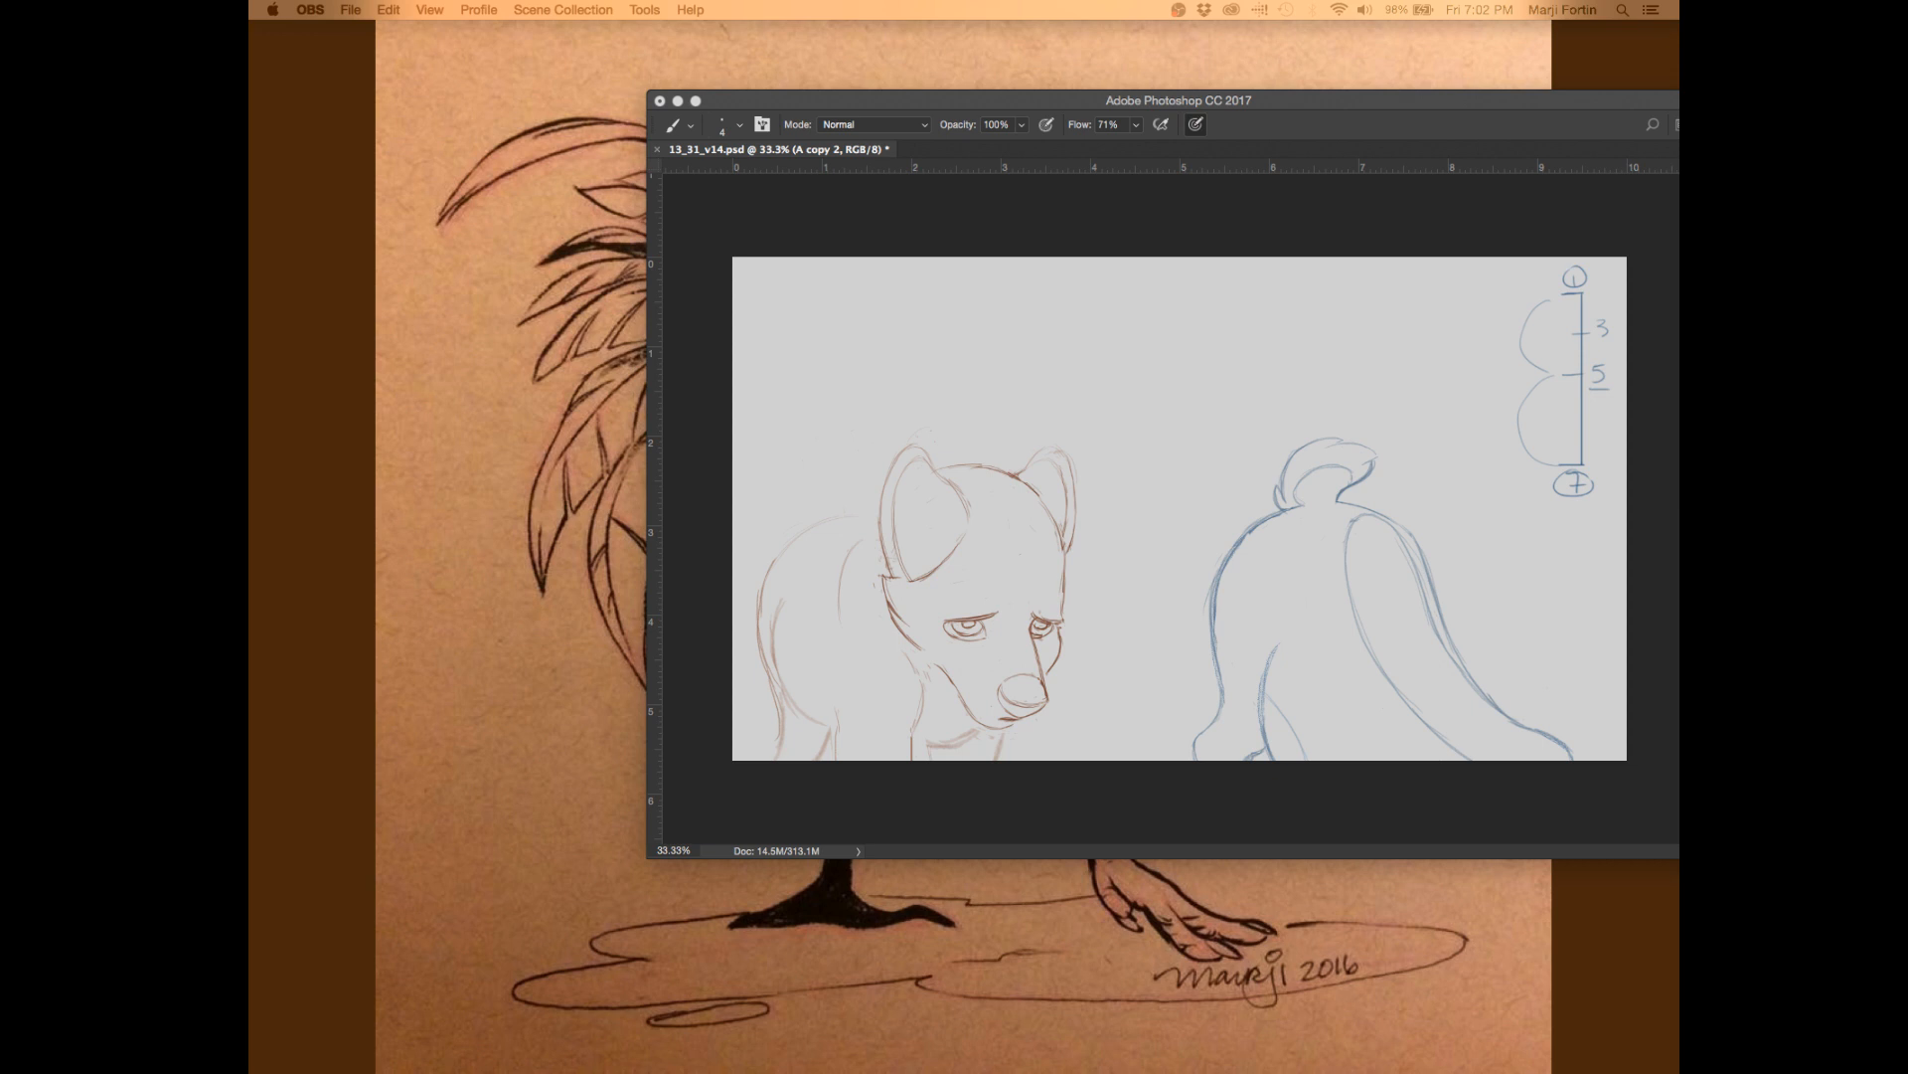
# - Switch to Photoshop and move the document window so the whole canvas shows beside the floating panels
pyautogui.click(1277, 105)
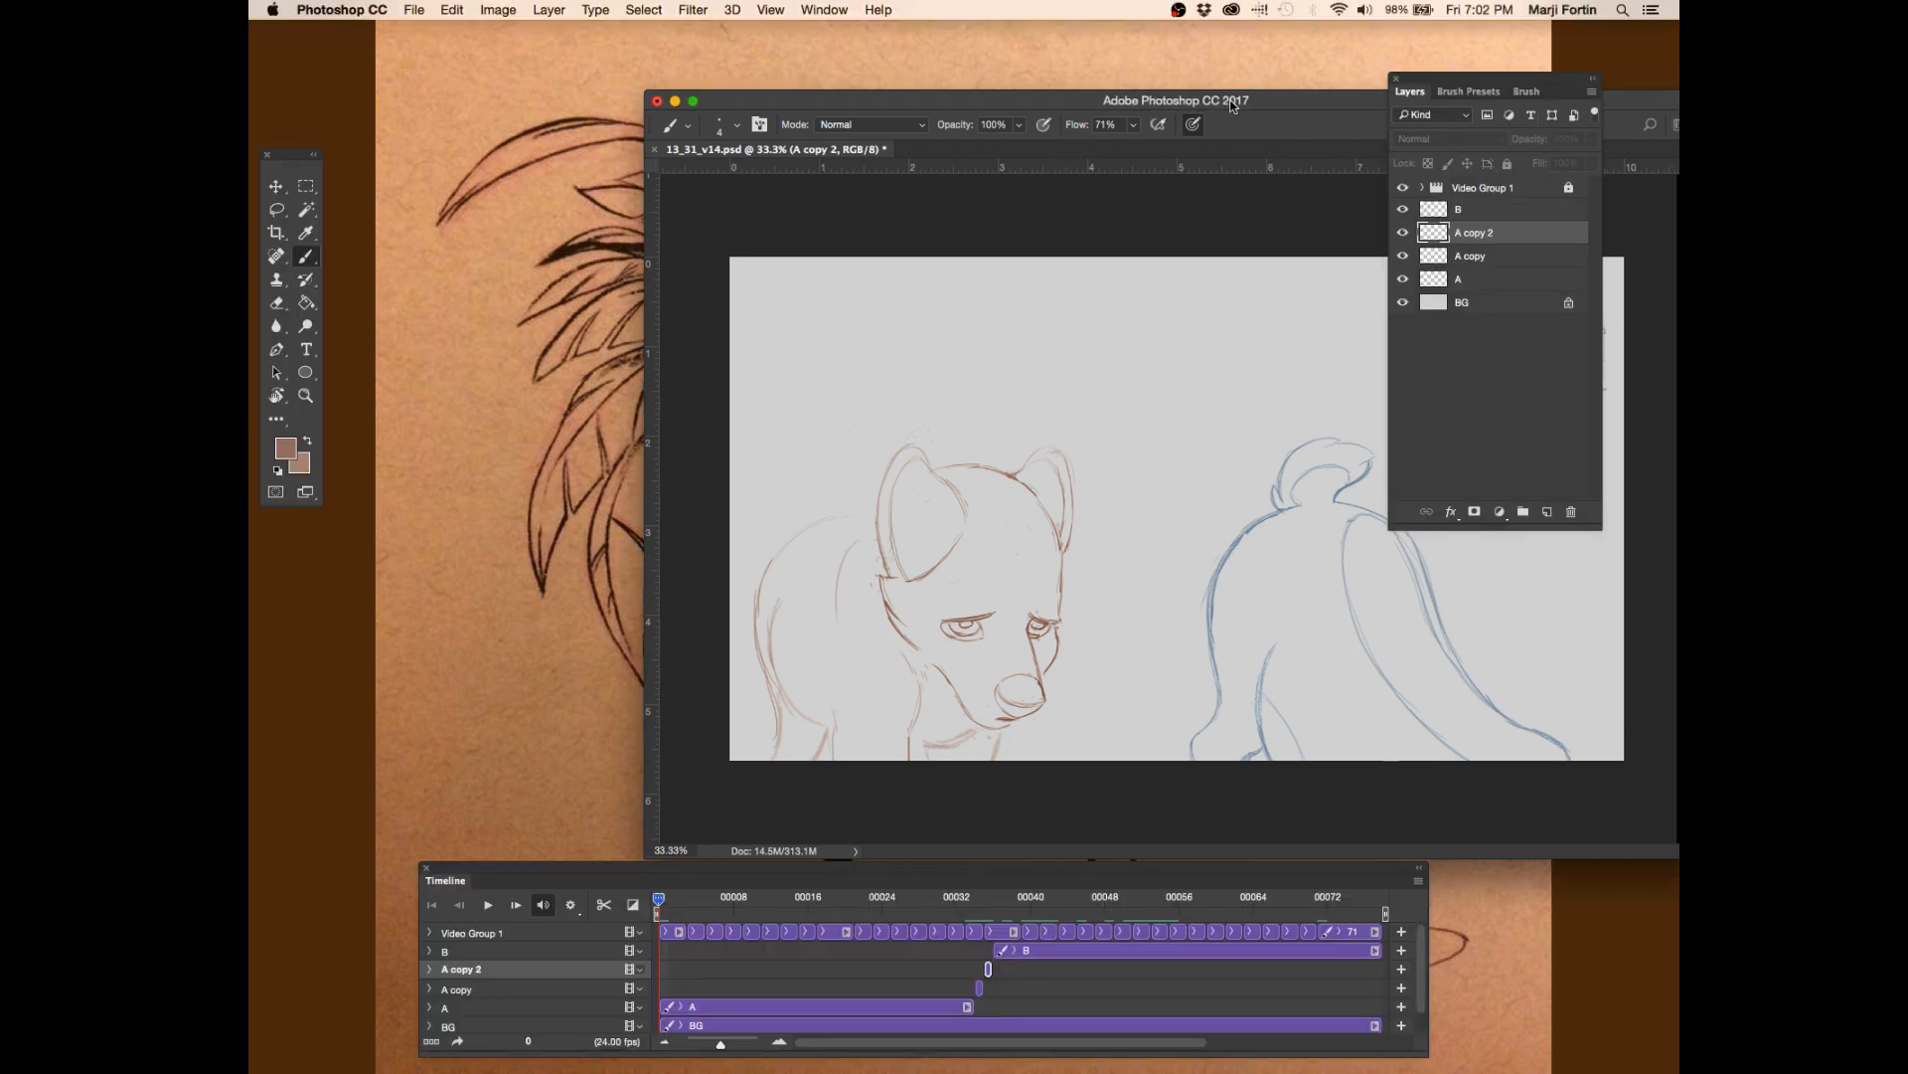
pyautogui.moveTo(1278, 104); pyautogui.dragTo(1018, 125)
# - Scrub the animation between frames 0 and 71 to review both characters' drawings, looking closely at the frames around 65 to 68
pyautogui.click(1105, 898)
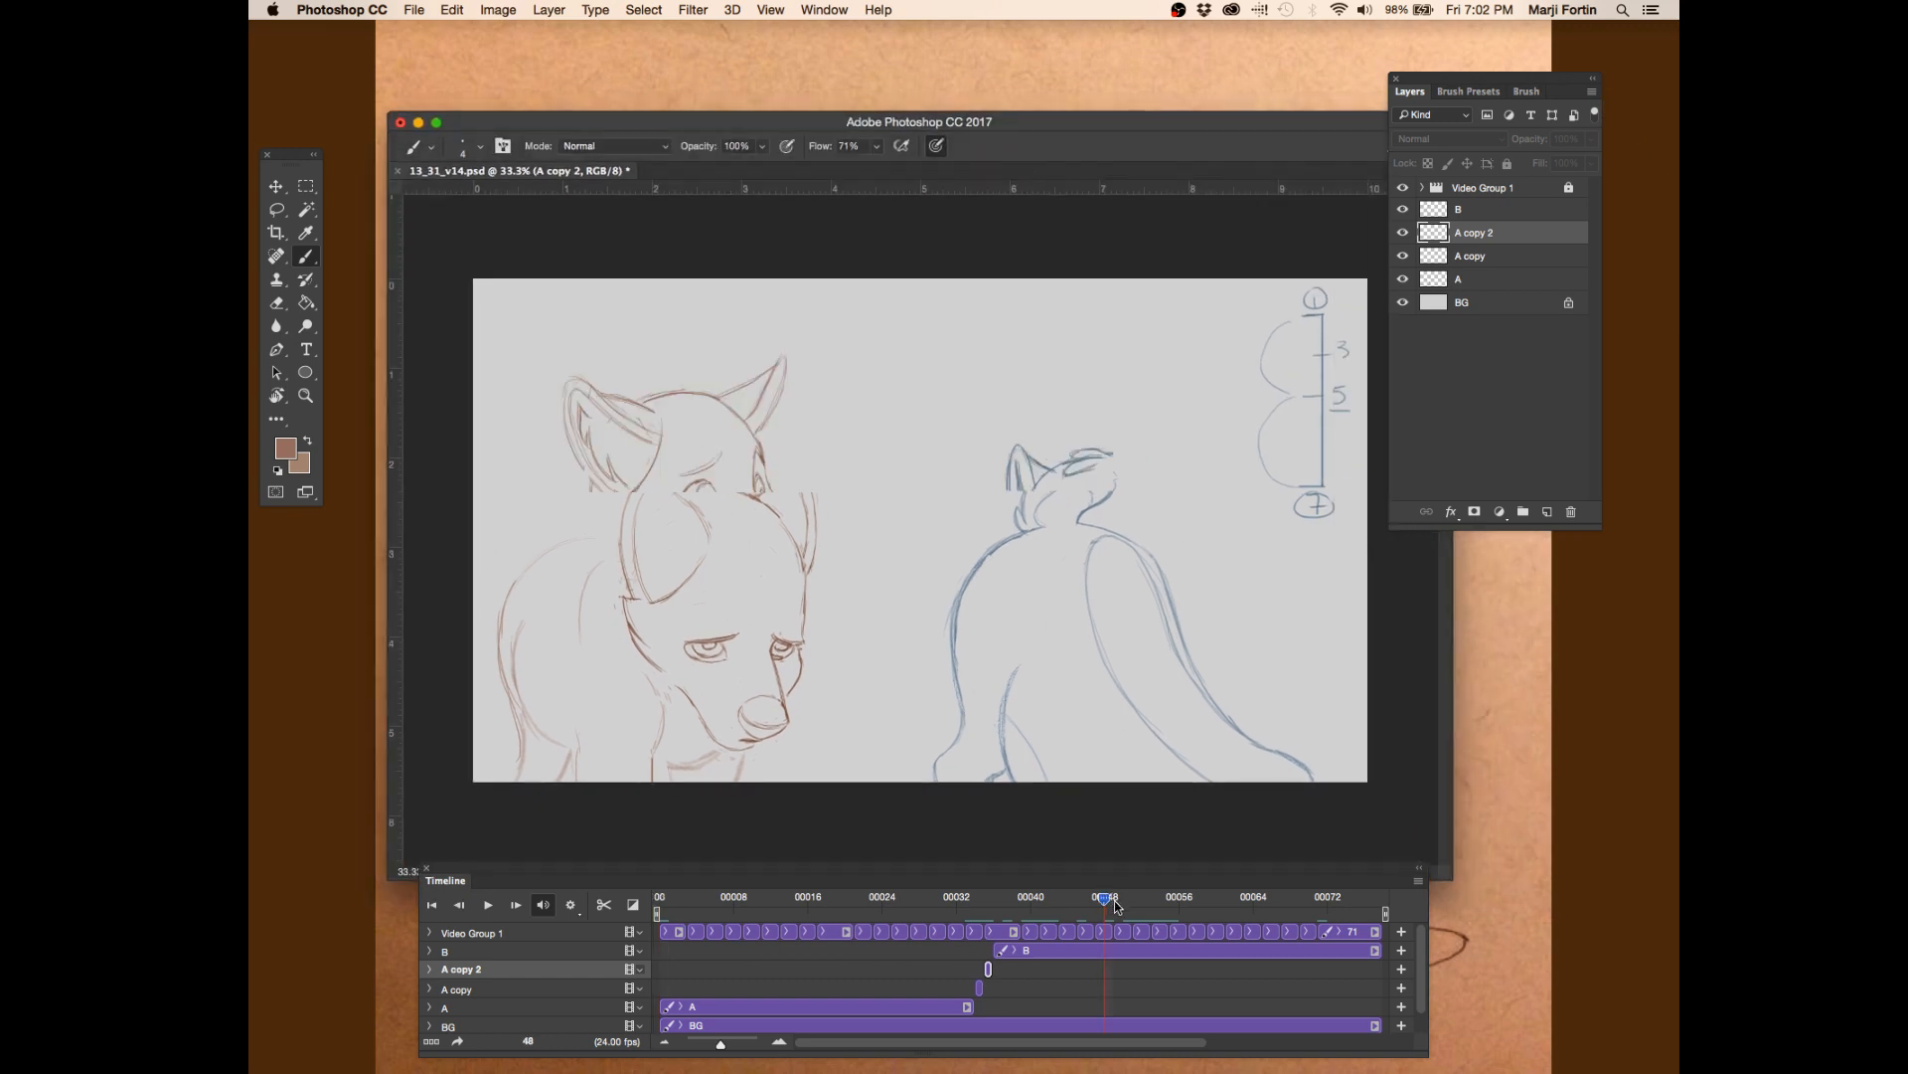
pyautogui.click(1318, 898)
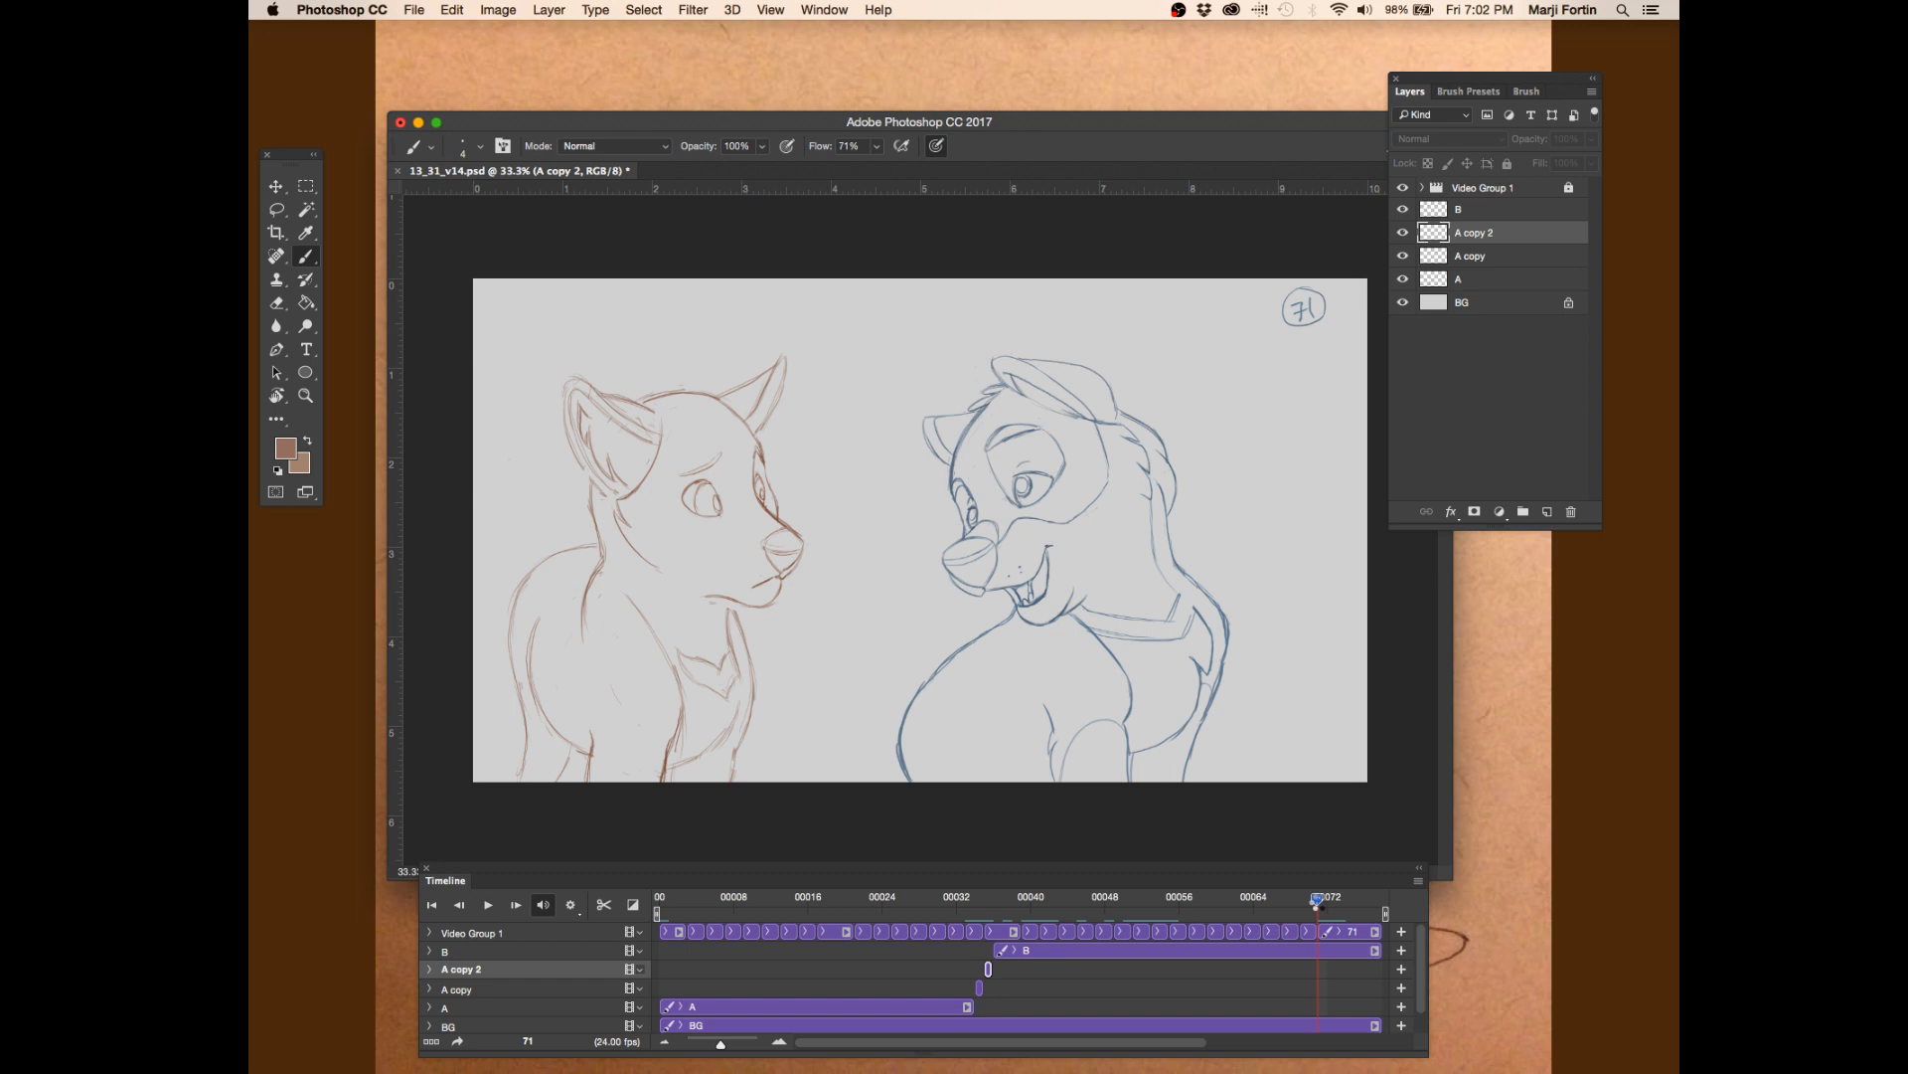
pyautogui.moveTo(1317, 905); pyautogui.dragTo(328, 916)
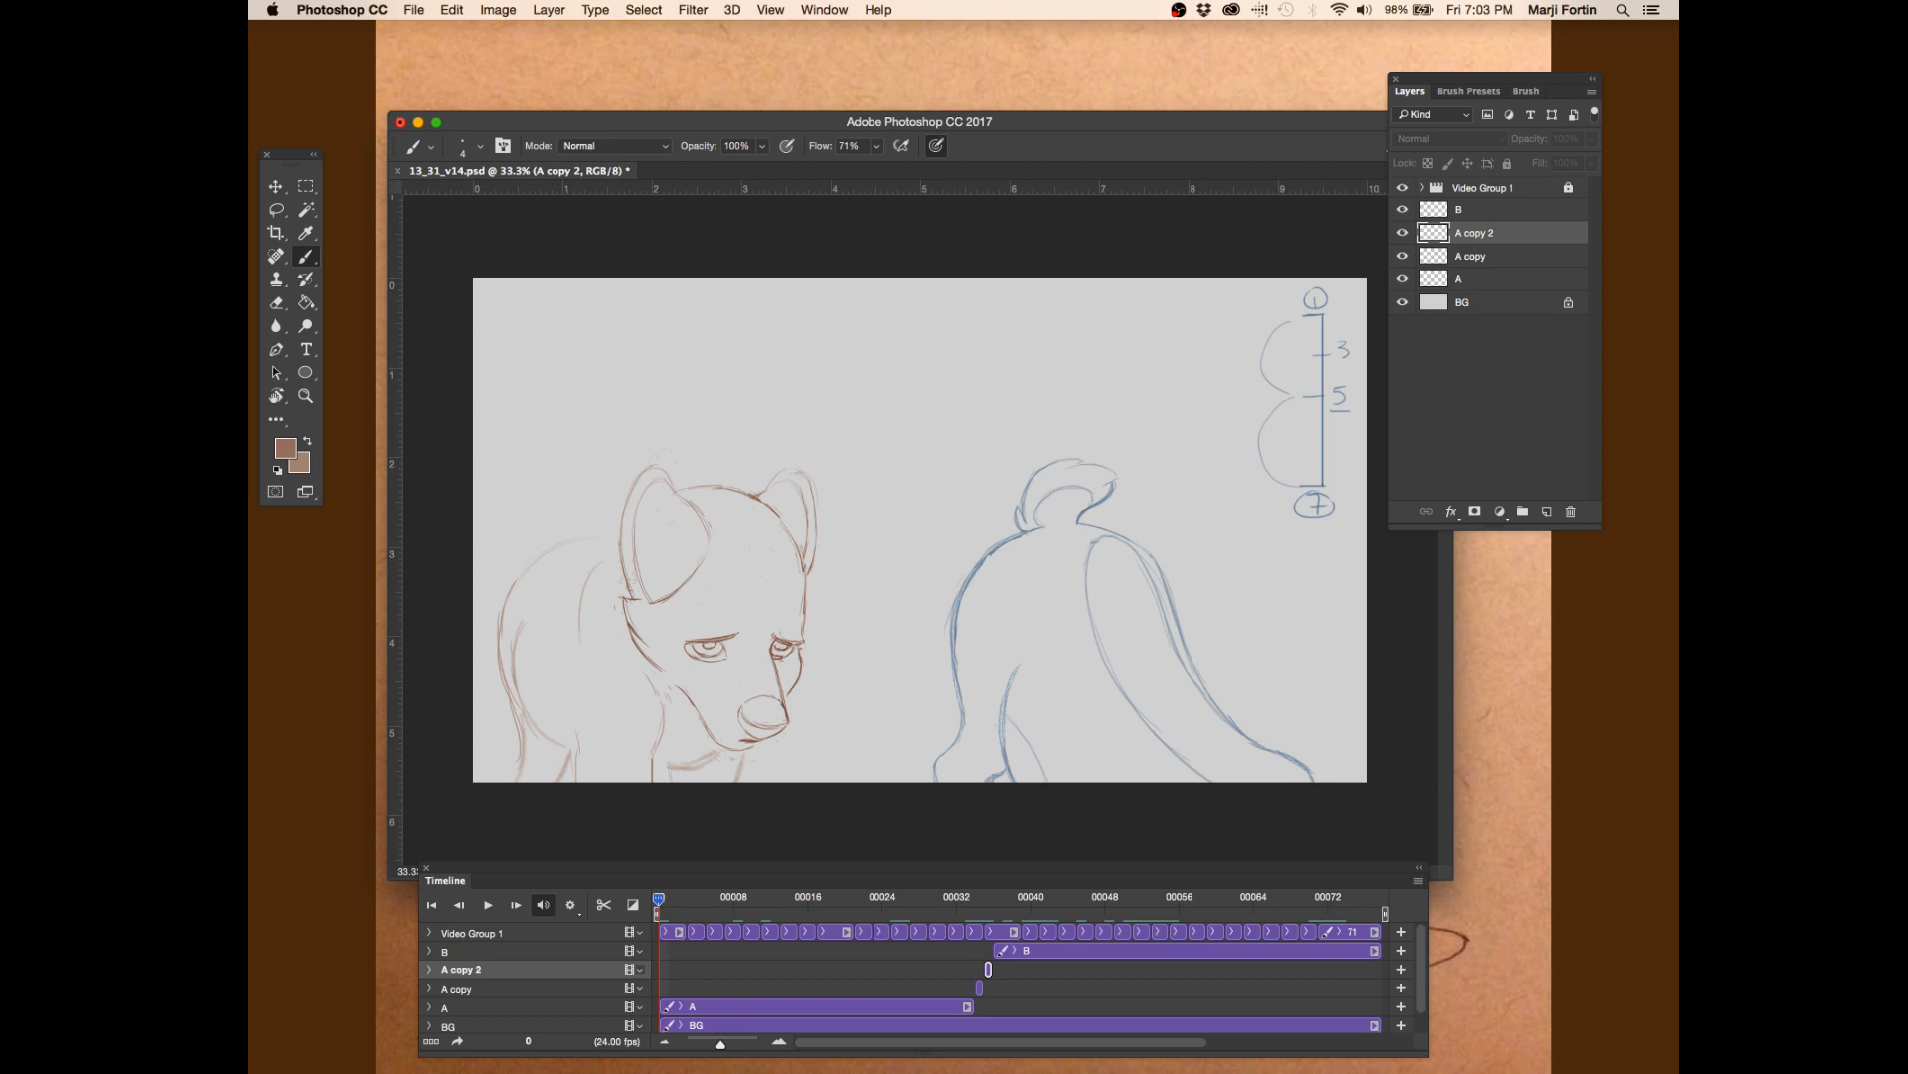
pyautogui.press('Tab')
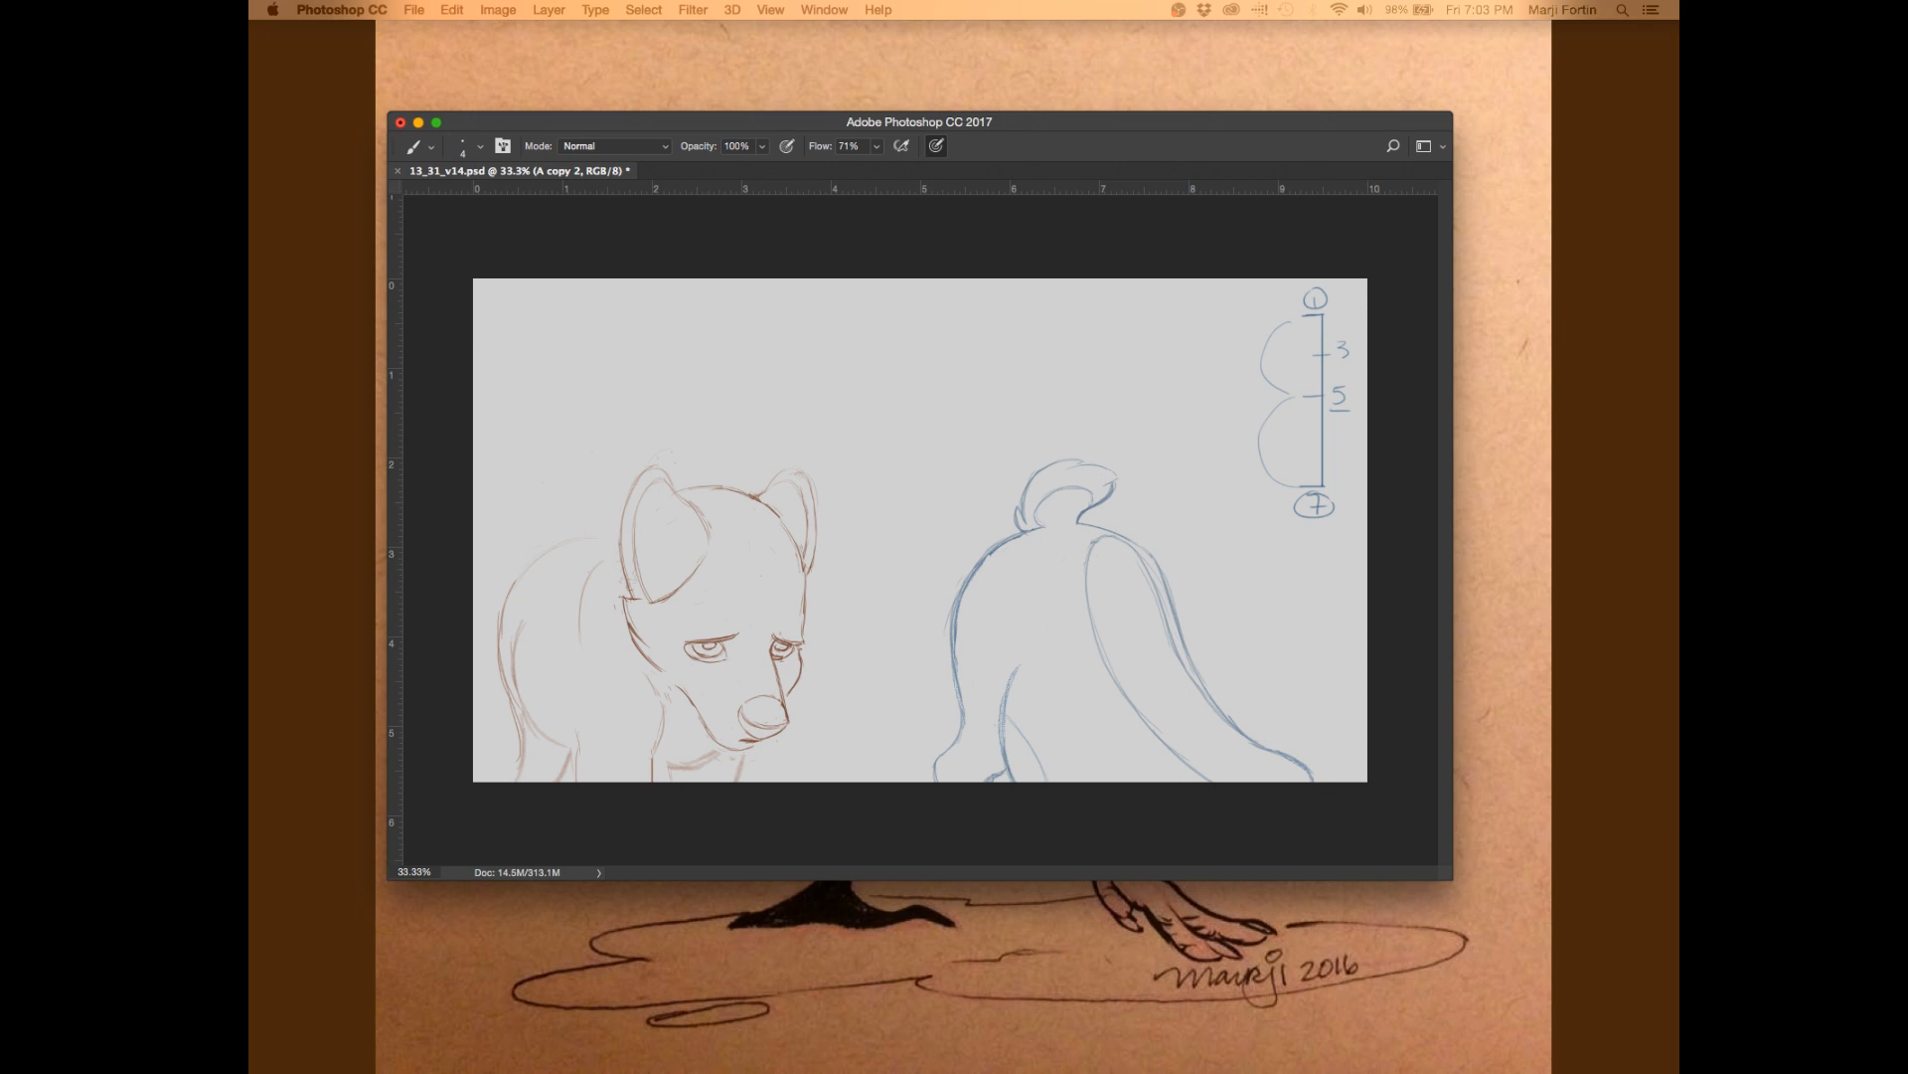
pyautogui.press('Tab')
pyautogui.moveTo(1251, 904); pyautogui.dragTo(1260, 906)
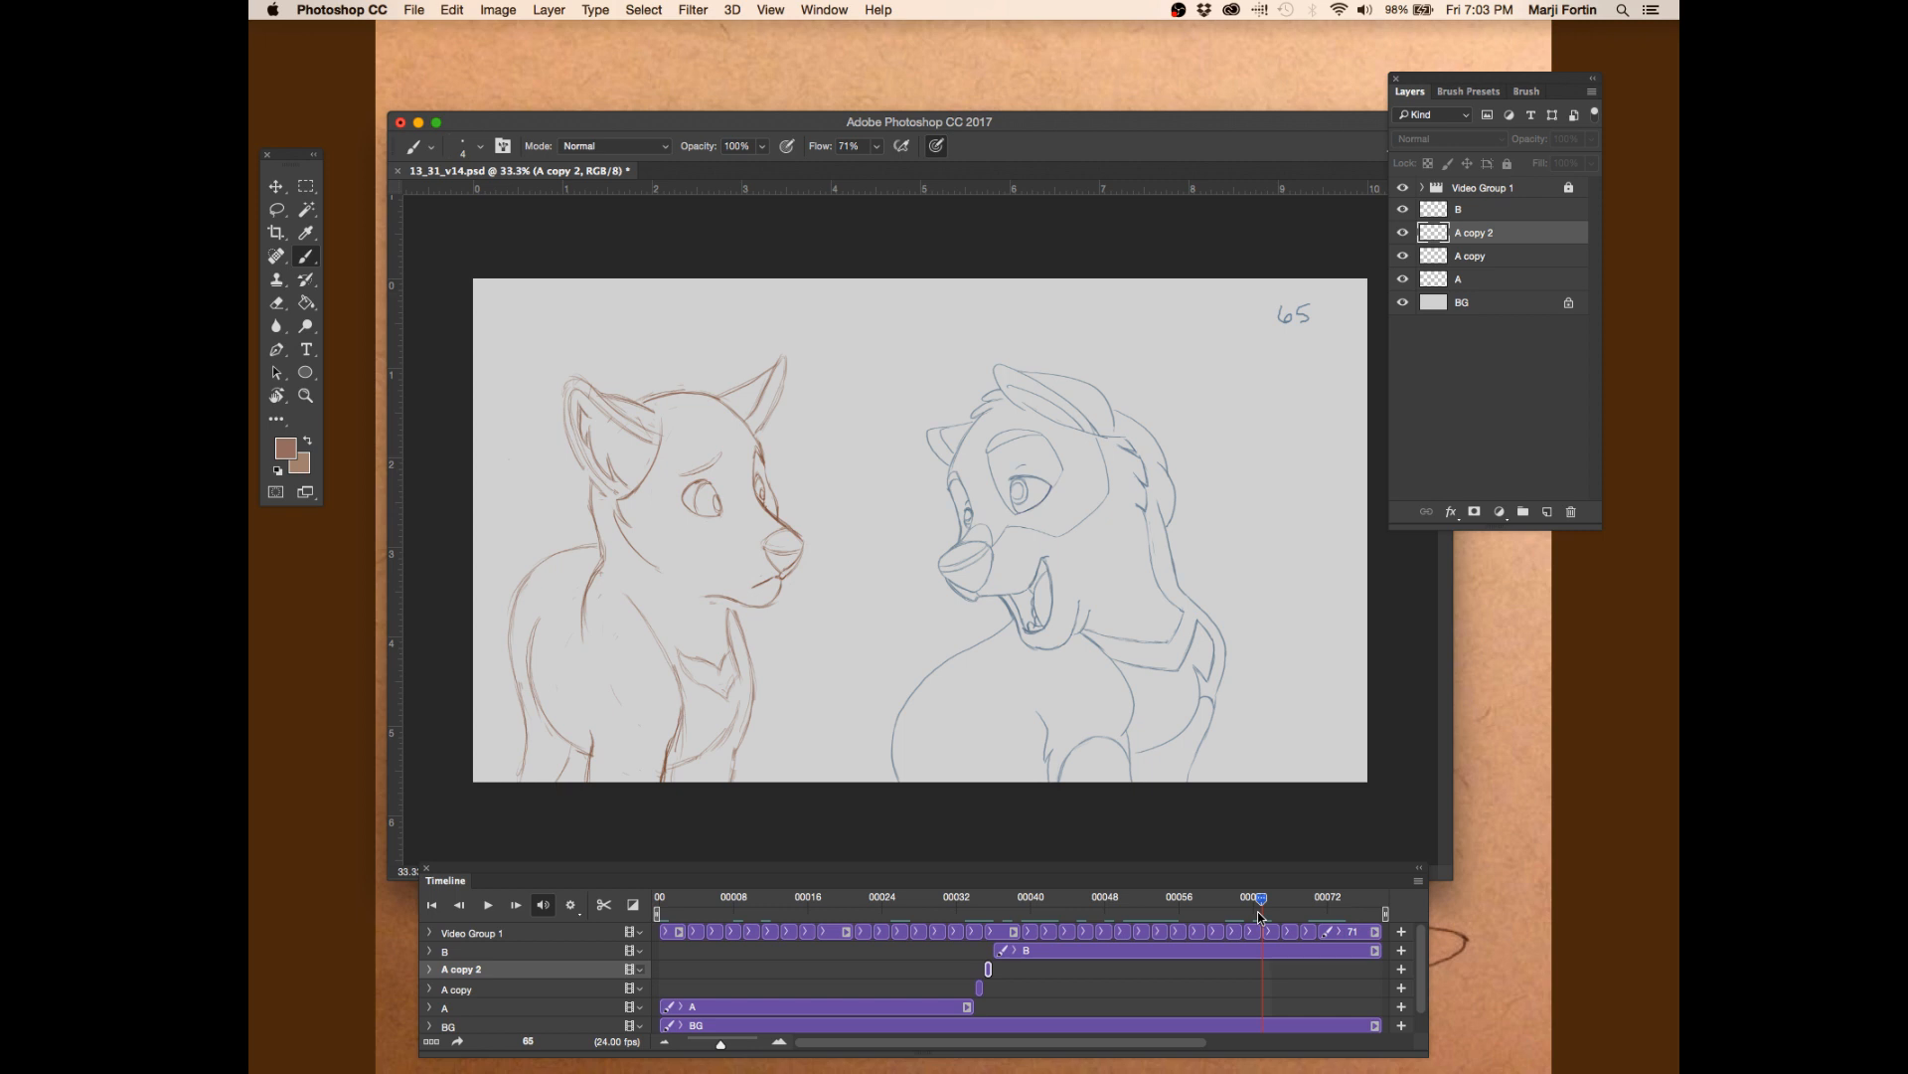
pyautogui.moveTo(1256, 910)
pyautogui.mouseDown()
pyautogui.moveTo(1069, 905)
pyautogui.moveTo(1268, 903)
pyautogui.mouseUp()
pyautogui.moveTo(1221, 901); pyautogui.dragTo(1286, 909)
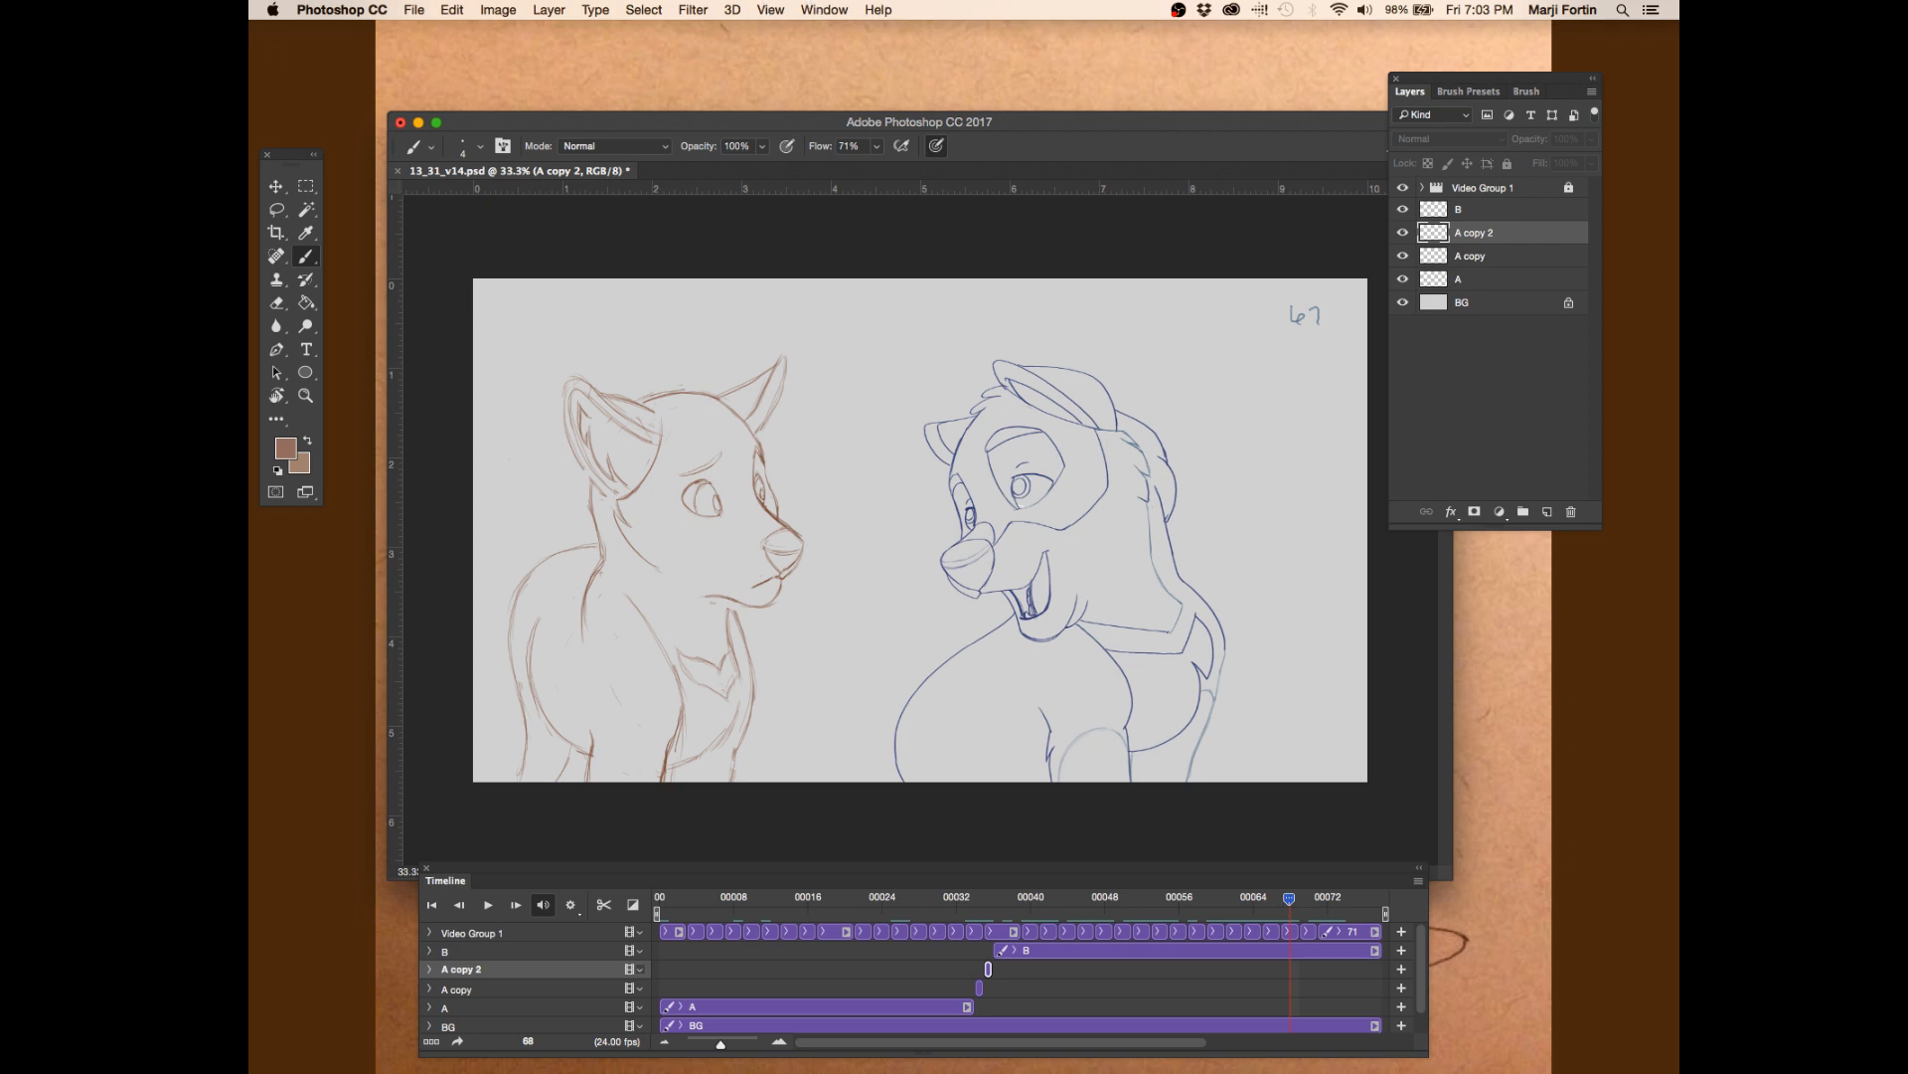
# - Switch to the charpack_indigo.jpg model sheet in Preview and move its window away from the drawings
pyautogui.press('super+Tab')
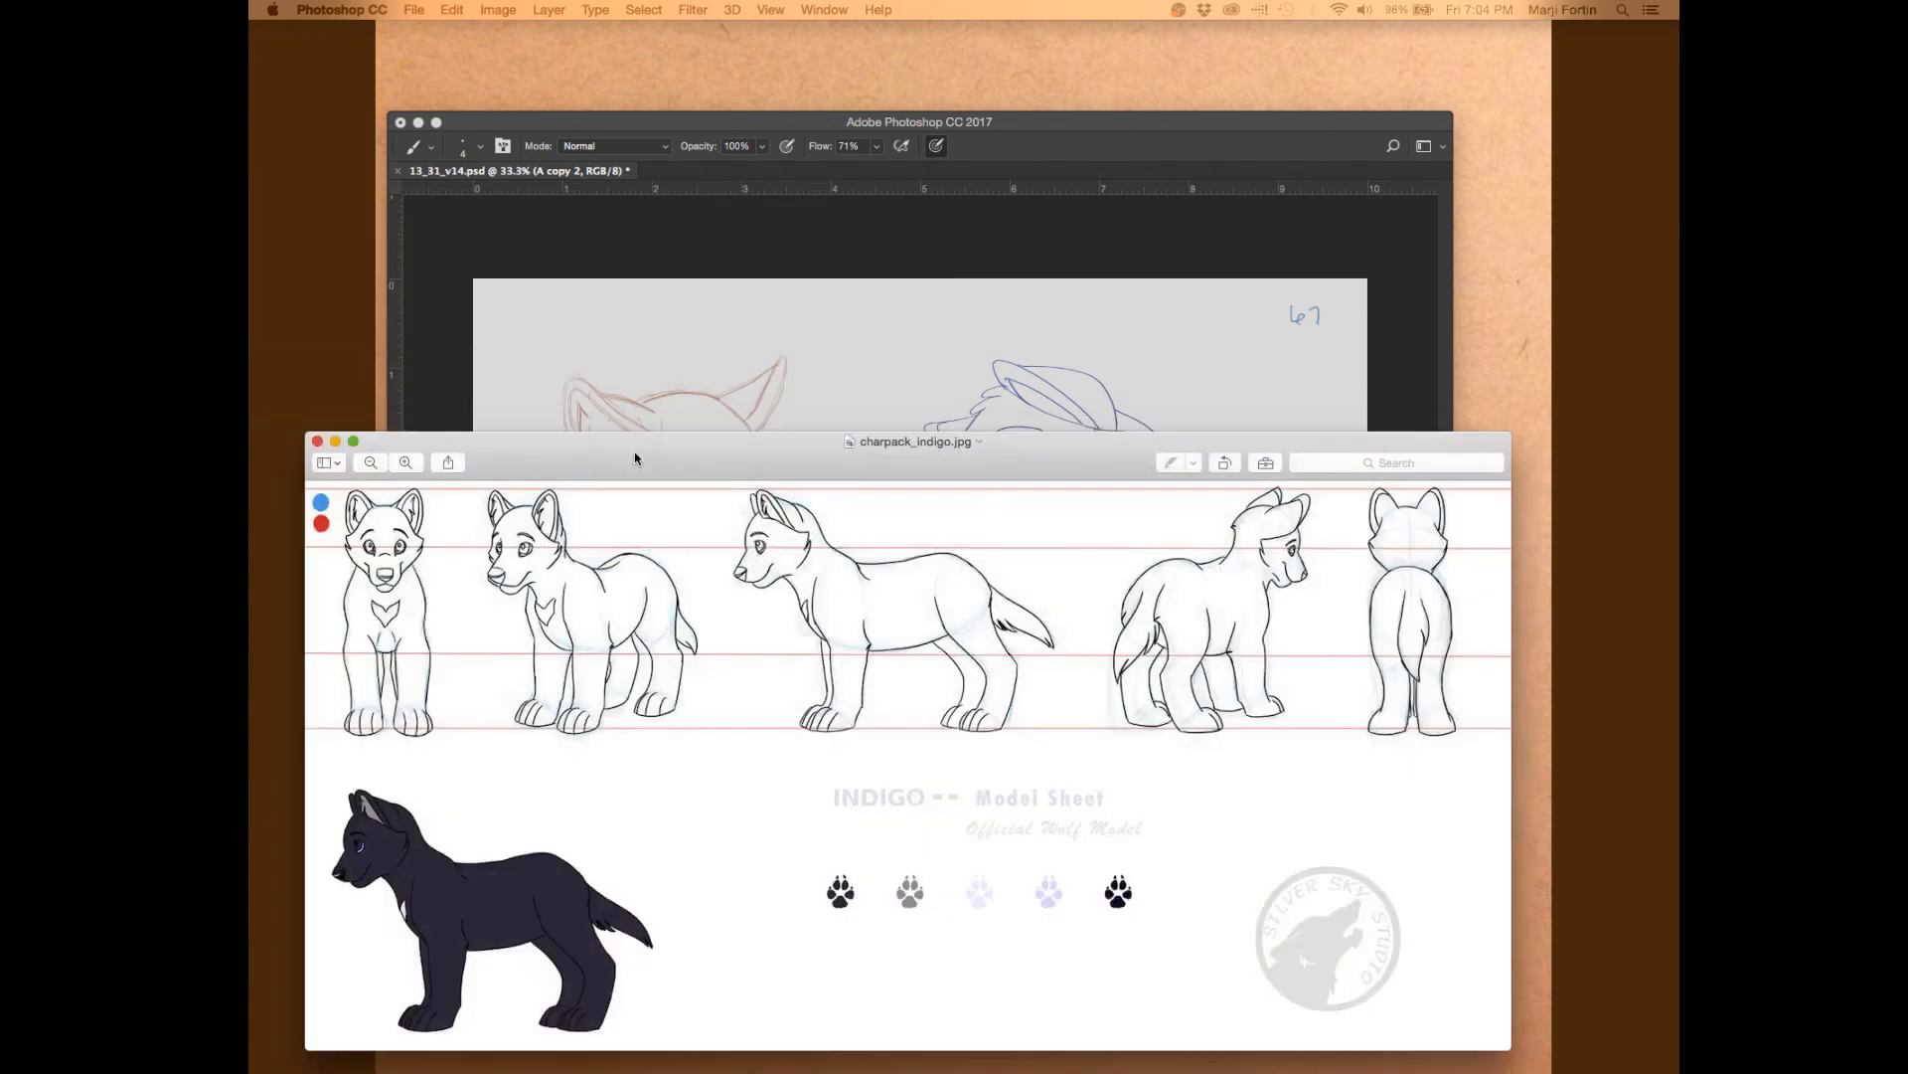
pyautogui.moveTo(634, 451); pyautogui.dragTo(1241, 766)
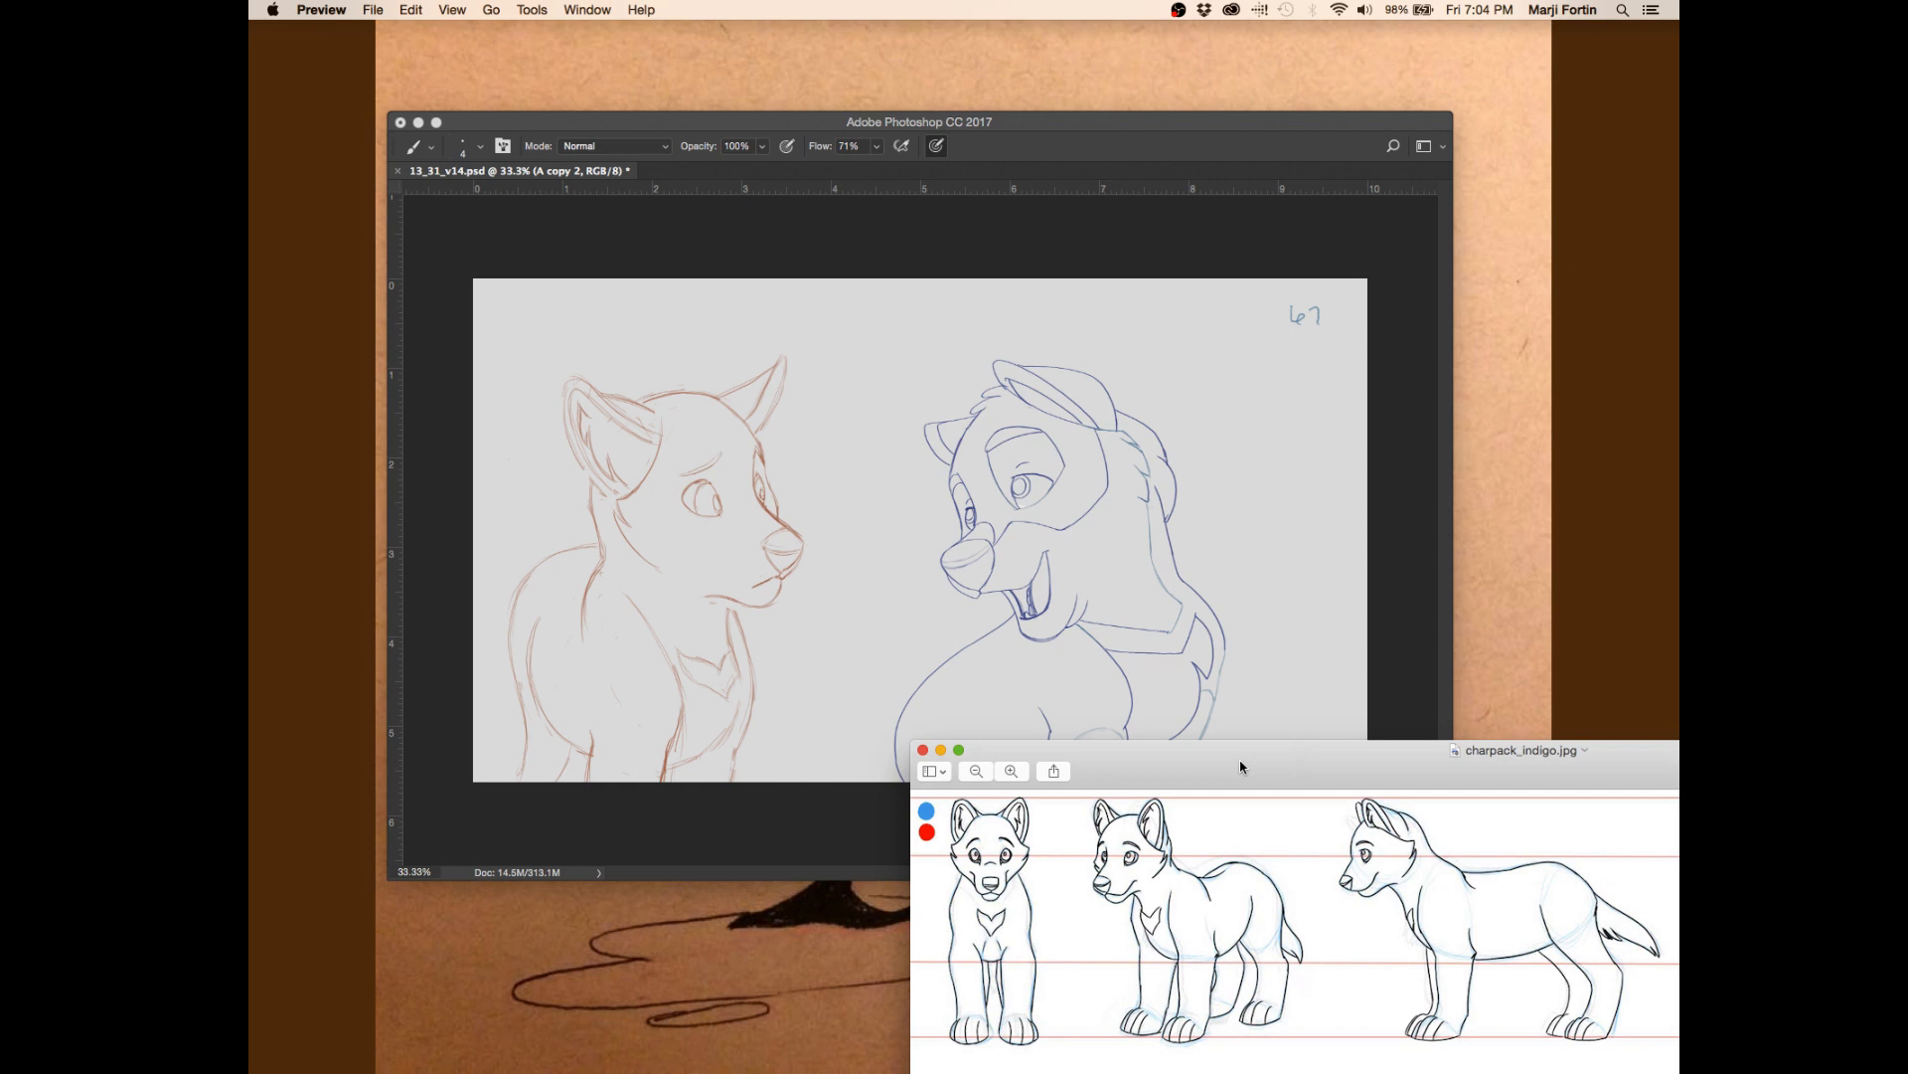
# - Return to Photoshop, move the document window clear of the model sheet, and reposition and narrow the Timeline beneath the canvas
pyautogui.click(1395, 628)
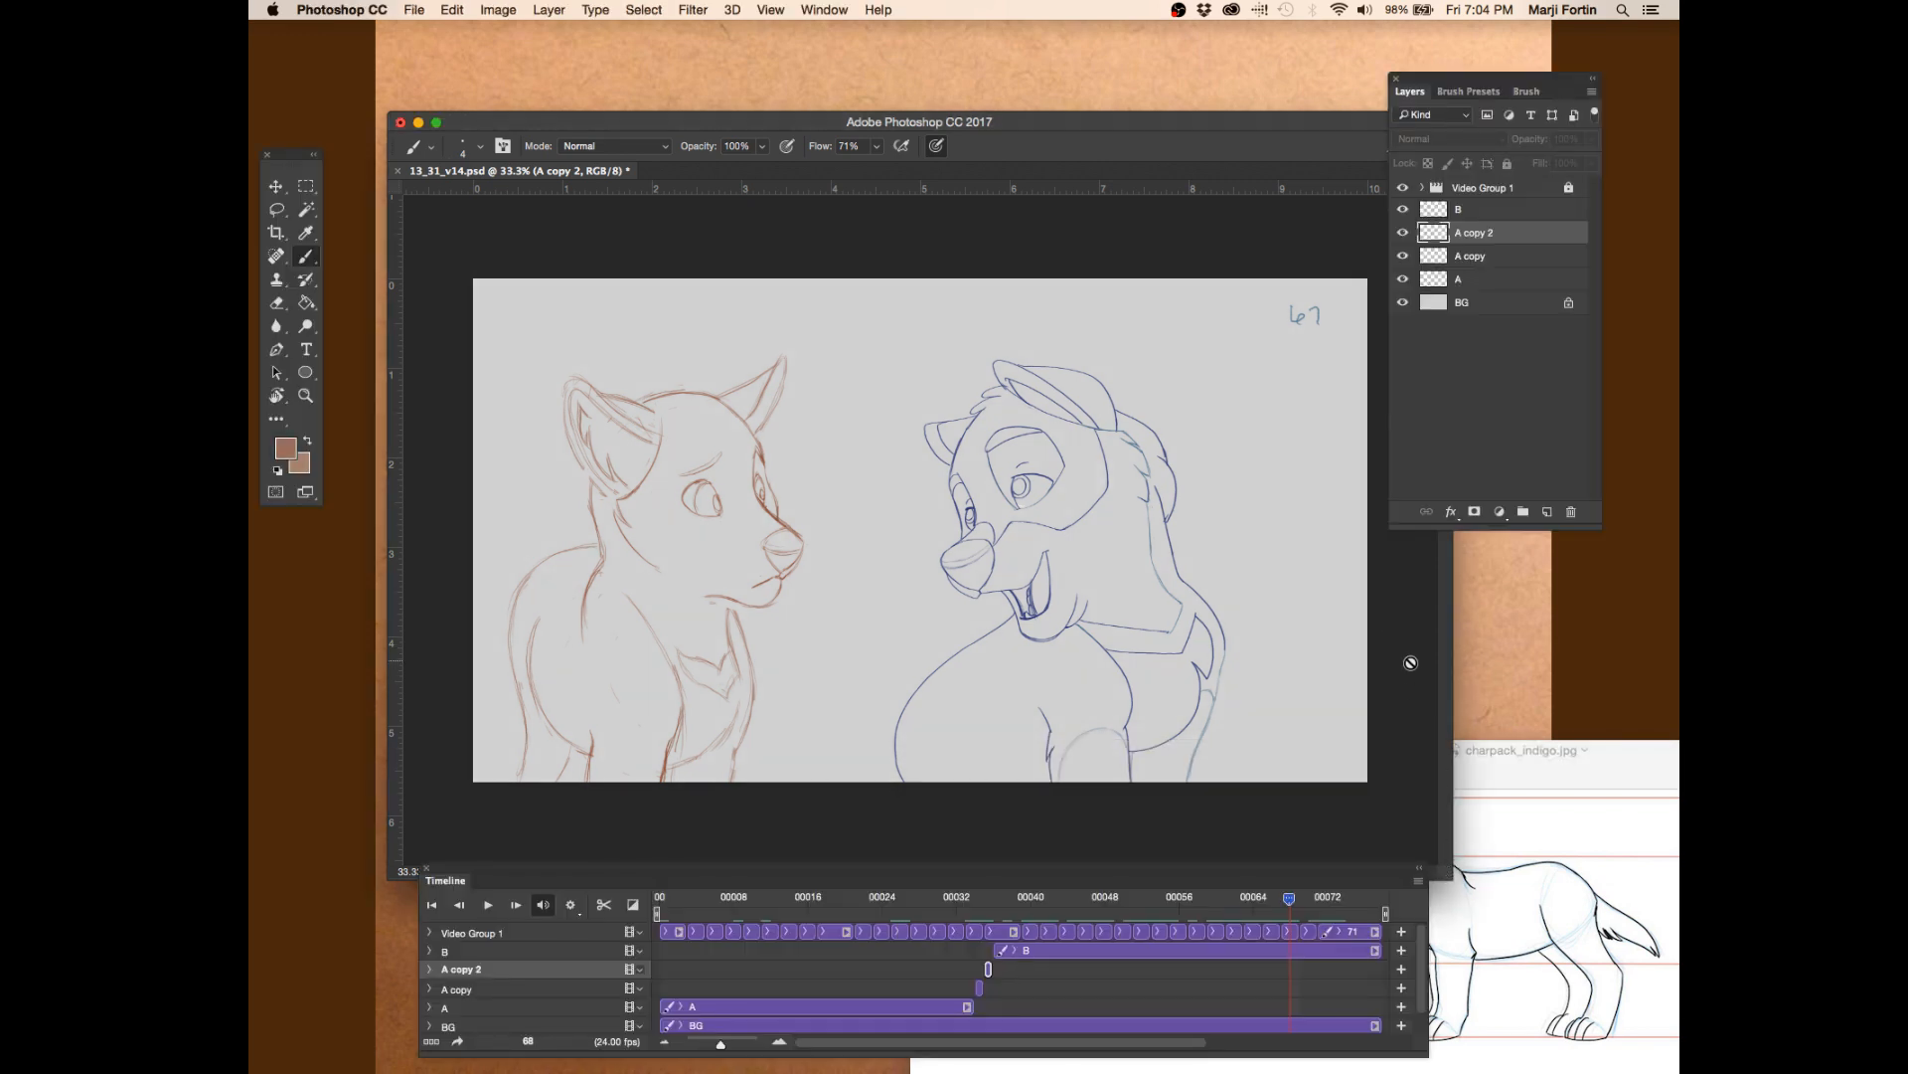
pyautogui.moveTo(1276, 129); pyautogui.dragTo(1146, 50)
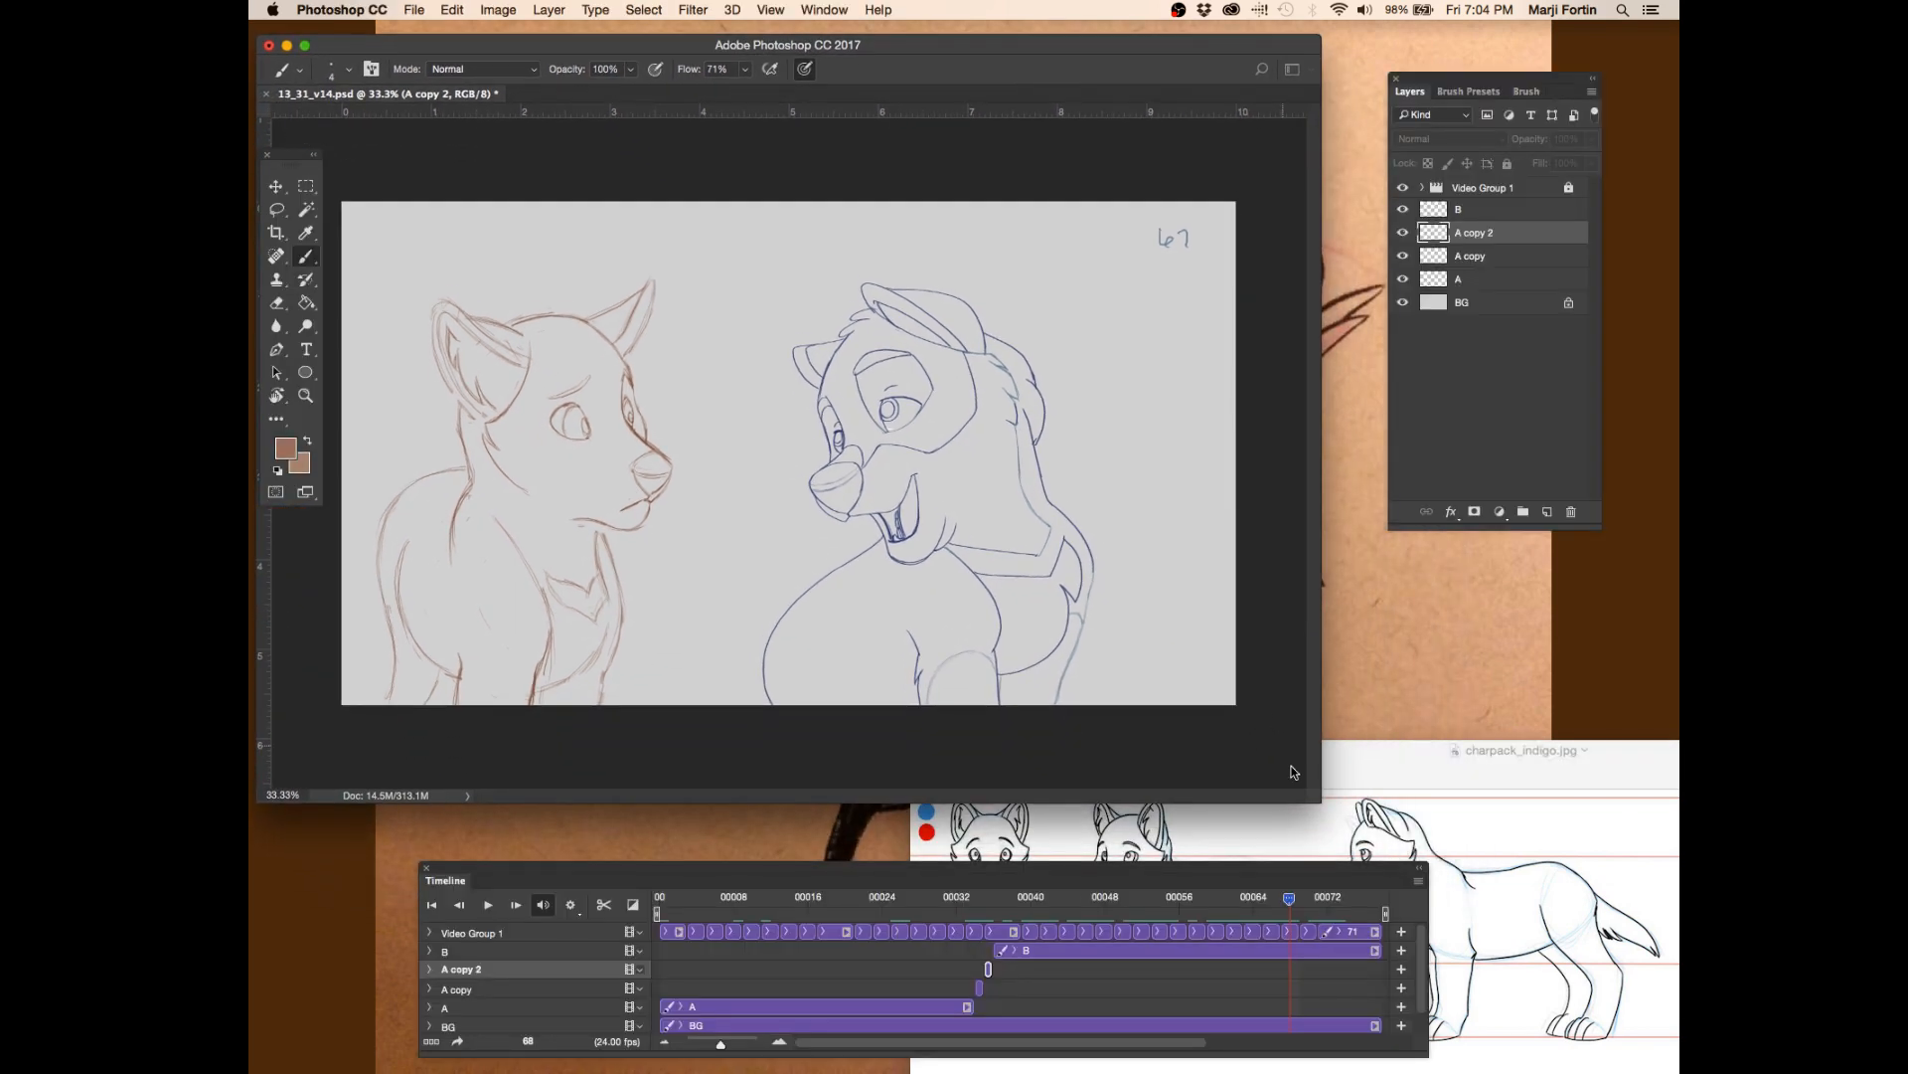
pyautogui.moveTo(1322, 864); pyautogui.dragTo(1254, 833)
pyautogui.moveTo(1359, 1020); pyautogui.dragTo(1360, 1062)
pyautogui.moveTo(1355, 926); pyautogui.dragTo(1181, 925)
# - Move the model sheet into the free corner beside the canvas and enlarge the Photoshop document window slightly
pyautogui.moveTo(1347, 758); pyautogui.dragTo(1623, 794)
pyautogui.moveTo(1392, 791); pyautogui.dragTo(1493, 814)
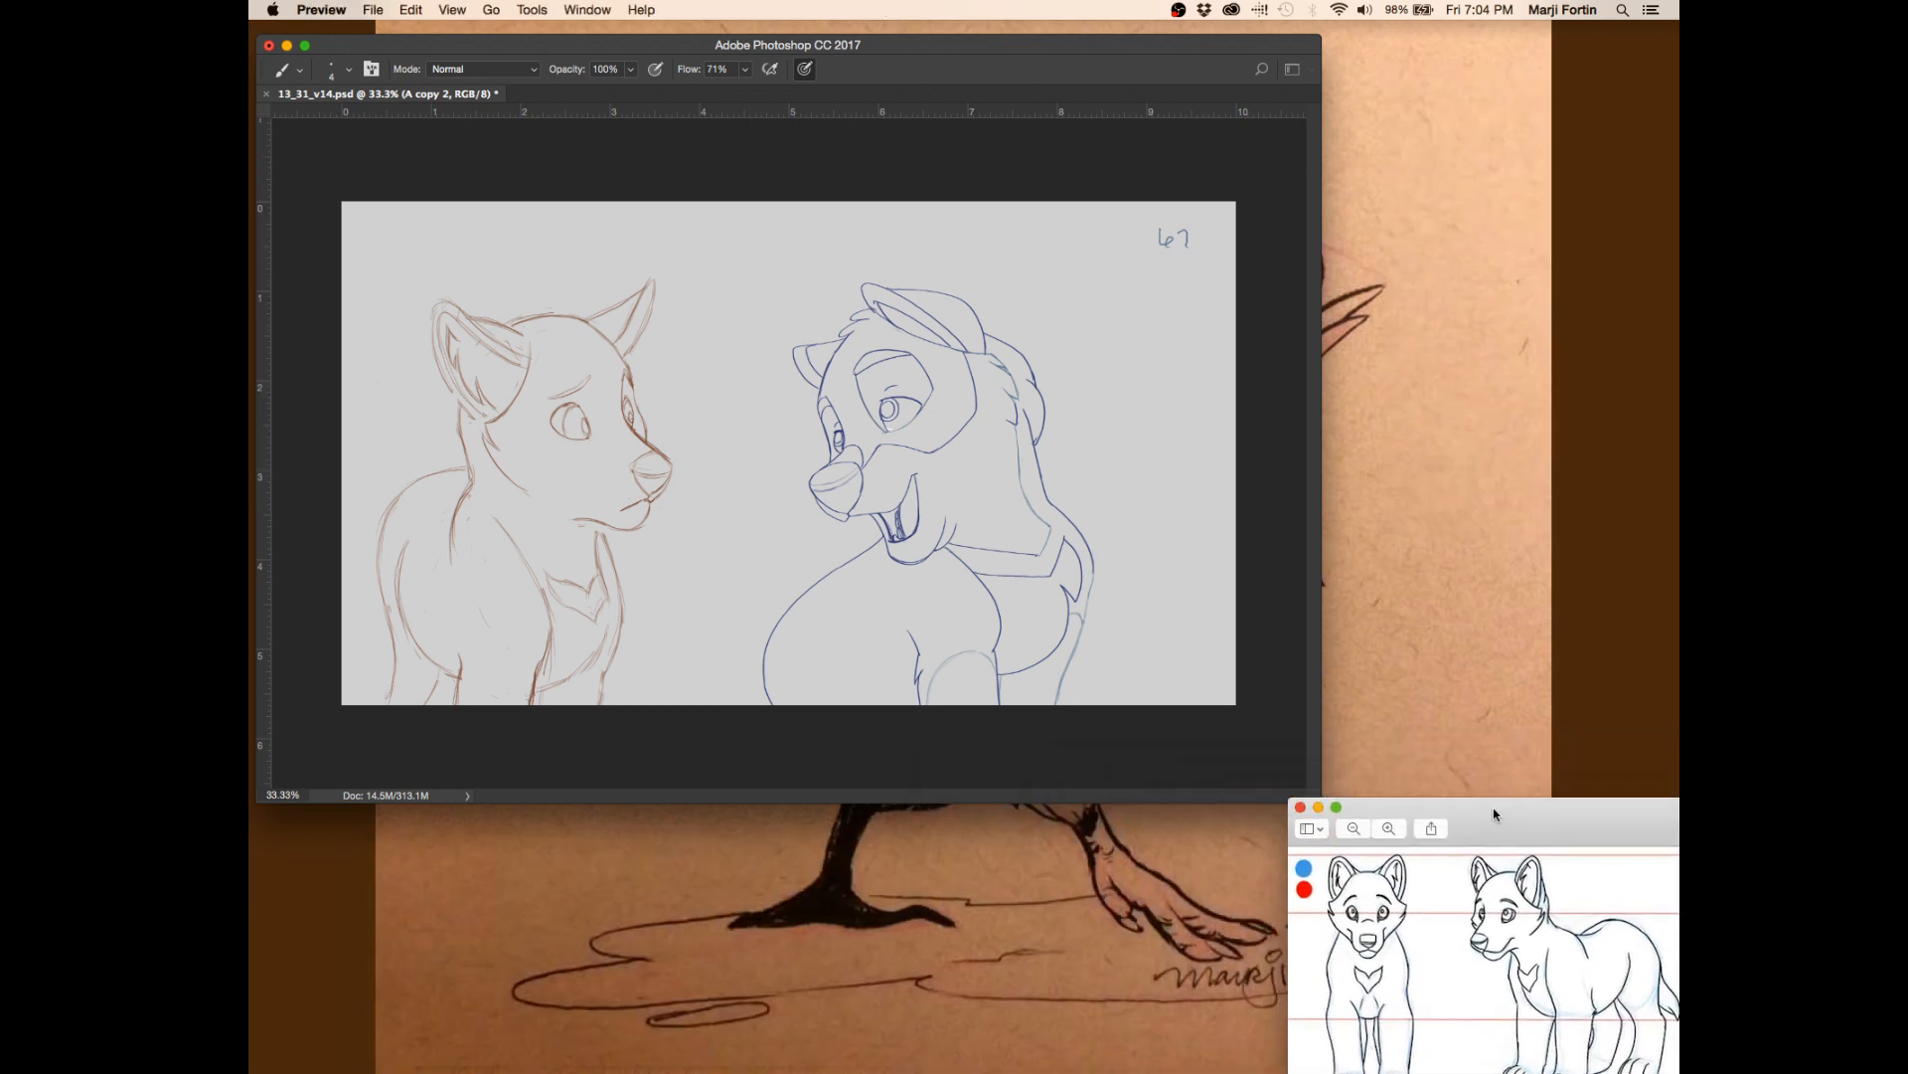
pyautogui.click(1290, 792)
pyautogui.moveTo(1144, 834); pyautogui.dragTo(1089, 827)
pyautogui.moveTo(1319, 803); pyautogui.dragTo(1327, 847)
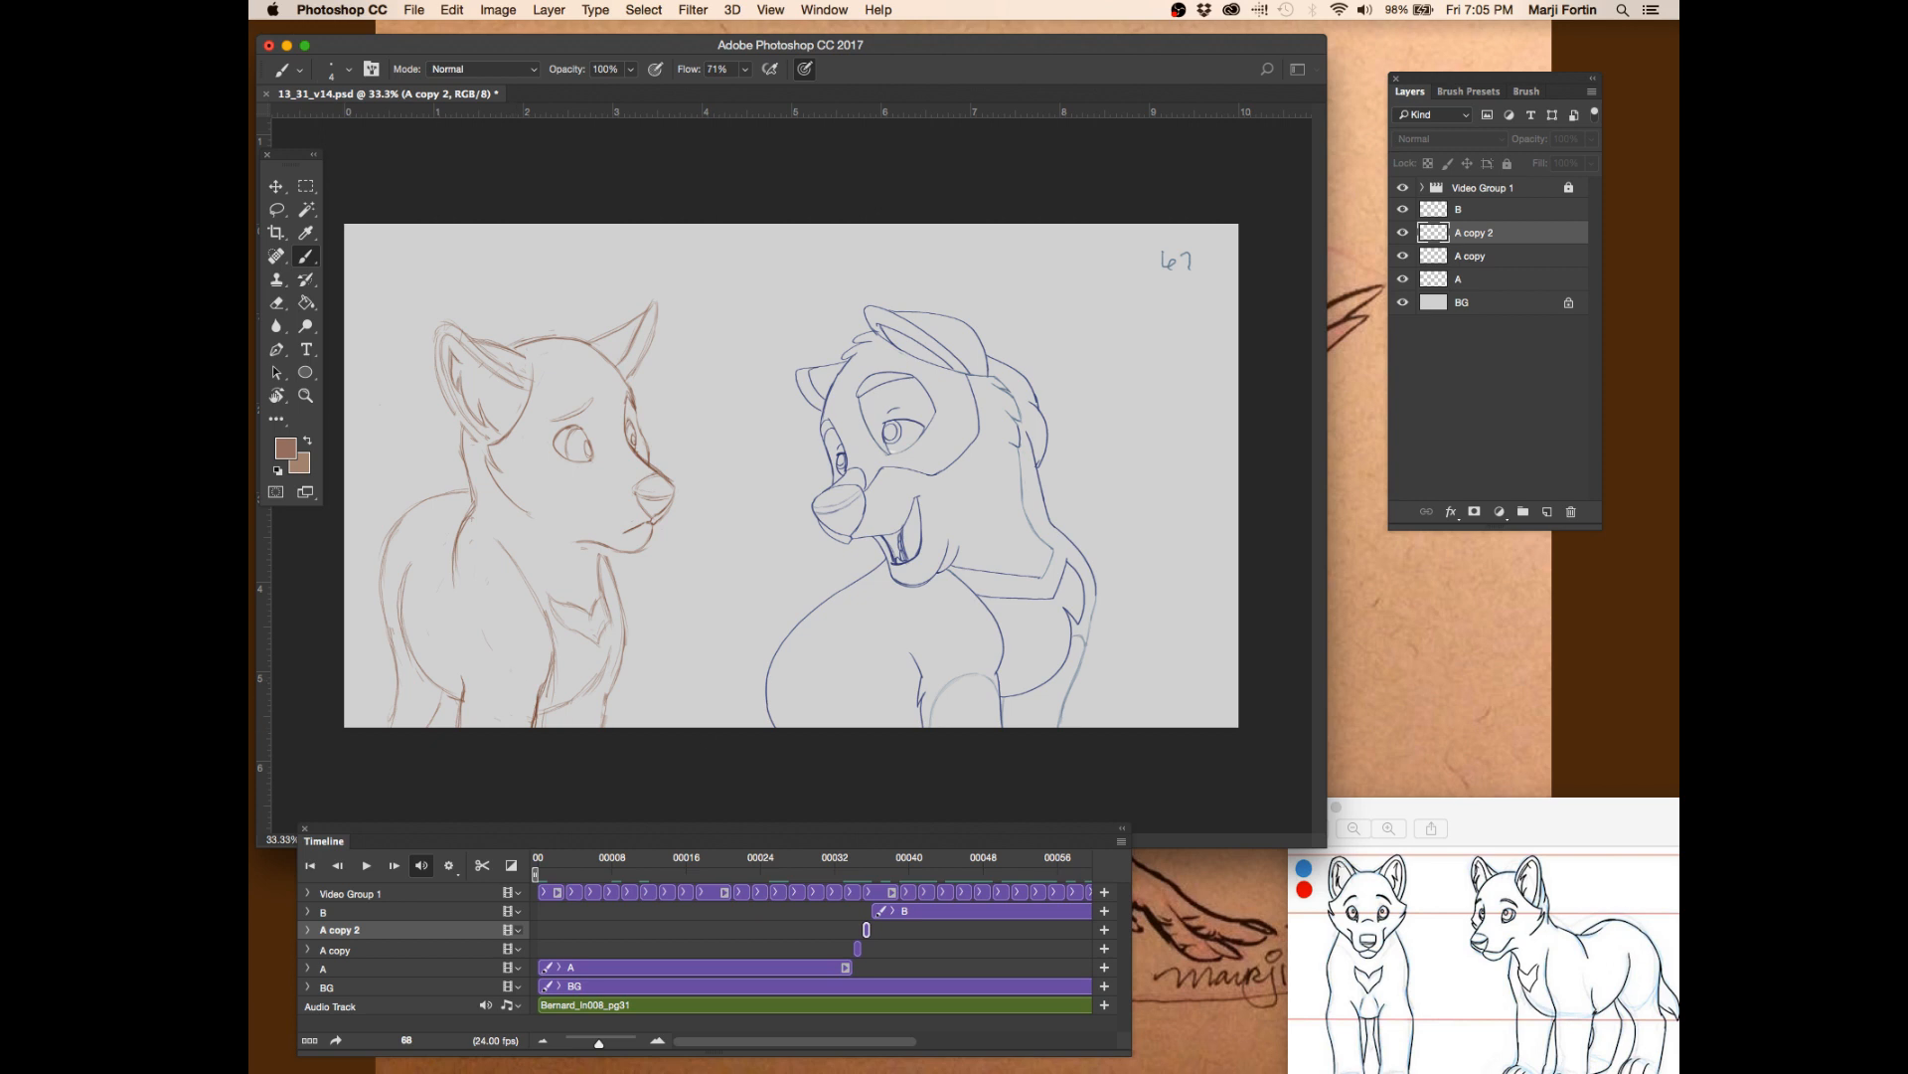
# - Nudge the document window clear of the tools and save 13_31_v14.psd
pyautogui.press('Tab')
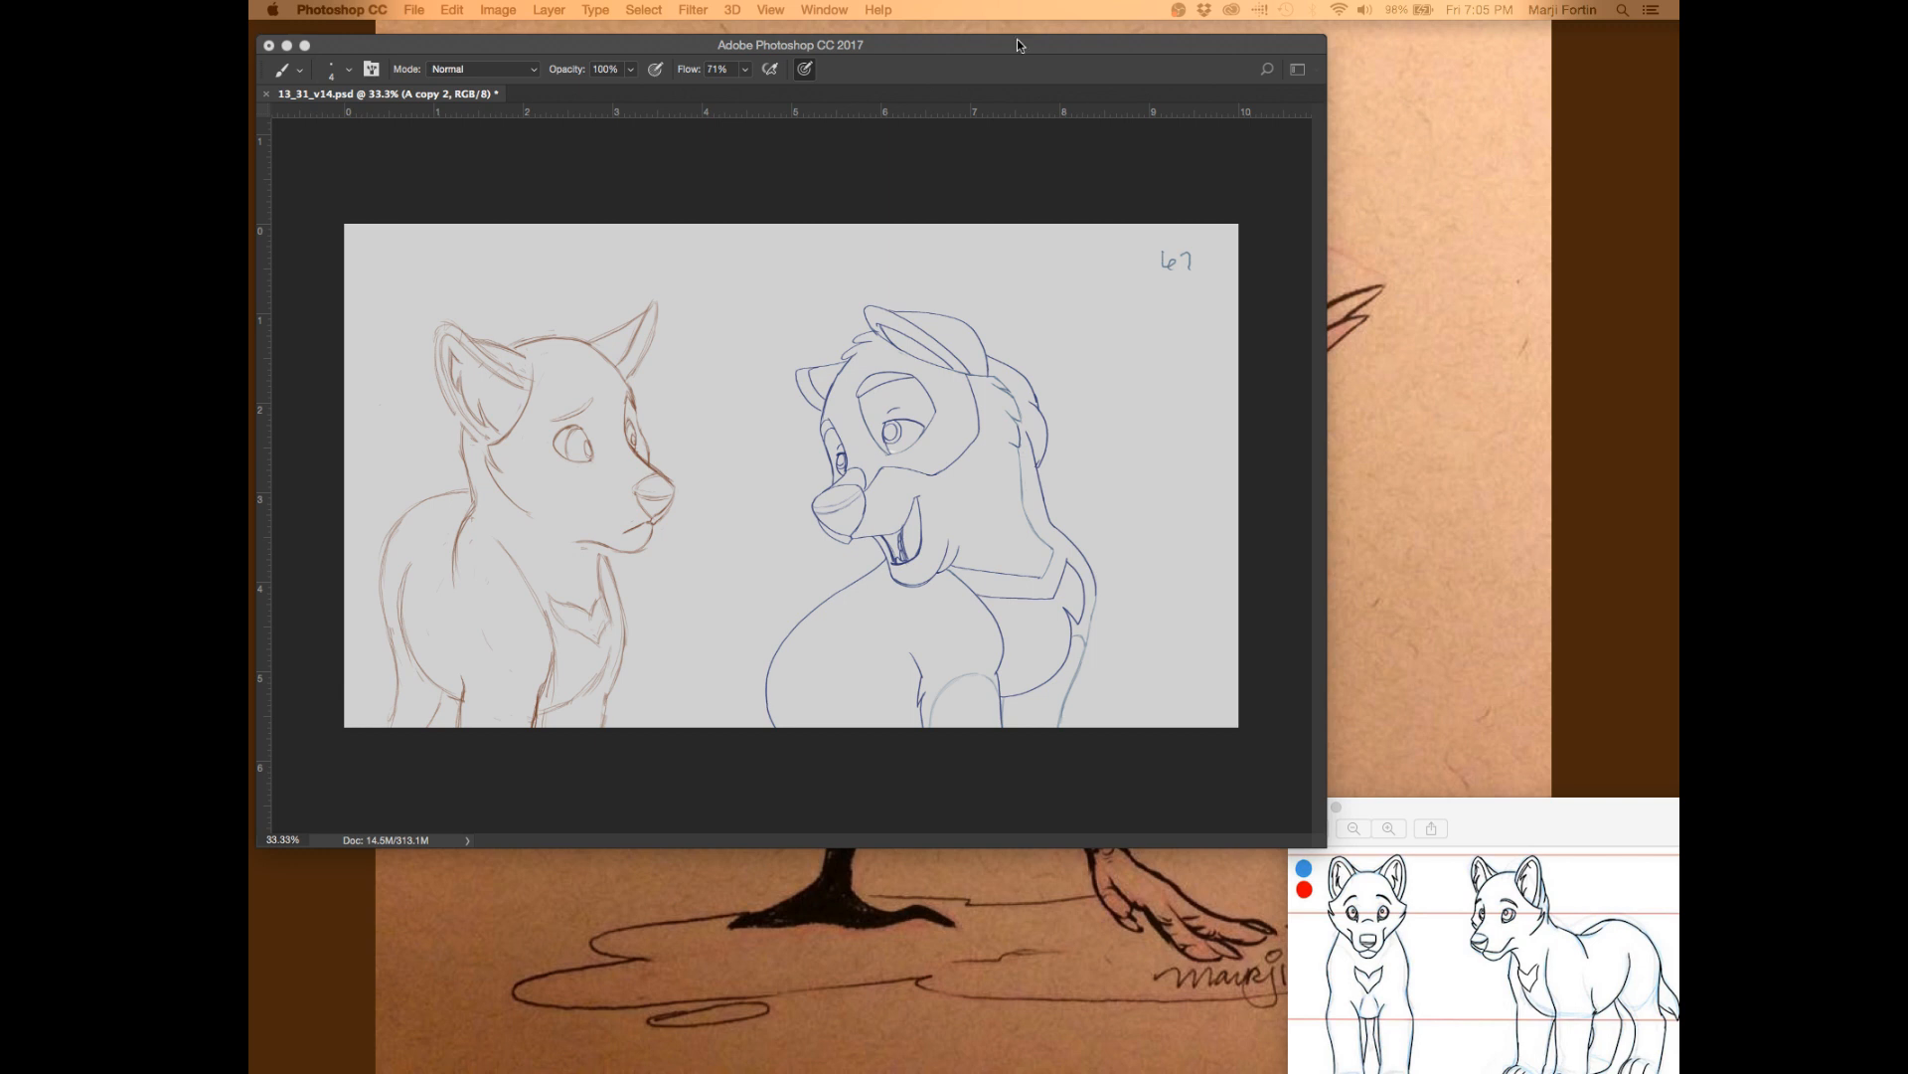
pyautogui.press('Tab')
pyautogui.moveTo(1037, 46); pyautogui.dragTo(1056, 56)
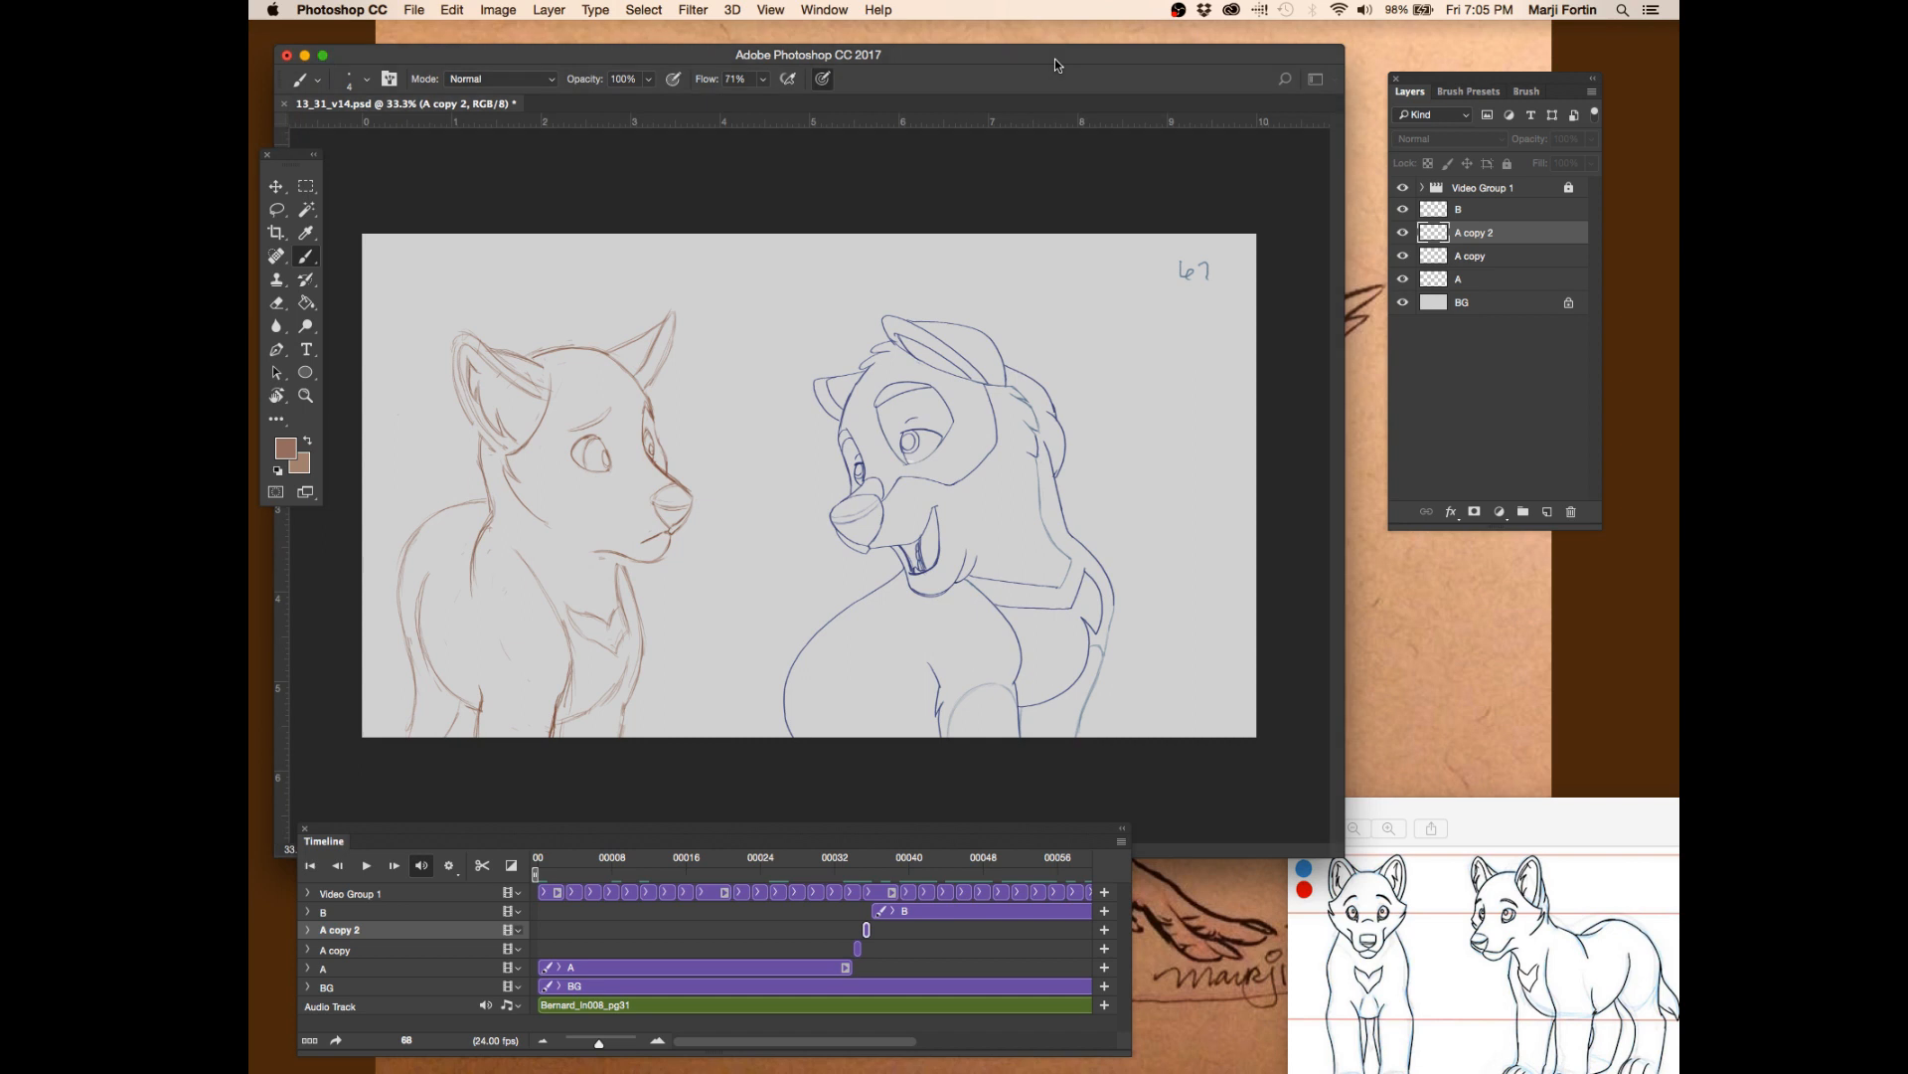
pyautogui.press('super+s')
# - Move the Timeline over the canvas, enlarge it across the screen and zoom in slightly on its frames
pyautogui.moveTo(619, 825); pyautogui.dragTo(675, 427)
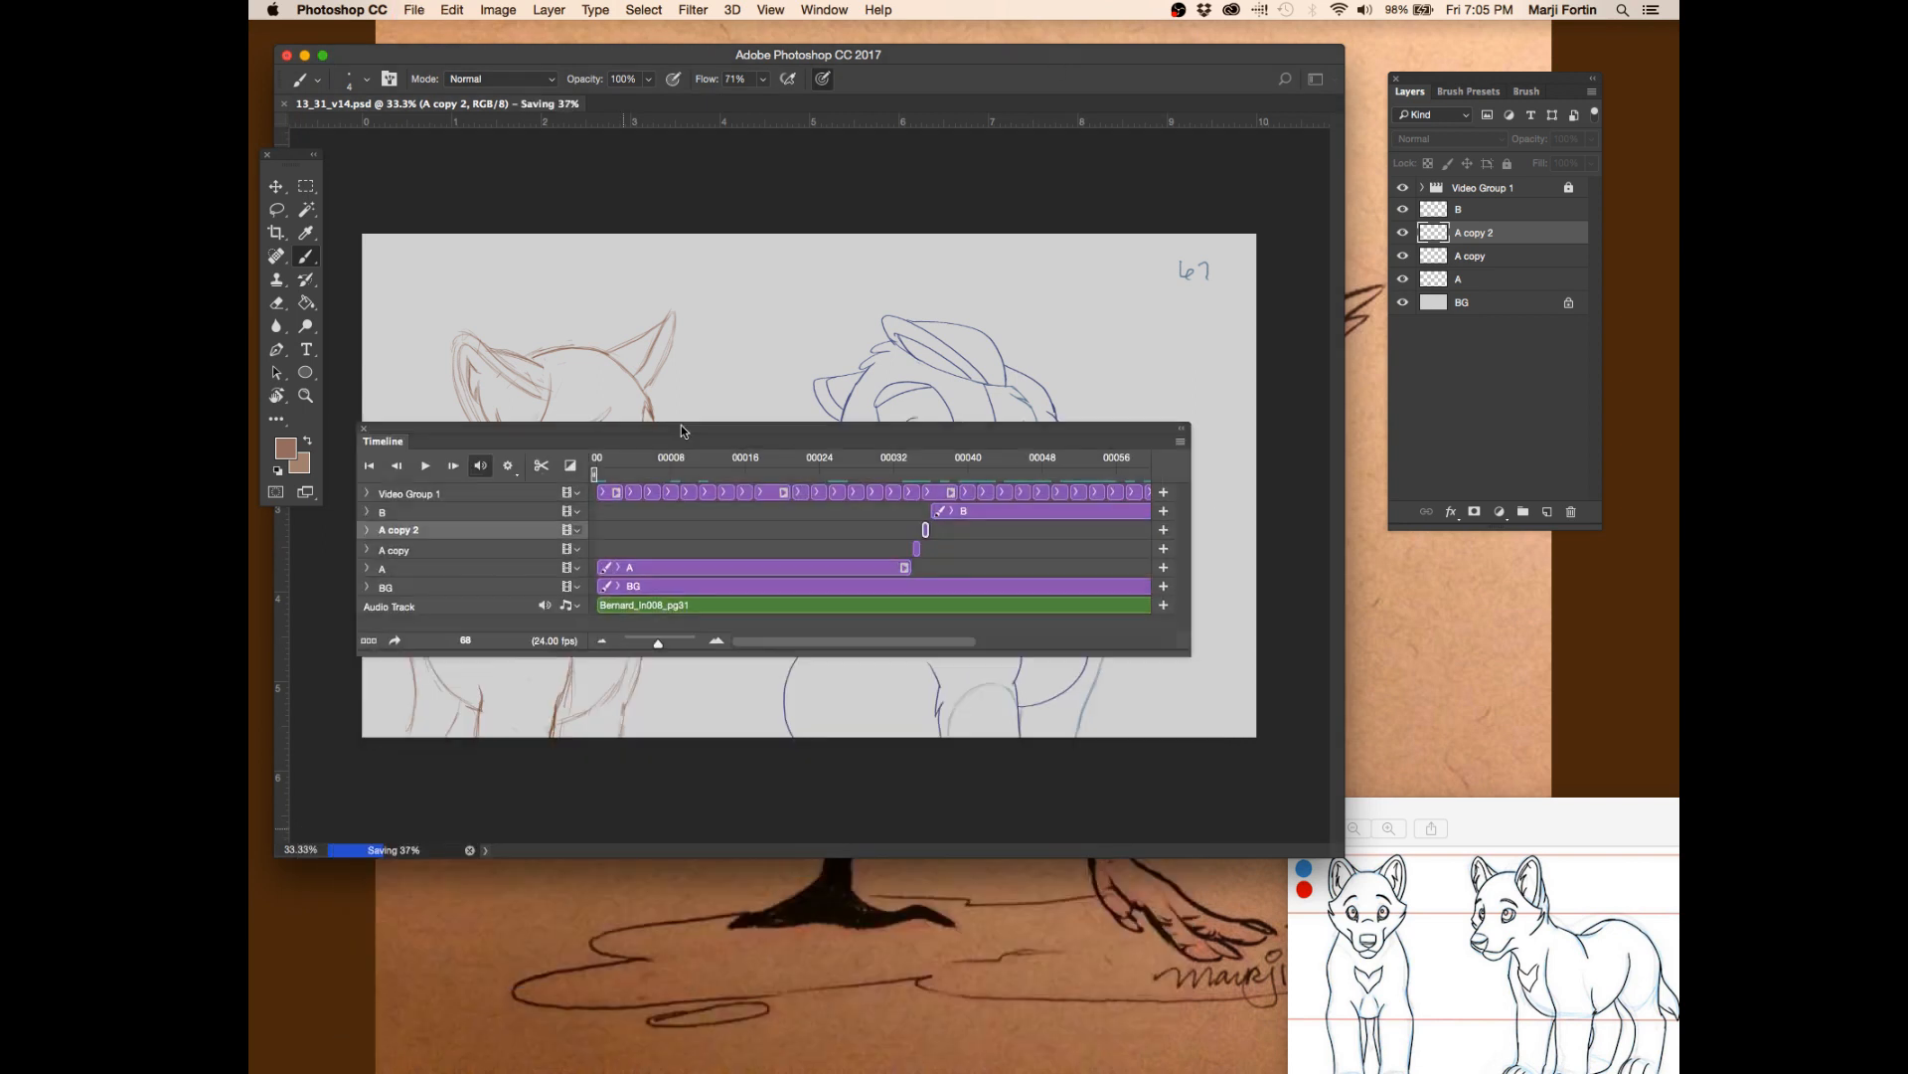
pyautogui.moveTo(1189, 656); pyautogui.dragTo(1292, 740)
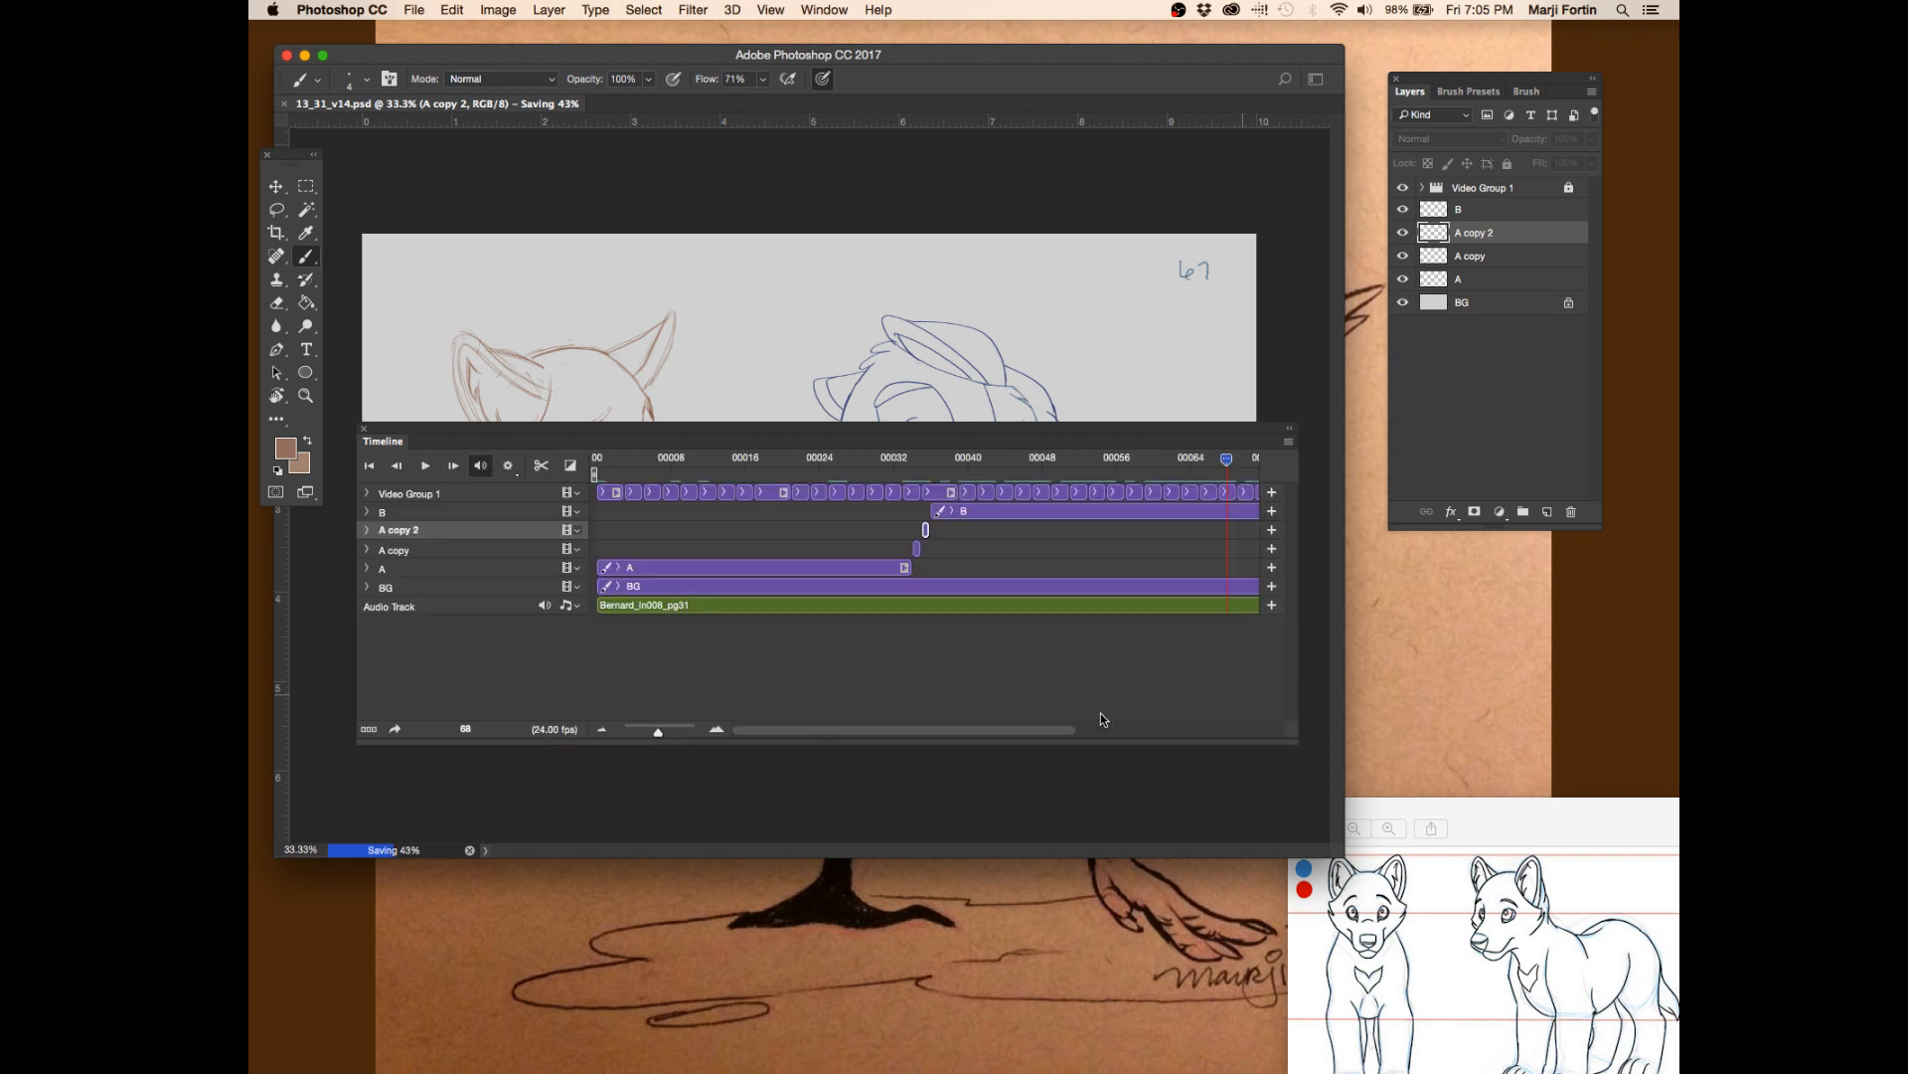
pyautogui.moveTo(642, 731); pyautogui.dragTo(666, 731)
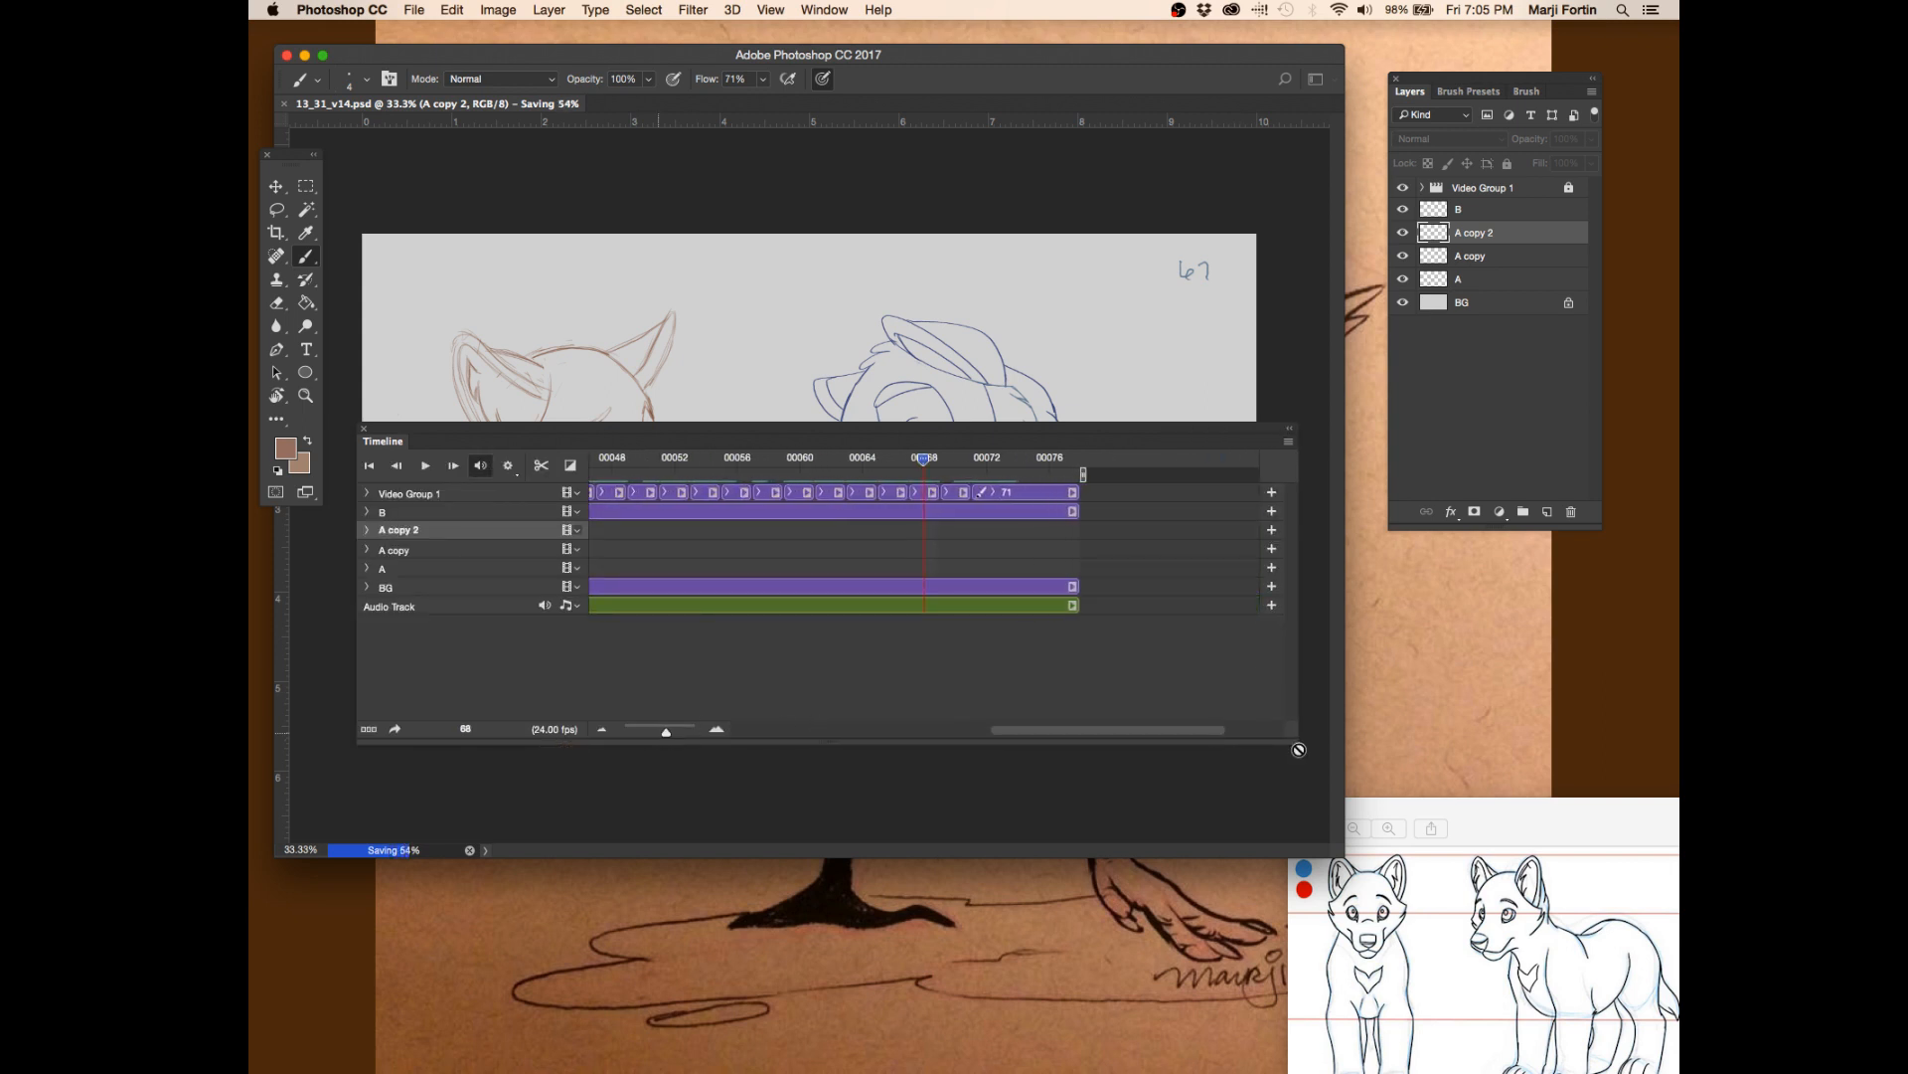
pyautogui.moveTo(1298, 742); pyautogui.dragTo(1673, 1010)
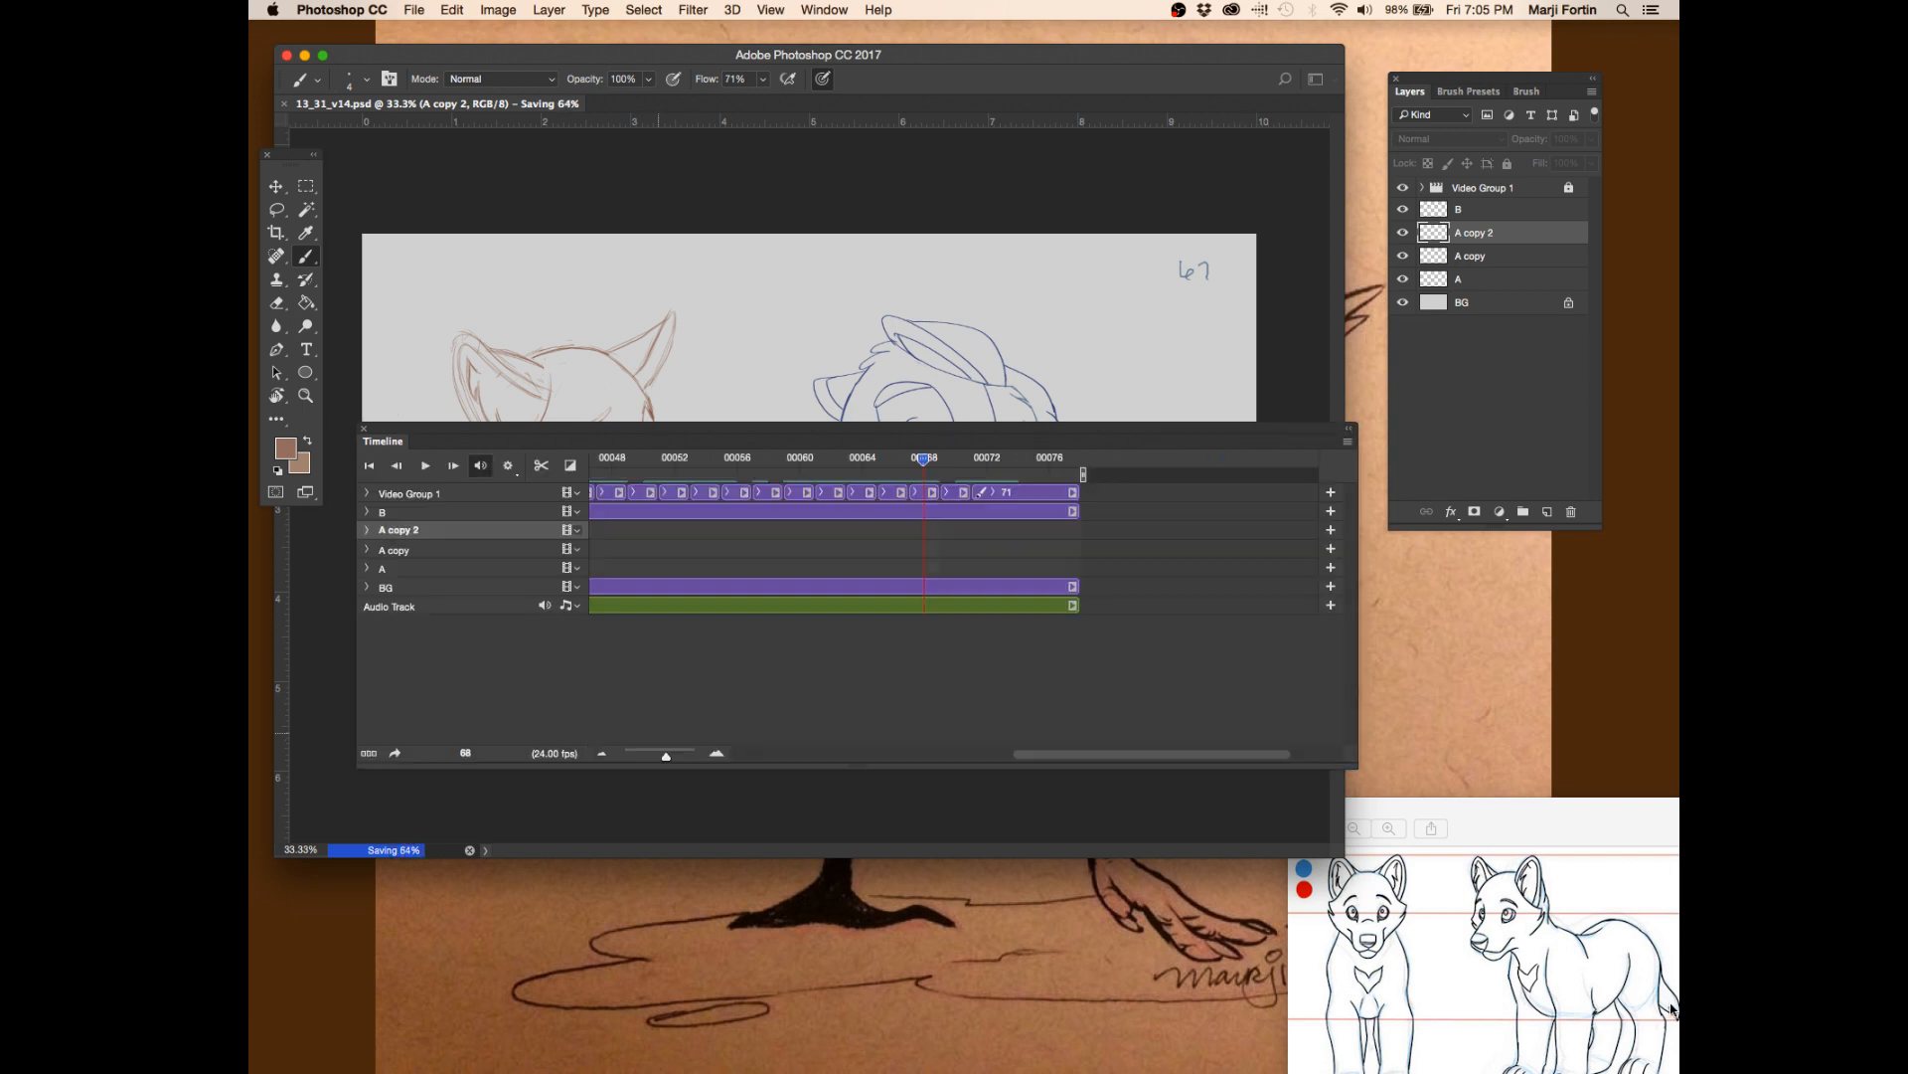
pyautogui.moveTo(1146, 993); pyautogui.dragTo(1088, 1000)
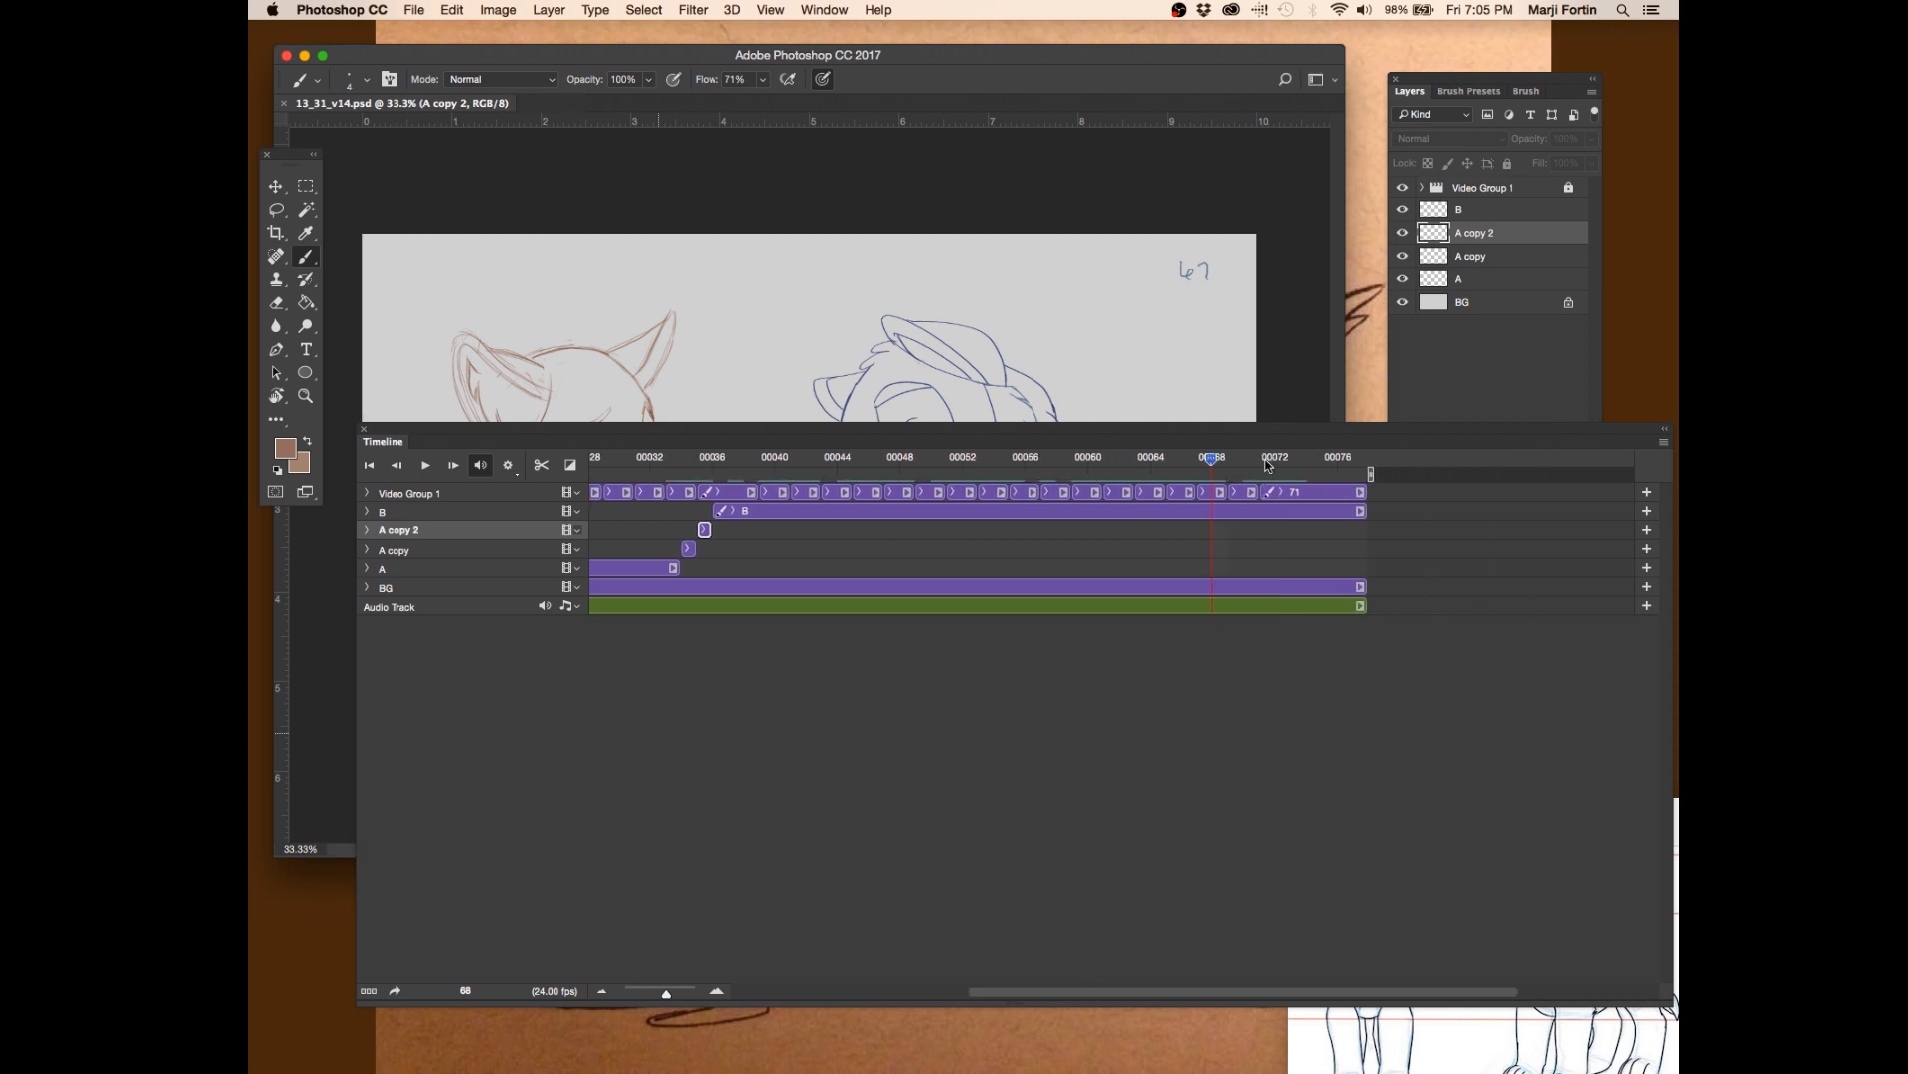
# - Go to frame 71, bring the earlier frames back into range, and move the Timeline below the drawings
pyautogui.click(1262, 460)
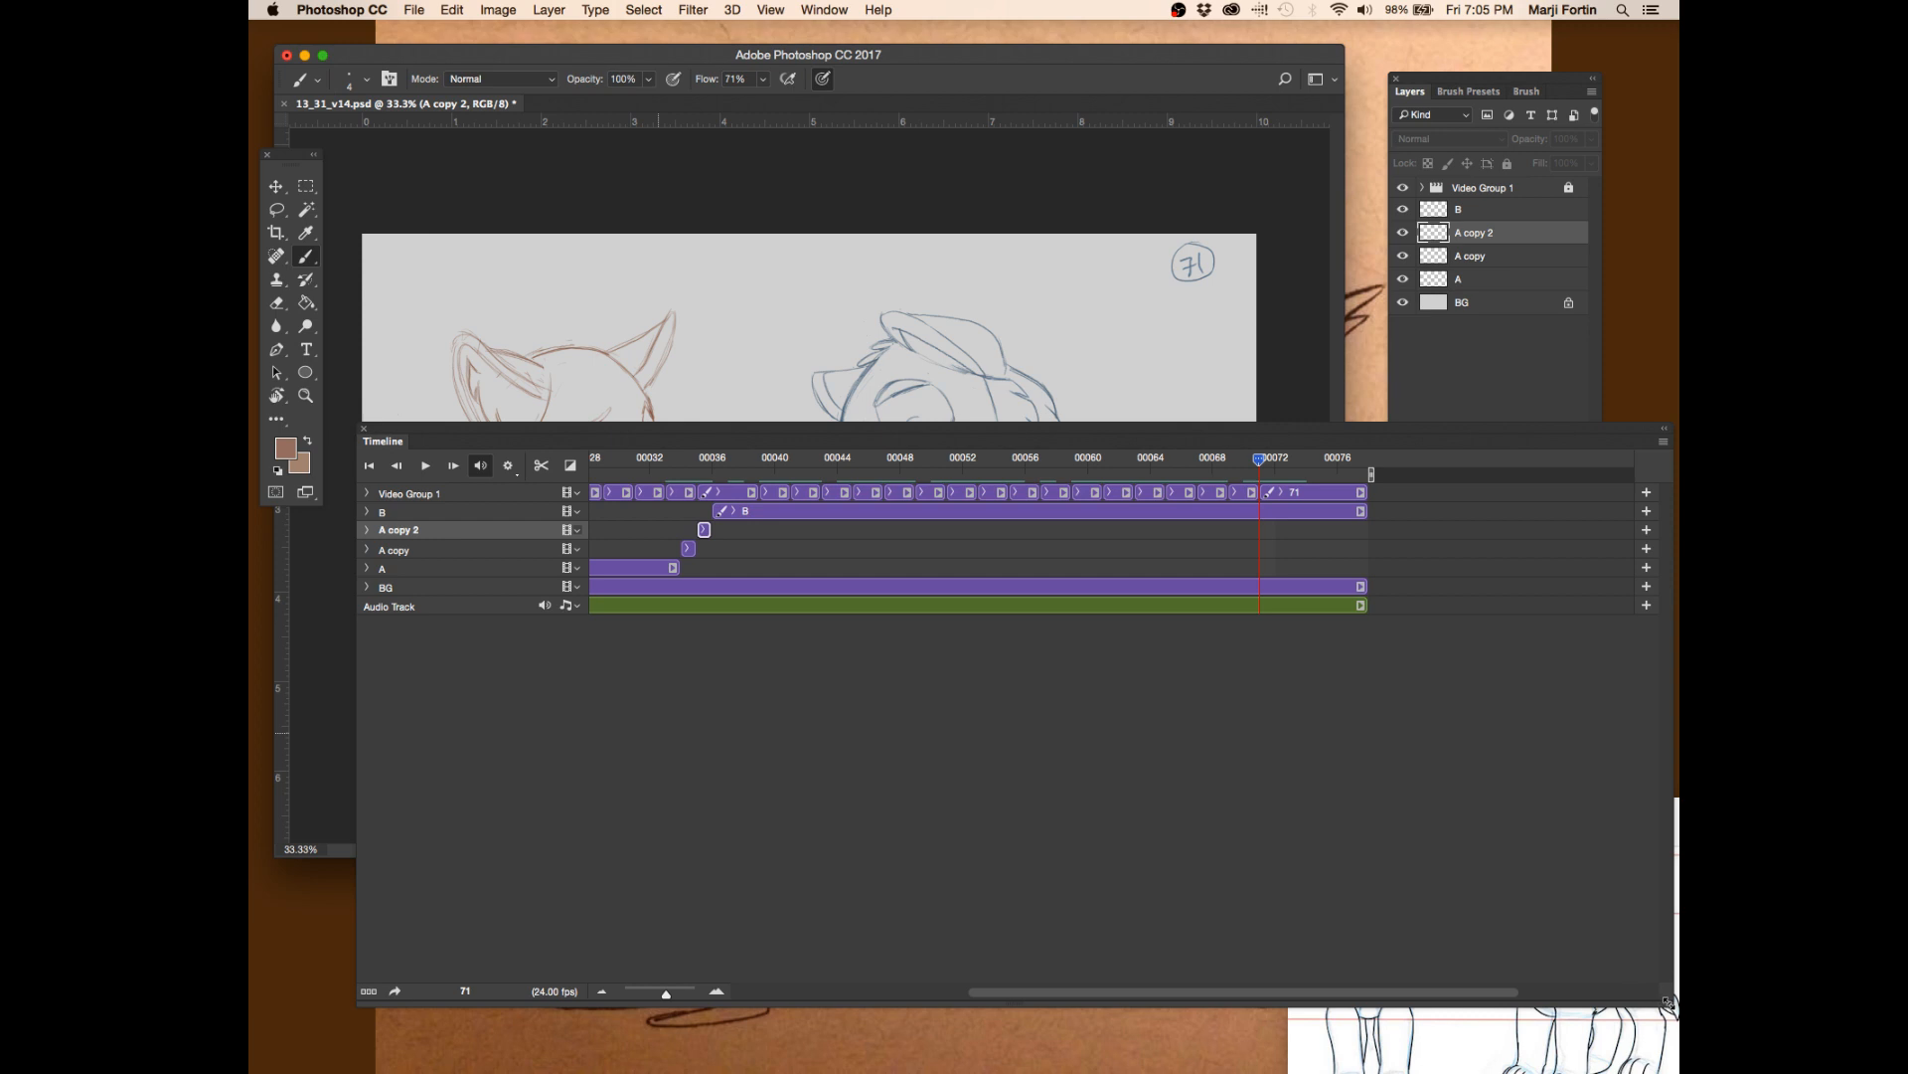
pyautogui.hscroll(-5, 1112, 999)
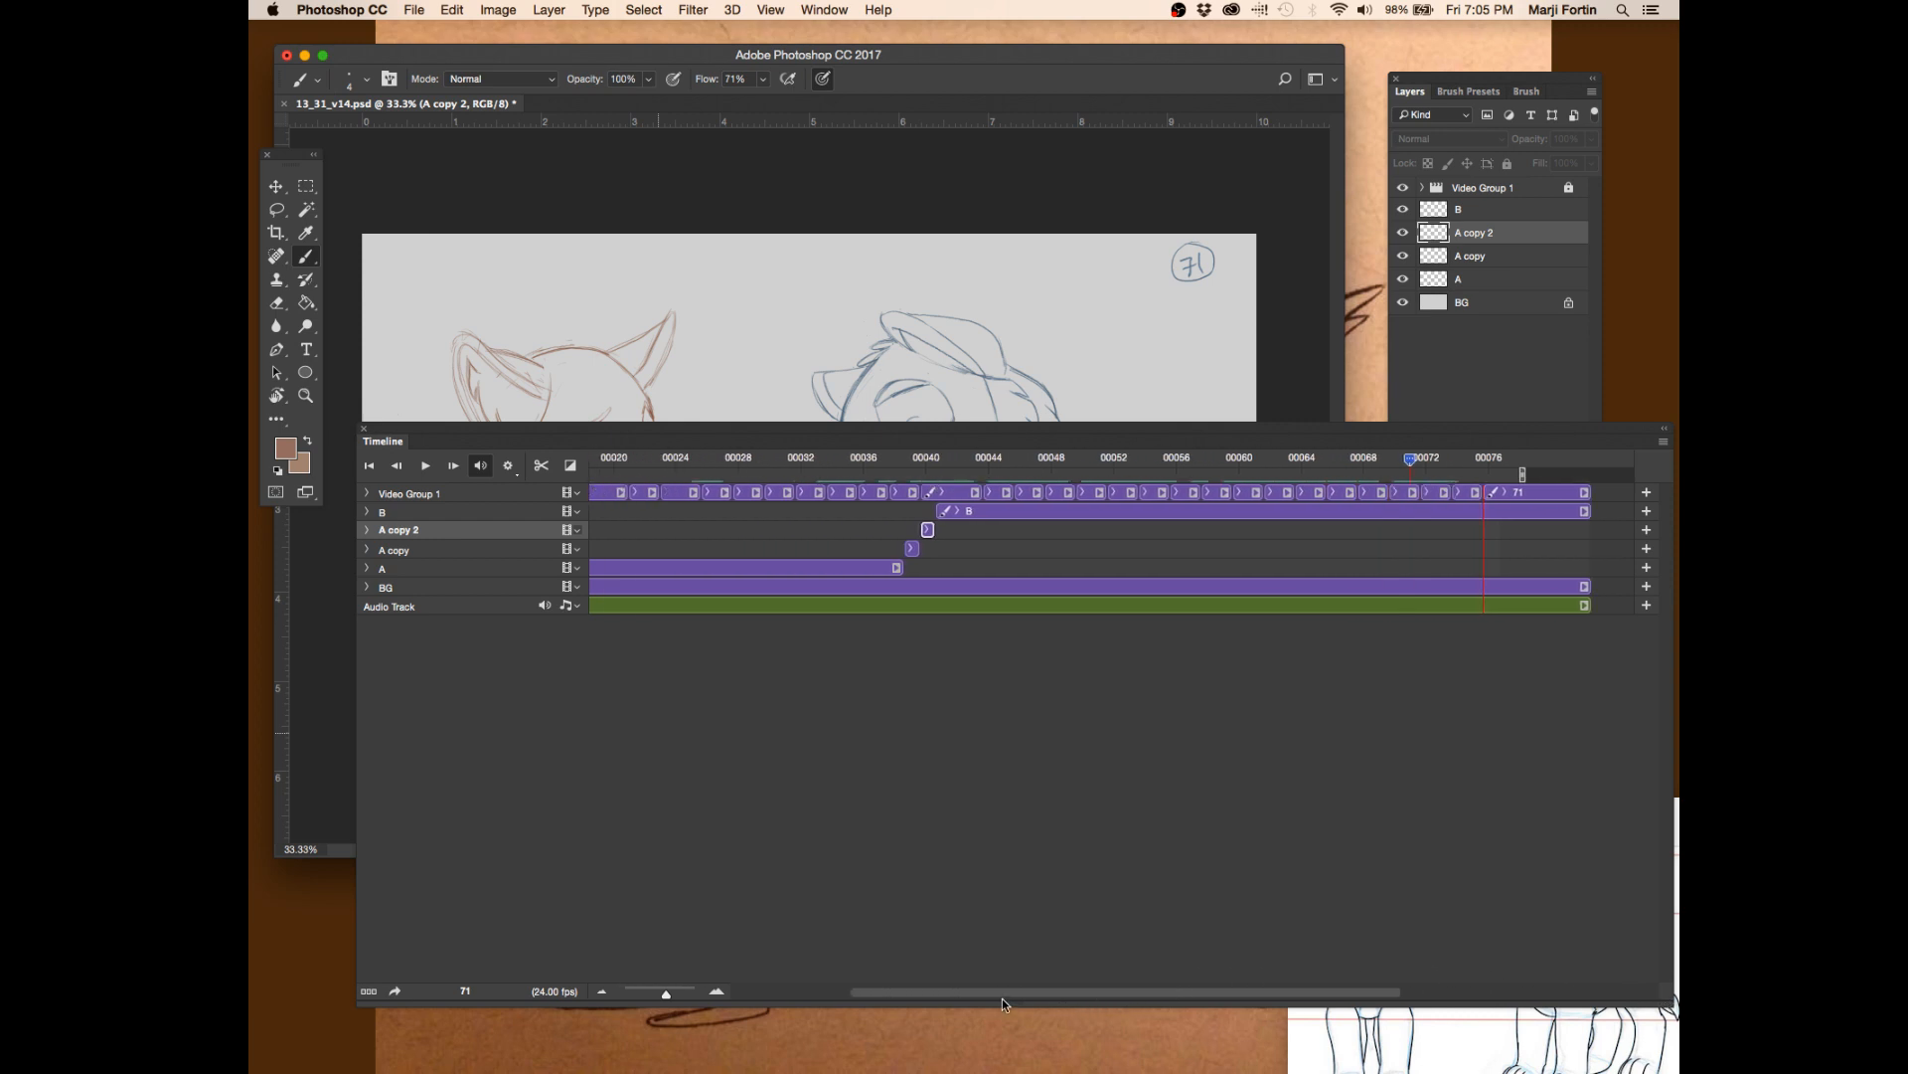
pyautogui.hscroll(-4, 1114, 1016)
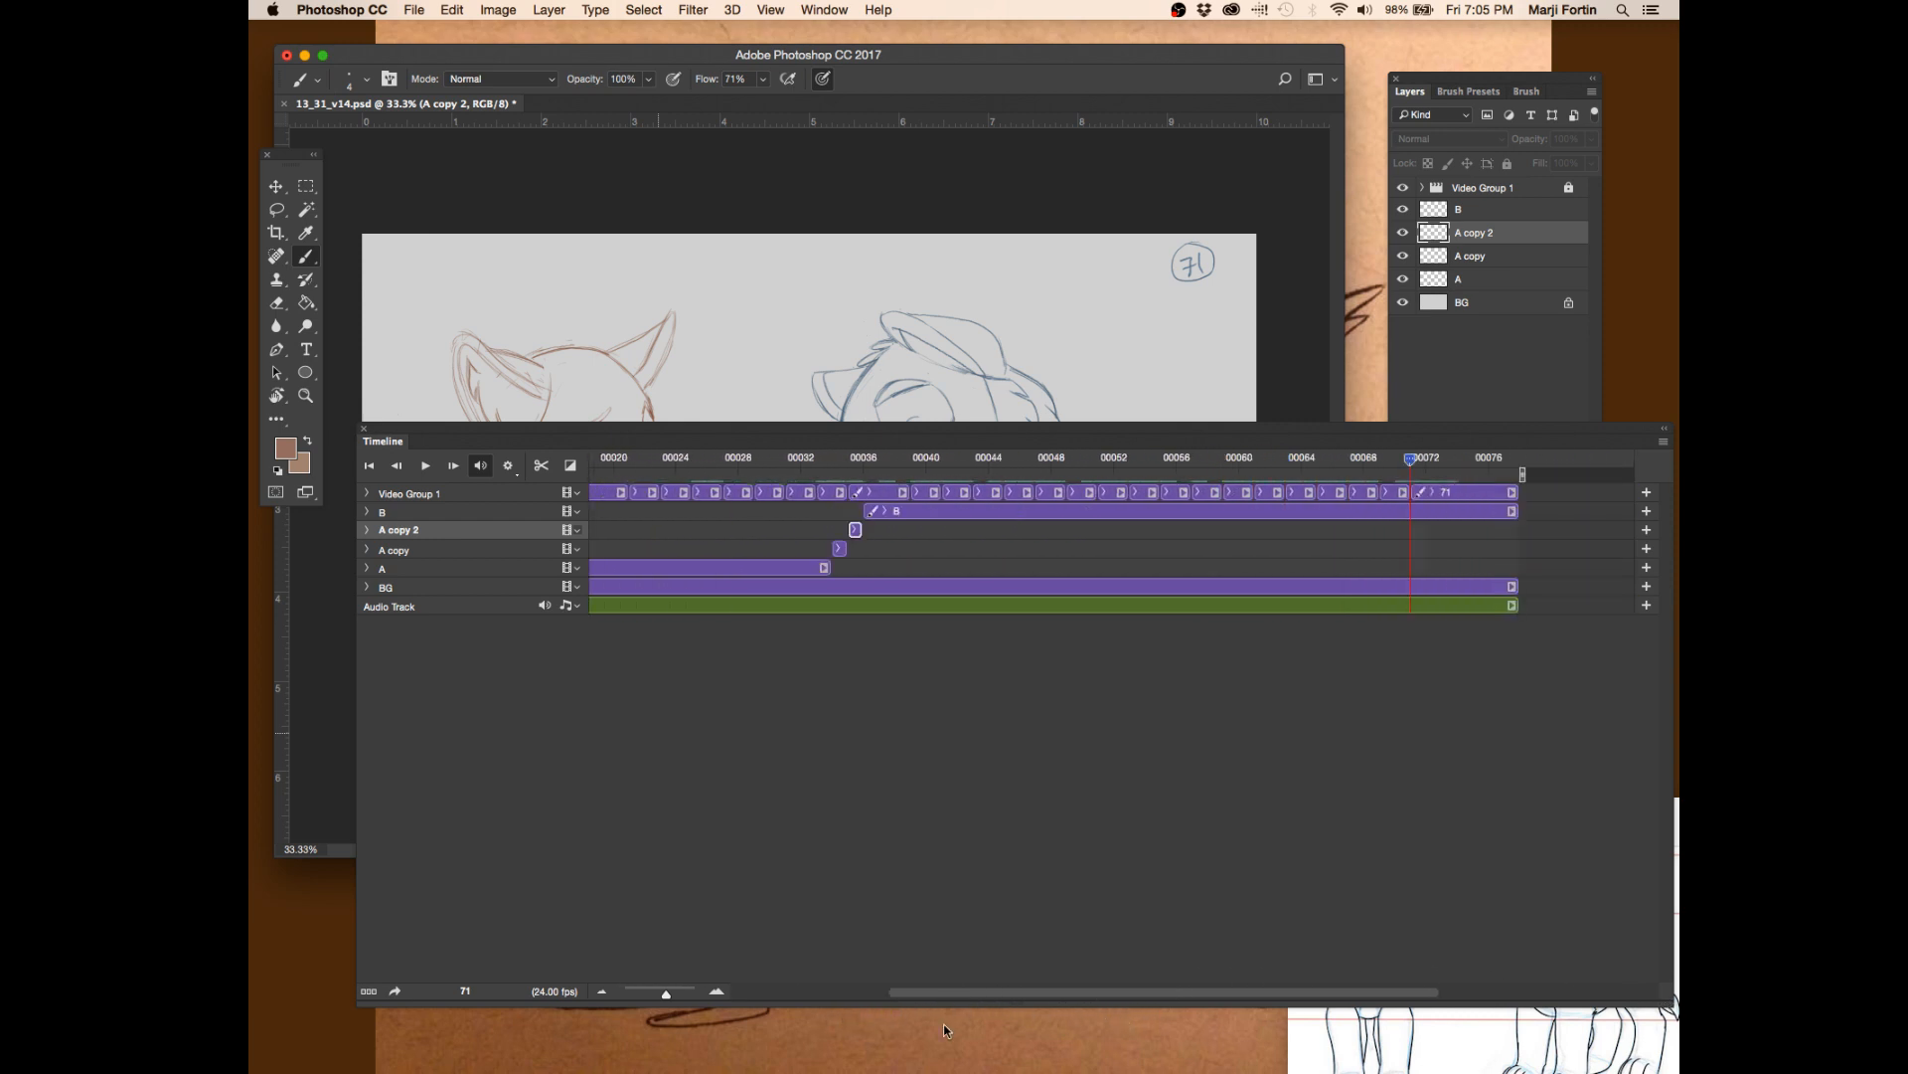
pyautogui.moveTo(1252, 438); pyautogui.dragTo(1210, 775)
# - Scrub from the start of the animation to frame 36 to review where the wolf changes from pose A to pose B
pyautogui.moveTo(706, 785)
pyautogui.mouseDown()
pyautogui.moveTo(1189, 801)
pyautogui.moveTo(1352, 785)
pyautogui.mouseUp()
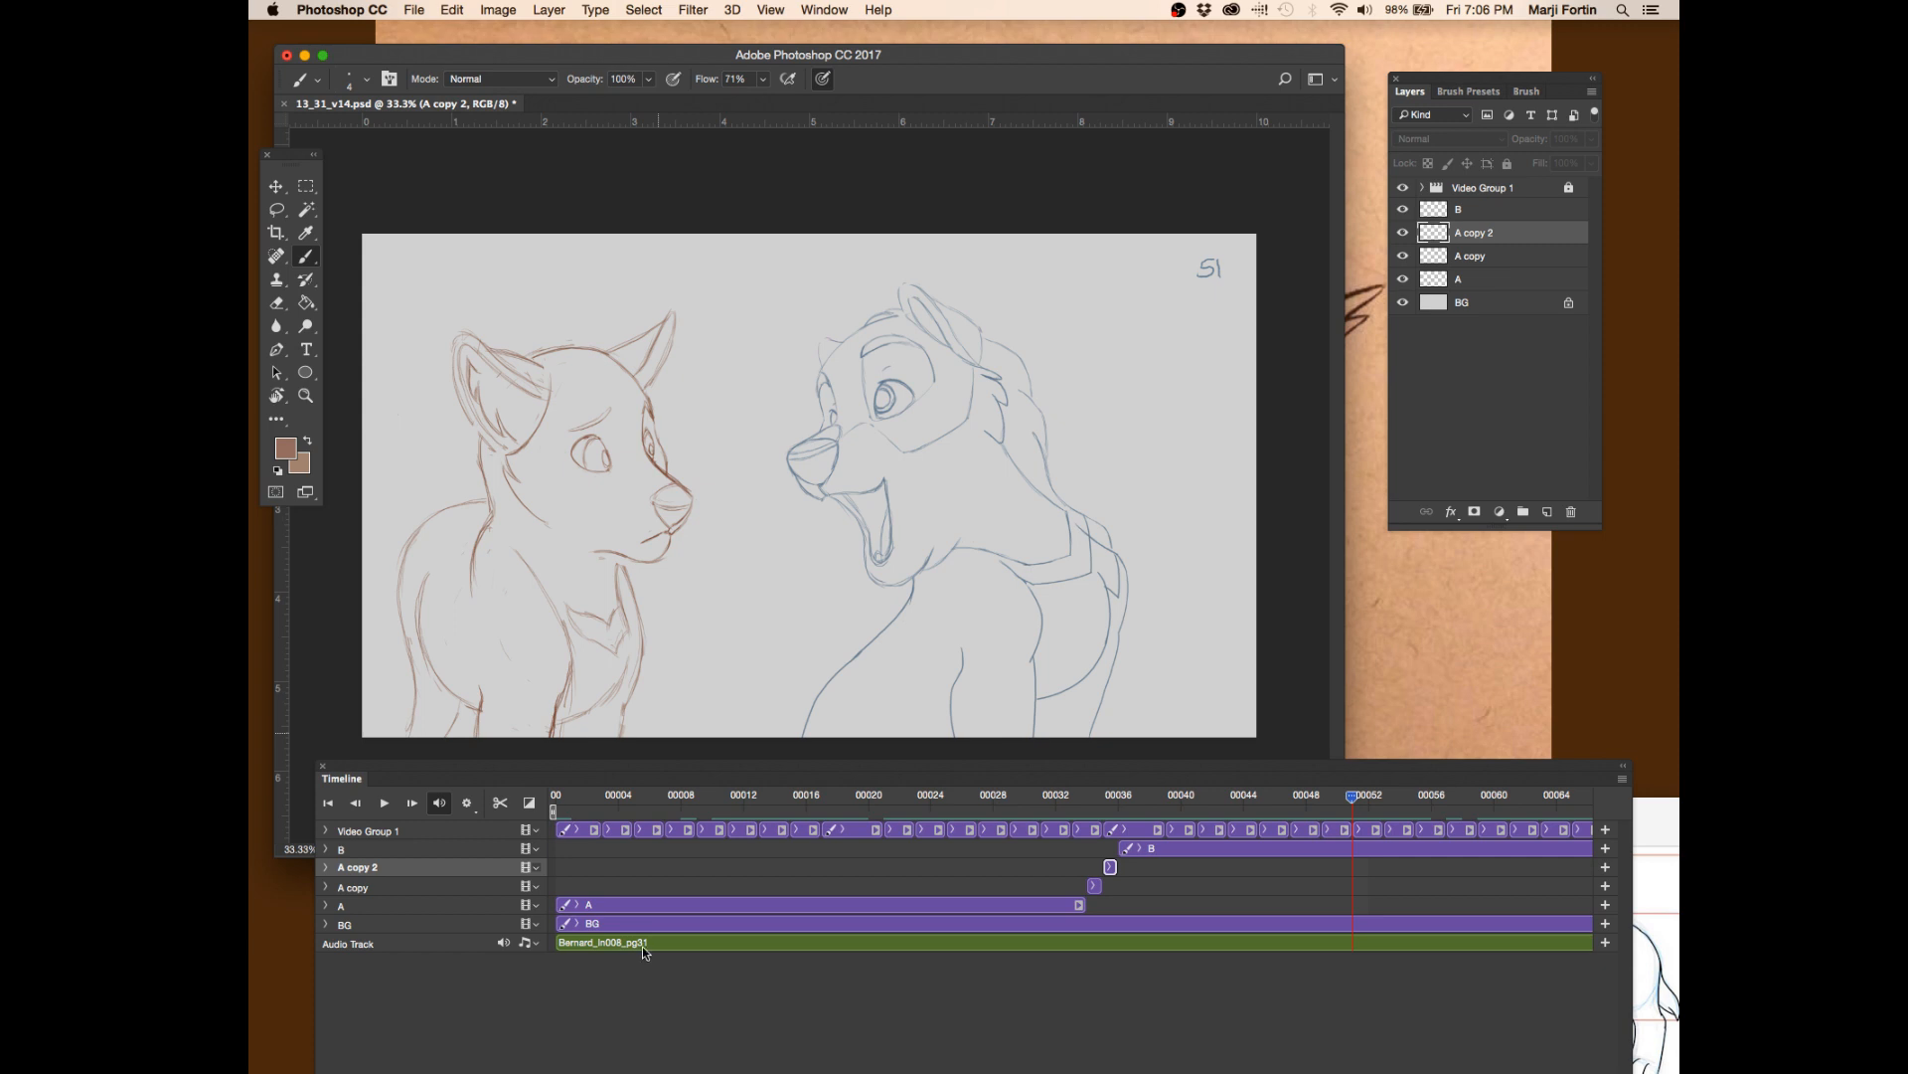
pyautogui.click(564, 795)
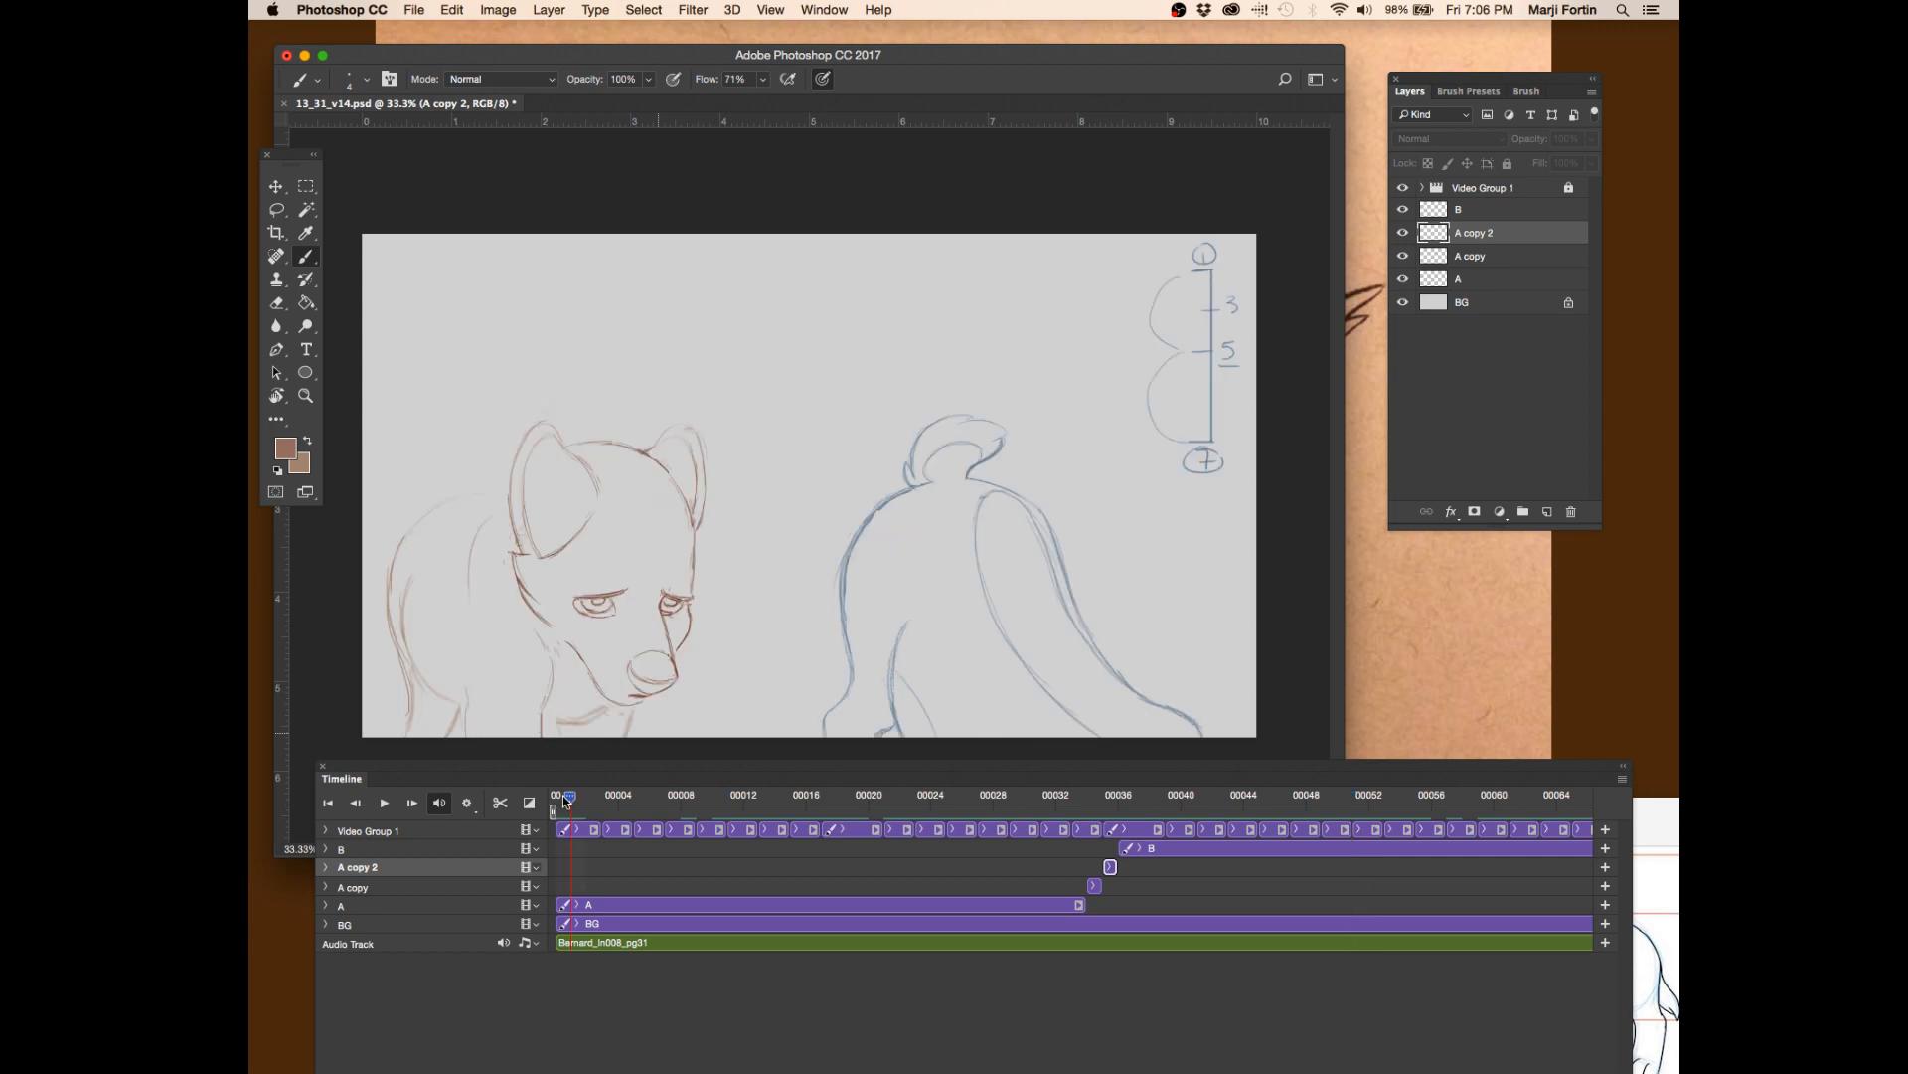
pyautogui.moveTo(563, 795); pyautogui.dragTo(1071, 795)
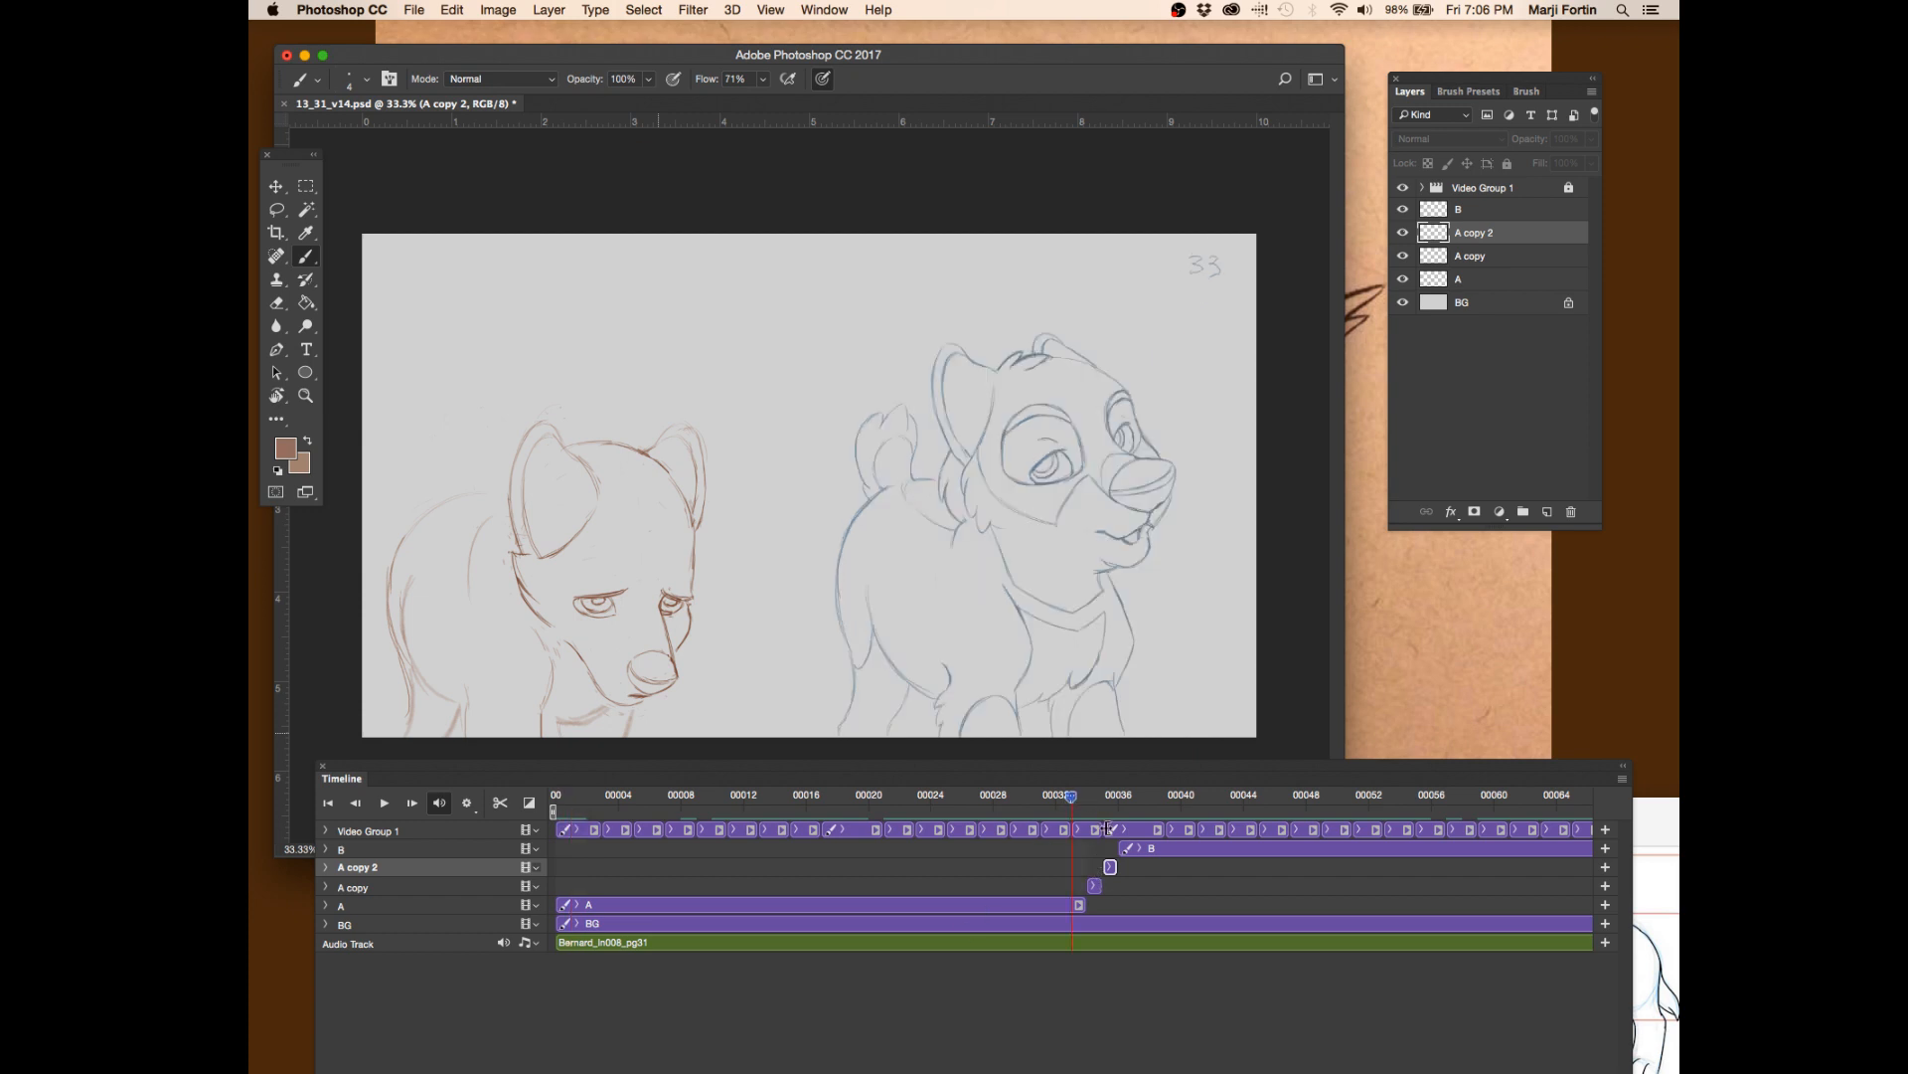
pyautogui.moveTo(1087, 801); pyautogui.dragTo(1117, 801)
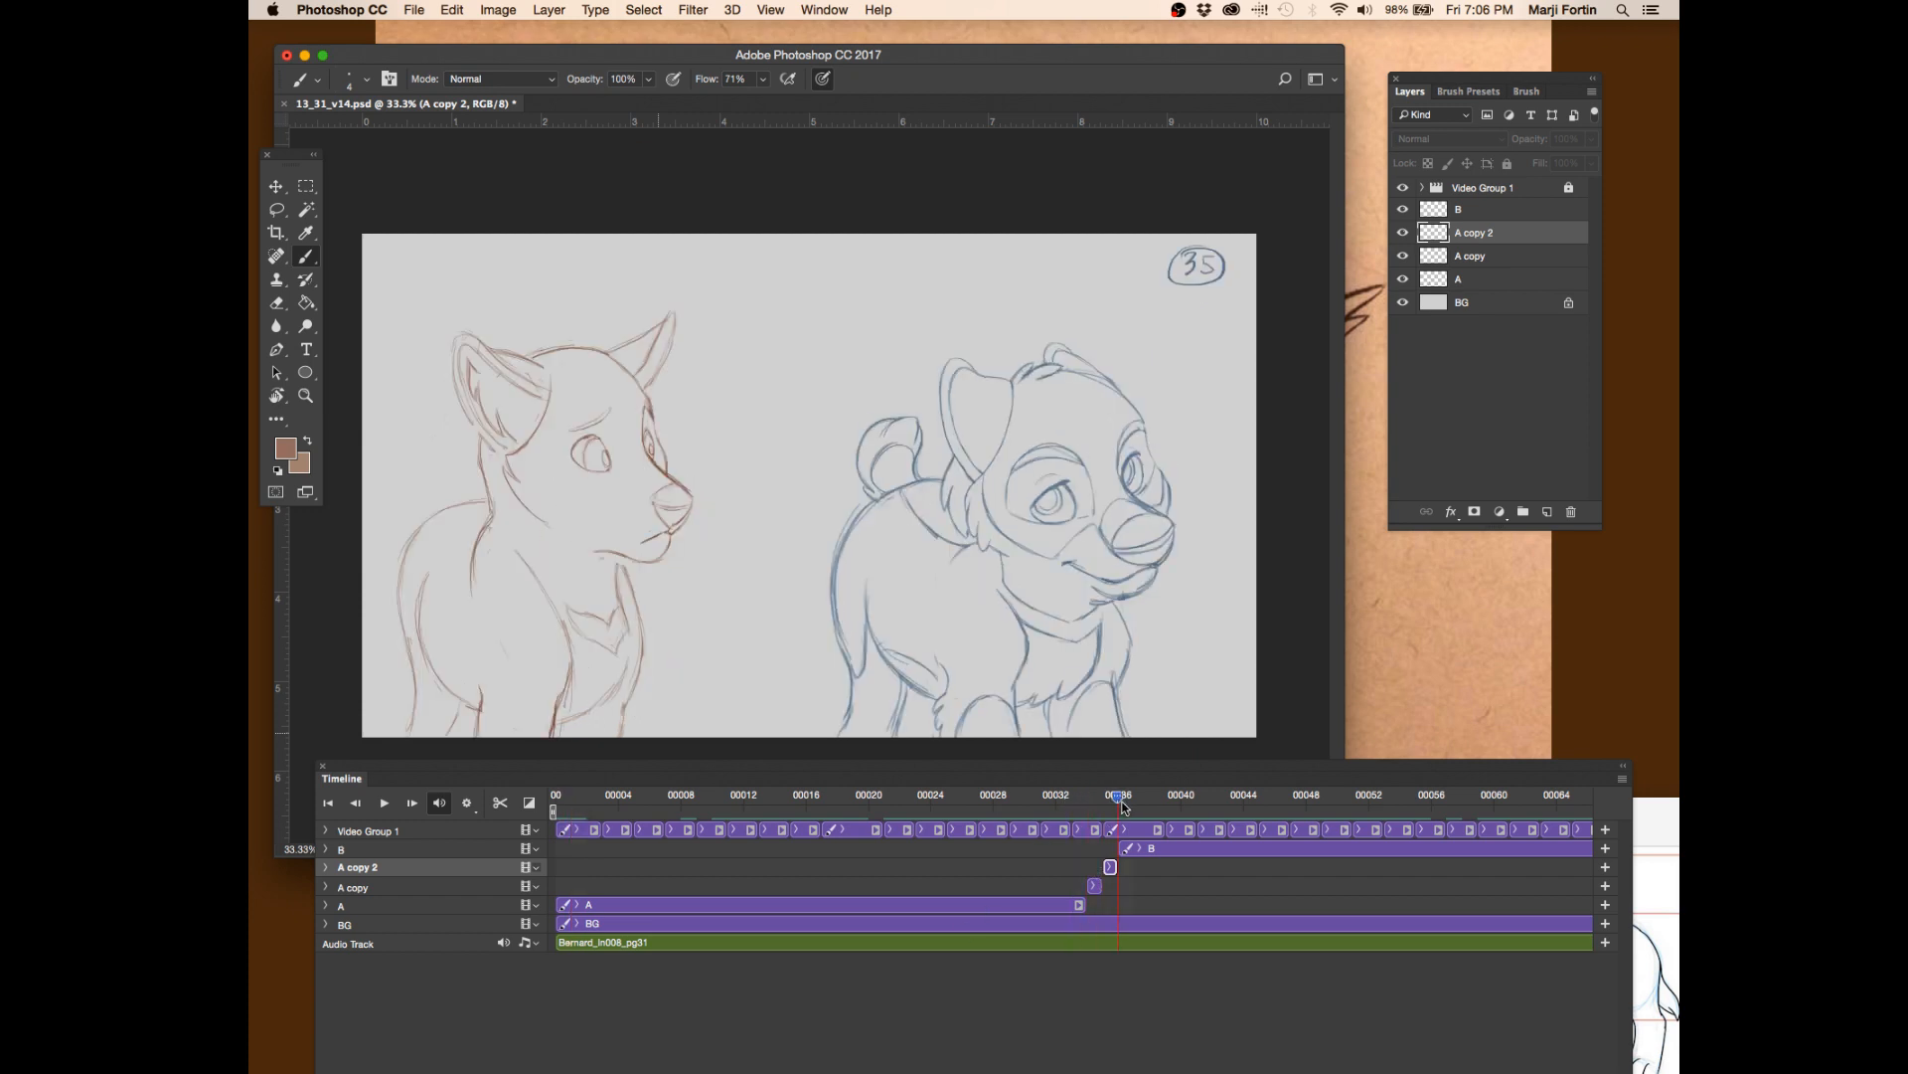
# - Shrink the Timeline to fit its tracks and place it under the canvas beside the model sheet
pyautogui.moveTo(1570, 765); pyautogui.dragTo(1487, 357)
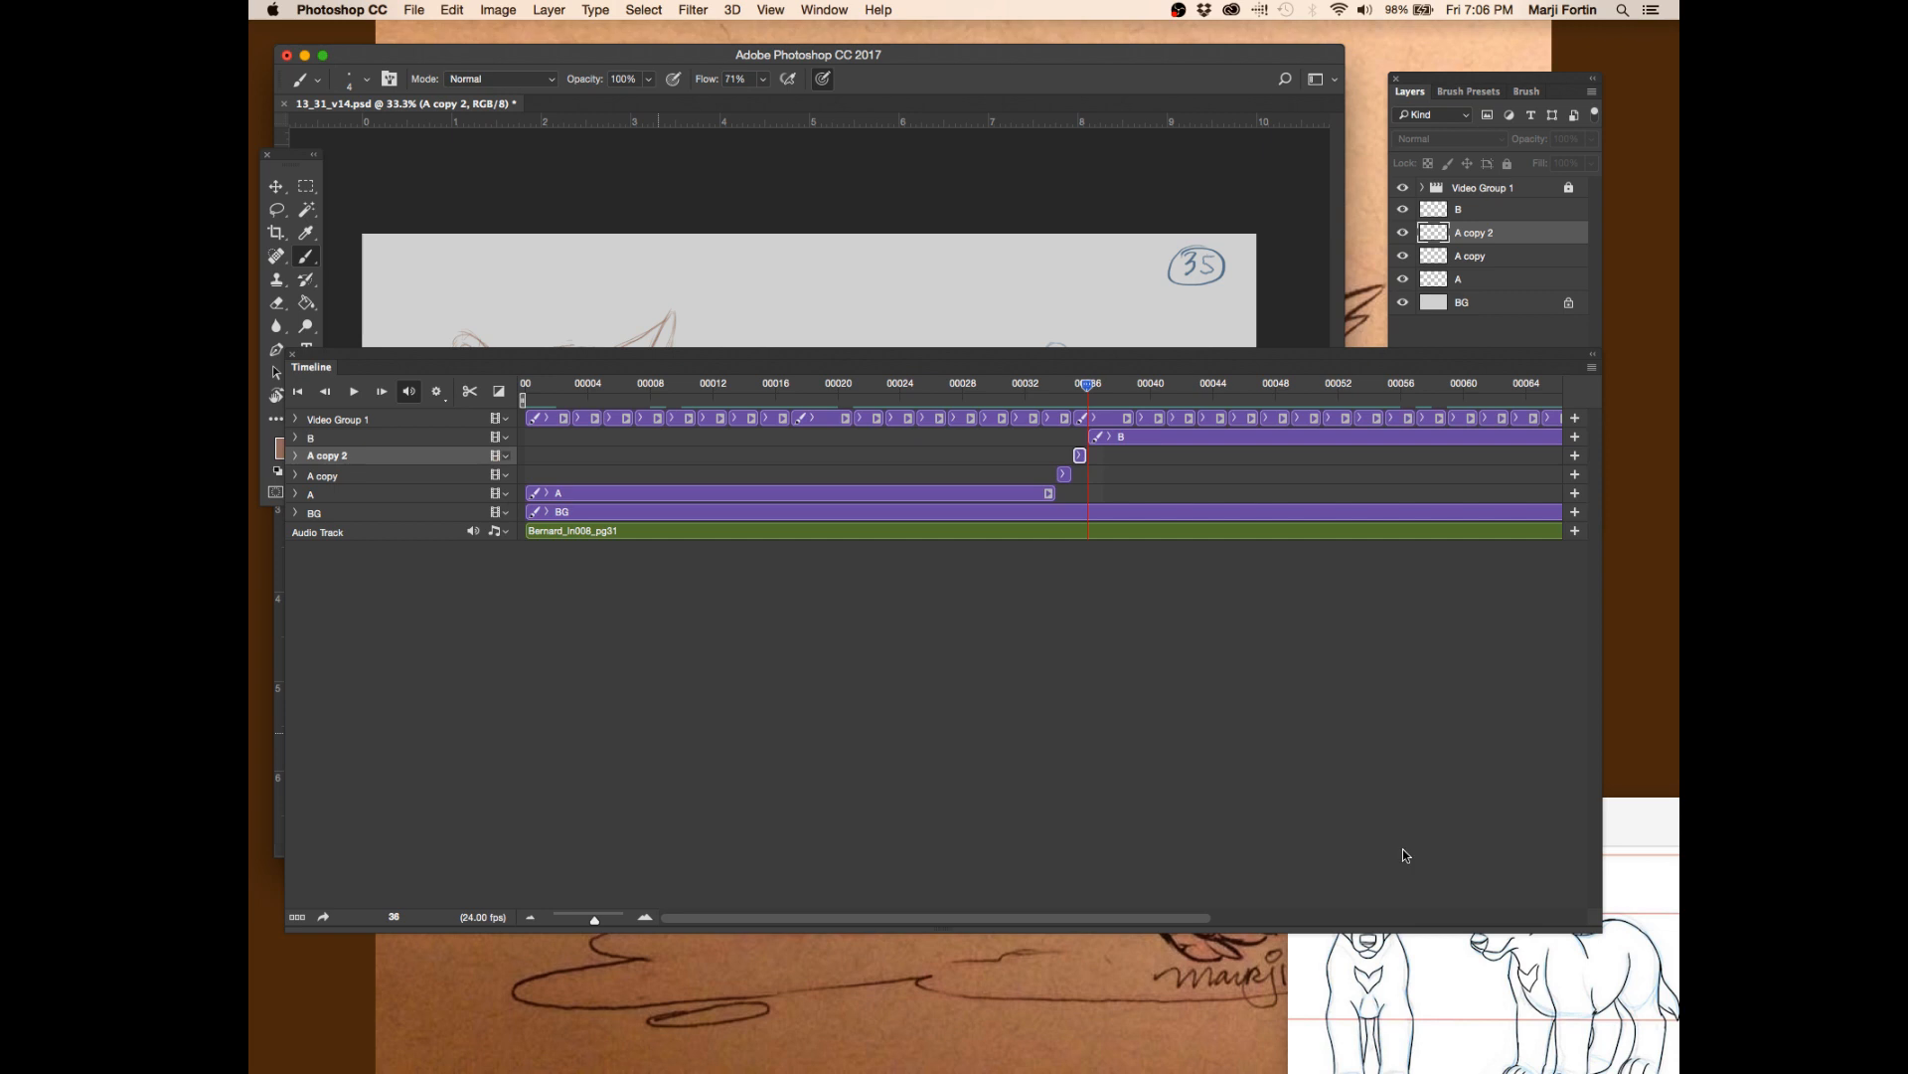
pyautogui.moveTo(1599, 928); pyautogui.dragTo(1578, 554)
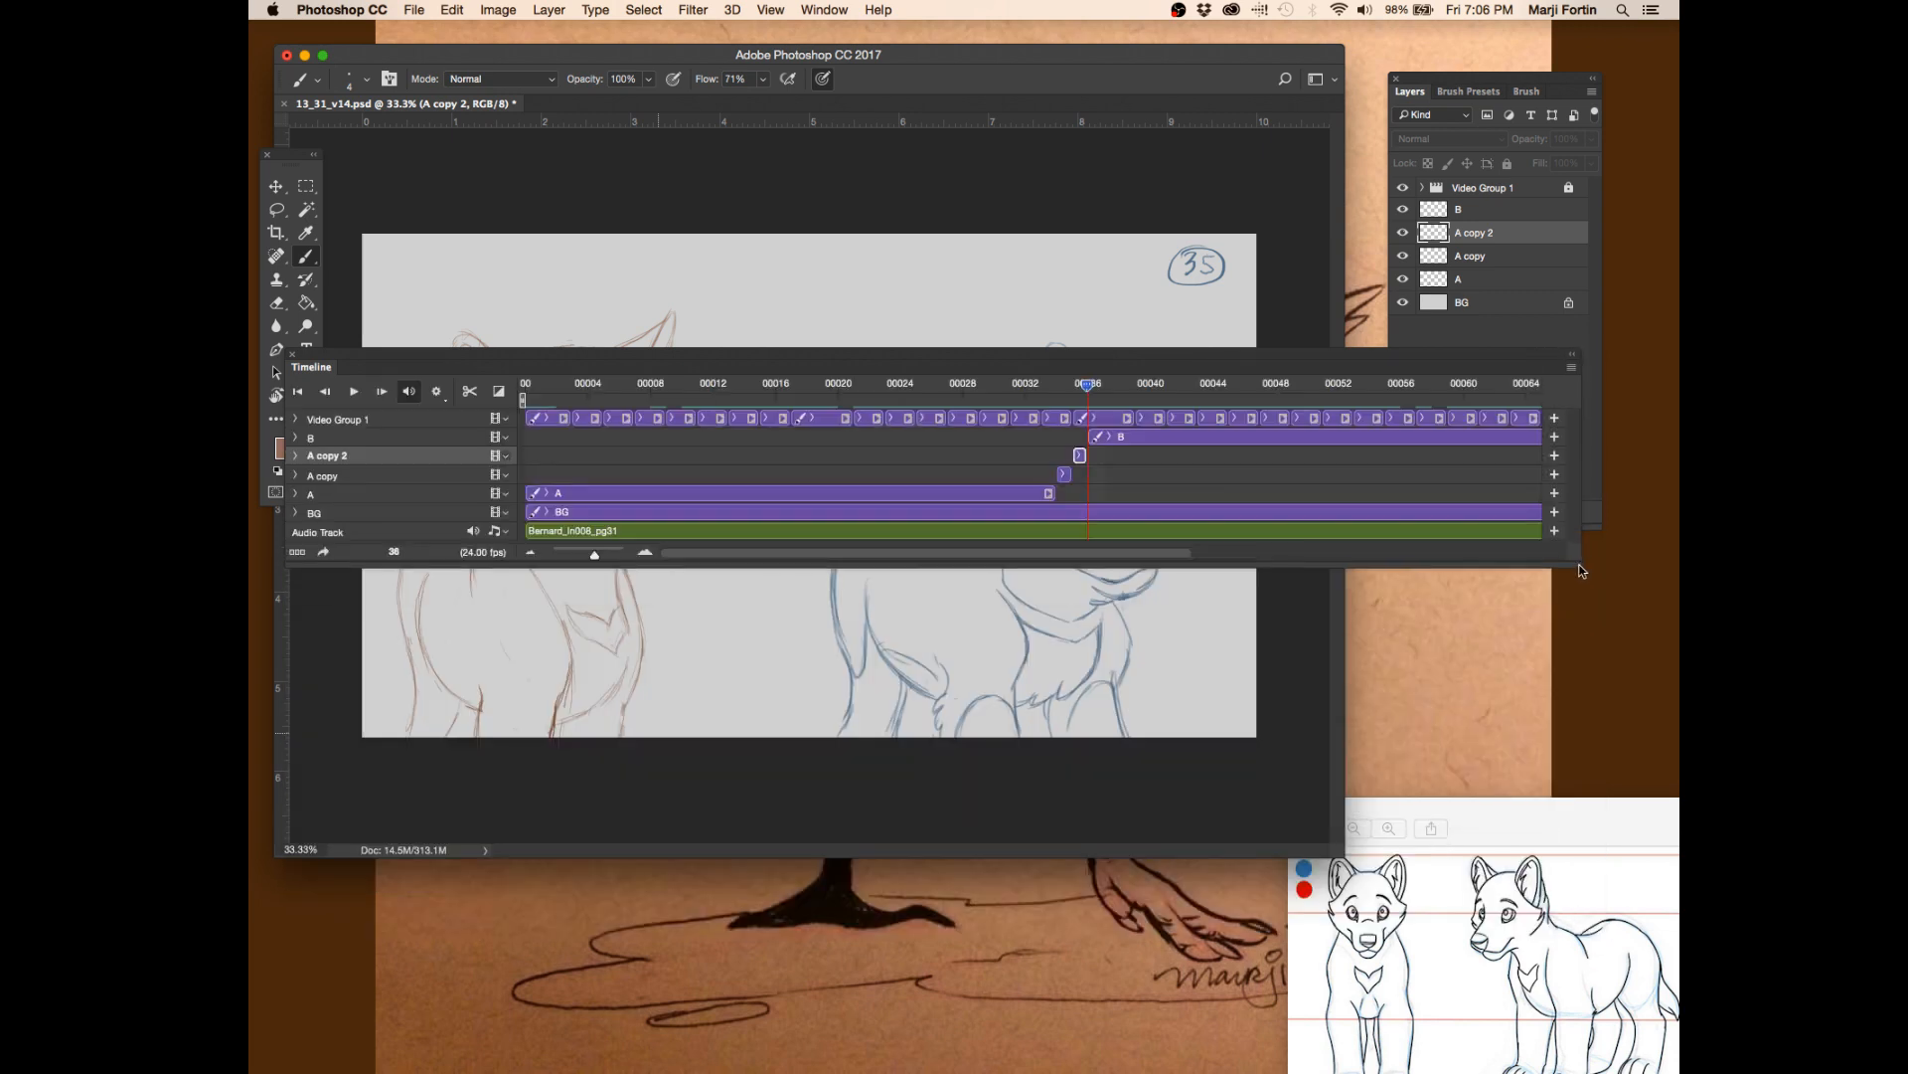
pyautogui.moveTo(1343, 352); pyautogui.dragTo(1344, 799)
pyautogui.moveTo(1586, 949); pyautogui.dragTo(1232, 964)
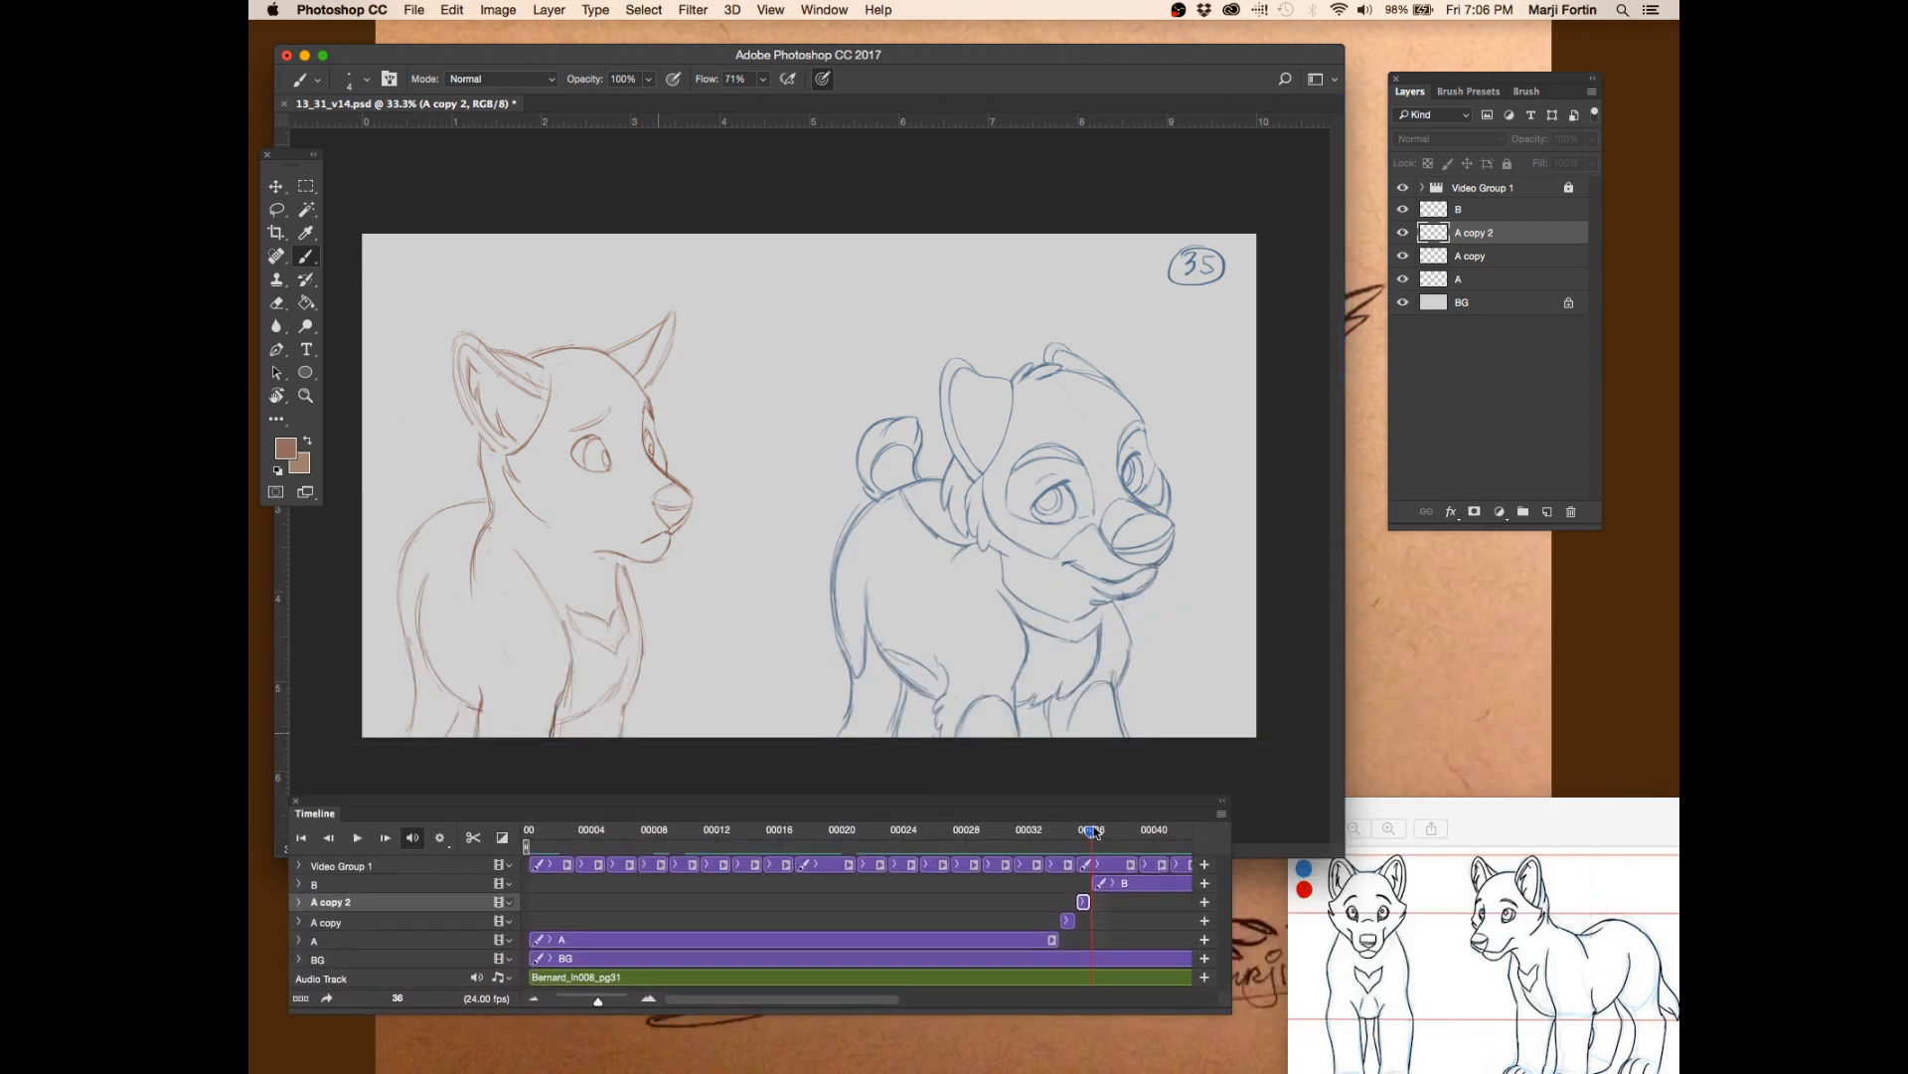
# - Step back and forth through frames 34 to 36 to compare the rough in-betweens with the wolf's final pose
pyautogui.press('Left')
pyautogui.press('Left')
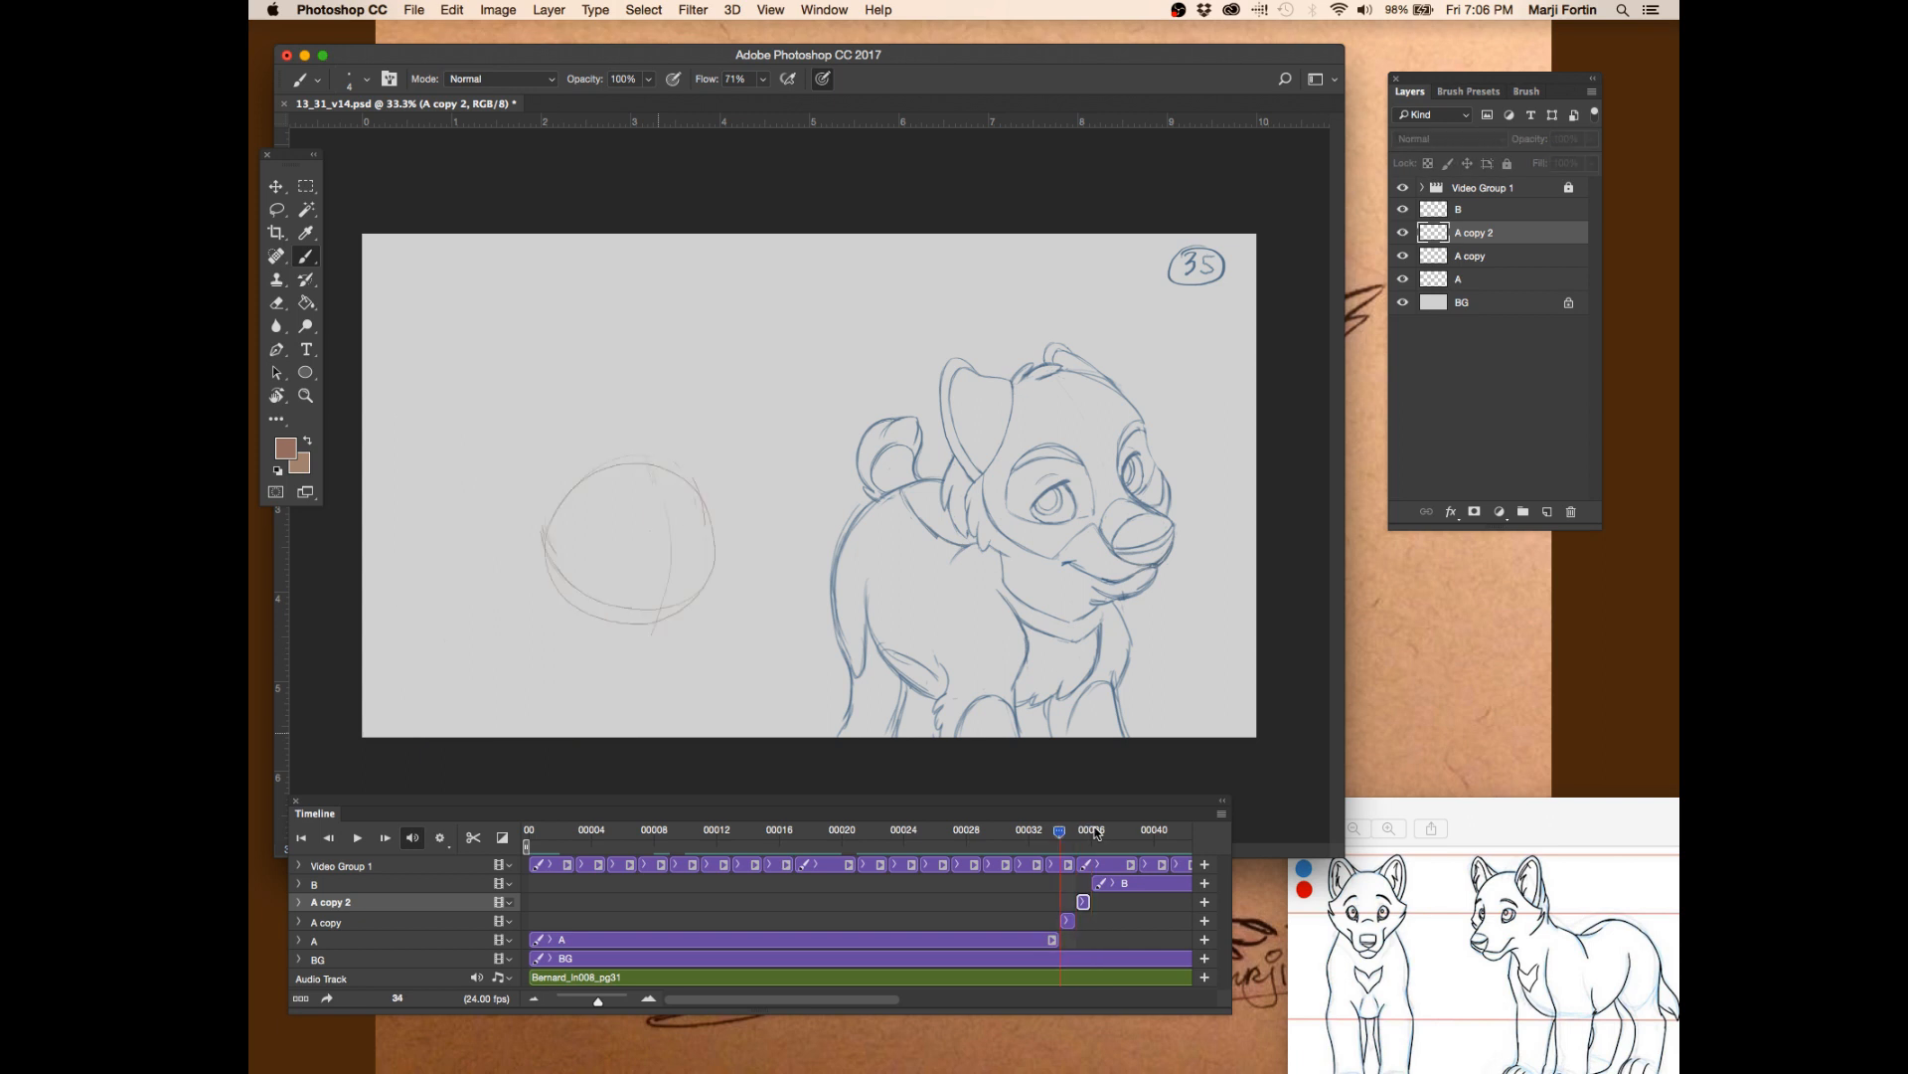
pyautogui.press('Right')
pyautogui.press('Right')
pyautogui.press('Left')
pyautogui.press('Left')
pyautogui.press('Left')
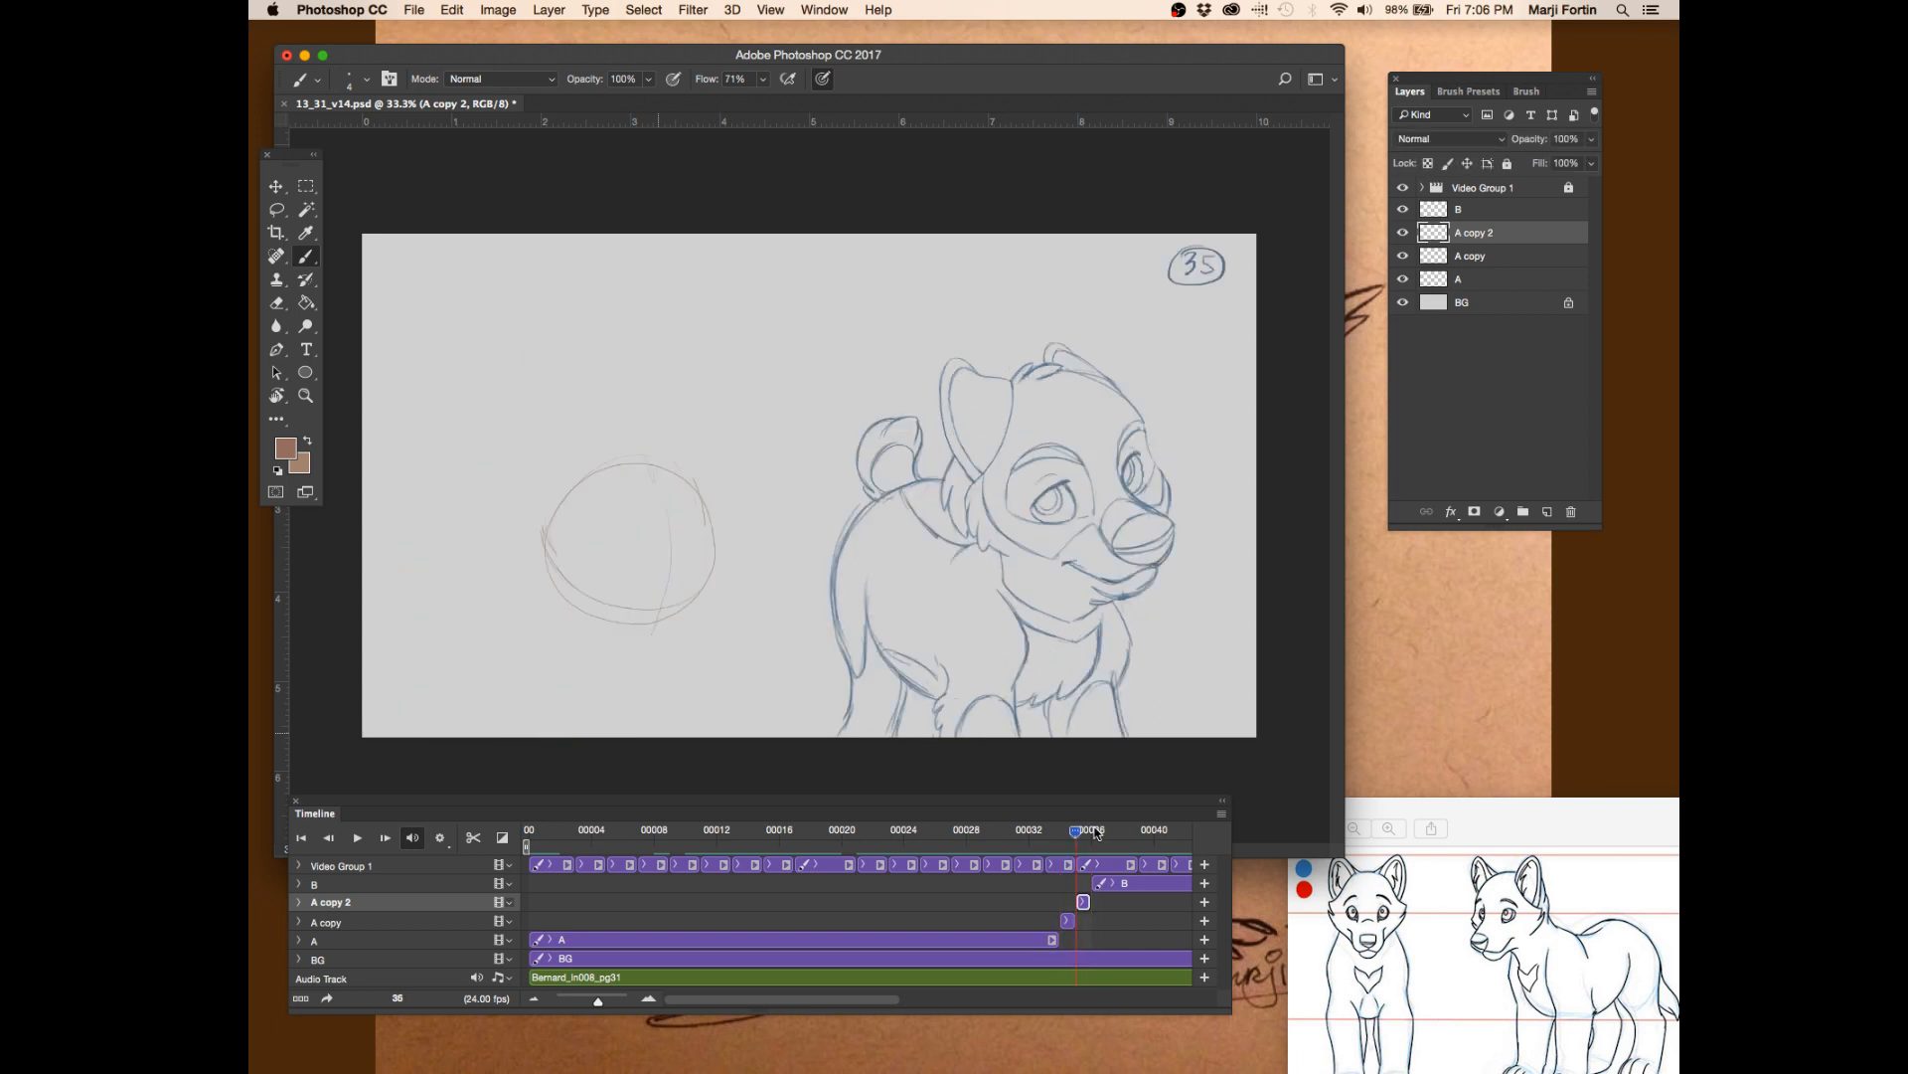
pyautogui.press('Right')
pyautogui.press('Left')
pyautogui.press('Right')
pyautogui.press('Left')
pyautogui.press('Right')
pyautogui.press('Left')
pyautogui.press('Right')
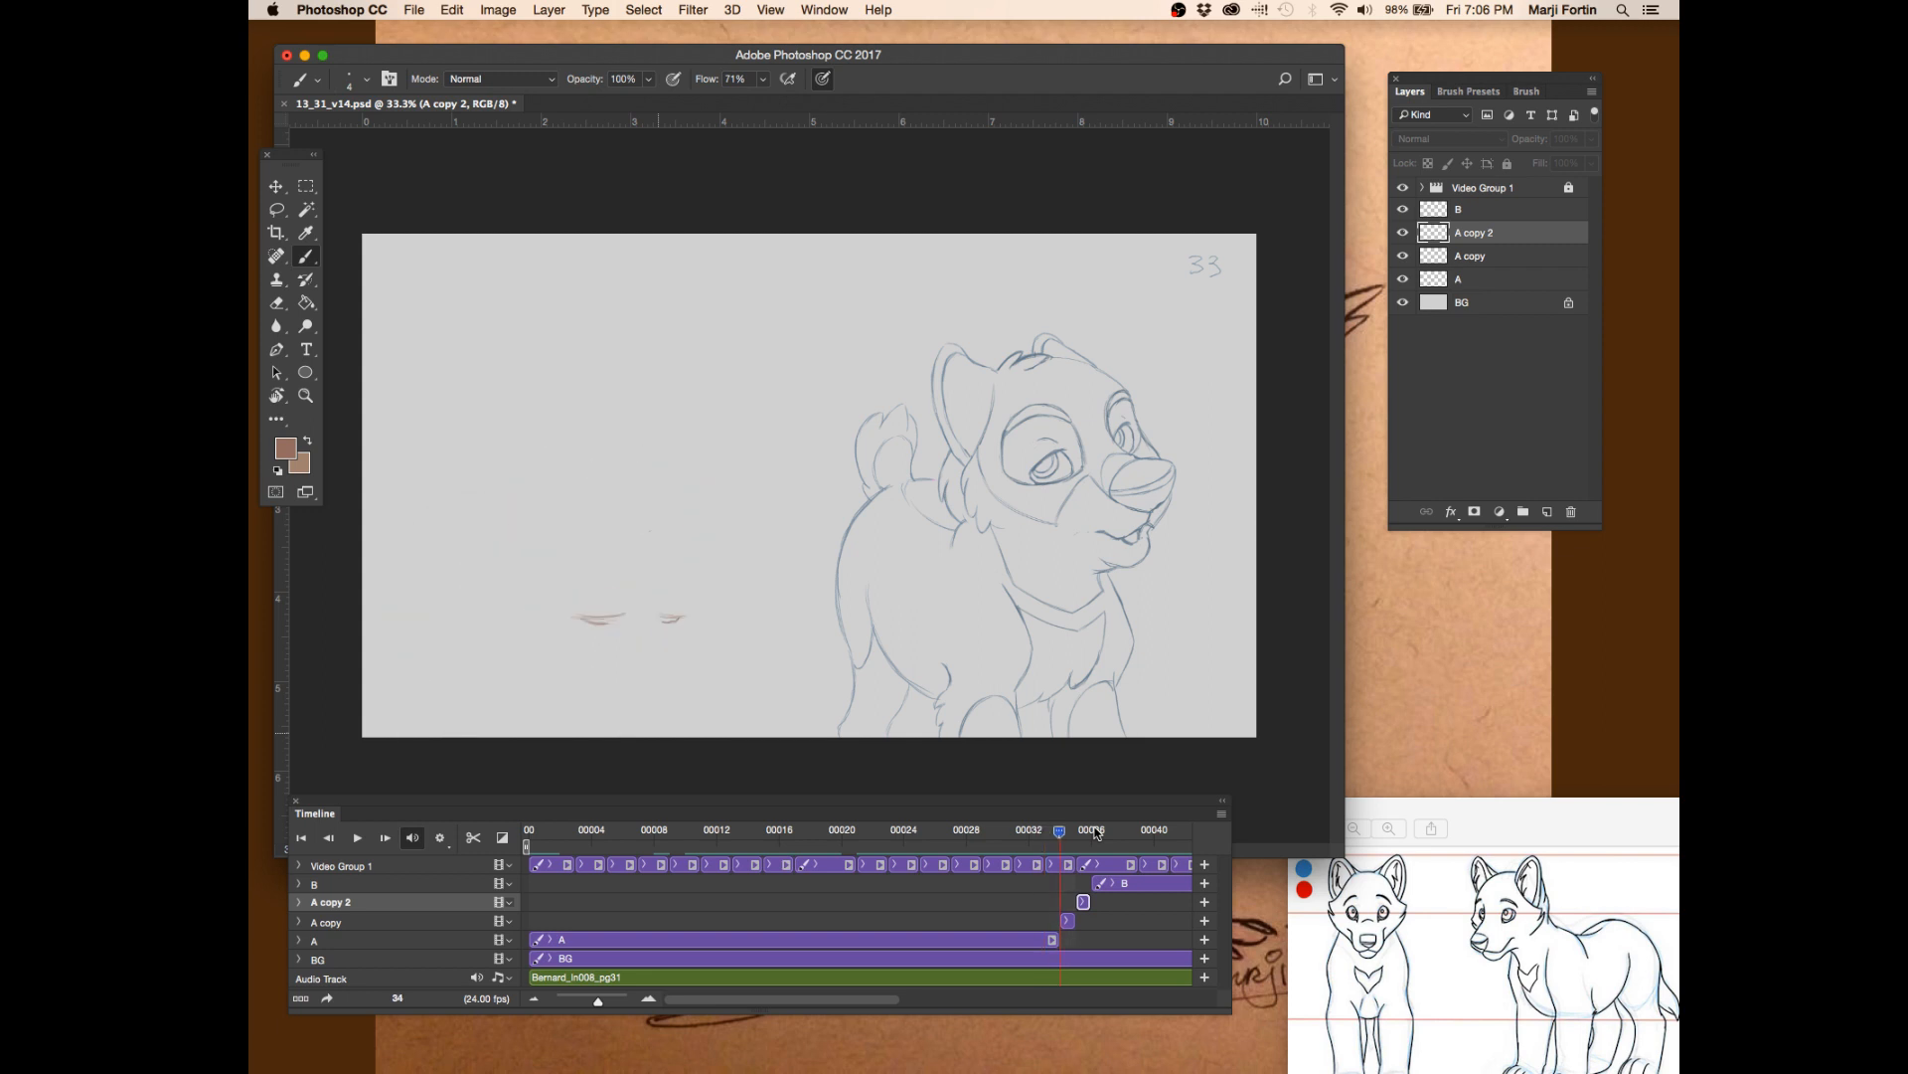
pyautogui.click(1094, 832)
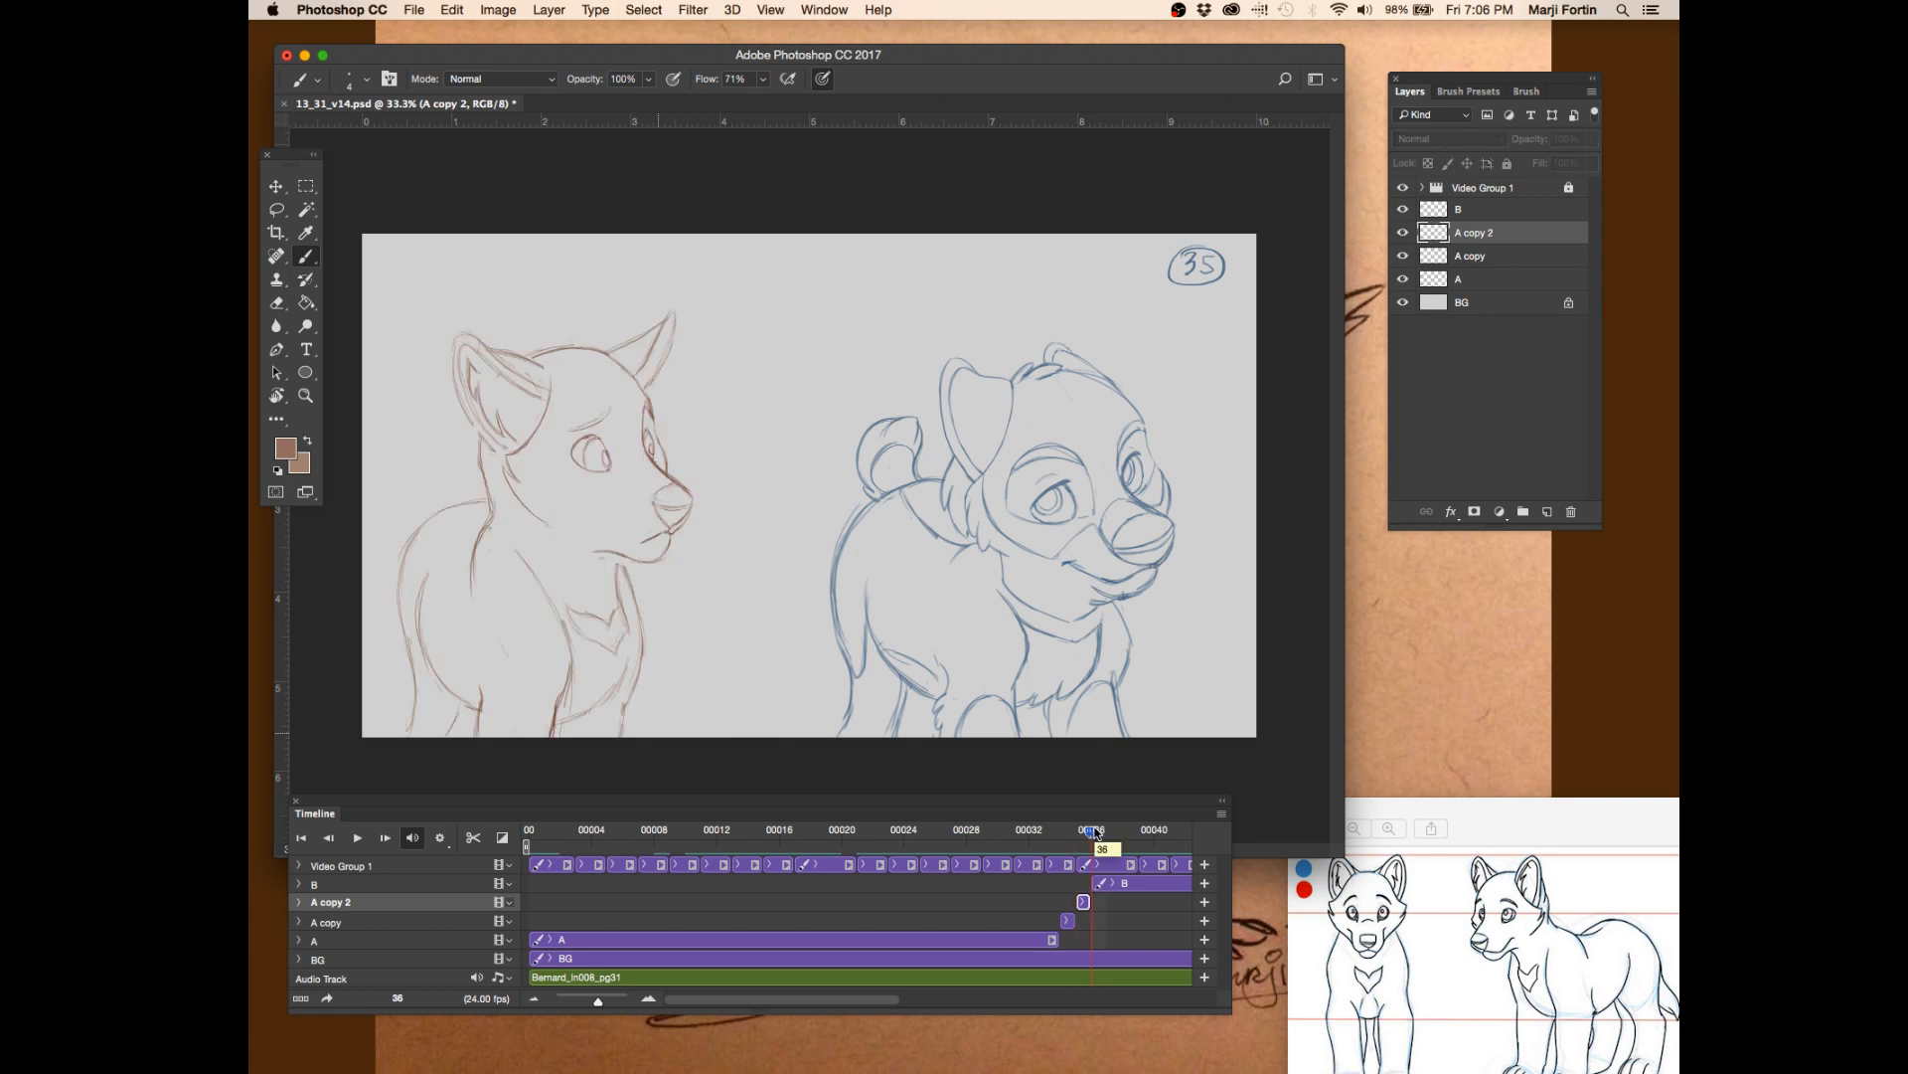
pyautogui.press('Left')
pyautogui.press('Left')
pyautogui.press('Right')
pyautogui.press('Right')
pyautogui.press('Left')
pyautogui.press('Left')
pyautogui.press('Right')
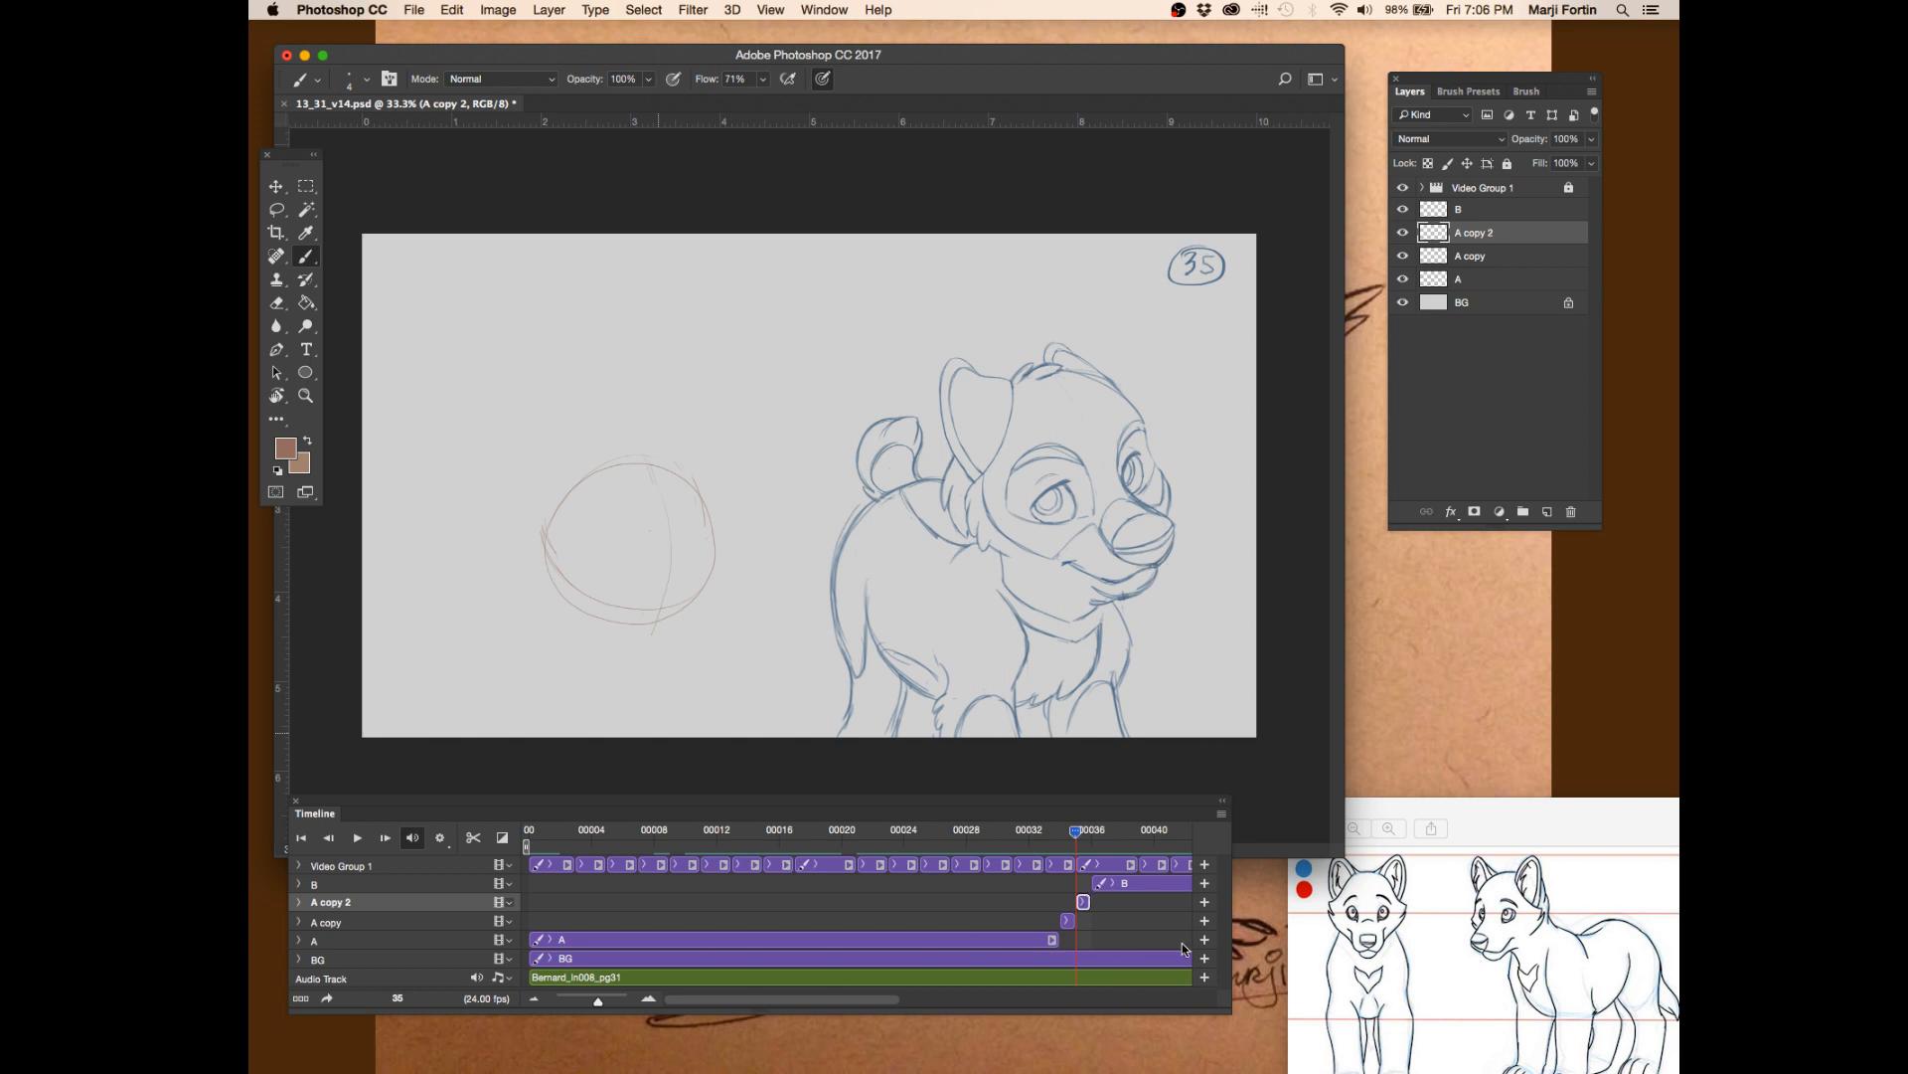
# - Flip repeatedly through frames 33 to 37 to compare the wolf's rough head and eye placement with poses A and B
pyautogui.press('Left')
pyautogui.press('Right')
pyautogui.press('Right')
pyautogui.press('Left')
pyautogui.press('Right')
pyautogui.press('Left')
pyautogui.press('Left')
pyautogui.press('Left')
pyautogui.press('Right')
pyautogui.press('Right')
pyautogui.press('Right')
pyautogui.press('Left')
pyautogui.press('Left')
pyautogui.press('Right')
pyautogui.press('Right')
pyautogui.press('Left')
pyautogui.press('Left')
pyautogui.press('Right')
pyautogui.press('Left')
pyautogui.press('Right')
pyautogui.press('Right')
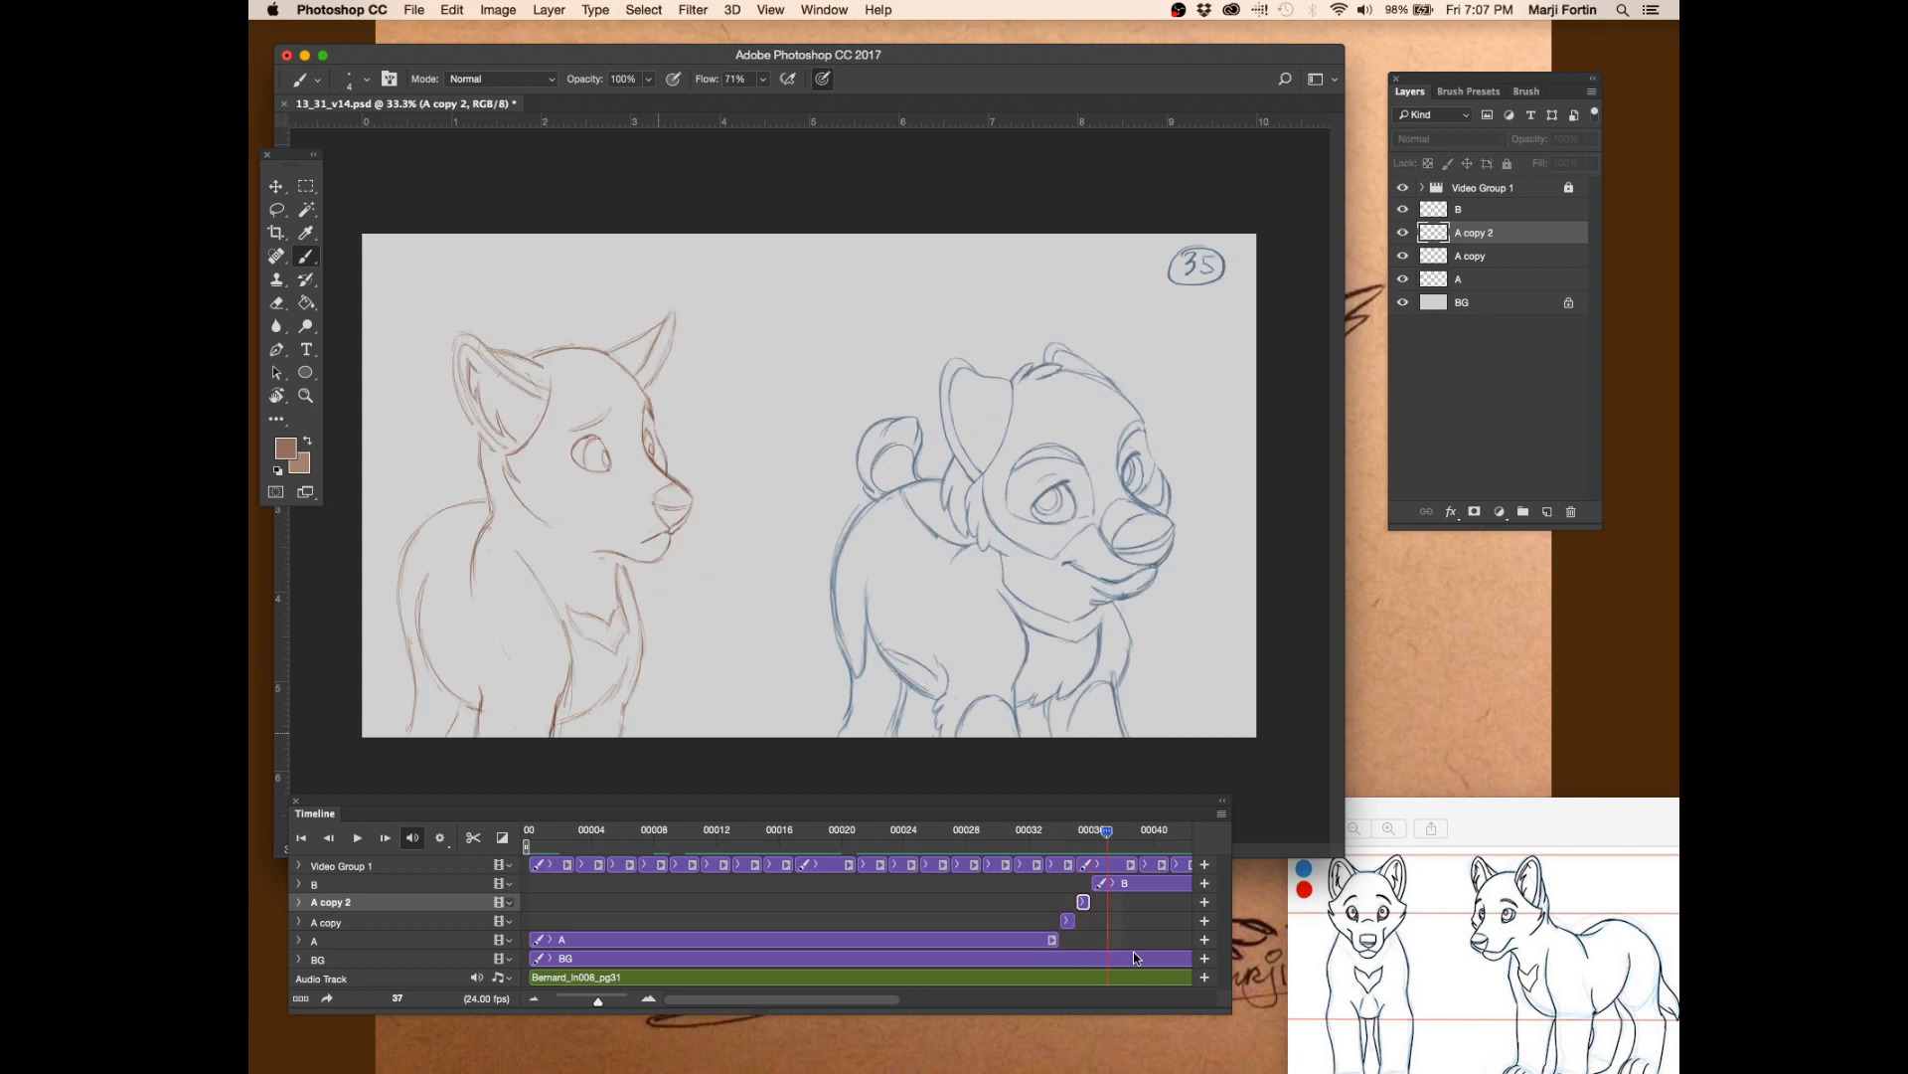
pyautogui.press('Left')
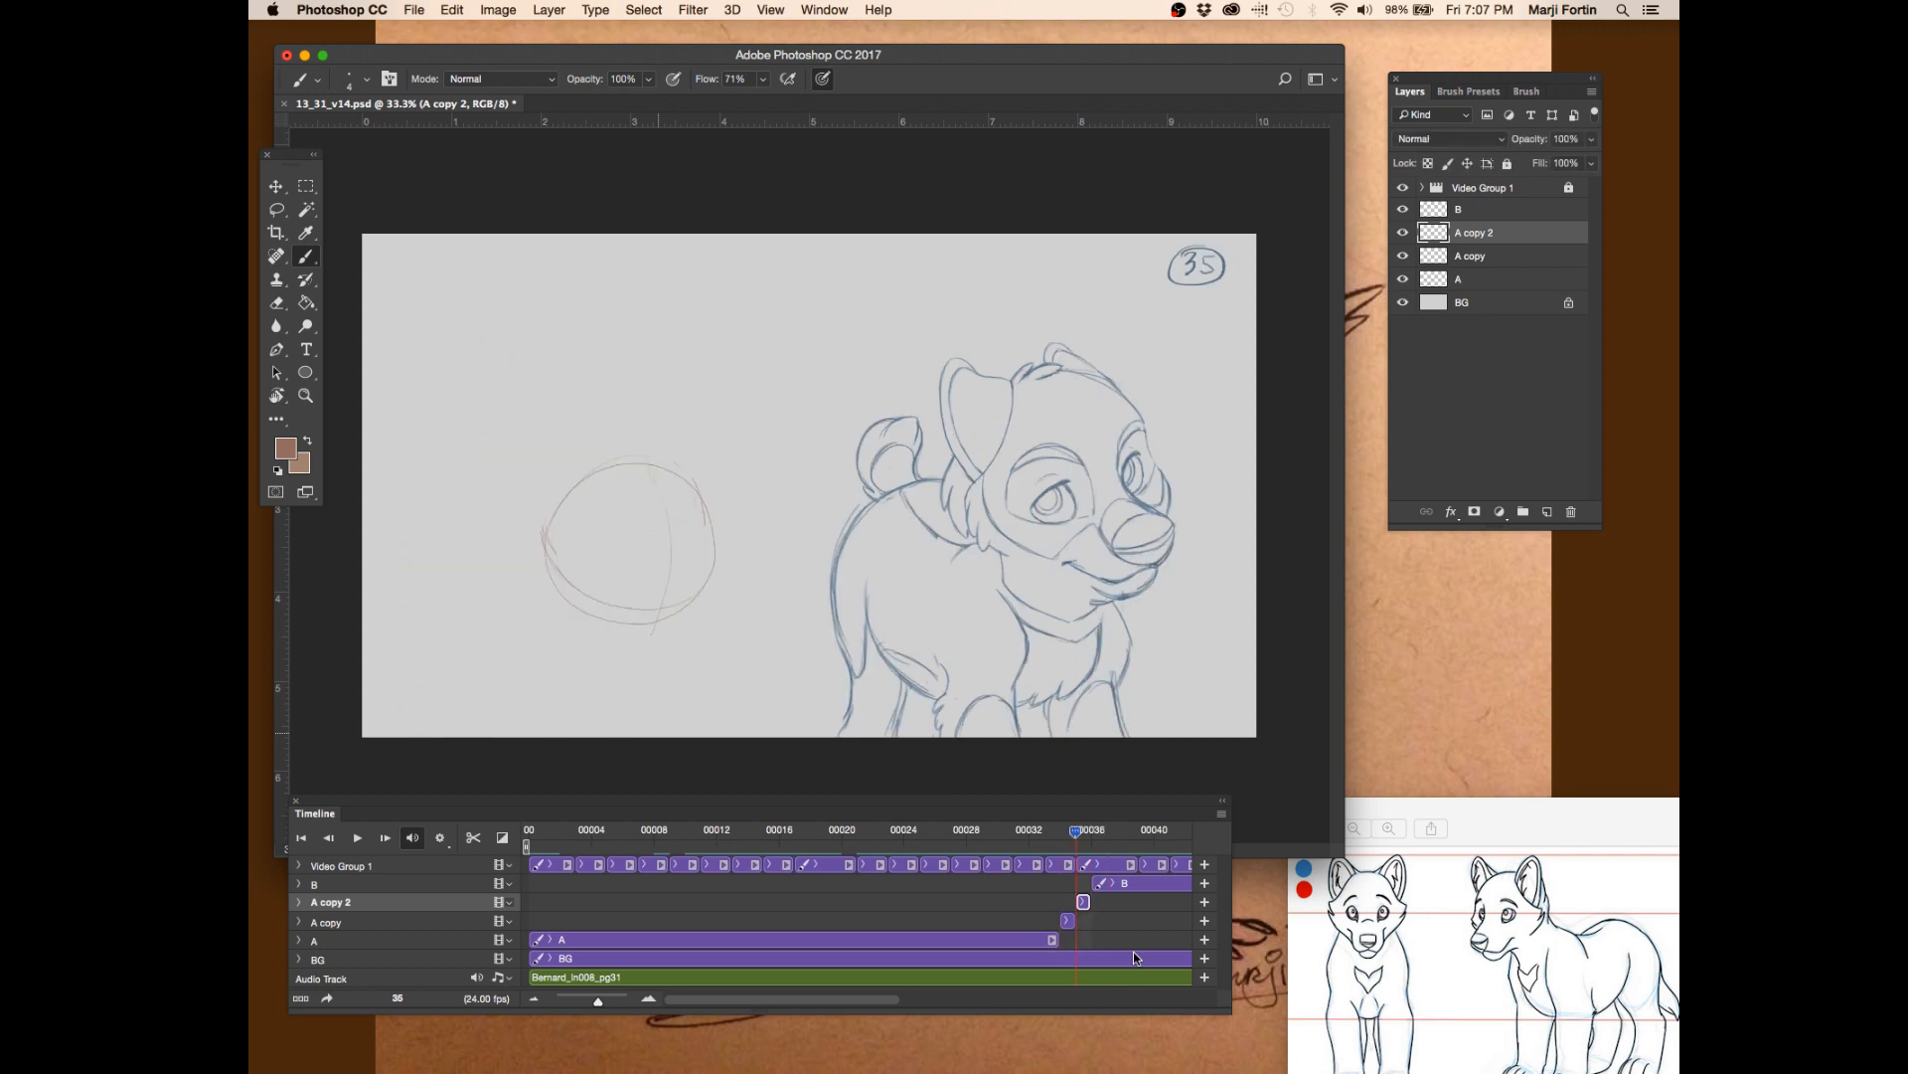
pyautogui.press('Left')
pyautogui.press('Right')
pyautogui.press('Right')
pyautogui.press('Left')
pyautogui.press('Left')
pyautogui.press('Right')
pyautogui.press('Right')
pyautogui.press('Left')
pyautogui.press('Right')
pyautogui.press('Left')
pyautogui.press('Left')
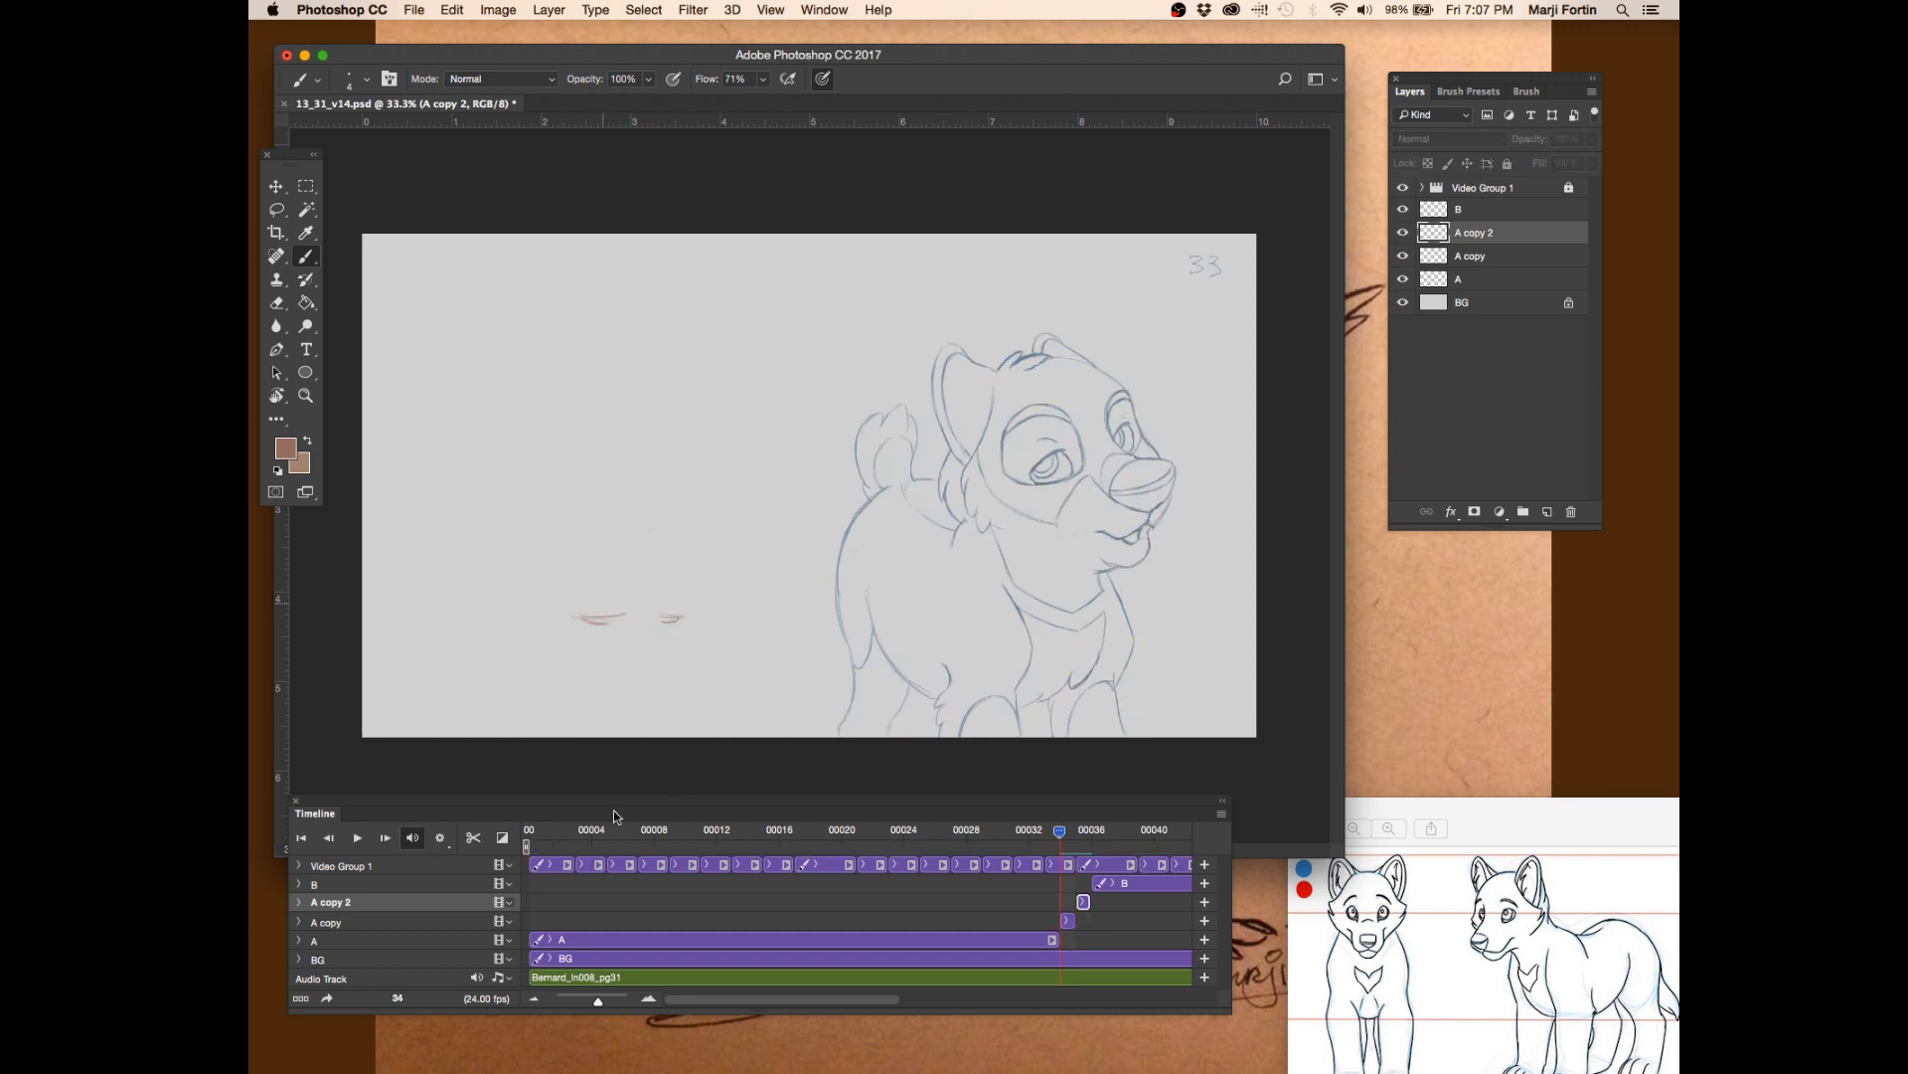
pyautogui.press('Right')
pyautogui.press('Right')
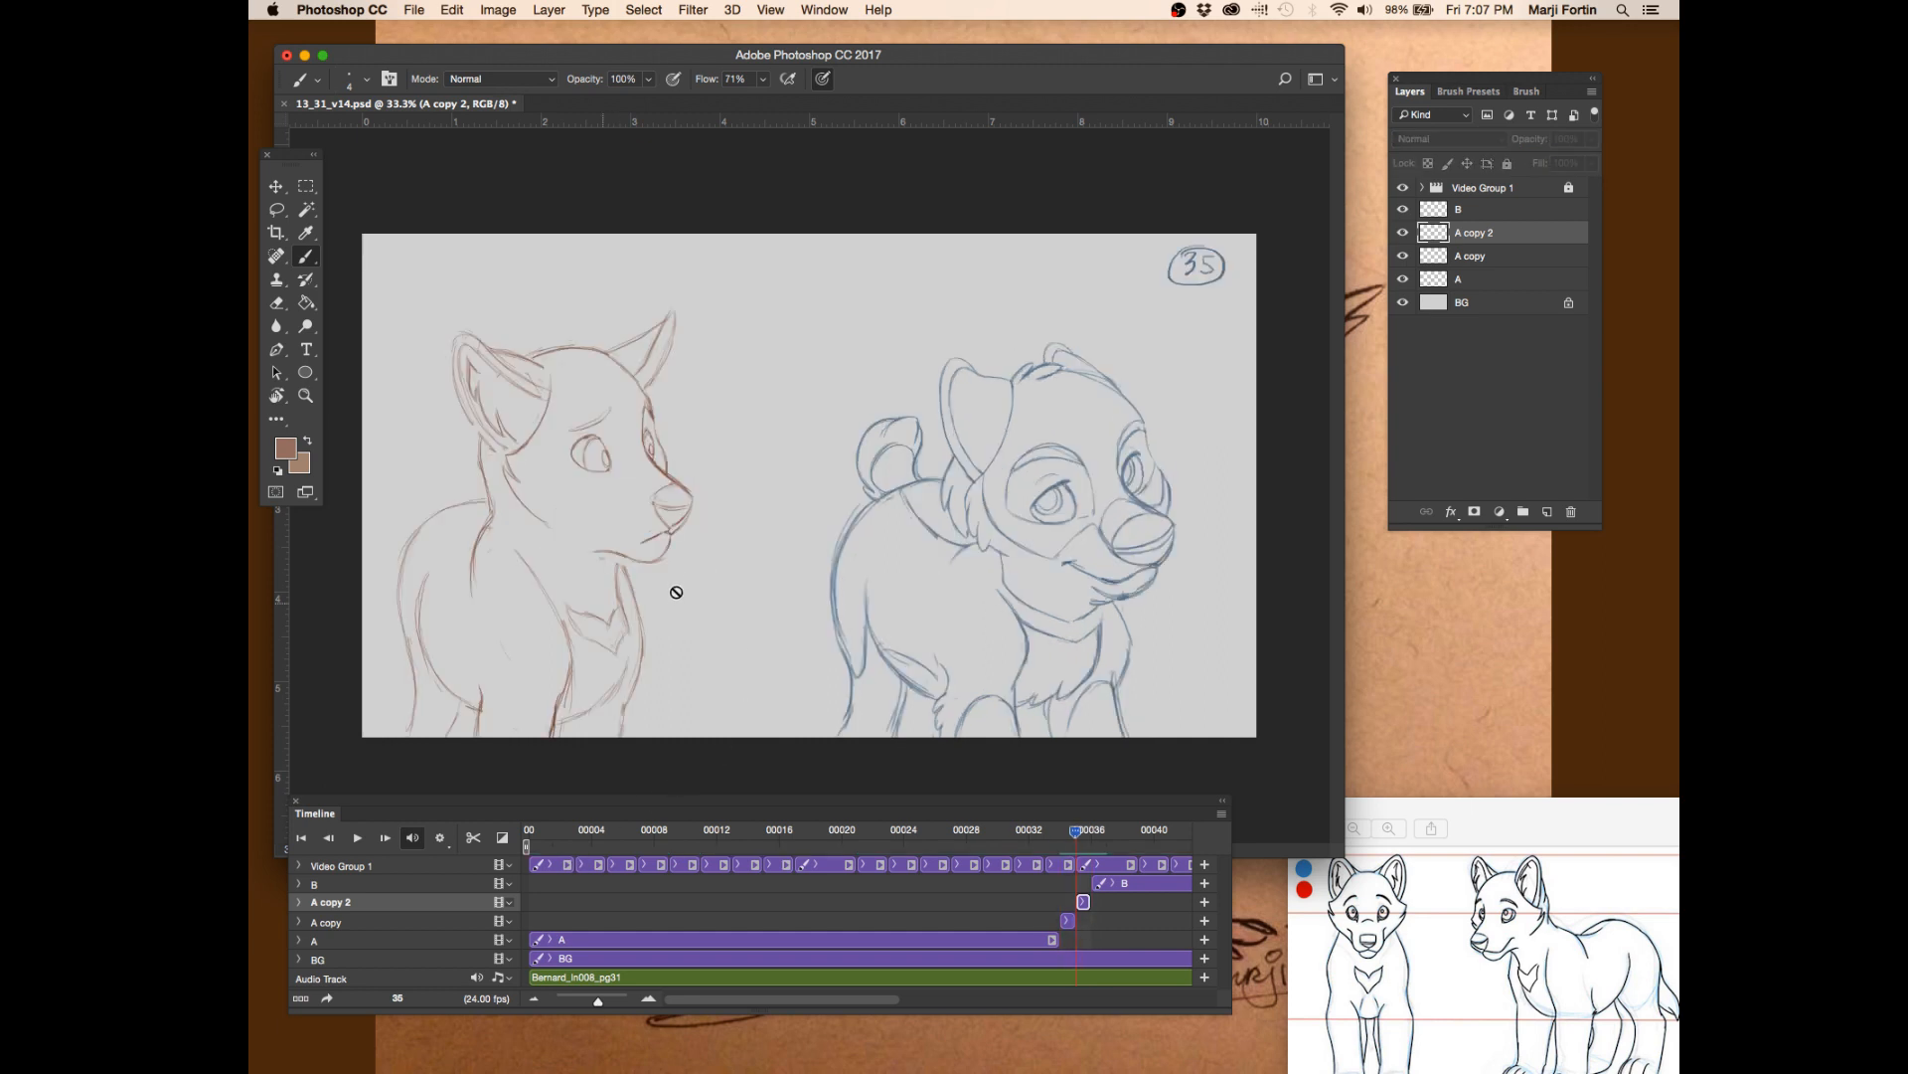
pyautogui.press('Left')
pyautogui.press('Left')
pyautogui.press('Right')
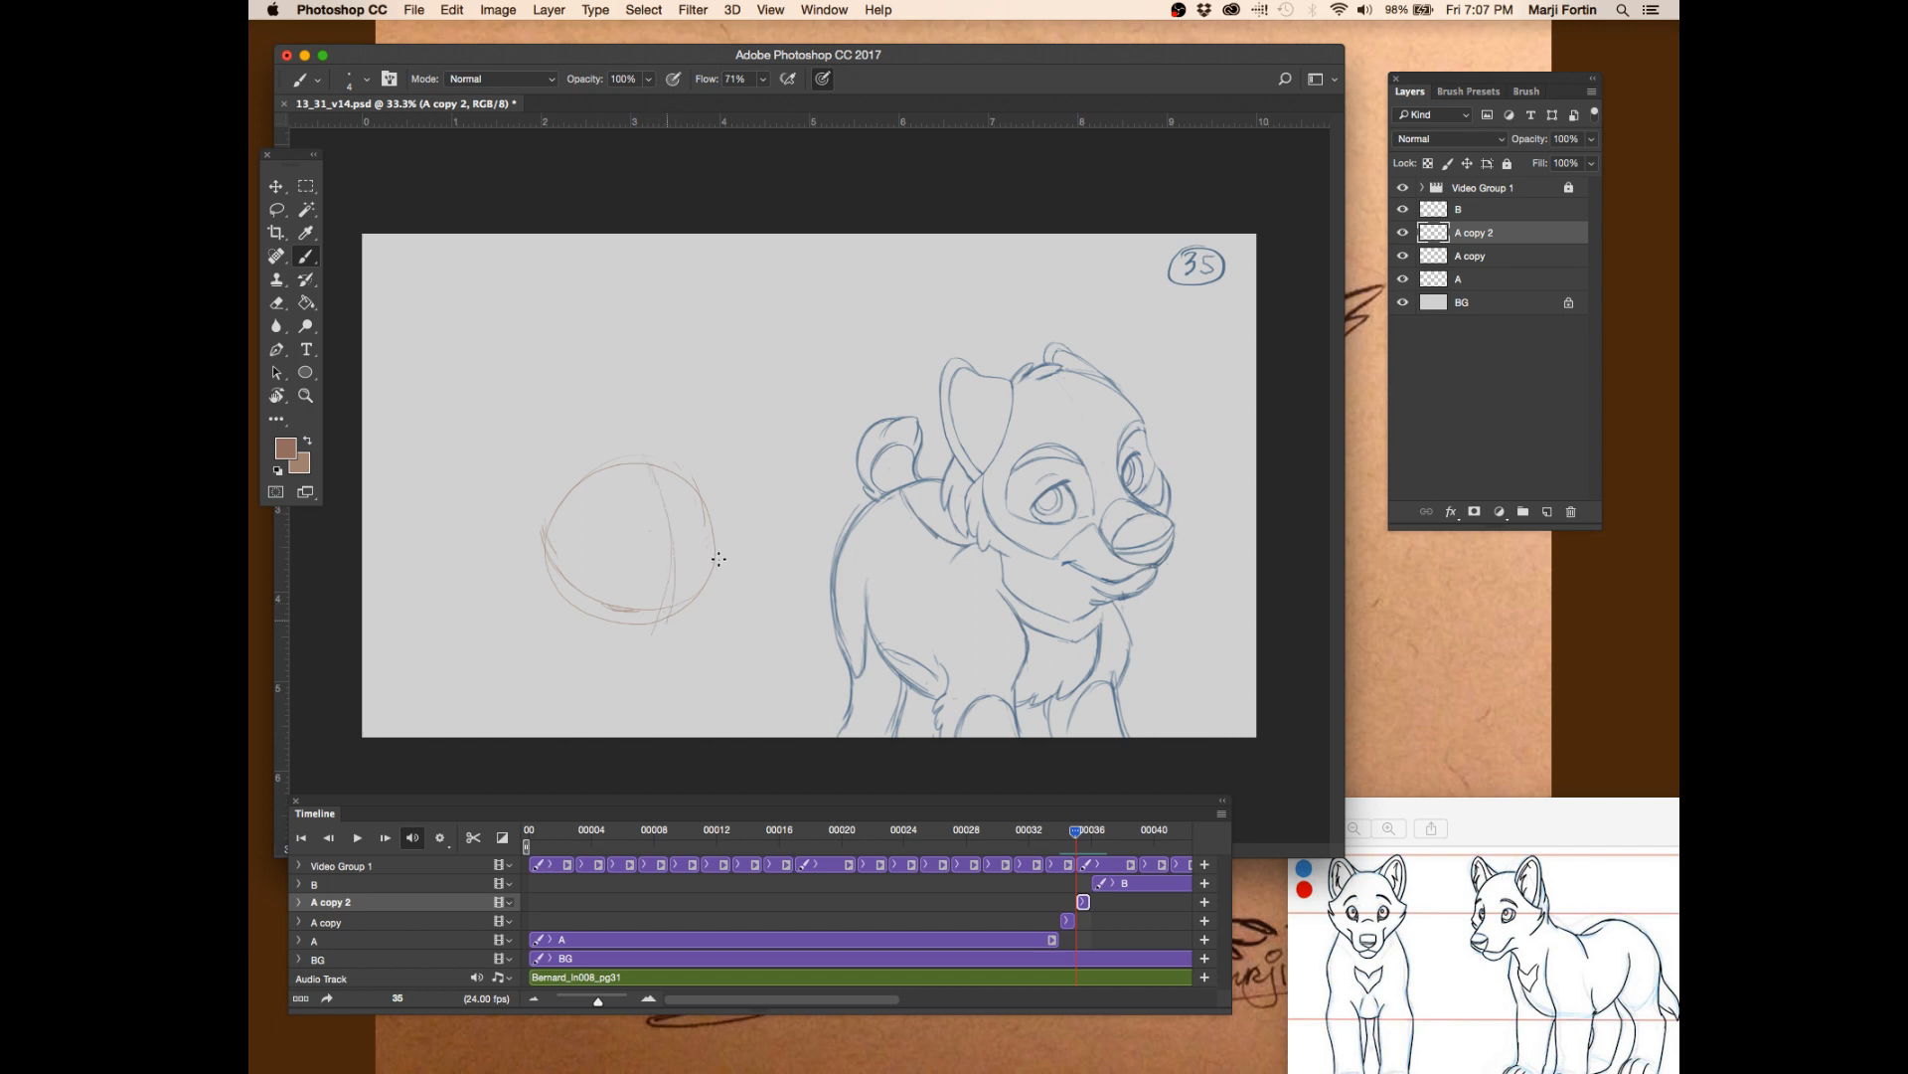
# - On frame 35, clean up the wolf's lower head guide with the Eraser, sketch the lowered eye lines with the Brush, and save the document
pyautogui.press('e')
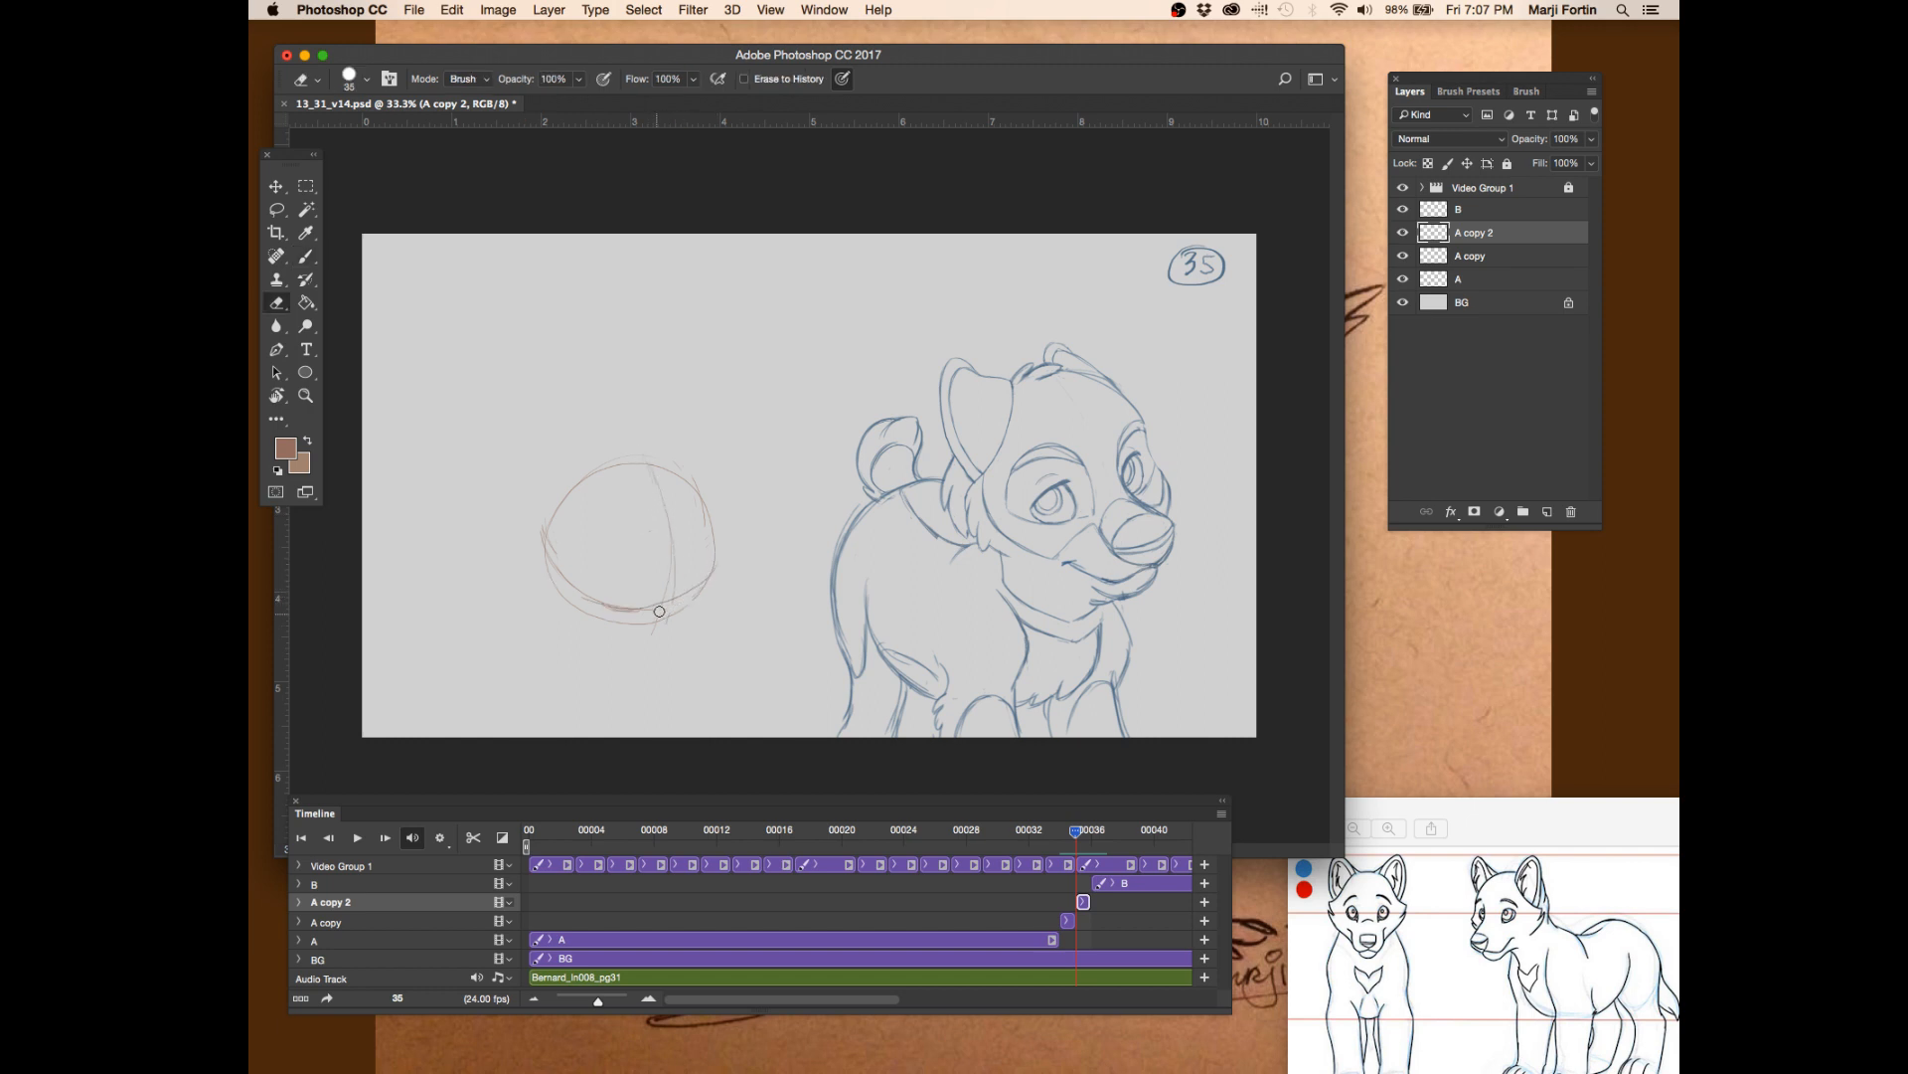
pyautogui.press('b')
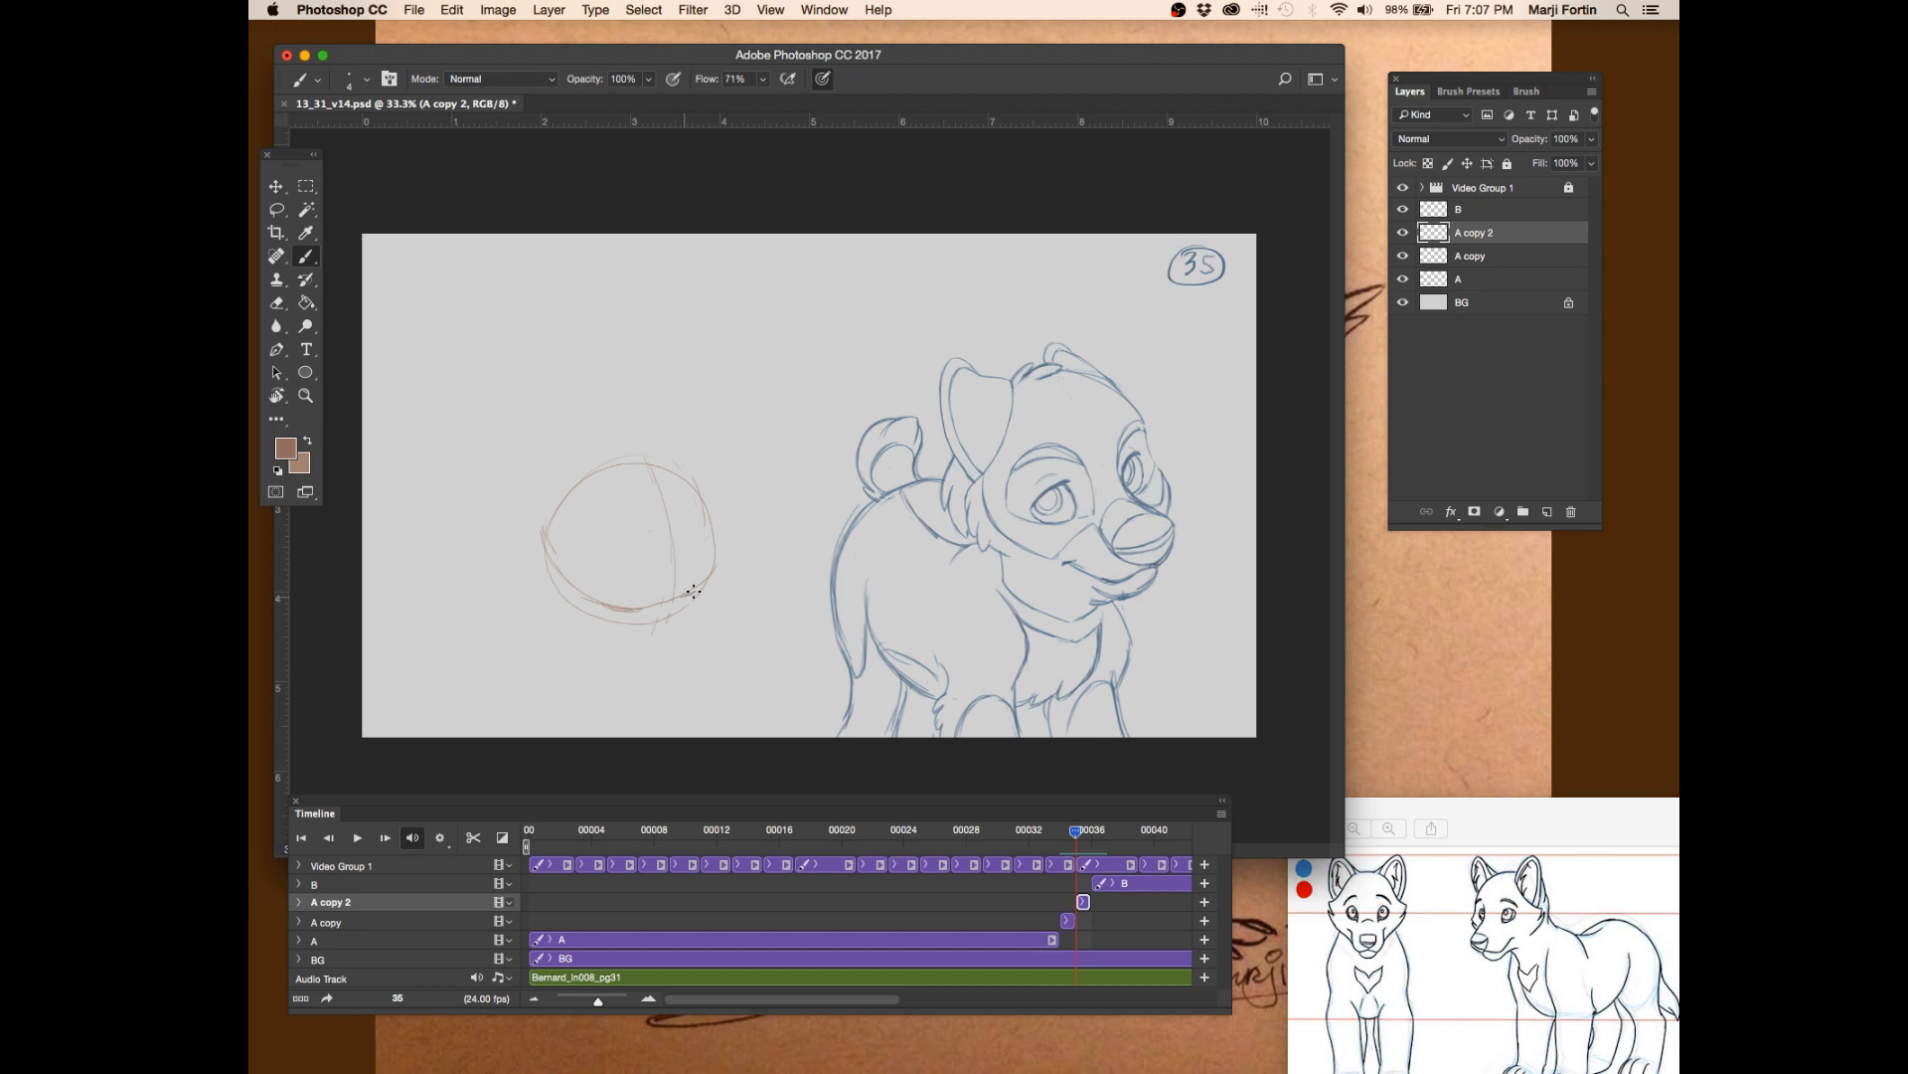
pyautogui.moveTo(686, 594); pyautogui.dragTo(637, 607)
pyautogui.press('super+s')
# - Scrub and step between pose A at frame 33 and pose B at frame 37 to check the path of the wolf's eyes
pyautogui.press('Left')
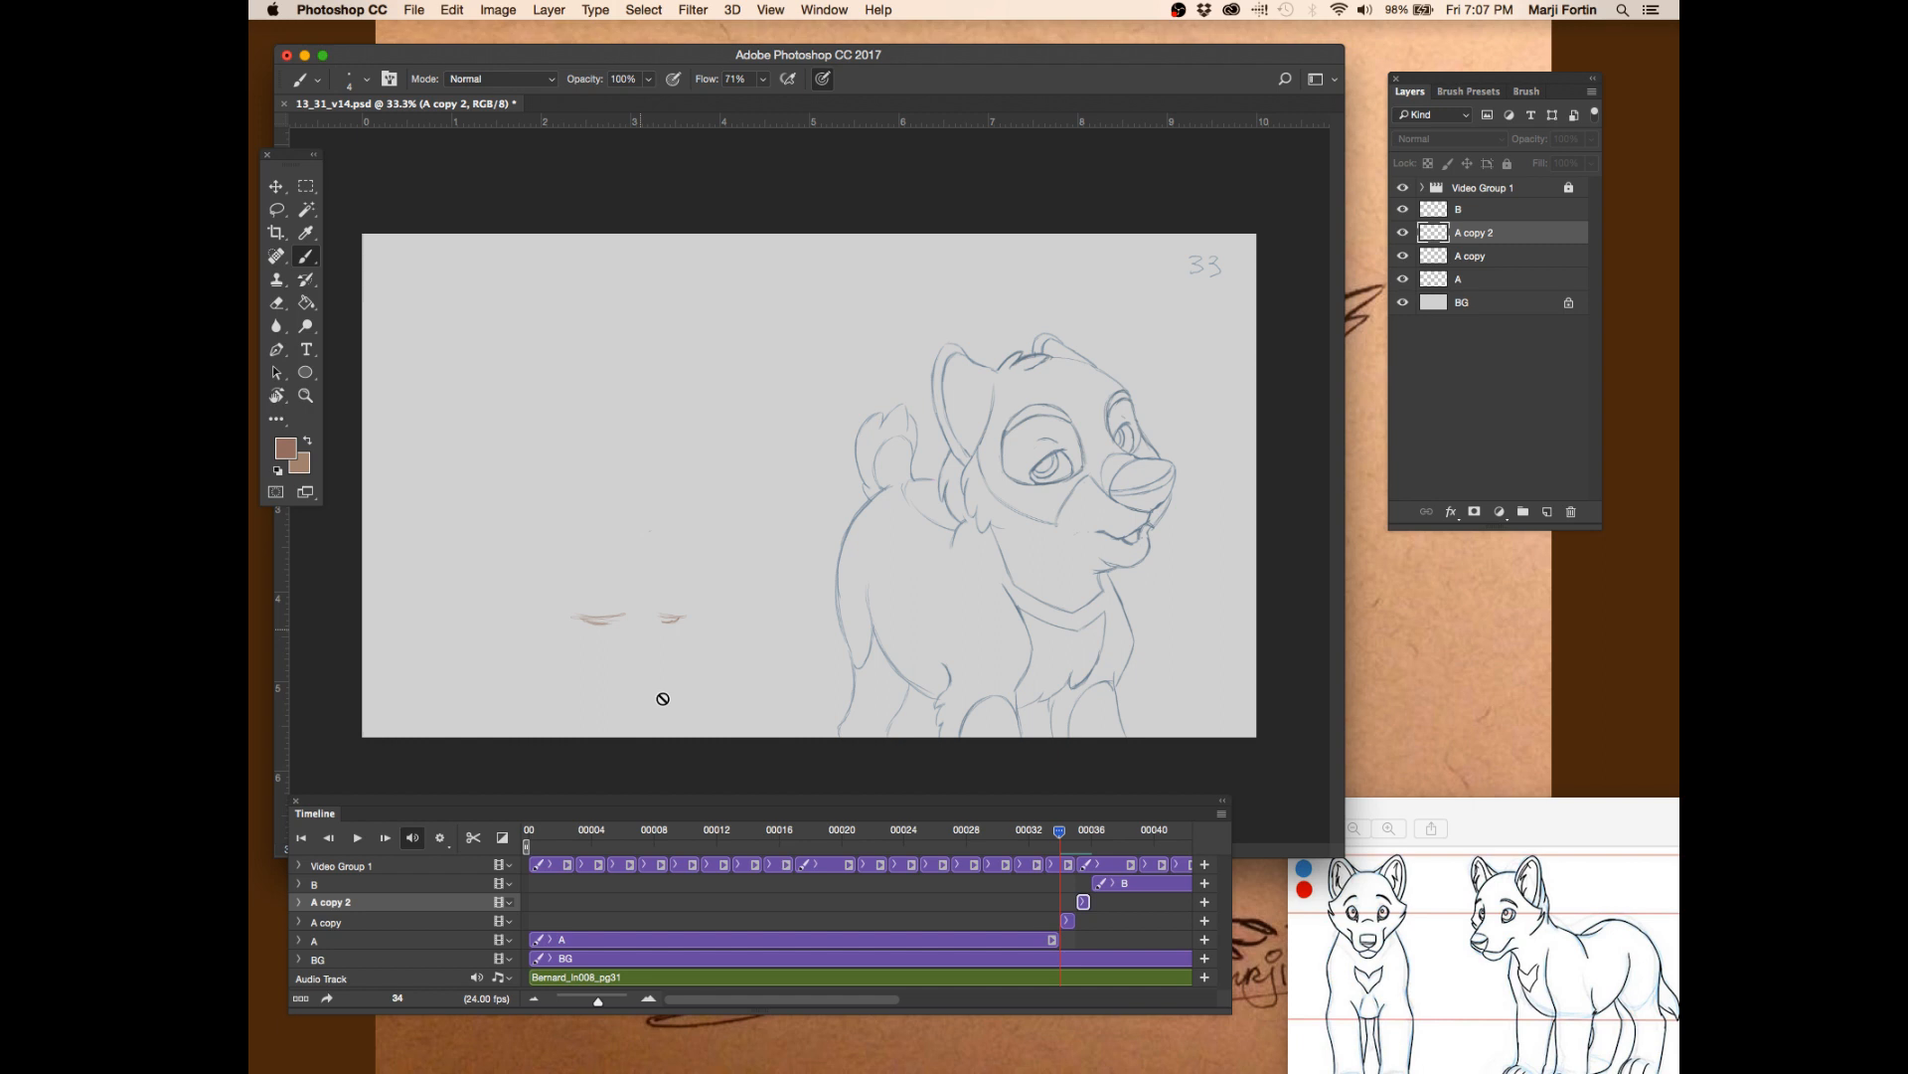
pyautogui.press('Left')
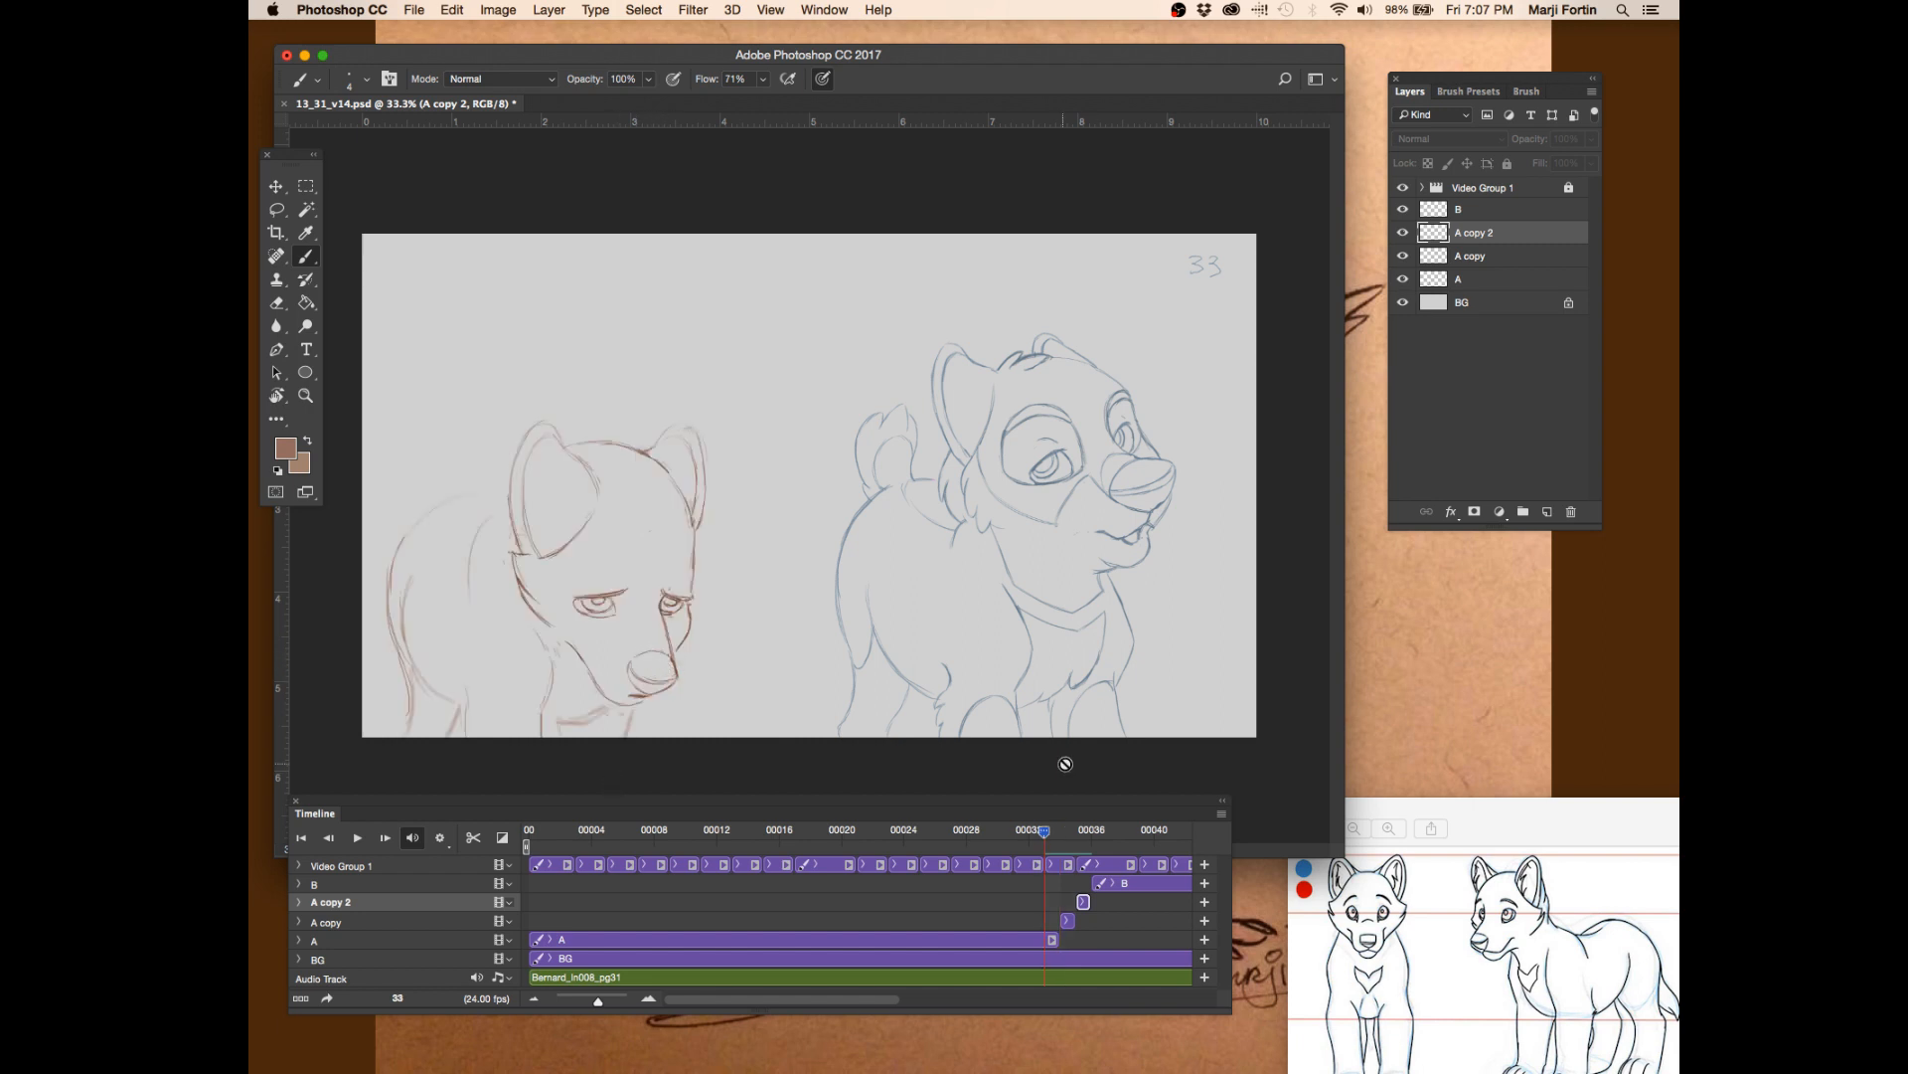
pyautogui.moveTo(1093, 835); pyautogui.dragTo(1110, 845)
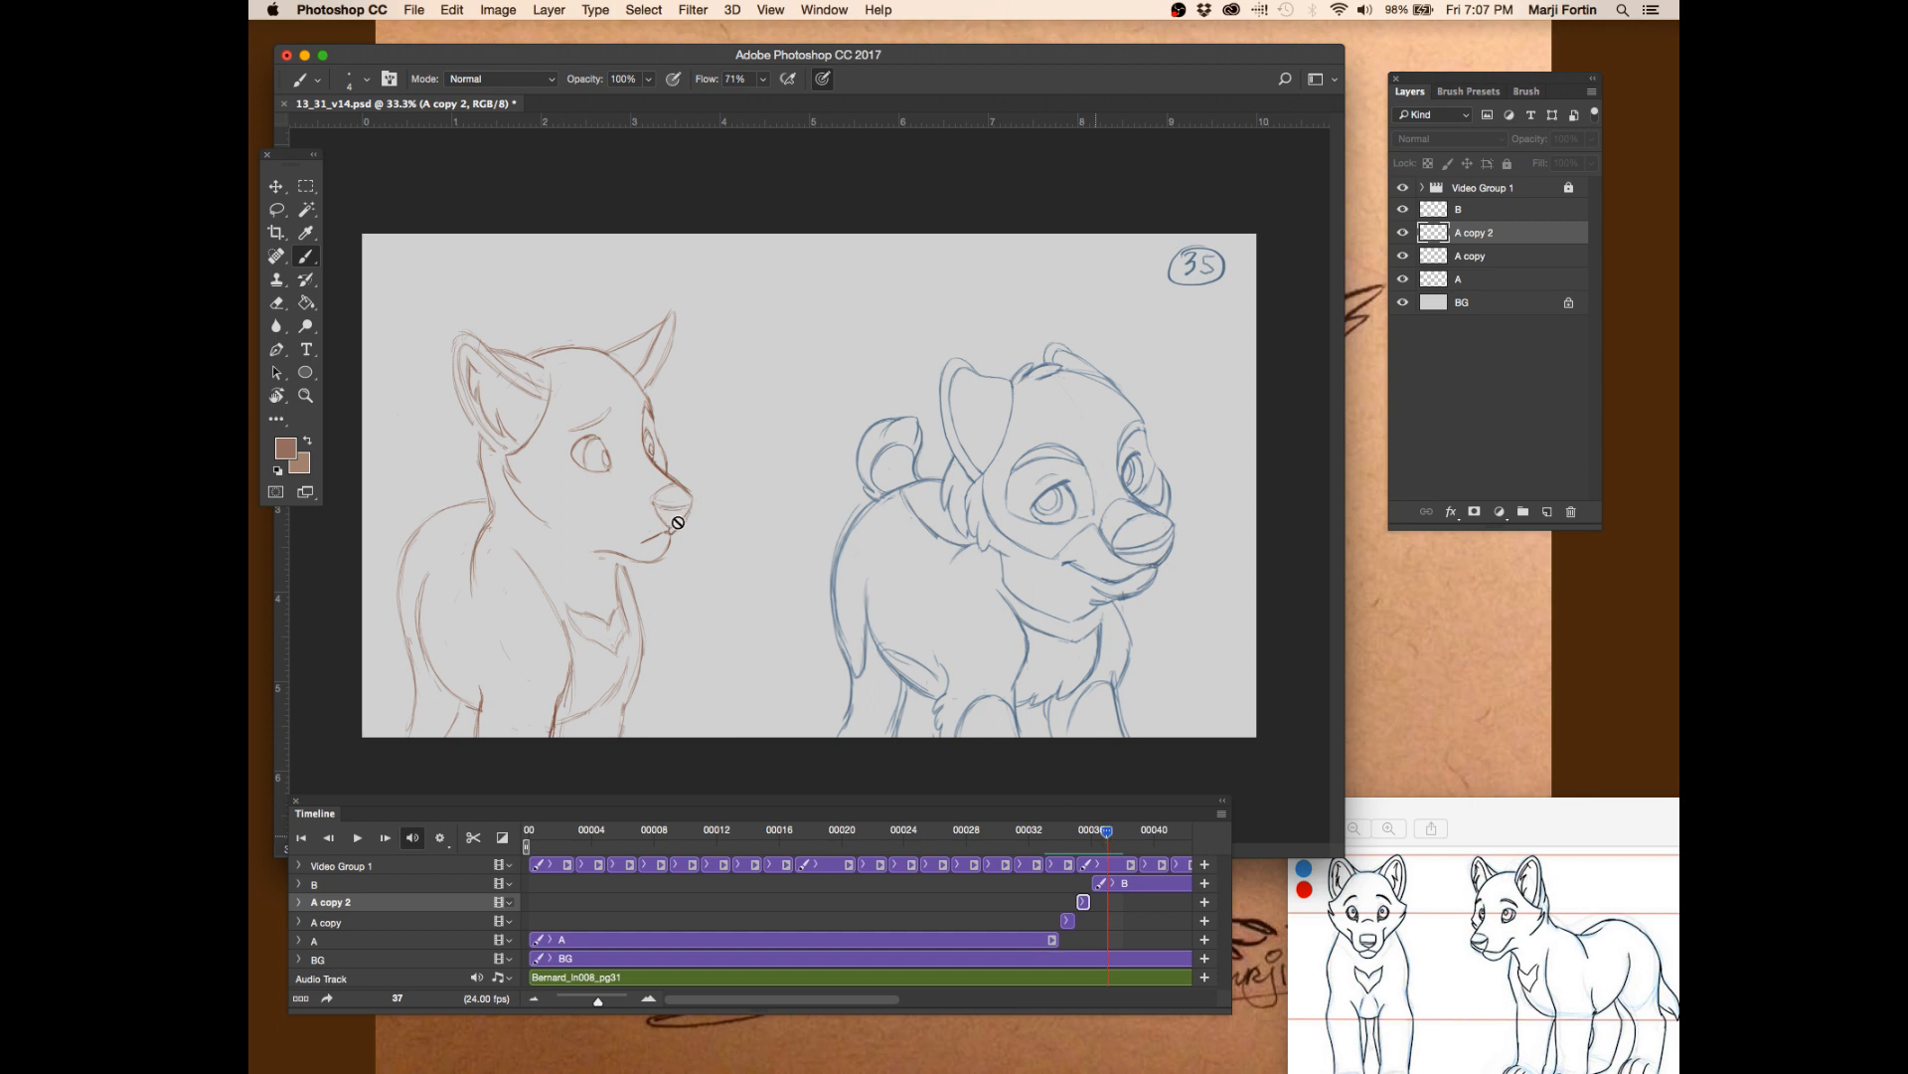
pyautogui.moveTo(1049, 837); pyautogui.dragTo(1078, 837)
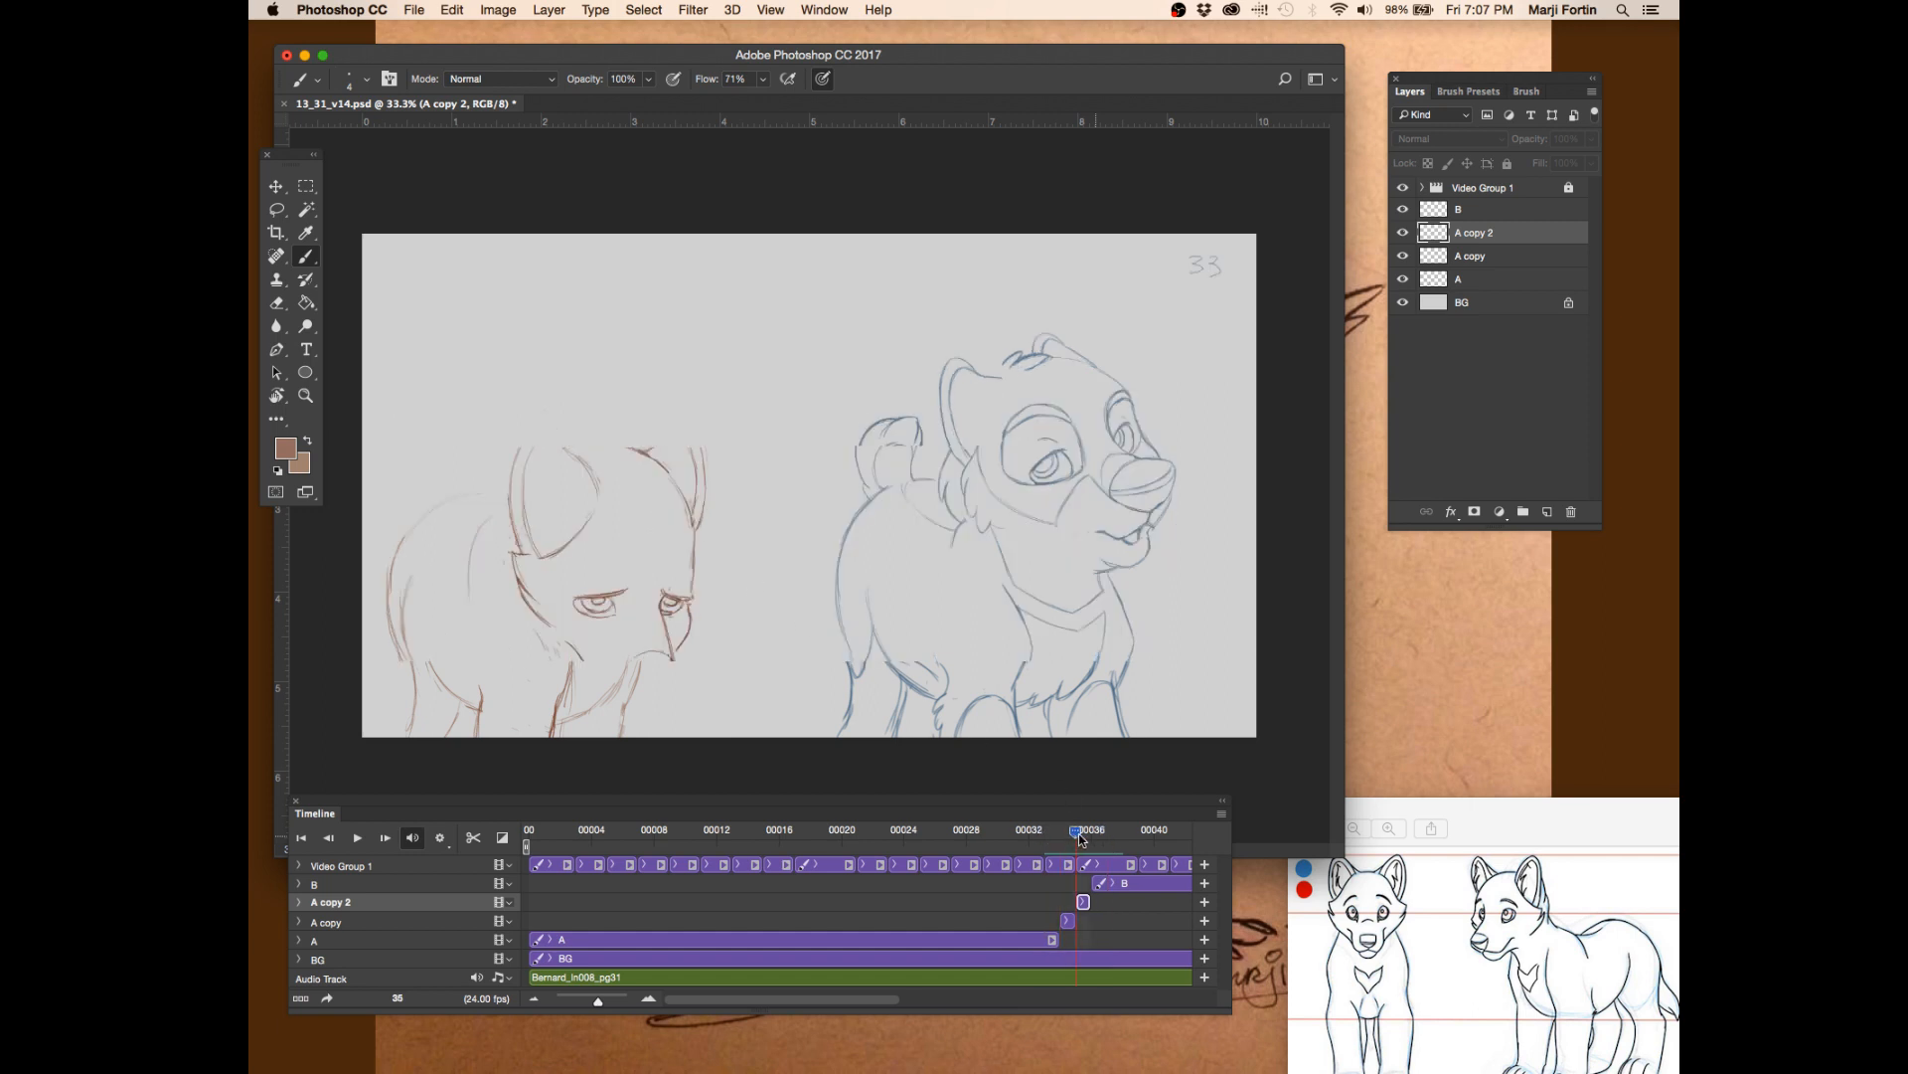
pyautogui.press('Left')
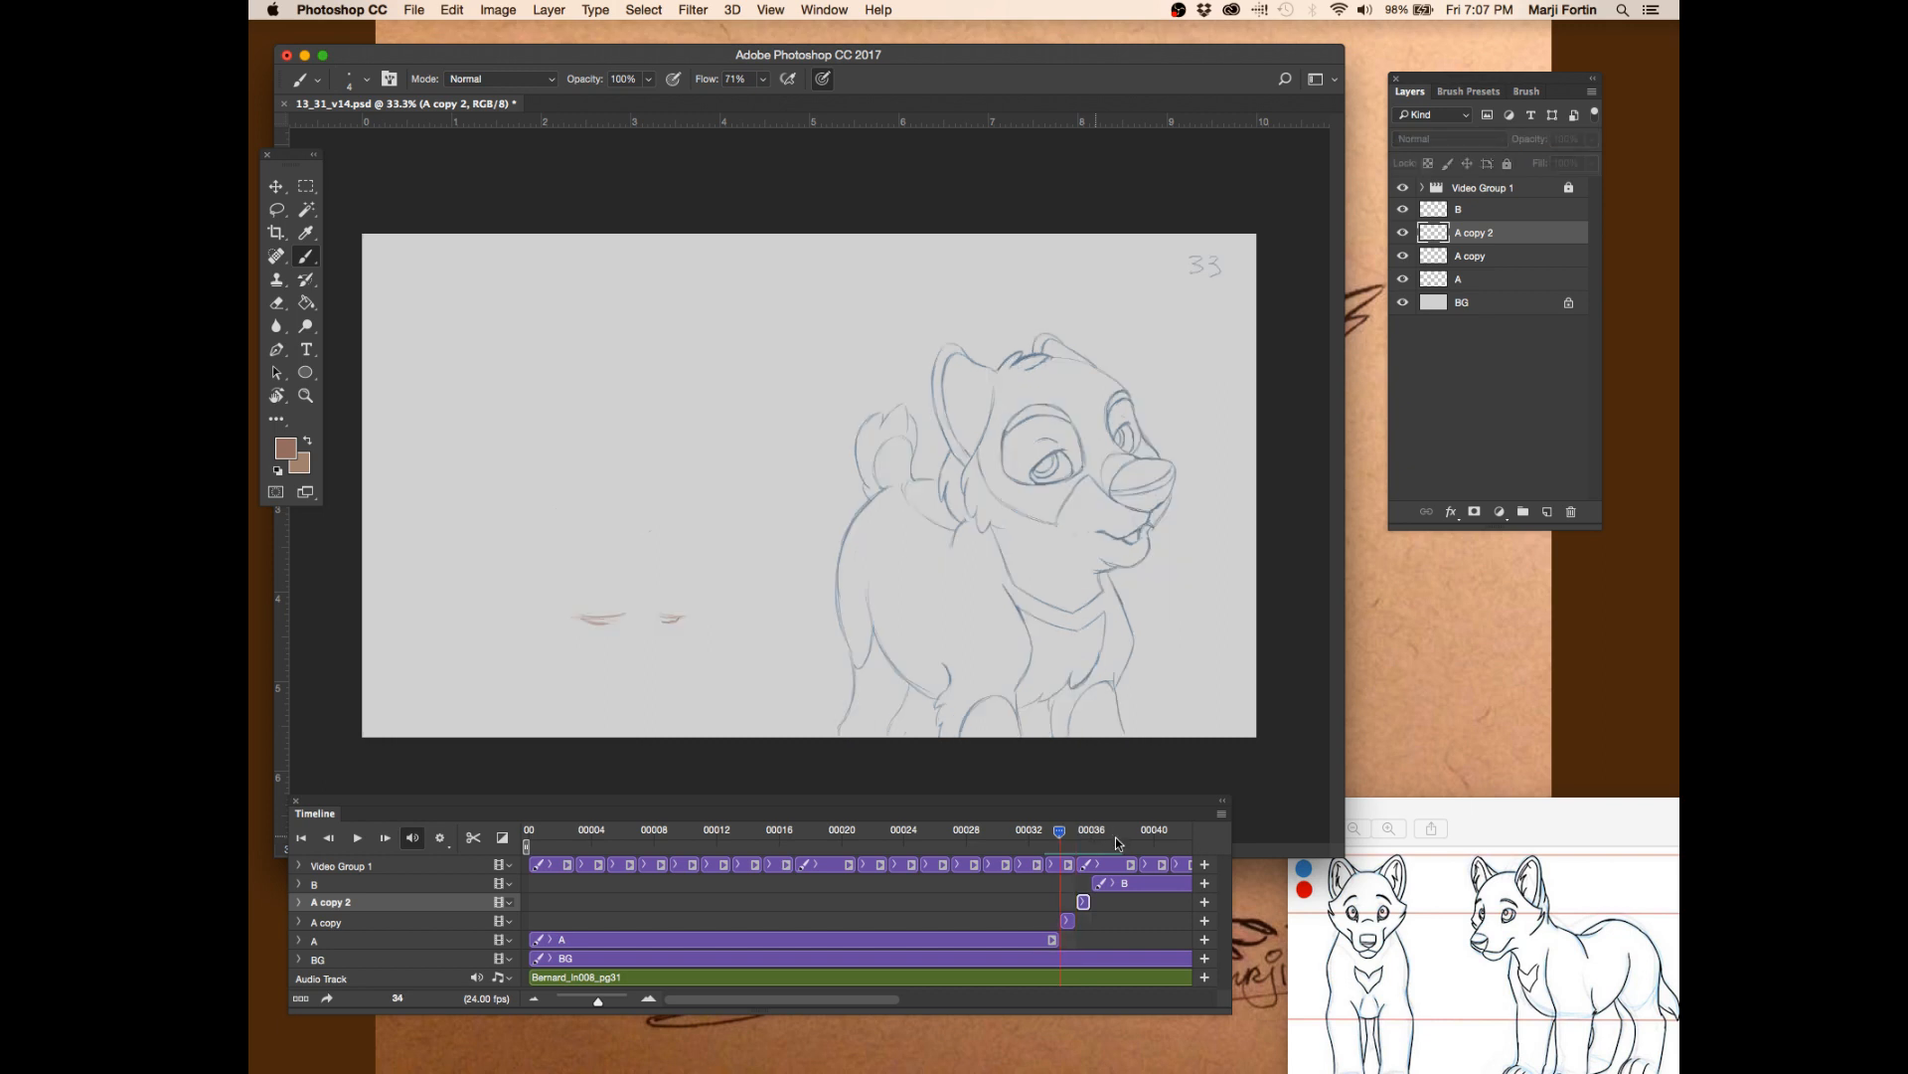
pyautogui.press('Right')
pyautogui.press('Left')
pyautogui.press('Left')
pyautogui.press('Left')
pyautogui.press('Right')
pyautogui.press('Right')
pyautogui.press('Right')
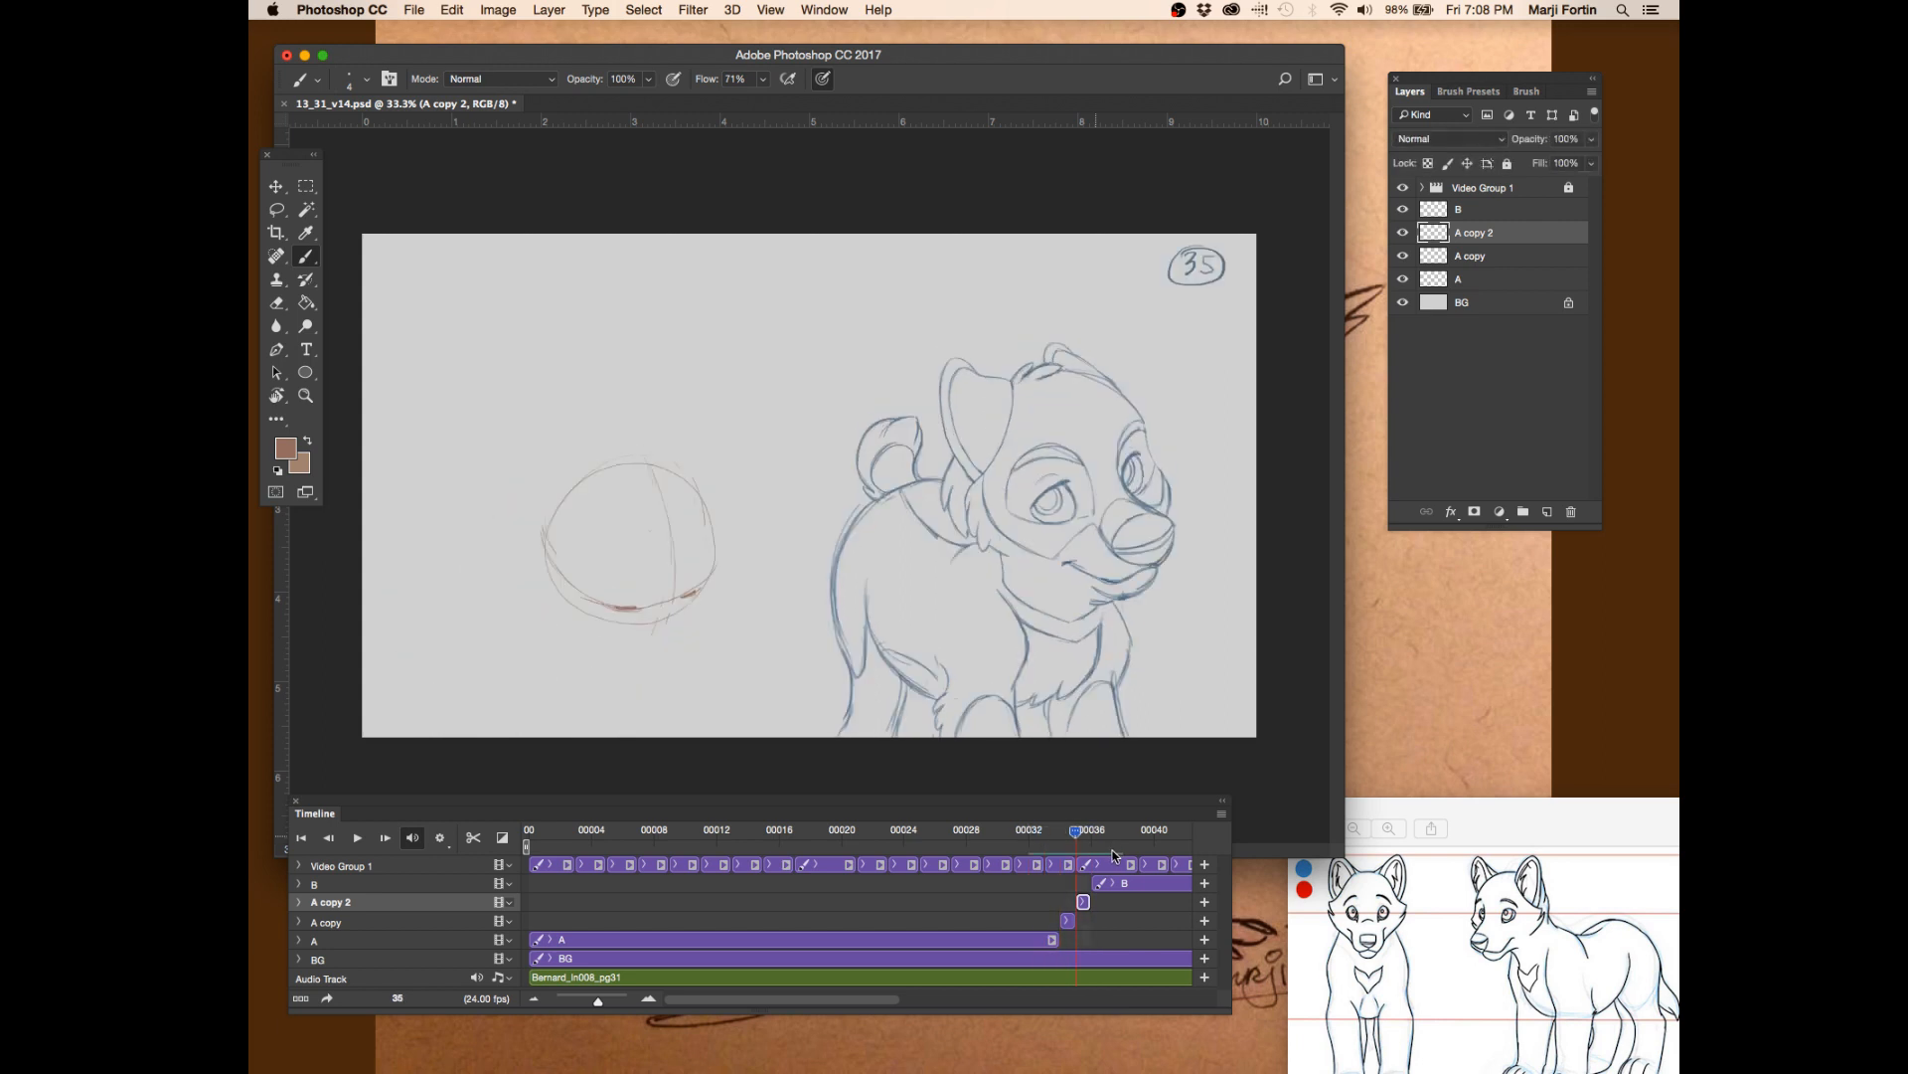
# - Darken both of the wolf's closed-eye lines on frame 35, comparing them with the neighbouring frames
pyautogui.press('Left')
pyautogui.press('Right')
pyautogui.moveTo(609, 605); pyautogui.dragTo(682, 600)
pyautogui.press('Left')
pyautogui.press('Right')
pyautogui.press('Right')
pyautogui.press('Left')
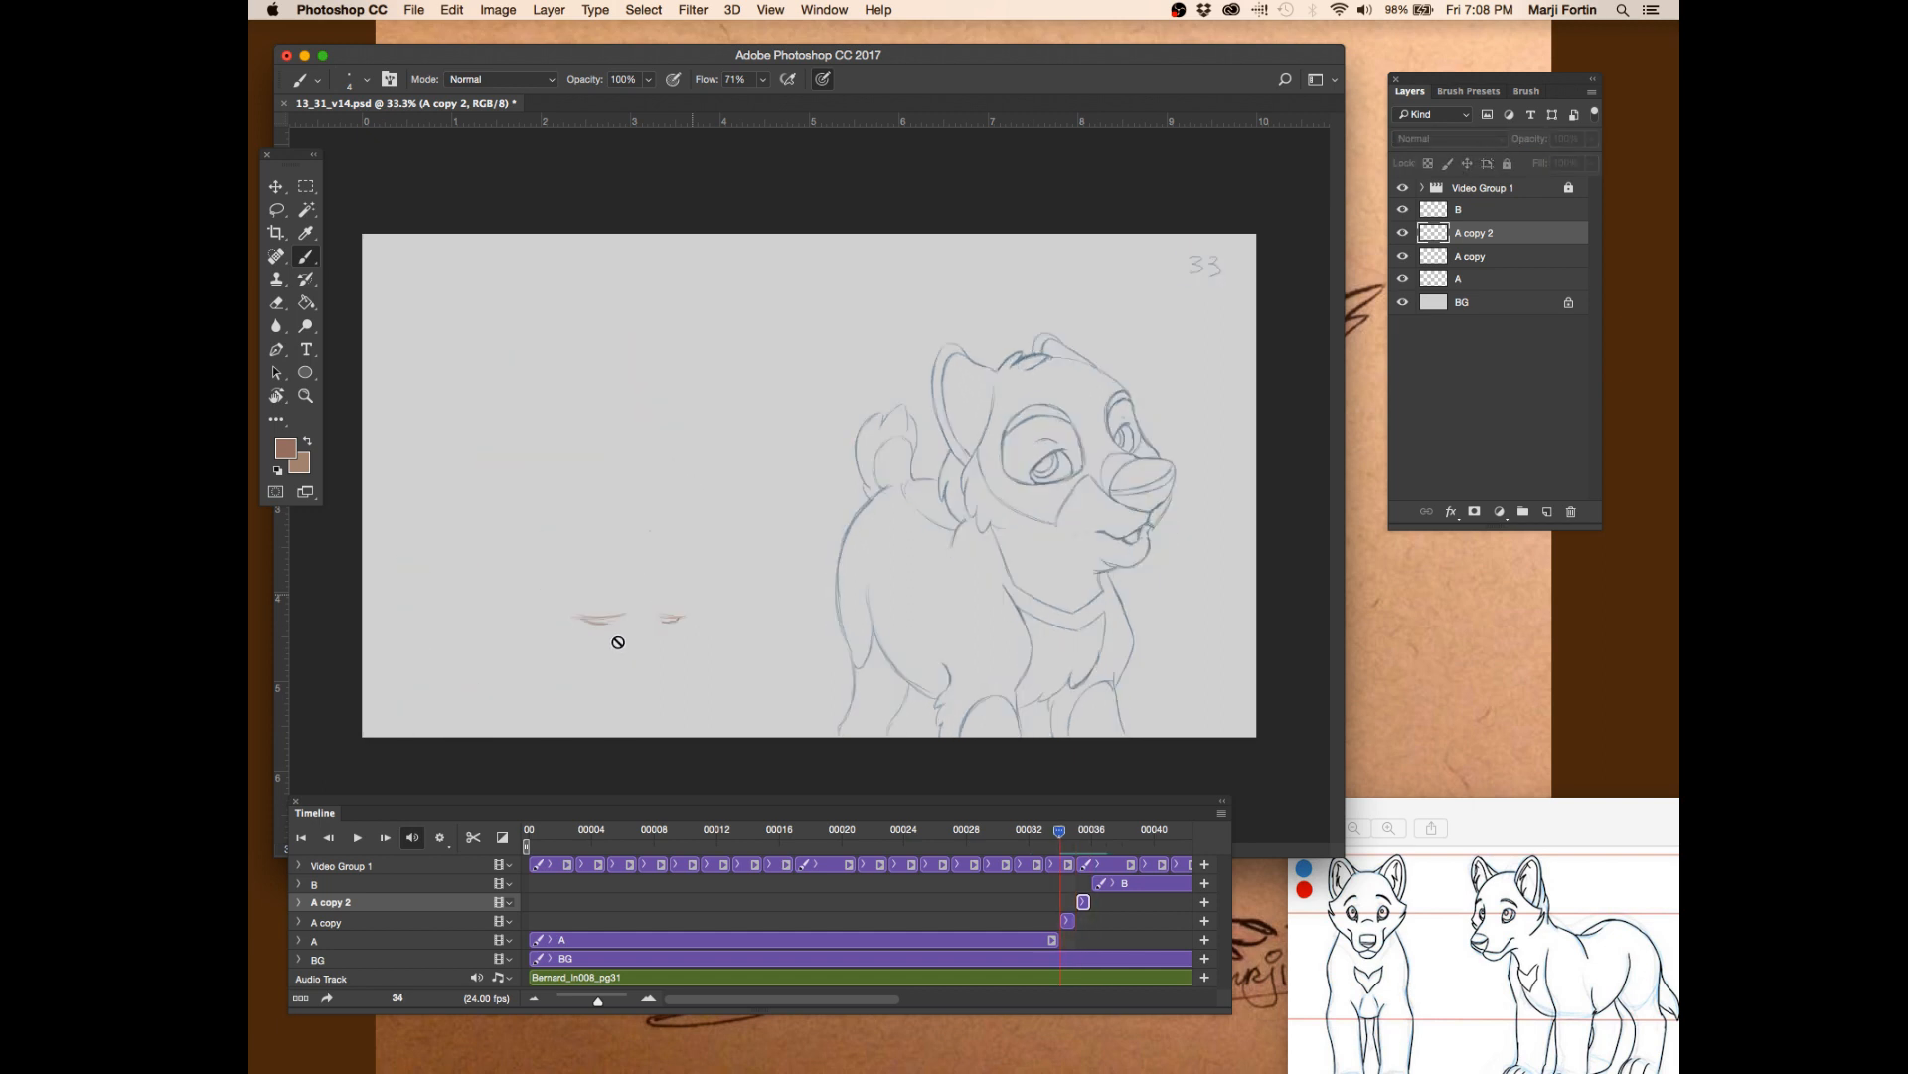
# - Flip through frames 34 to 36 to examine how the wolf's closed eyes travel up into pose B
pyautogui.press('Right')
pyautogui.press('Left')
pyautogui.press('Left')
pyautogui.press('Right')
pyautogui.press('Right')
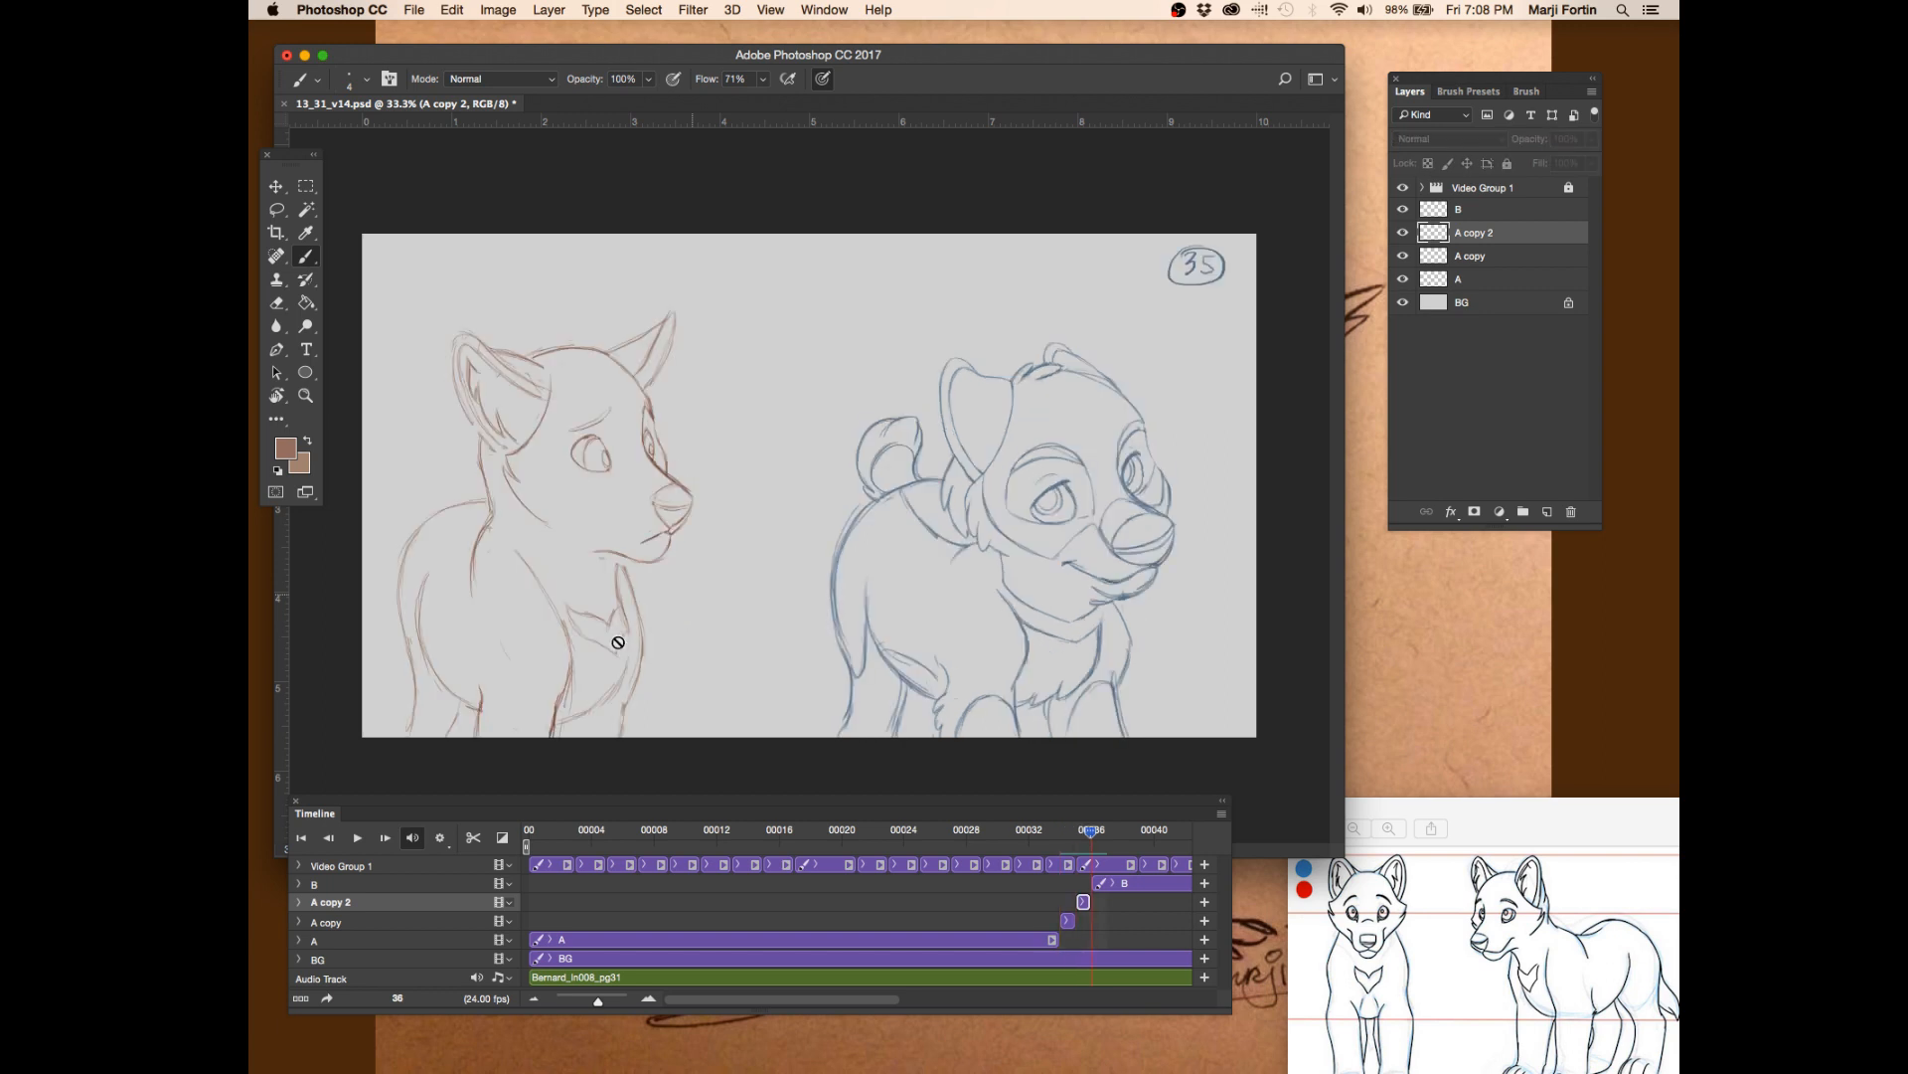
pyautogui.press('Left')
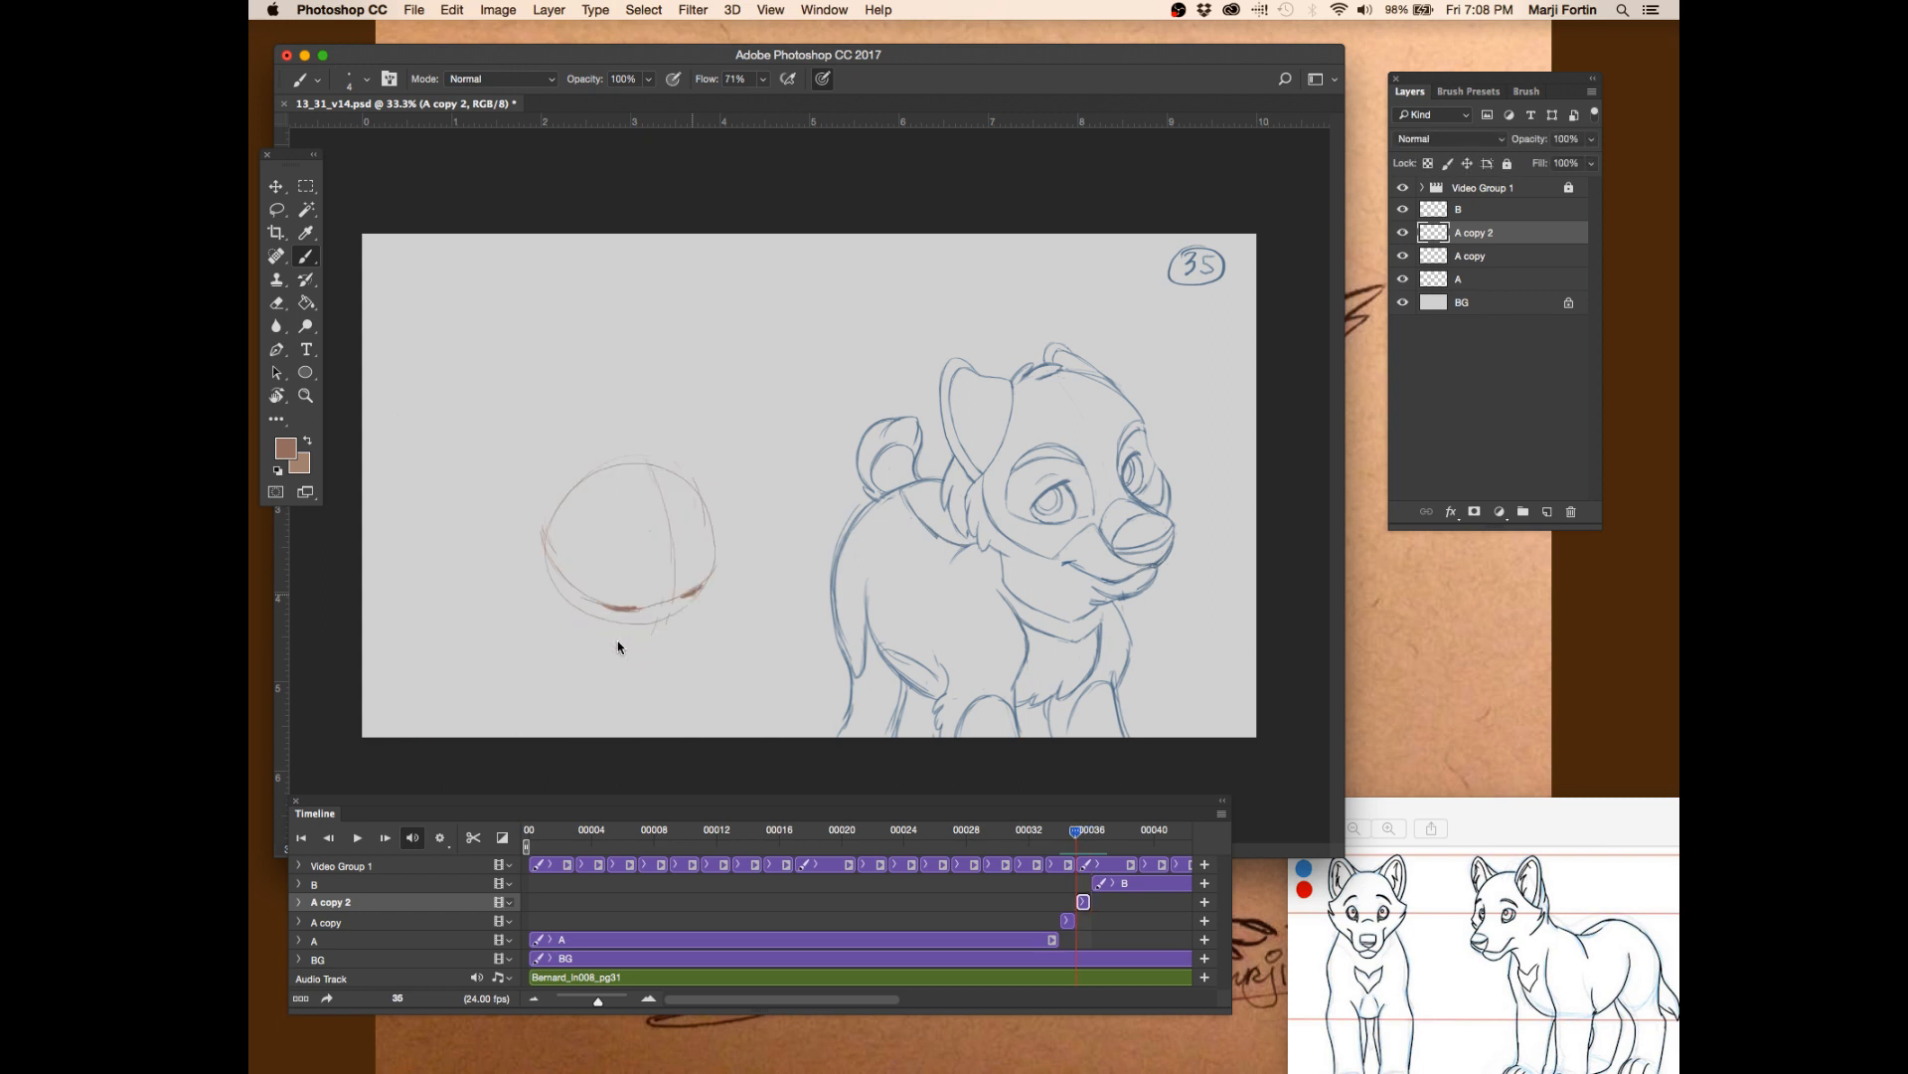
pyautogui.press('Left')
pyautogui.press('Right')
pyautogui.press('Right')
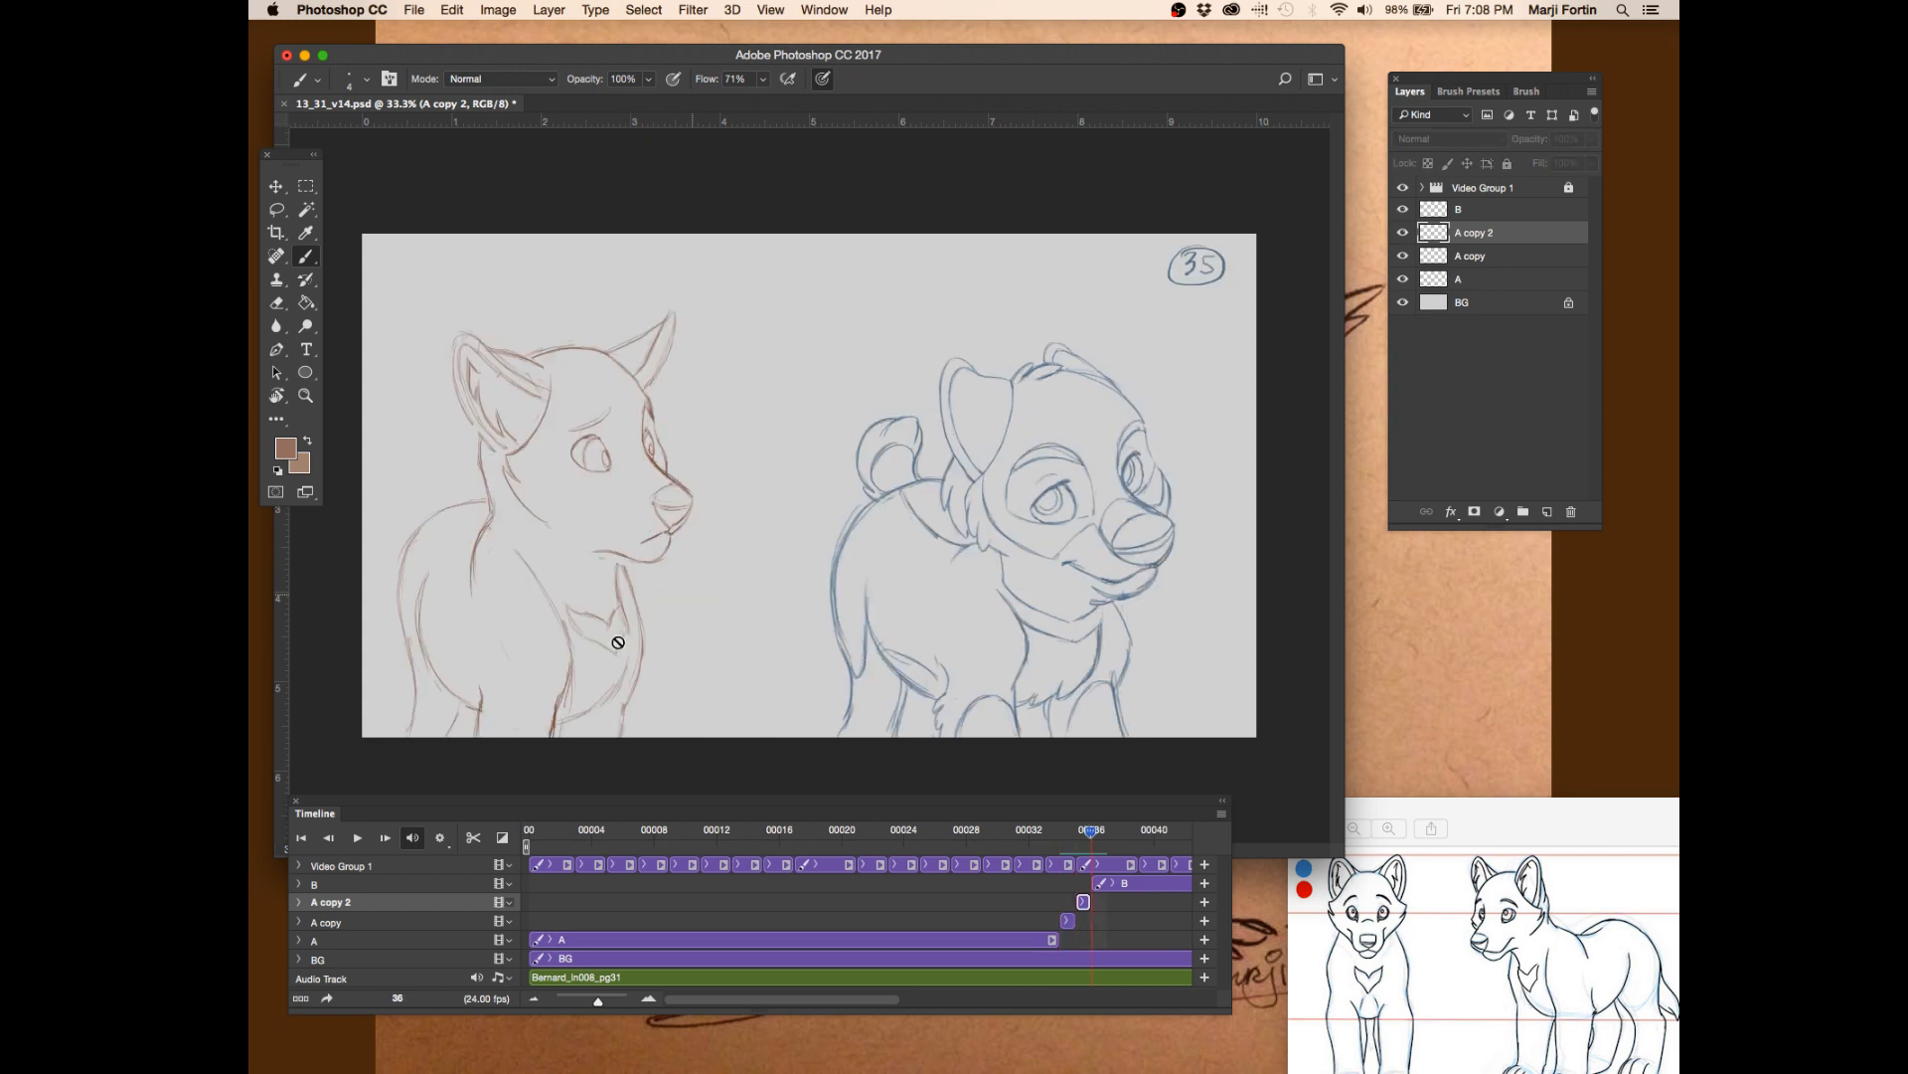
pyautogui.press('Left')
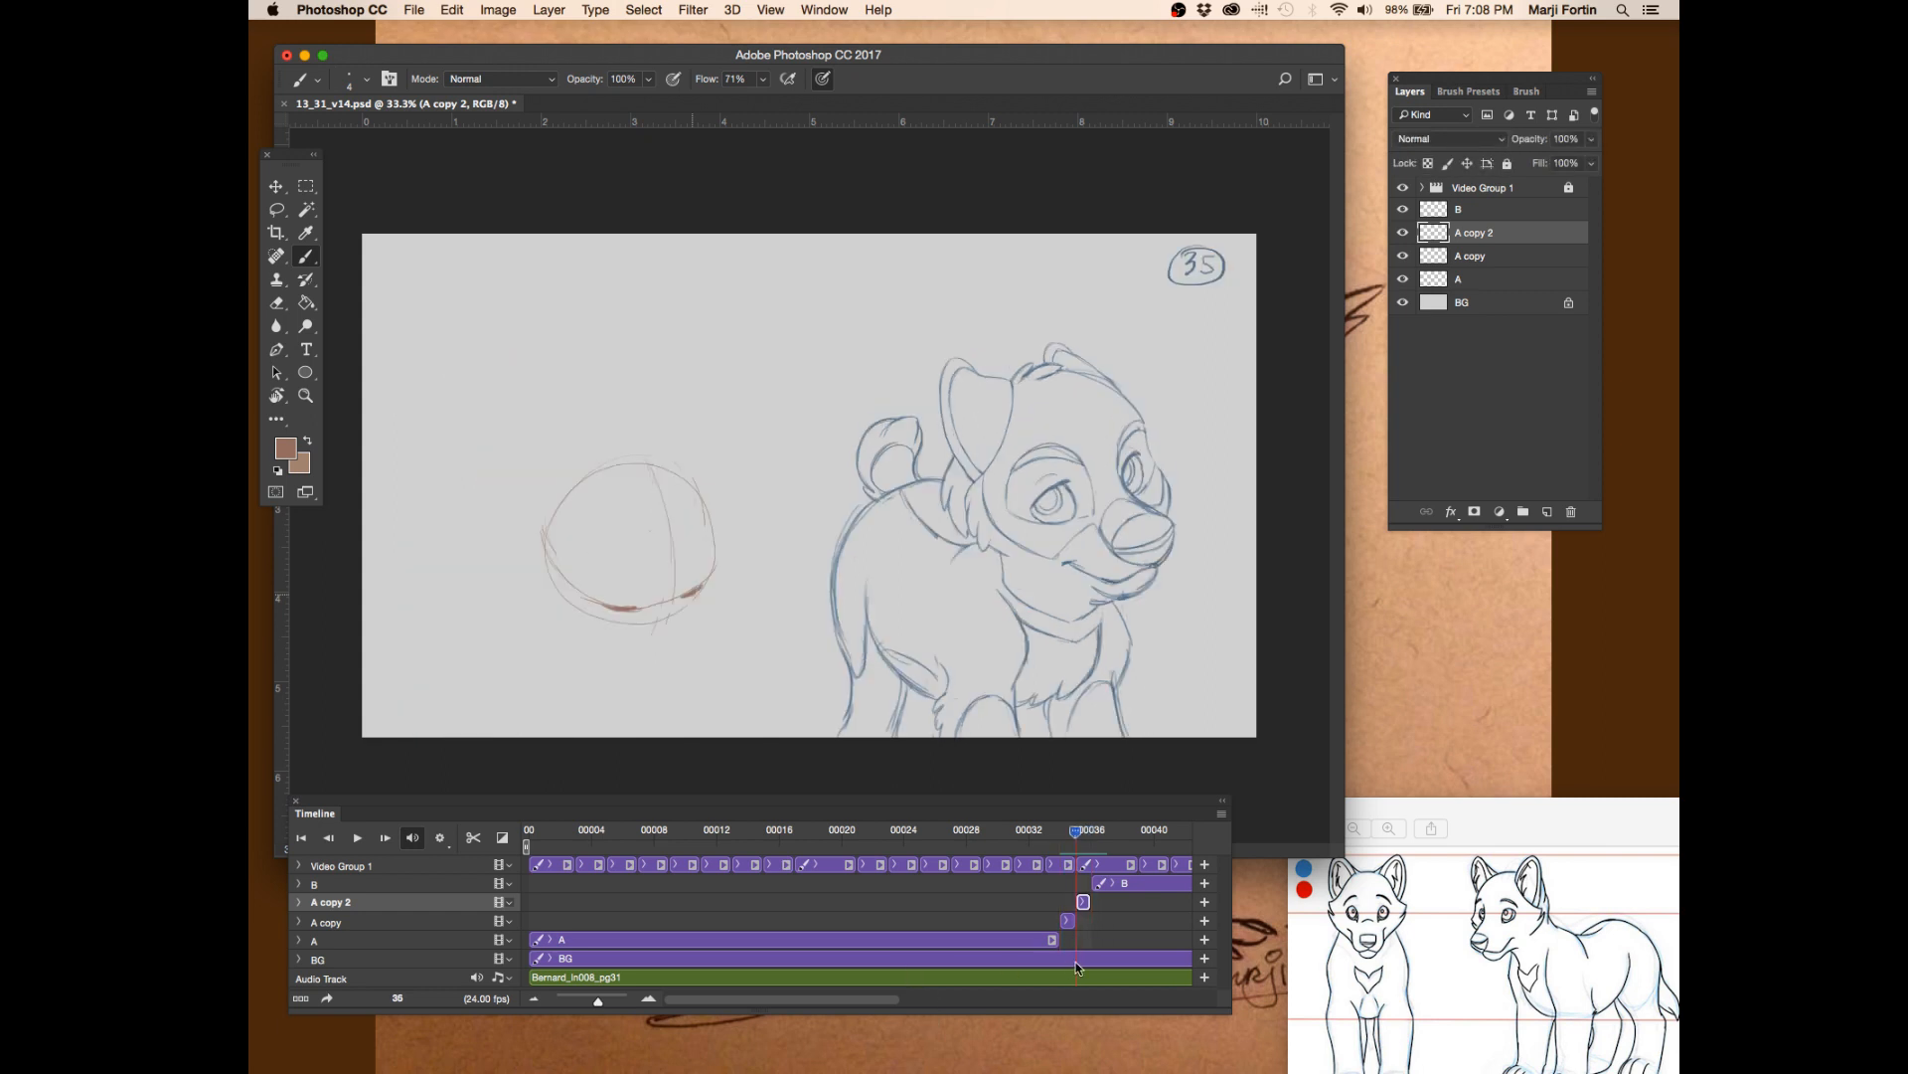
pyautogui.press('Left')
pyautogui.press('Right')
pyautogui.press('Right')
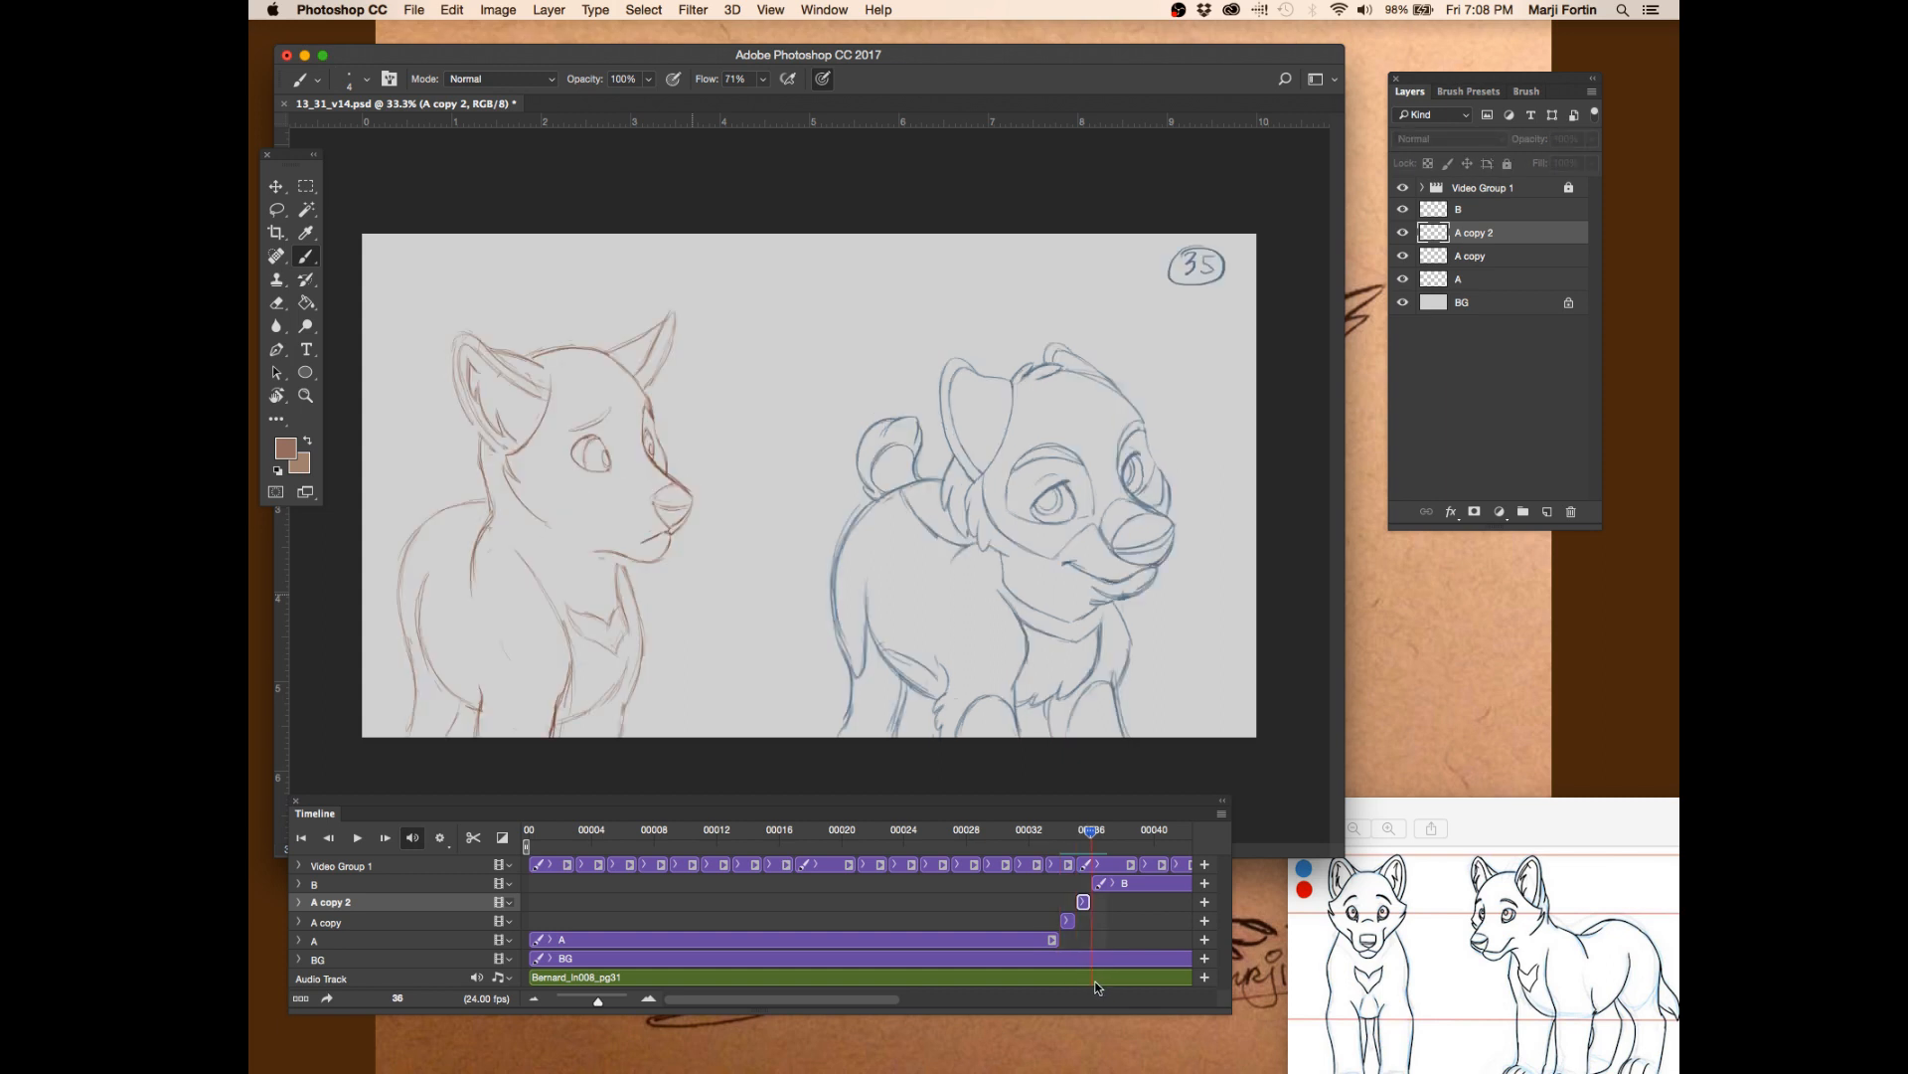
pyautogui.press('Left')
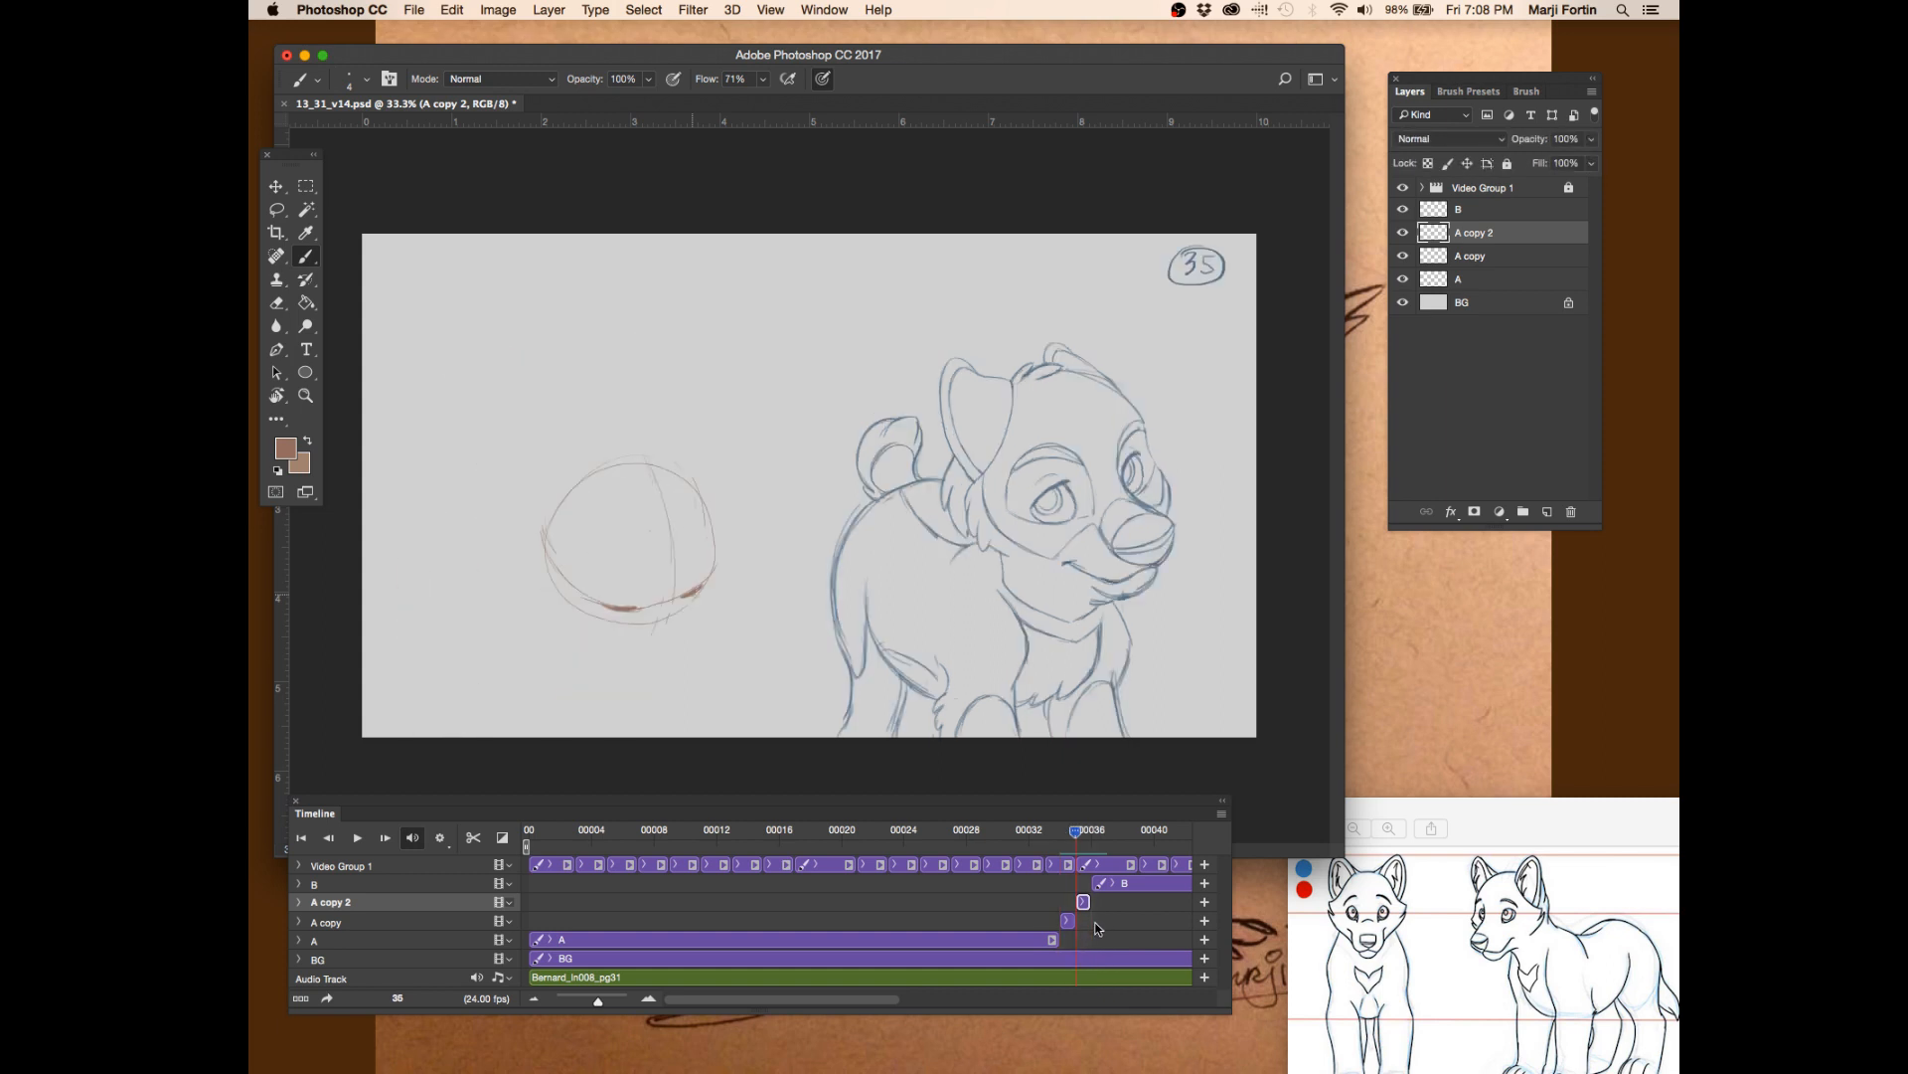
pyautogui.press('Left')
pyautogui.press('Right')
pyautogui.press('Right')
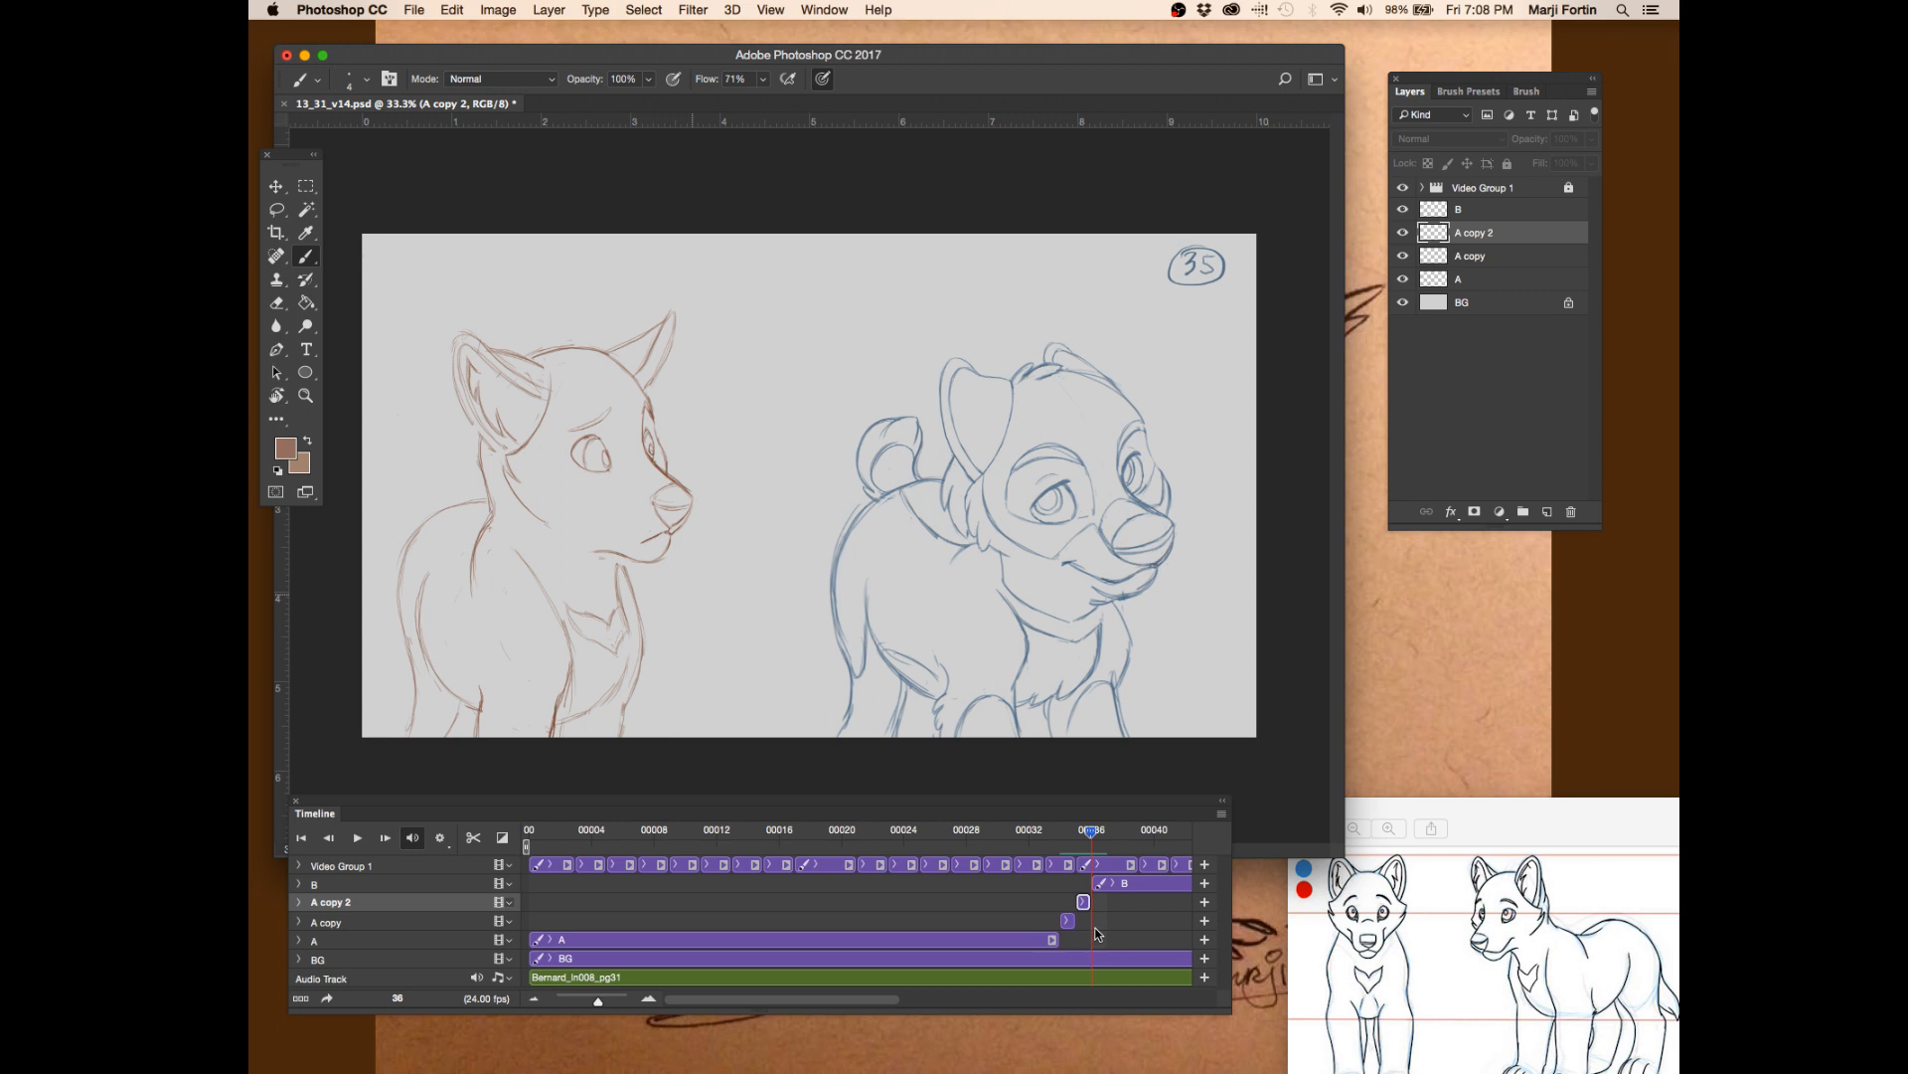
# - Save the document and recheck the wolf's eye positions between frames 34 and 36
pyautogui.press('super+s')
pyautogui.click(1057, 836)
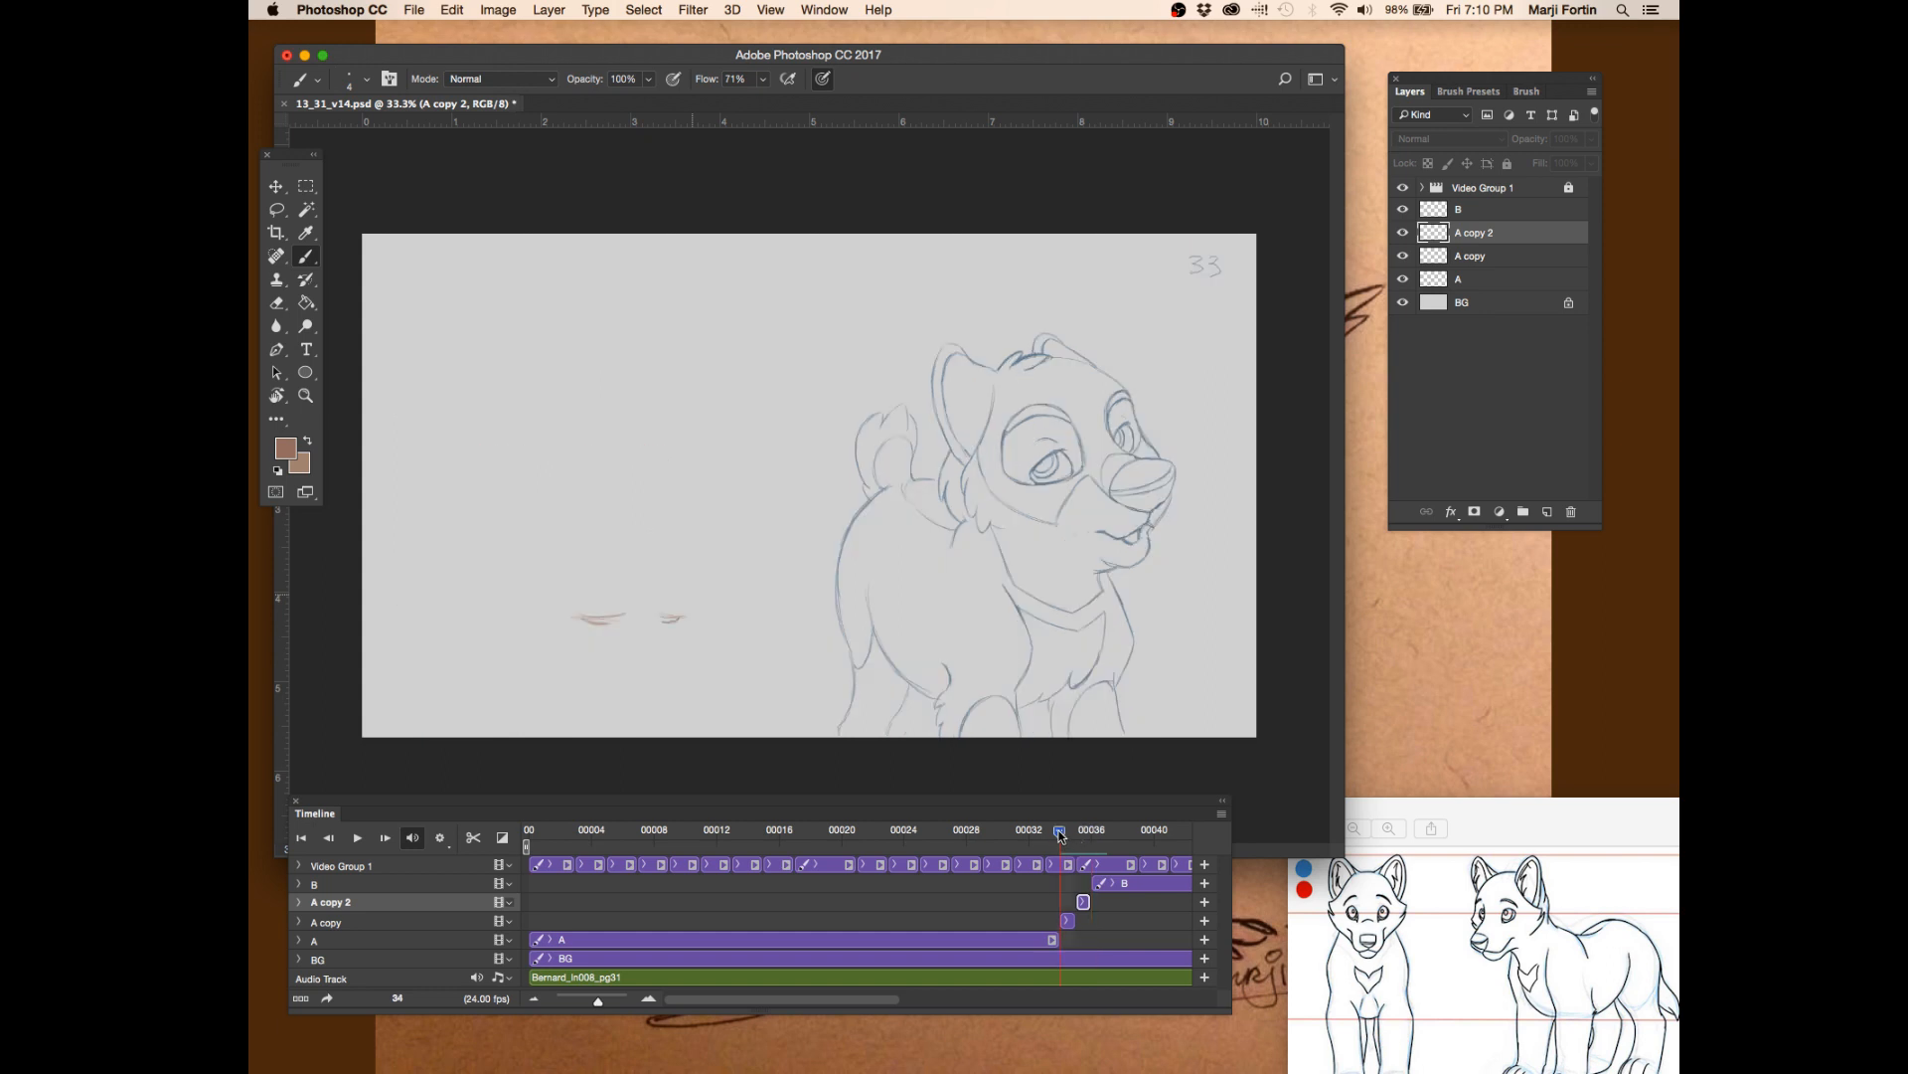
pyautogui.press('super+s')
pyautogui.click(1069, 842)
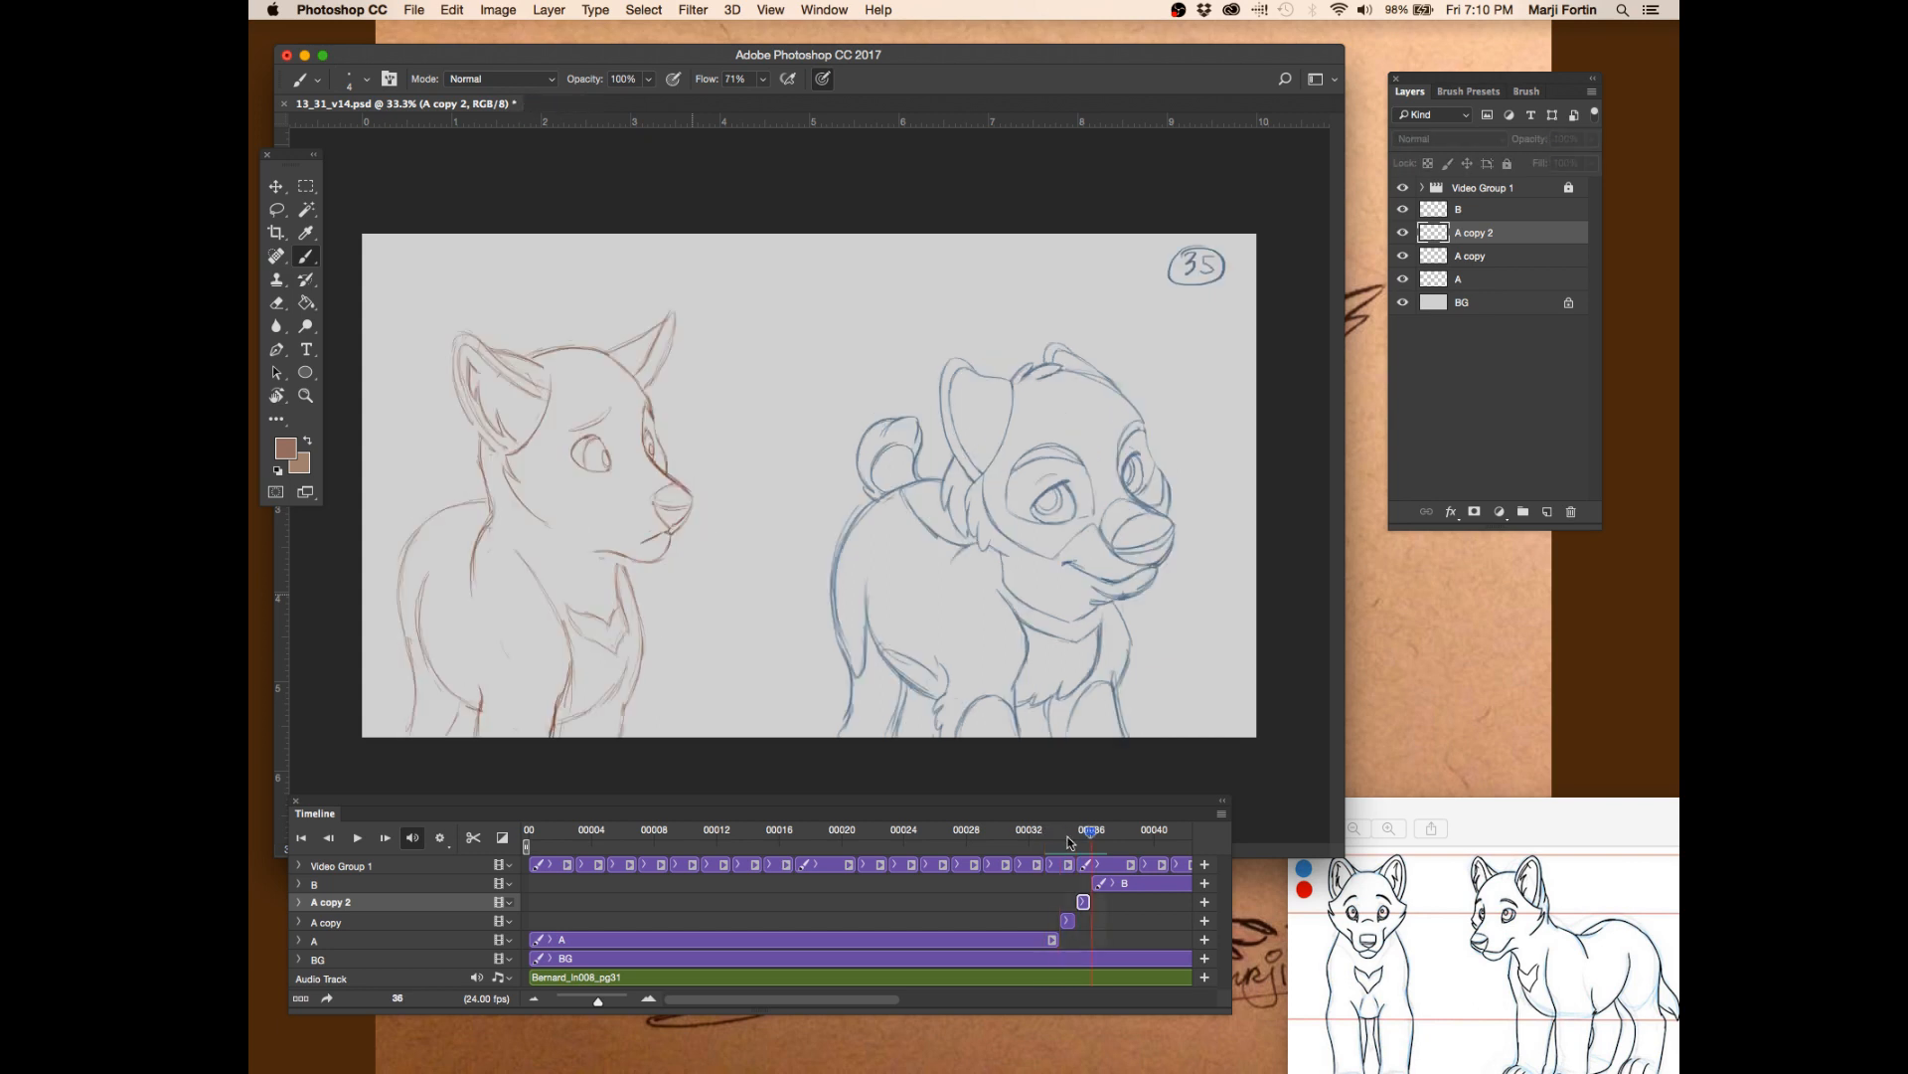
pyautogui.press('Right')
pyautogui.press('Left')
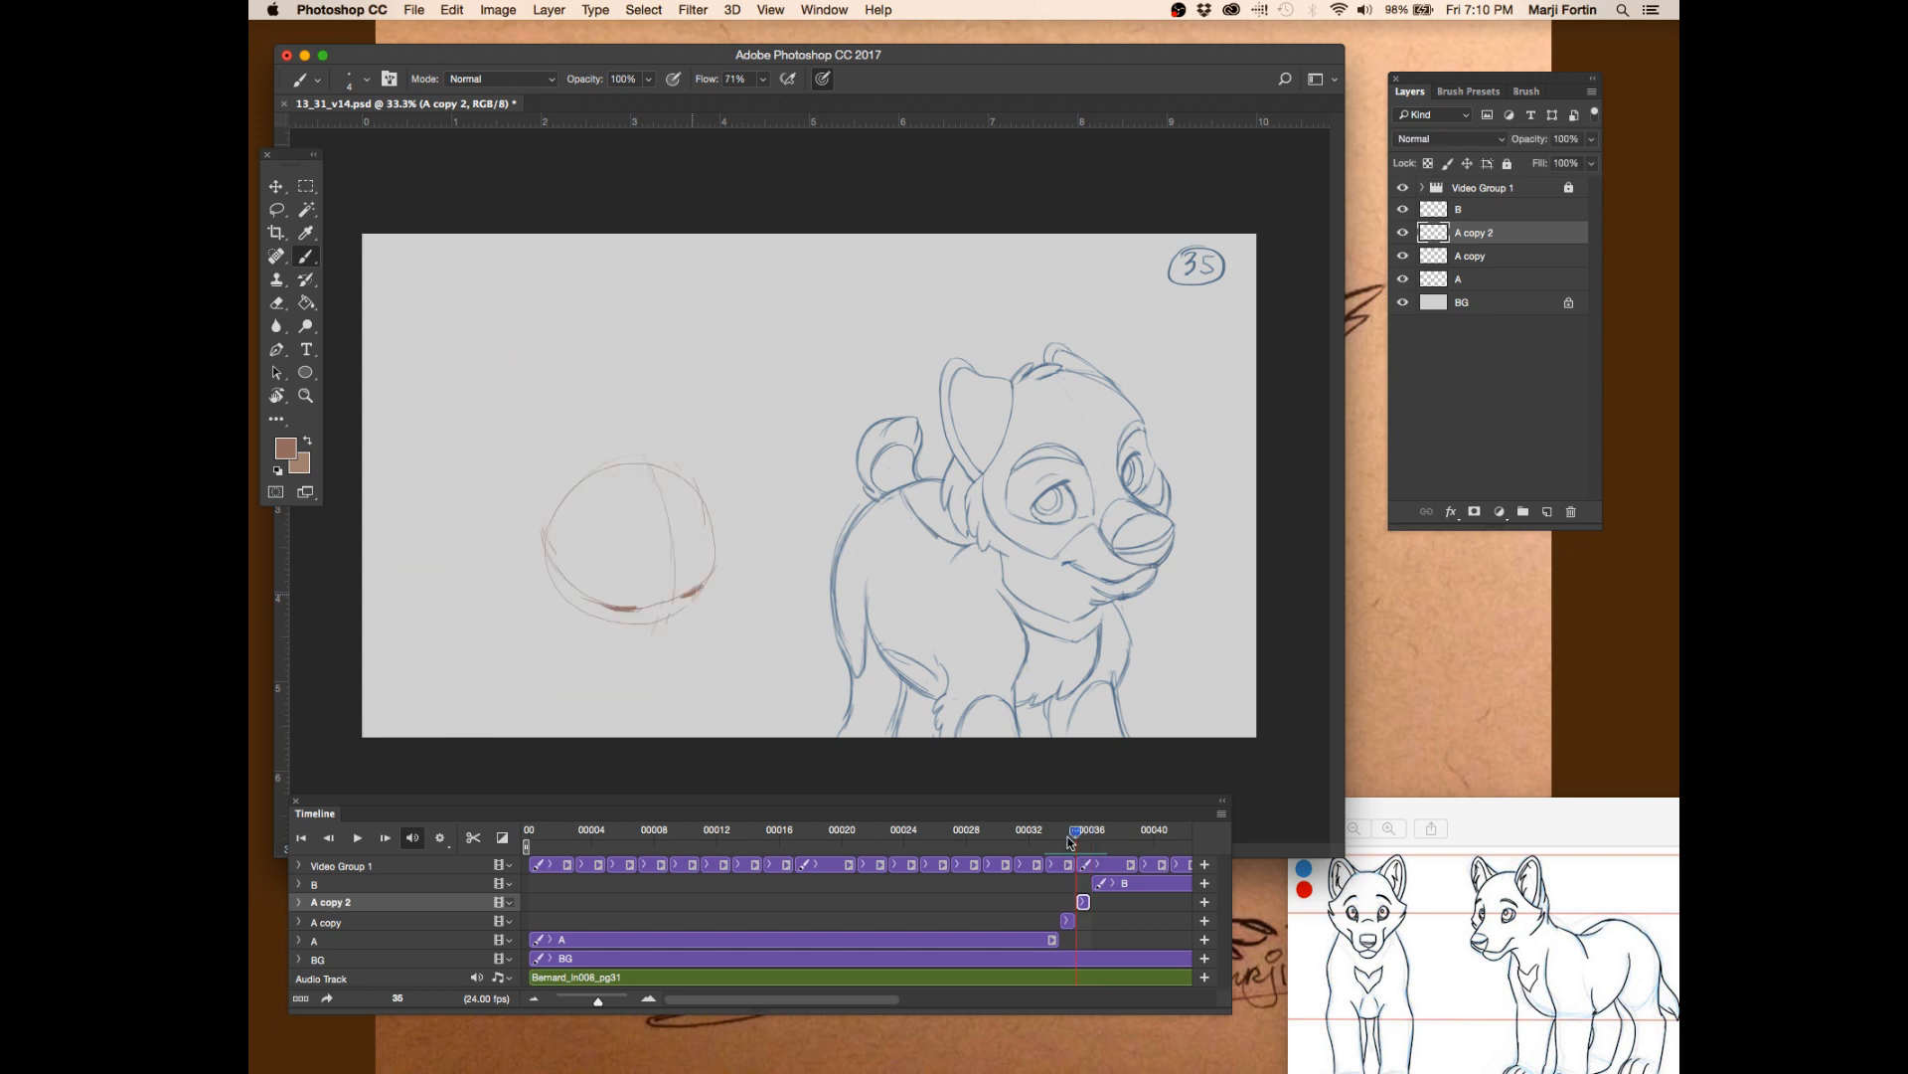
pyautogui.press('Right')
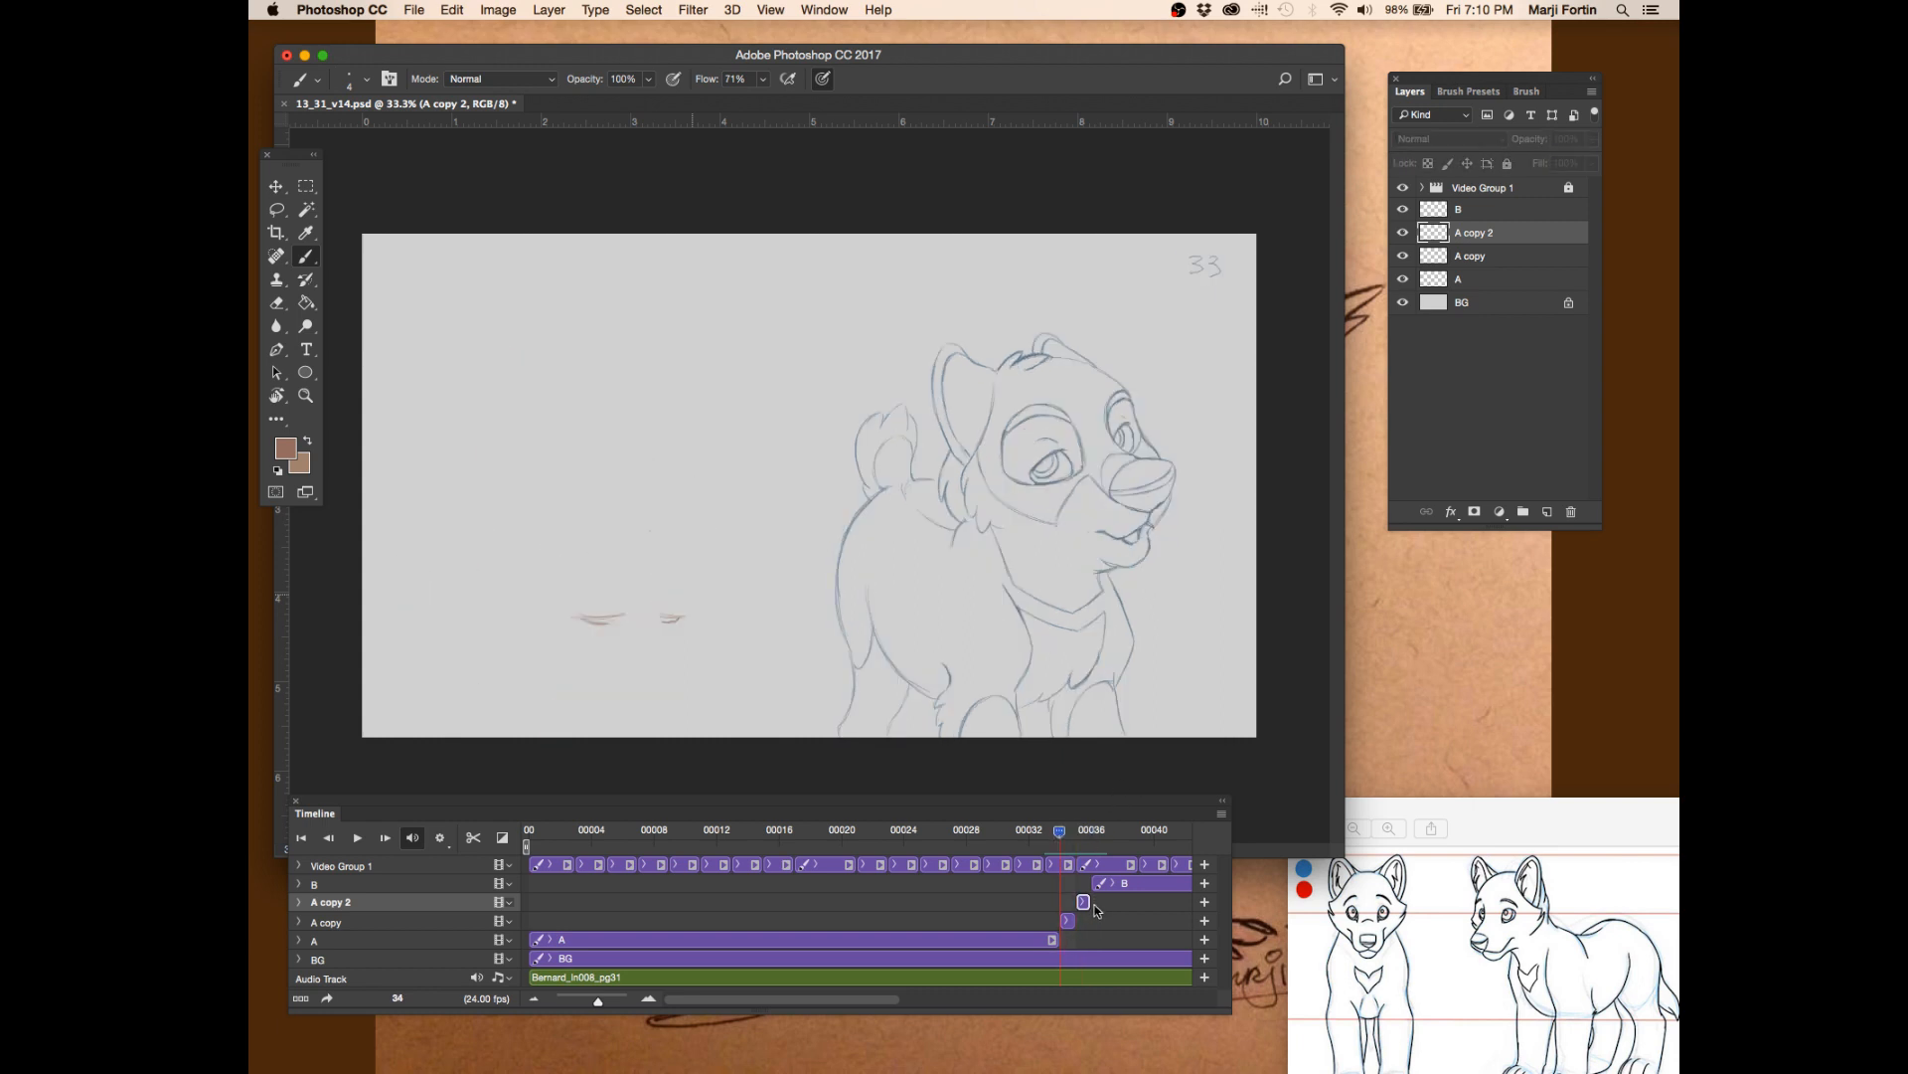
pyautogui.press('Left')
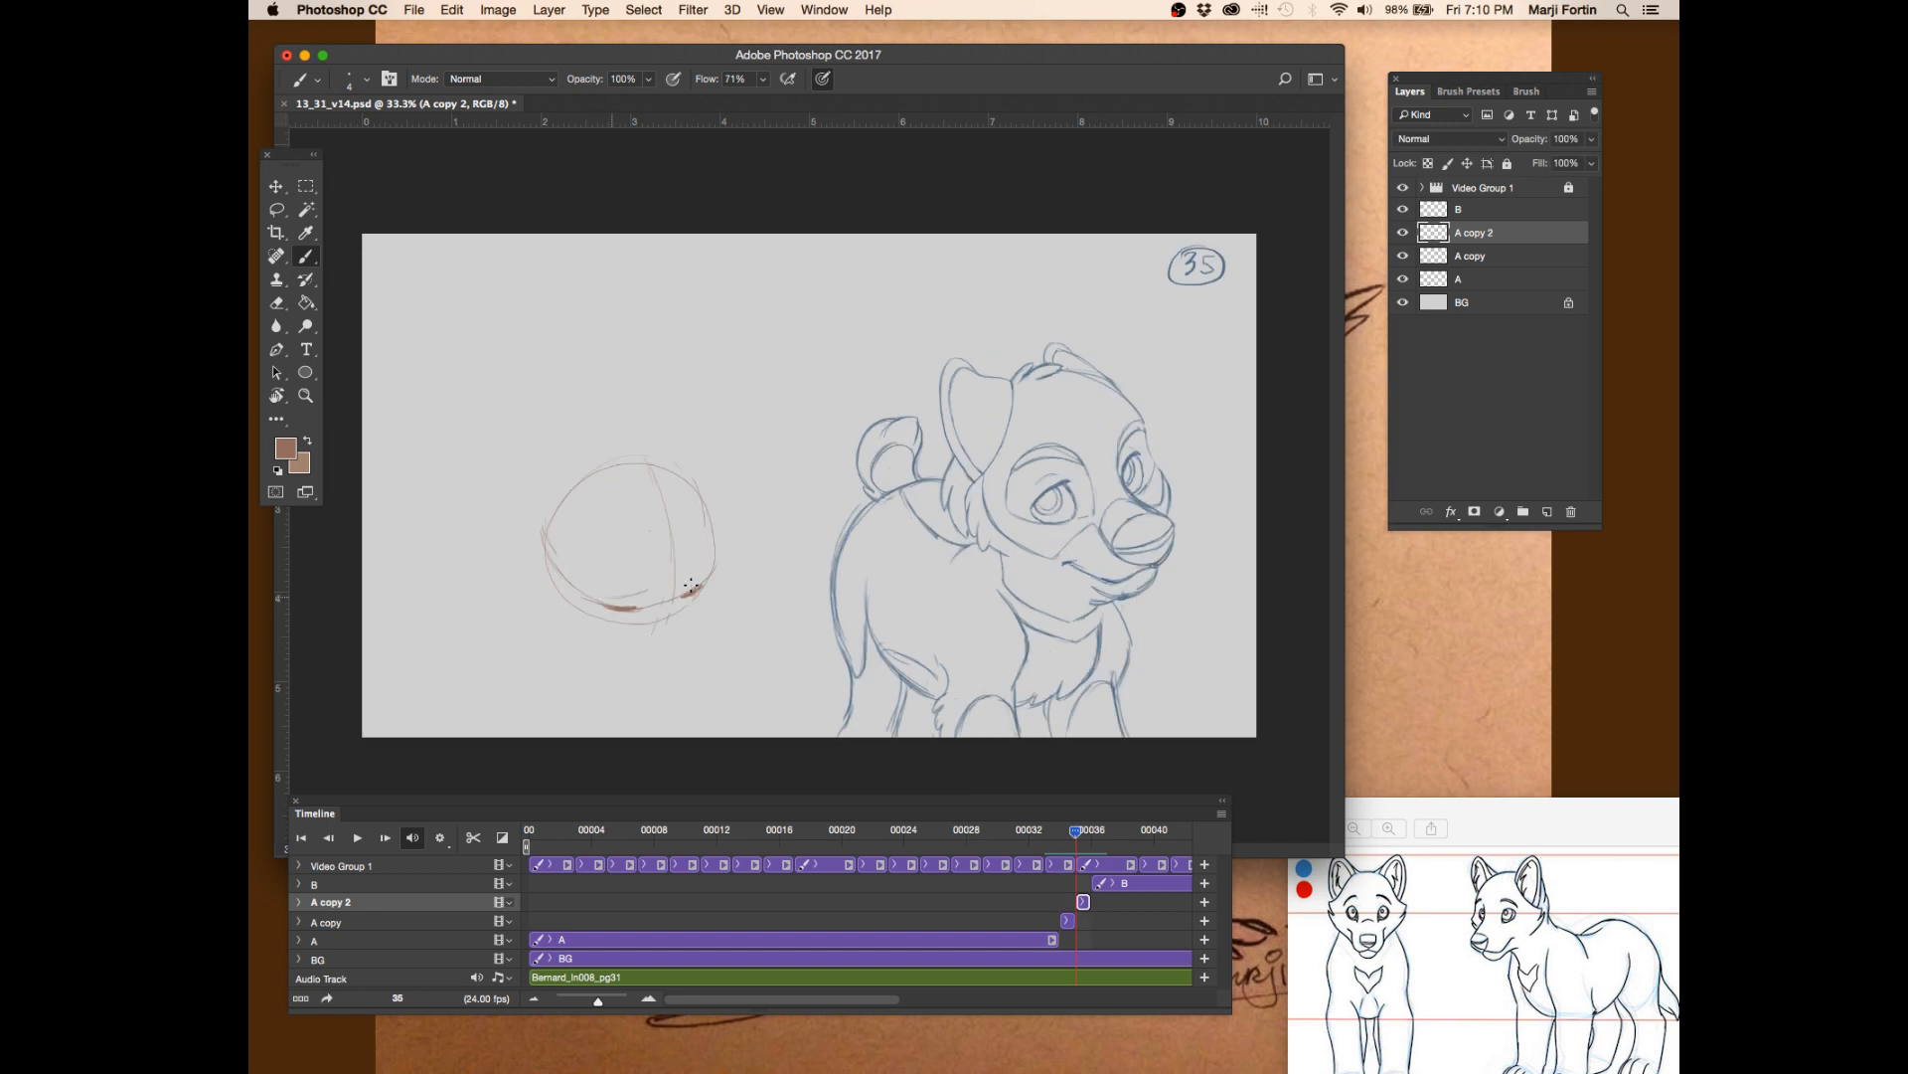
# - Sketch the line above the wolf's far eye and light muzzle guides below the head on frame 35, checking against adjacent frames
pyautogui.press('Left')
pyautogui.press('Right')
pyautogui.press('Right')
pyautogui.press('Left')
pyautogui.press('Left')
pyautogui.press('Right')
pyautogui.press('Right')
pyautogui.press('Left')
pyautogui.moveTo(664, 585); pyautogui.dragTo(651, 608)
pyautogui.press('Left')
pyautogui.press('Right')
pyautogui.press('Right')
pyautogui.press('Left')
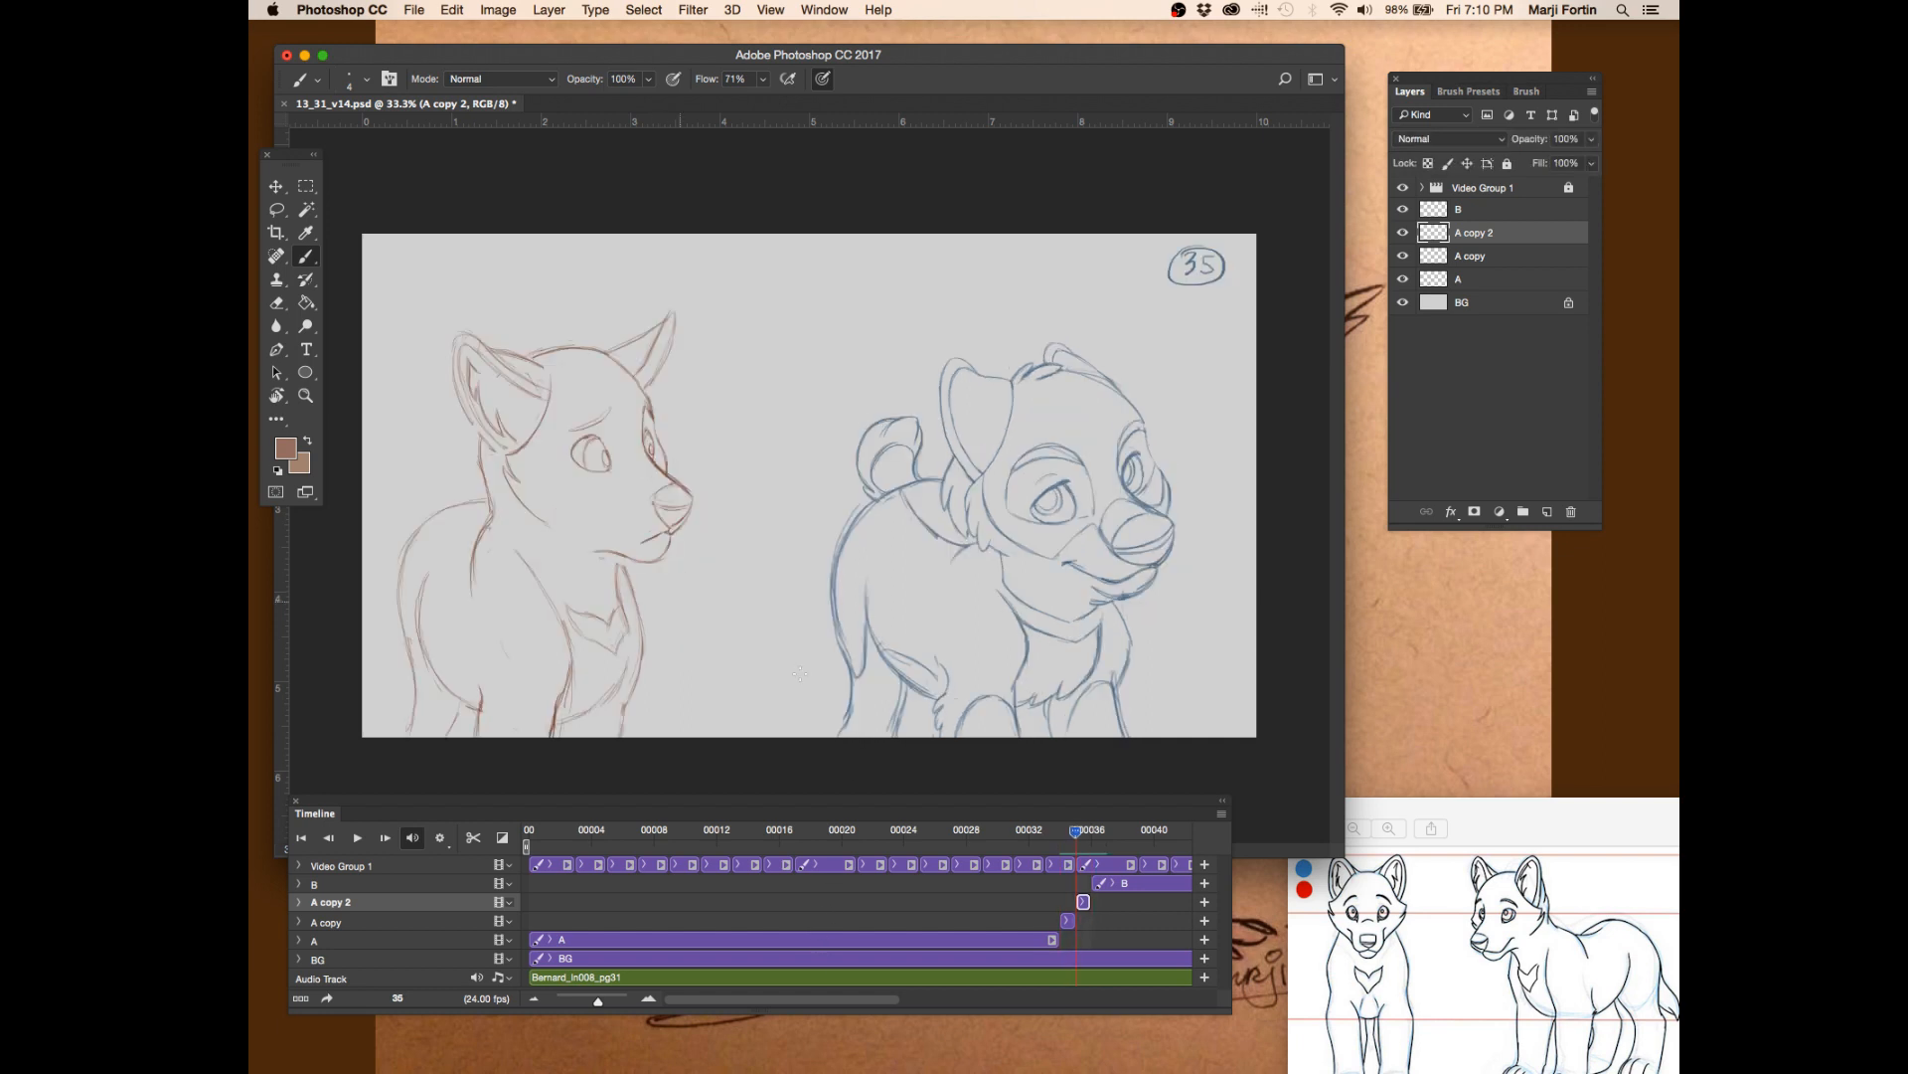
# - Review frames 34 to 37 to judge the wolf's new eye and muzzle guides against pose B
pyautogui.press('Left')
pyautogui.press('Right')
pyautogui.press('Right')
pyautogui.press('Right')
pyautogui.press('Left')
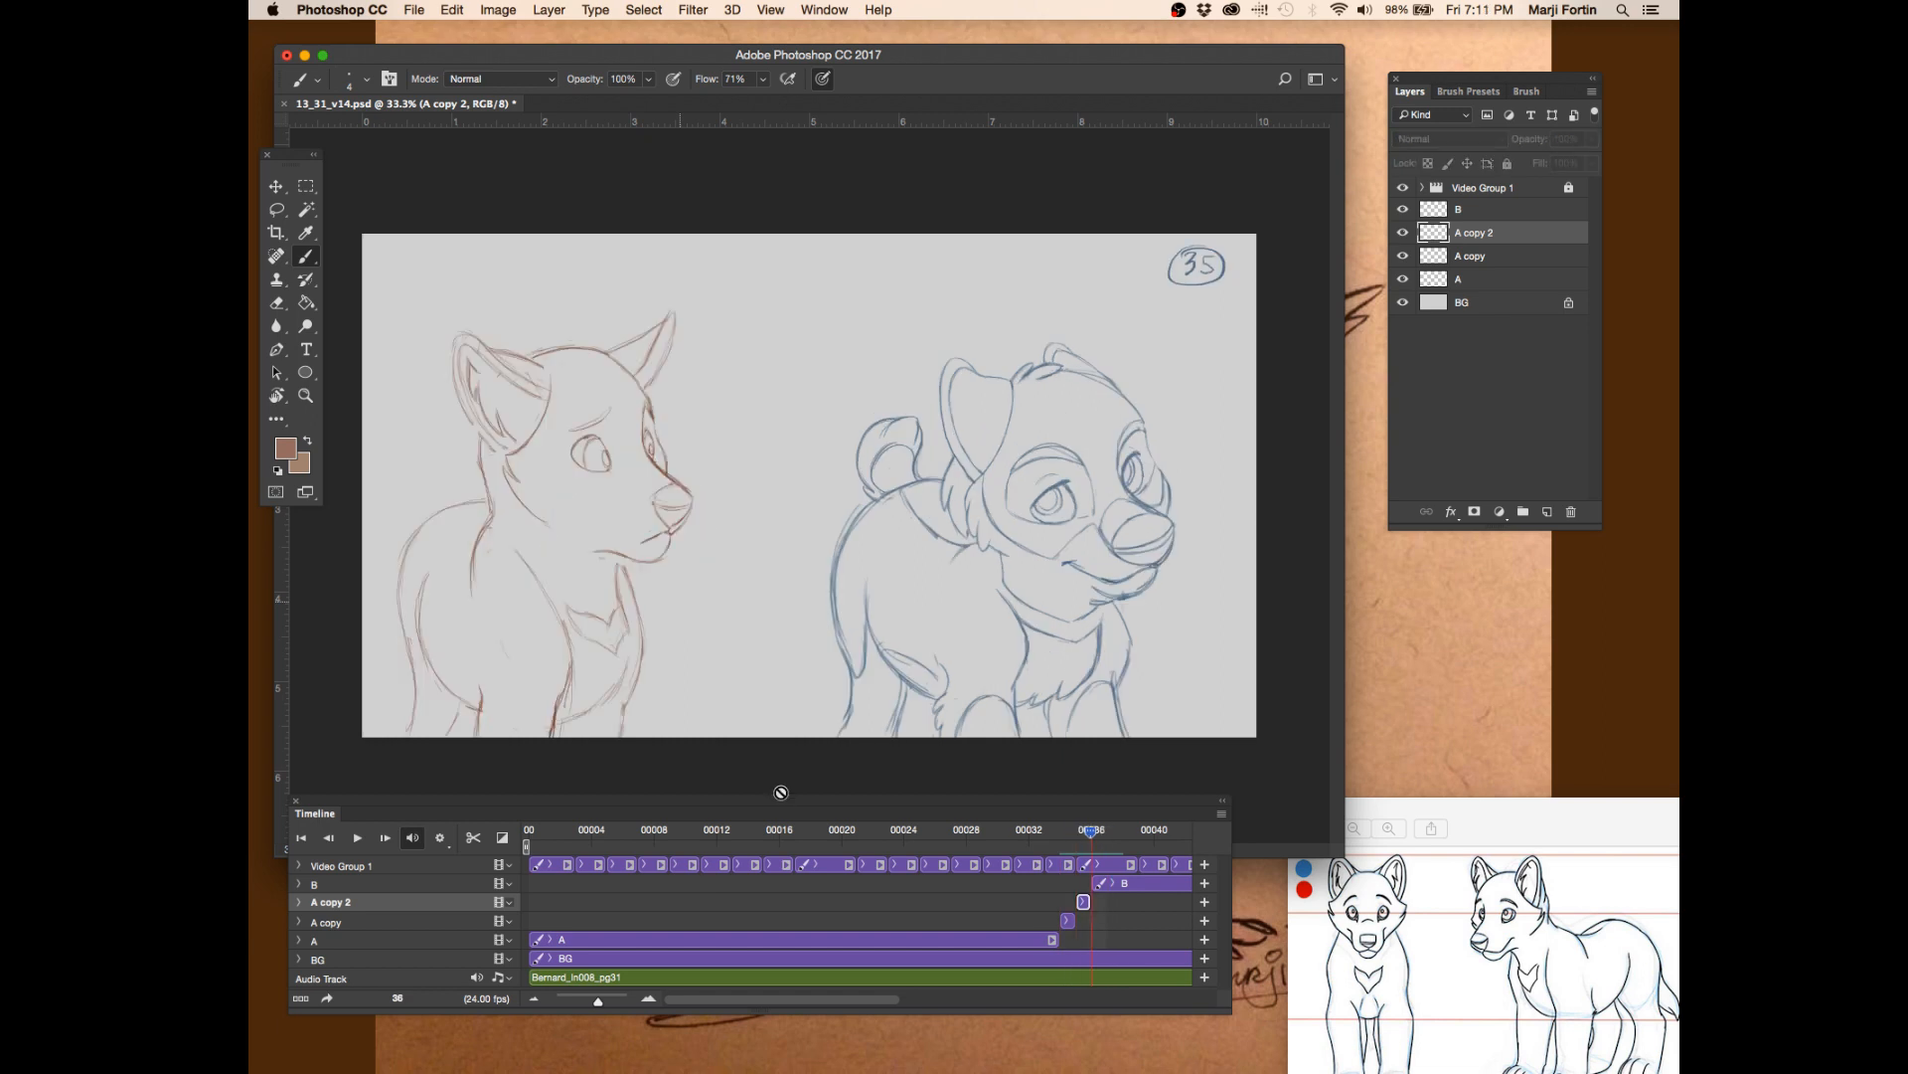
pyautogui.press('Left')
pyautogui.press('Left')
pyautogui.press('Right')
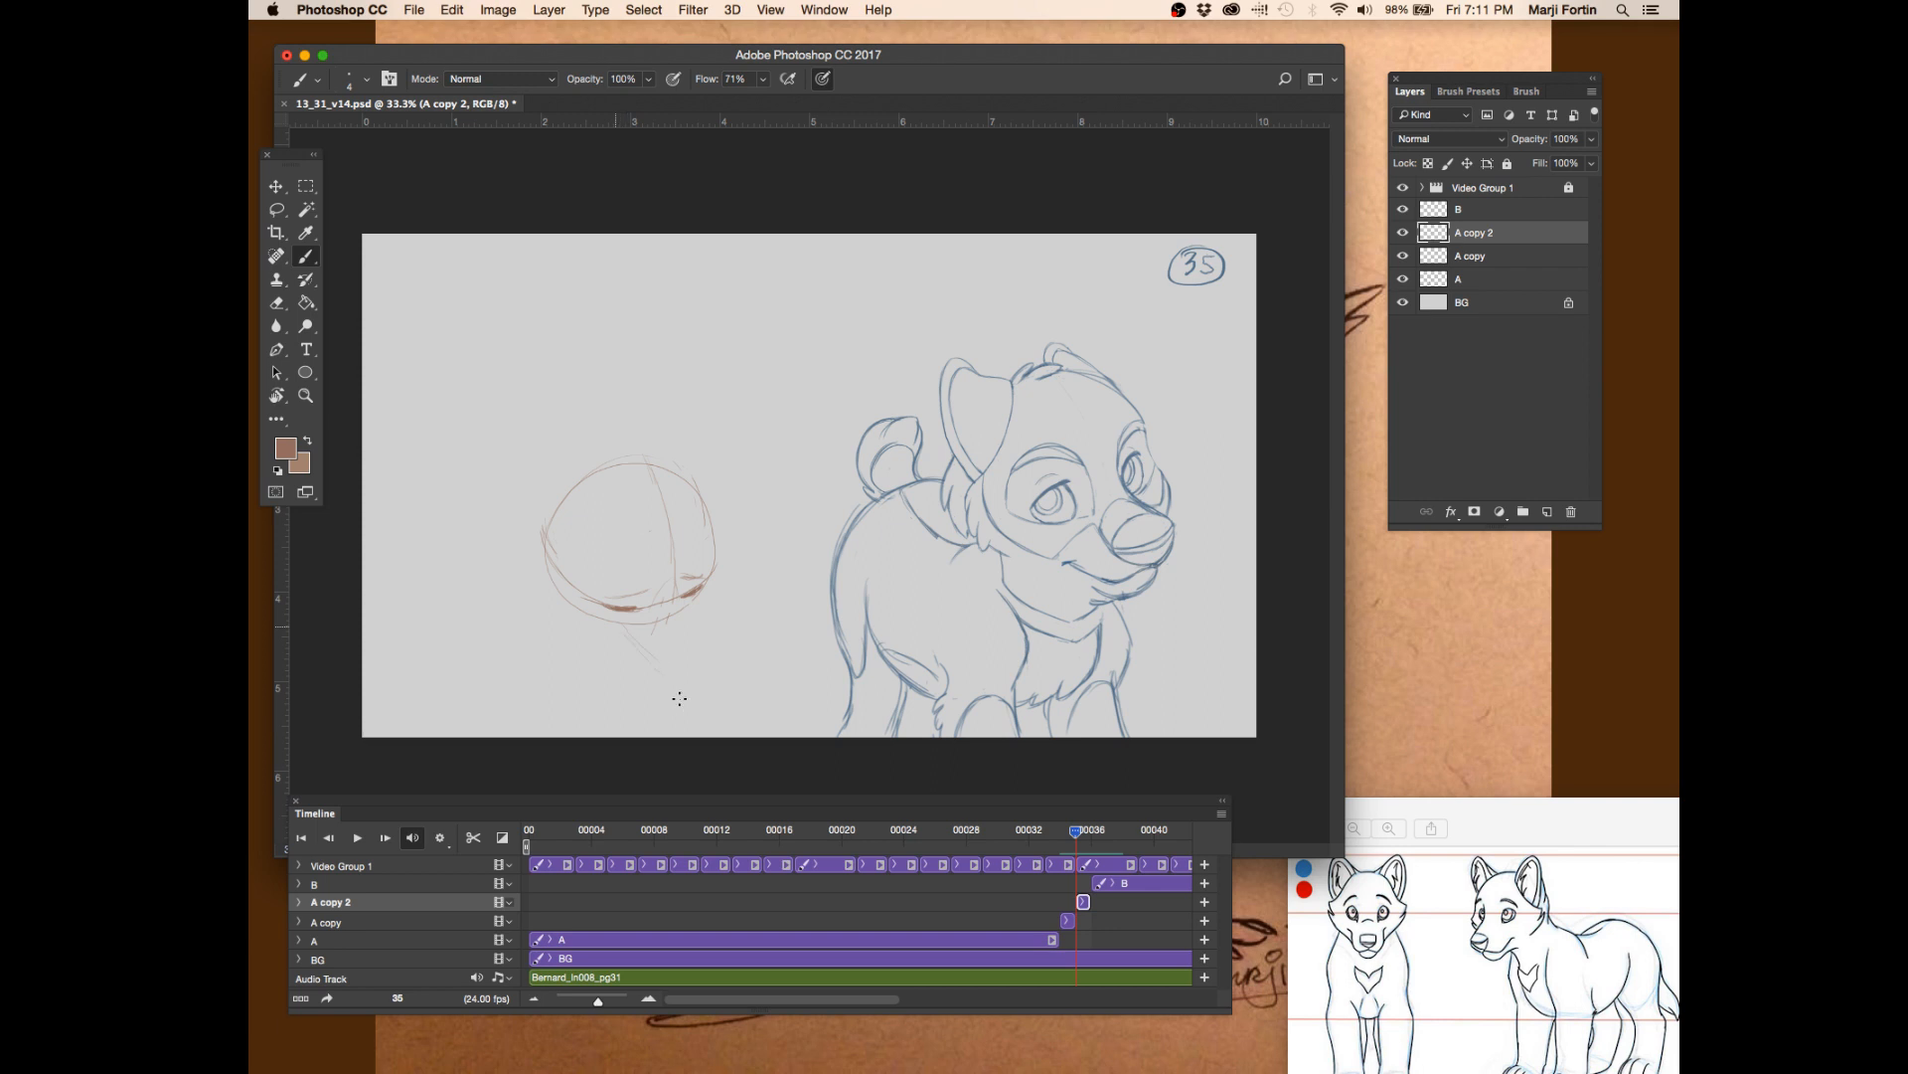
pyautogui.press('space')
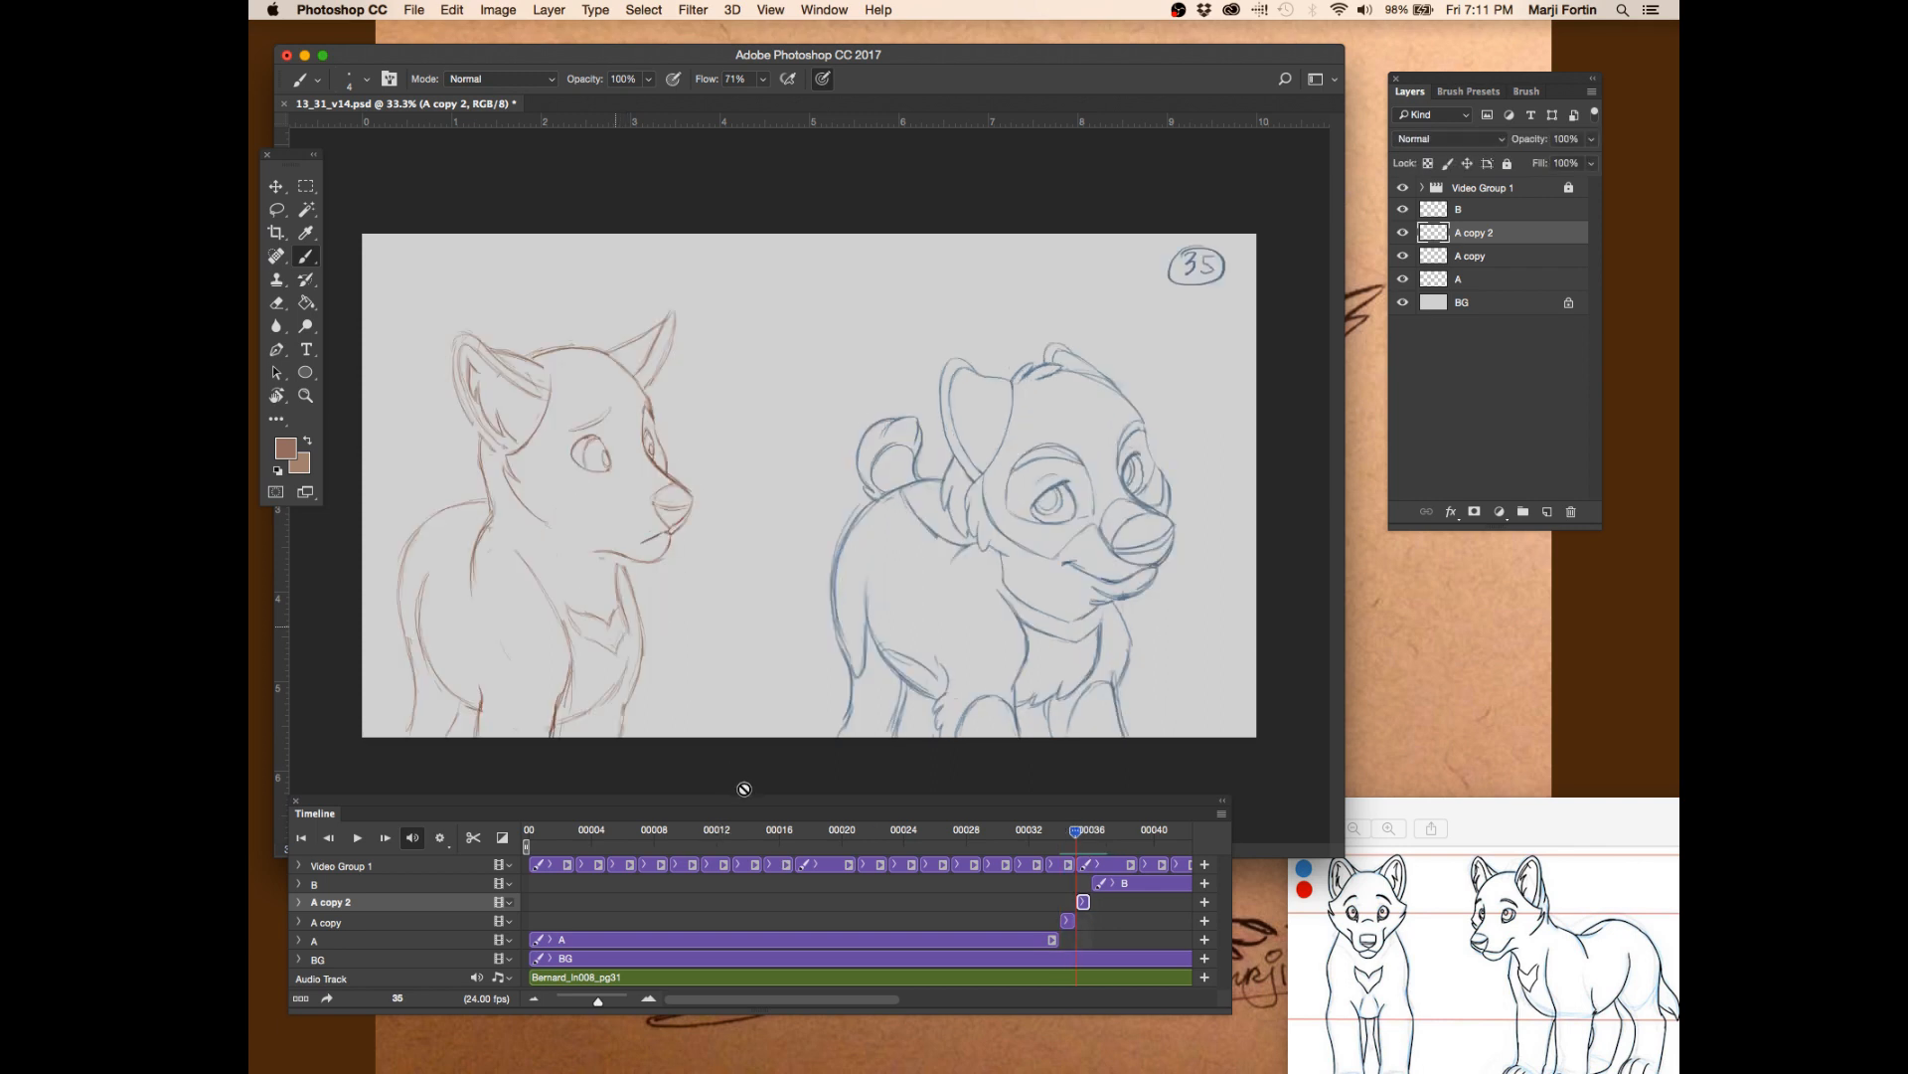
pyautogui.press('space')
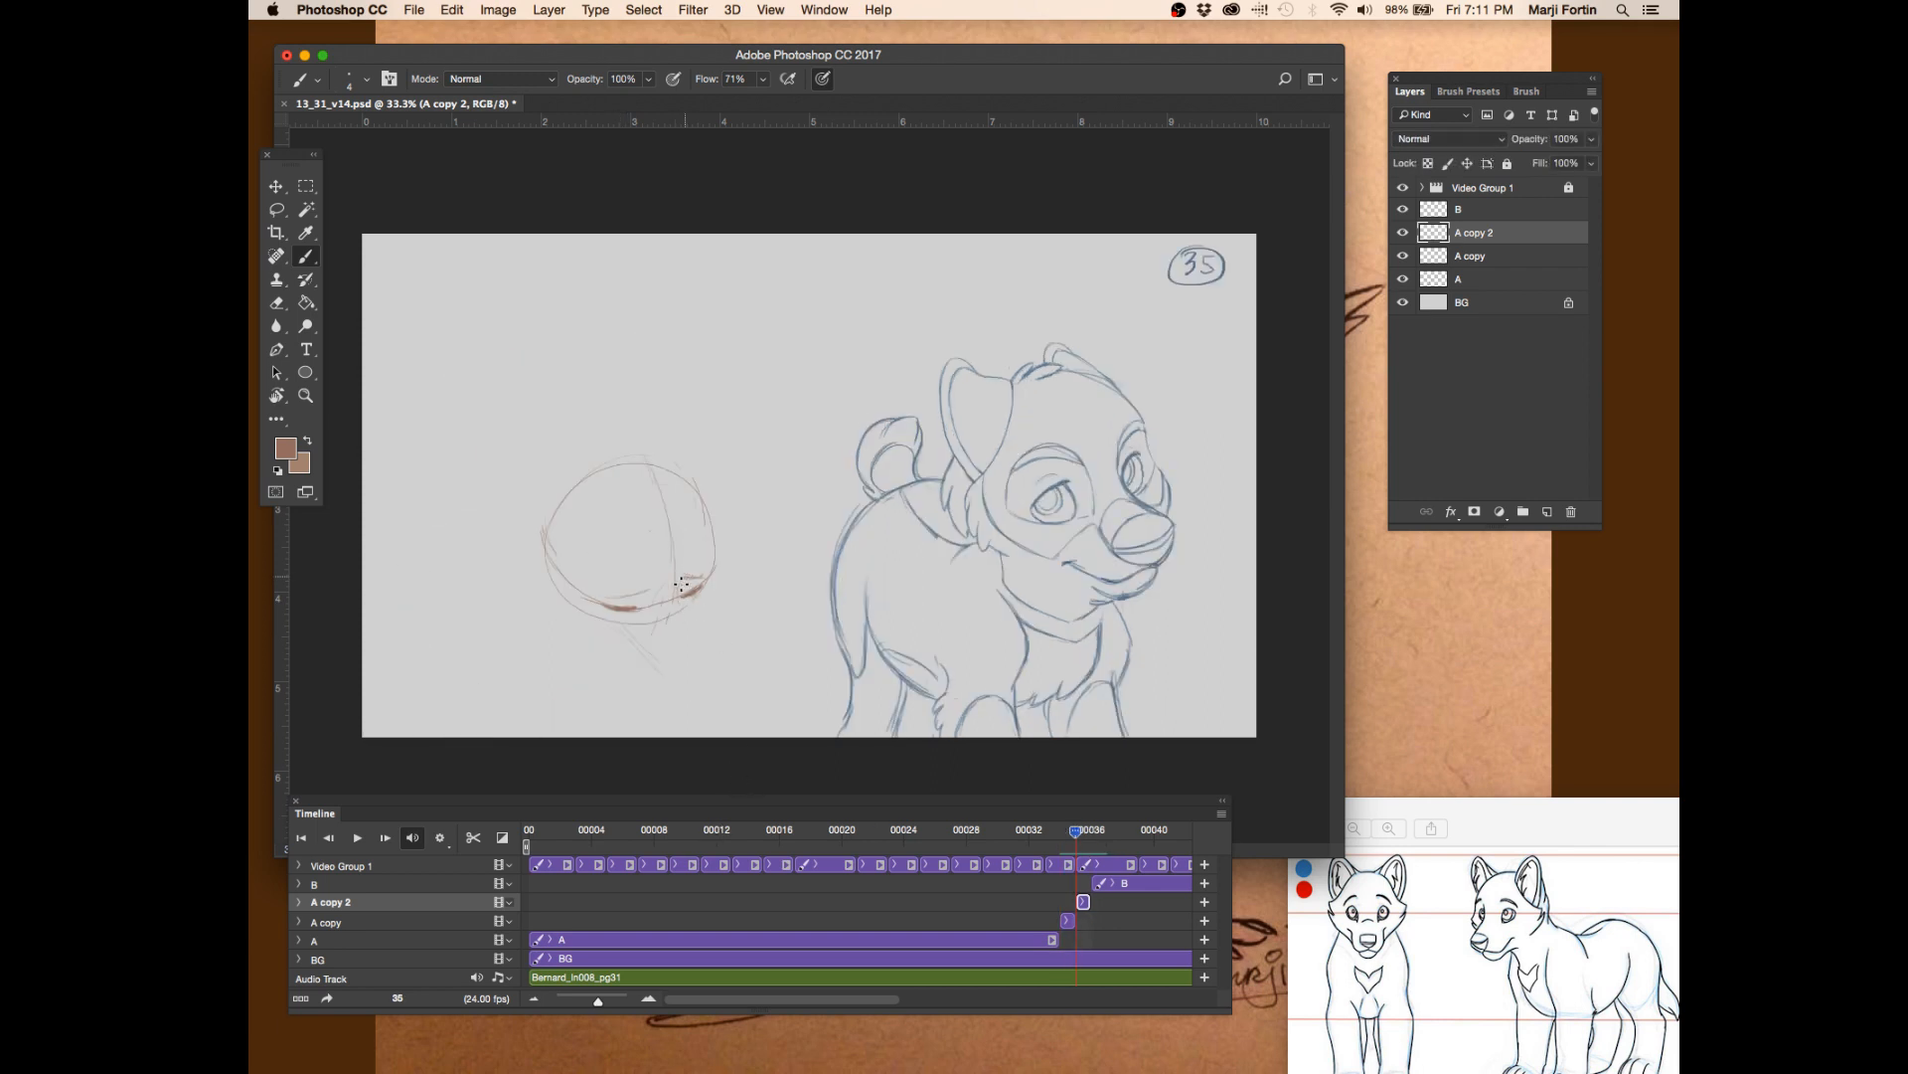
# - Draw the bridge line of the wolf's muzzle from between the eyes to the nose tip on frame 35, checking against neighbouring frames
pyautogui.moveTo(708, 648); pyautogui.dragTo(684, 602)
pyautogui.press('Left')
pyautogui.press('Right')
pyautogui.press('Right')
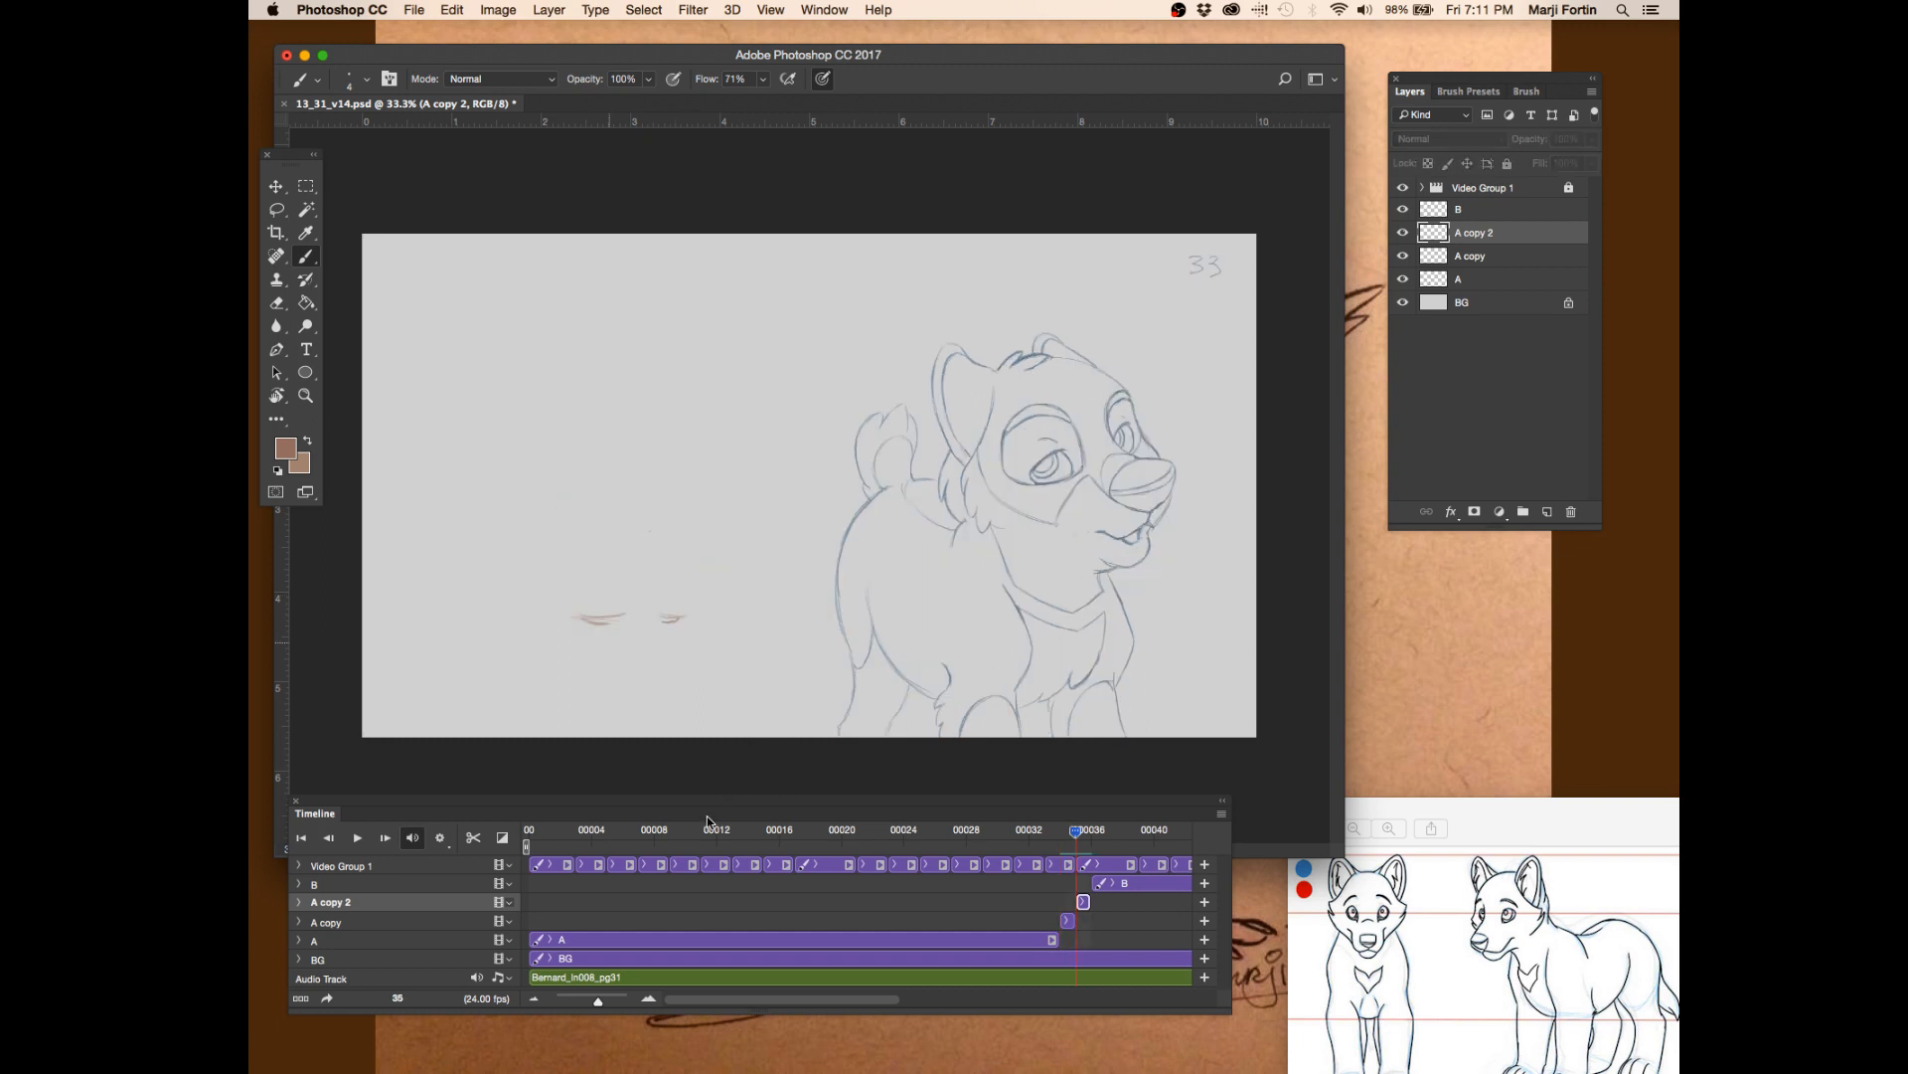
pyautogui.press('Left')
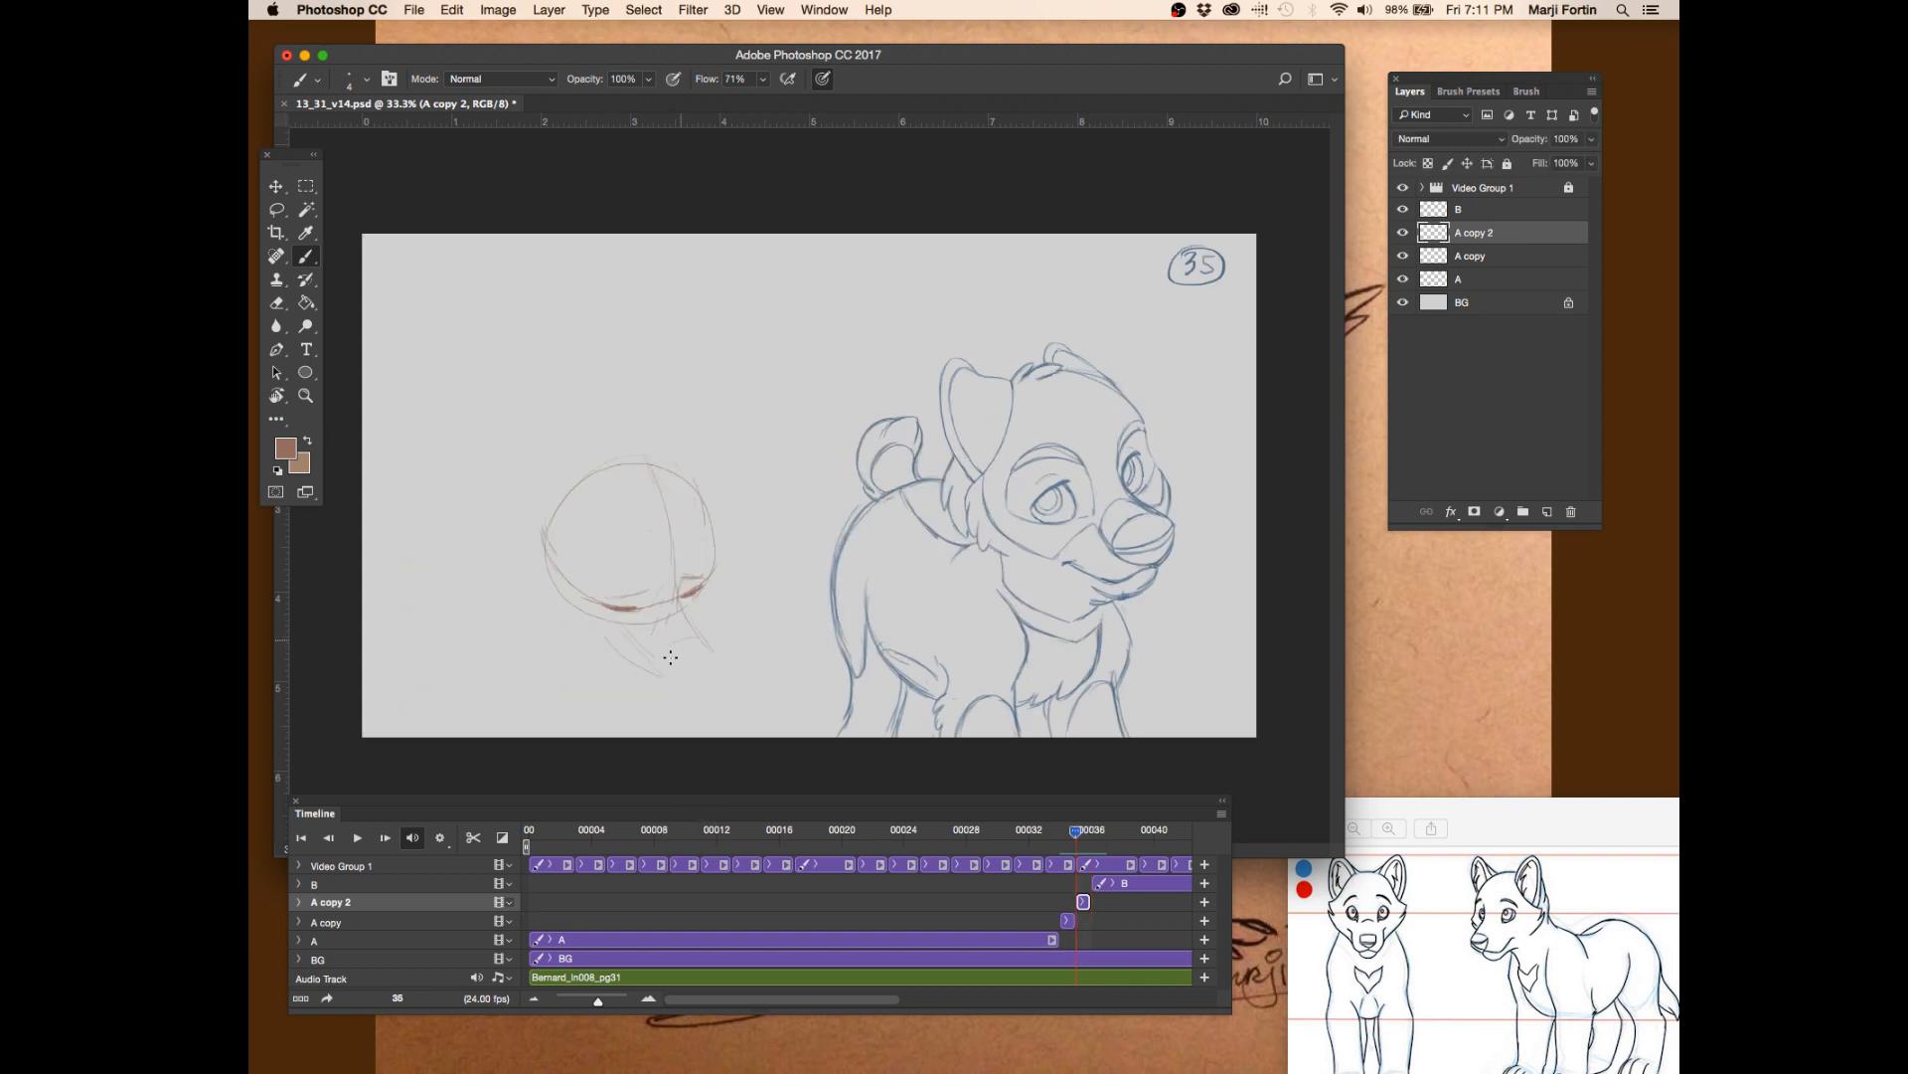
# - Sketch light nose curves at the end of the muzzle bridge on frame 35, comparing with frames 34 and 36
pyautogui.press('Left')
pyautogui.press('Right')
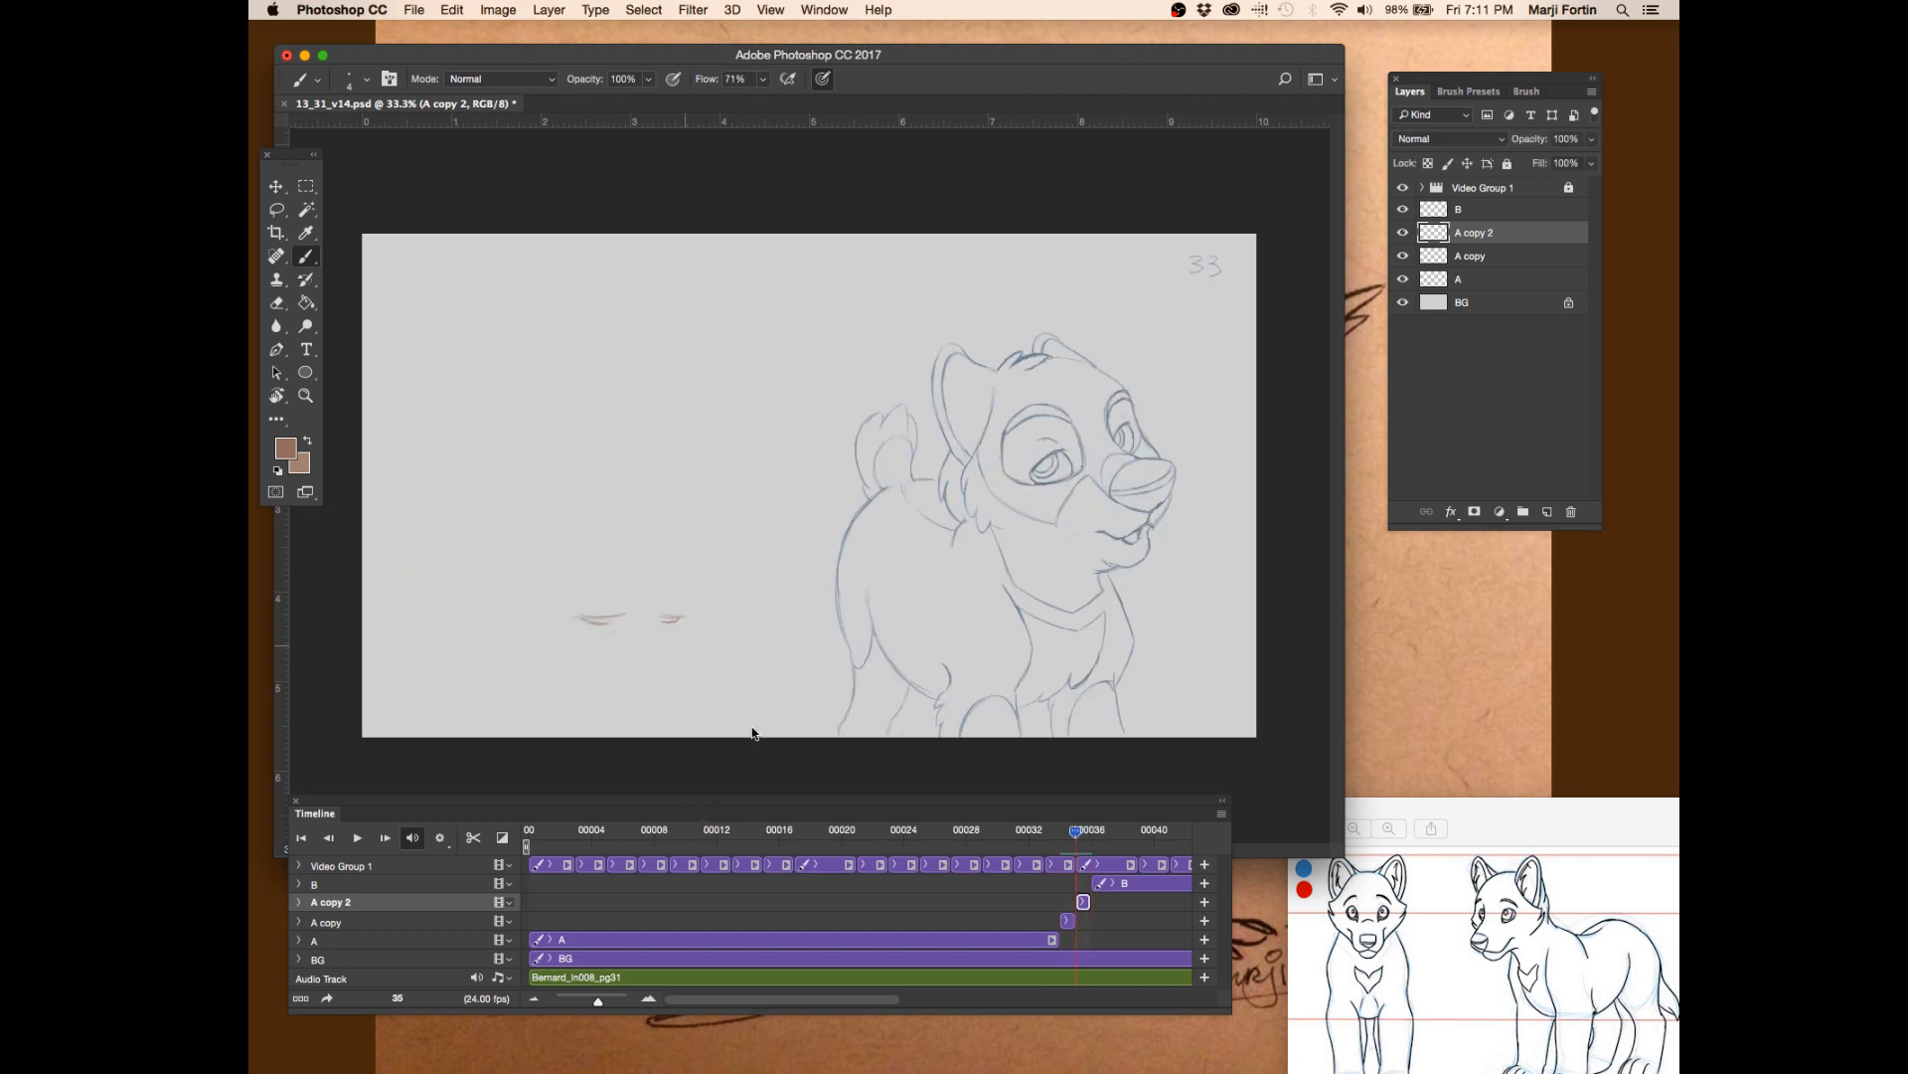
pyautogui.press('Right')
pyautogui.press('Left')
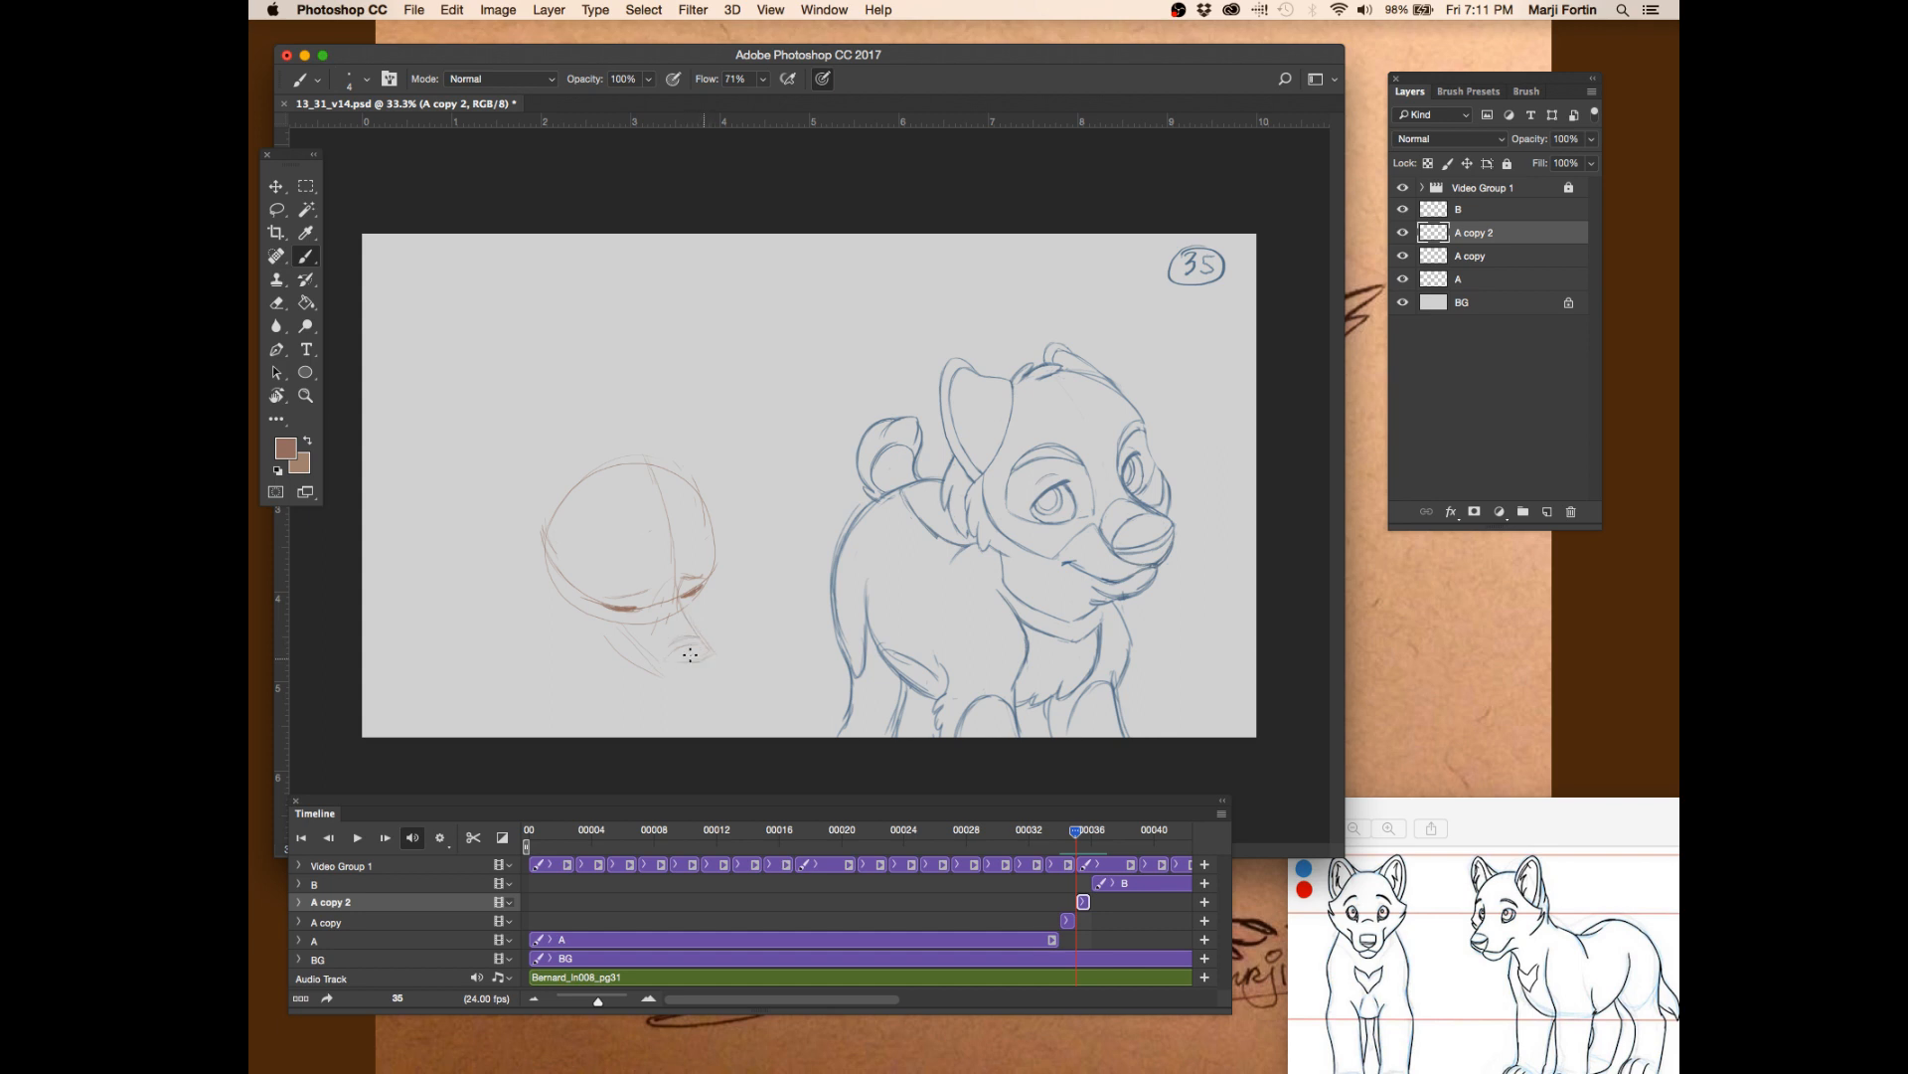
# - Erase the old muzzle guides below the wolf's head on frame 35 after comparing the adjacent frames
pyautogui.press('Left')
pyautogui.press('Right')
pyautogui.press('Right')
pyautogui.press('Left')
pyautogui.press('e')
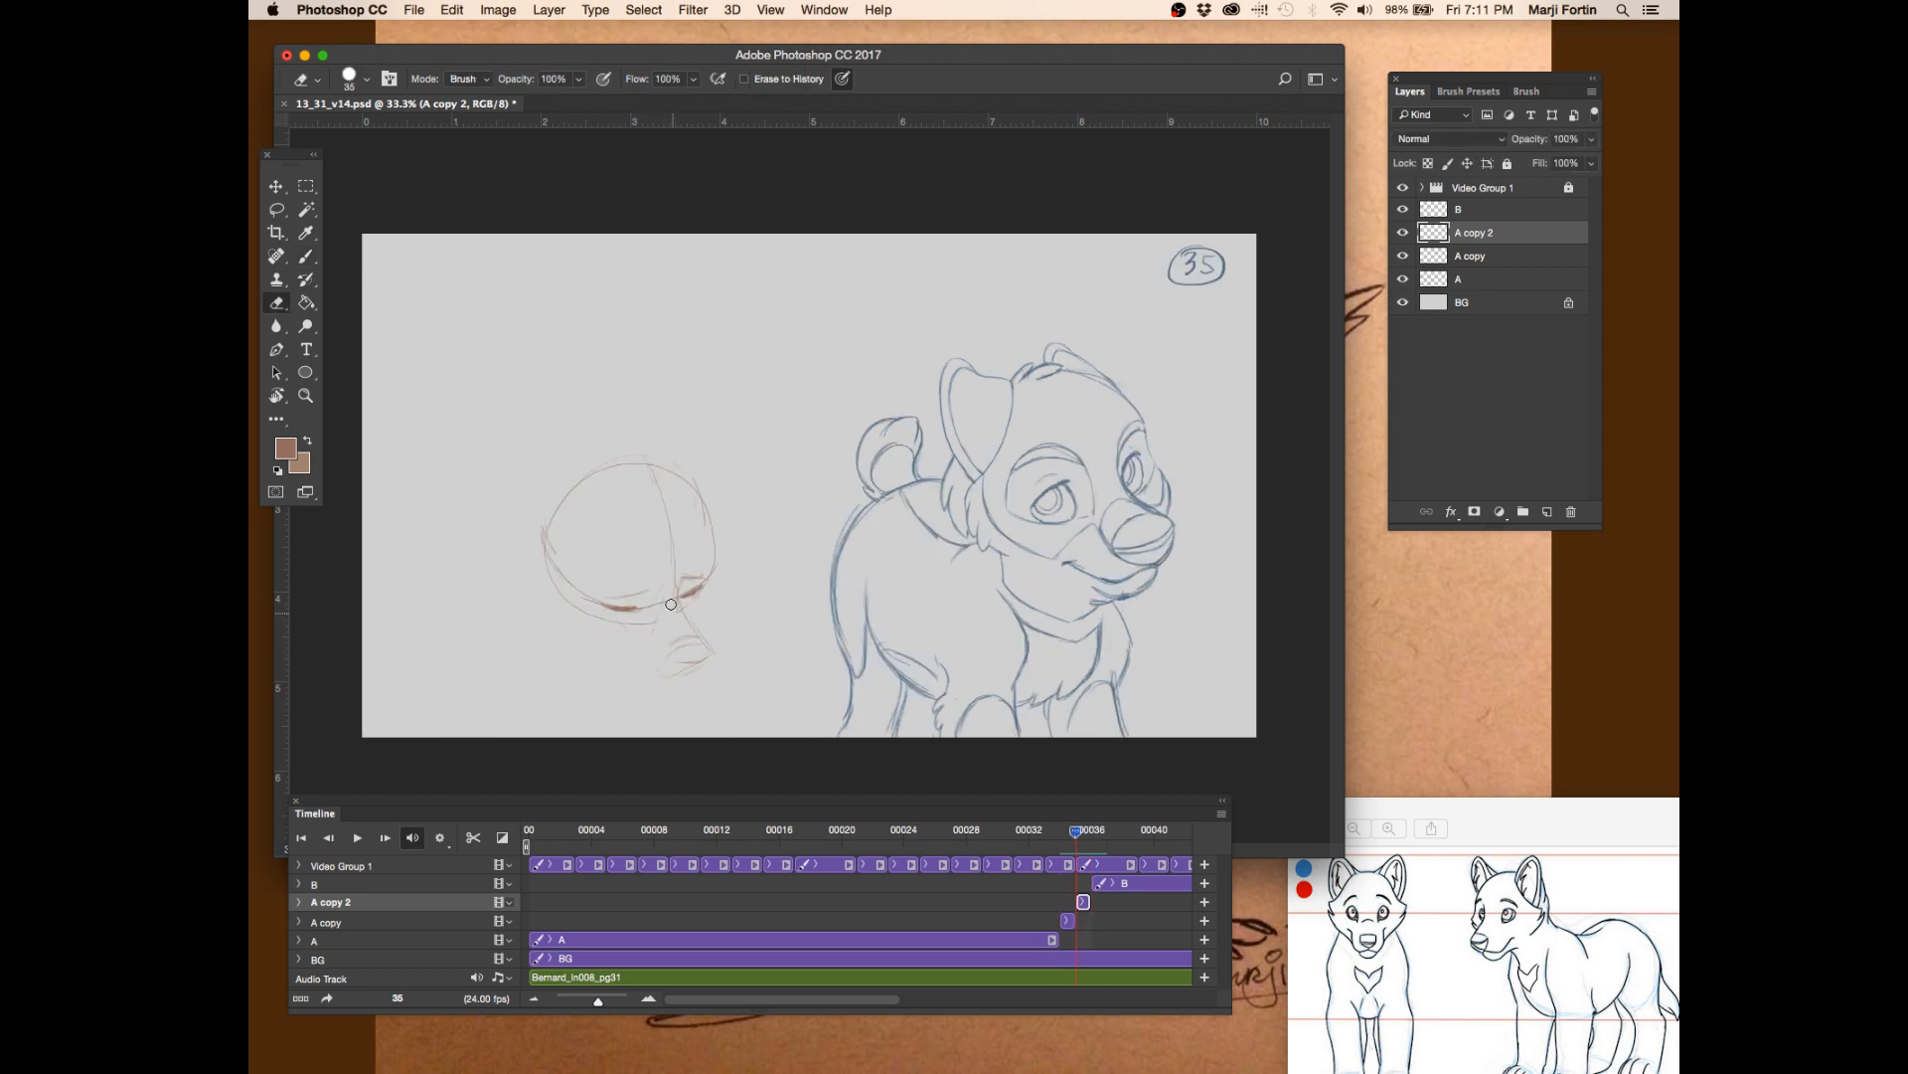
# - Save the document, outline the wolf's nose and add a light cheek guide below the near eye on frame 35
pyautogui.press('b')
pyautogui.press('super+s')
pyautogui.press('Left')
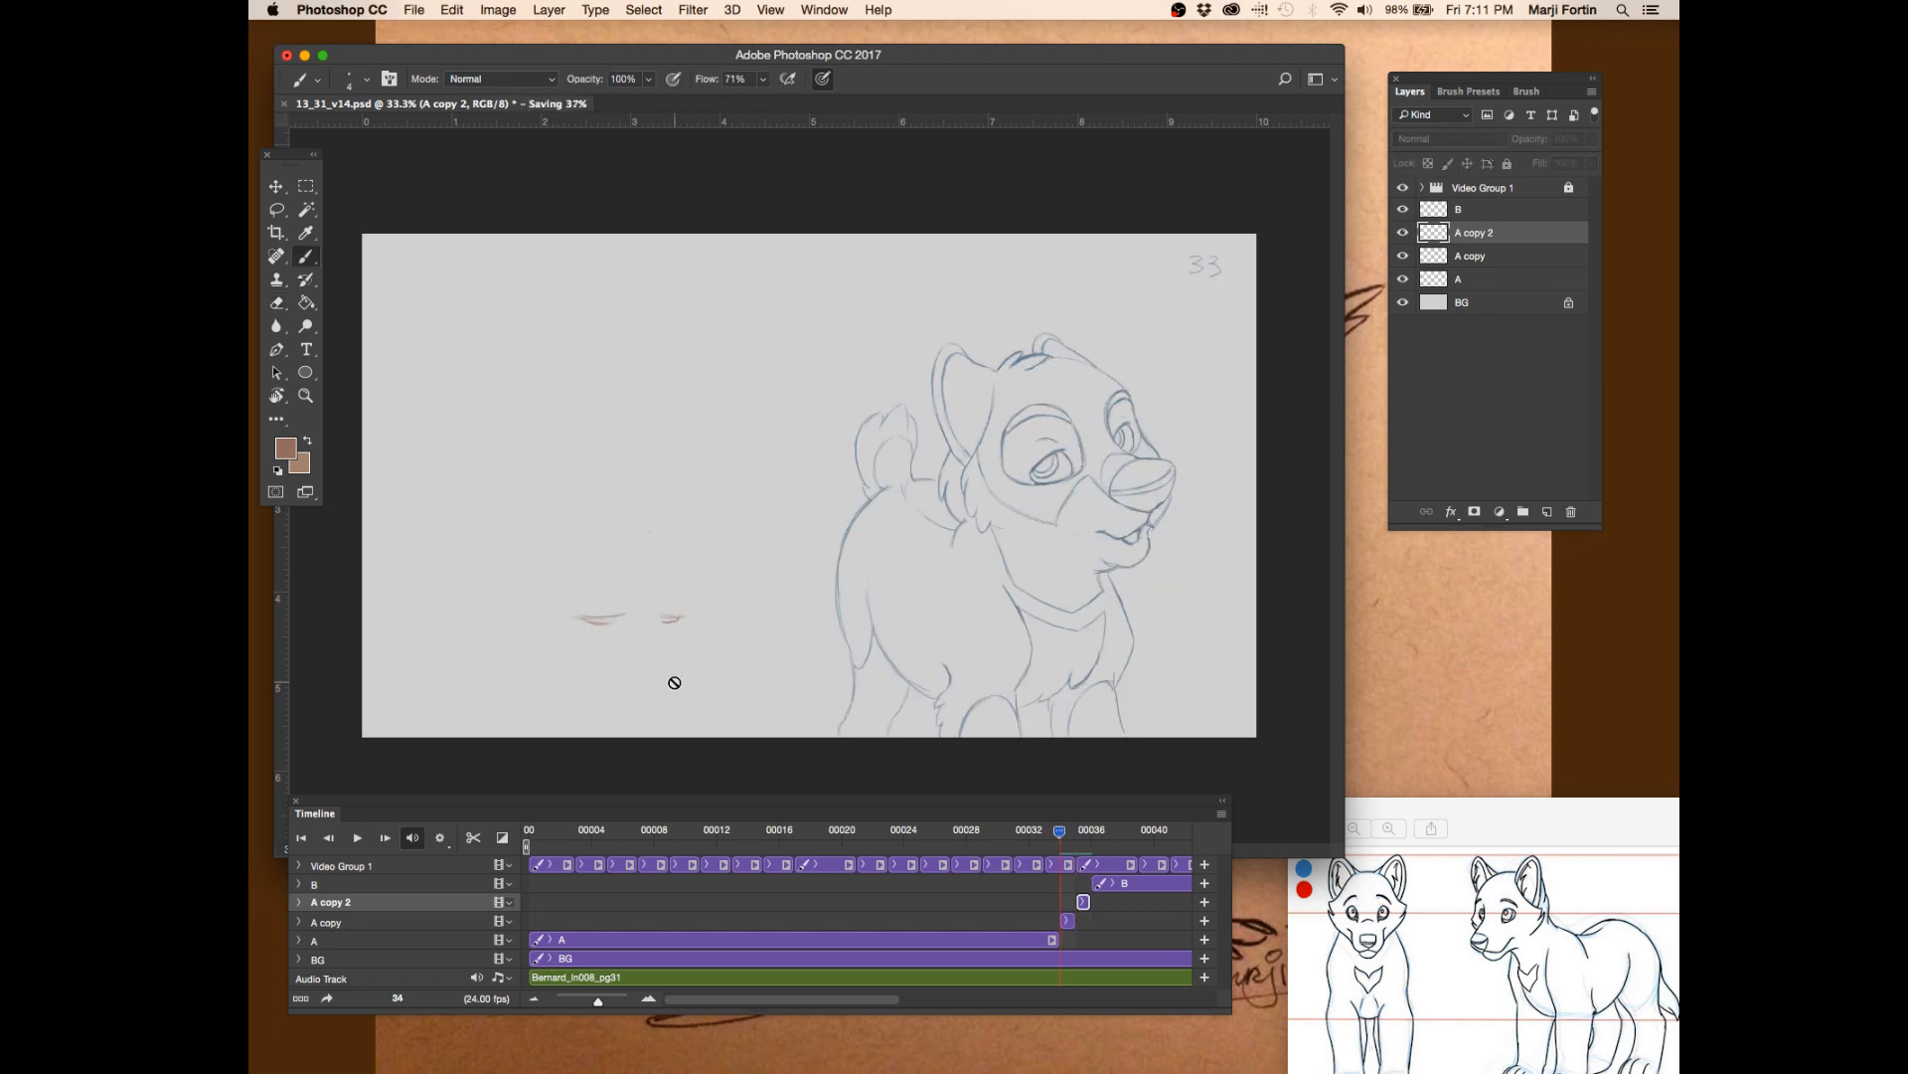
pyautogui.press('Right')
pyautogui.press('Left')
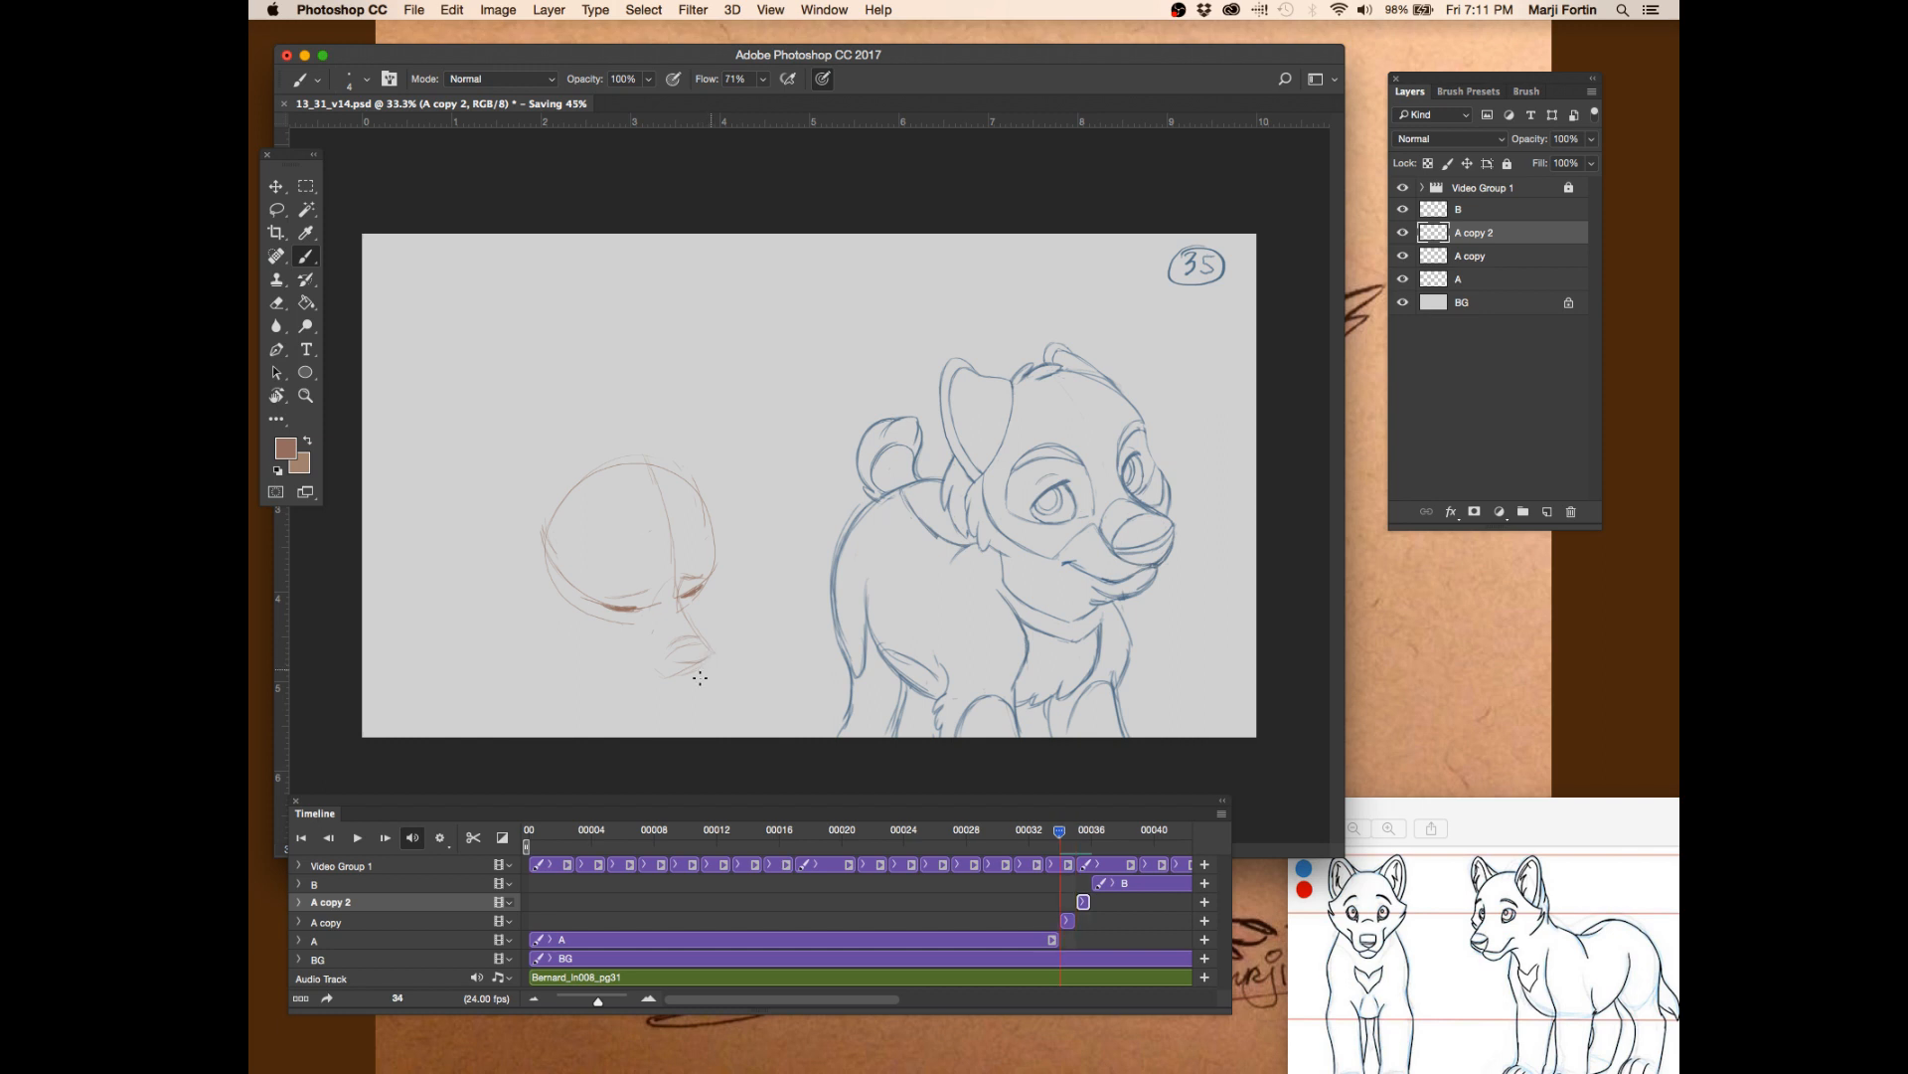
pyautogui.press('Right')
pyautogui.press('Left')
pyautogui.press('Right')
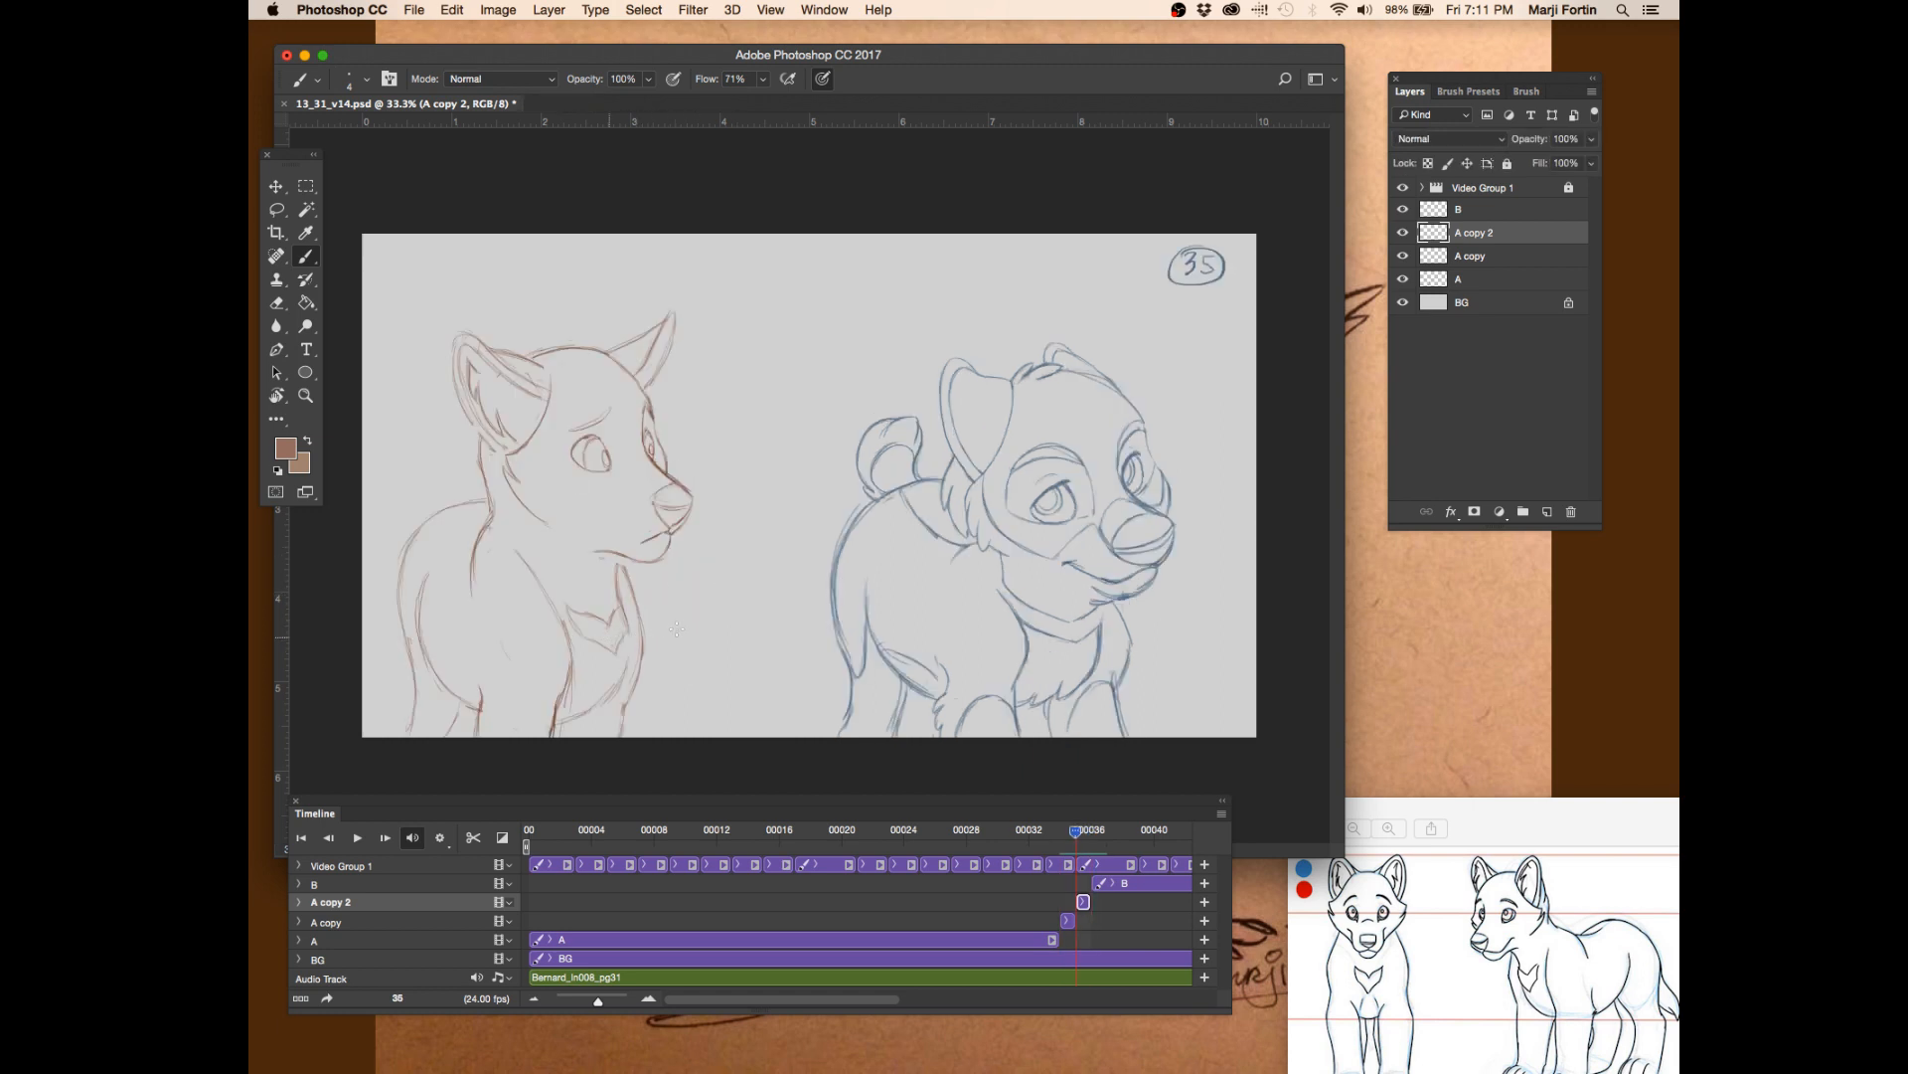
pyautogui.press('Left')
pyautogui.press('Right')
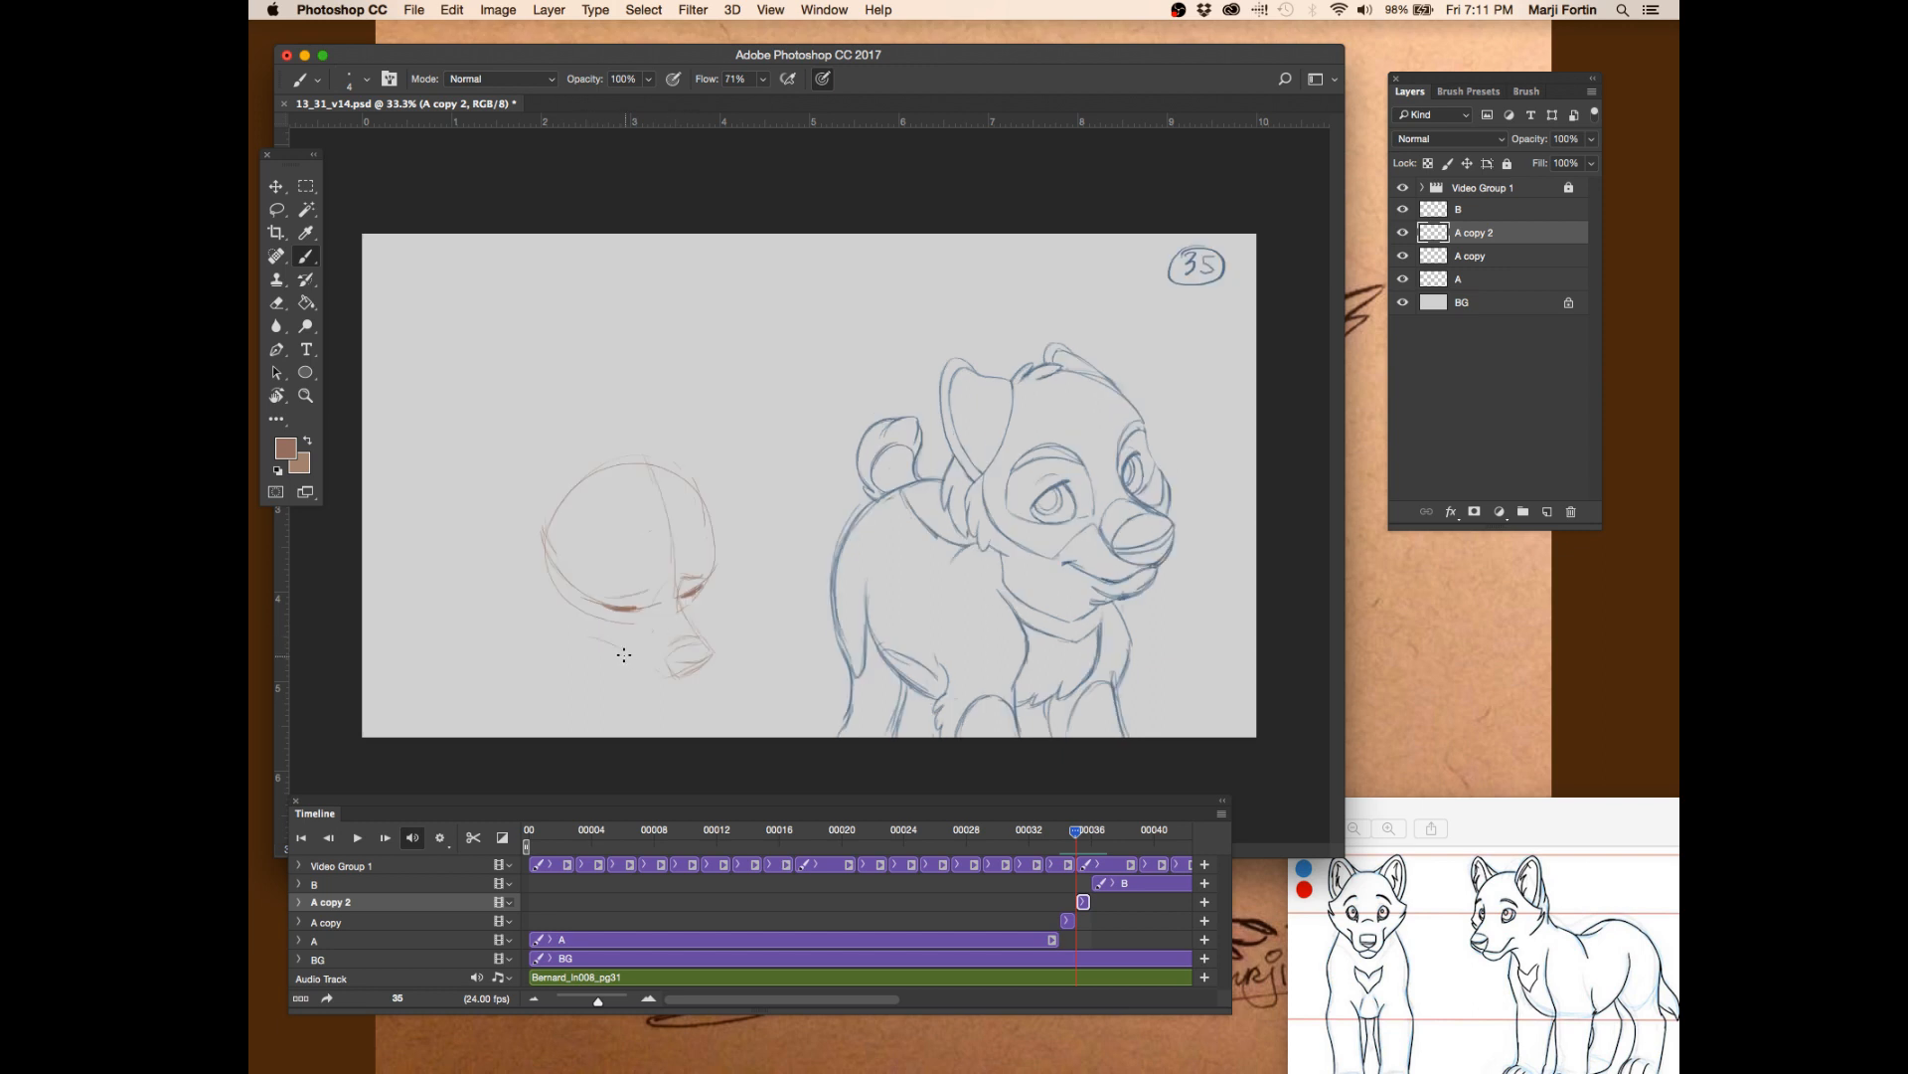
# - Flip between frames 34, 35 and 36 to examine how the wolf's nose and cheek travel
pyautogui.press('Left')
pyautogui.press('Right')
pyautogui.press('Left')
pyautogui.press('Right')
pyautogui.press('Left')
pyautogui.press('Right')
pyautogui.press('Right')
pyautogui.press('Left')
pyautogui.press('Left')
pyautogui.press('Right')
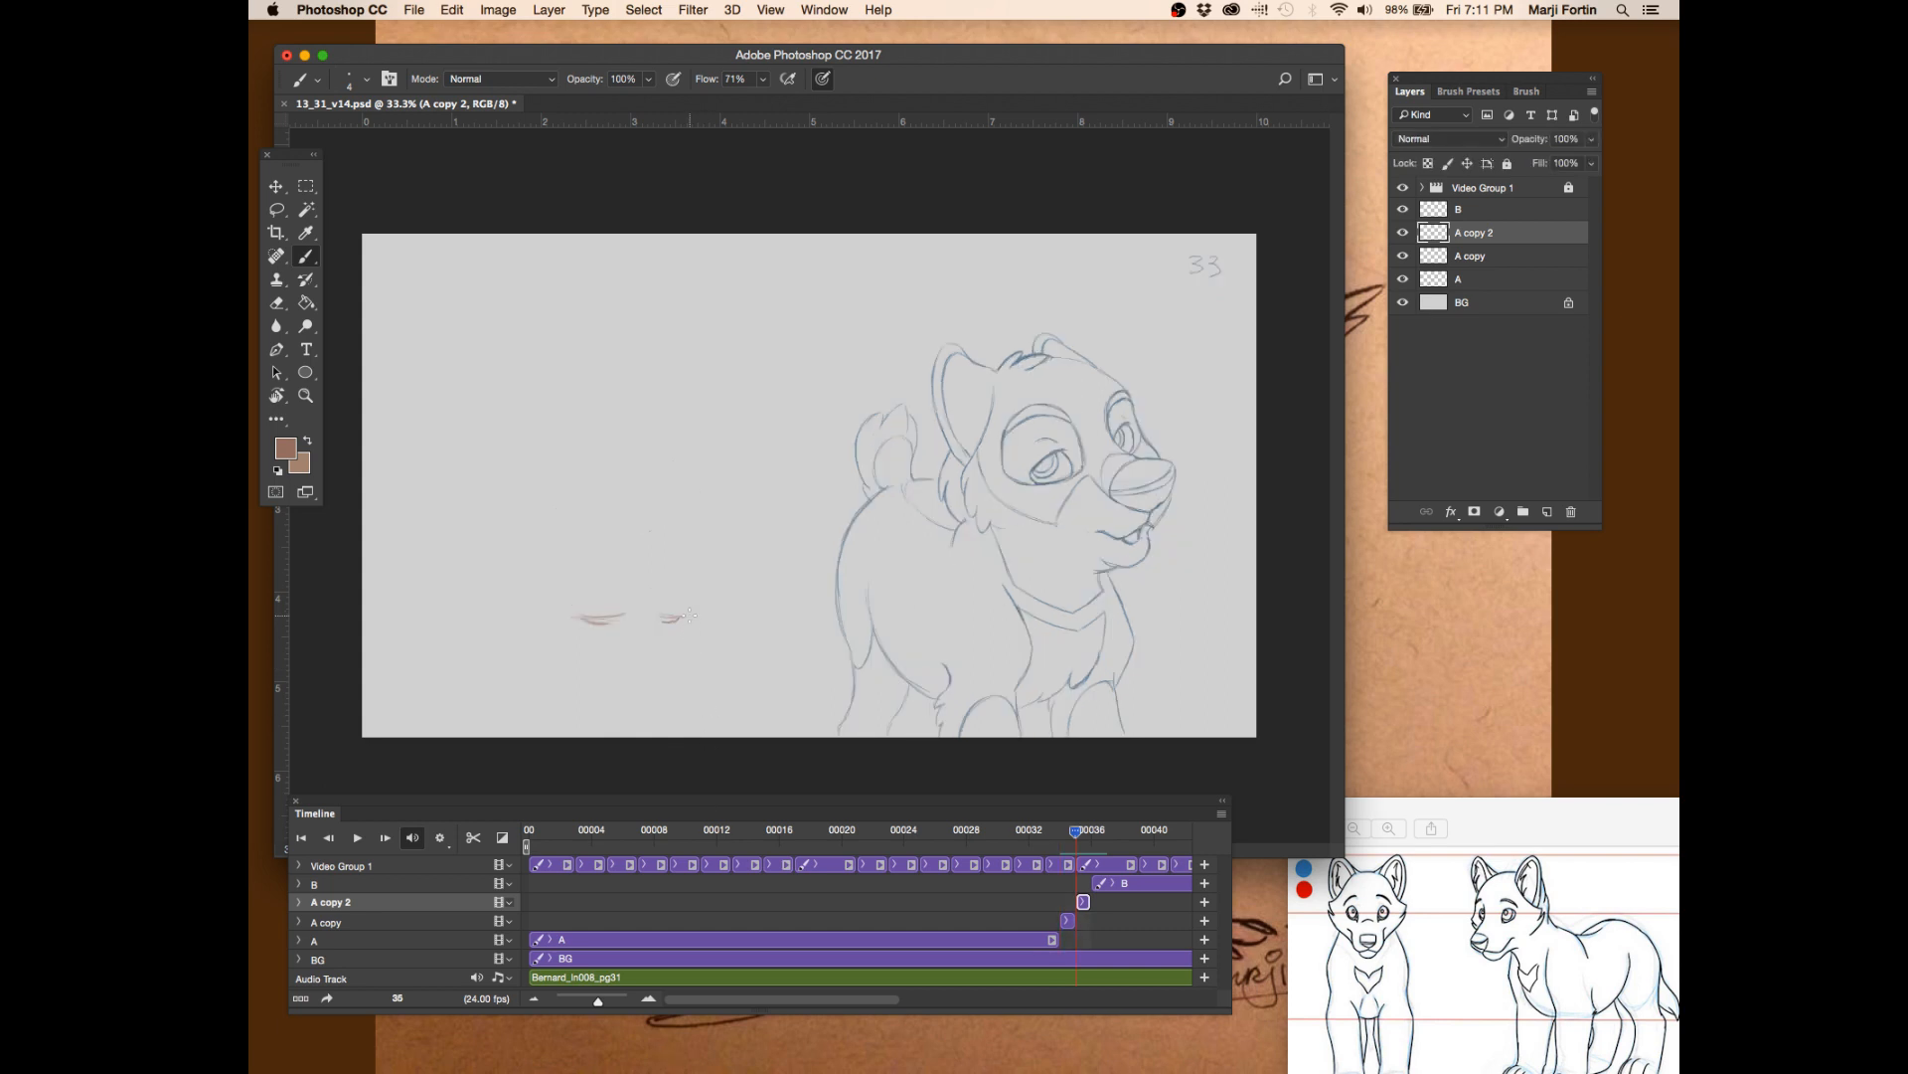
# - Clean up the muzzle sketch and draw the cheek line with the mouth line under the nose on frame 35
pyautogui.press('e')
pyautogui.press('b')
pyautogui.press('Left')
pyautogui.press('Right')
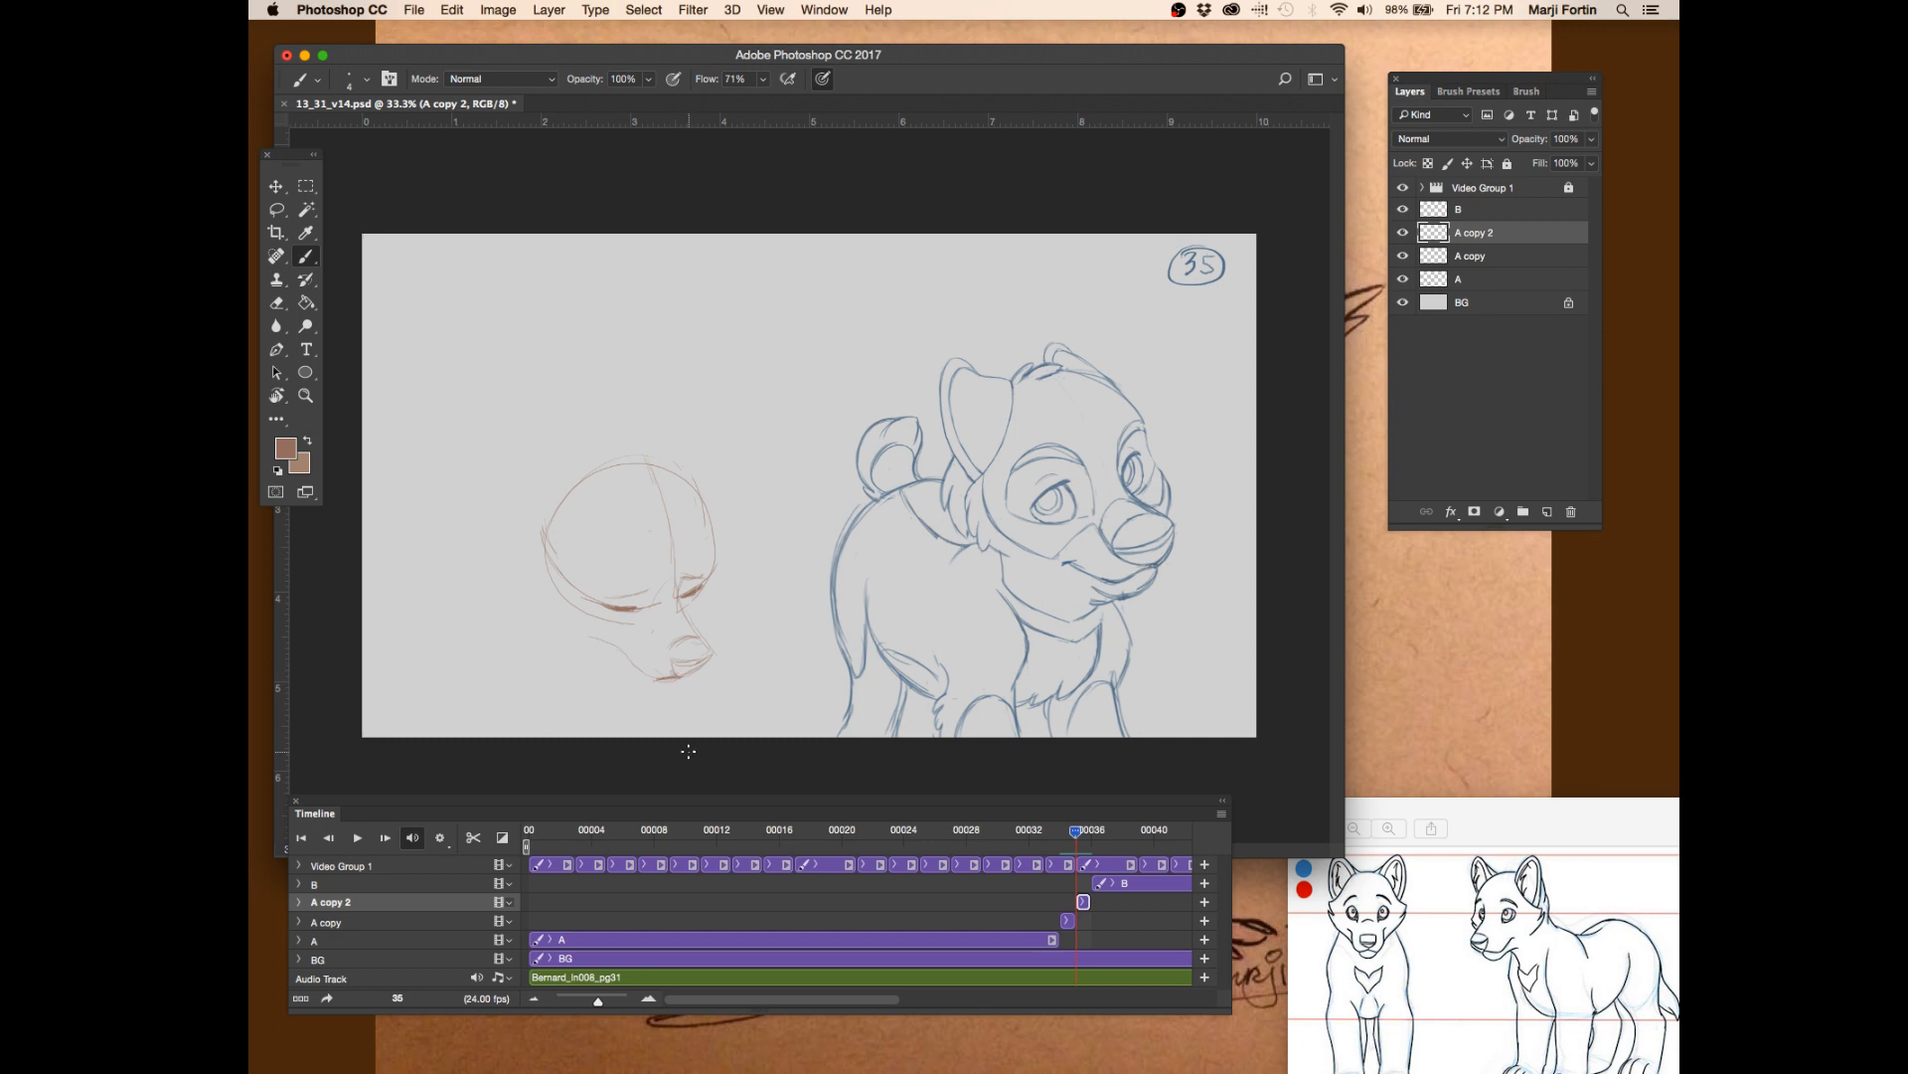
# - Save the document and check the new mouth and cheek lines against the frames on either side
pyautogui.press('super+s')
pyautogui.press('Left')
pyautogui.press('Right')
pyautogui.press('Right')
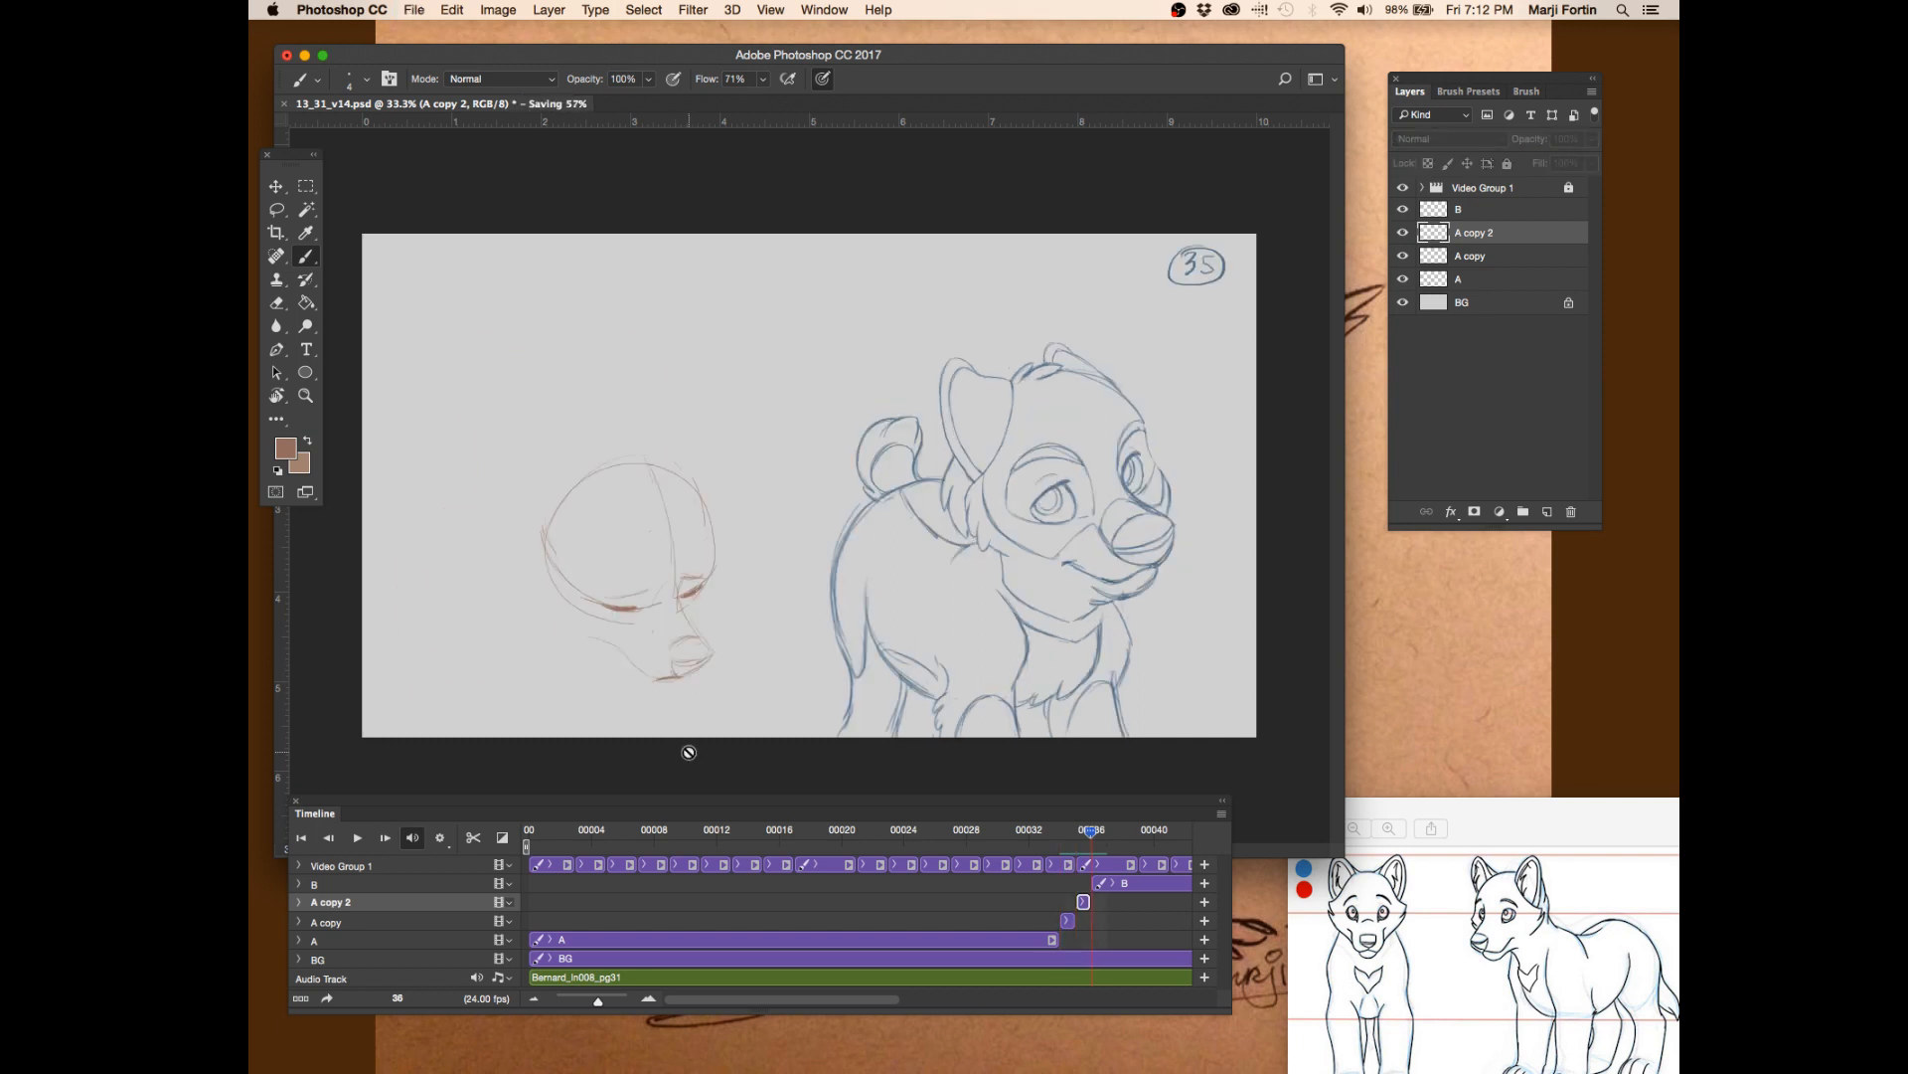
pyautogui.press('Left')
# - Erase the muzzle bridge line on frame 35 and redraw it more firmly from the far eye to the nose tip
pyautogui.press('e')
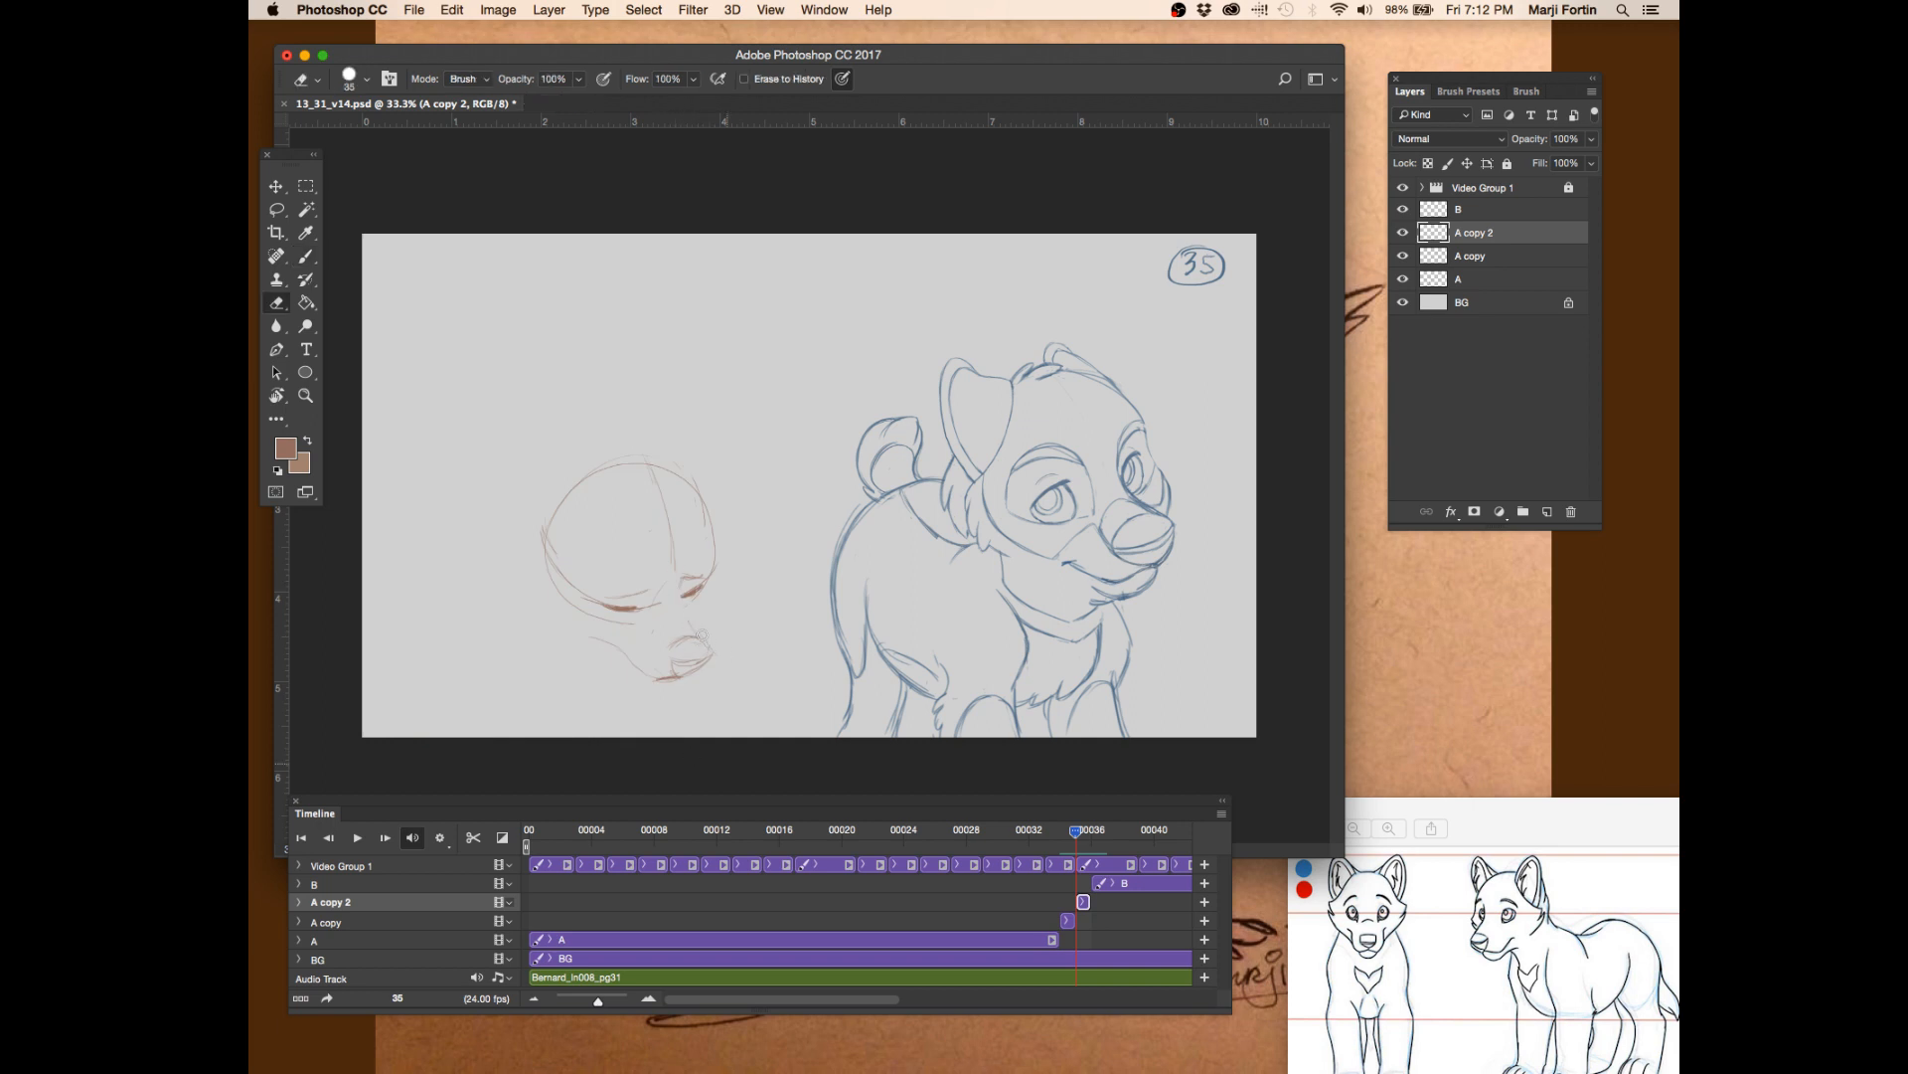
pyautogui.press('b')
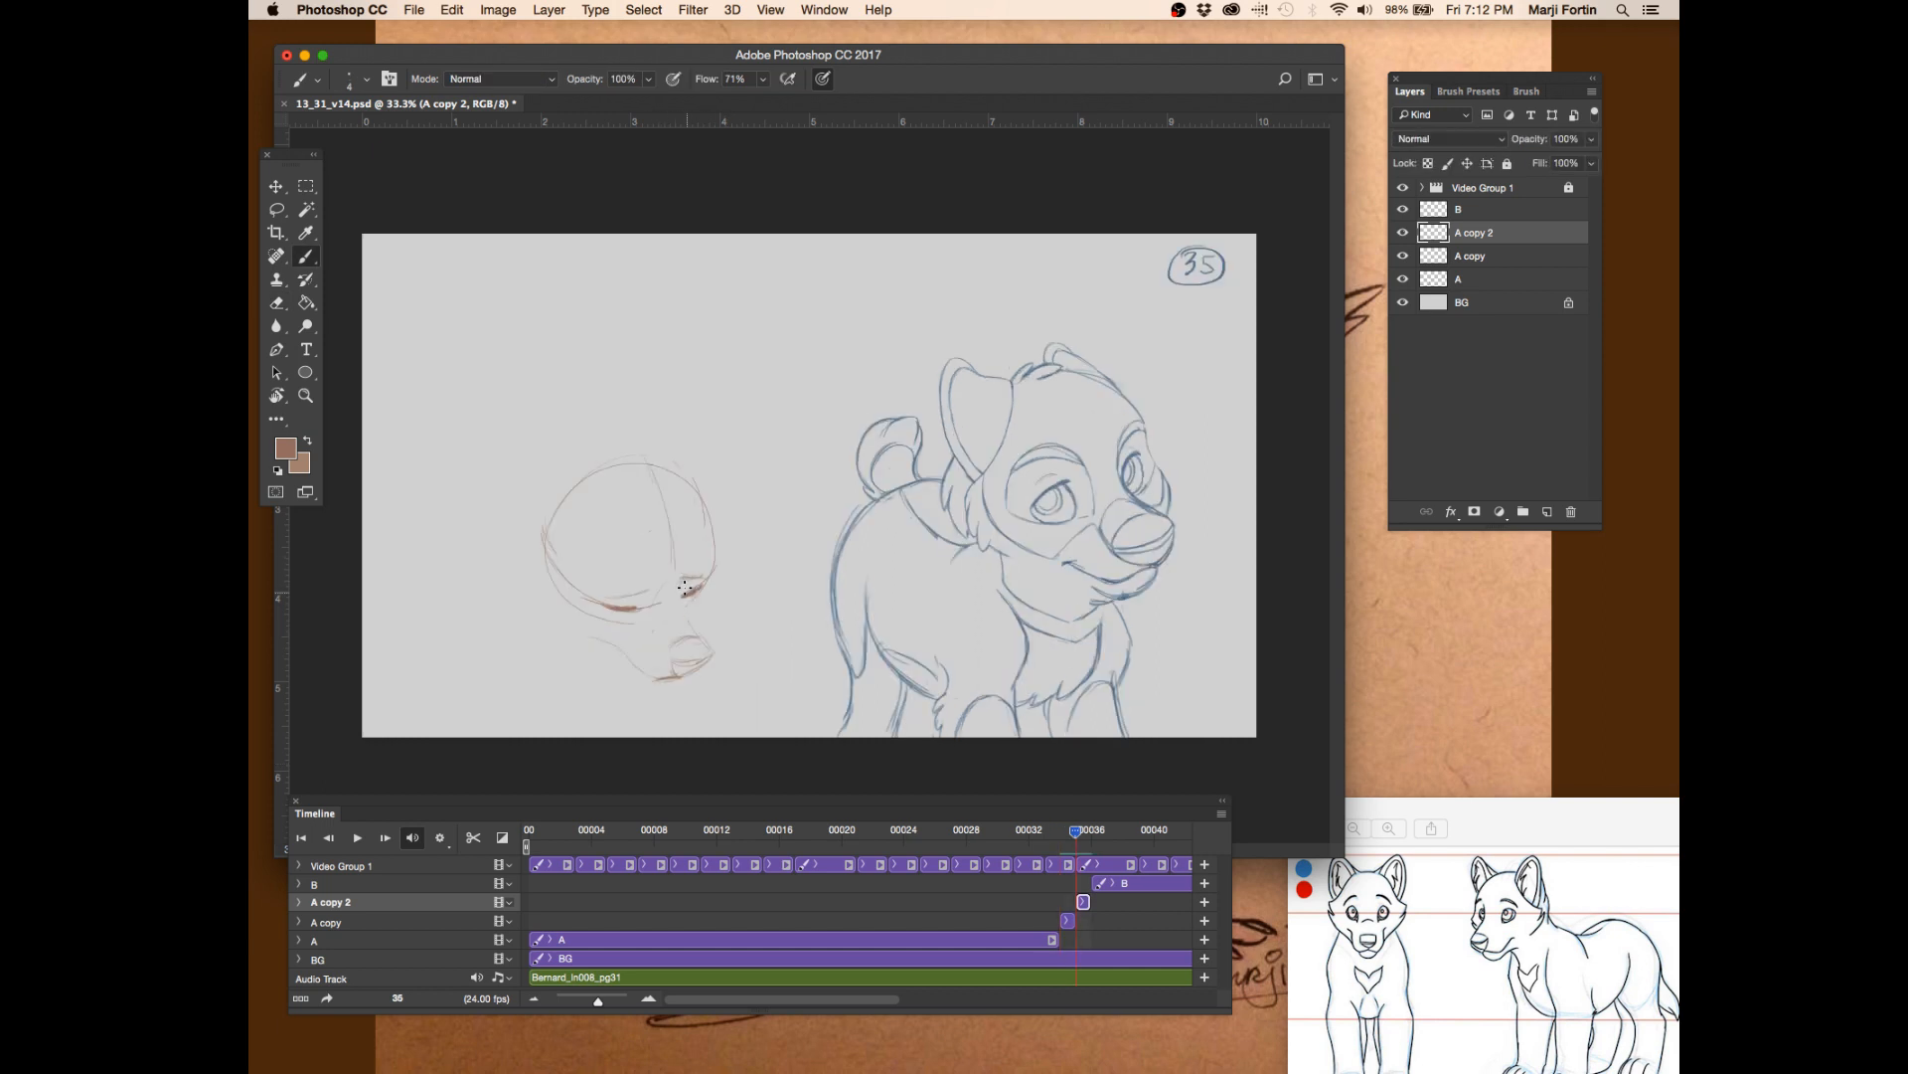
pyautogui.press('Left')
pyautogui.press('Right')
pyautogui.press('Left')
pyautogui.press('Right')
pyautogui.moveTo(699, 635); pyautogui.dragTo(712, 653)
# - Scrub the timeline through the animation up to frame 43 and back to frame 35 to examine the wolf's head motion
pyautogui.moveTo(893, 831); pyautogui.dragTo(933, 831)
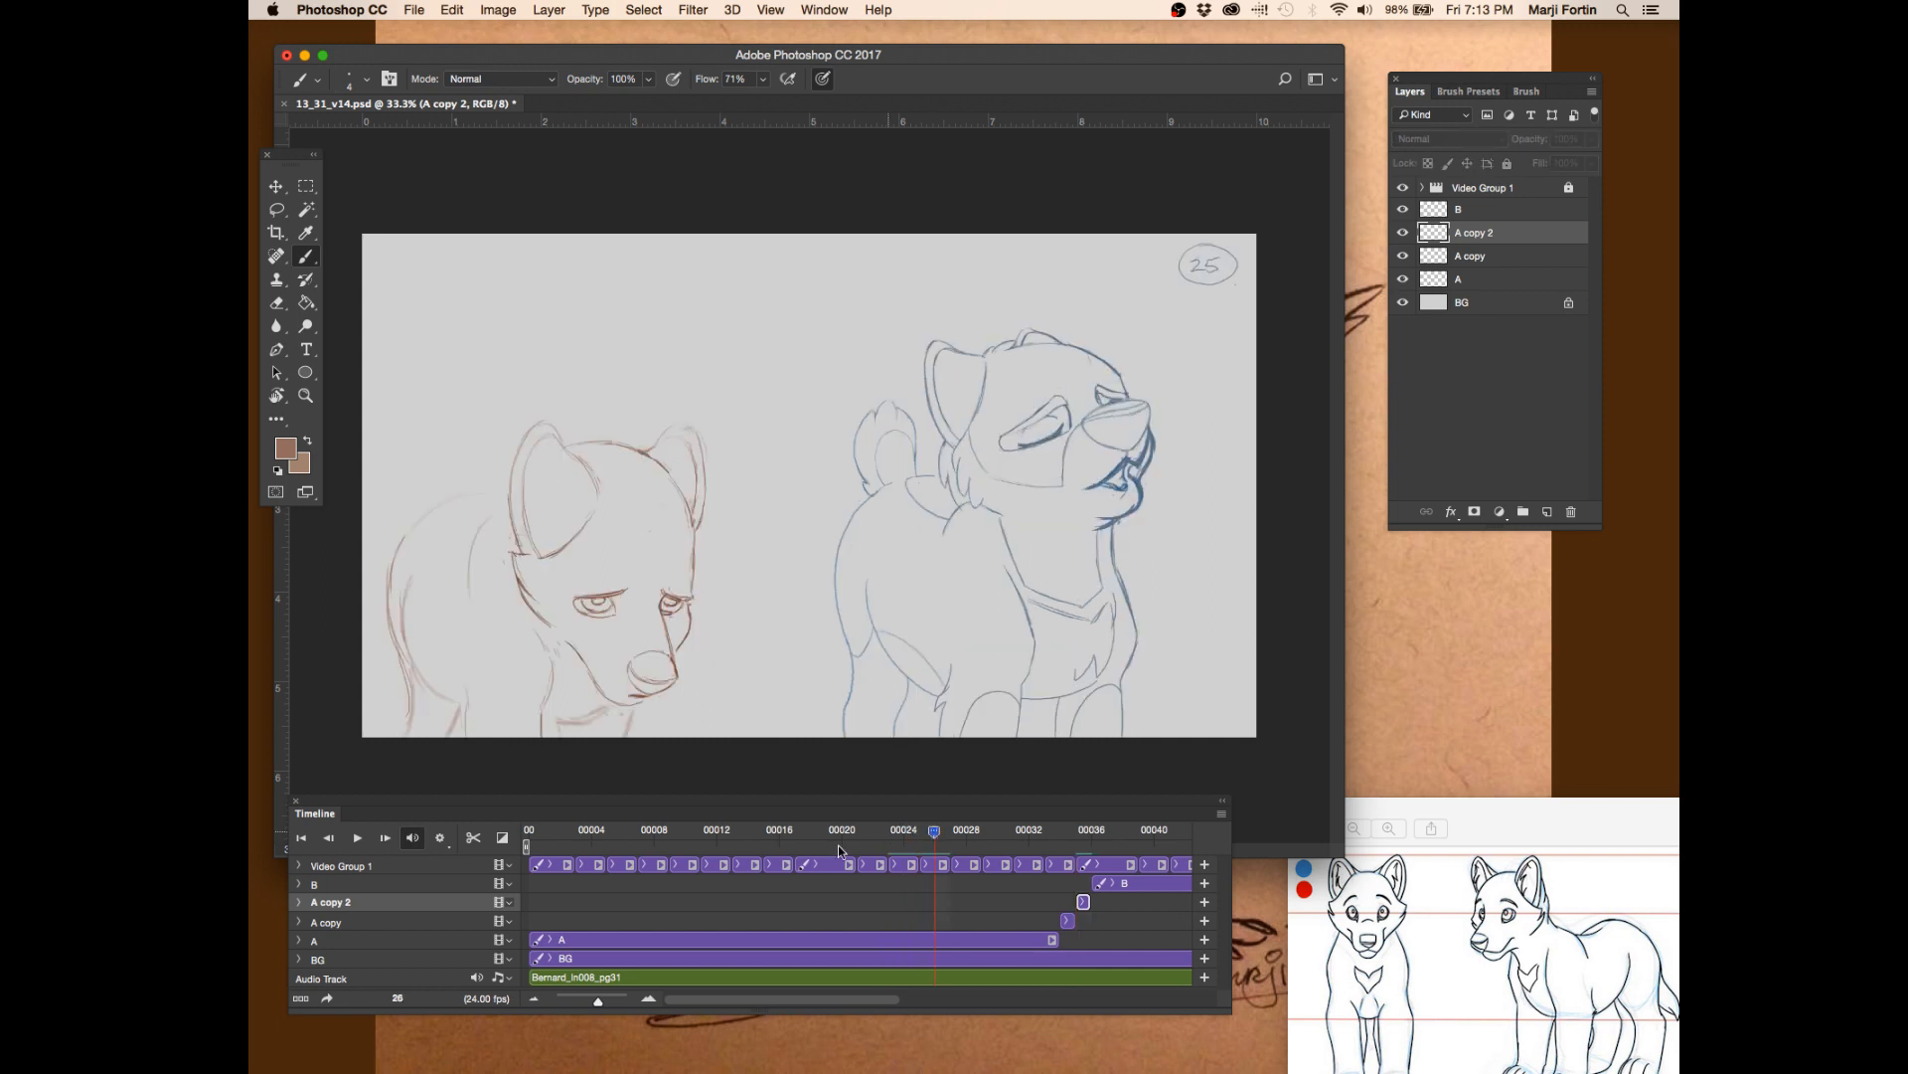
pyautogui.moveTo(618, 831)
pyautogui.mouseDown()
pyautogui.moveTo(682, 837)
pyautogui.moveTo(598, 837)
pyautogui.moveTo(1109, 851)
pyautogui.moveTo(1189, 835)
pyautogui.mouseUp()
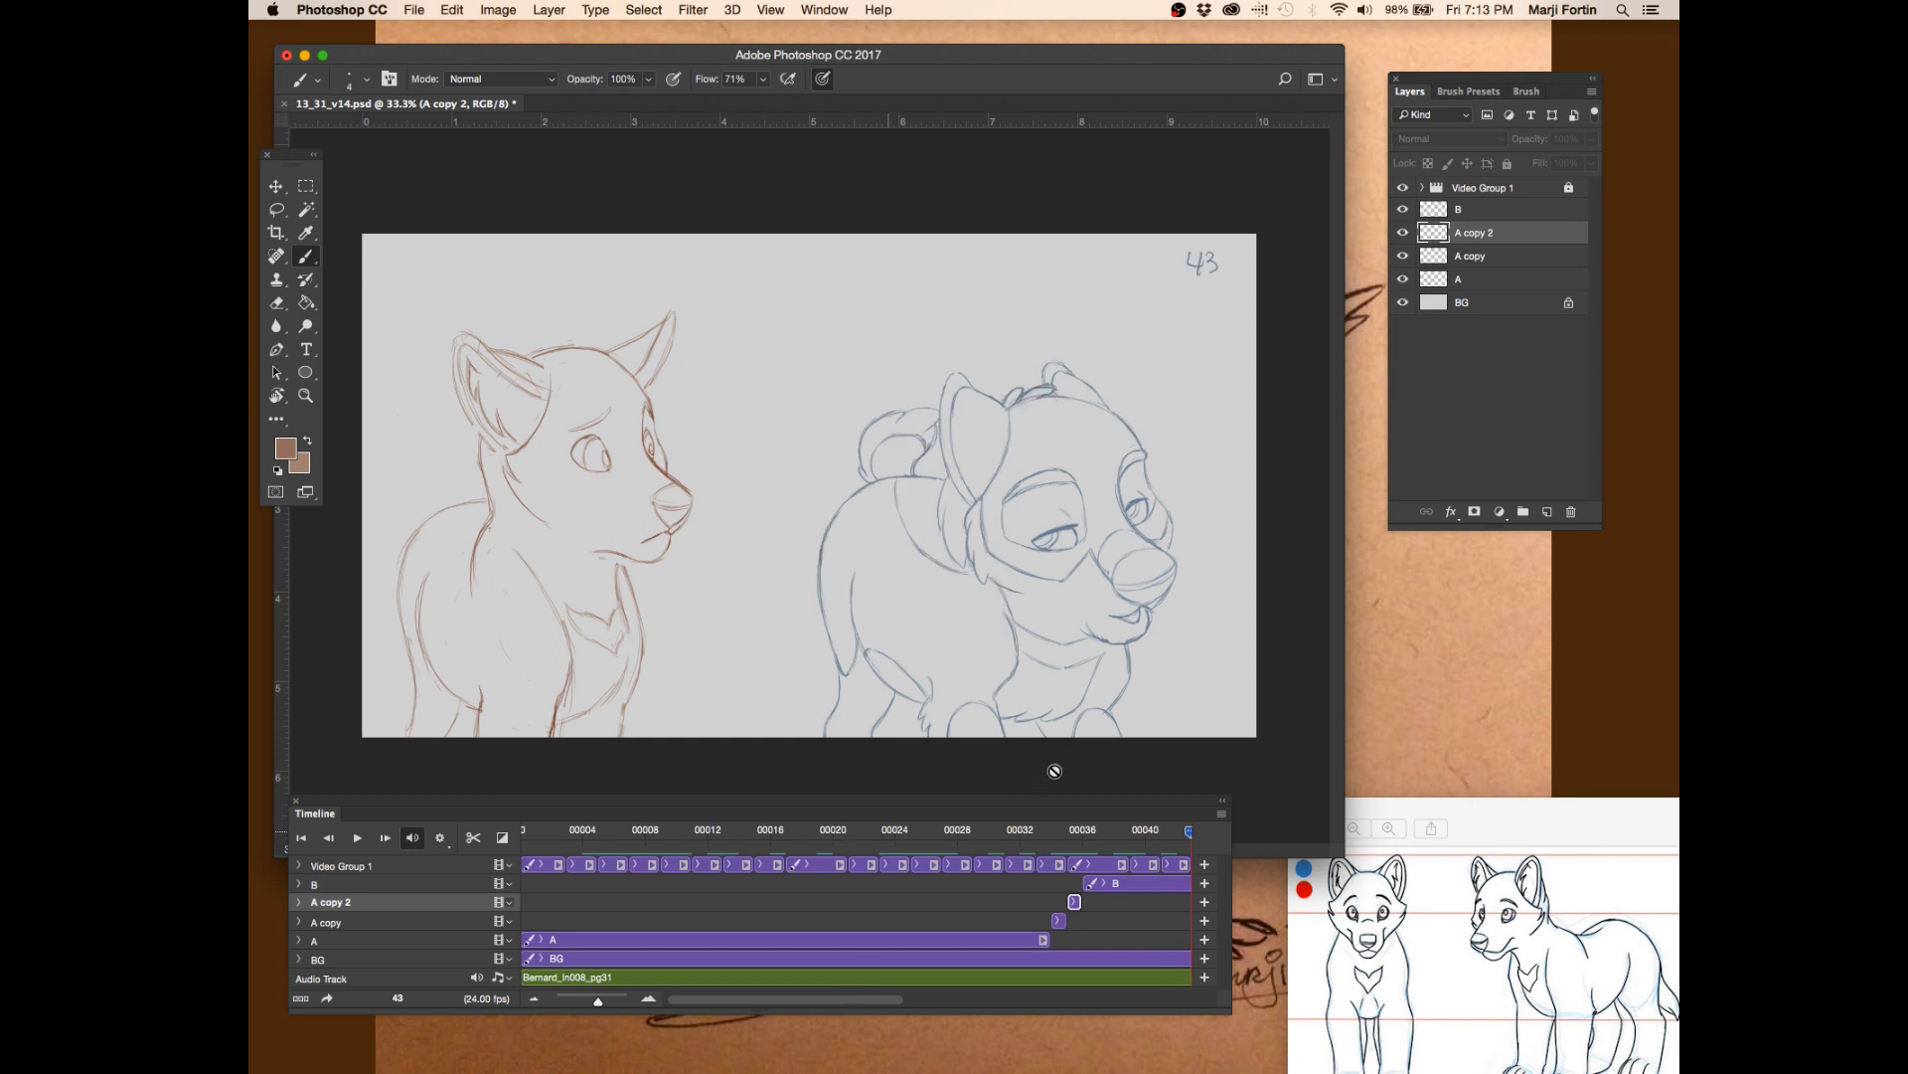
pyautogui.click(1067, 832)
pyautogui.moveTo(1070, 835); pyautogui.dragTo(1097, 827)
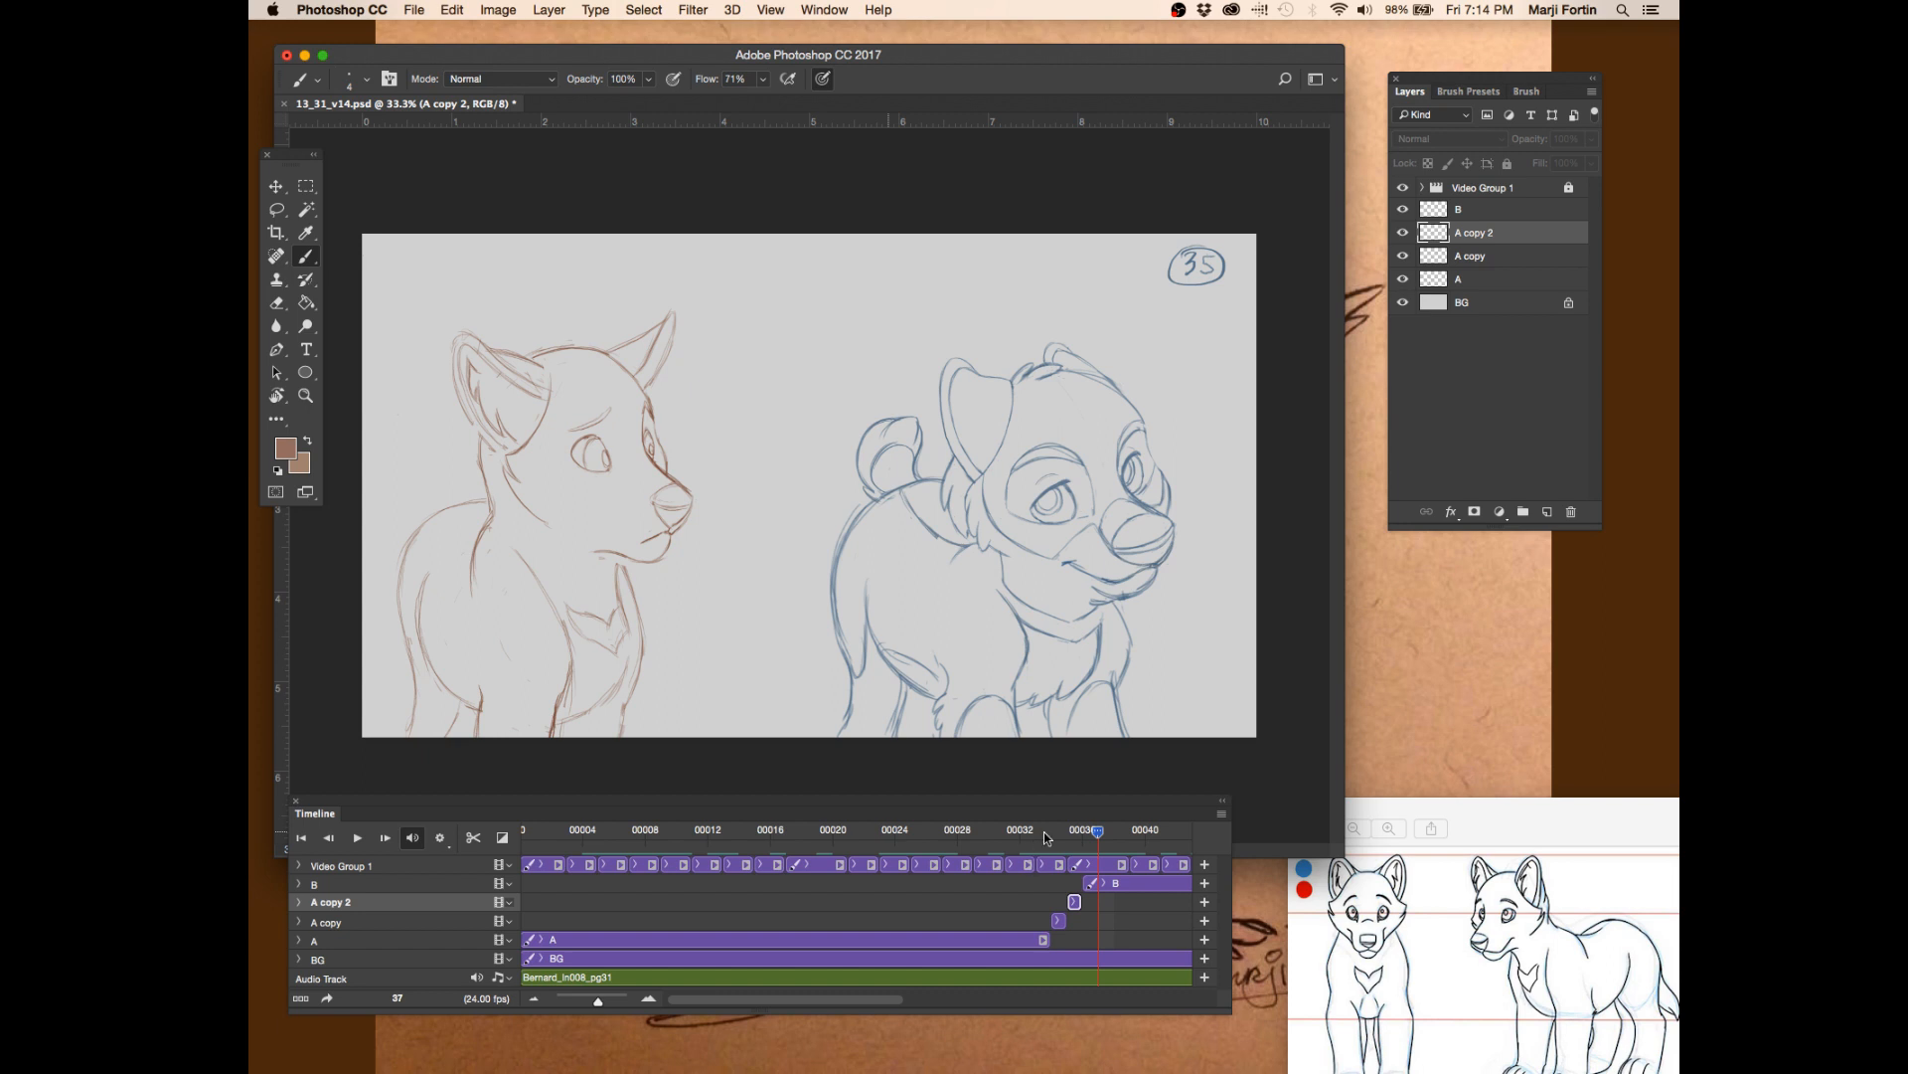
pyautogui.moveTo(1041, 835)
pyautogui.mouseDown()
pyautogui.moveTo(1095, 840)
pyautogui.moveTo(973, 934)
pyautogui.moveTo(1038, 837)
pyautogui.moveTo(1083, 827)
pyautogui.mouseUp()
pyautogui.click(1068, 835)
# - Save the document and flip between frames 34 and 36 to compare the wolf's redrawn muzzle with pose B
pyautogui.press('super+s')
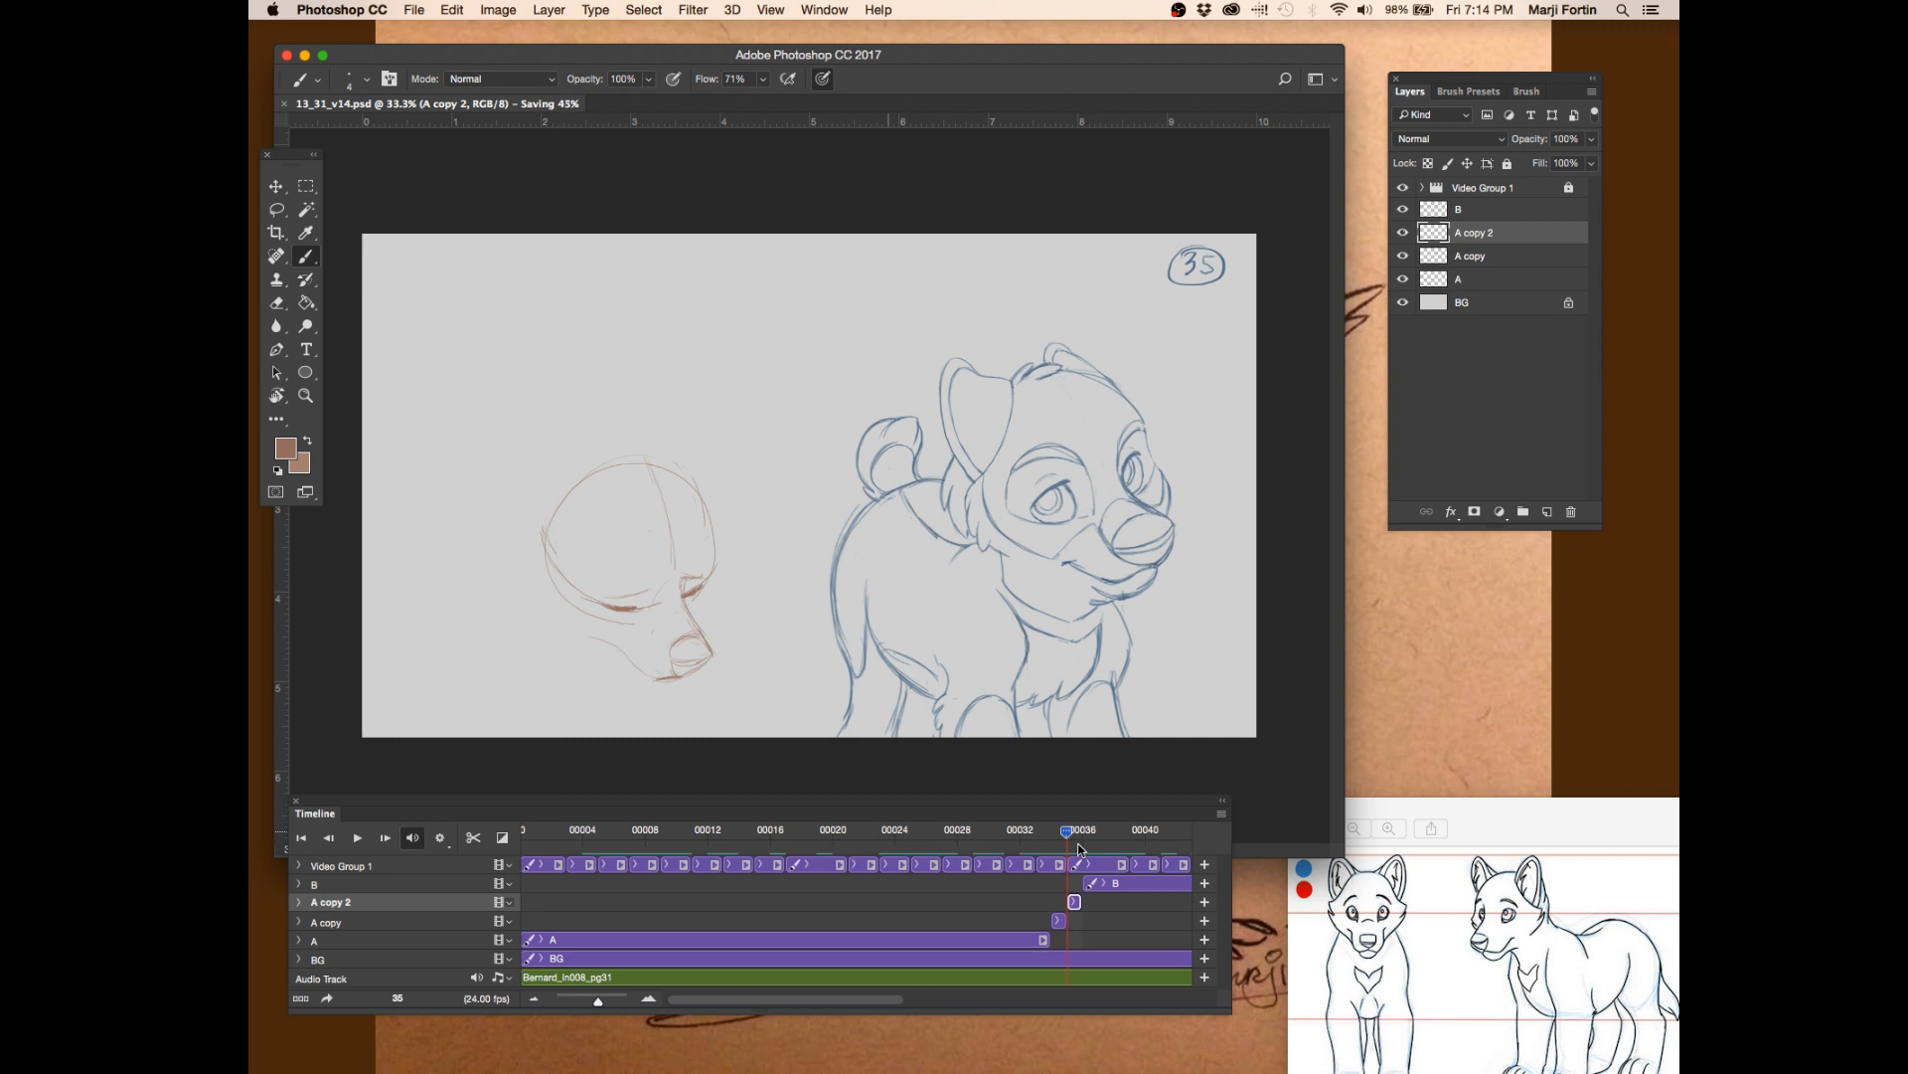
pyautogui.click(1078, 847)
pyautogui.press('Left')
pyautogui.press('Left')
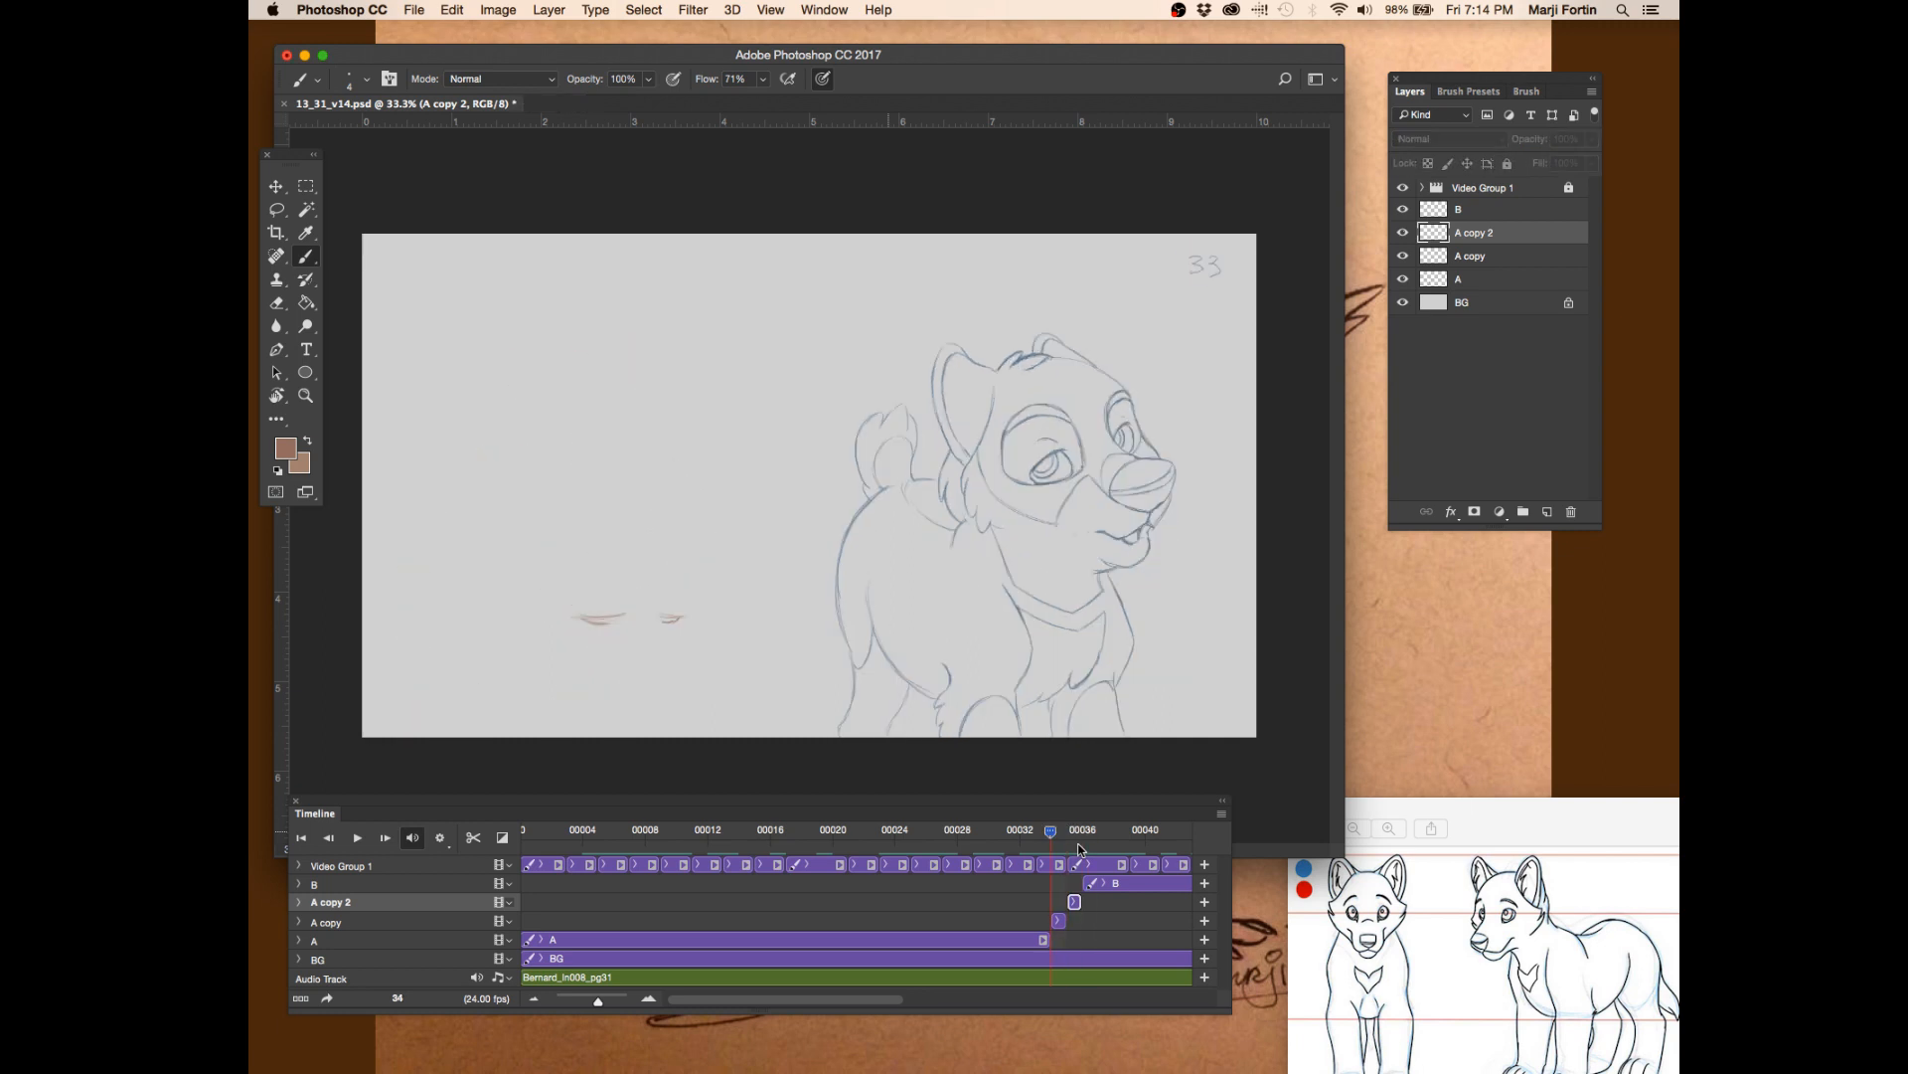
pyautogui.press('Right')
pyautogui.press('Right')
pyautogui.press('Left')
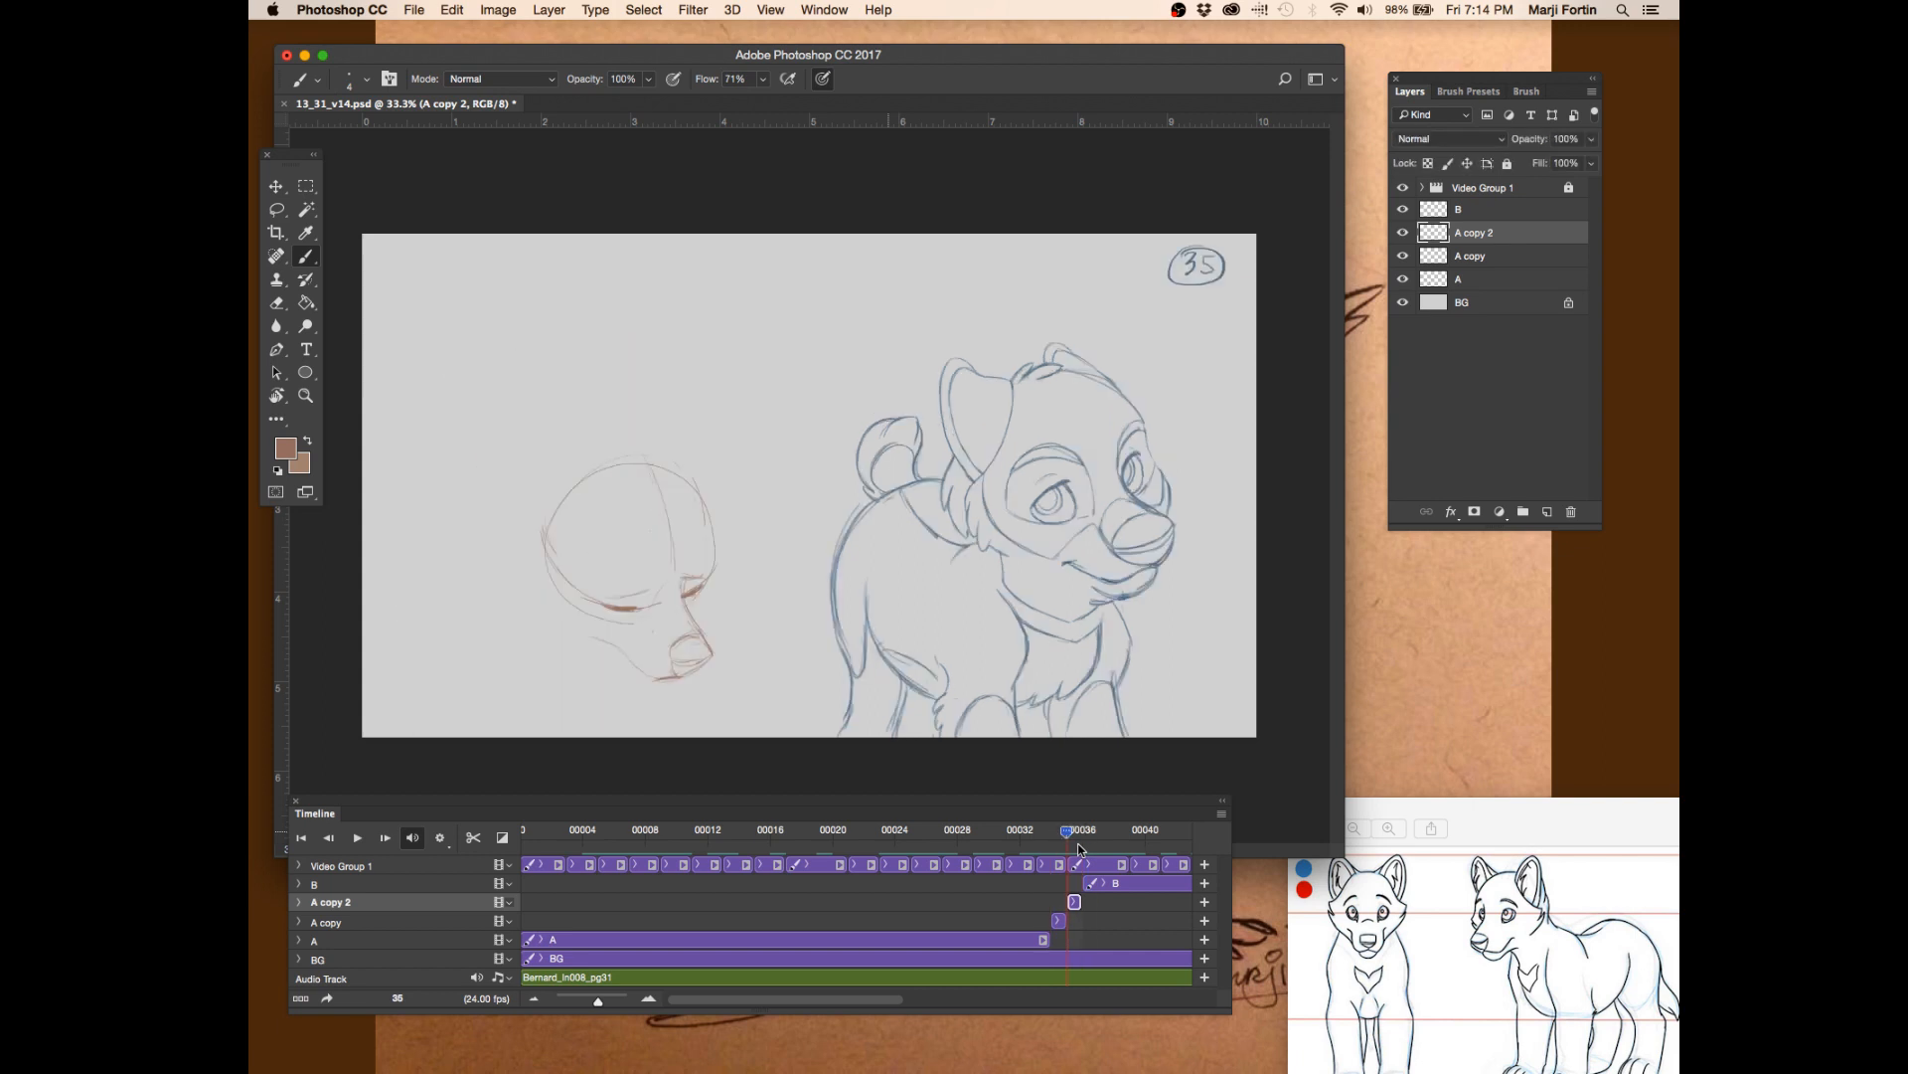
pyautogui.press('Left')
pyautogui.press('Right')
pyautogui.press('Right')
pyautogui.press('Left')
# - Erase the mouth line below the wolf's nose on frame 35, firm up the nose outline and save the document
pyautogui.press('e')
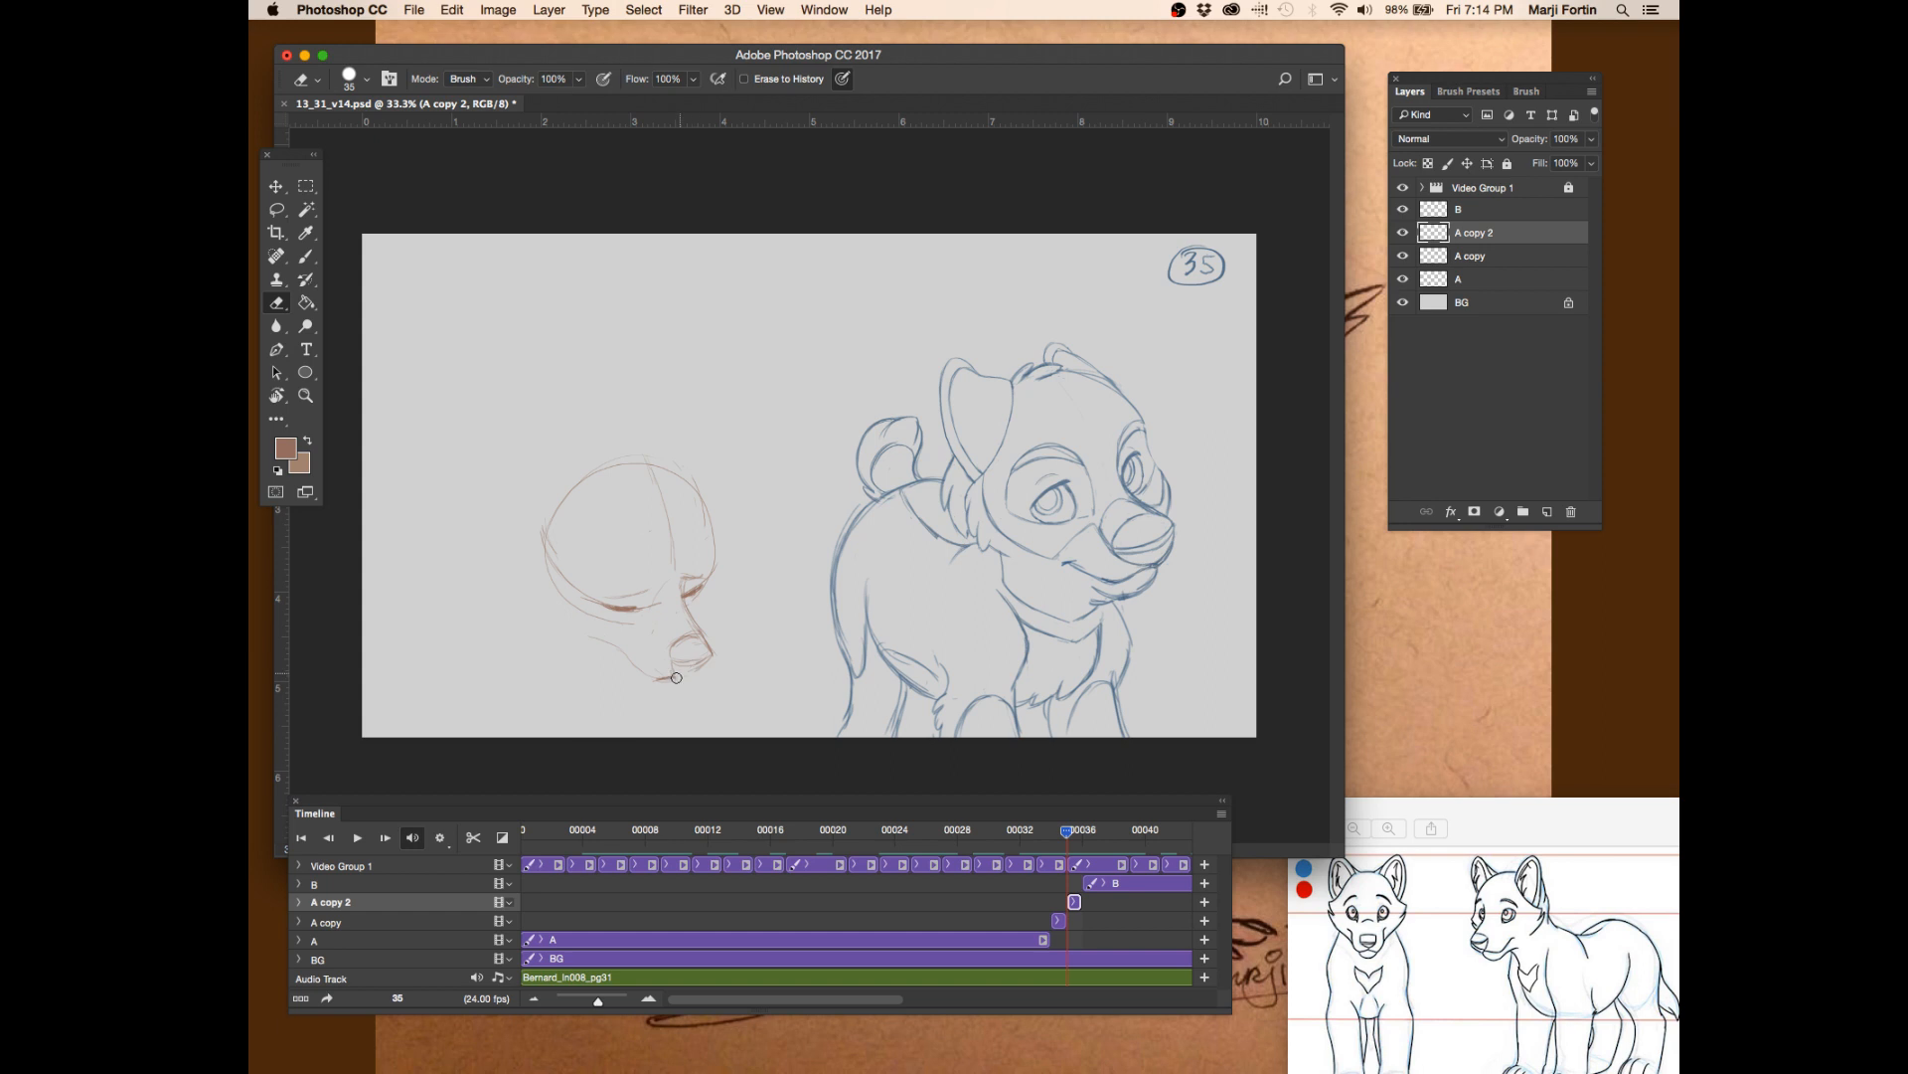
pyautogui.press('b')
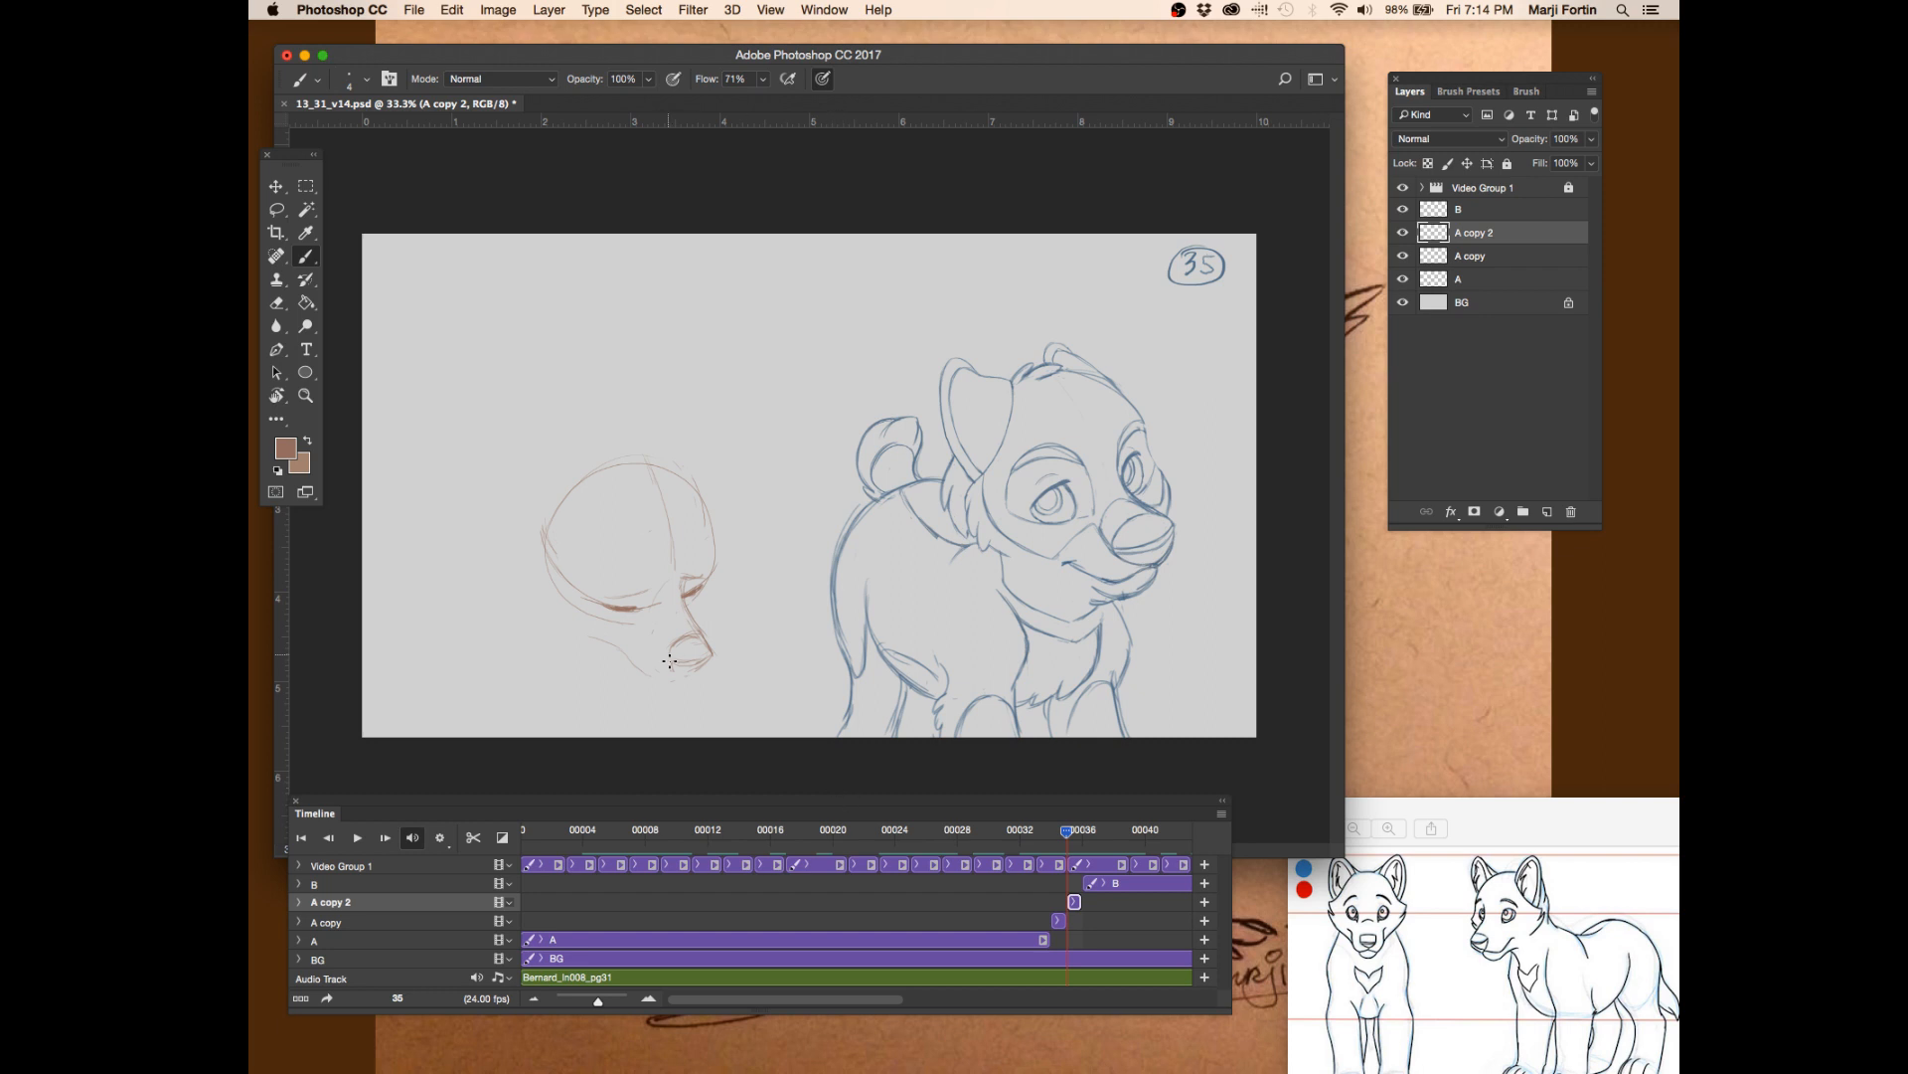
pyautogui.press('super+s')
pyautogui.press('Right')
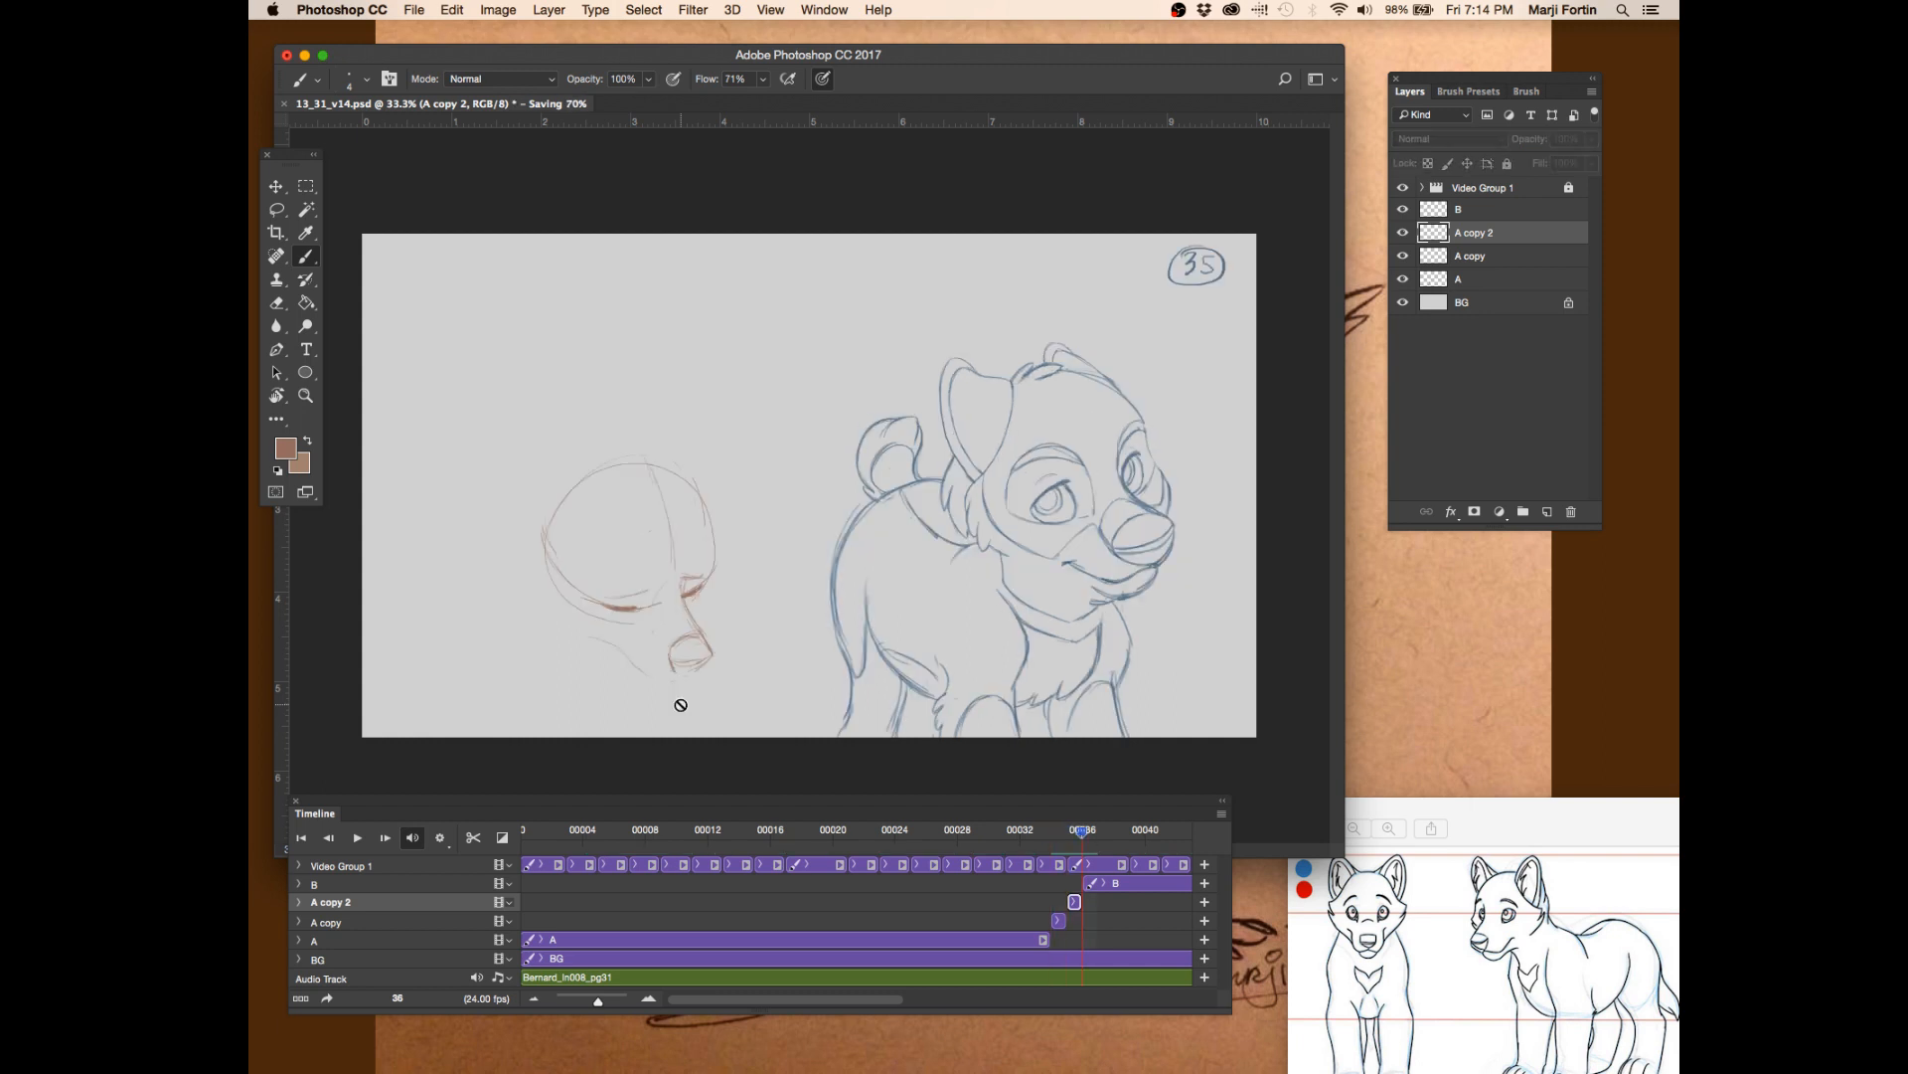
pyautogui.press('Left')
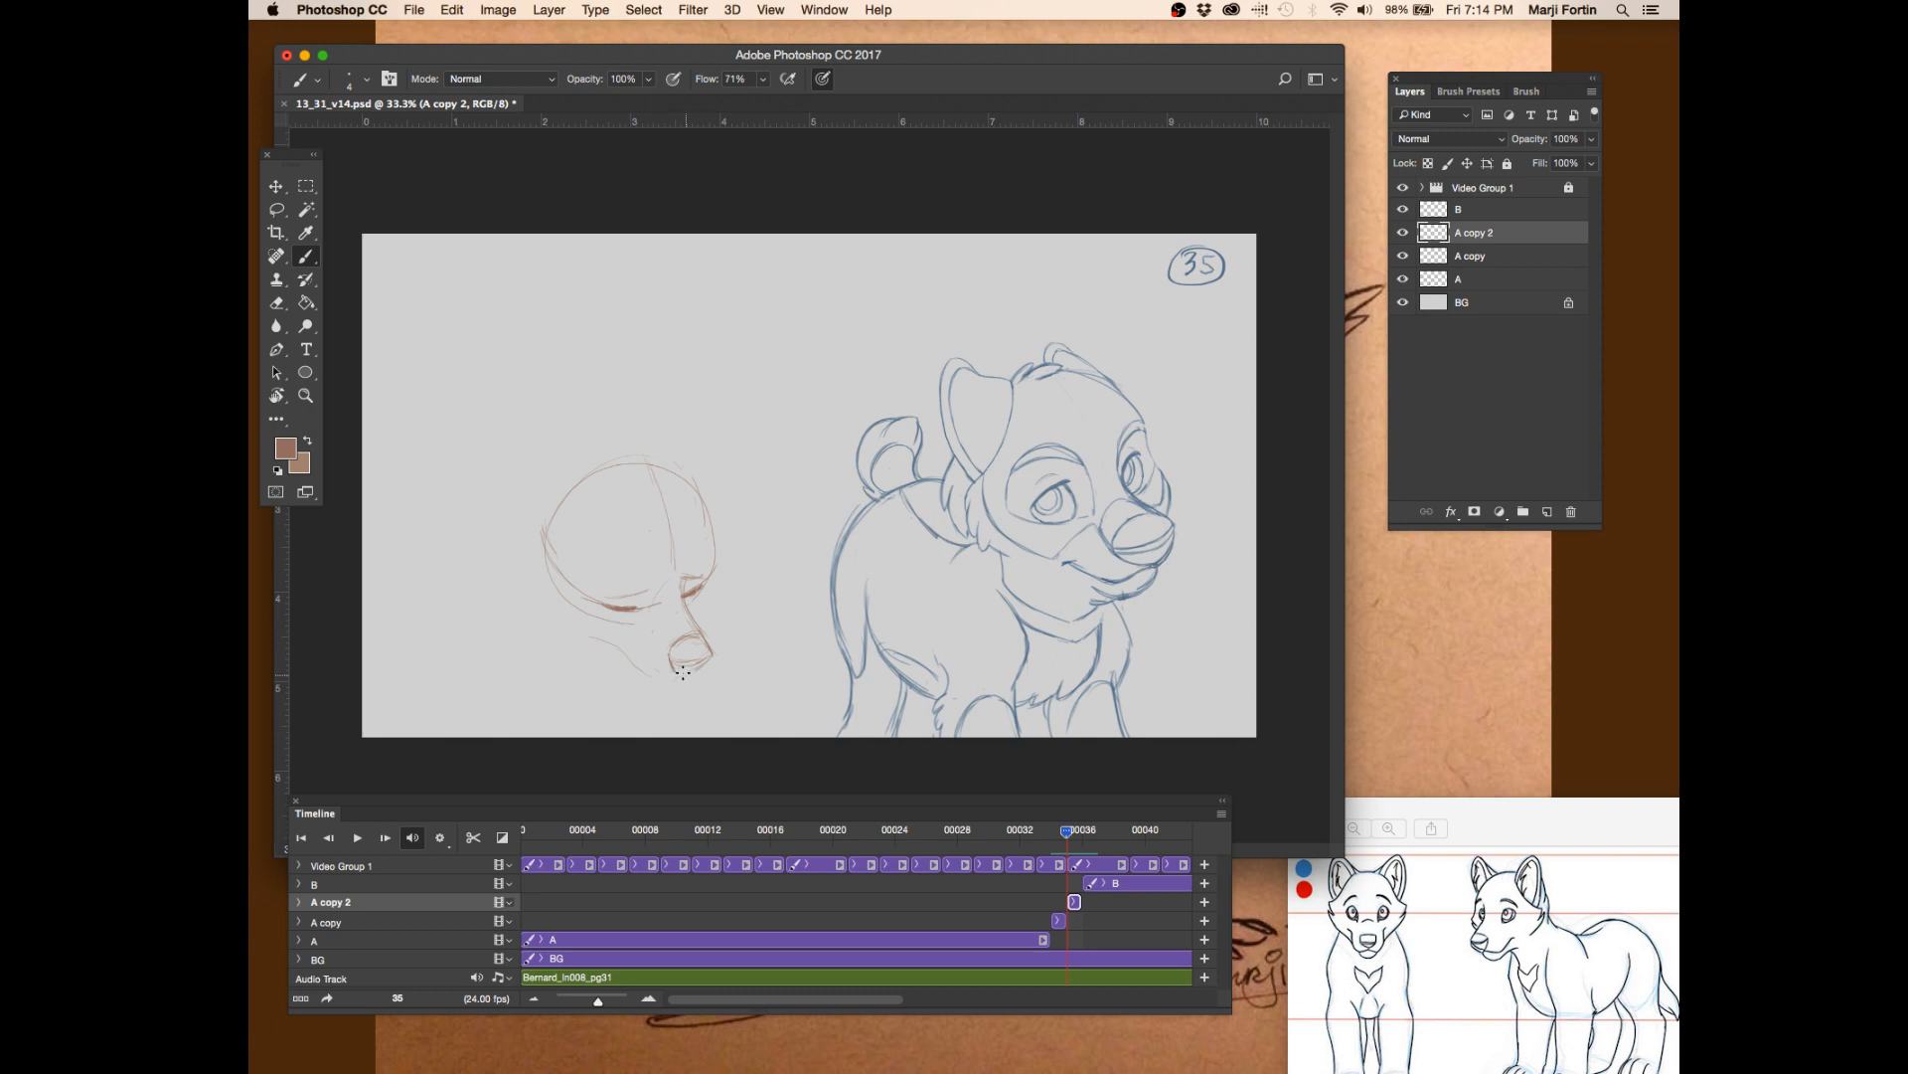
# - Enlarge the view of the wolf's head, then erase and redraw the muzzle bridge line where it meets the nose
pyautogui.press('z')
pyautogui.moveTo(706, 664)
pyautogui.mouseDown()
pyautogui.moveTo(859, 622)
pyautogui.moveTo(968, 632)
pyautogui.moveTo(924, 690)
pyautogui.mouseUp()
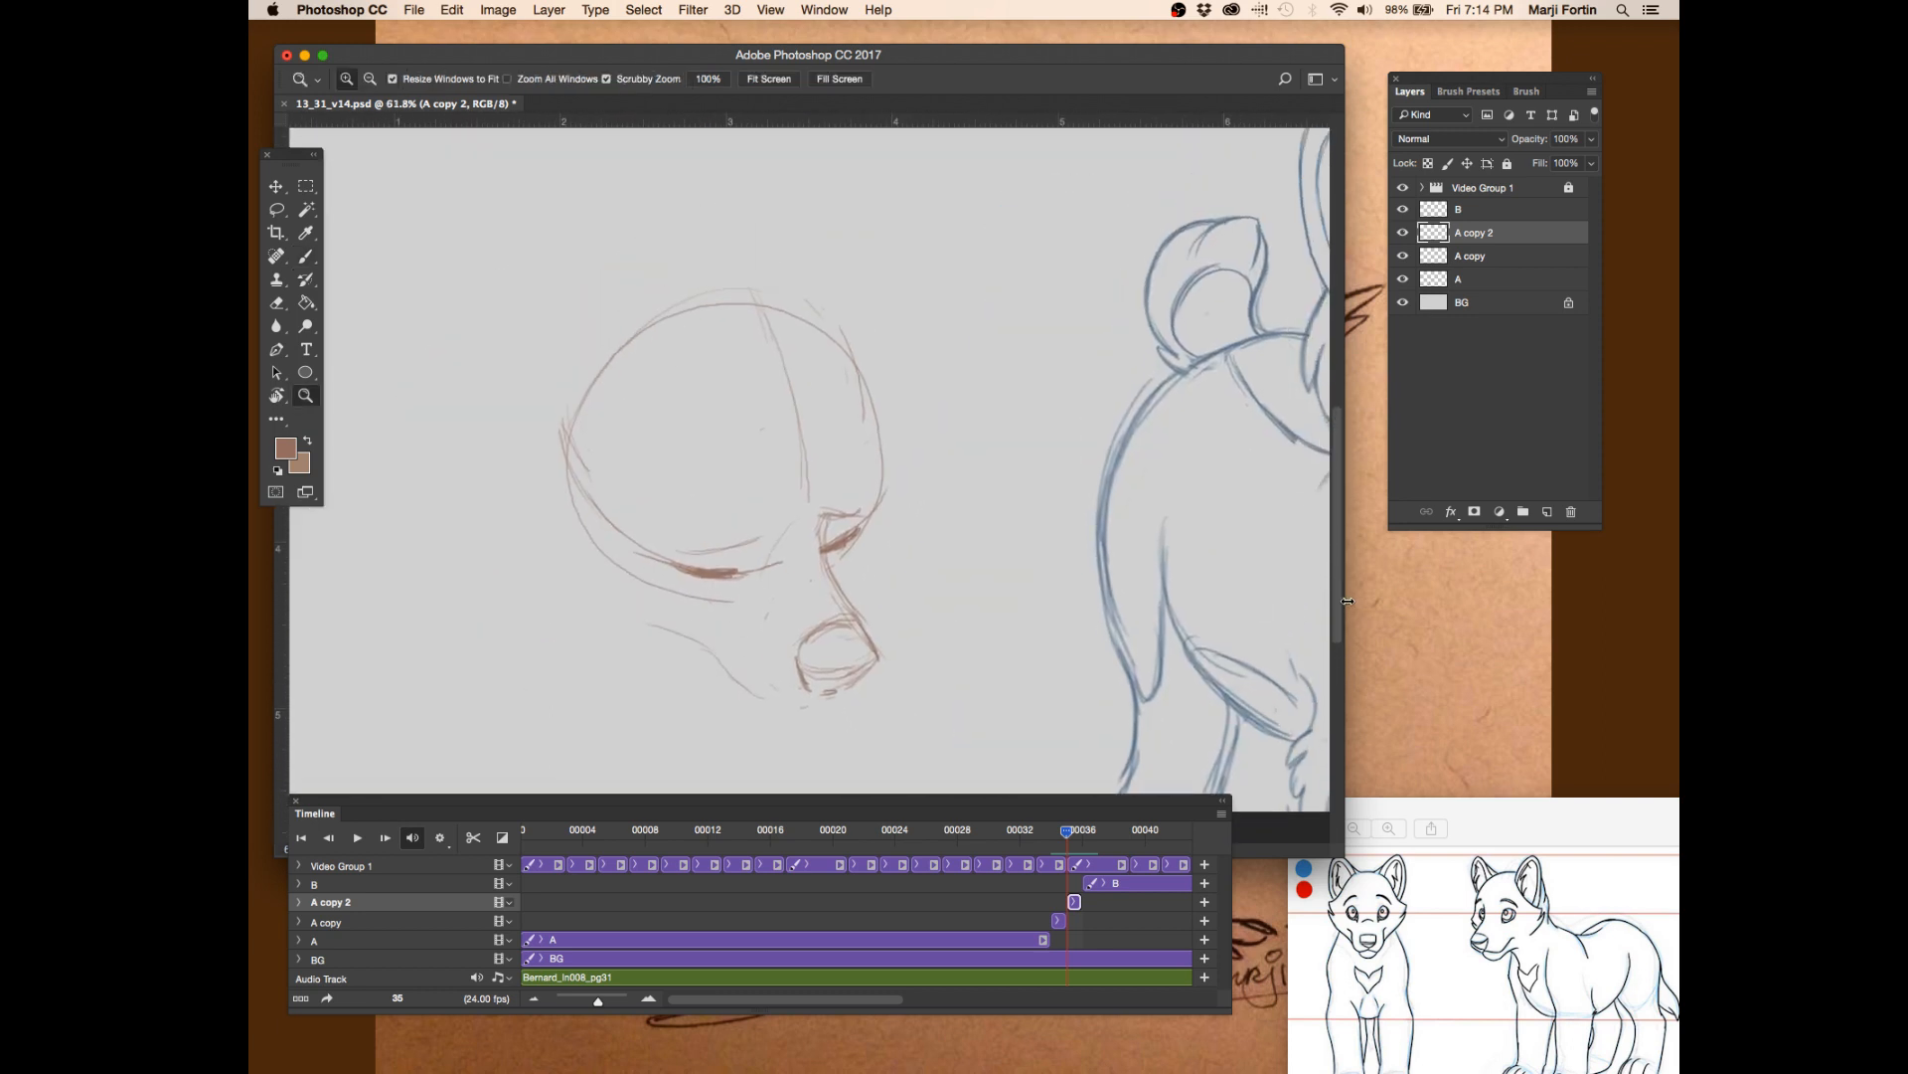
pyautogui.moveTo(1352, 599); pyautogui.dragTo(1582, 604)
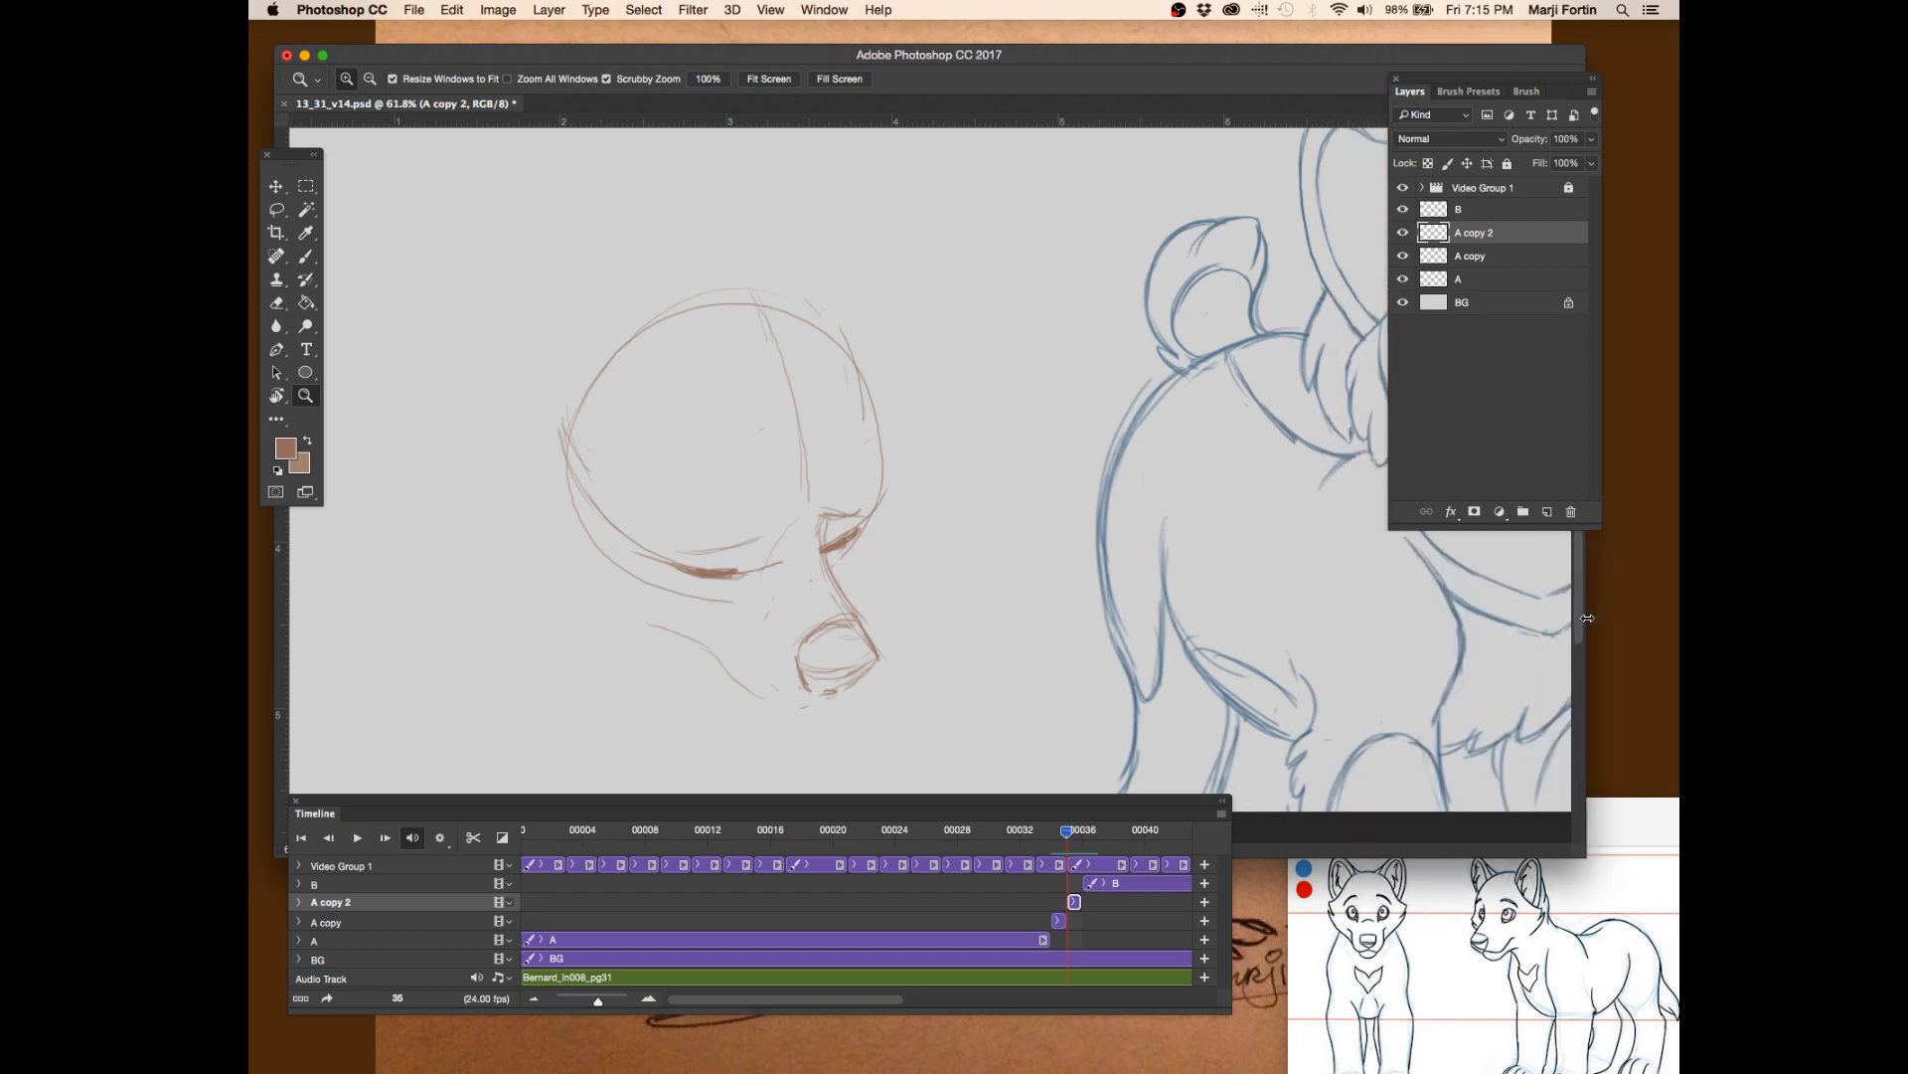
pyautogui.press('b')
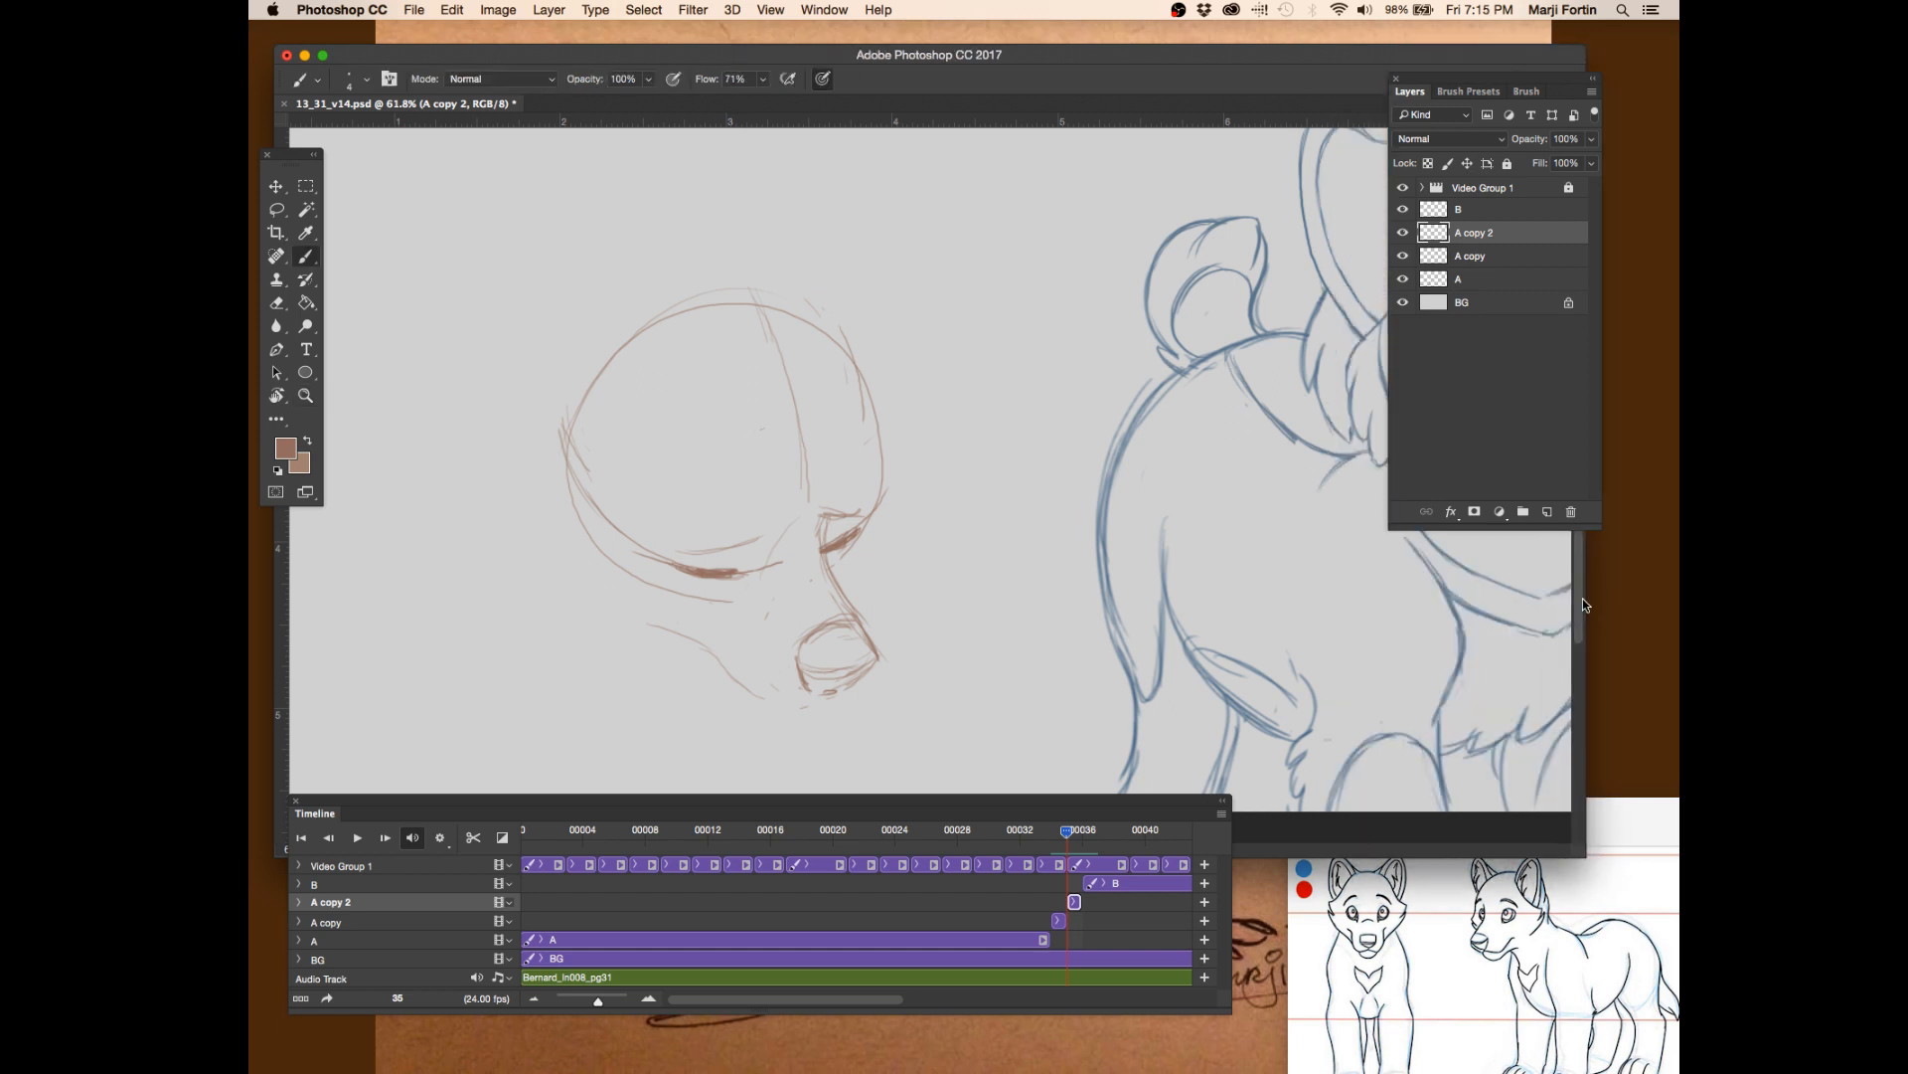
pyautogui.press('space')
pyautogui.press('space')
pyautogui.press('e')
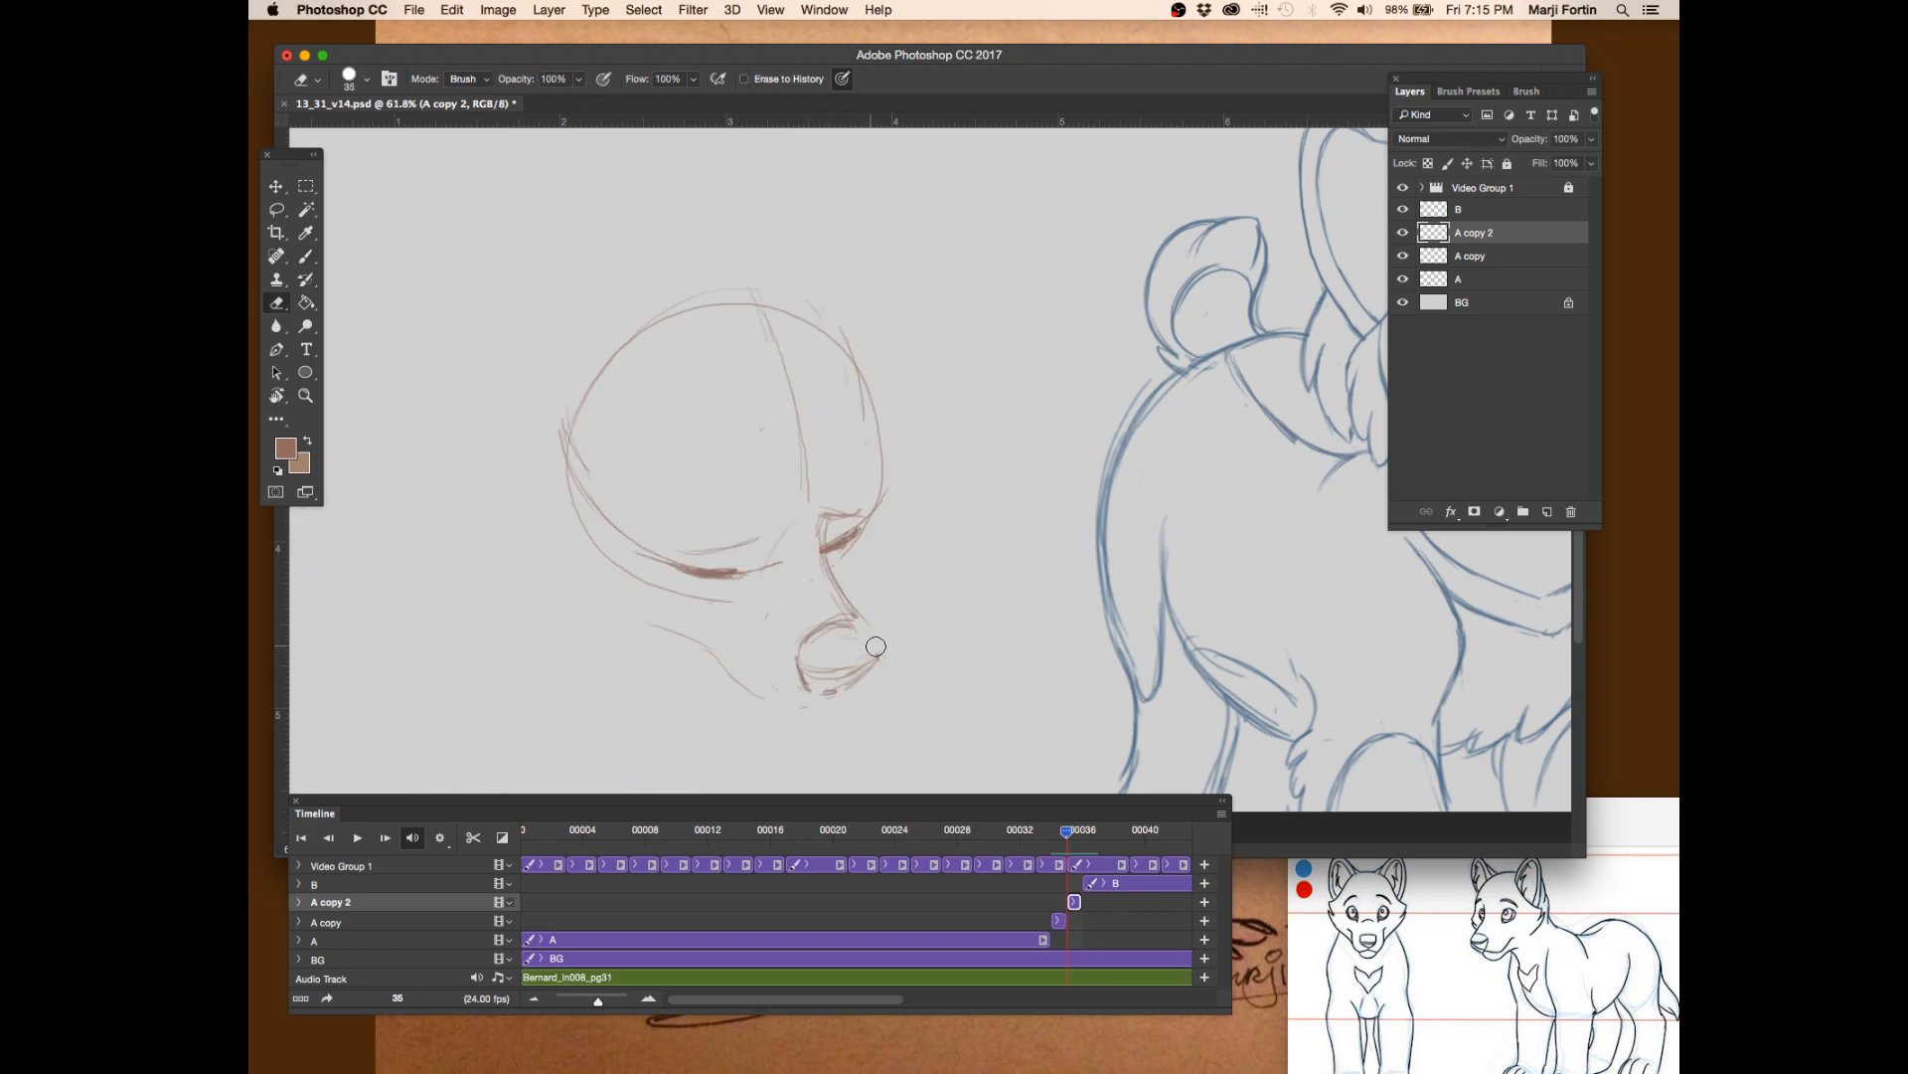
pyautogui.press('b')
pyautogui.moveTo(825, 558); pyautogui.dragTo(861, 621)
# - Save the document and review the refined muzzle bridge in the enlarged view across frames 34 to 36
pyautogui.press('super+s')
pyautogui.press('Left')
pyautogui.press('Right')
pyautogui.press('Right')
pyautogui.press('Left')
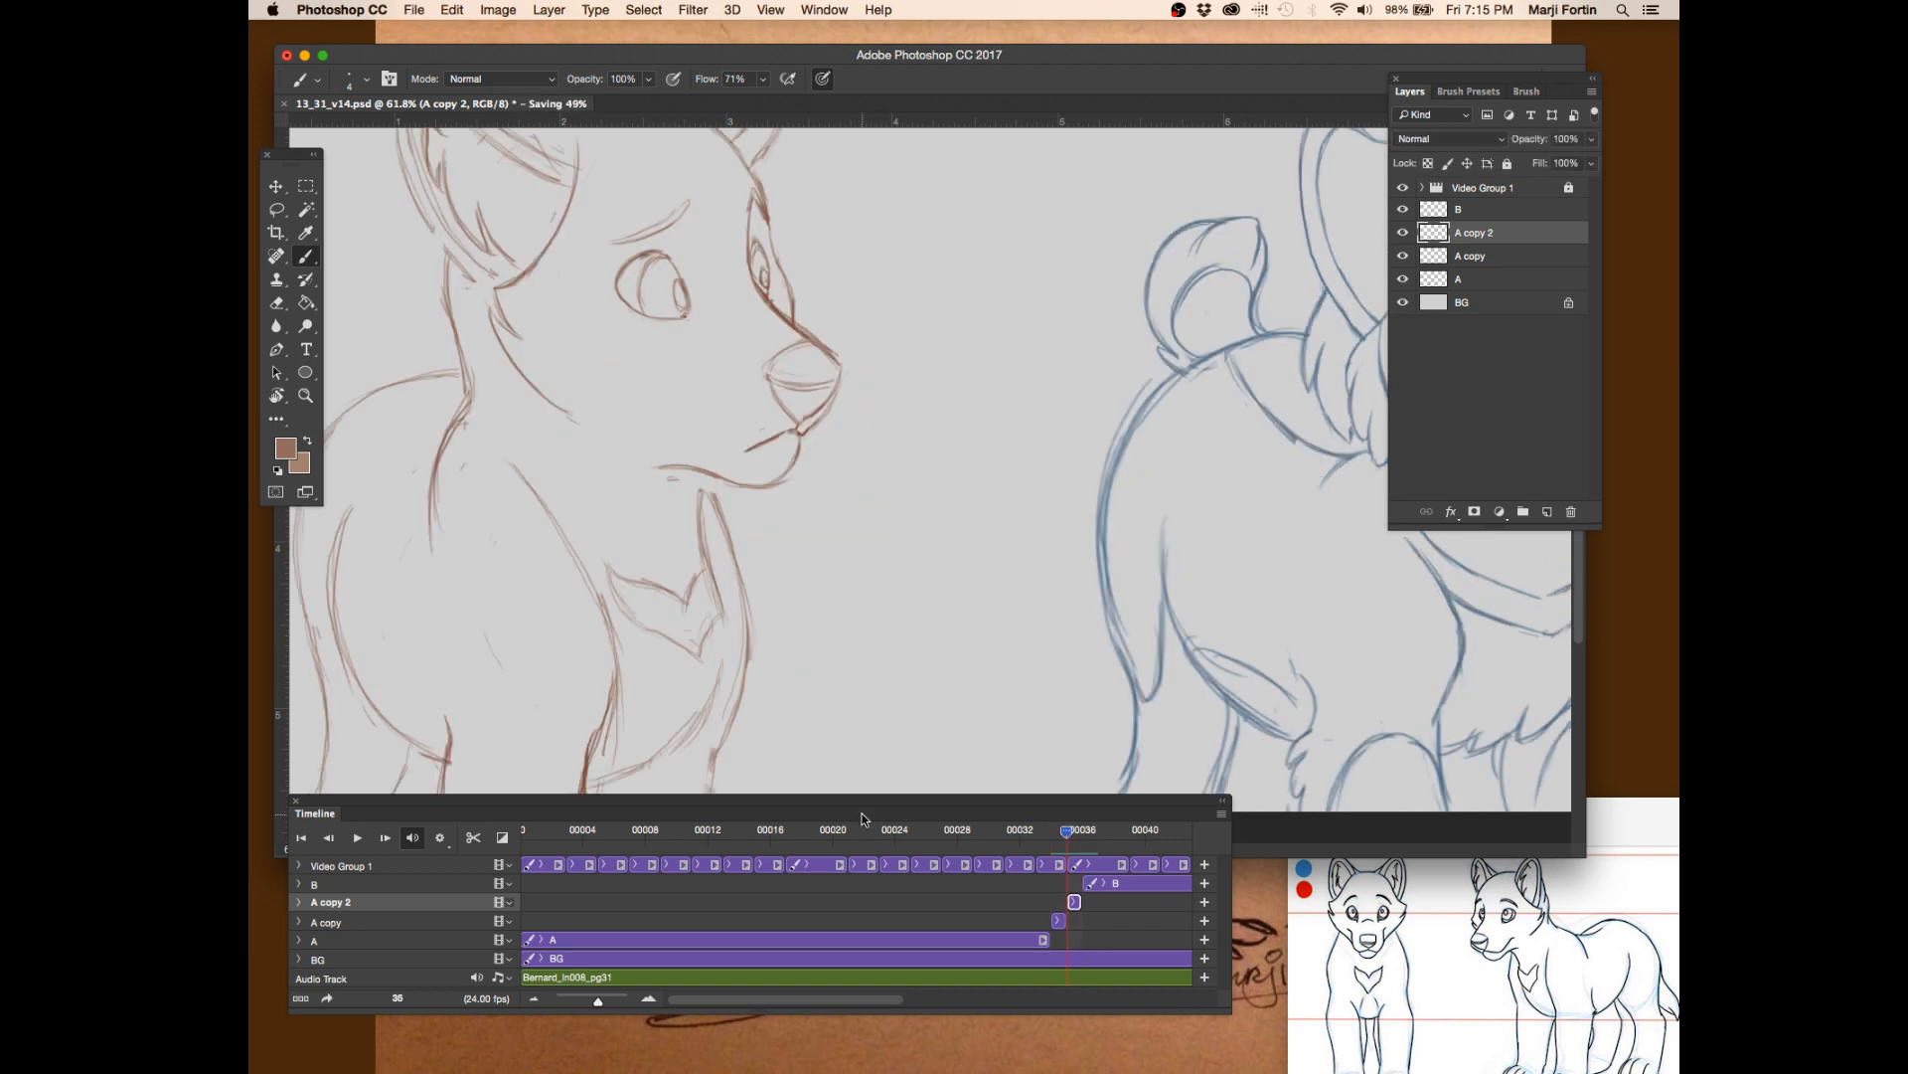
pyautogui.press('Left')
pyautogui.press('Right')
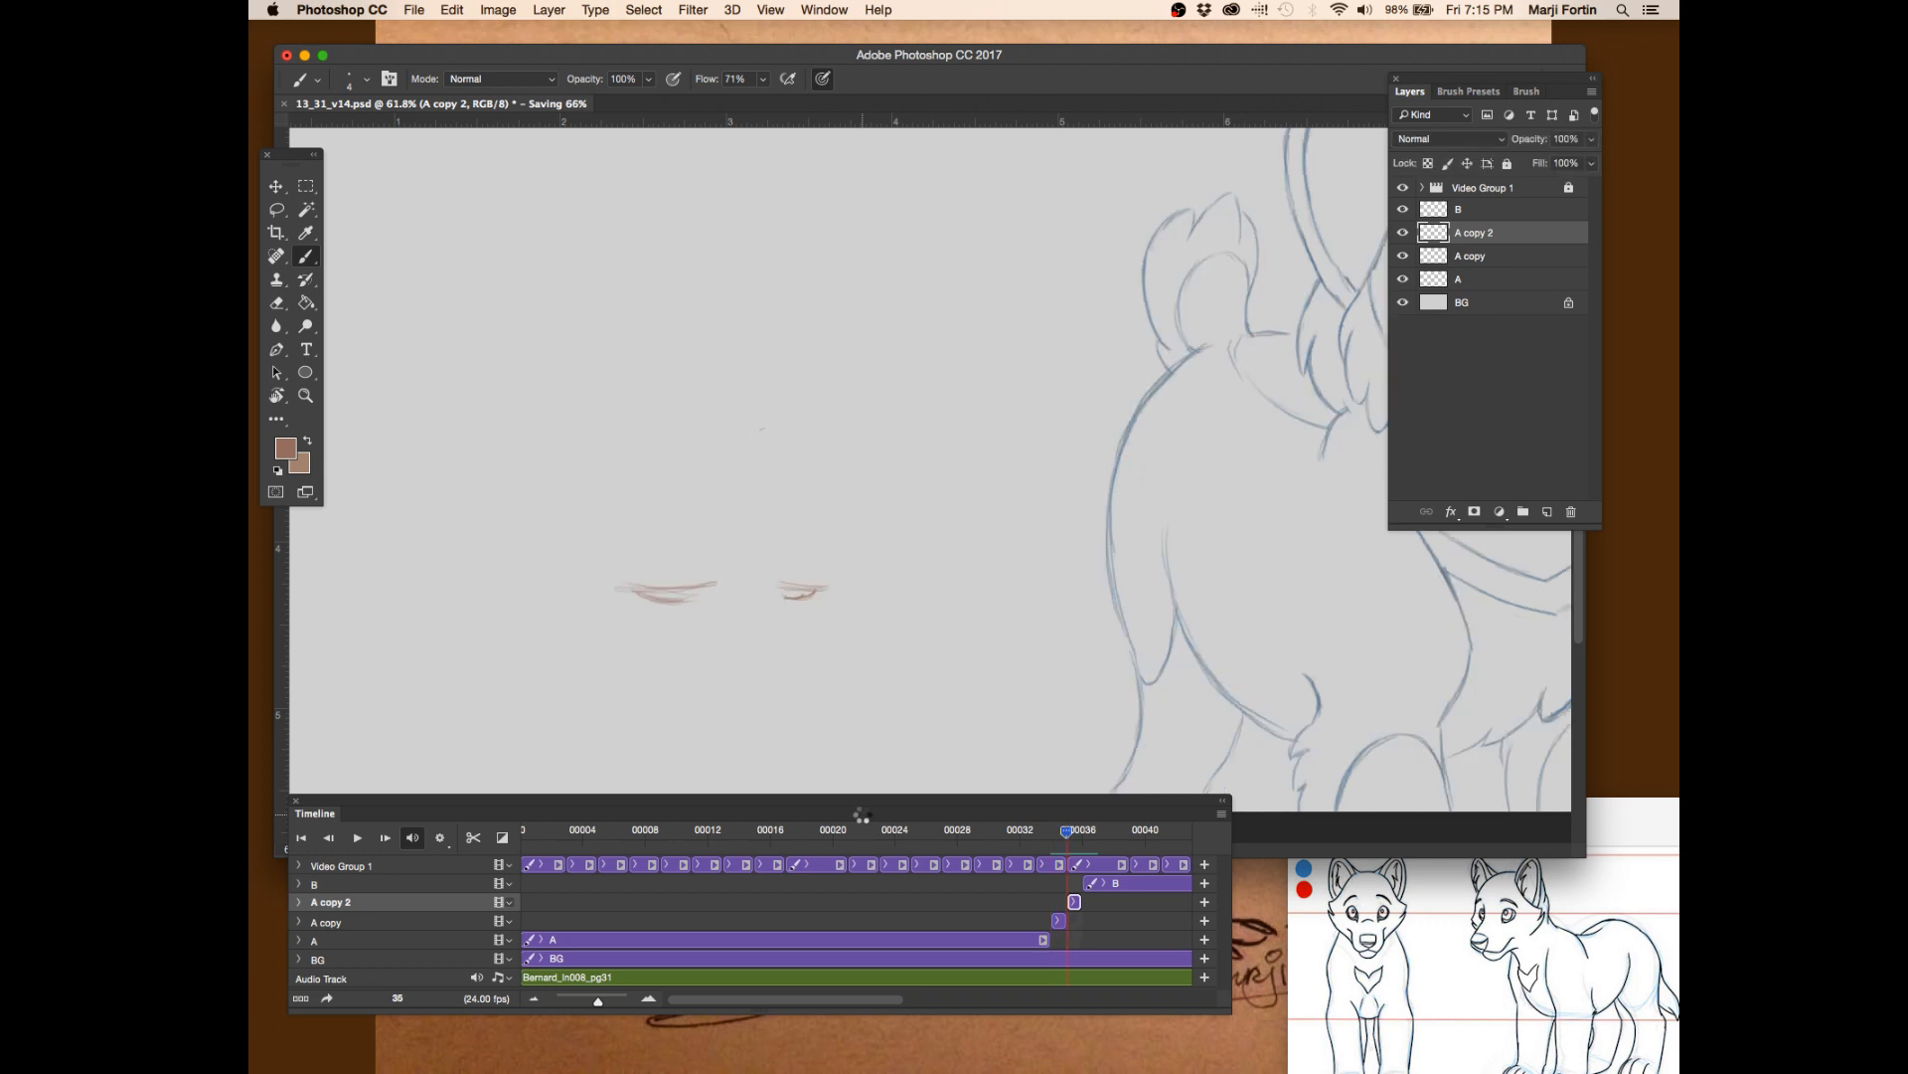
pyautogui.press('Right')
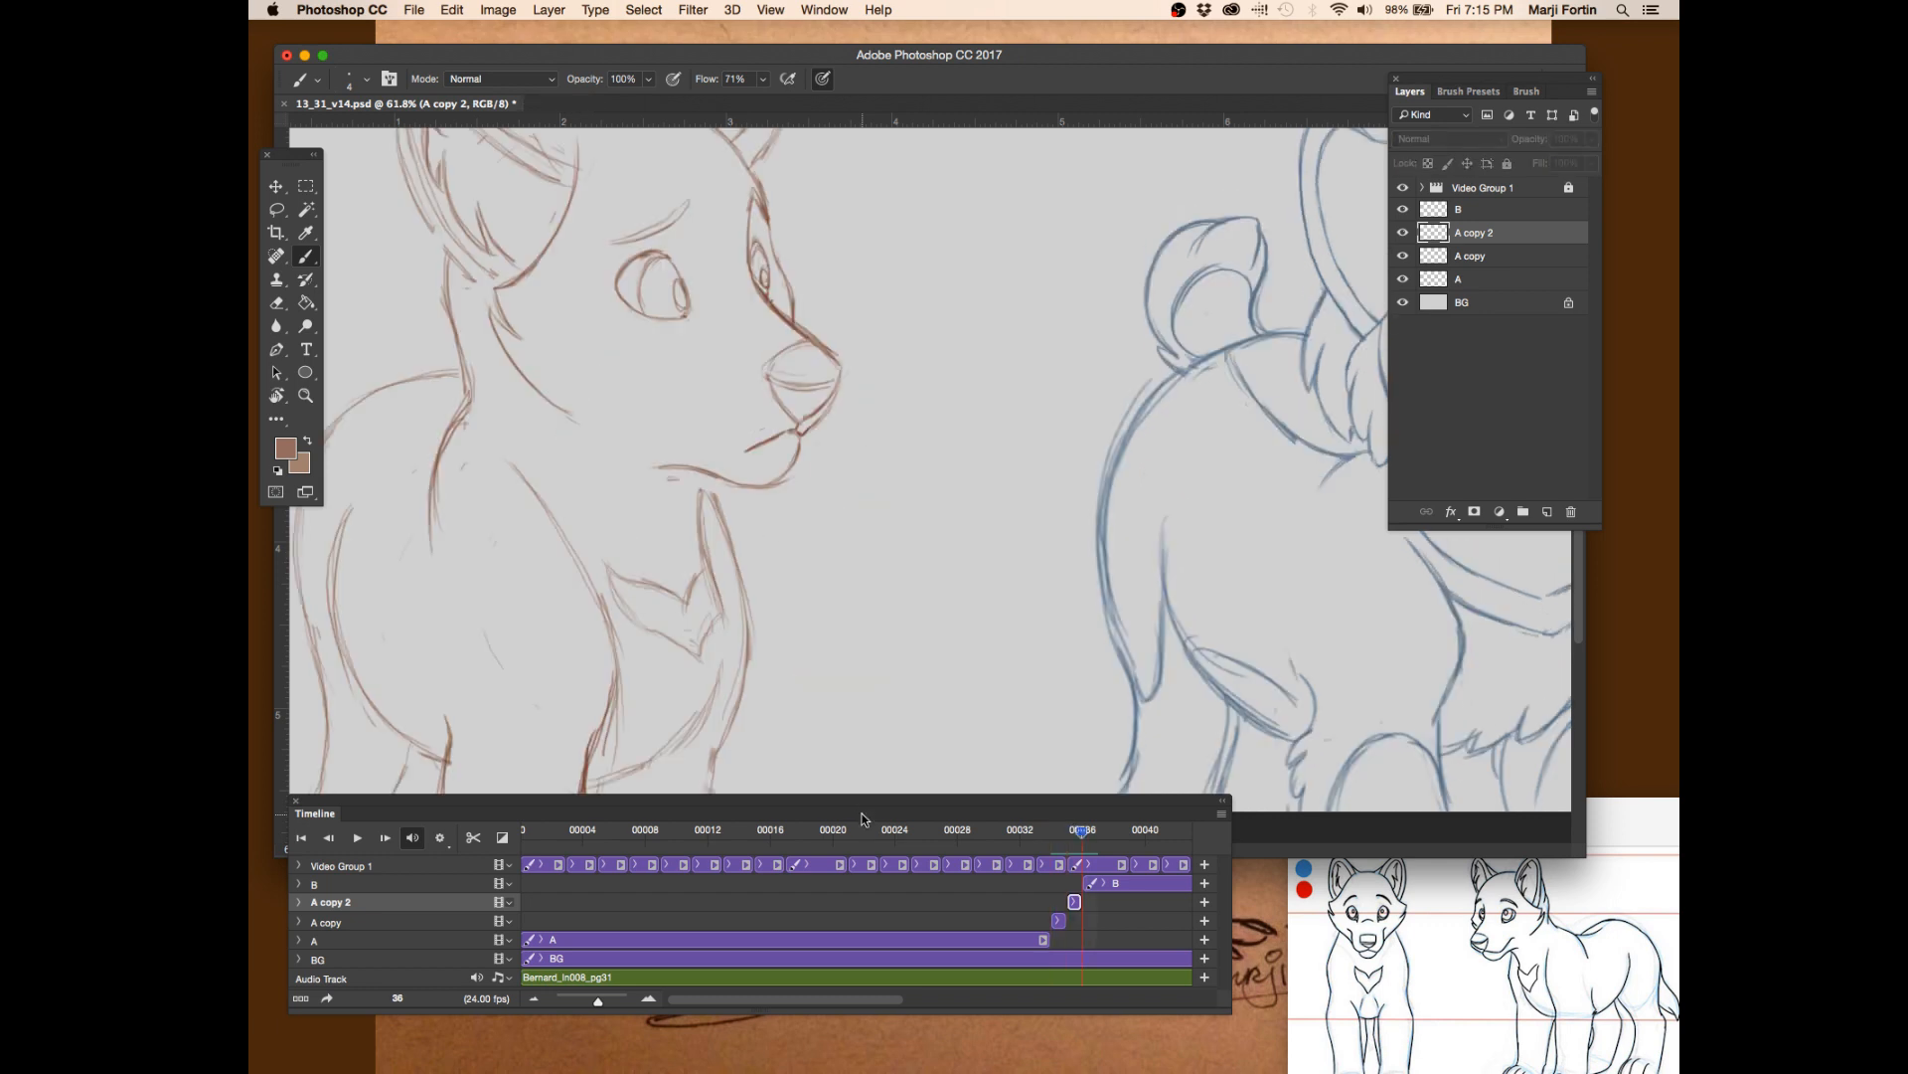
pyautogui.press('Left')
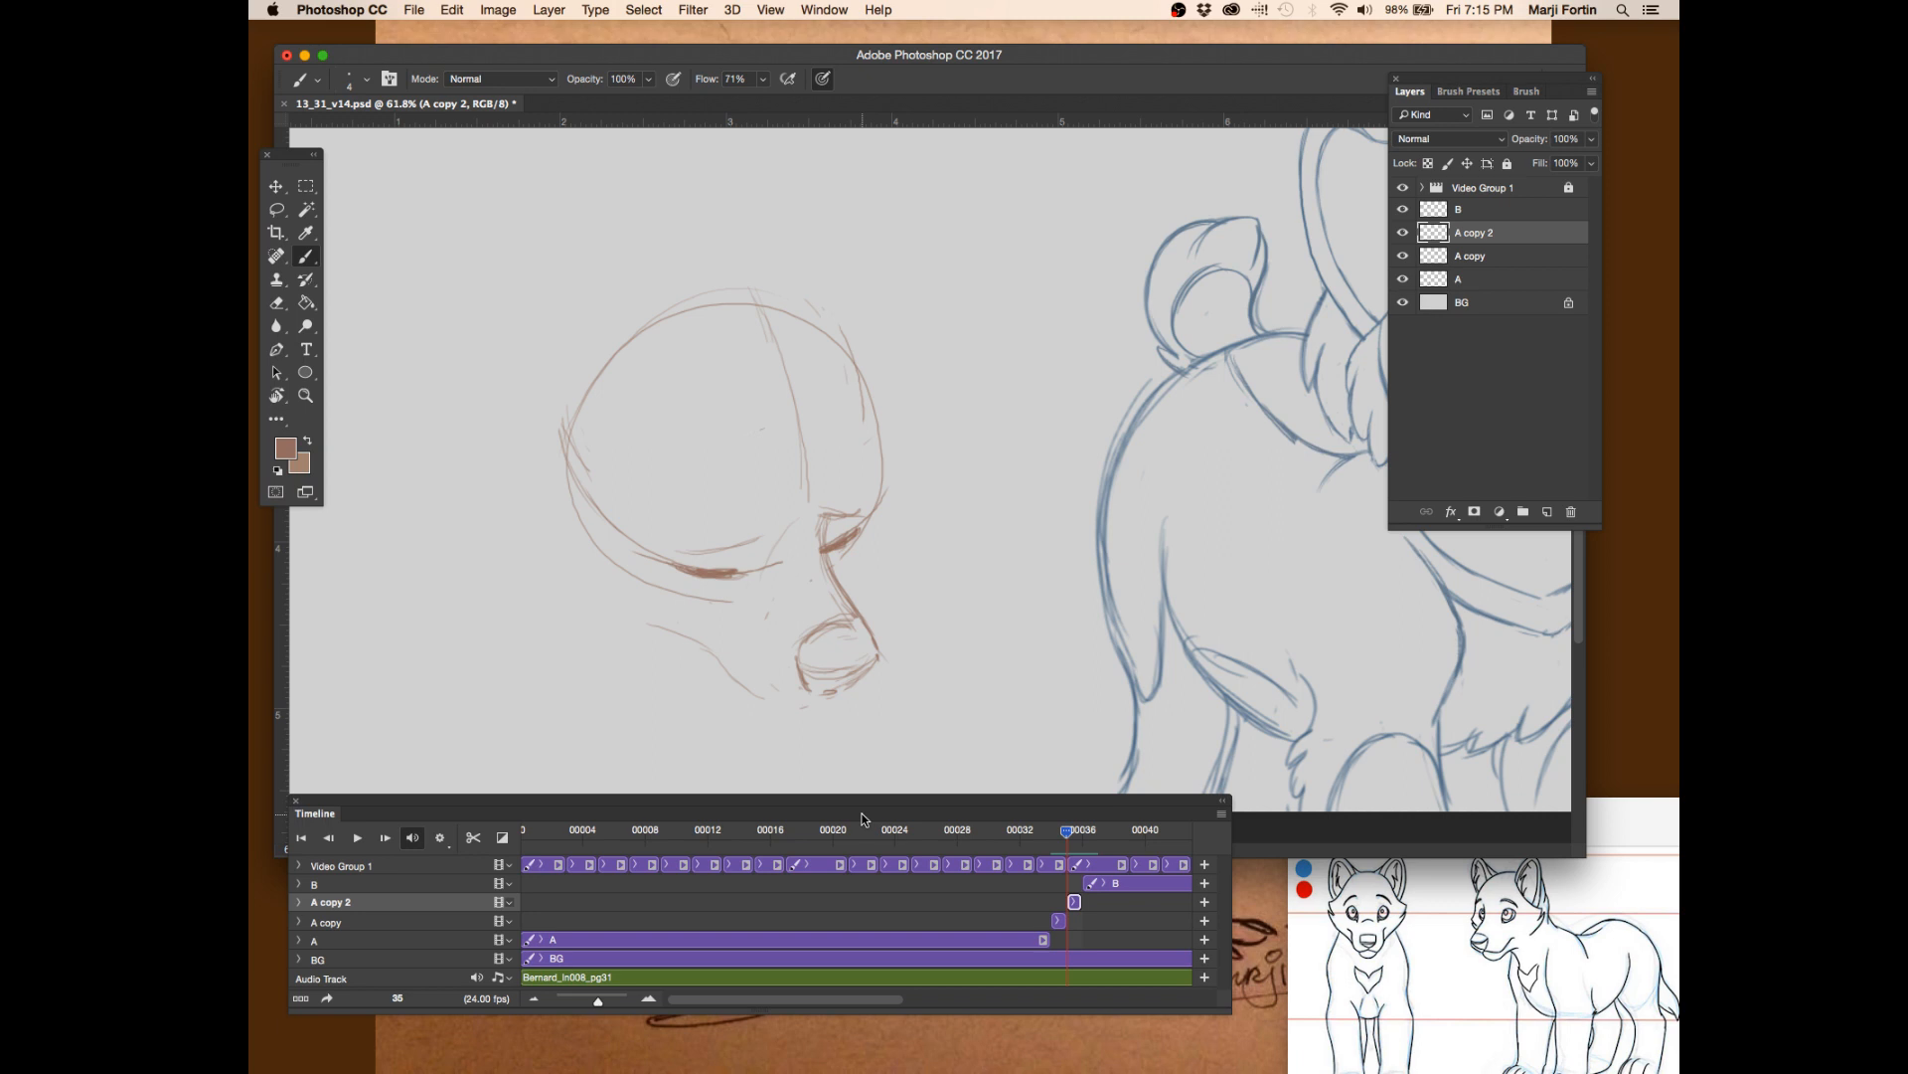
pyautogui.press('Right')
pyautogui.press('Left')
# - Draw the near ear's base line at the back of the head and the lines above both closed eyes on frame 35
pyautogui.moveTo(554, 461)
pyautogui.mouseDown()
pyautogui.moveTo(644, 364)
pyautogui.moveTo(563, 447)
pyautogui.mouseUp()
pyautogui.press('Right')
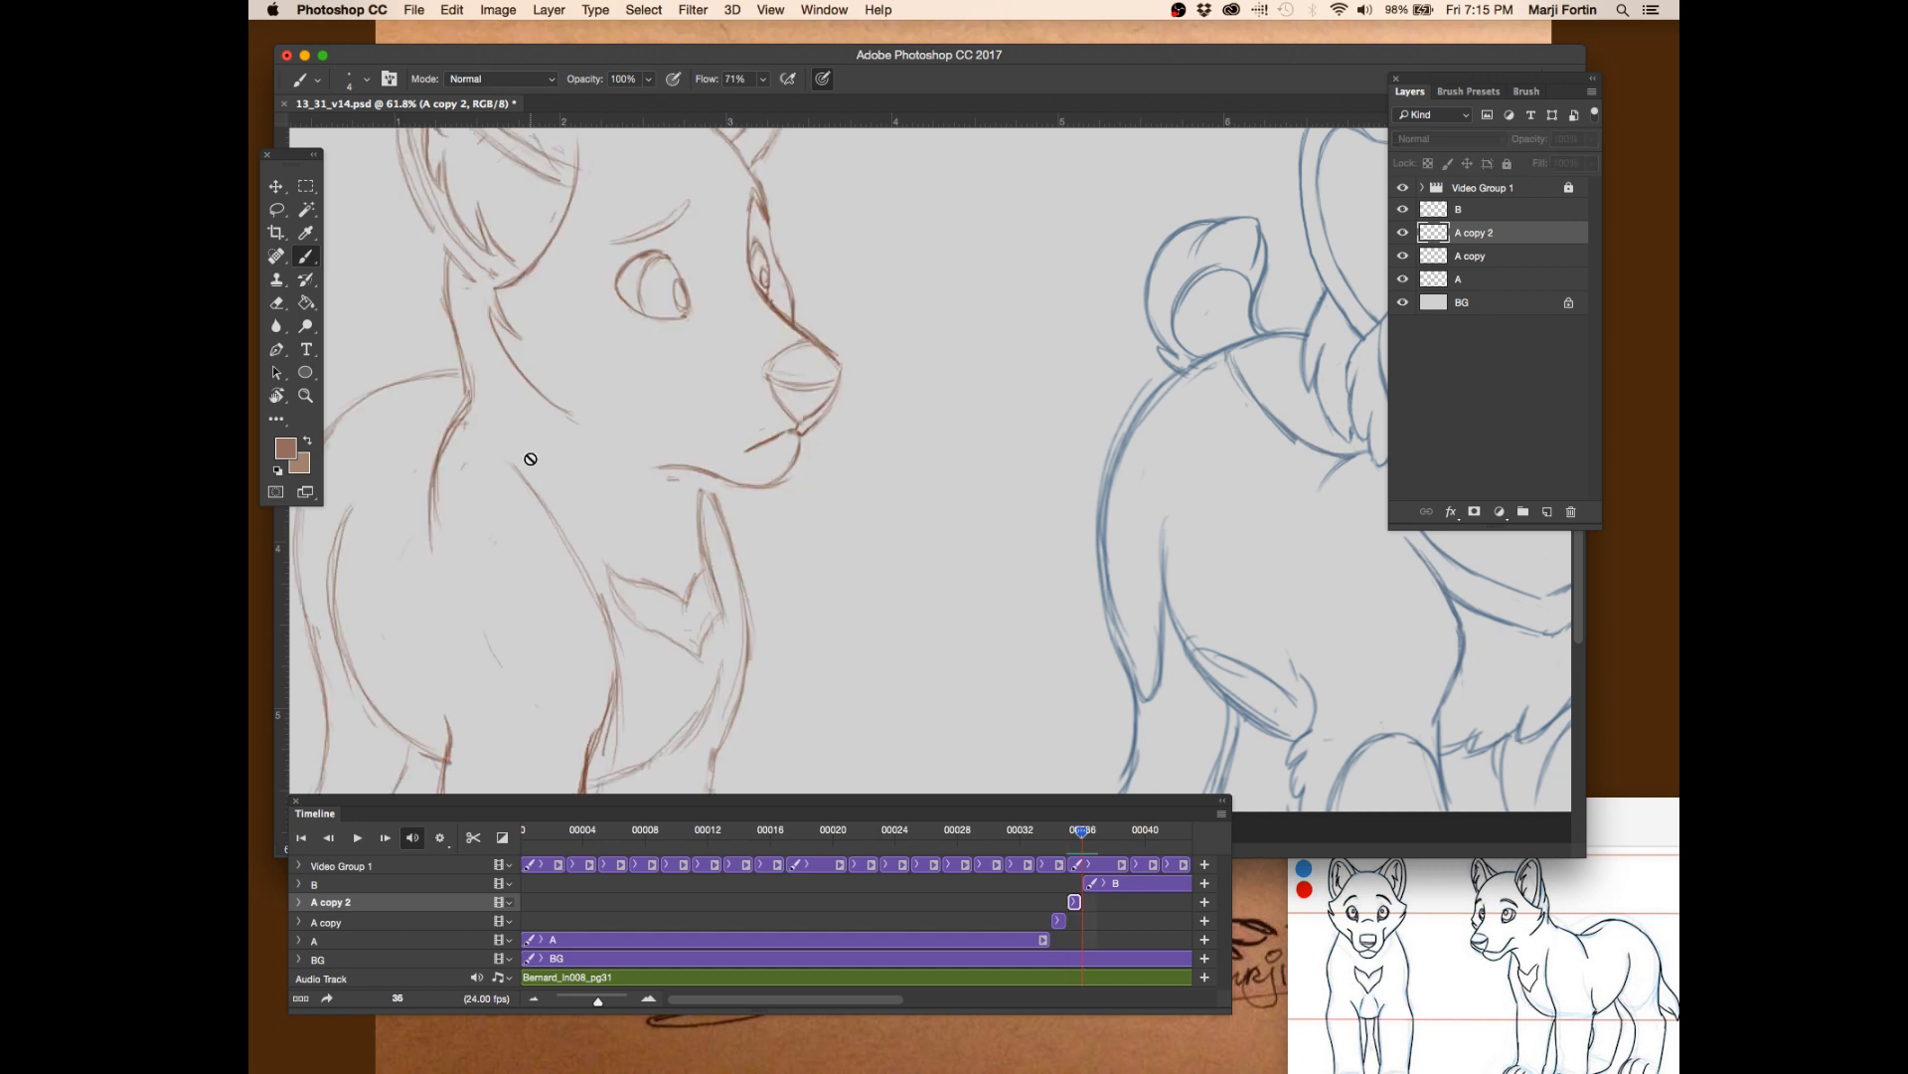
pyautogui.press('Left')
pyautogui.moveTo(824, 518); pyautogui.dragTo(871, 520)
pyautogui.moveTo(704, 551); pyautogui.dragTo(763, 542)
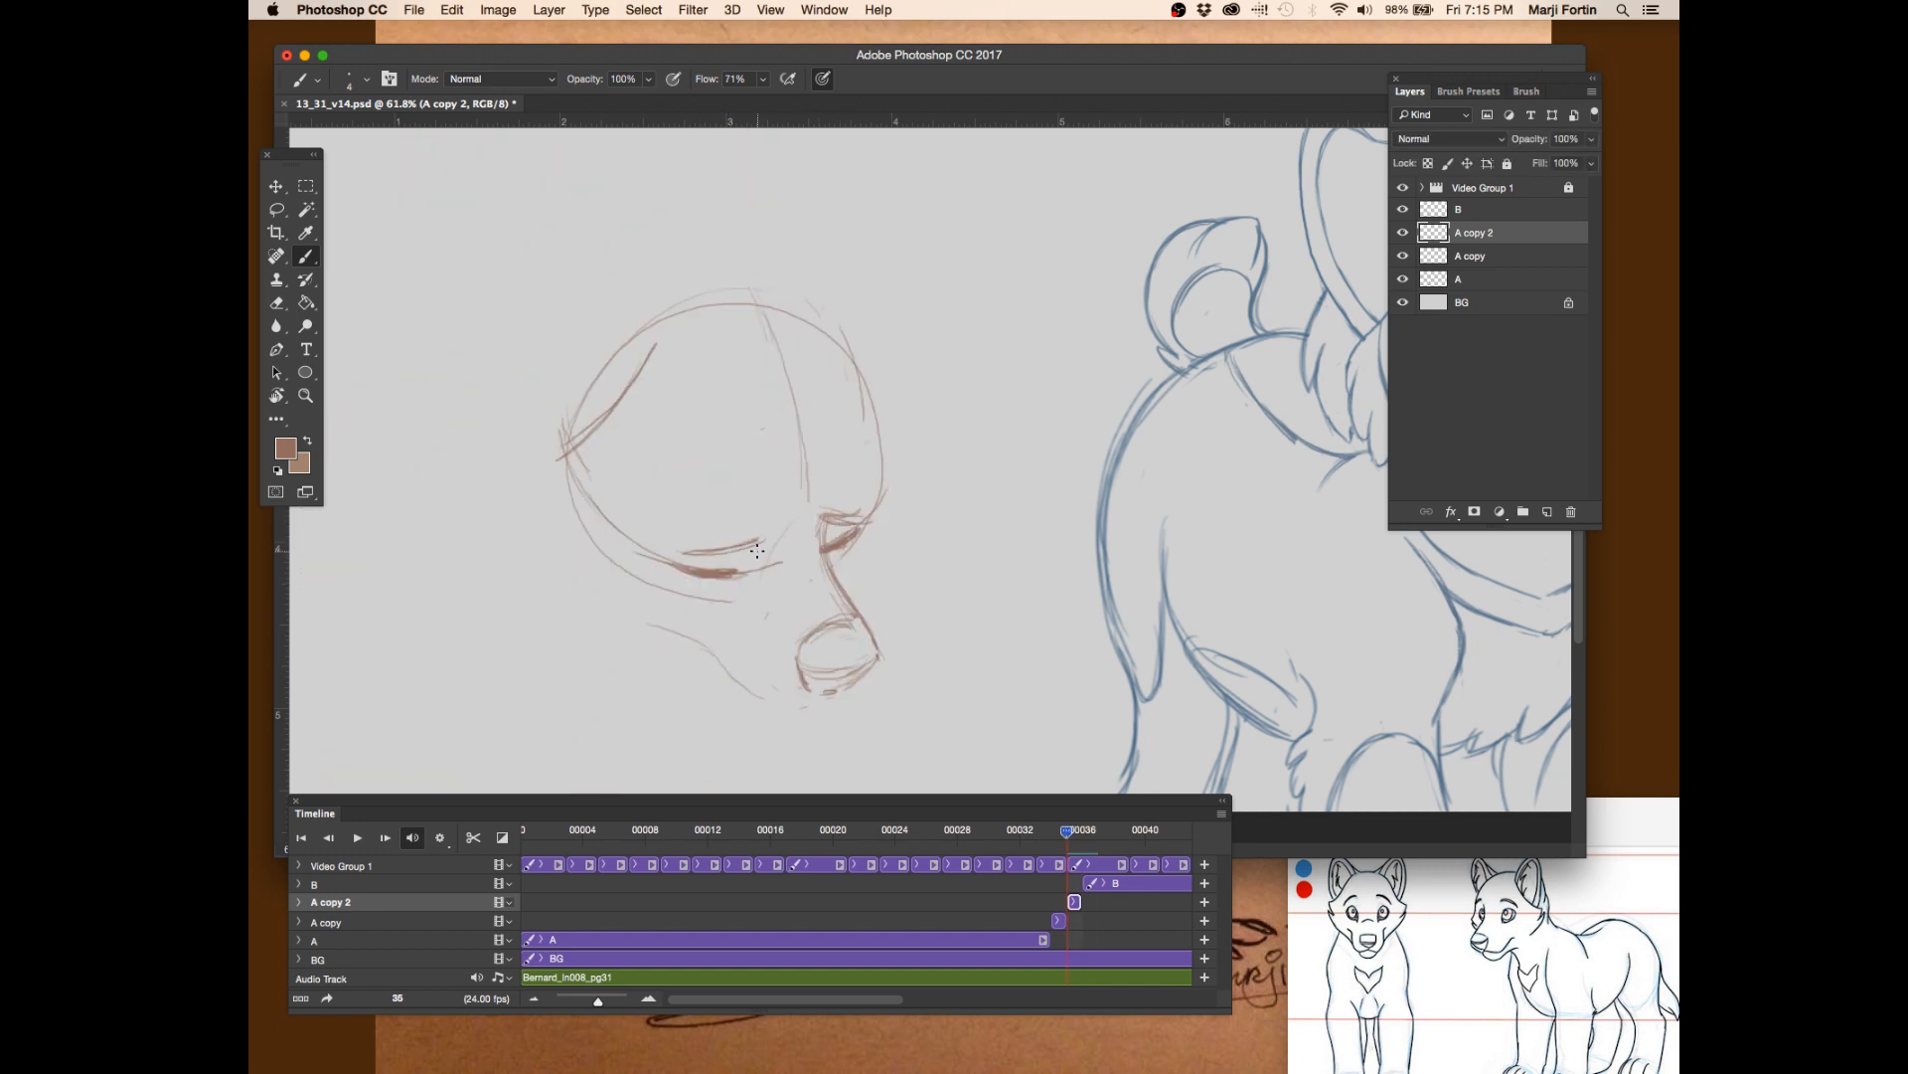
# - Flip through frames 34 to 36 to judge the ear and brow placement against pose B
pyautogui.press('Left')
pyautogui.press('Right')
pyautogui.press('Right')
pyautogui.press('Left')
pyautogui.press('Left')
pyautogui.press('Right')
pyautogui.press('Right')
pyautogui.press('Left')
pyautogui.press('Left')
pyautogui.press('Right')
pyautogui.press('Right')
pyautogui.press('Right')
pyautogui.press('Left')
pyautogui.press('Left')
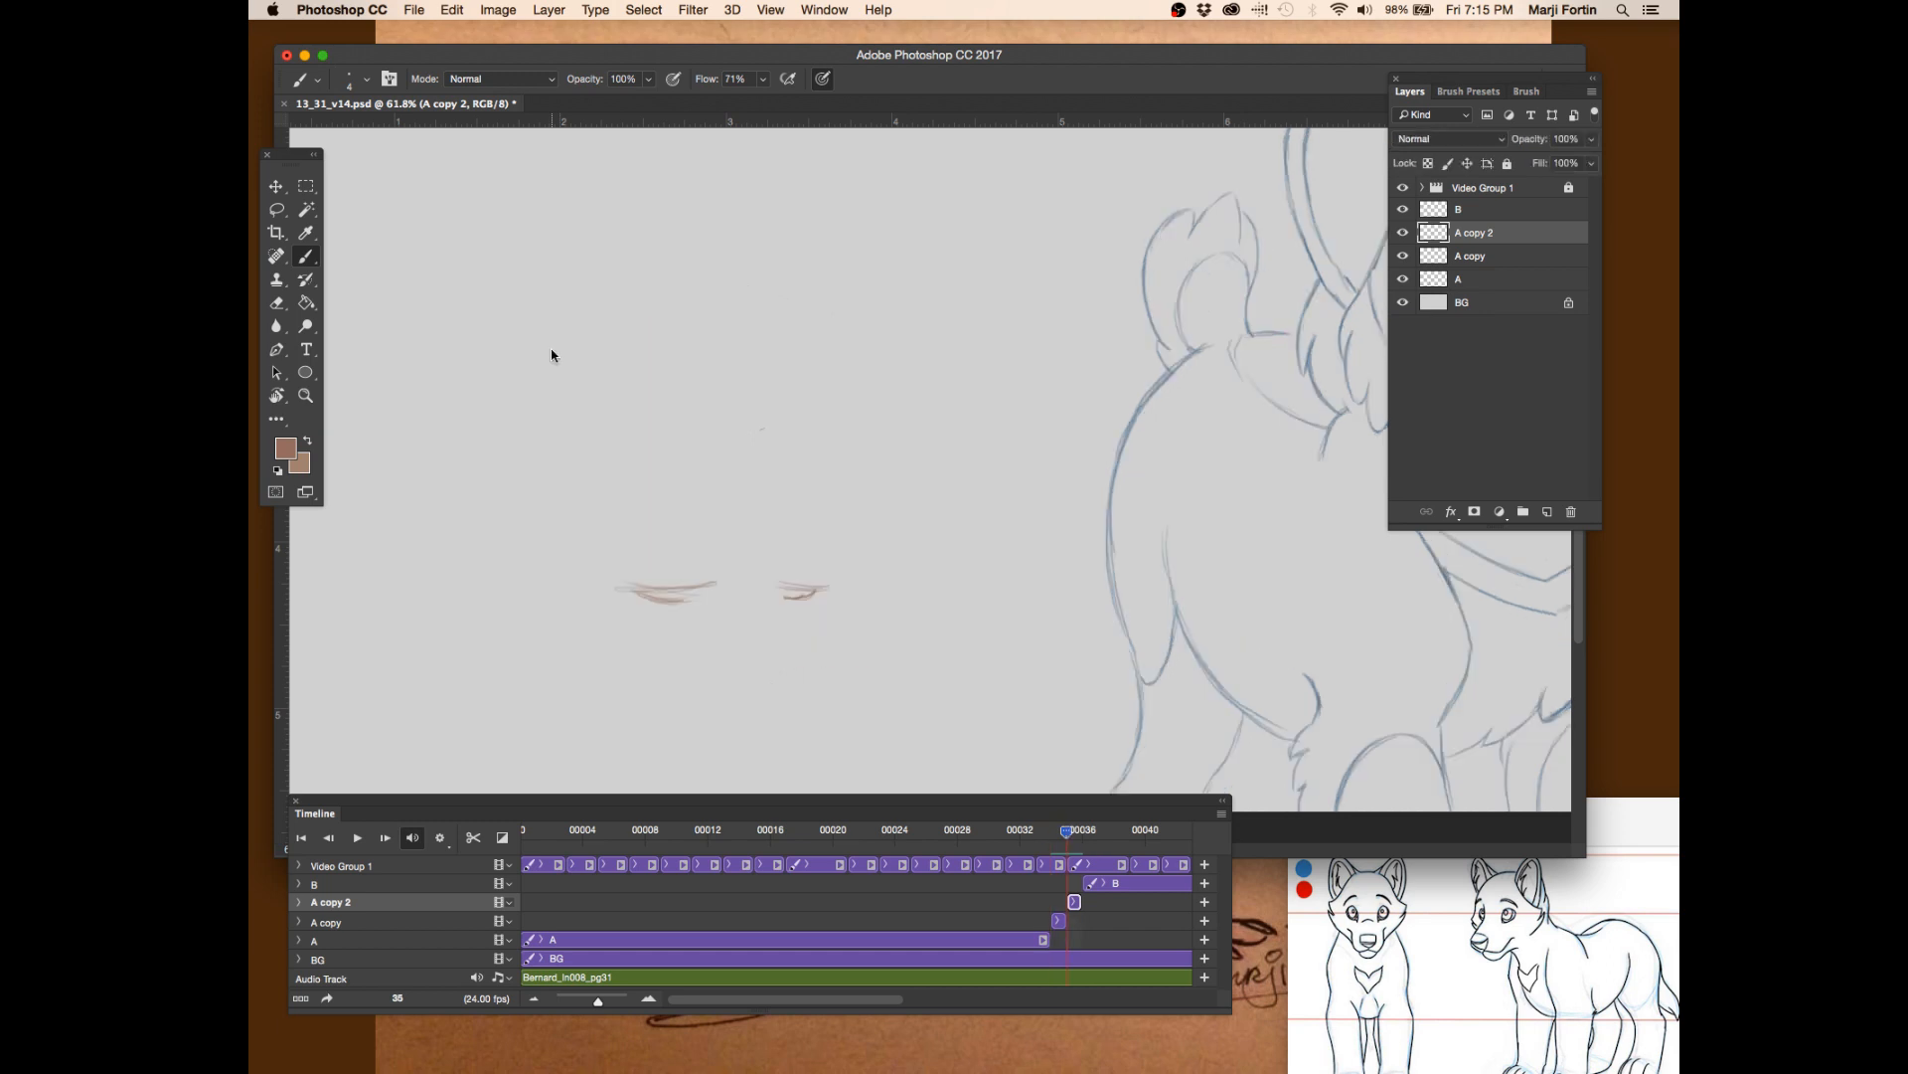
# - Draw the line from the near ear's base down the back of the head towards the near eye on frame 35
pyautogui.press('Right')
pyautogui.press('Right')
pyautogui.press('Left')
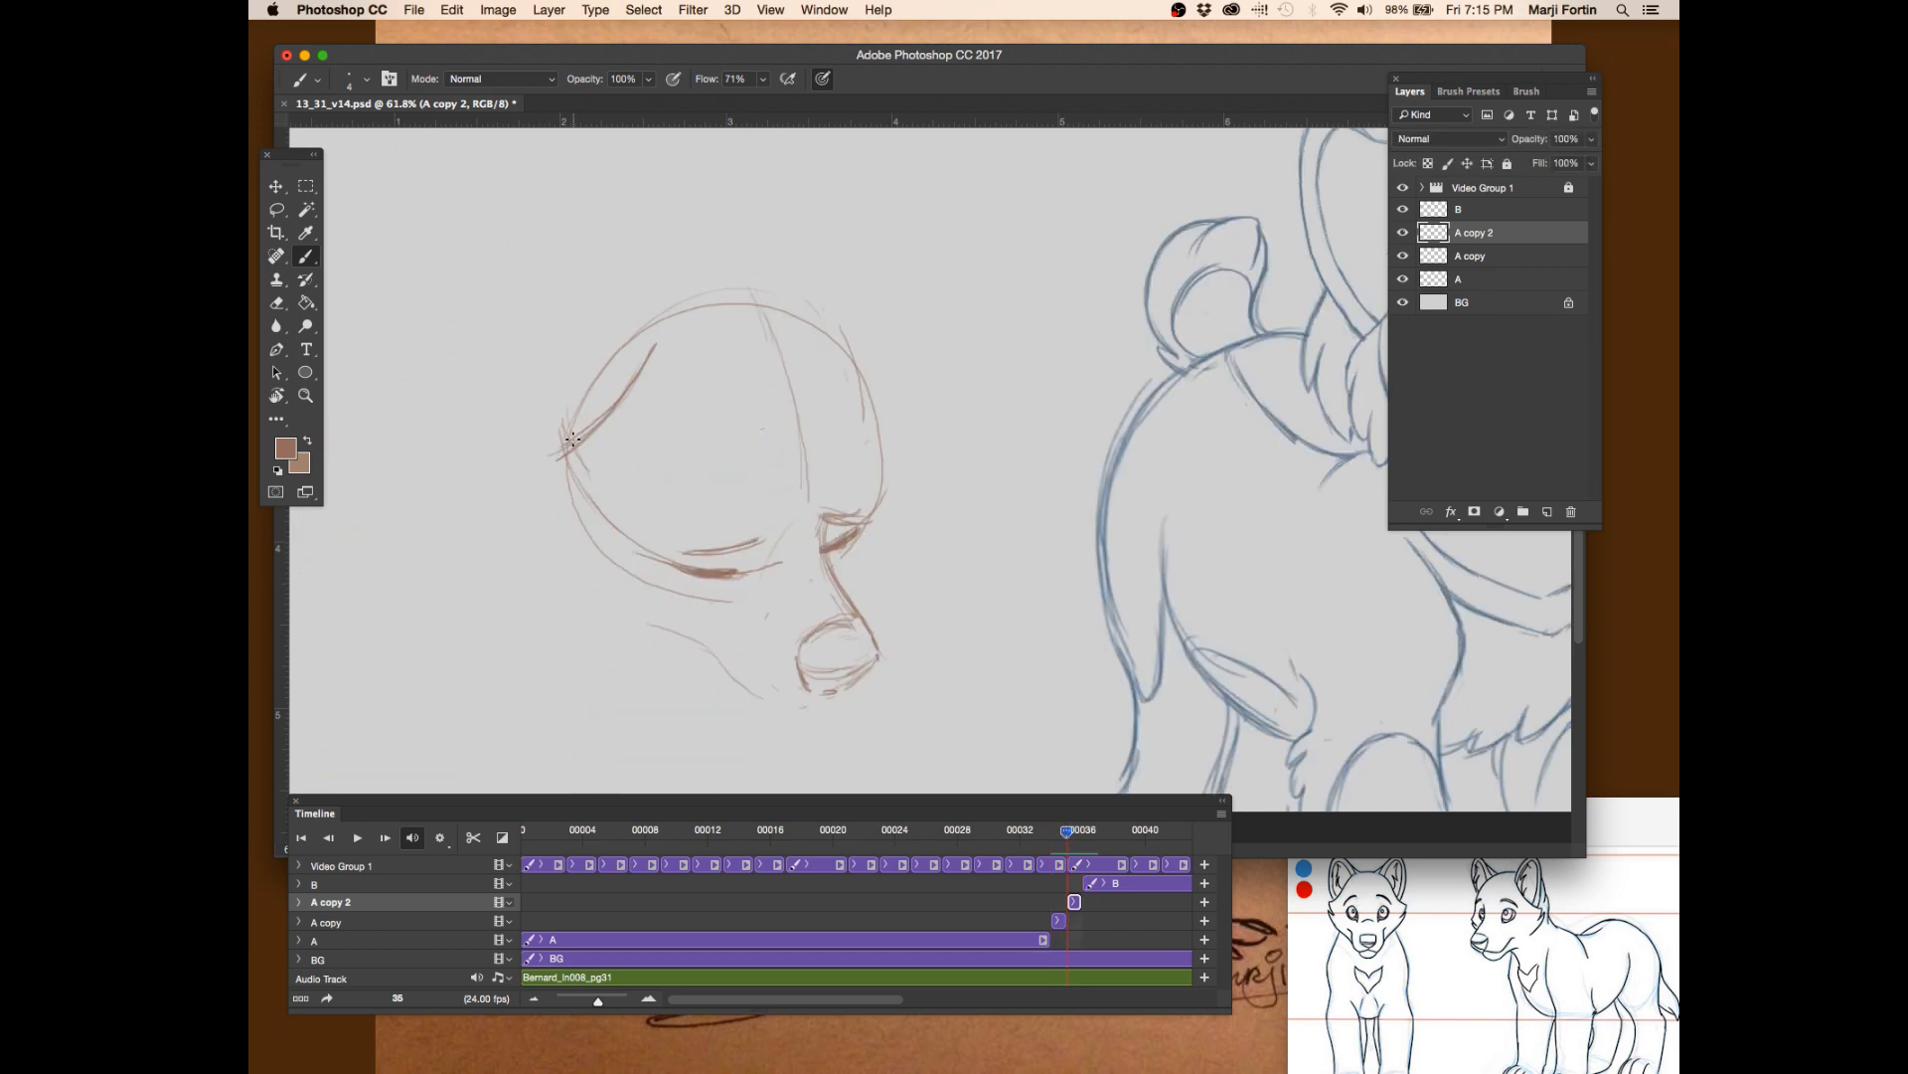
pyautogui.press('Right')
pyautogui.press('Left')
pyautogui.moveTo(545, 468)
pyautogui.mouseDown()
pyautogui.moveTo(576, 531)
pyautogui.moveTo(701, 599)
pyautogui.mouseUp()
# - Flip through frames 34 to 36 to check the back-of-head line against the neighbouring poses
pyautogui.press('Right')
pyautogui.press('Left')
pyautogui.press('Right')
pyautogui.press('Left')
pyautogui.press('Left')
pyautogui.press('Right')
pyautogui.press('Right')
pyautogui.press('Left')
pyautogui.press('Left')
pyautogui.press('Right')
pyautogui.press('Right')
pyautogui.press('Left')
pyautogui.press('Left')
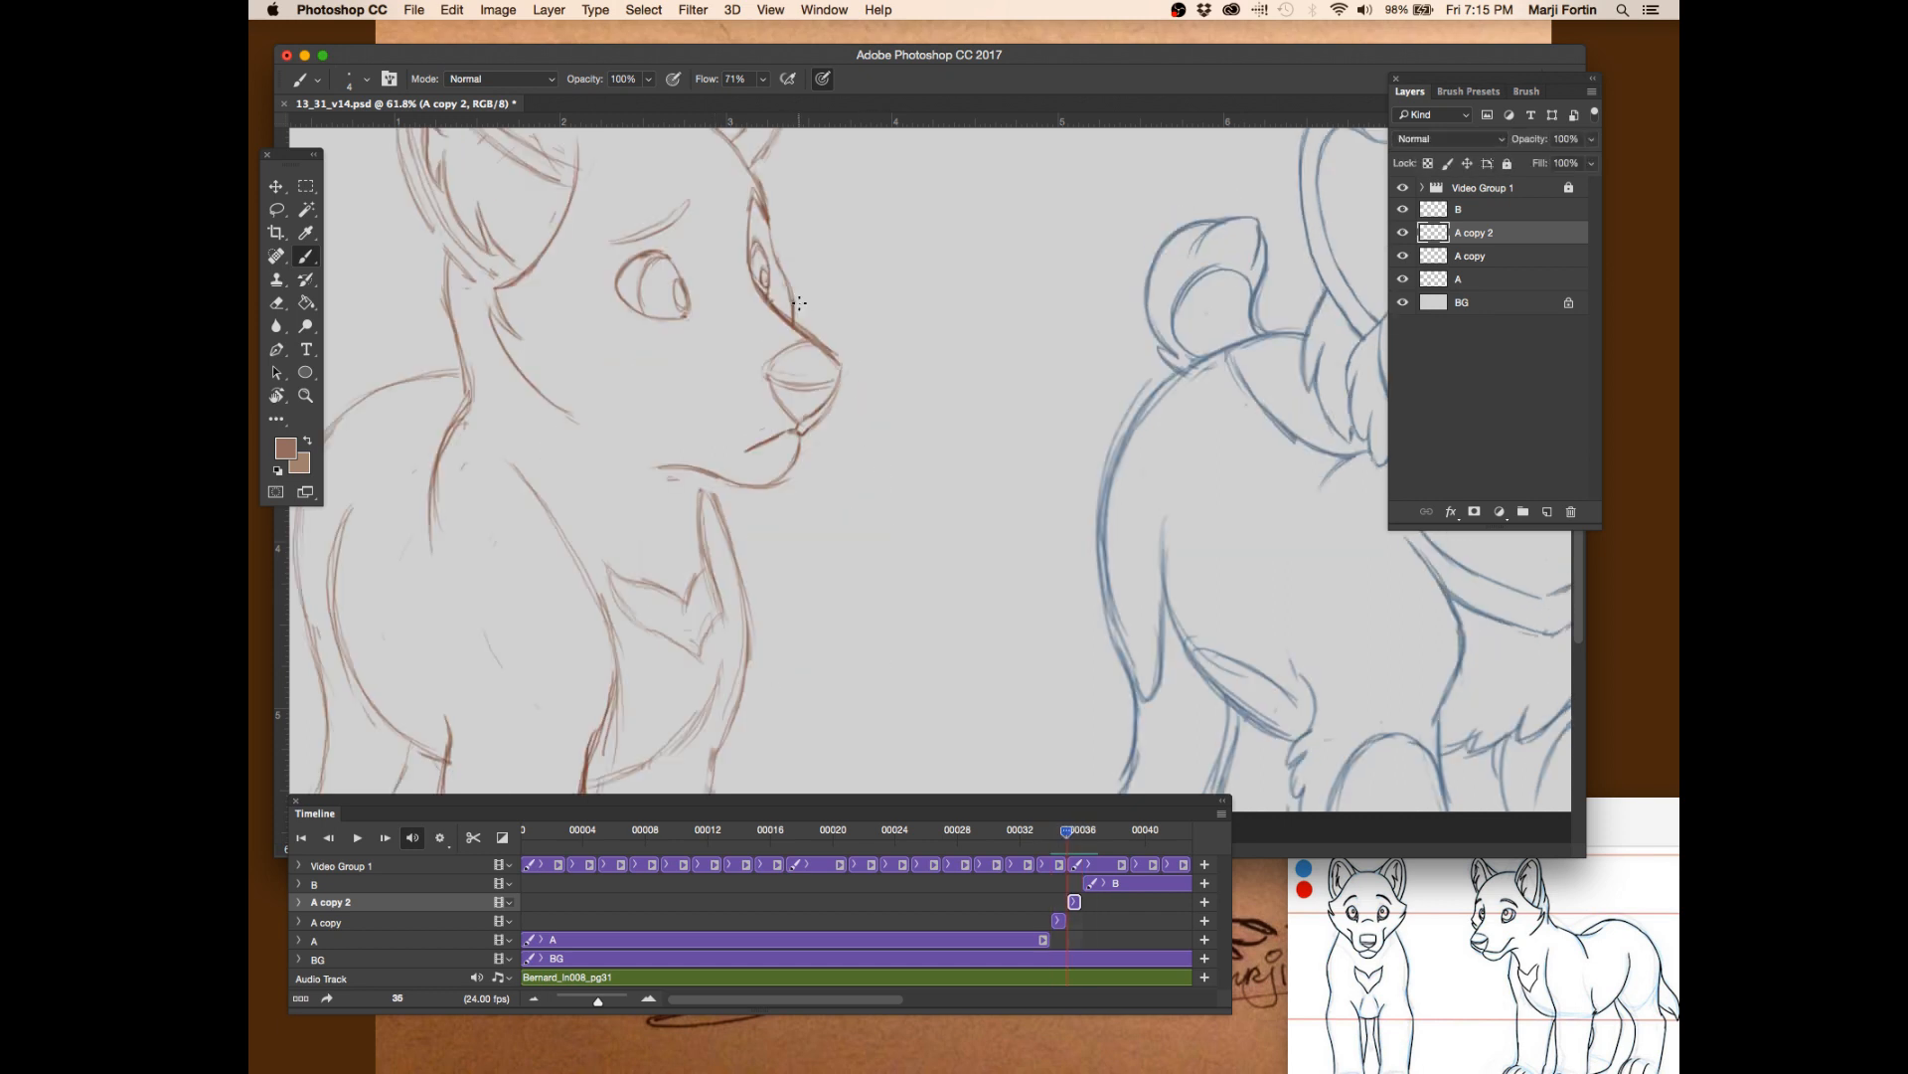
# - Draw the mouth line beneath the nose on frame 35, judging its position against the adjacent frames
pyautogui.press('Right')
pyautogui.press('Right')
pyautogui.press('Right')
pyautogui.press('Left')
pyautogui.press('Left')
pyautogui.press('Right')
pyautogui.press('Left')
pyautogui.press('Left')
pyautogui.press('Right')
pyautogui.press('Right')
pyautogui.press('Left')
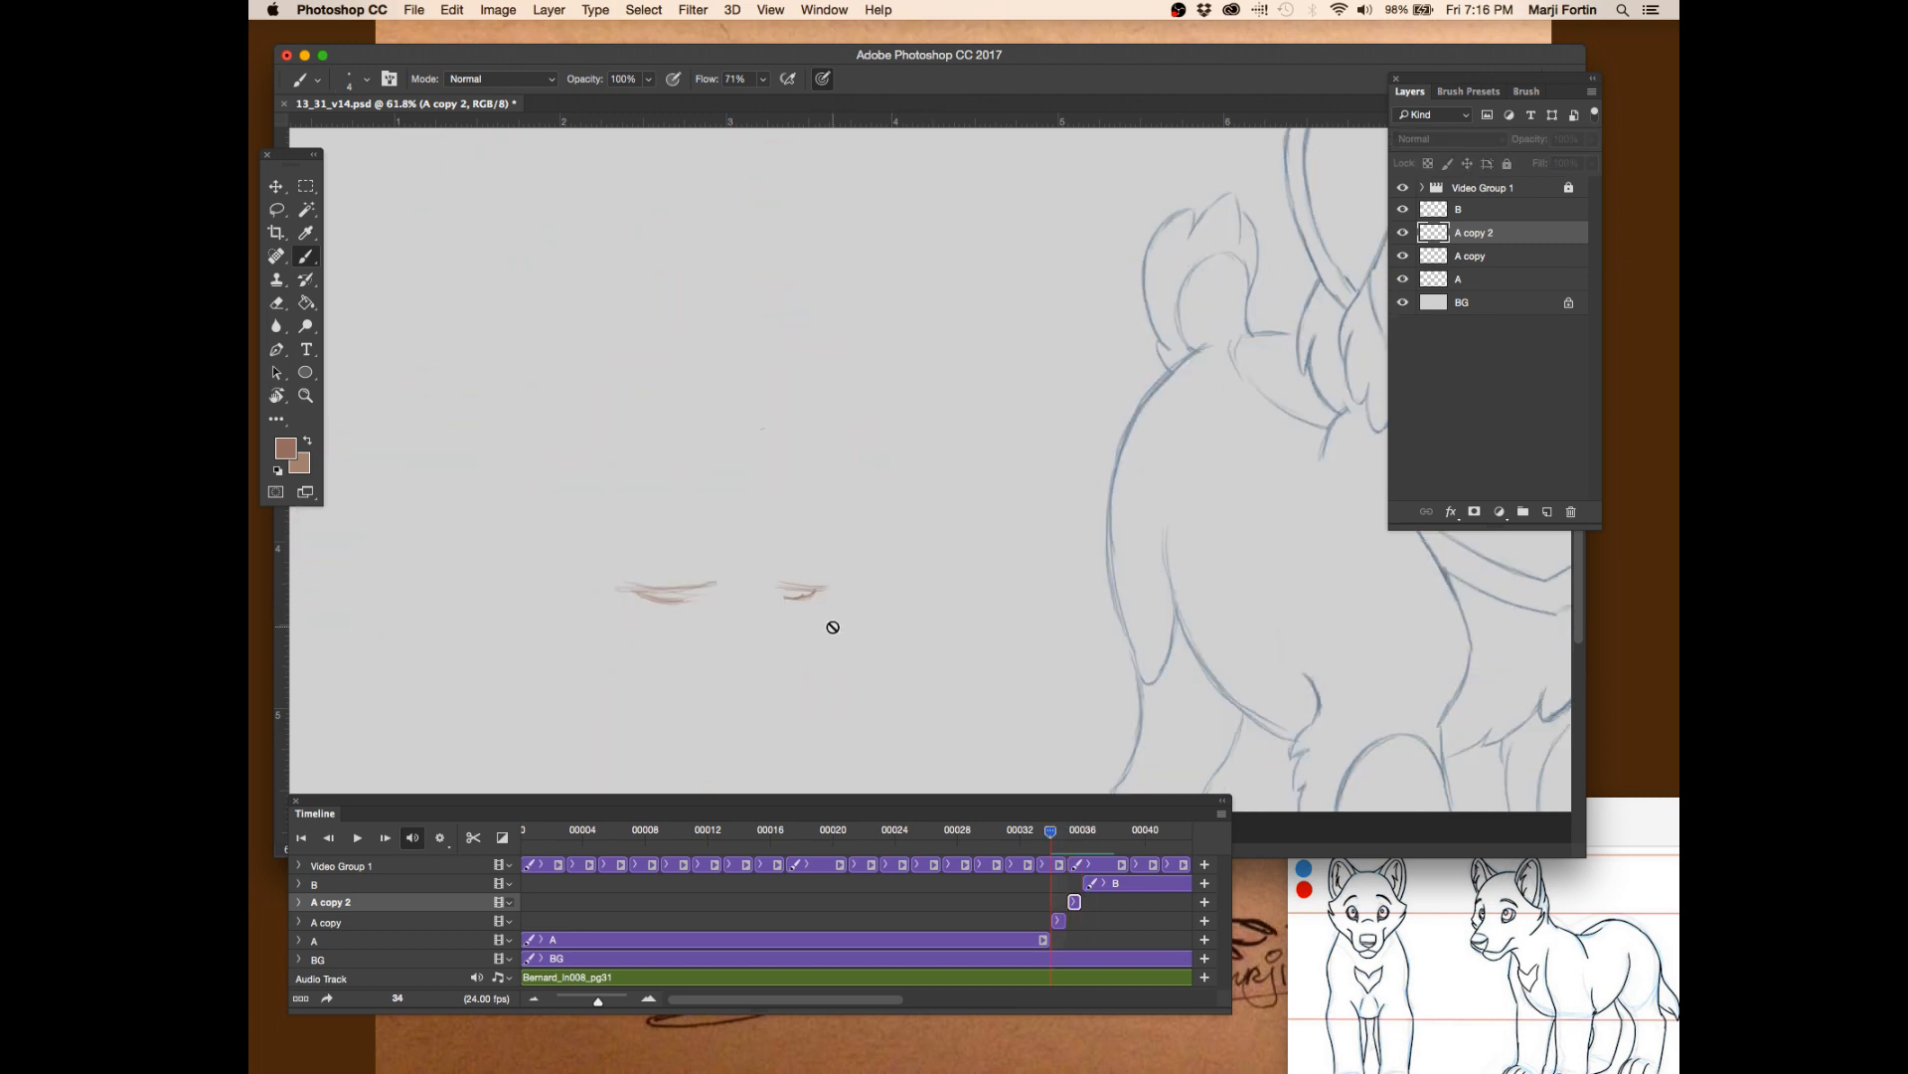
pyautogui.press('Right')
pyautogui.press('Left')
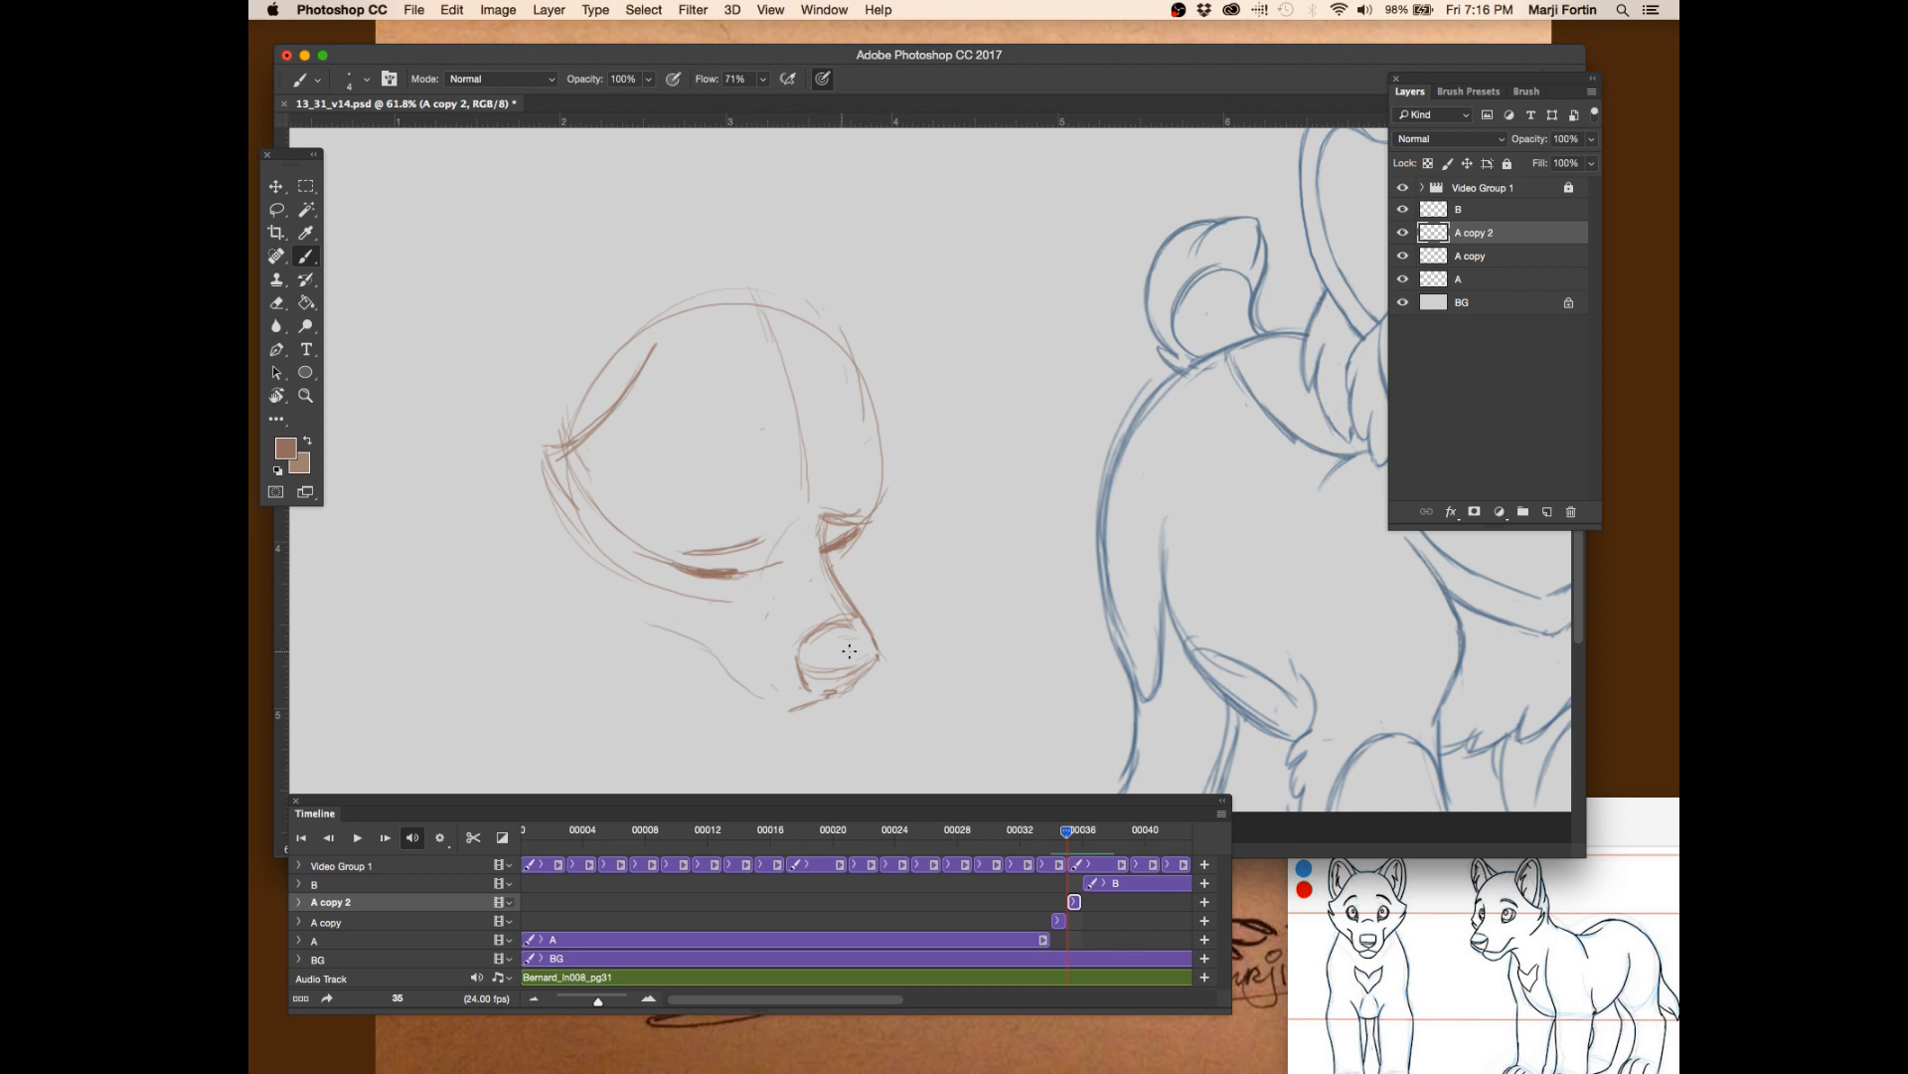
# - Draw the chin and the jaw line running back from the mouth below the near cheek on frame 35
pyautogui.press('Left')
pyautogui.press('Right')
pyautogui.press('Right')
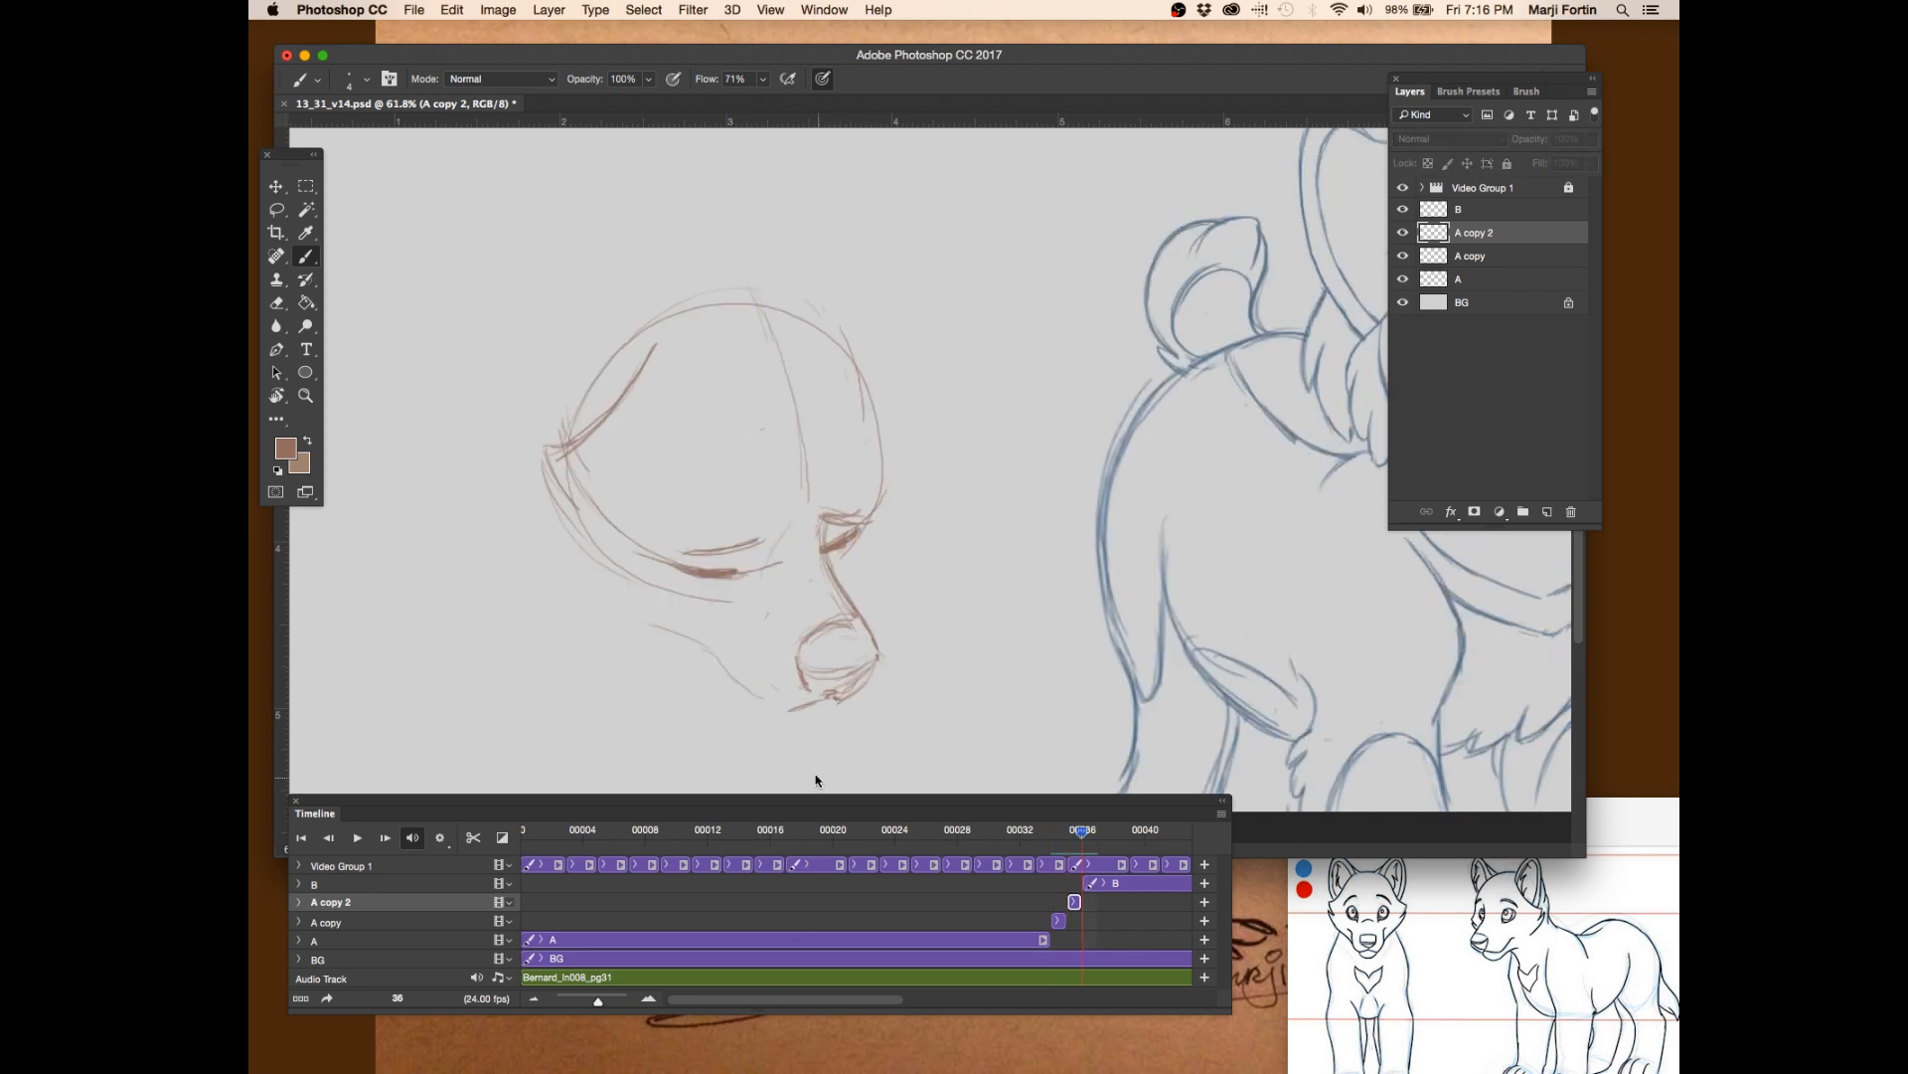
pyautogui.press('Left')
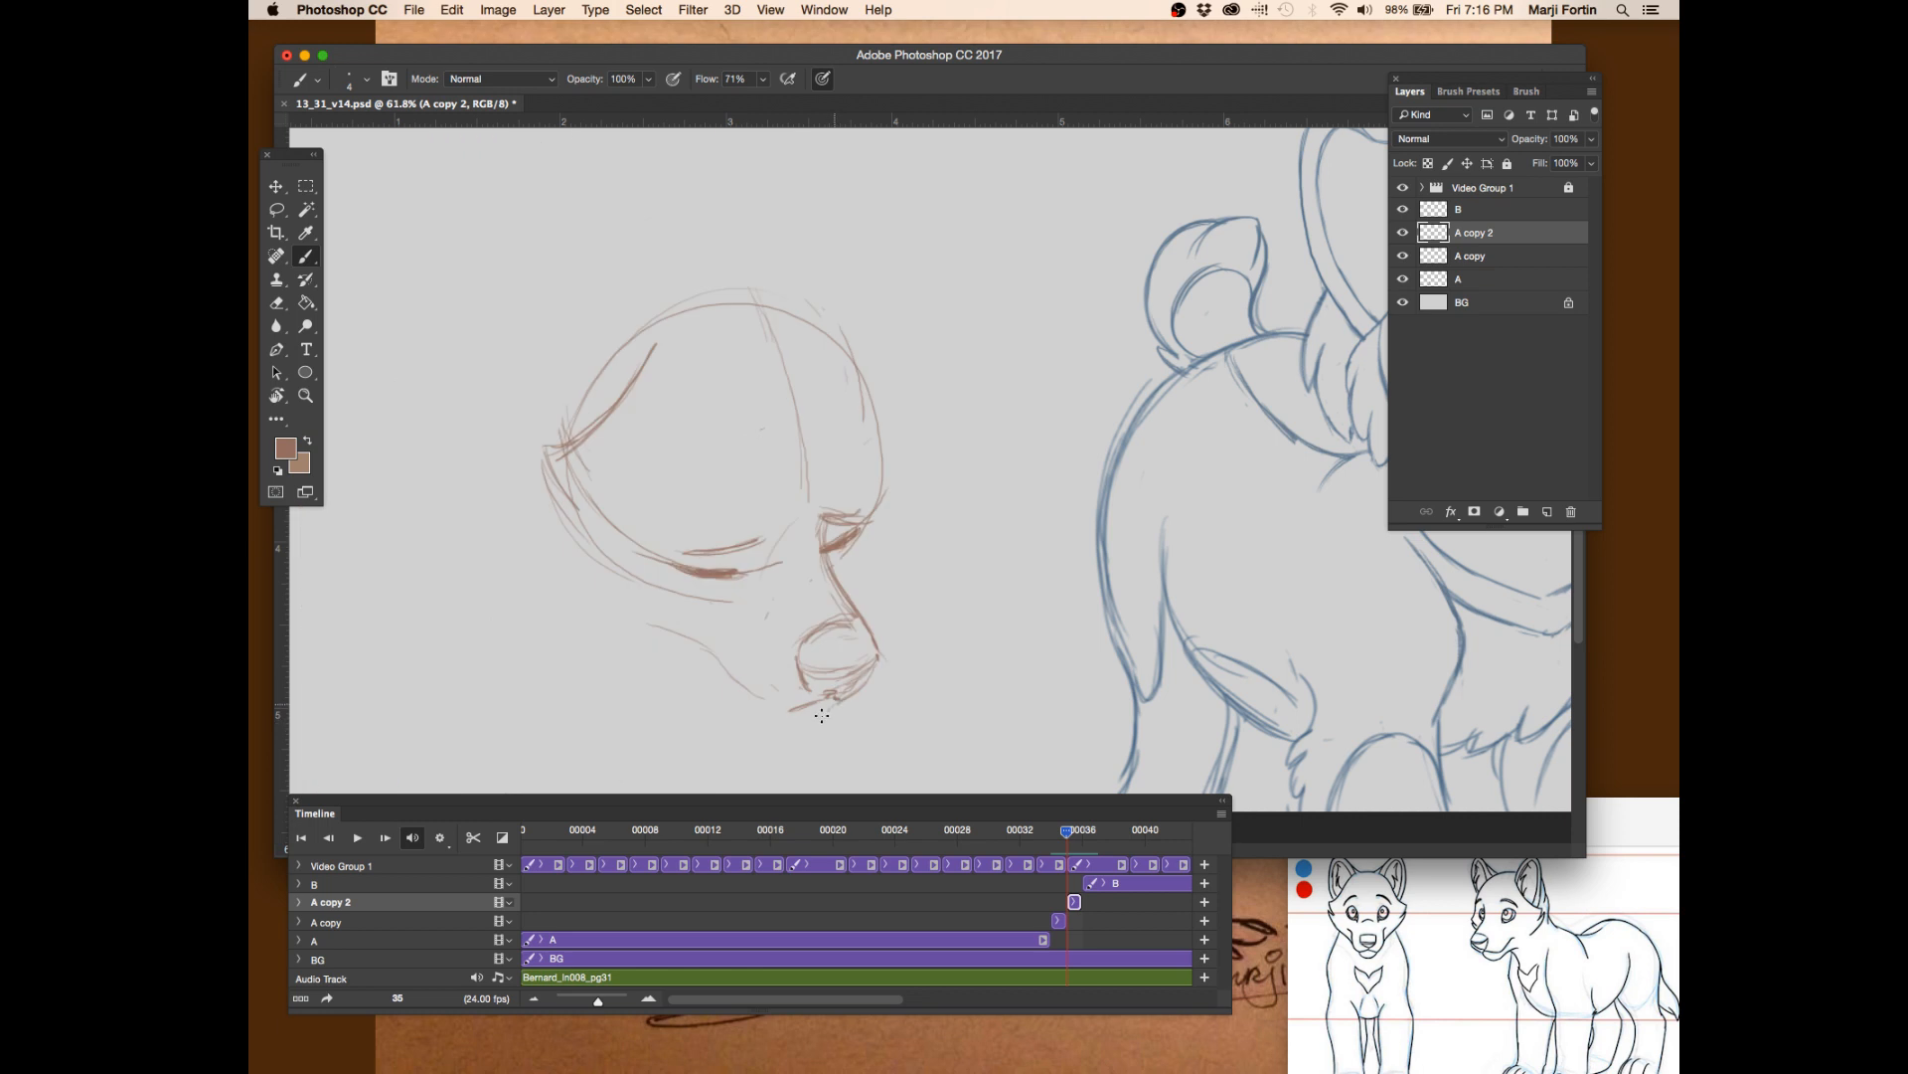
pyautogui.press('e')
pyautogui.press('b')
pyautogui.press('Left')
pyautogui.press('Right')
pyautogui.press('Right')
pyautogui.press('Left')
pyautogui.press('Right')
pyautogui.press('Left')
pyautogui.moveTo(687, 670); pyautogui.dragTo(736, 692)
# - Draw the far cheek's outline beside the muzzle on frame 35, comparing it with the adjacent frames
pyautogui.press('Right')
pyautogui.press('Left')
pyautogui.press('Right')
pyautogui.press('Left')
pyautogui.press('Left')
pyautogui.press('Right')
pyautogui.press('Right')
pyautogui.press('Left')
pyautogui.press('Left')
pyautogui.press('Right')
pyautogui.press('Right')
pyautogui.press('Left')
pyautogui.press('Left')
pyautogui.press('Right')
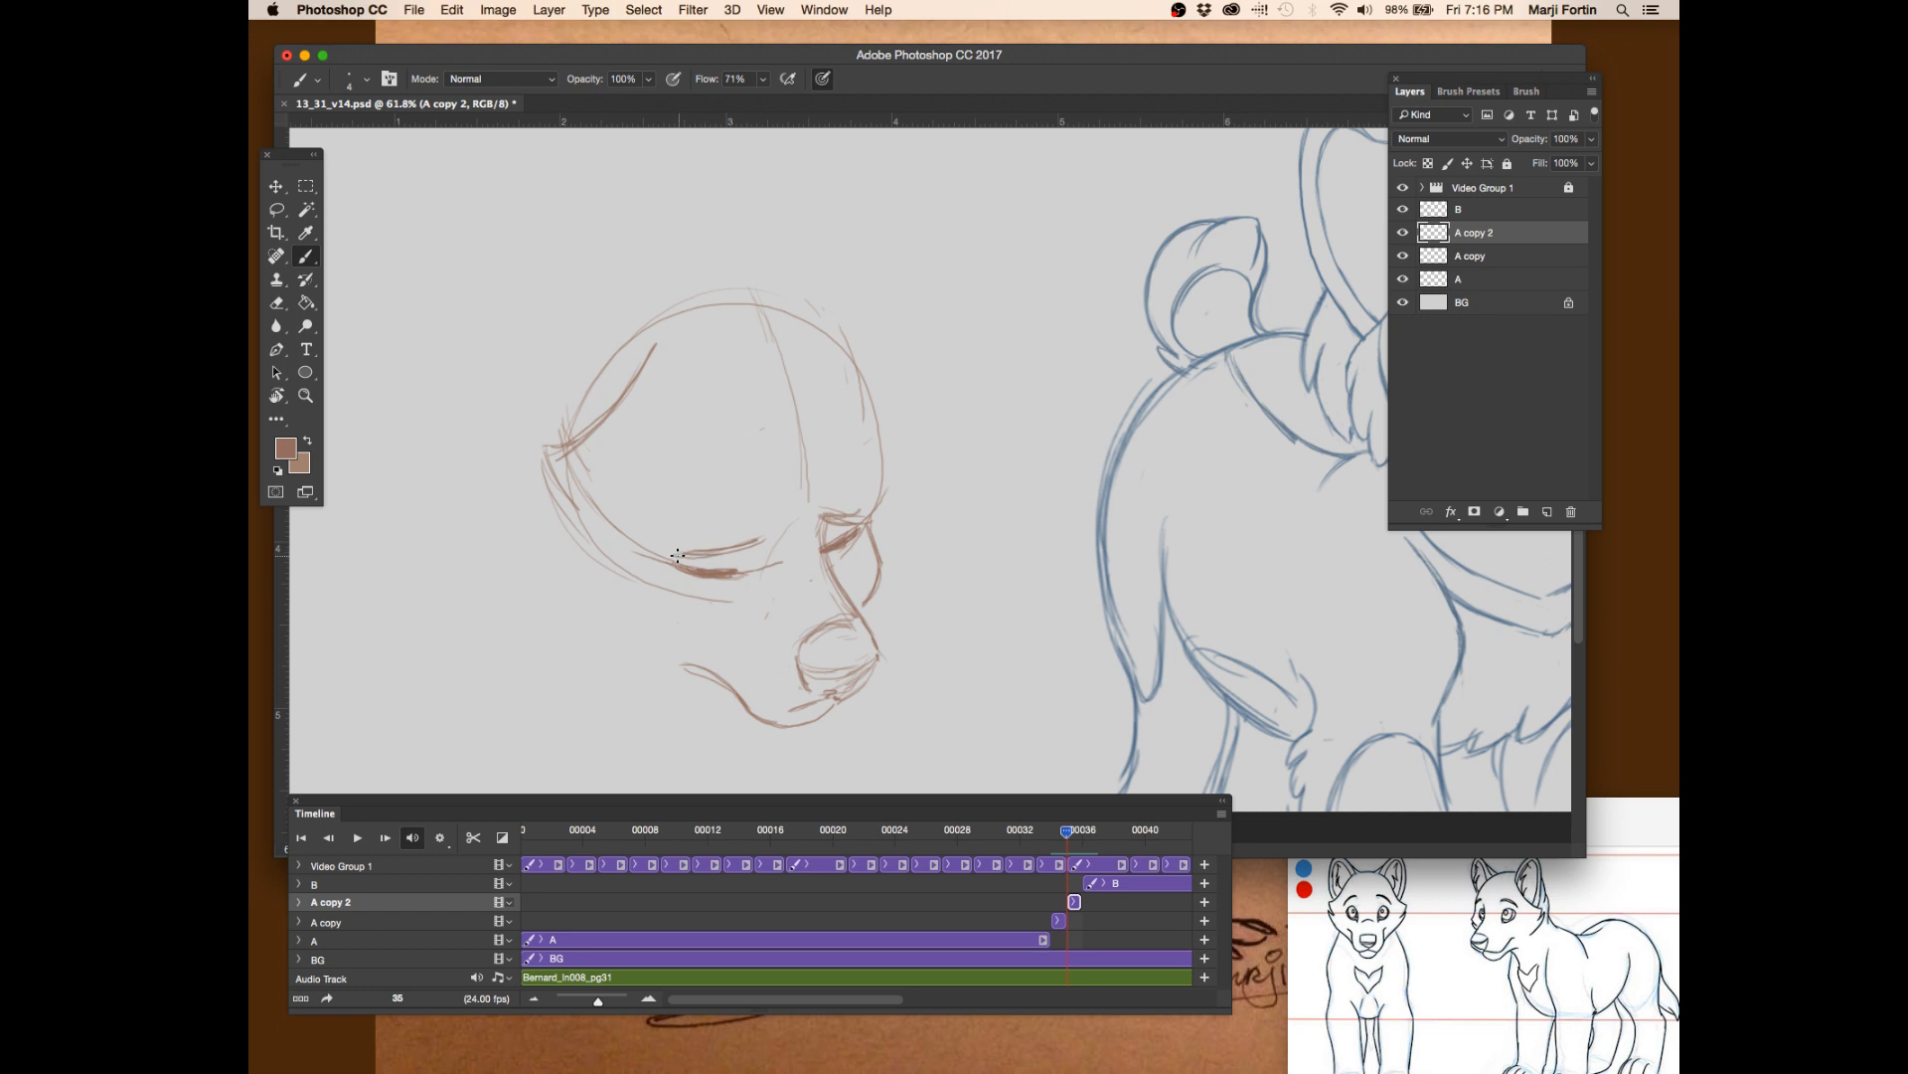
# - Erase the stray stroke at the near eye's inner corner on frame 35 and save the document
pyautogui.press('Left')
pyautogui.press('Right')
pyautogui.press('Right')
pyautogui.press('Left')
pyautogui.press('e')
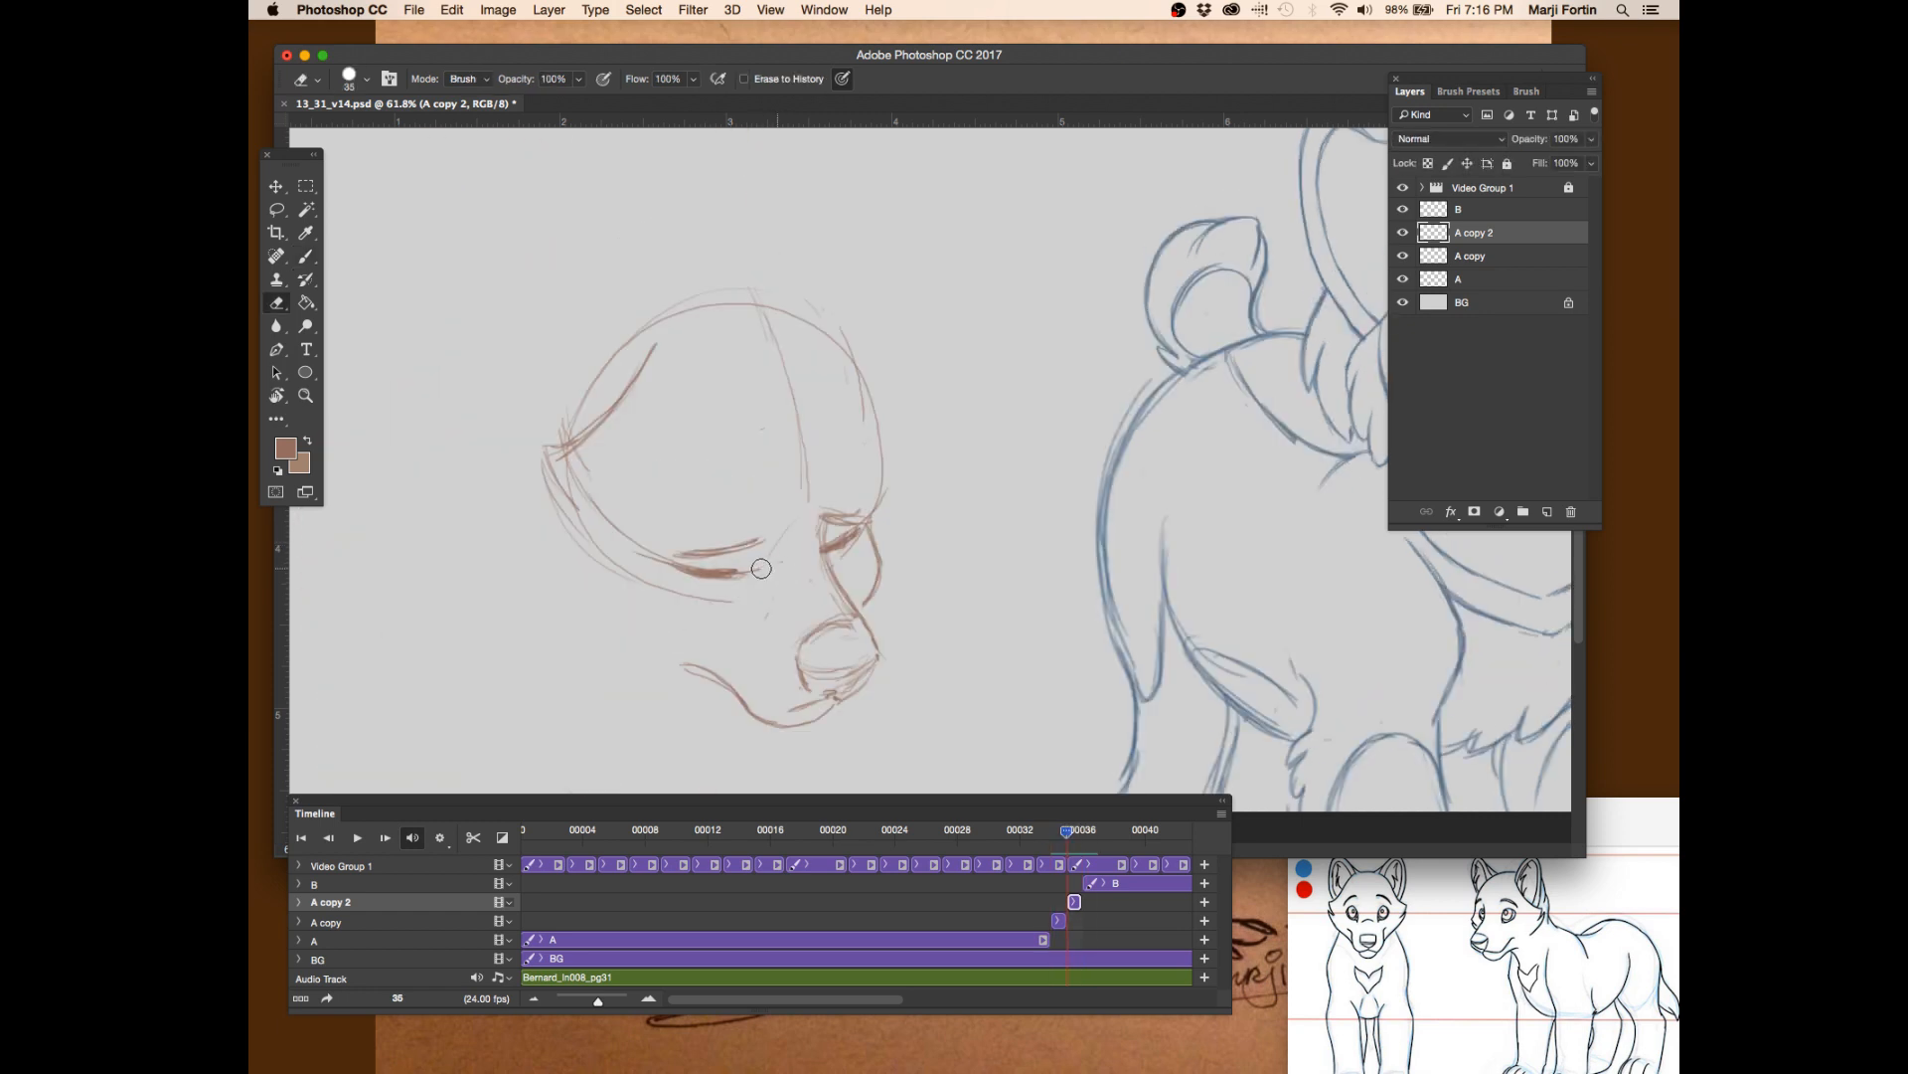
pyautogui.press('b')
pyautogui.press('super+s')
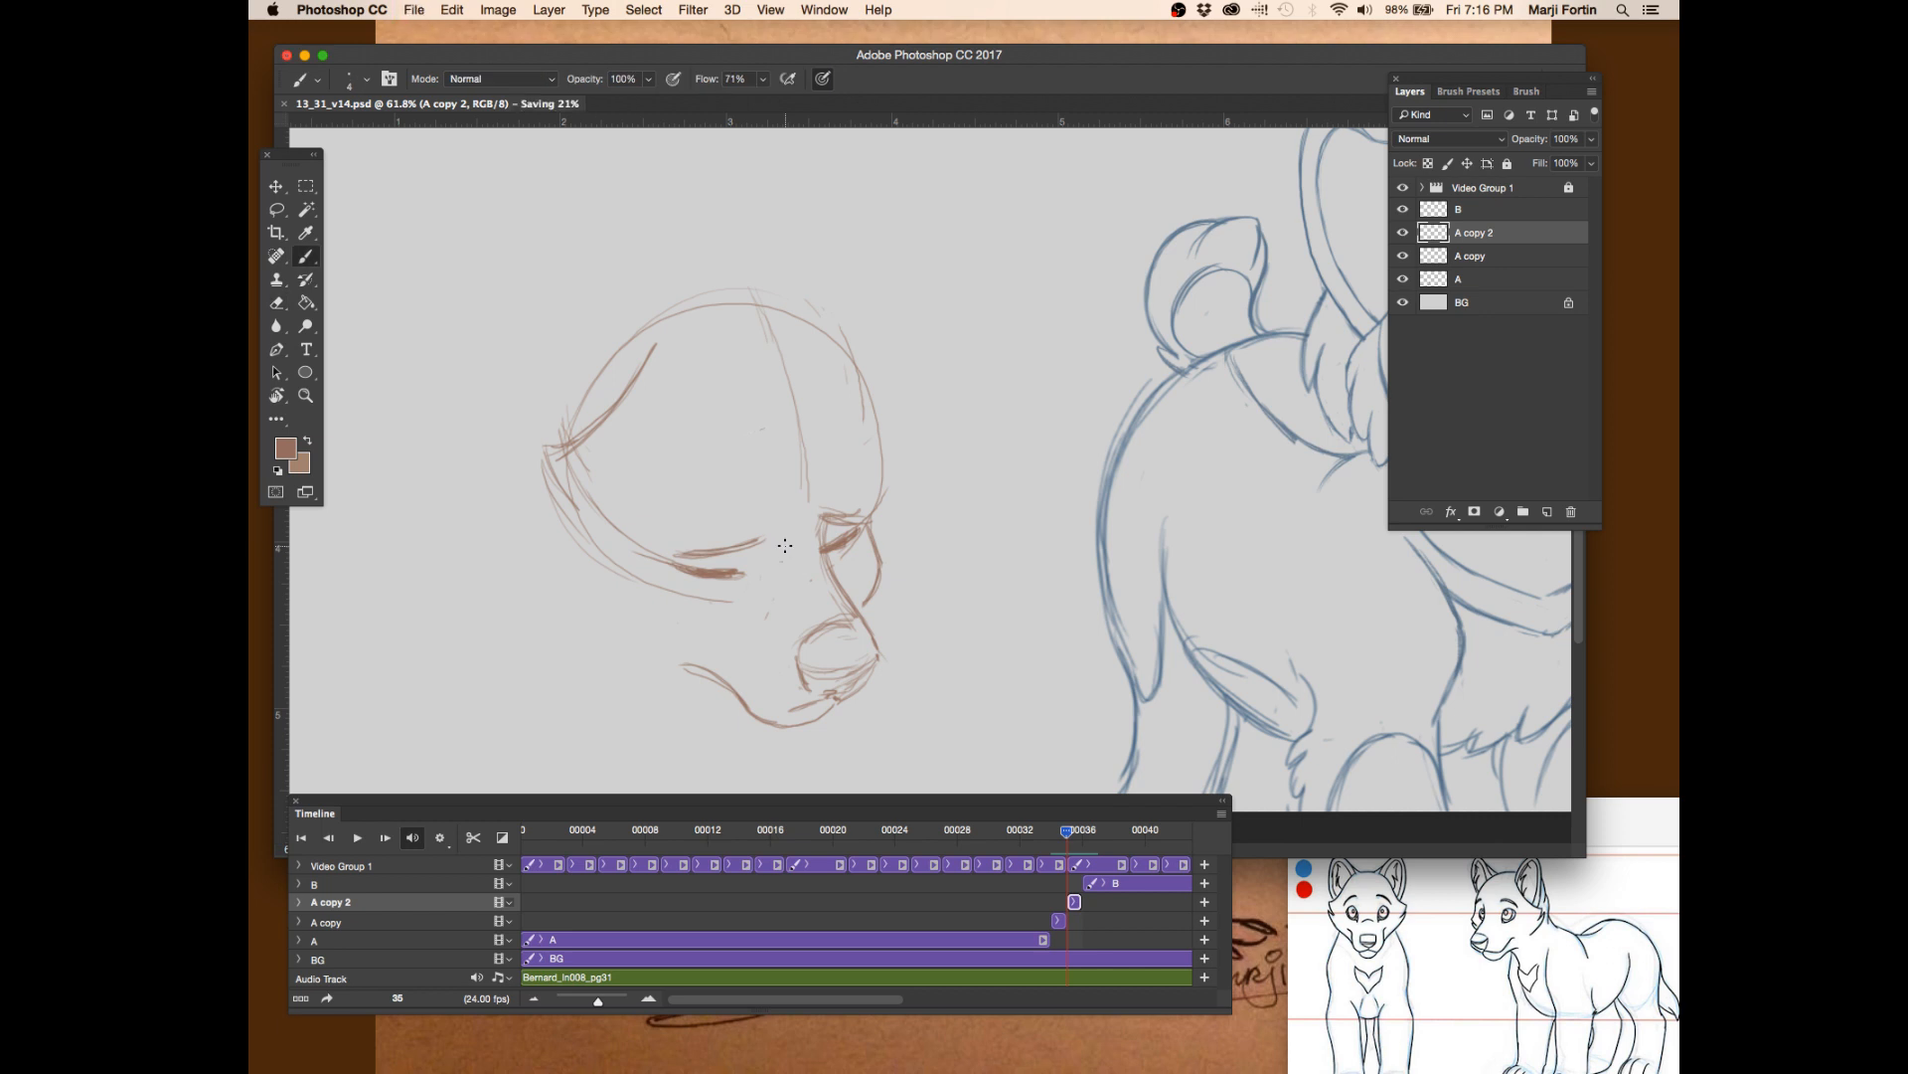
# - Show the whole canvas and play the animation from frame 0 to review the wolf's movement
pyautogui.moveTo(582, 832); pyautogui.dragTo(535, 831)
pyautogui.press('z')
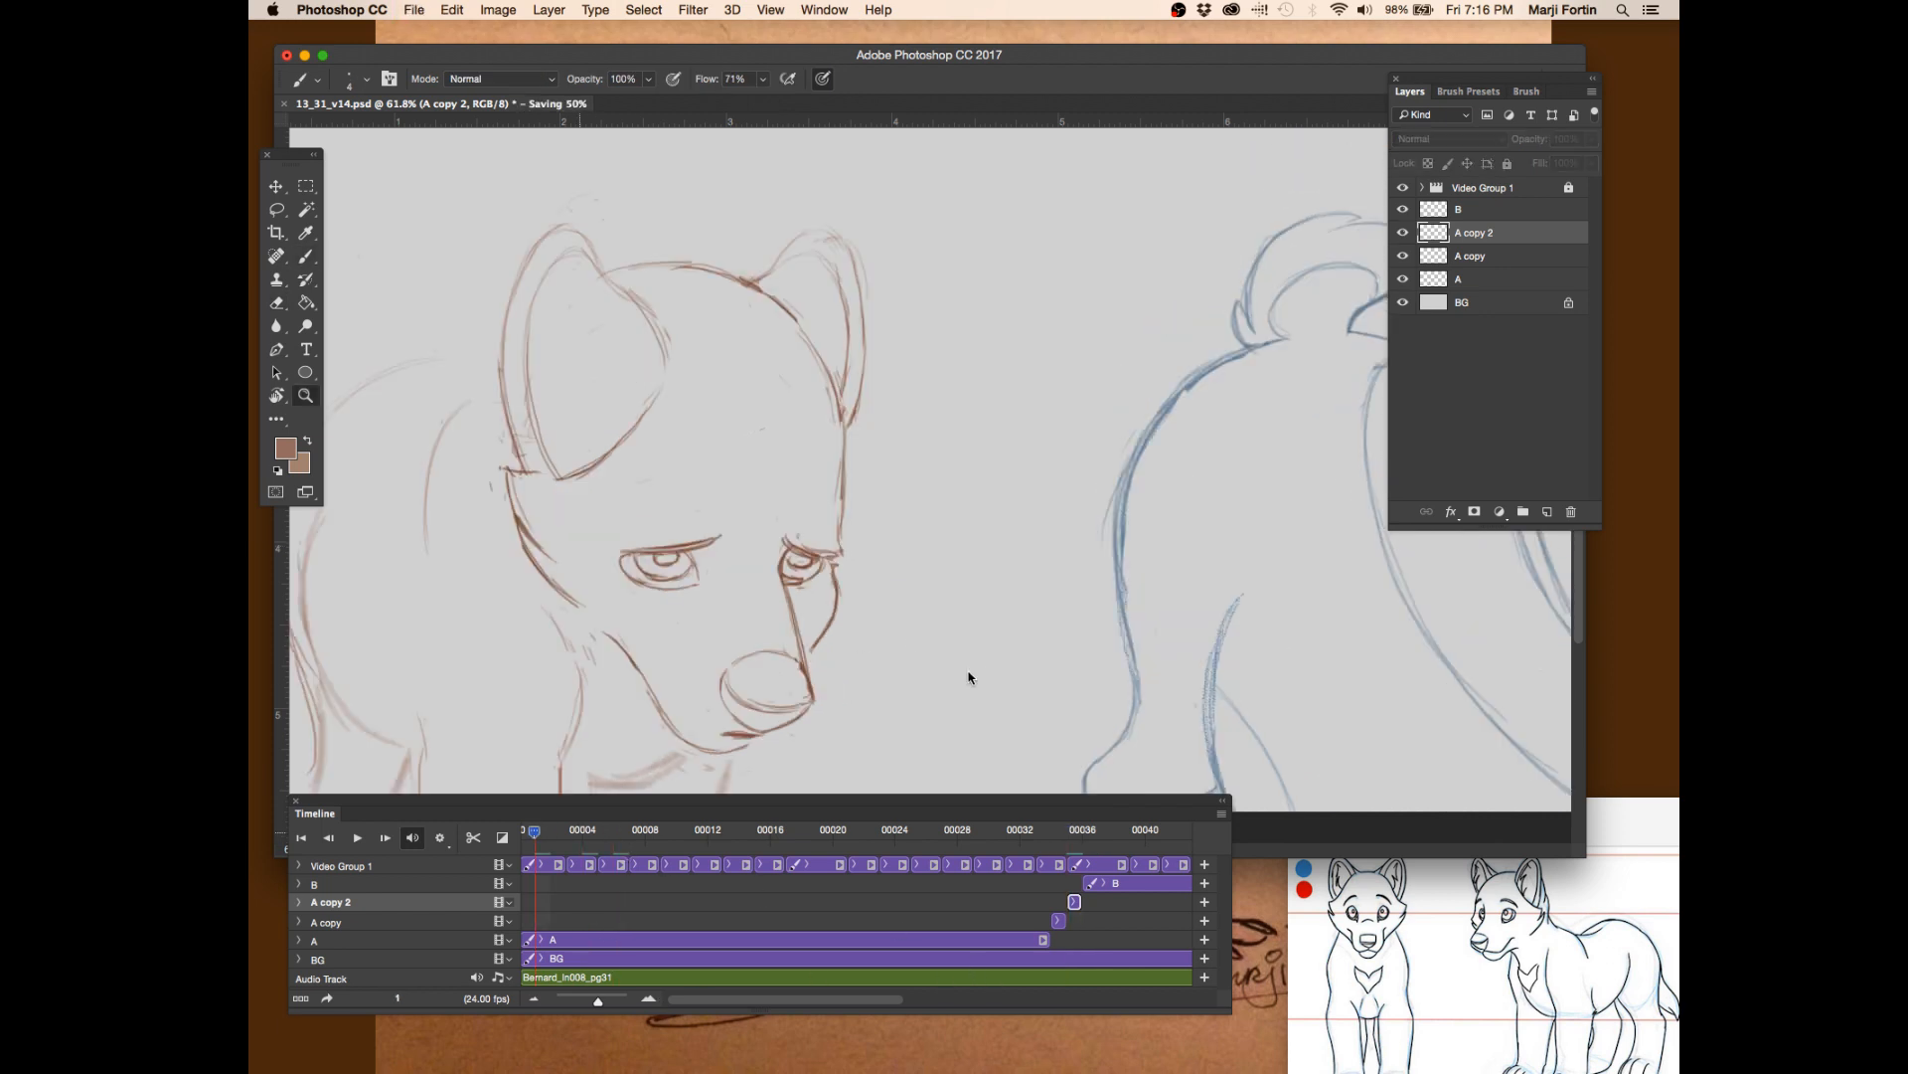
pyautogui.moveTo(969, 682); pyautogui.dragTo(922, 740)
pyautogui.moveTo(1249, 50); pyautogui.dragTo(1240, 76)
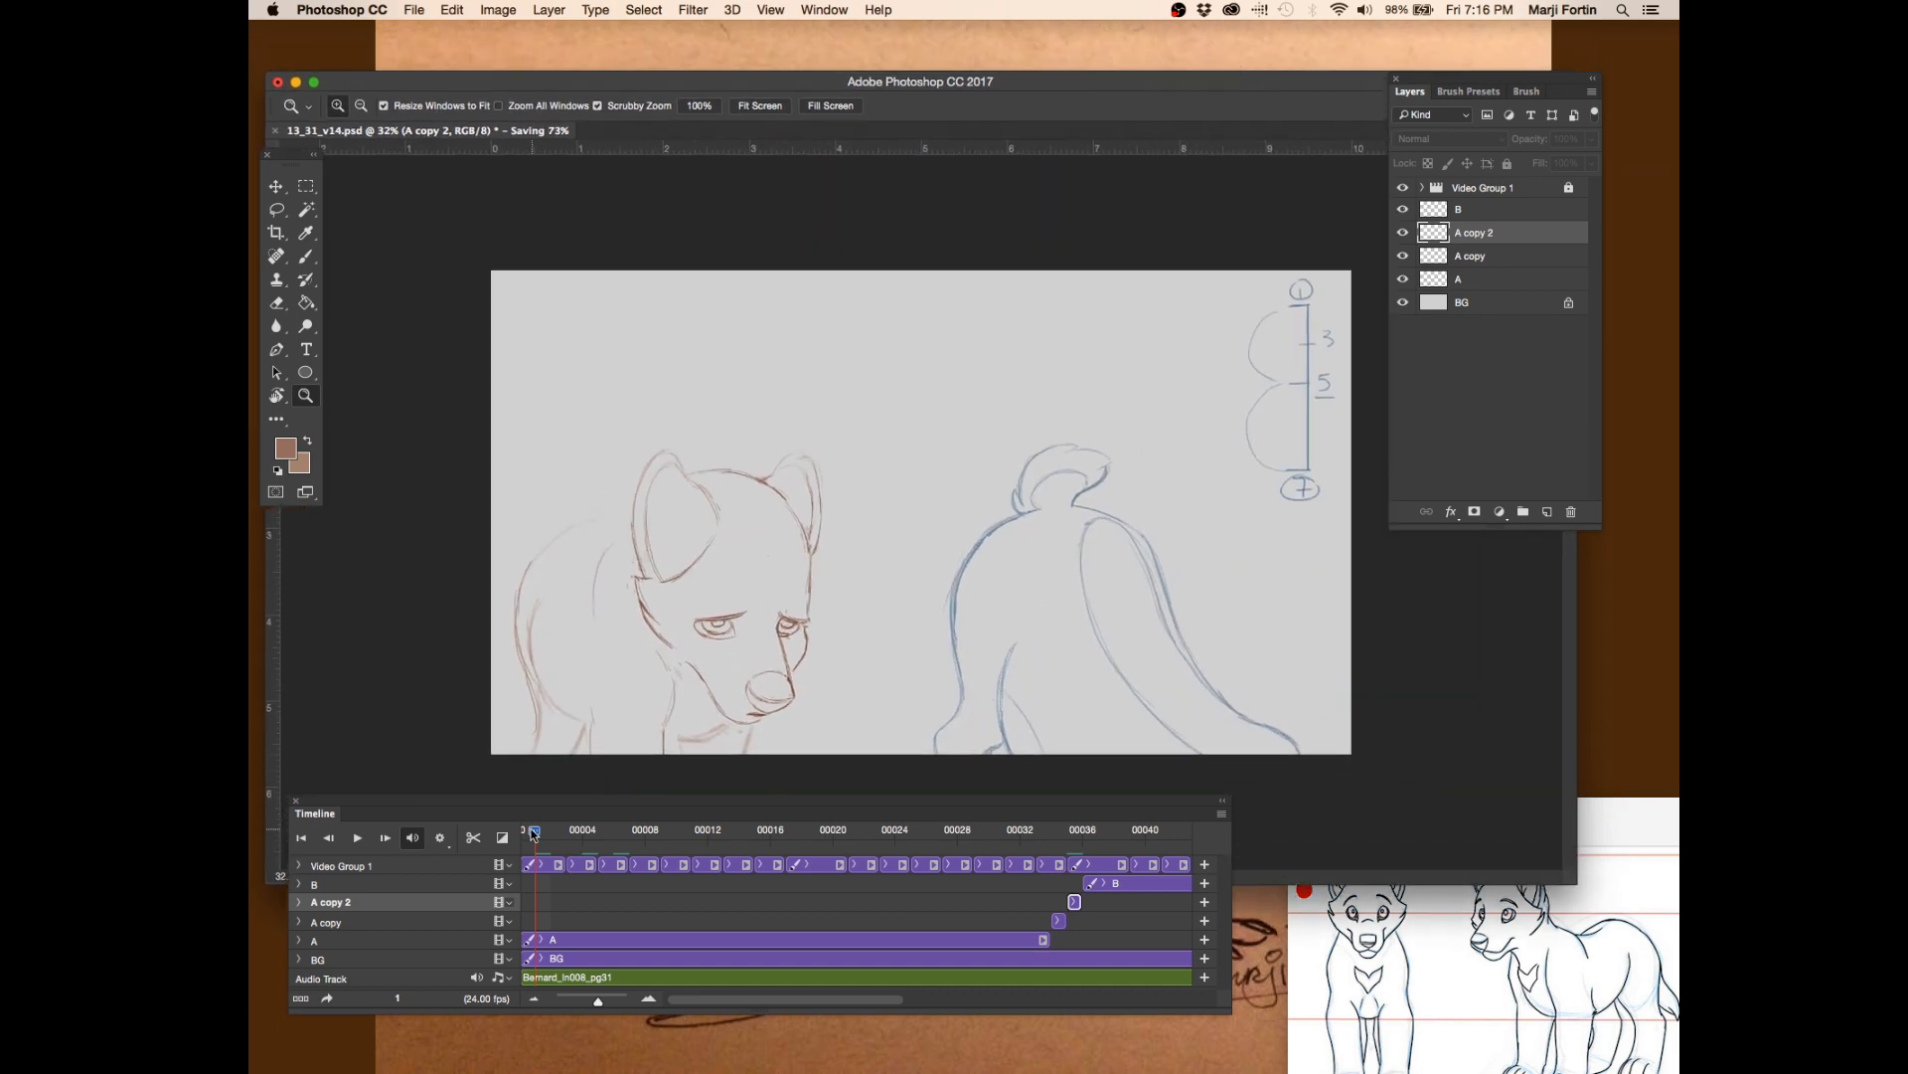
pyautogui.moveTo(535, 834); pyautogui.dragTo(516, 833)
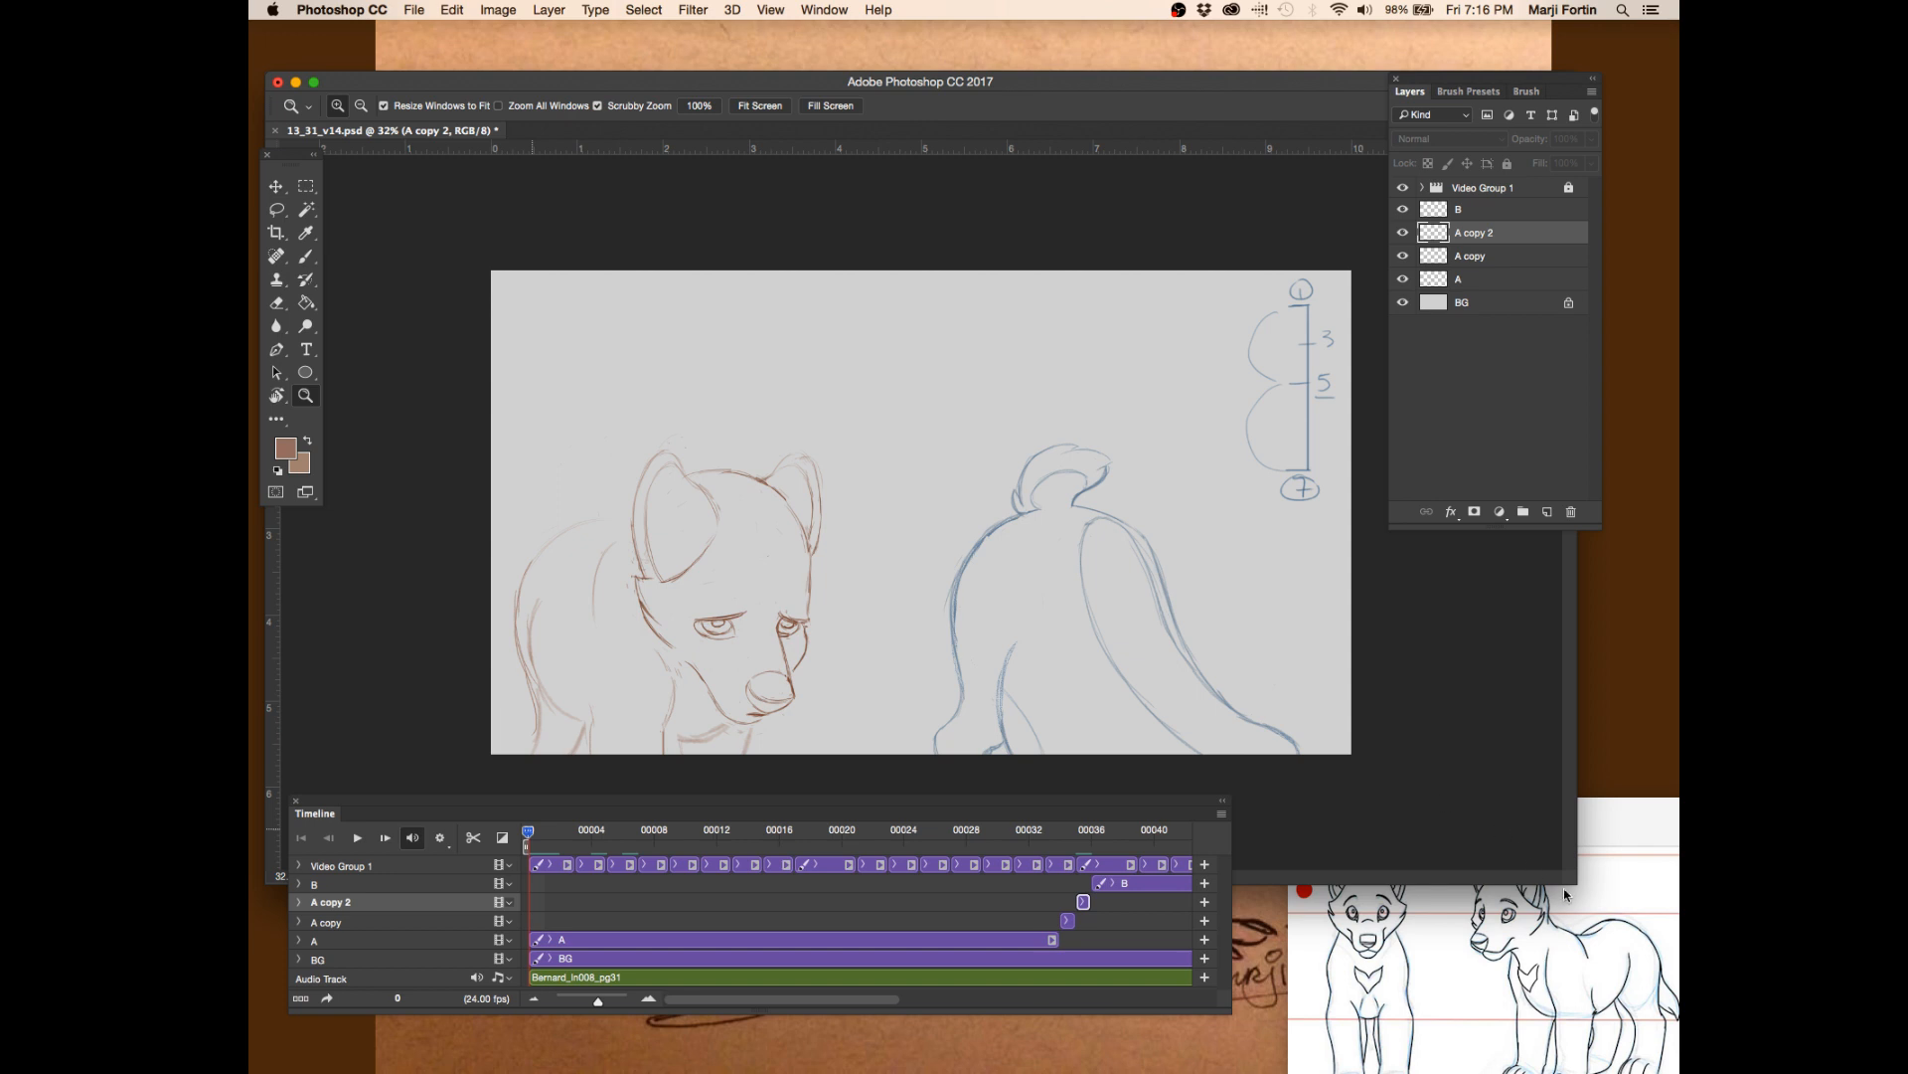
pyautogui.press('space')
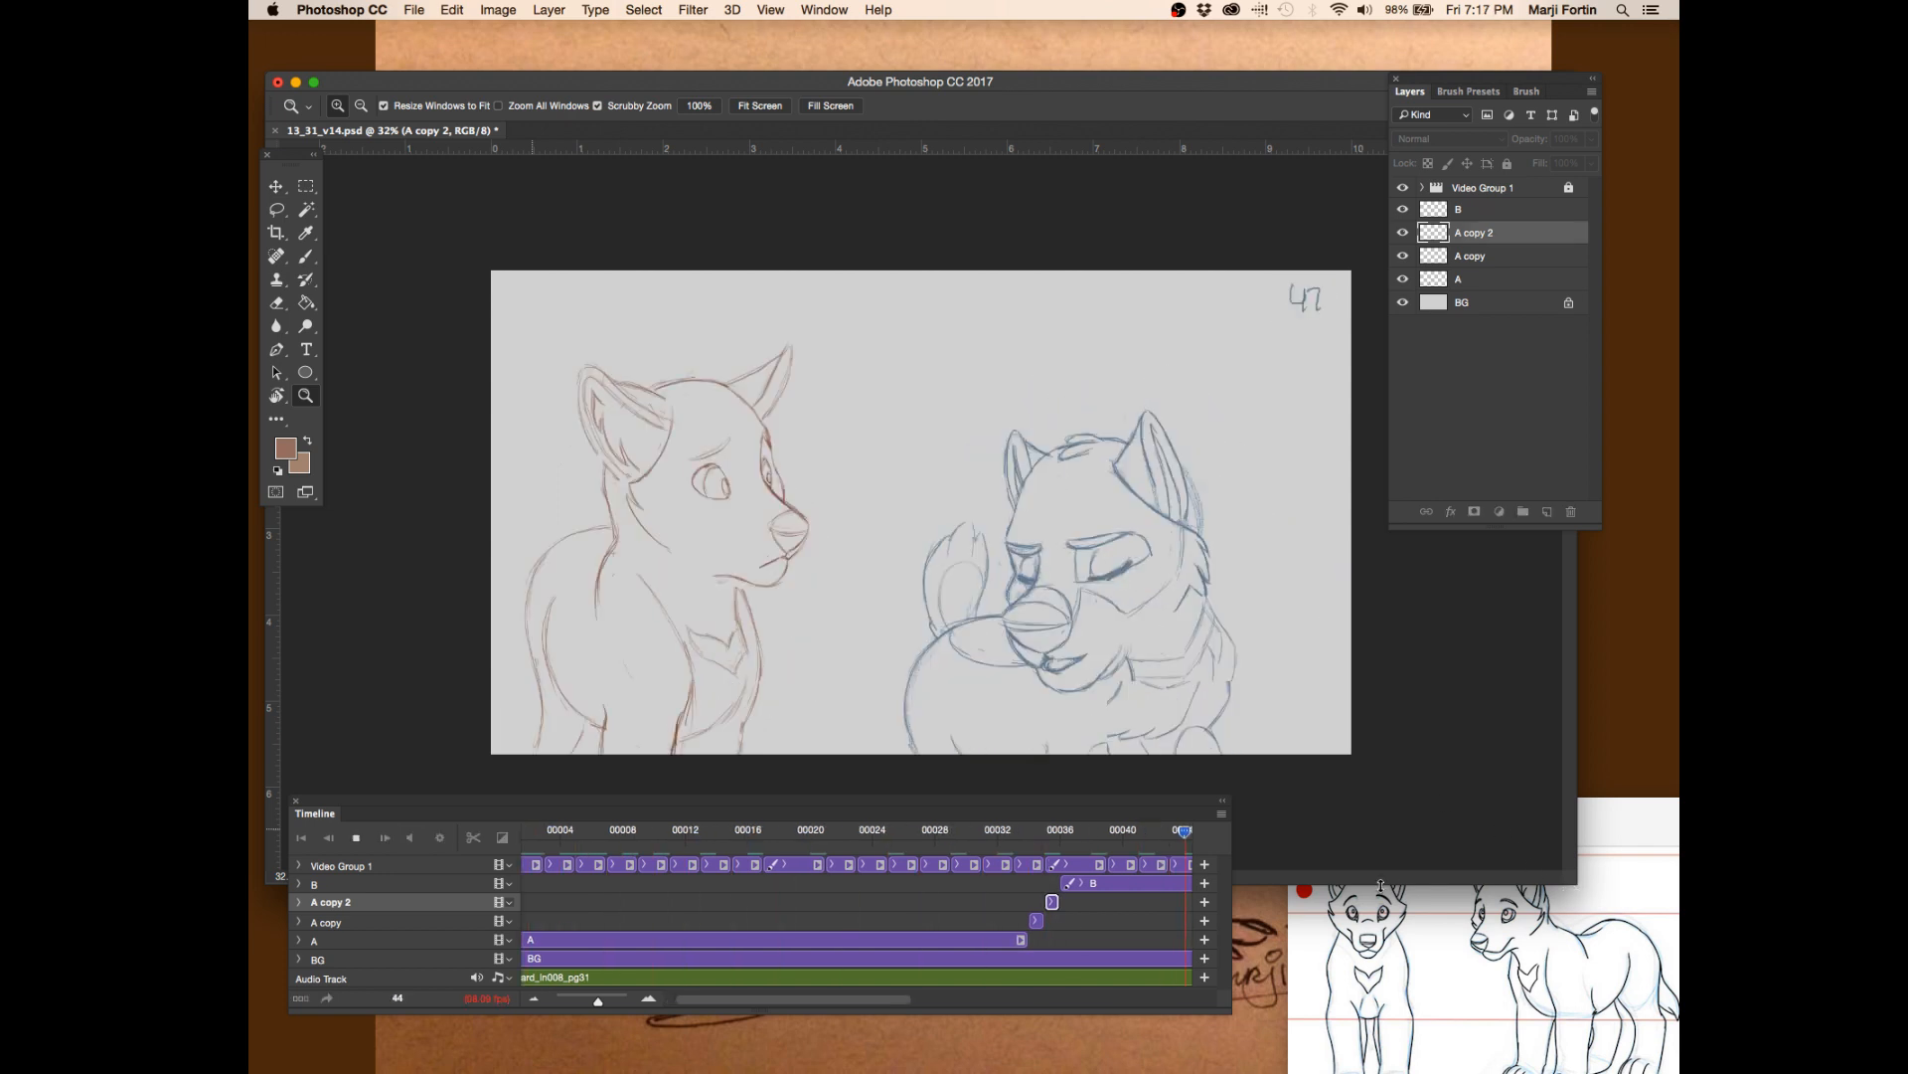
pyautogui.press('space')
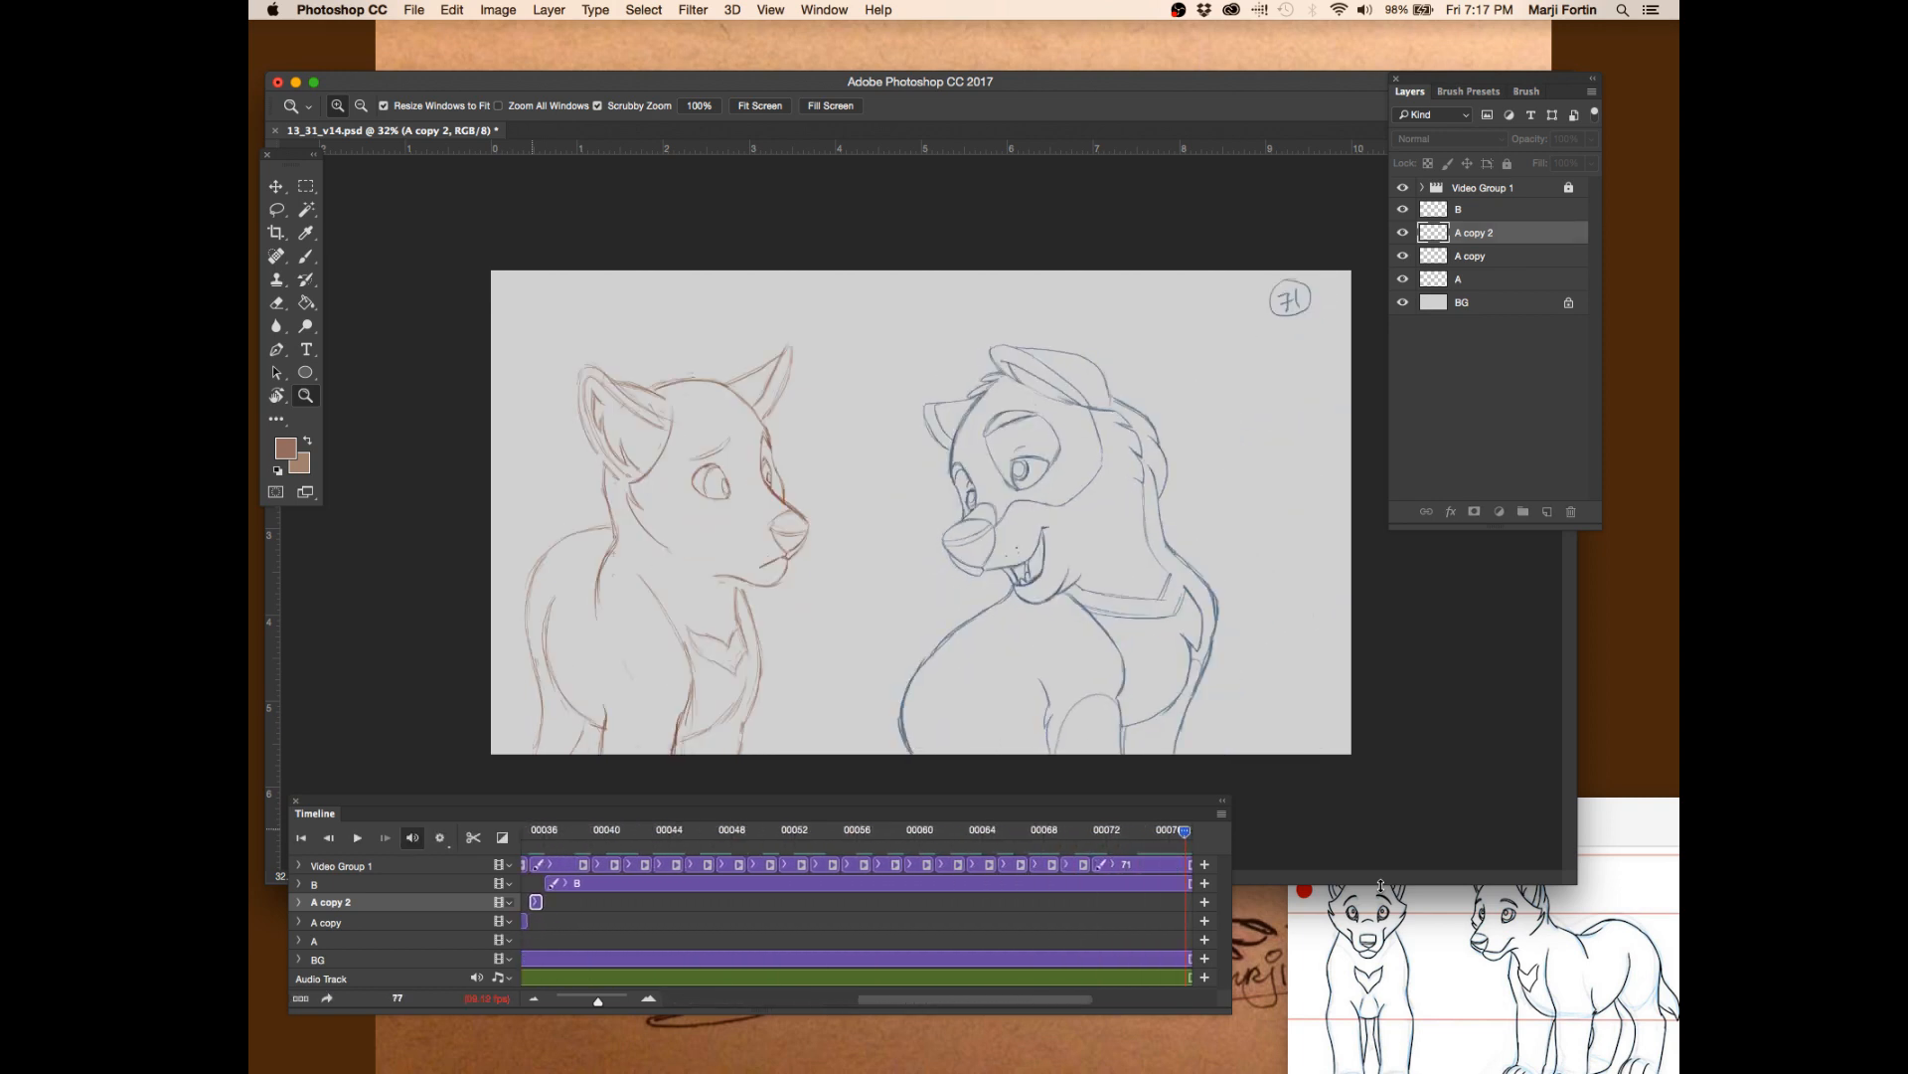
pyautogui.press('space')
# - Hide Video Group 1 and return to the wolf's in-between frames with the head enlarged and the Brush tool ready
pyautogui.moveTo(544, 838); pyautogui.dragTo(605, 846)
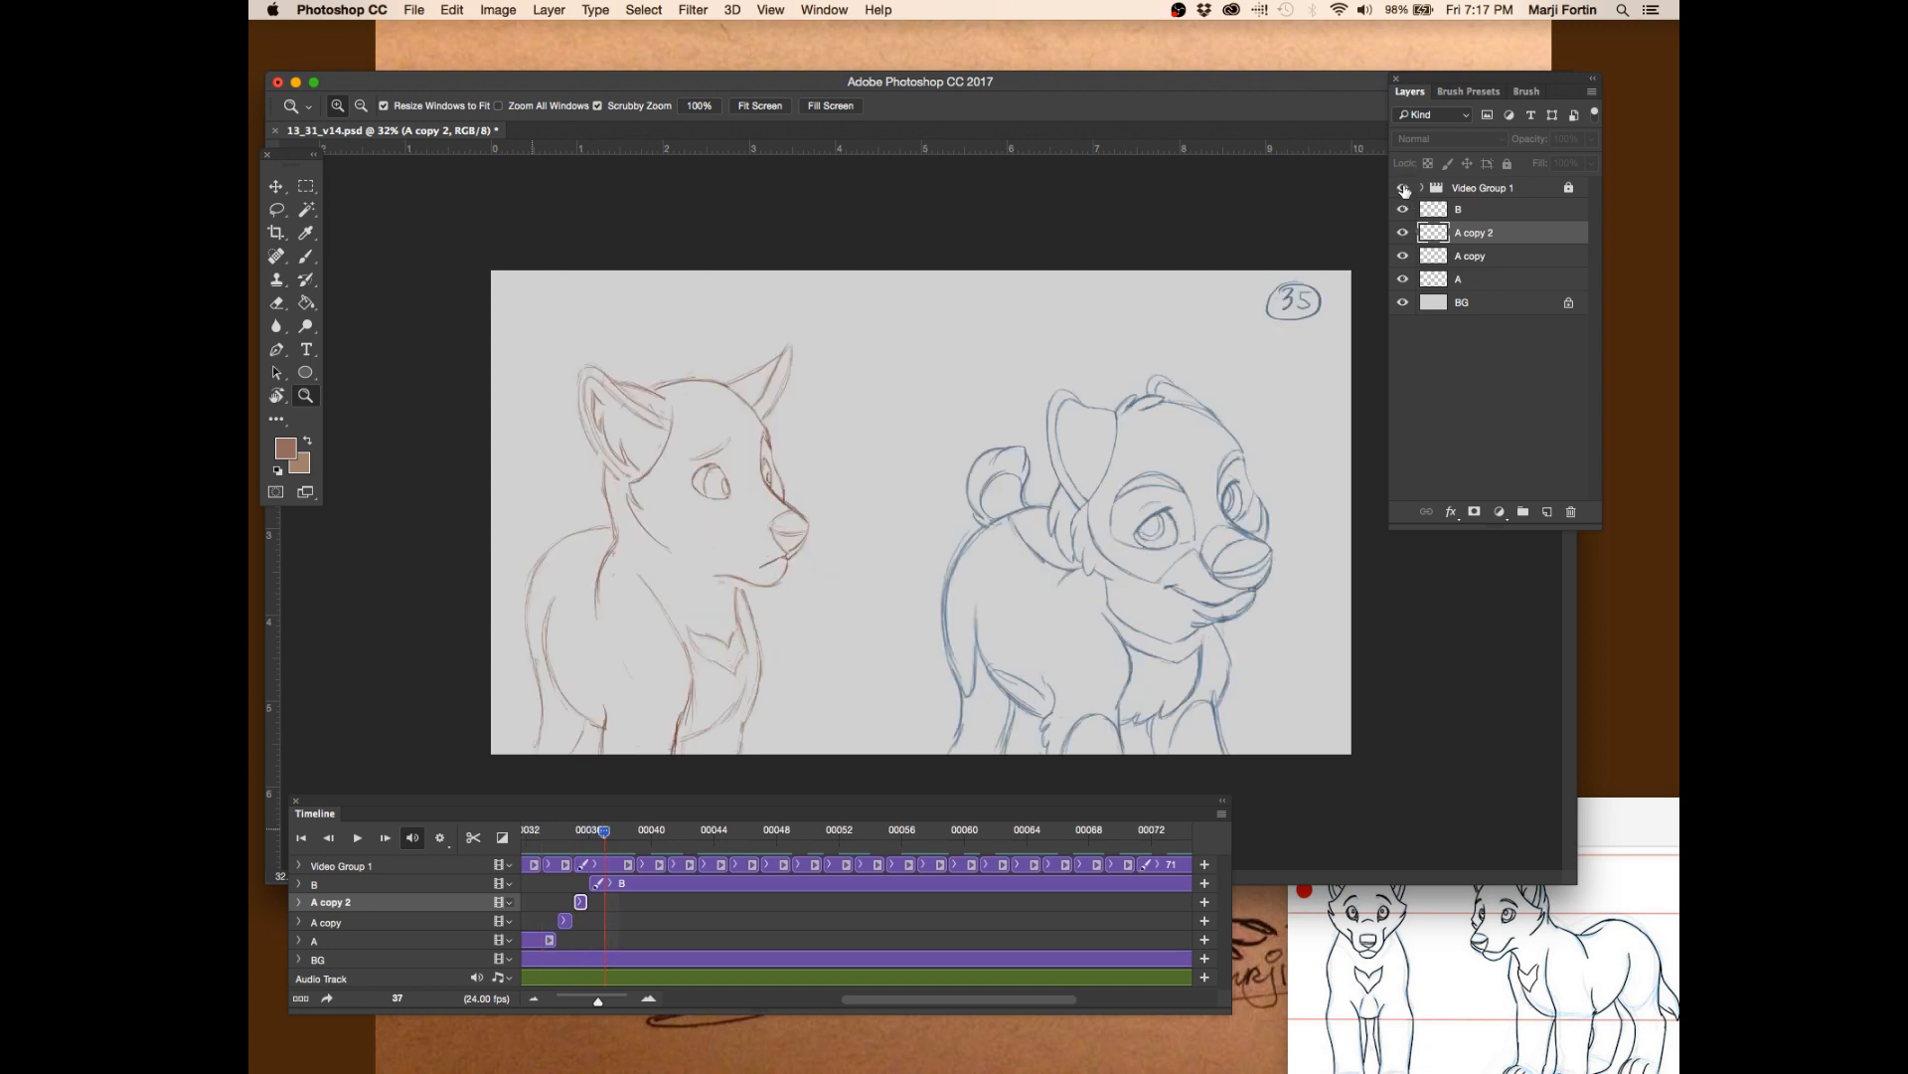
pyautogui.click(1403, 188)
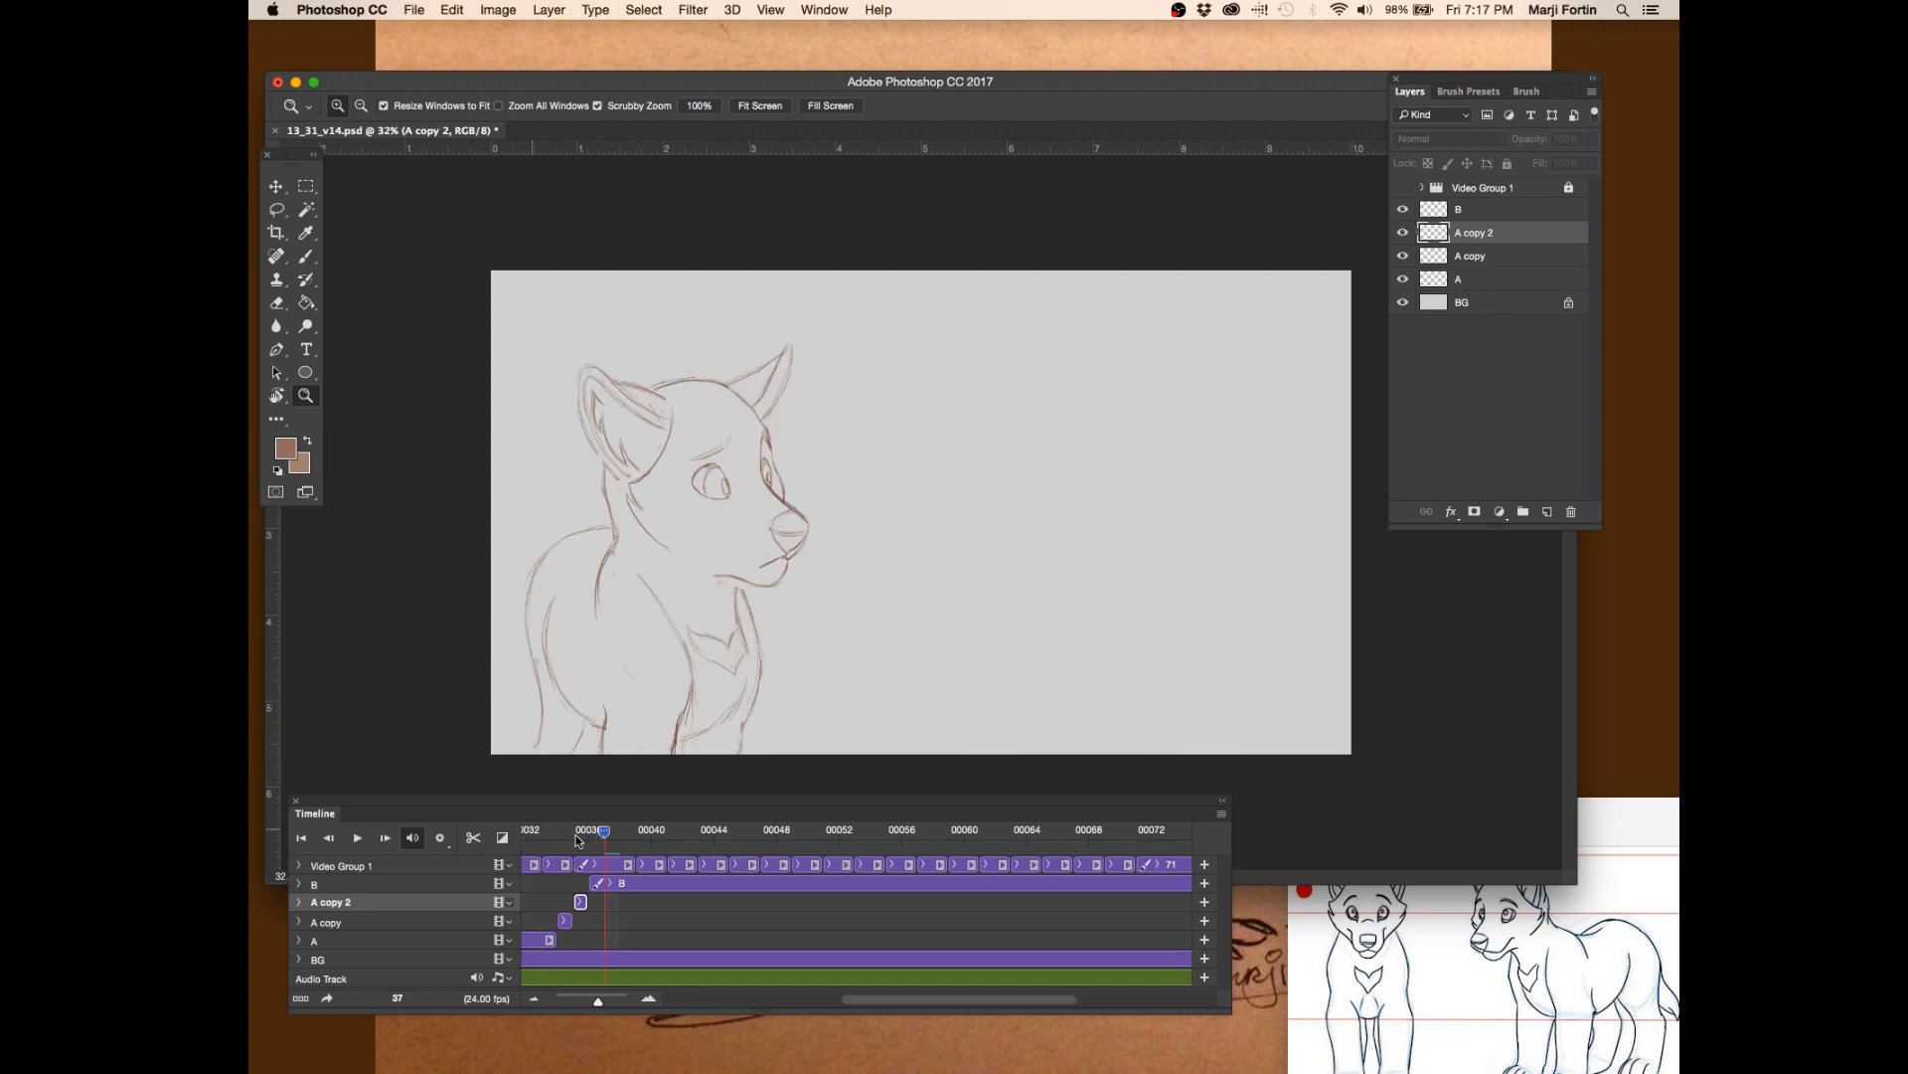
pyautogui.moveTo(597, 838); pyautogui.dragTo(562, 843)
pyautogui.moveTo(783, 485); pyautogui.dragTo(977, 483)
pyautogui.press('b')
# - Flip through the in-between frames around frame 35 to examine how the wolf's head moves between poses A and B
pyautogui.press('Left')
pyautogui.press('Right')
pyautogui.press('Right')
pyautogui.press('Right')
pyautogui.press('Left')
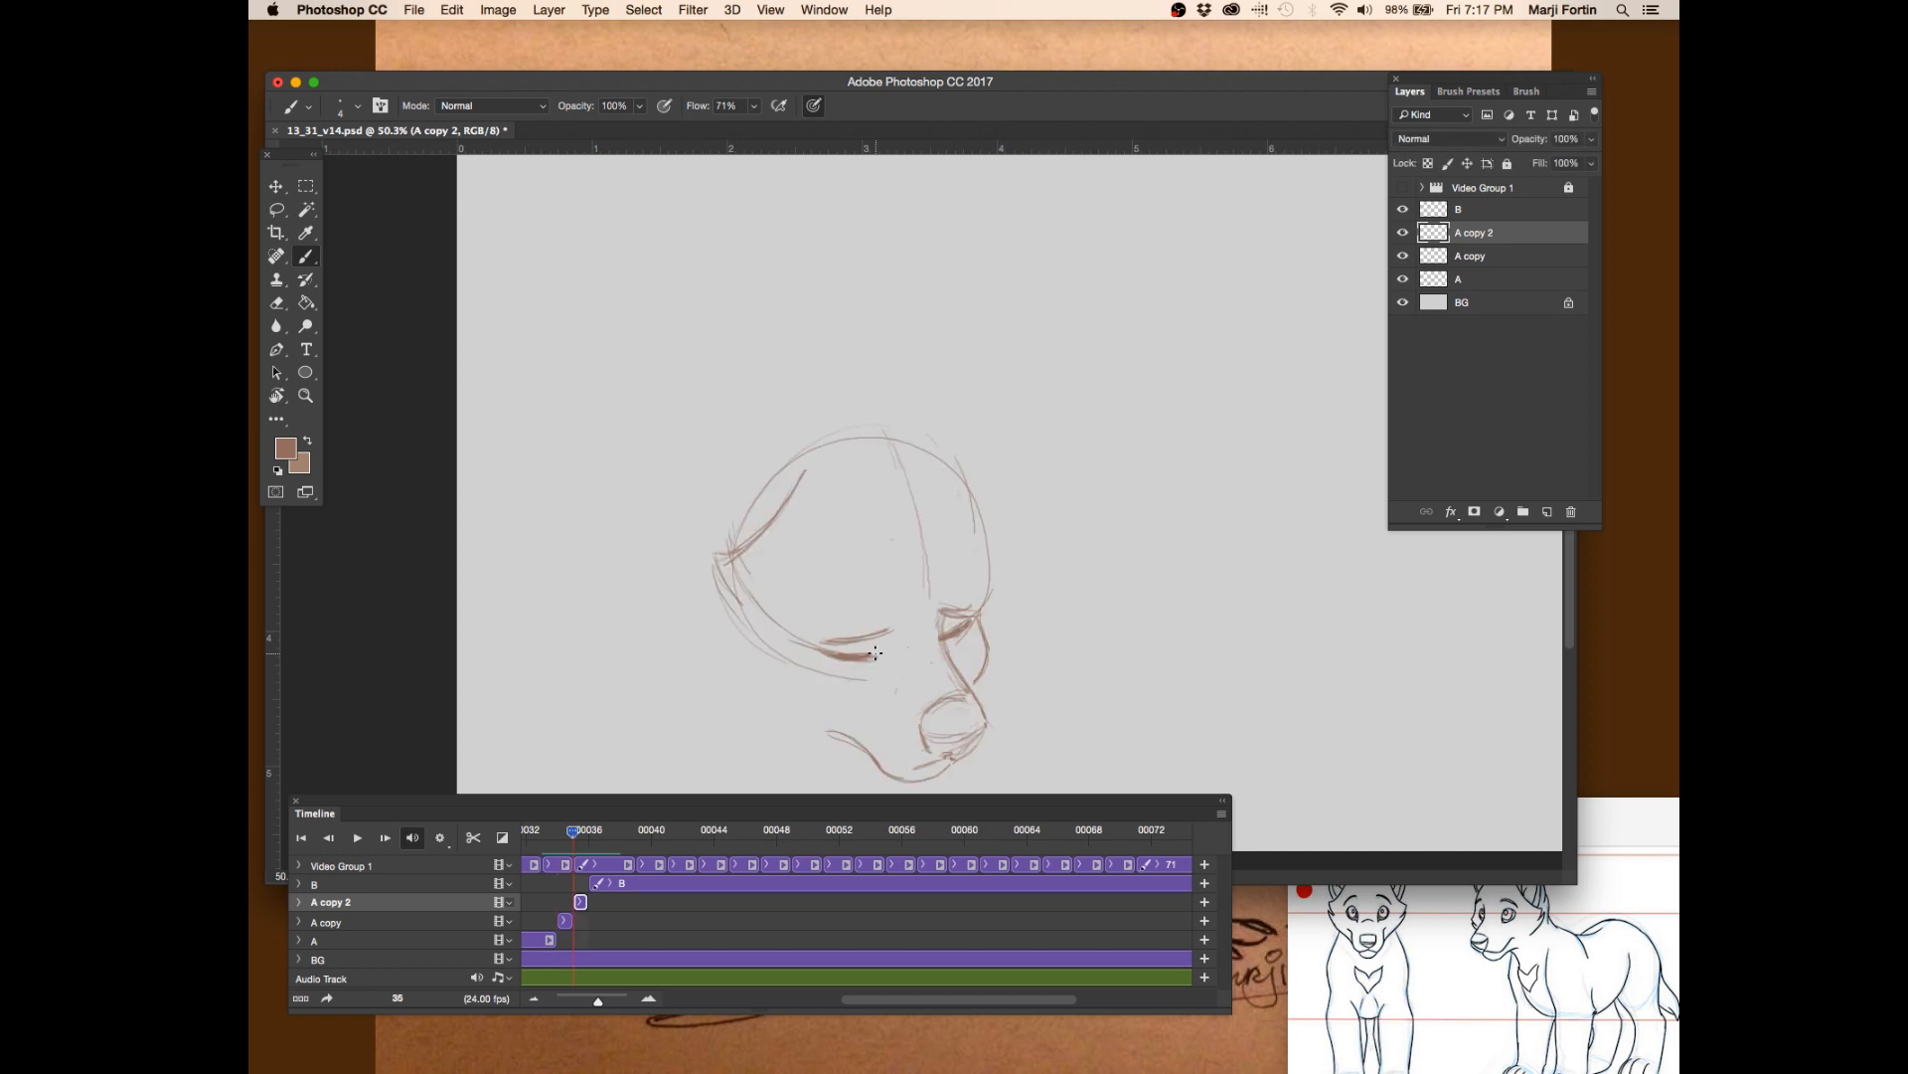
pyautogui.press('Left')
pyautogui.press('Right')
pyautogui.press('Right')
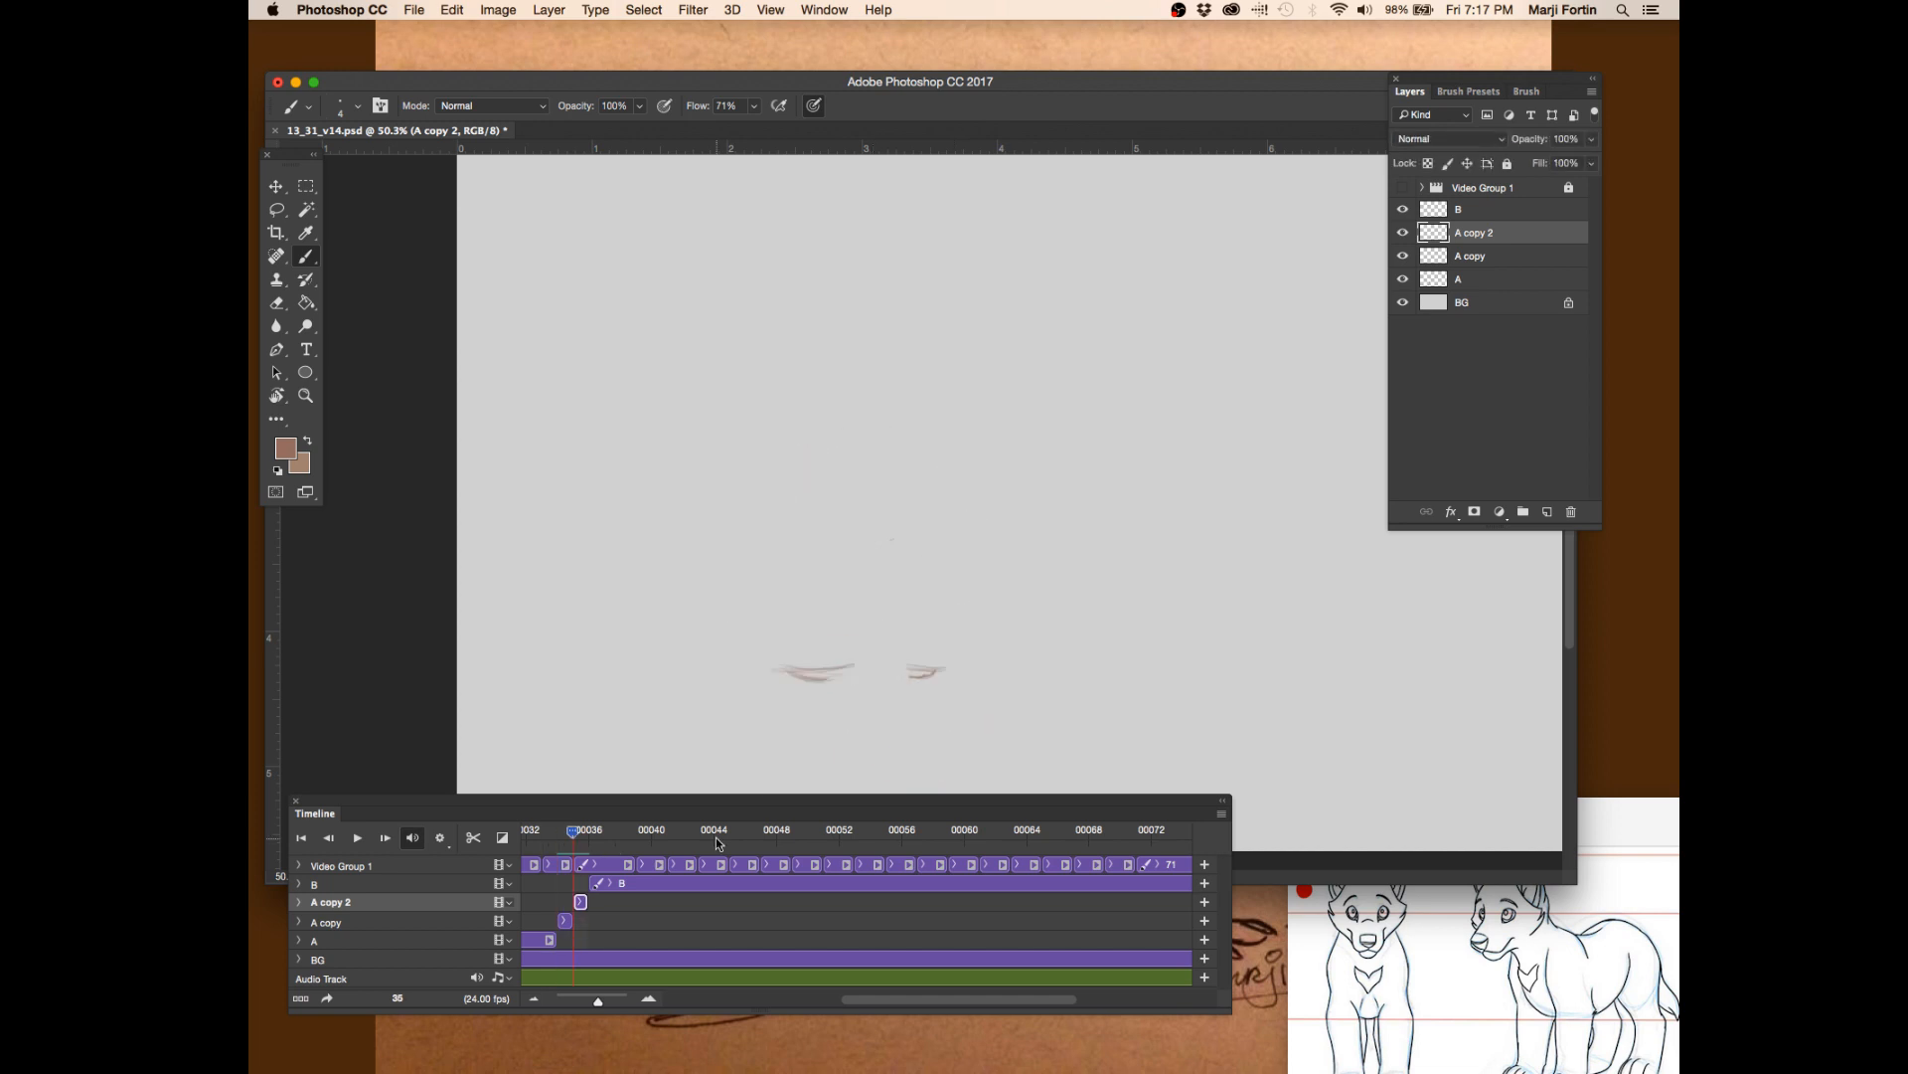
pyautogui.press('Left')
pyautogui.press('Left')
pyautogui.press('Left')
pyautogui.press('Right')
pyautogui.press('Right')
pyautogui.press('Left')
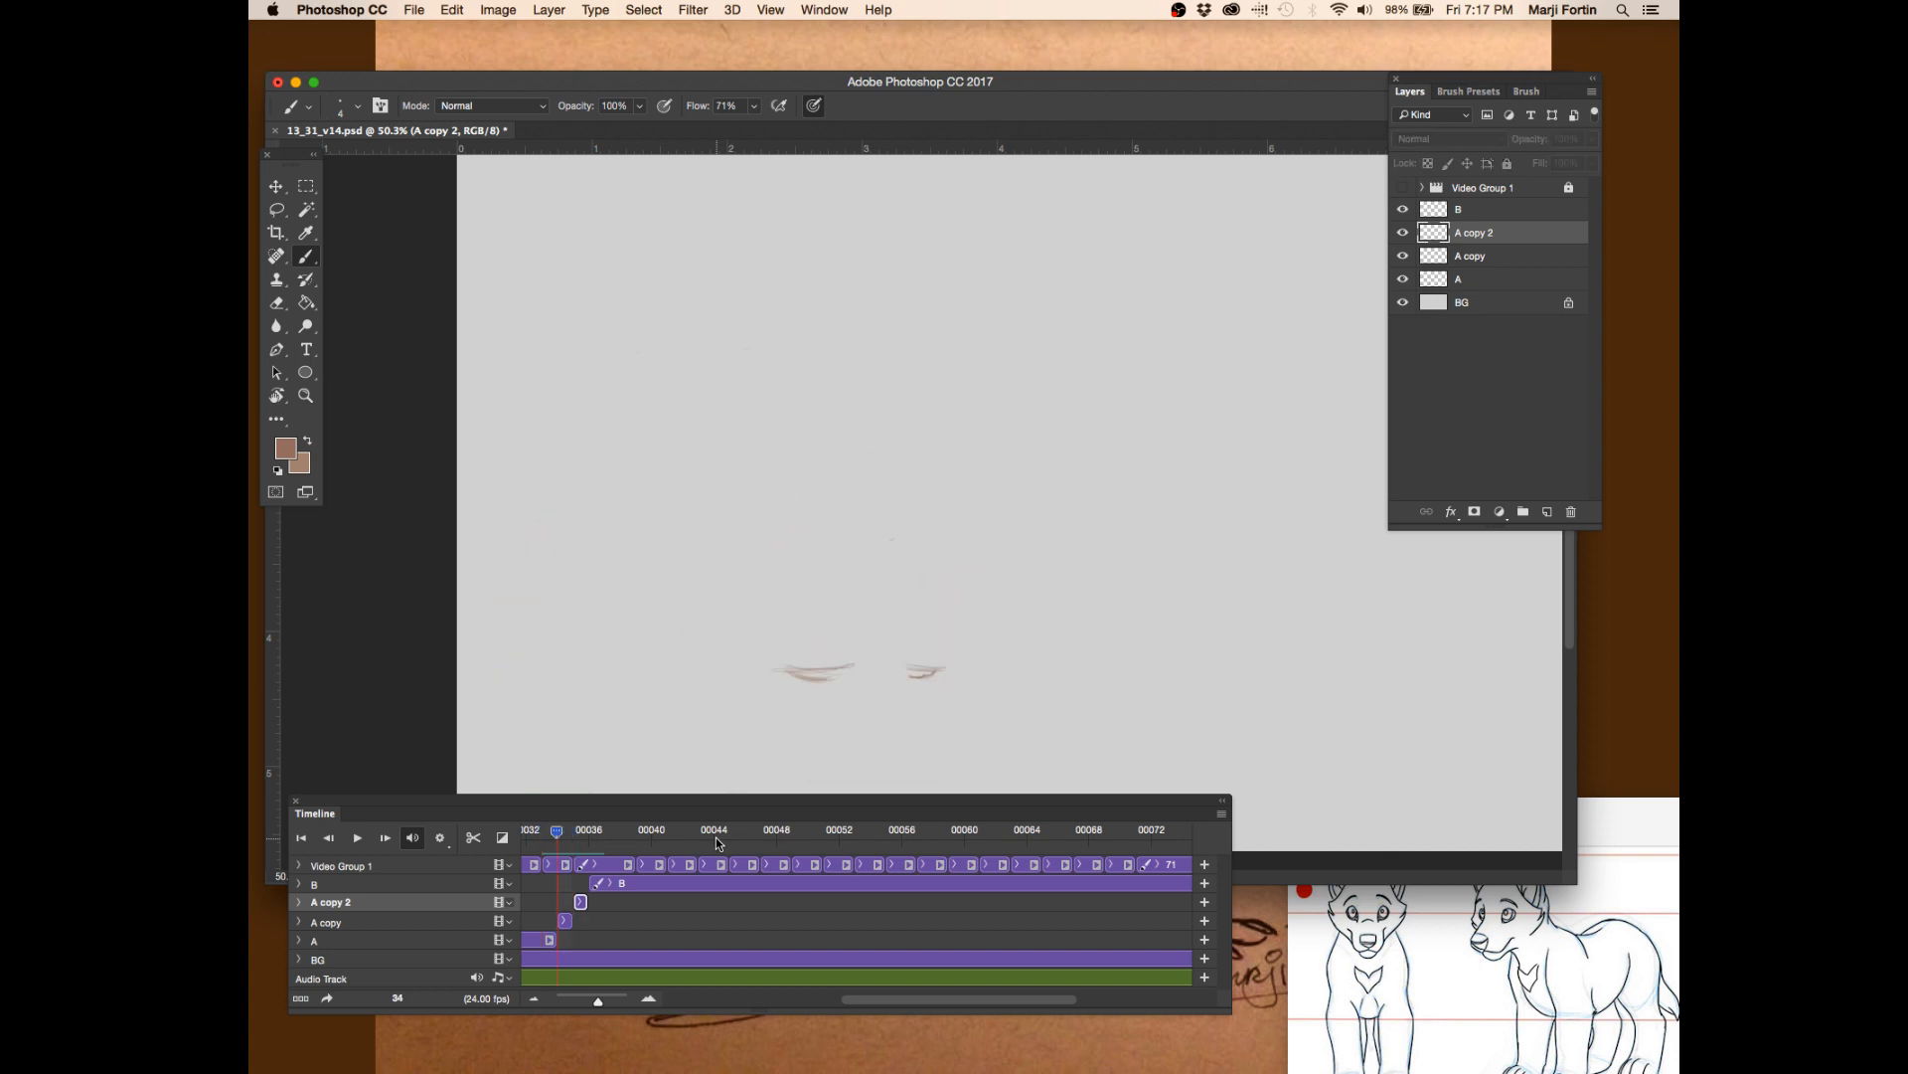
pyautogui.press('Right')
pyautogui.press('Right')
pyautogui.press('Left')
pyautogui.press('Left')
pyautogui.press('Left')
pyautogui.press('Right')
pyautogui.press('Left')
# - Lasso the ears and top of the head on layer A at frame 33 and copy them
pyautogui.press('l')
pyautogui.moveTo(1023, 659); pyautogui.dragTo(1113, 629)
pyautogui.click(543, 940)
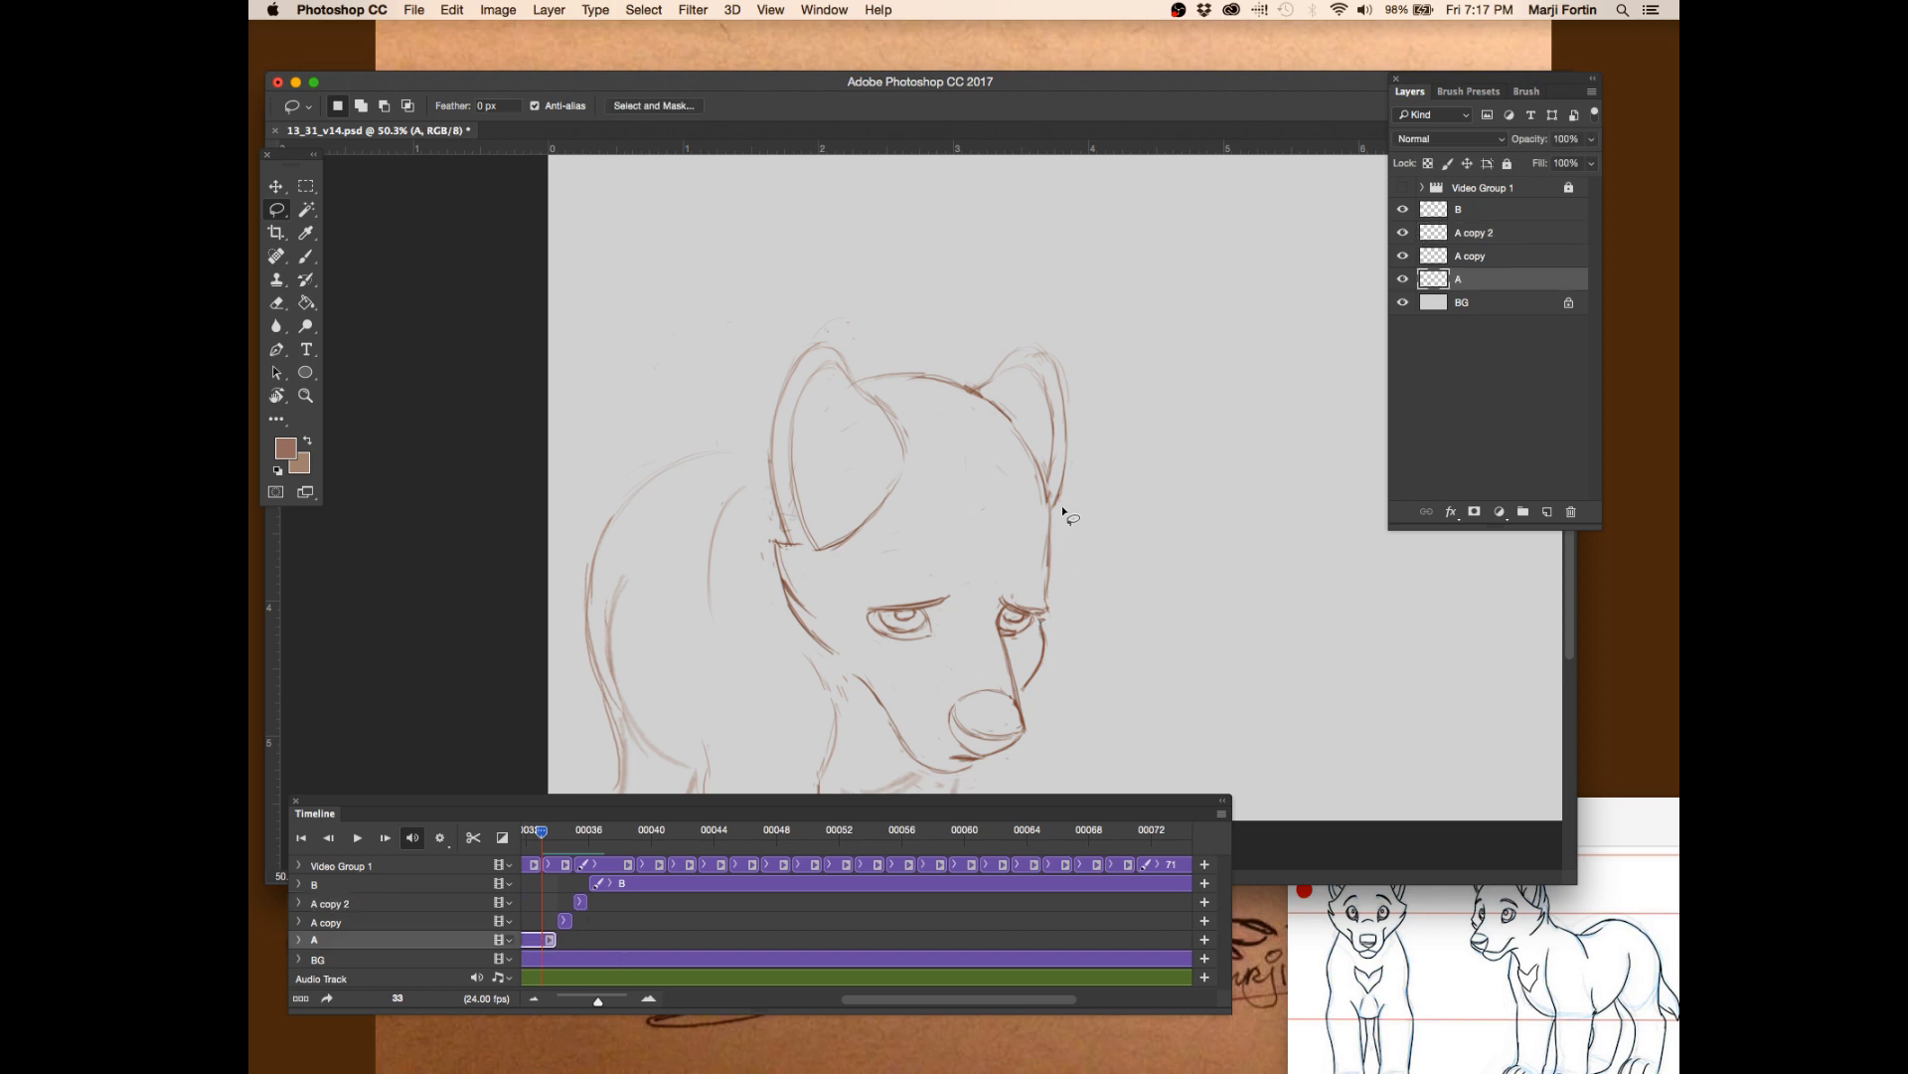
pyautogui.moveTo(1063, 511)
pyautogui.mouseDown()
pyautogui.moveTo(1056, 610)
pyautogui.moveTo(746, 511)
pyautogui.moveTo(1143, 448)
pyautogui.mouseUp()
pyautogui.press('super+c')
# - Try to paste the copied ears and top of the head above layer A copy at frame 34
pyautogui.click(564, 920)
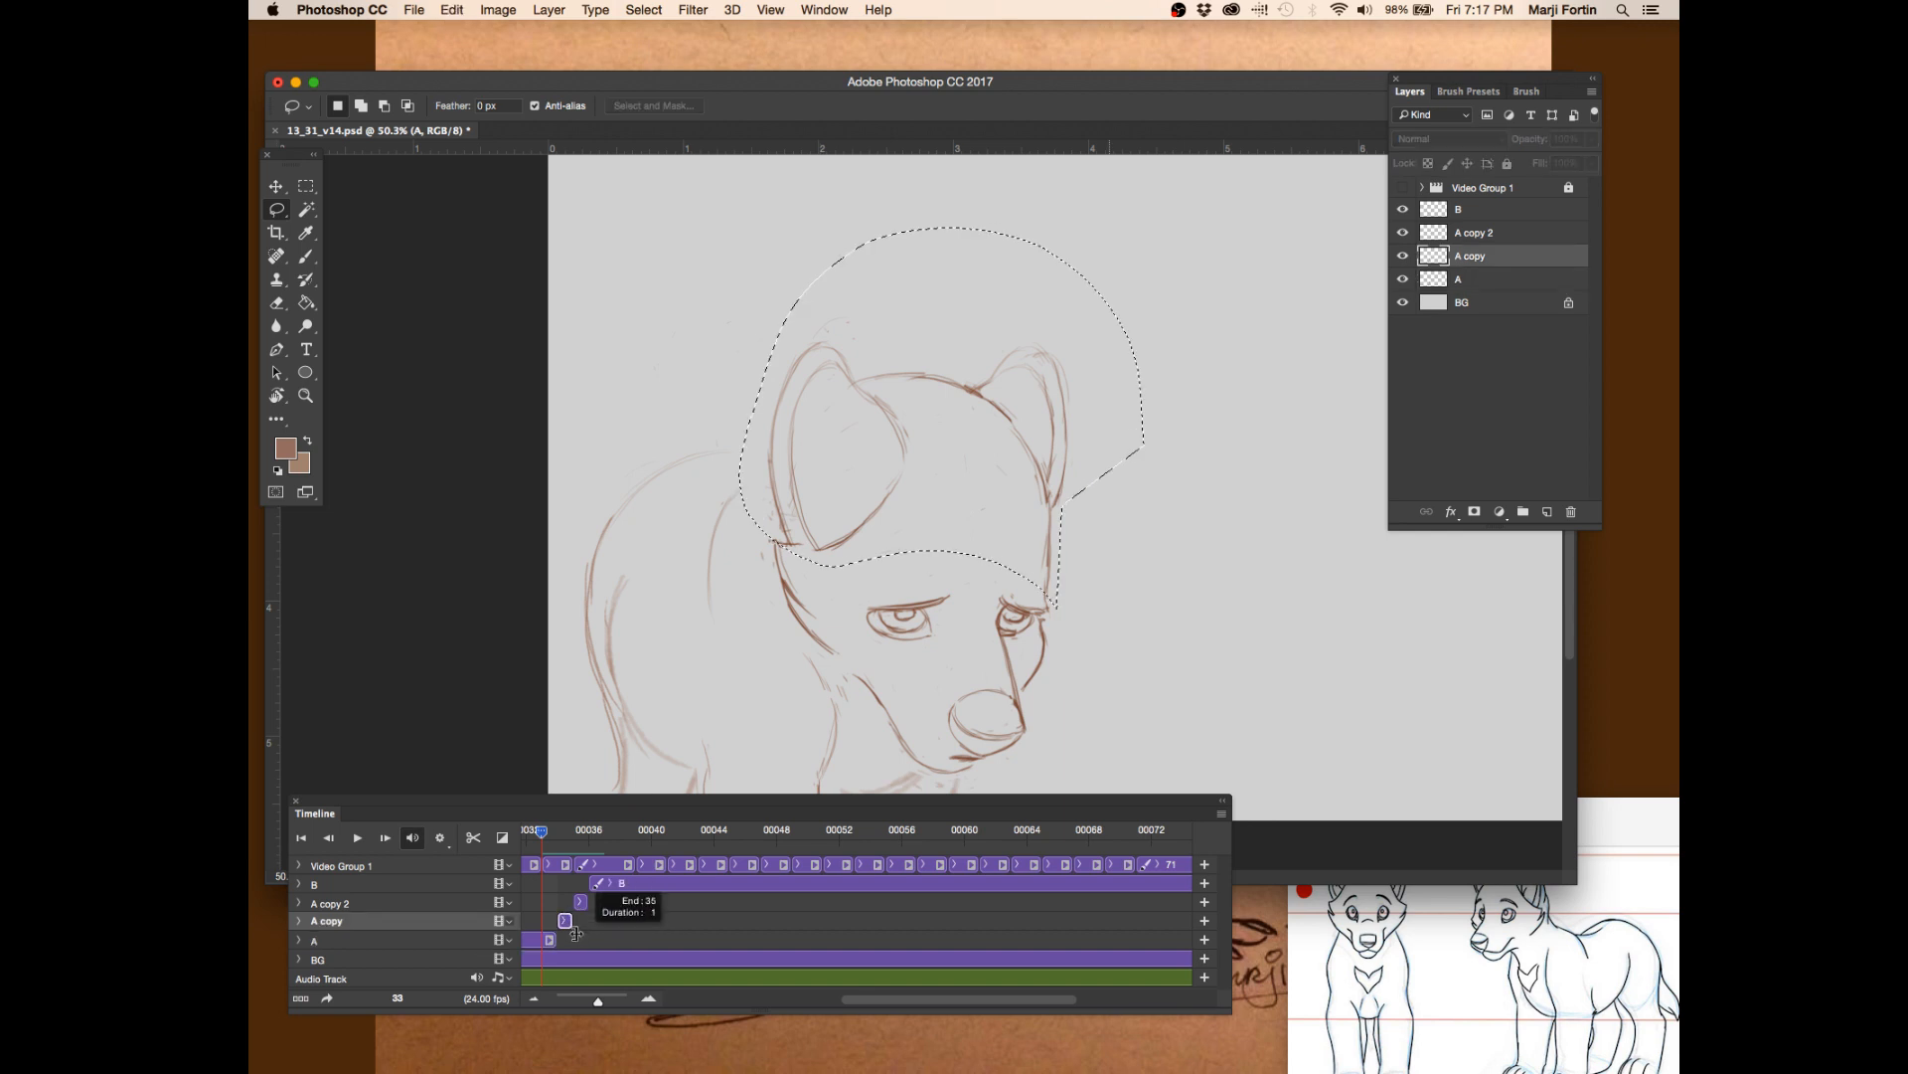
pyautogui.click(560, 832)
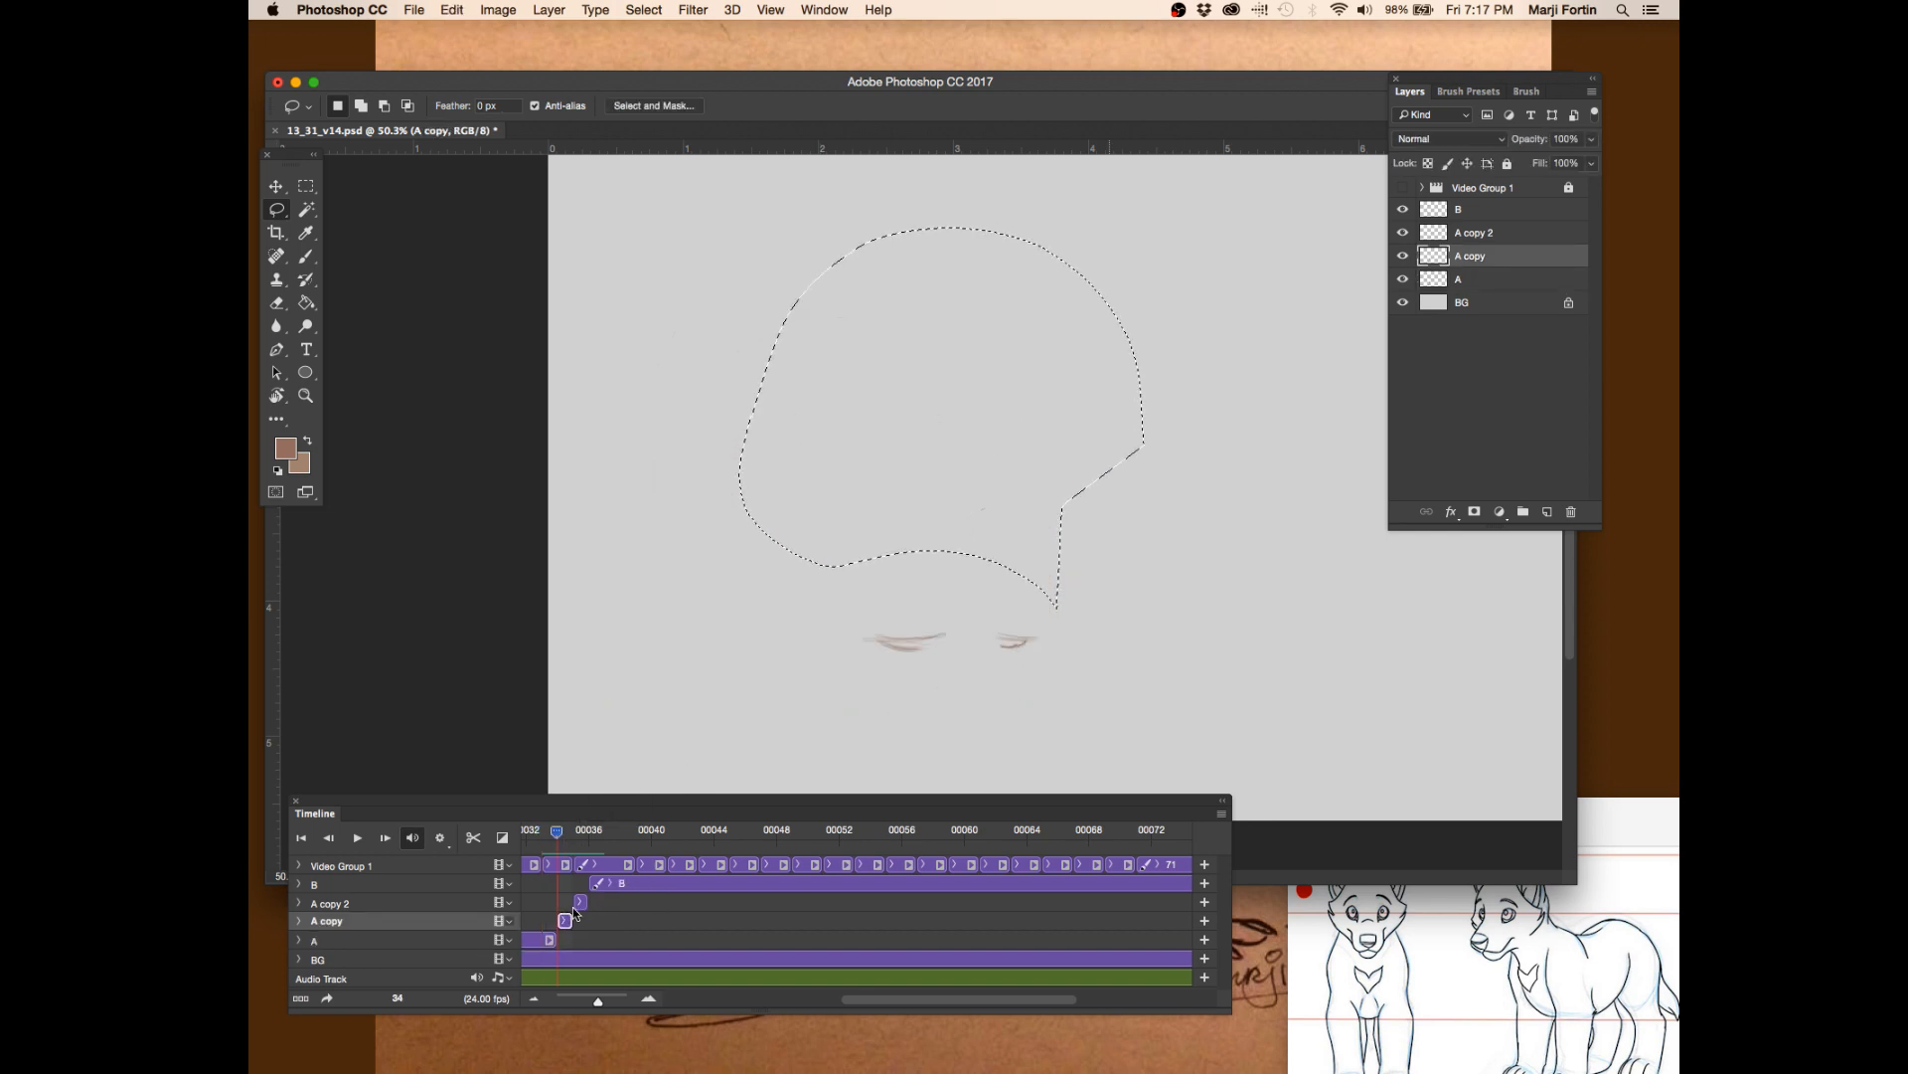
pyautogui.press('super+d')
pyautogui.press('super+v')
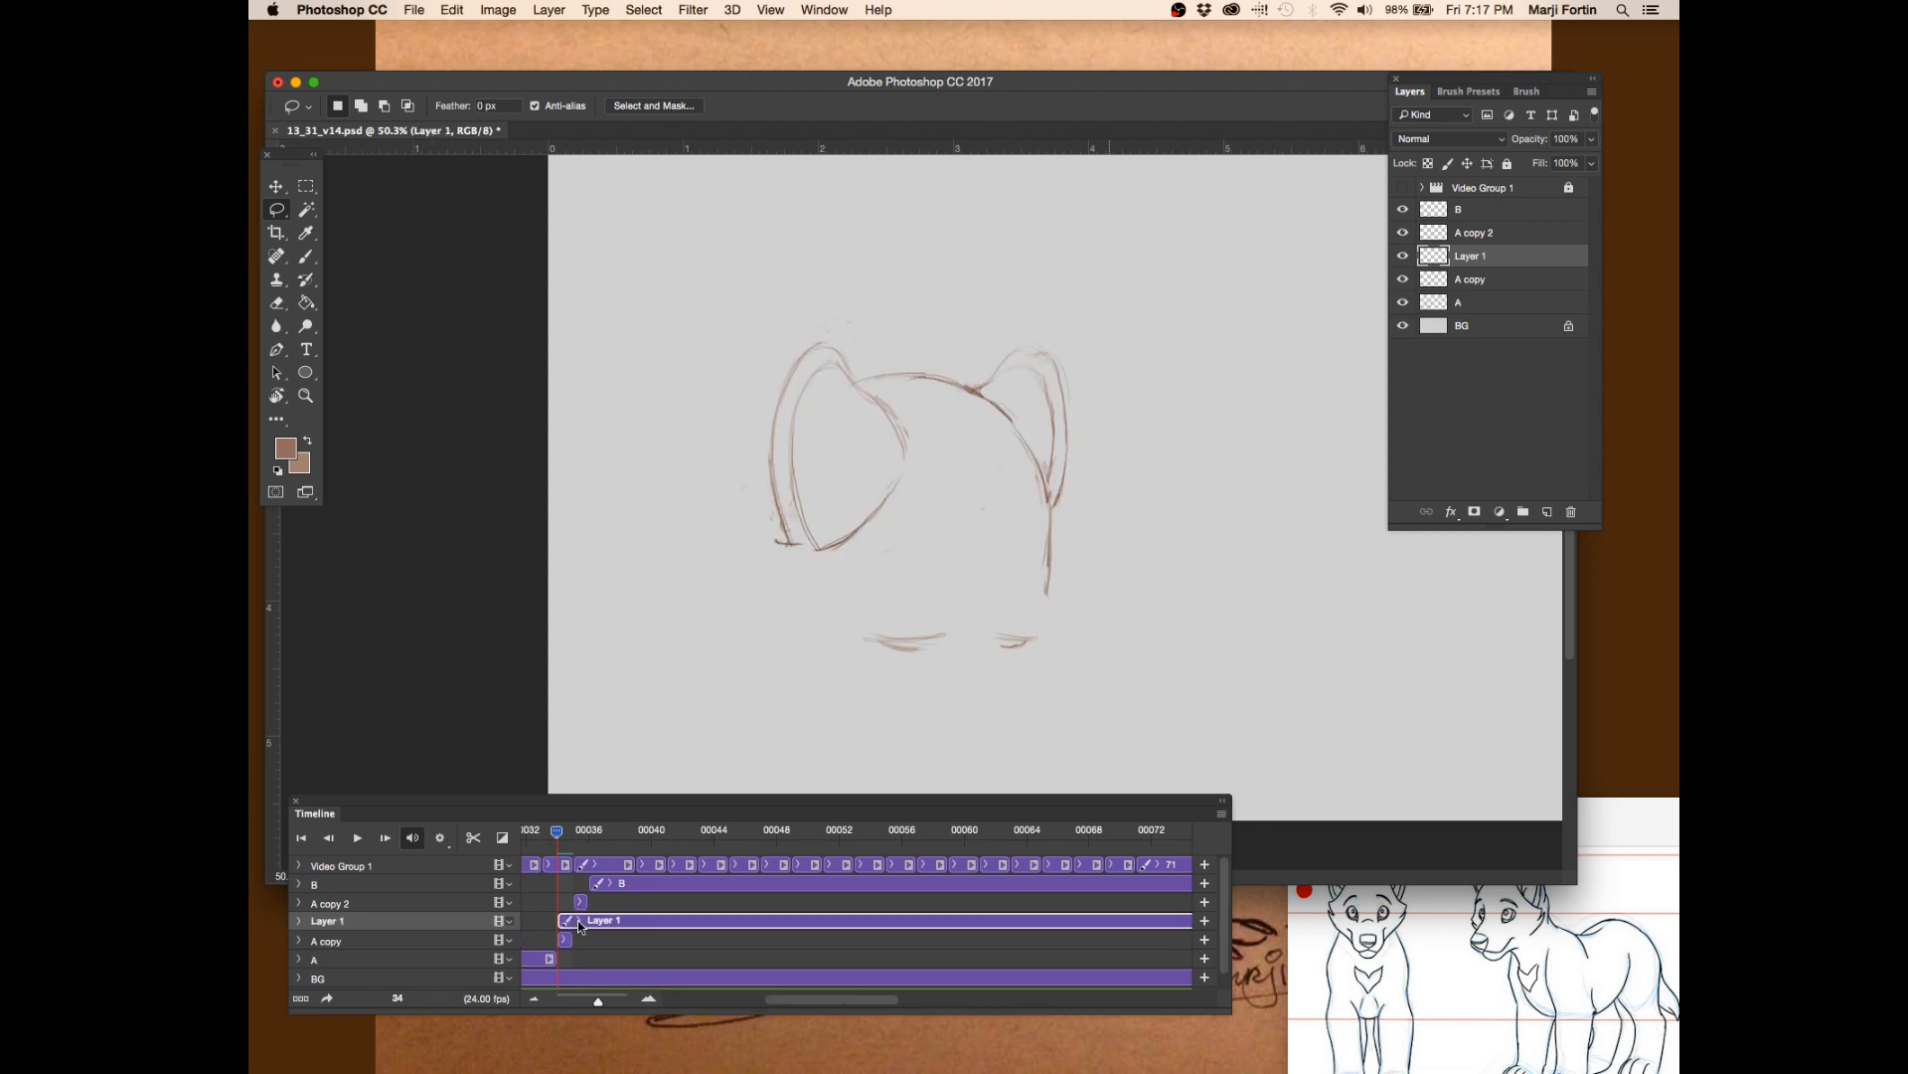
pyautogui.press('End')
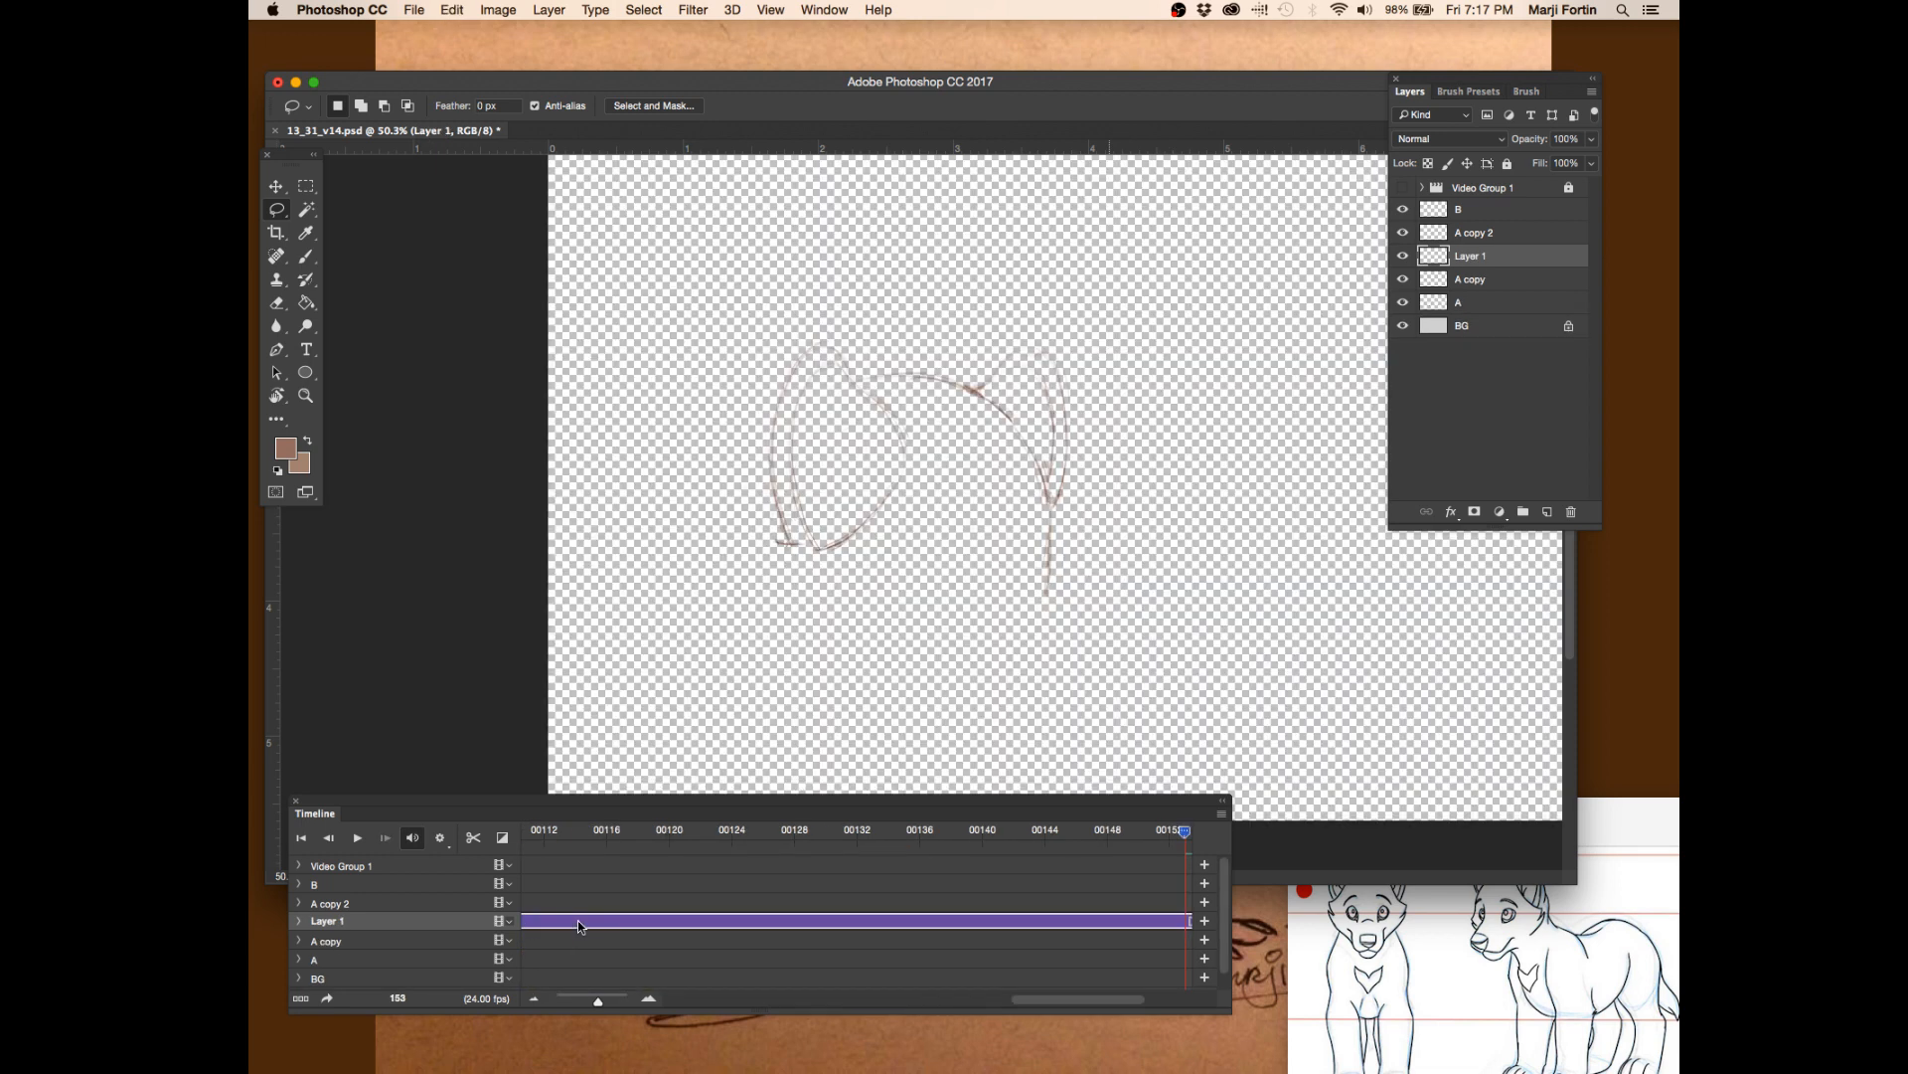
pyautogui.press('super+z')
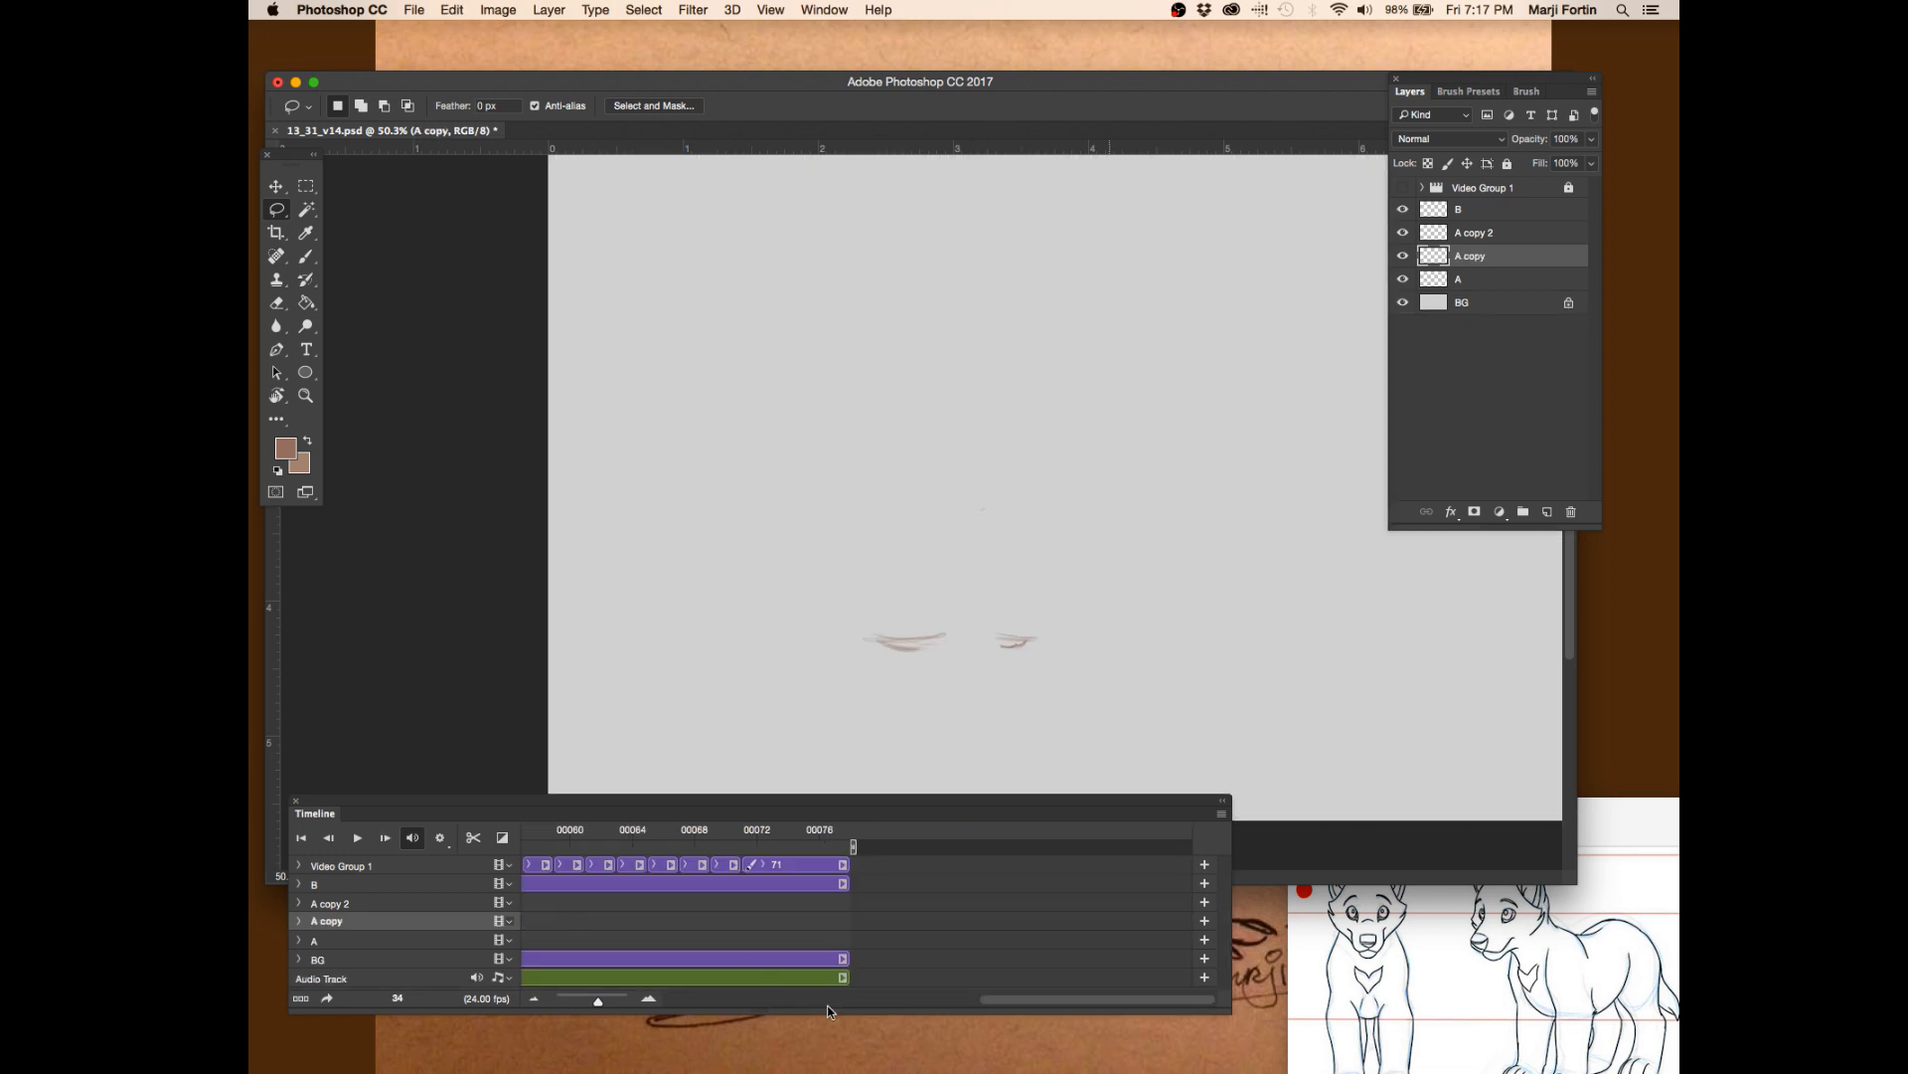
pyautogui.moveTo(997, 1007); pyautogui.dragTo(624, 1026)
pyautogui.click(1038, 938)
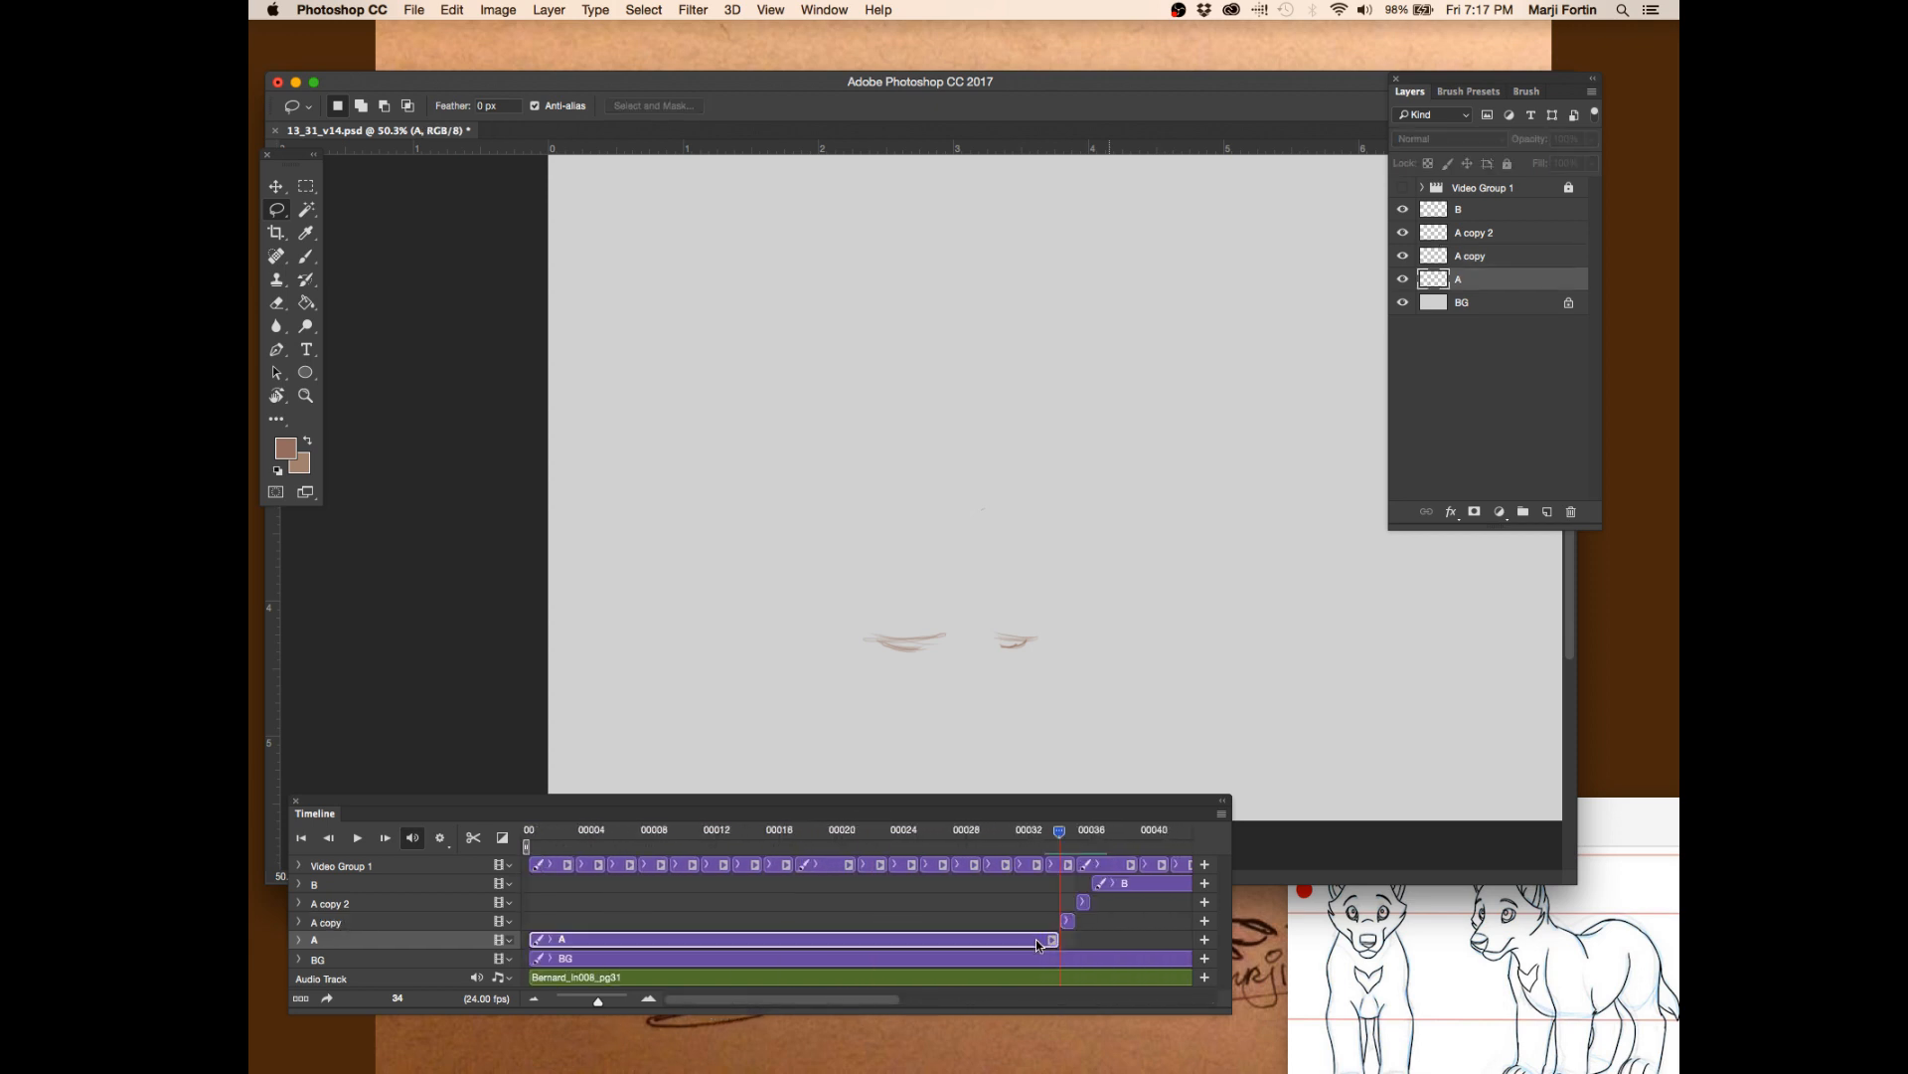
pyautogui.moveTo(1069, 842)
pyautogui.mouseDown()
pyautogui.moveTo(1094, 843)
pyautogui.moveTo(545, 846)
pyautogui.mouseUp()
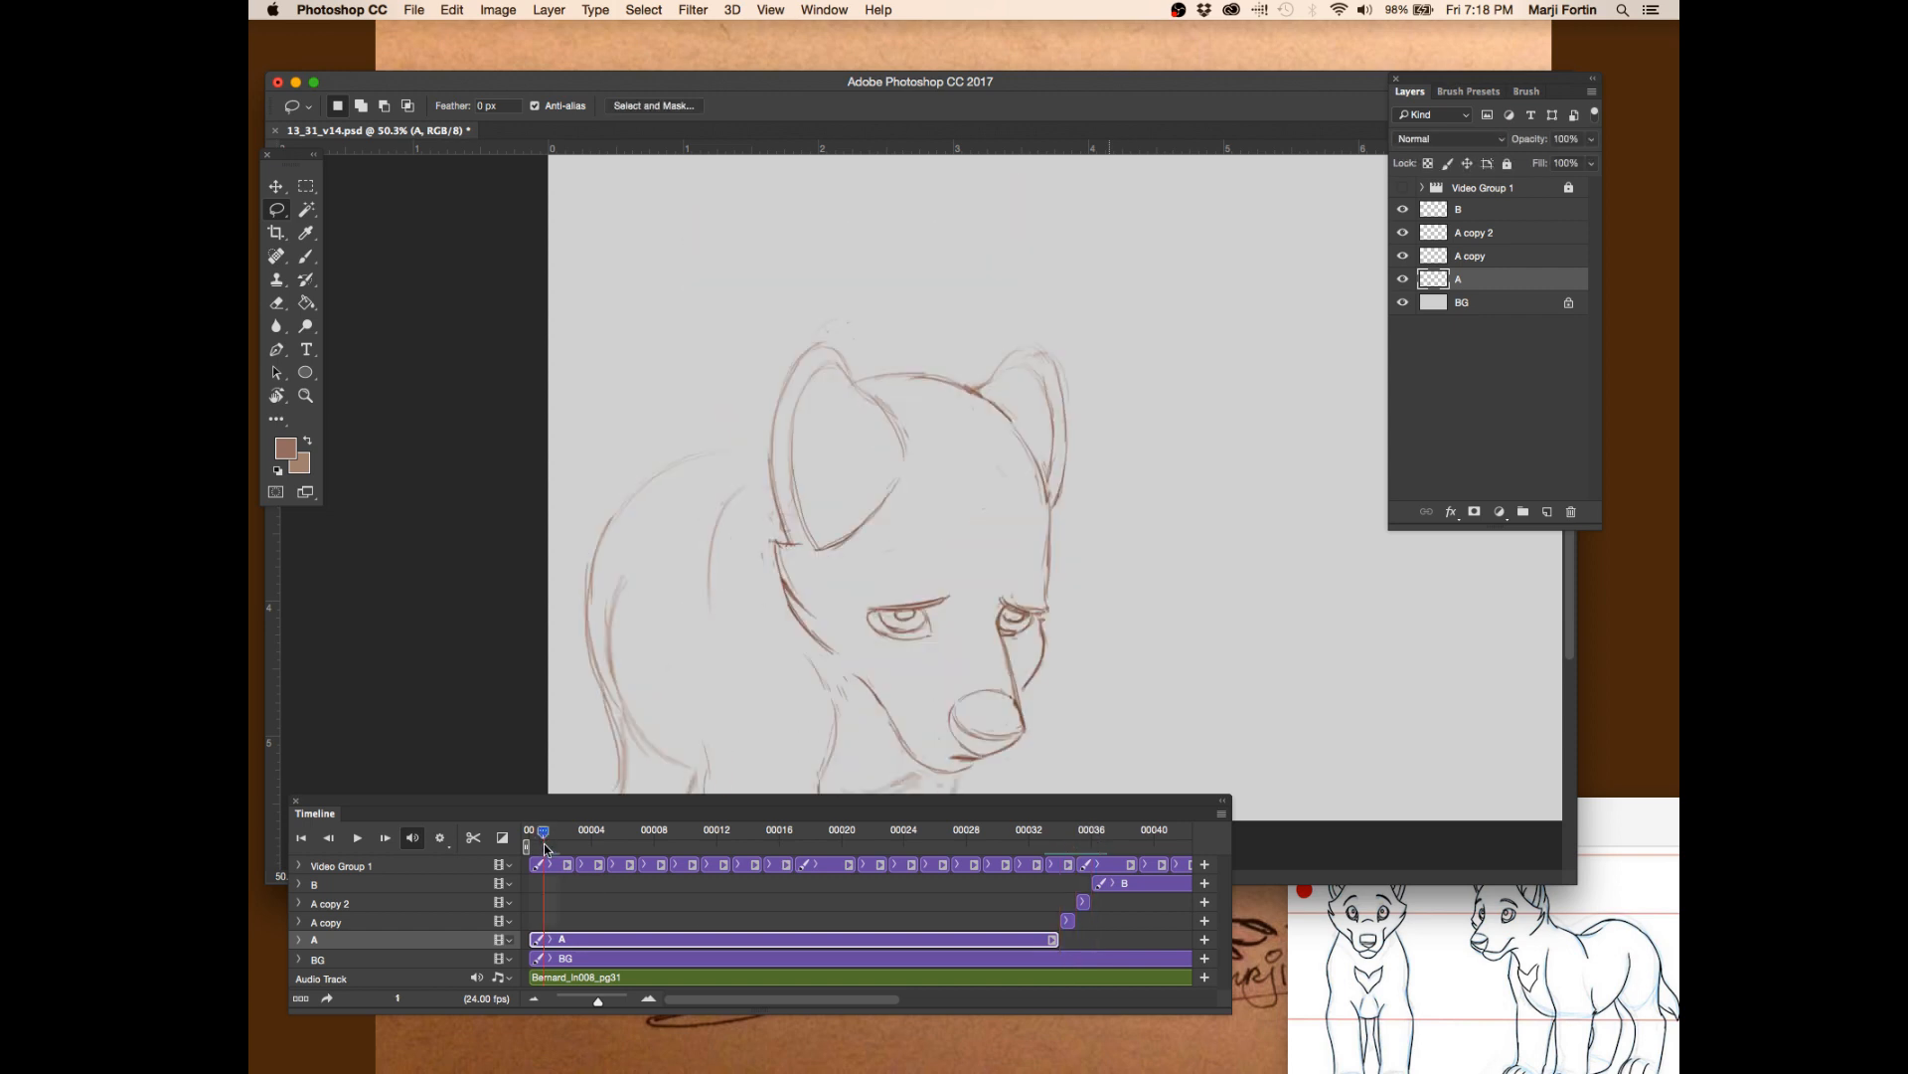
pyautogui.moveTo(802, 1005); pyautogui.dragTo(809, 1005)
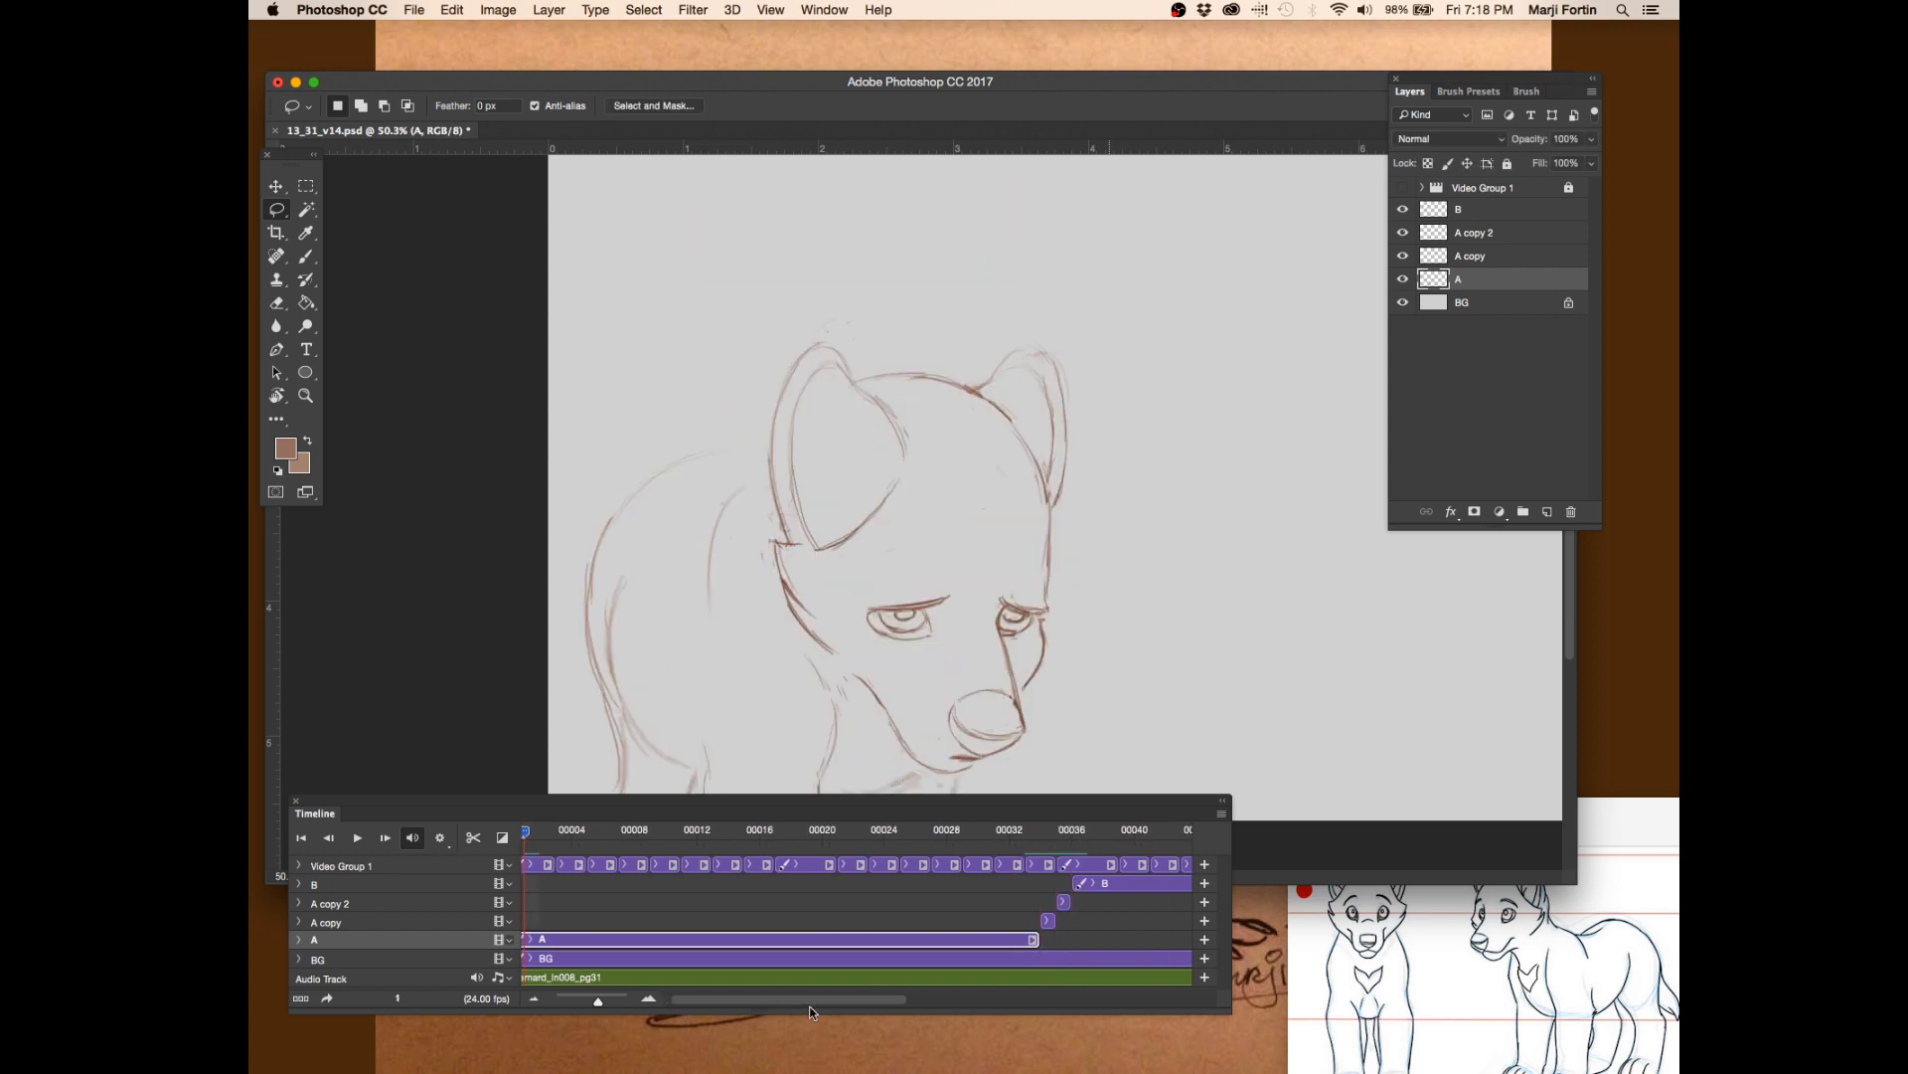
pyautogui.press('super+z')
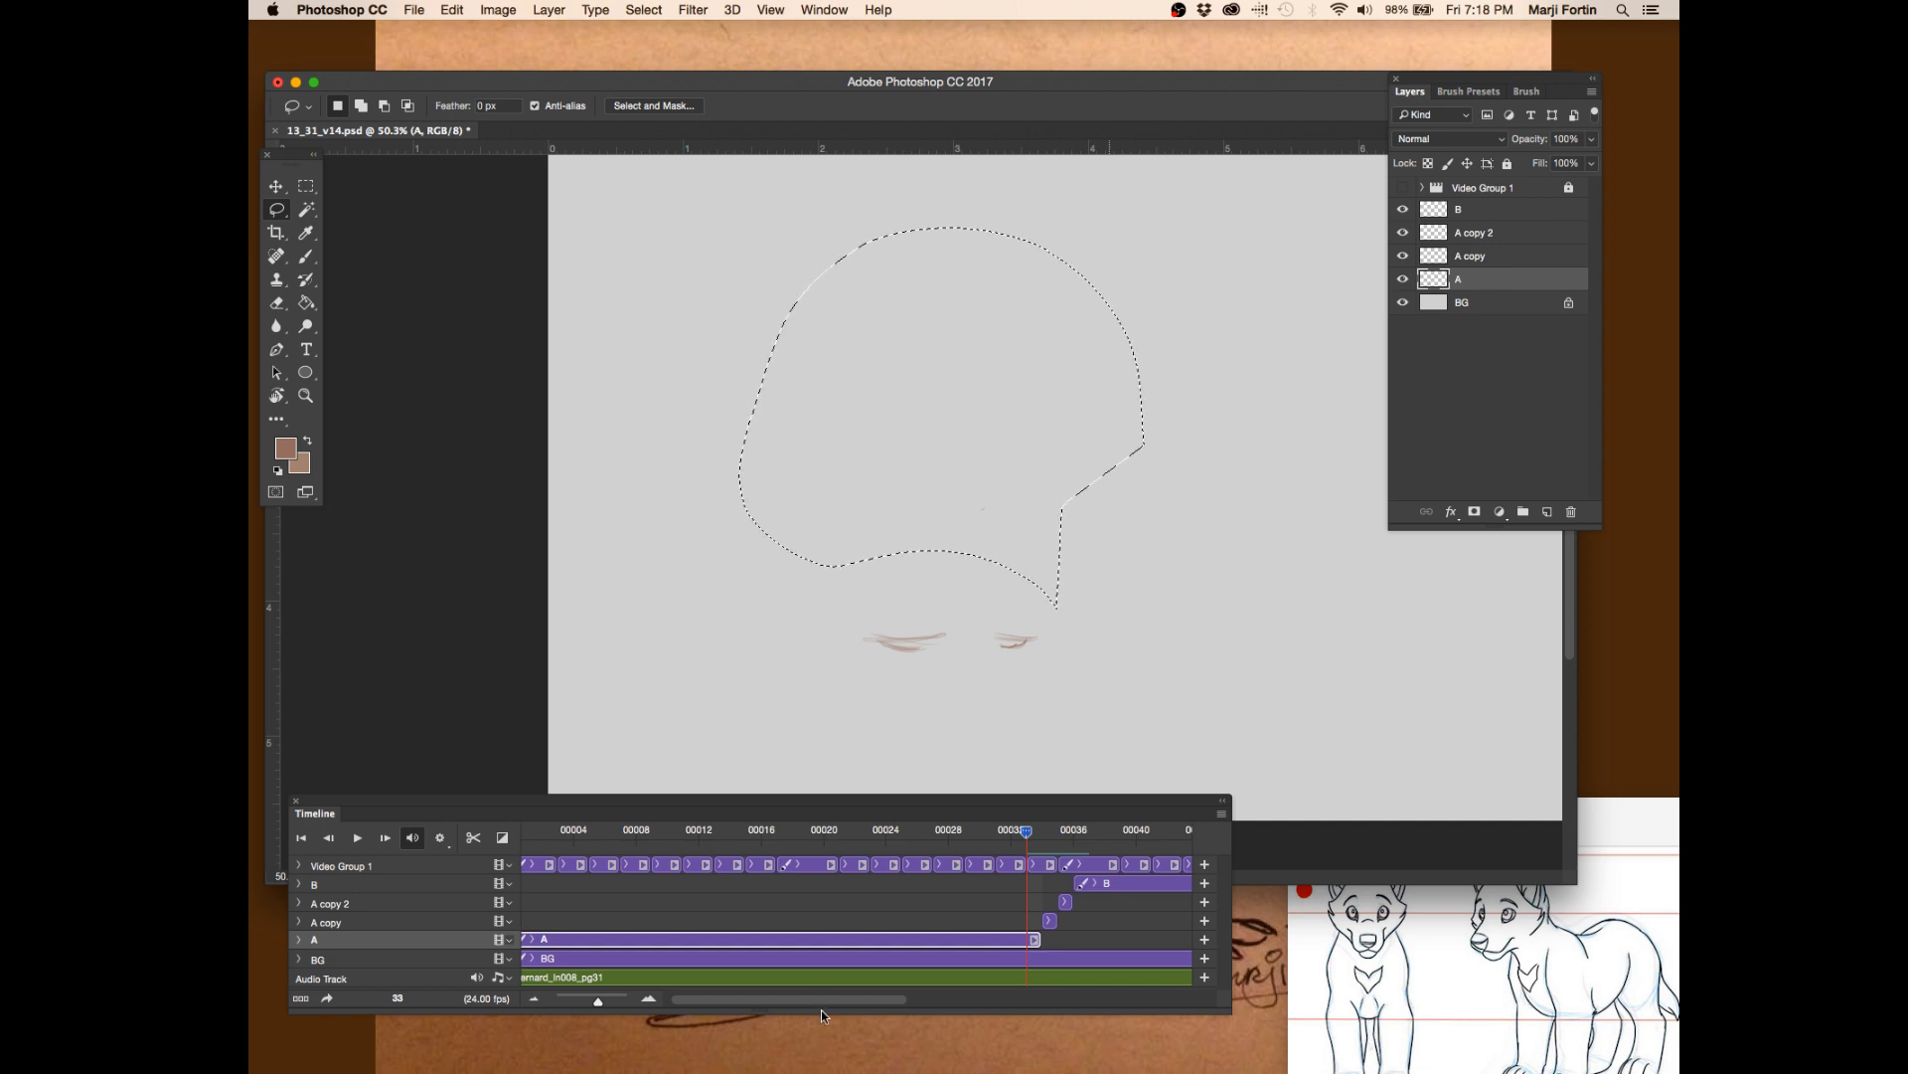
pyautogui.press('super+d')
pyautogui.press('super+z')
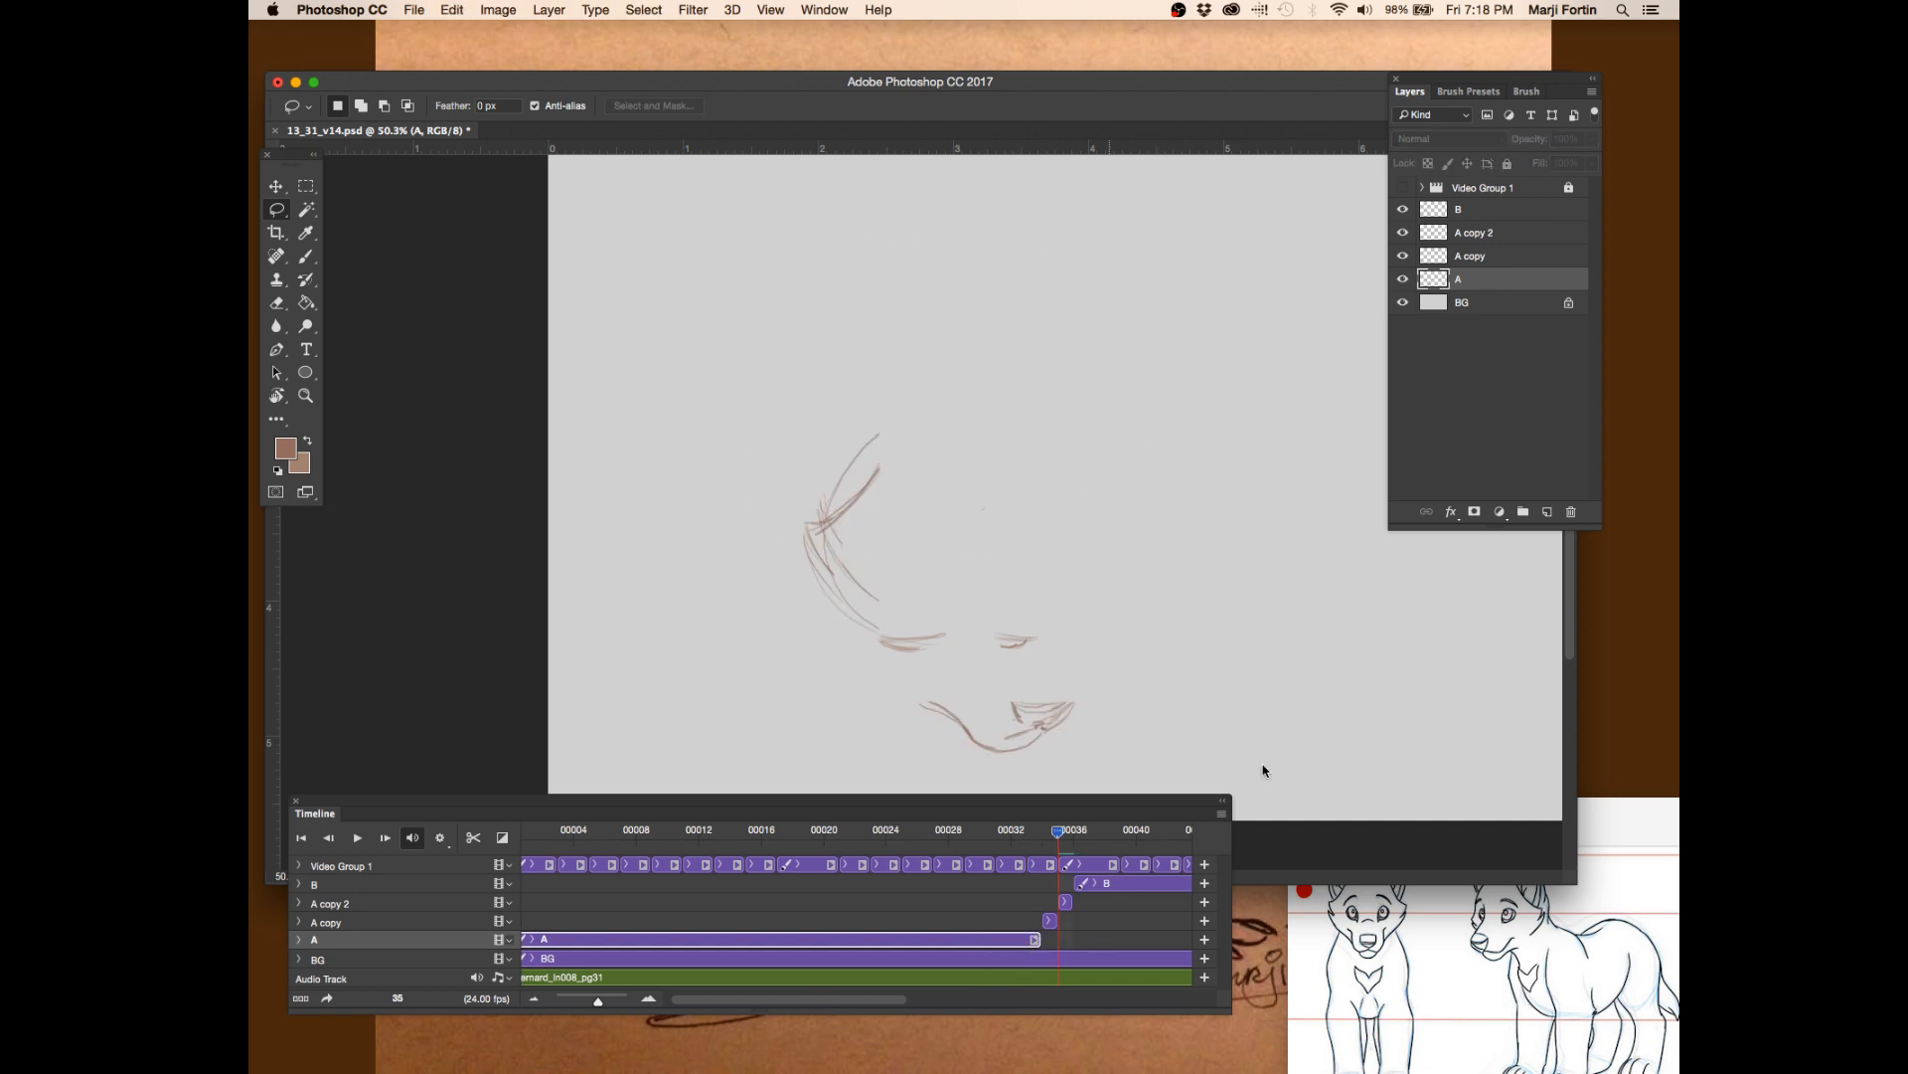
pyautogui.click(1494, 259)
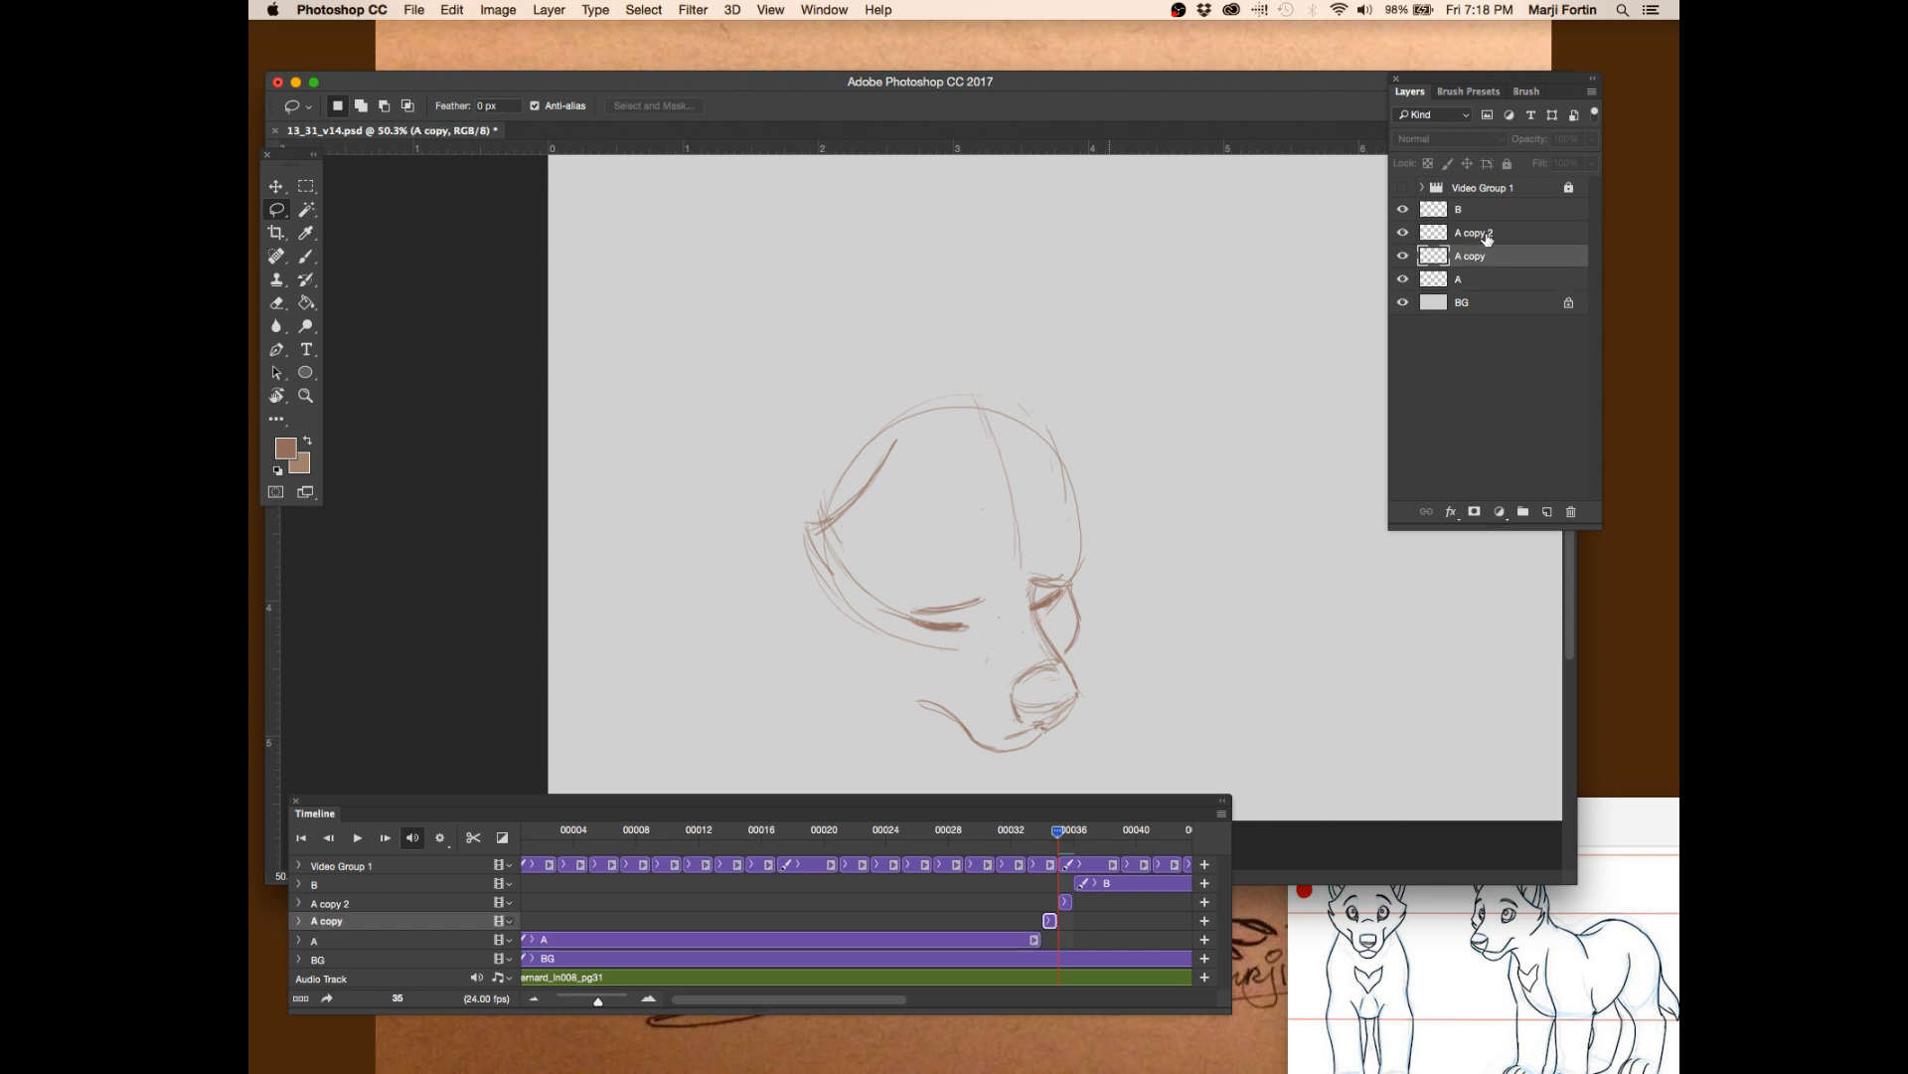
pyautogui.click(1498, 235)
pyautogui.click(1488, 213)
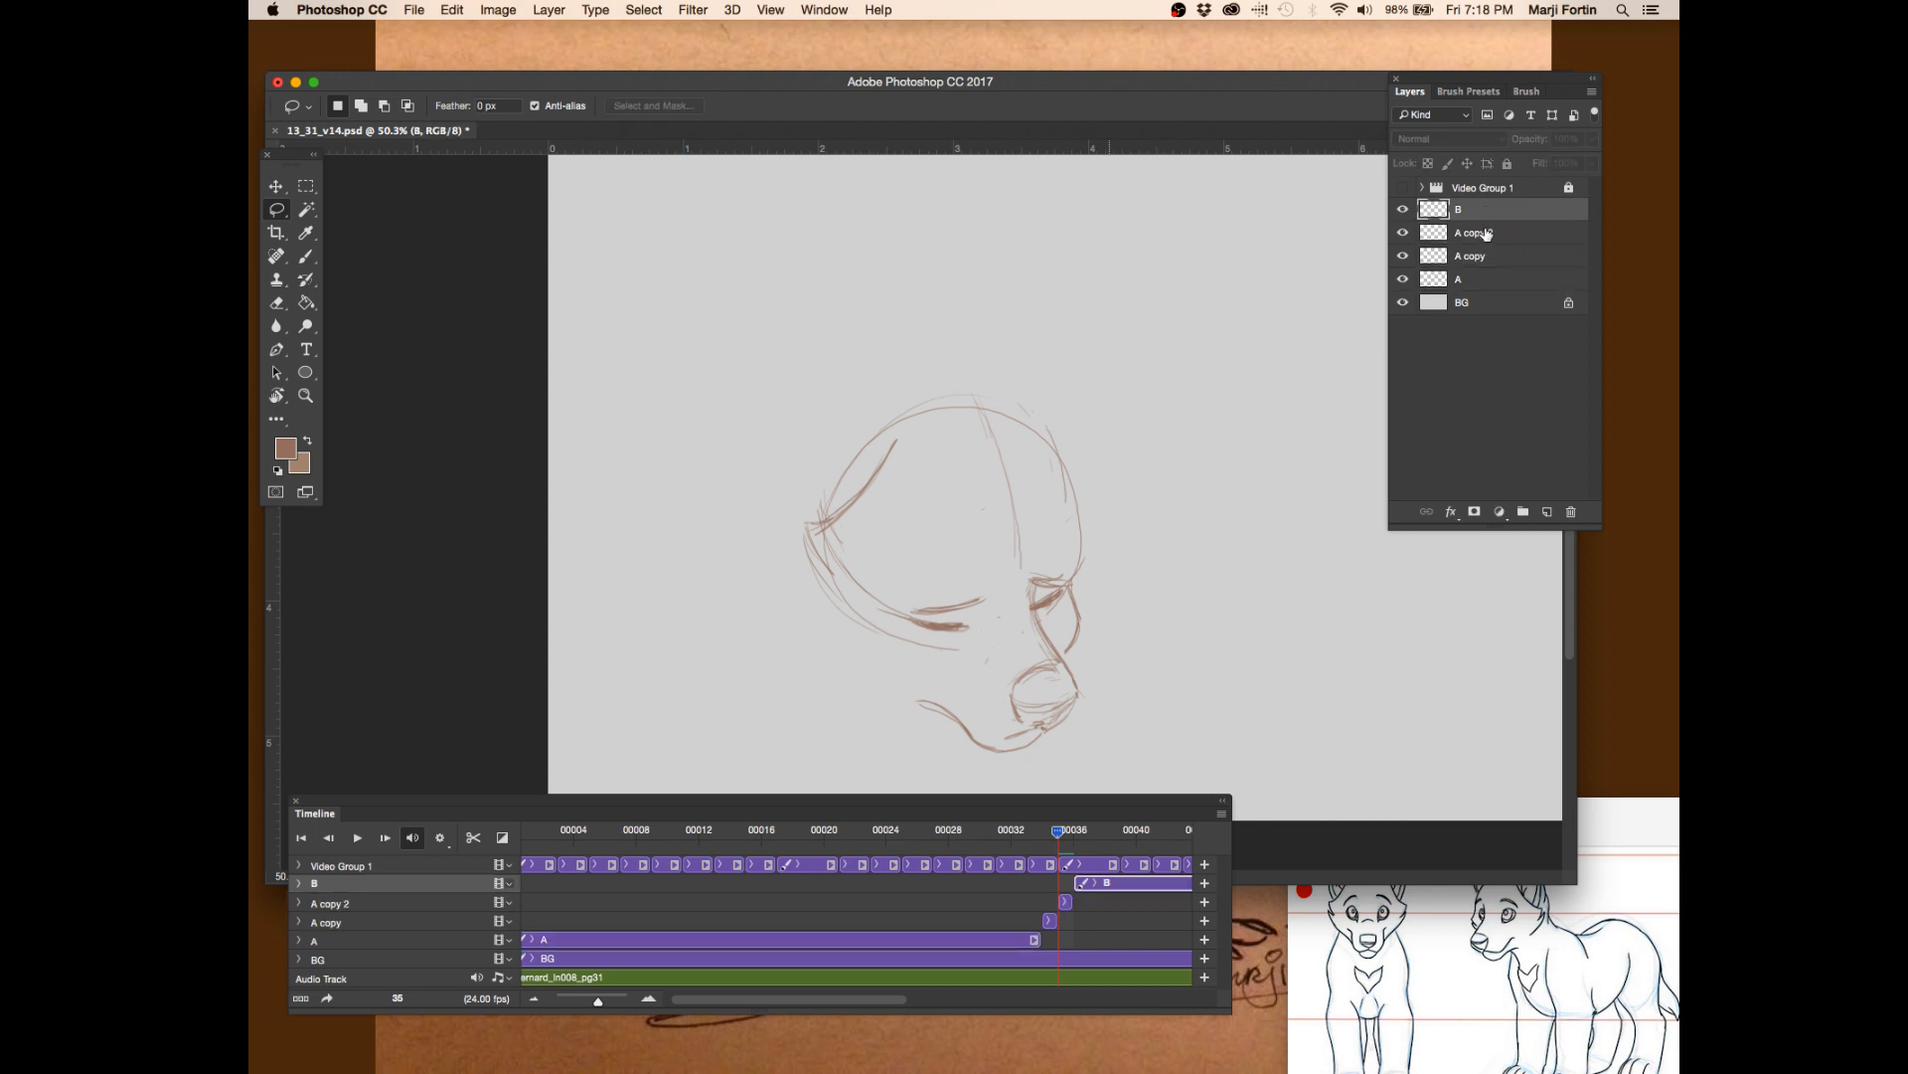
# - Paste the copied ears and top of the head above layer A copy at frame 34, and widen the timeline
pyautogui.moveTo(1053, 837)
pyautogui.mouseDown()
pyautogui.moveTo(1026, 838)
pyautogui.moveTo(1072, 842)
pyautogui.moveTo(1040, 848)
pyautogui.mouseUp()
pyautogui.click(1050, 921)
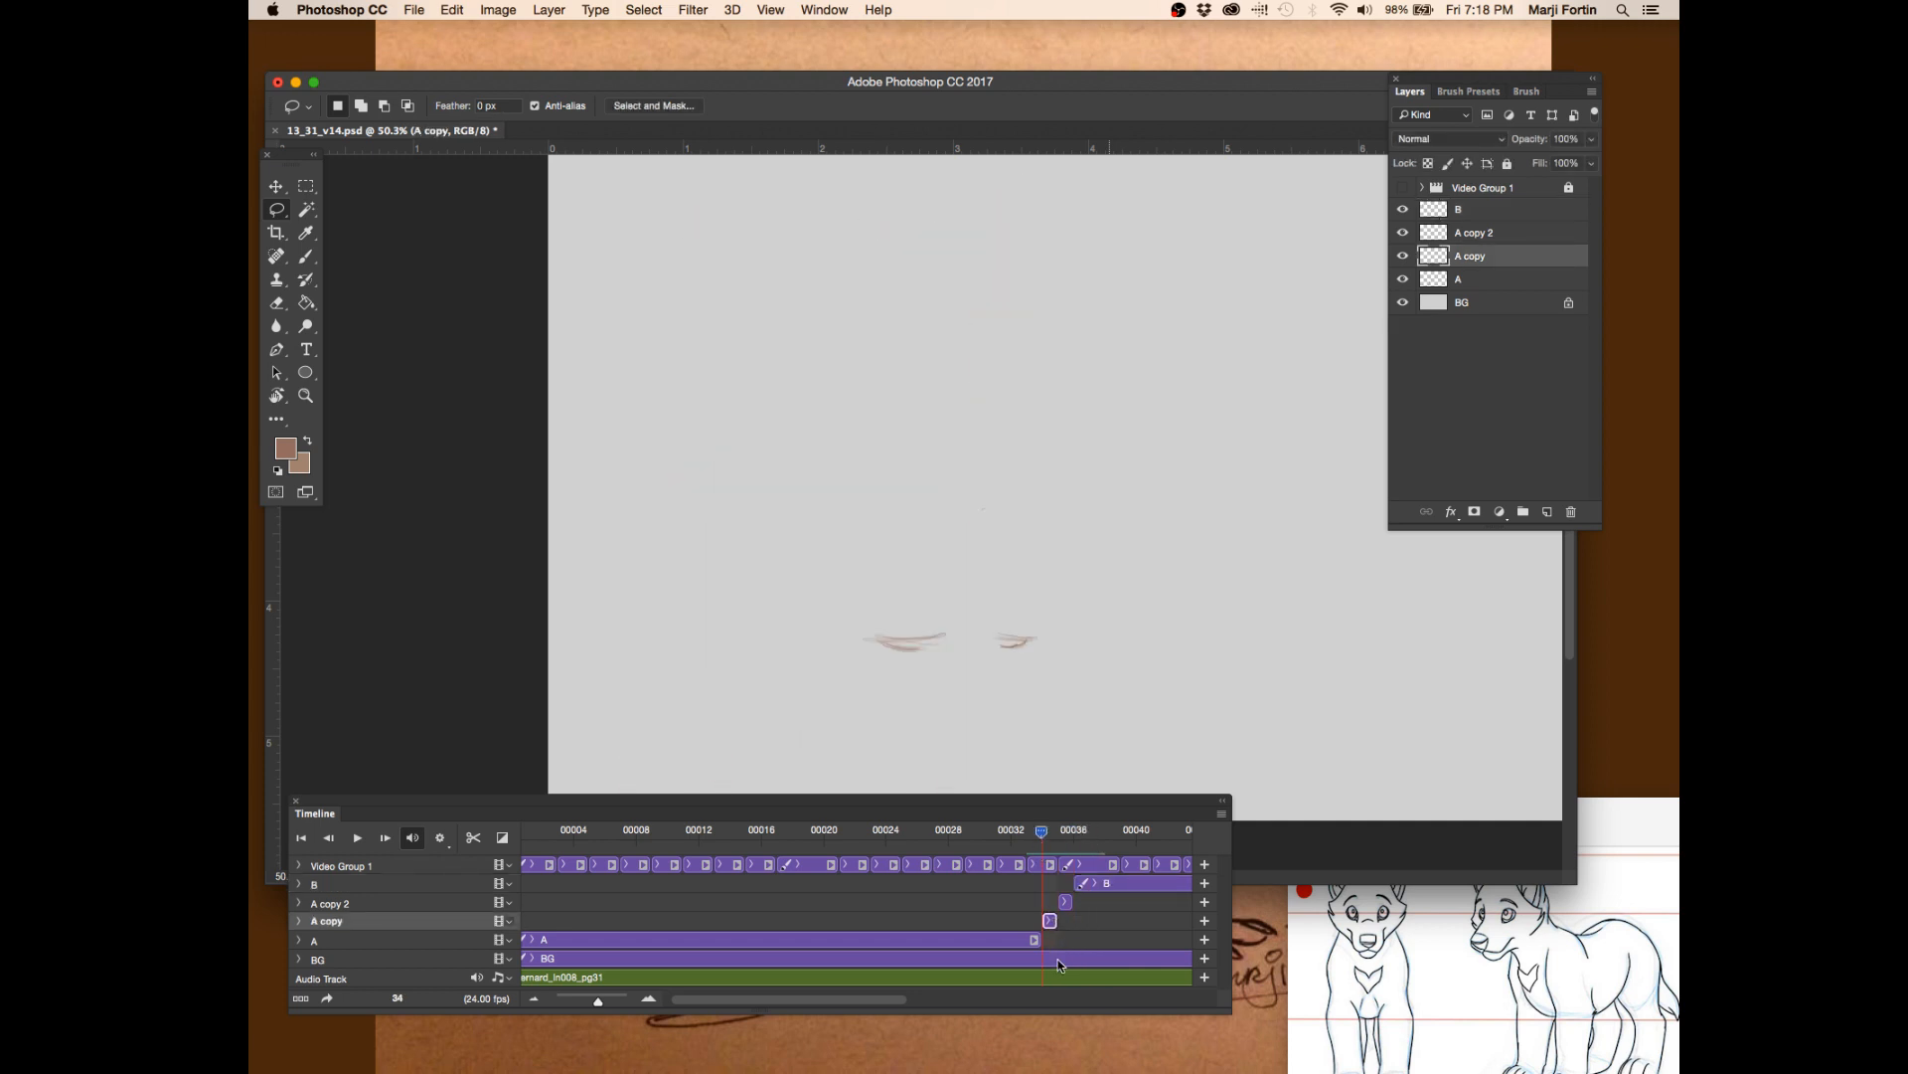
pyautogui.moveTo(1044, 831); pyautogui.dragTo(1043, 830)
pyautogui.press('super+v')
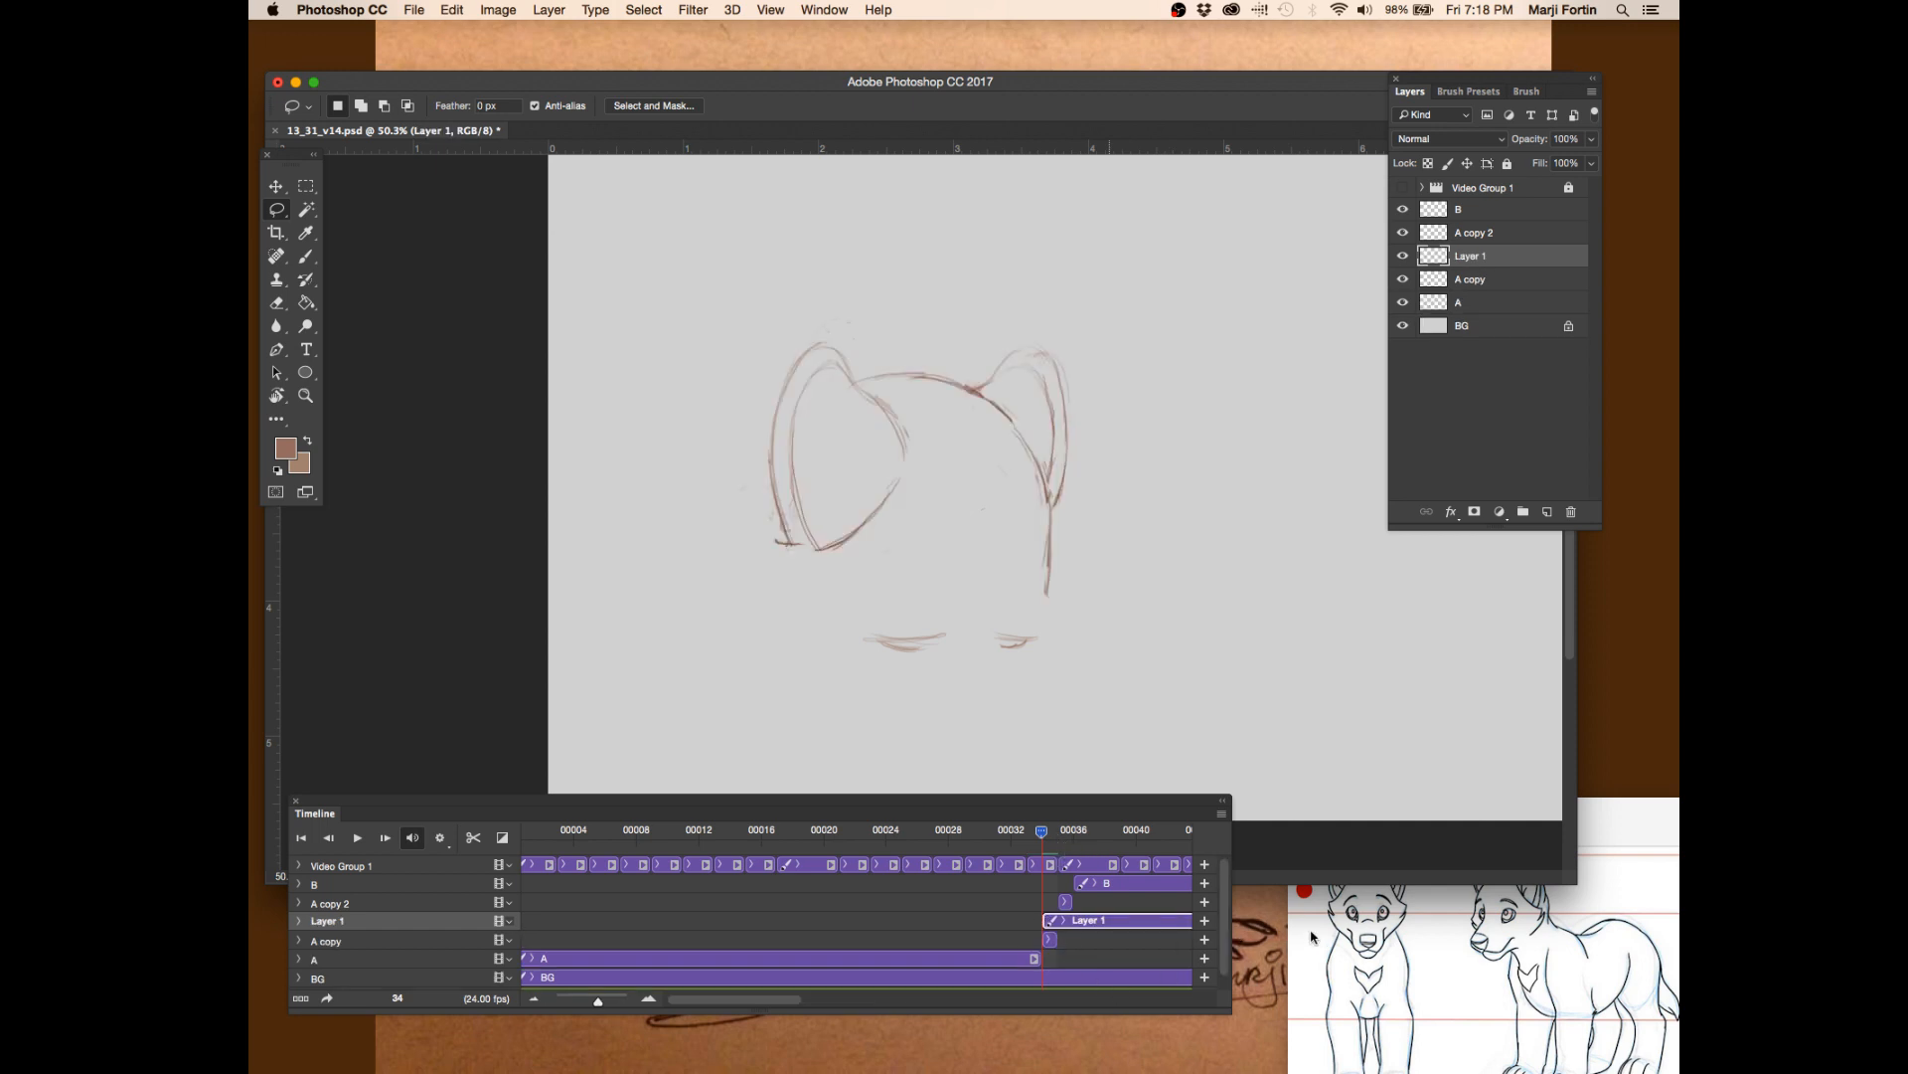
pyautogui.moveTo(1230, 934); pyautogui.dragTo(1594, 935)
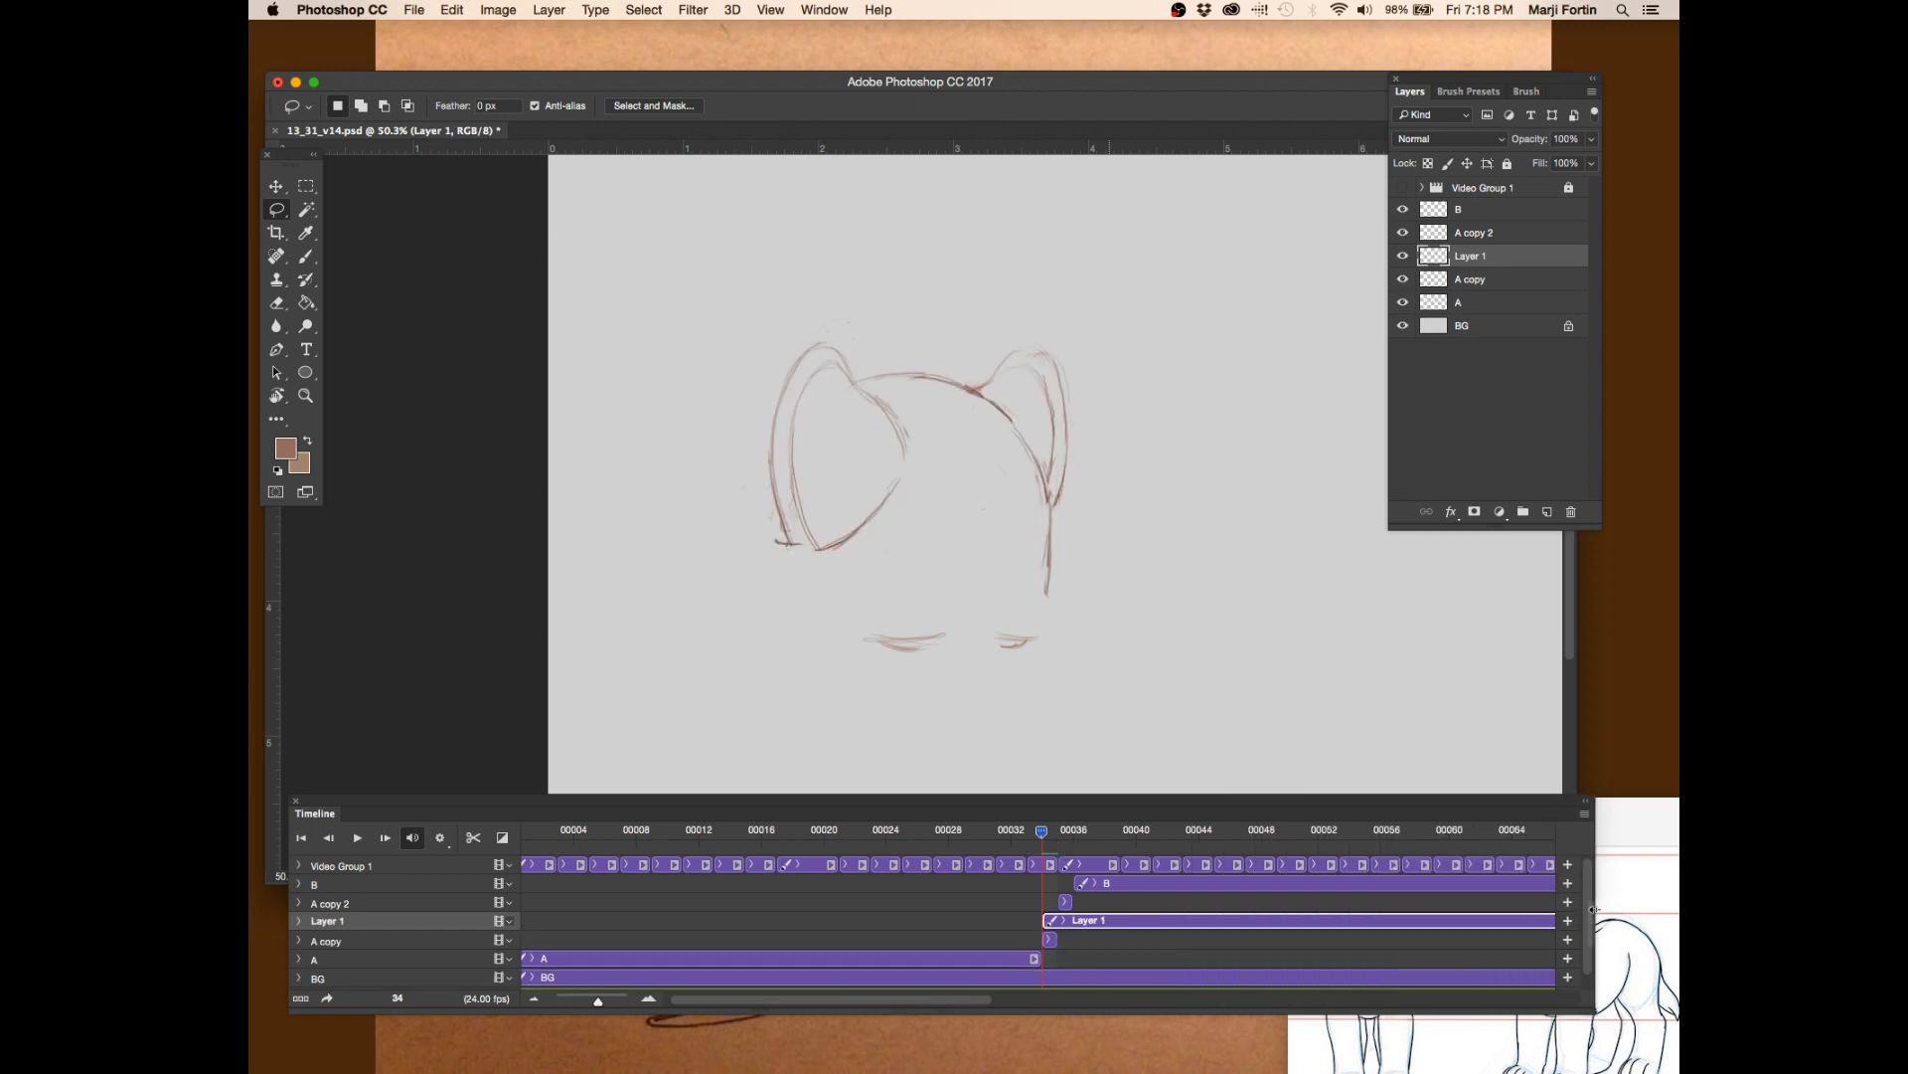
# - Try to shift the pasted ears and head top on Layer 1 down about 0.040 in at frame 34
pyautogui.press('b')
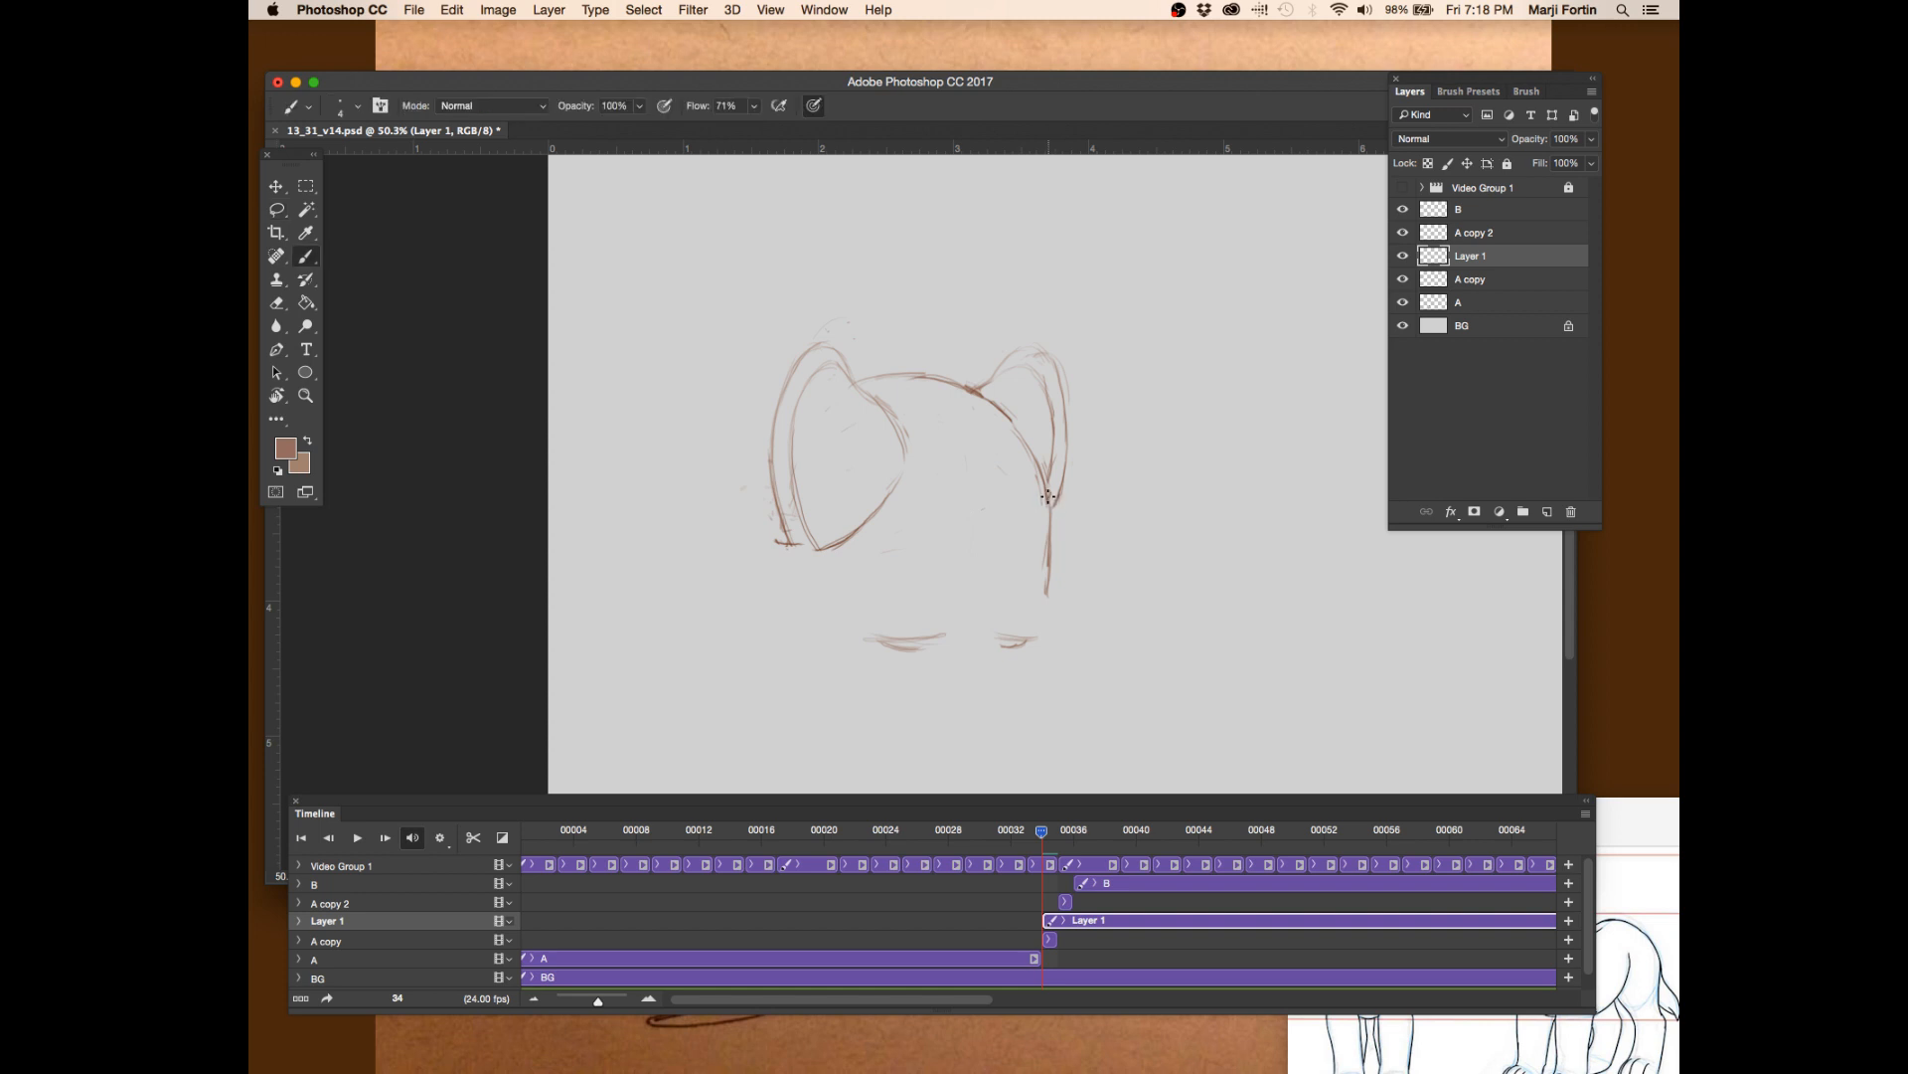
pyautogui.press('super+t')
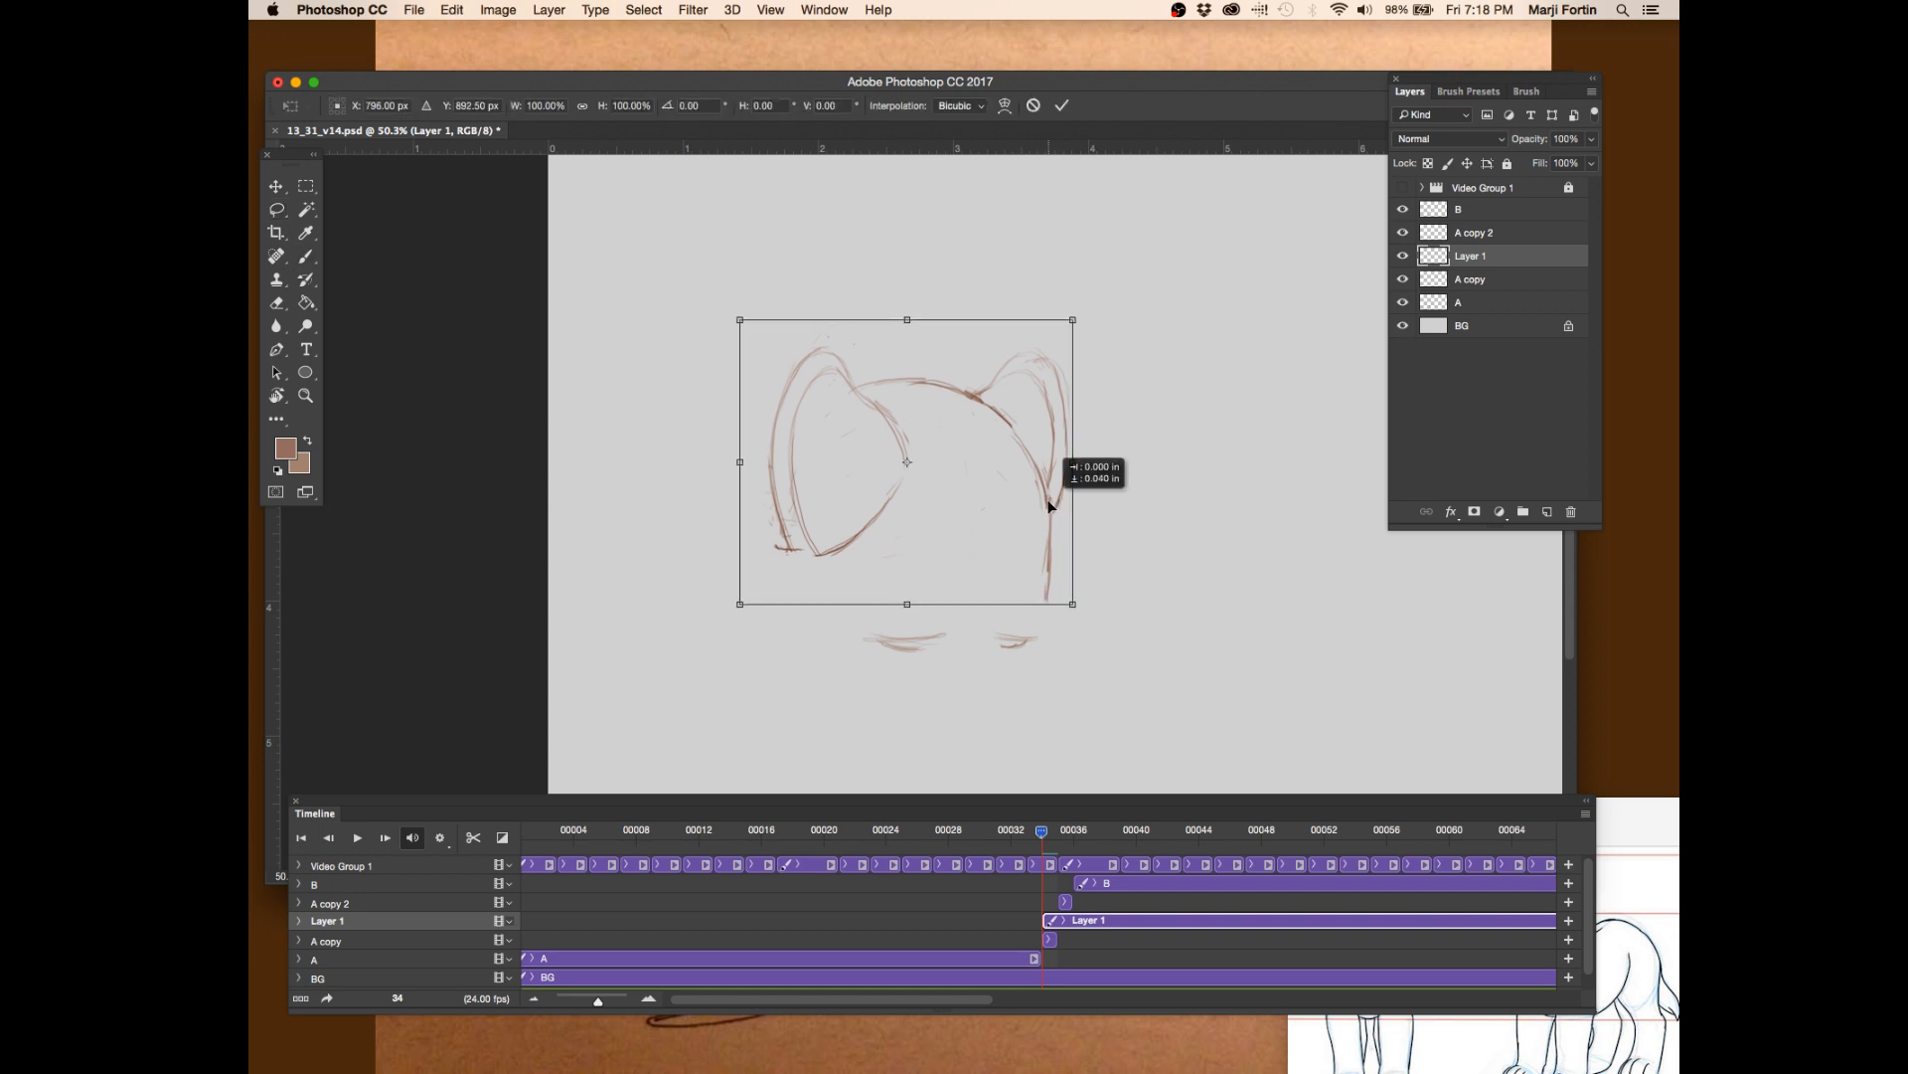
pyautogui.press('Return')
pyautogui.moveTo(1042, 840)
pyautogui.mouseDown()
pyautogui.moveTo(1024, 839)
pyautogui.moveTo(1040, 842)
pyautogui.mouseUp()
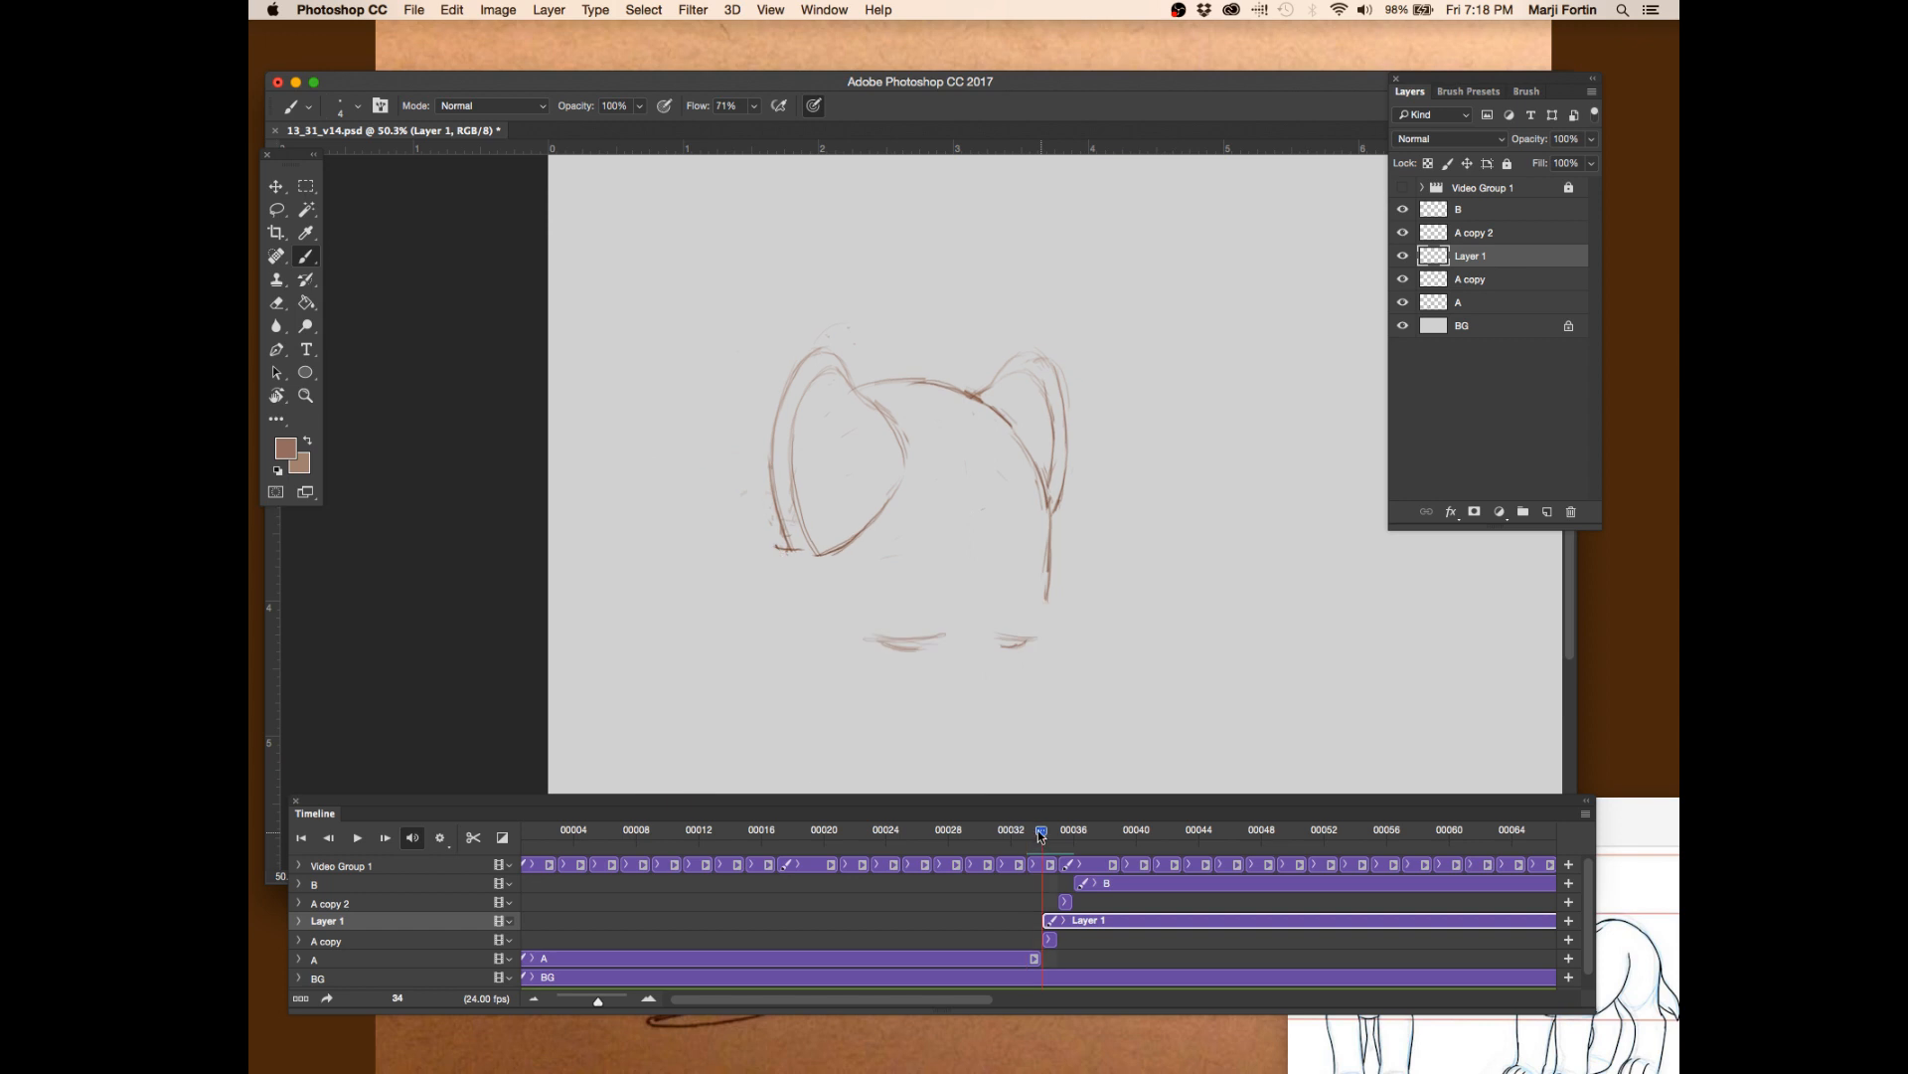
# - Delete Layer 1 with the pasted ears and head top, and save the file
pyautogui.click(1572, 513)
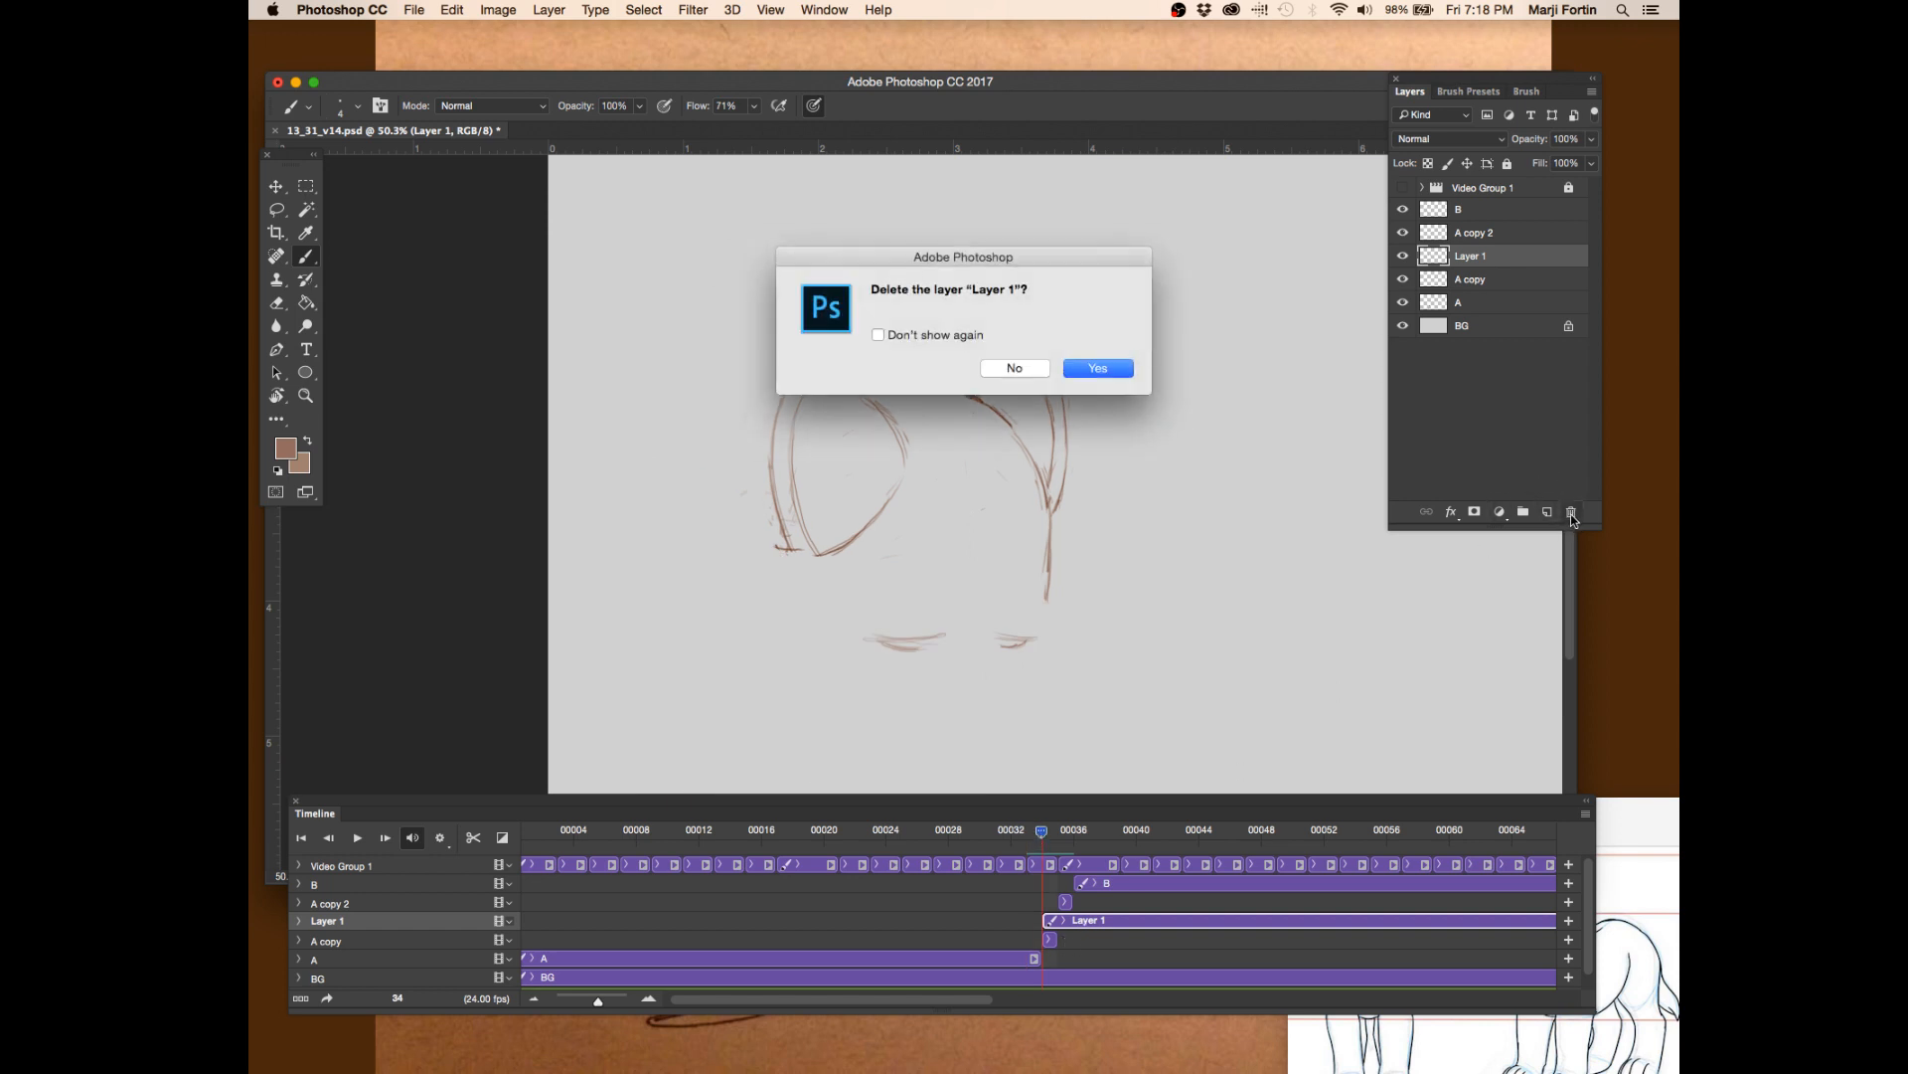
pyautogui.click(1098, 369)
pyautogui.press('super+s')
# - Flip back and forth through frames 33 to 36 to examine the head's movement from pose A to pose B
pyautogui.press('Right')
pyautogui.press('Right')
pyautogui.press('Left')
pyautogui.press('Left')
pyautogui.press('Right')
pyautogui.press('Right')
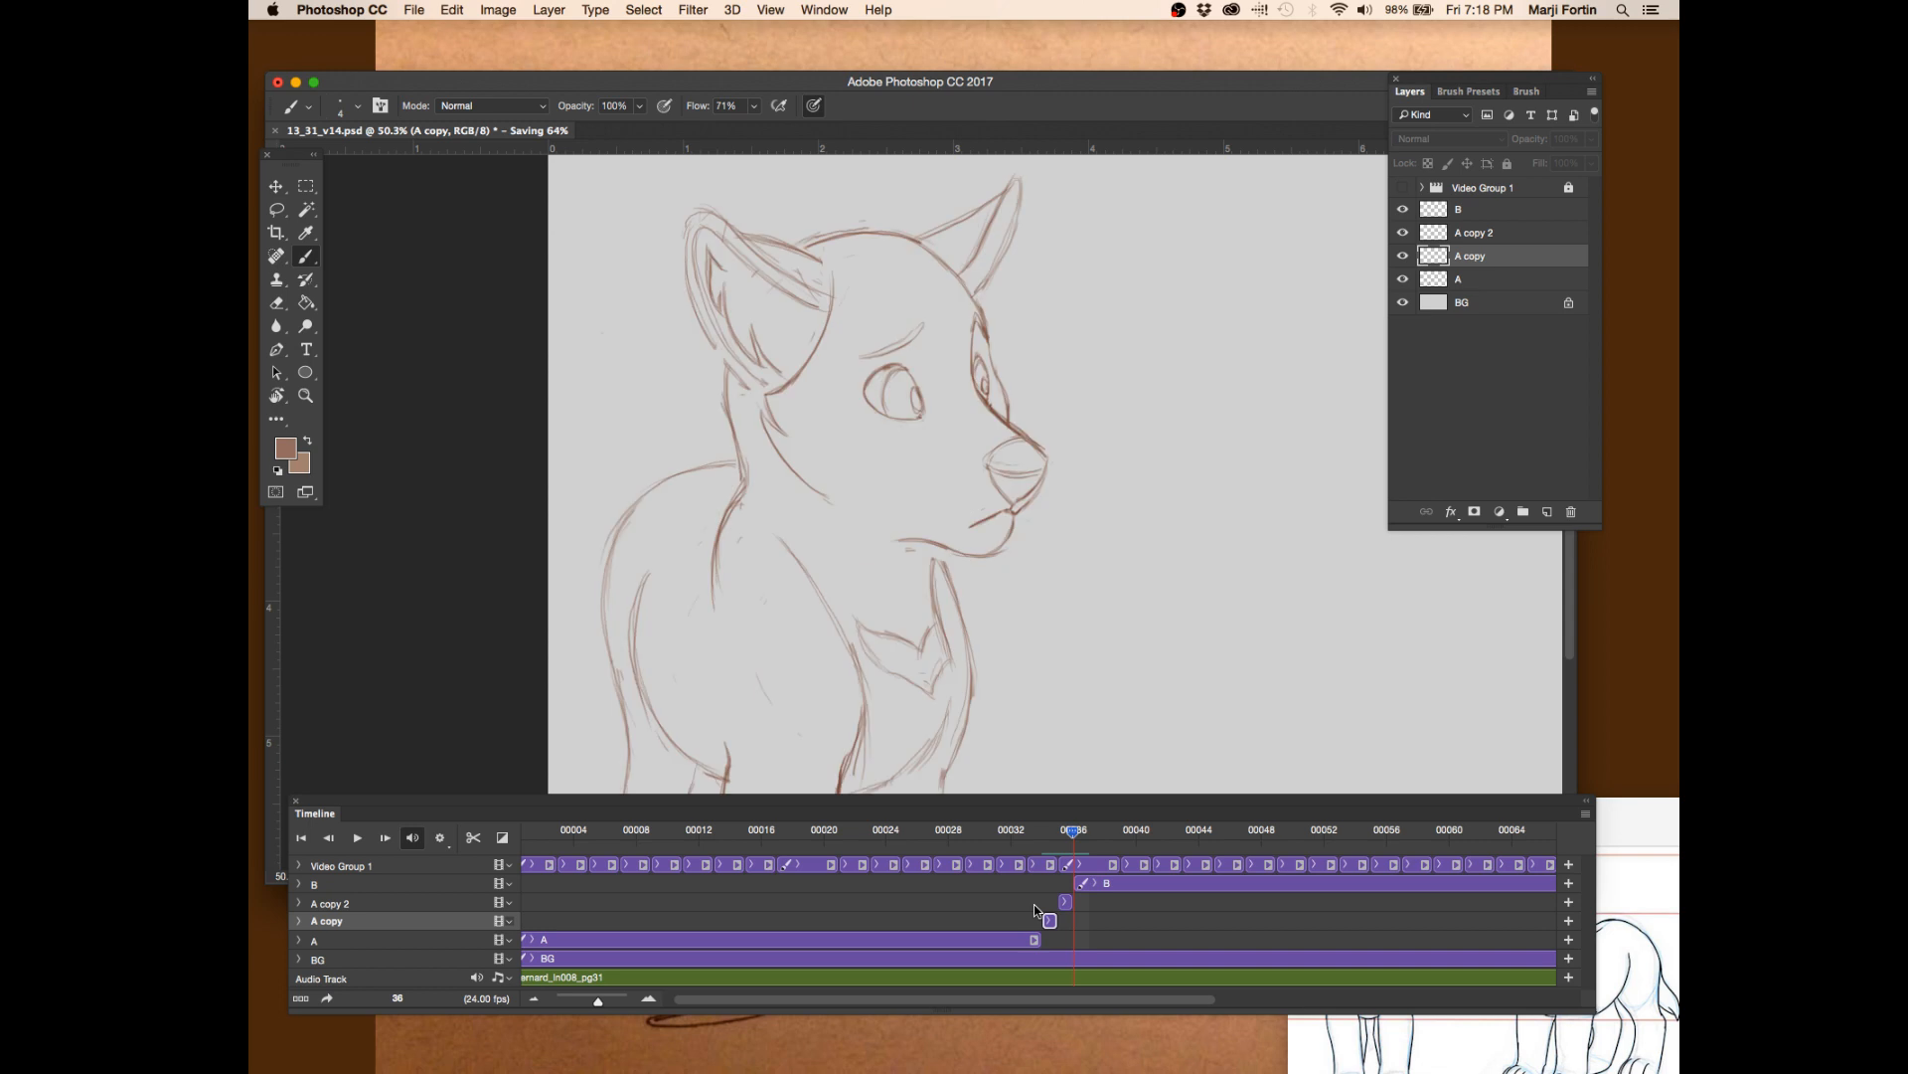
pyautogui.press('Left')
pyautogui.press('Right')
pyautogui.press('Right')
pyautogui.press('Left')
pyautogui.press('Left')
pyautogui.press('Right')
pyautogui.press('Right')
pyautogui.press('Left')
pyautogui.press('Left')
pyautogui.press('Right')
pyautogui.press('Left')
pyautogui.press('Left')
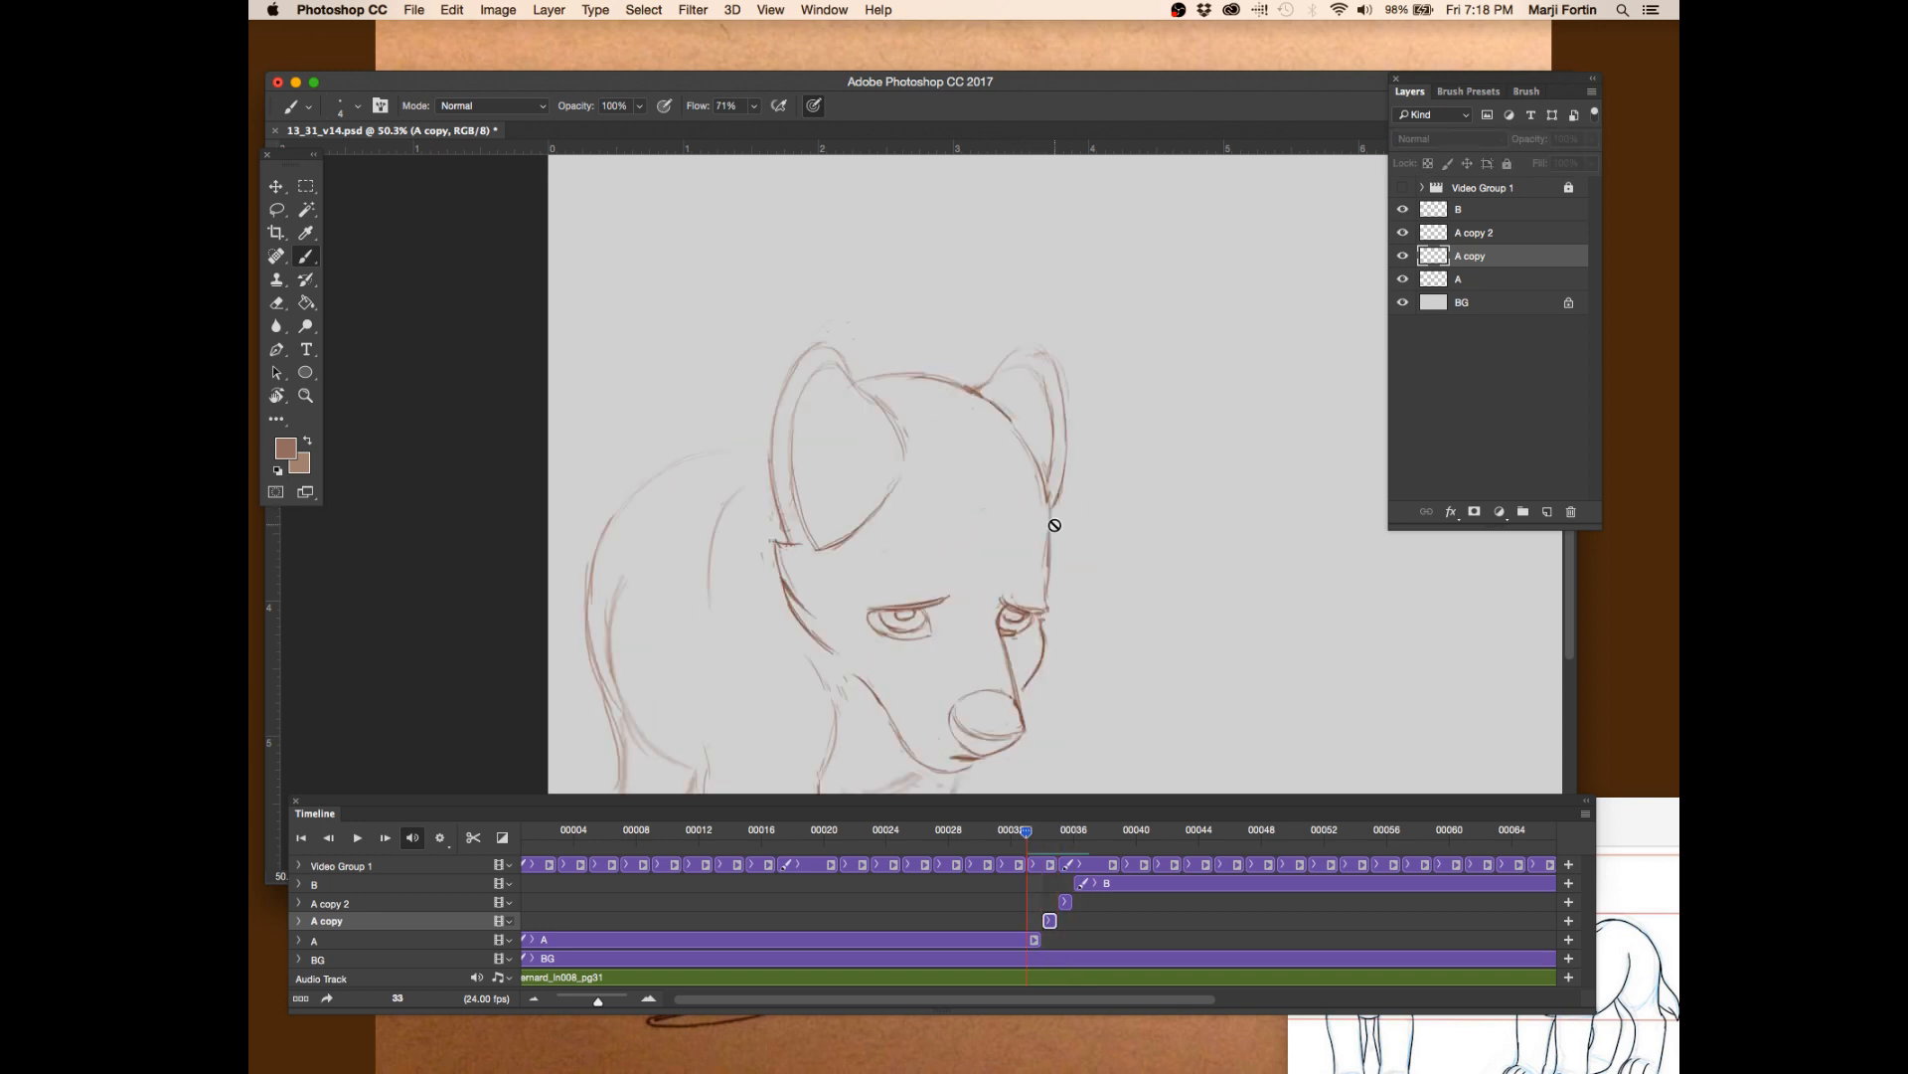
# - Extend layer A's clip through frame 34, moving the A copy clip to frame 36, and flip frames to compare
pyautogui.moveTo(1059, 918)
pyautogui.mouseDown()
pyautogui.moveTo(1095, 918)
pyautogui.moveTo(1061, 937)
pyautogui.mouseUp()
pyautogui.moveTo(1062, 828); pyautogui.dragTo(1067, 840)
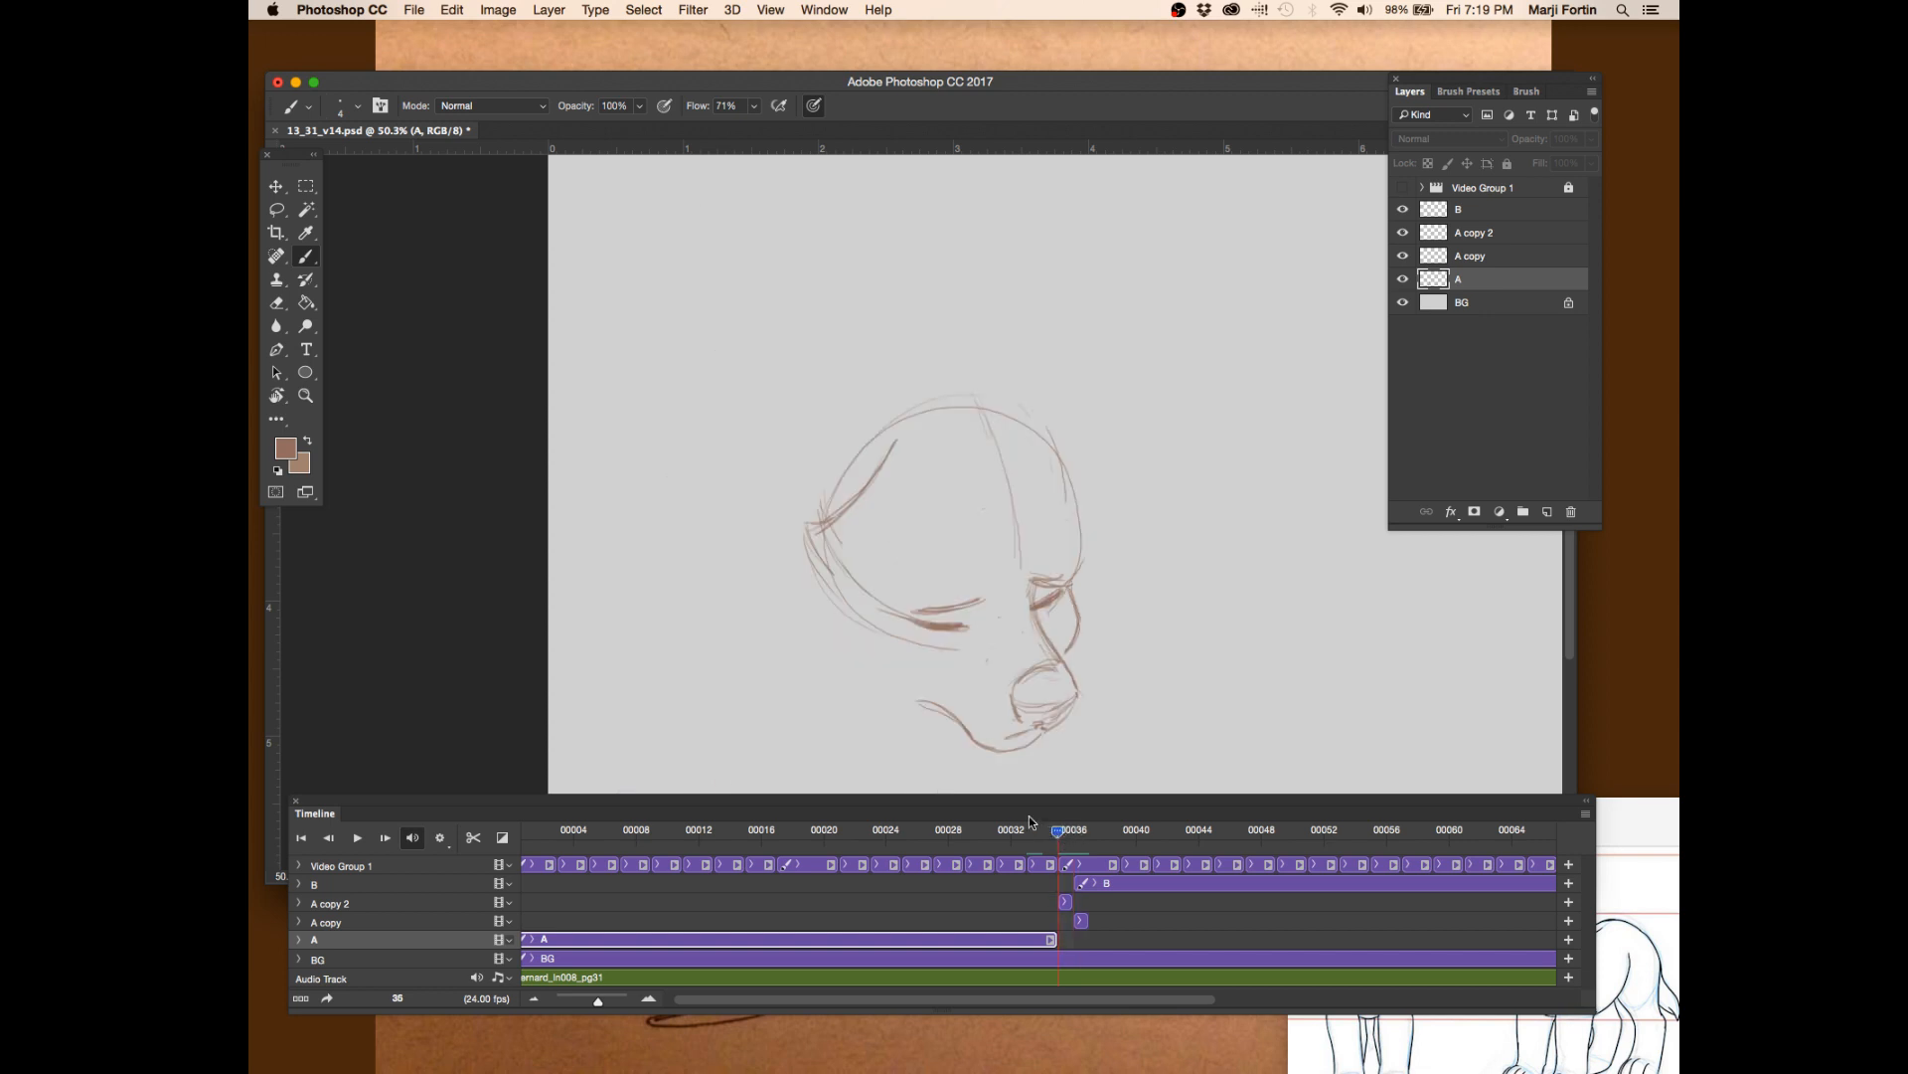
pyautogui.press('Left')
pyautogui.press('Right')
pyautogui.press('Left')
pyautogui.press('Right')
pyautogui.press('Left')
pyautogui.press('Right')
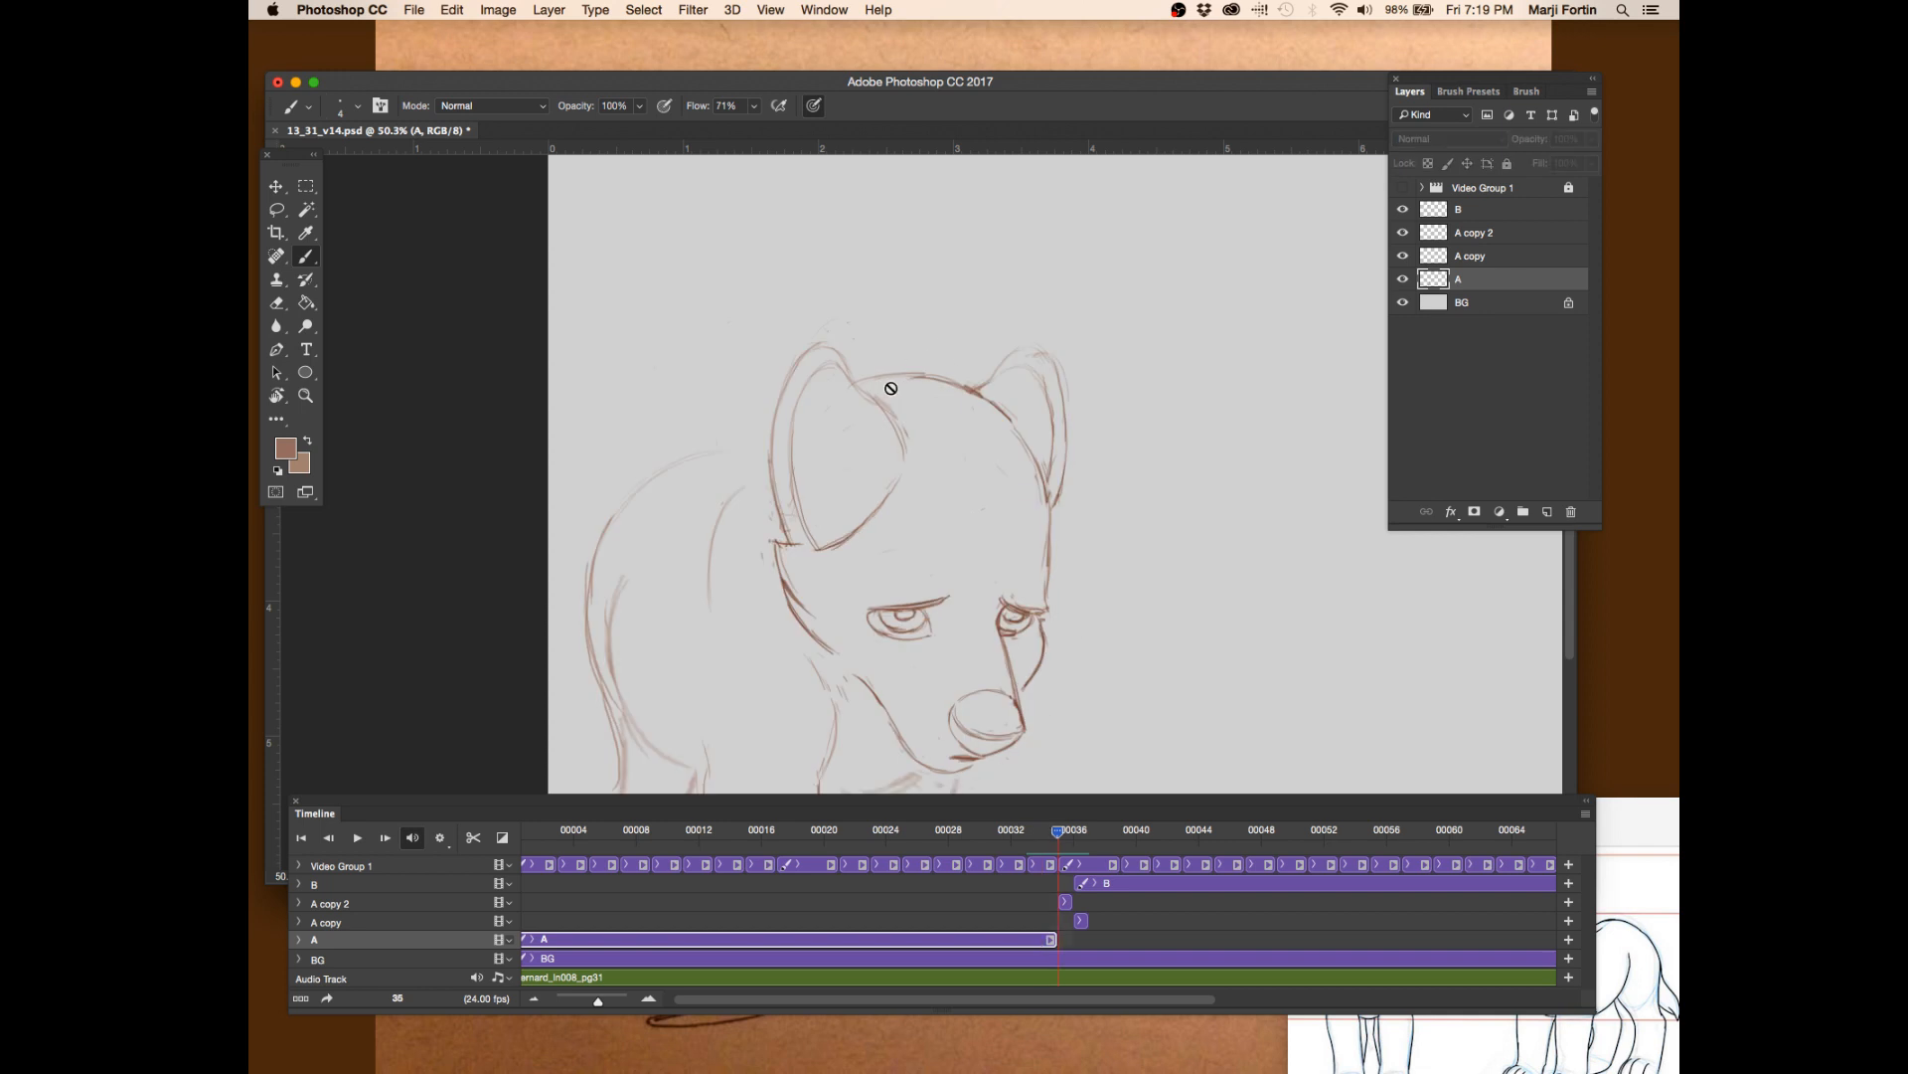
# - On layer A copy 2 at frame 35, sketch the start of a higher head-top arc and erase the old one
pyautogui.press('Right')
pyautogui.click(928, 384)
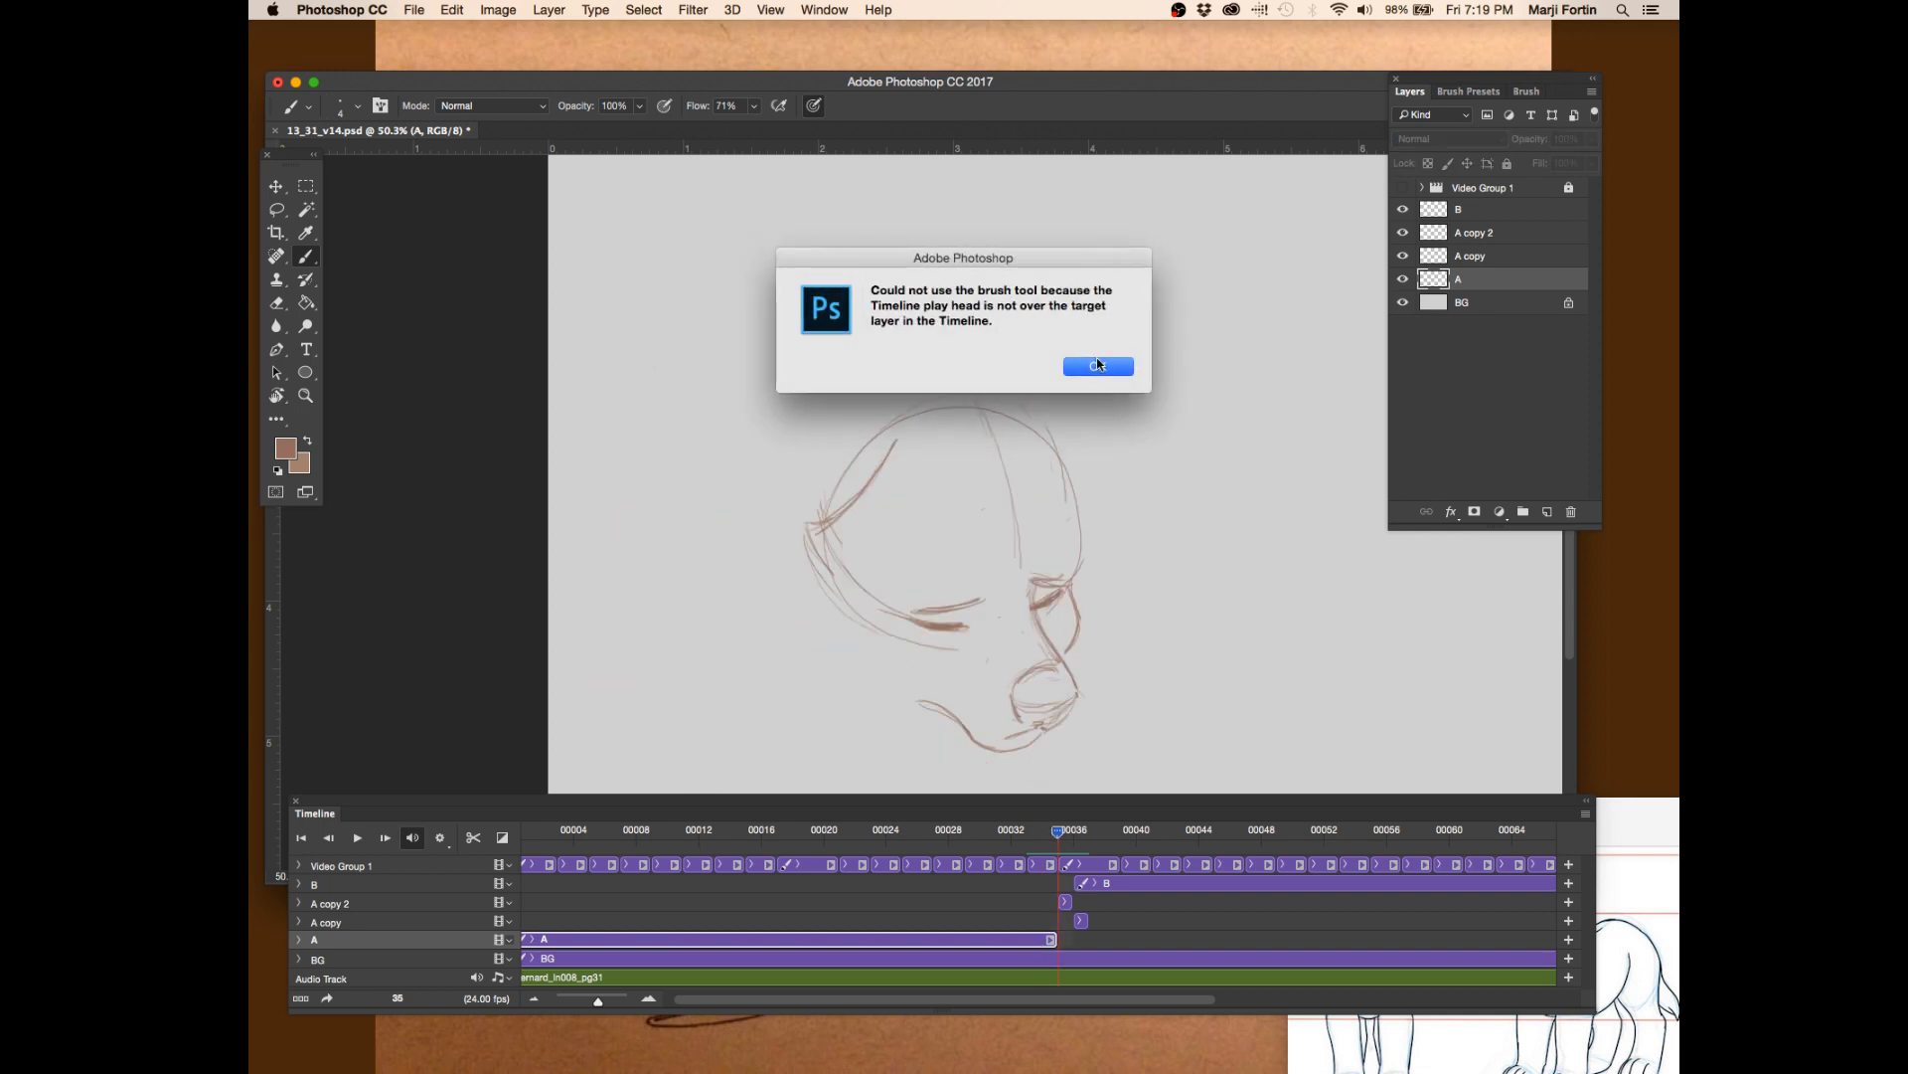
pyautogui.click(1099, 368)
pyautogui.click(1065, 900)
pyautogui.press('Left')
pyautogui.press('Right')
pyautogui.moveTo(864, 409); pyautogui.dragTo(918, 387)
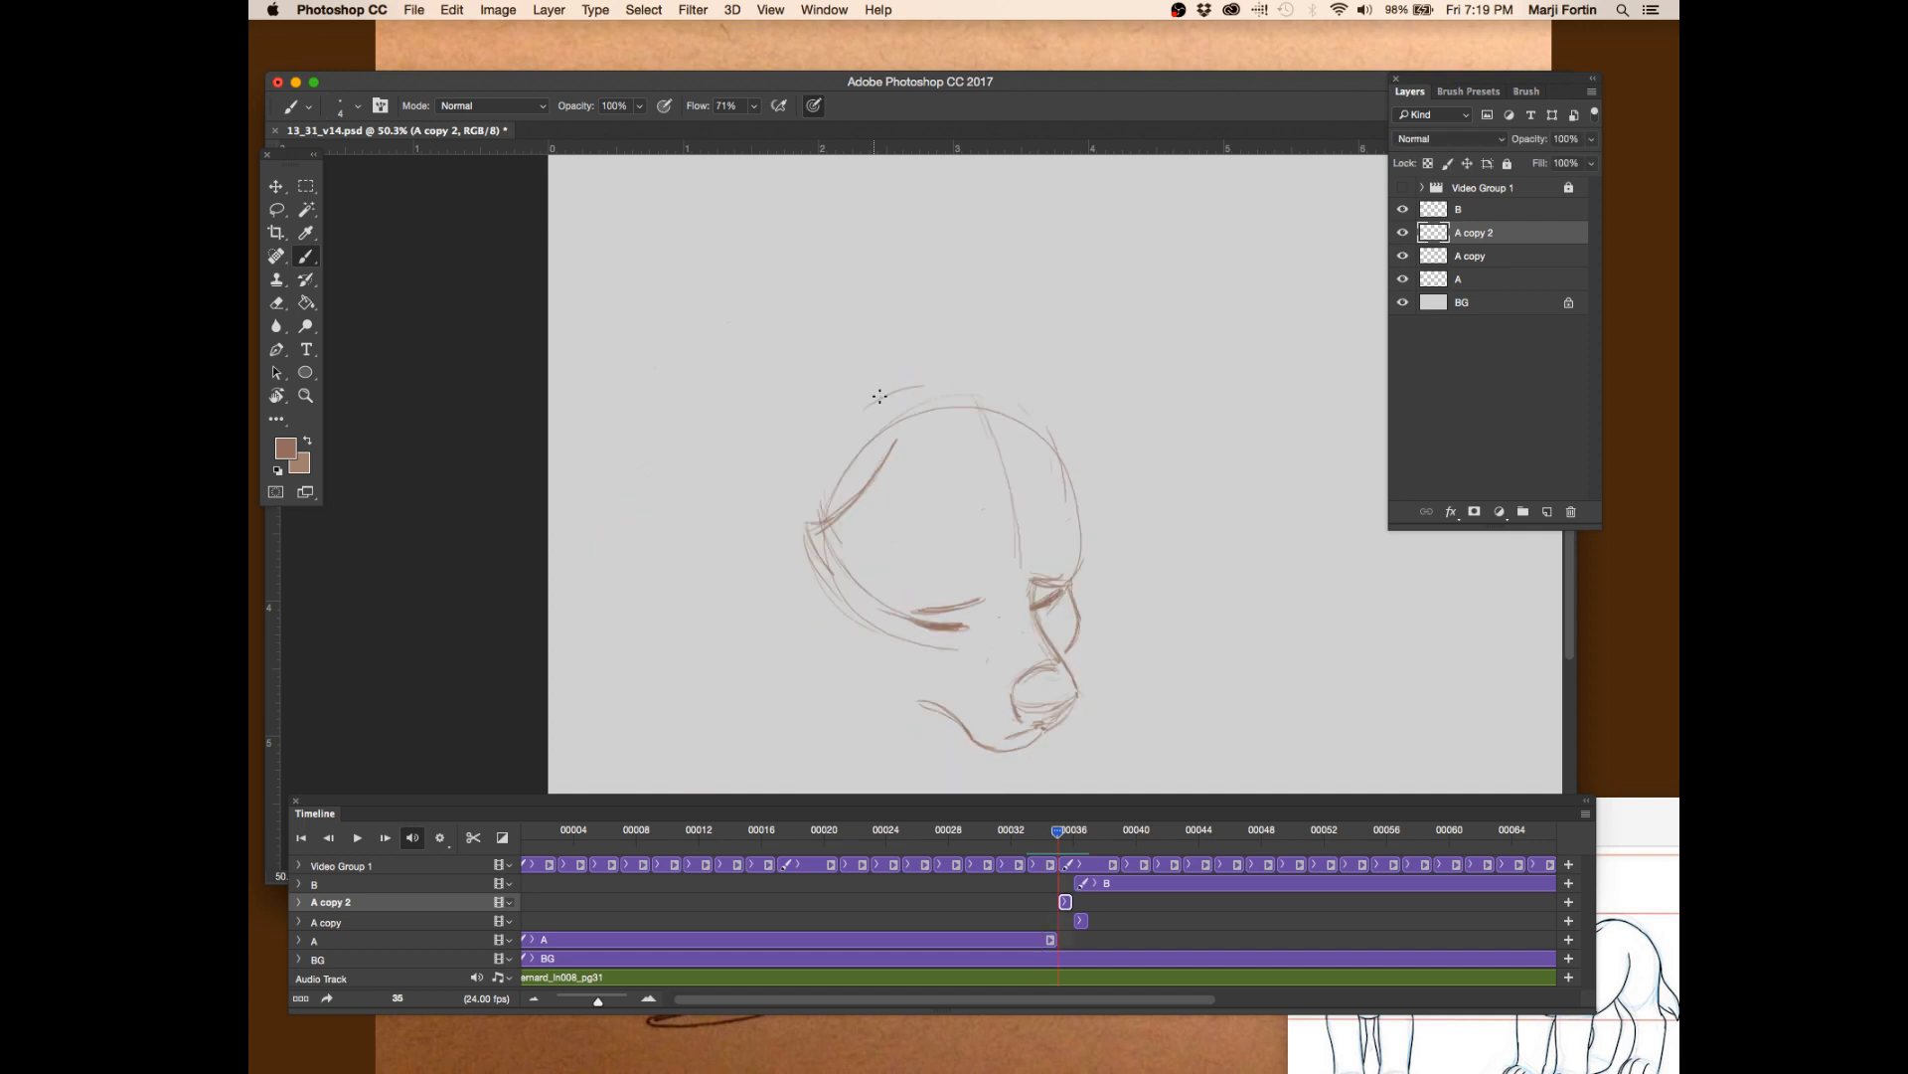
pyautogui.press('e')
pyautogui.moveTo(921, 416); pyautogui.dragTo(890, 411)
pyautogui.press('b')
# - Draw the rest of the higher head-top arc down to the forehead, using frame 34 as reference, and save
pyautogui.press('Left')
pyautogui.press('Left')
pyautogui.press('Right')
pyautogui.press('Right')
pyautogui.press('Left')
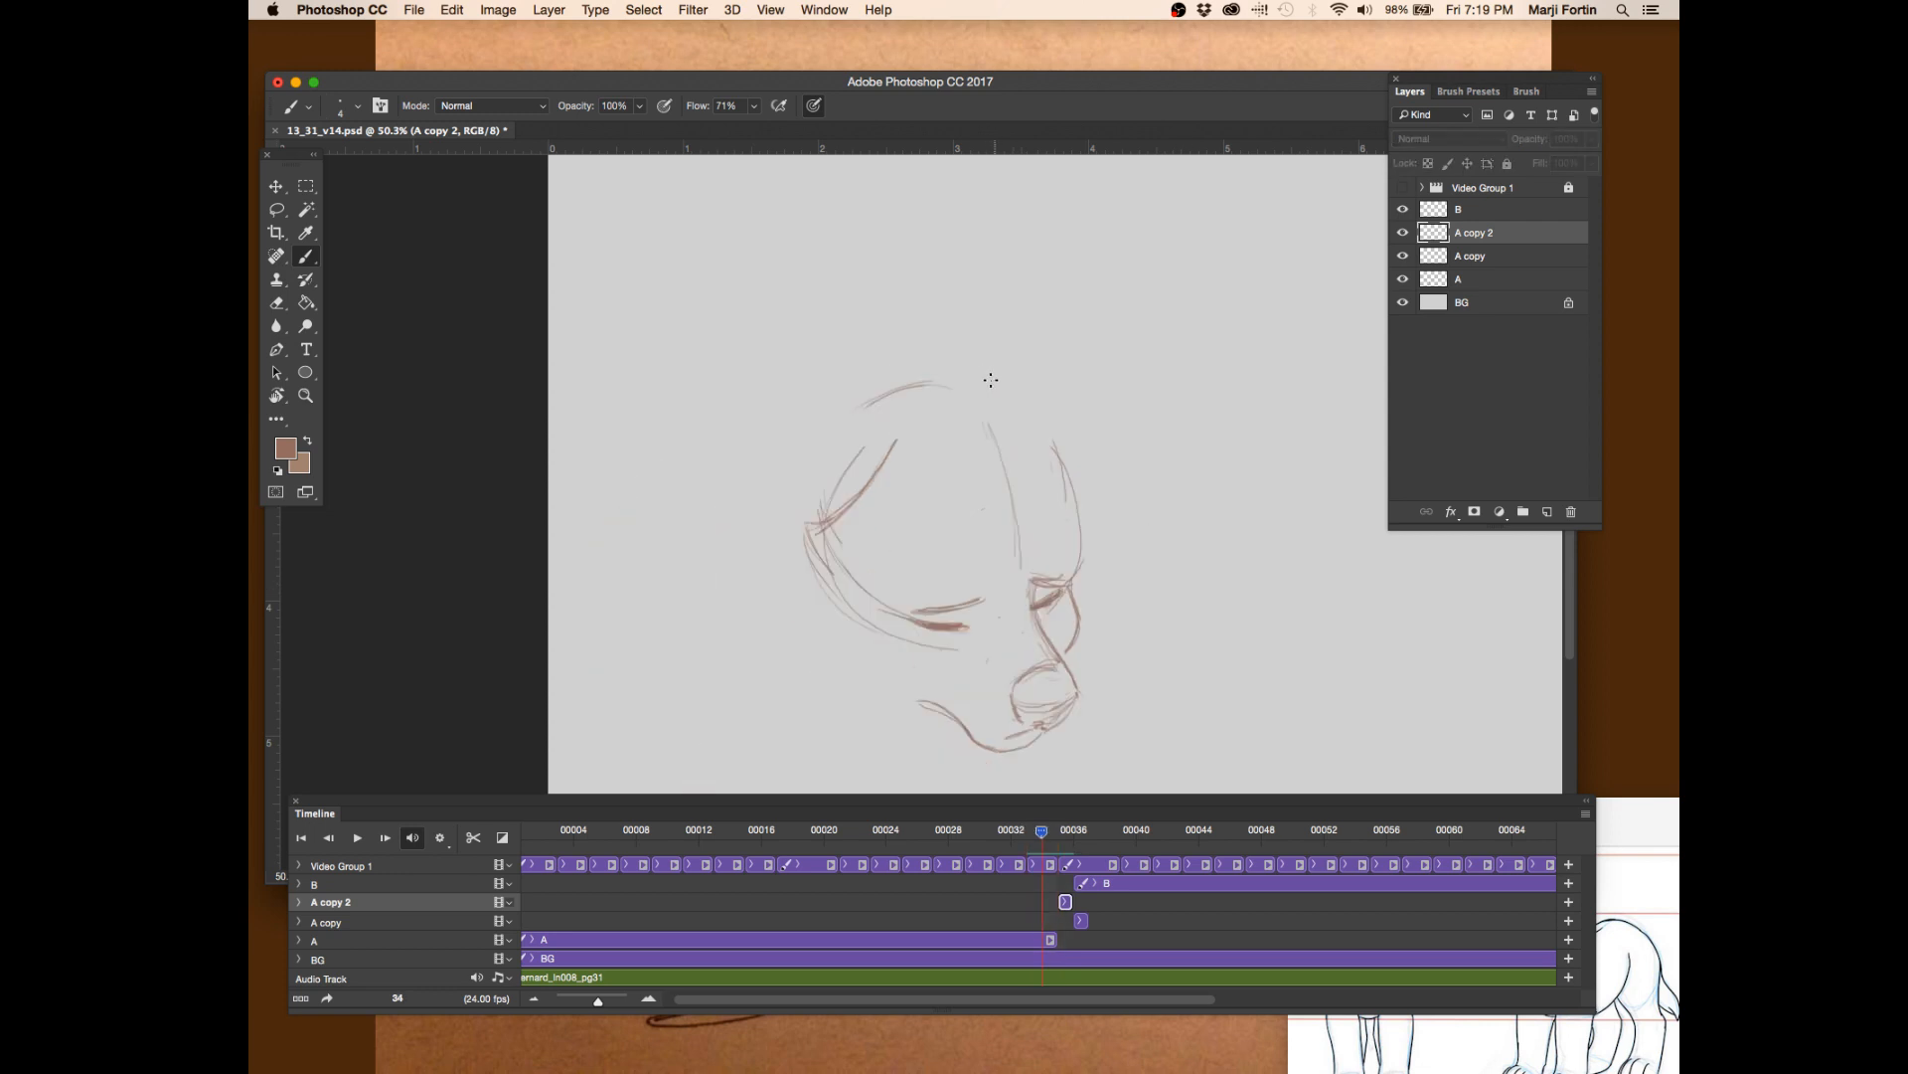
pyautogui.press('Right')
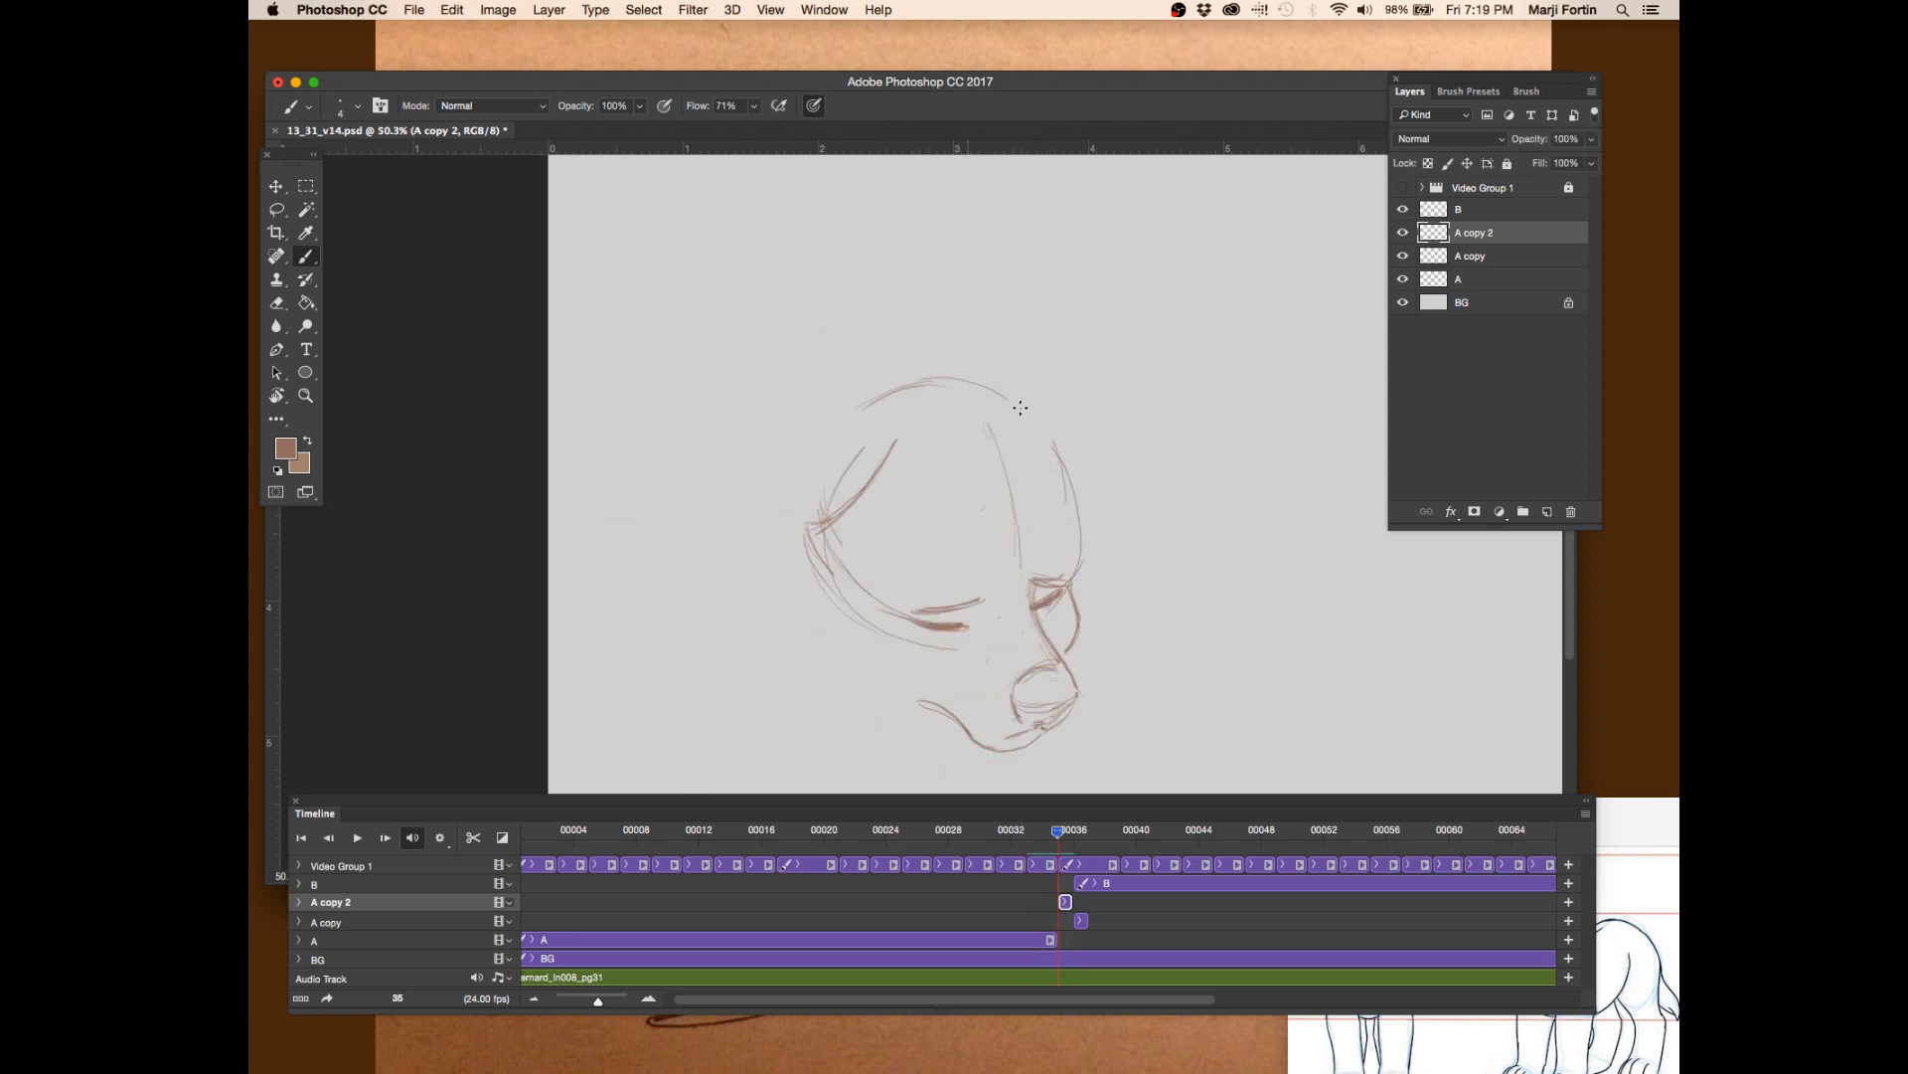
pyautogui.moveTo(1063, 503)
pyautogui.mouseDown()
pyautogui.moveTo(1054, 448)
pyautogui.moveTo(984, 388)
pyautogui.moveTo(863, 401)
pyautogui.mouseUp()
pyautogui.press('super+s')
# - Clean up and darken the head-top line on layer A copy 2 at frame 35, and save the file
pyautogui.press('Left')
pyautogui.press('Right')
pyautogui.press('Left')
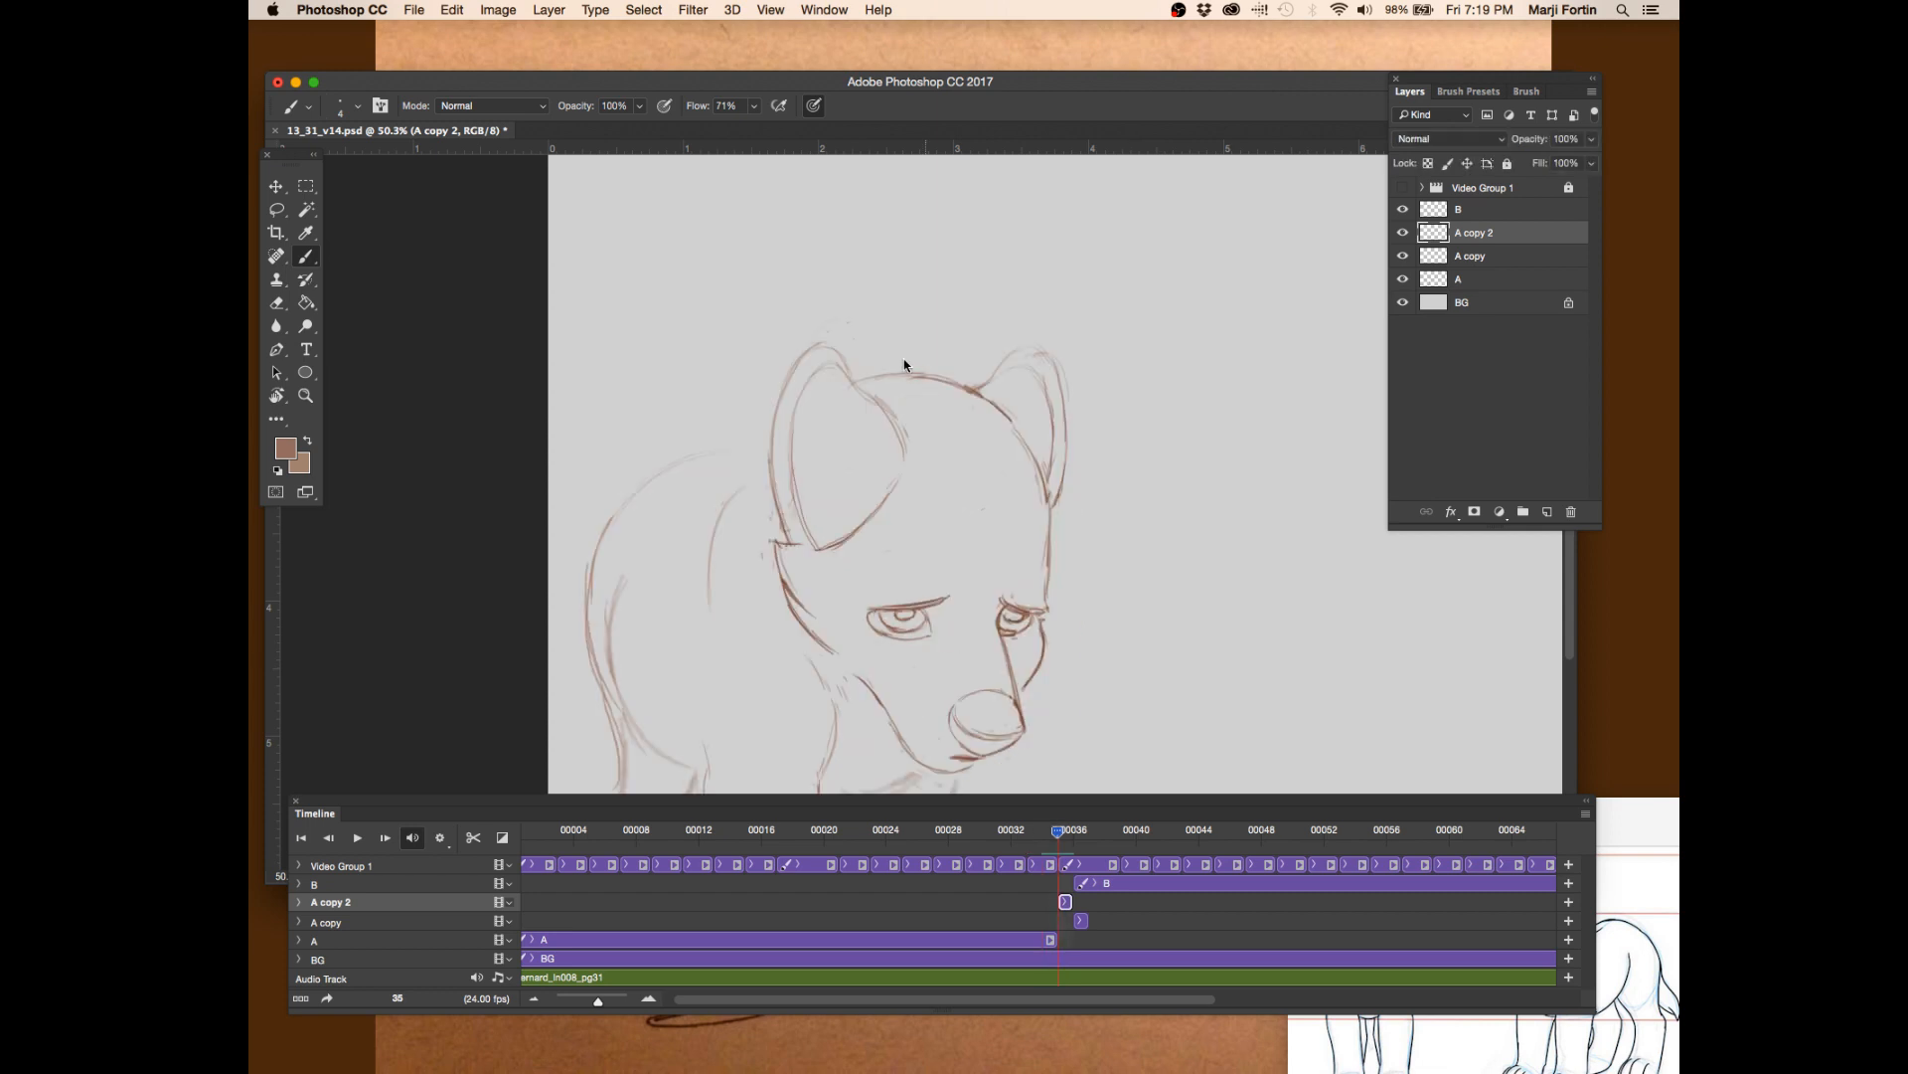
pyautogui.press('Right')
pyautogui.press('e')
pyautogui.moveTo(865, 404); pyautogui.dragTo(982, 384)
pyautogui.press('b')
pyautogui.press('cmd+s')
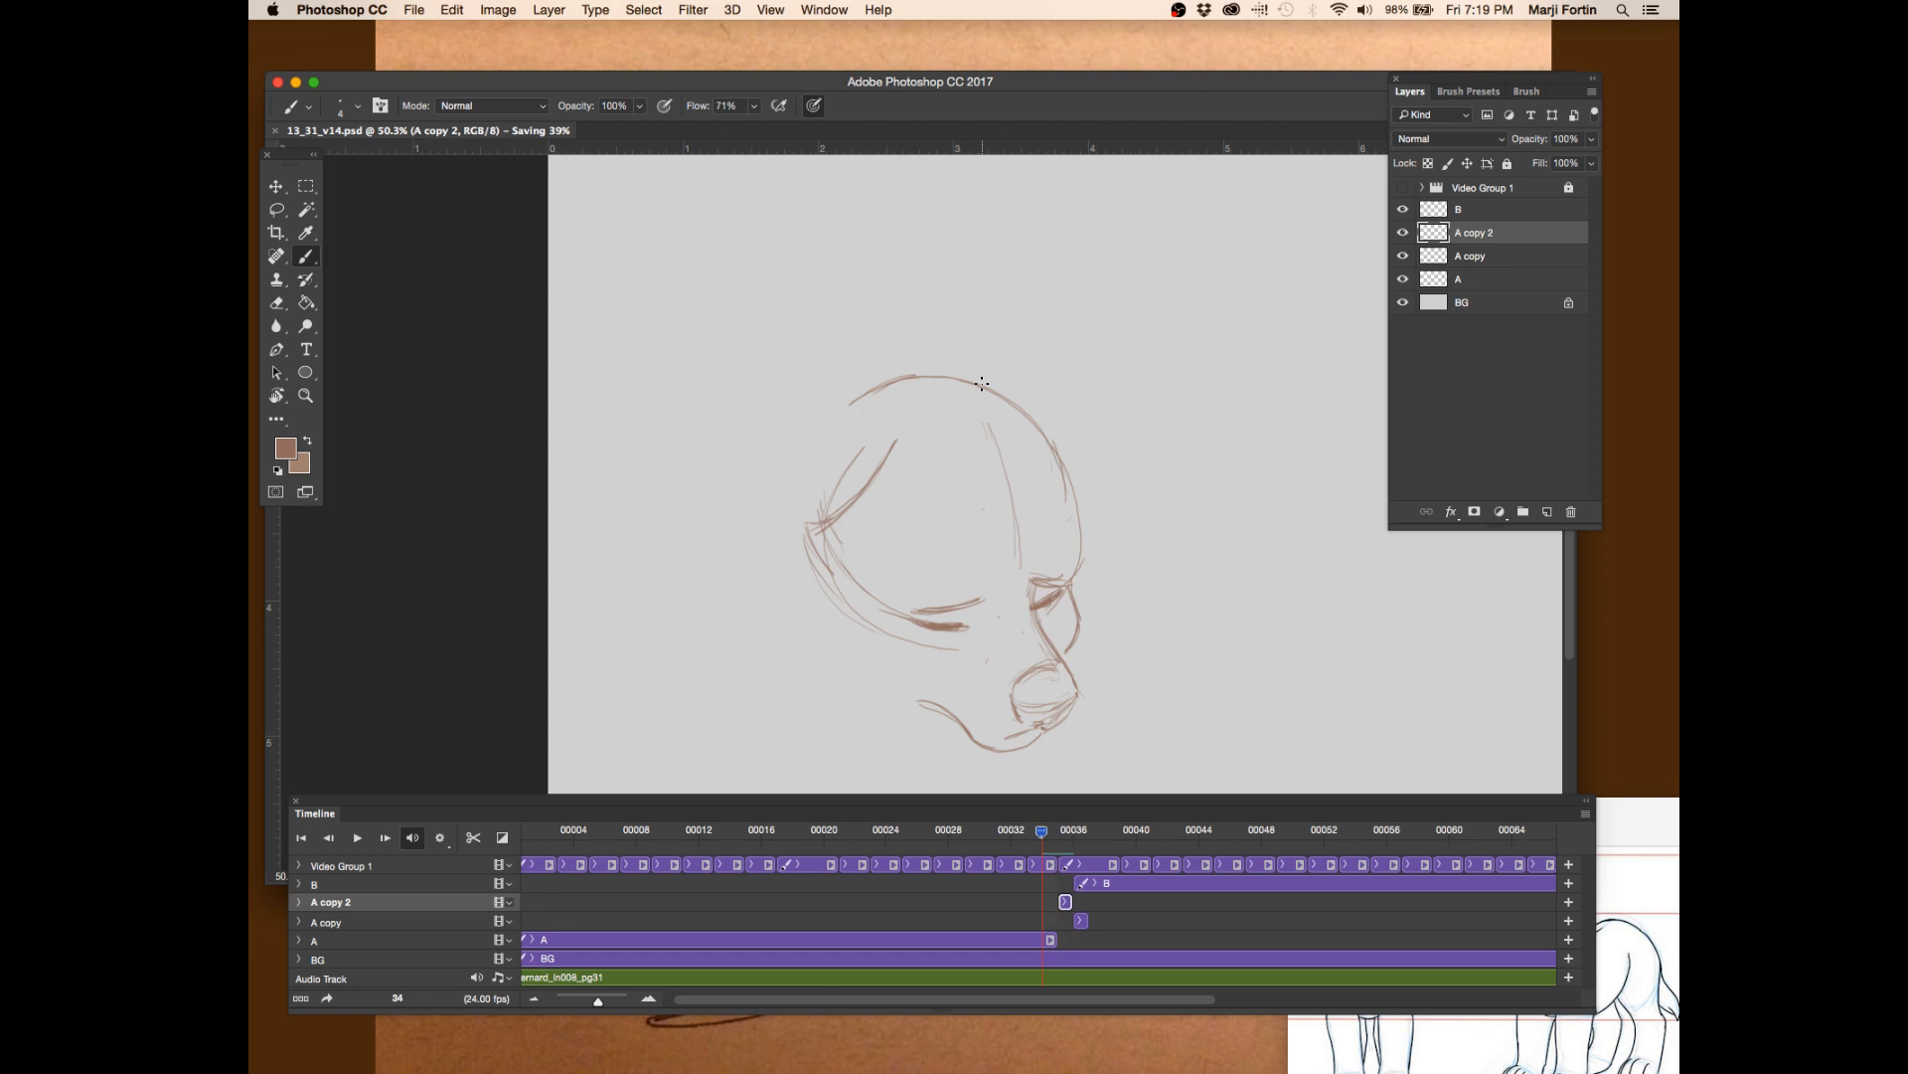
# - Erase the old forehead line at frame 35, redraw it from the head top down to the brow, and save
pyautogui.press('Left')
pyautogui.press('Right')
pyautogui.press('Left')
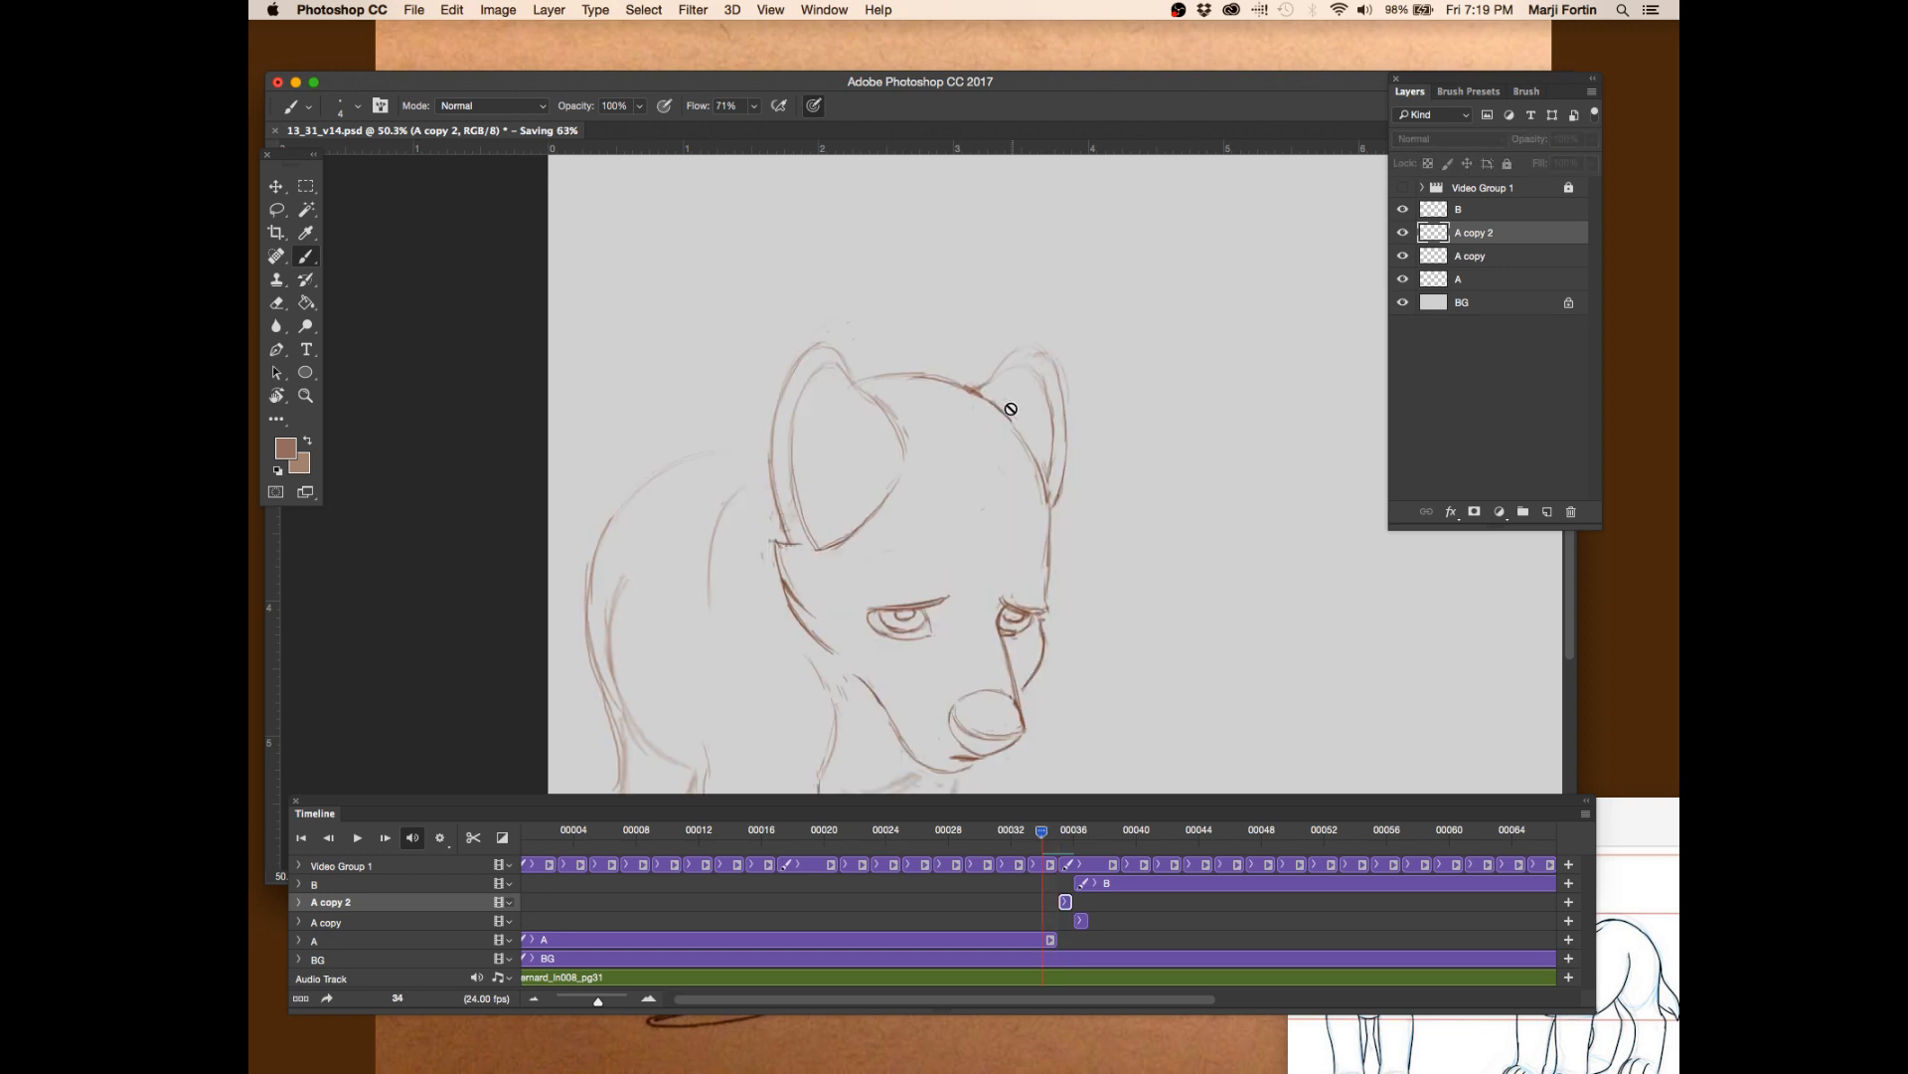
pyautogui.press('Right')
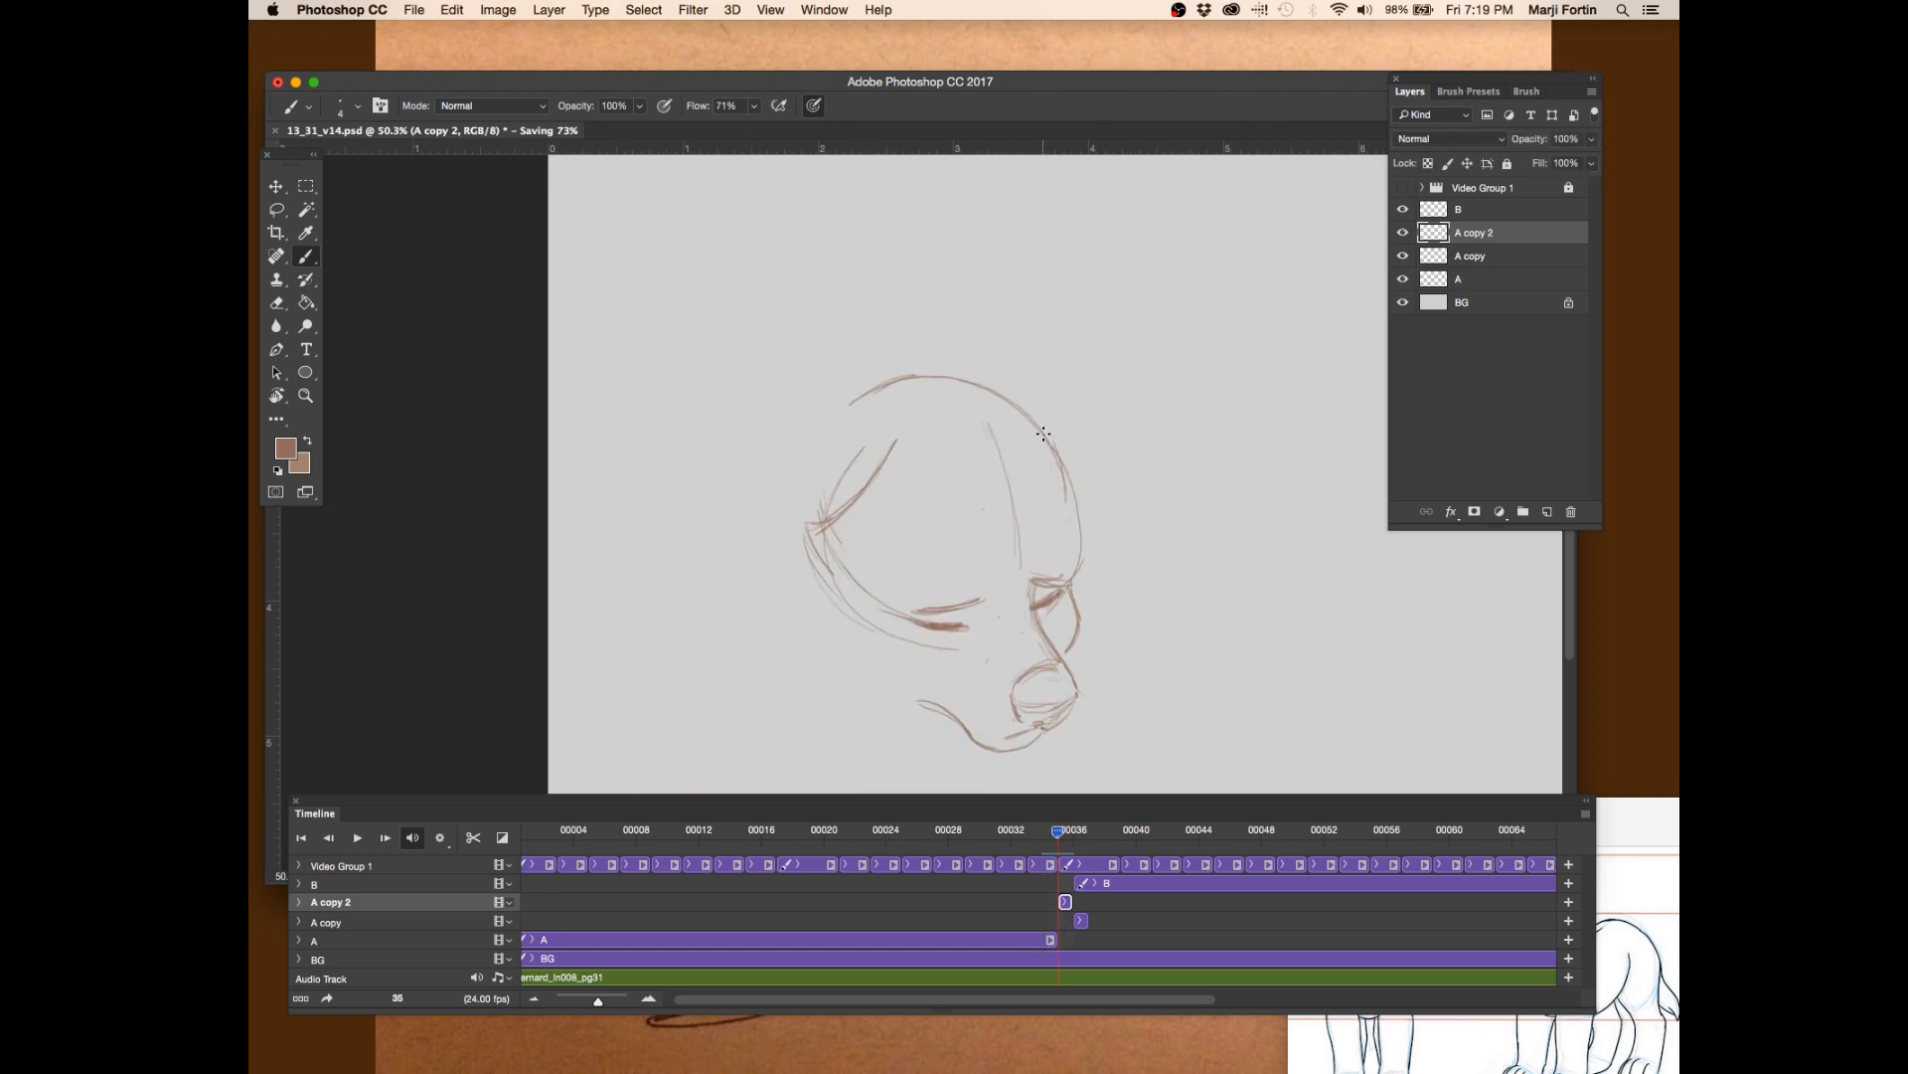
pyautogui.press('e')
pyautogui.moveTo(1058, 455)
pyautogui.mouseDown()
pyautogui.moveTo(1080, 564)
pyautogui.moveTo(1076, 537)
pyautogui.mouseUp()
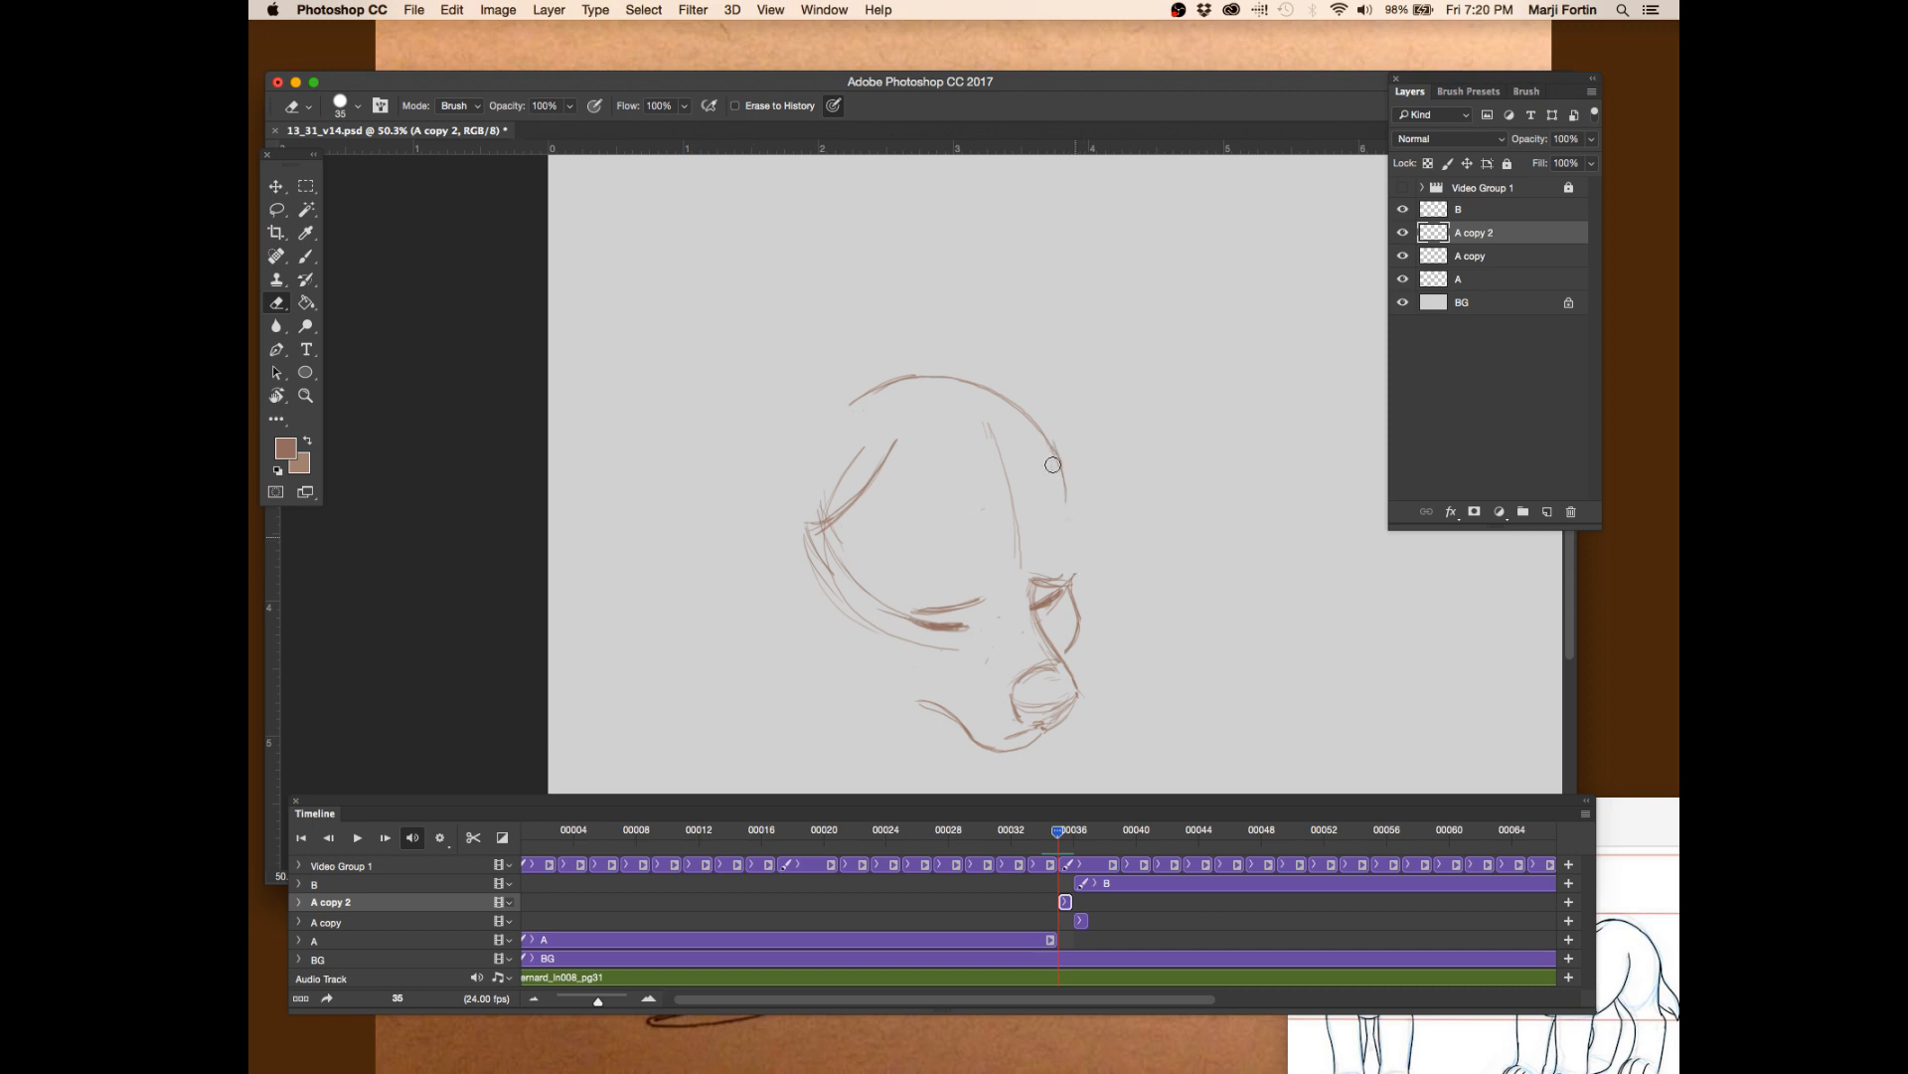
pyautogui.moveTo(1057, 459); pyautogui.dragTo(1069, 505)
pyautogui.press('b')
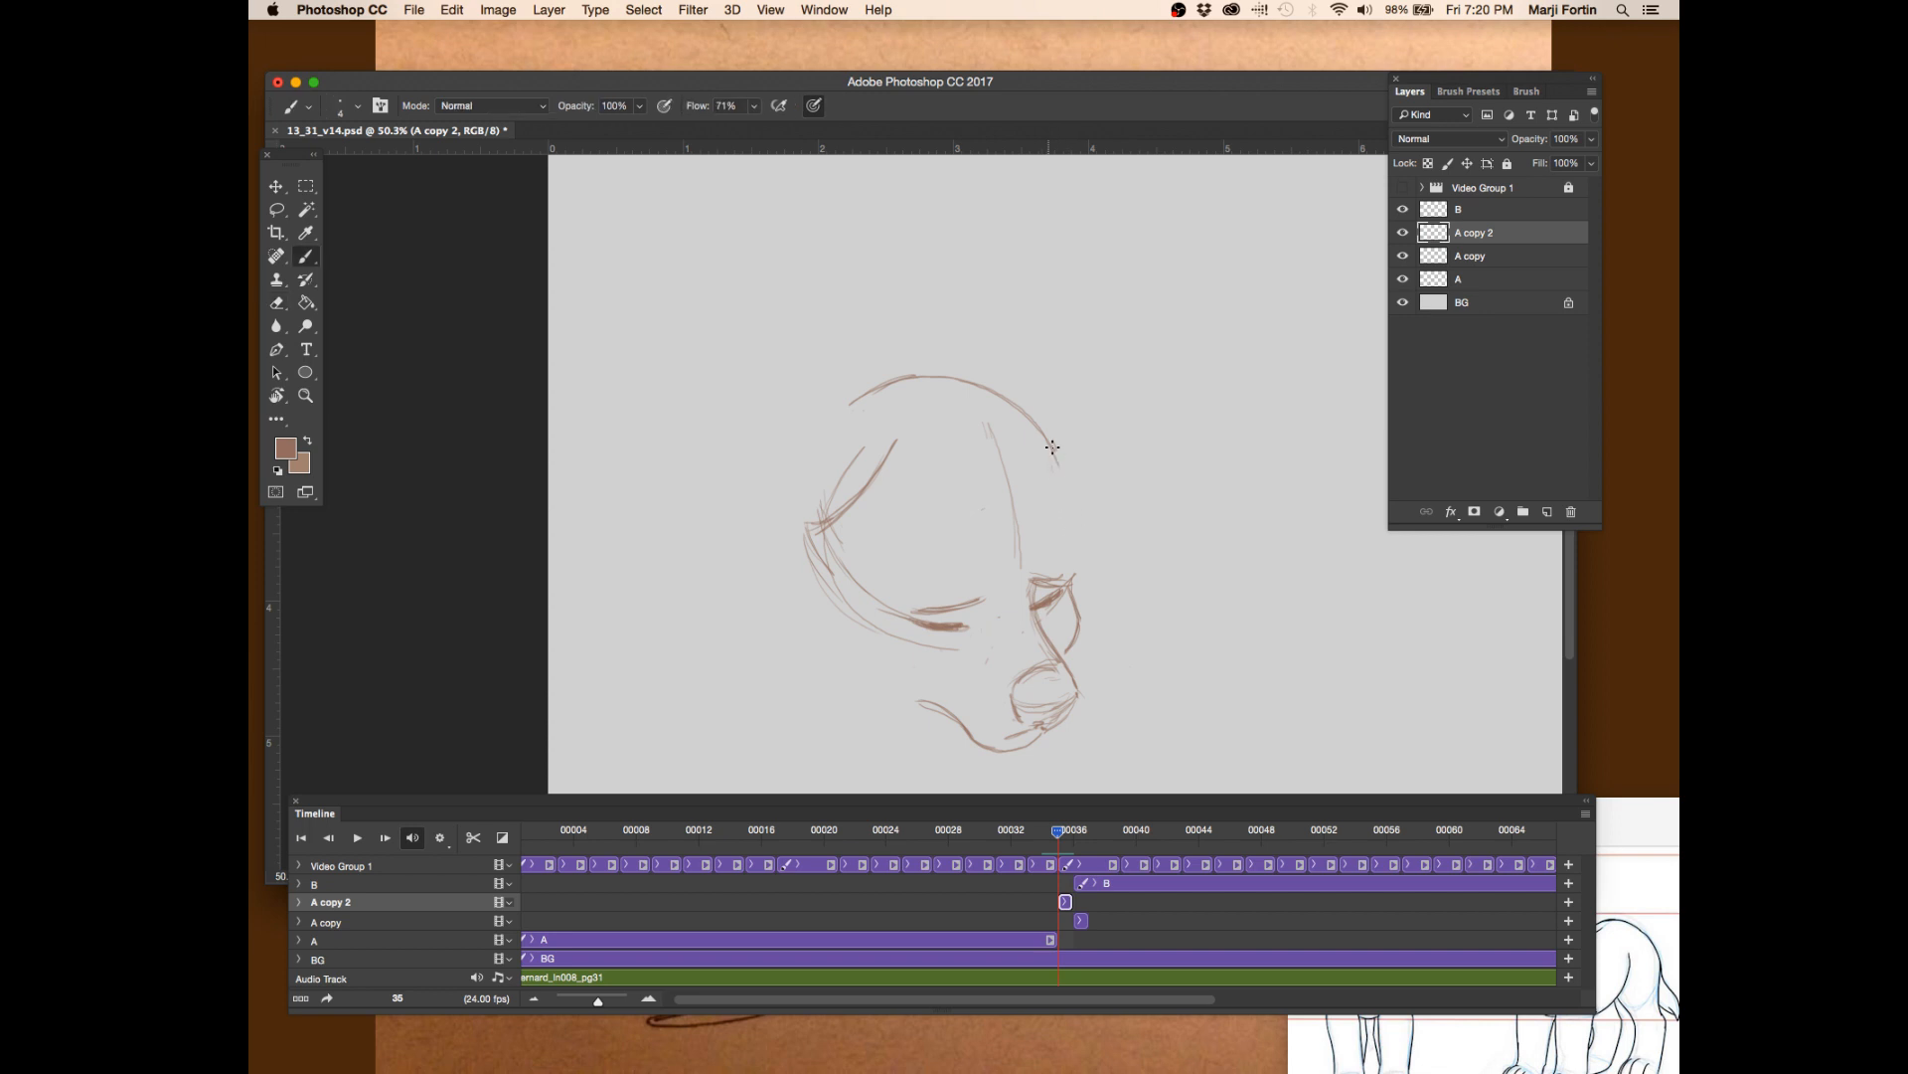
pyautogui.moveTo(1068, 492); pyautogui.dragTo(1073, 537)
pyautogui.press('super+s')
# - Flip between frame 35 and its neighbours to compare the redrawn head outline with pose A, and save
pyautogui.press('Right')
pyautogui.press('Left')
pyautogui.press('Left')
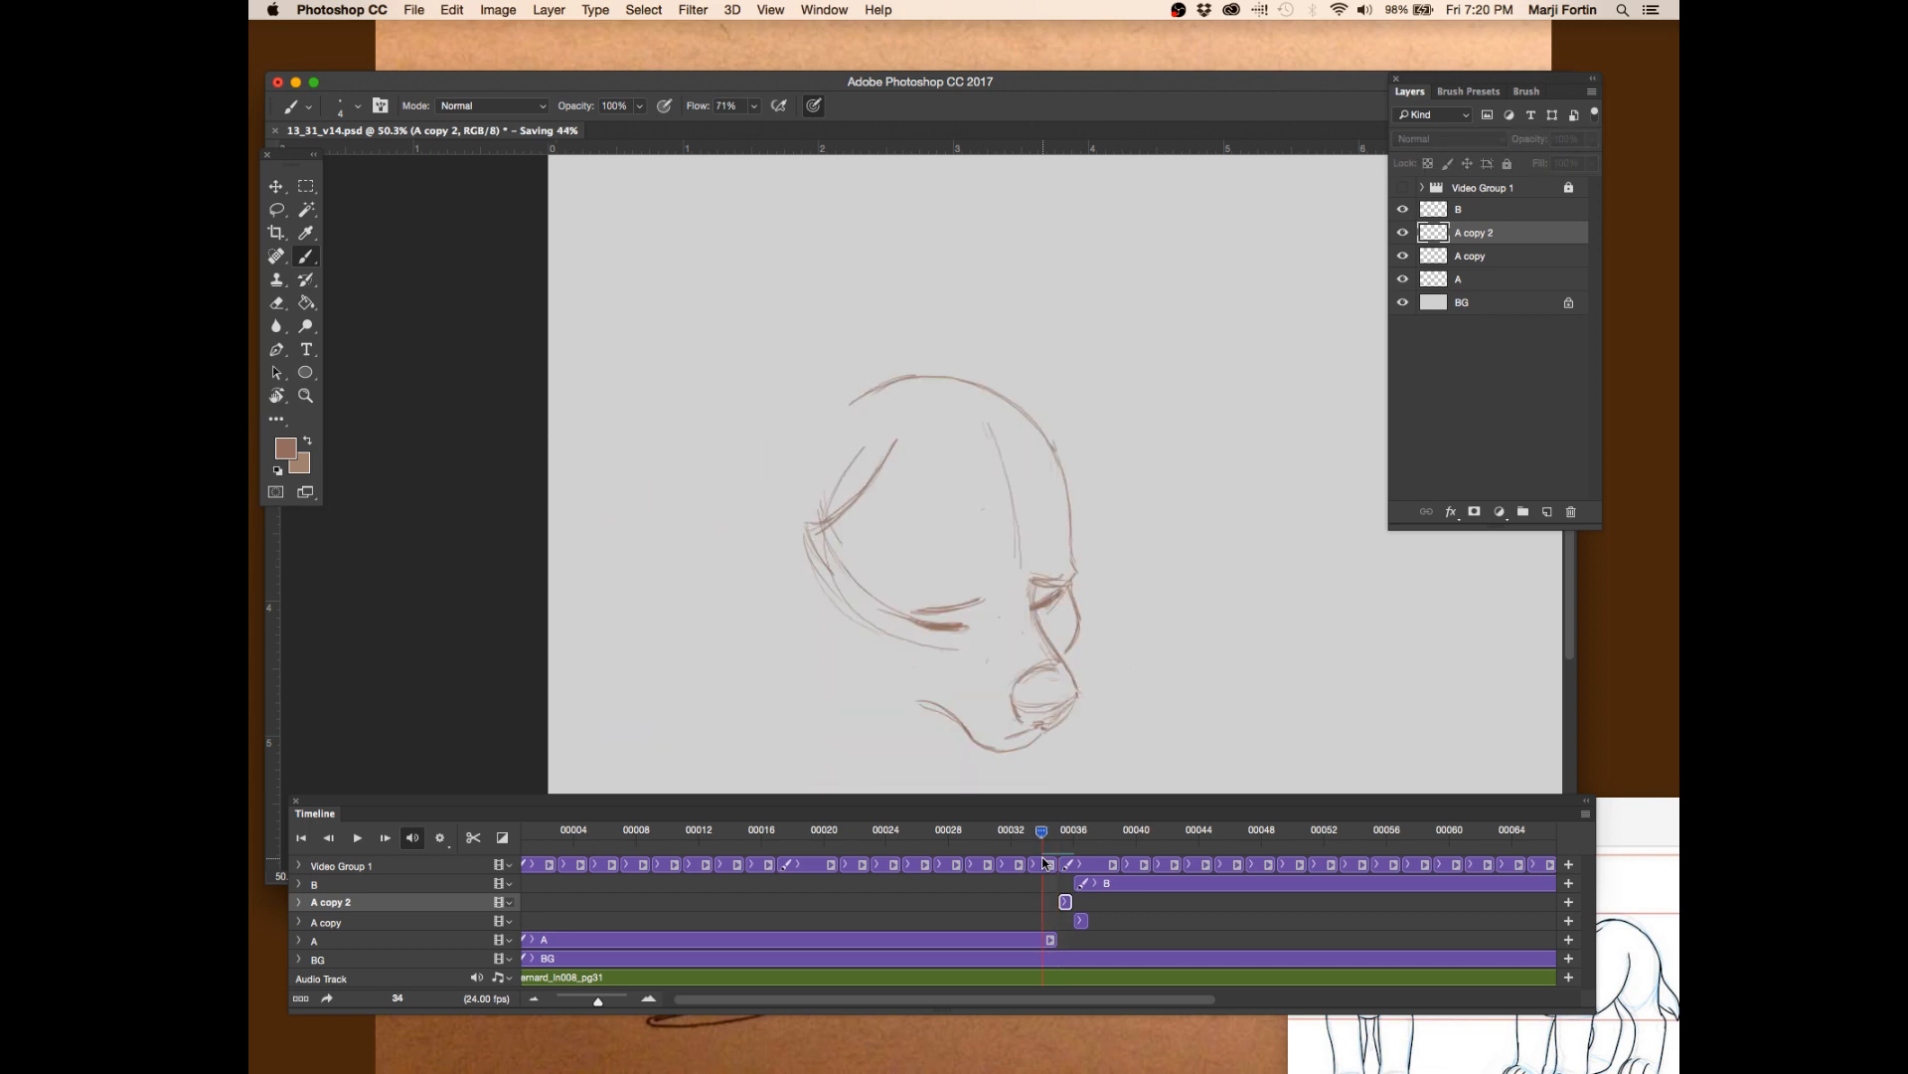
pyautogui.press('Right')
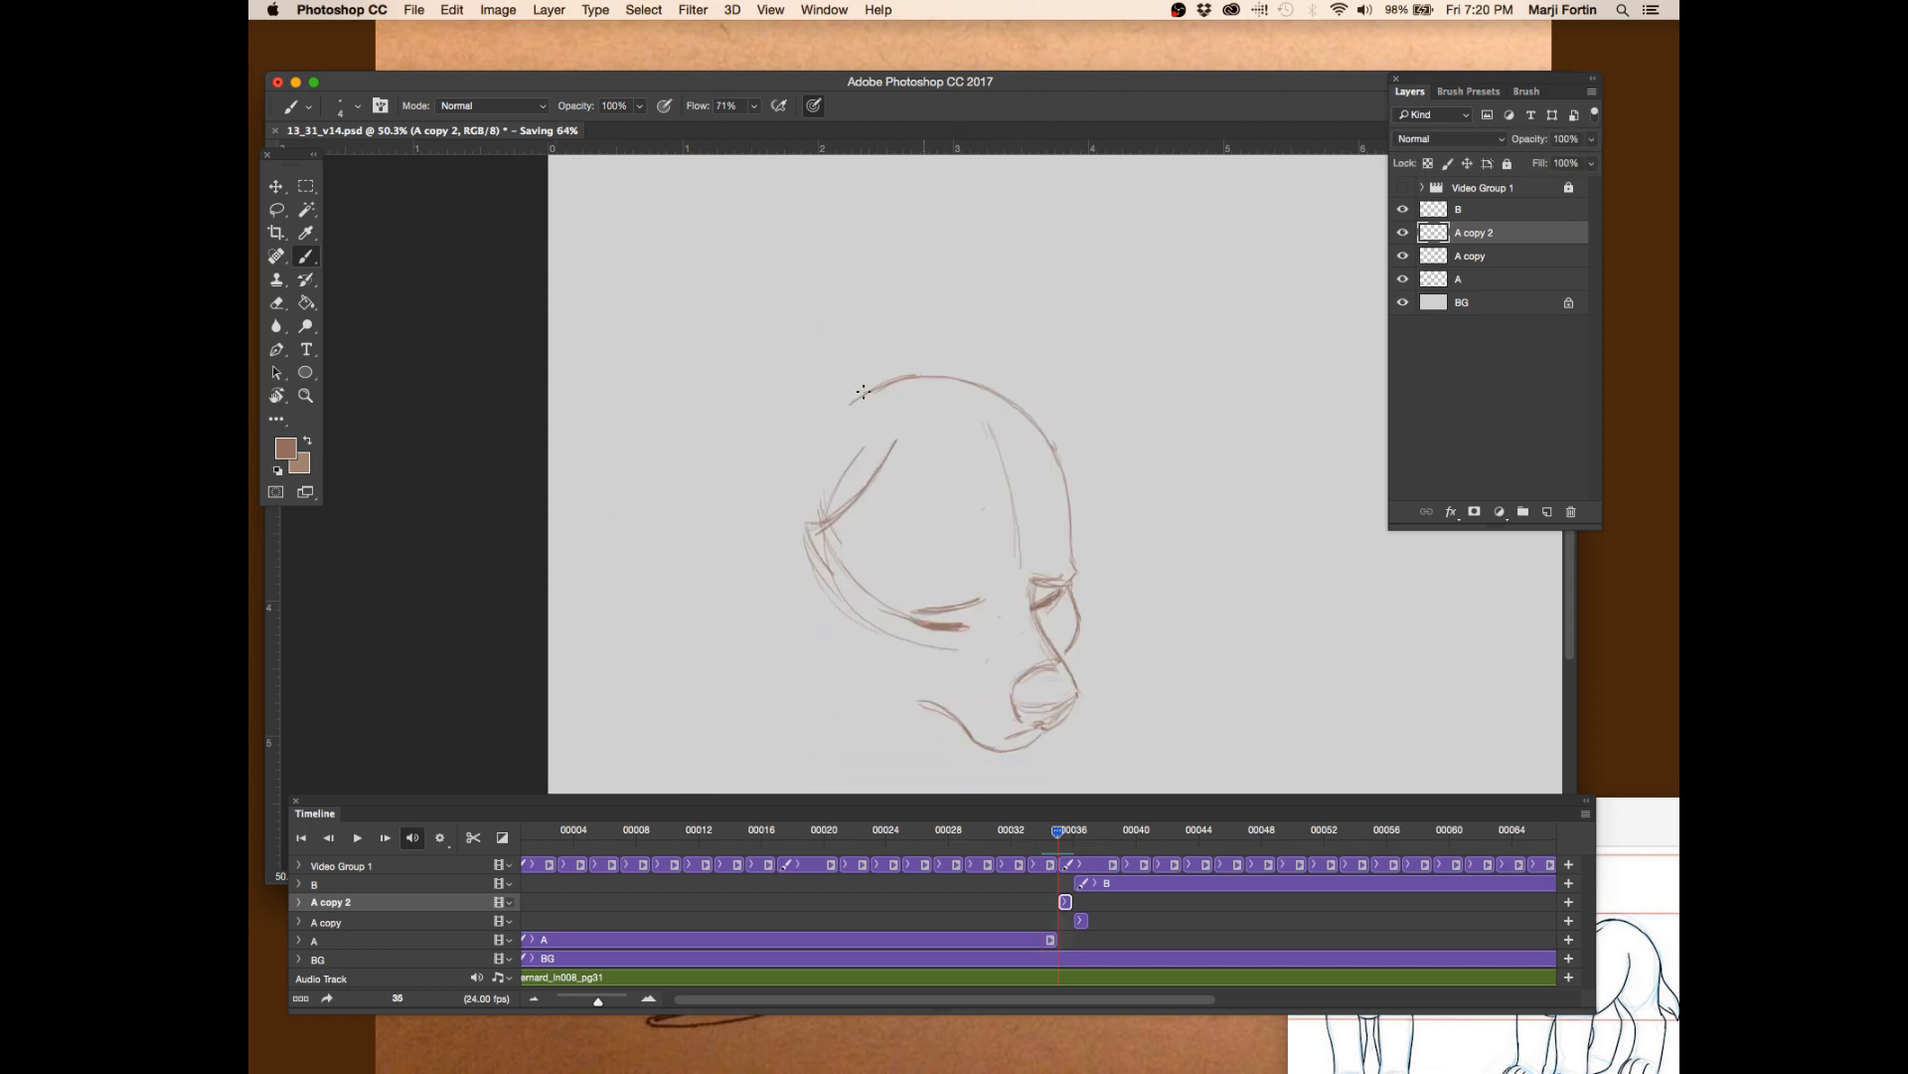
pyautogui.press('Left')
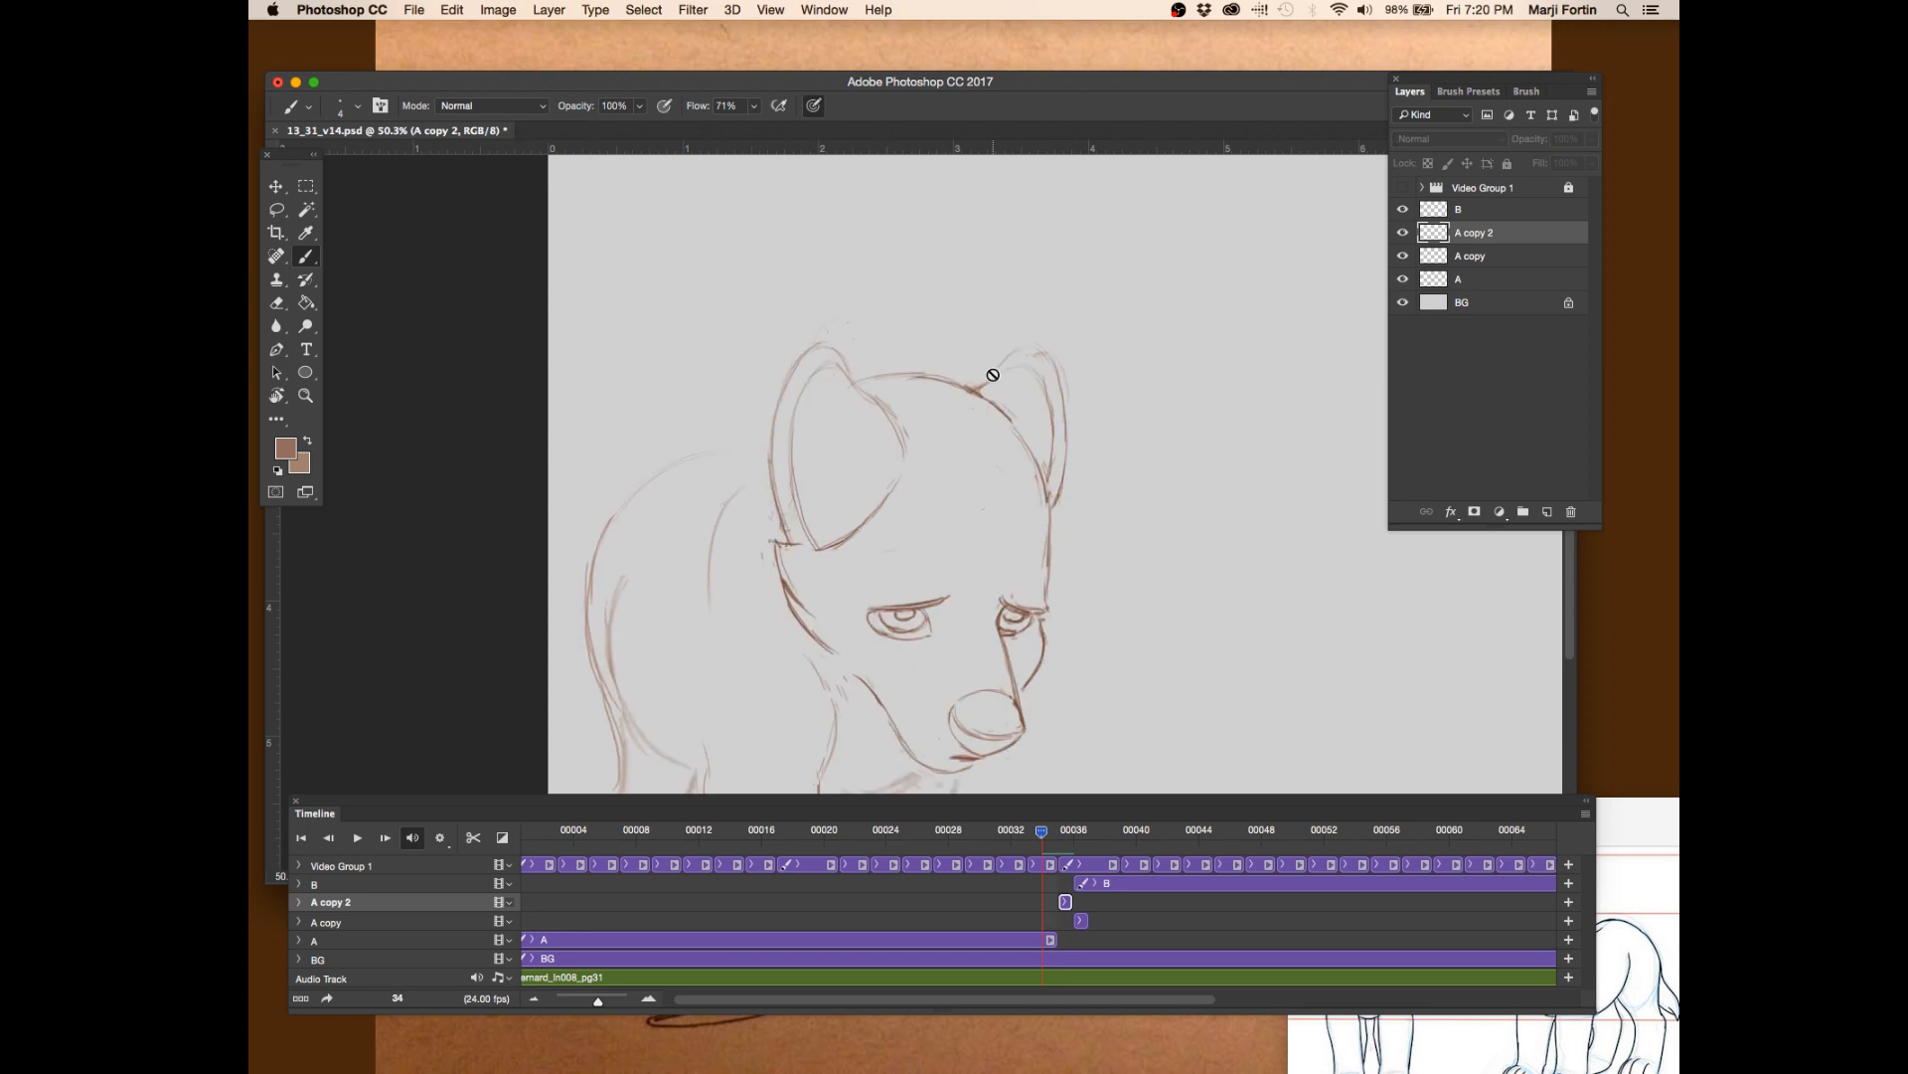
pyautogui.press('Right')
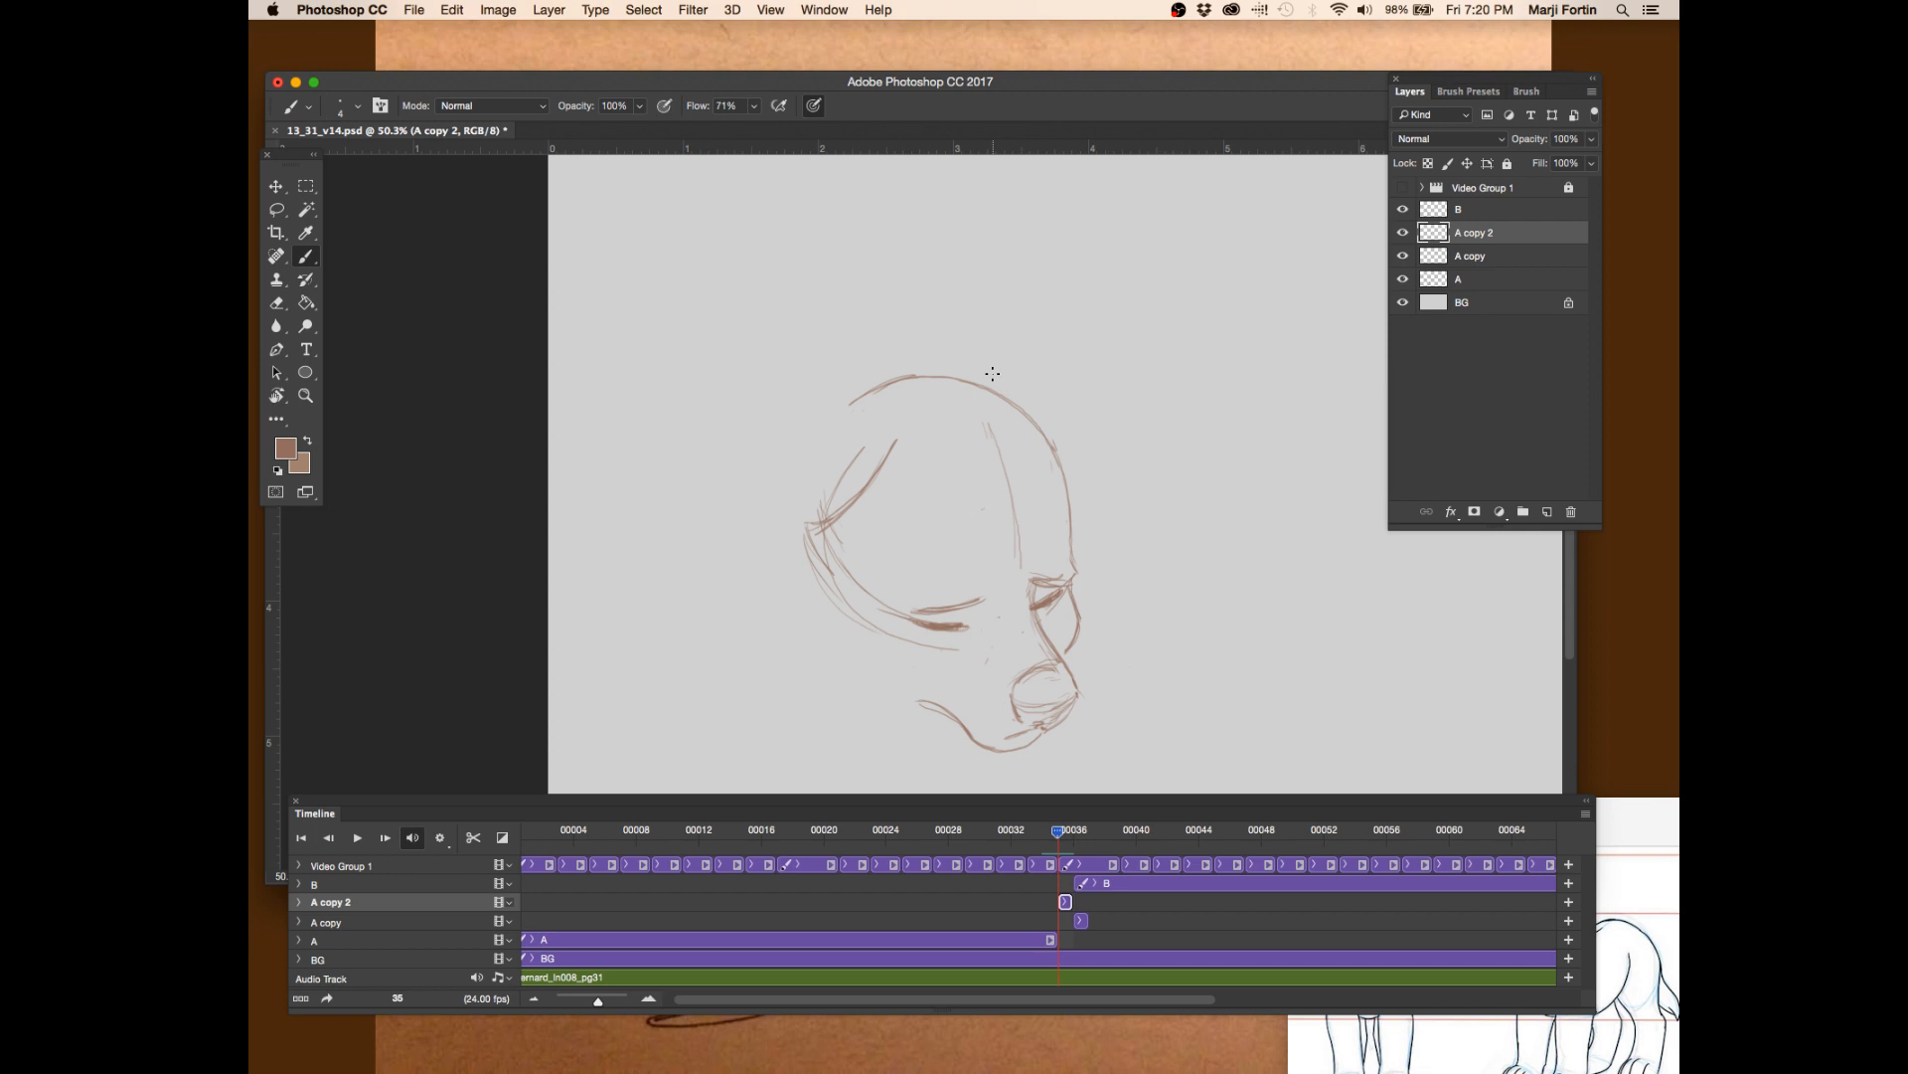
pyautogui.press('cmd+s')
pyautogui.press('Left')
pyautogui.press('Right')
pyautogui.press('Left')
pyautogui.press('Right')
pyautogui.press('Left')
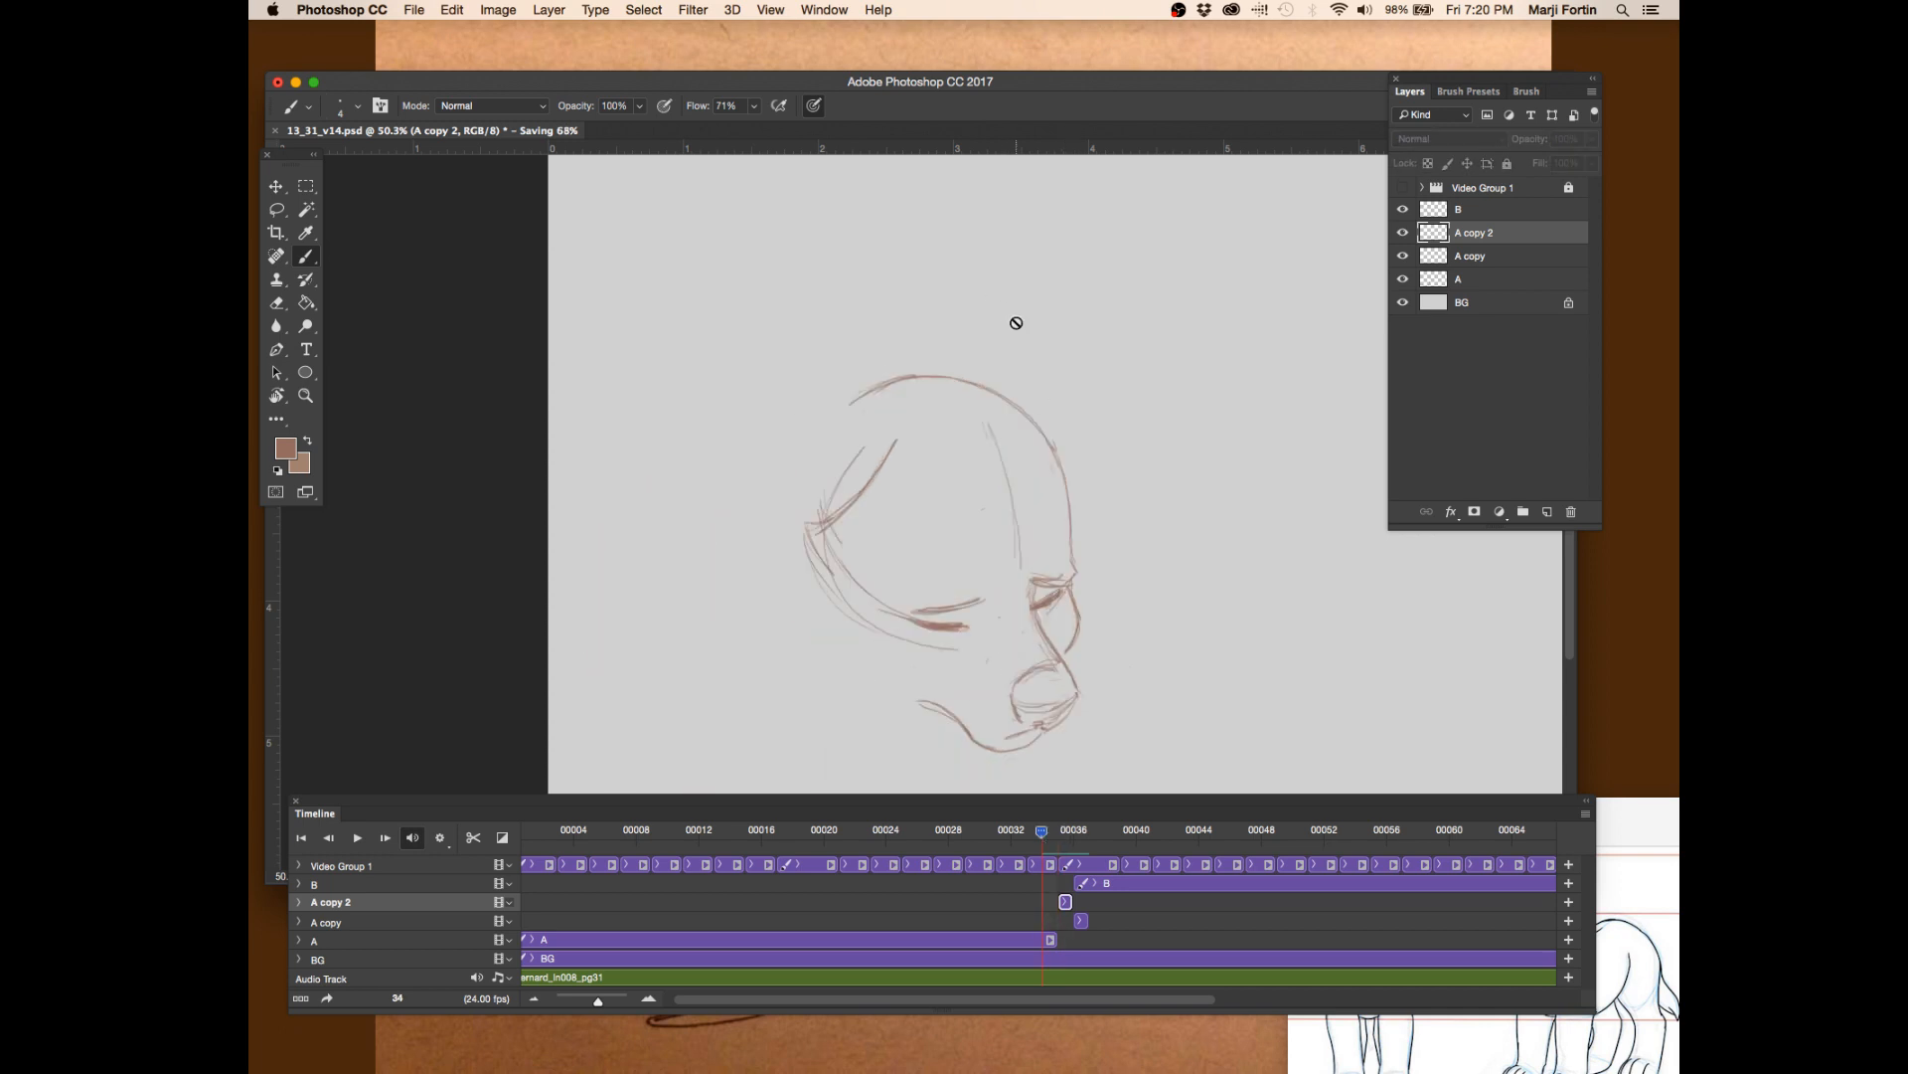
# - Sketch the tip and inner edge of the far ear above the head at frame 35, and save the file
pyautogui.press('Right')
pyautogui.moveTo(1006, 323); pyautogui.dragTo(990, 345)
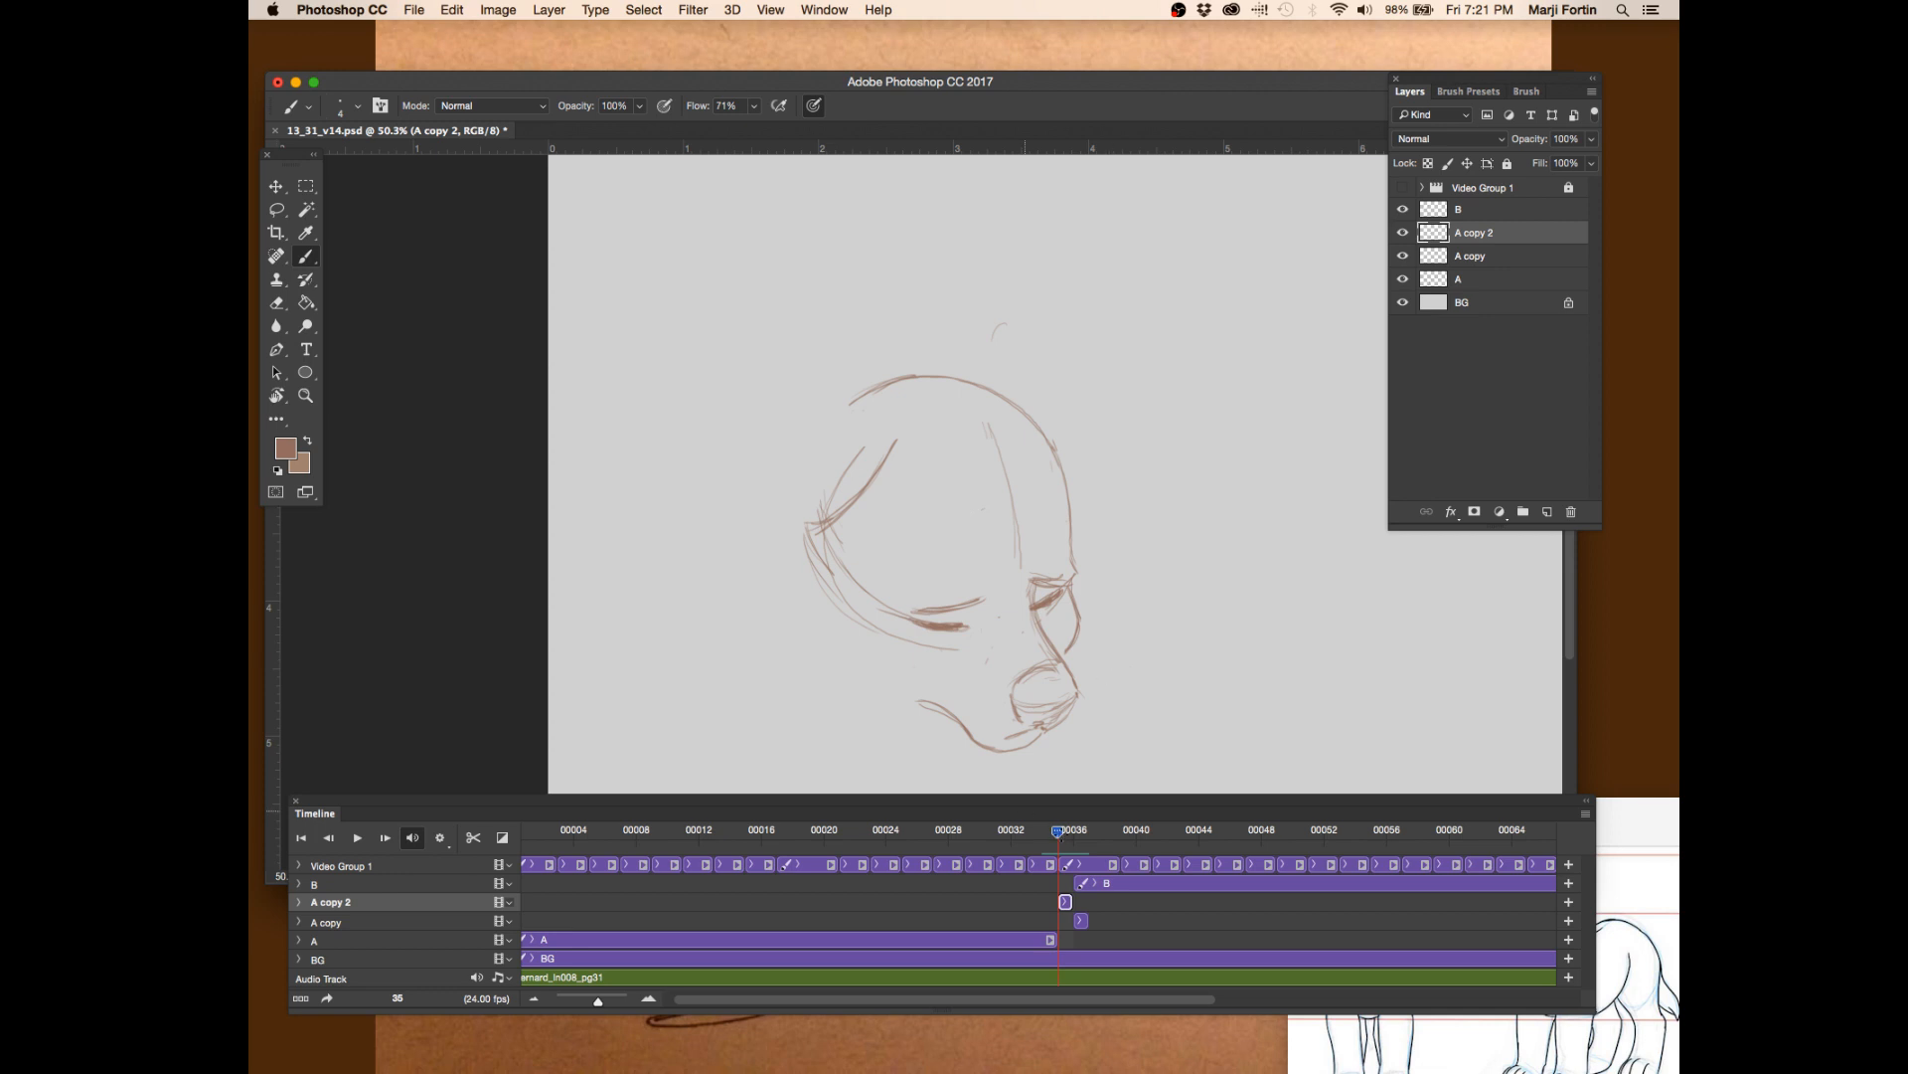
pyautogui.moveTo(1058, 831); pyautogui.dragTo(1060, 831)
pyautogui.press('super+s')
pyautogui.press('Left')
pyautogui.press('Right')
pyautogui.moveTo(996, 342); pyautogui.dragTo(986, 364)
pyautogui.press('Left')
pyautogui.press('Right')
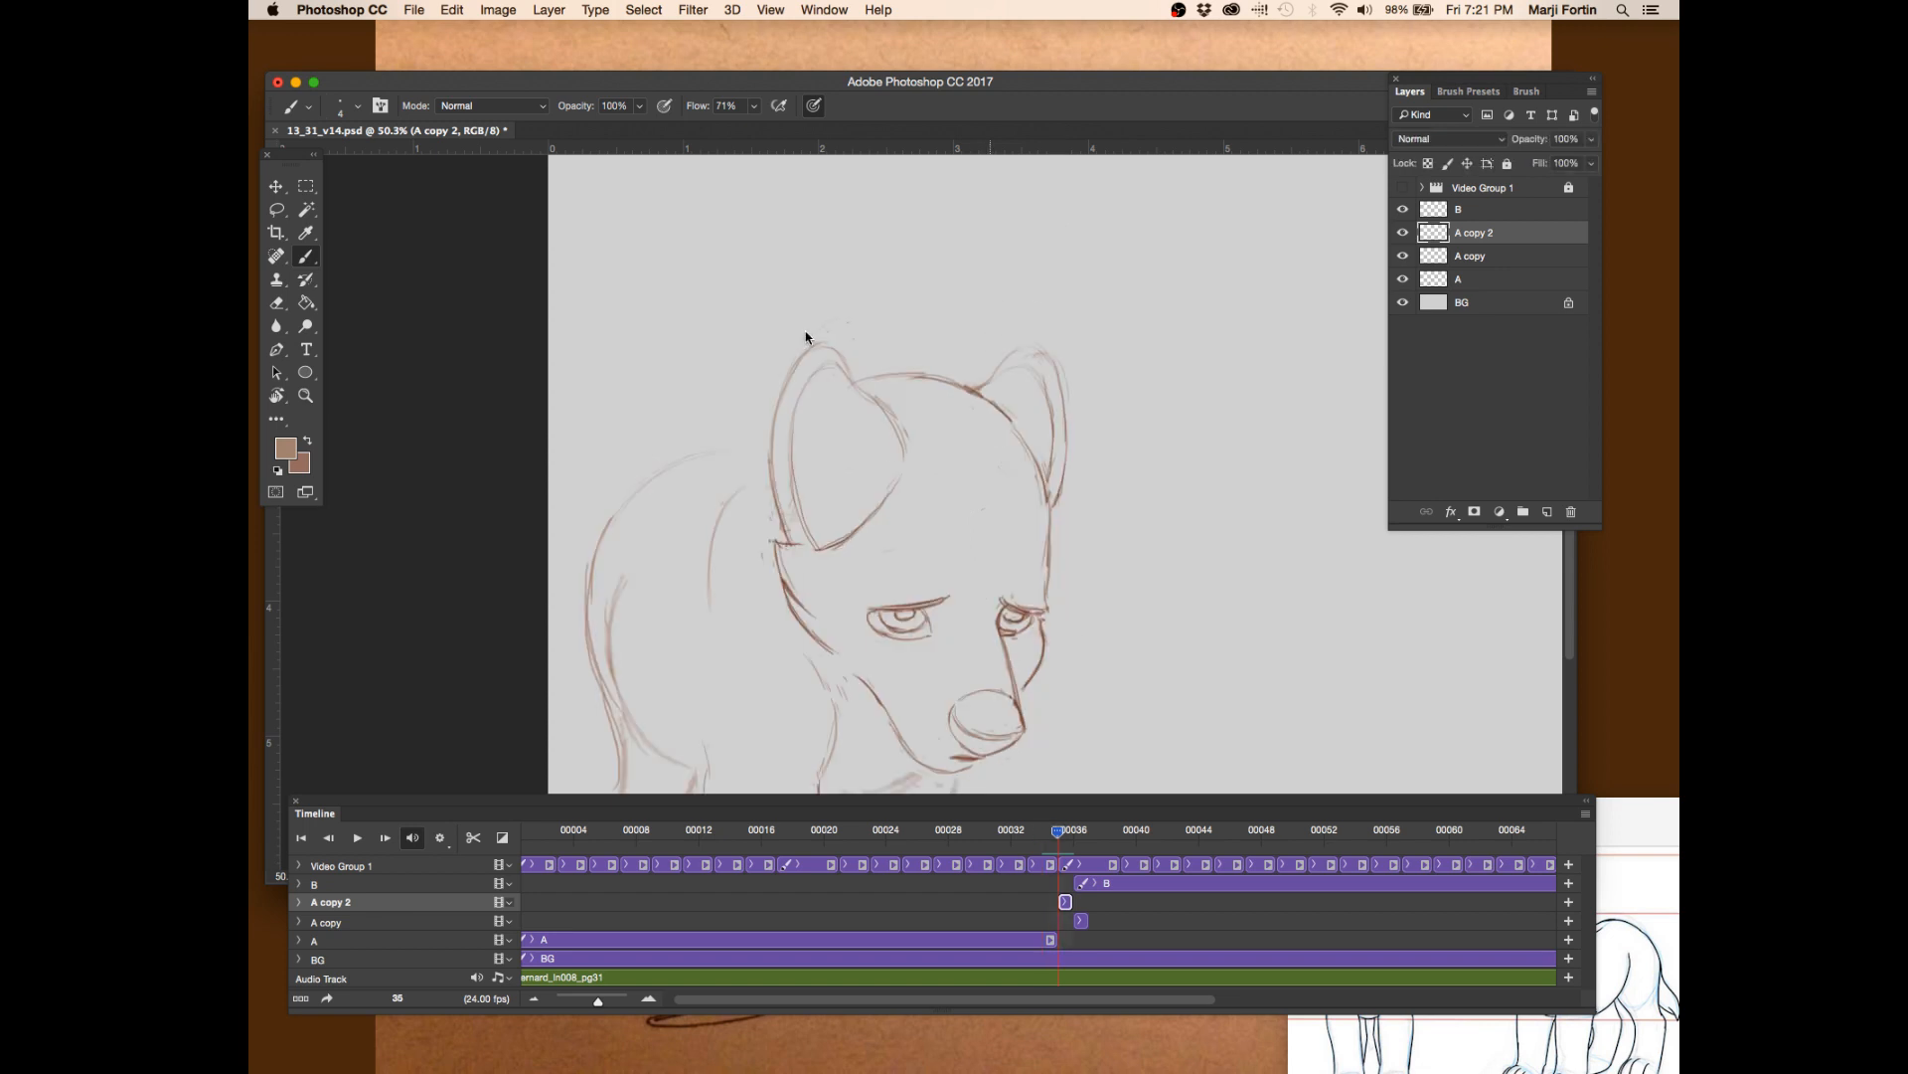
# - Switch to the lighter brush colour and sketch the near ear's outline at frame 35, checking it against frame 34
pyautogui.press('Left')
pyautogui.press('Right')
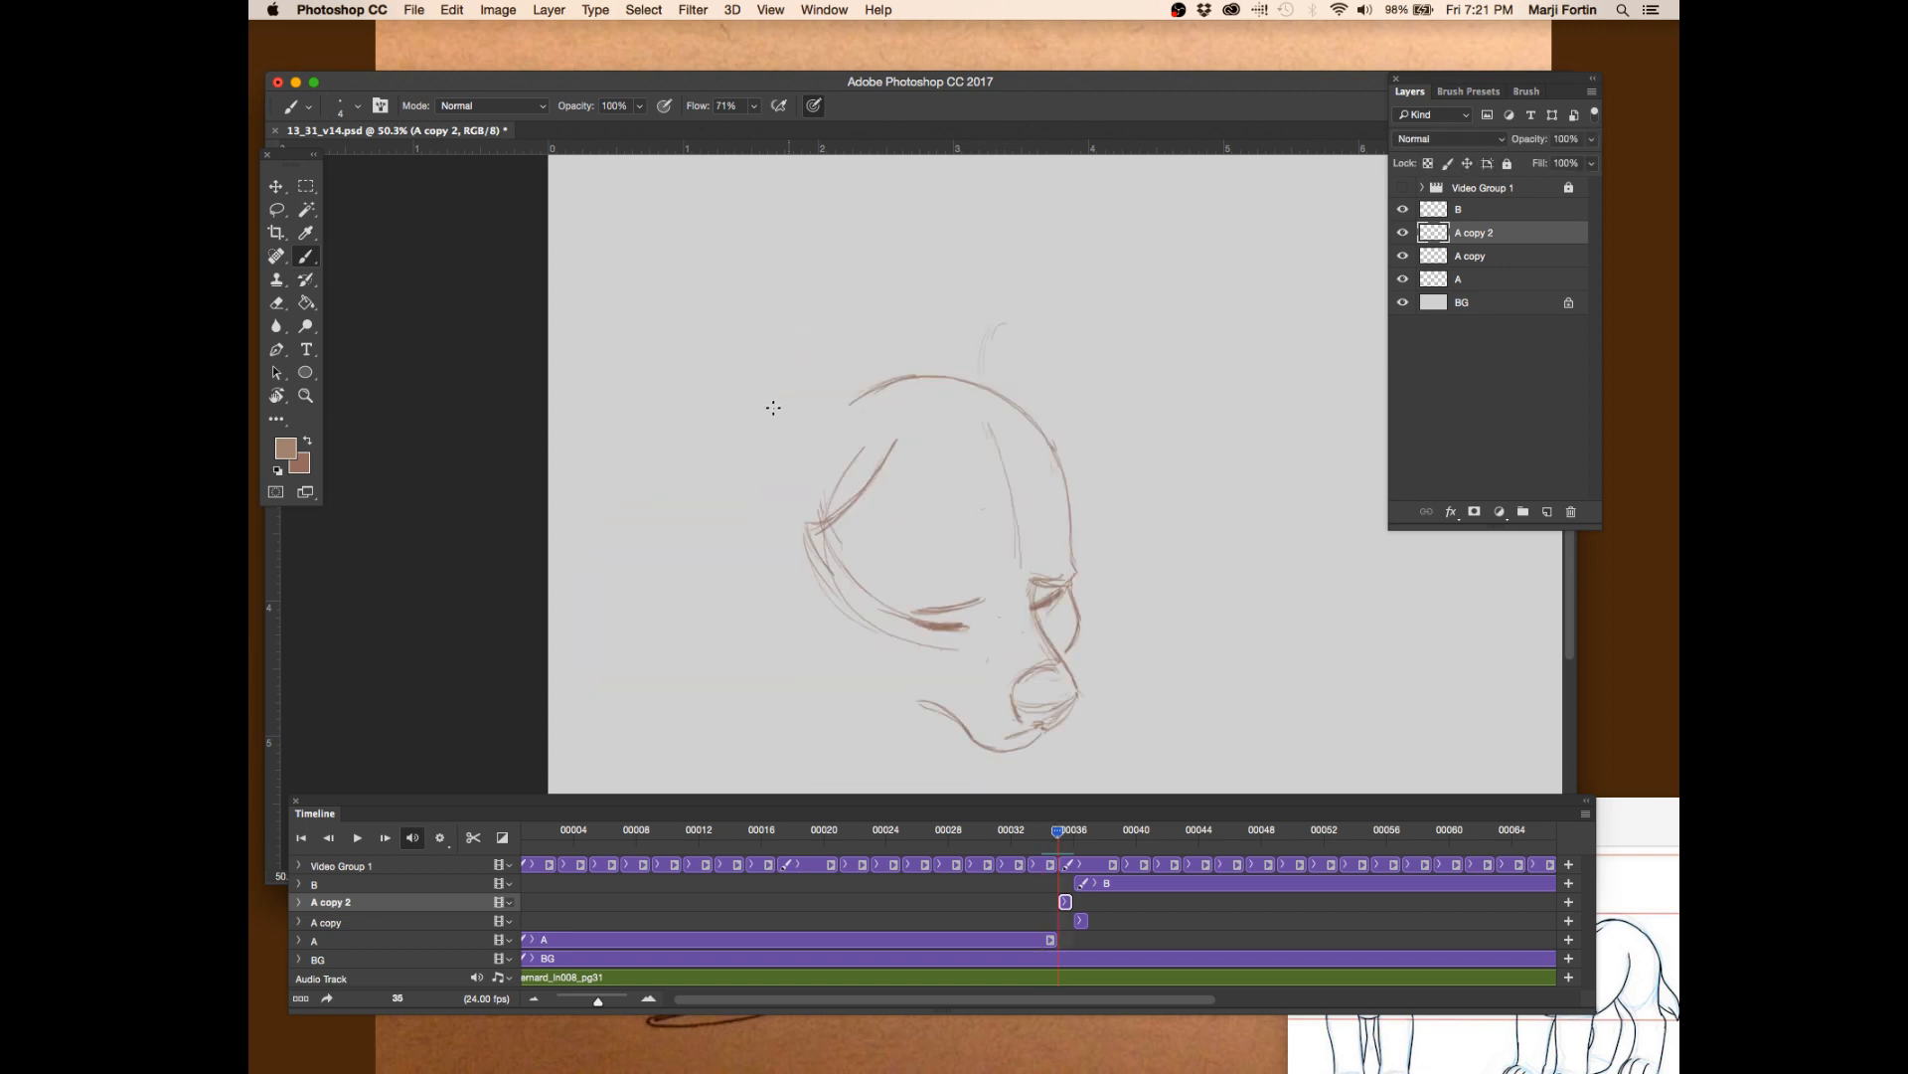
pyautogui.moveTo(778, 370)
pyautogui.mouseDown()
pyautogui.moveTo(795, 487)
pyautogui.moveTo(823, 527)
pyautogui.mouseUp()
pyautogui.press('Left')
pyautogui.press('Right')
pyautogui.press('Left')
pyautogui.press('Right')
pyautogui.press('Left')
pyautogui.press('Right')
# - Erase the head lines overlapping the inside of the near ear, and flip frames to check the result
pyautogui.press('e')
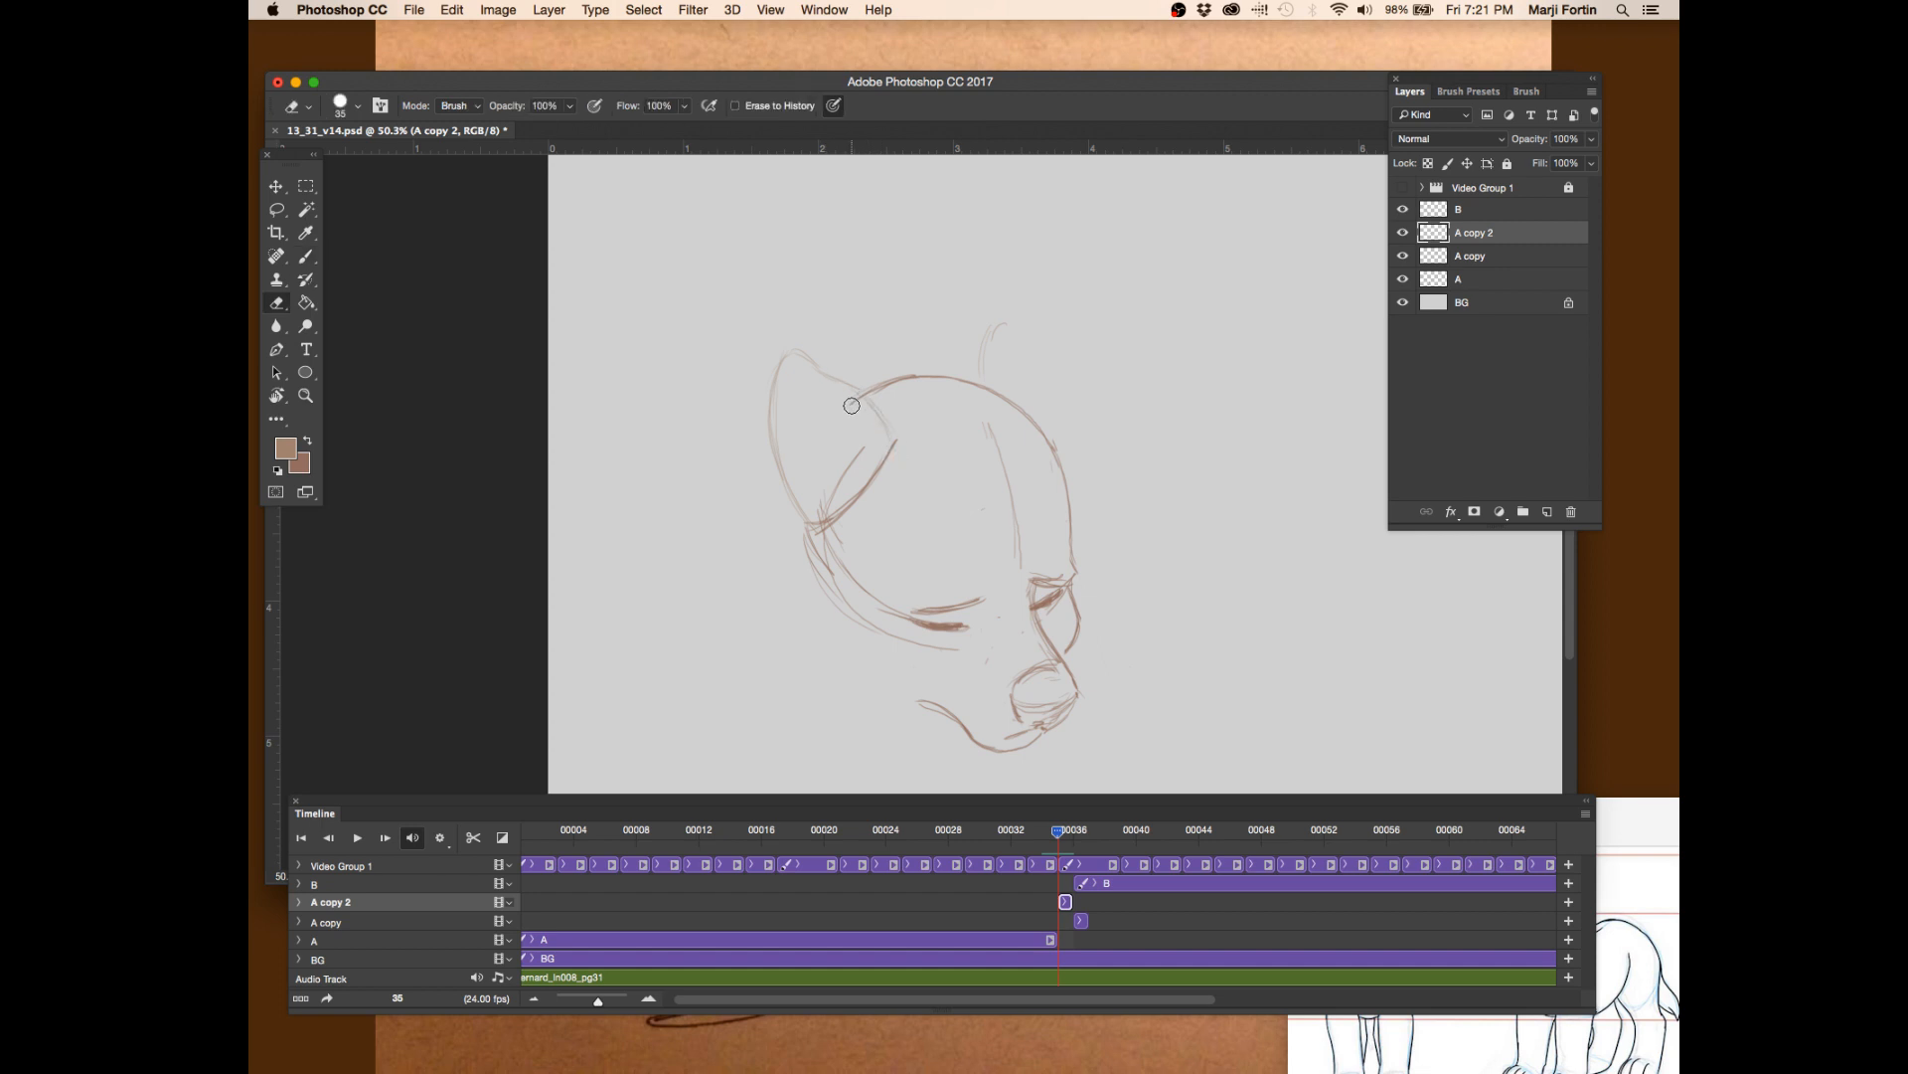
pyautogui.moveTo(852, 398)
pyautogui.mouseDown()
pyautogui.moveTo(862, 446)
pyautogui.moveTo(831, 503)
pyautogui.mouseUp()
pyautogui.press('b')
pyautogui.press('Left')
pyautogui.press('Right')
pyautogui.press('Left')
pyautogui.press('Right')
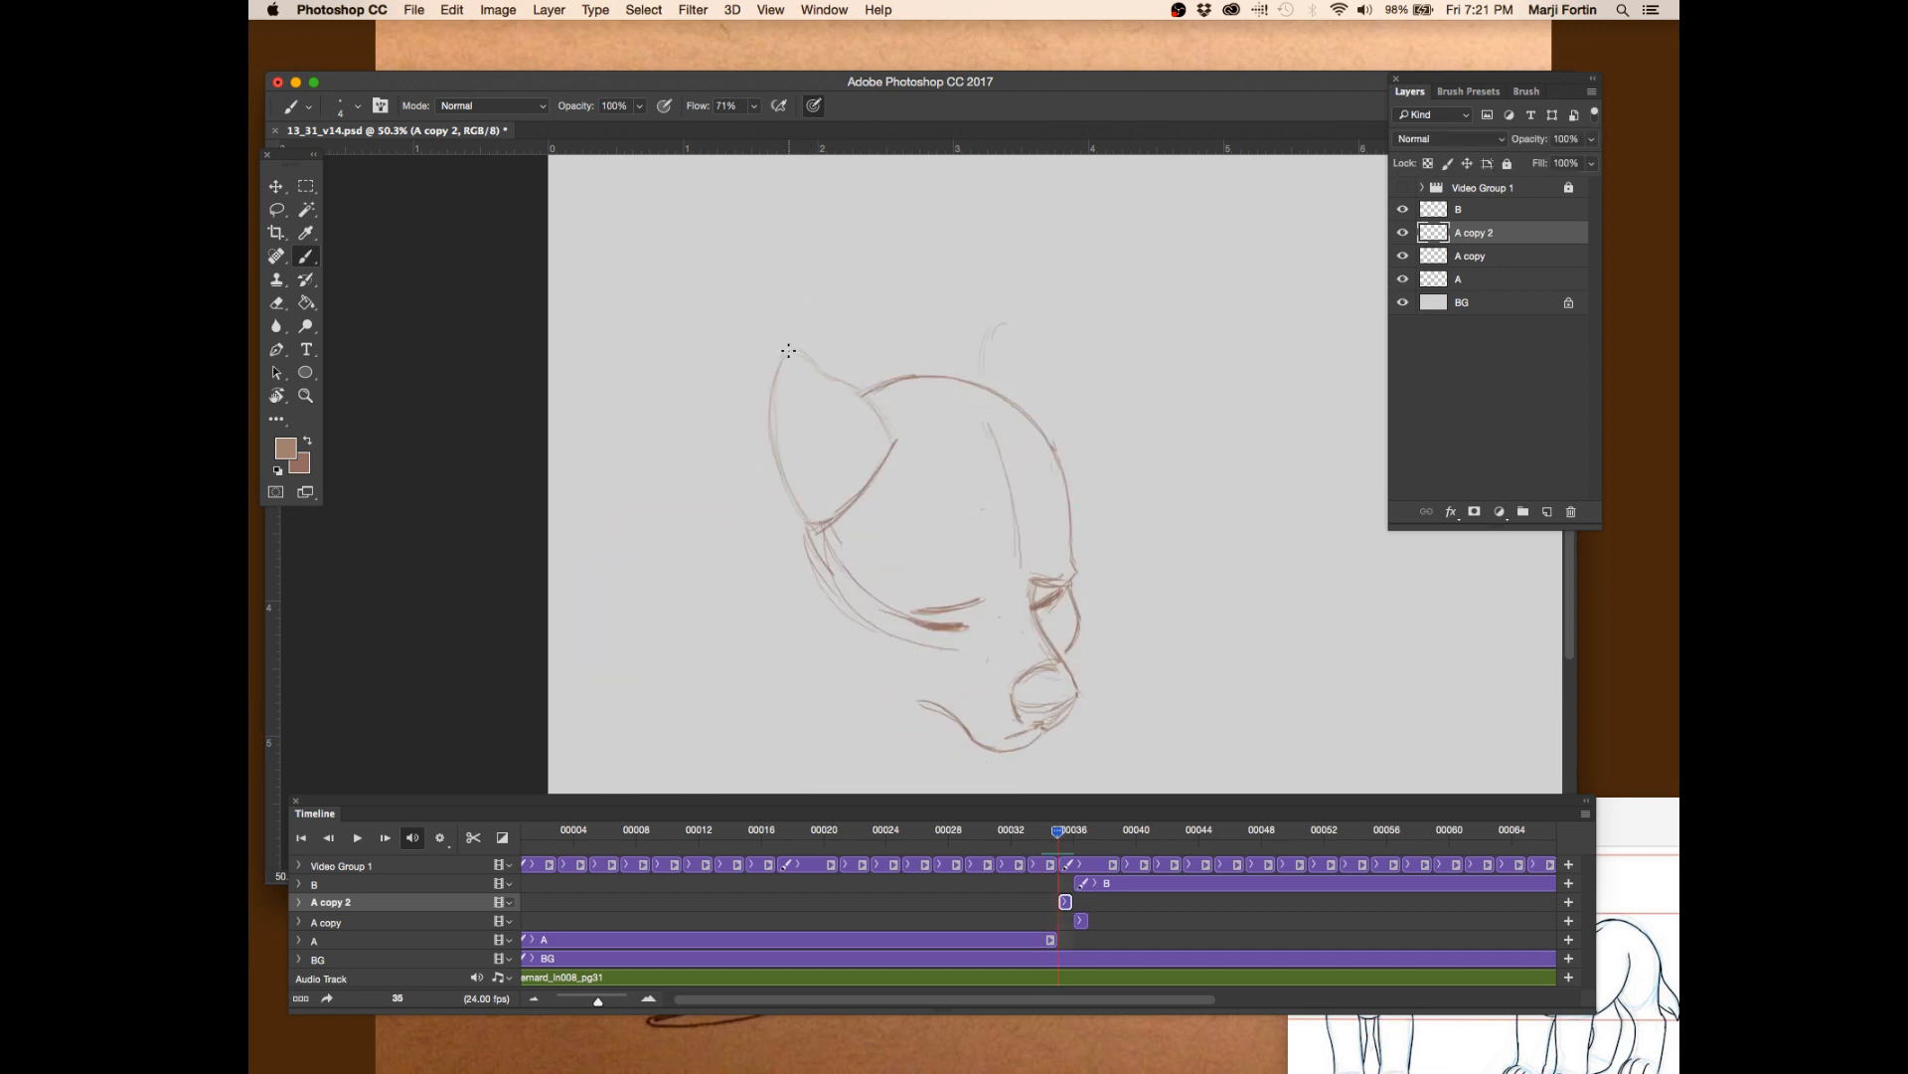
# - Darken the near ear's tip and outer edge at frame 35, comparing its shape with frame 34
pyautogui.moveTo(781, 349)
pyautogui.mouseDown()
pyautogui.moveTo(783, 486)
pyautogui.moveTo(780, 355)
pyautogui.moveTo(763, 408)
pyautogui.mouseUp()
pyautogui.press('Left')
pyautogui.press('Right')
pyautogui.press('Left')
pyautogui.press('Right')
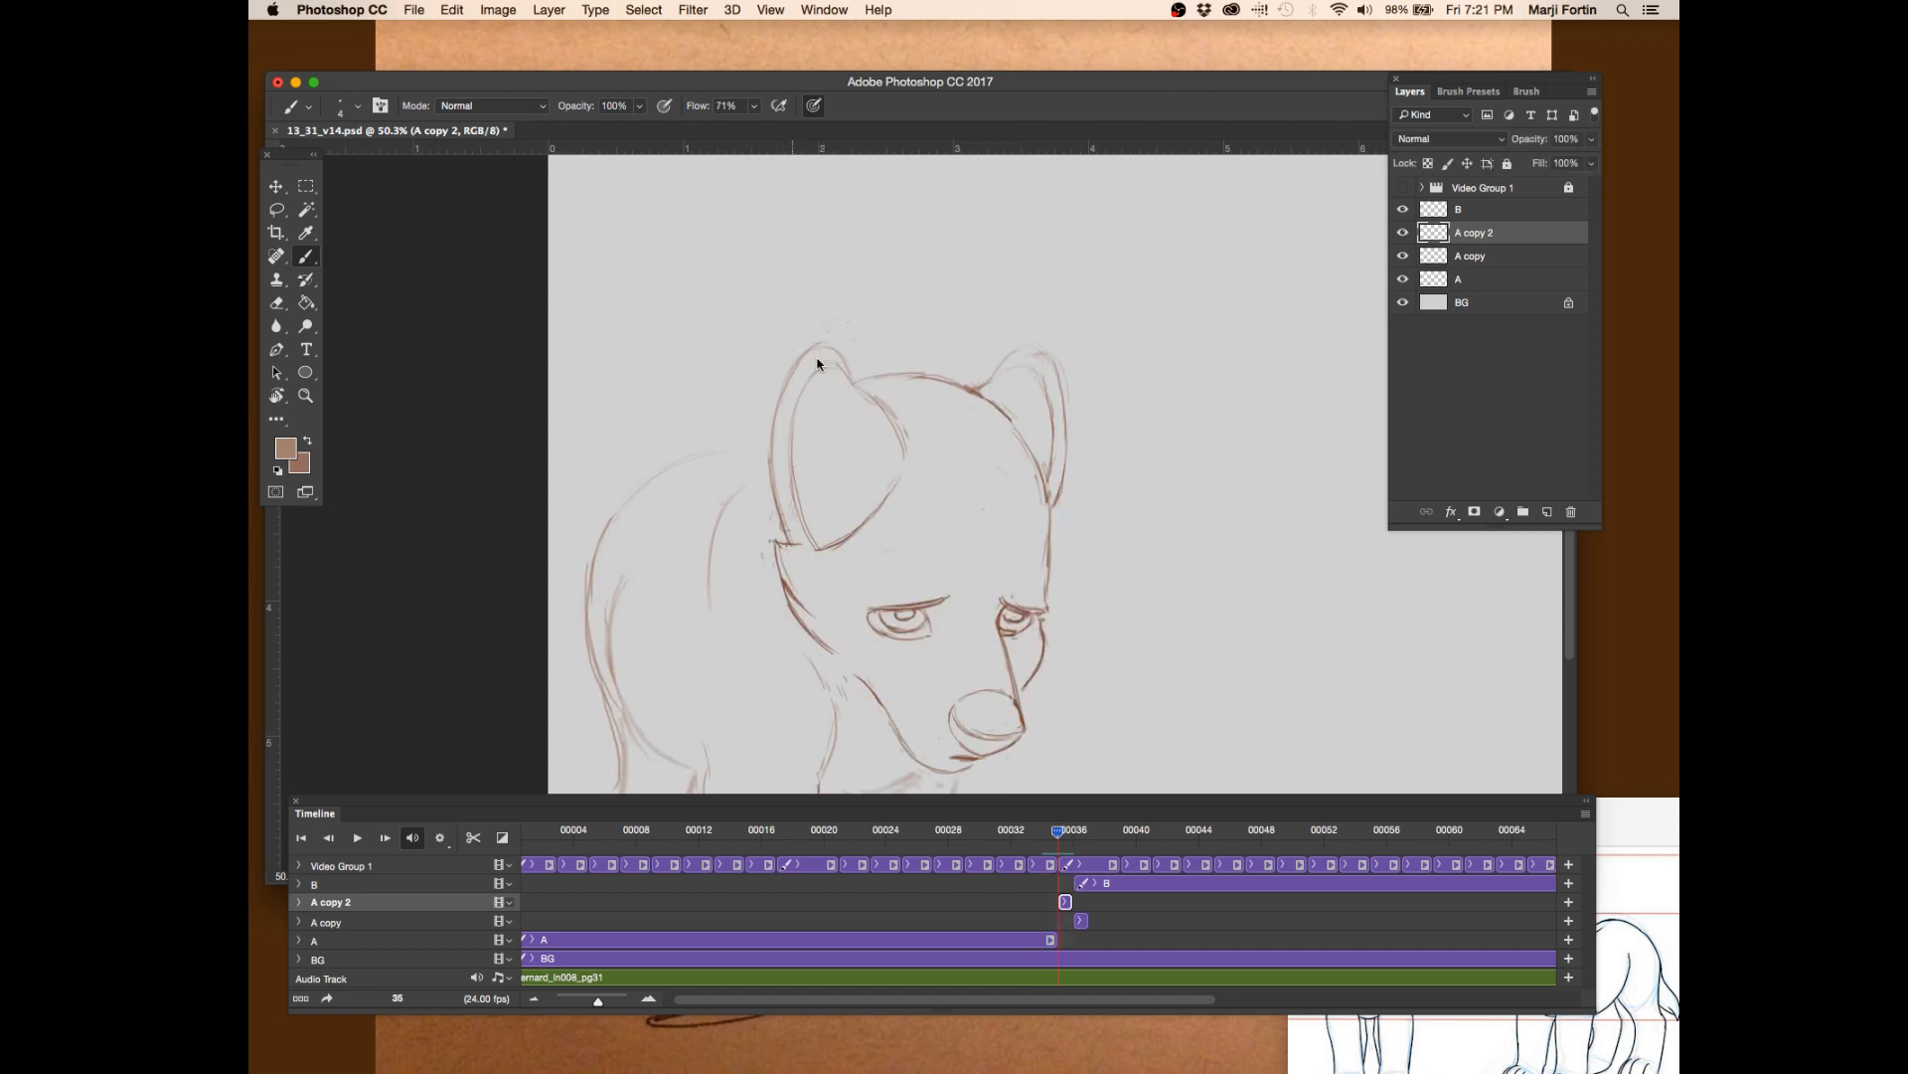
pyautogui.press('Left')
pyautogui.press('Right')
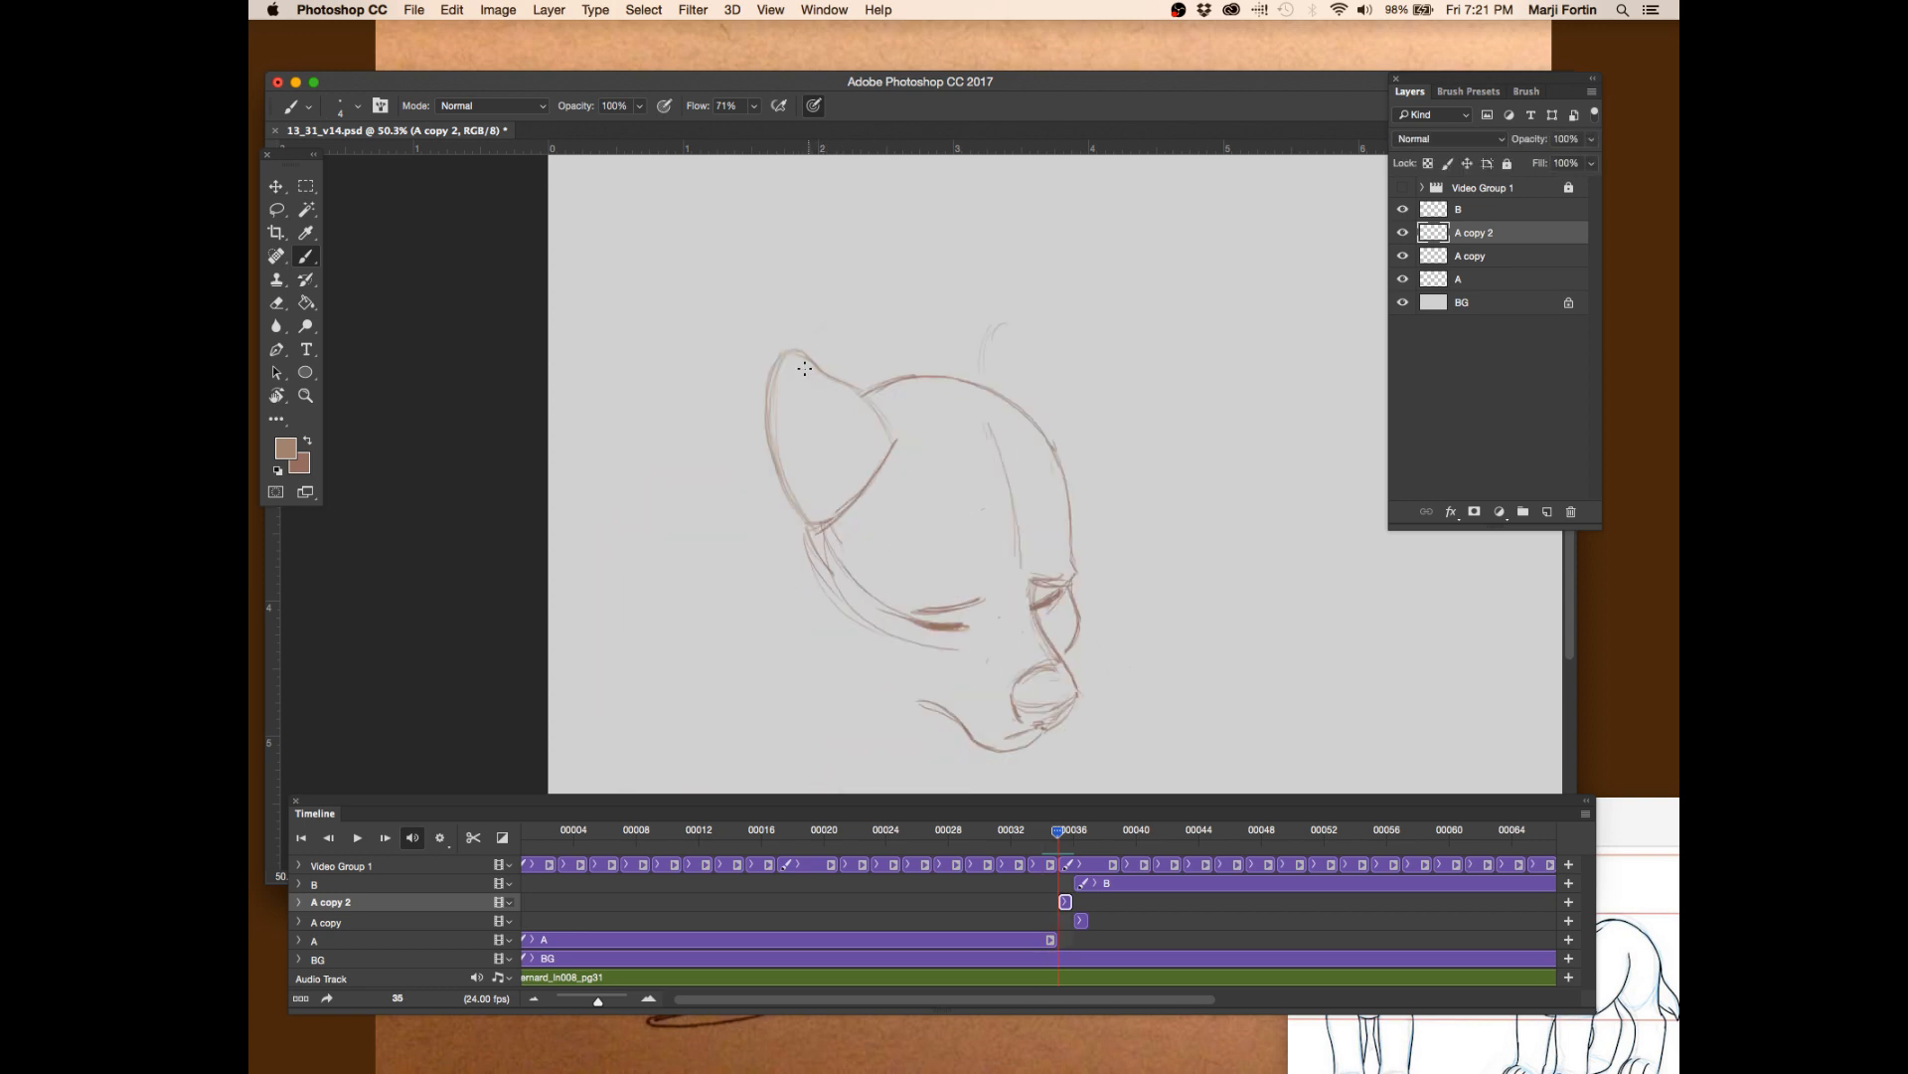
pyautogui.press('Left')
pyautogui.press('Right')
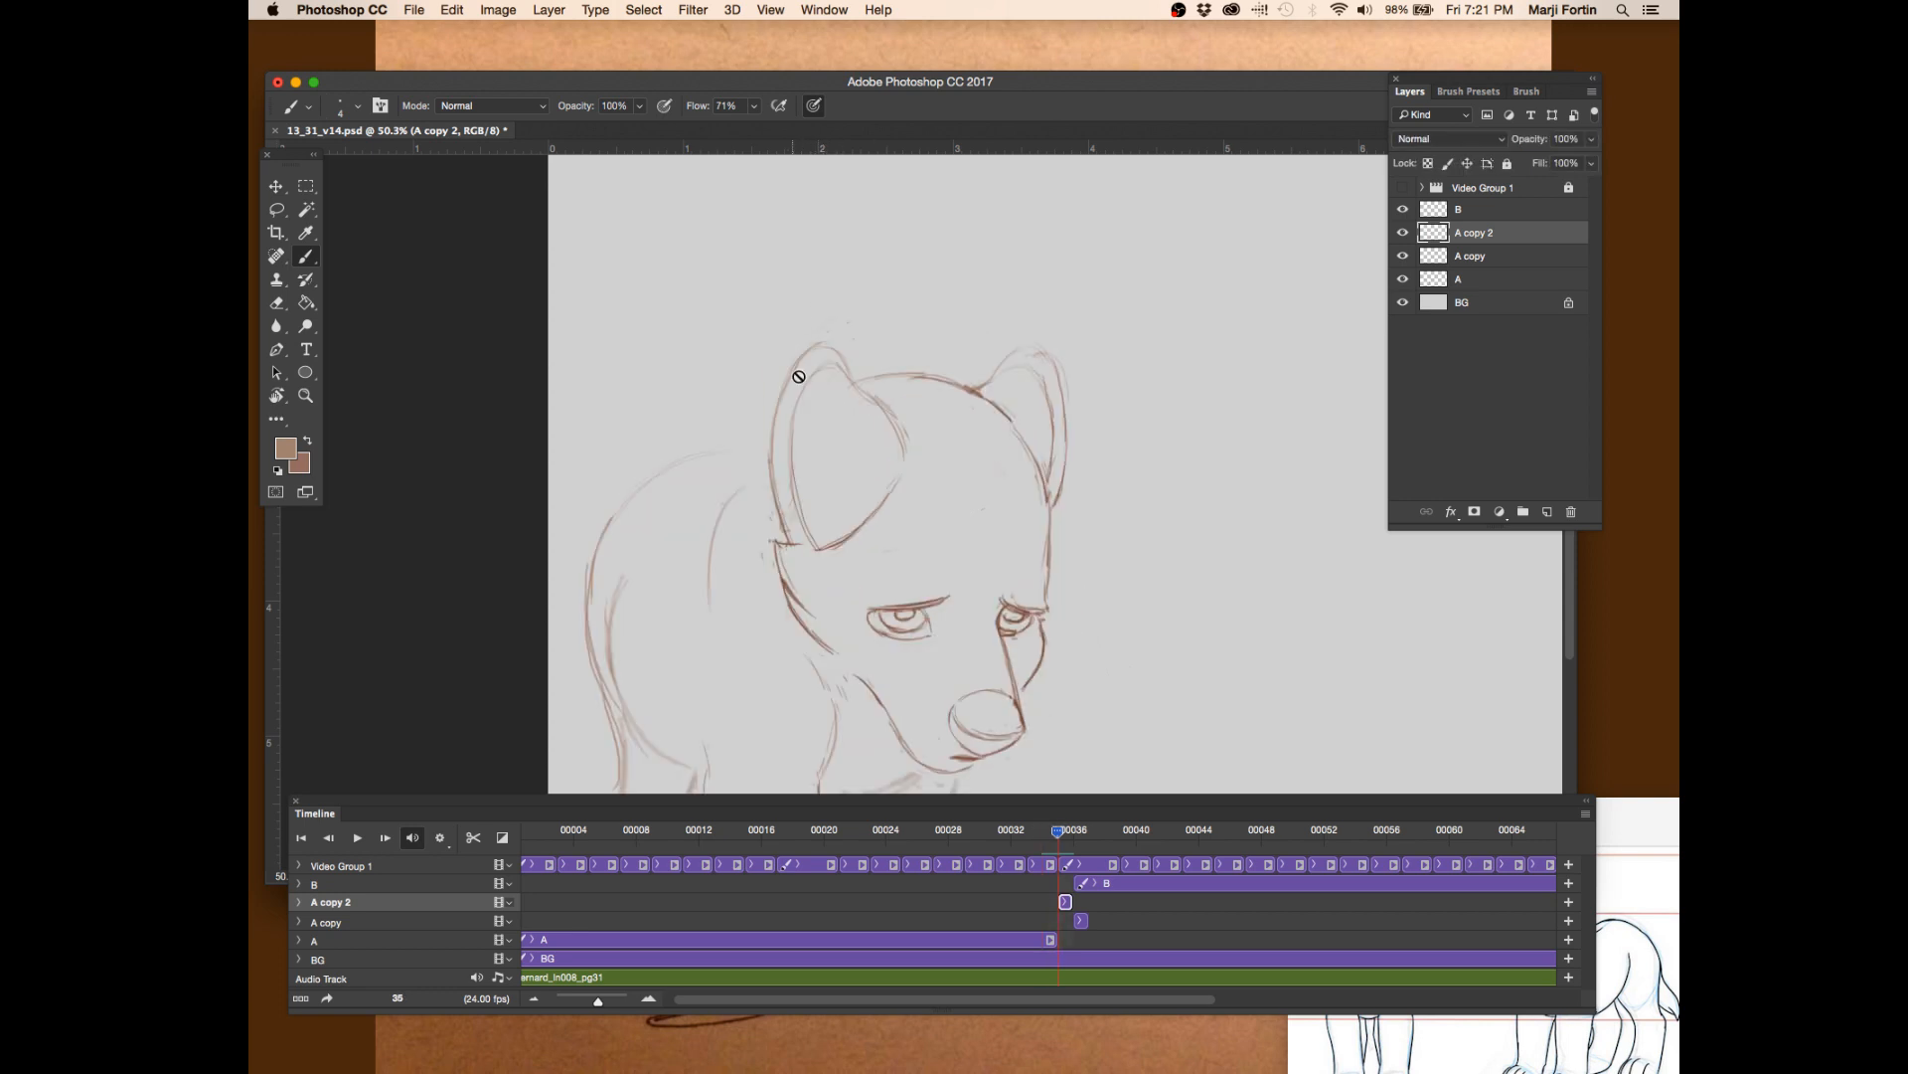
# - Draw the inner contour of the near ear at frame 35, check it against frame 34, and save
pyautogui.moveTo(800, 371); pyautogui.dragTo(831, 378)
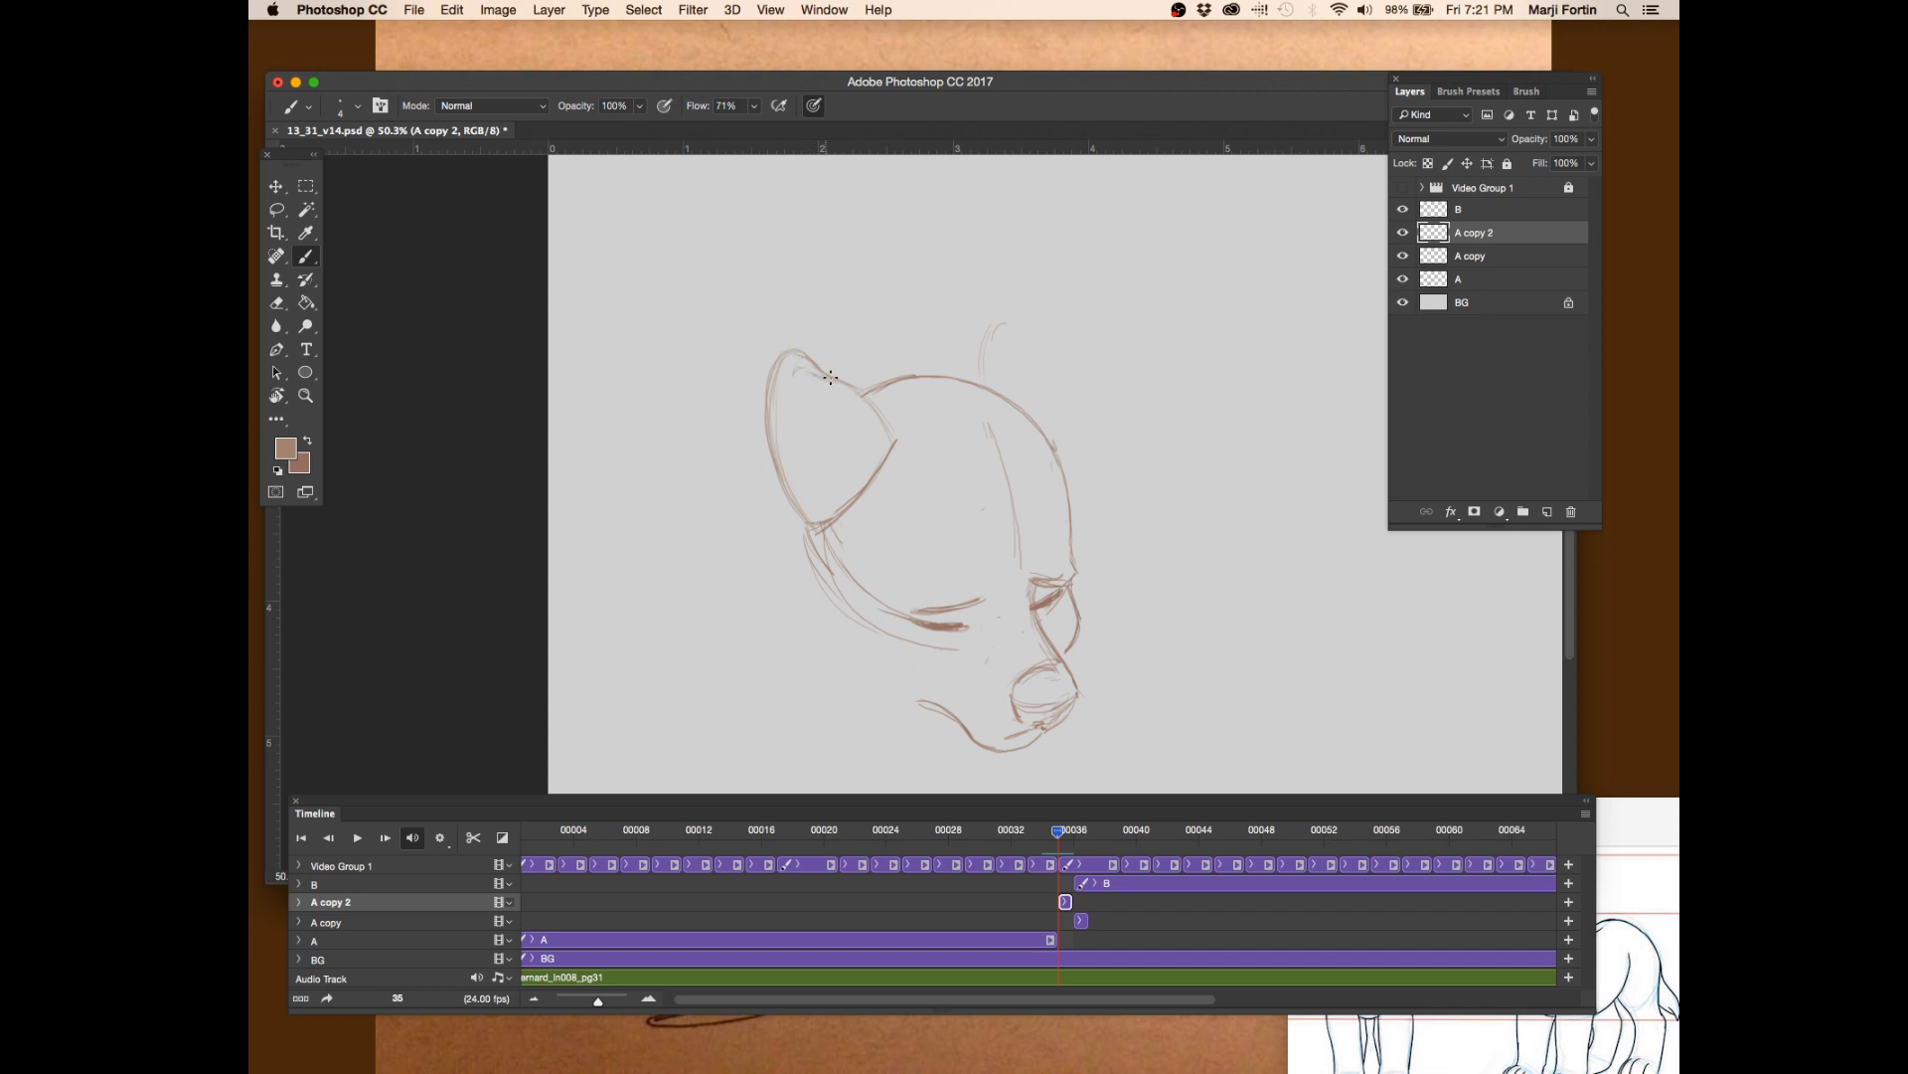
pyautogui.press('Left')
pyautogui.press('Right')
pyautogui.press('Left')
pyautogui.press('Right')
pyautogui.press('super+s')
pyautogui.press('Left')
pyautogui.press('Right')
# - Undo the last change, then erase the near ear's tip and upper outer edge and redraw them higher and farther out
pyautogui.press('super+z')
pyautogui.press('Left')
pyautogui.press('Right')
pyautogui.press('Right')
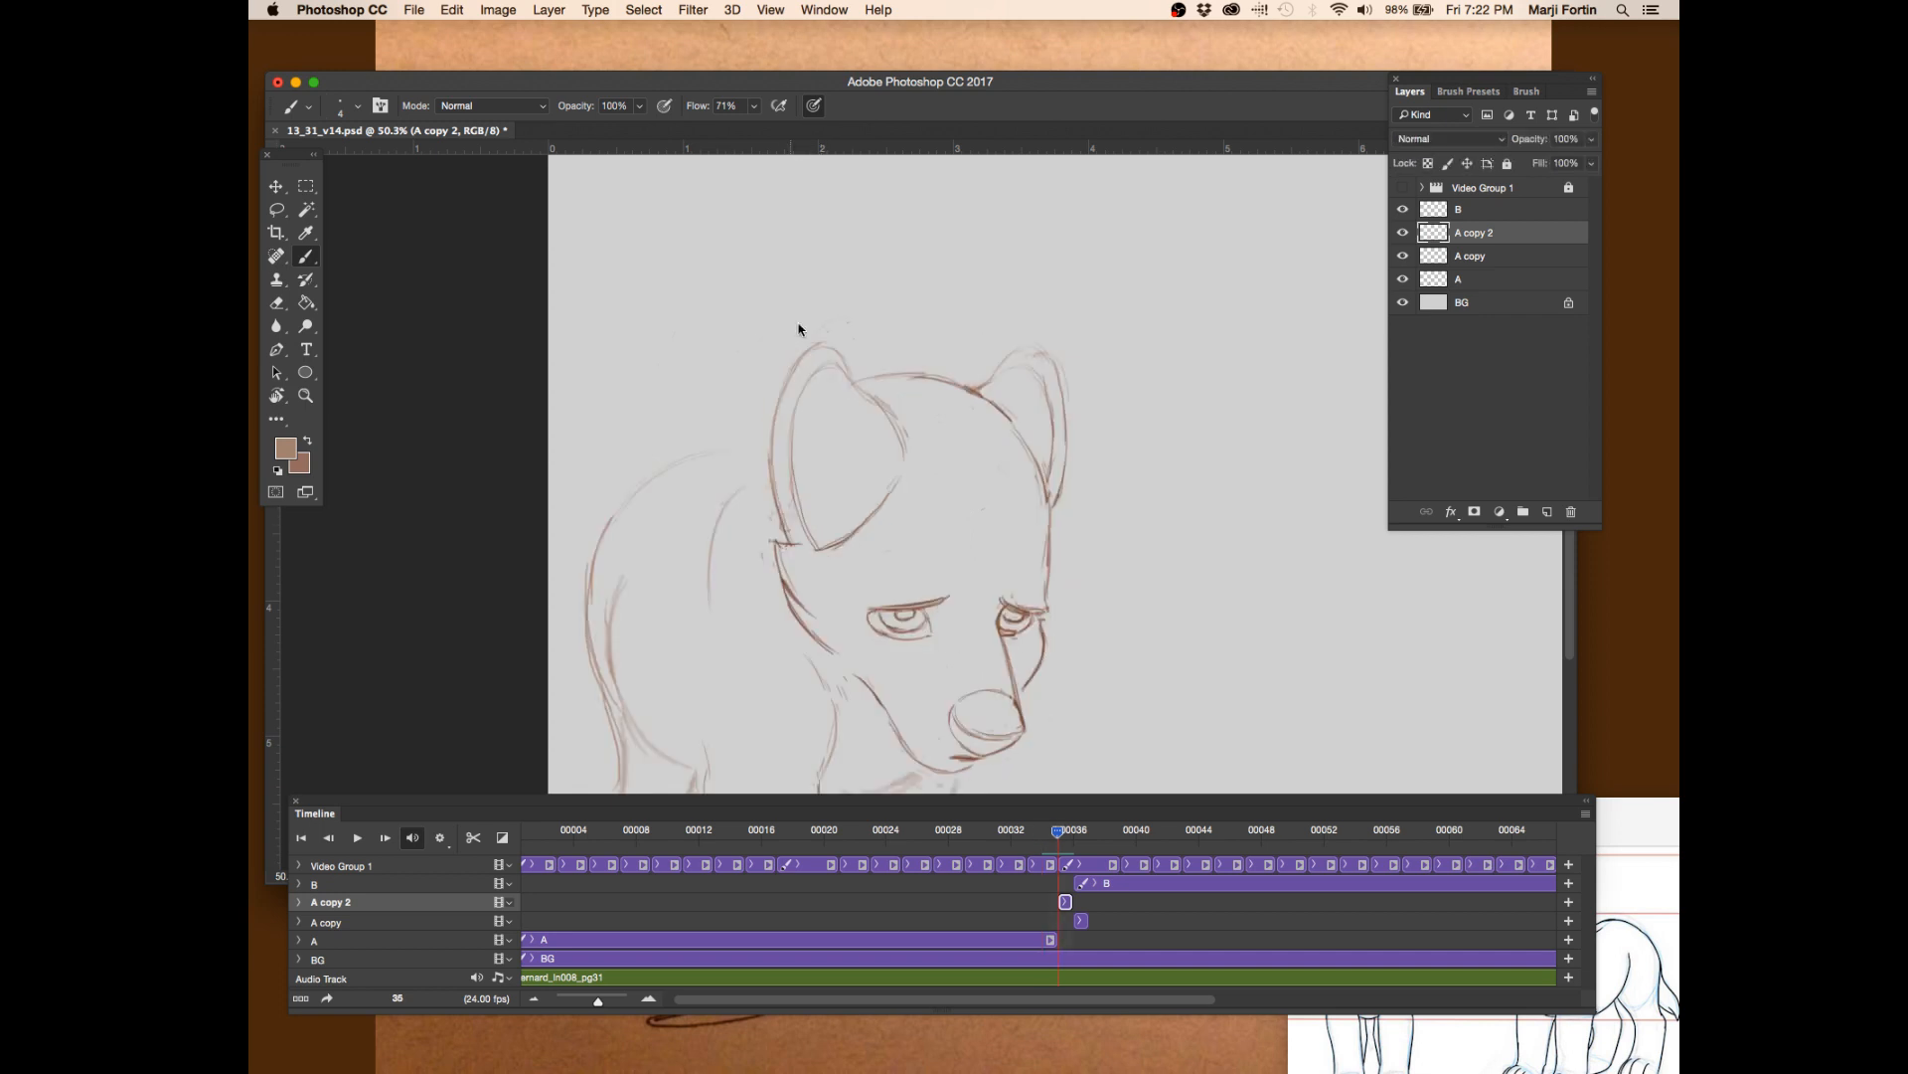
pyautogui.press('e')
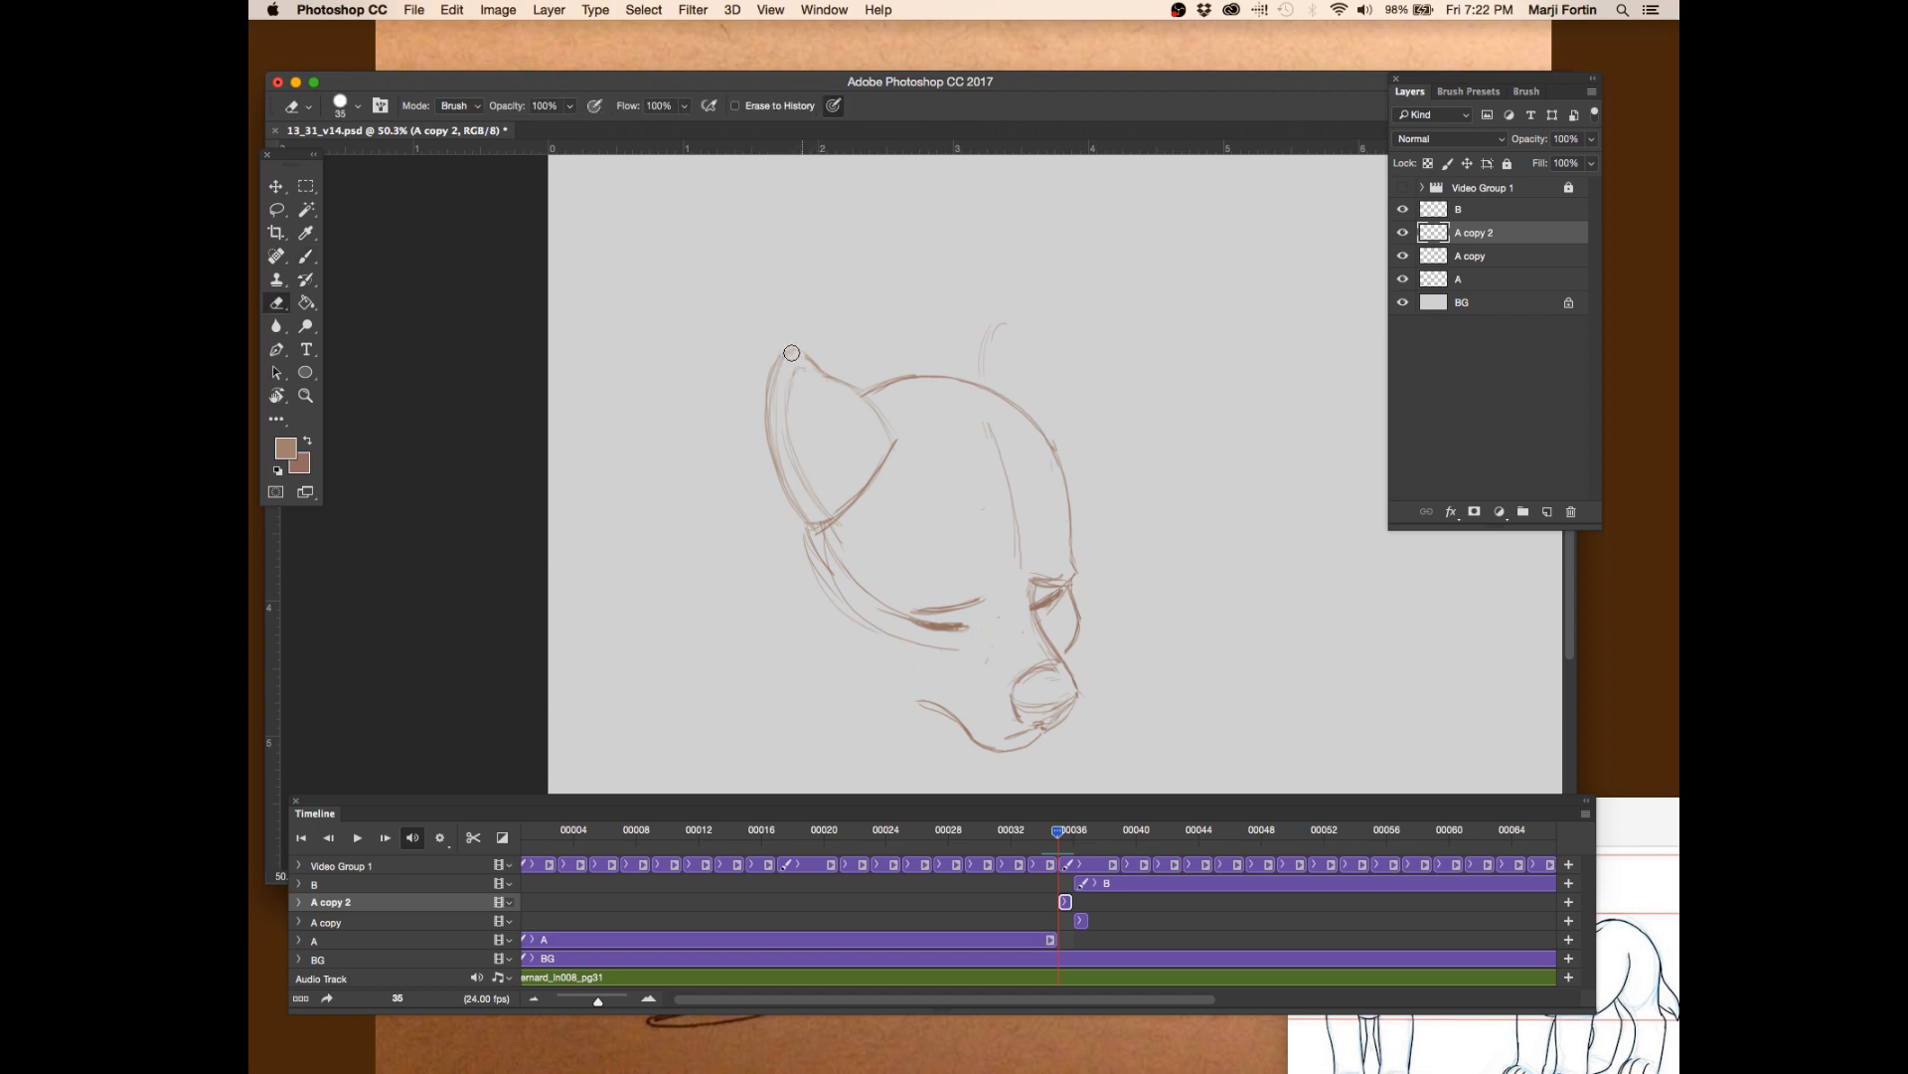
pyautogui.moveTo(779, 353); pyautogui.dragTo(782, 378)
pyautogui.press('b')
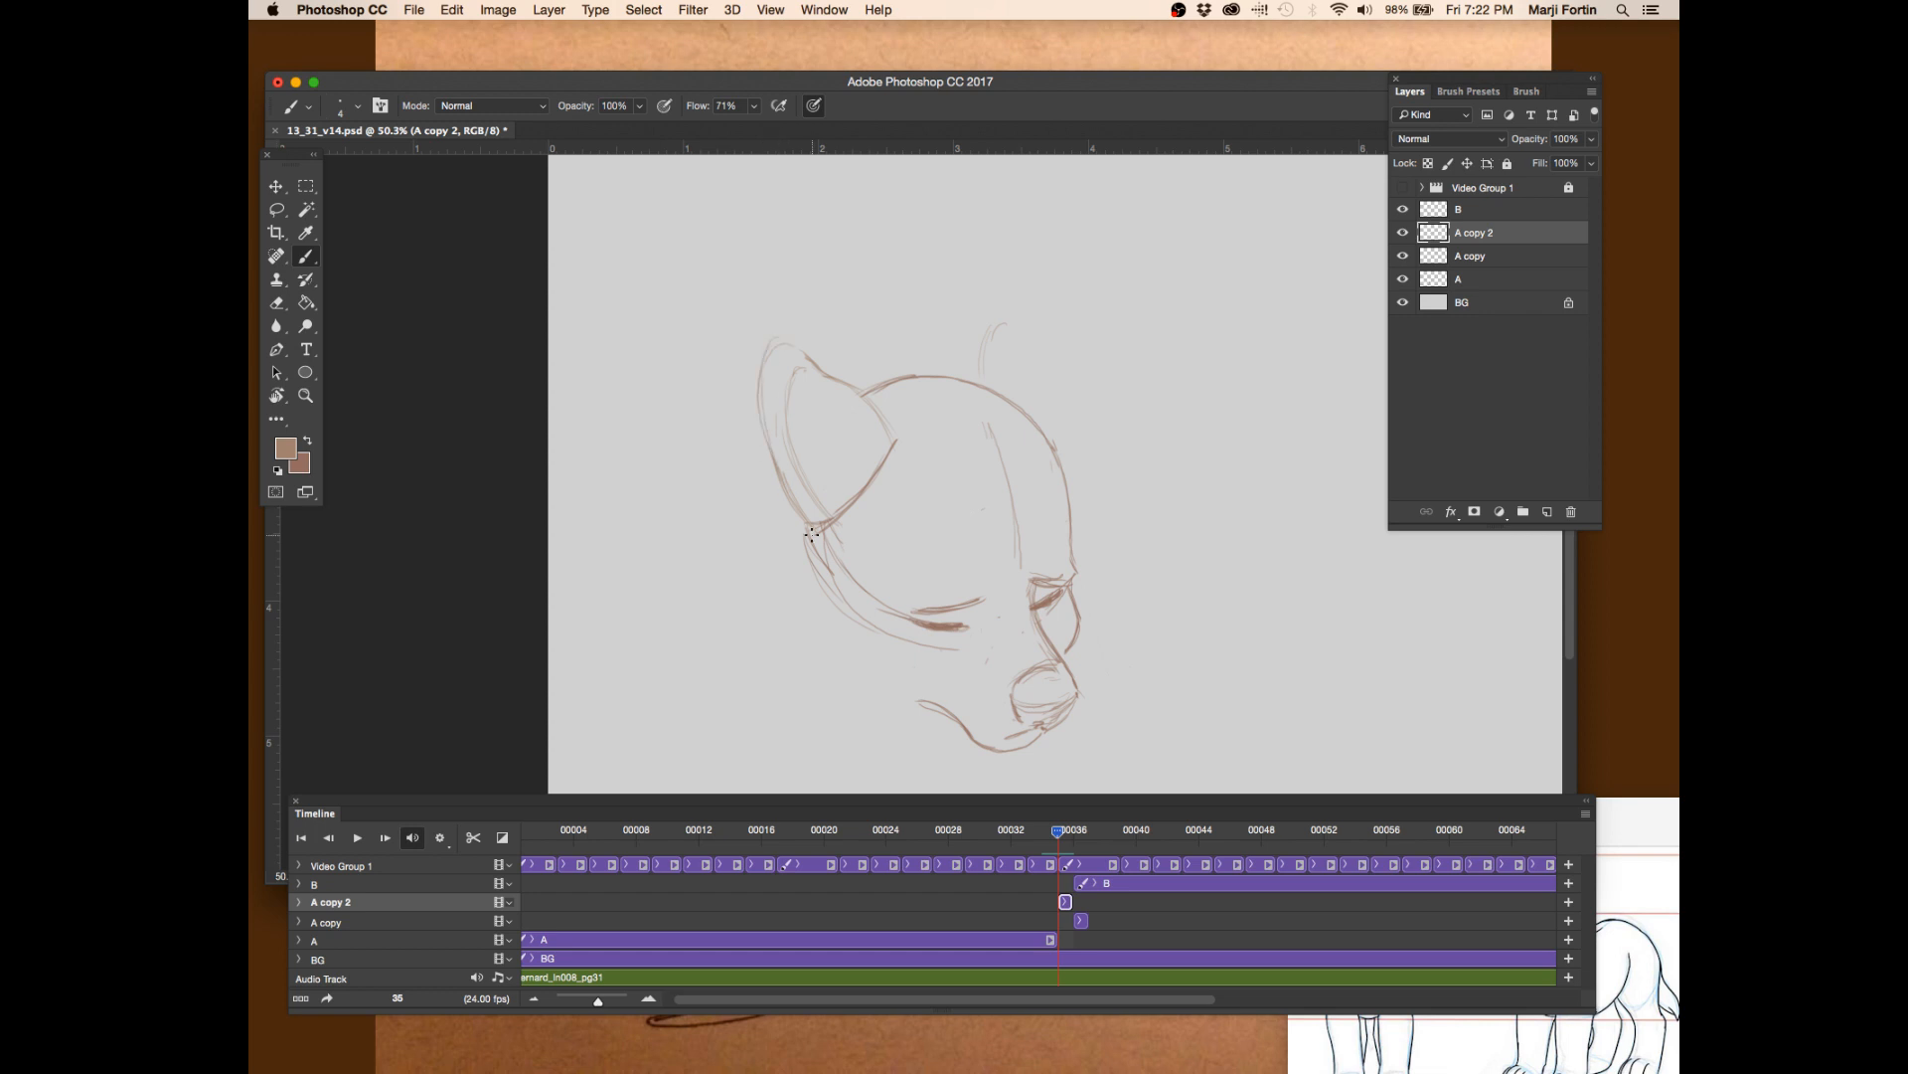
# - Save the file, clean up the tip of the near ear's inner contour at frame 35, and compare it with frame 34
pyautogui.press('cmd+s')
pyautogui.press('Right')
pyautogui.press('Left')
pyautogui.press('e')
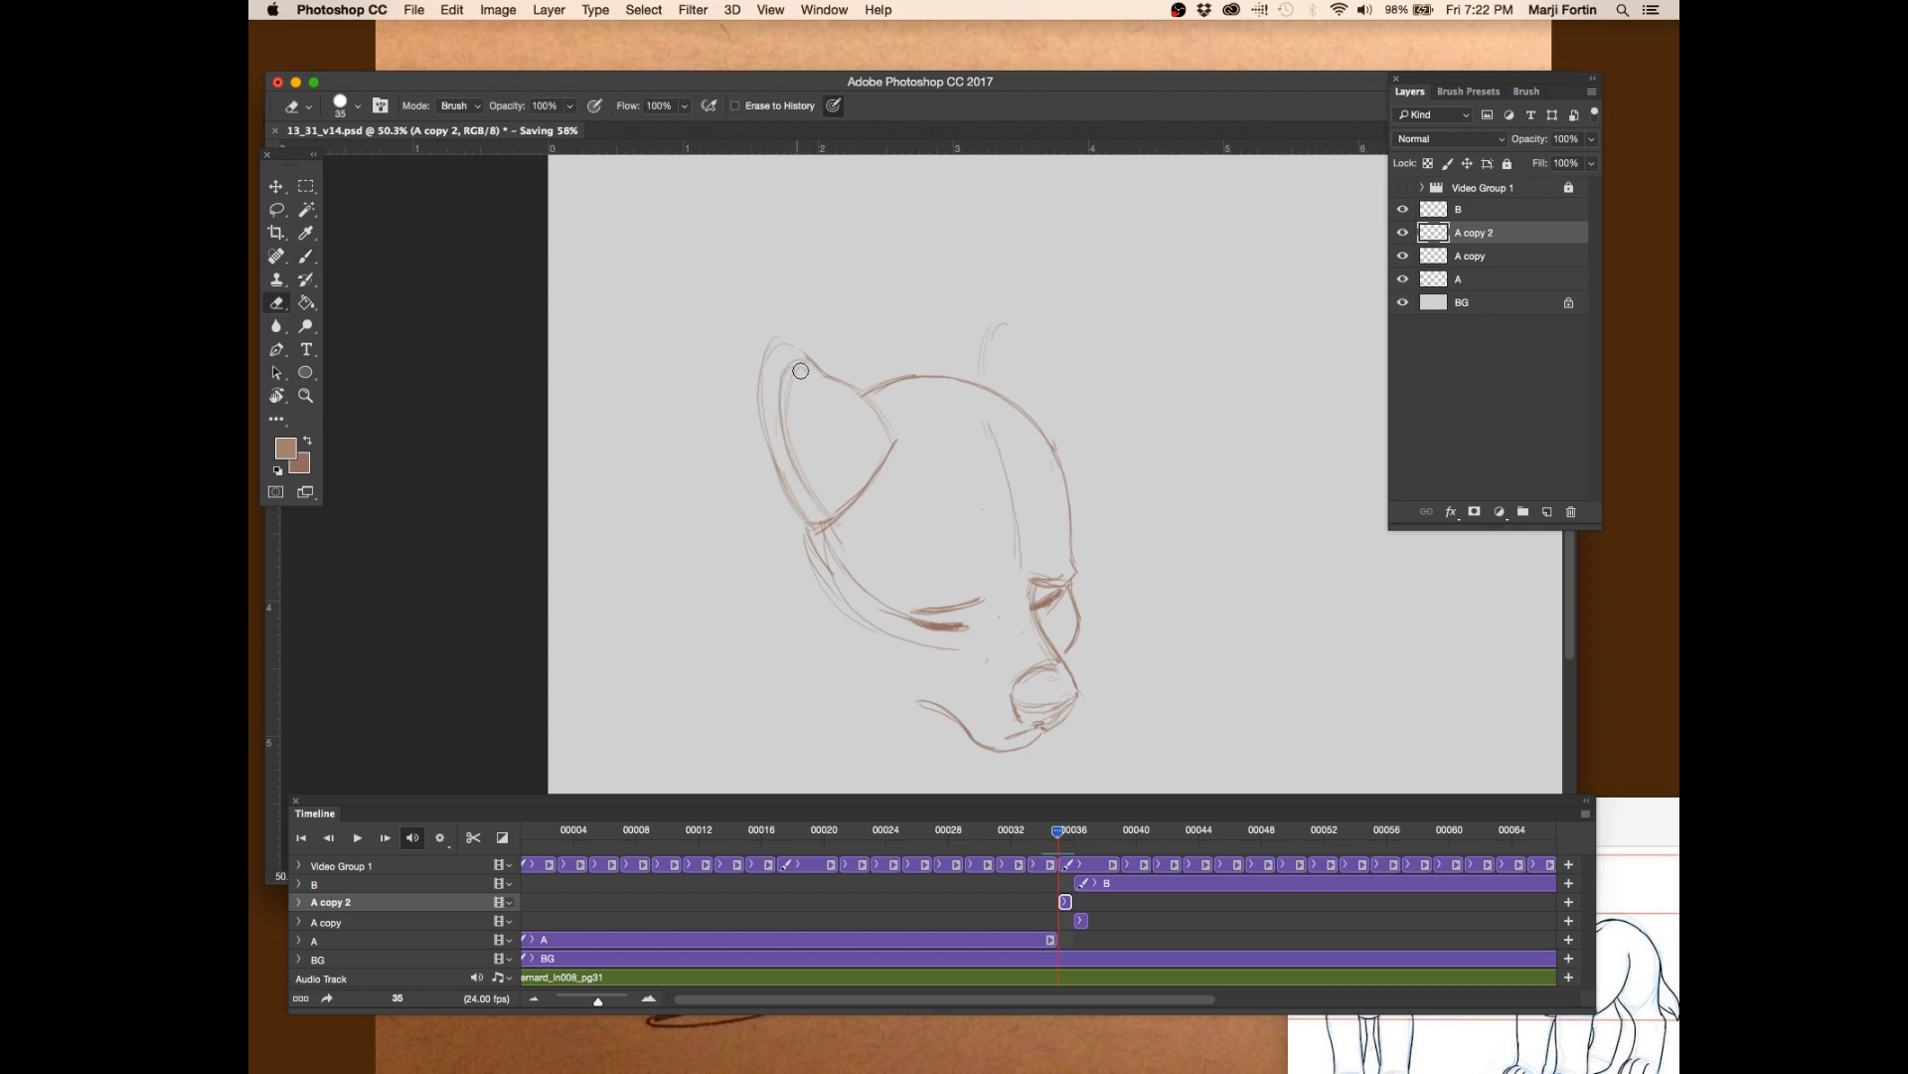
pyautogui.press('b')
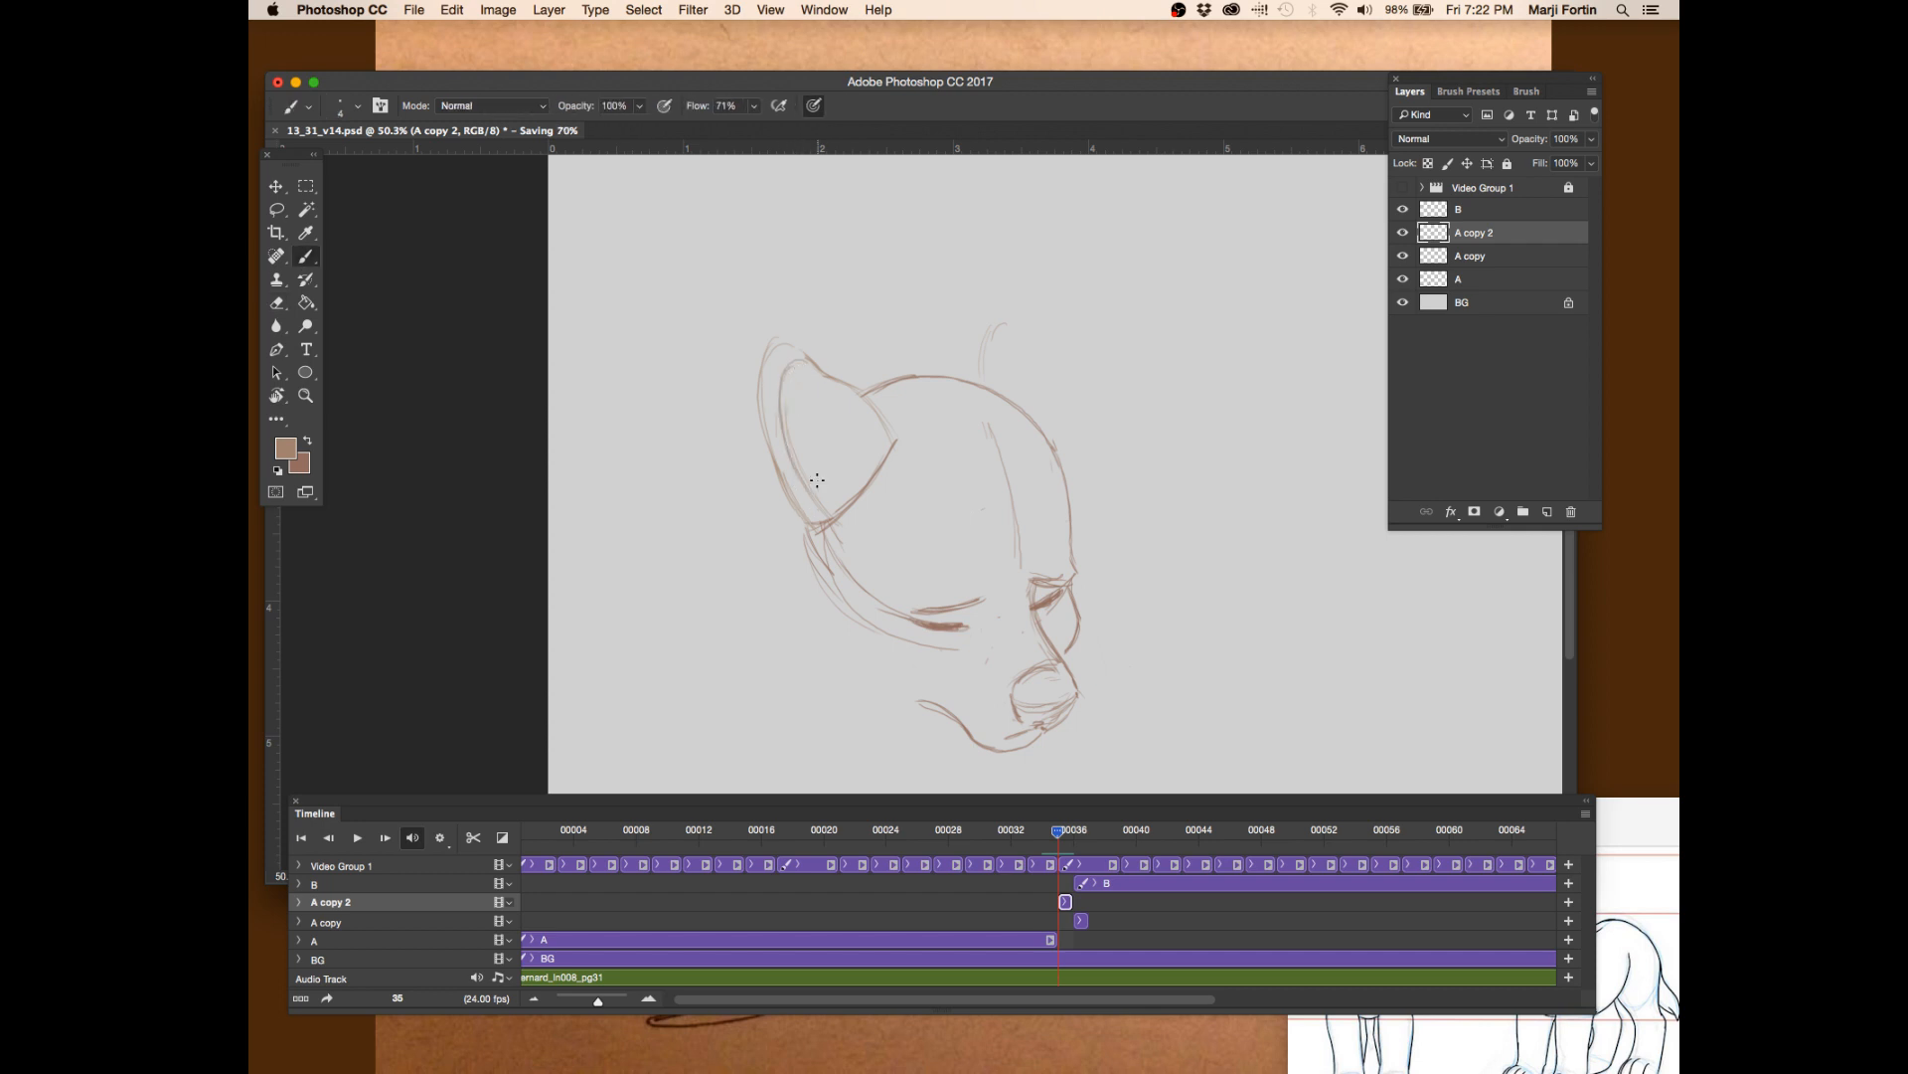
pyautogui.press('Left')
pyautogui.press('Right')
pyautogui.press('Left')
pyautogui.press('Right')
# - Undo the last stroke, then flip between frame 35 and its neighbouring frames to compare the near ear's position
pyautogui.press('super+z')
pyautogui.press('Left')
pyautogui.press('Right')
pyautogui.press('Right')
pyautogui.press('Left')
pyautogui.press('Left')
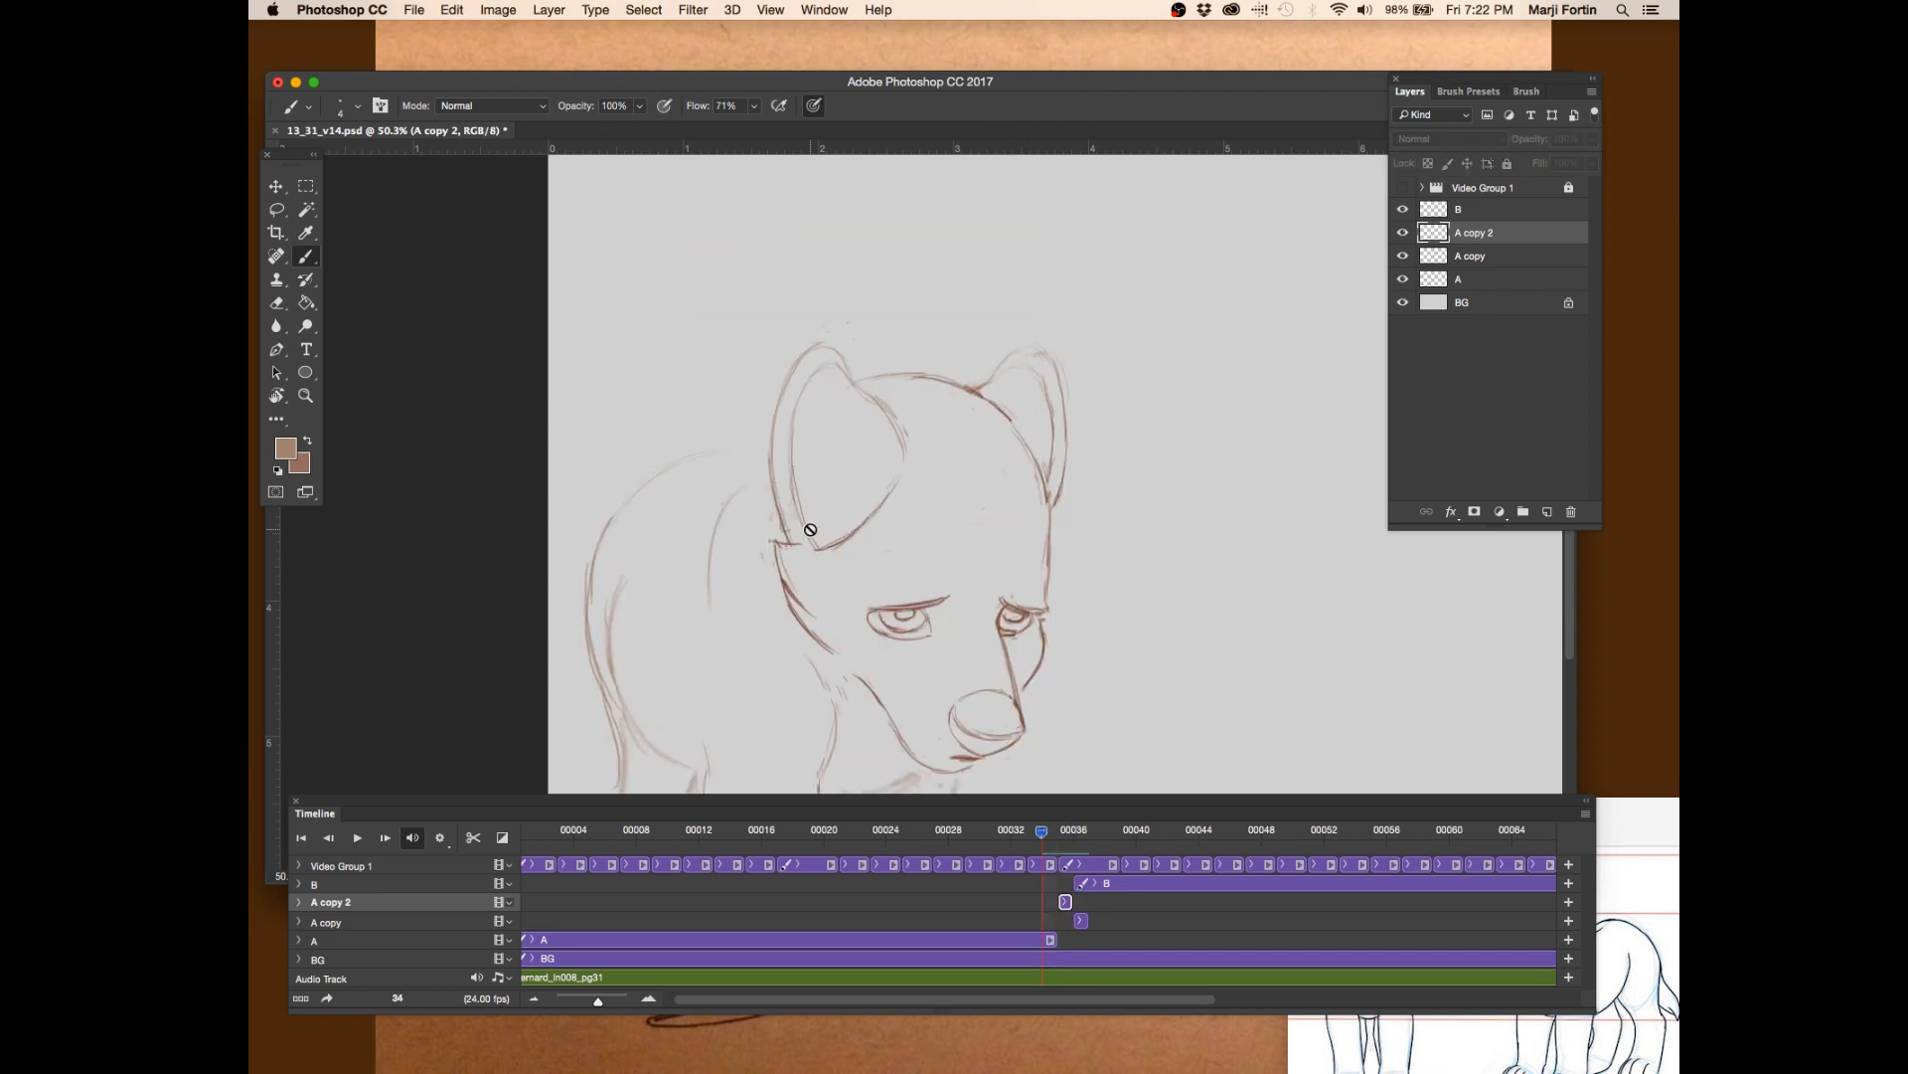
pyautogui.press('Right')
pyautogui.press('Left')
pyautogui.press('Right')
pyautogui.press('Left')
pyautogui.press('Right')
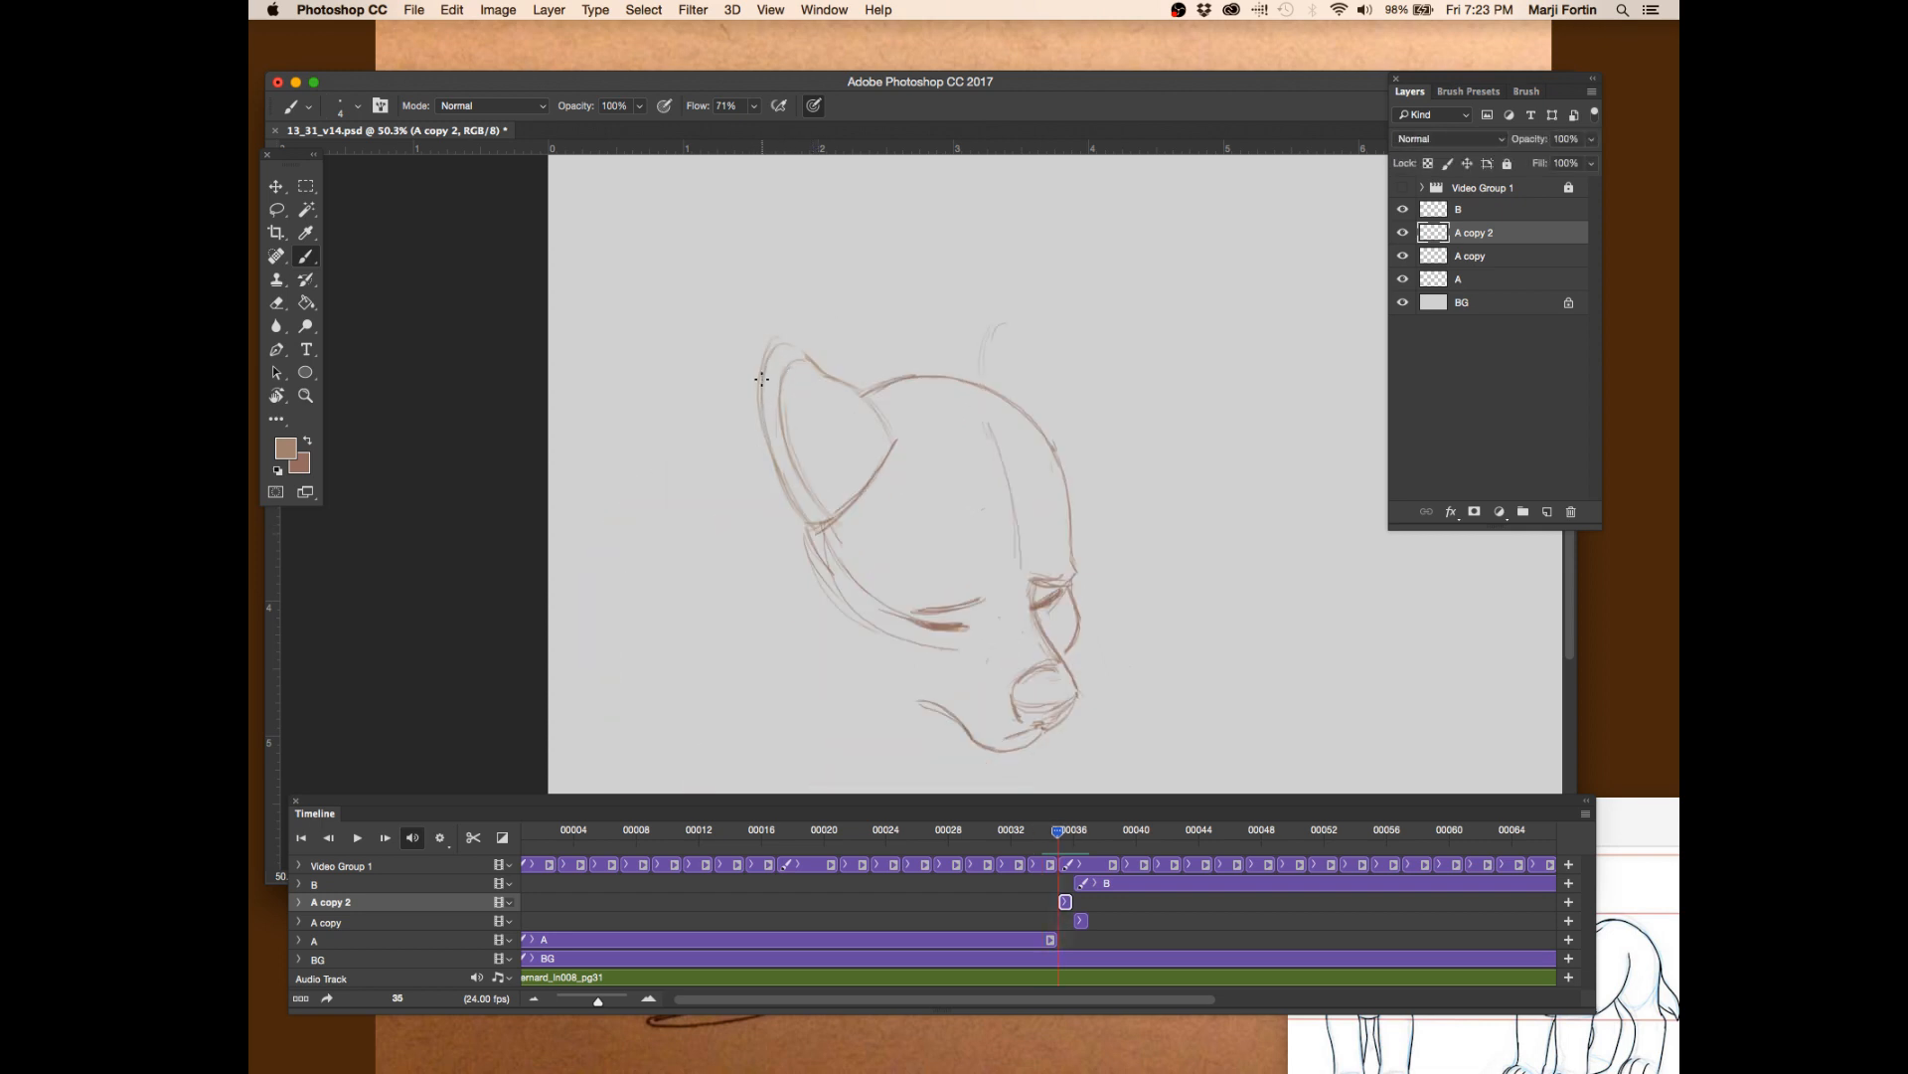
# - Redraw the near ear's head-side edge rounder and sketch the far ear's base on the head top, checking against frame 34
pyautogui.press('Left')
pyautogui.press('Right')
pyautogui.press('Left')
pyautogui.press('Right')
pyautogui.press('Left')
pyautogui.press('Right')
pyautogui.press('Left')
pyautogui.press('Right')
pyautogui.press('Left')
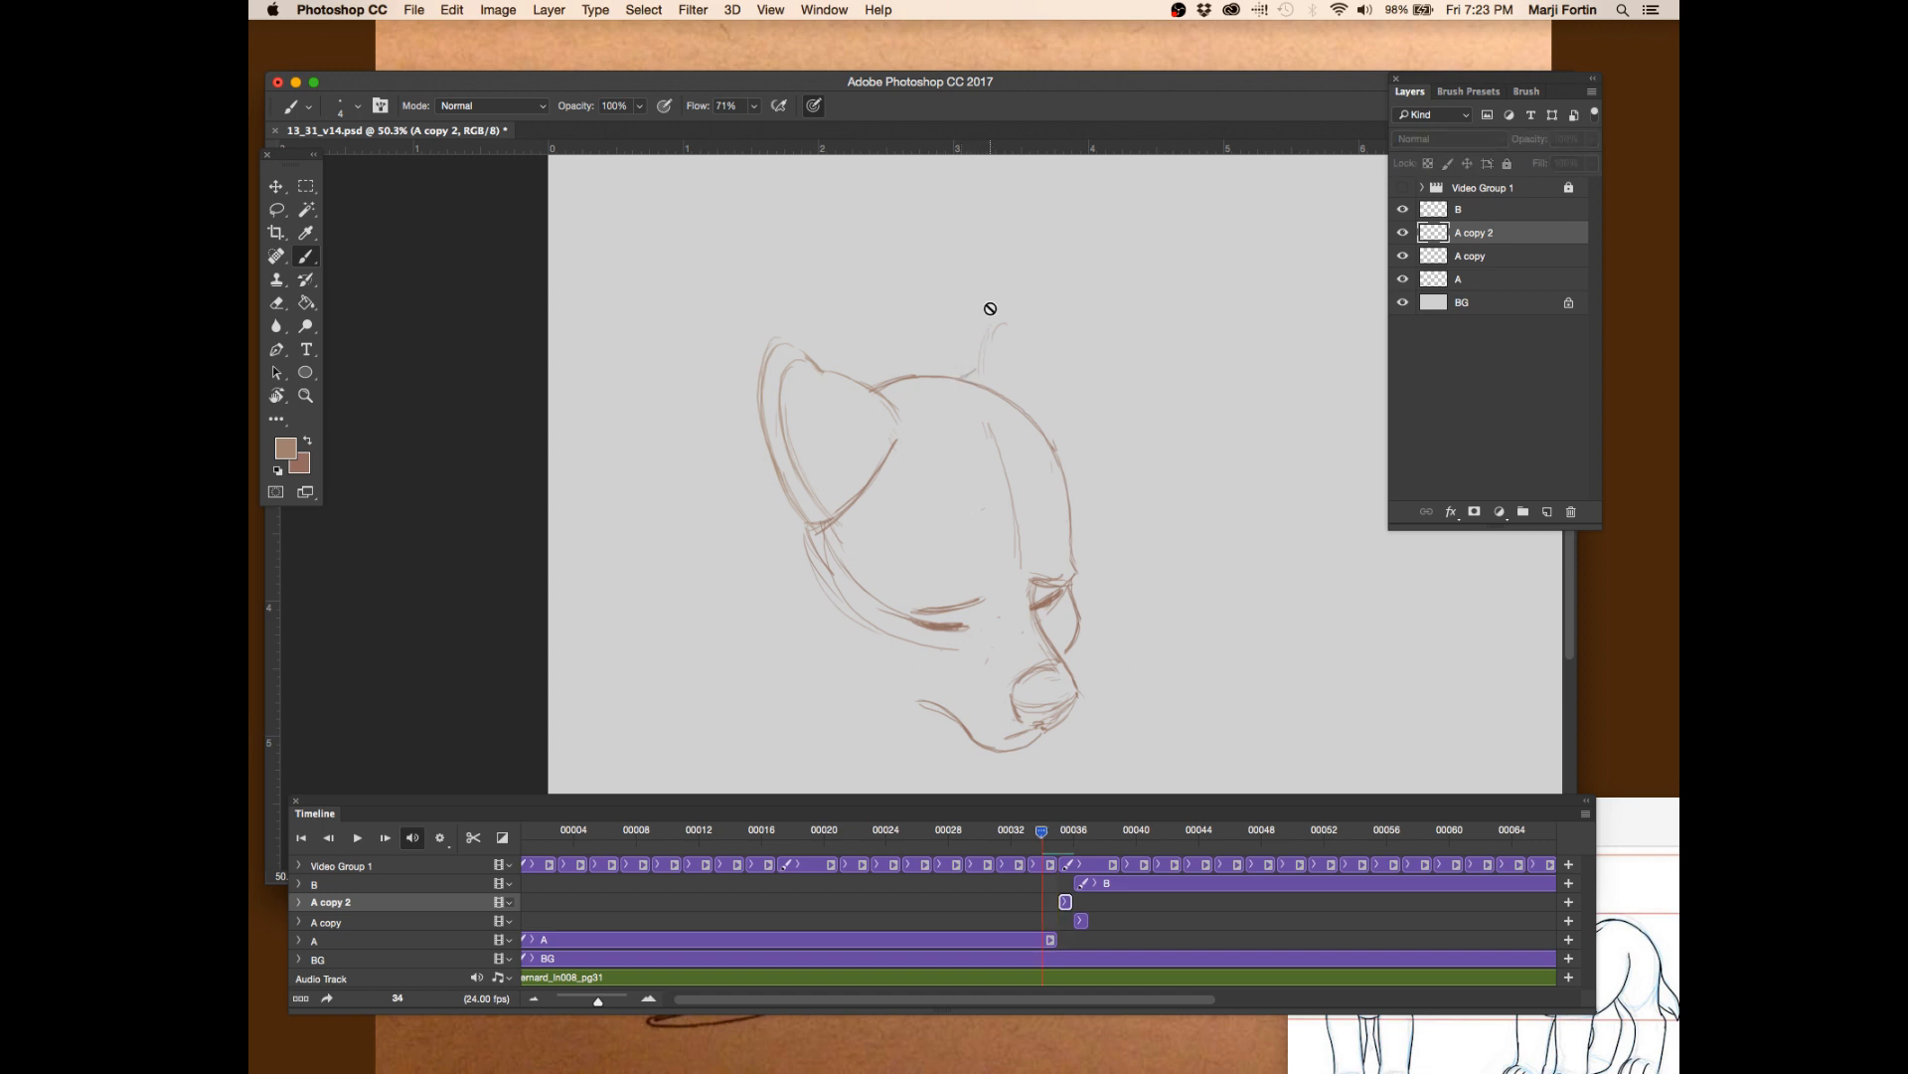
# - Draw the far ear's tip and outer edge down to the forehead at frame 35, comparing with the adjacent frames
pyautogui.press('Right')
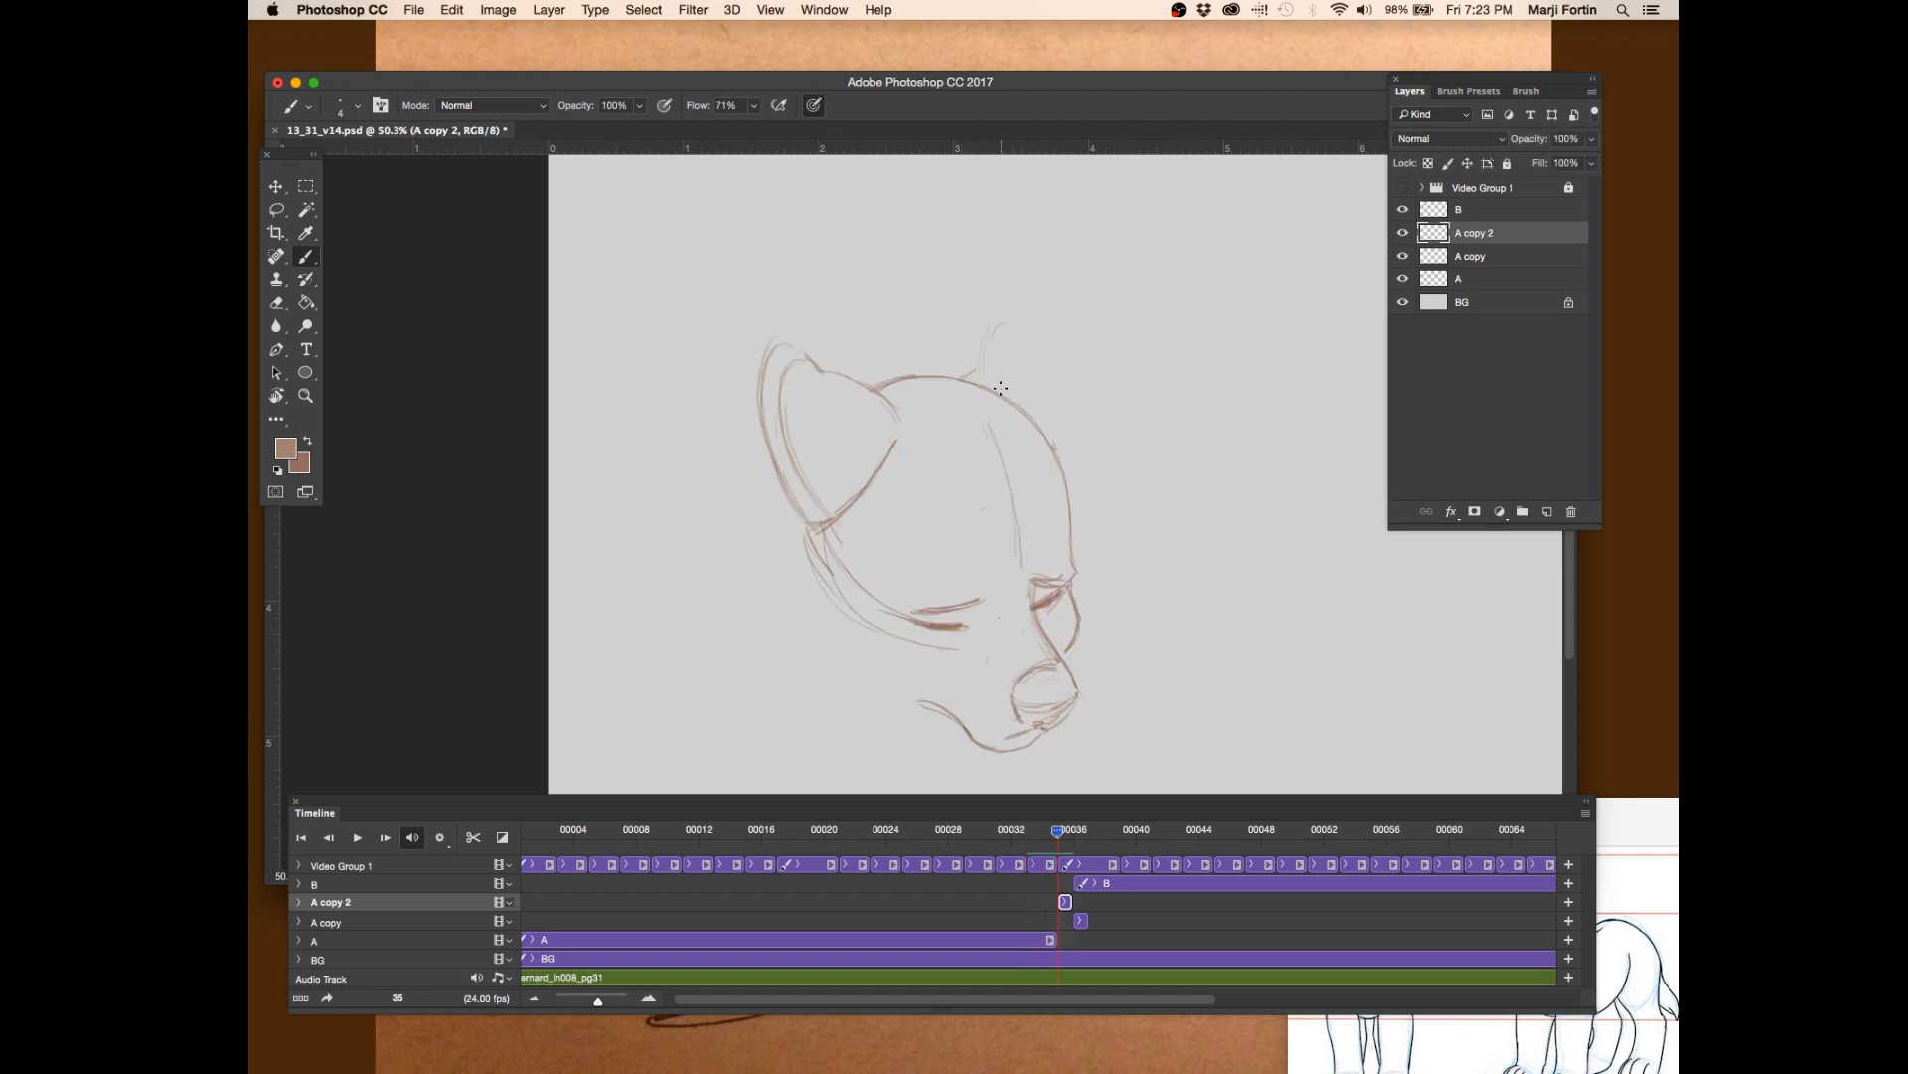
pyautogui.press('Right')
pyautogui.press('Left')
pyautogui.press('Left')
pyautogui.press('Right')
pyautogui.press('Left')
pyautogui.press('Right')
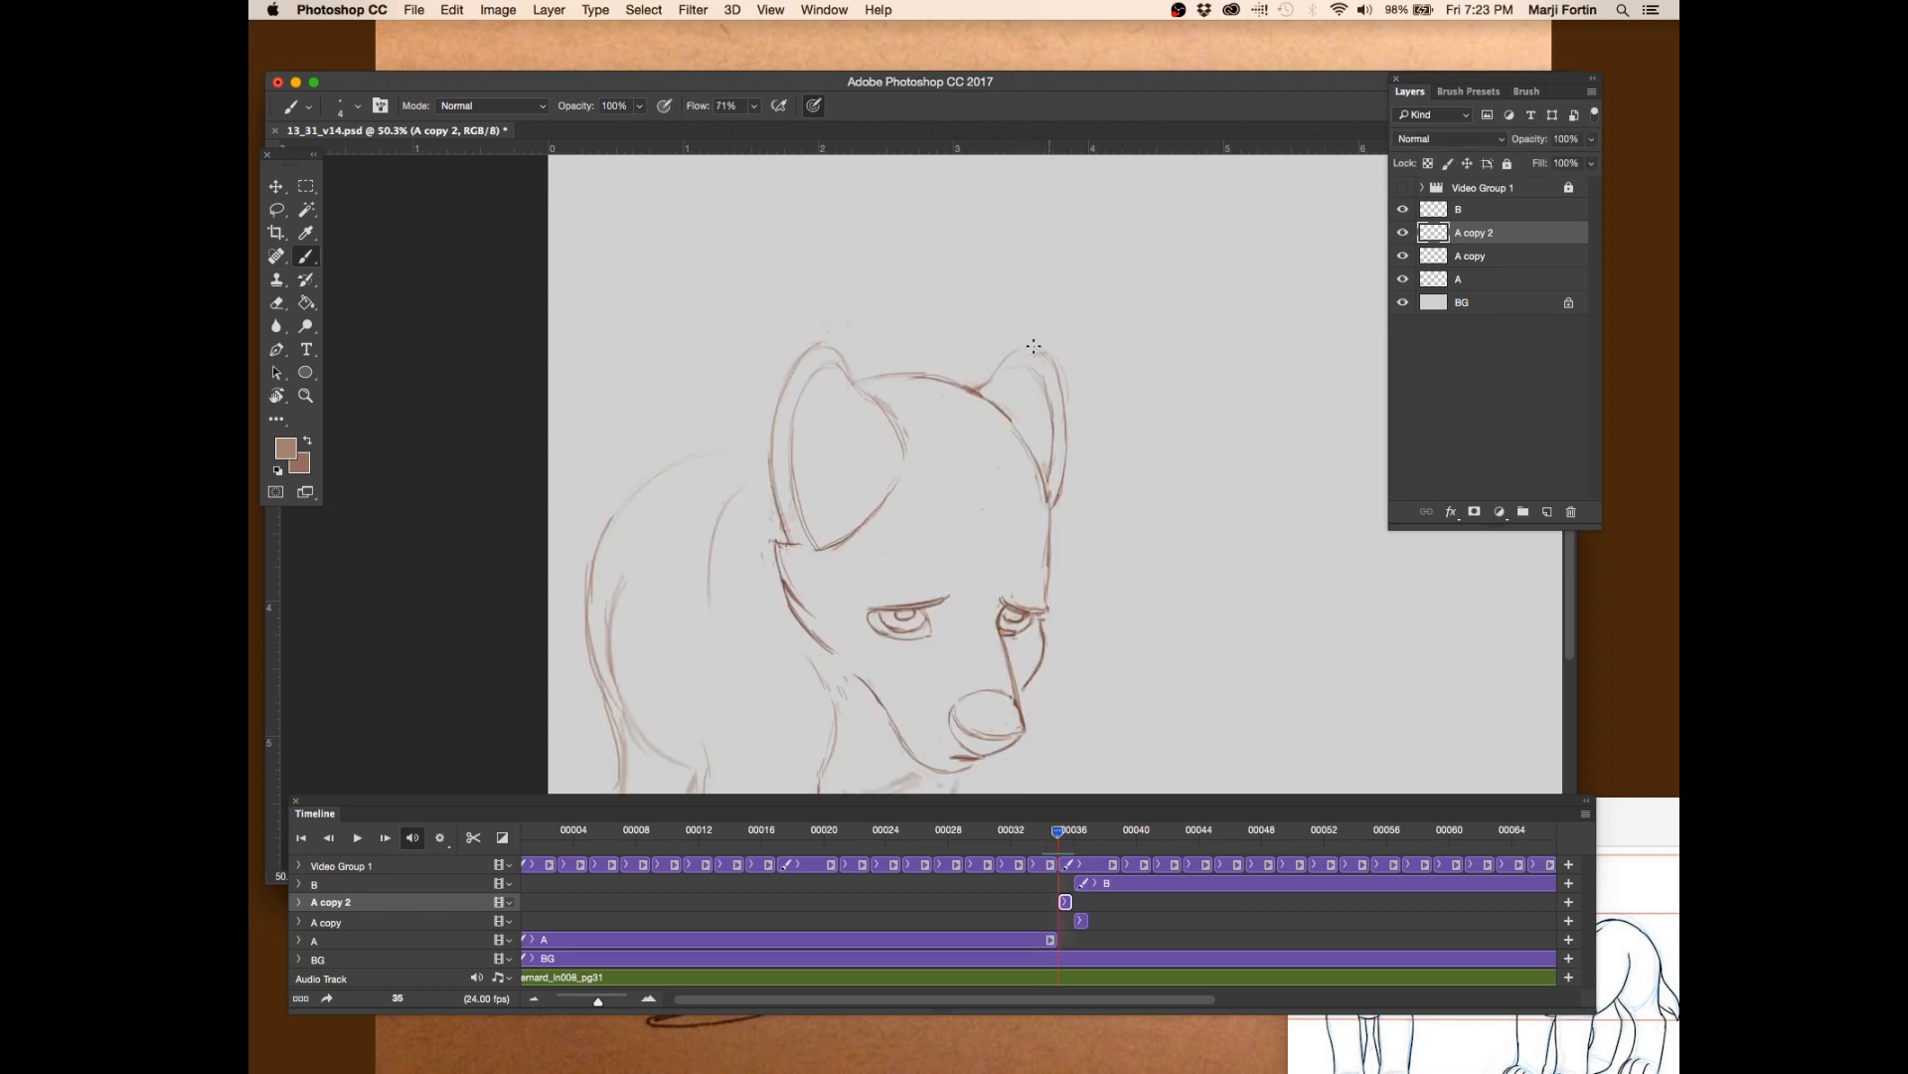
pyautogui.moveTo(1029, 344); pyautogui.dragTo(1055, 401)
pyautogui.press('Left')
pyautogui.press('Right')
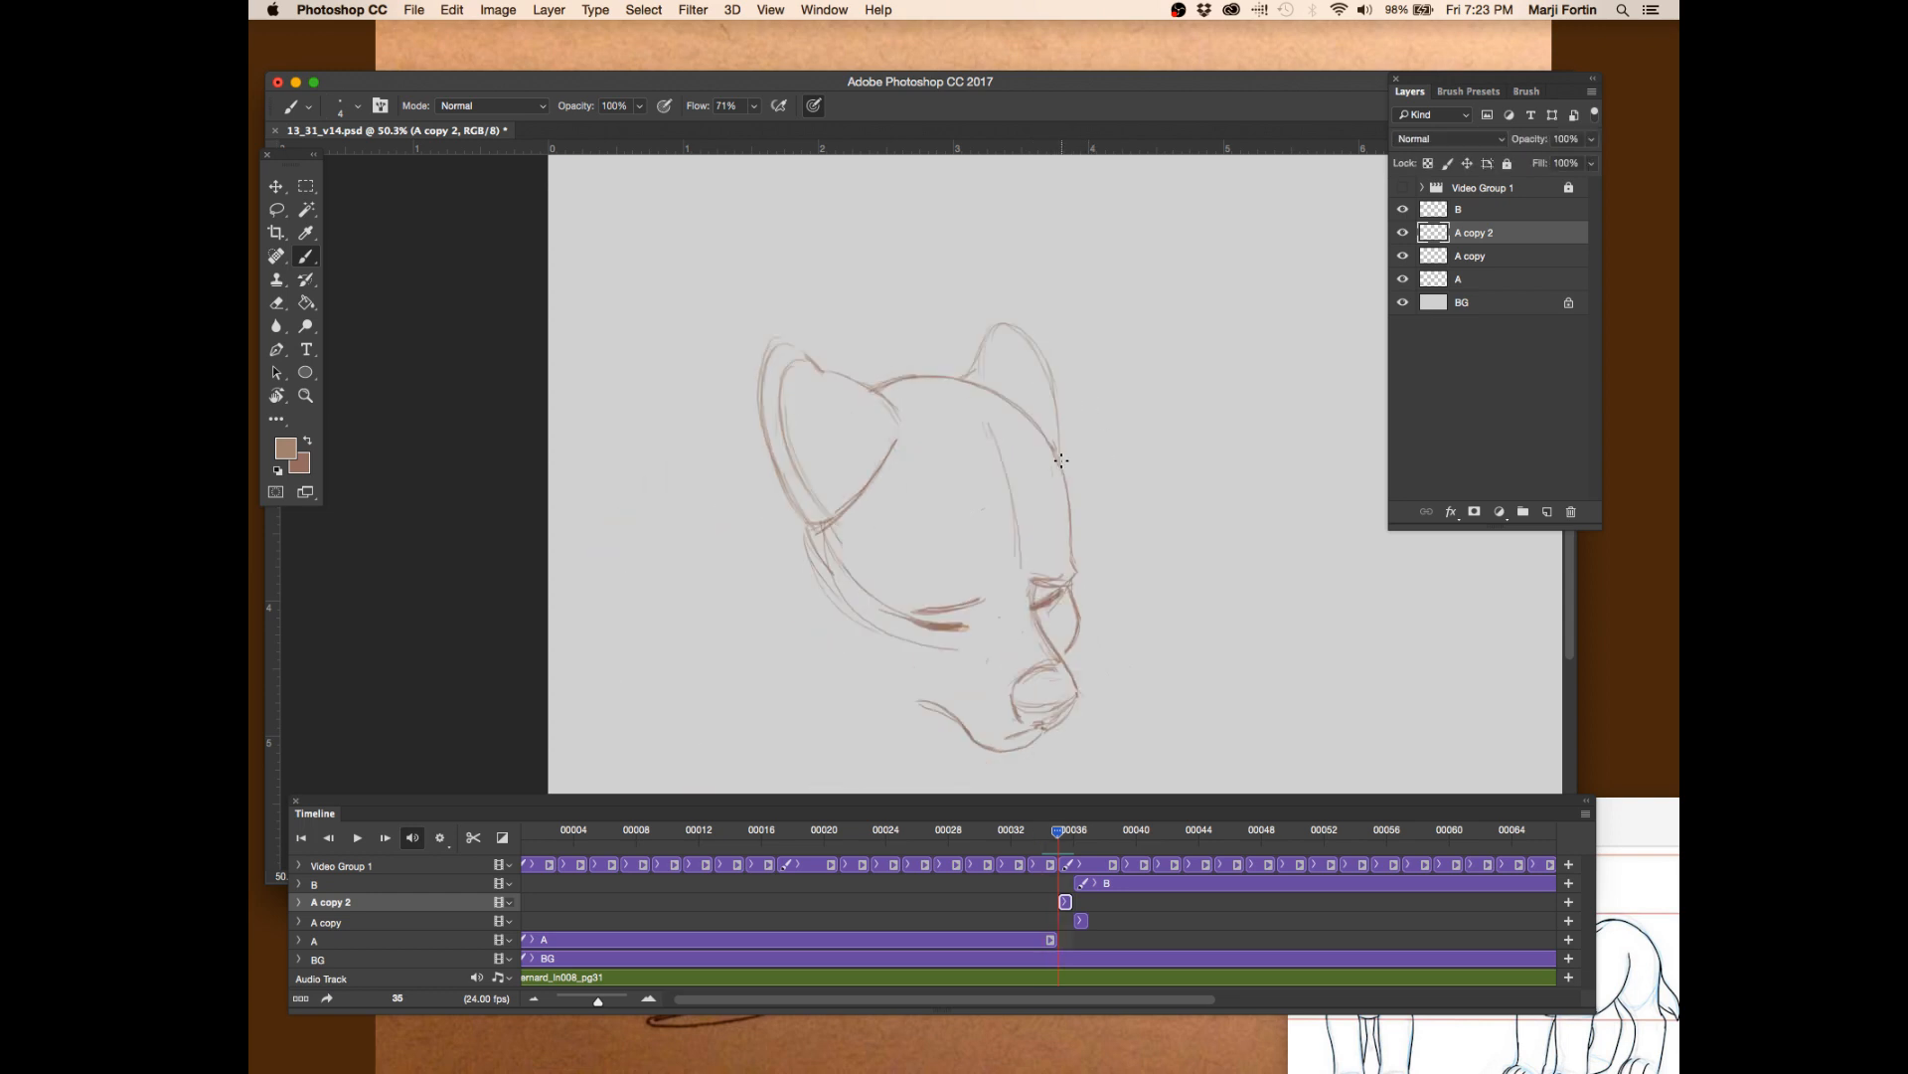
# - Redraw the far ear's outer edge farther out so it meets the head's side, checking its shape against frame 34
pyautogui.moveTo(1047, 451)
pyautogui.mouseDown()
pyautogui.moveTo(1078, 466)
pyautogui.moveTo(1057, 478)
pyautogui.mouseUp()
pyautogui.press('super+z')
pyautogui.press('Left')
pyautogui.press('Right')
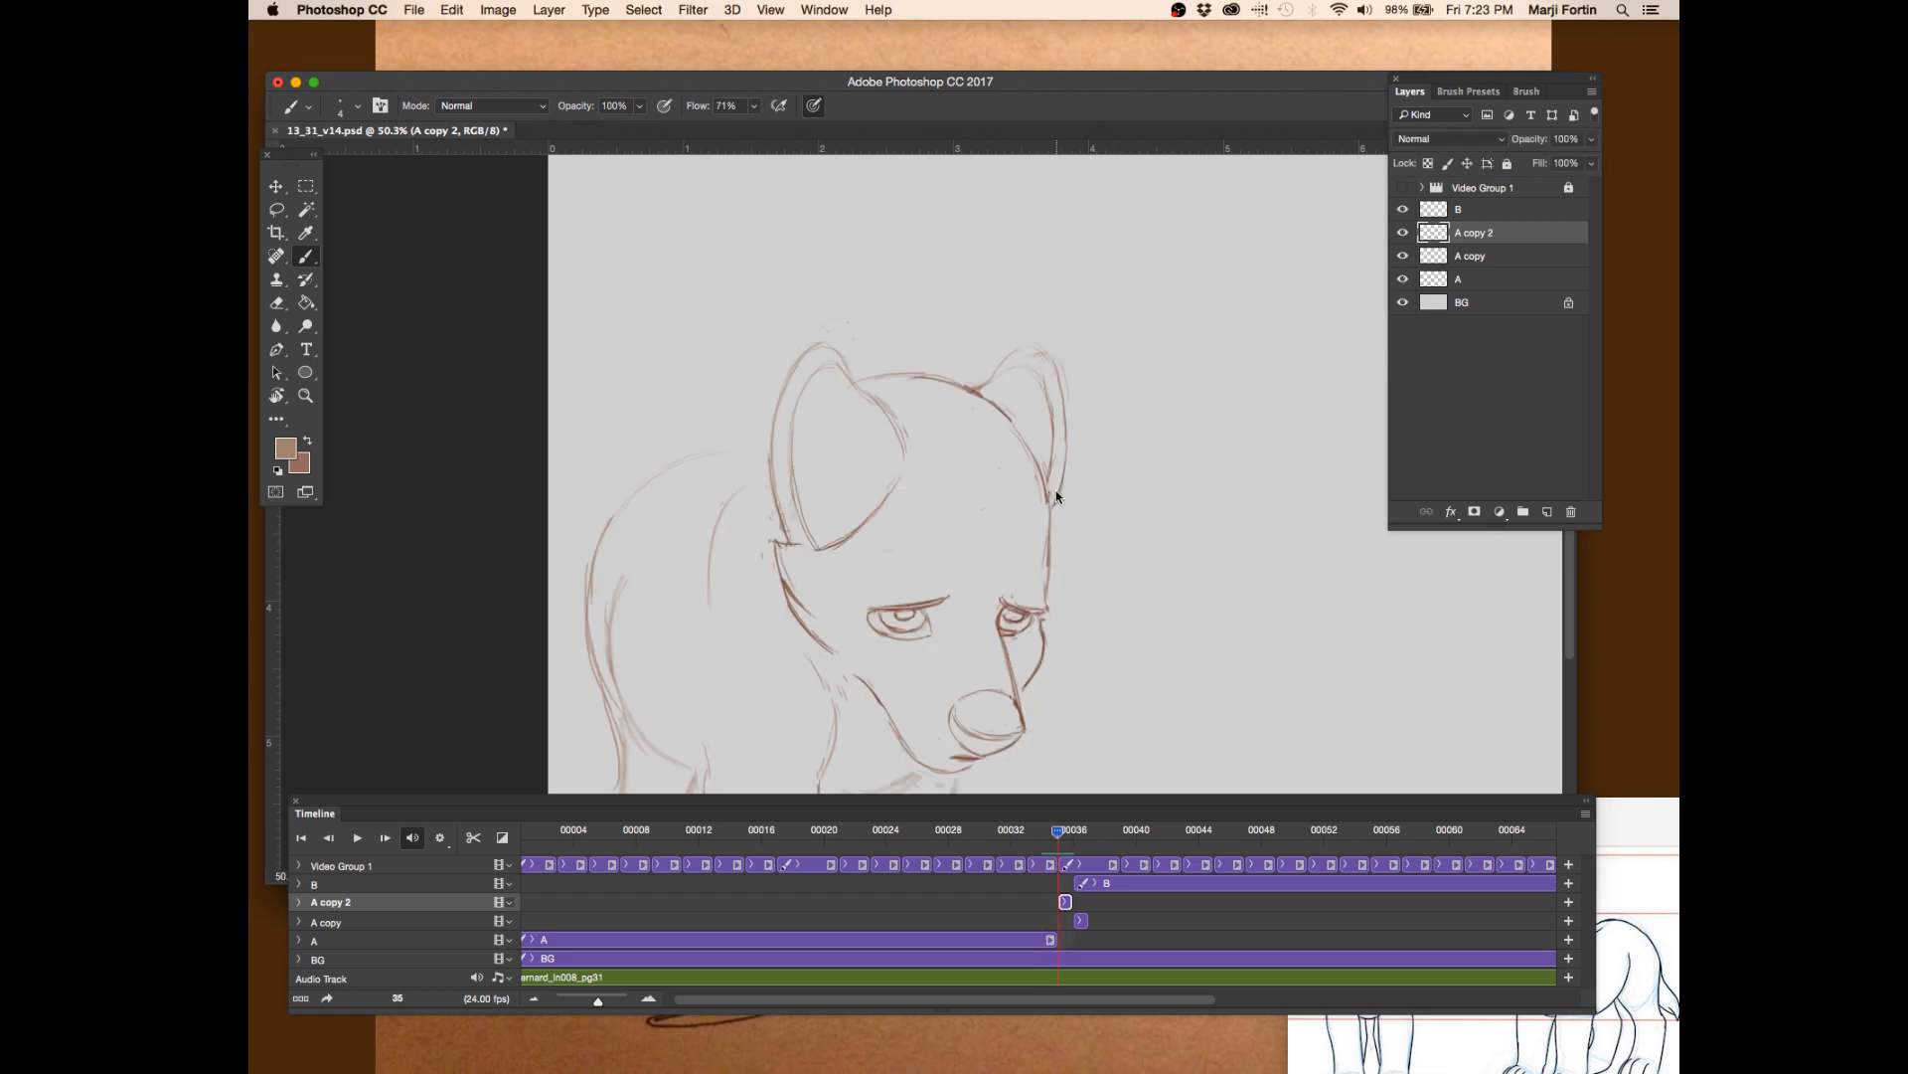
pyautogui.press('Left')
pyautogui.press('Right')
pyautogui.press('Left')
pyautogui.press('Right')
pyautogui.press('e')
pyautogui.press('b')
pyautogui.moveTo(1043, 357); pyautogui.dragTo(1065, 435)
pyautogui.press('Left')
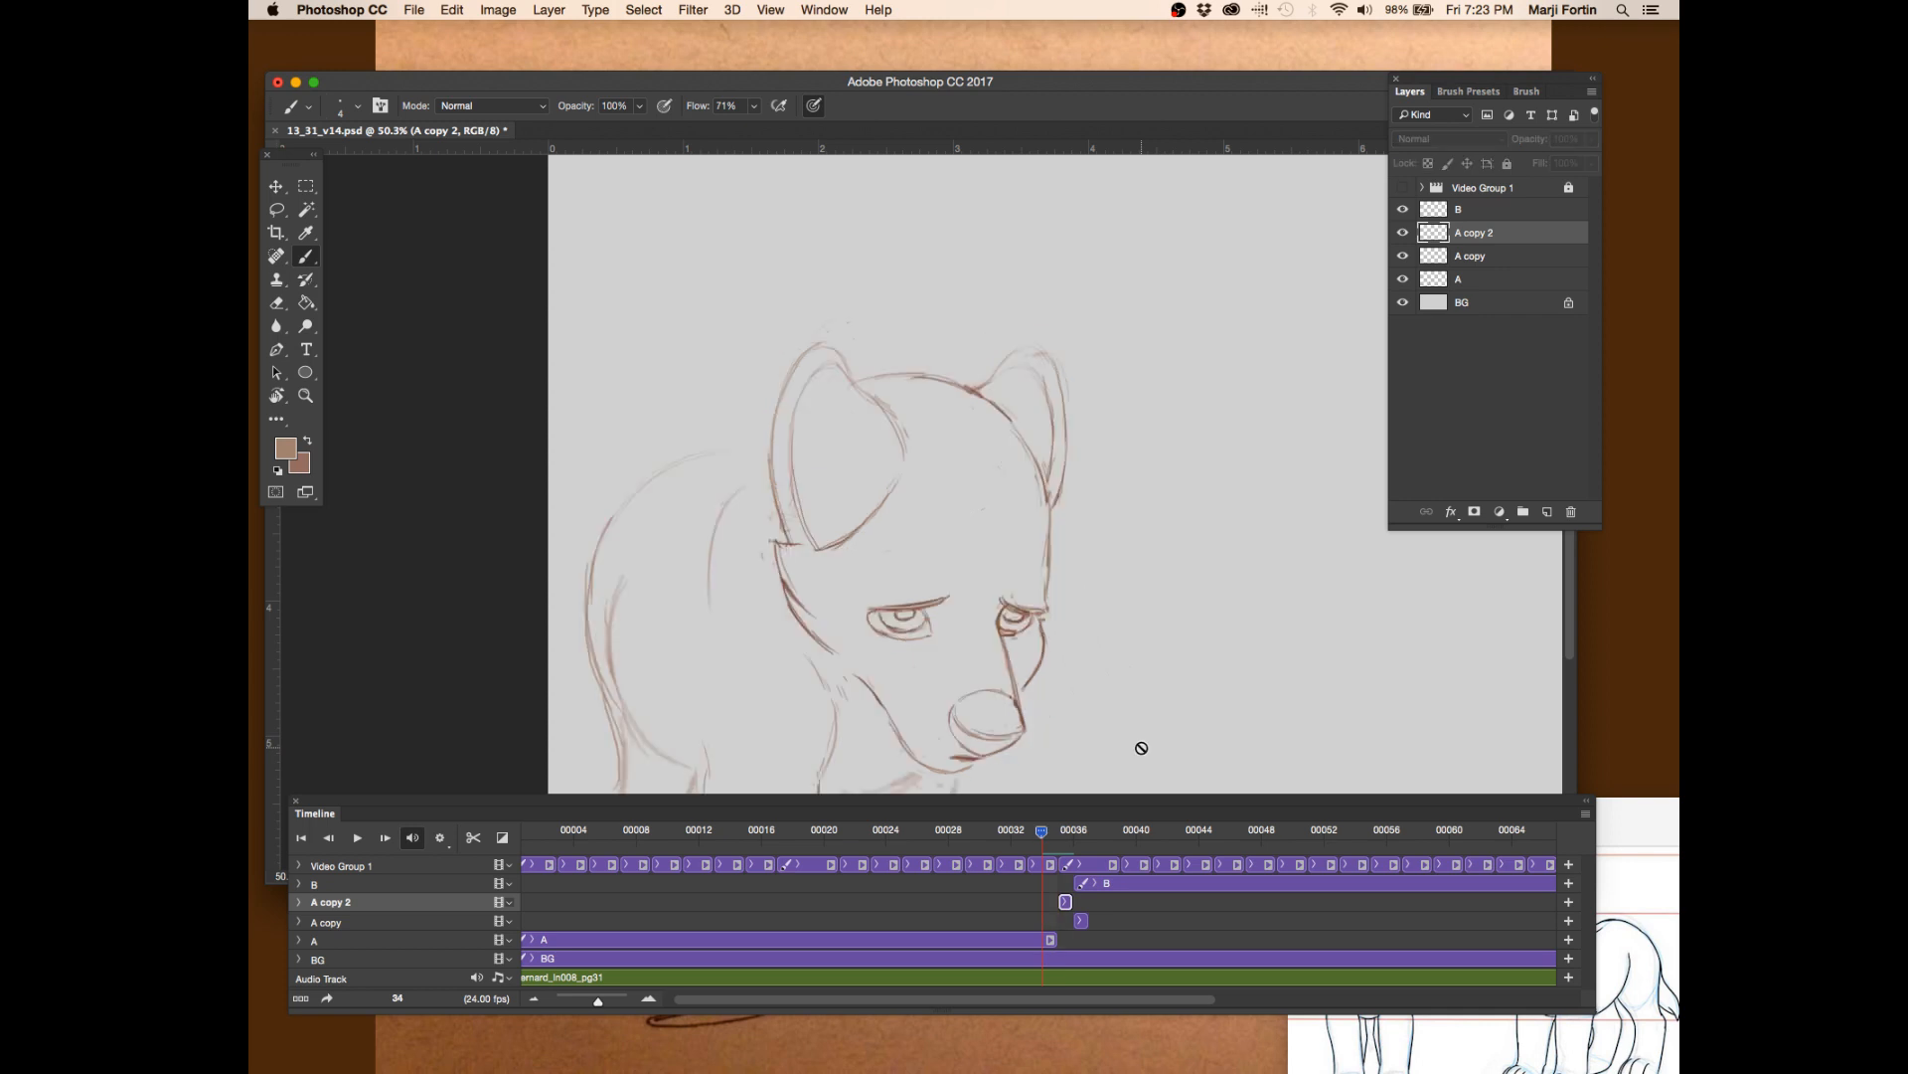
pyautogui.press('Right')
pyautogui.press('Left')
pyautogui.press('Right')
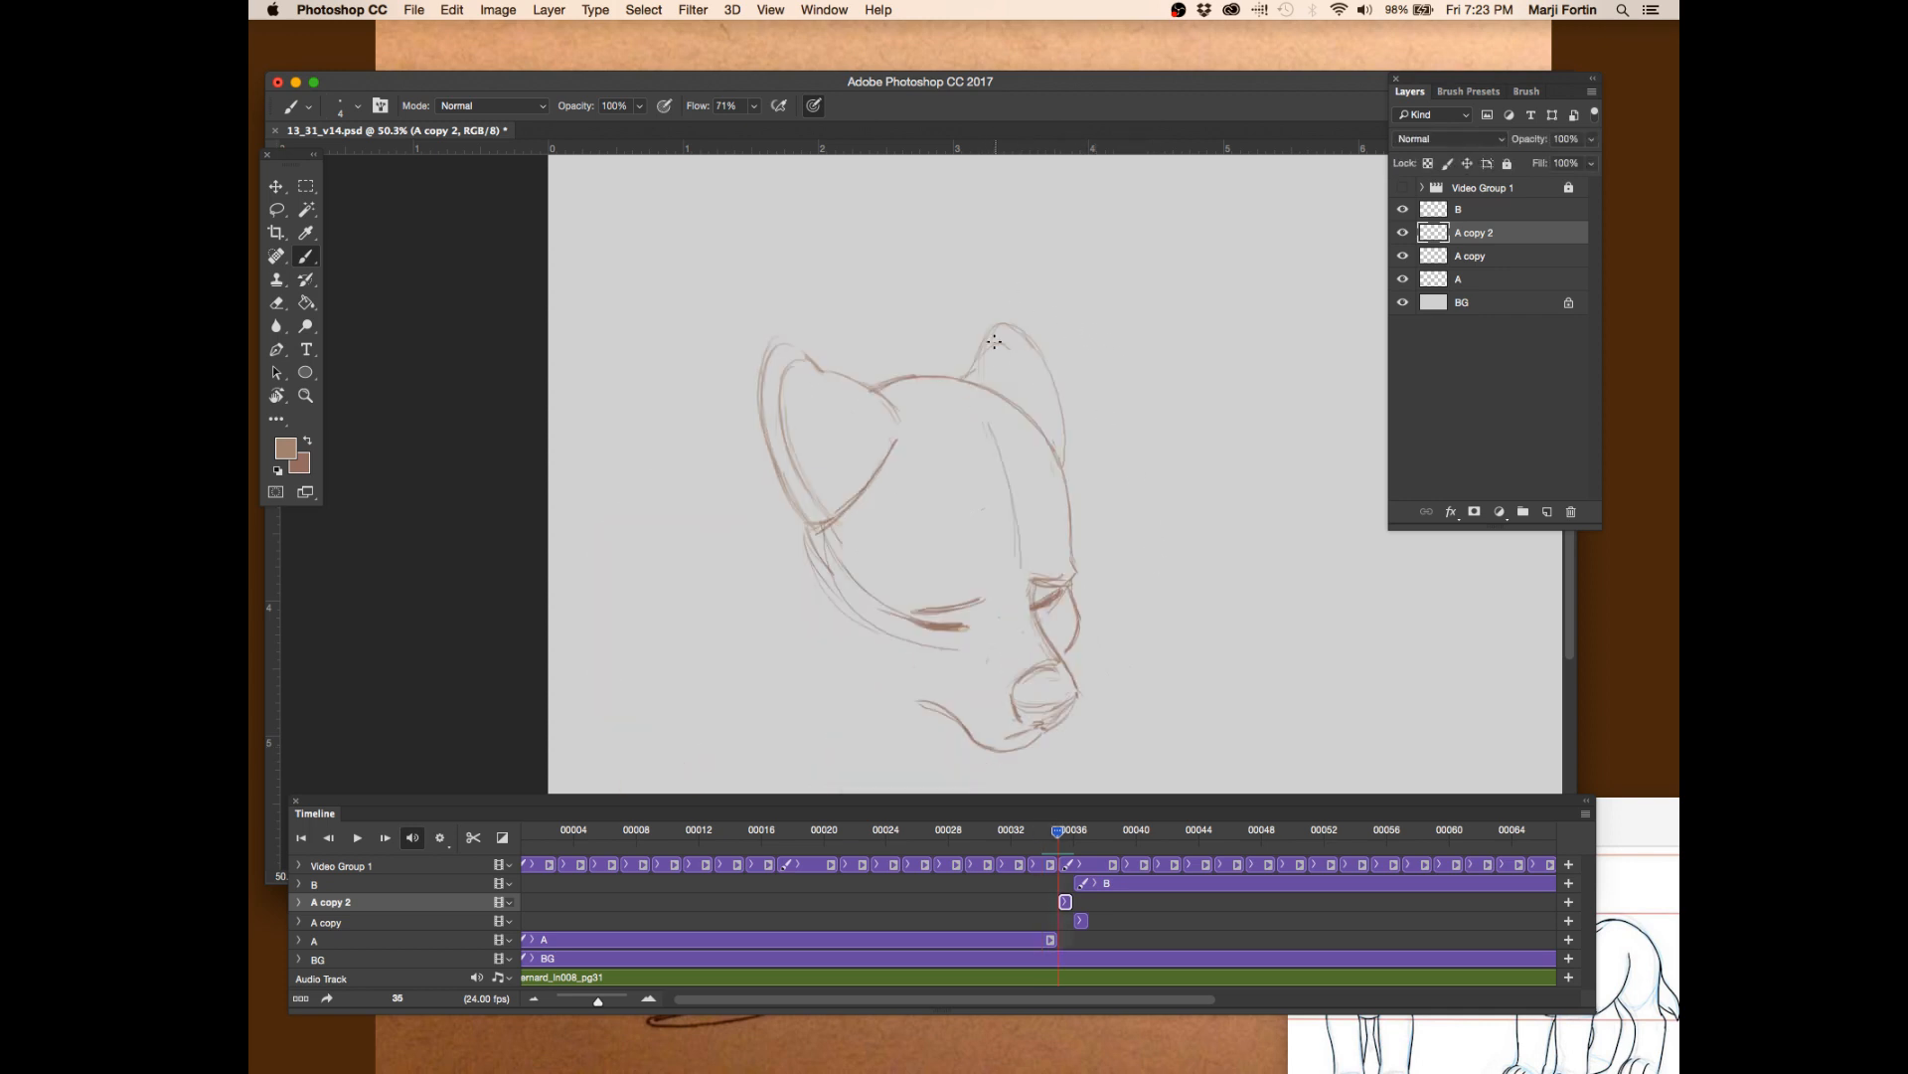
# - Draw the inner contour of the far ear at frame 35 and check it against frame 34
pyautogui.press('Left')
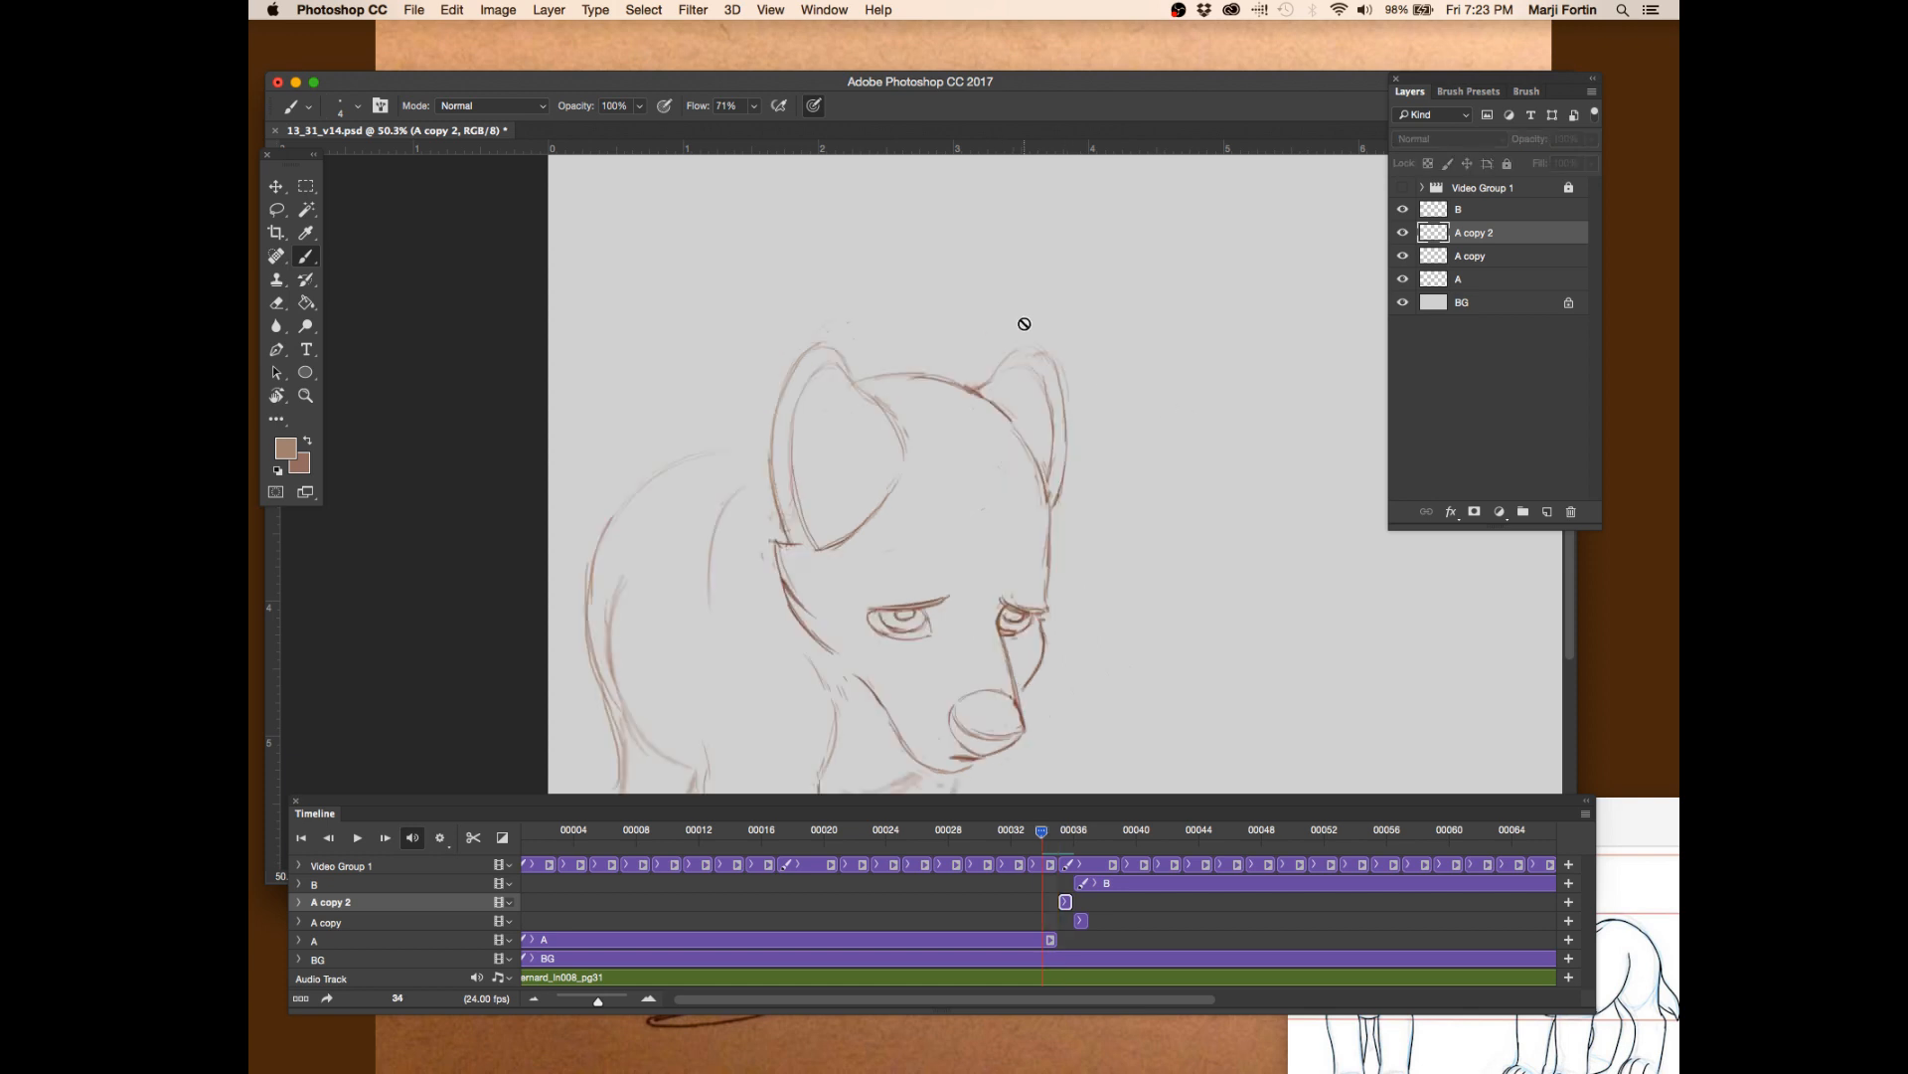
pyautogui.press('Right')
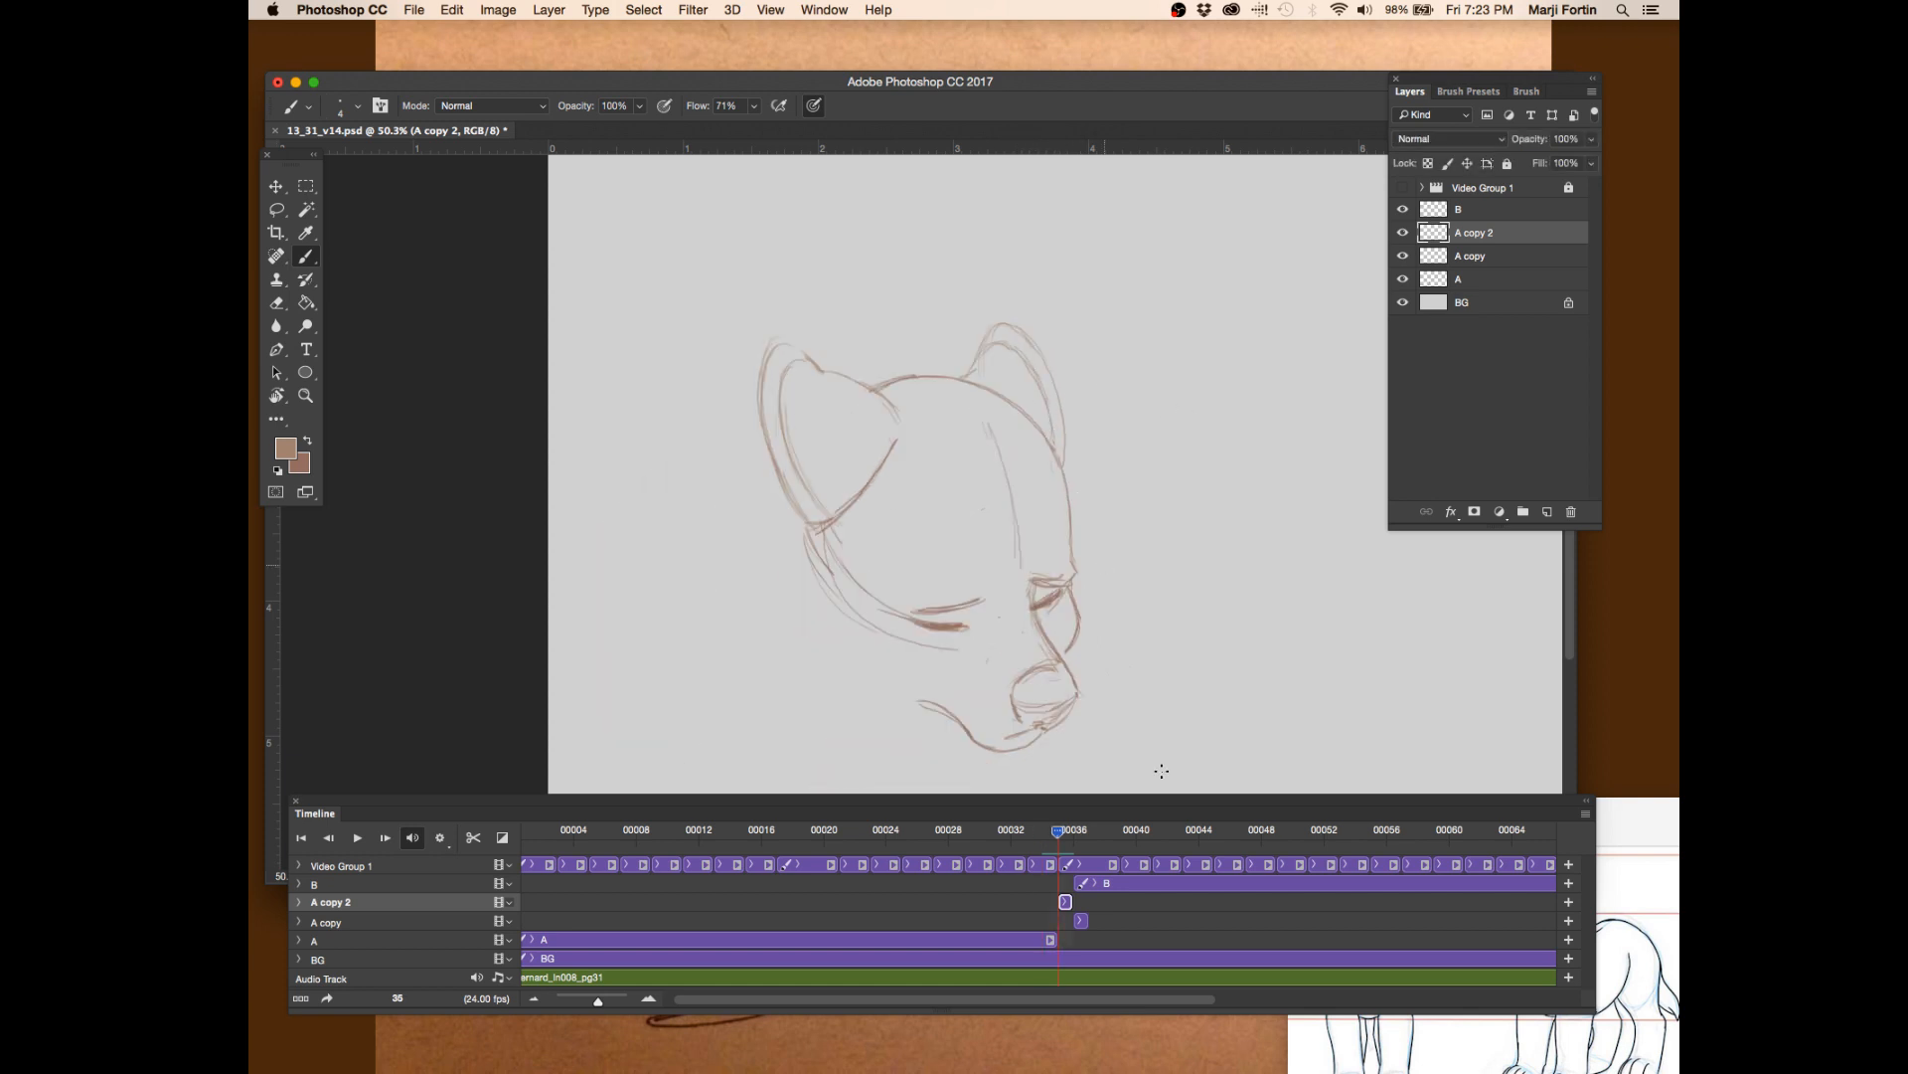
pyautogui.press('Left')
pyautogui.press('Right')
pyautogui.press('Left')
pyautogui.press('Right')
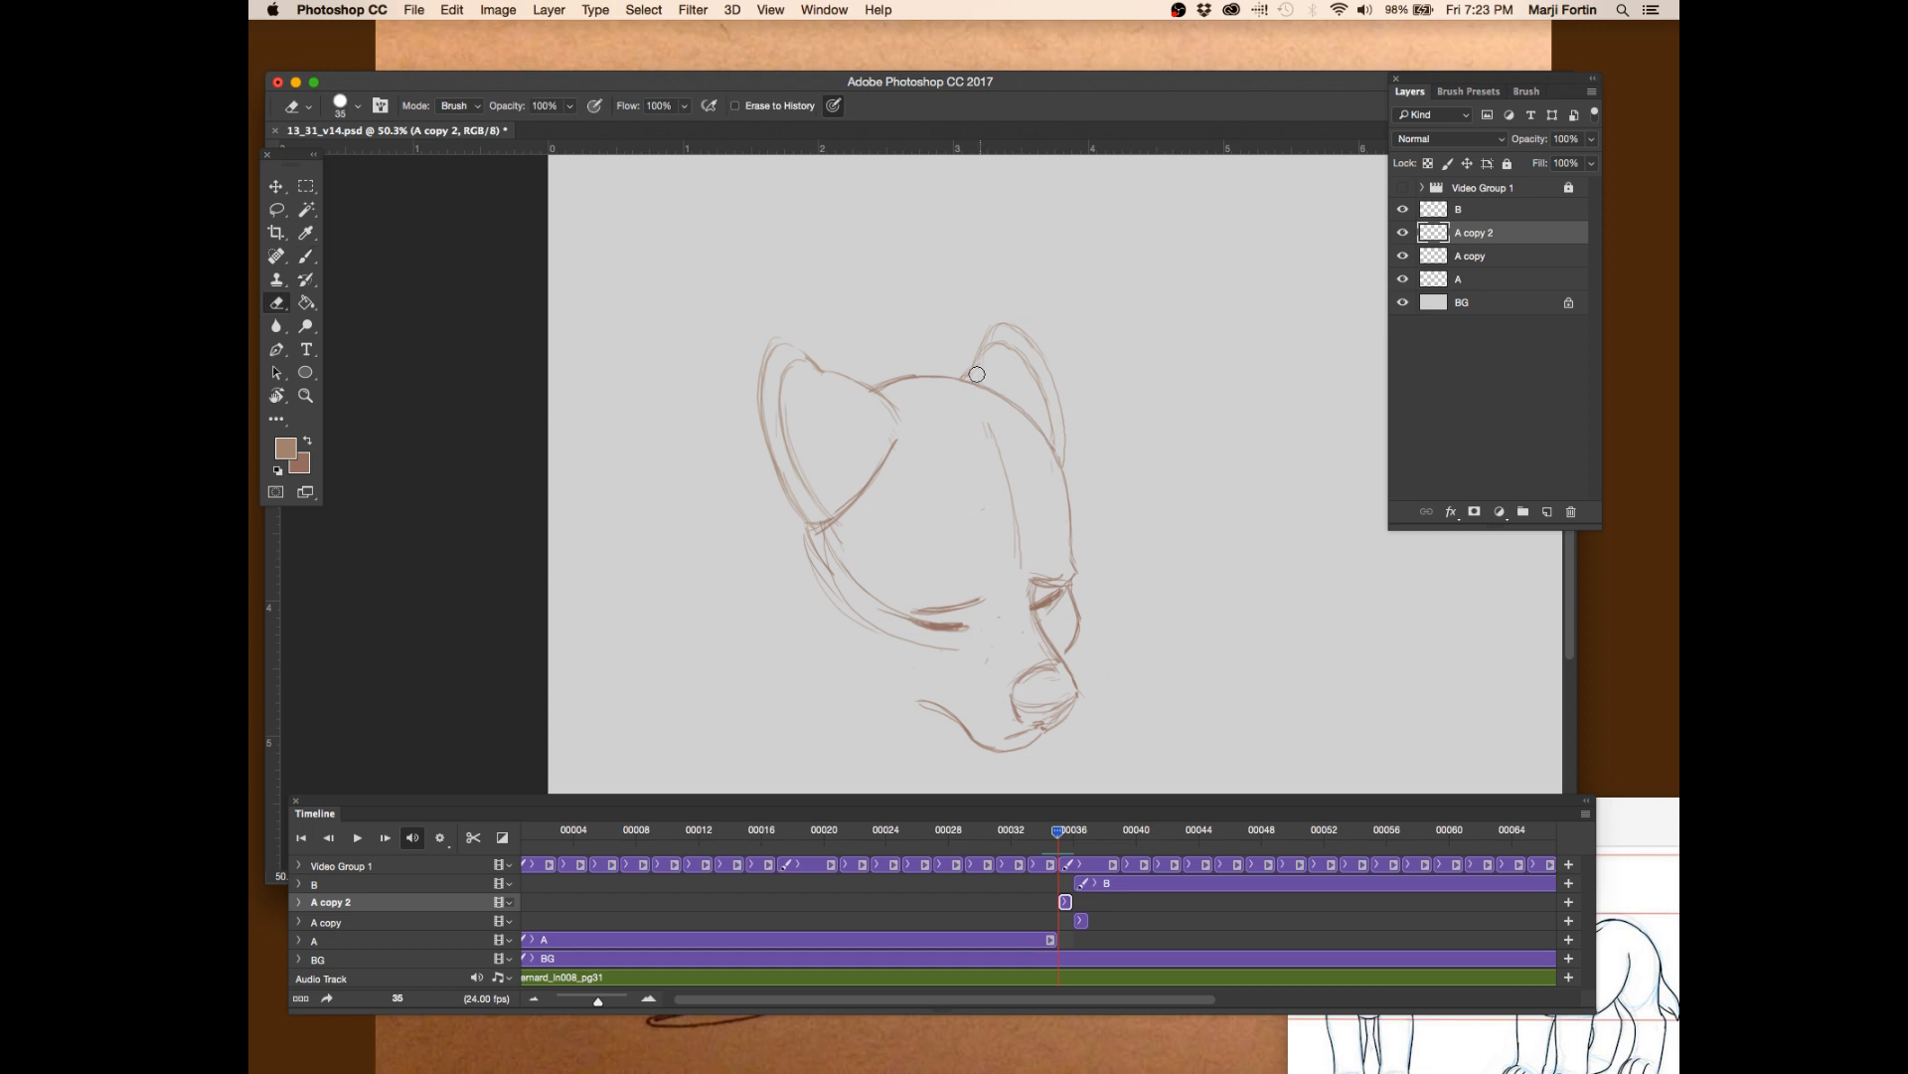
# - Save the file, compare frames 34 and 35, and erase the lines where the near ear's base meets the cheek
pyautogui.press('super+s')
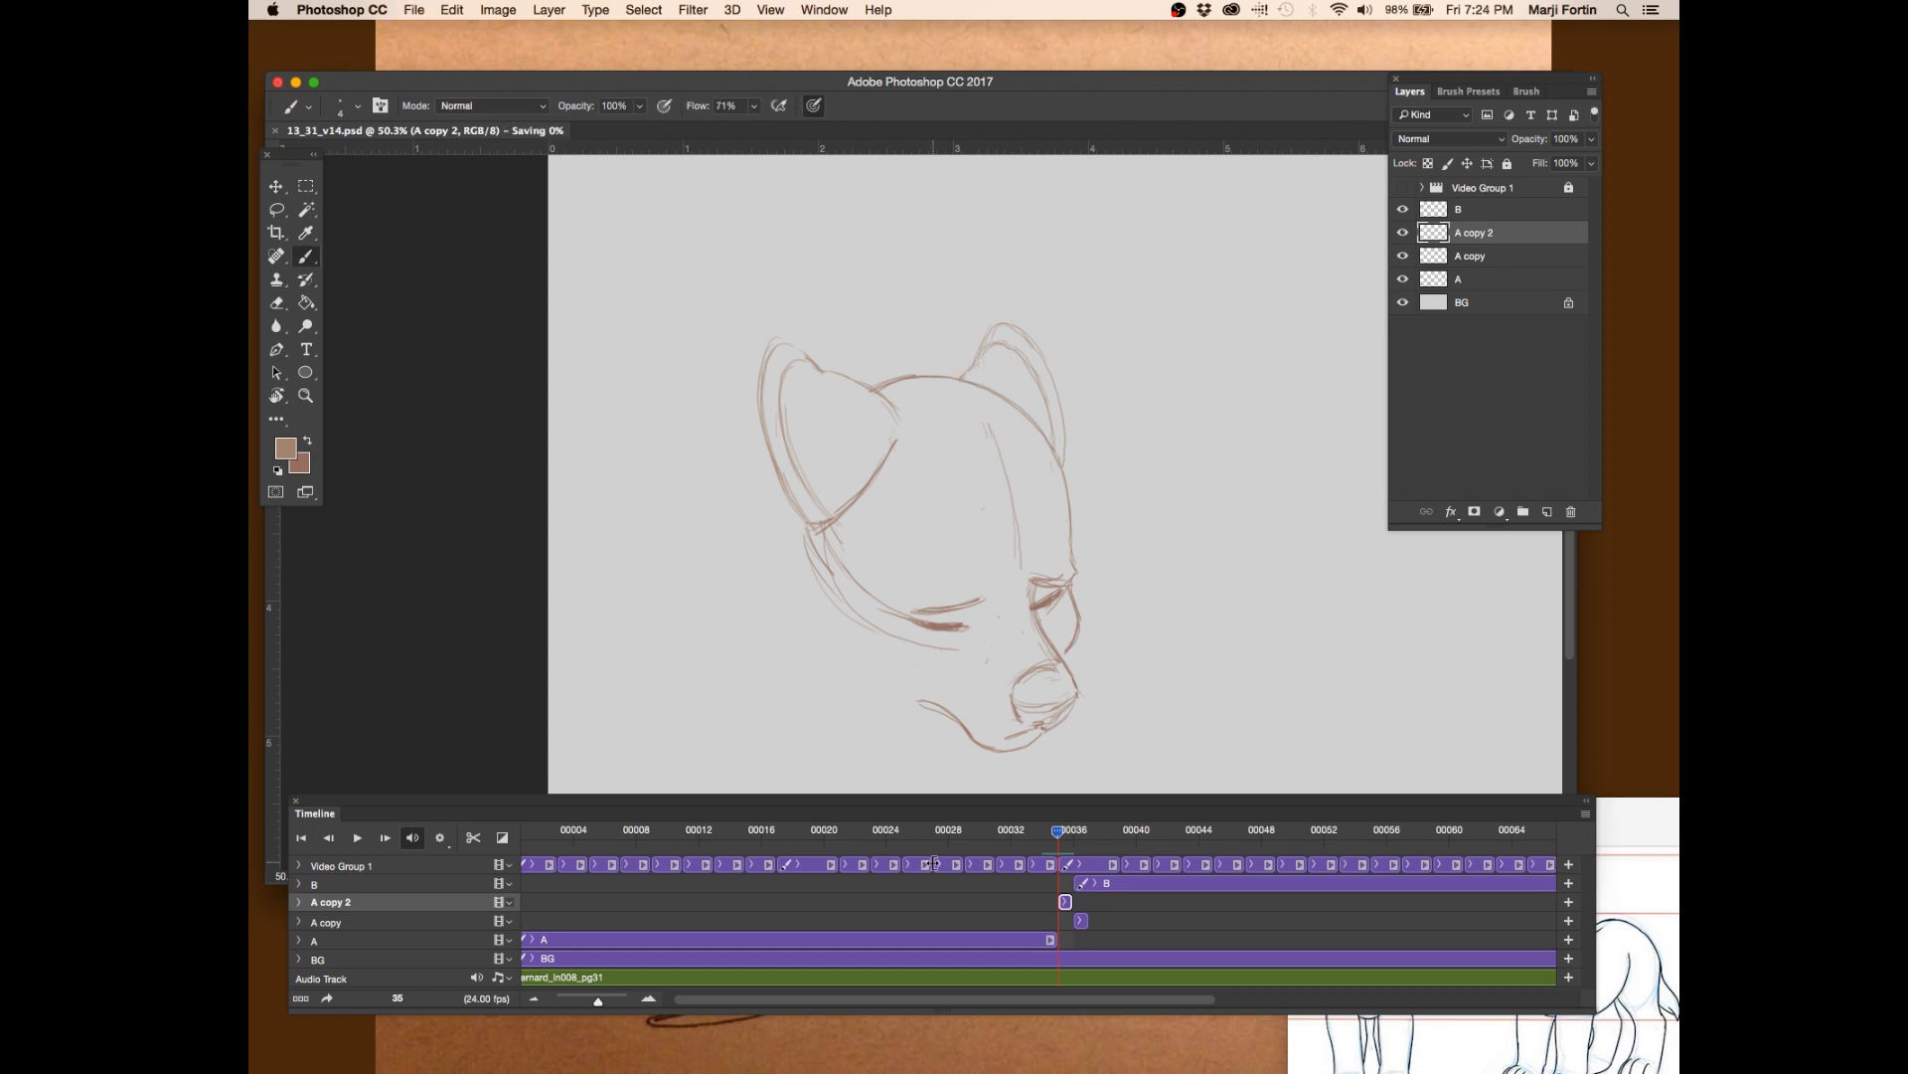
pyautogui.press('Left')
pyautogui.press('Right')
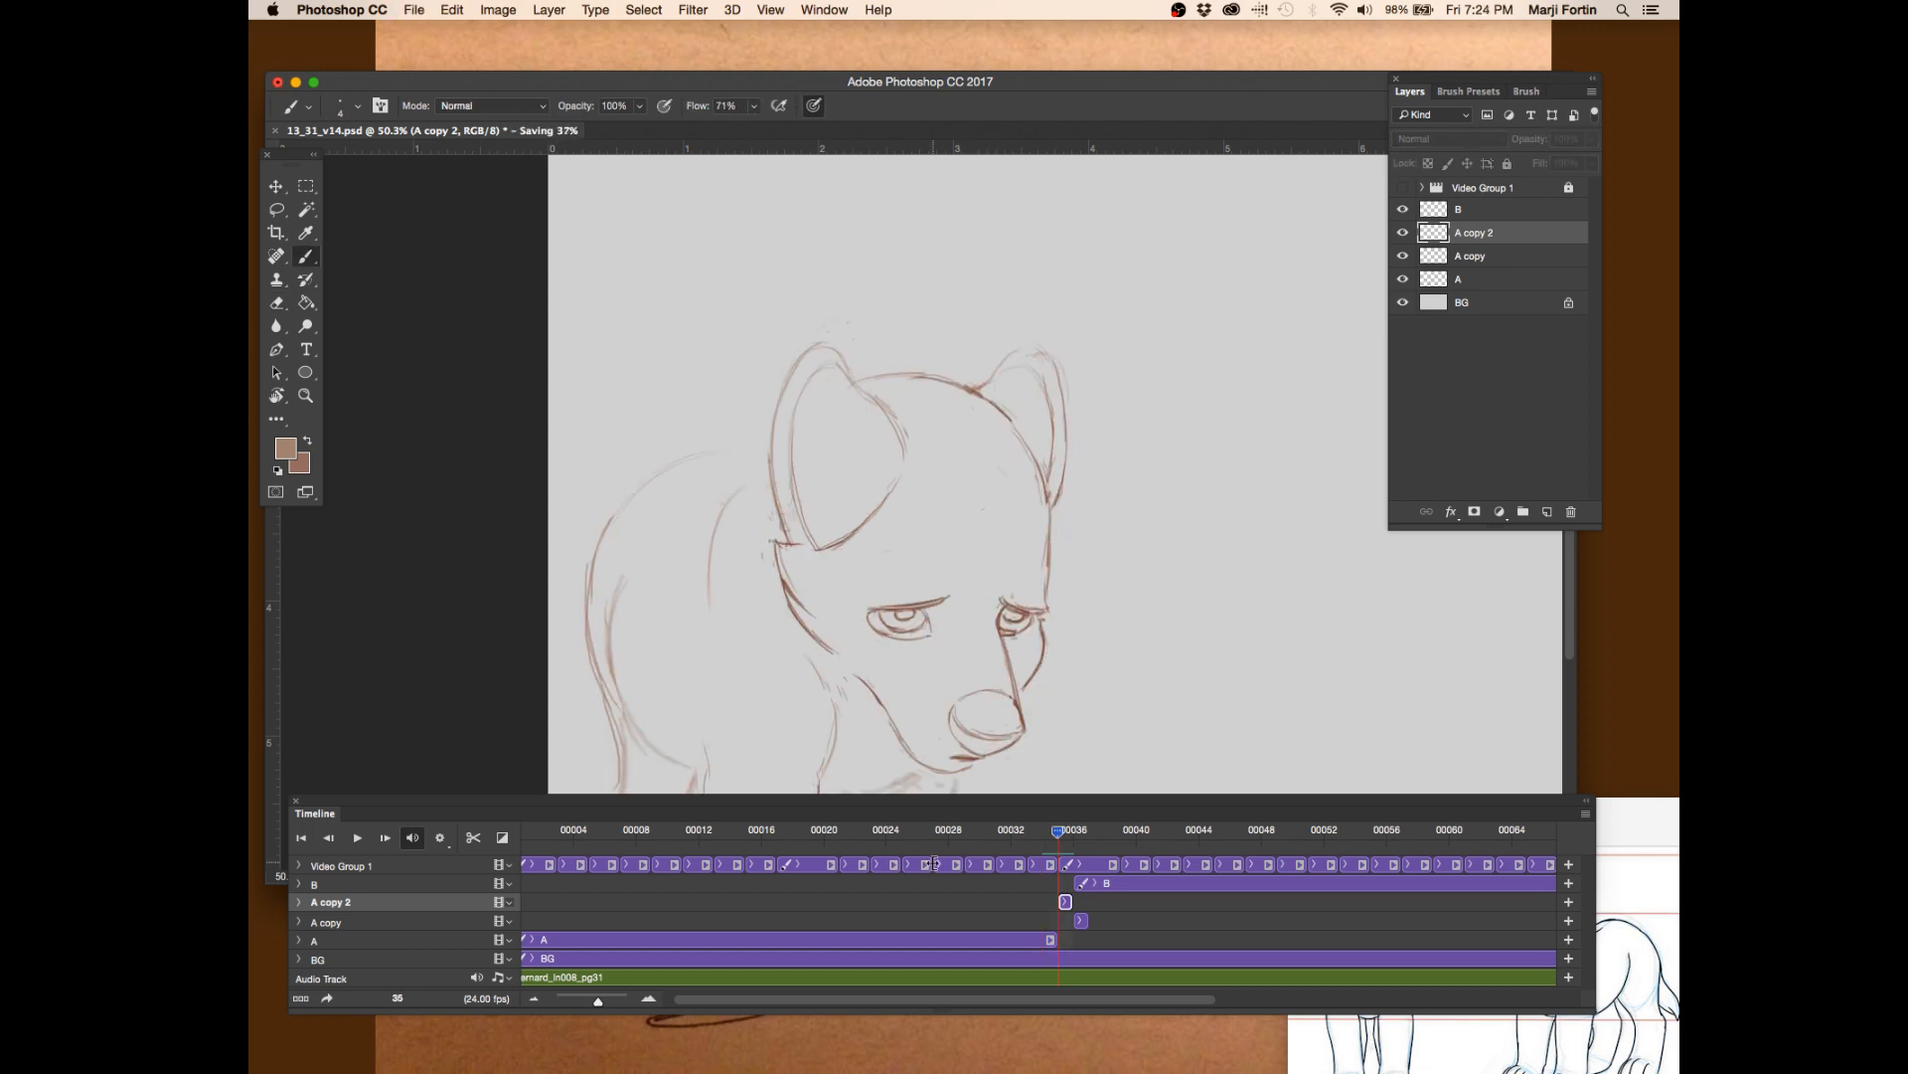
pyautogui.press('Left')
pyautogui.press('Right')
pyautogui.press('e')
pyautogui.moveTo(838, 516)
pyautogui.mouseDown()
pyautogui.moveTo(877, 527)
pyautogui.moveTo(859, 491)
pyautogui.moveTo(805, 535)
pyautogui.moveTo(852, 585)
pyautogui.mouseUp()
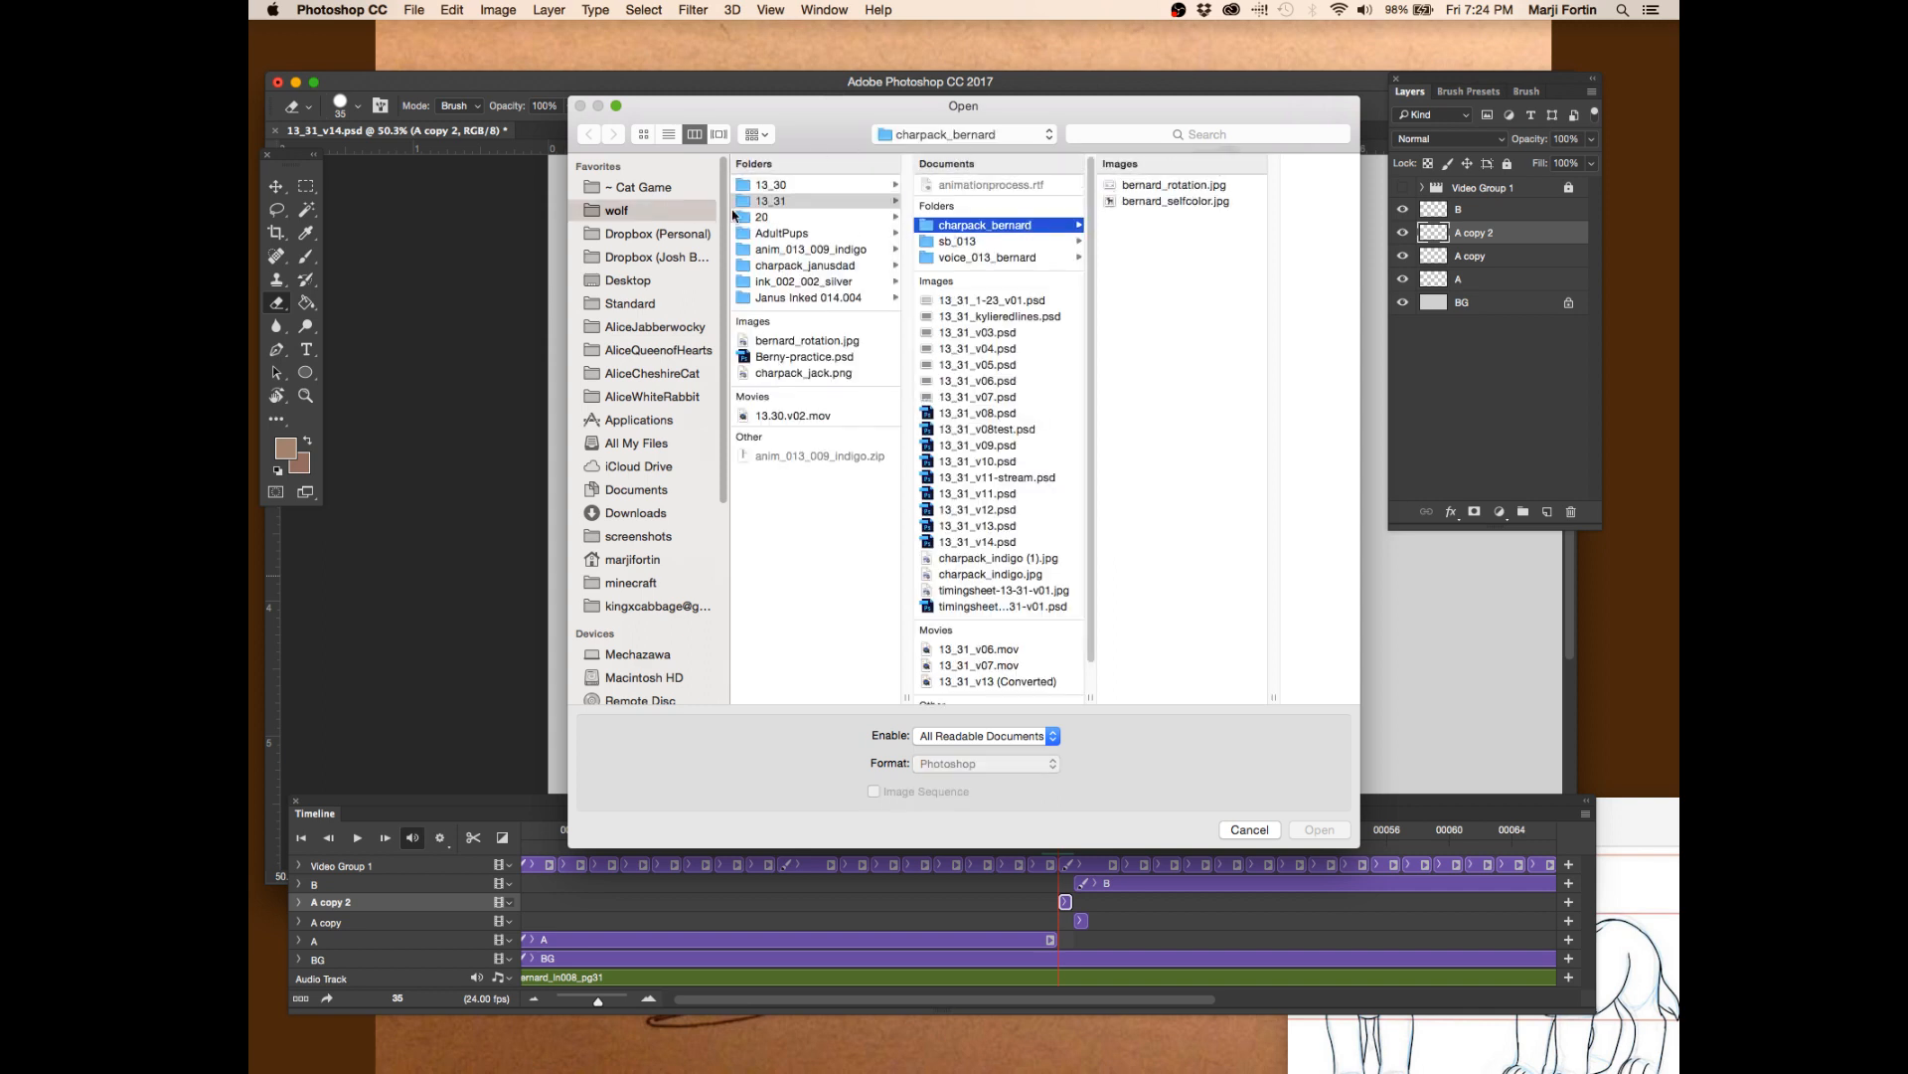
# - Open practice-01.psd from the Desktop folder
pyautogui.click(651, 276)
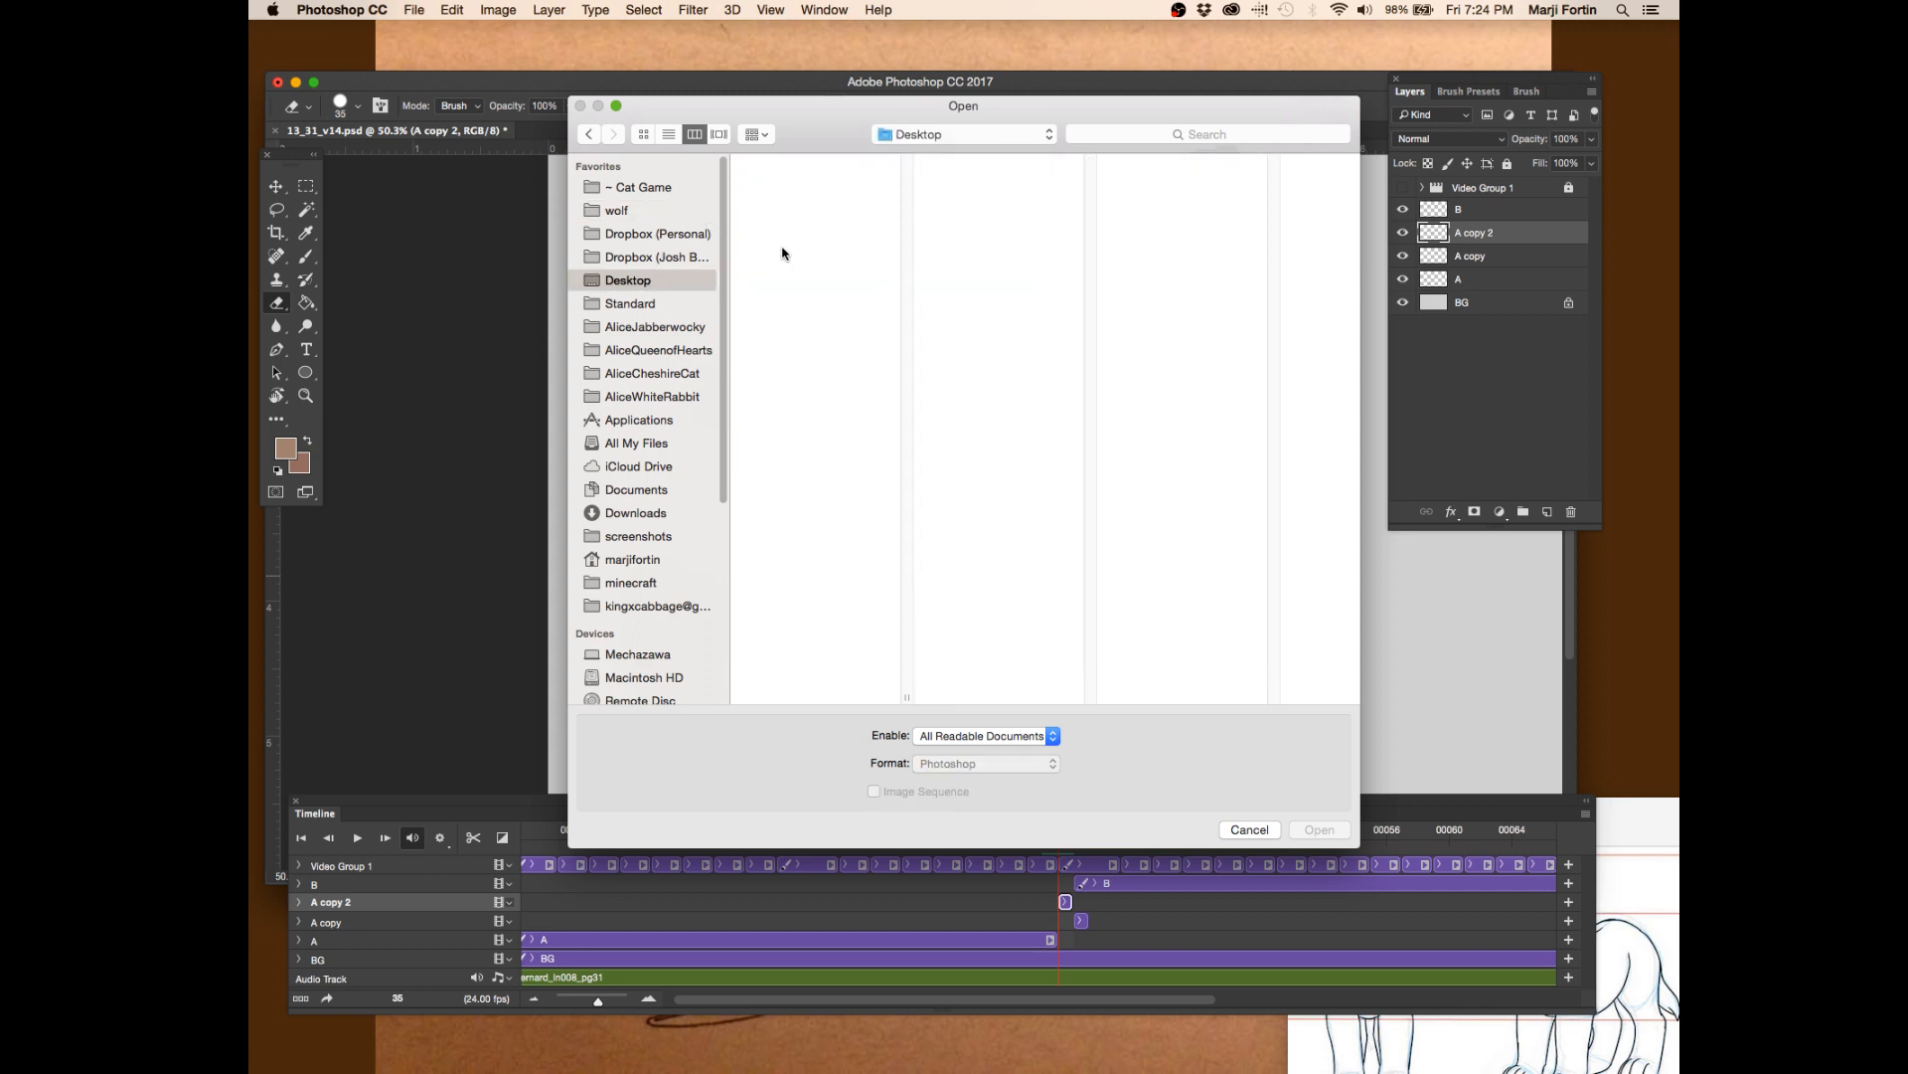
pyautogui.scroll(-5, 912, 348)
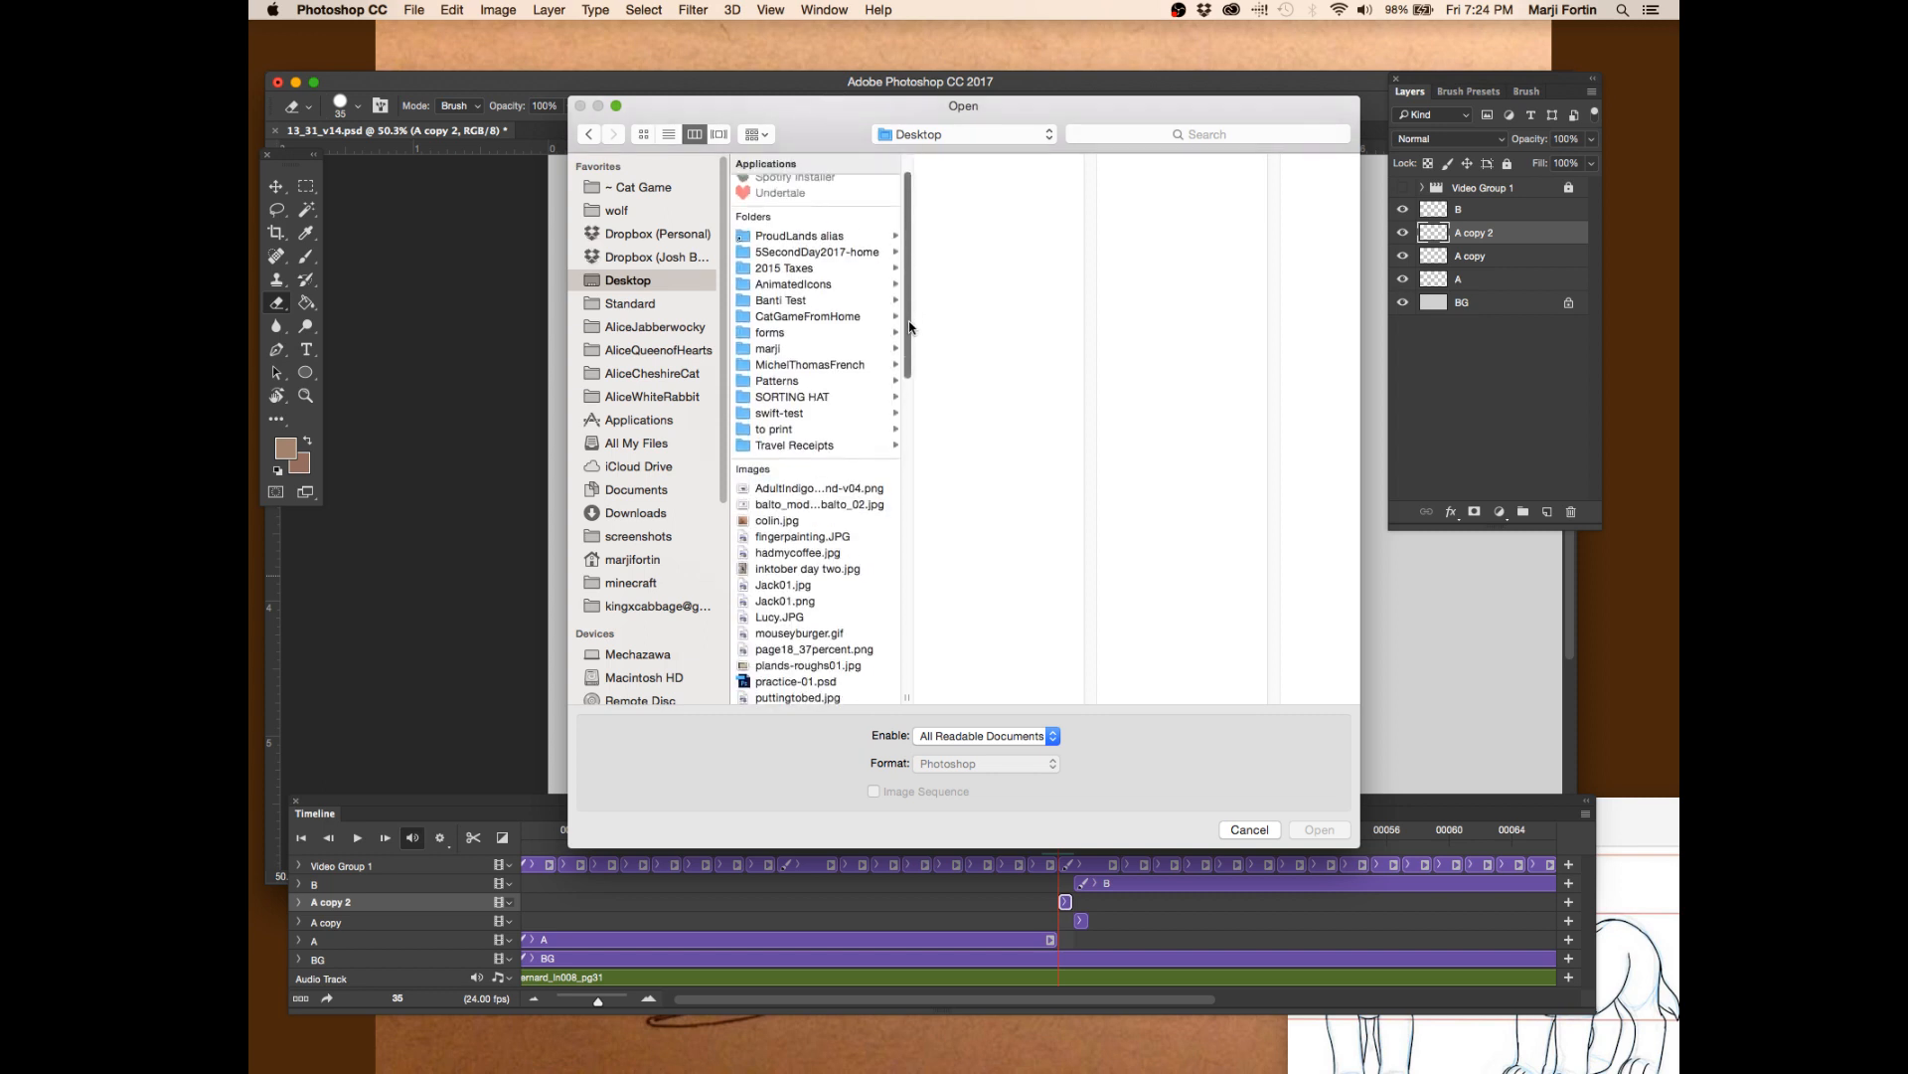
pyautogui.moveTo(912, 347); pyautogui.dragTo(916, 456)
pyautogui.click(827, 335)
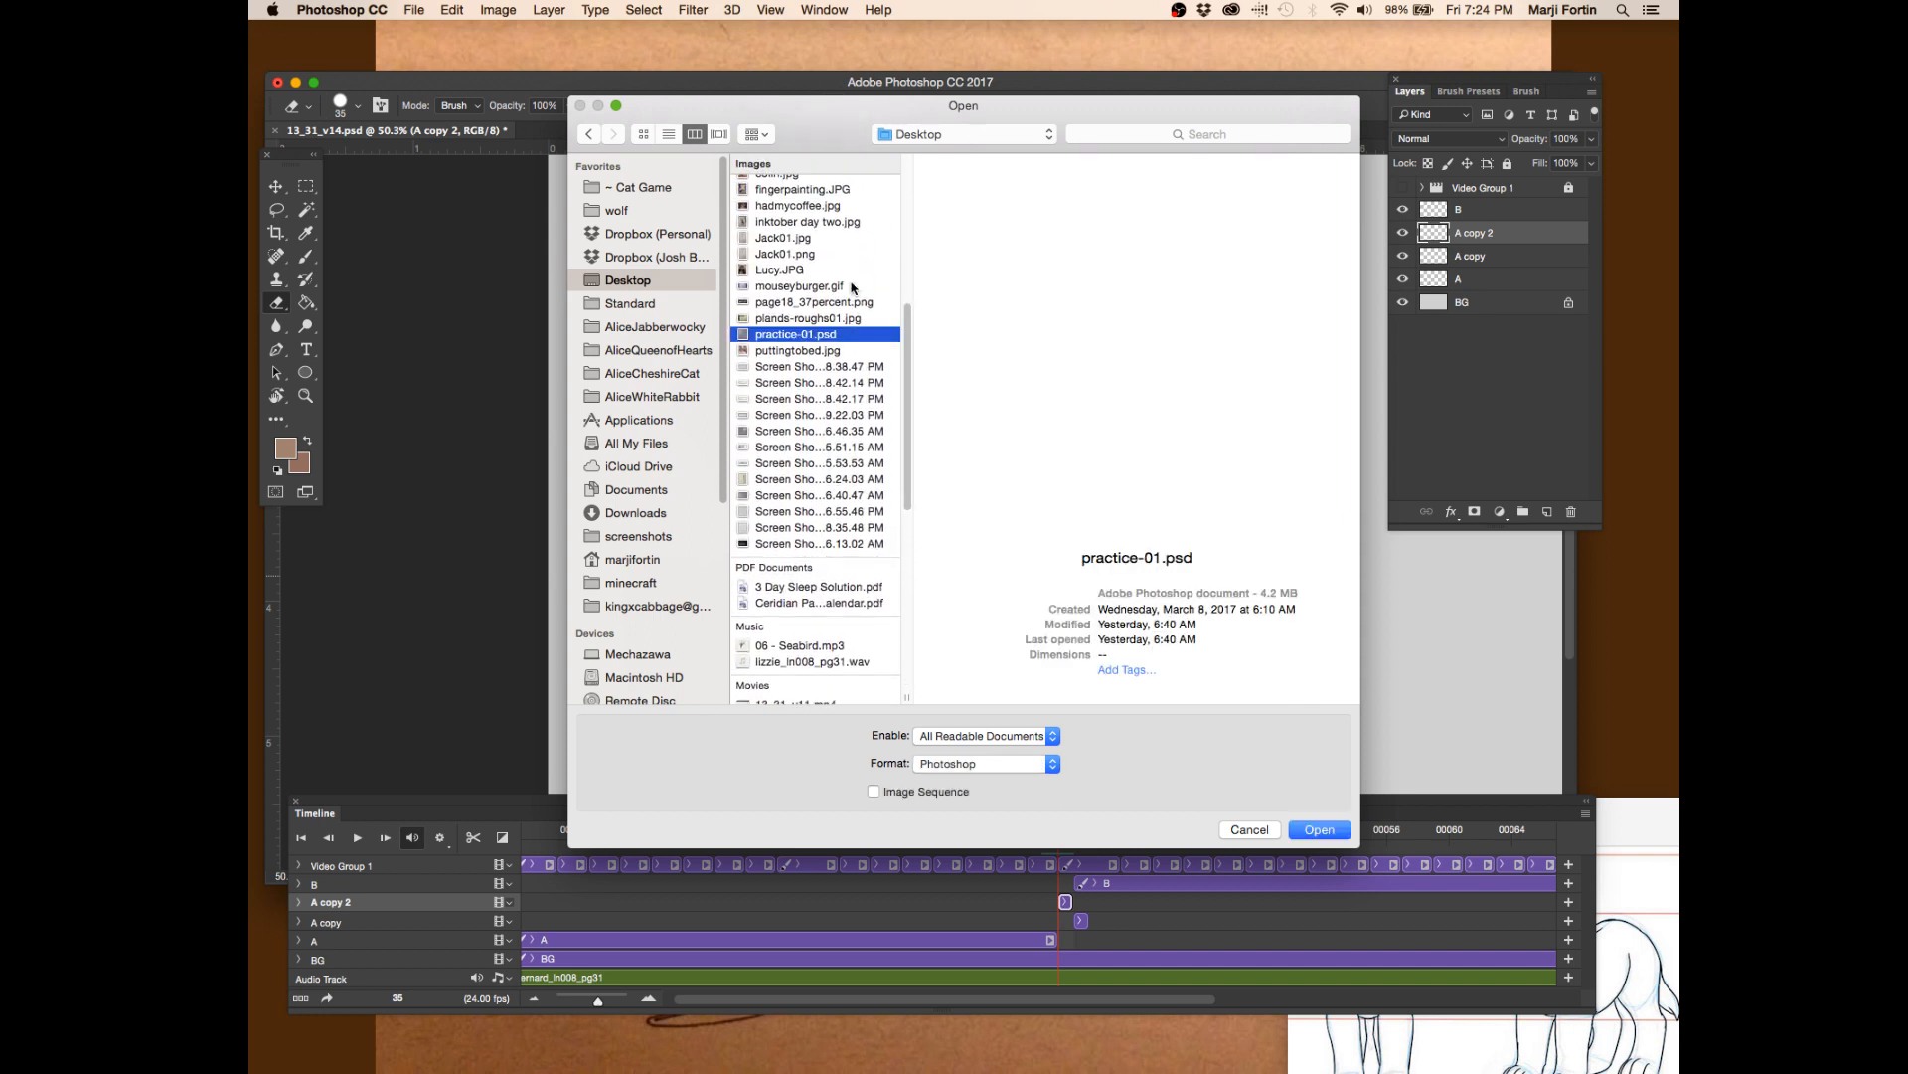
pyautogui.click(1314, 838)
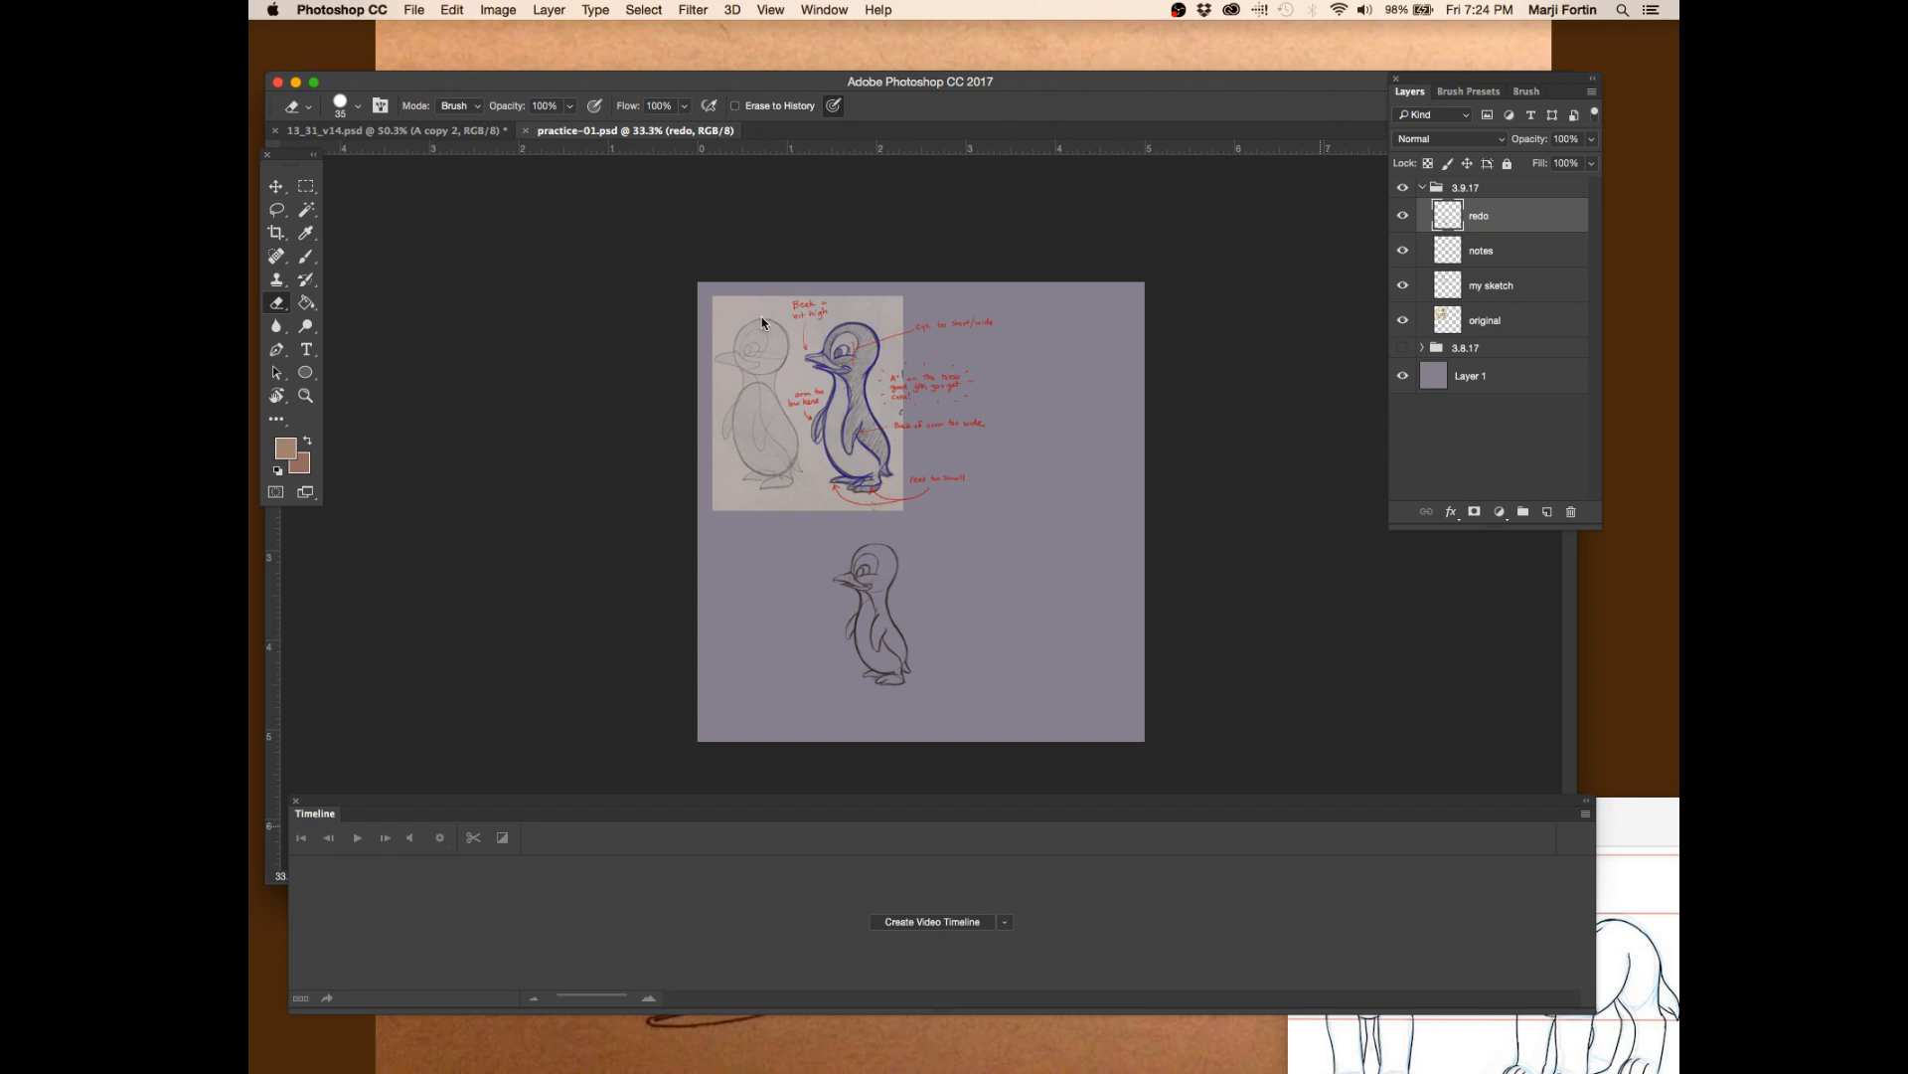
# - Examine the penguin sketches, the red correction notes and the redrawn version in practice-01.psd, then close the file
pyautogui.press('z')
pyautogui.moveTo(899, 307); pyautogui.dragTo(938, 311)
pyautogui.moveTo(933, 506); pyautogui.dragTo(1069, 586)
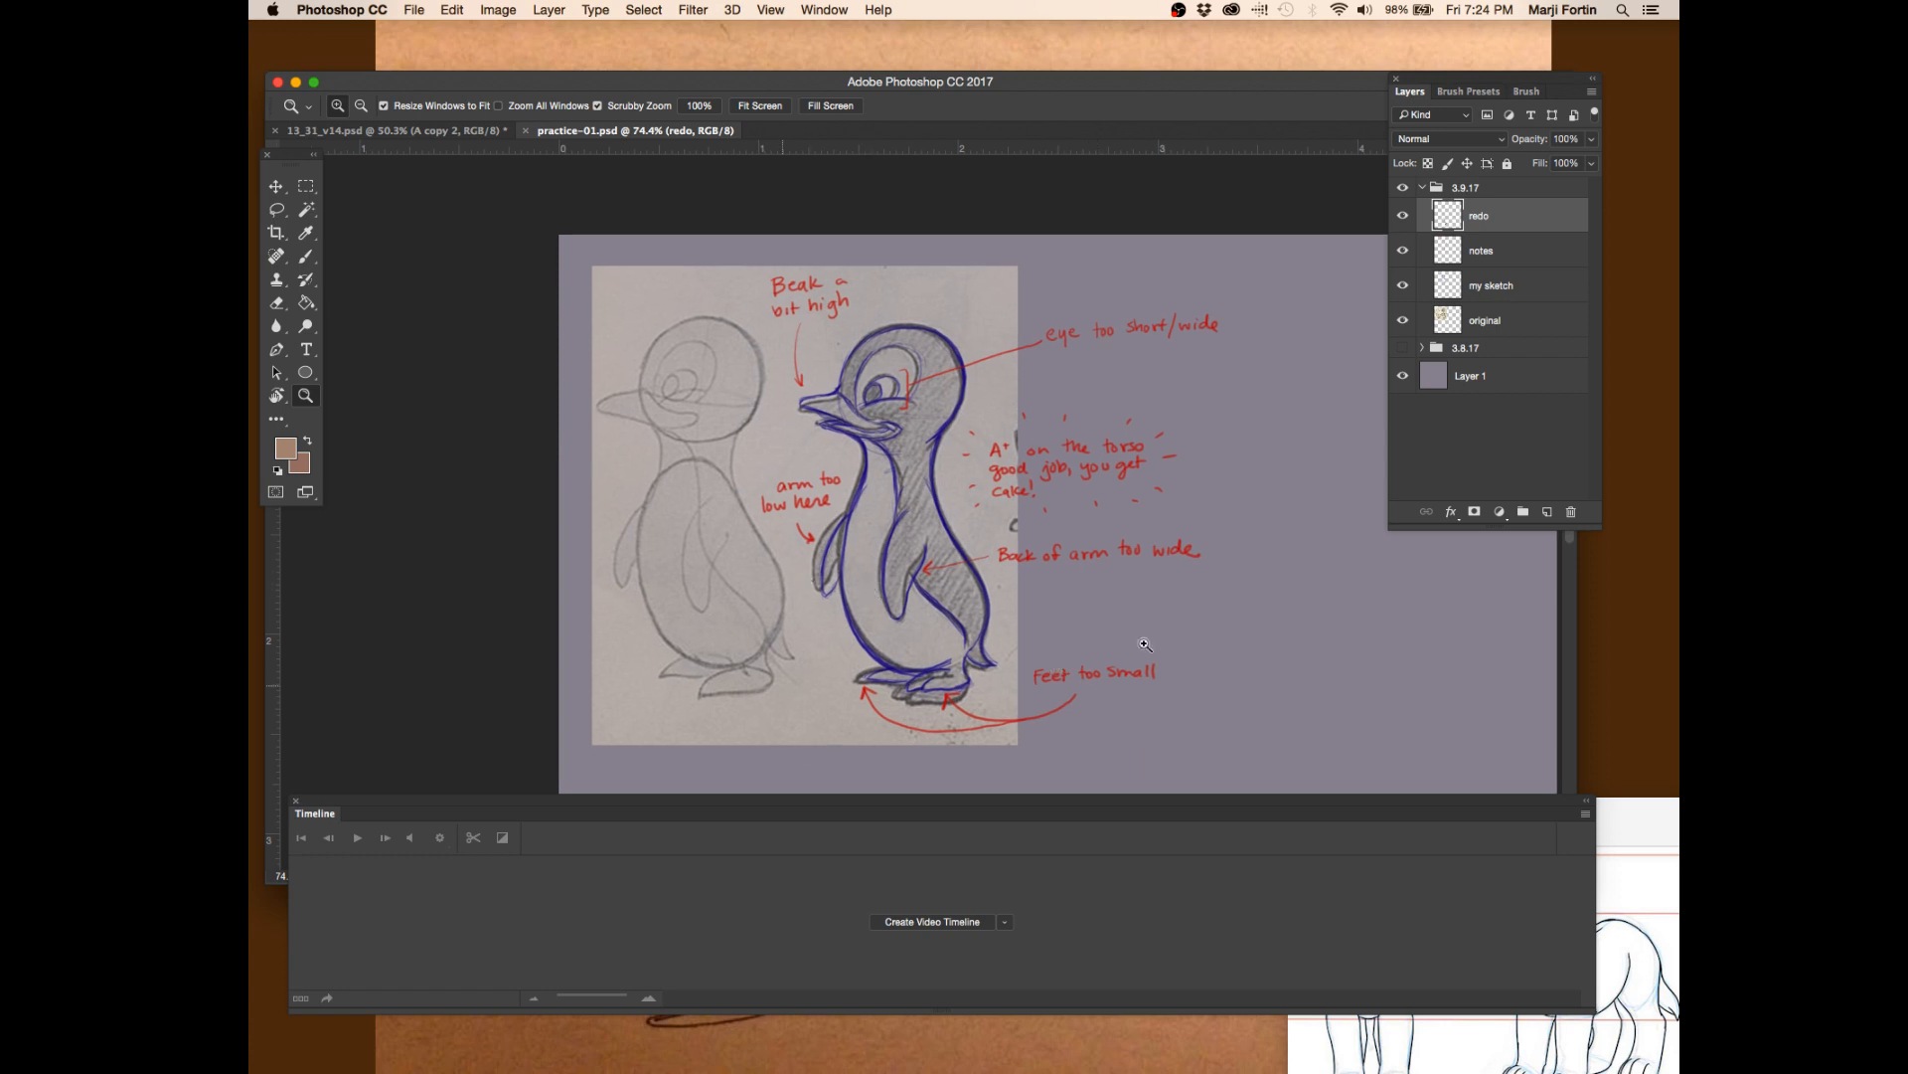
pyautogui.scroll(-5, 1292, 636)
pyautogui.hscroll(2, 1292, 637)
pyautogui.scroll(-2, 1236, 414)
pyautogui.hscroll(1, 1236, 414)
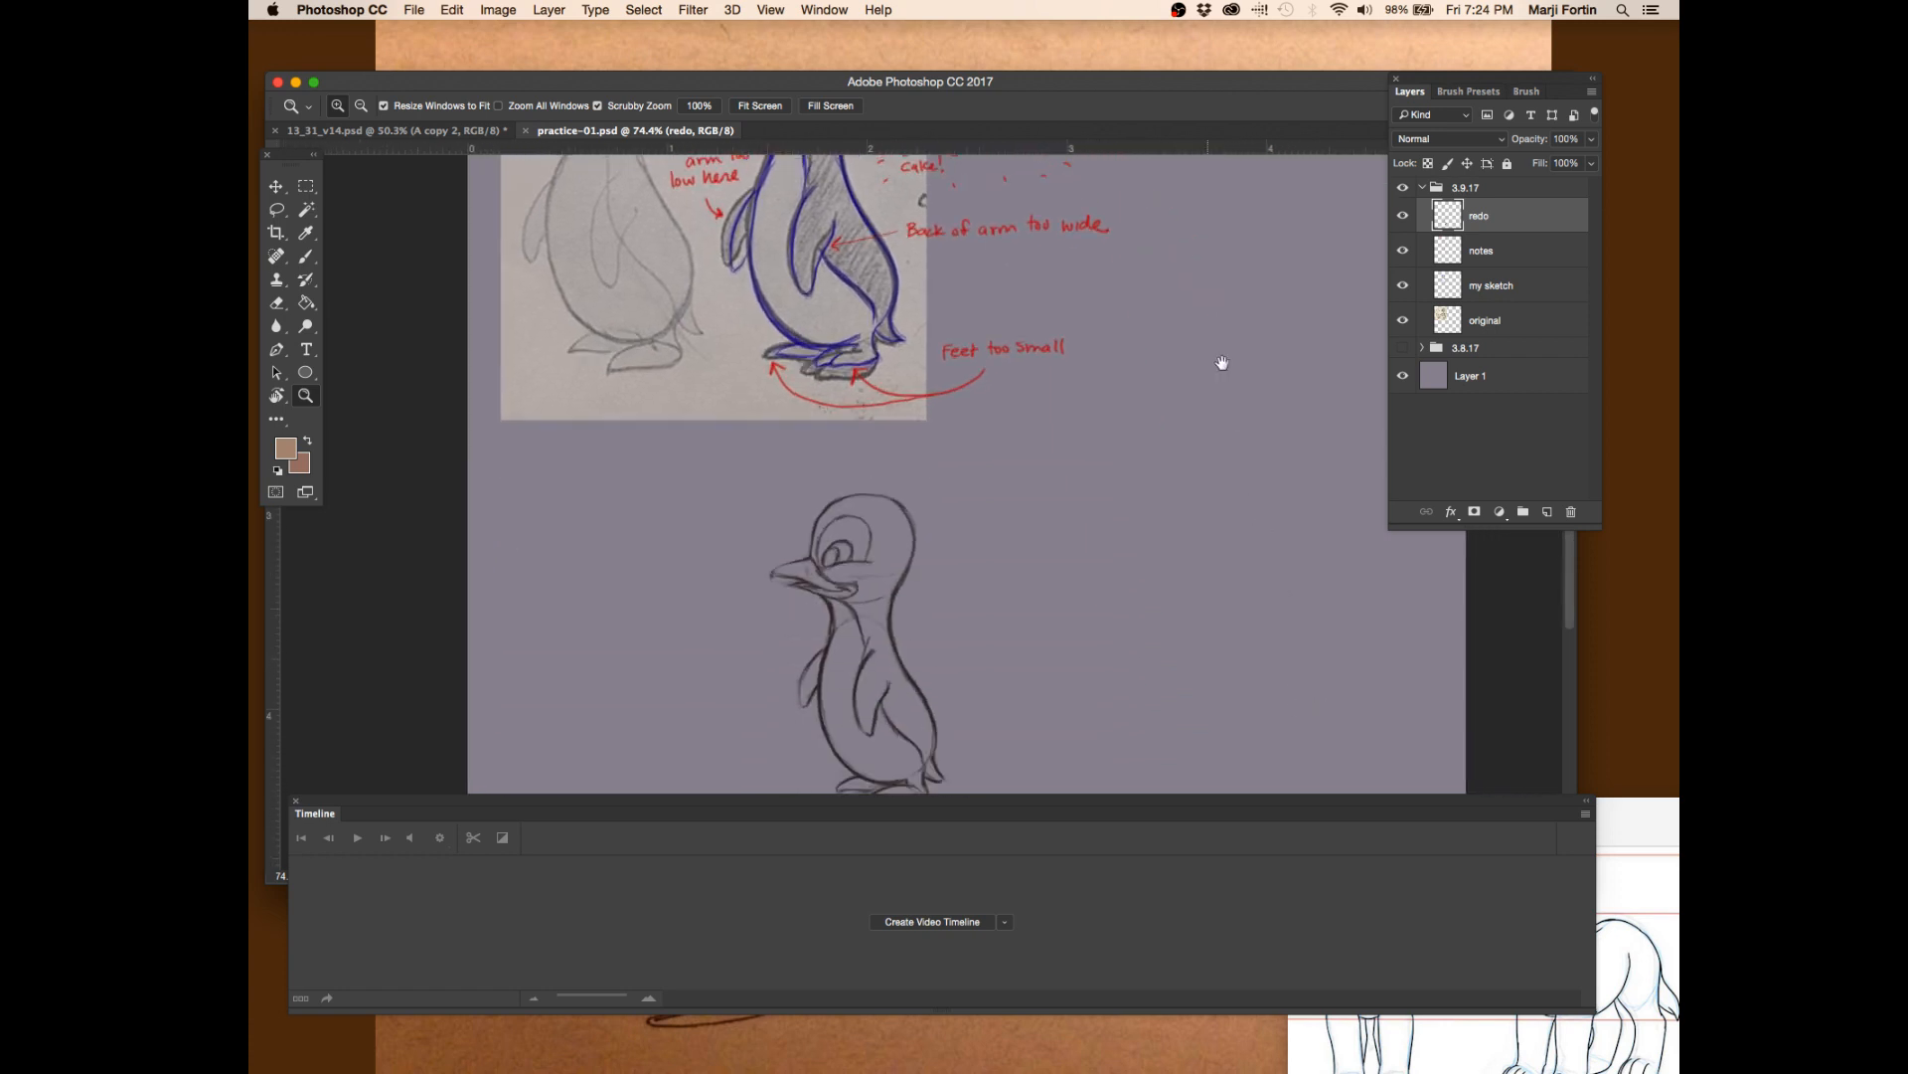
pyautogui.scroll(-3, 1185, 538)
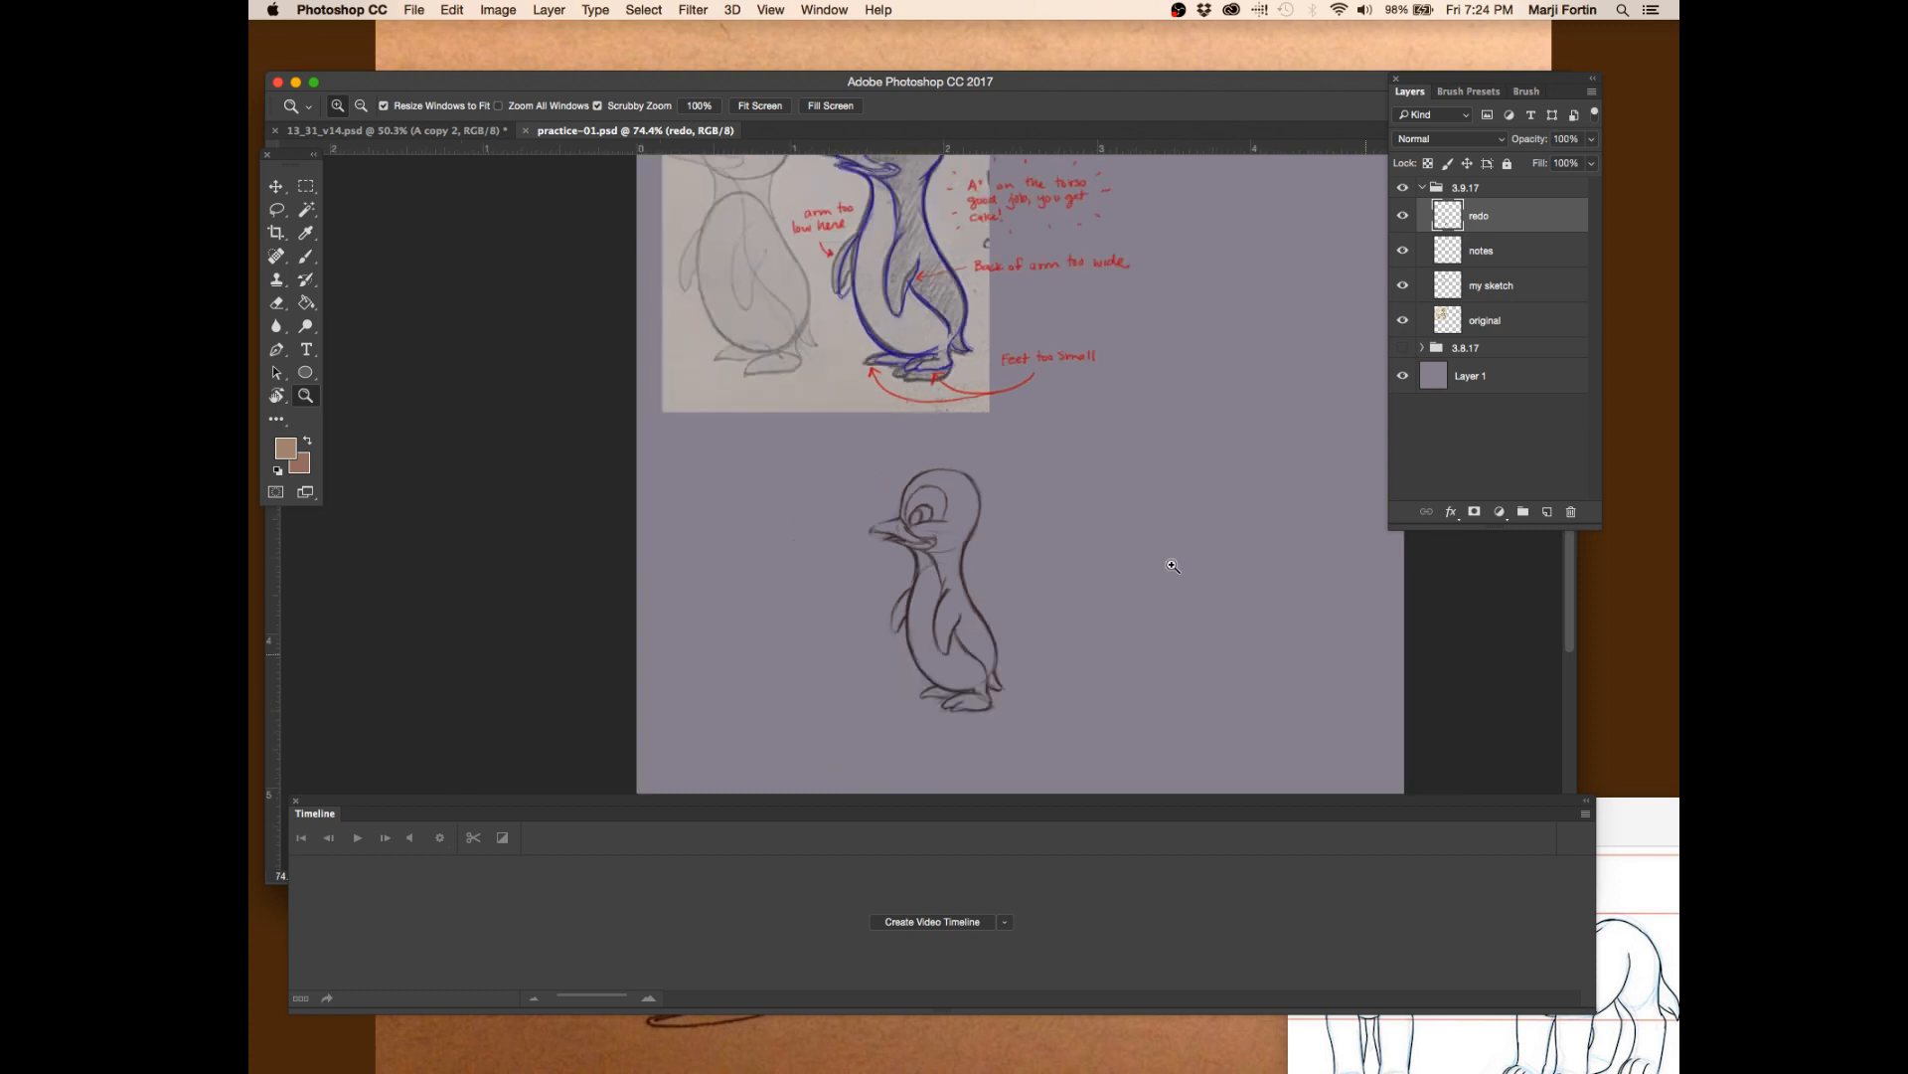
pyautogui.scroll(1, 1198, 497)
pyautogui.hscroll(1, 1198, 497)
pyautogui.scroll(2, 1194, 518)
pyautogui.hscroll(1, 1194, 517)
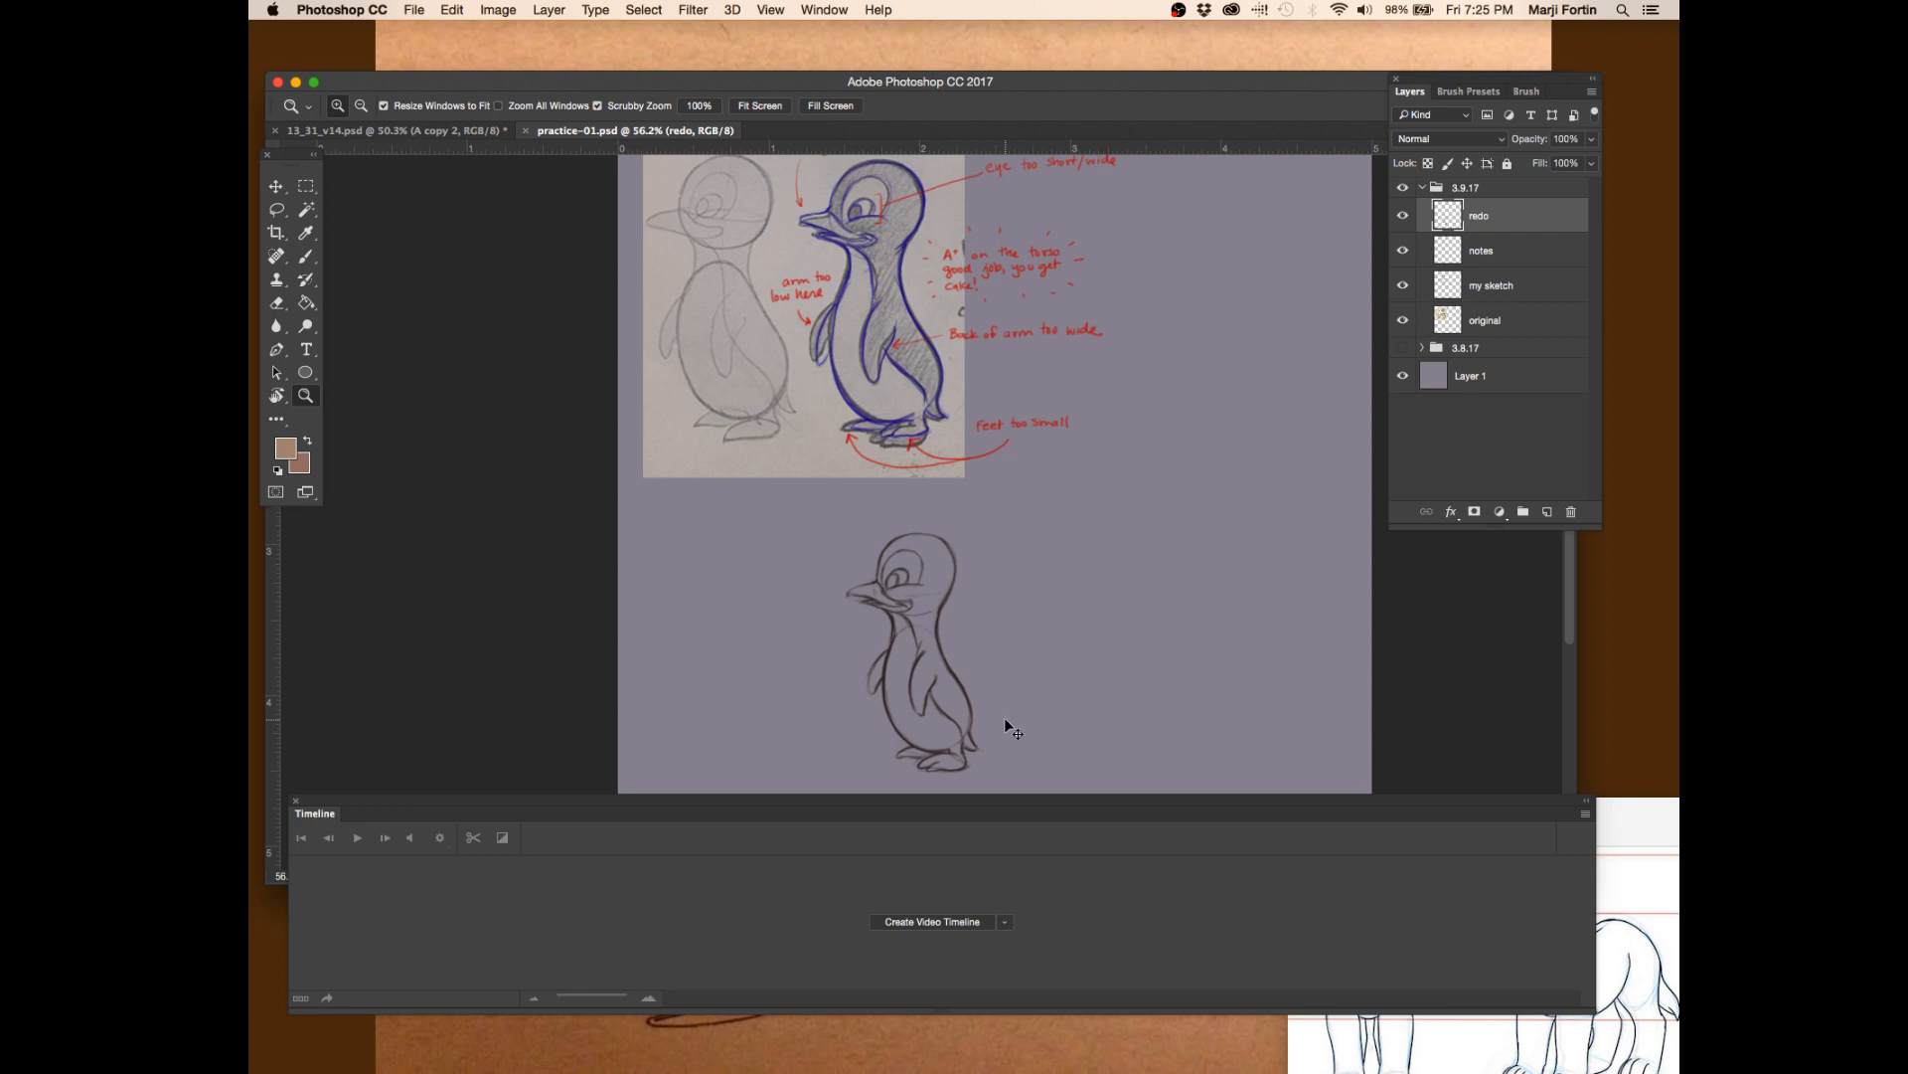
pyautogui.press('super+w')
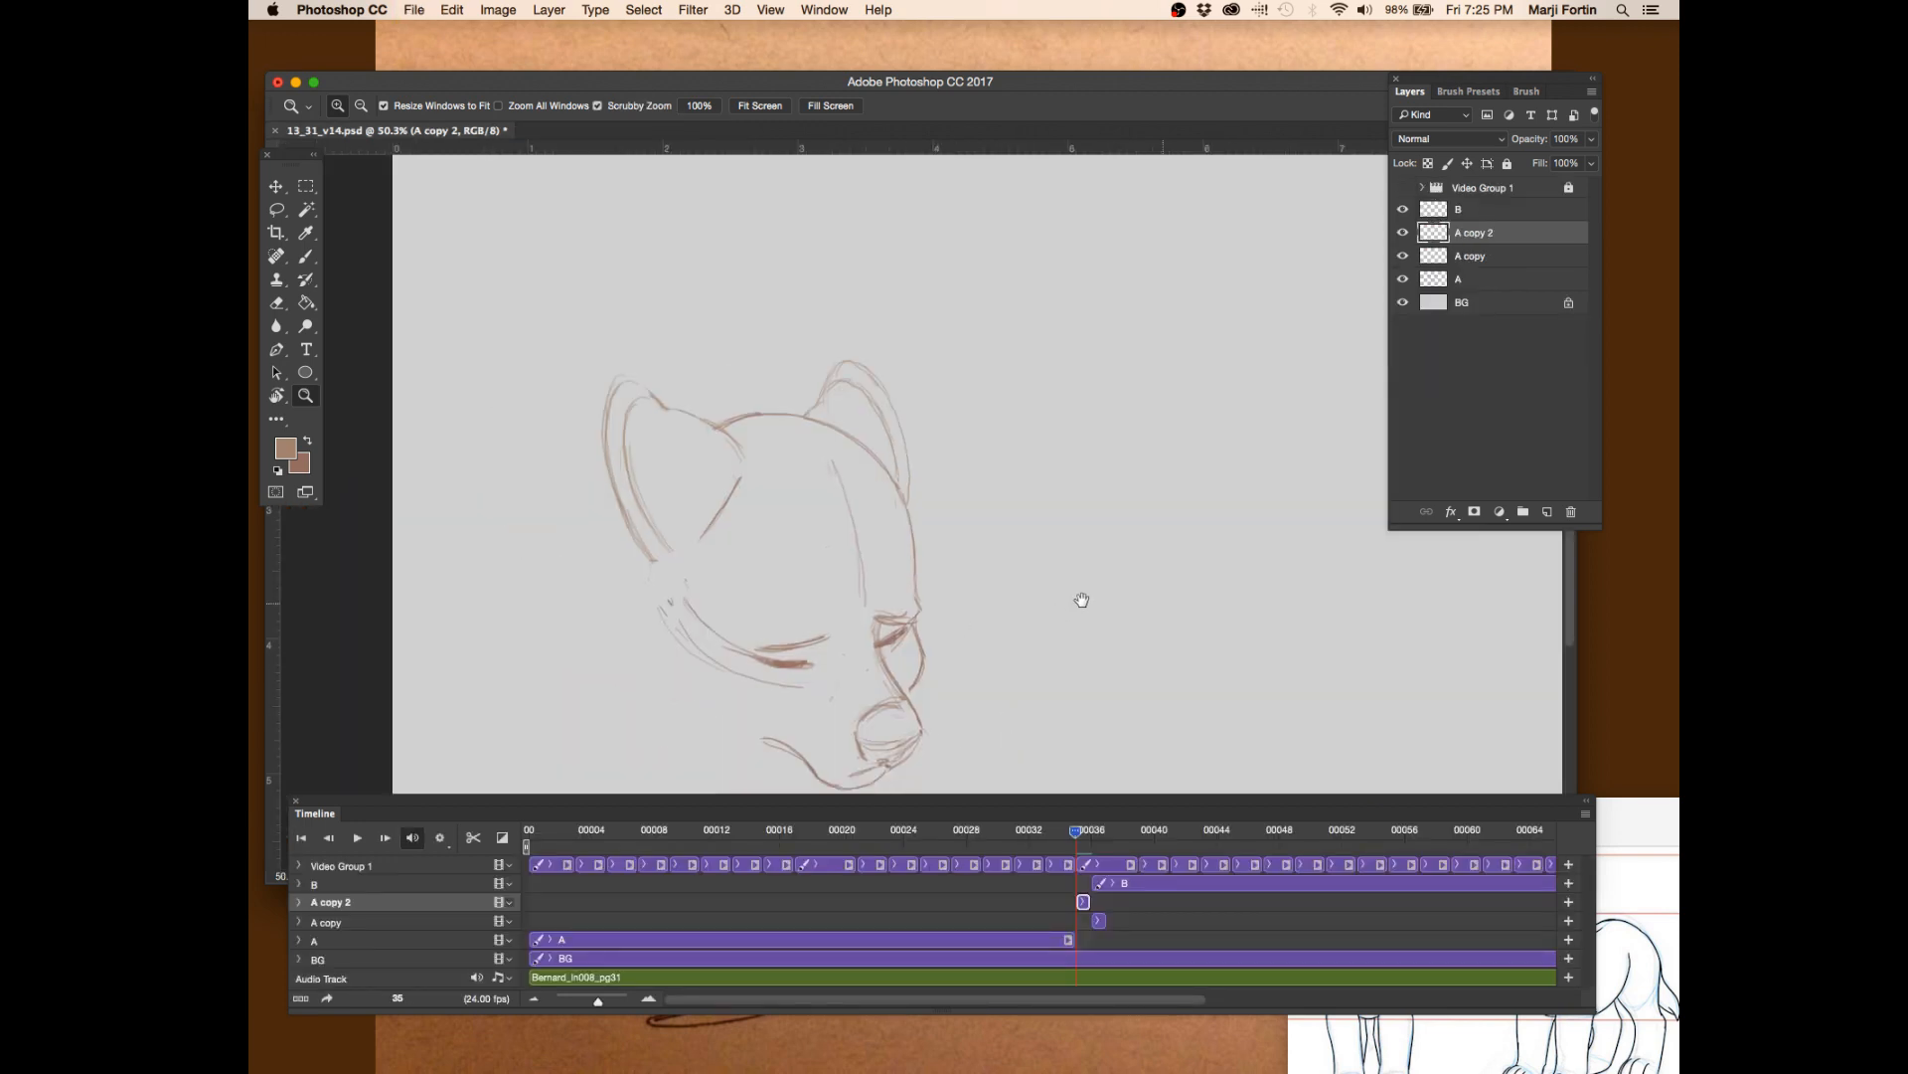
# - Save the wolf animation and erase the rough cheek lines below the near ear at frame 35
pyautogui.moveTo(1081, 600); pyautogui.dragTo(1109, 568)
pyautogui.press('super+s')
pyautogui.press('b')
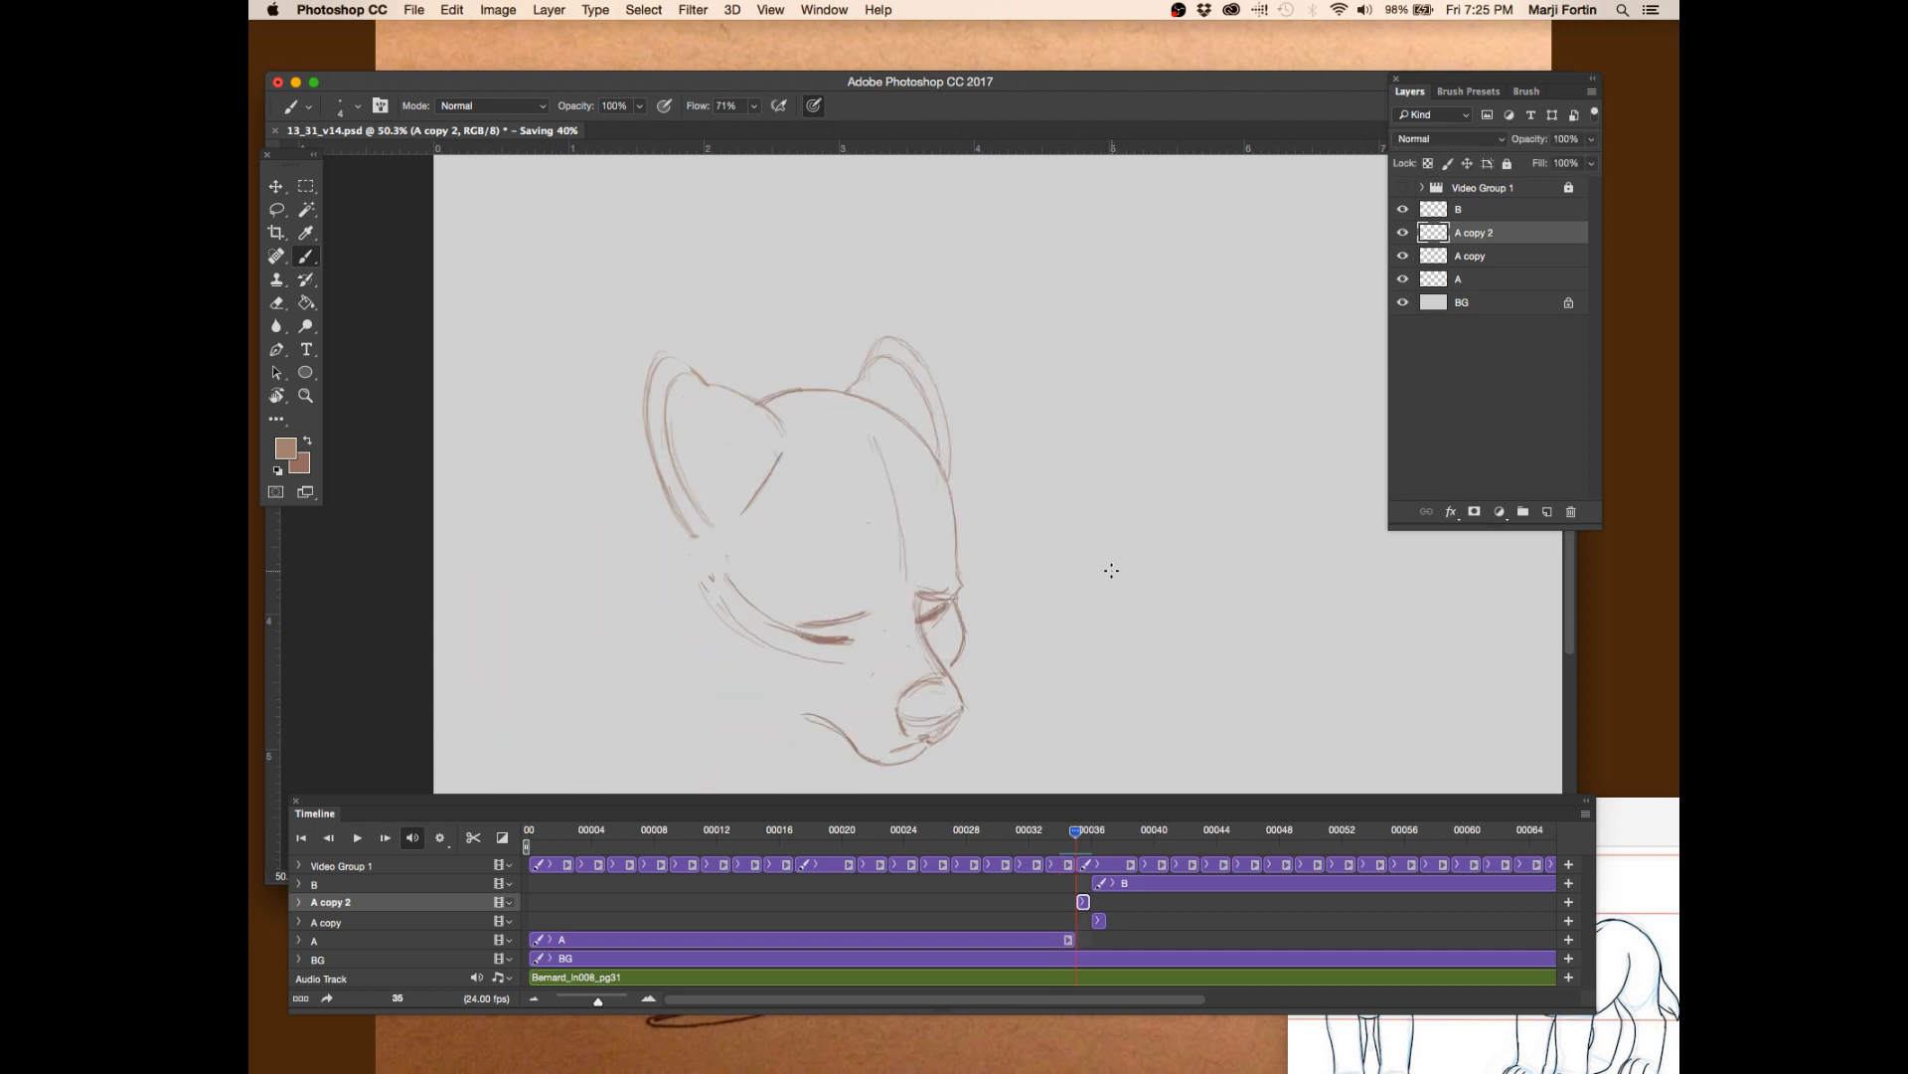
pyautogui.press('e')
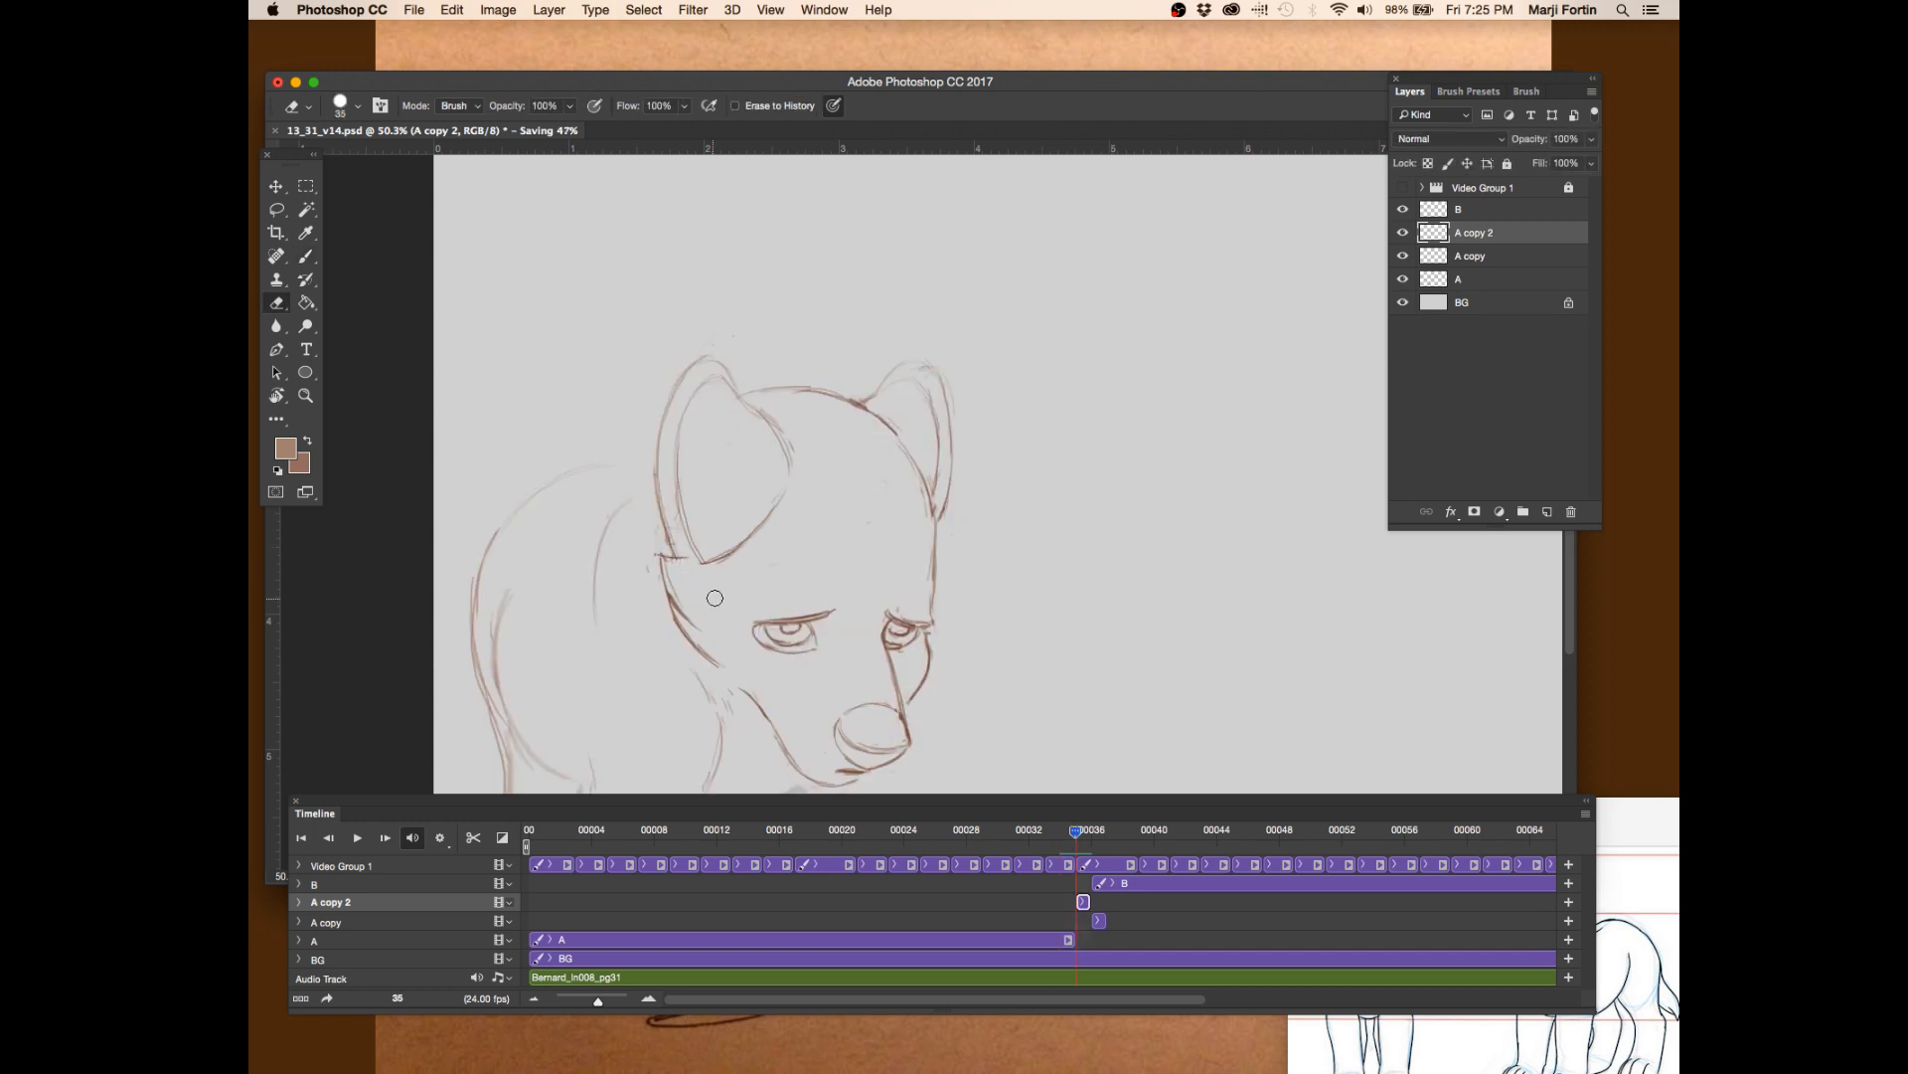
pyautogui.moveTo(710, 591); pyautogui.dragTo(729, 540)
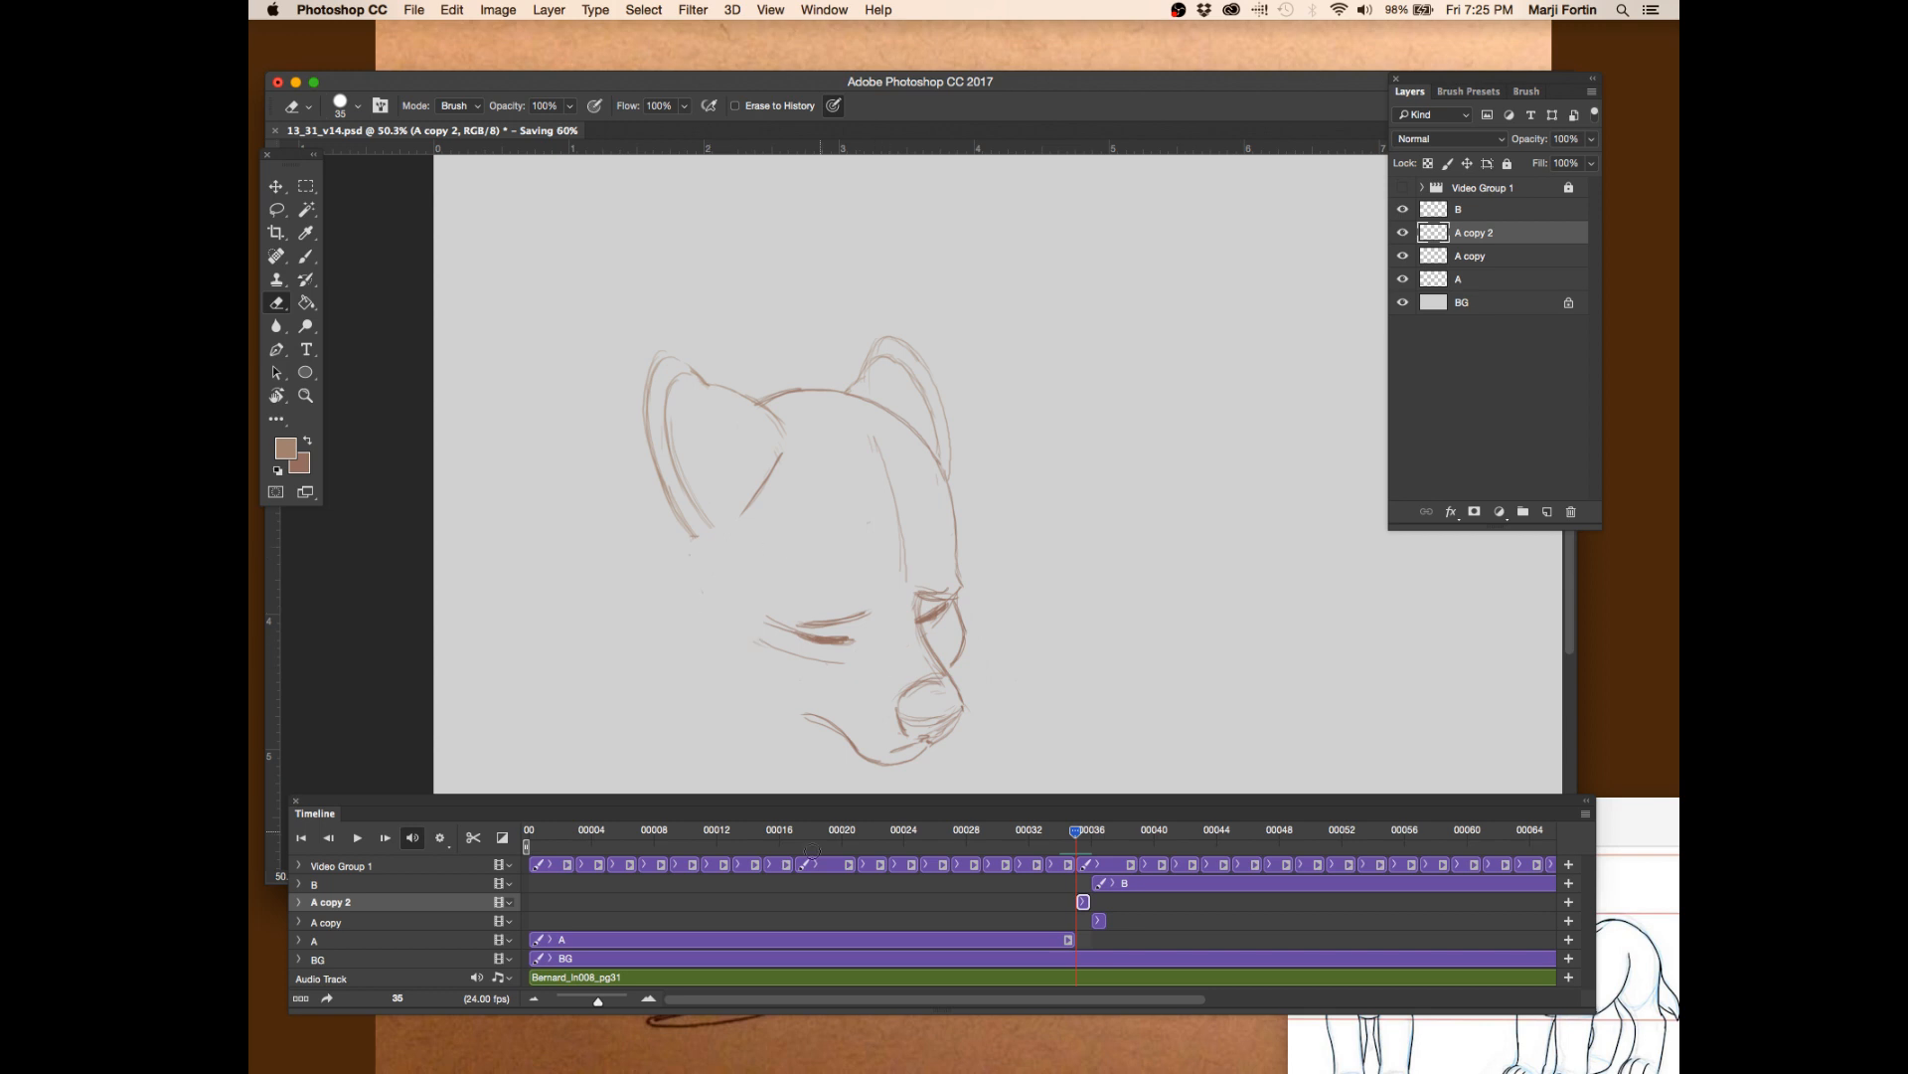
pyautogui.press('b')
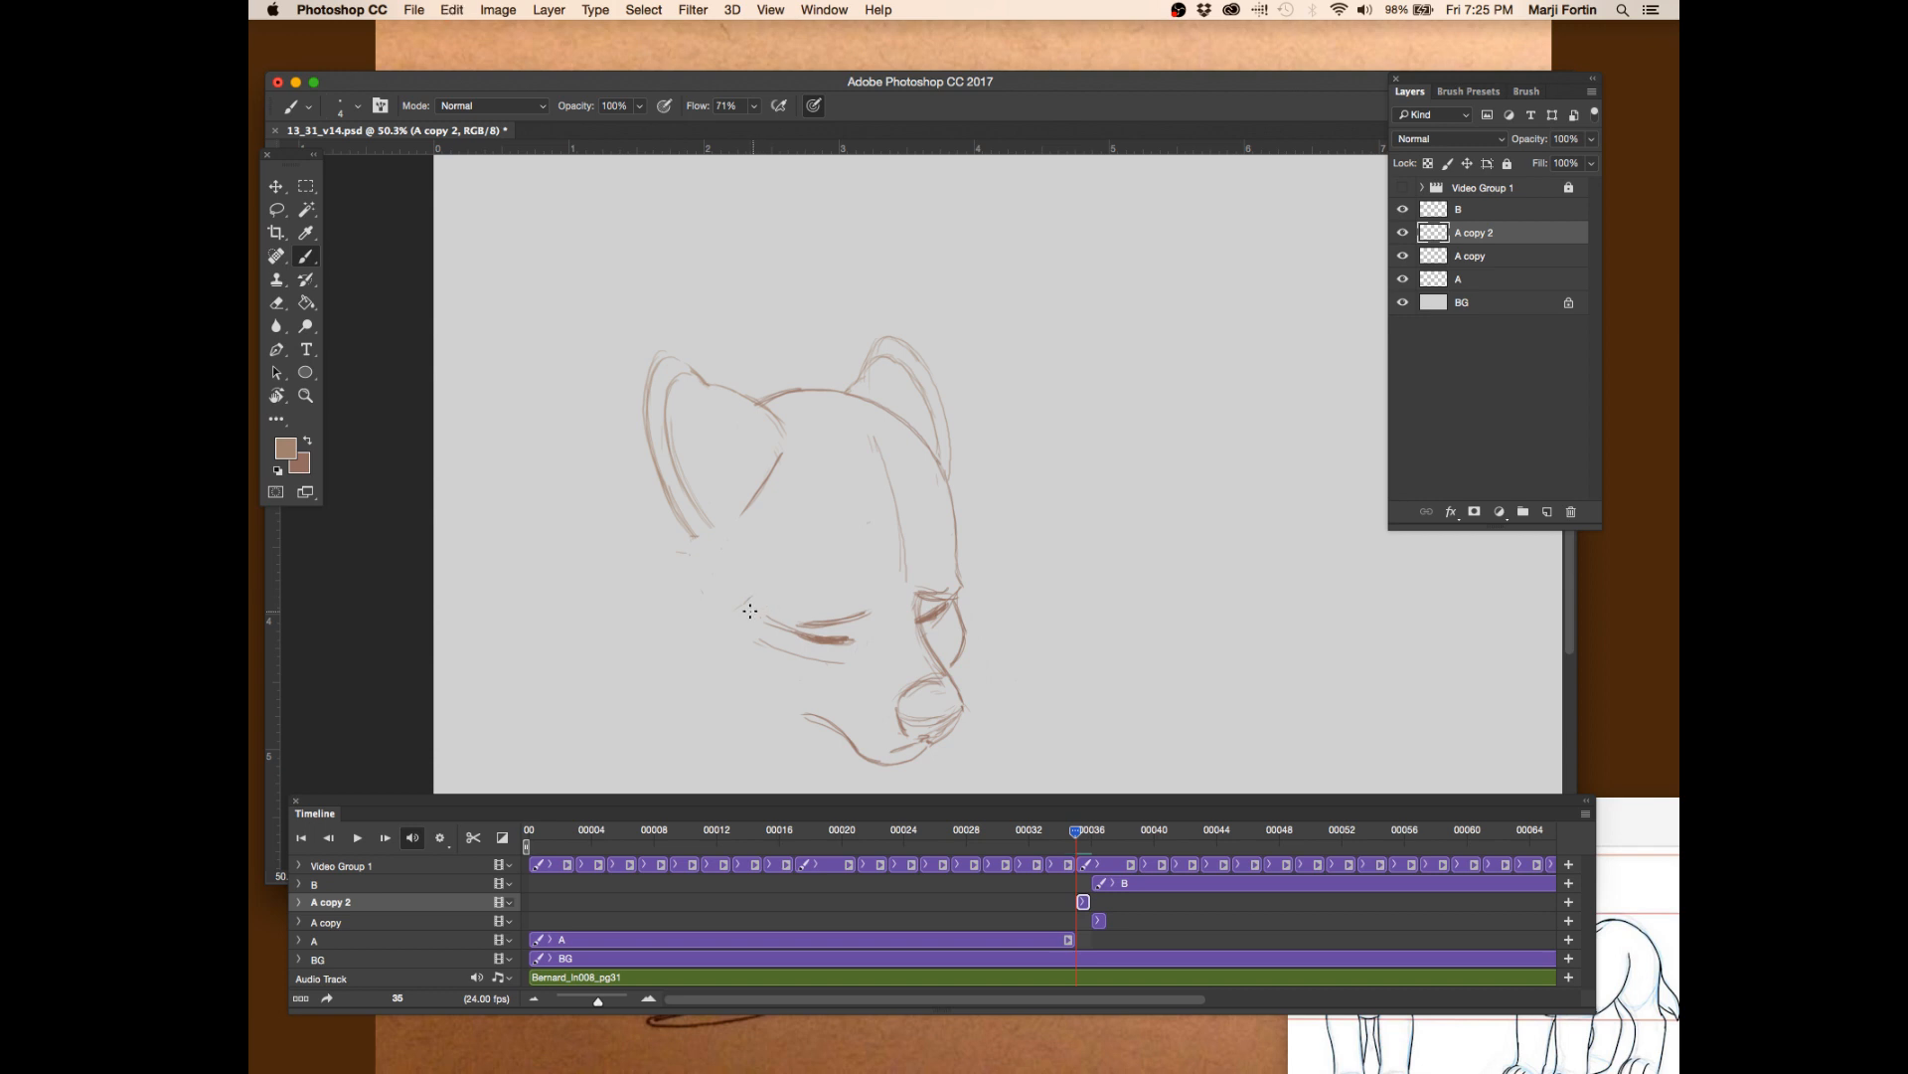
# - Draw the cheek's top line and close the near ear's base at frame 35, comparing with frame 34
pyautogui.press('z')
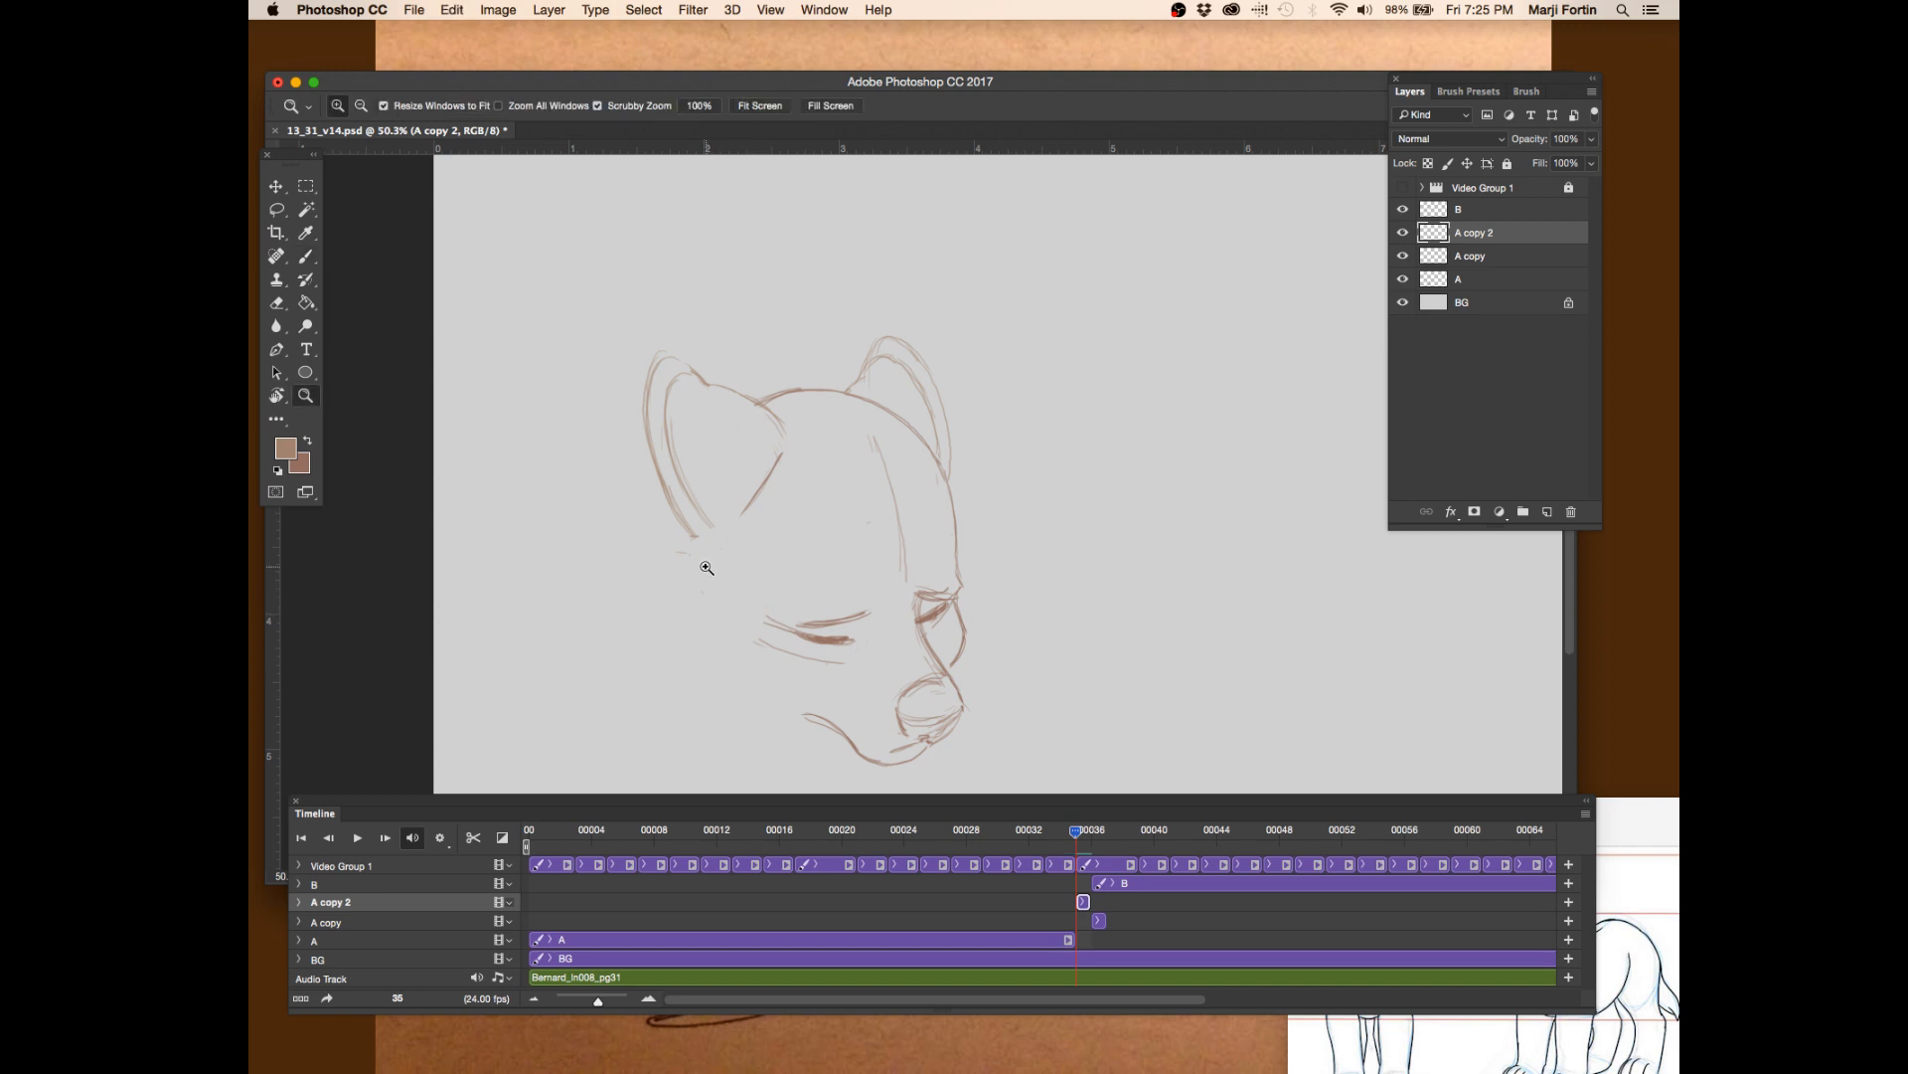
pyautogui.click(723, 563)
pyautogui.moveTo(1124, 519); pyautogui.dragTo(1211, 461)
pyautogui.press('b')
pyautogui.press('Left')
pyautogui.press('Right')
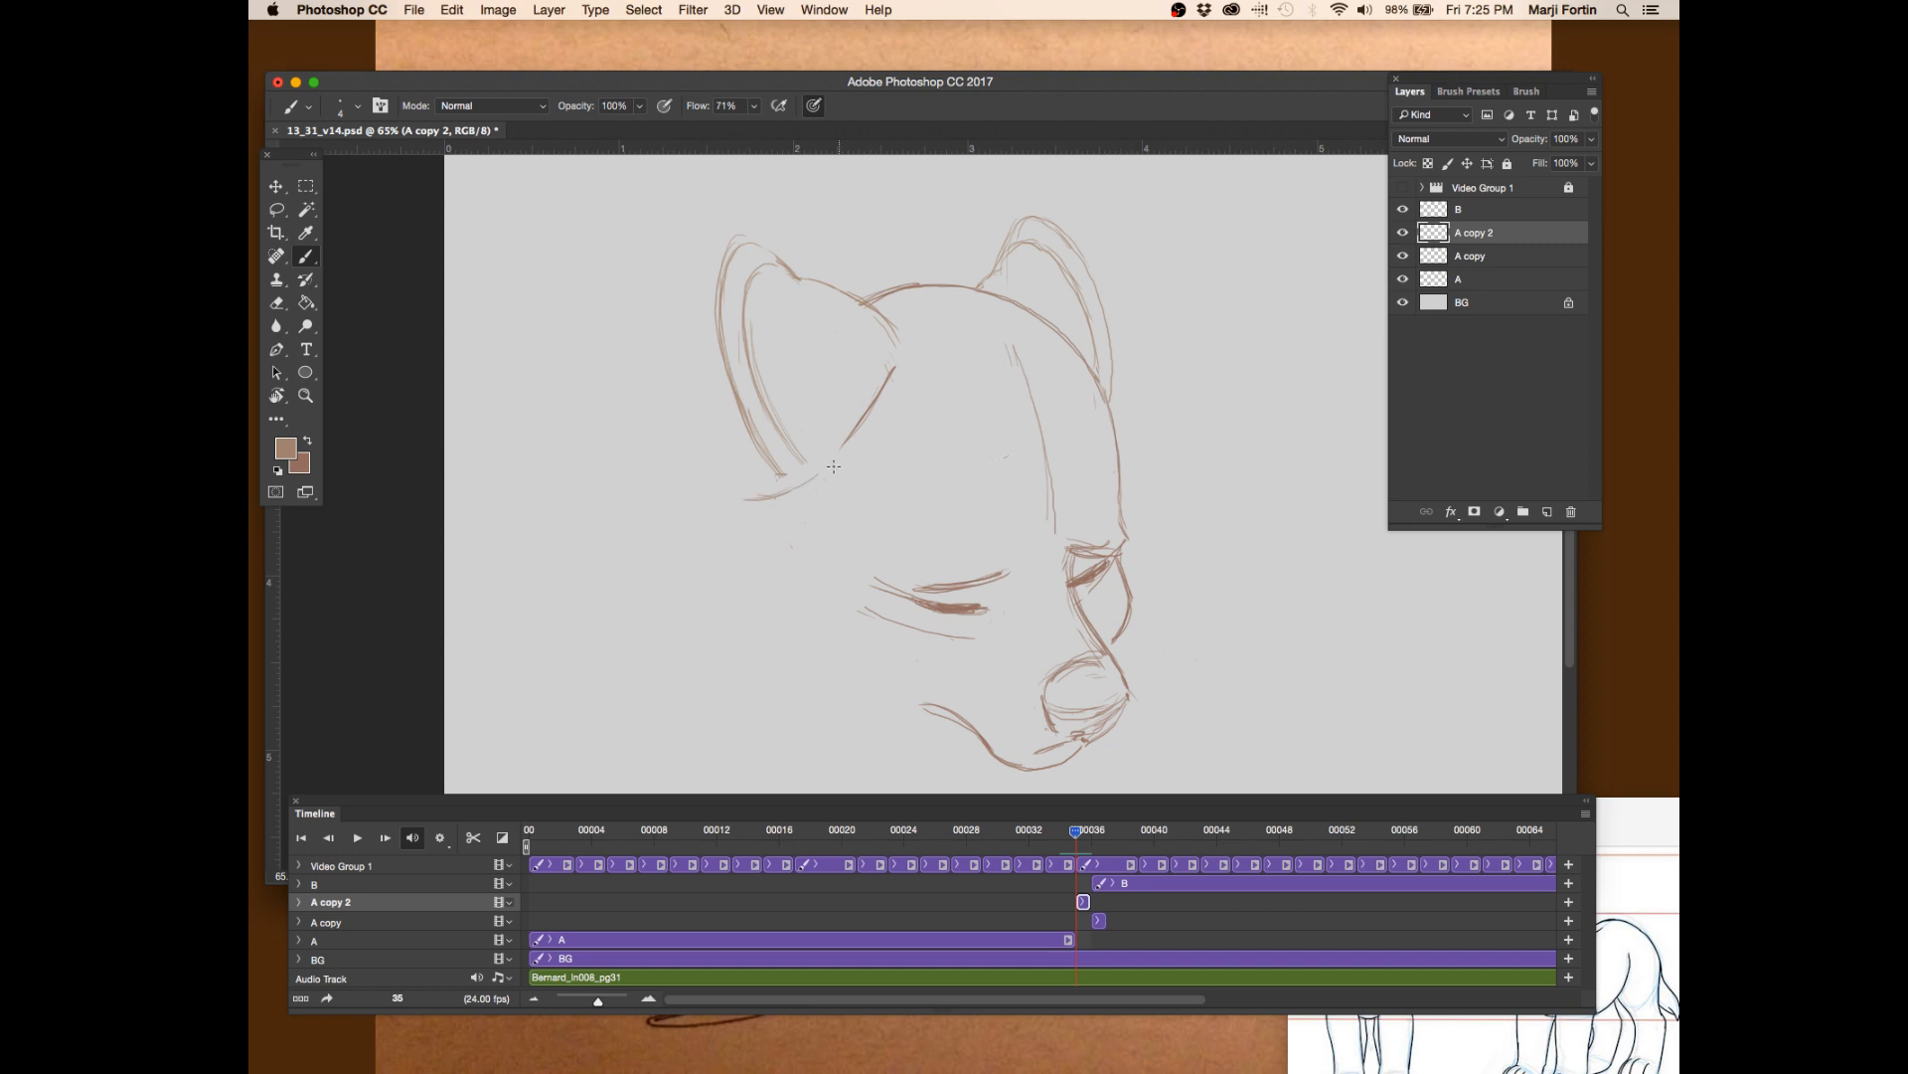
pyautogui.press('Left')
pyautogui.press('Right')
pyautogui.moveTo(776, 474); pyautogui.dragTo(798, 485)
pyautogui.press('Left')
pyautogui.press('Right')
pyautogui.press('Left')
pyautogui.press('Right')
# - Draw the cheek contour from below the near ear toward the eye, erasing and reworking its upper part against frame 34
pyautogui.moveTo(746, 499); pyautogui.dragTo(811, 547)
pyautogui.press('Left')
pyautogui.press('Right')
pyautogui.press('e')
pyautogui.moveTo(767, 527); pyautogui.dragTo(780, 532)
pyautogui.press('b')
pyautogui.press('e')
pyautogui.press('b')
pyautogui.moveTo(752, 498); pyautogui.dragTo(775, 534)
pyautogui.press('Left')
pyautogui.press('Right')
pyautogui.moveTo(752, 503); pyautogui.dragTo(788, 568)
pyautogui.press('Left')
pyautogui.press('Right')
pyautogui.press('Left')
pyautogui.press('Right')
# - Trim pose A's clip to end before frame 34, move the A copy clip to frame 34, and save the file
pyautogui.press('z')
pyautogui.moveTo(1159, 760); pyautogui.dragTo(1133, 701)
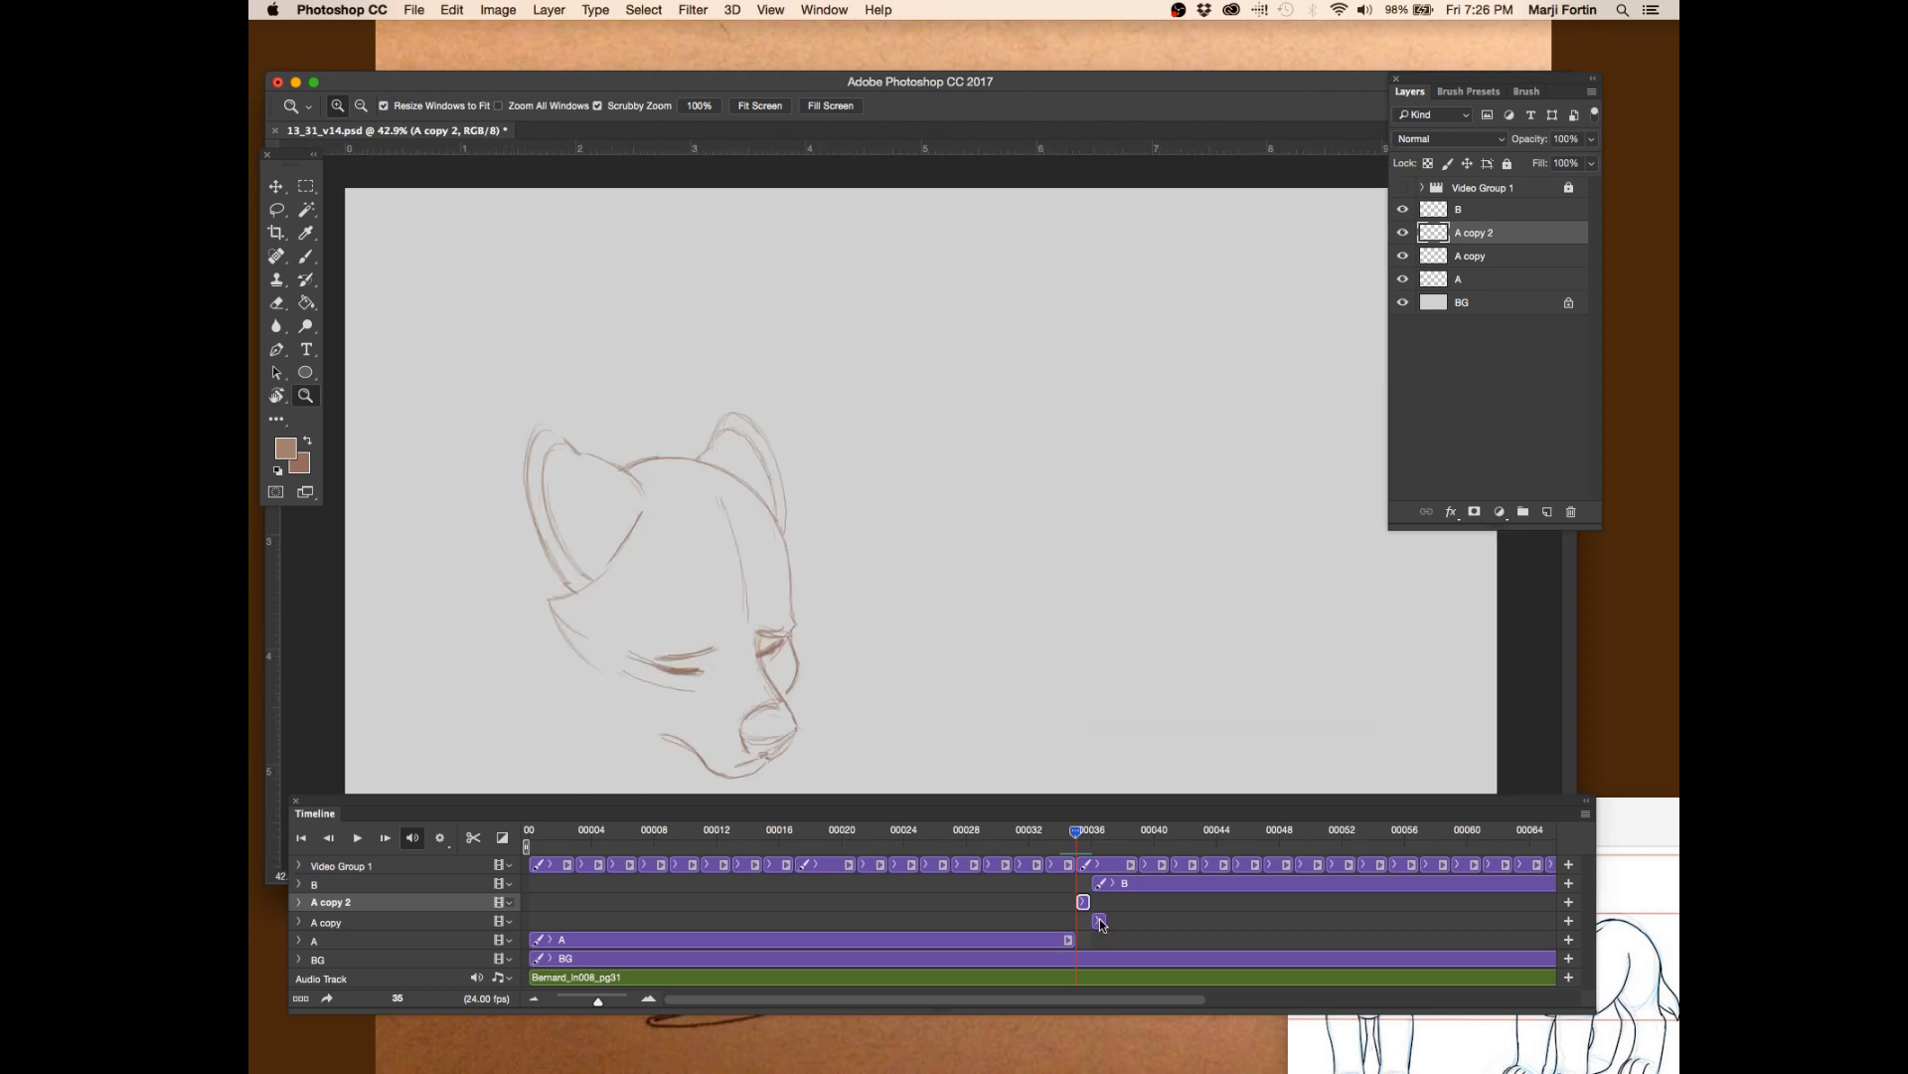
pyautogui.click(1083, 920)
pyautogui.moveTo(1084, 920); pyautogui.dragTo(1053, 939)
pyautogui.moveTo(1076, 831)
pyautogui.mouseDown()
pyautogui.moveTo(1049, 841)
pyautogui.moveTo(1111, 831)
pyautogui.moveTo(1052, 835)
pyautogui.moveTo(1097, 836)
pyautogui.moveTo(1051, 836)
pyautogui.moveTo(1087, 838)
pyautogui.moveTo(1067, 842)
pyautogui.mouseUp()
pyautogui.press('super+s')
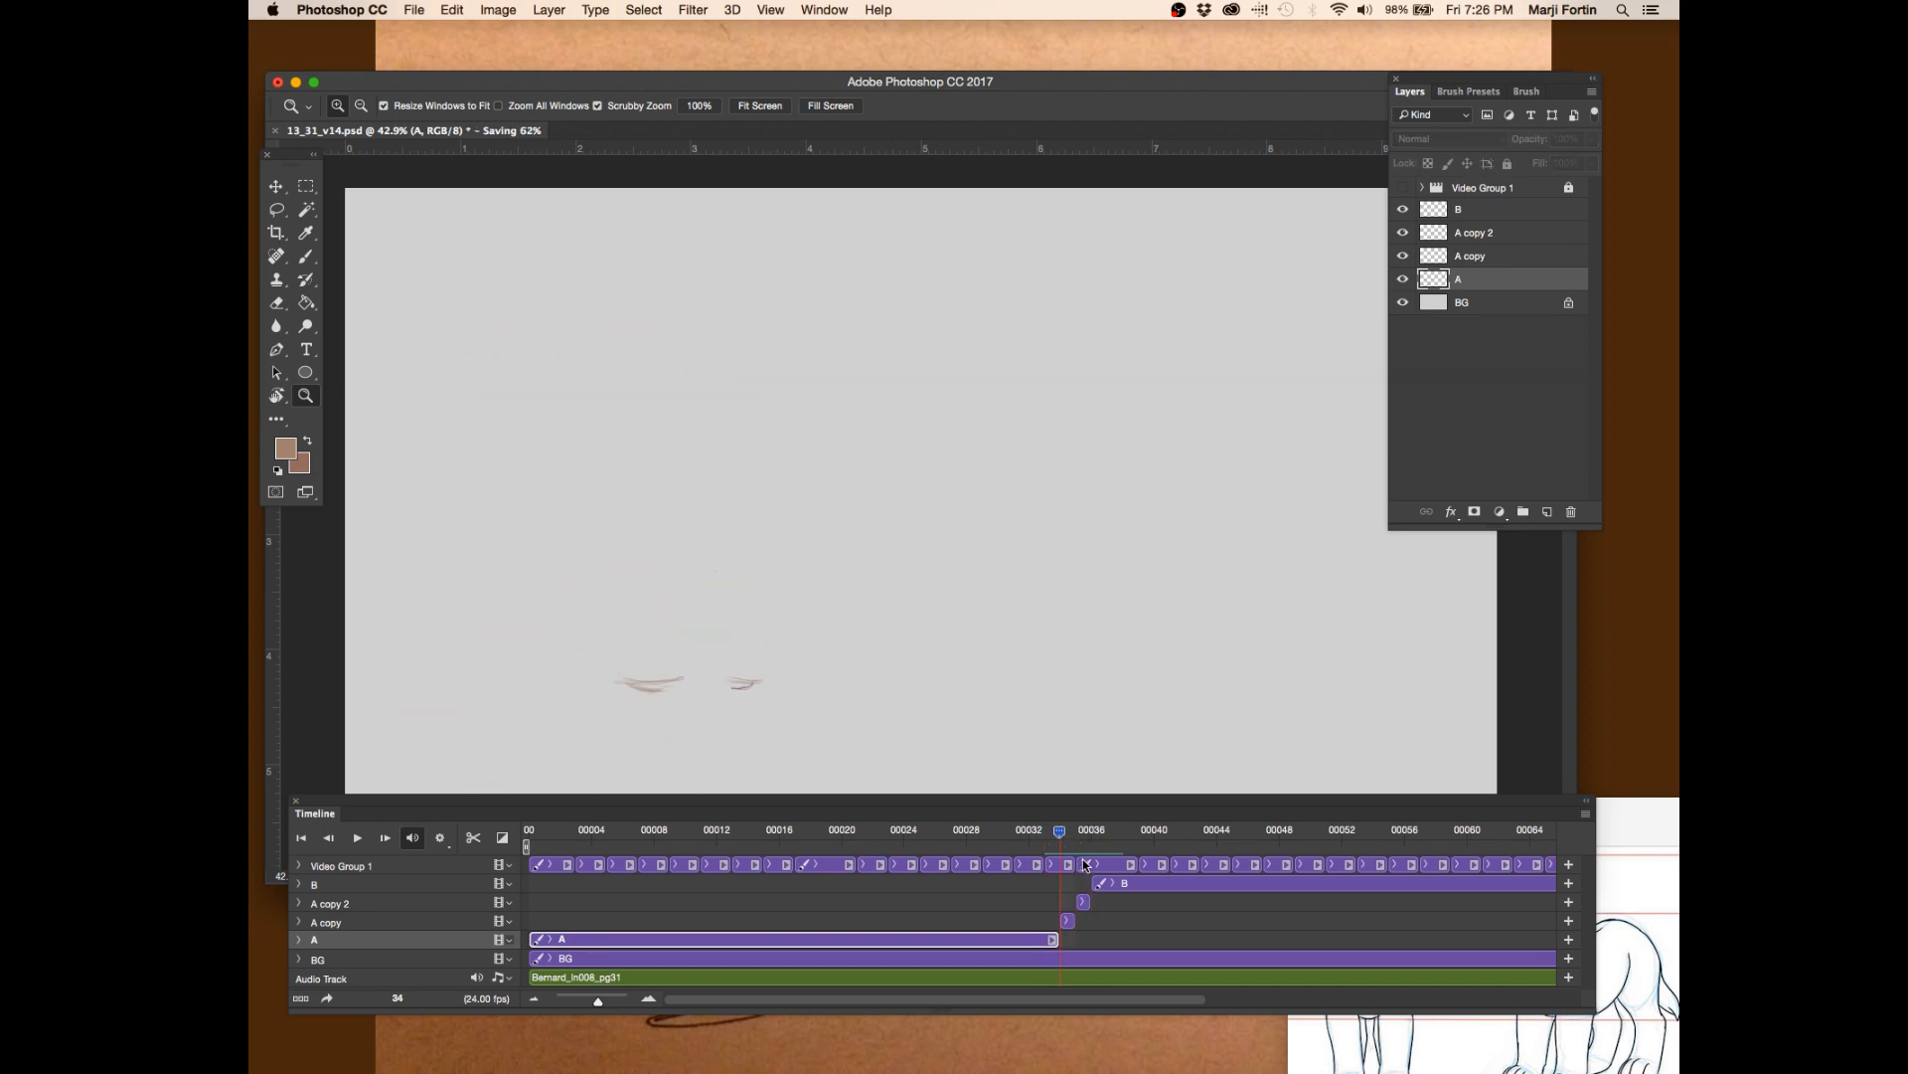
pyautogui.press('Right')
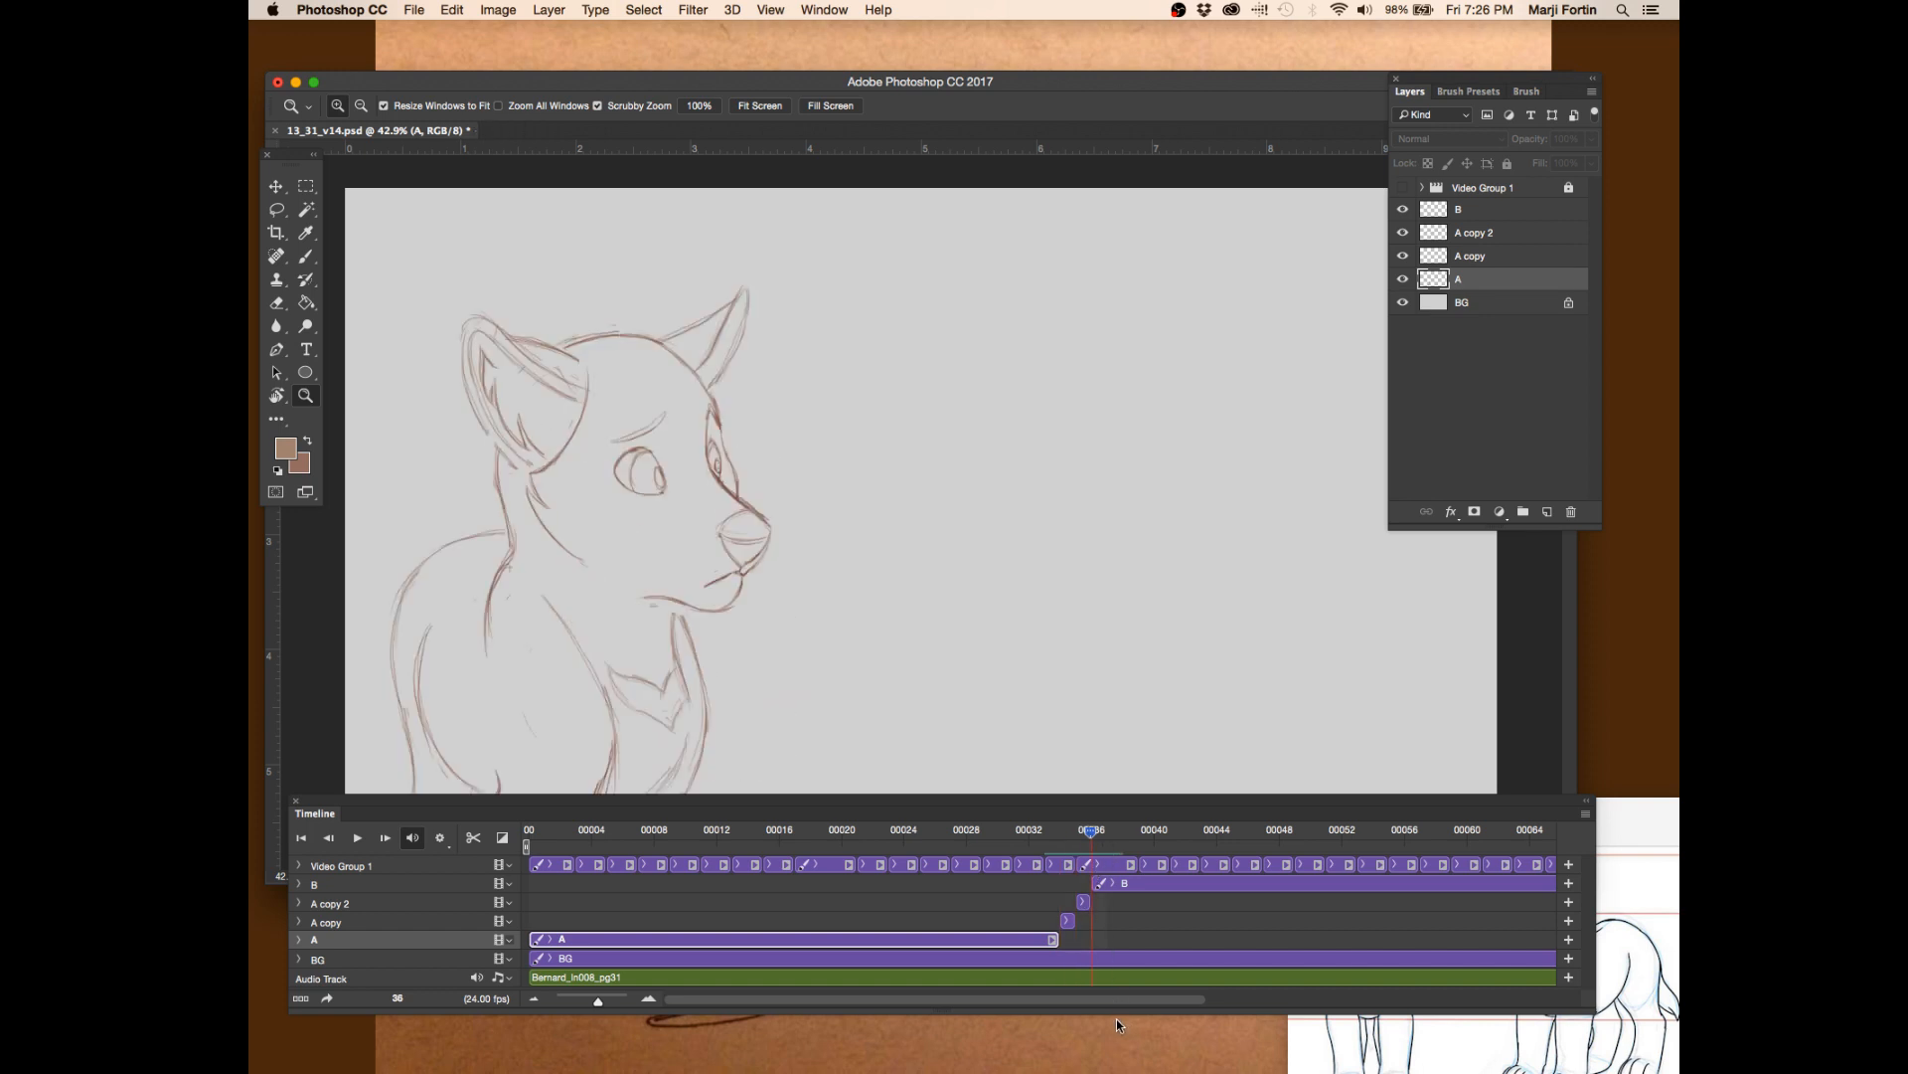
# - Flip back and forth through frames 33 to 36 to compare the wolf's head in-betweens with poses A and B
pyautogui.press('Left')
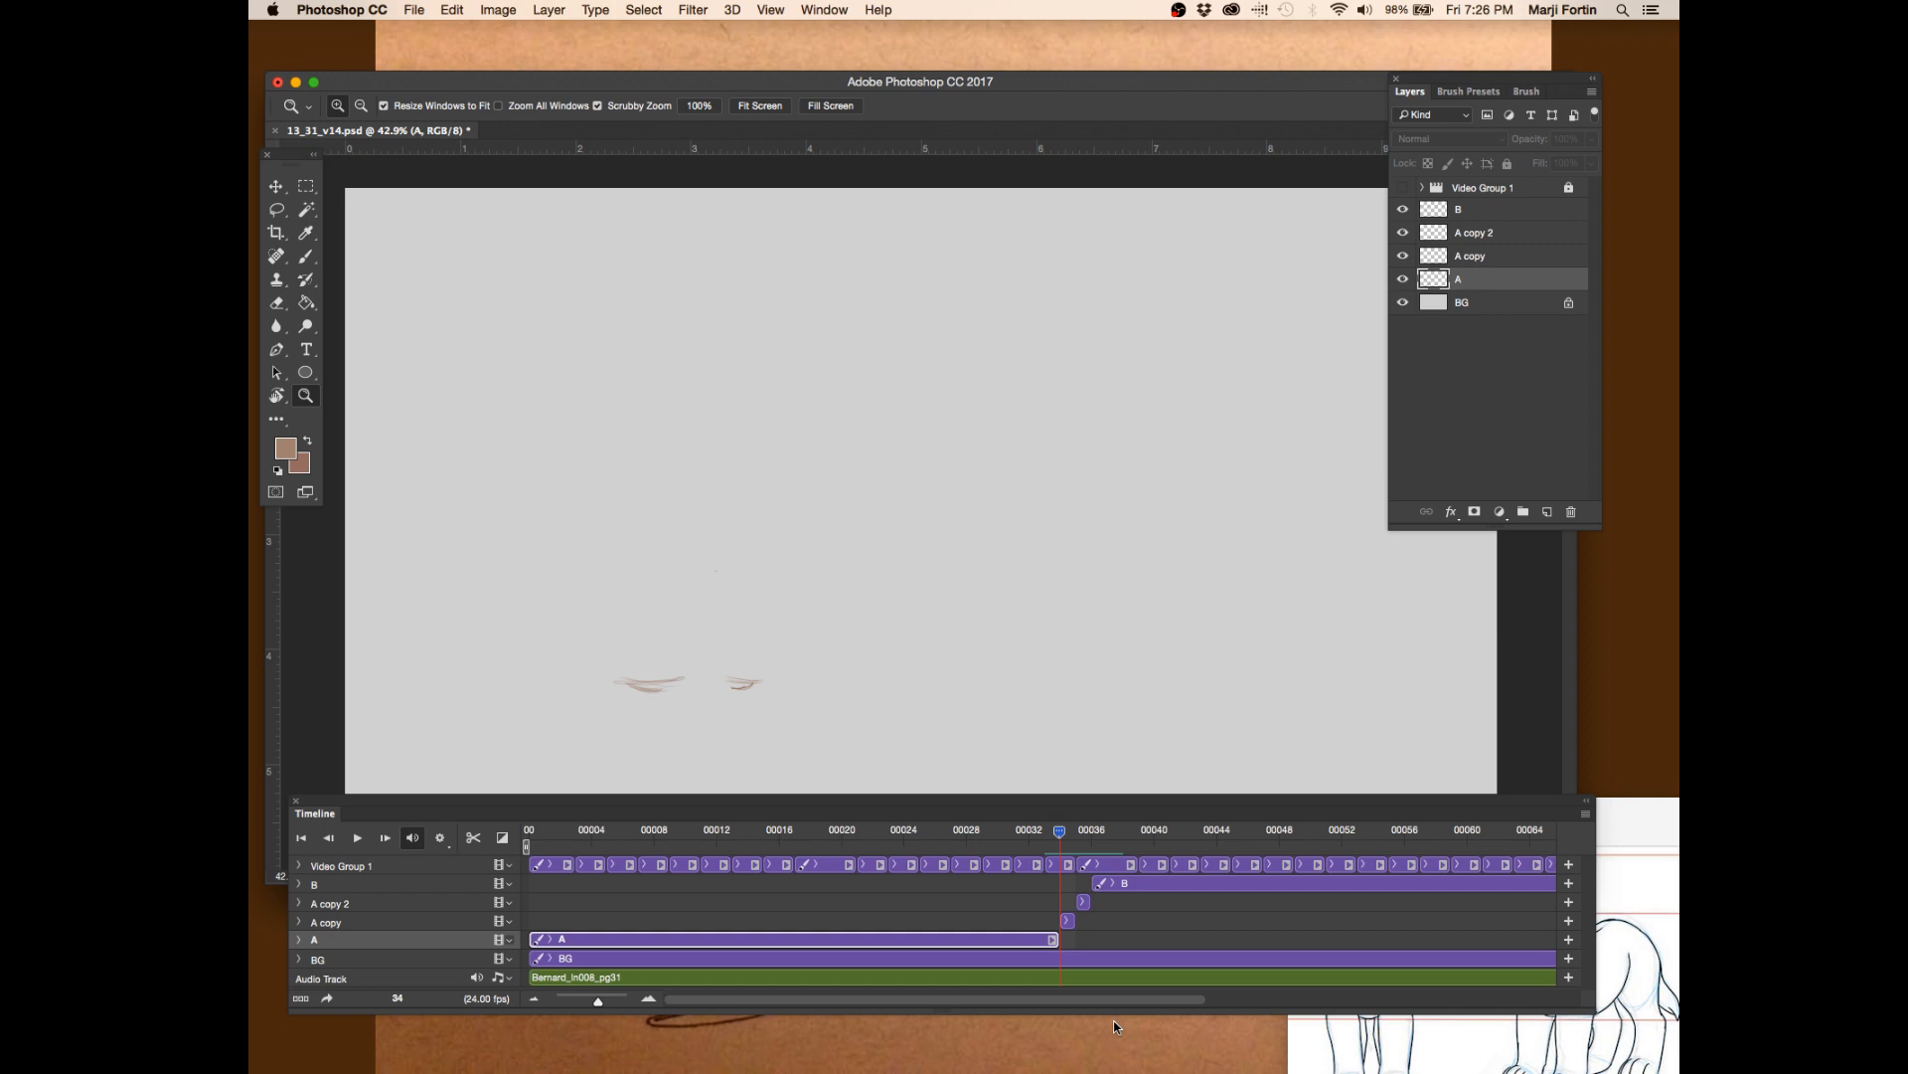
pyautogui.press('Right')
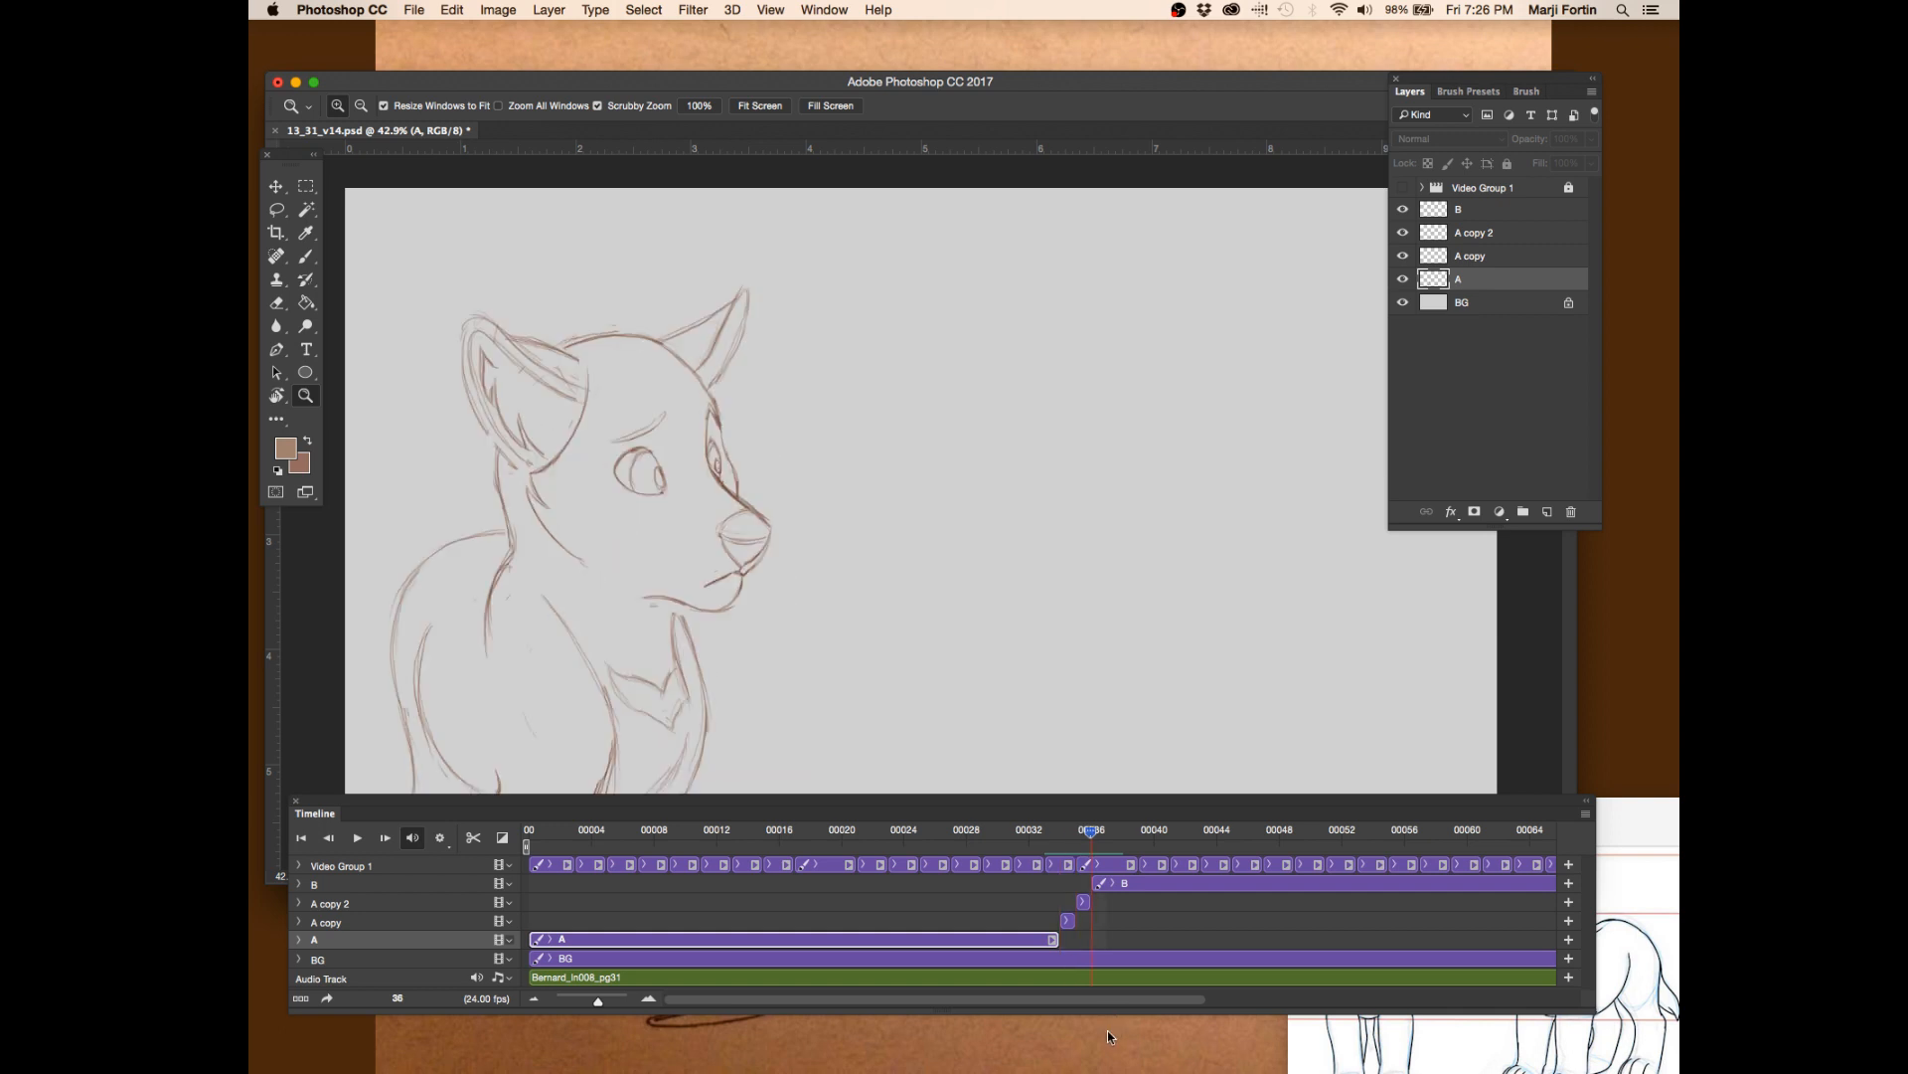
pyautogui.press('Left')
pyautogui.press('Left')
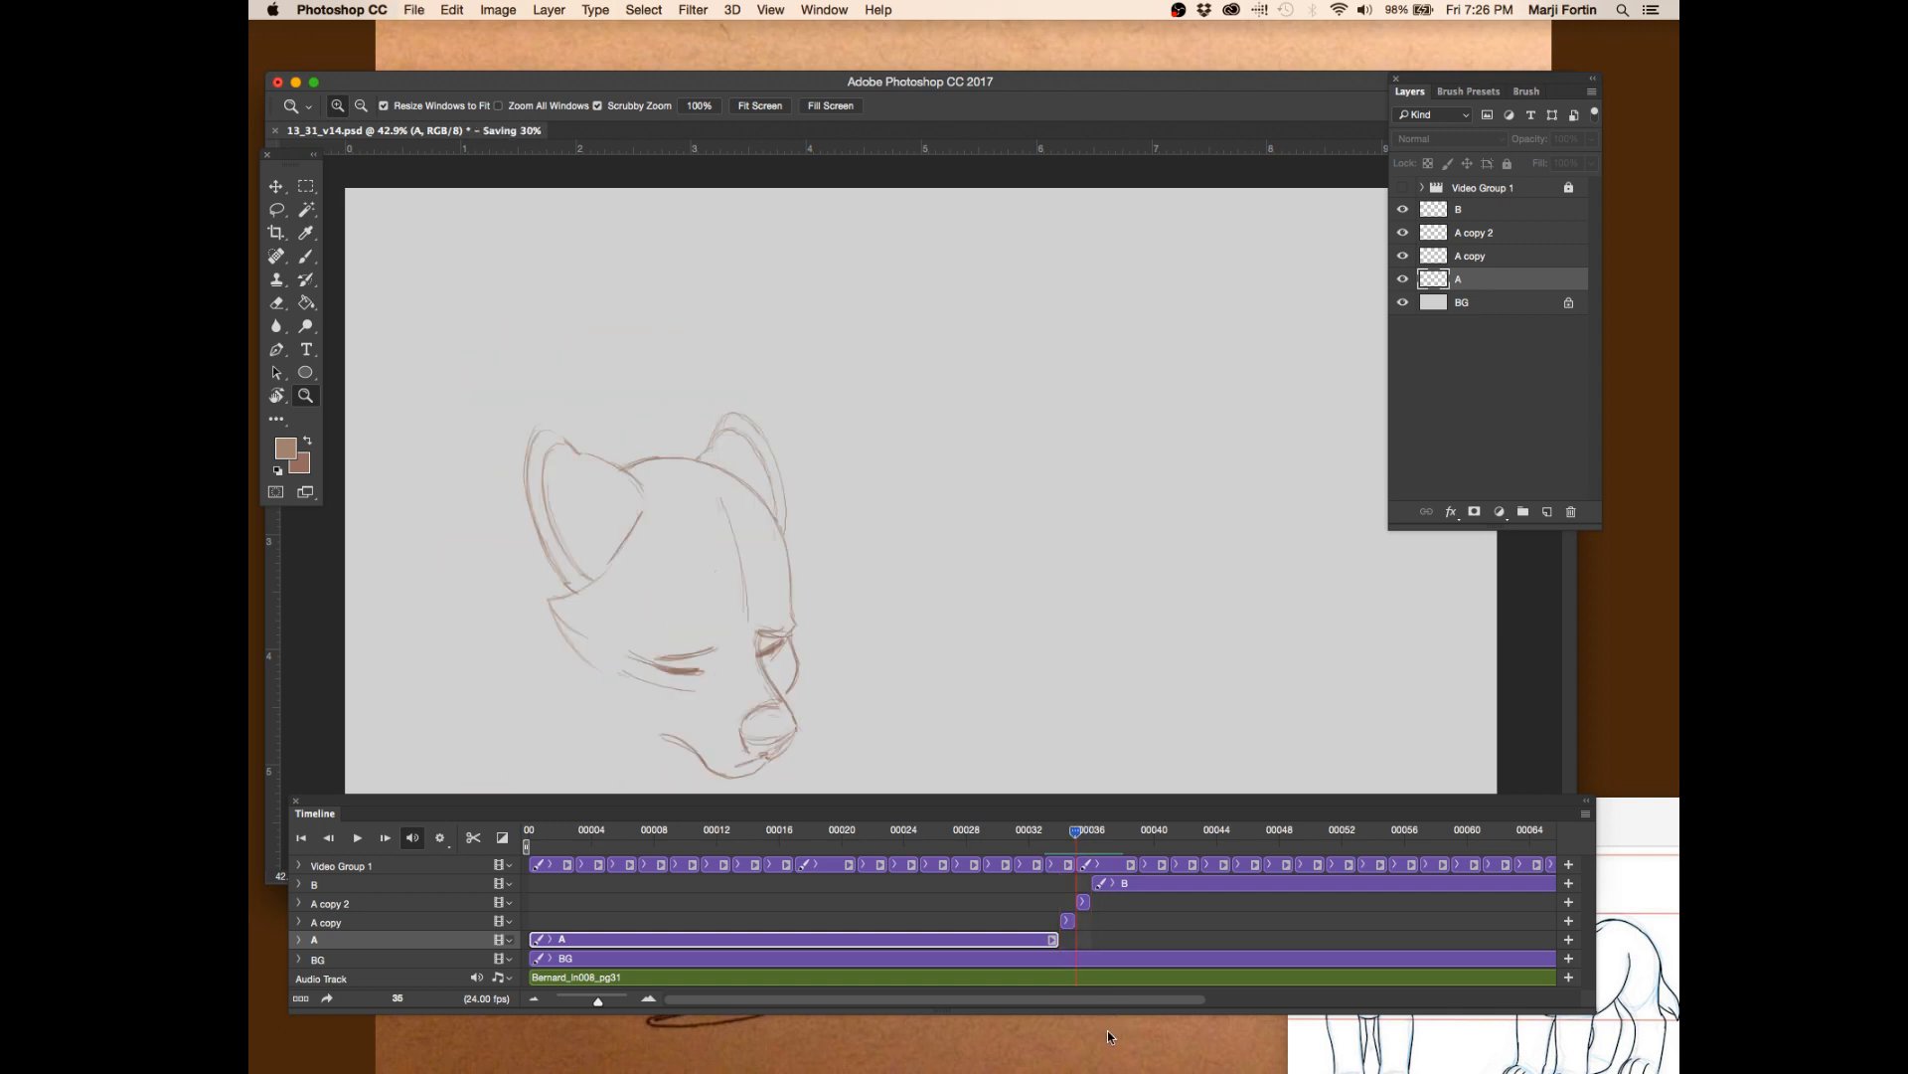
pyautogui.press('Right')
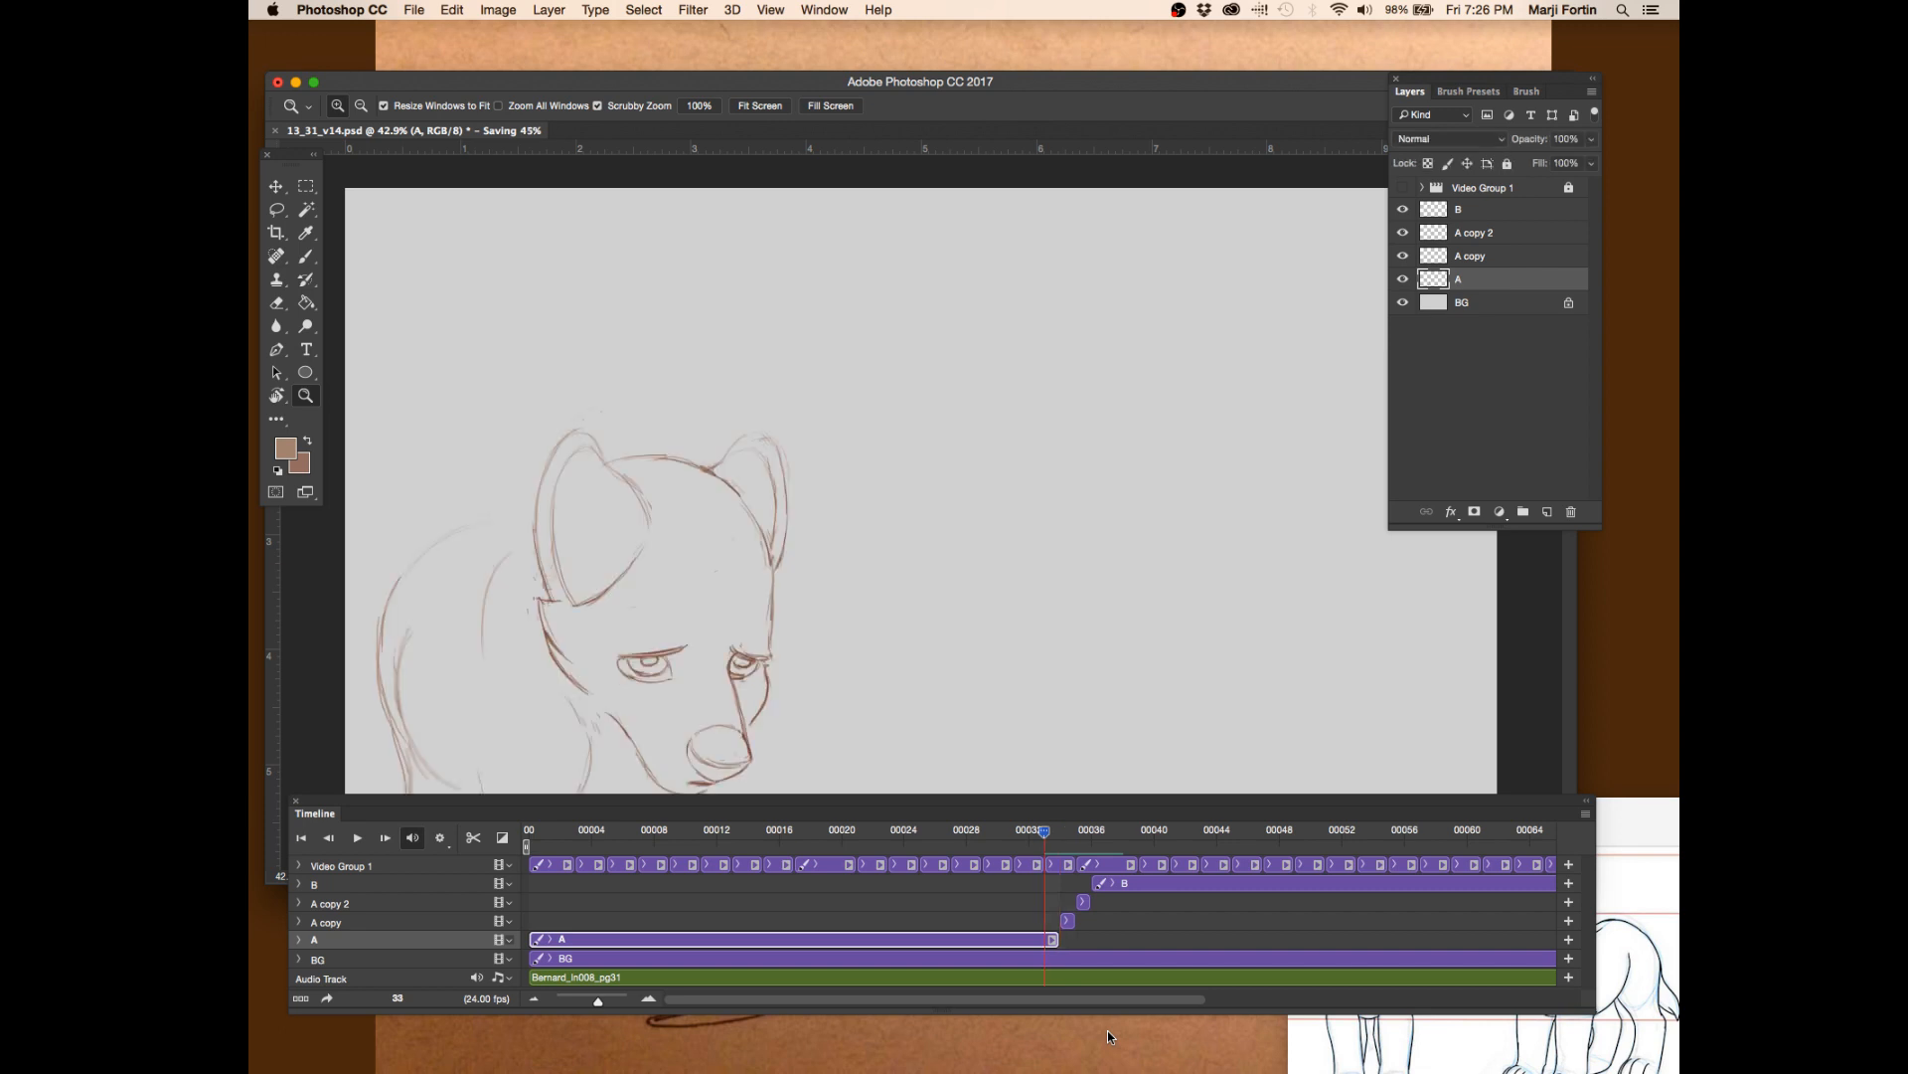
pyautogui.press('Left')
pyautogui.press('Right')
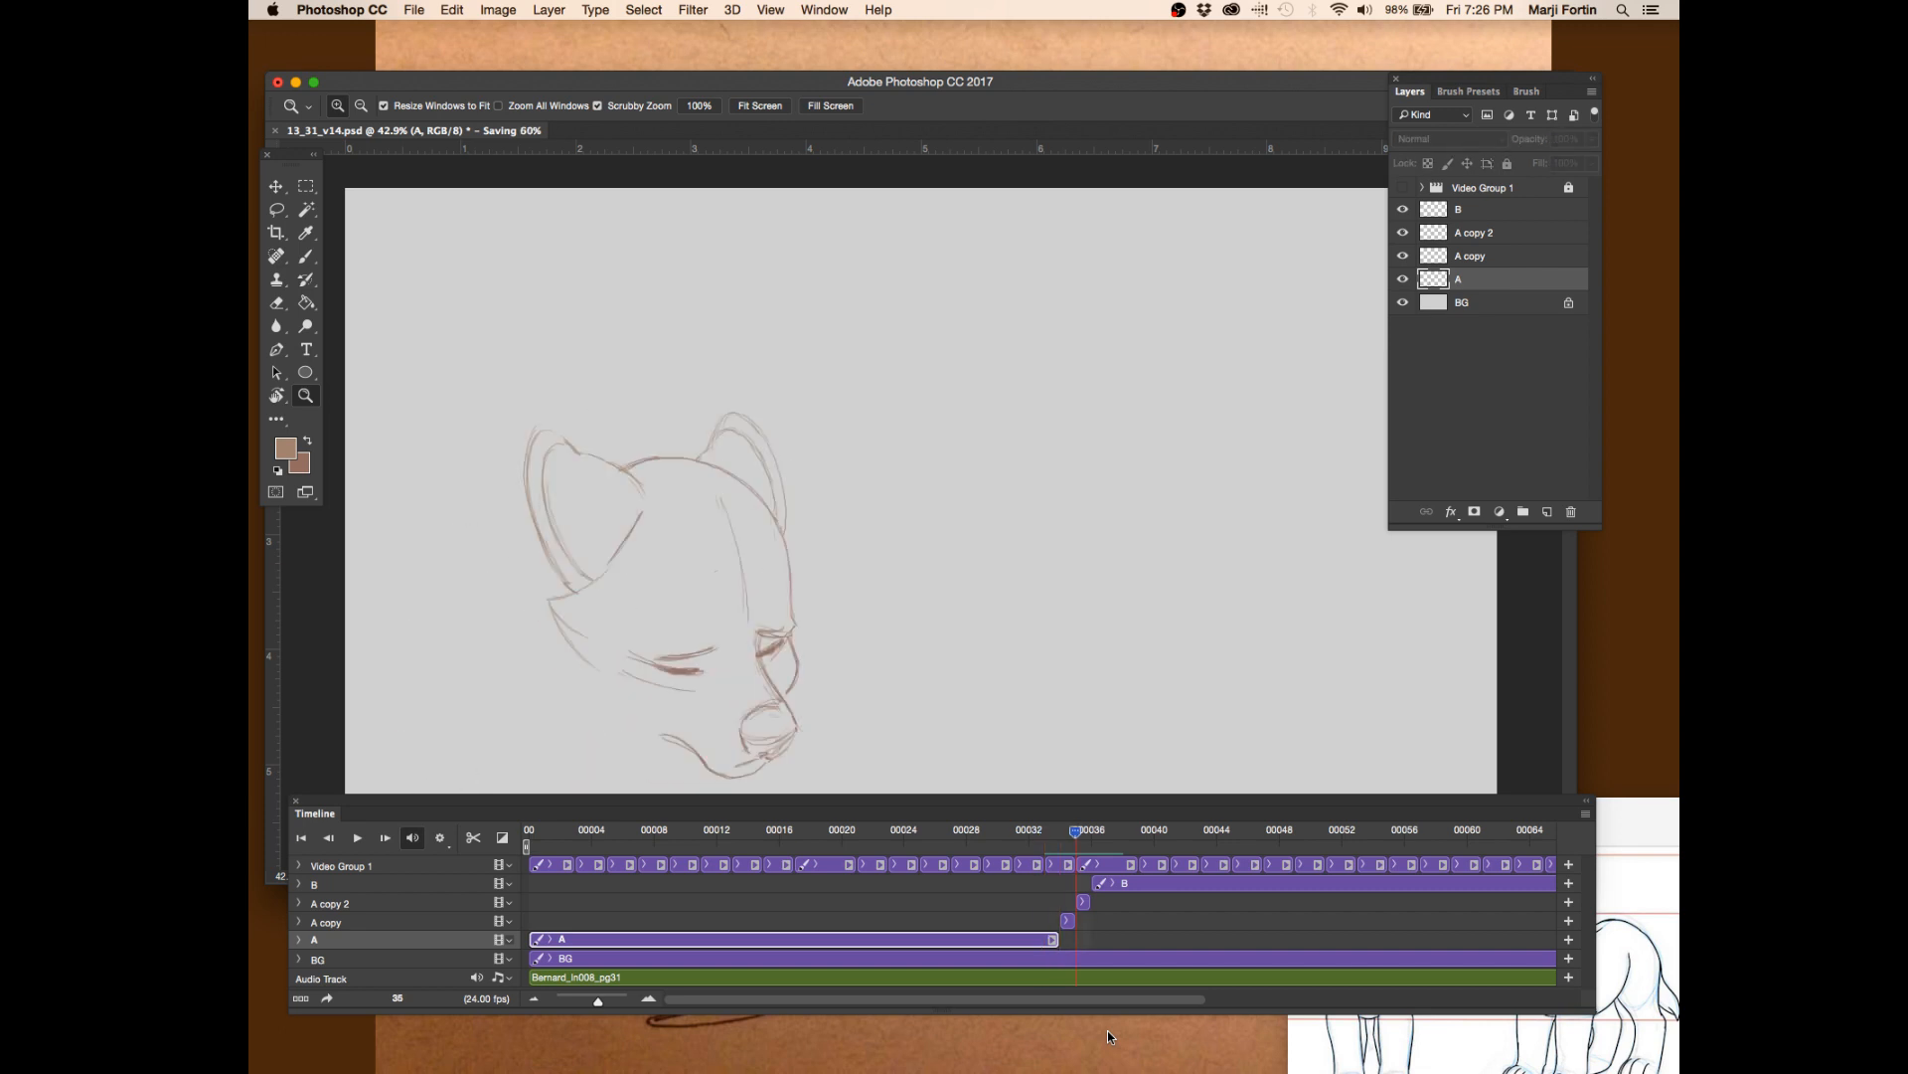
pyautogui.press('Right')
pyautogui.press('Left')
pyautogui.press('Left')
pyautogui.press('Right')
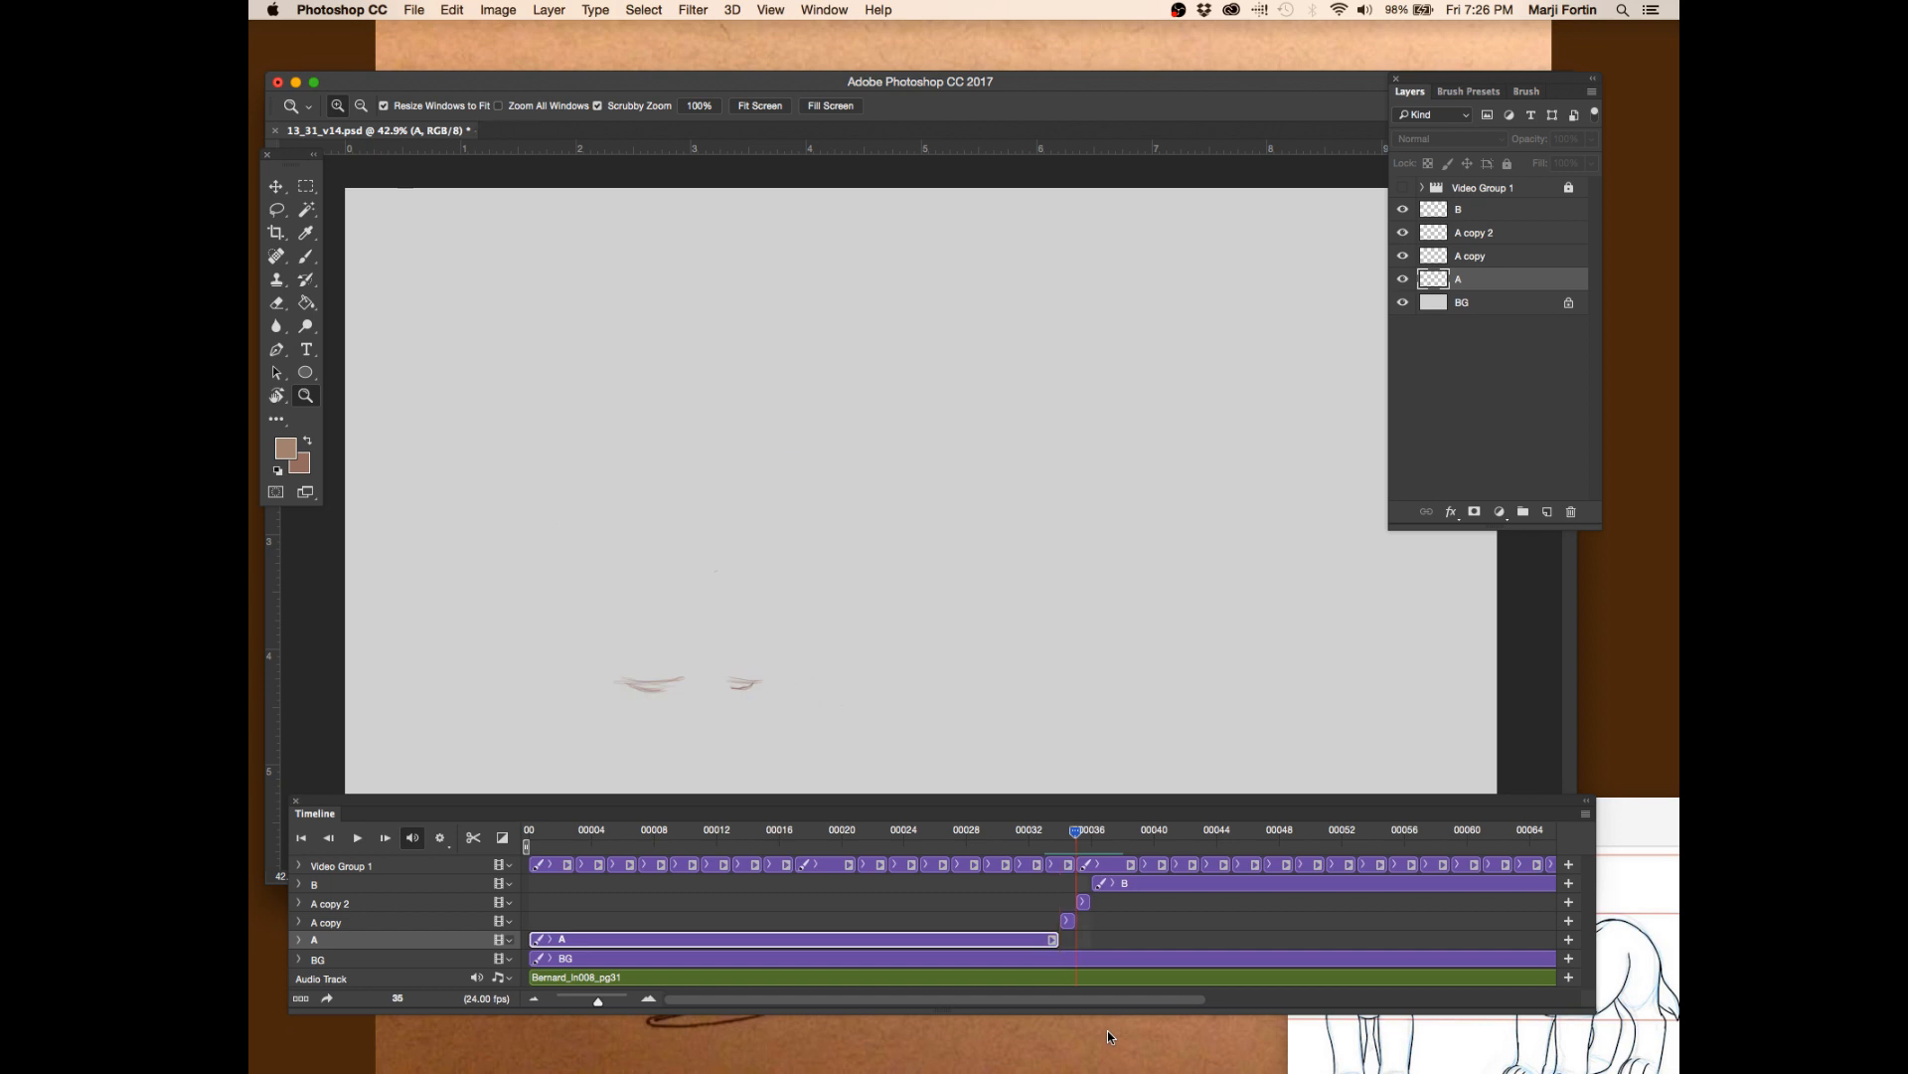
pyautogui.press('Right')
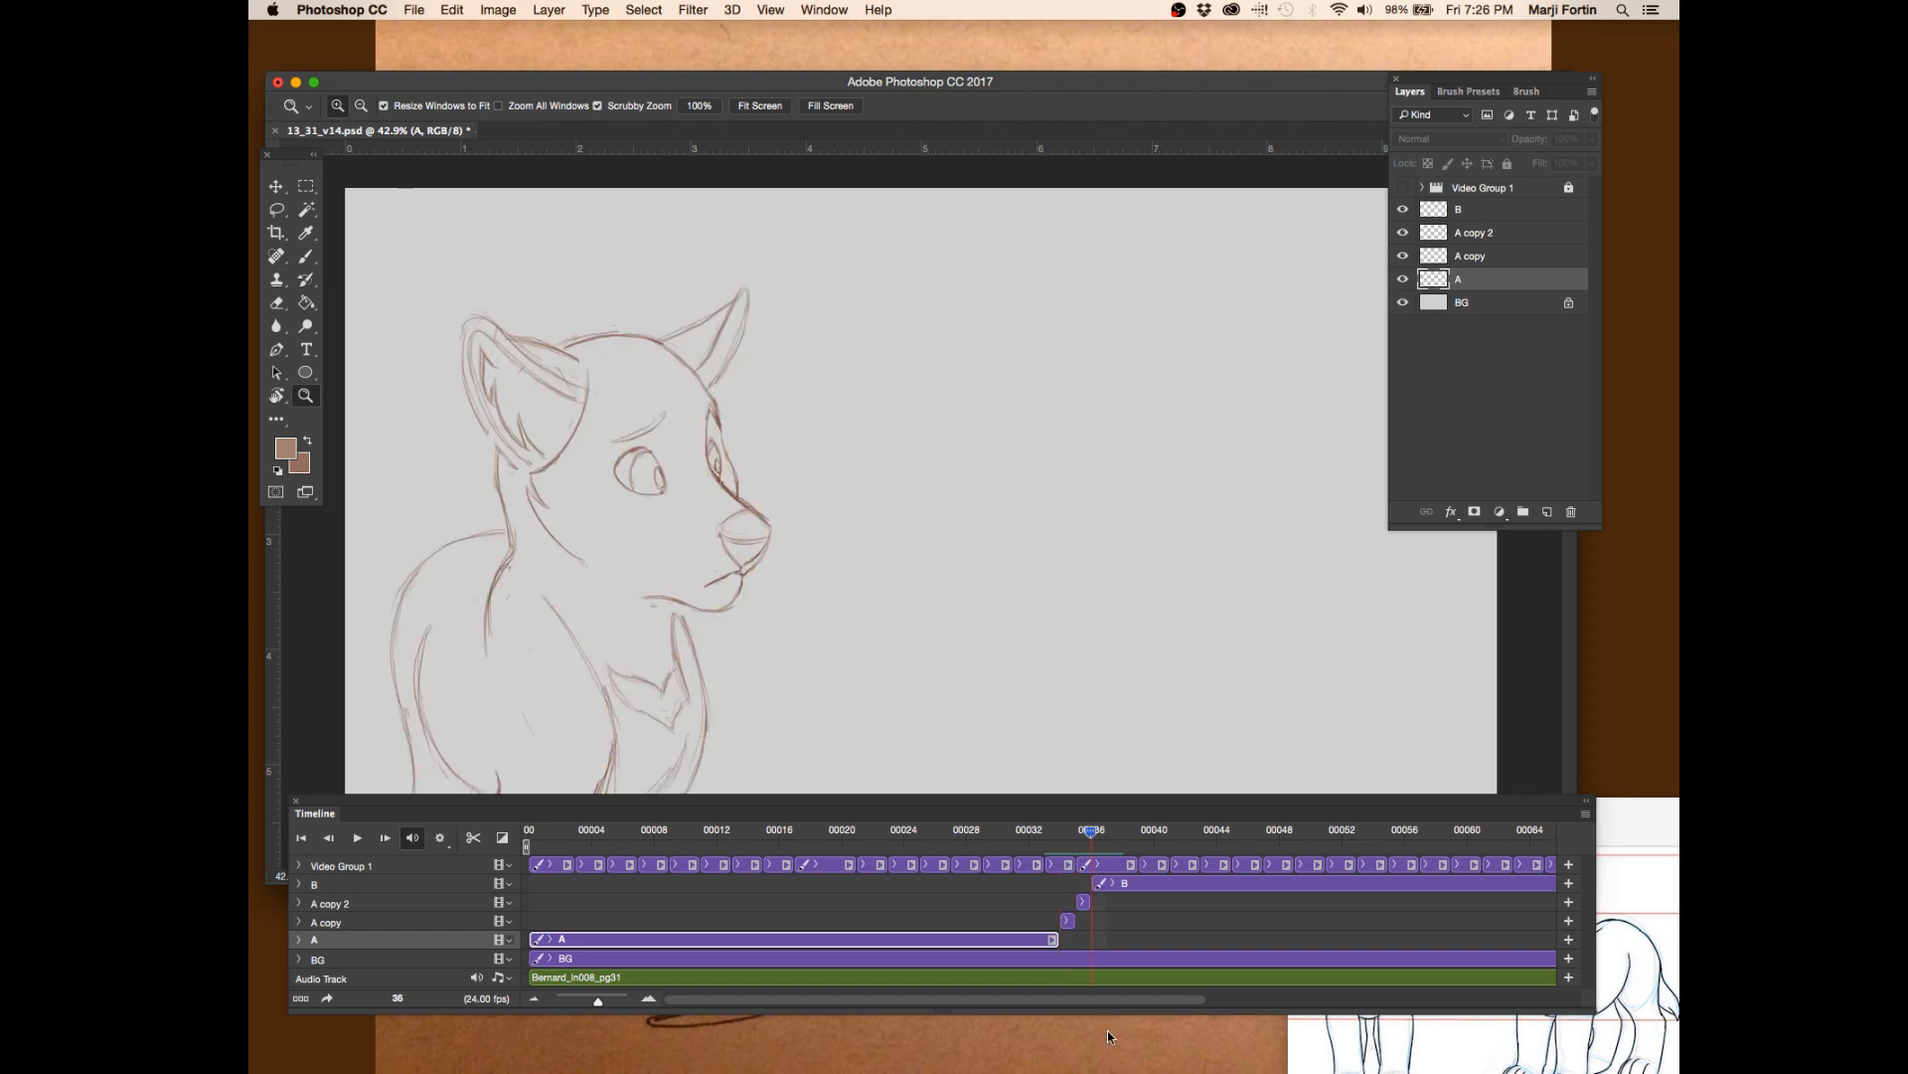
pyautogui.press('Left')
pyautogui.press('Left')
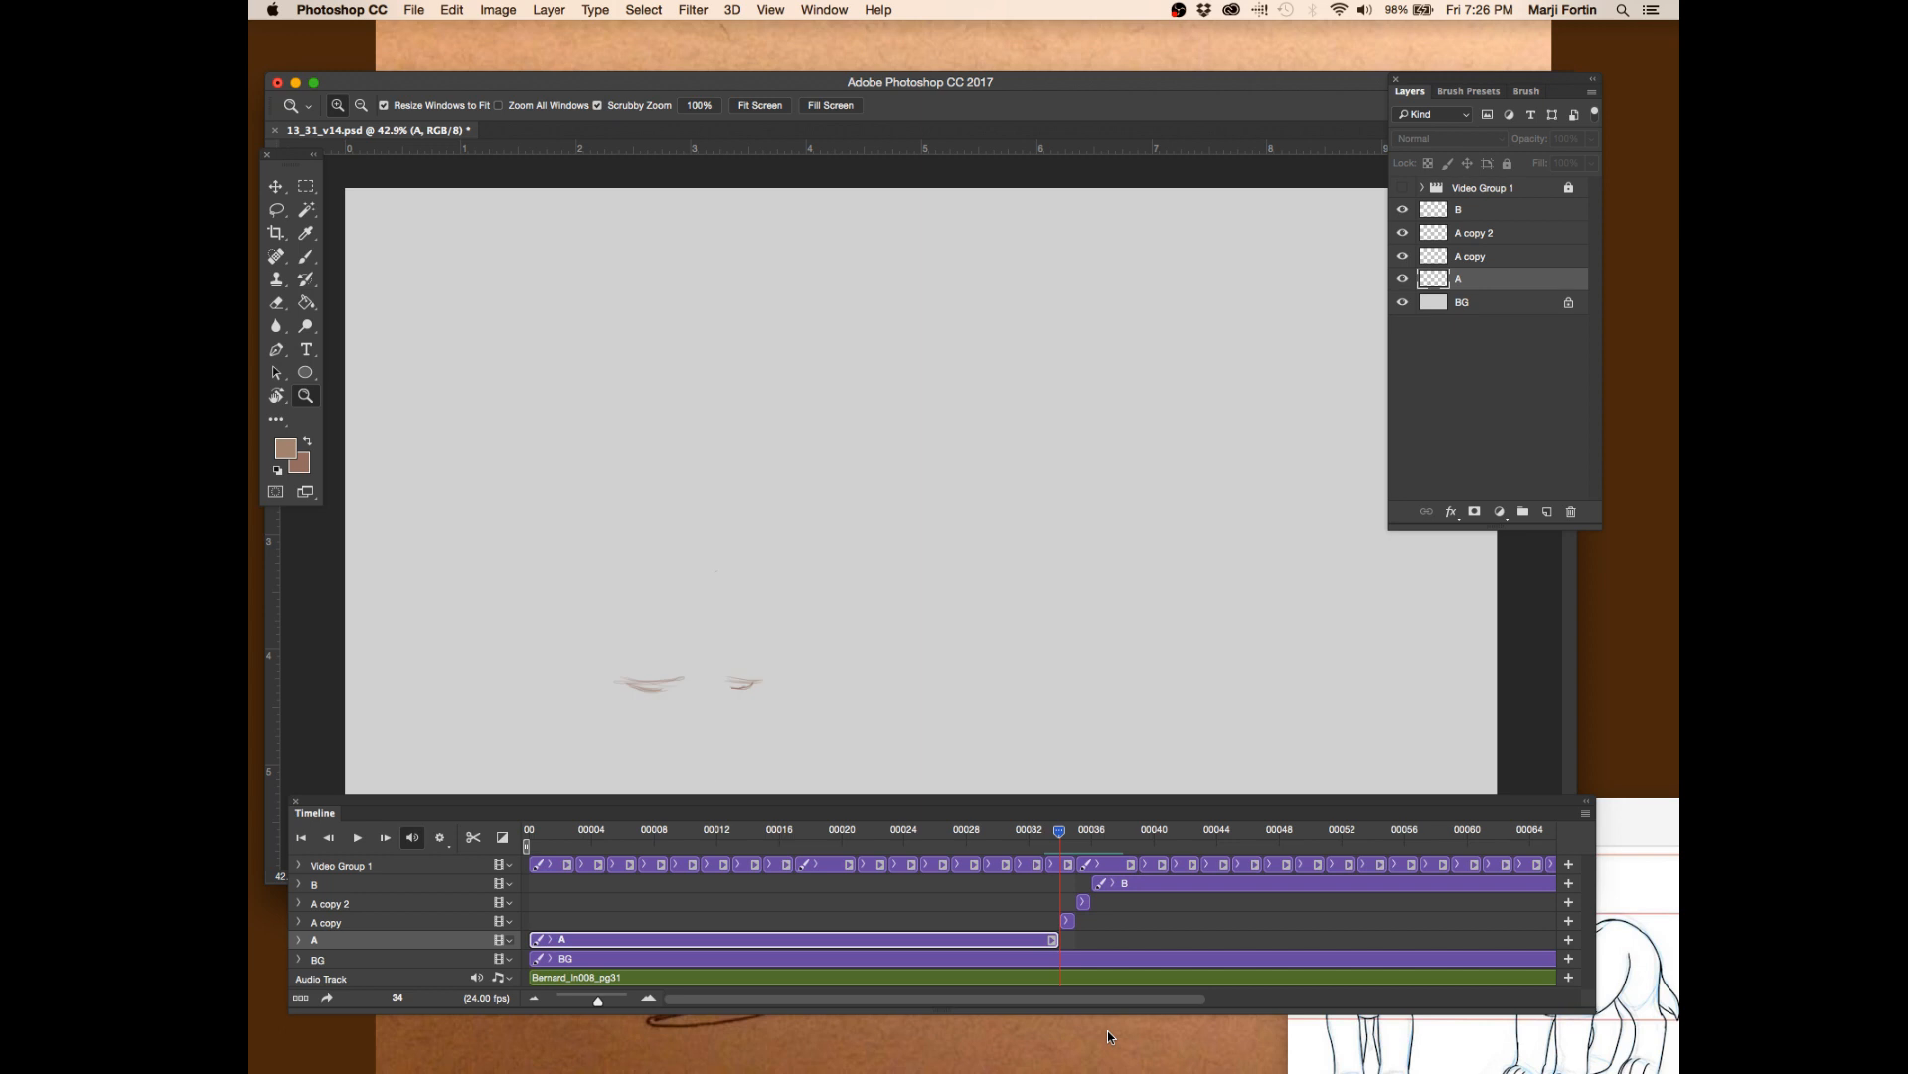
pyautogui.press('Right')
pyautogui.press('Right')
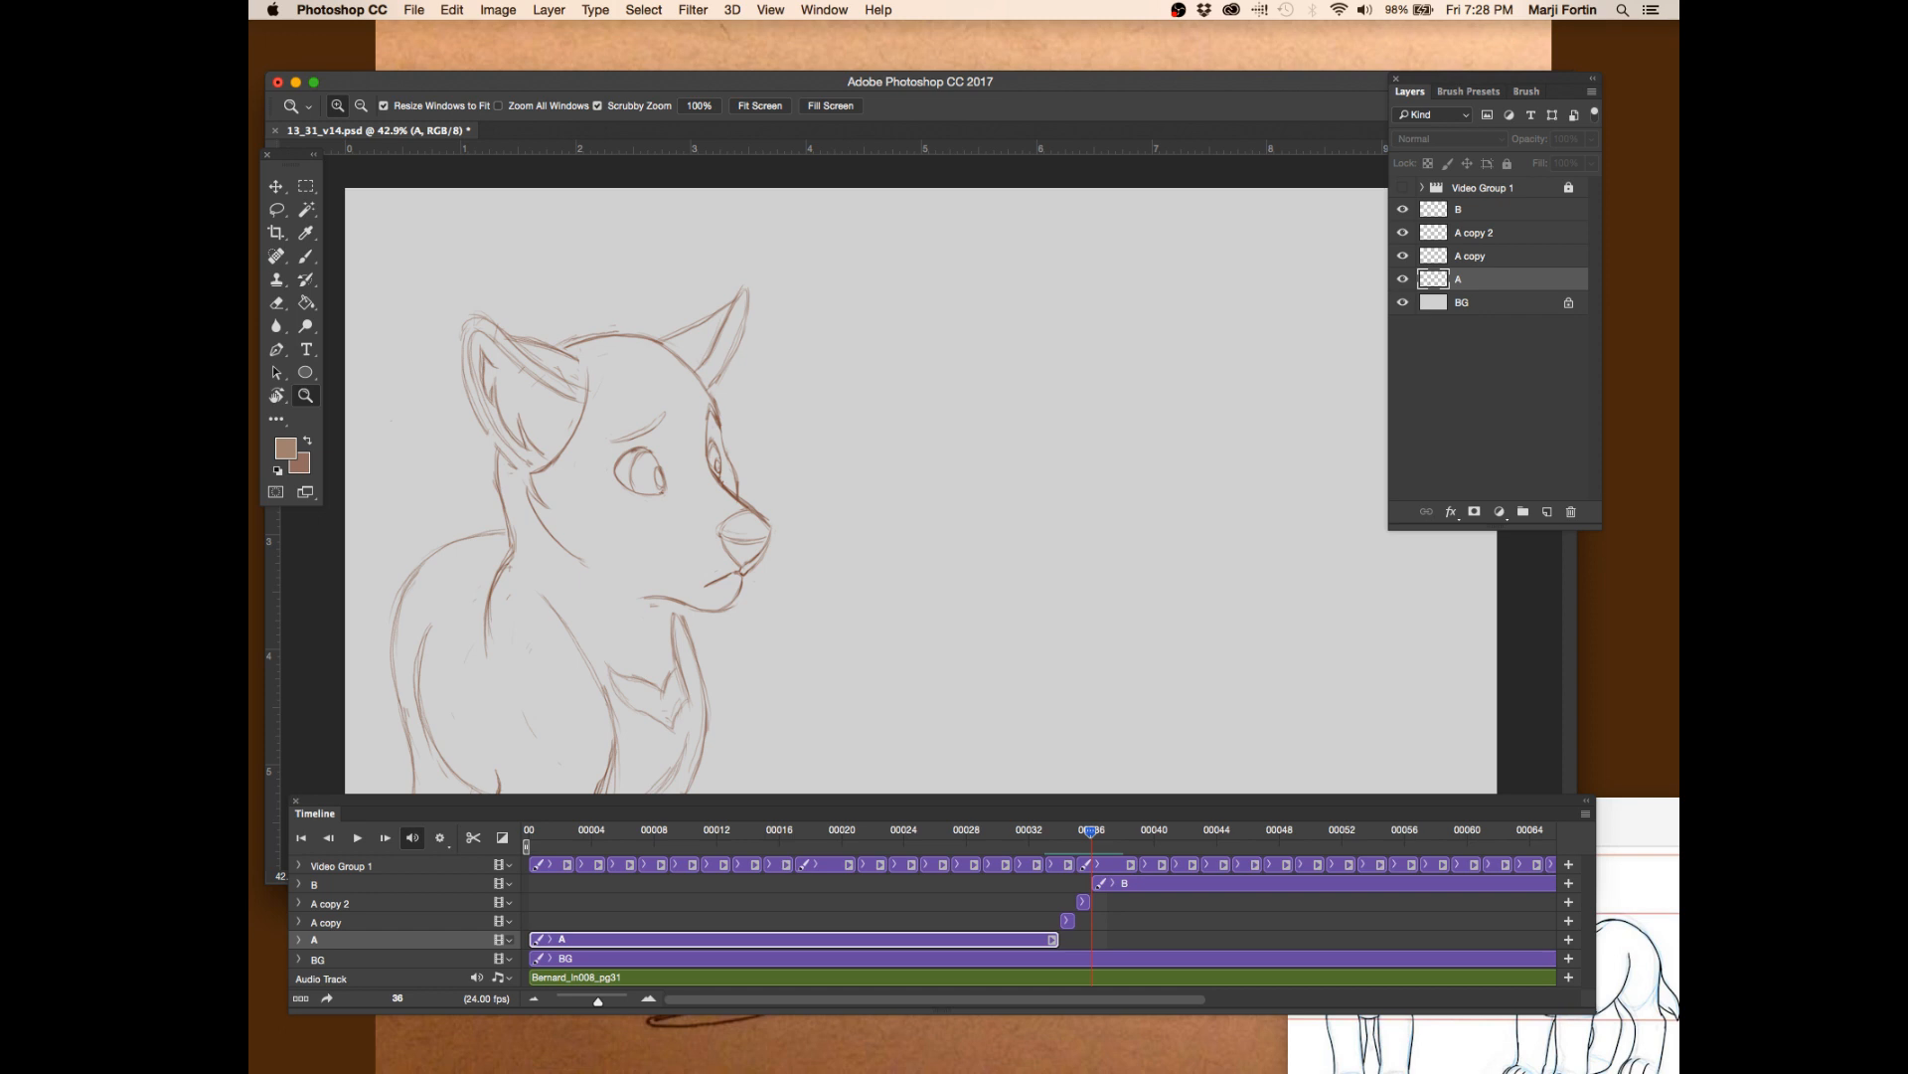
# - Scrub repeatedly through the head turn between frames 33 and 36, and save the animation file
pyautogui.click(1066, 833)
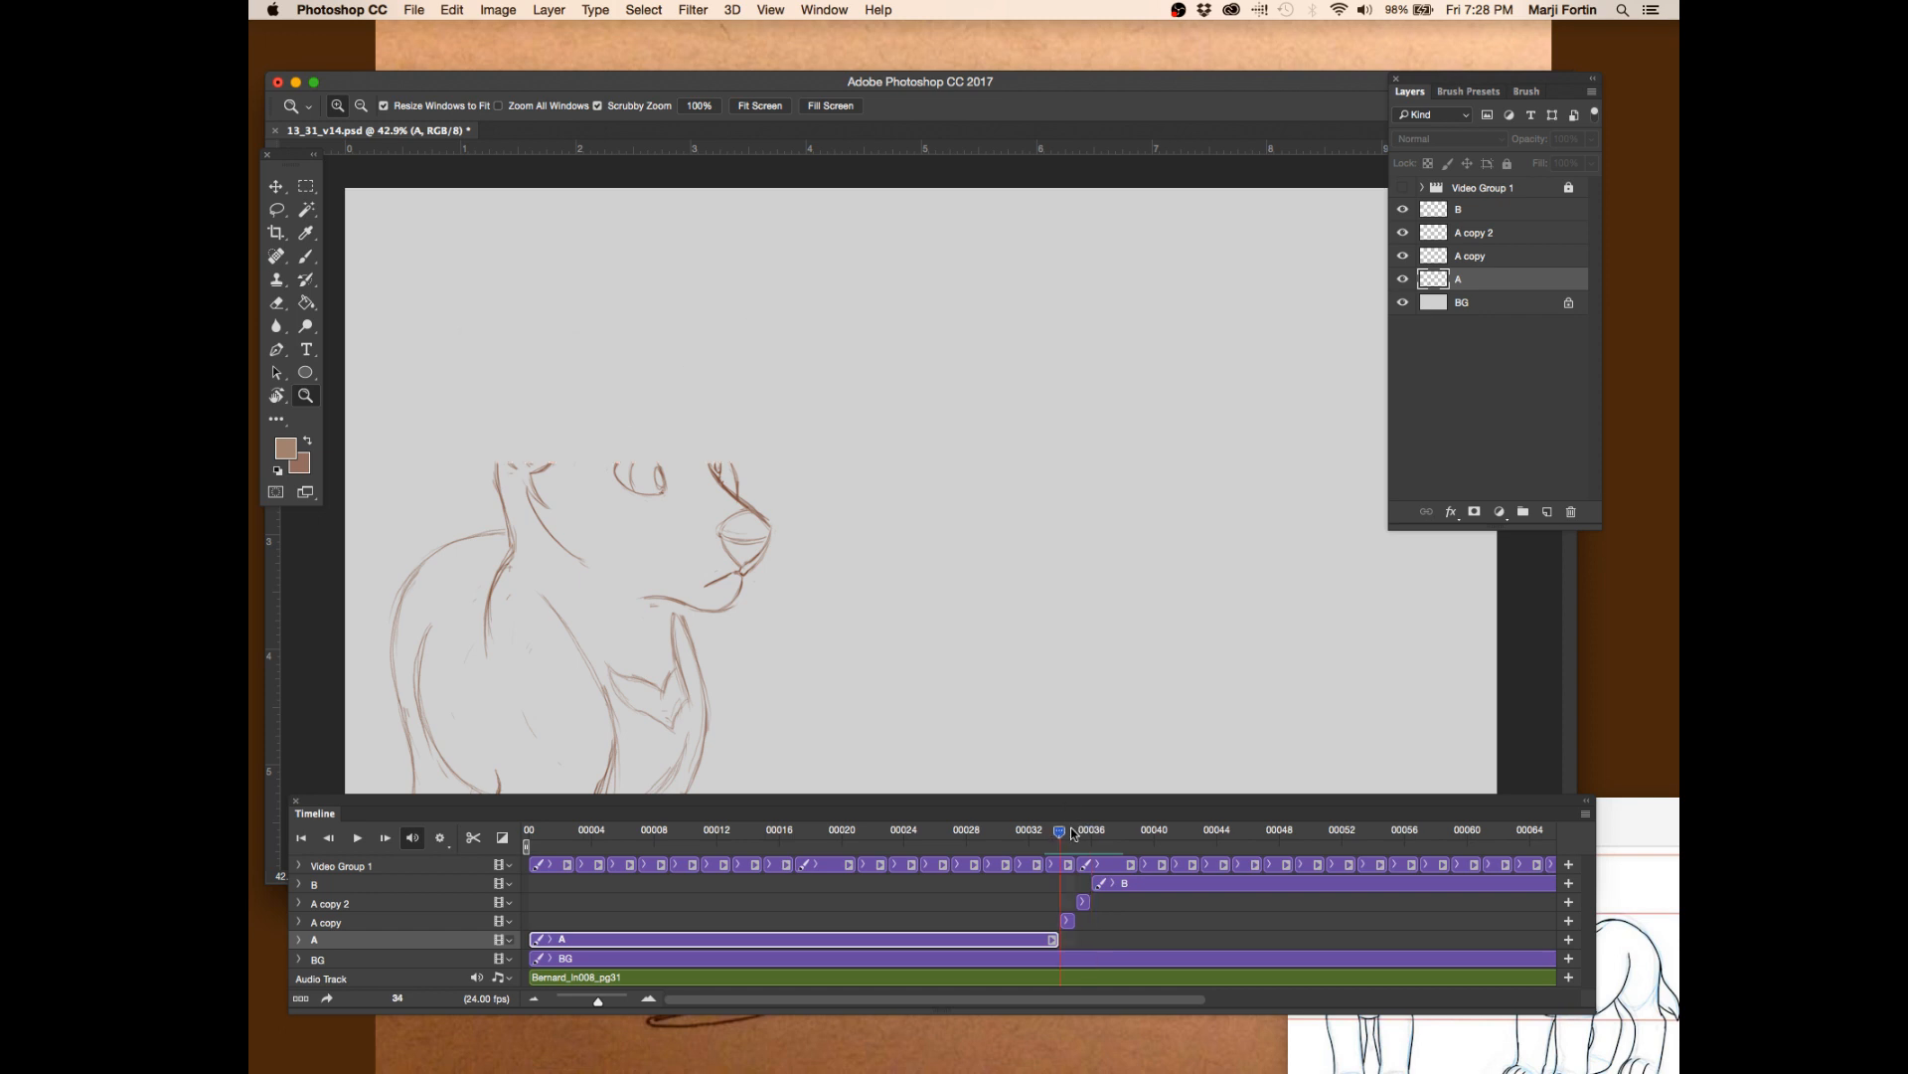
pyautogui.moveTo(1068, 836)
pyautogui.mouseDown()
pyautogui.moveTo(1052, 836)
pyautogui.moveTo(1091, 831)
pyautogui.mouseUp()
pyautogui.press('super+s')
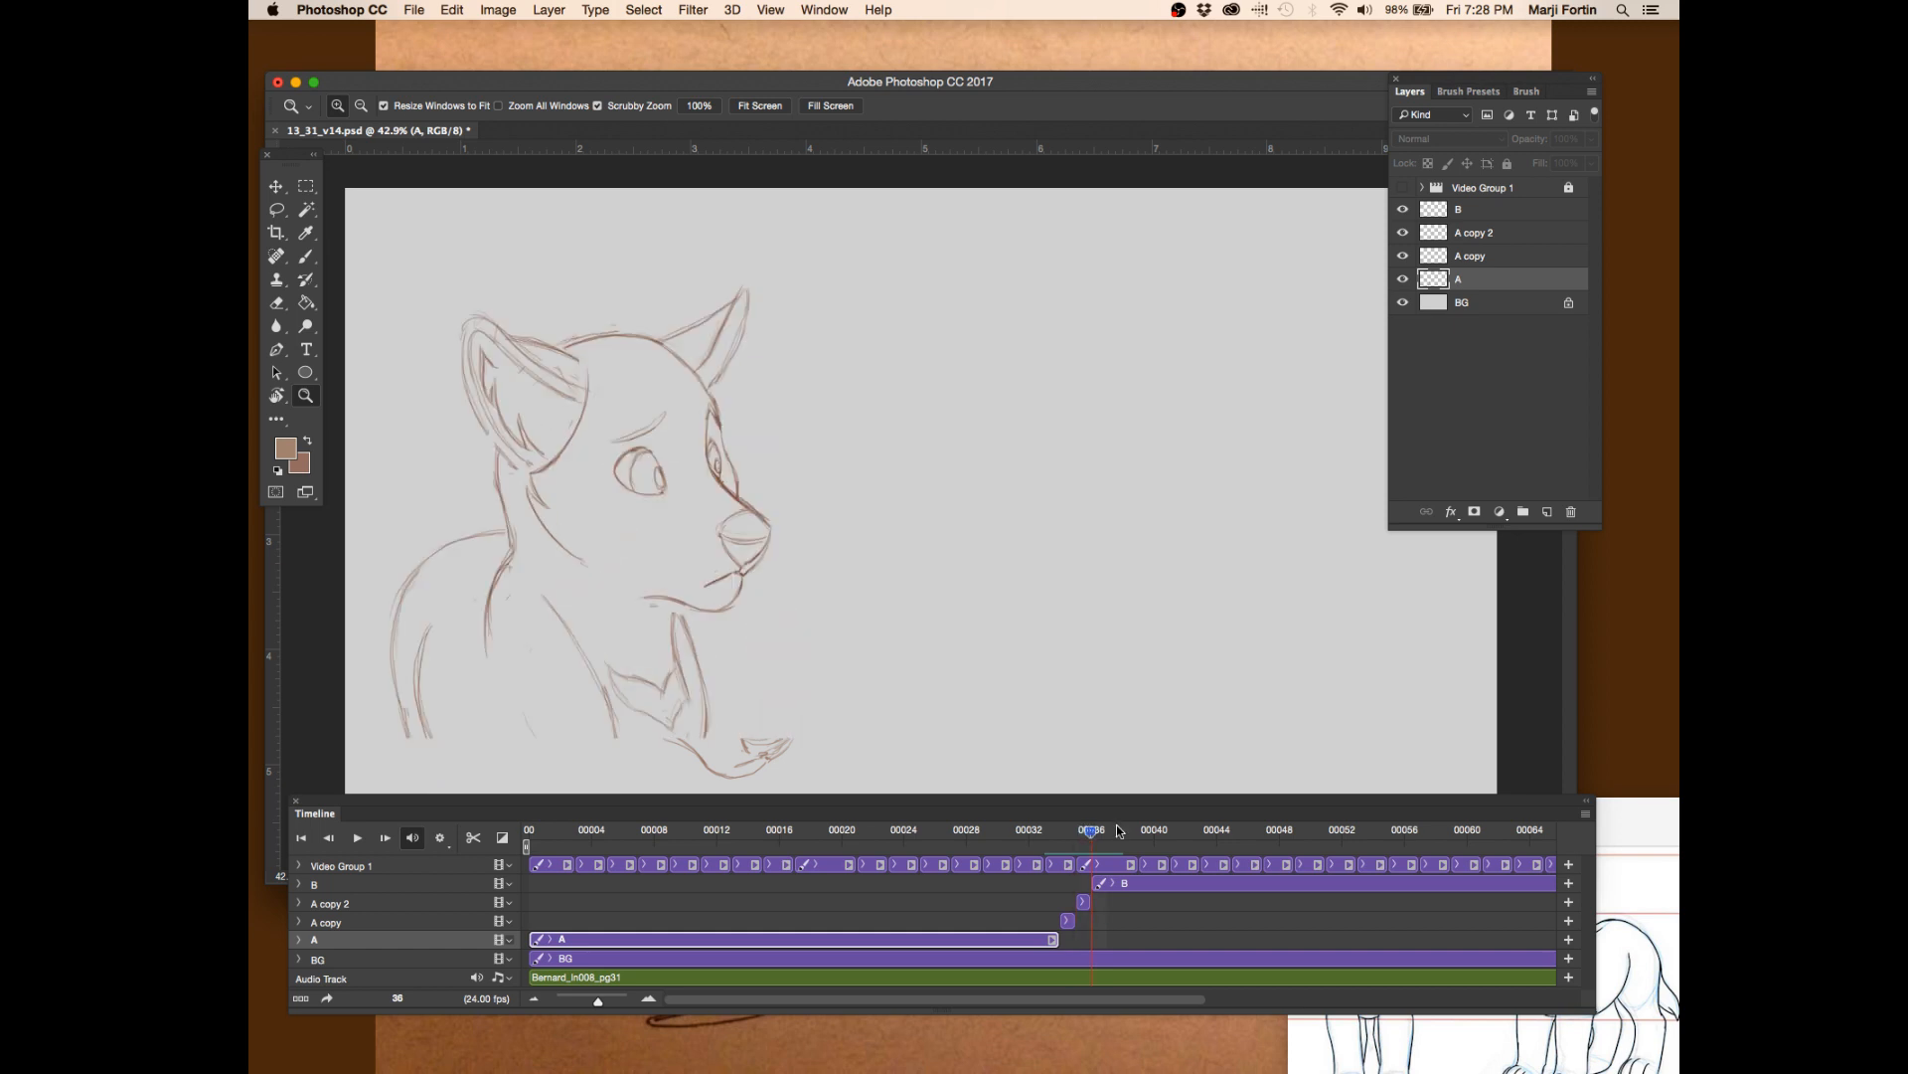
pyautogui.press('super+s')
pyautogui.click(1075, 833)
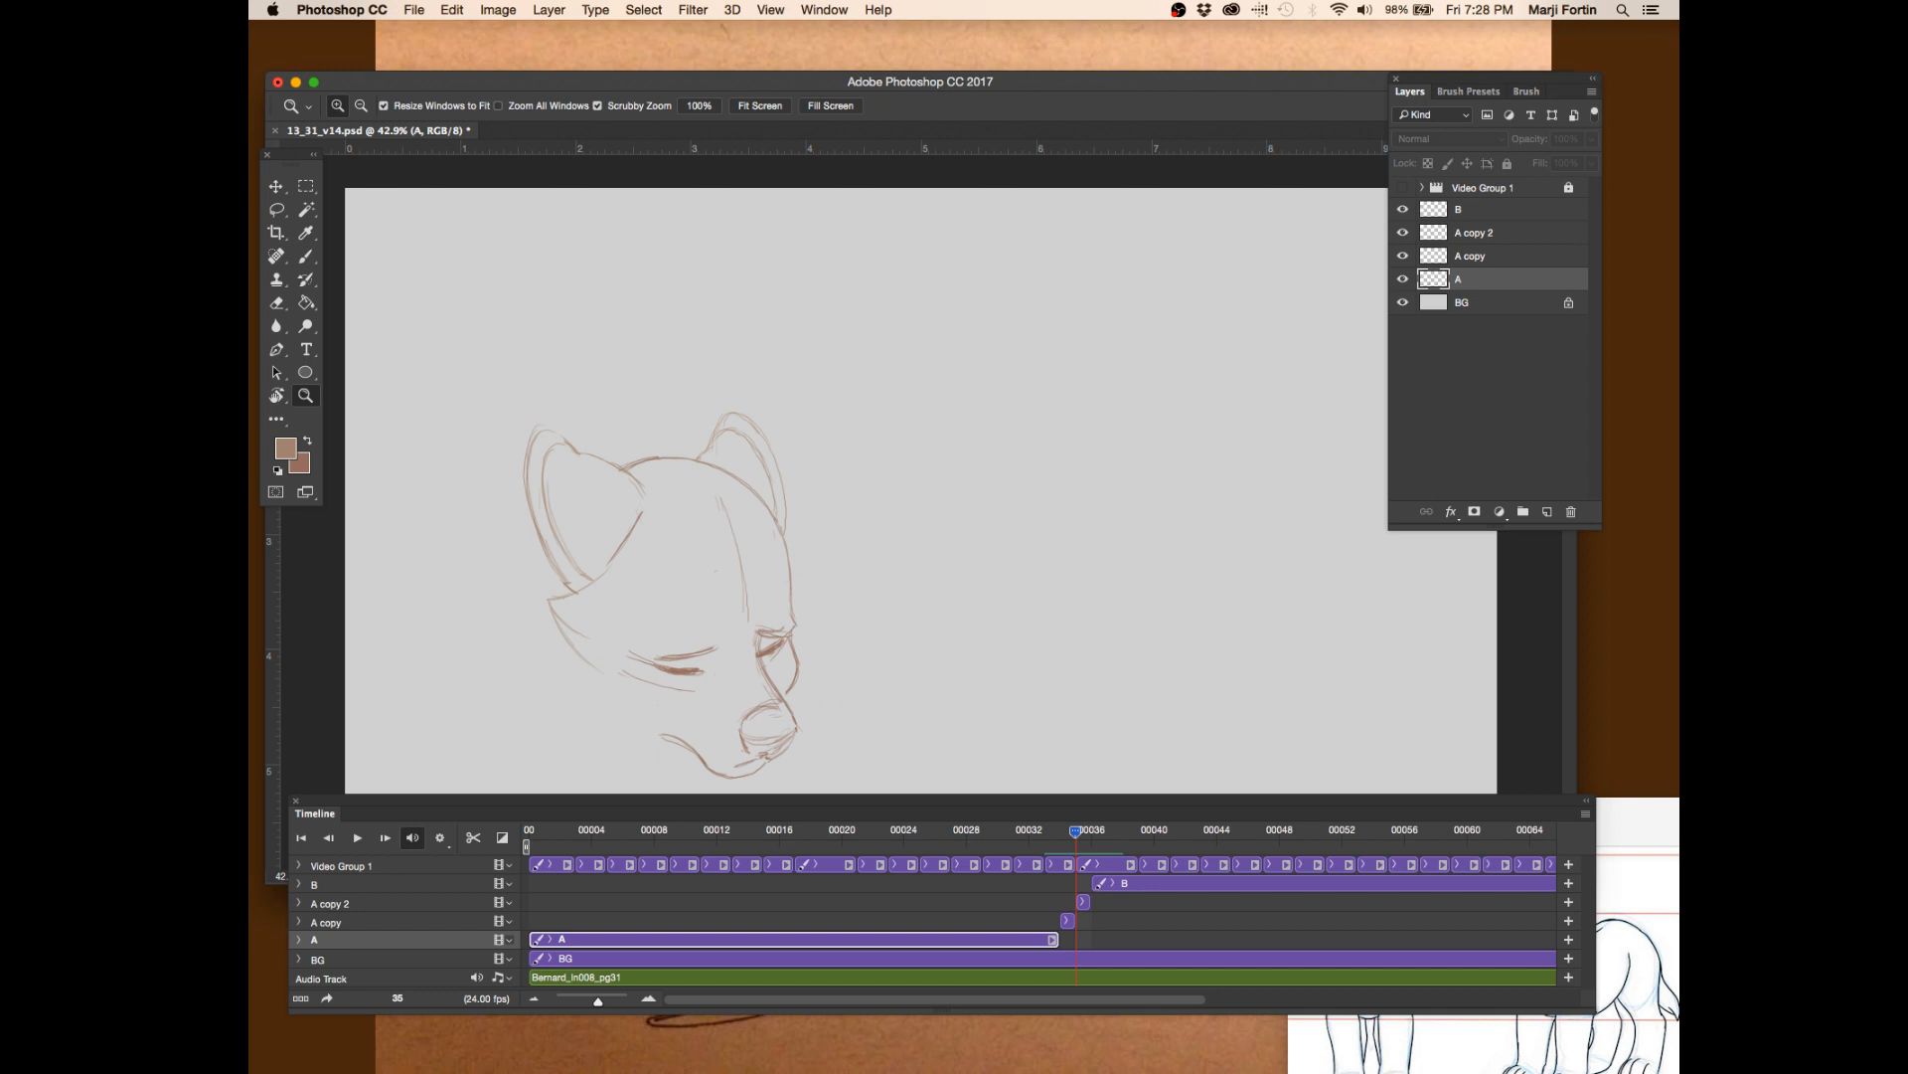
pyautogui.moveTo(1040, 833); pyautogui.dragTo(1094, 830)
pyautogui.press('super+s')
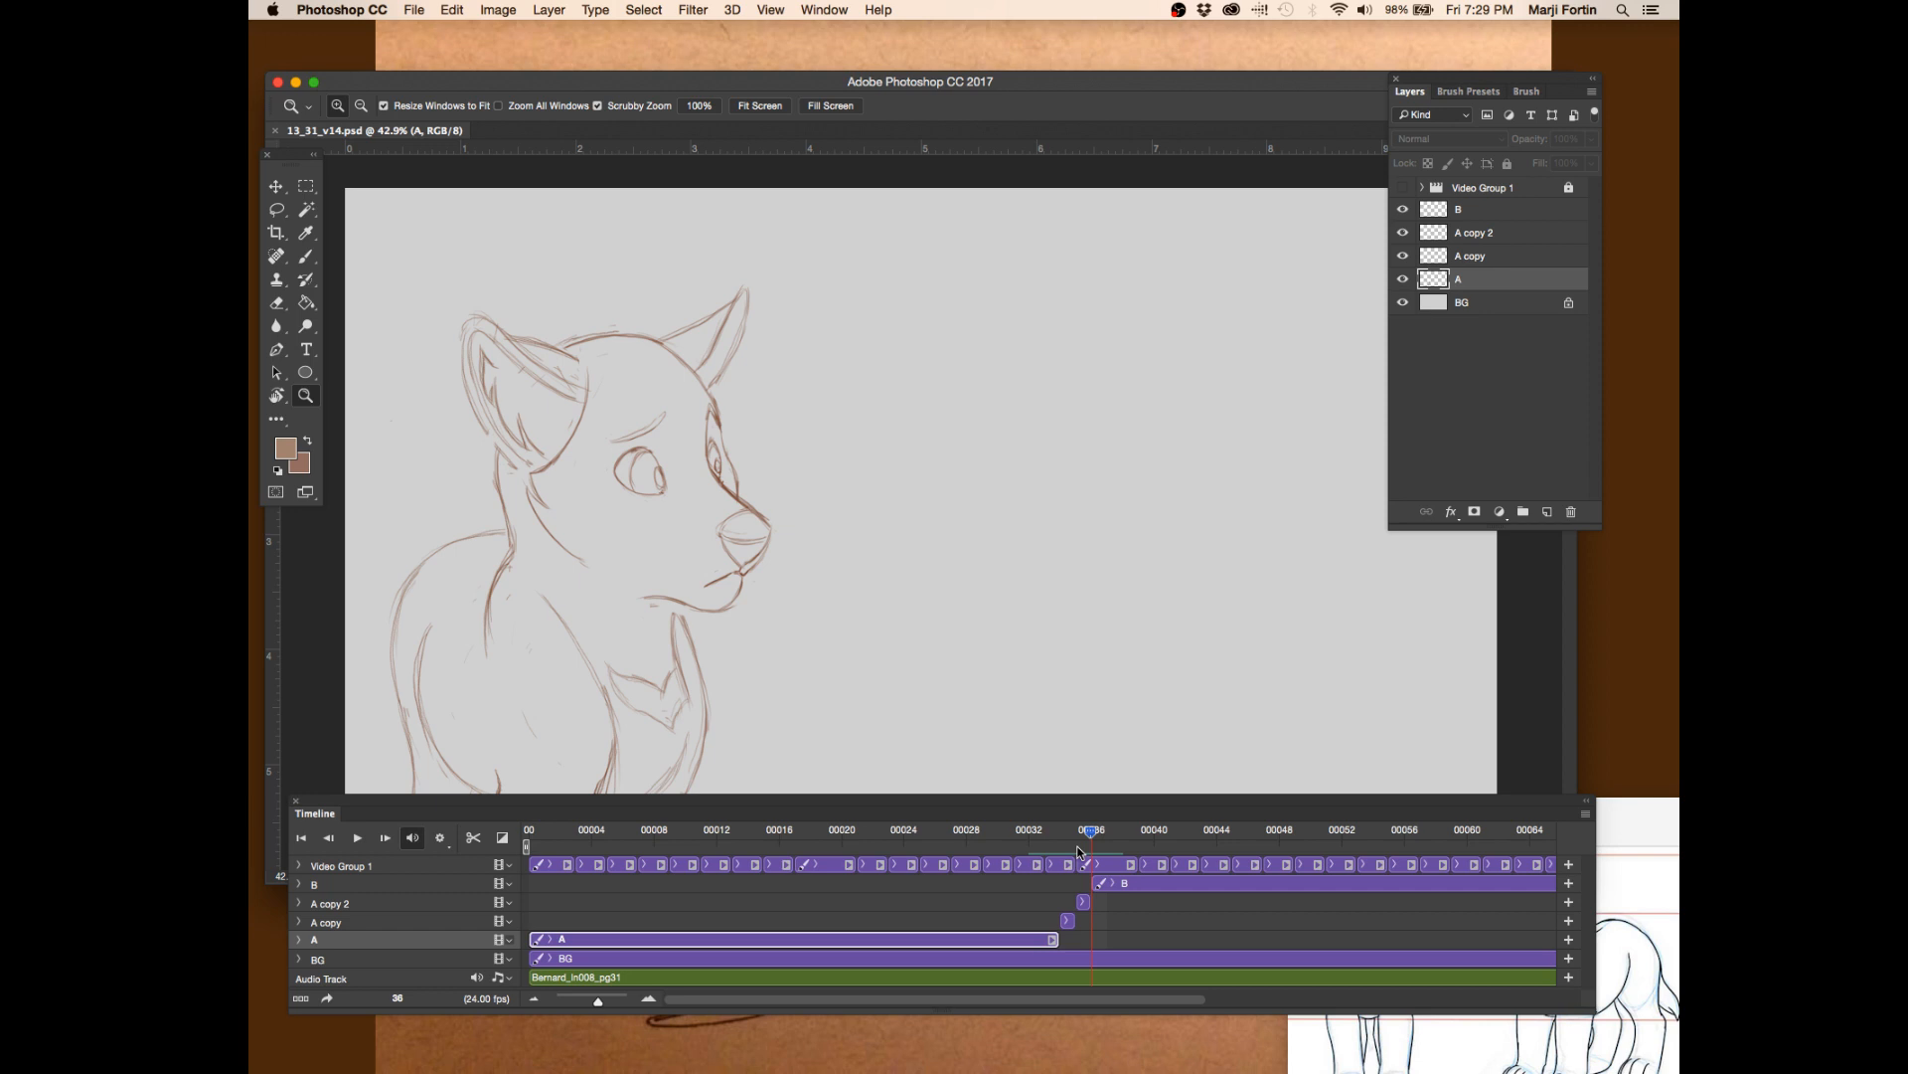
pyautogui.moveTo(1090, 832)
pyautogui.mouseDown()
pyautogui.moveTo(1060, 833)
pyautogui.moveTo(1093, 836)
pyautogui.mouseUp()
pyautogui.press('super+s')
pyautogui.moveTo(1092, 836); pyautogui.dragTo(1060, 831)
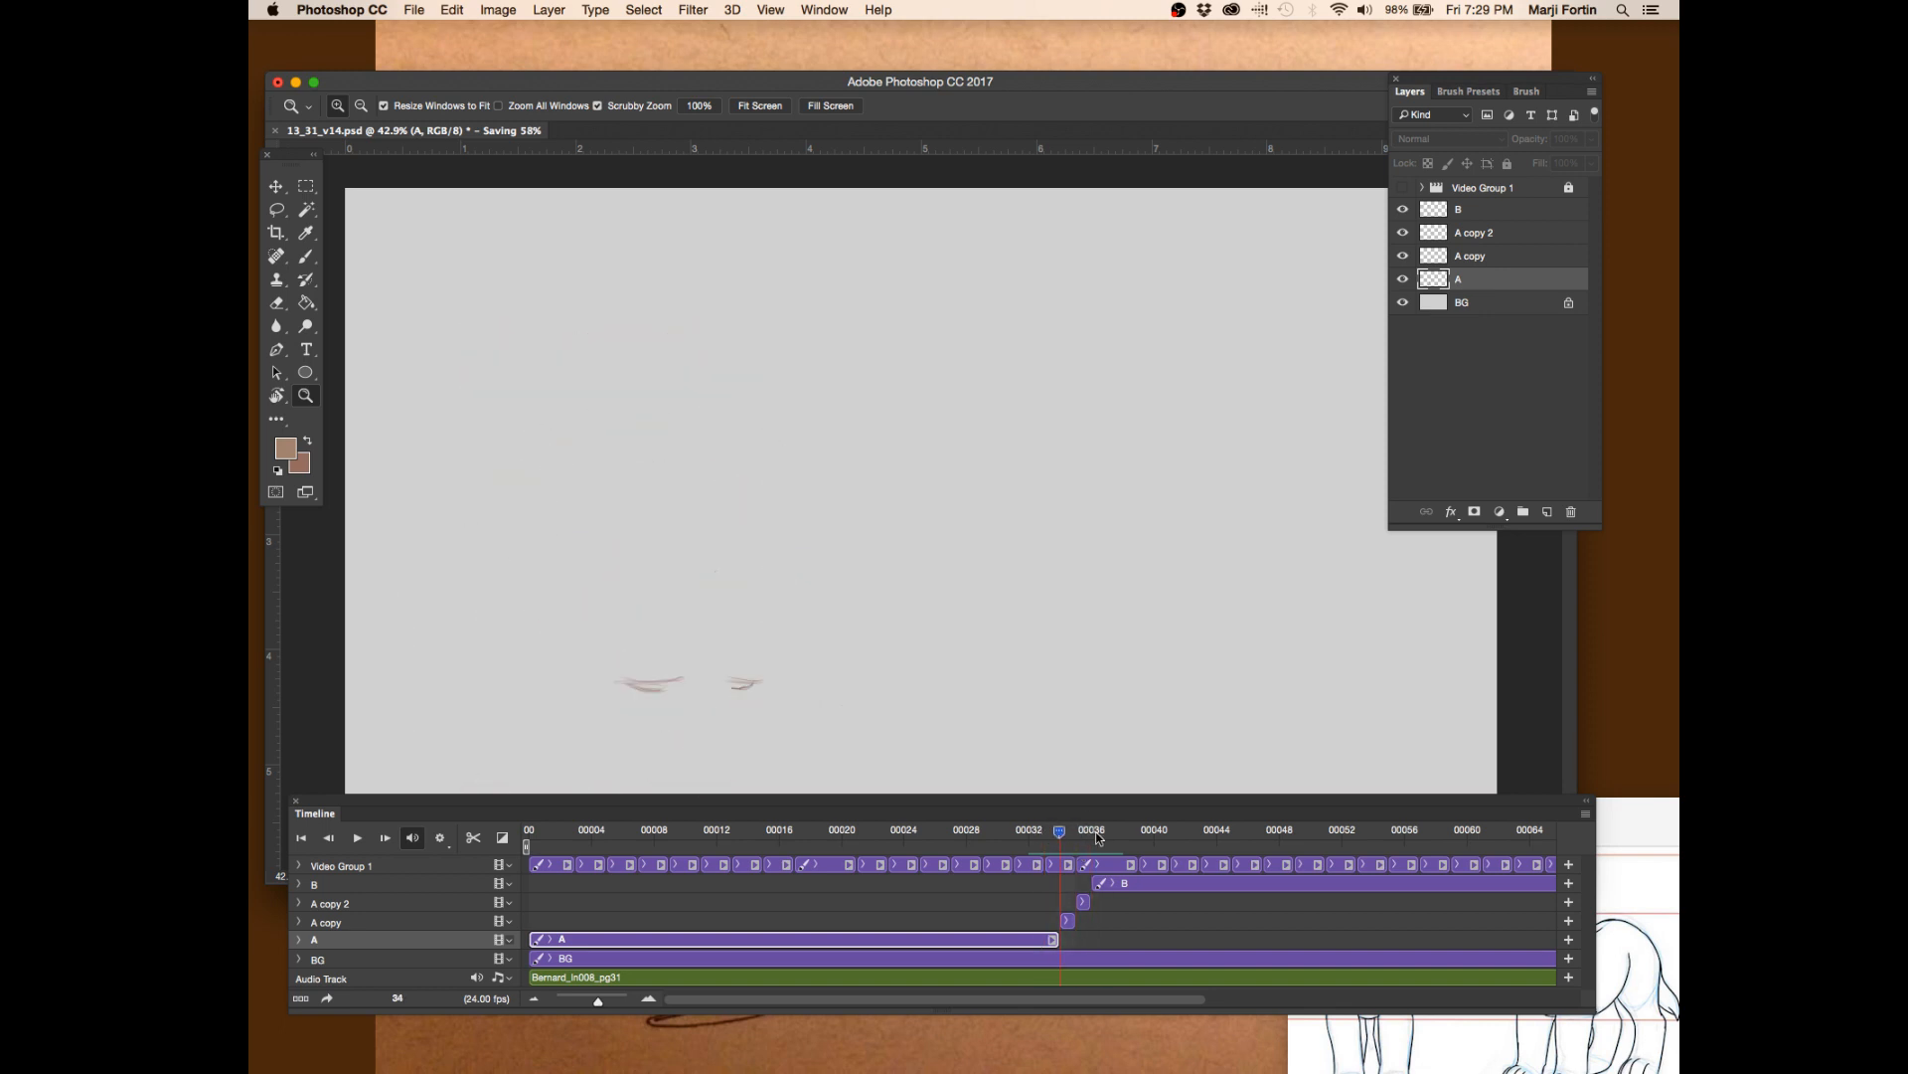
# - Make the A copy clip at frame 34 active for drawing with the Brush and save the file
pyautogui.press('b')
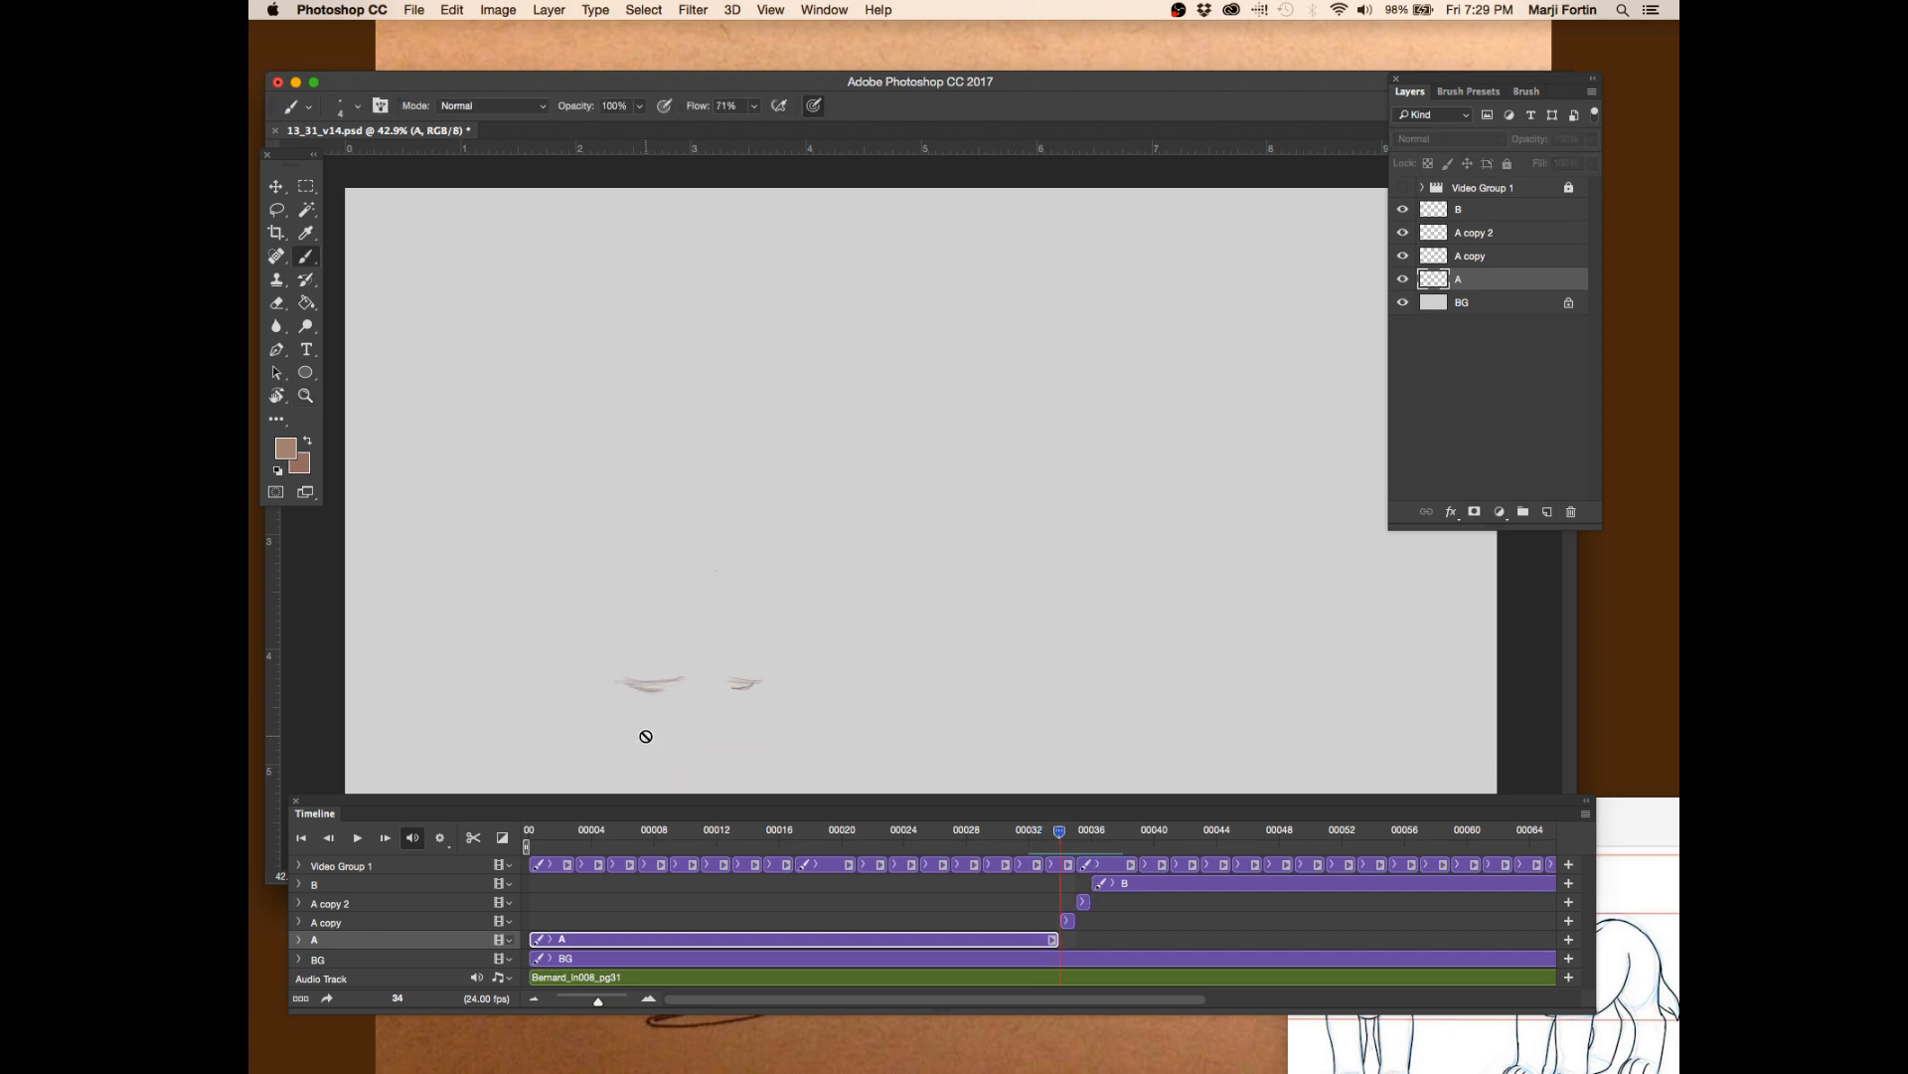
pyautogui.click(1074, 922)
pyautogui.click(1070, 922)
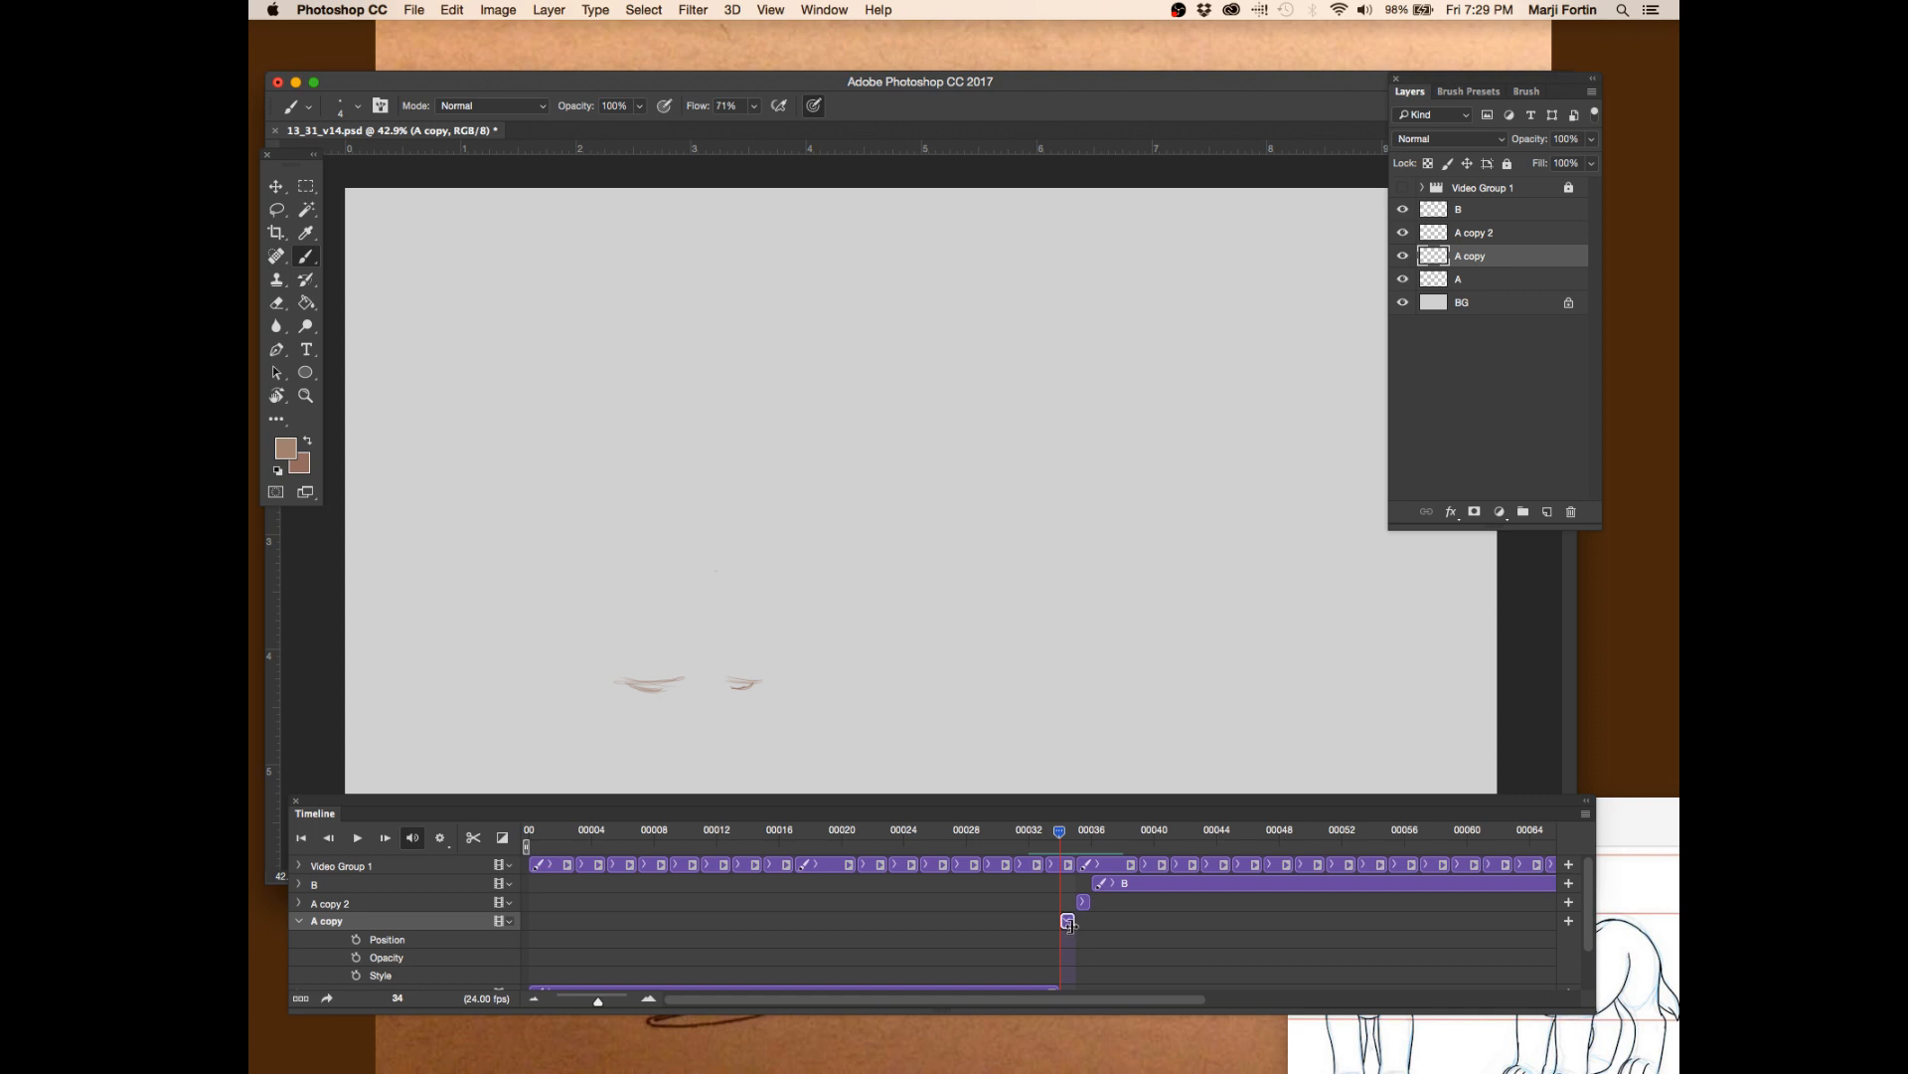
pyautogui.press('super+s')
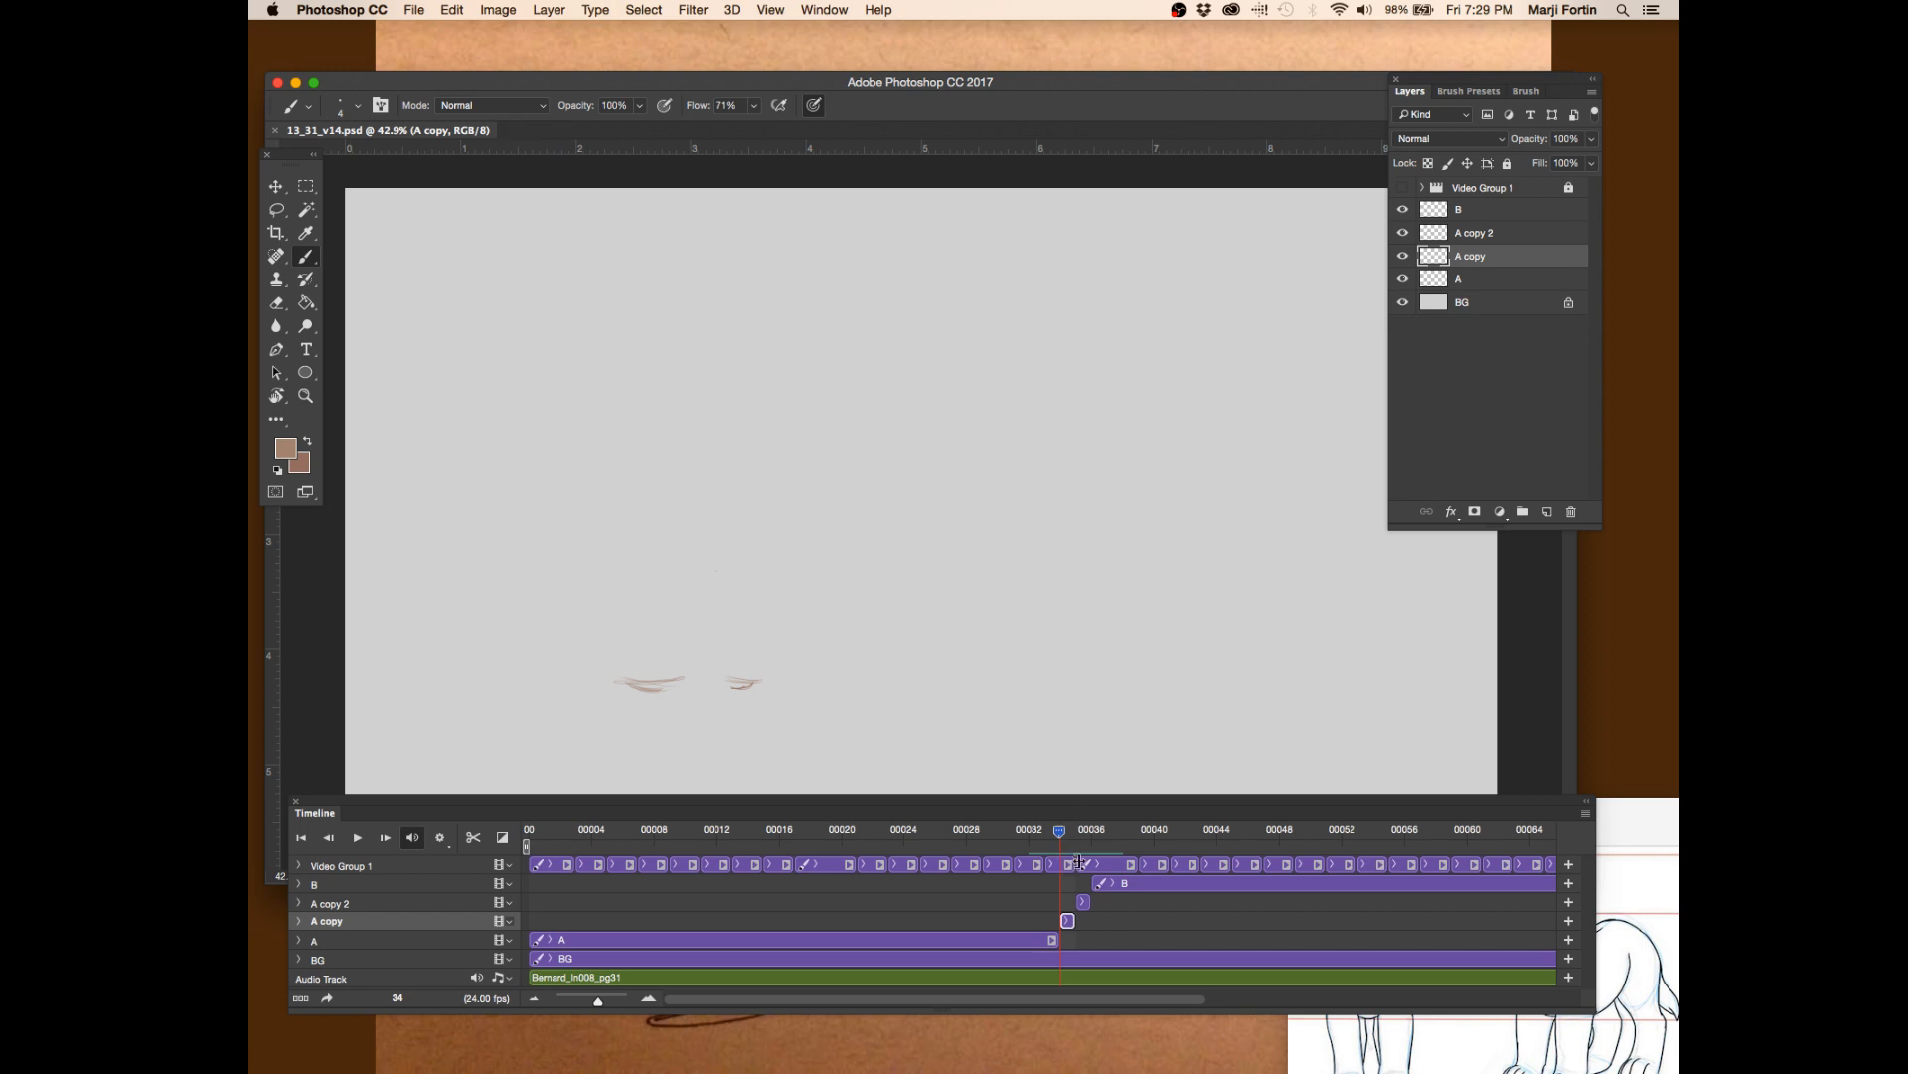
# - Strengthen the closed eyelid lines of both eyes at frame 34, comparing with frames 33 and 35
pyautogui.press('Left')
pyautogui.press('Right')
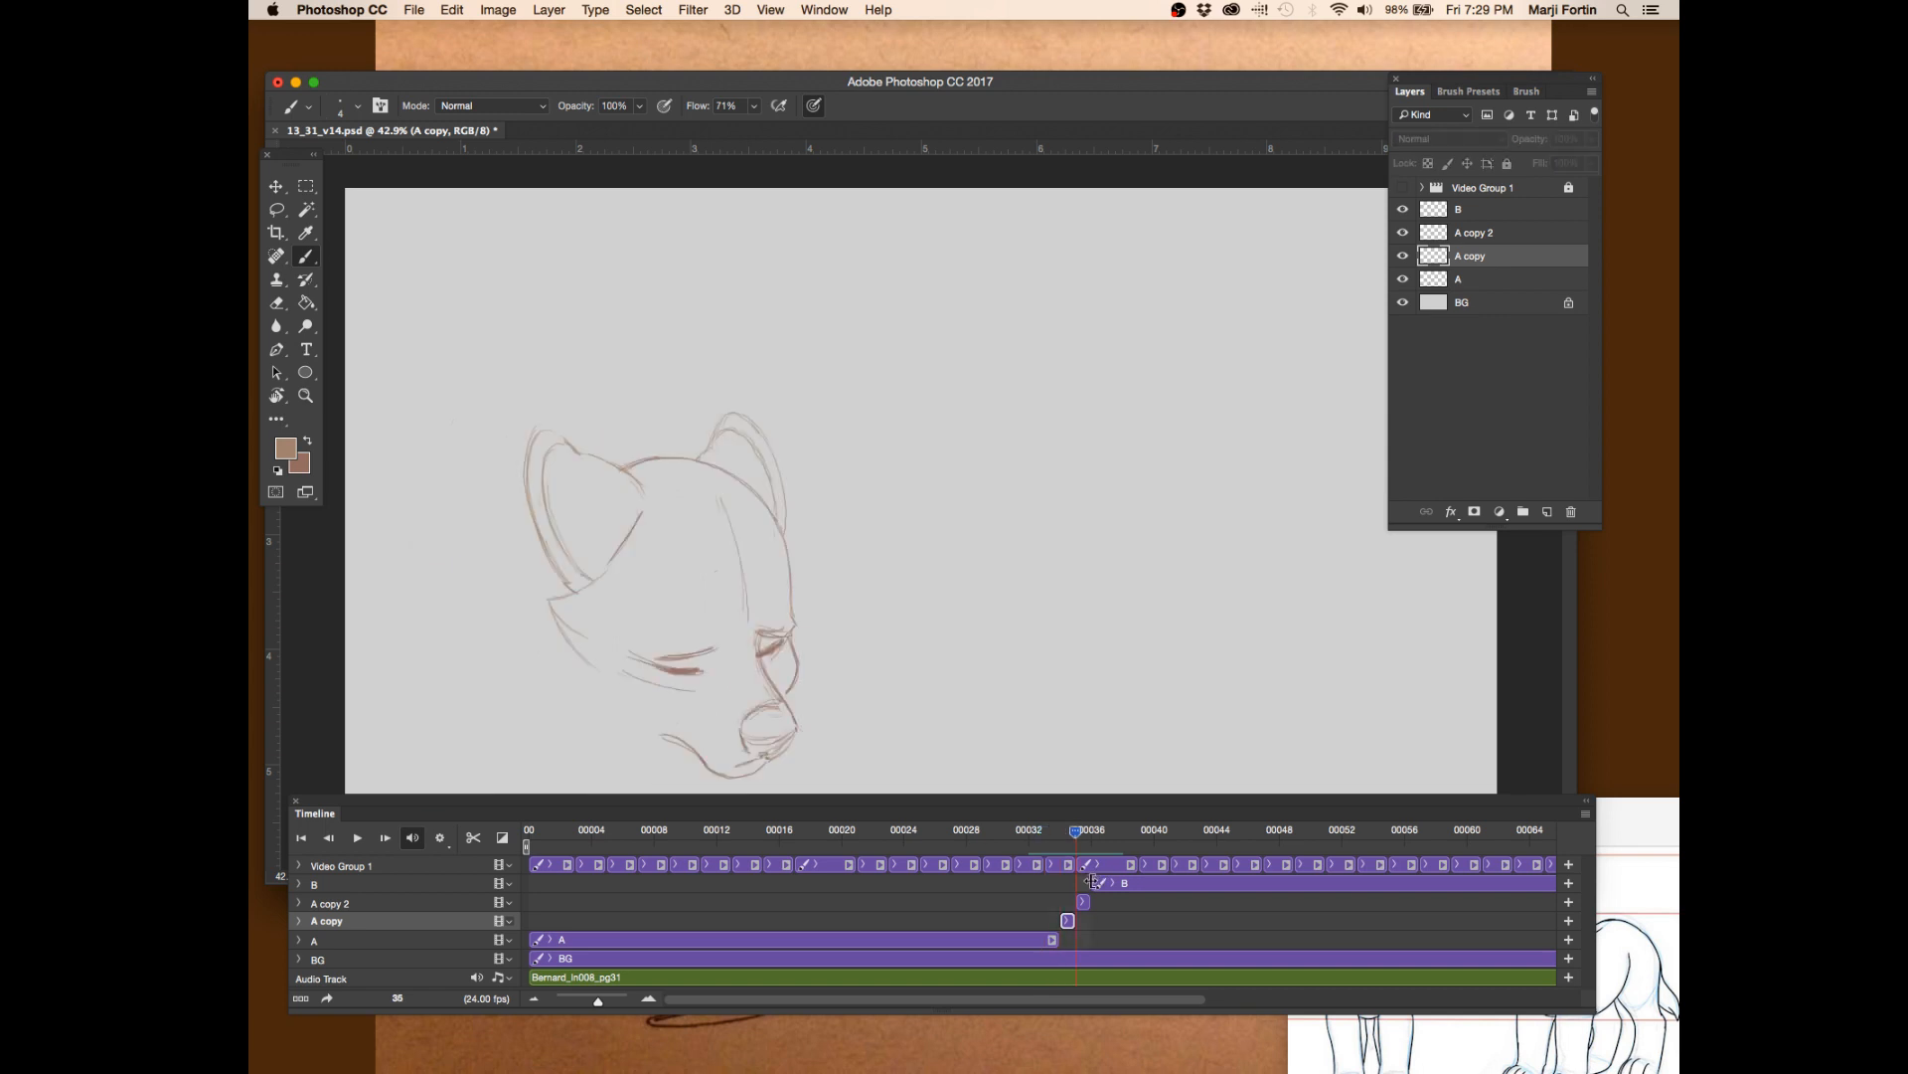
pyautogui.press('Left')
pyautogui.press('Right')
pyautogui.press('Right')
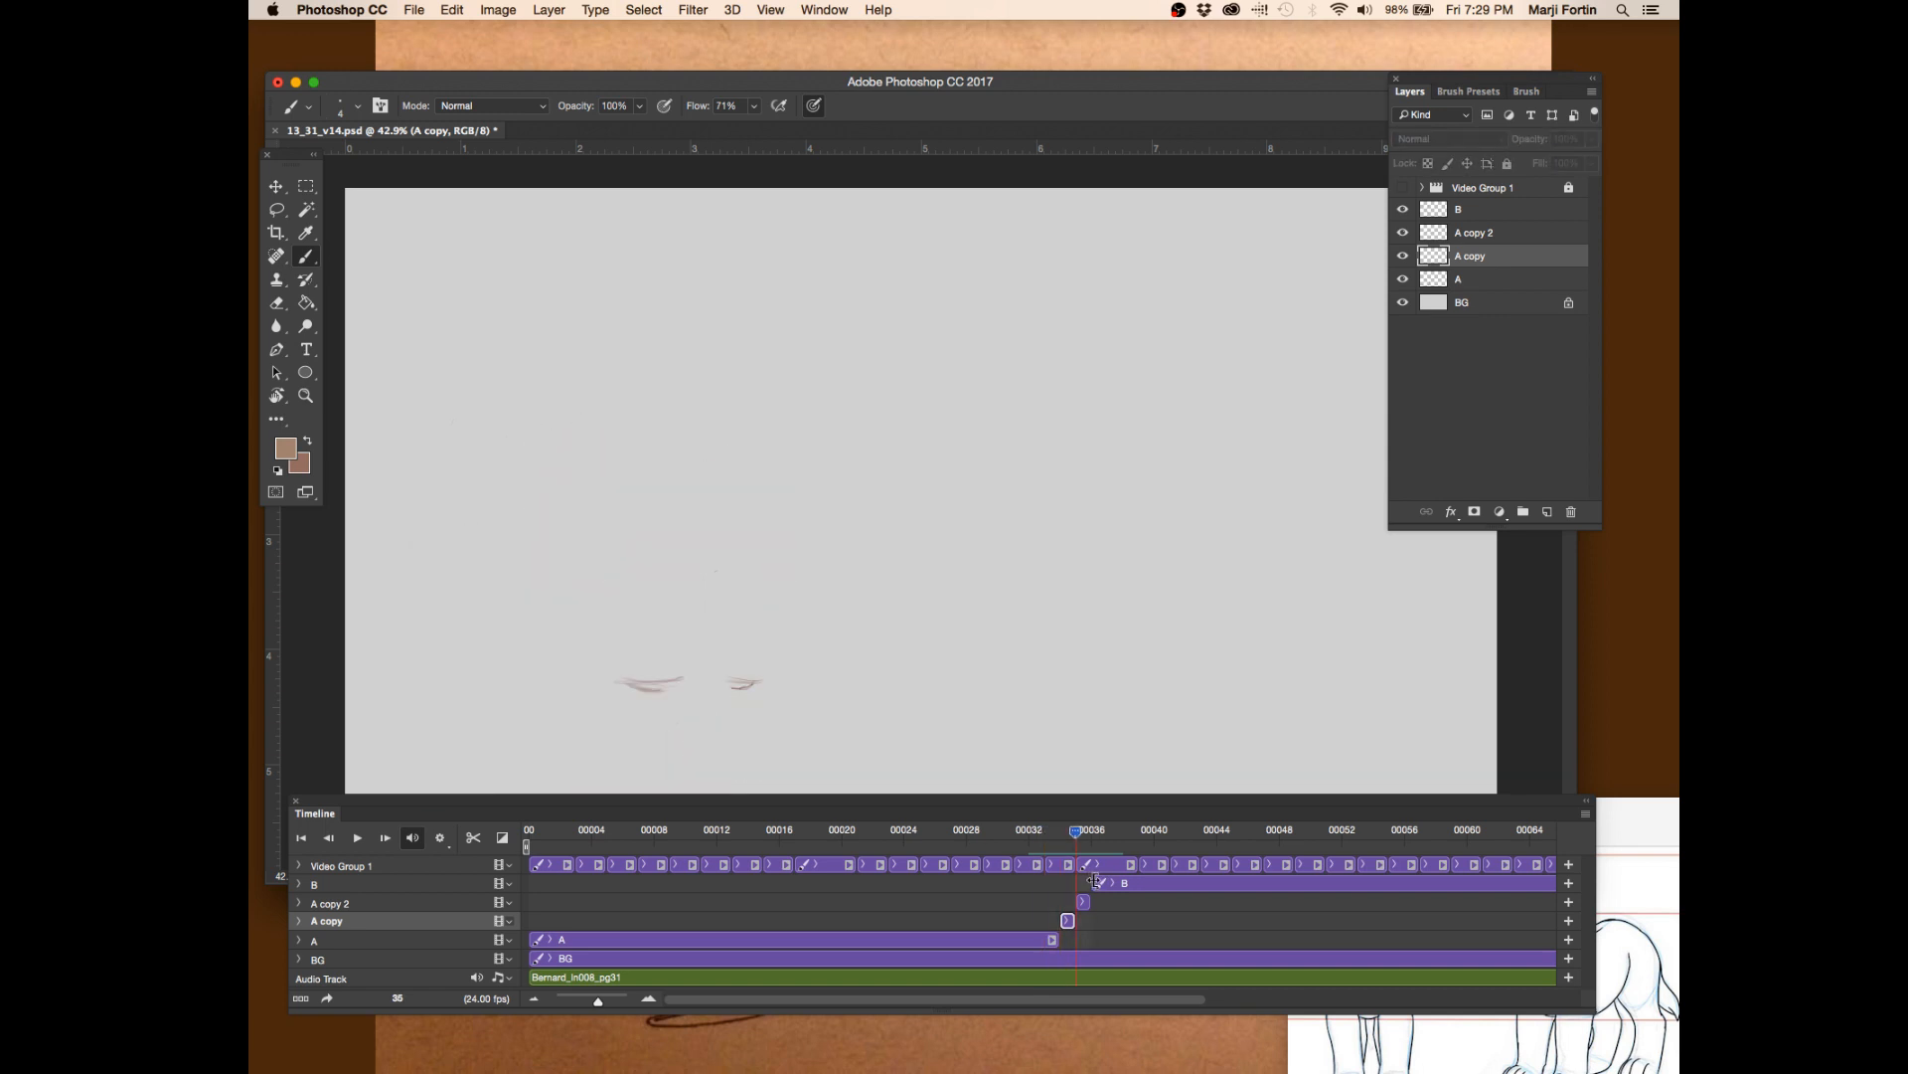
pyautogui.press('Left')
pyautogui.press('Left')
pyautogui.press('Right')
pyautogui.press('Left')
pyautogui.press('Right')
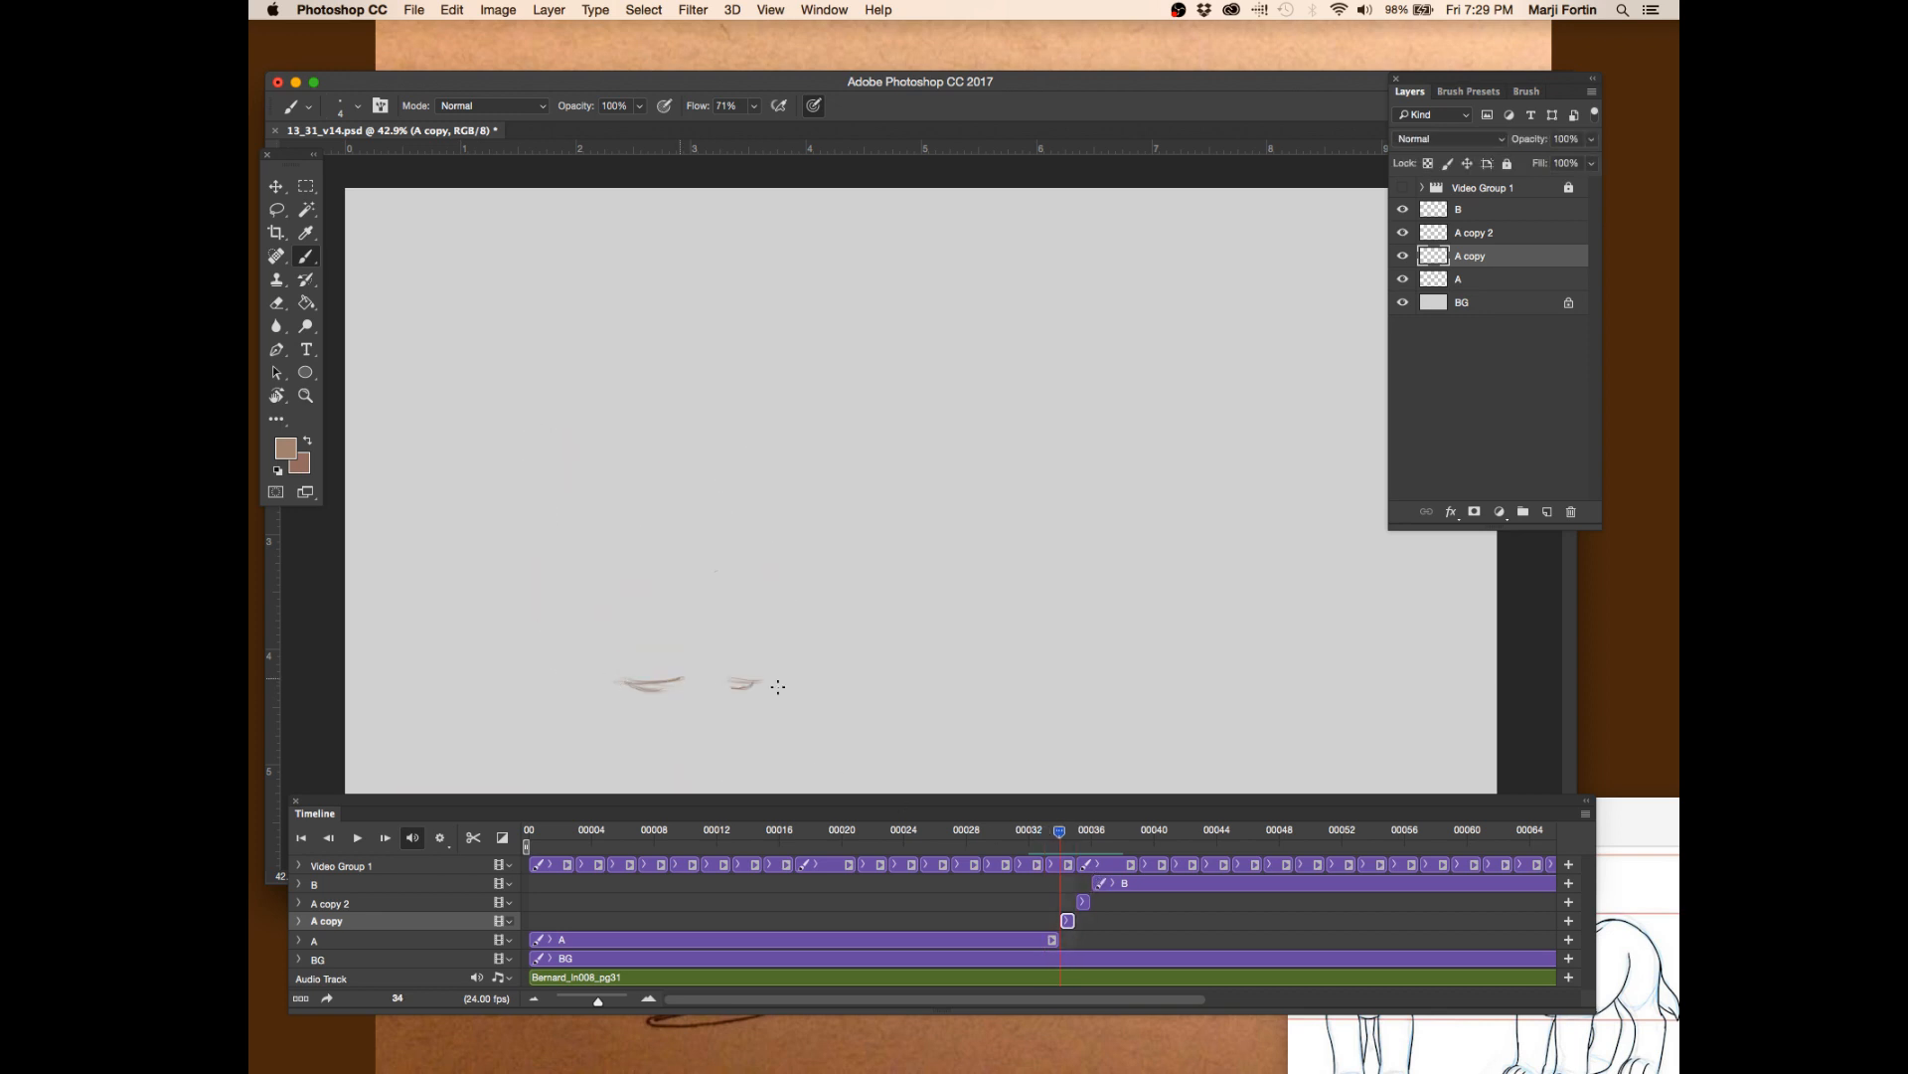
pyautogui.press('Left')
pyautogui.press('Right')
pyautogui.press('Right')
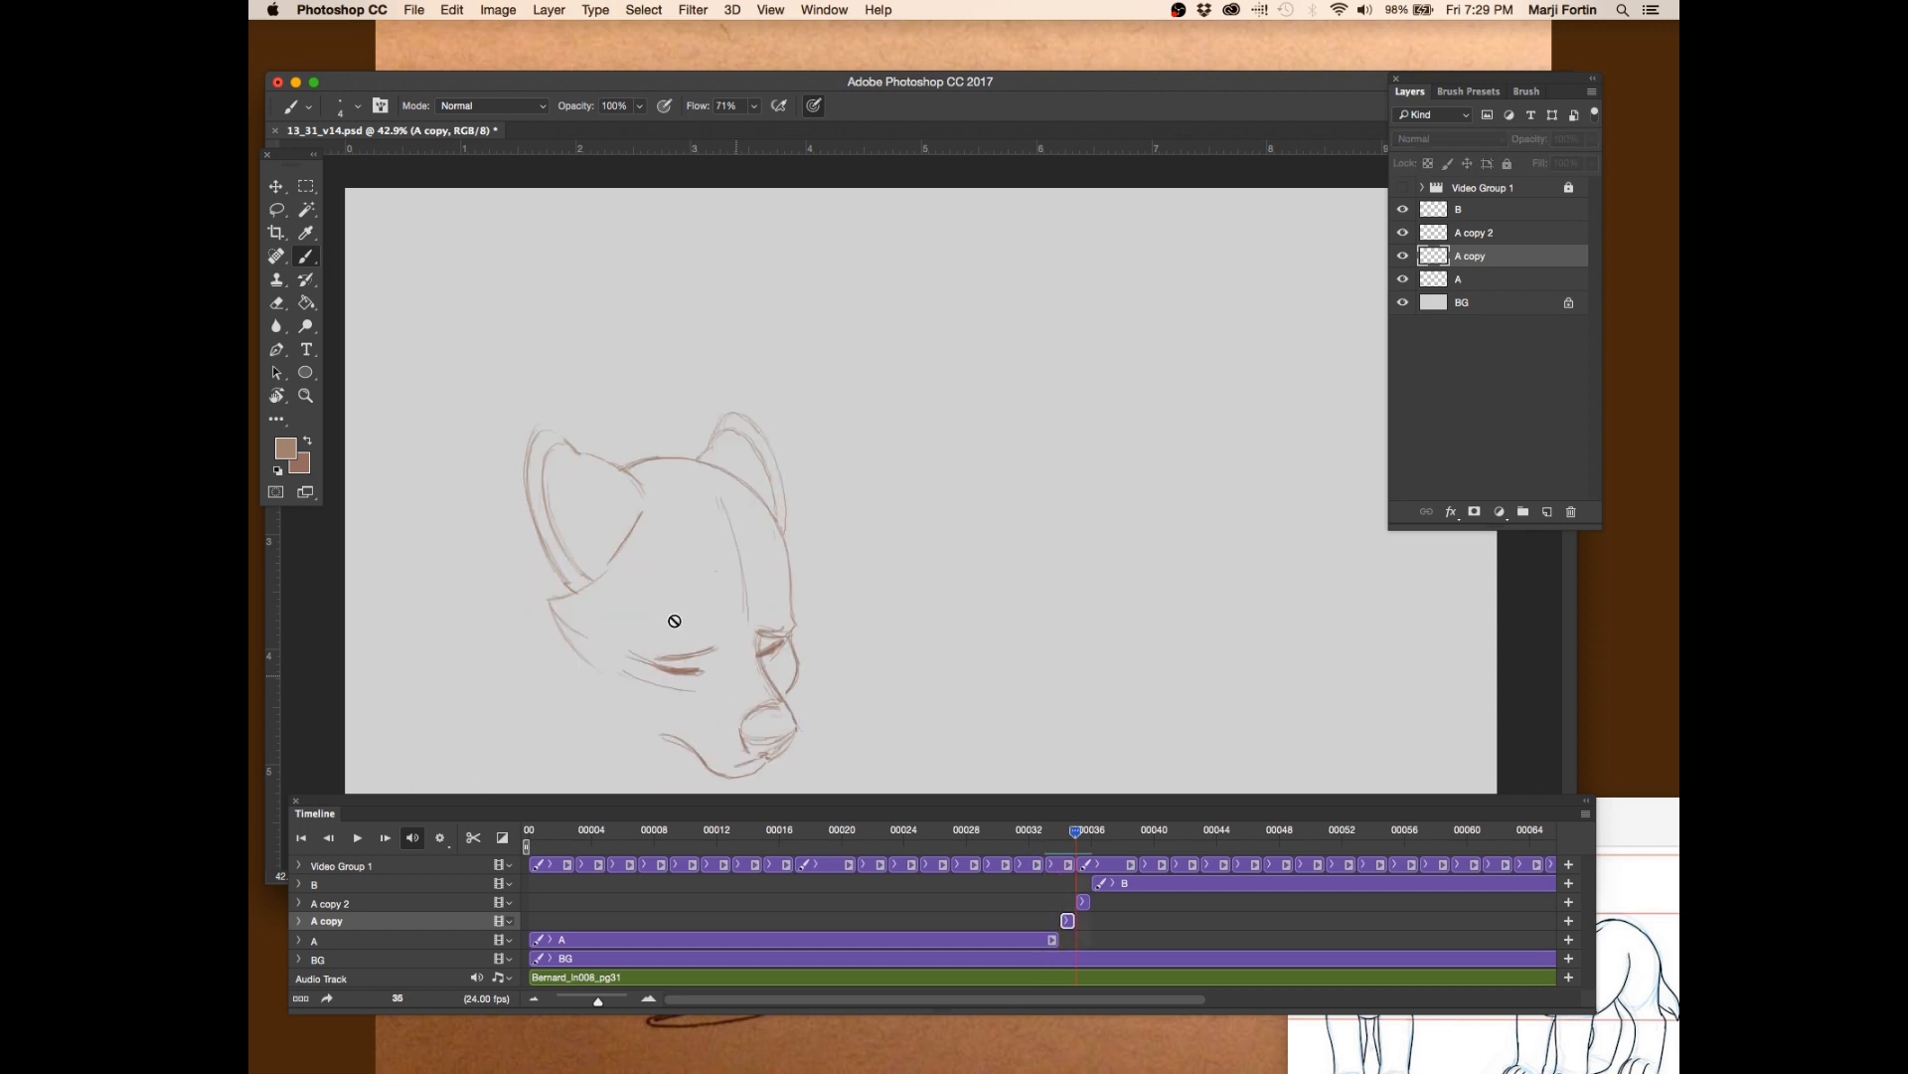
# - Draw the cheek's short top line and the start of its outer edge at frame 34, checking against frame 33
pyautogui.press('Left')
pyautogui.press('Left')
pyautogui.press('Right')
pyautogui.press('Left')
pyautogui.press('Right')
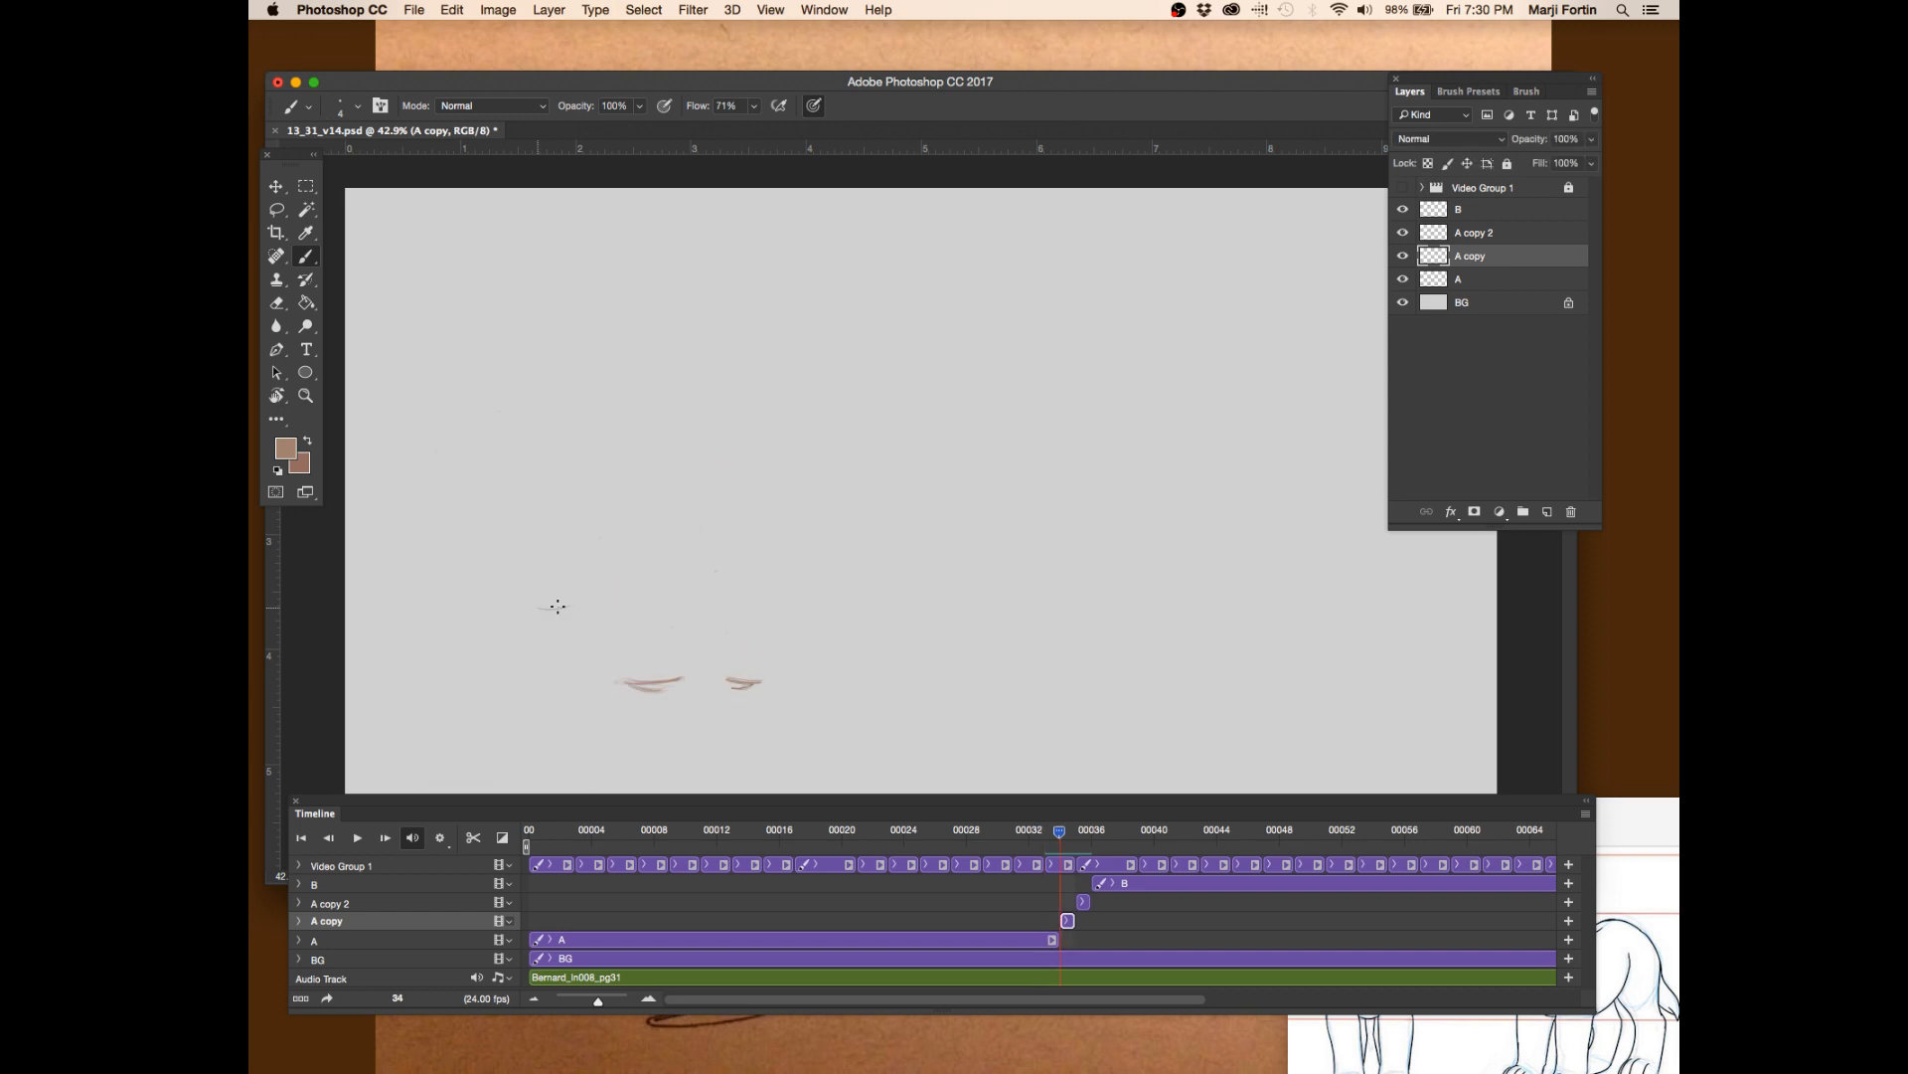
pyautogui.press('Left')
pyautogui.press('Right')
pyautogui.press('Left')
pyautogui.press('Right')
pyautogui.press('Left')
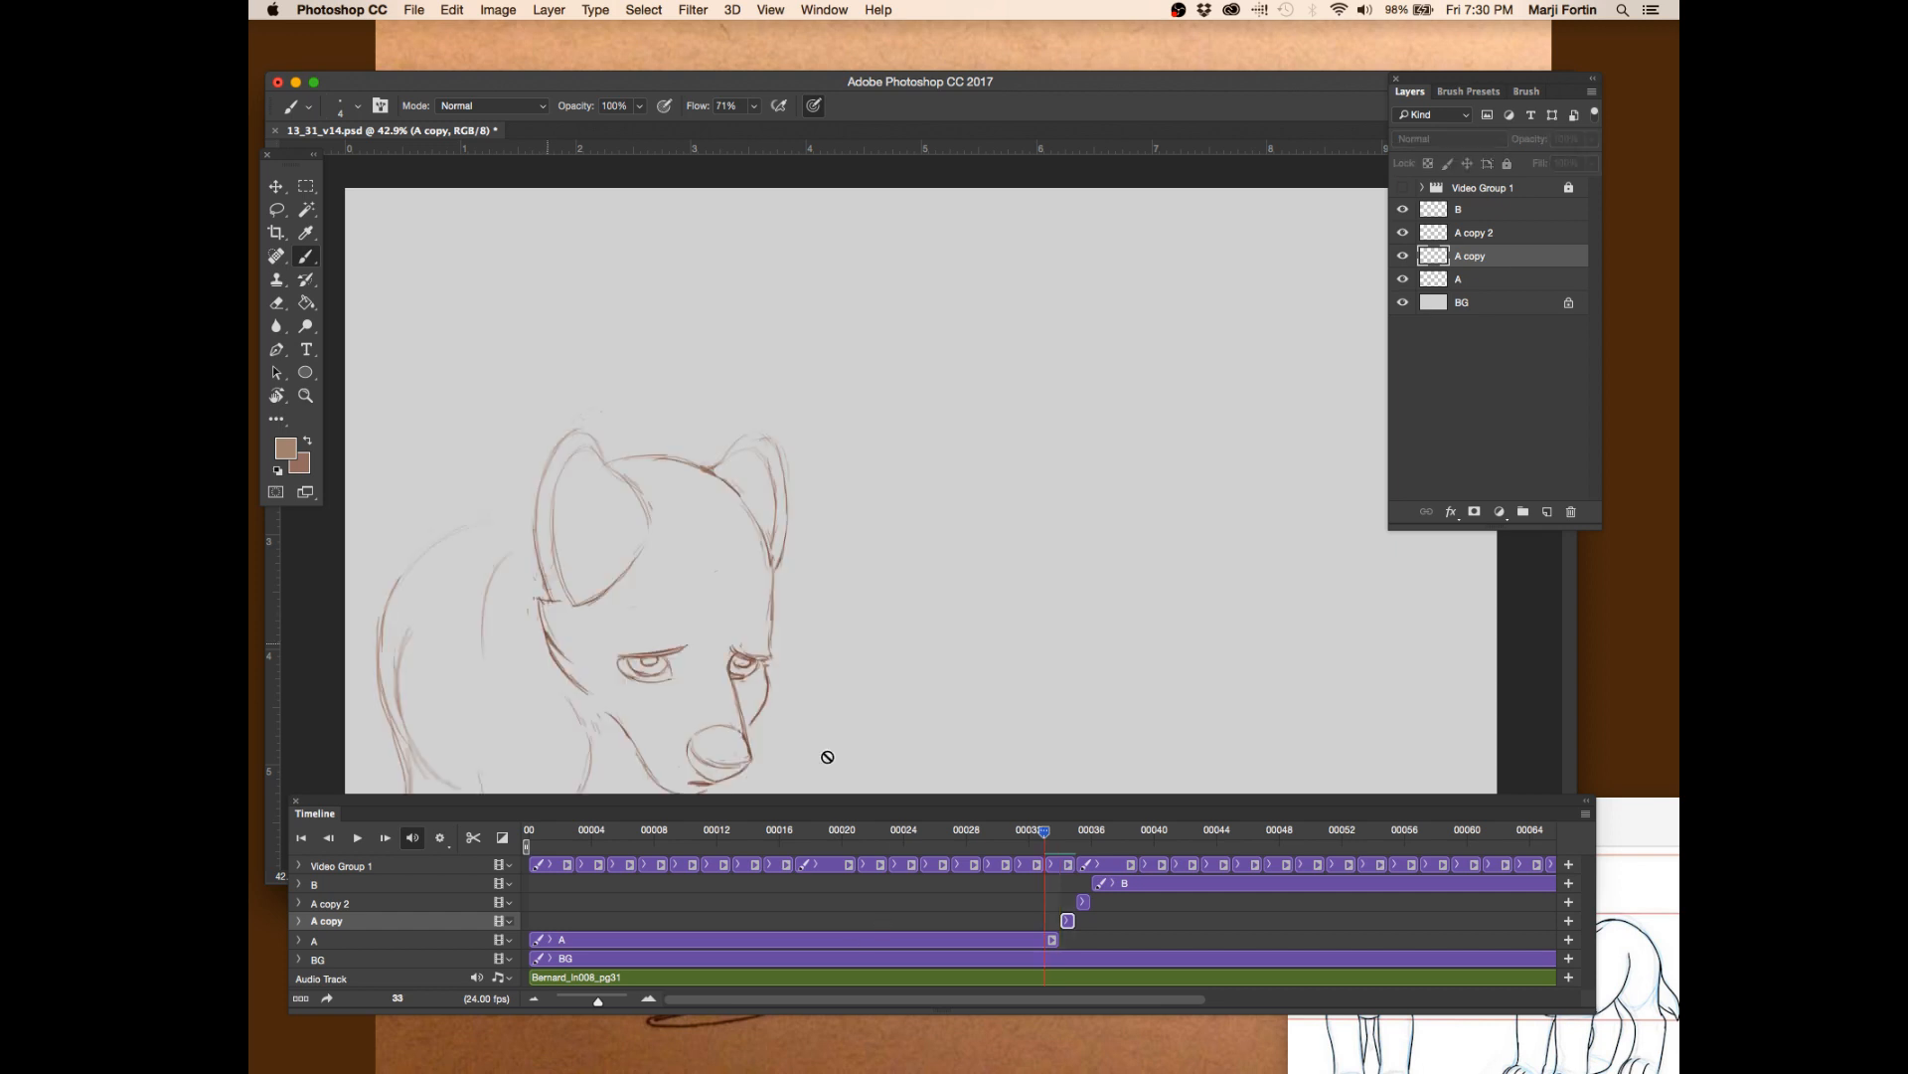
pyautogui.press('Right')
pyautogui.press('Left')
pyautogui.press('Right')
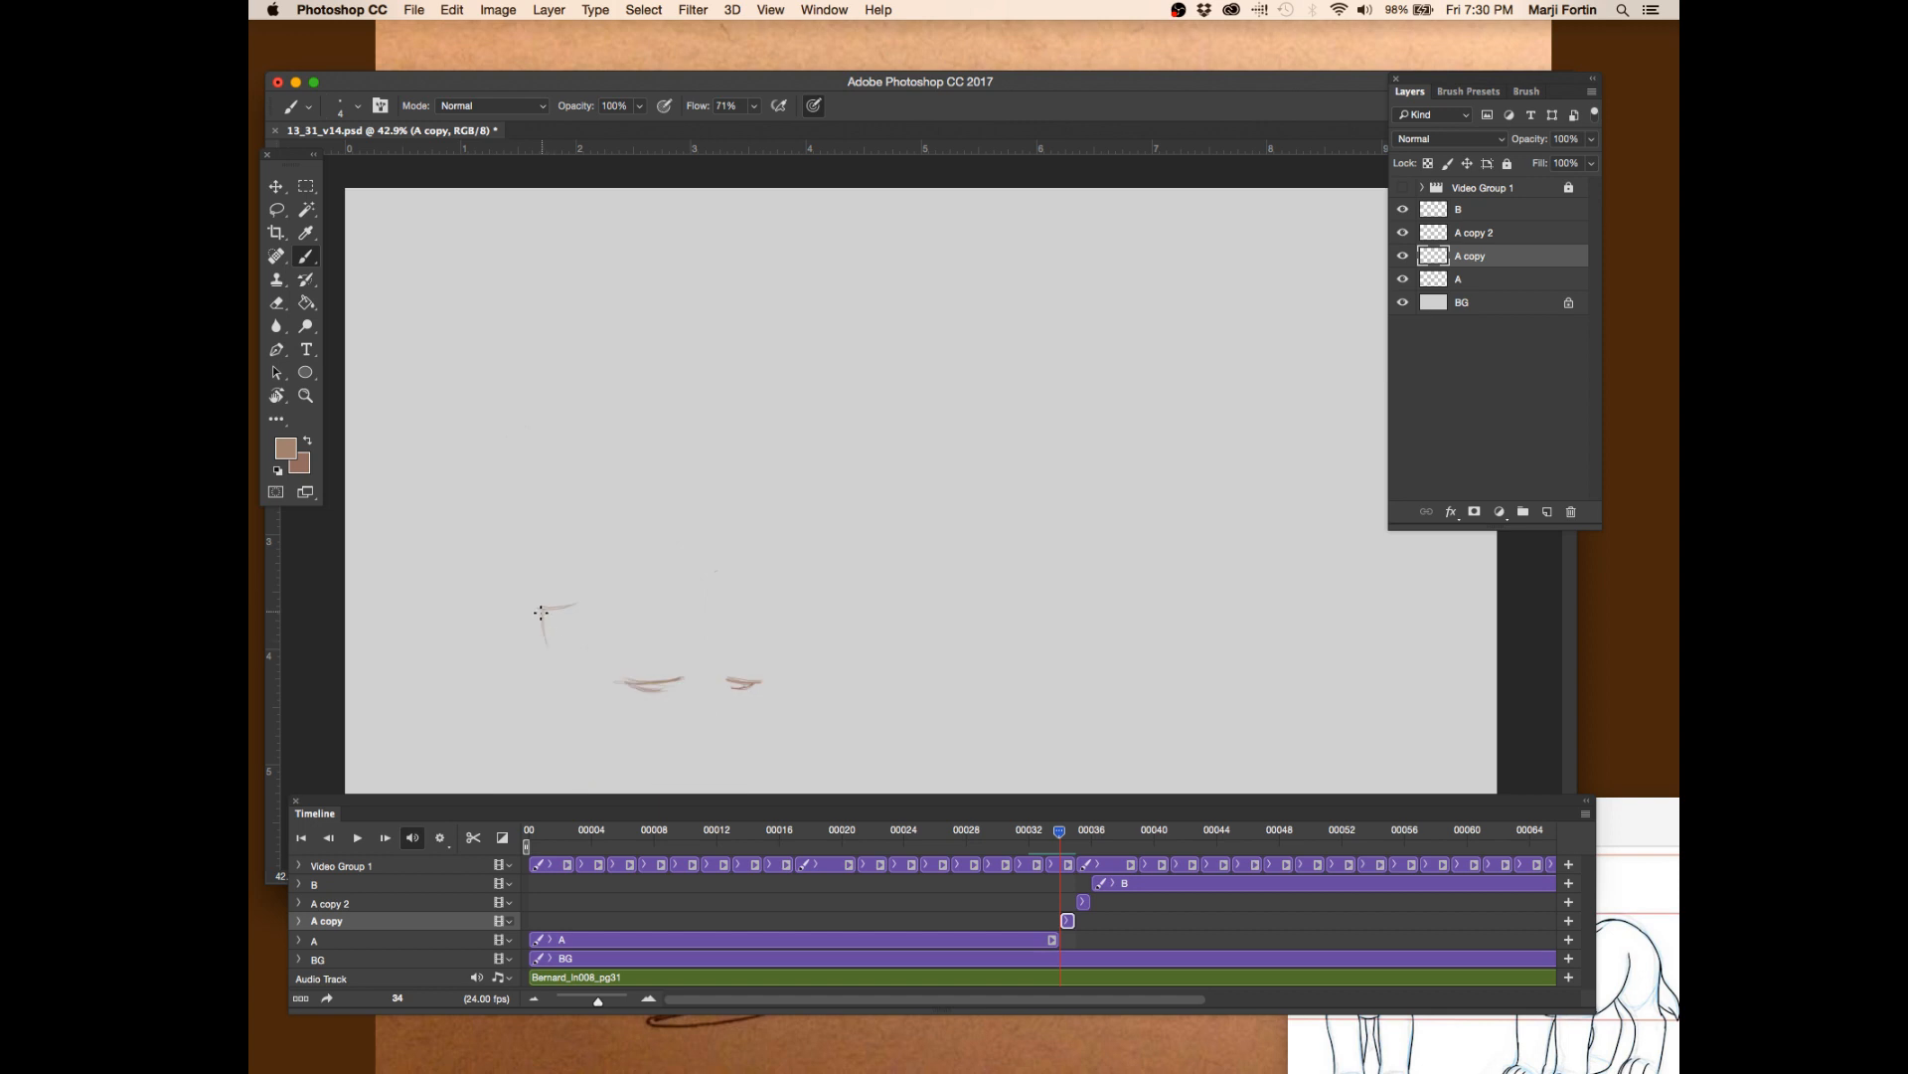
# - Draw the cheek contour curving down toward the jaw at frame 34, comparing with frame 33, and save the file
pyautogui.press('Left')
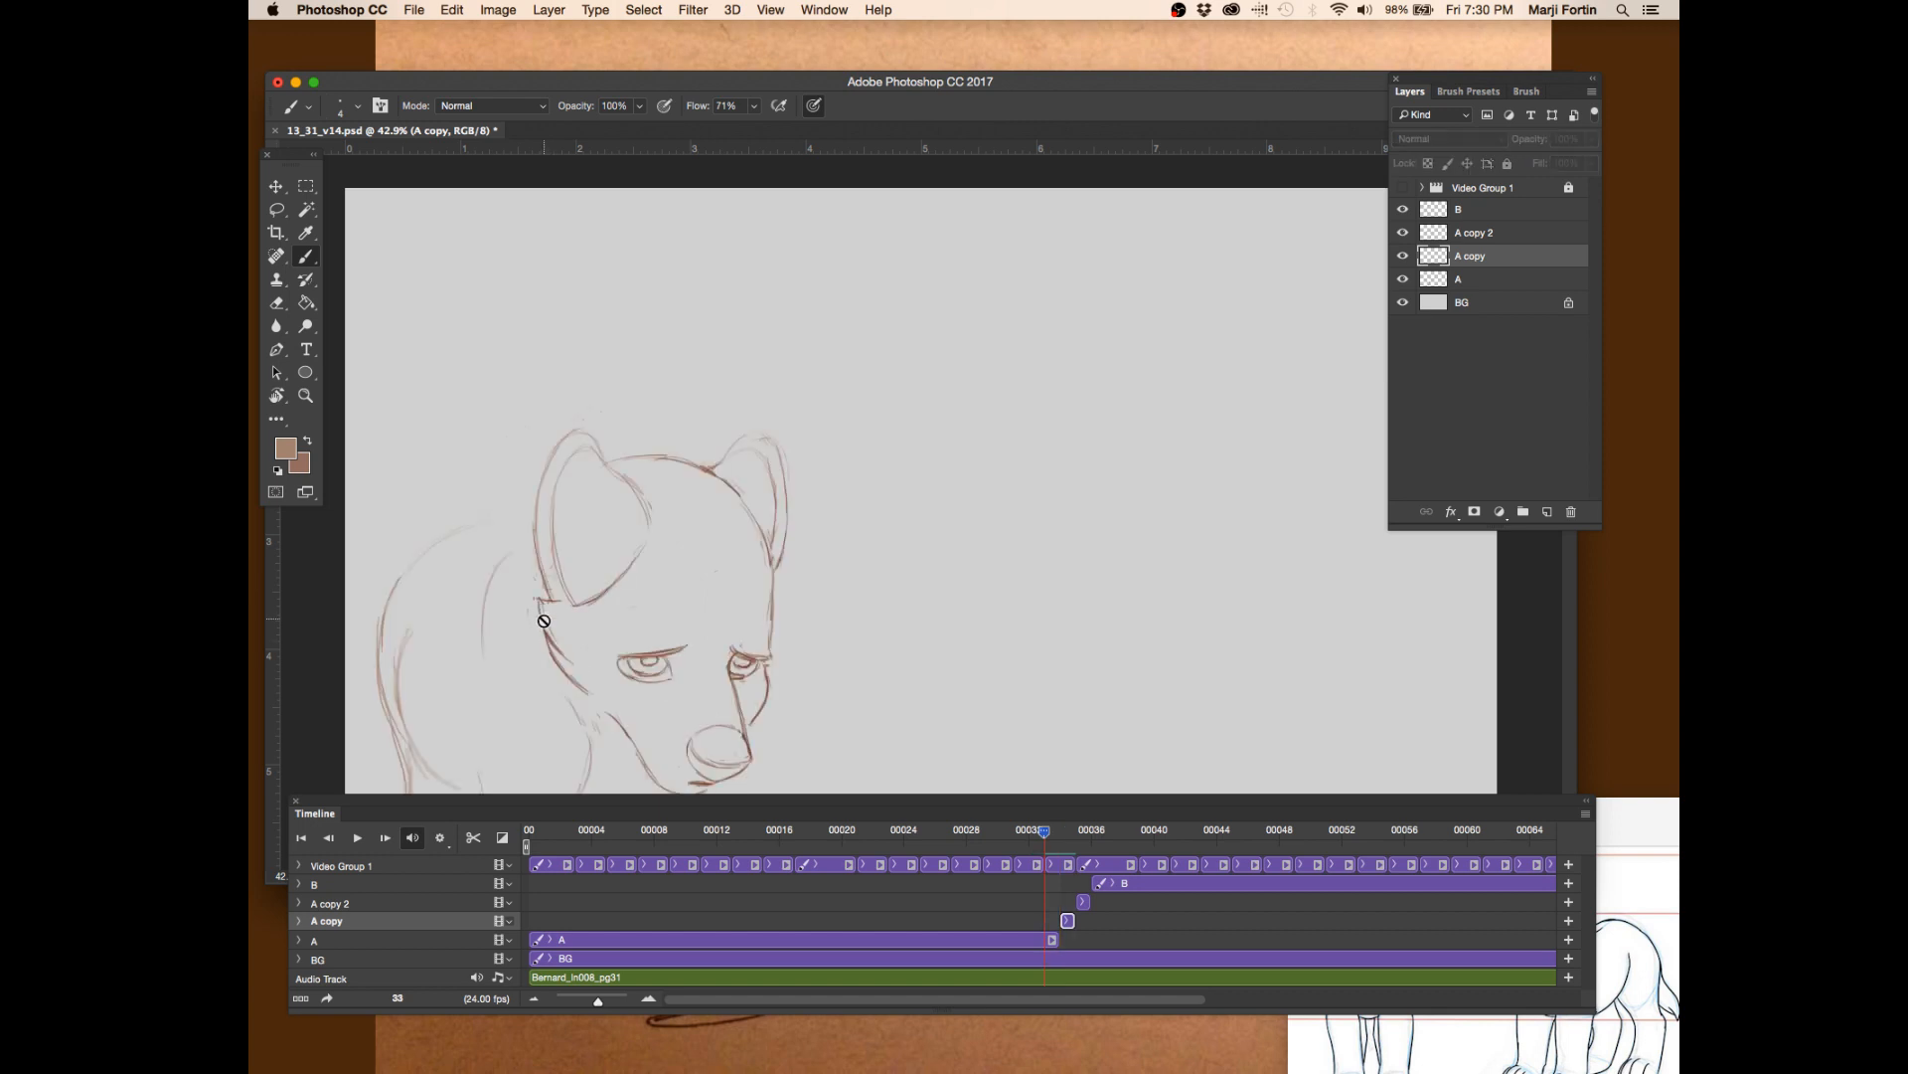
pyautogui.press('Right')
pyautogui.press('Left')
pyautogui.press('Right')
pyautogui.press('Left')
pyautogui.press('Right')
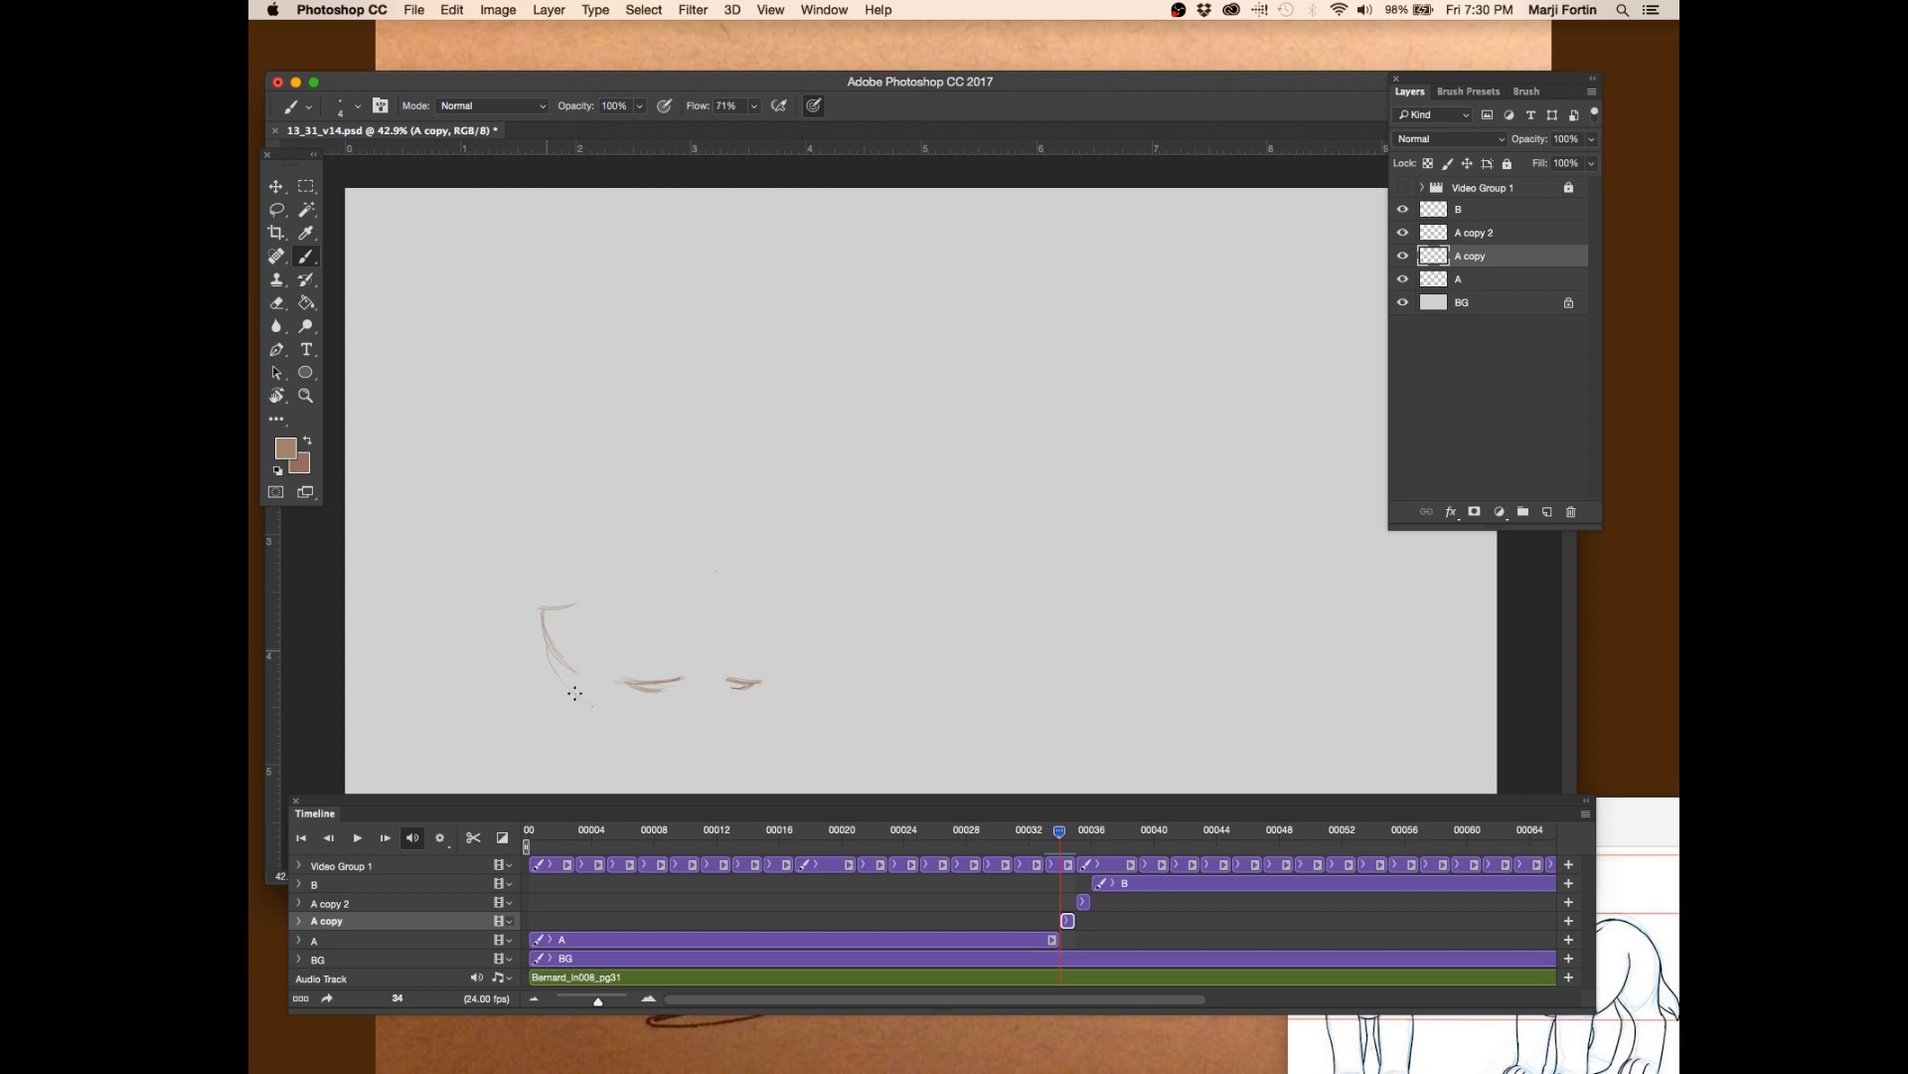
pyautogui.press('Left')
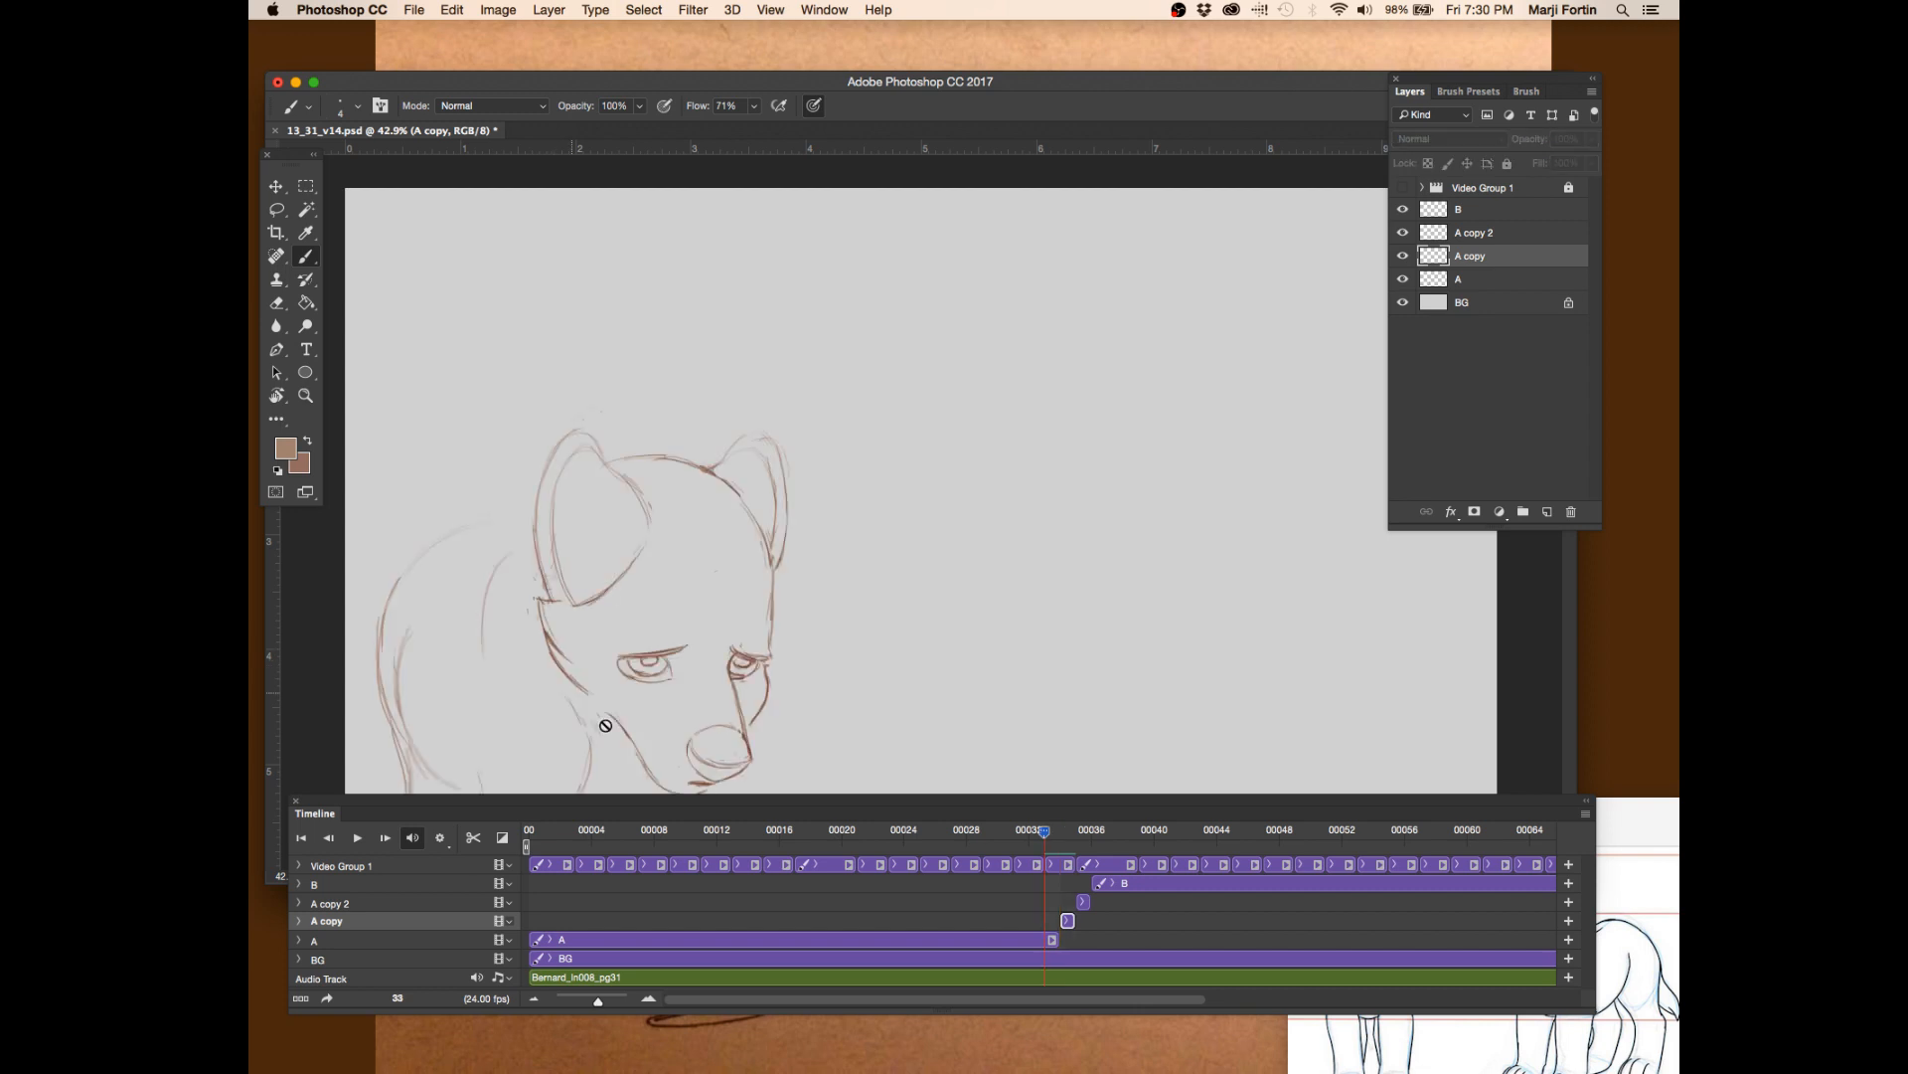
pyautogui.press('Right')
pyautogui.press('Left')
pyautogui.press('Right')
pyautogui.press('e')
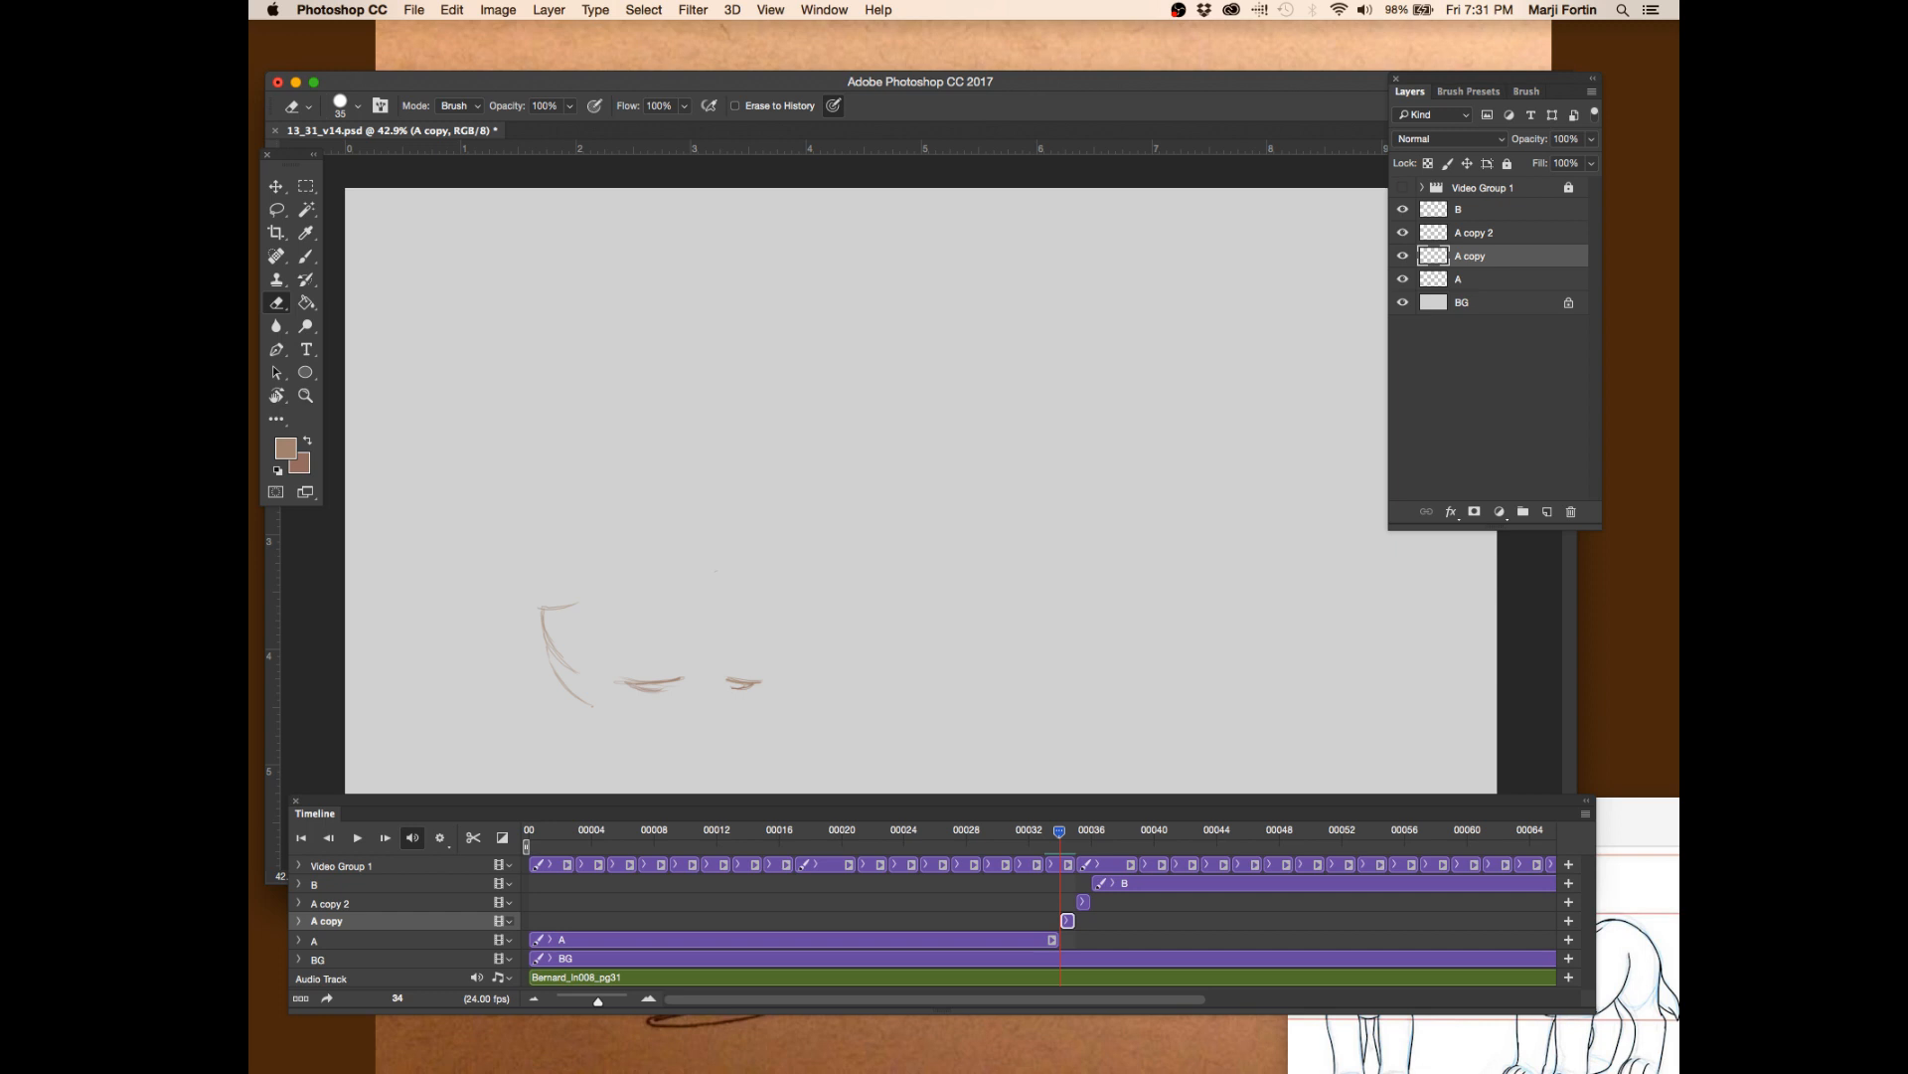
pyautogui.press('super+s')
# - Draw the near ear's base curve at frame 34, rising from the cheek corner toward the forehead, using frame 33 as reference
pyautogui.press('b')
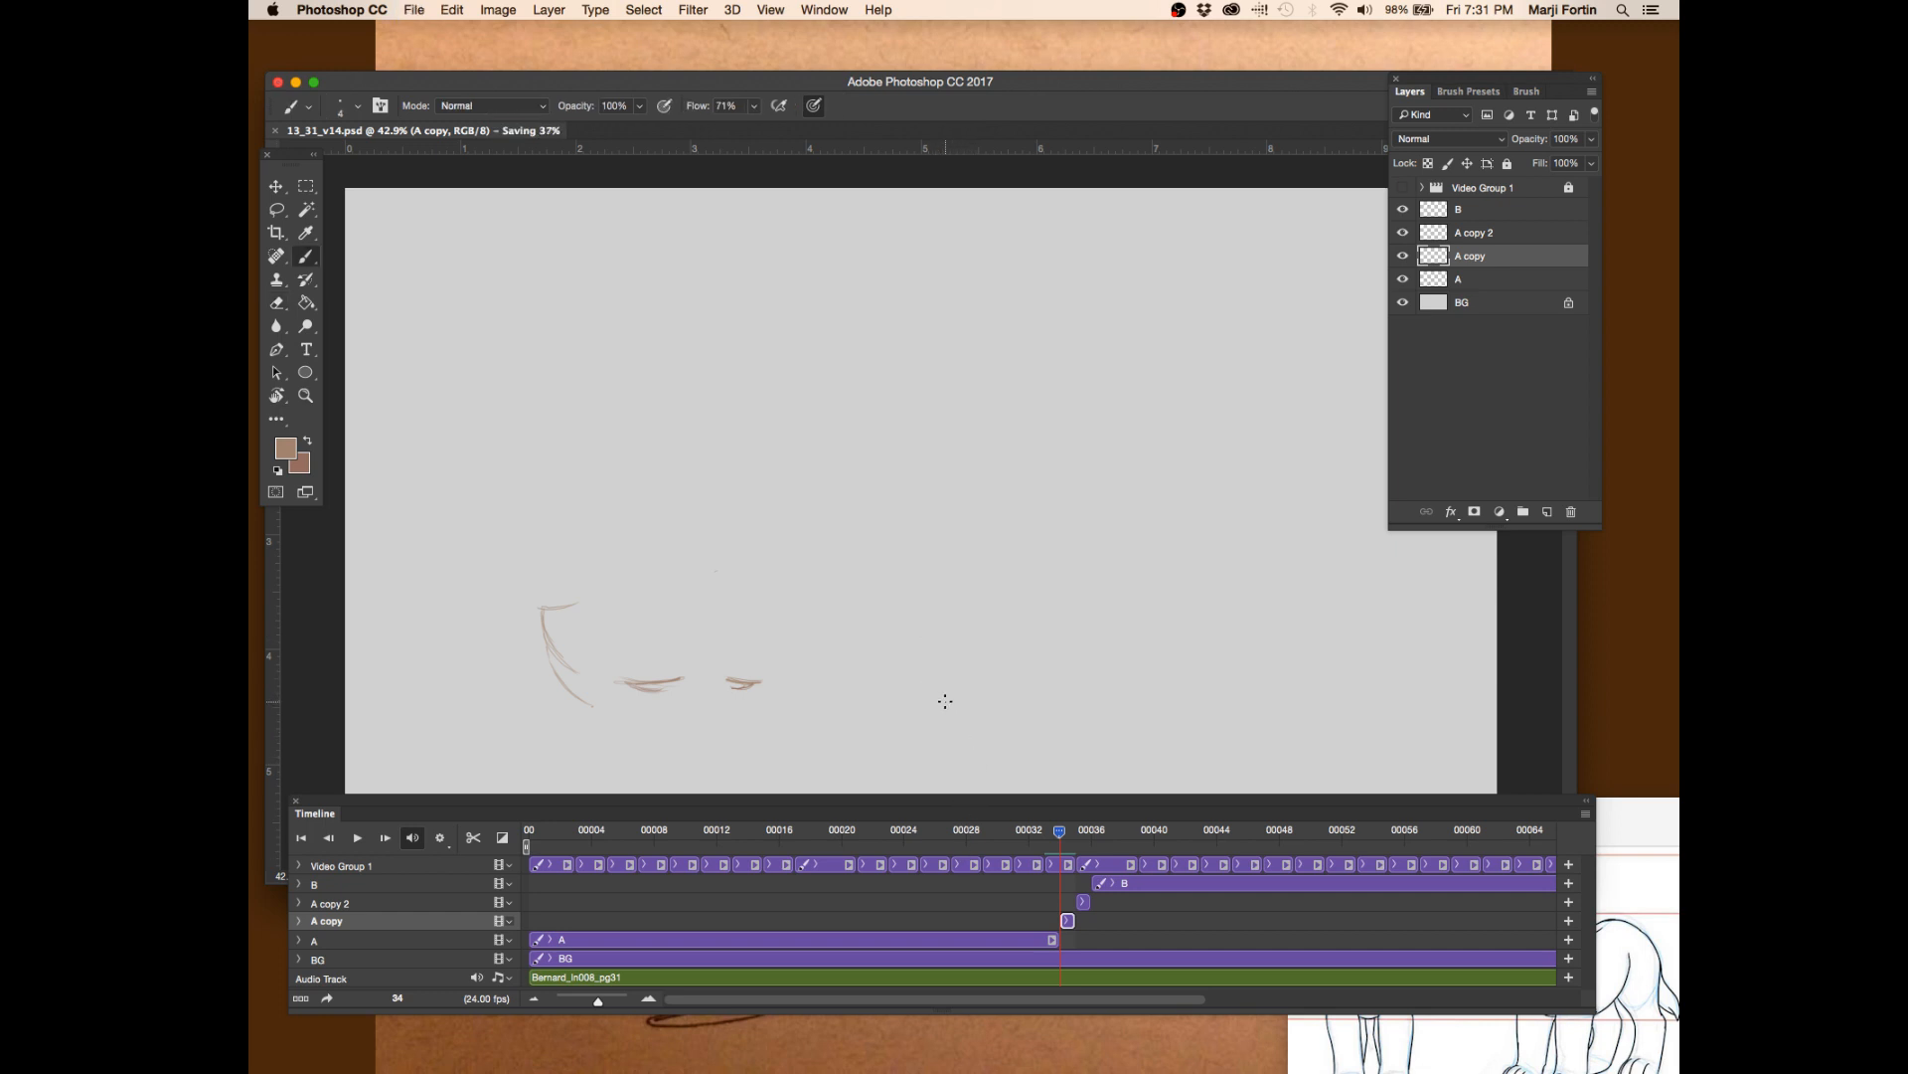
pyautogui.press('Left')
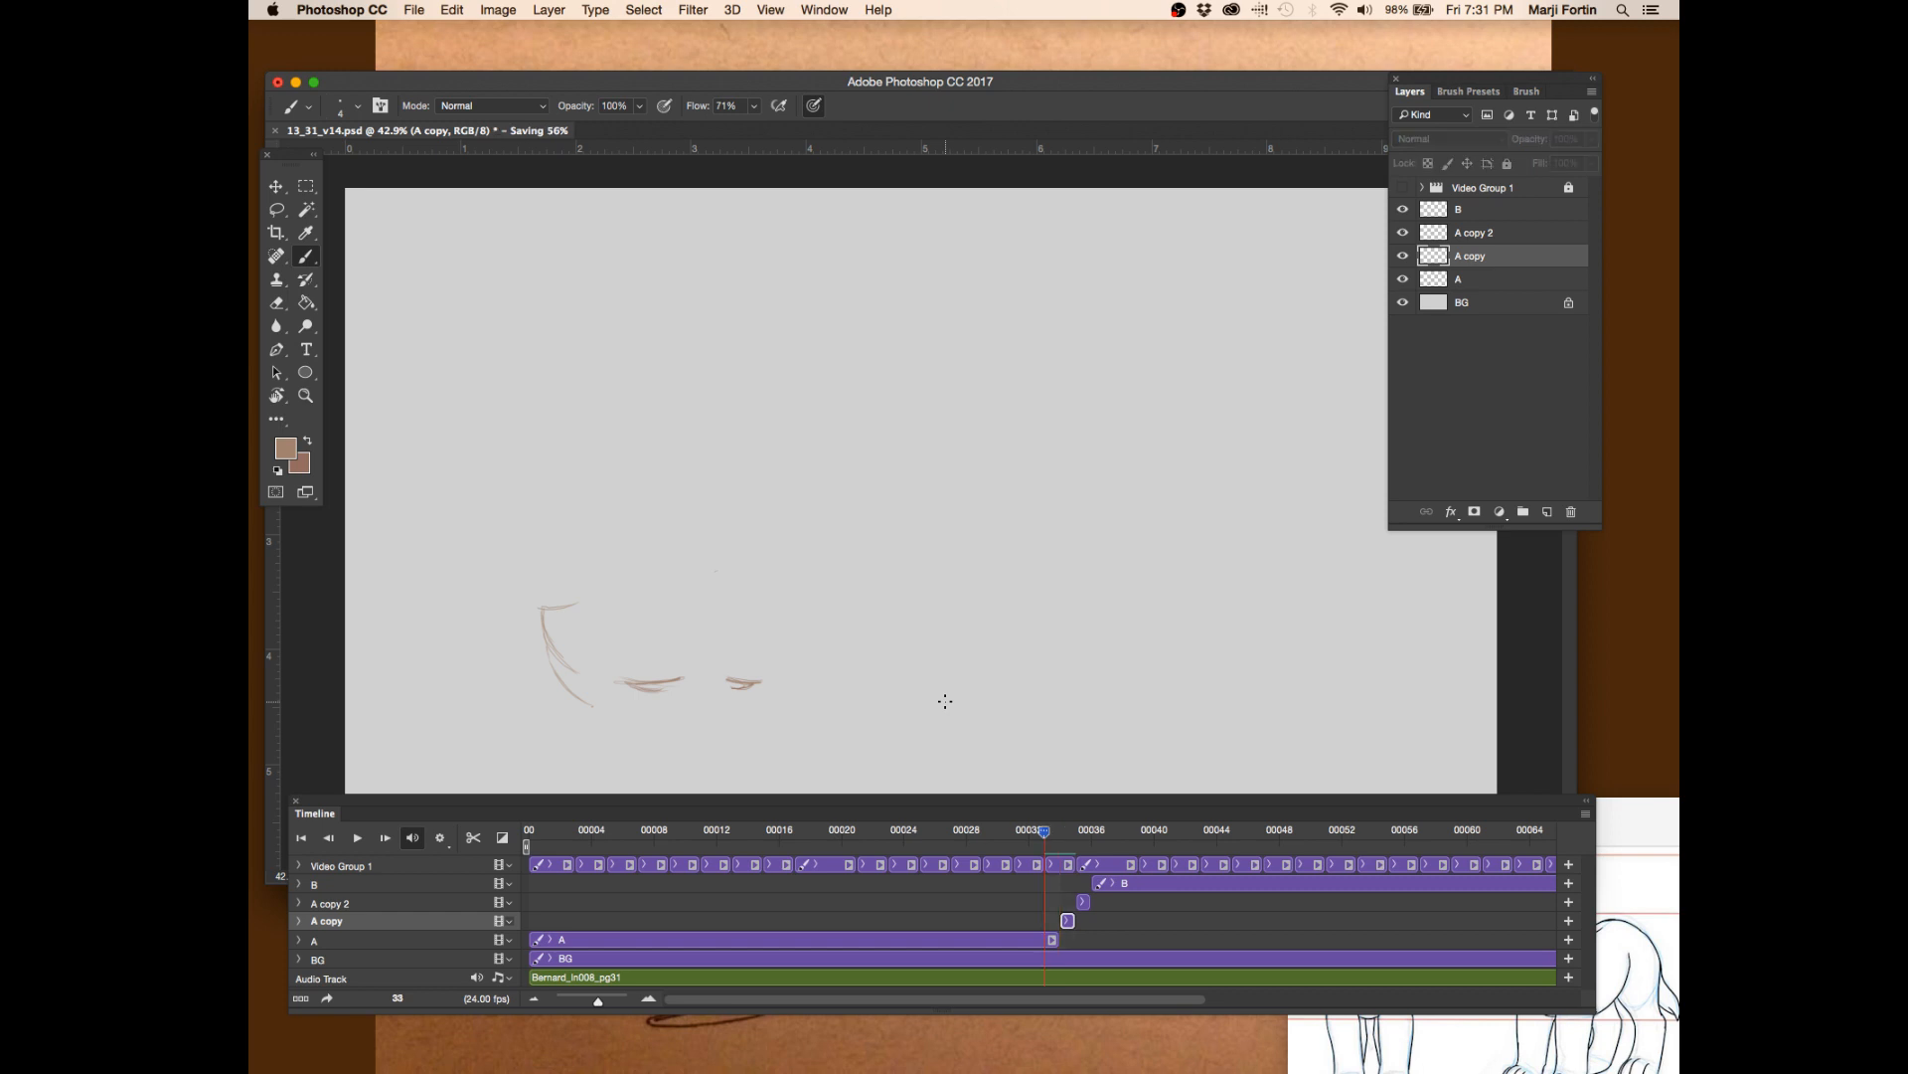
pyautogui.press('Right')
pyautogui.press('Left')
pyautogui.press('Right')
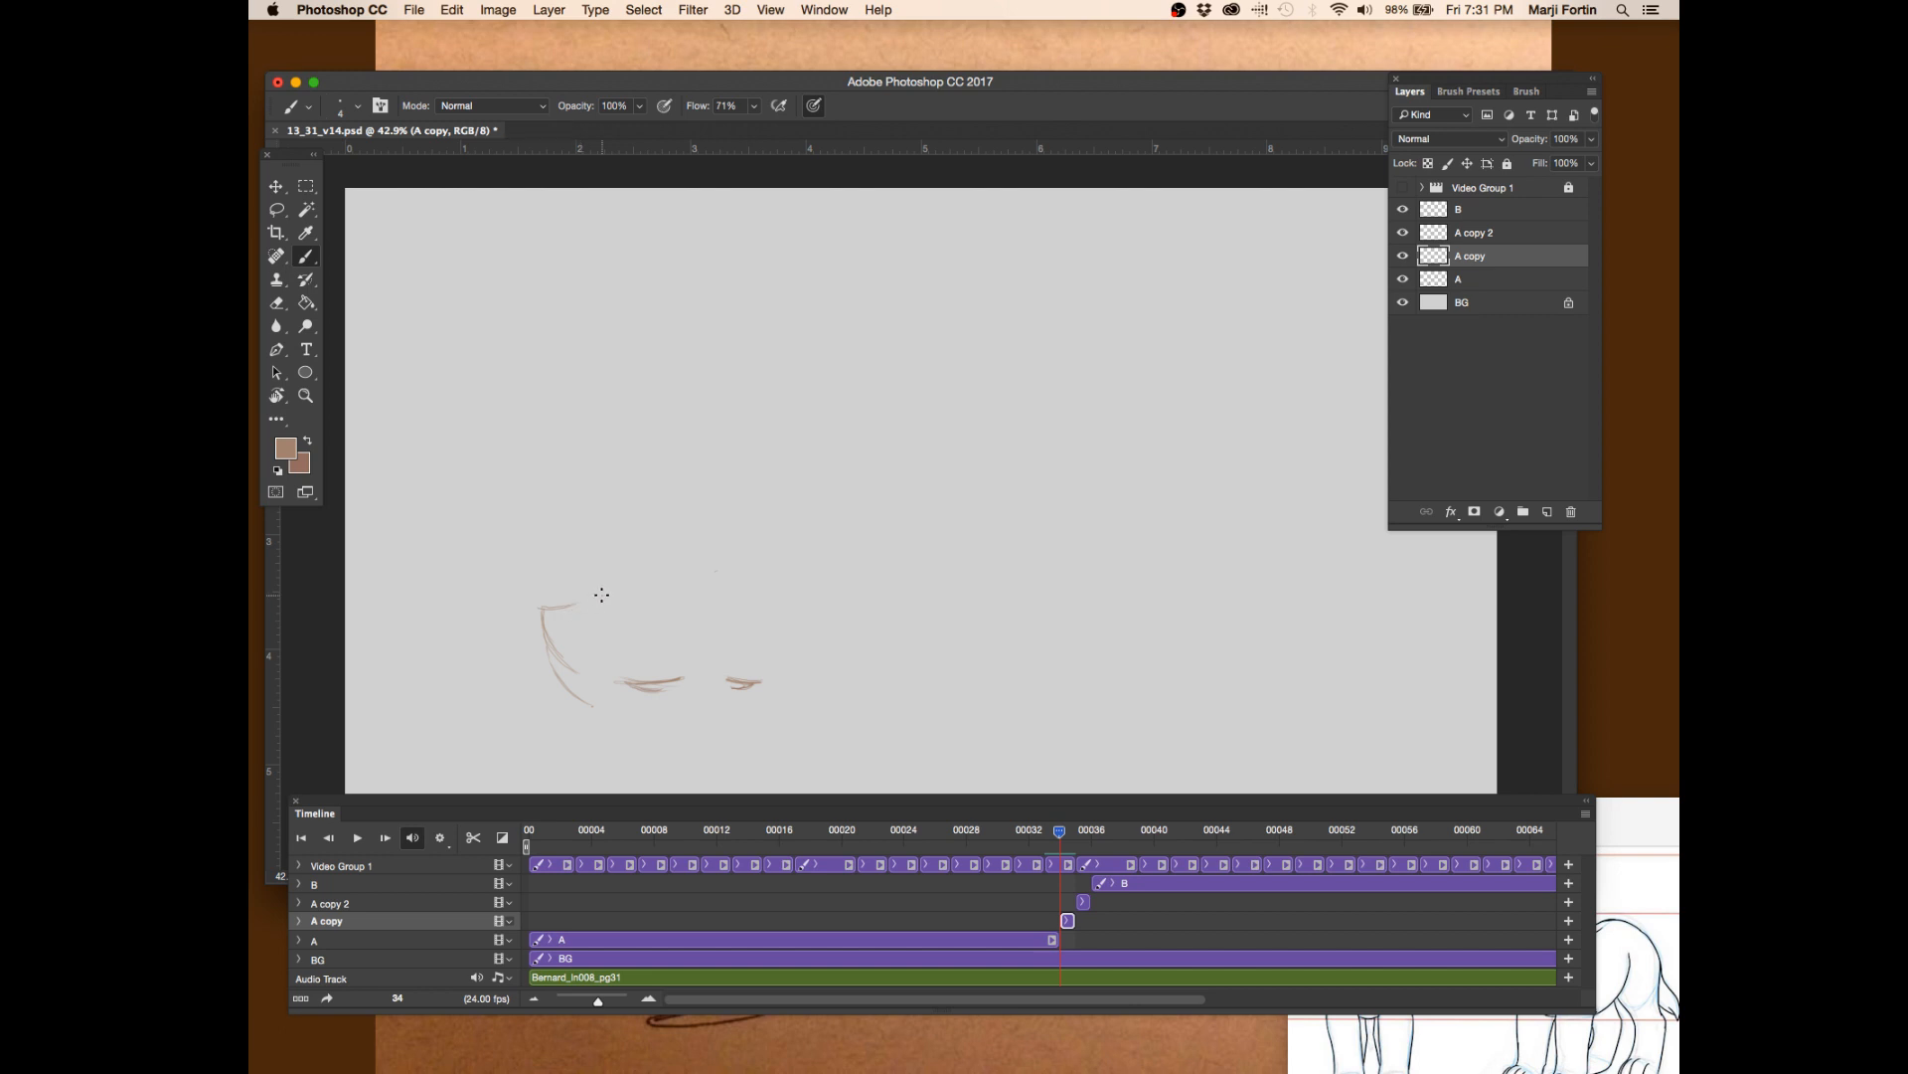
pyautogui.press('Left')
pyautogui.press('Right')
pyautogui.press('e')
pyautogui.press('b')
pyautogui.moveTo(550, 609); pyautogui.dragTo(597, 603)
pyautogui.press('Left')
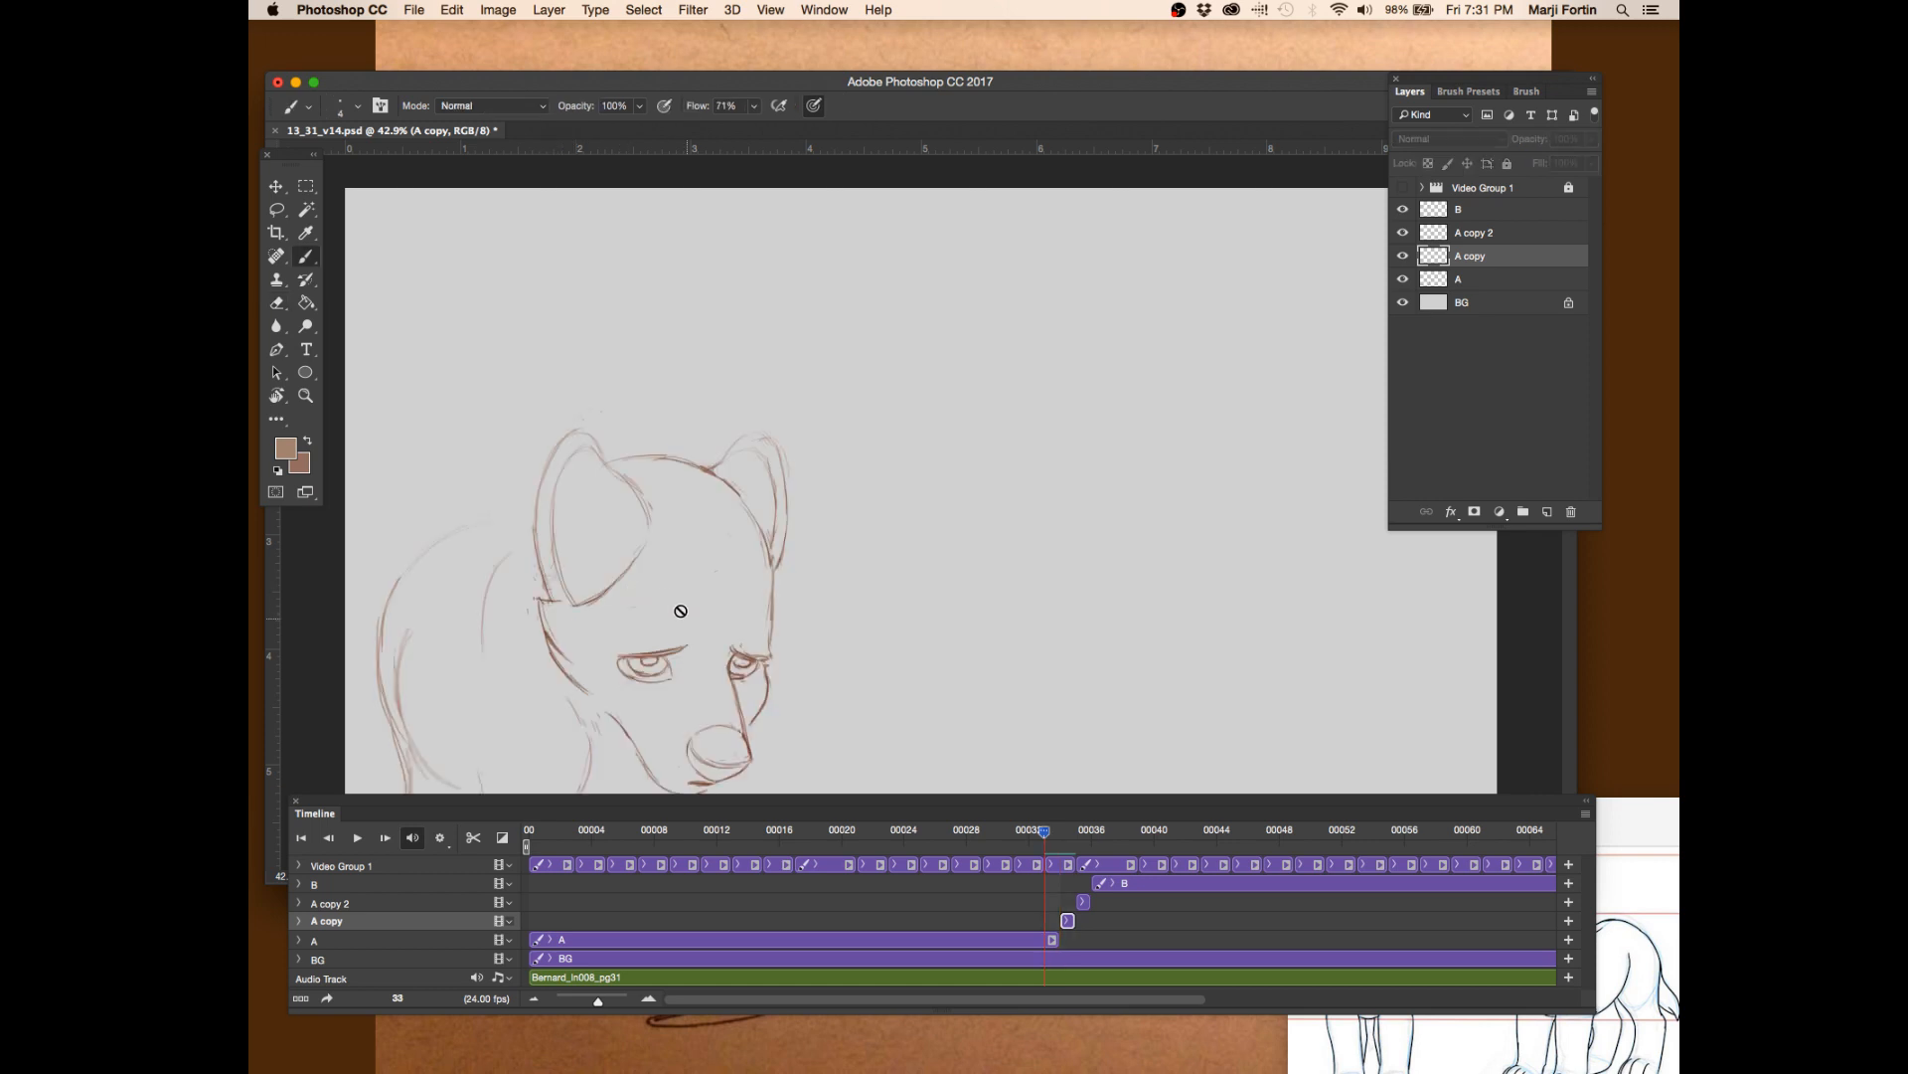
pyautogui.press('Right')
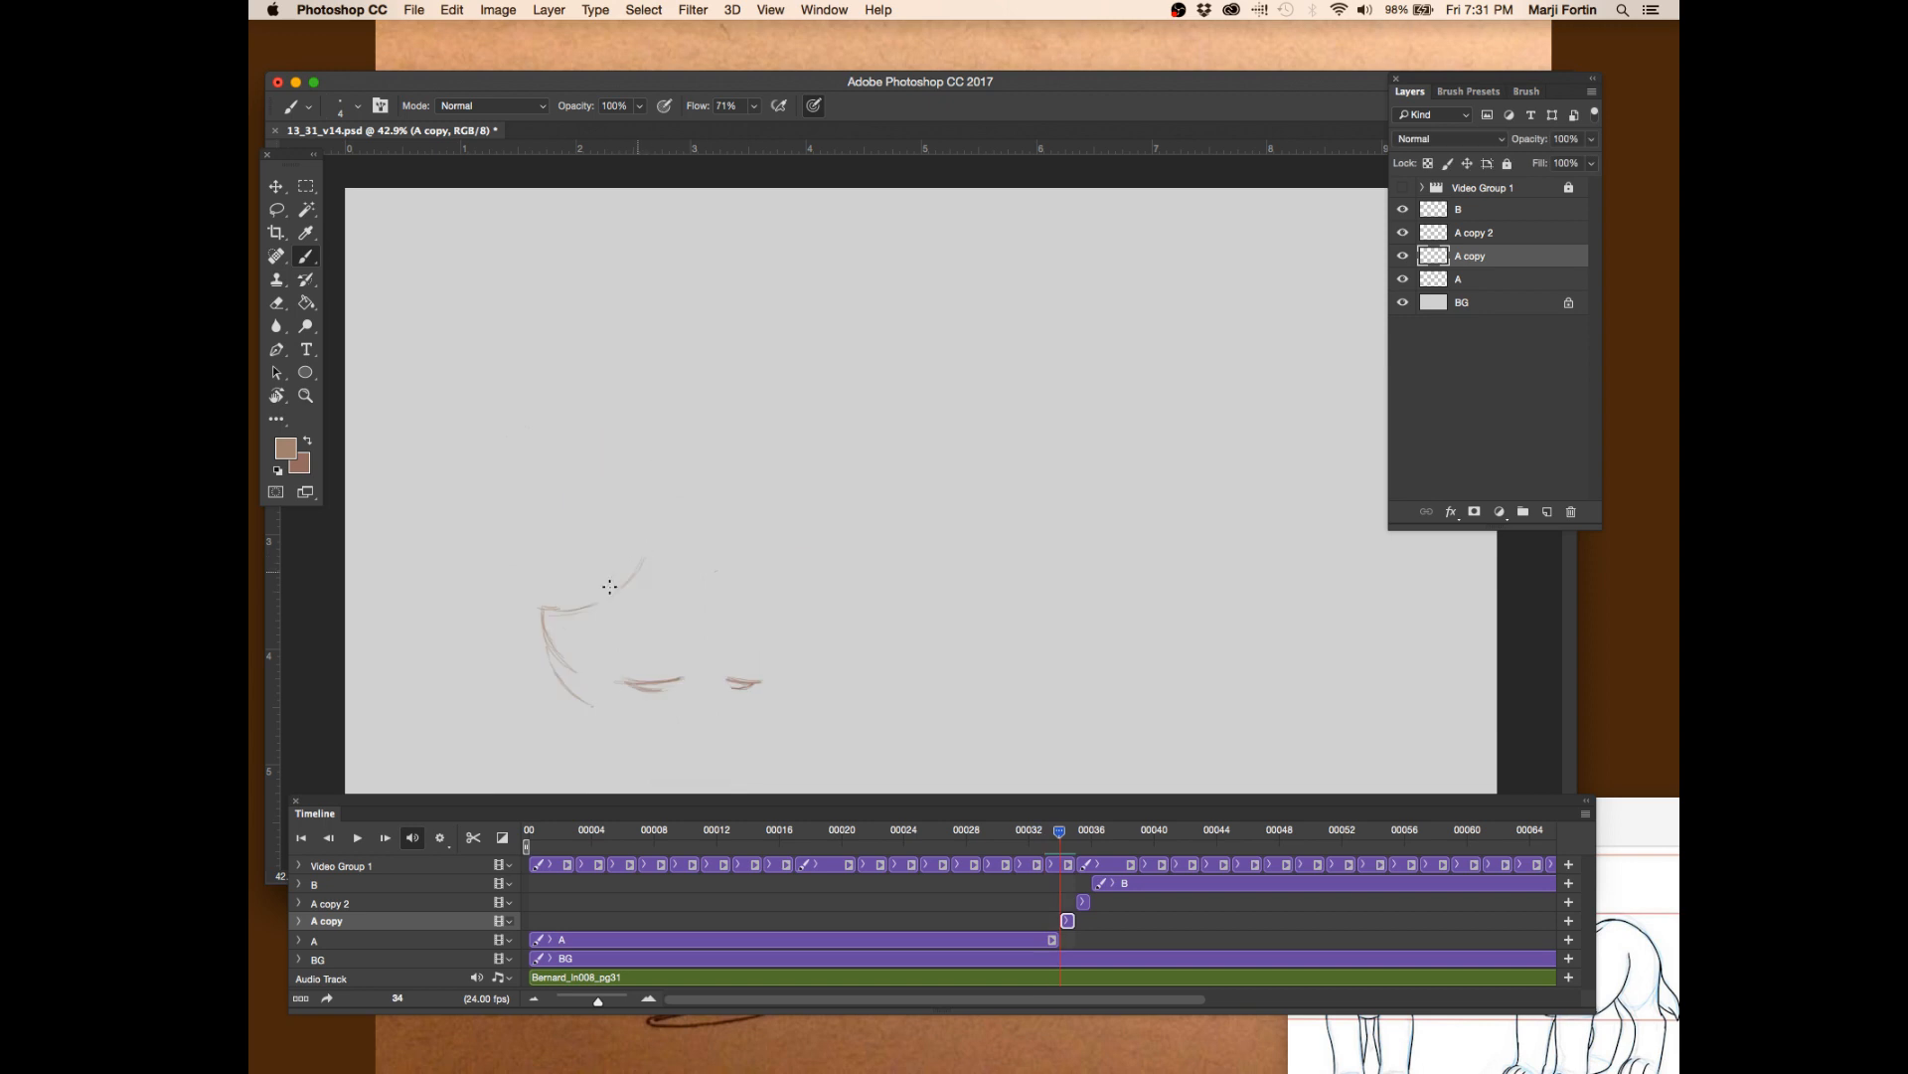
# - Complete the near ear's base curve and mark the skull top and far forehead curve with short strokes at frame 34, comparing with frame 33
pyautogui.press('Left')
pyautogui.press('Right')
pyautogui.press('Left')
pyautogui.press('Right')
pyautogui.press('Left')
pyautogui.press('Right')
pyautogui.press('Left')
pyautogui.press('Right')
pyautogui.press('Left')
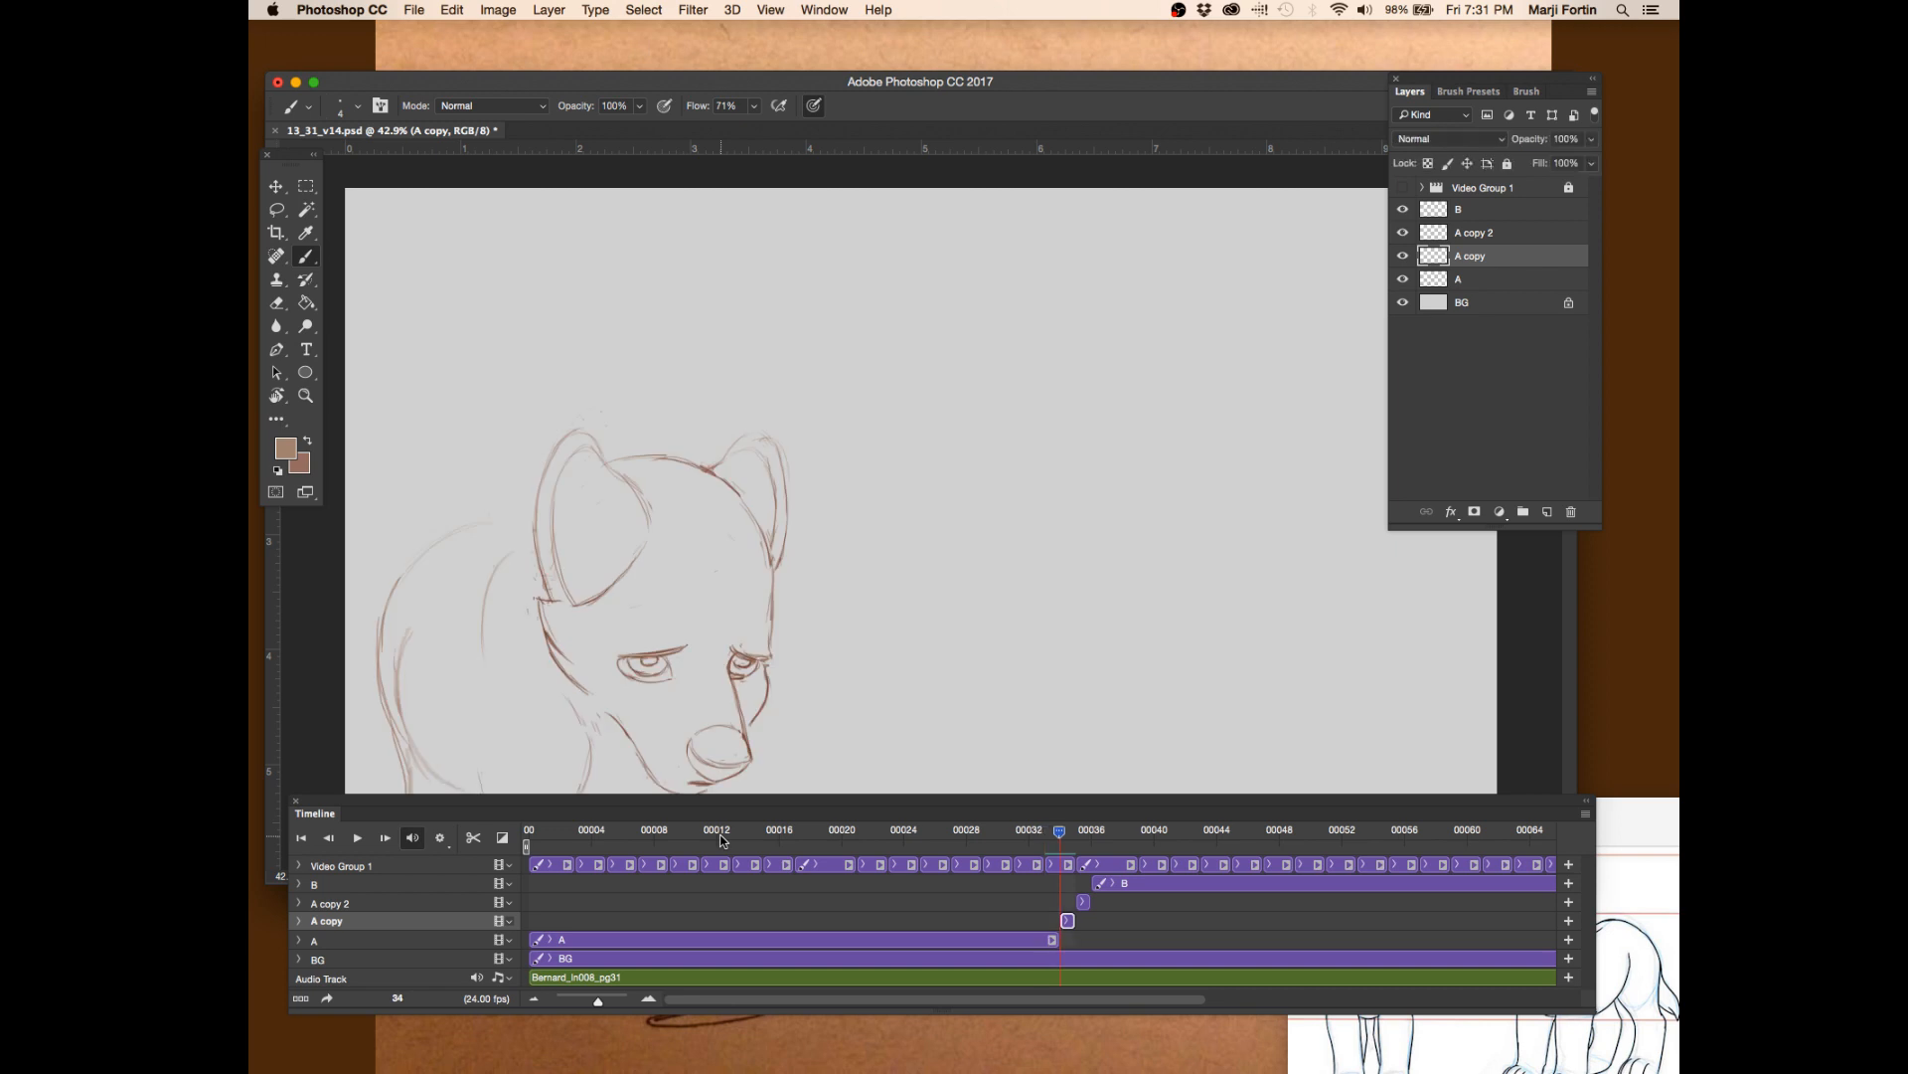
pyautogui.press('Right')
pyautogui.press('Left')
pyautogui.press('Right')
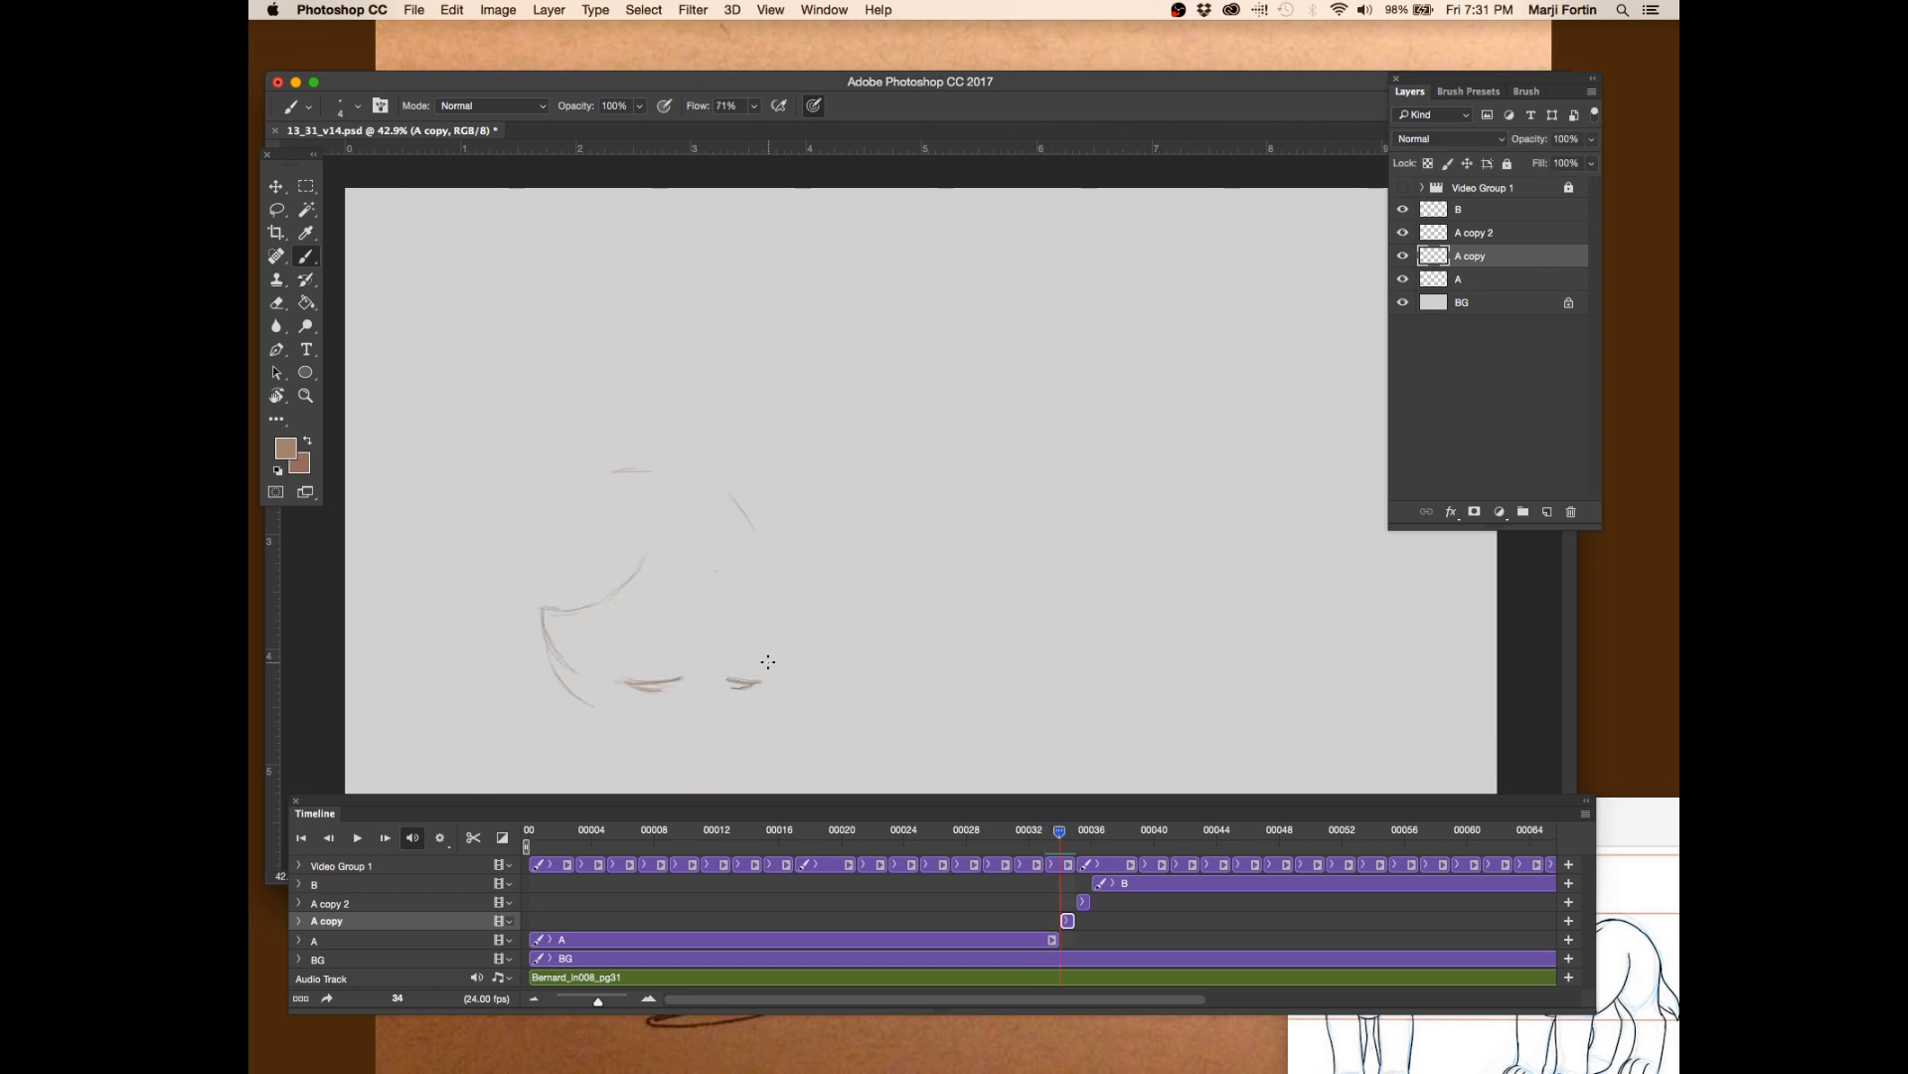
# - Draw the far side of the head from the forehead curve down to the far eye at frame 34, checking against frame 33
pyautogui.press('Left')
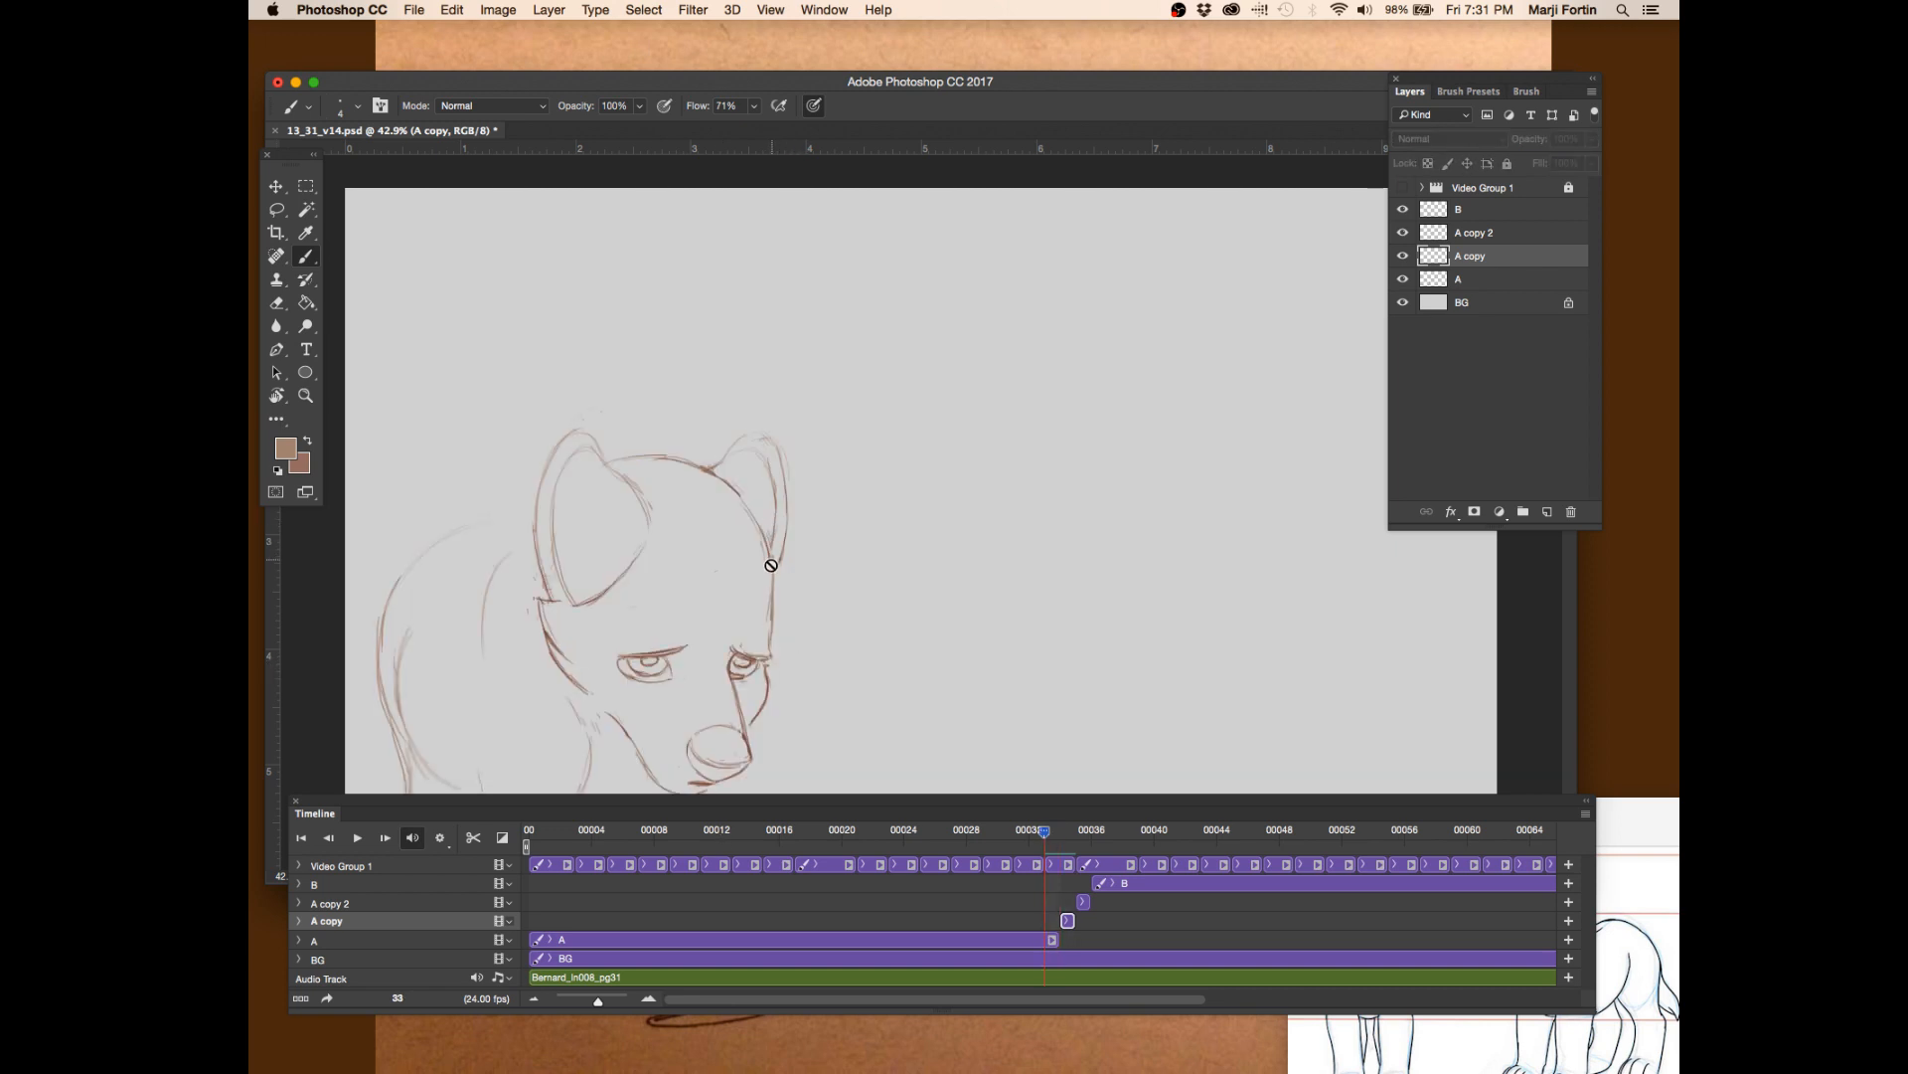
pyautogui.press('Right')
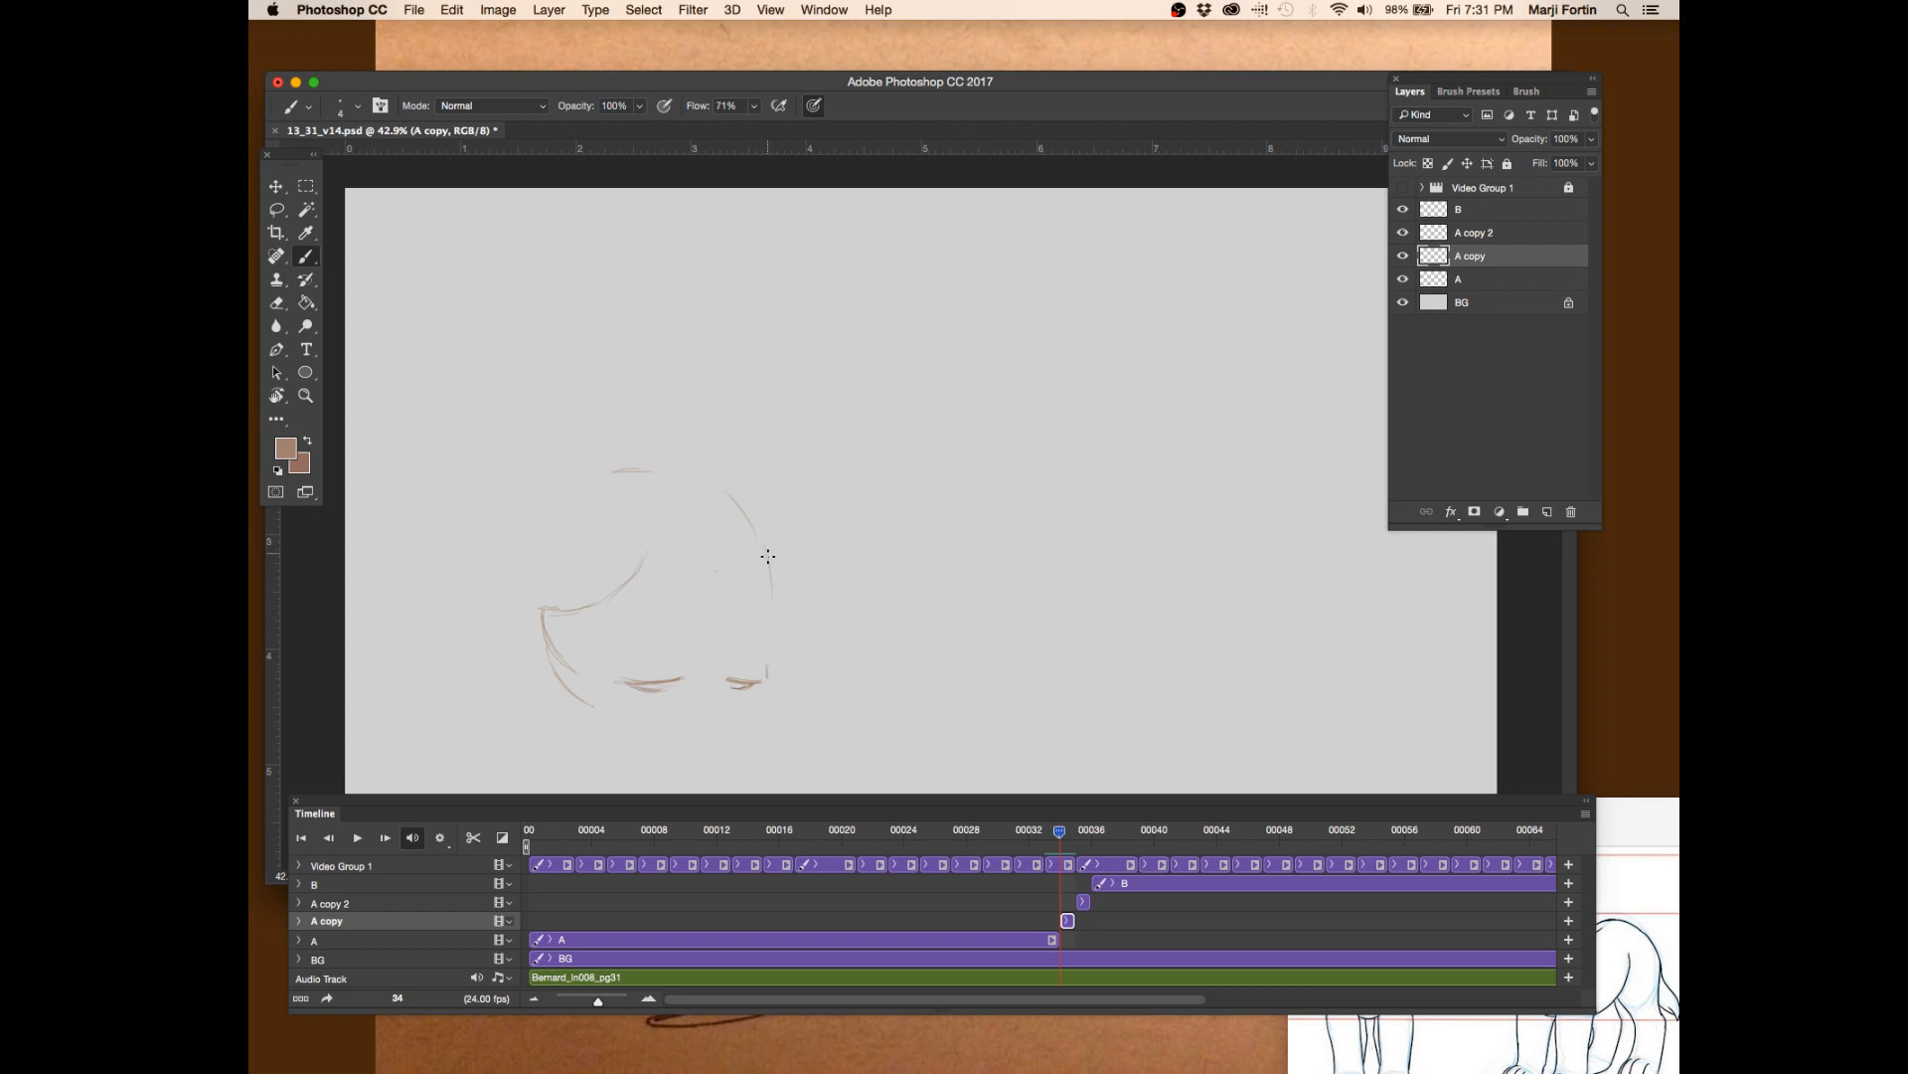
pyautogui.moveTo(760, 541); pyautogui.dragTo(768, 675)
pyautogui.press('Left')
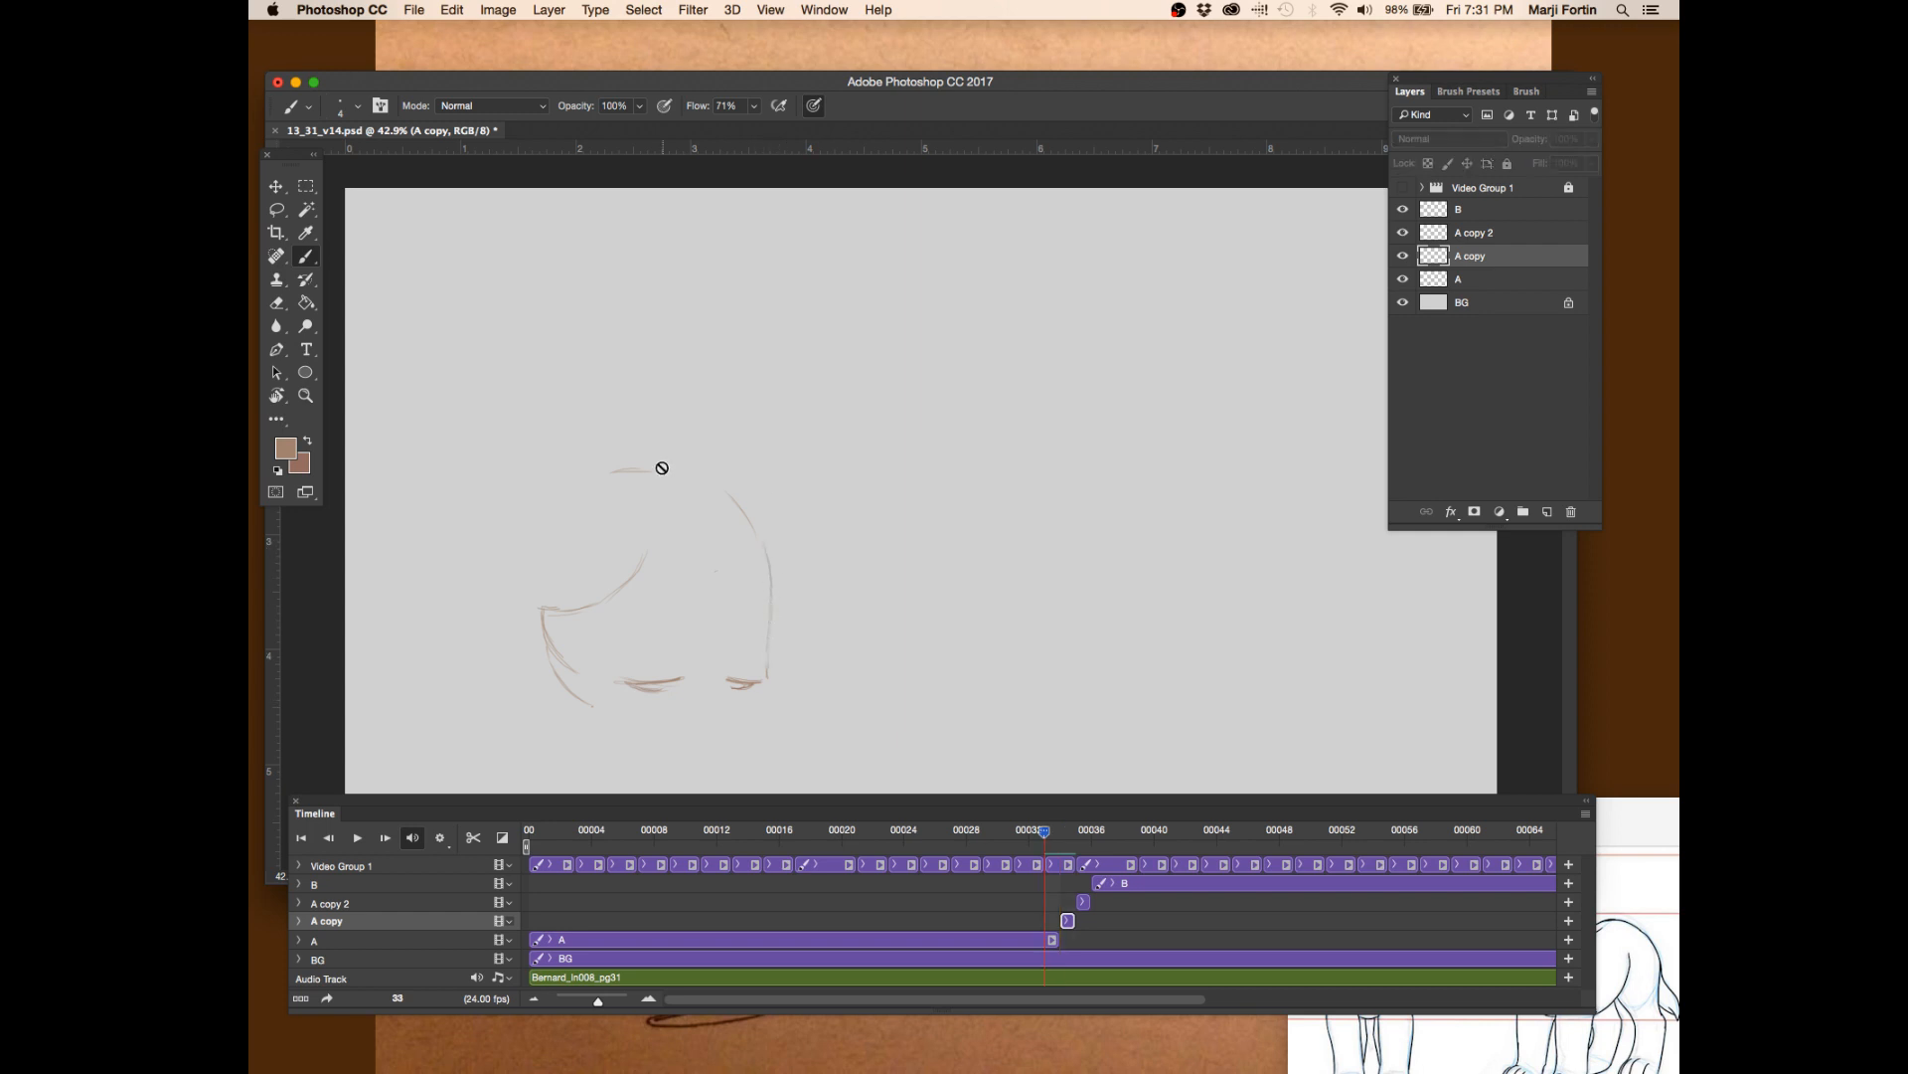
# - Join the skull's top line to the far forehead curve at frame 34 and strengthen the bend, using frame 33 as reference
pyautogui.press('Right')
pyautogui.moveTo(611, 468); pyautogui.dragTo(730, 497)
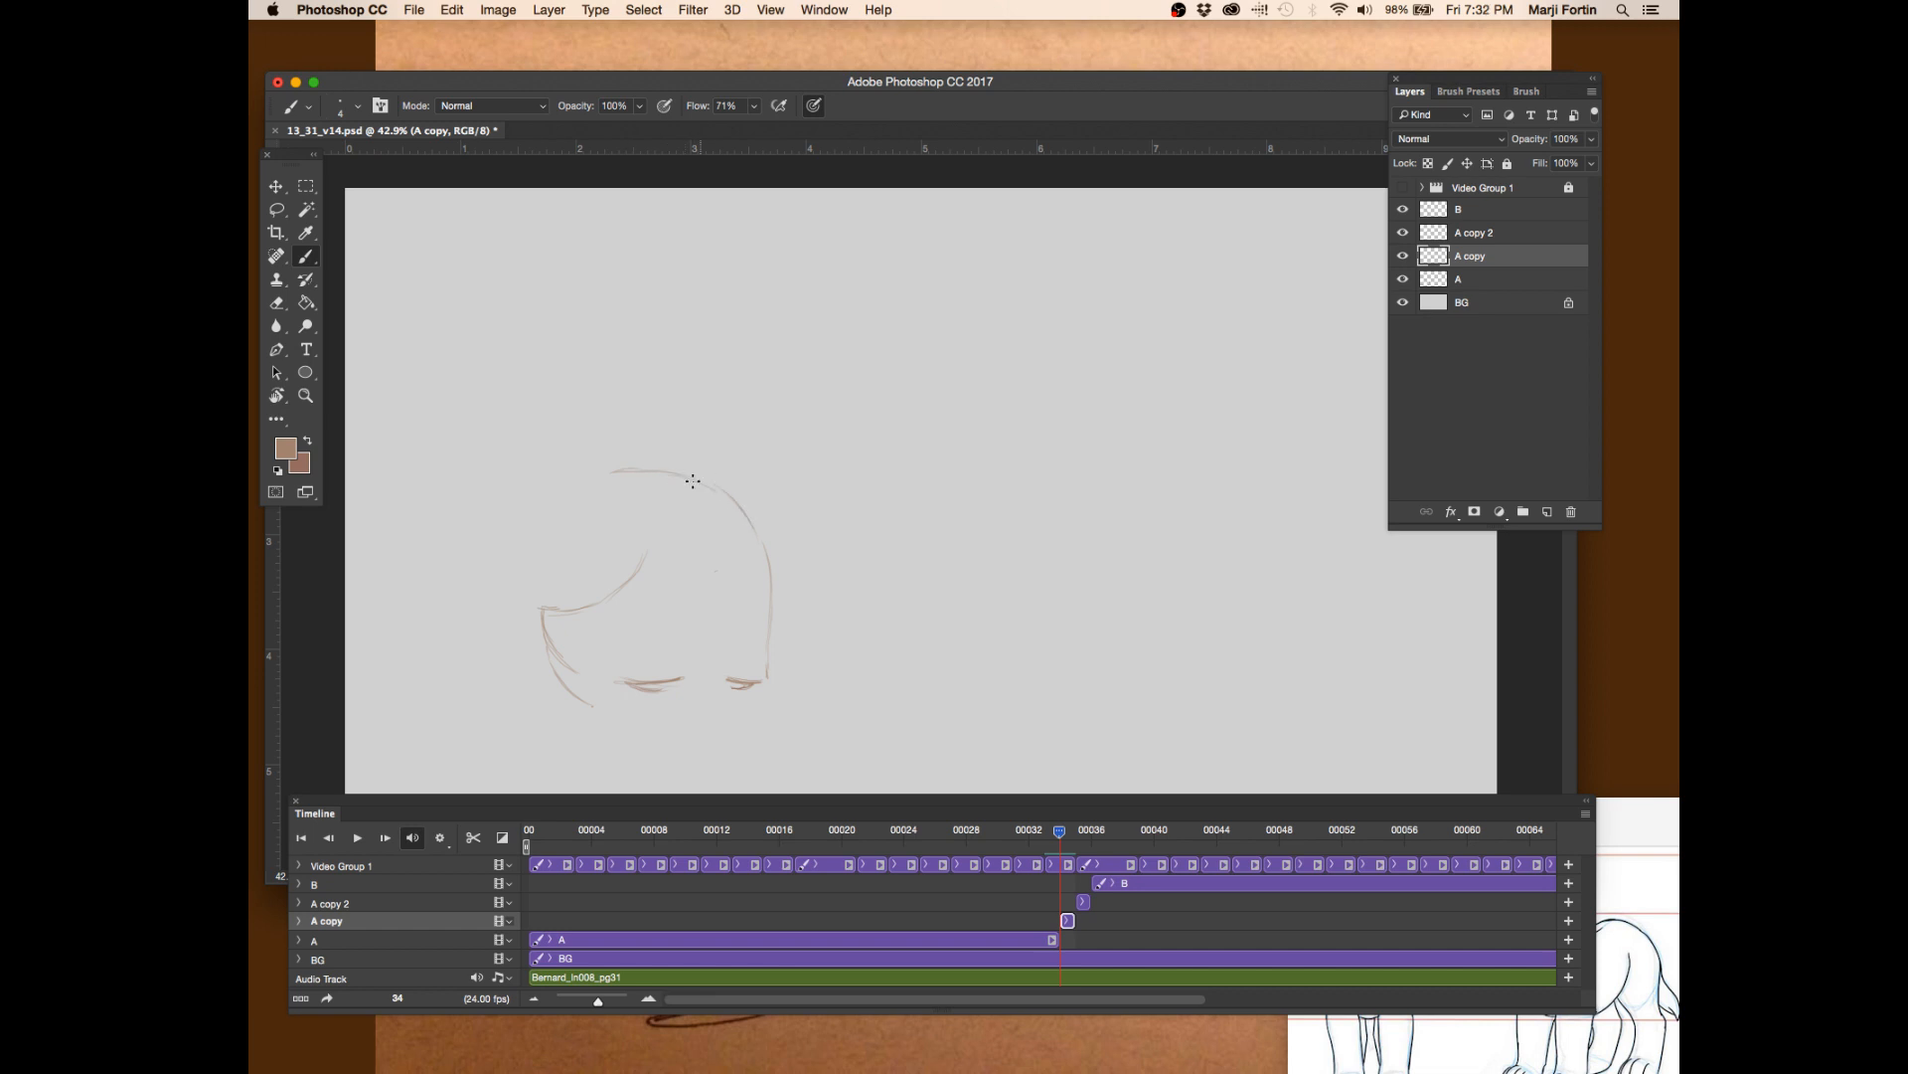
pyautogui.press('Left')
pyautogui.press('Right')
pyautogui.press('Left')
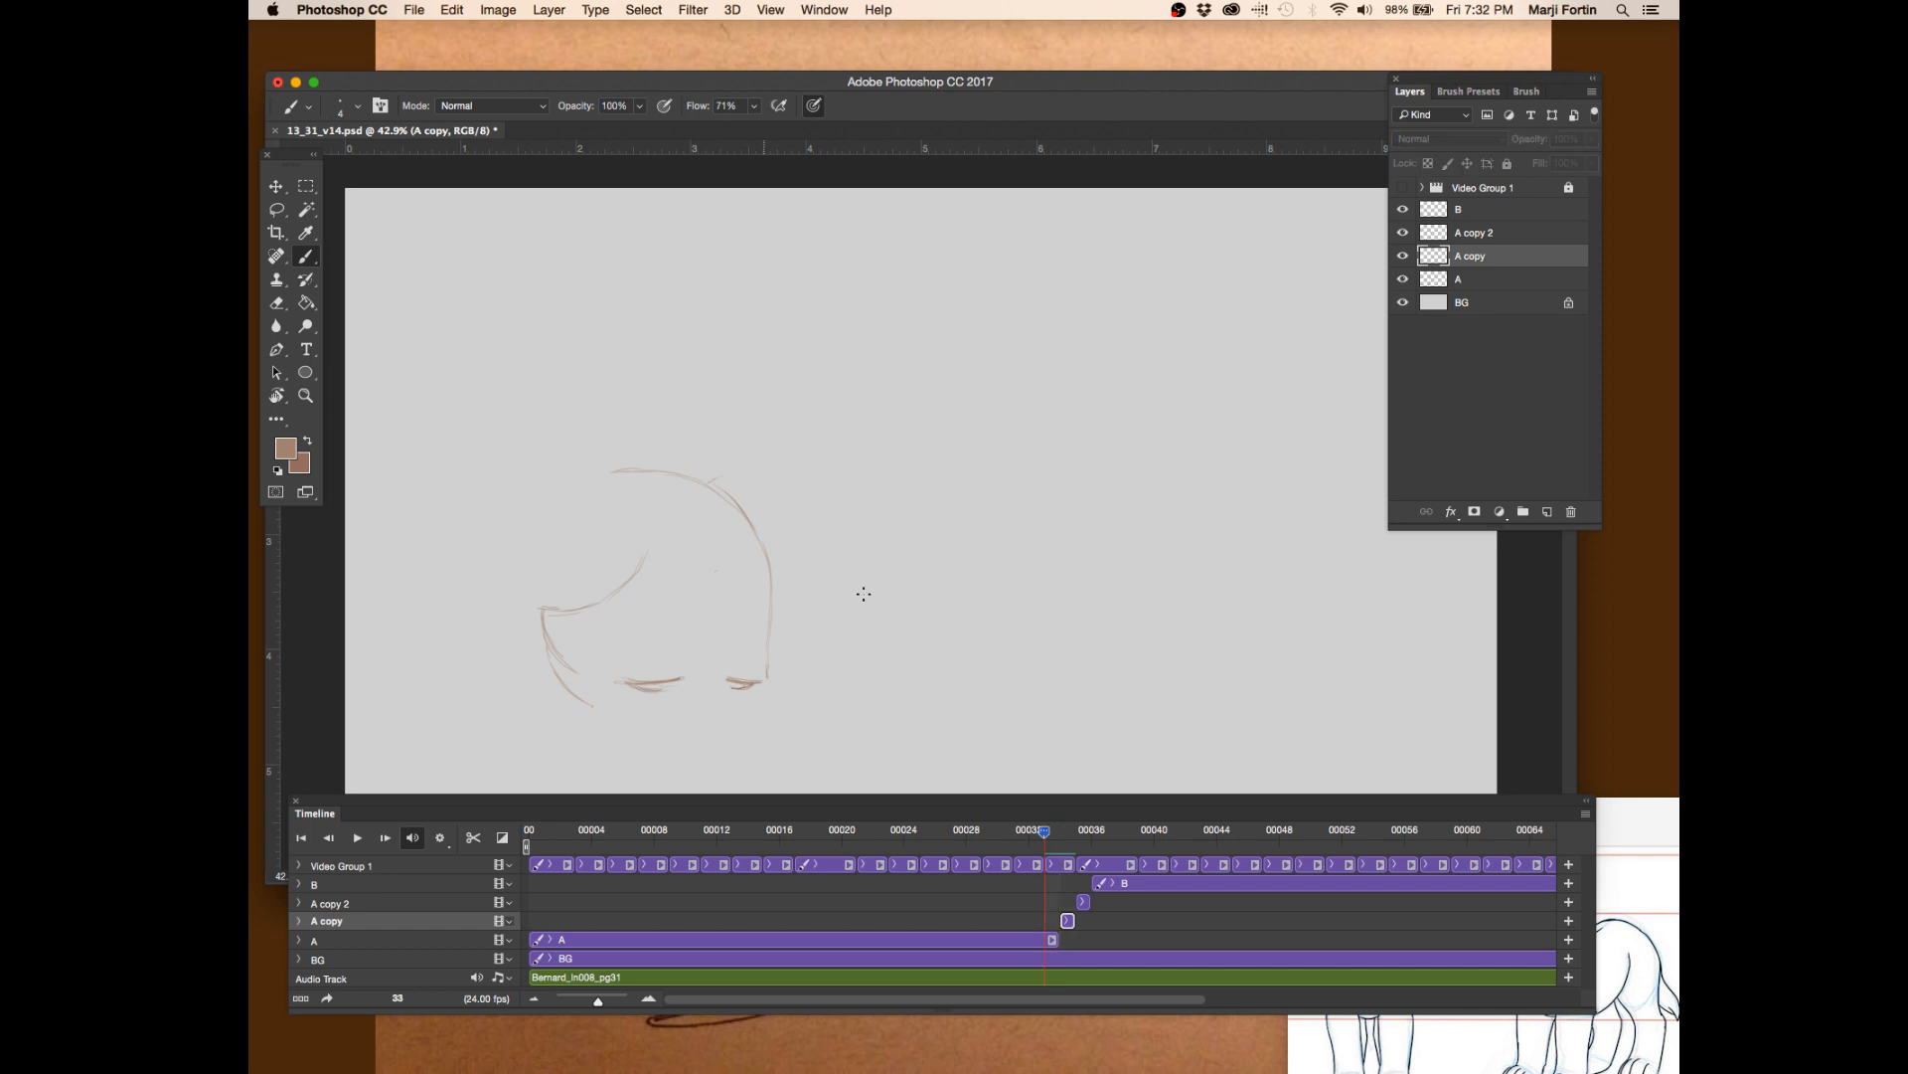
pyautogui.press('Right')
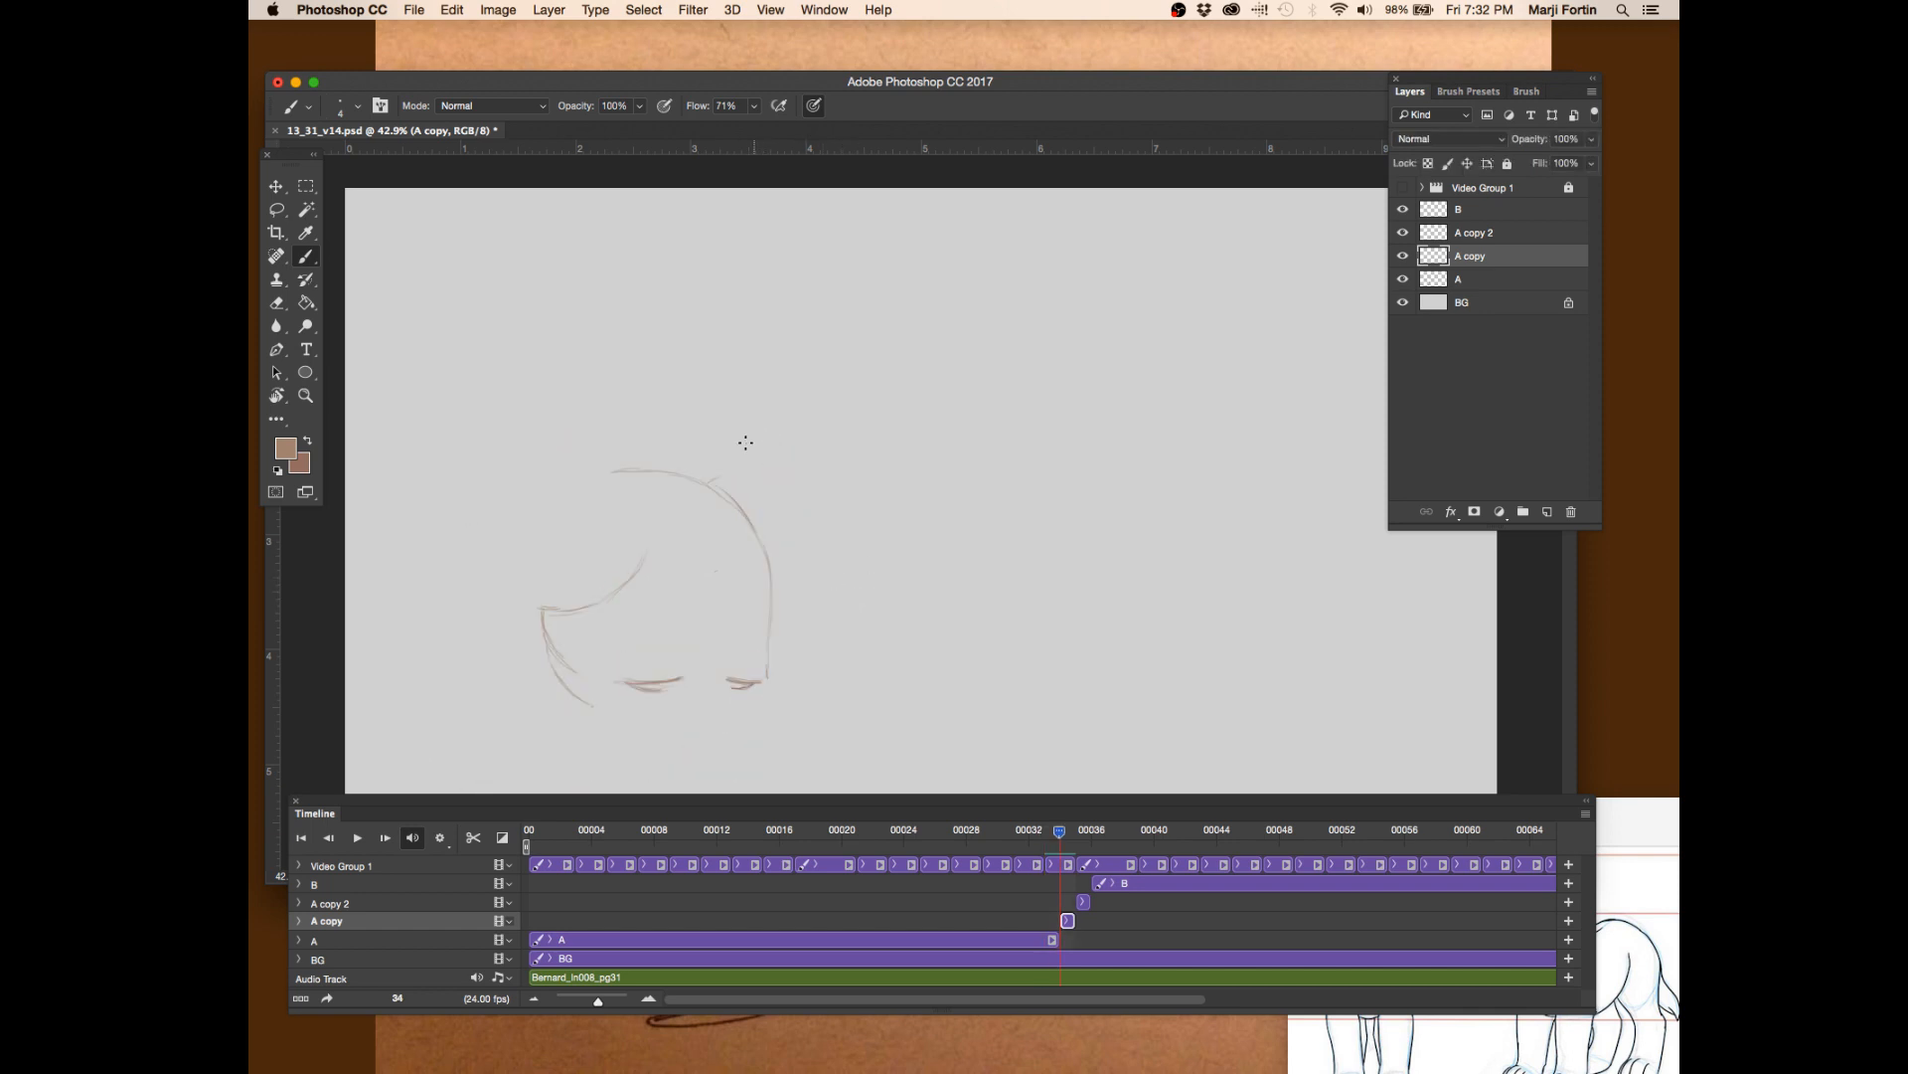
# - Draw the far ear's inner edge rising from the skull and its rounded tip at frame 34, comparing with frame 33
pyautogui.press('Left')
pyautogui.press('Right')
pyautogui.moveTo(1060, 832); pyautogui.dragTo(1059, 836)
pyautogui.press('e')
pyautogui.press('b')
pyautogui.press('Left')
pyautogui.press('Right')
pyautogui.press('Left')
pyautogui.press('Right')
pyautogui.press('Left')
pyautogui.press('Right')
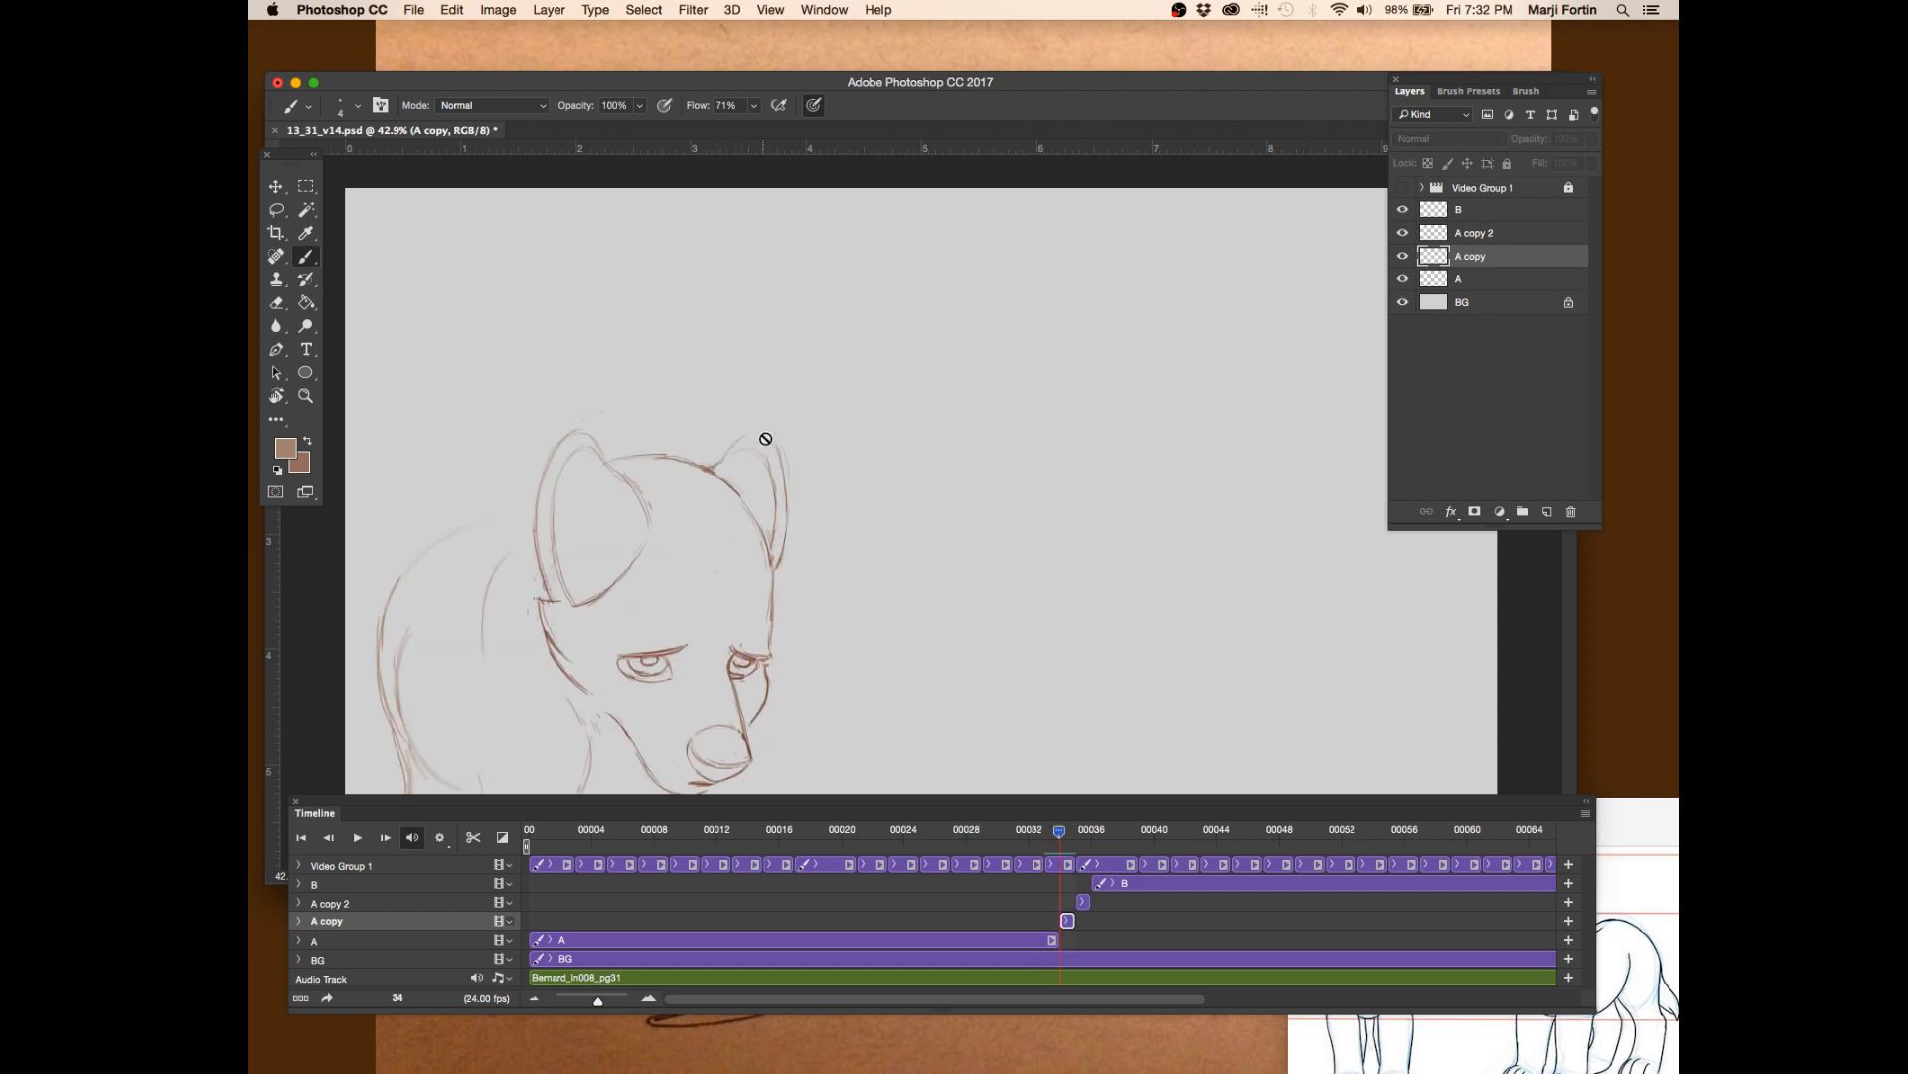
pyautogui.press('Left')
pyautogui.press('Right')
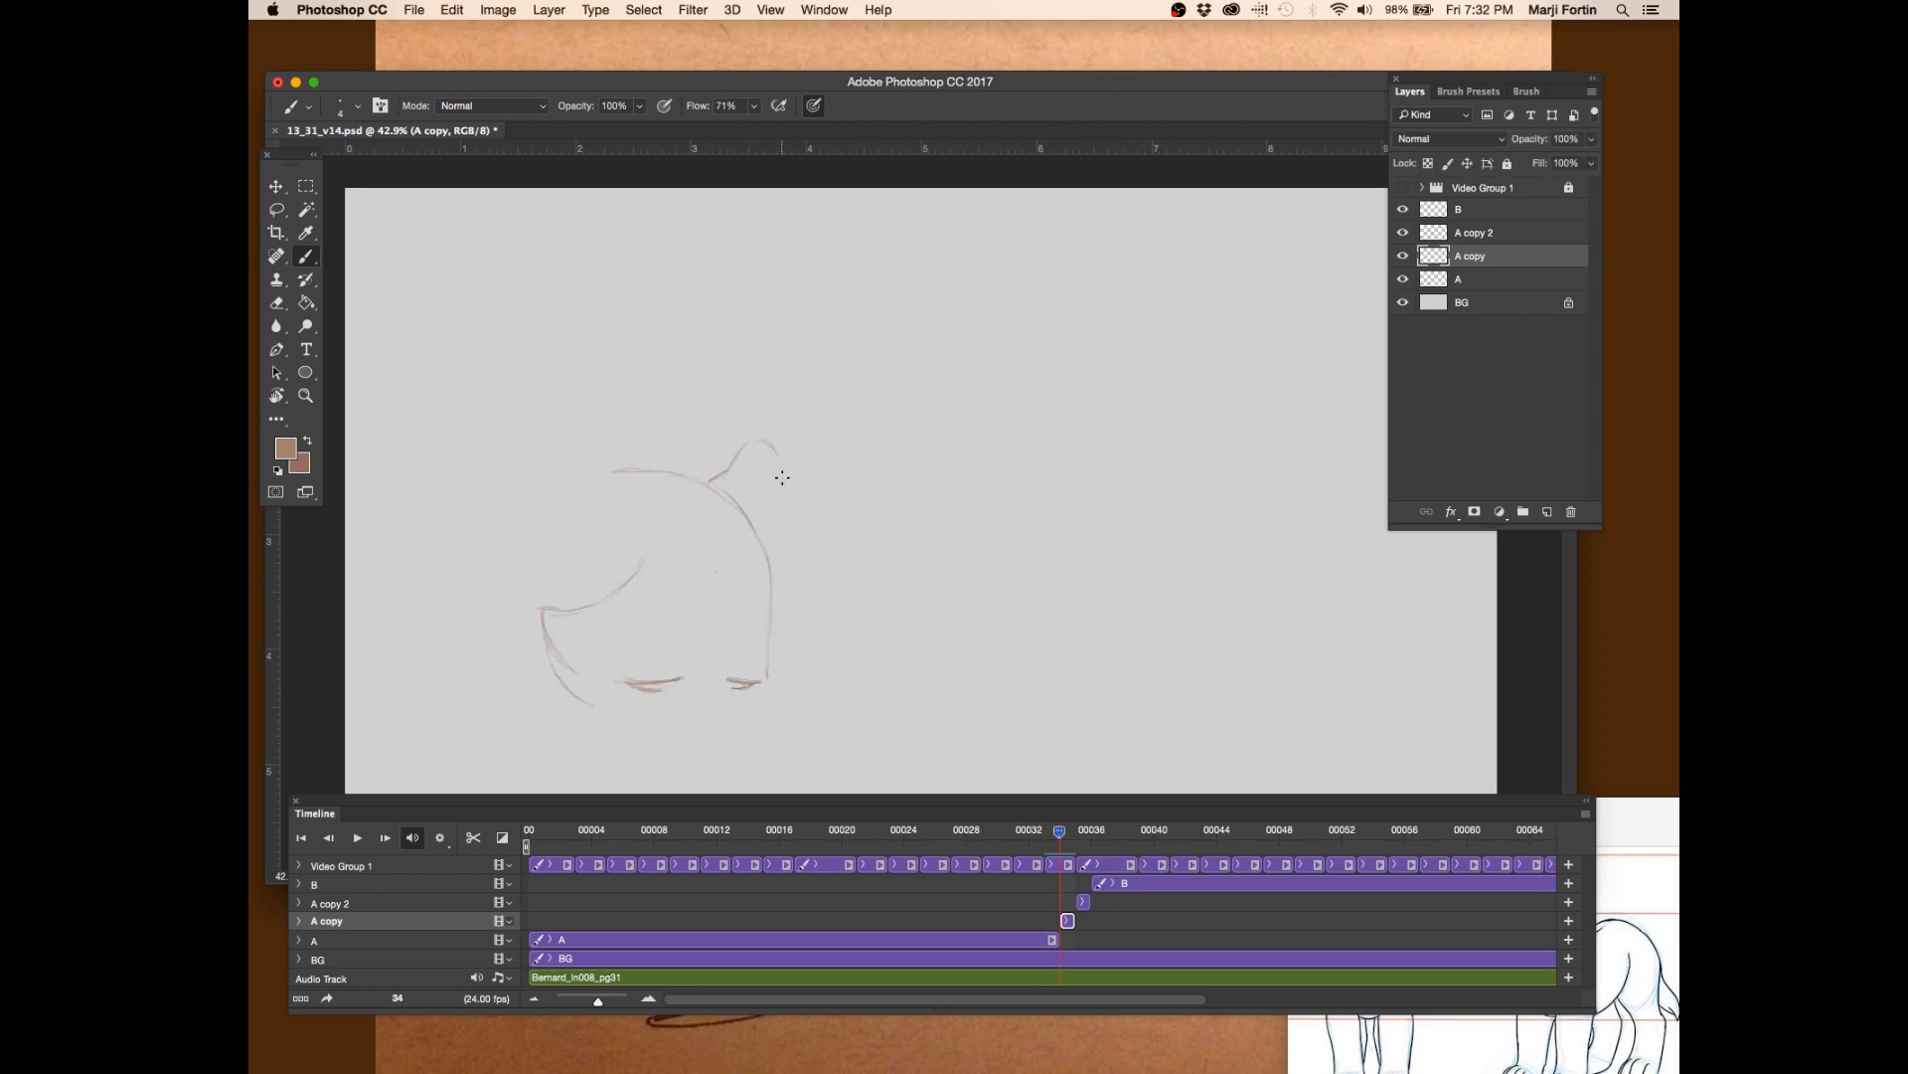
# - Start the far ear's outer edge below the tip and mark its lower attachment on the head at frame 34, checking against frame 33
pyautogui.press('Left')
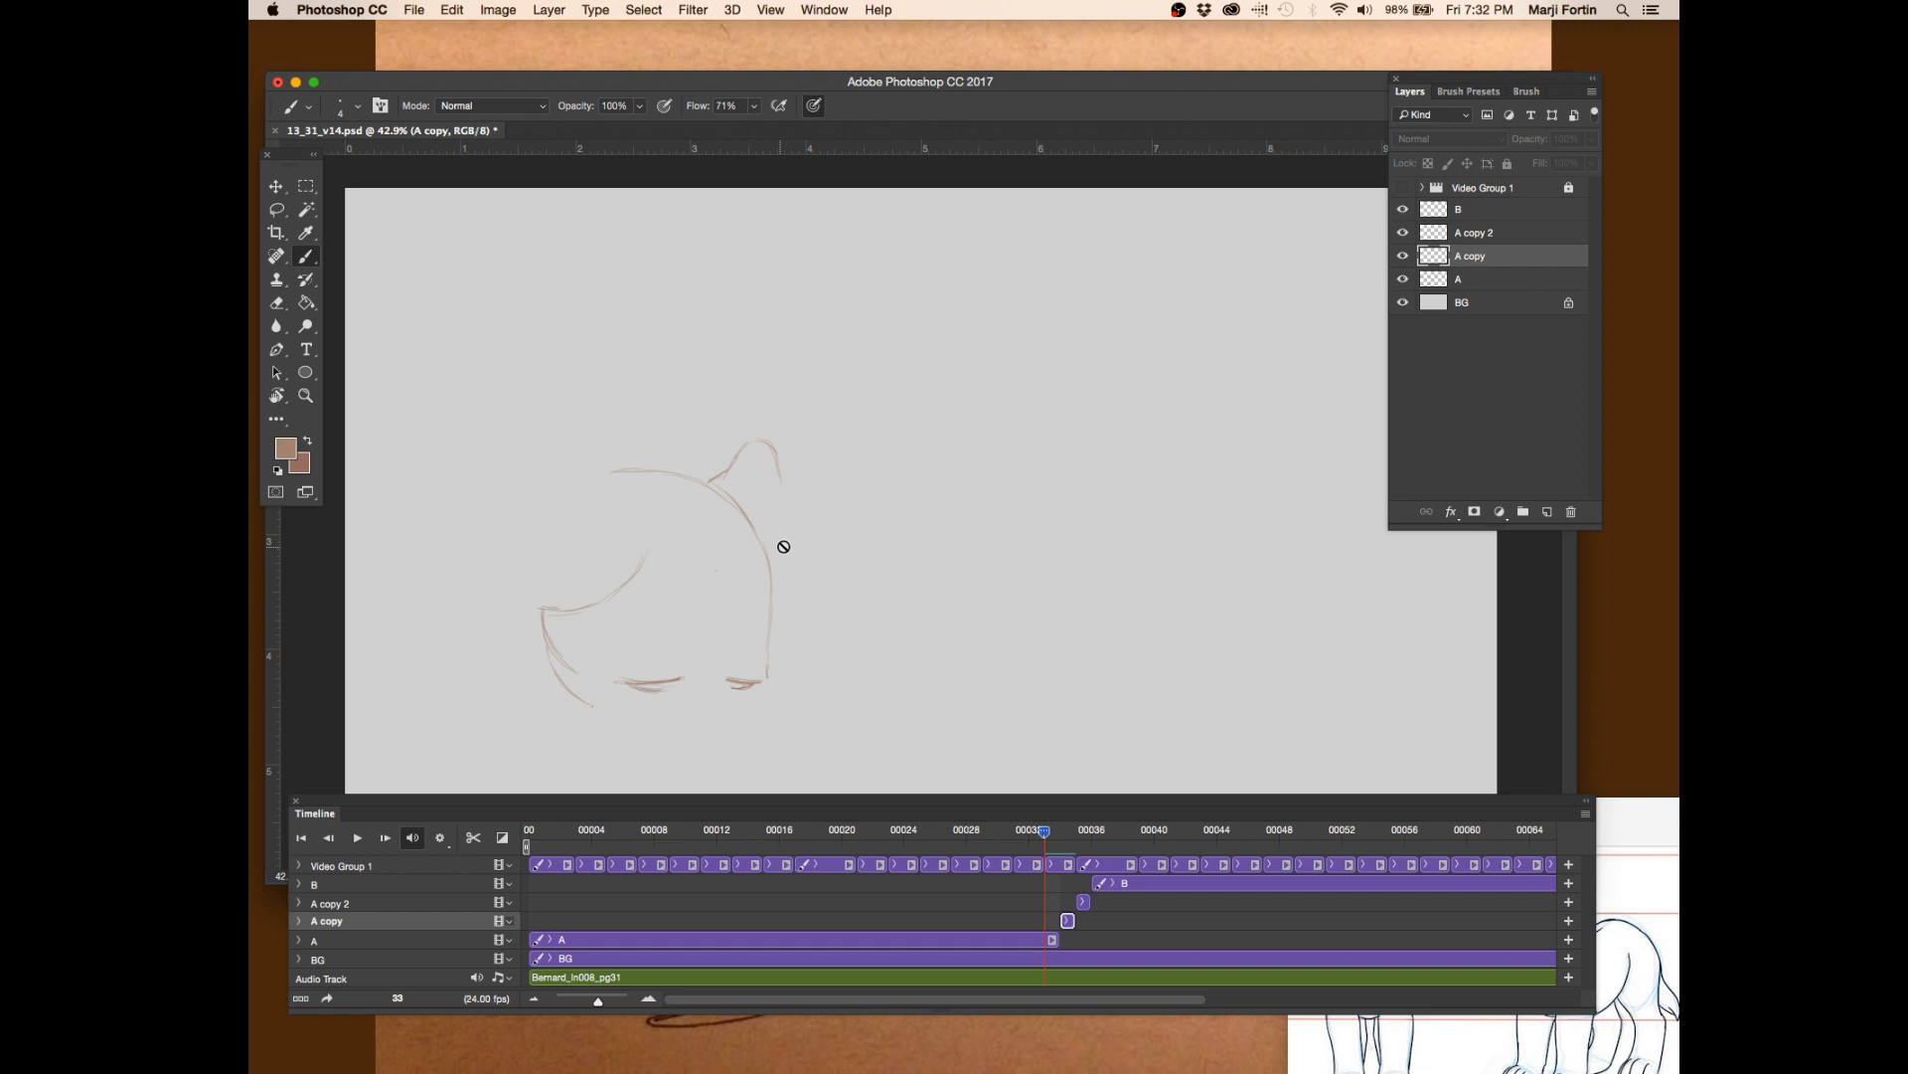
pyautogui.press('Right')
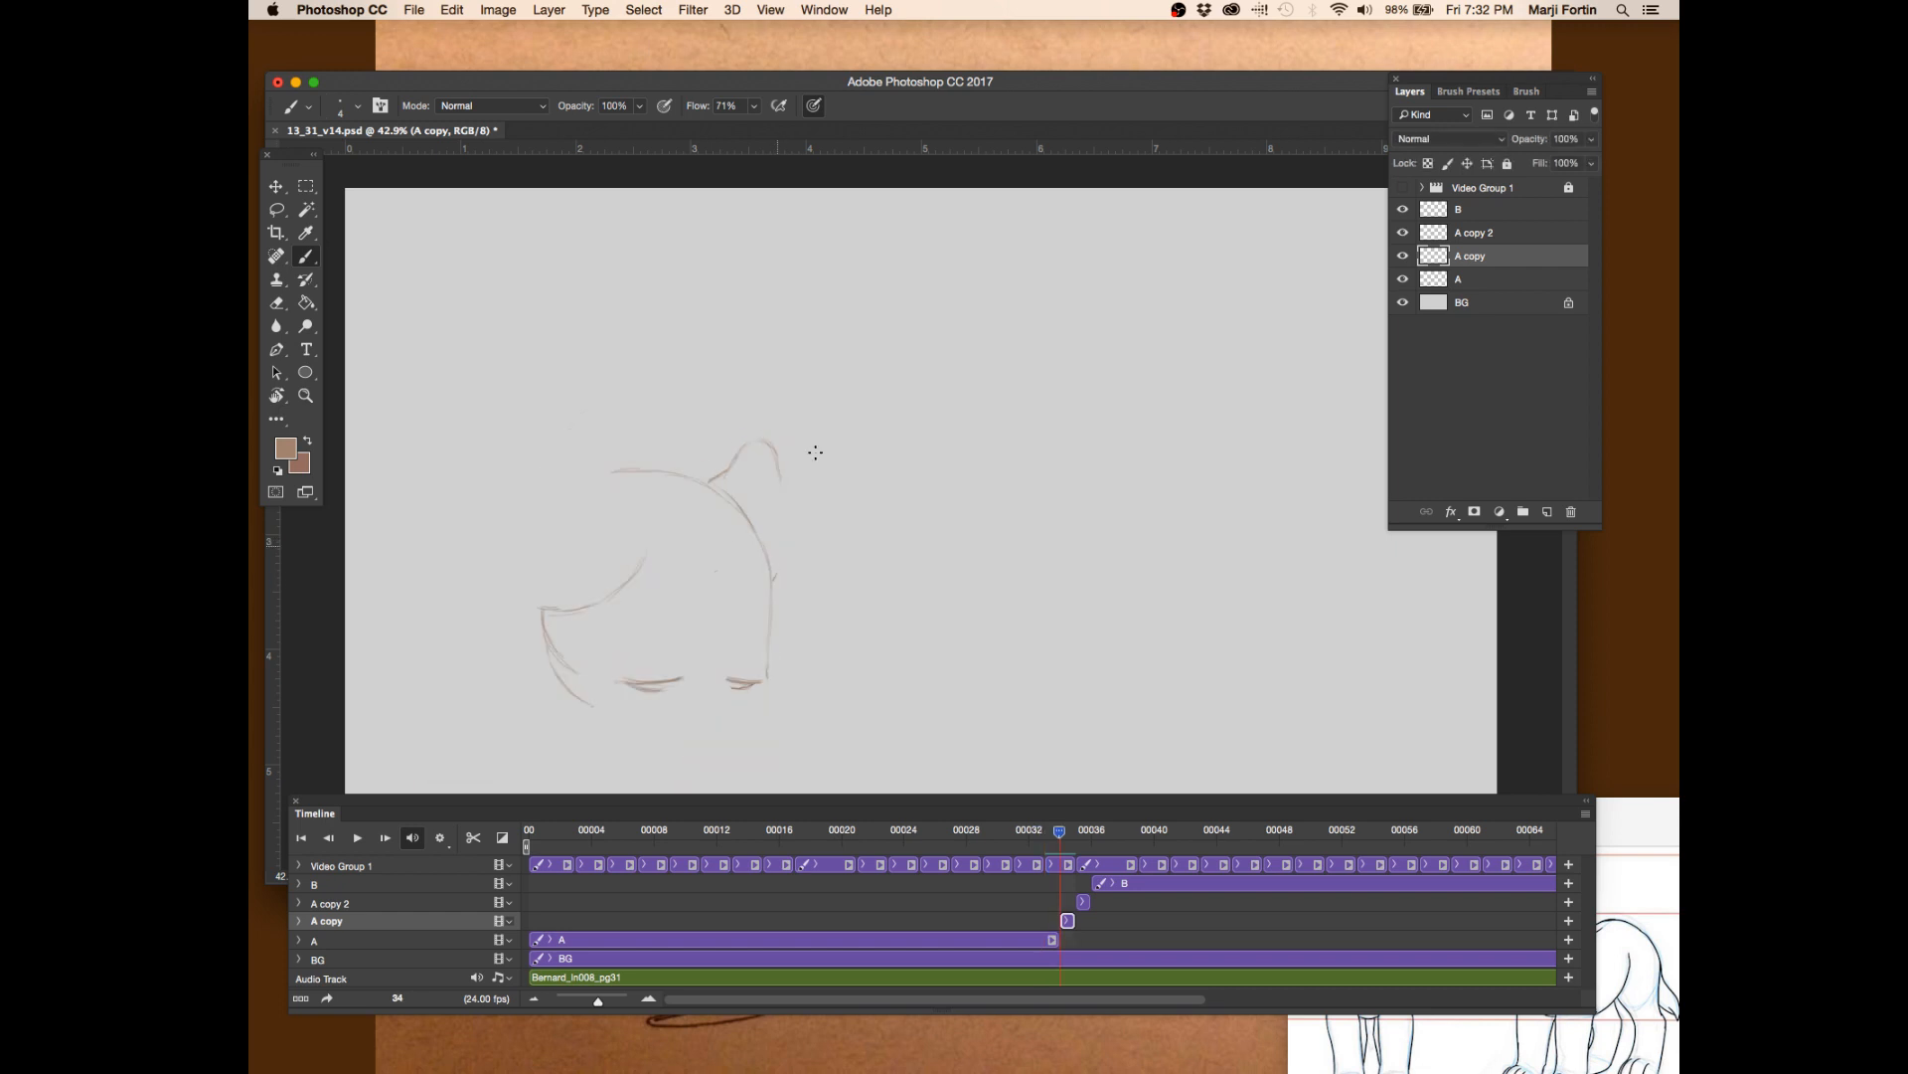
pyautogui.press('Left')
pyautogui.press('Right')
pyautogui.press('Left')
pyautogui.press('Right')
pyautogui.press('Left')
pyautogui.press('Right')
pyautogui.press('Left')
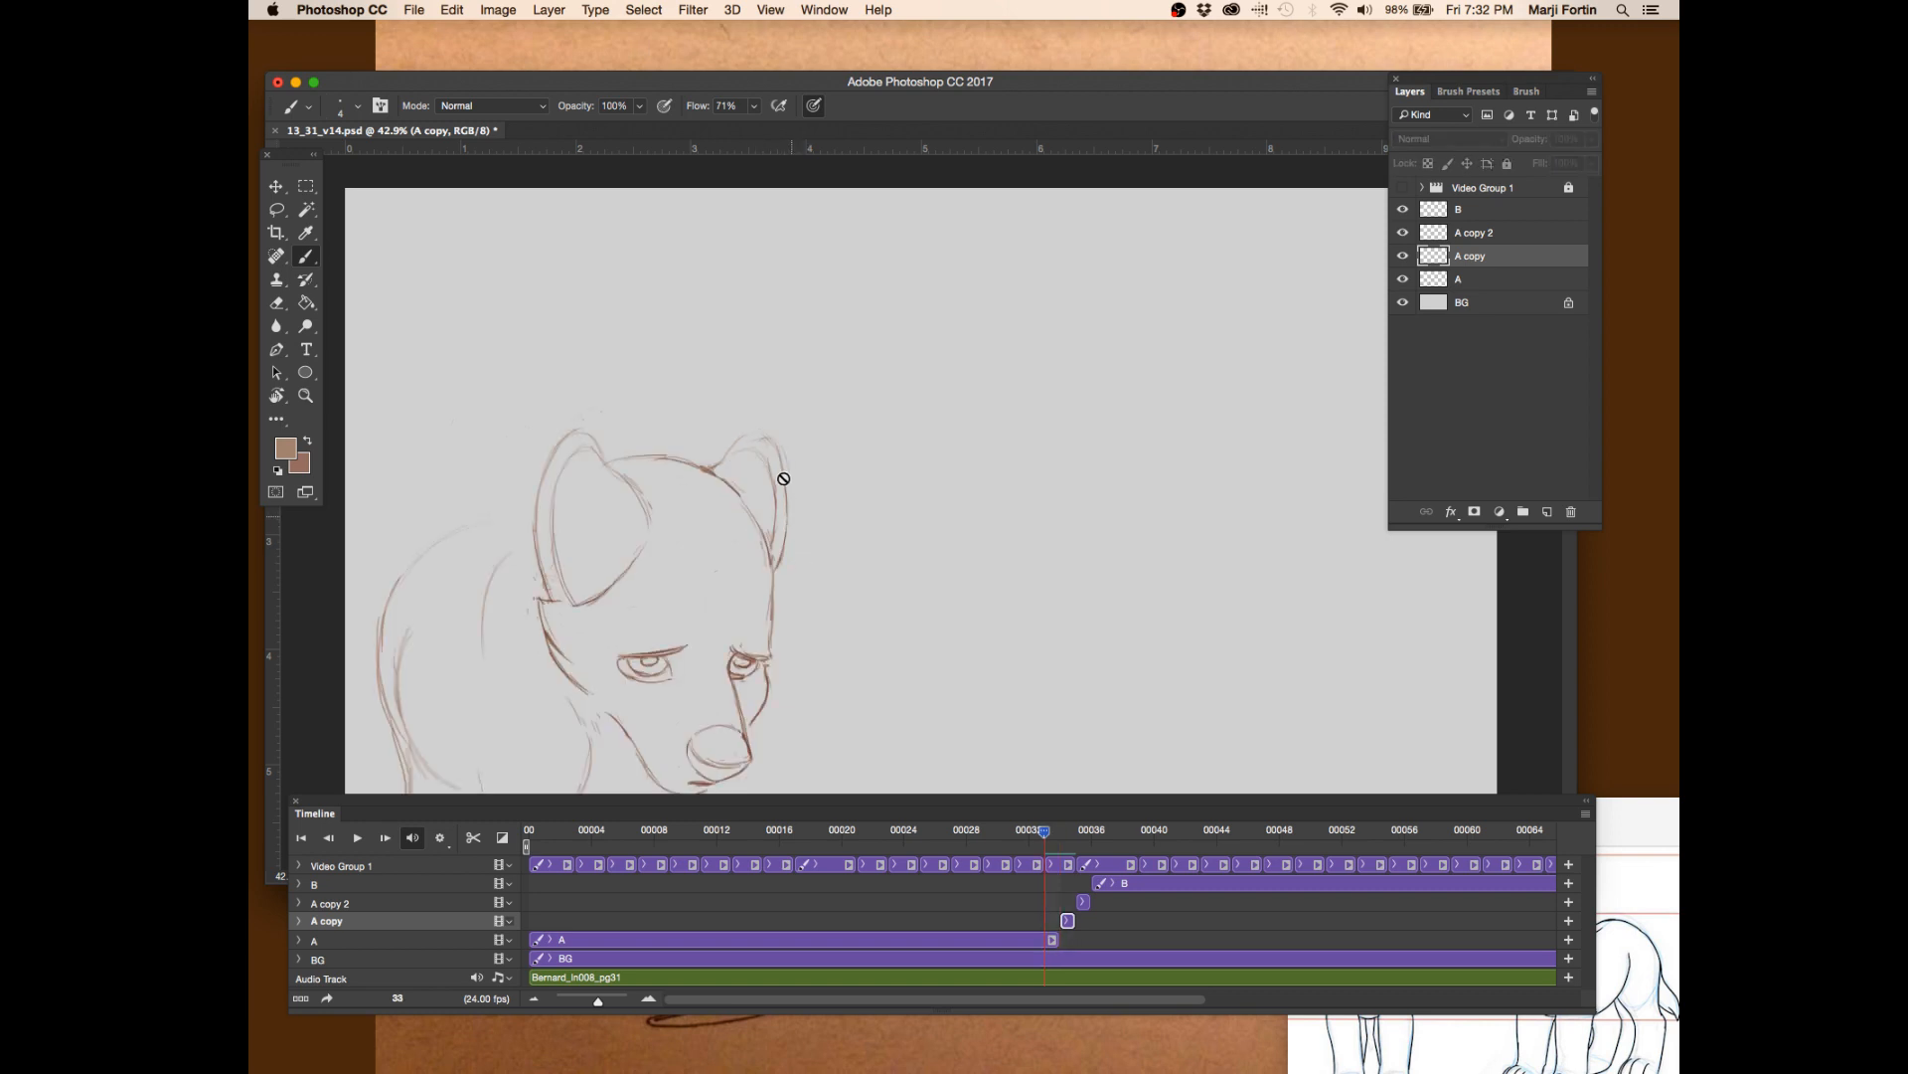
# - Compare the right-hand ear's position between frames 33 and 34
pyautogui.press('Right')
pyautogui.press('Left')
pyautogui.press('Right')
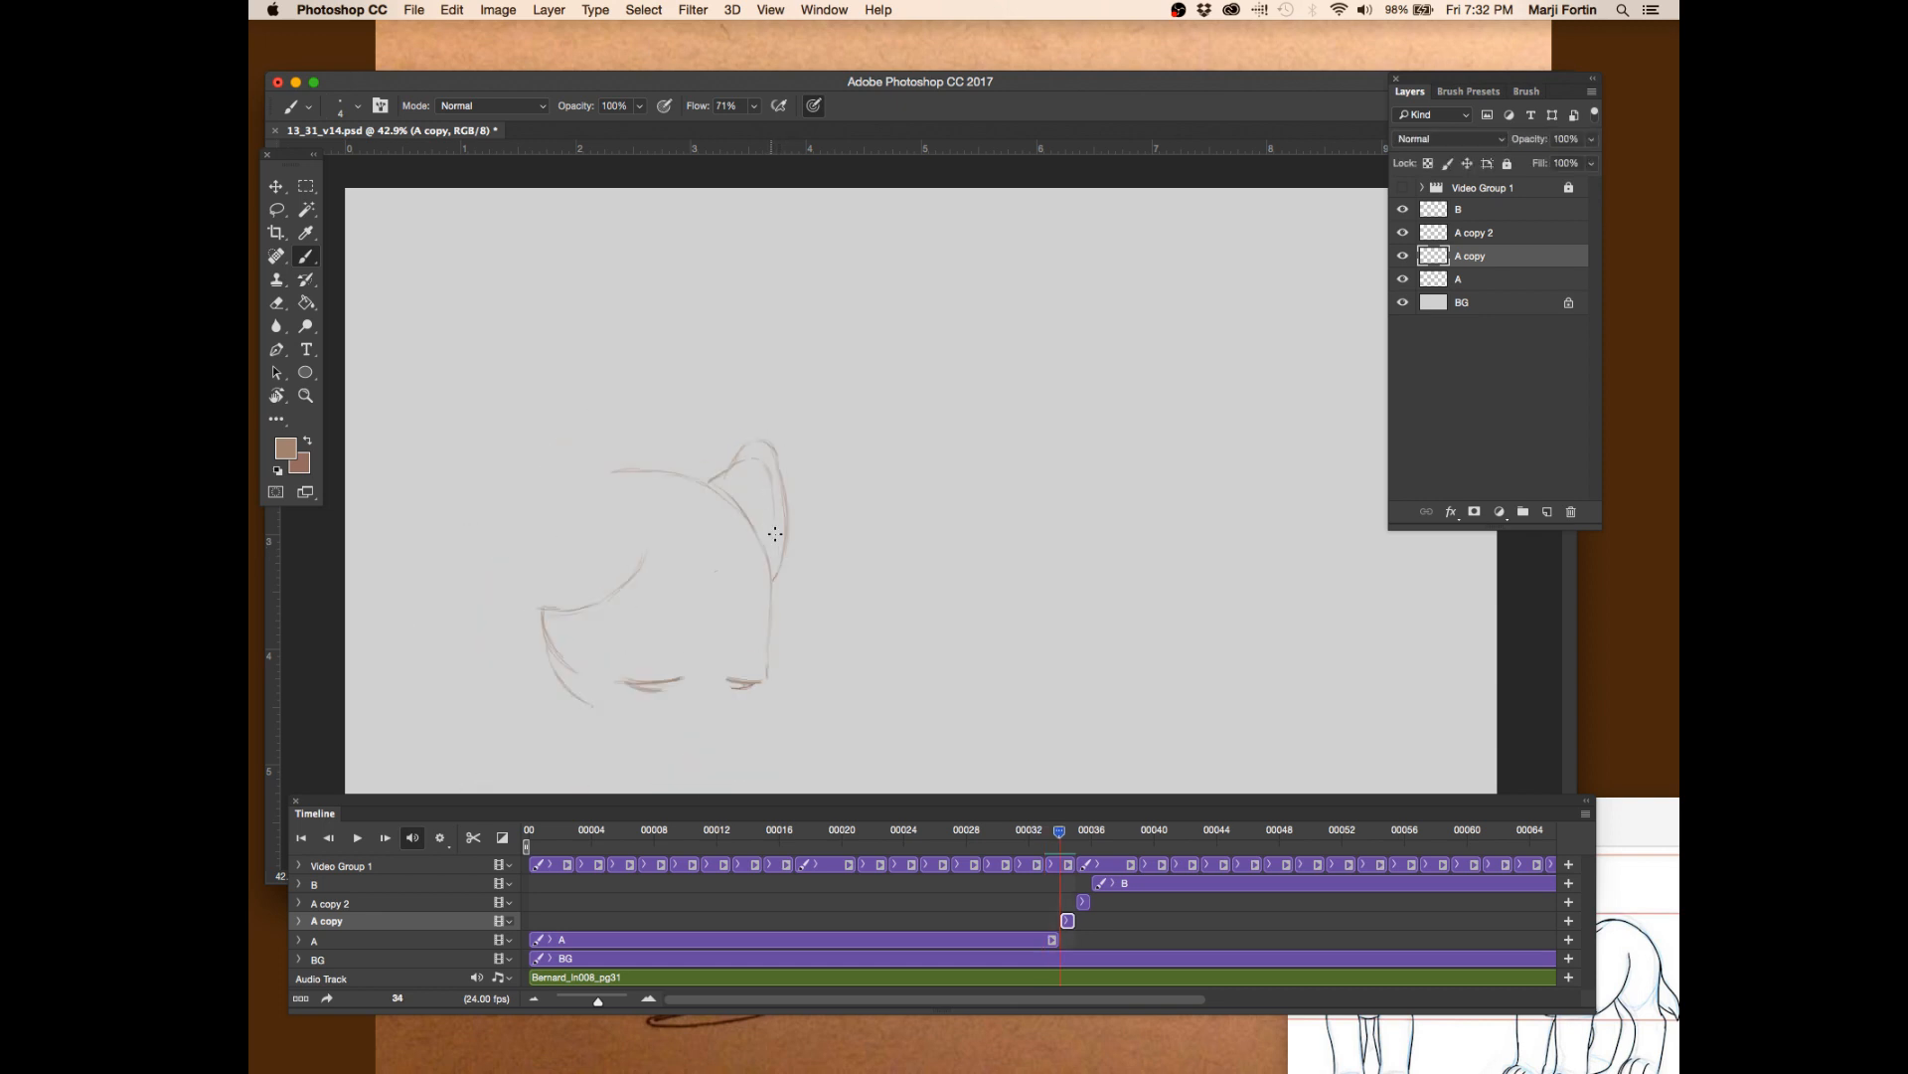
pyautogui.press('Left')
pyautogui.press('Right')
pyautogui.press('Left')
pyautogui.press('Right')
# - Clean up and redraw the tip, outer edge and inner base of the right-hand ear on the A copy drawing at frame 34
pyautogui.press('e')
pyautogui.press('b')
pyautogui.press('Left')
pyautogui.press('Right')
pyautogui.moveTo(716, 475); pyautogui.dragTo(737, 453)
pyautogui.press('Left')
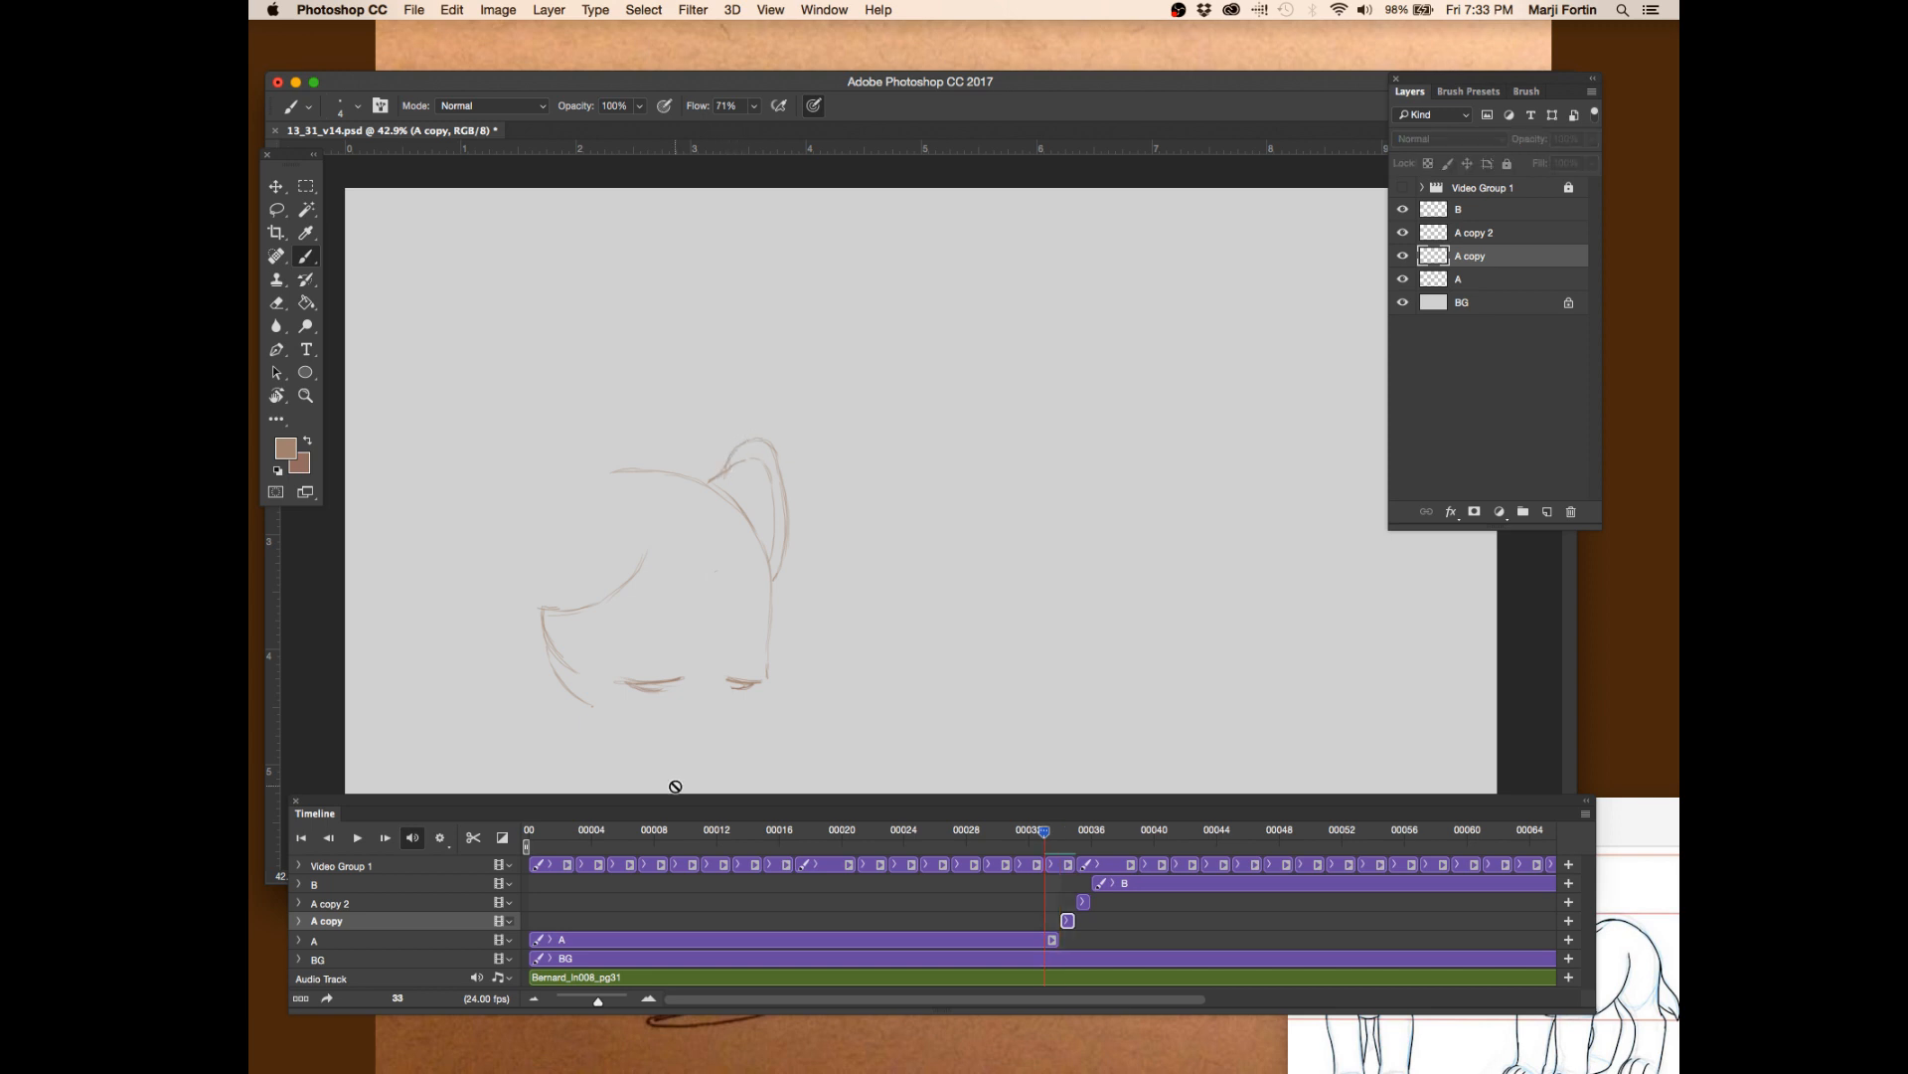
pyautogui.press('Right')
pyautogui.press('e')
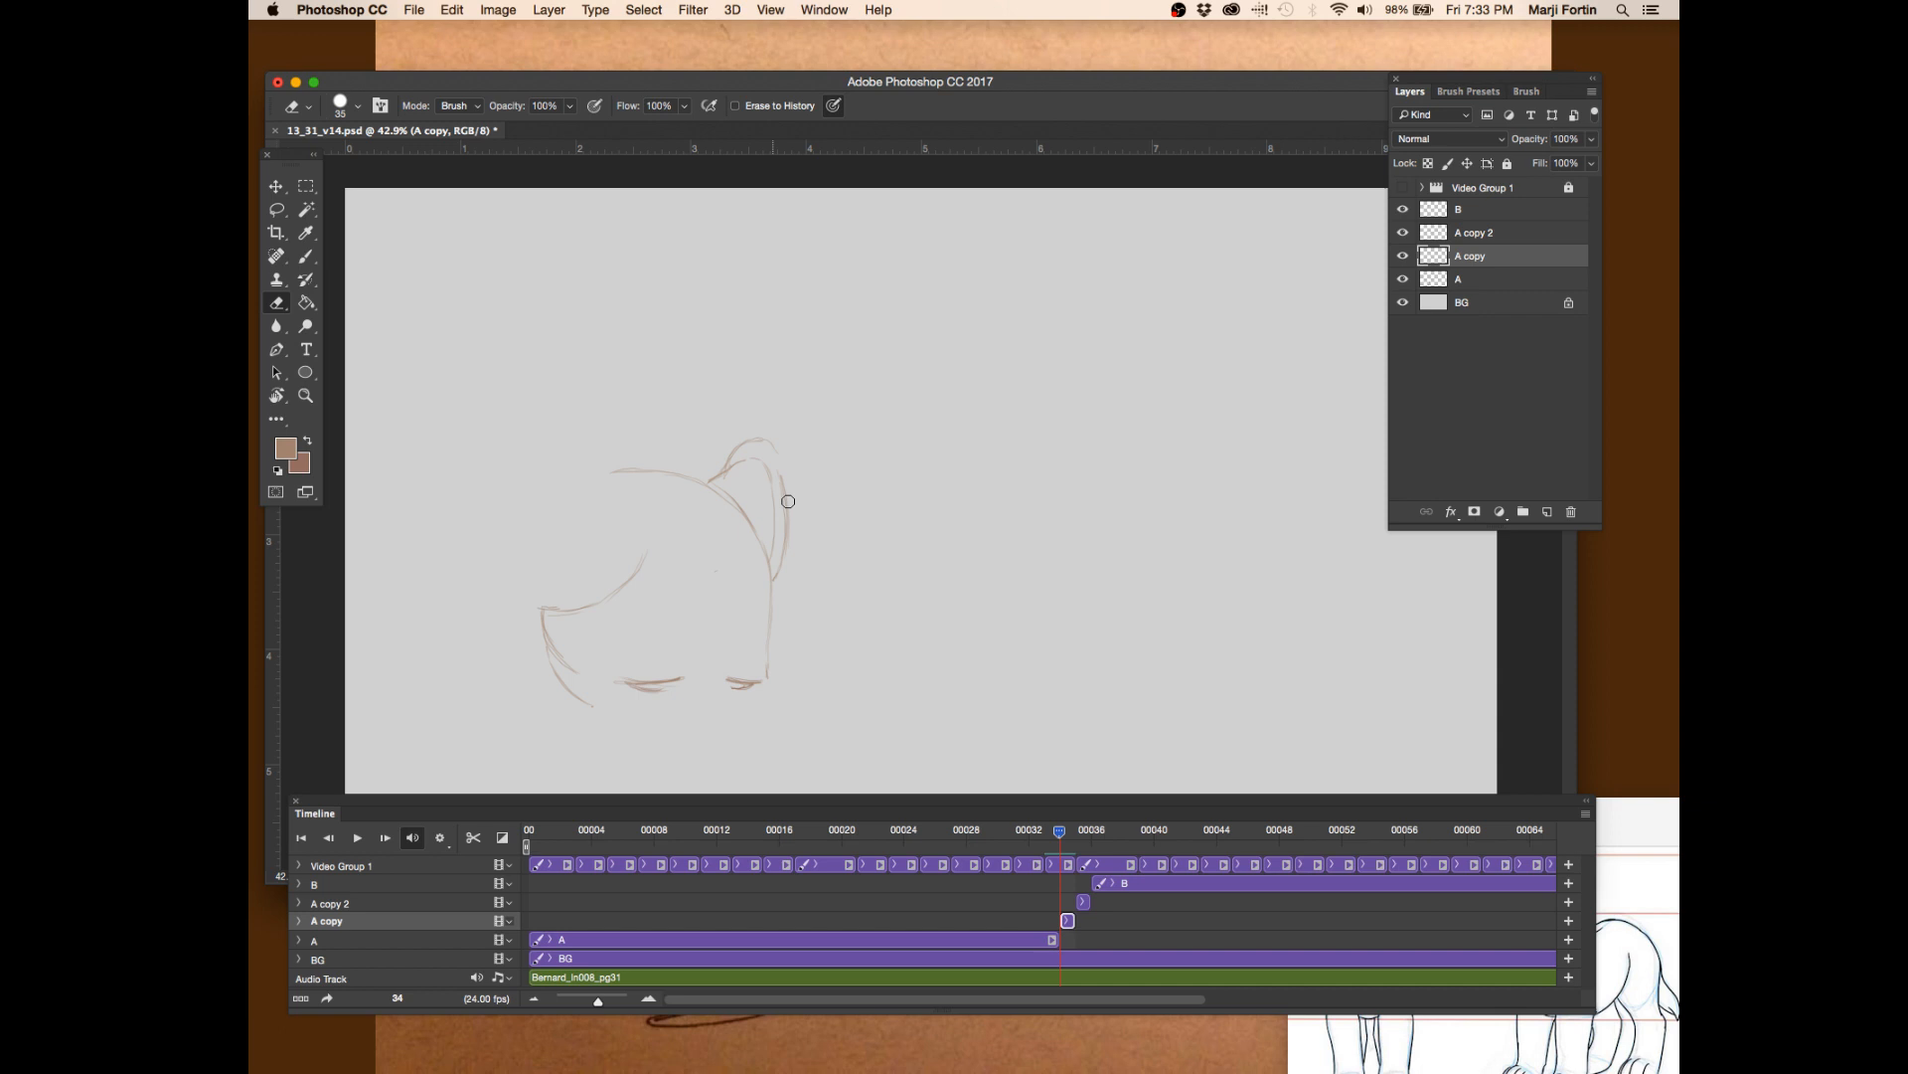
pyautogui.press('b')
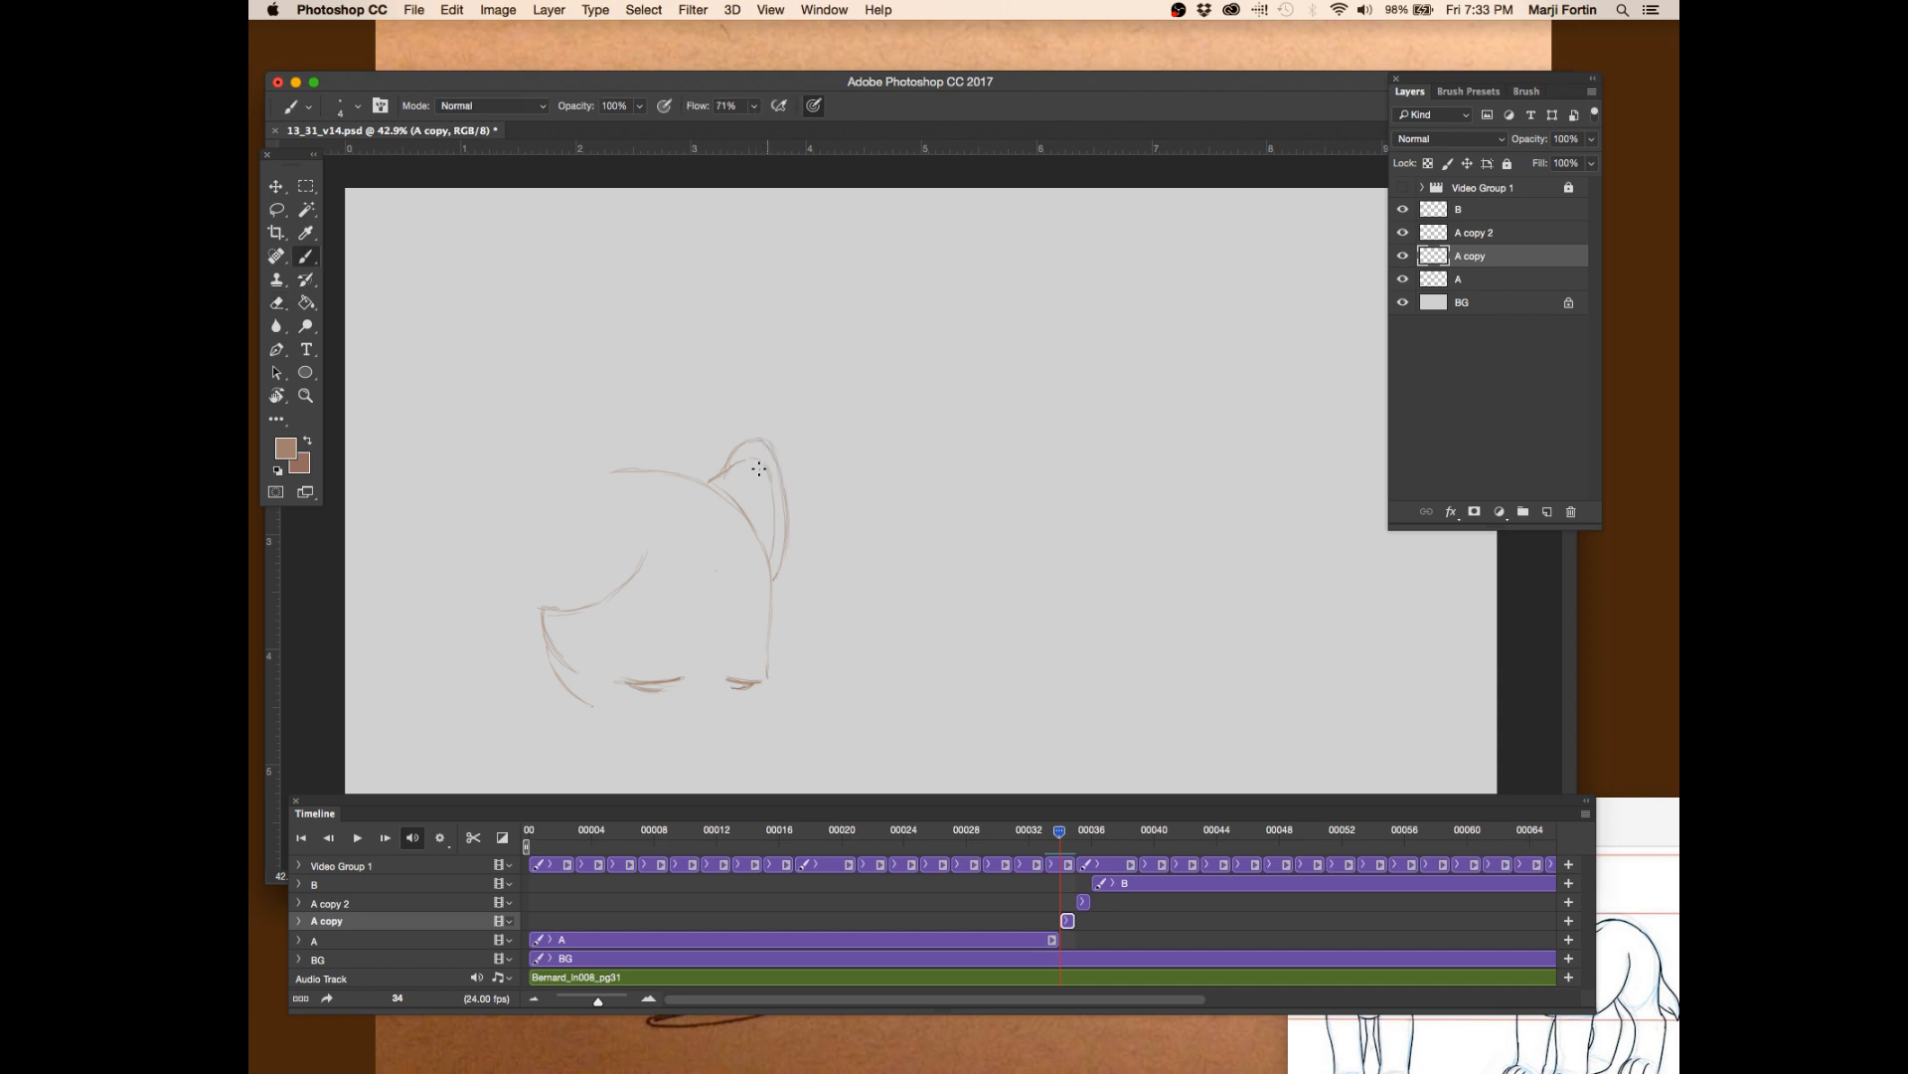
# - Save the file and refine the right-hand ear's outline and base on frame 34, checking it against frame 33
pyautogui.press('super+s')
pyautogui.press('Left')
pyautogui.press('Right')
pyautogui.press('e')
pyautogui.press('b')
pyautogui.press('Left')
pyautogui.press('Right')
pyautogui.press('Left')
pyautogui.press('Right')
pyautogui.press('e')
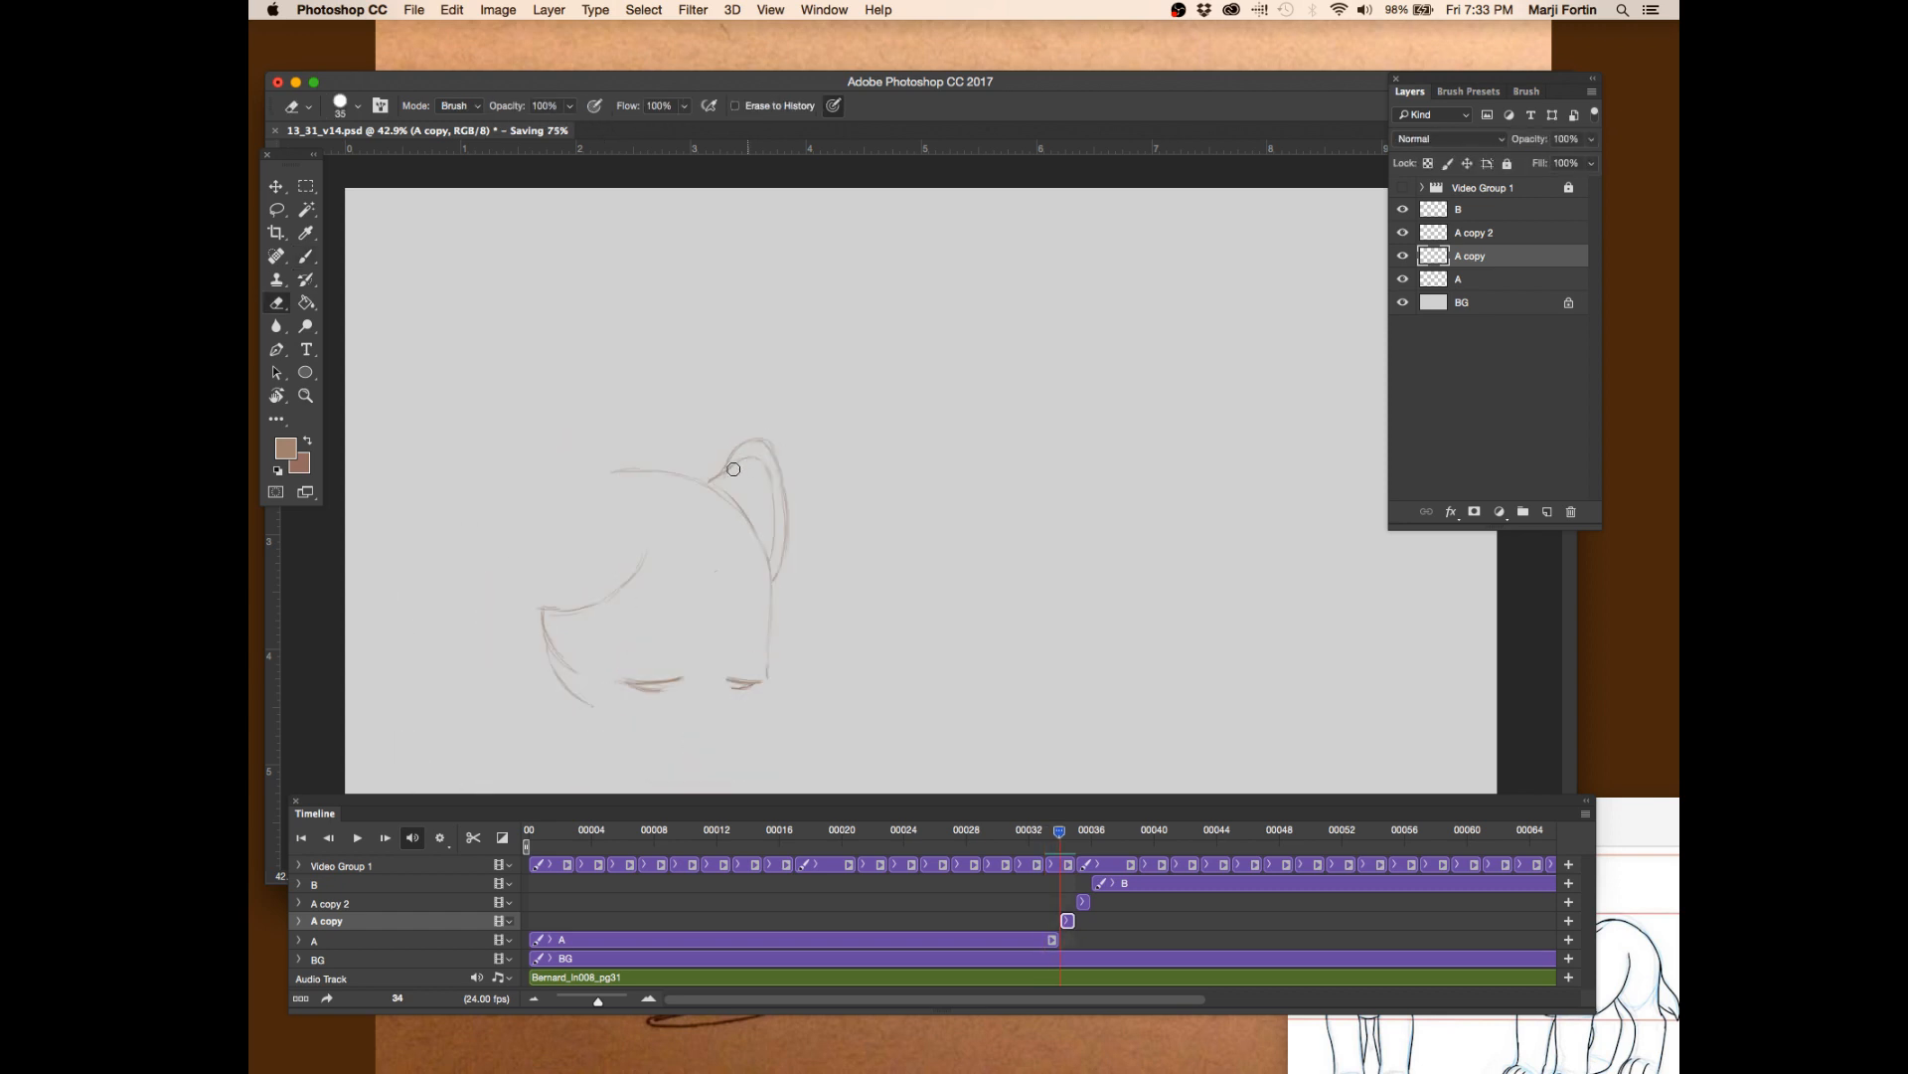
pyautogui.press('b')
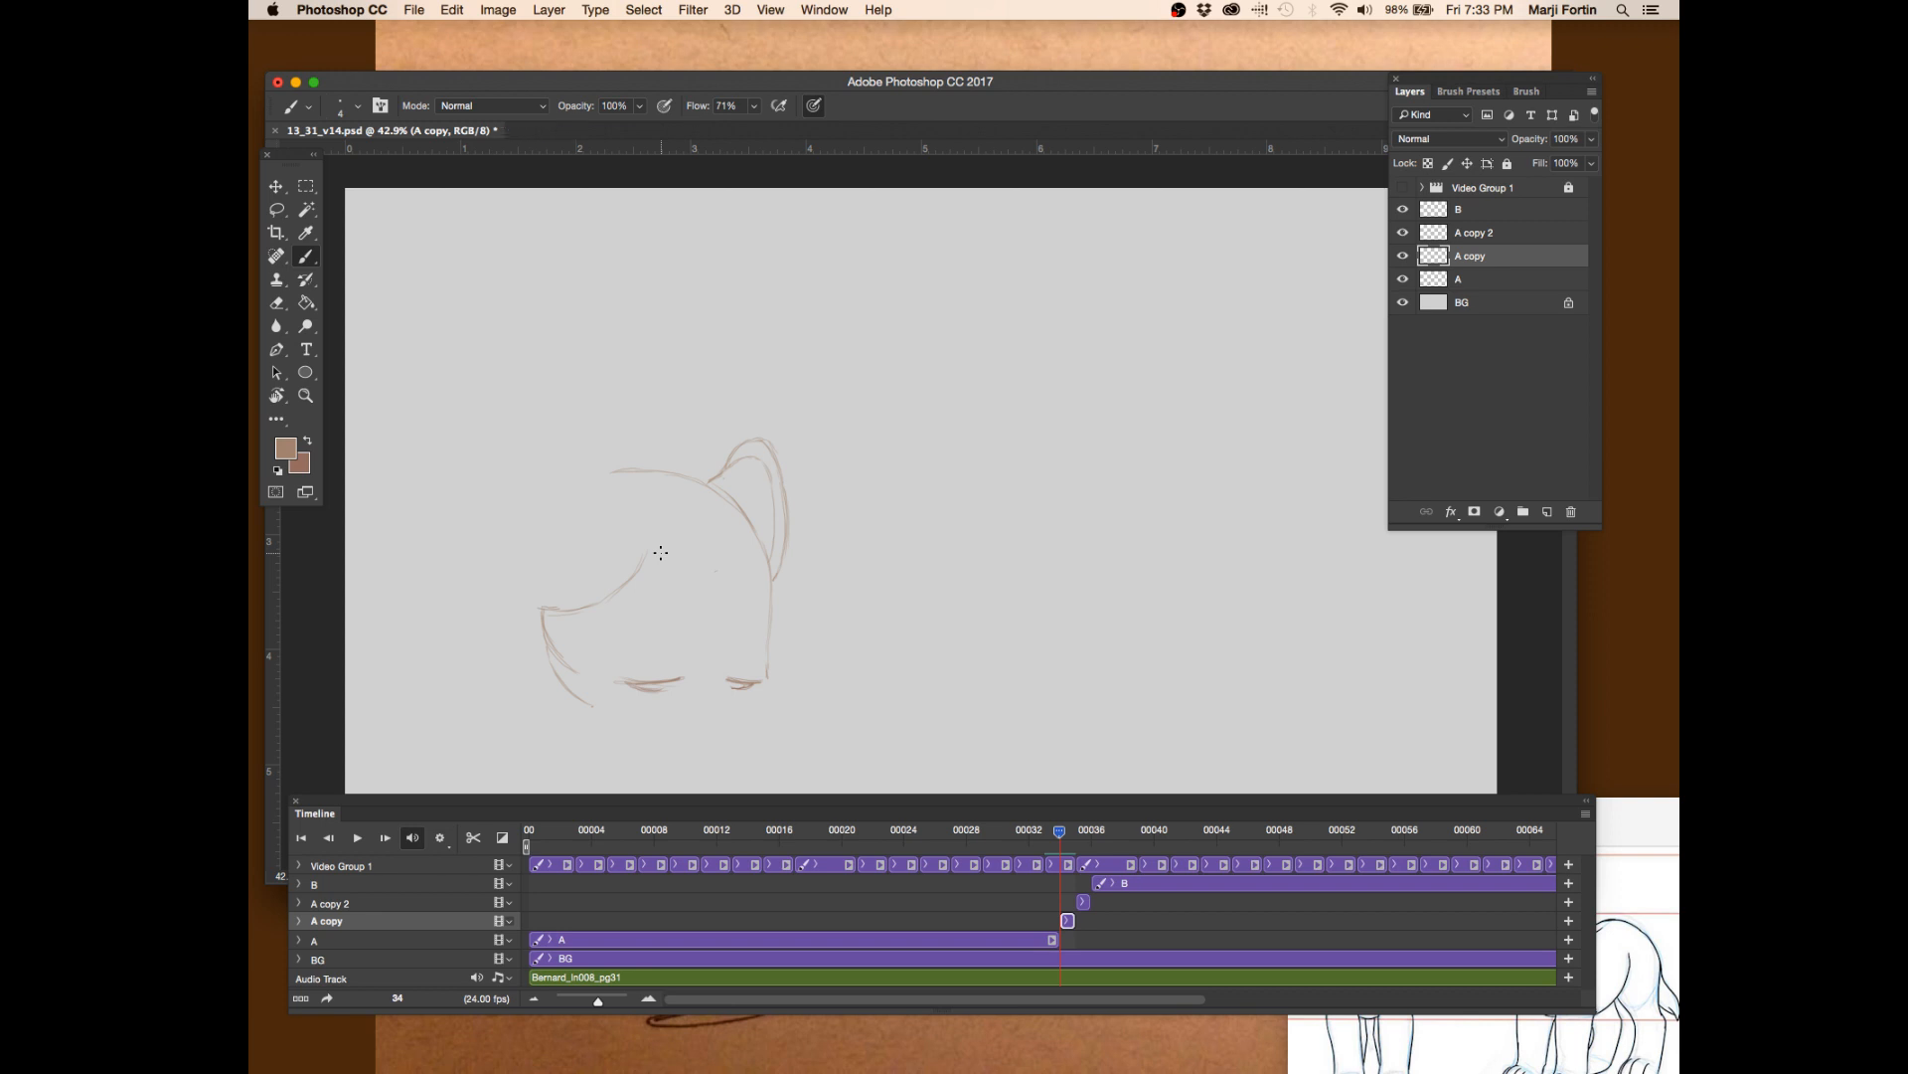
# - Save the file and check the head's motion between frames 33 and 34
pyautogui.press('super+s')
pyautogui.press('Left')
pyautogui.press('Right')
pyautogui.press('Left')
pyautogui.press('Right')
pyautogui.press('Left')
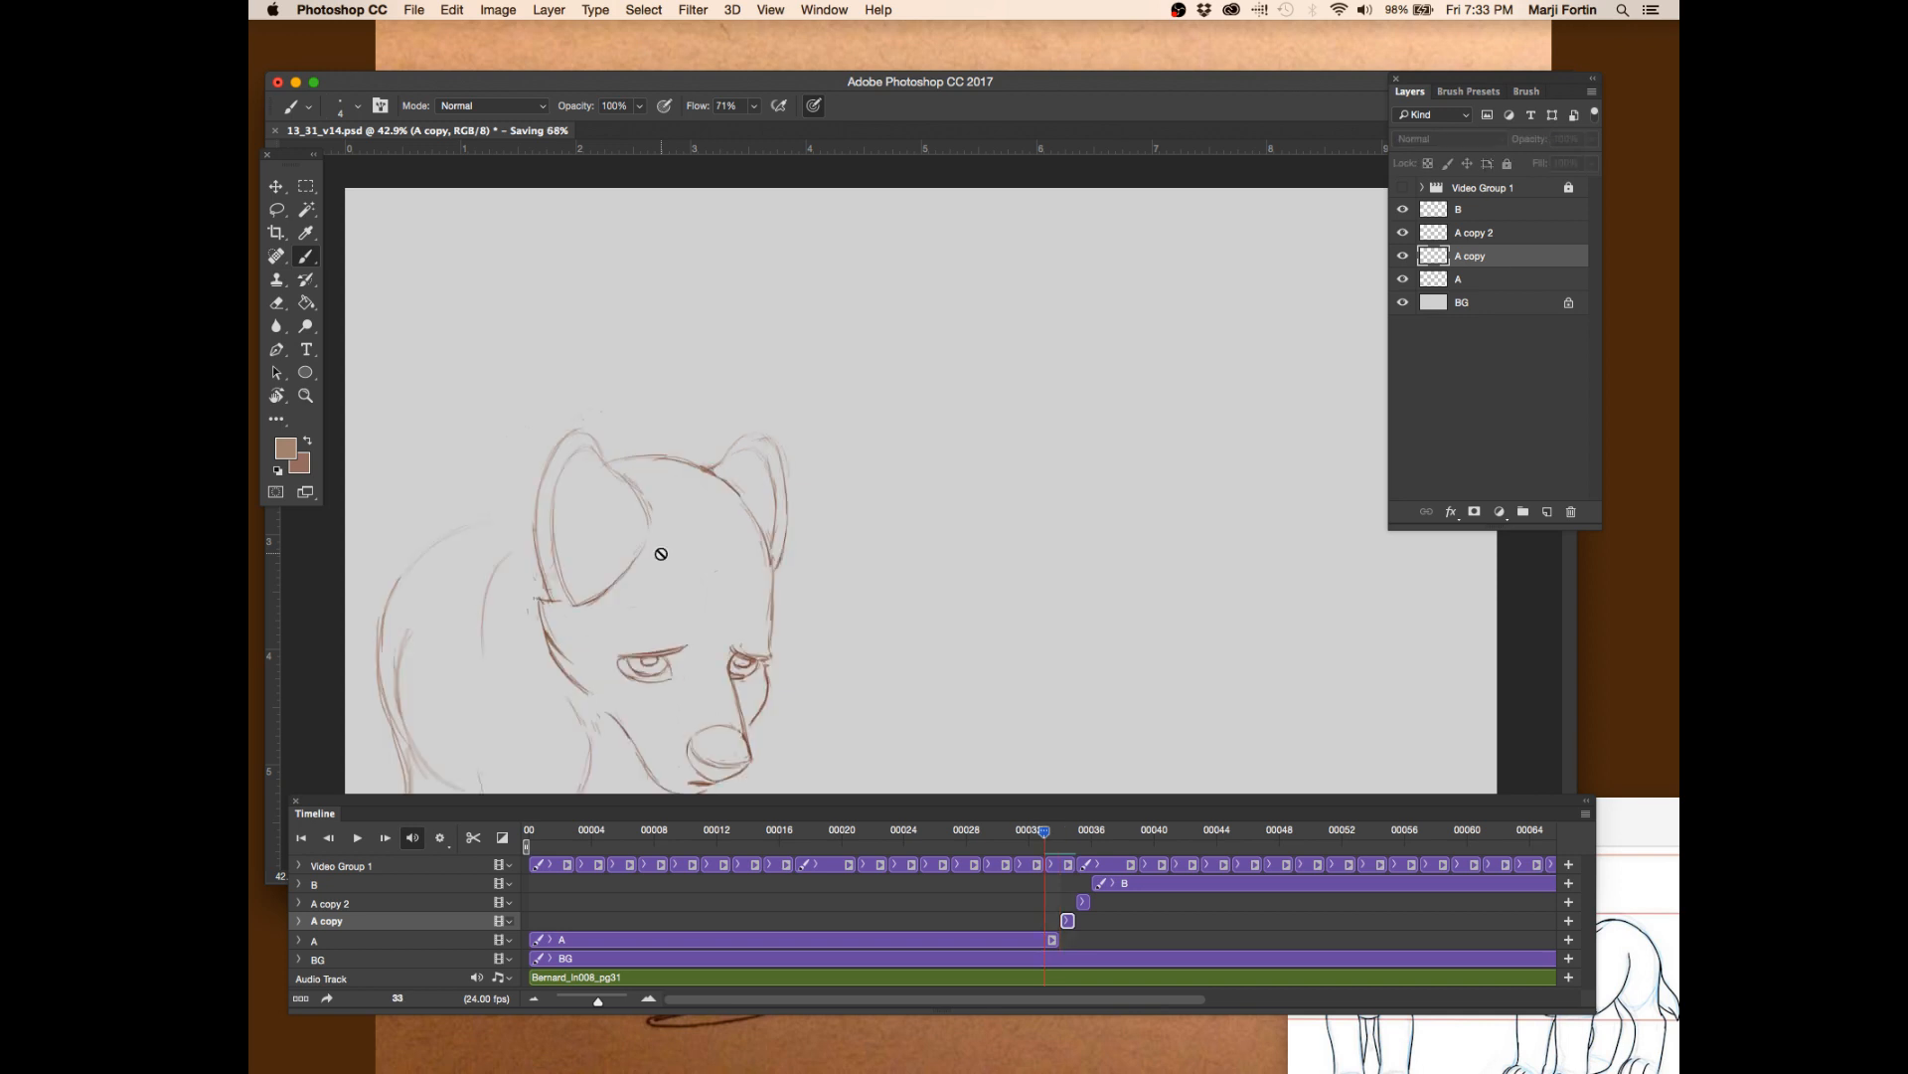
pyautogui.press('Right')
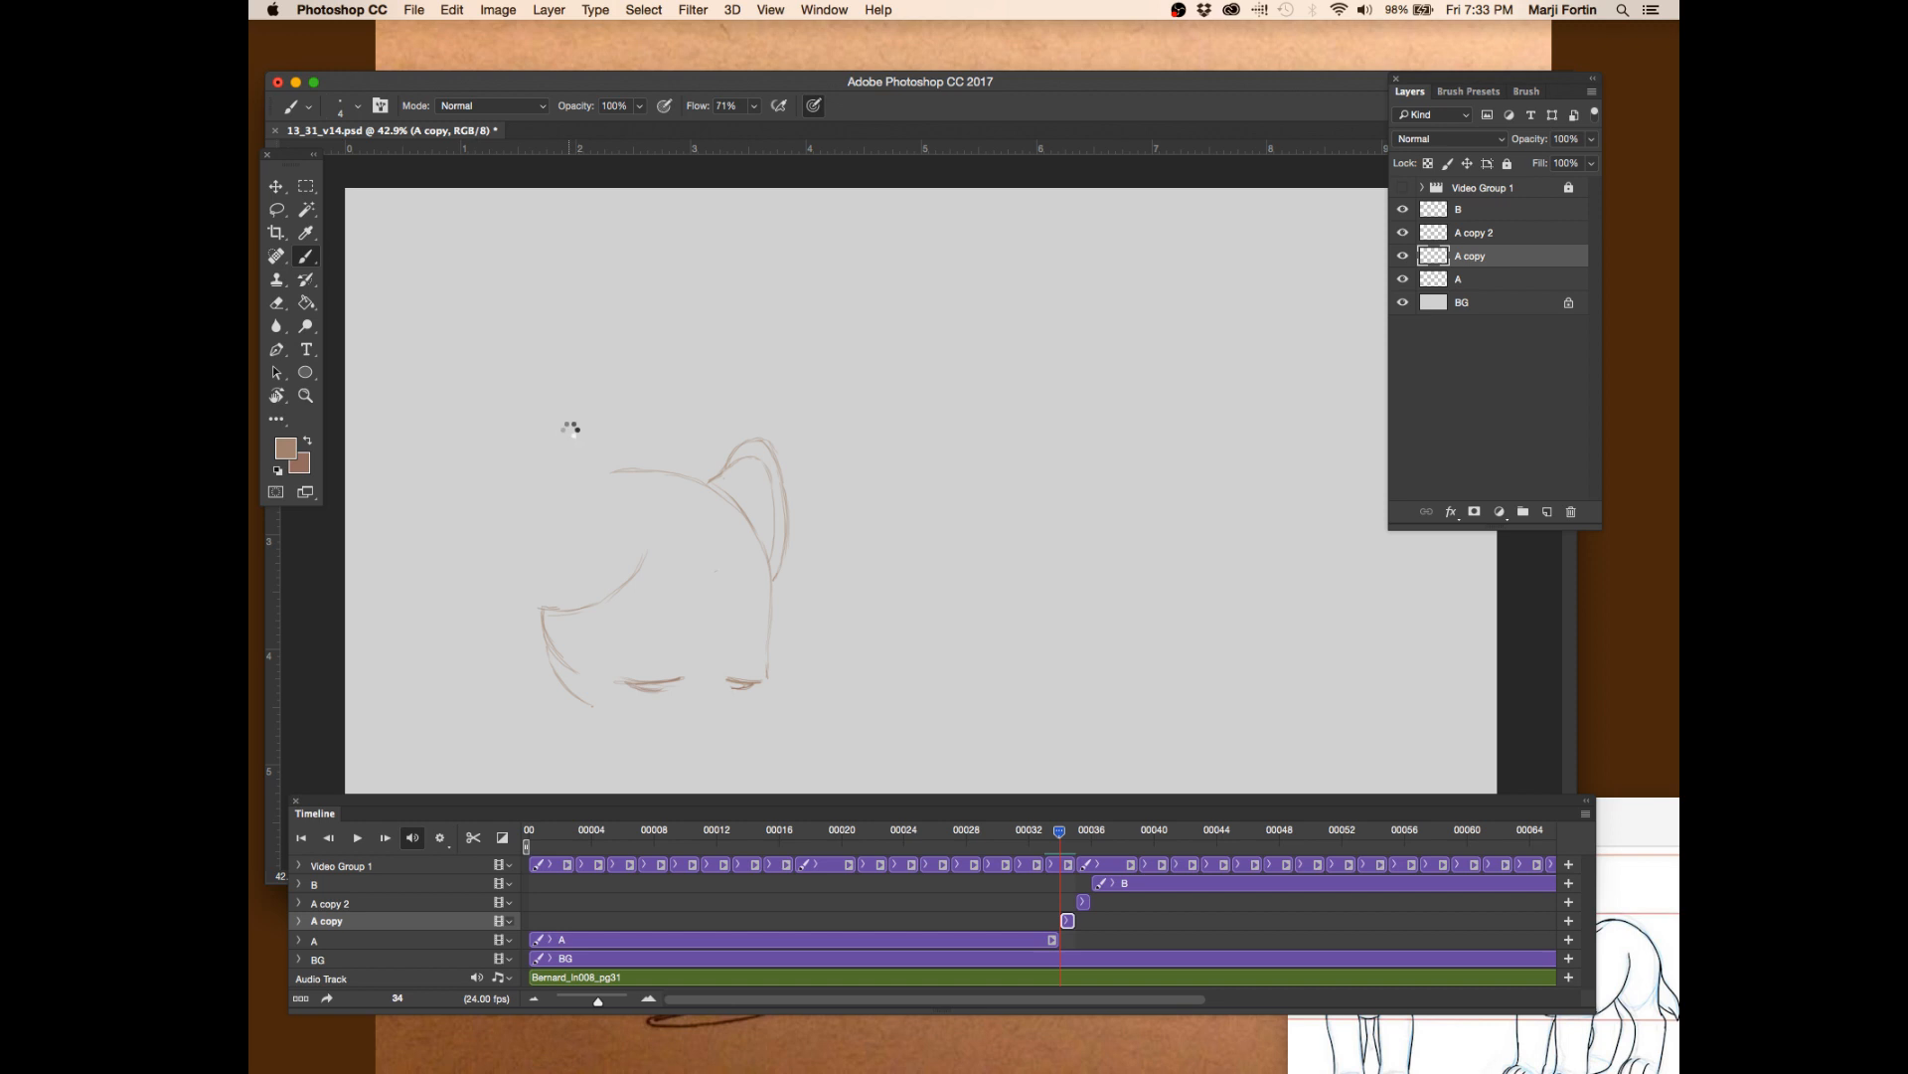
# - Sketch the curved tip of the left-hand ear above the head on frame 34, using frame 33 as reference
pyautogui.press('Left')
pyautogui.press('Right')
pyautogui.press('Left')
pyautogui.press('Right')
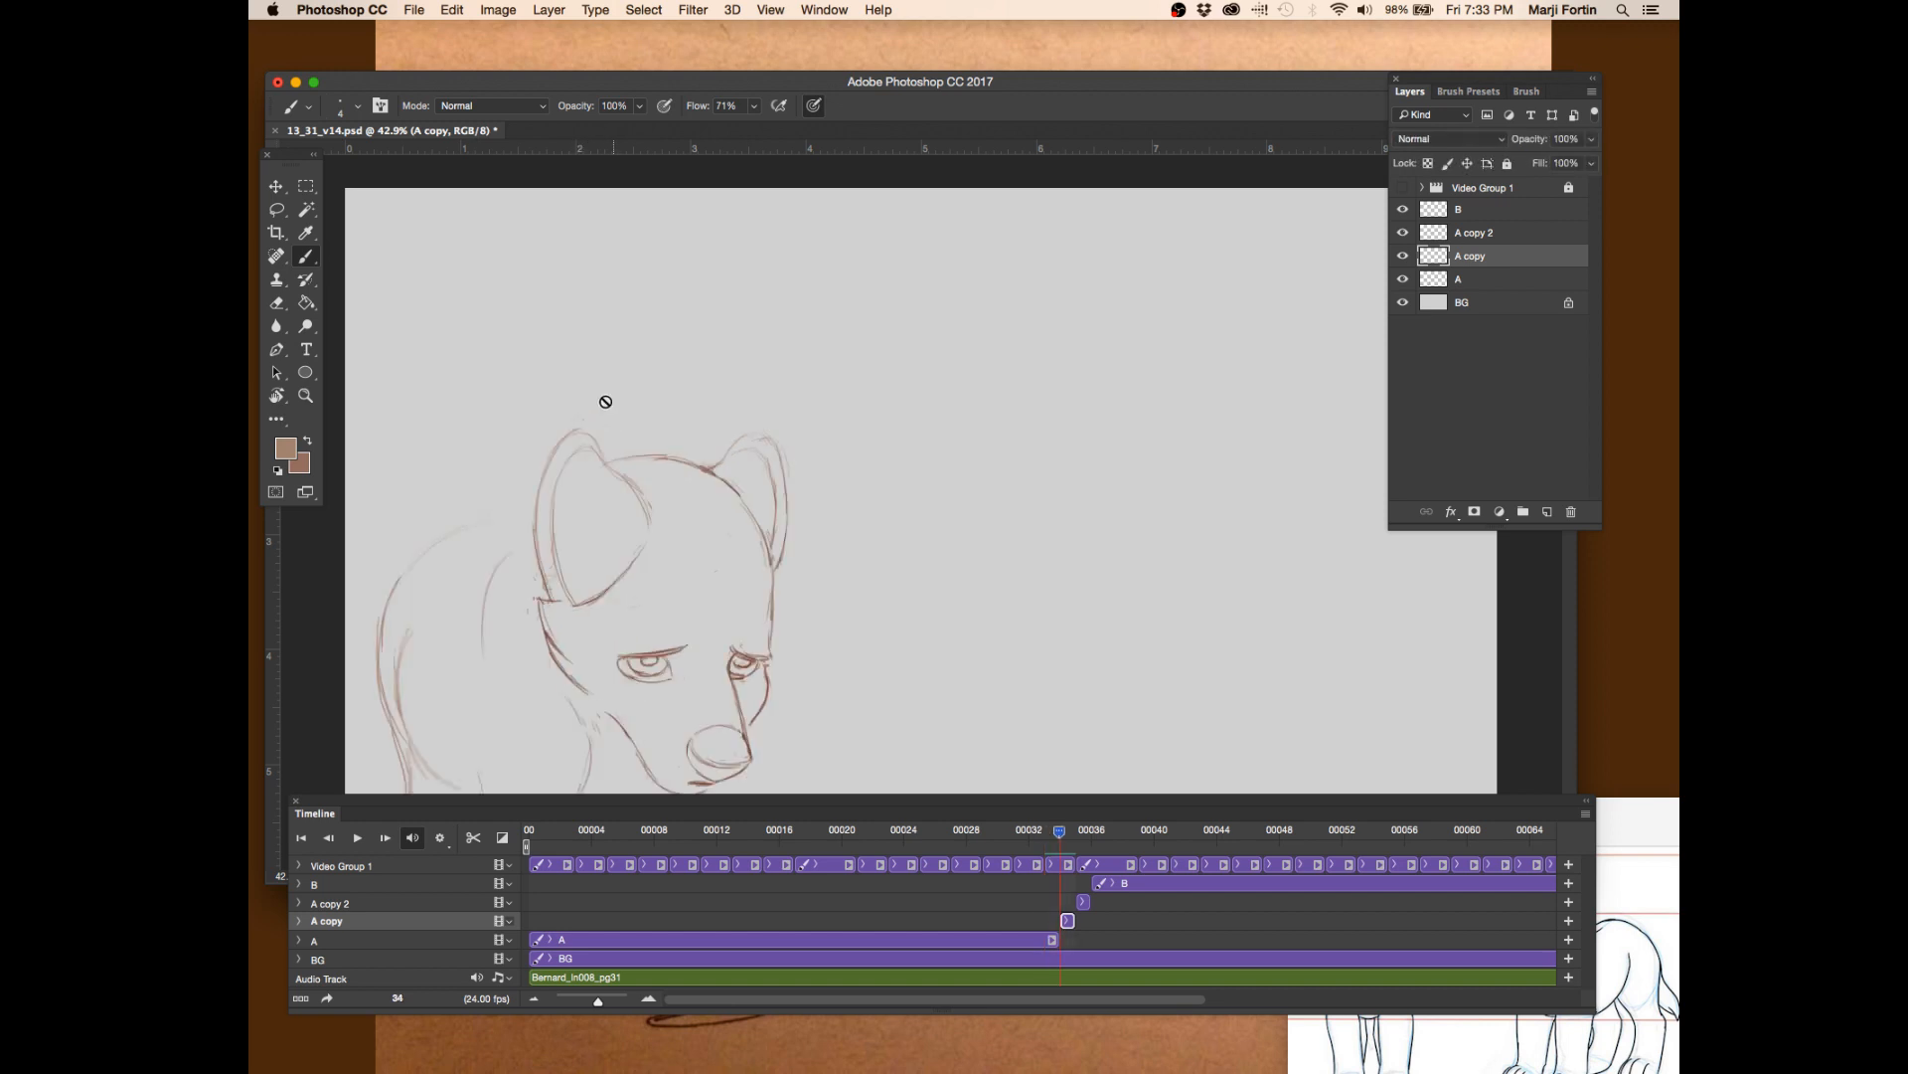
pyautogui.press('Left')
pyautogui.press('Right')
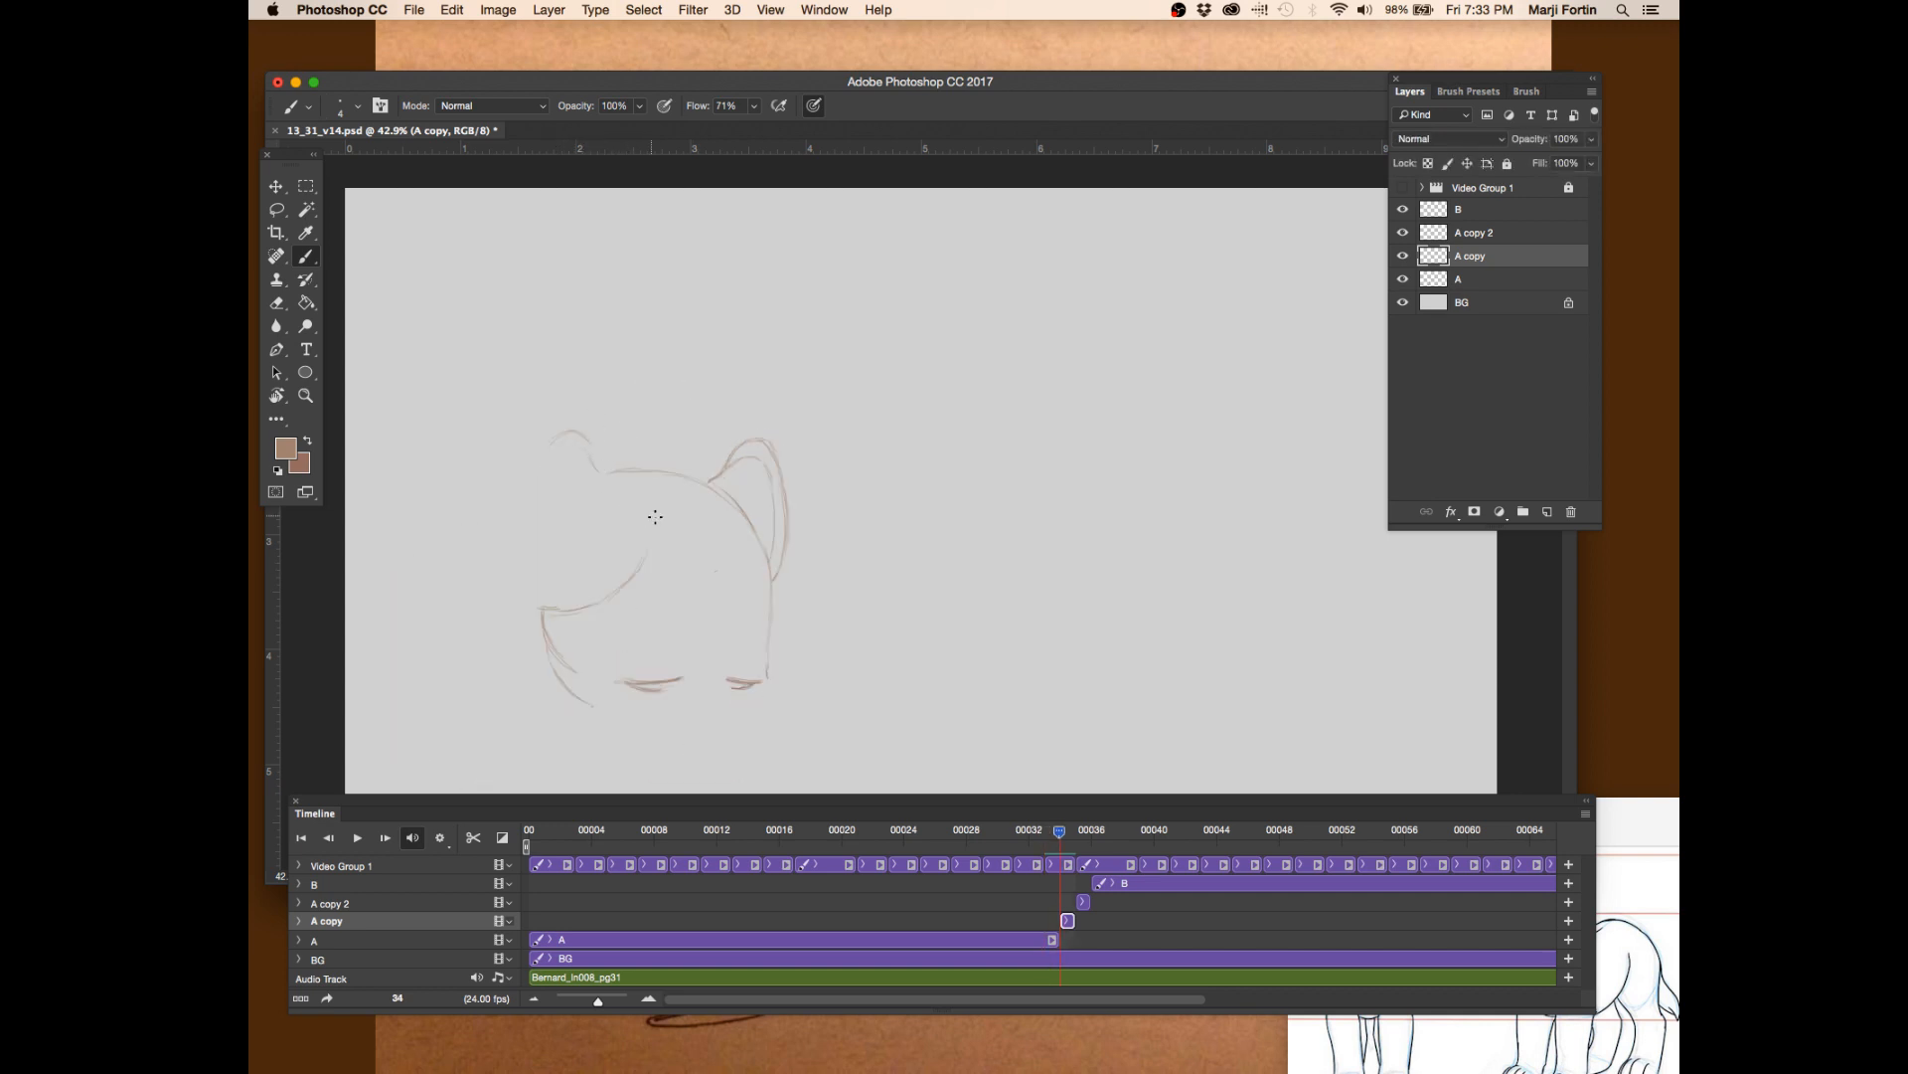
# - Sketch the inner outline of the left-hand ear on frame 34, matching its shape to frame 33
pyautogui.press('Left')
pyautogui.press('Right')
pyautogui.press('Left')
pyautogui.press('Right')
pyautogui.press('Left')
pyautogui.press('Right')
pyautogui.press('Left')
pyautogui.press('Right')
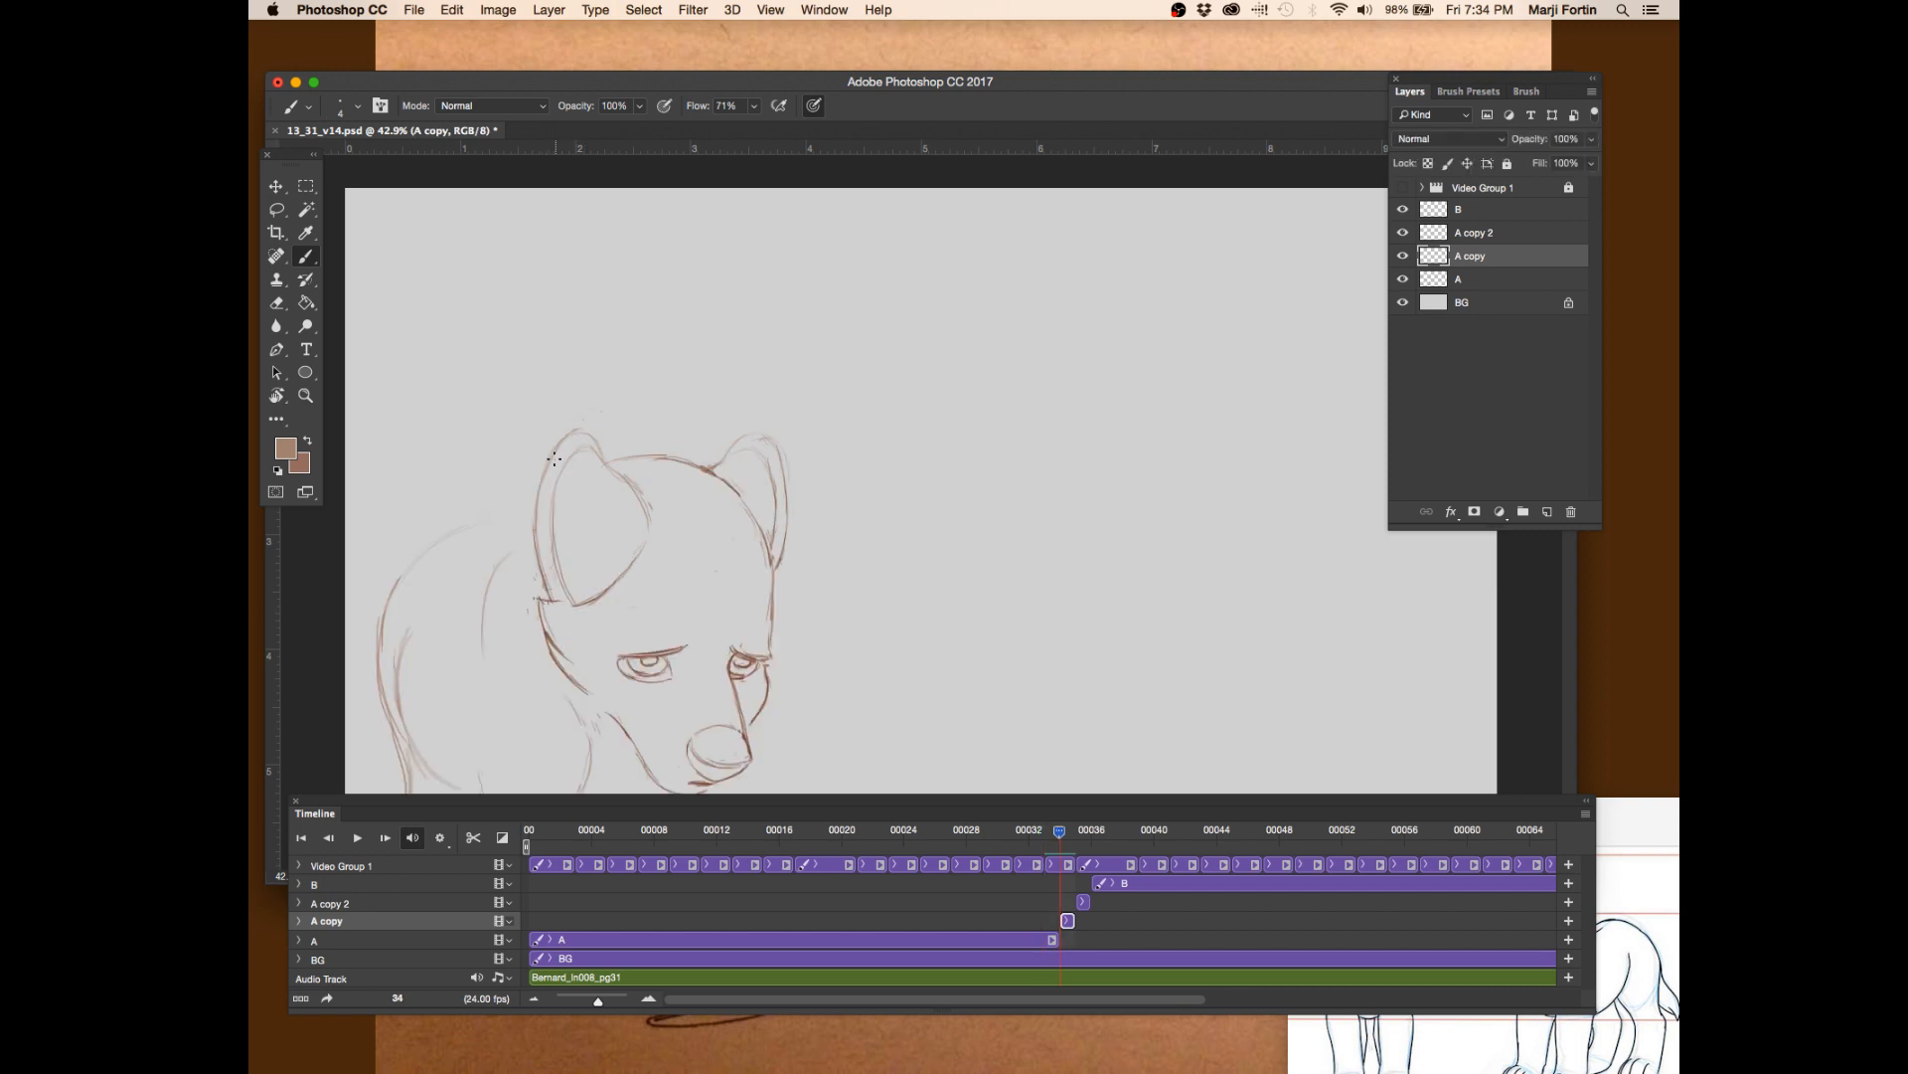
# - Erase the doubled back line of the left-hand ear's inner outline and redraw it as a single curve
pyautogui.press('Left')
pyautogui.press('Left')
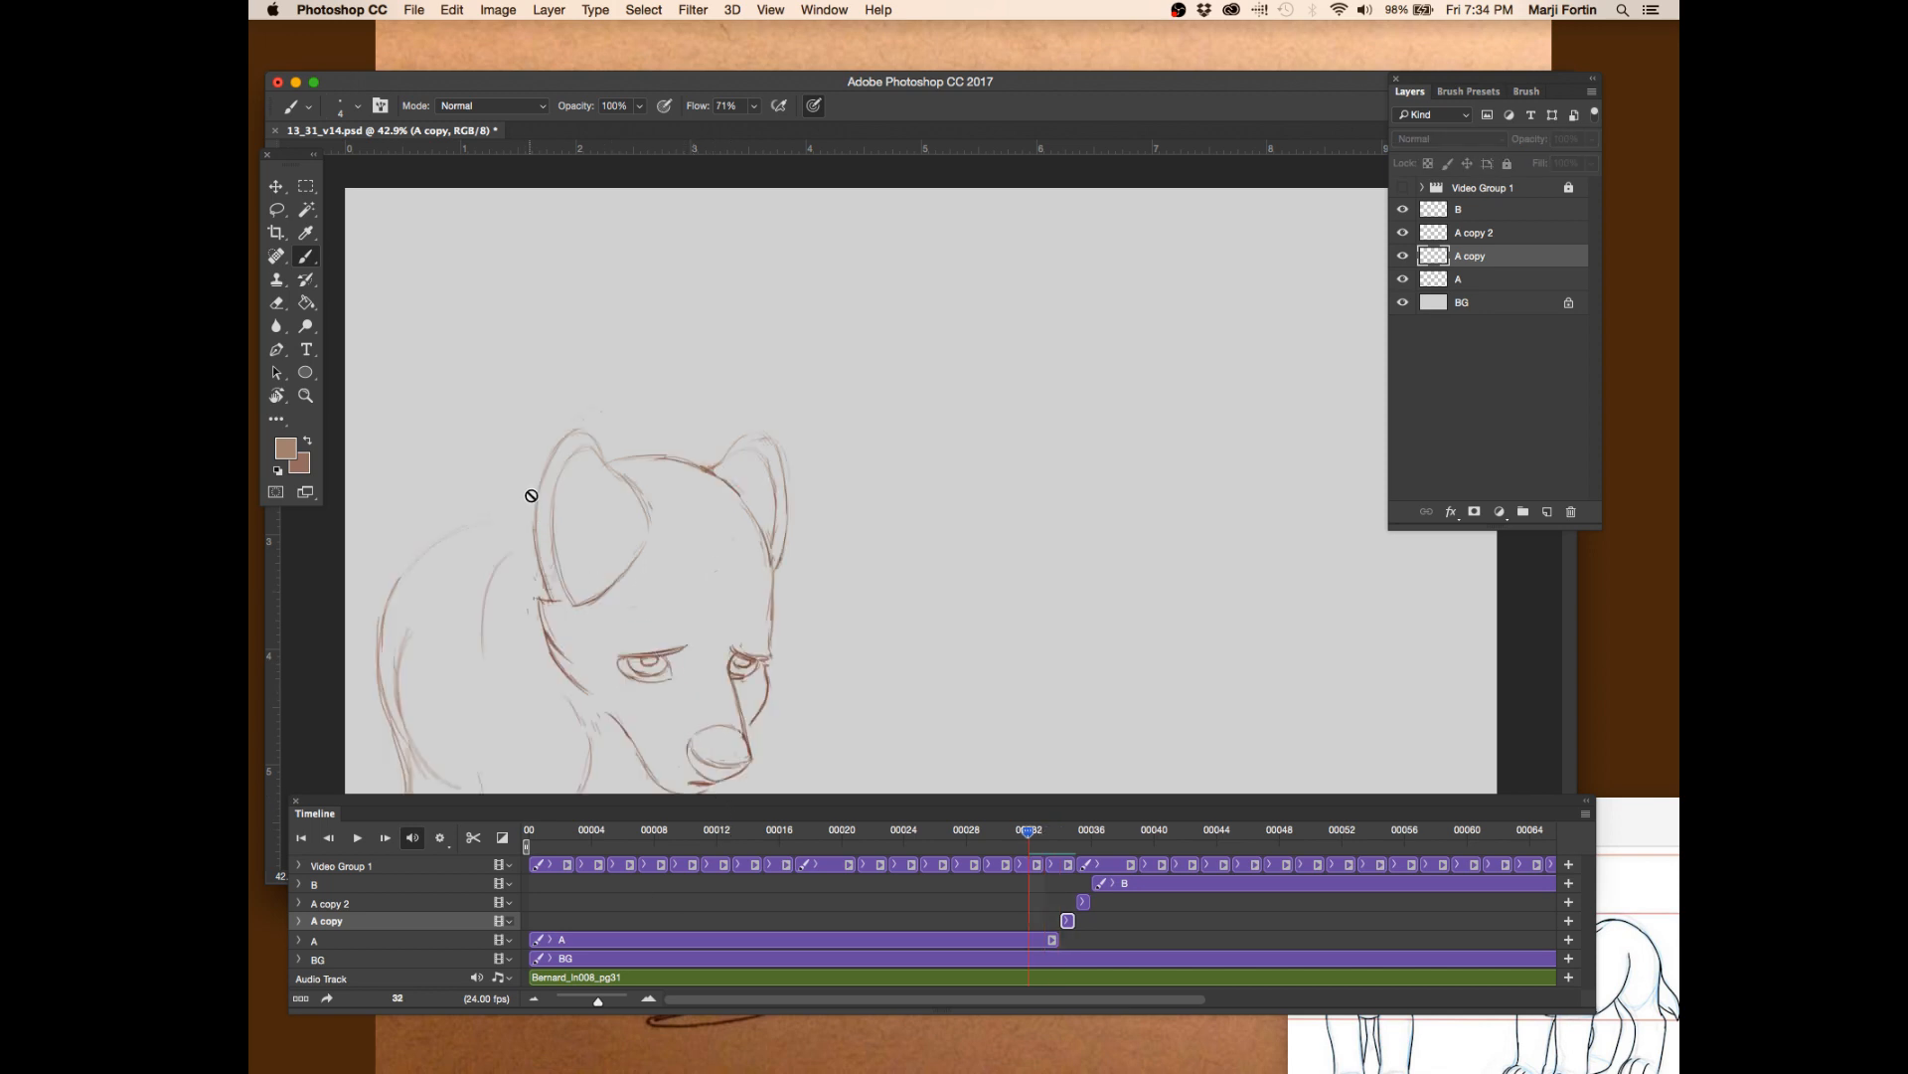
pyautogui.press('Right')
pyautogui.press('Right')
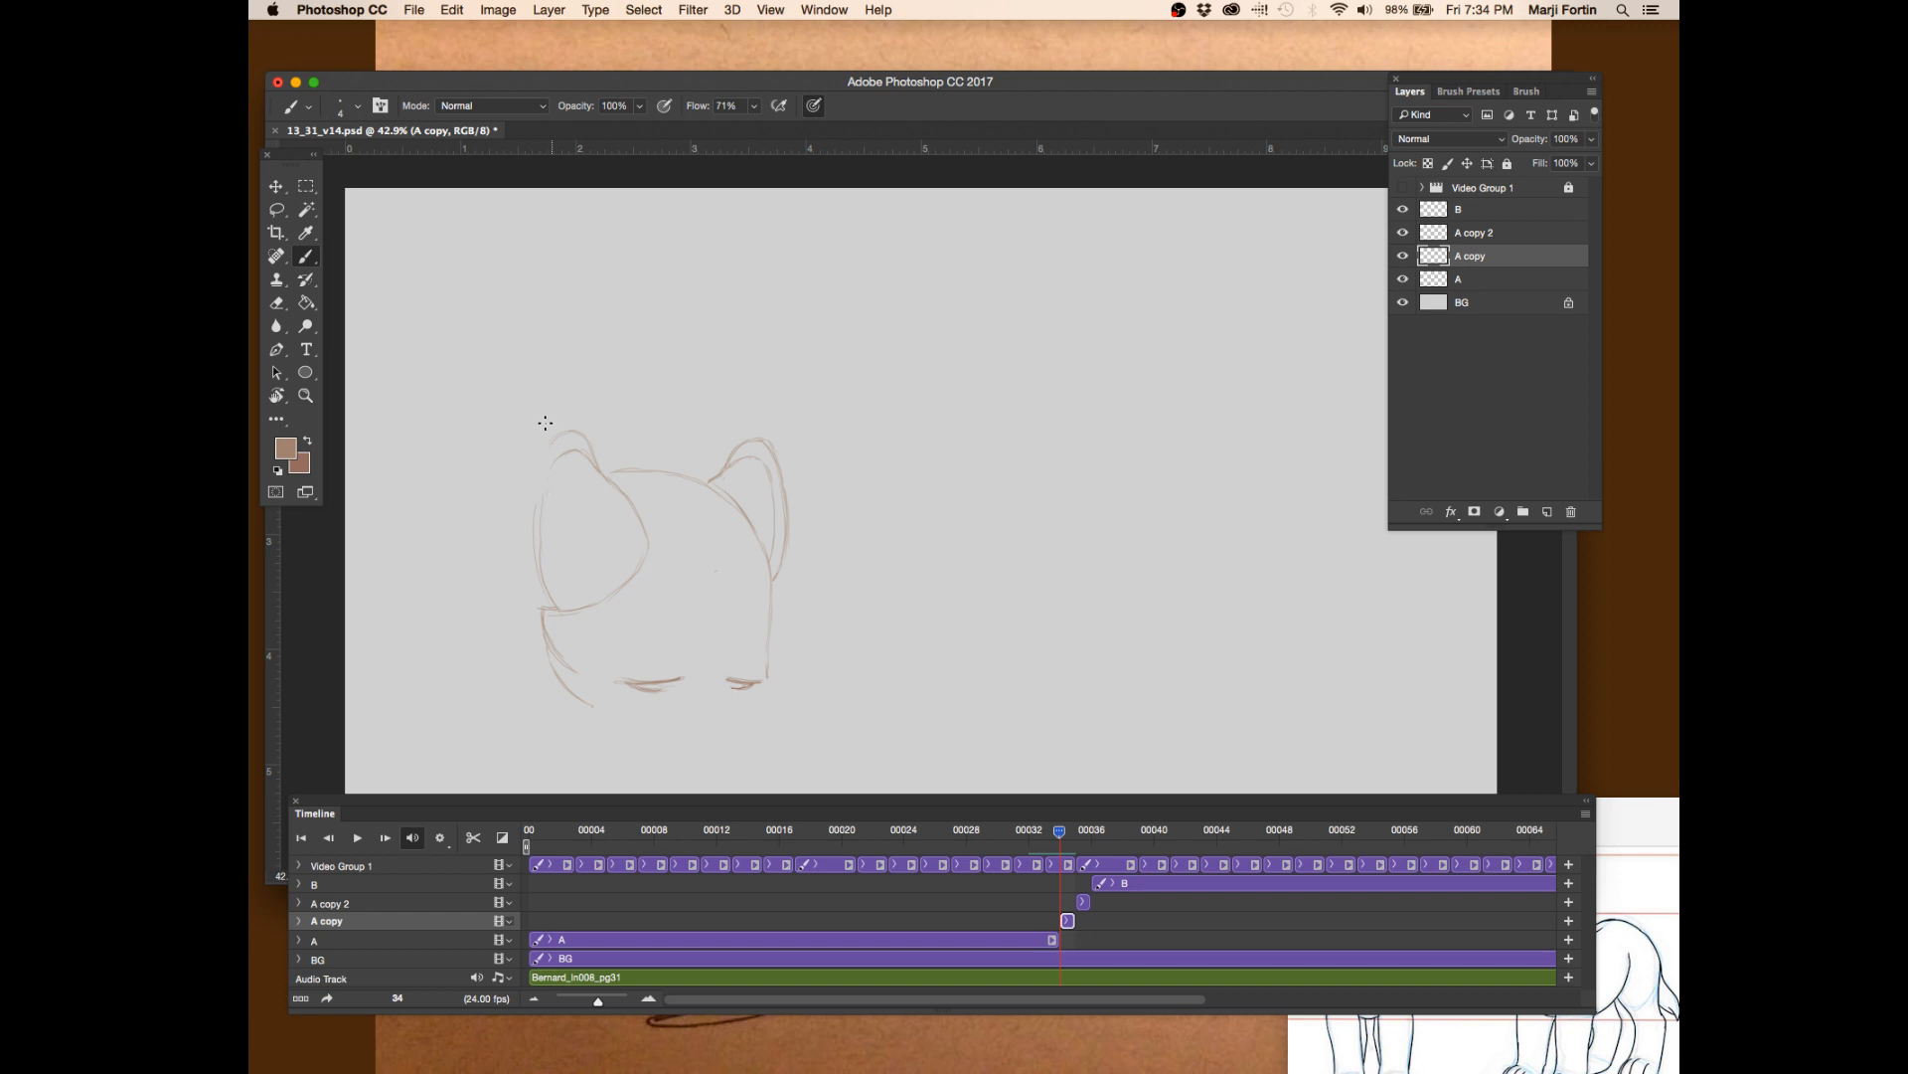
pyautogui.press('e')
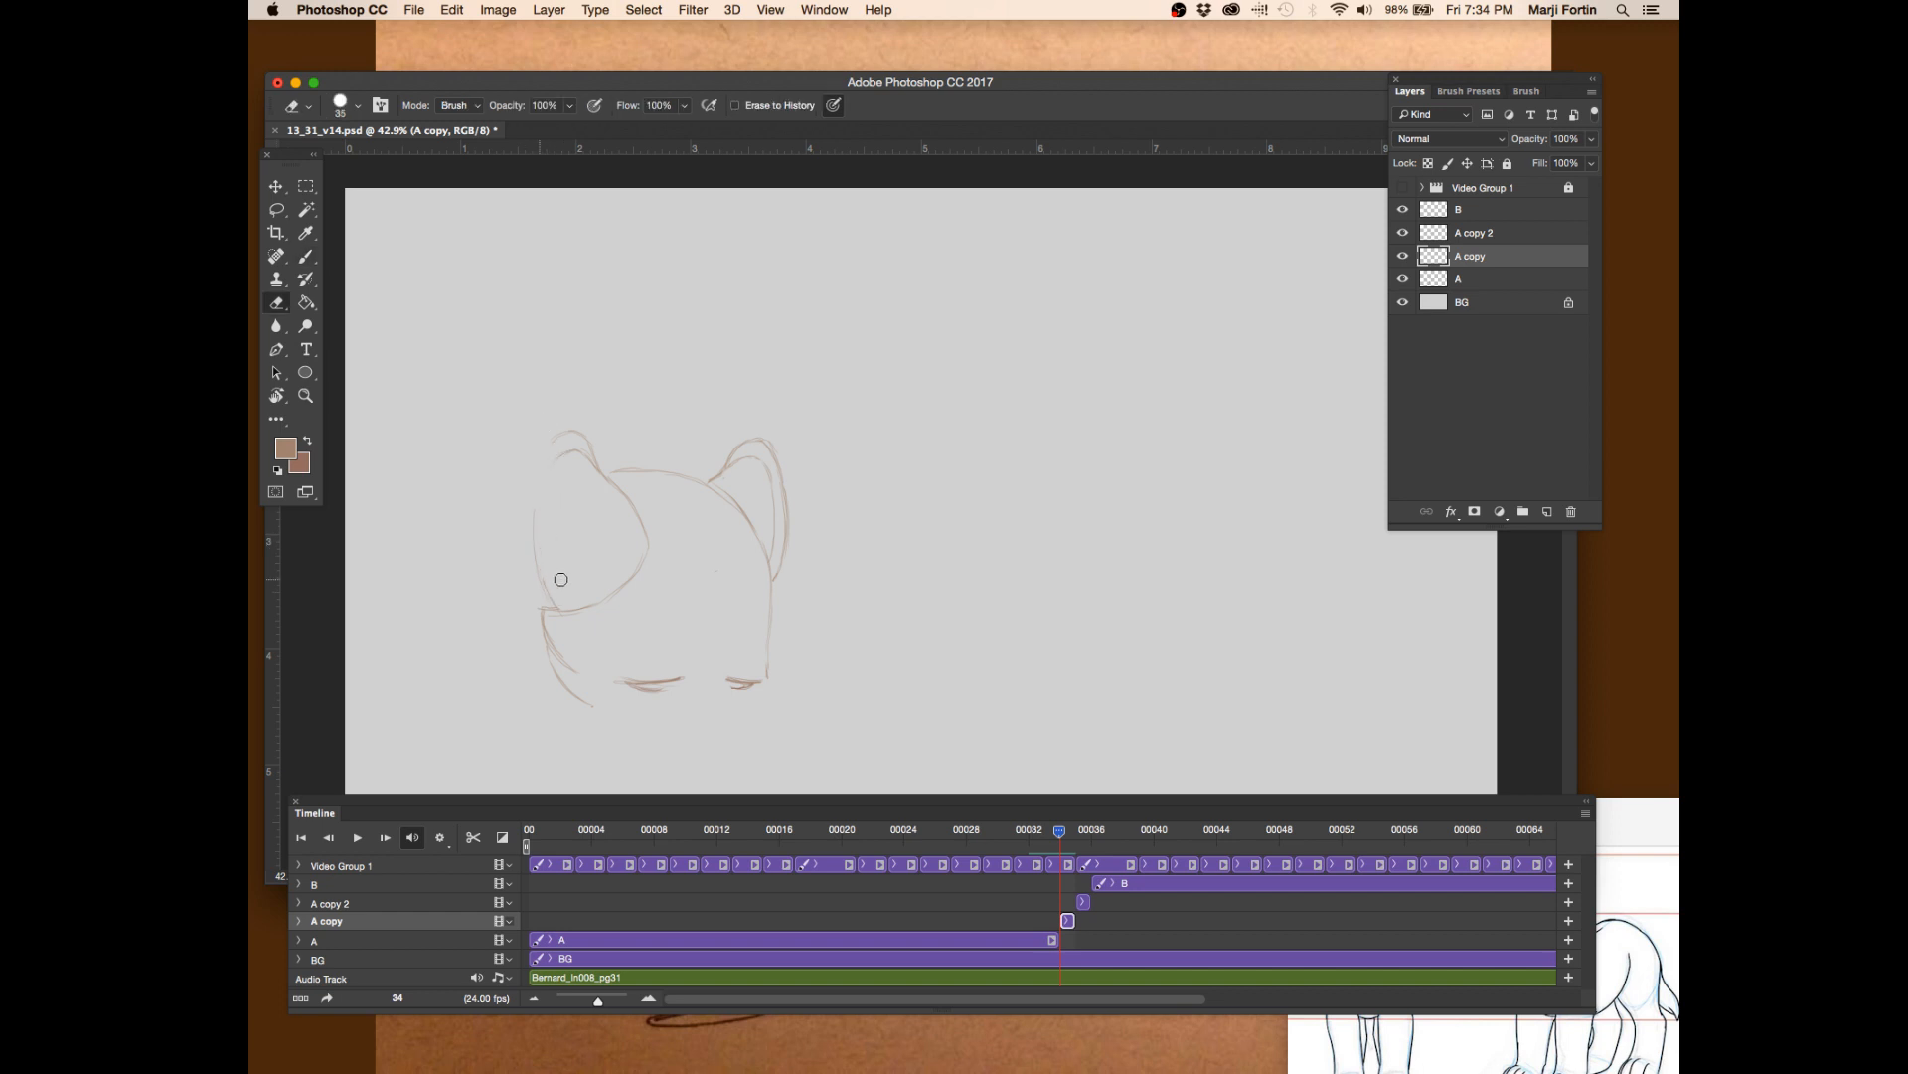
pyautogui.press('b')
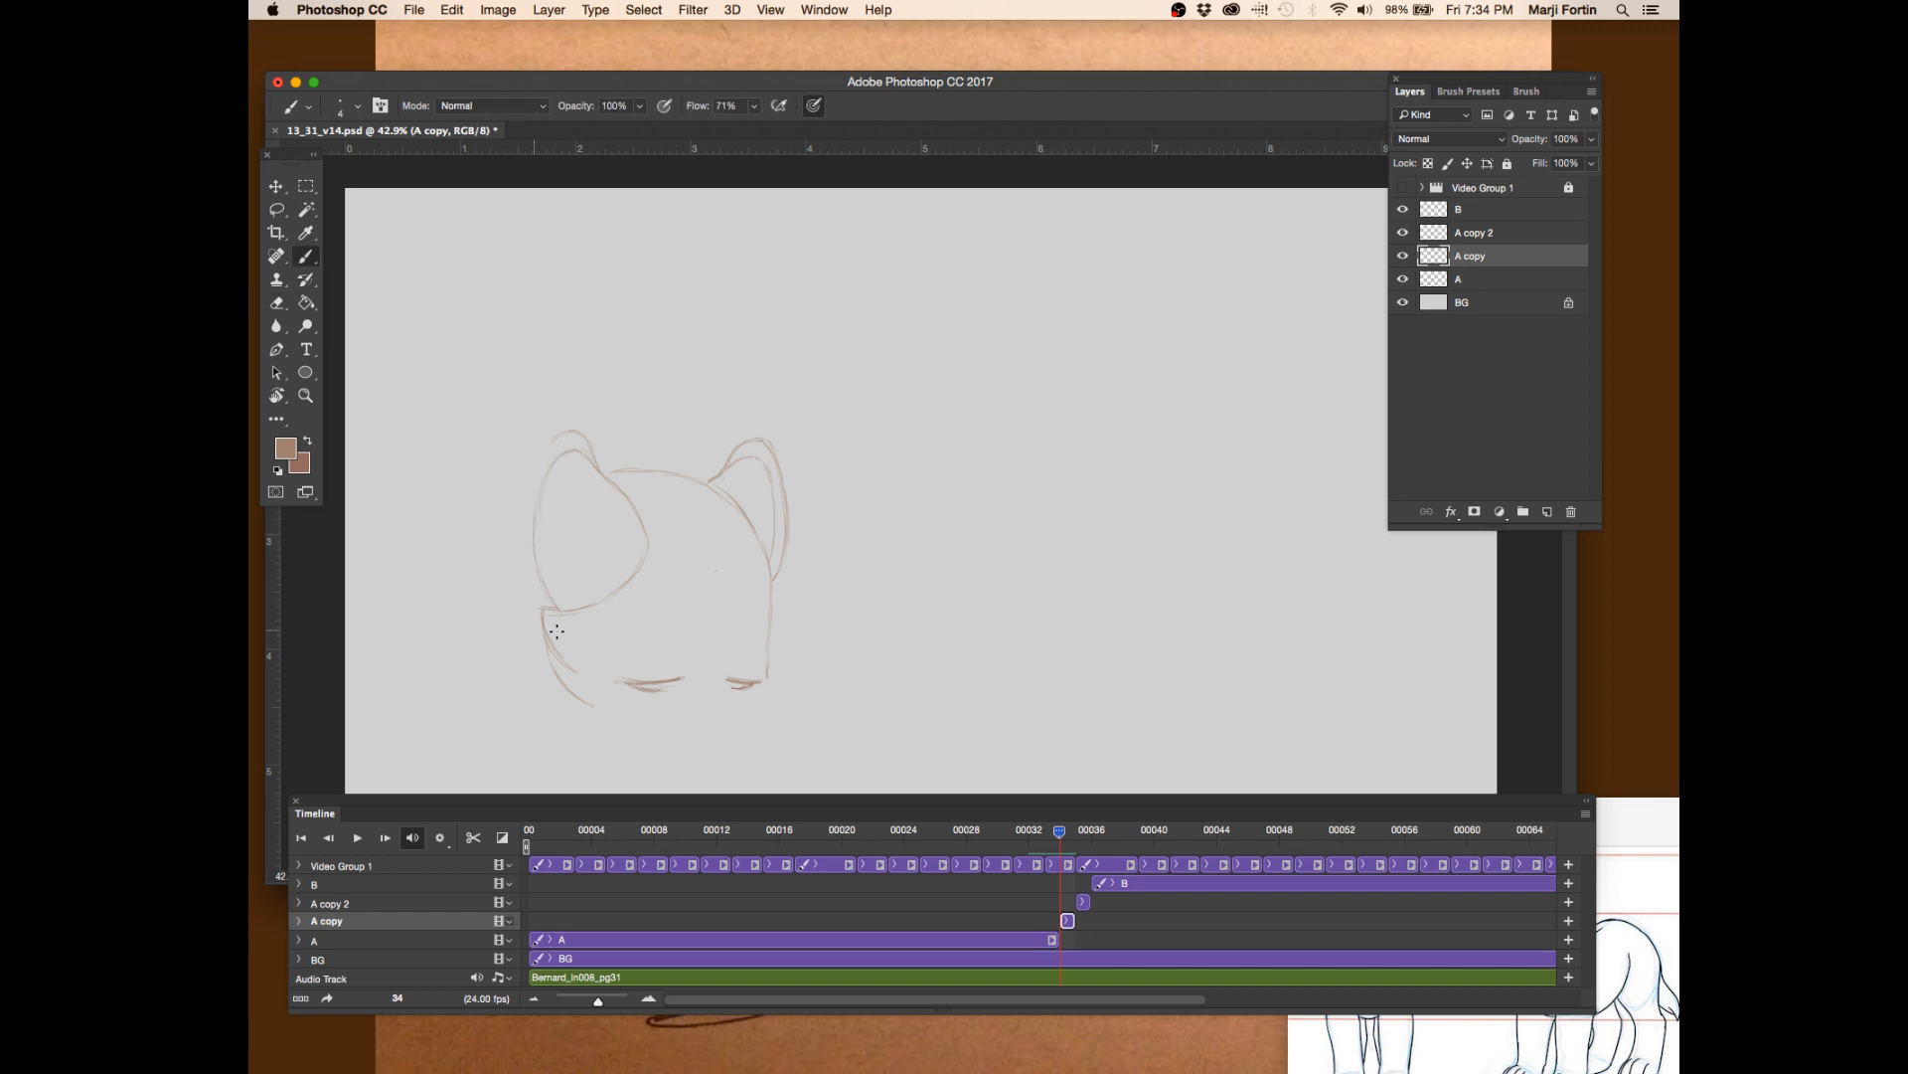
# - Save the file and draw the outer back edge of the left-hand ear up to its tip on frame 34
pyautogui.press('super+s')
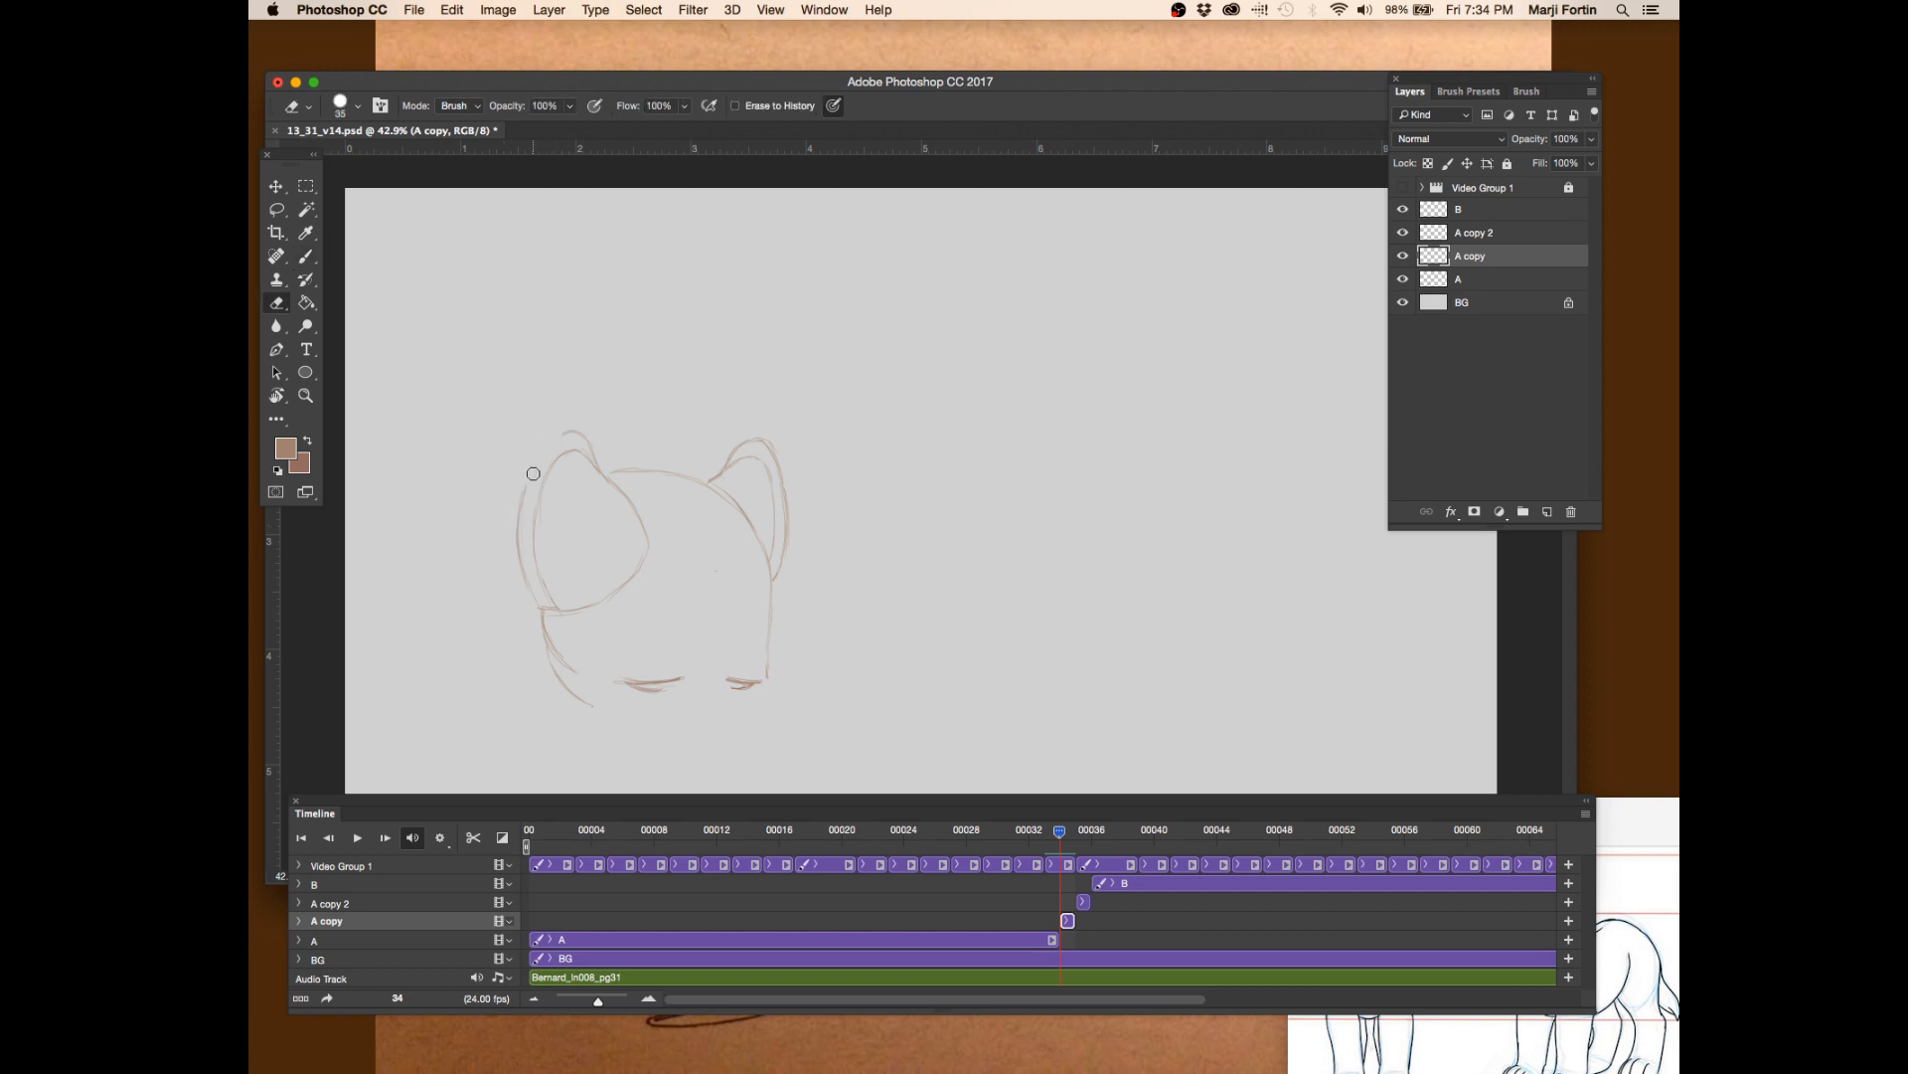
pyautogui.press('Left')
pyautogui.press('Right')
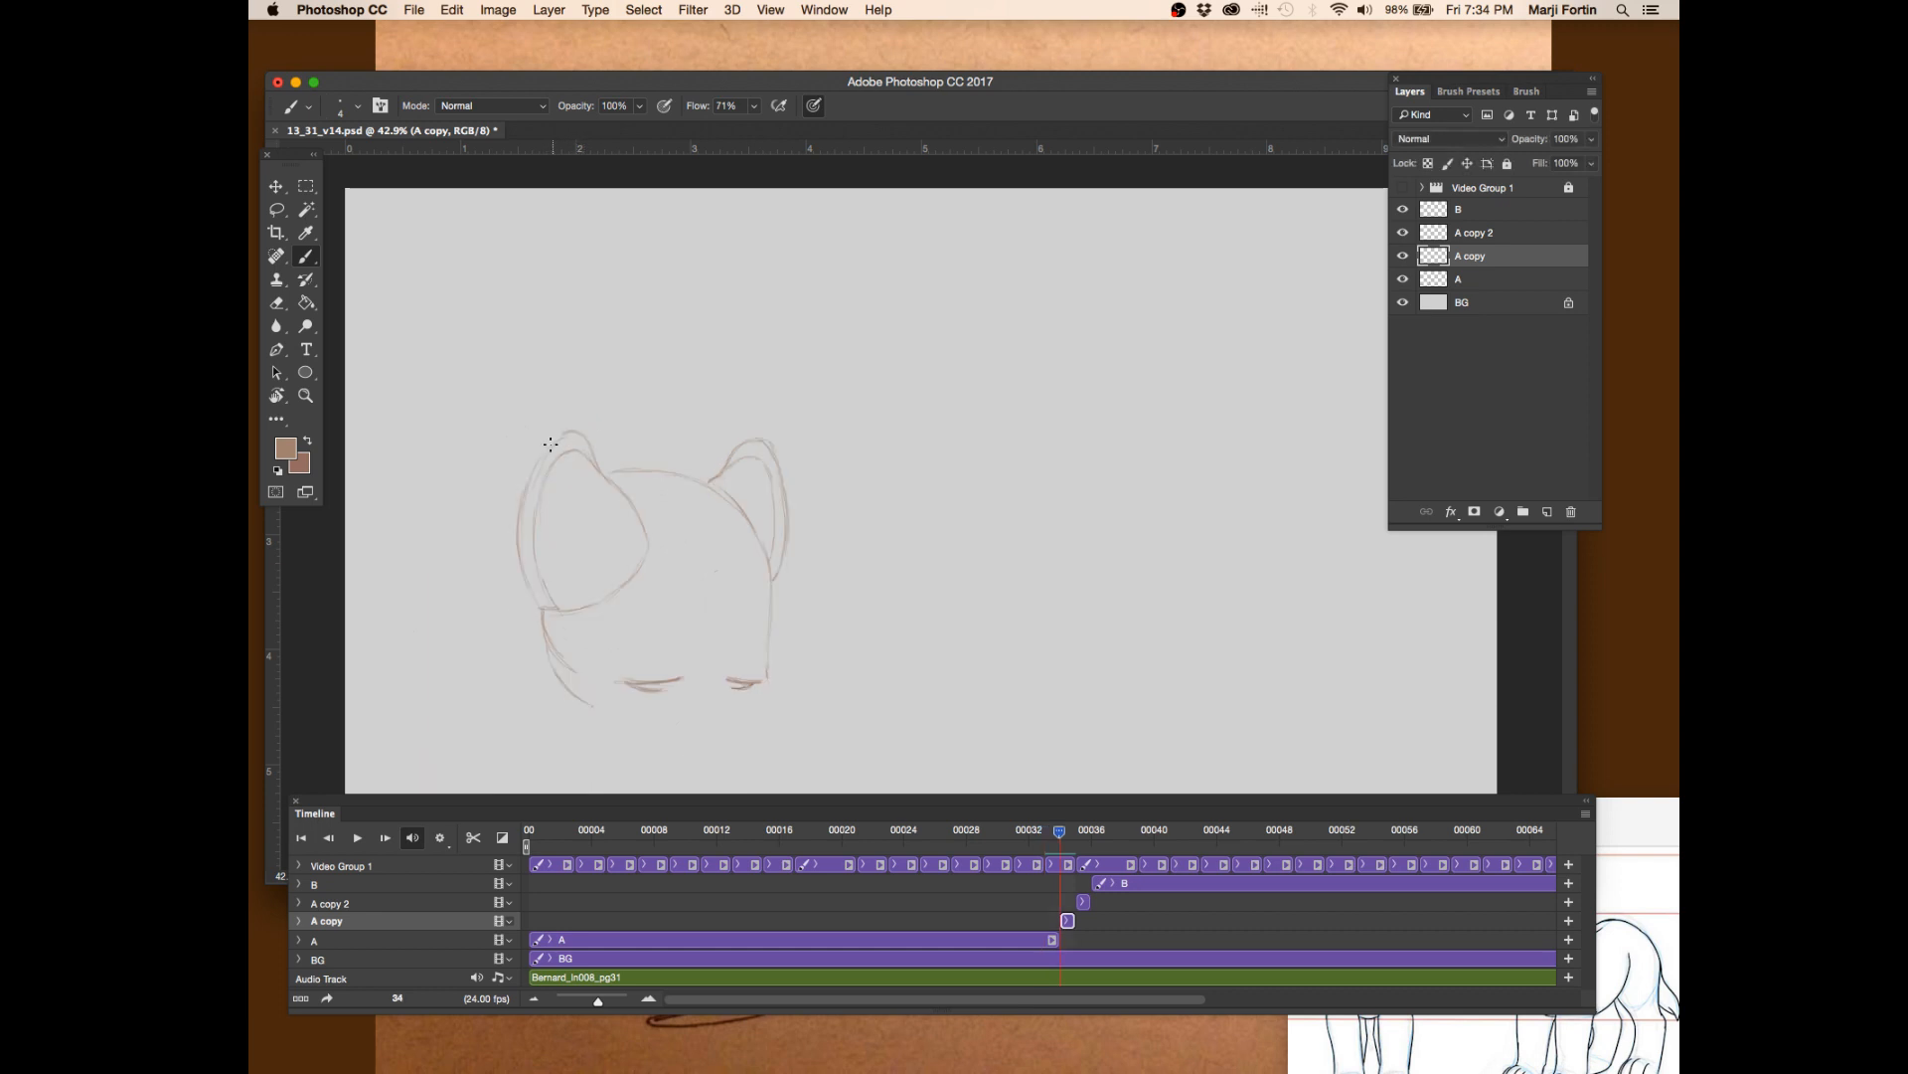
pyautogui.press('Left')
pyautogui.press('Right')
pyautogui.press('Left')
pyautogui.press('Right')
pyautogui.press('Left')
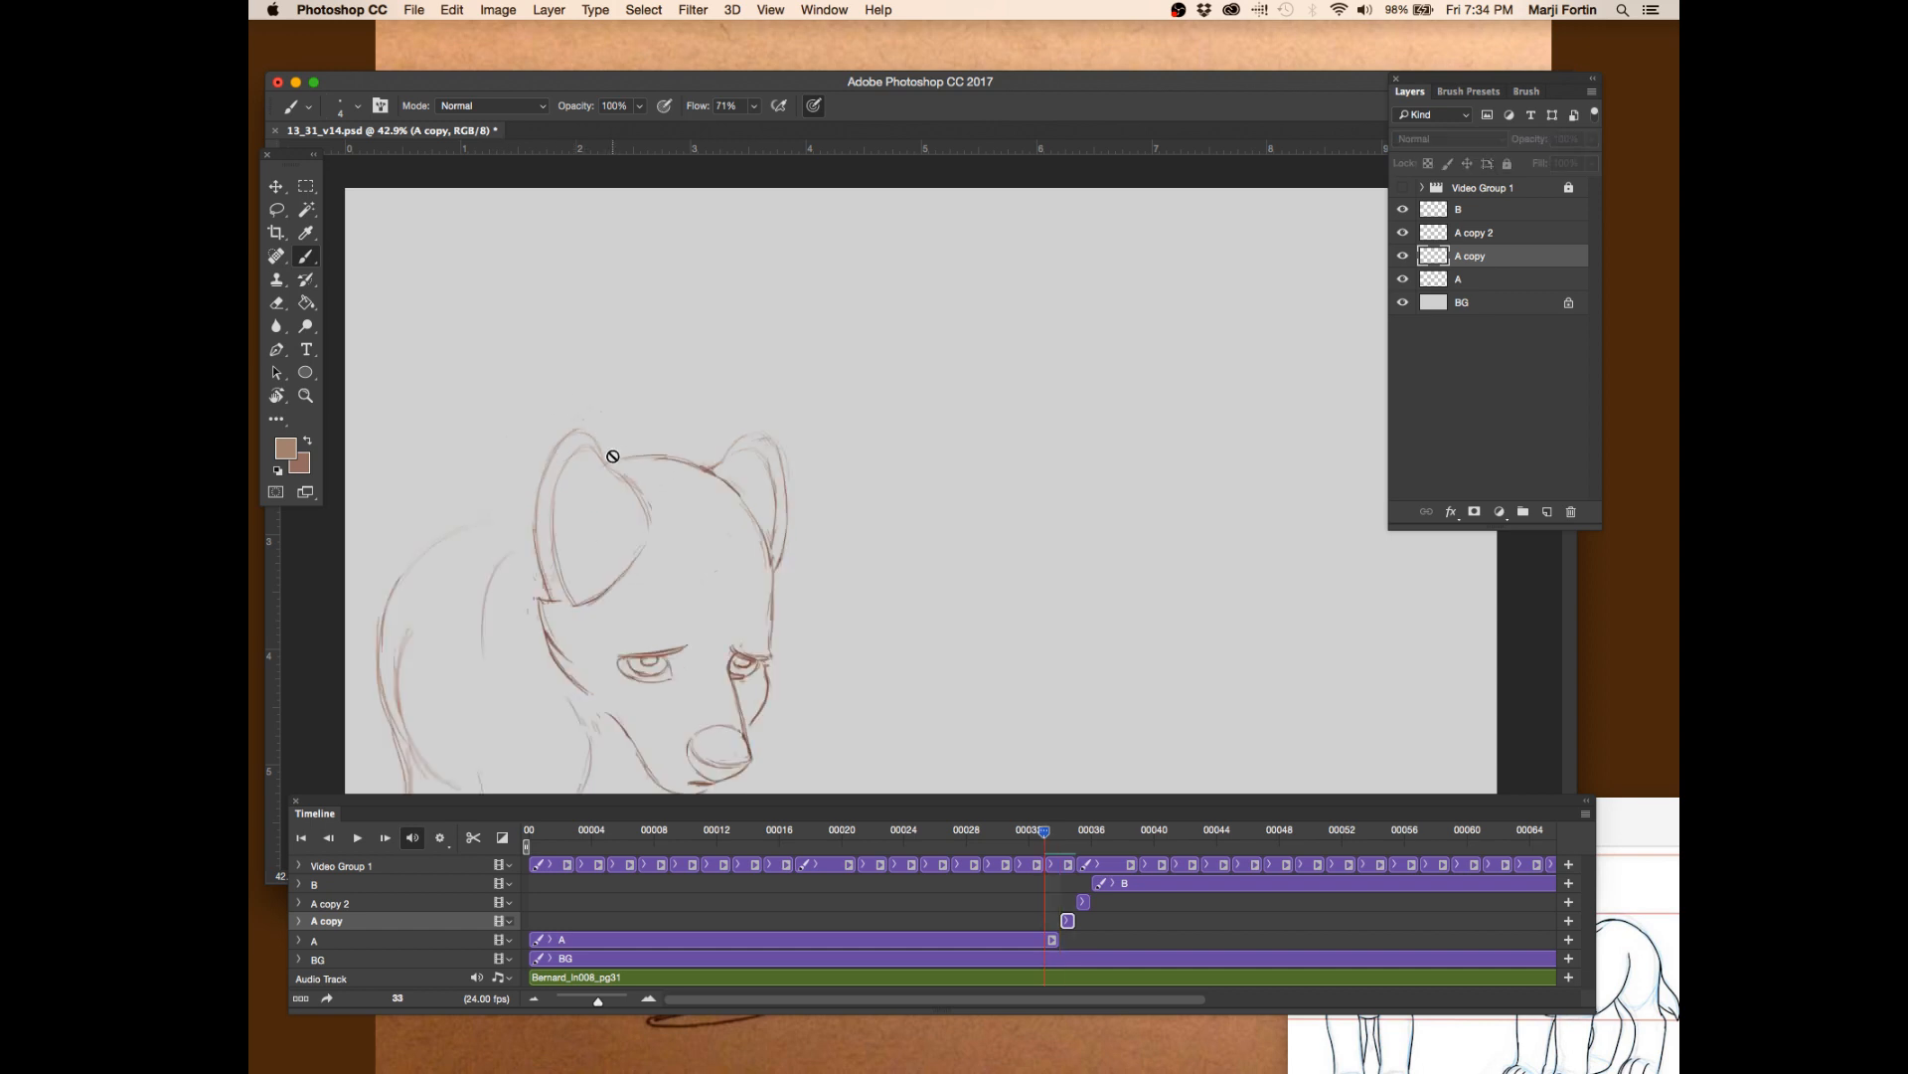
pyautogui.press('Right')
# - Erase the left-hand ear's front edge on frame 34 and start redrawing it down from the ear tip
pyautogui.press('e')
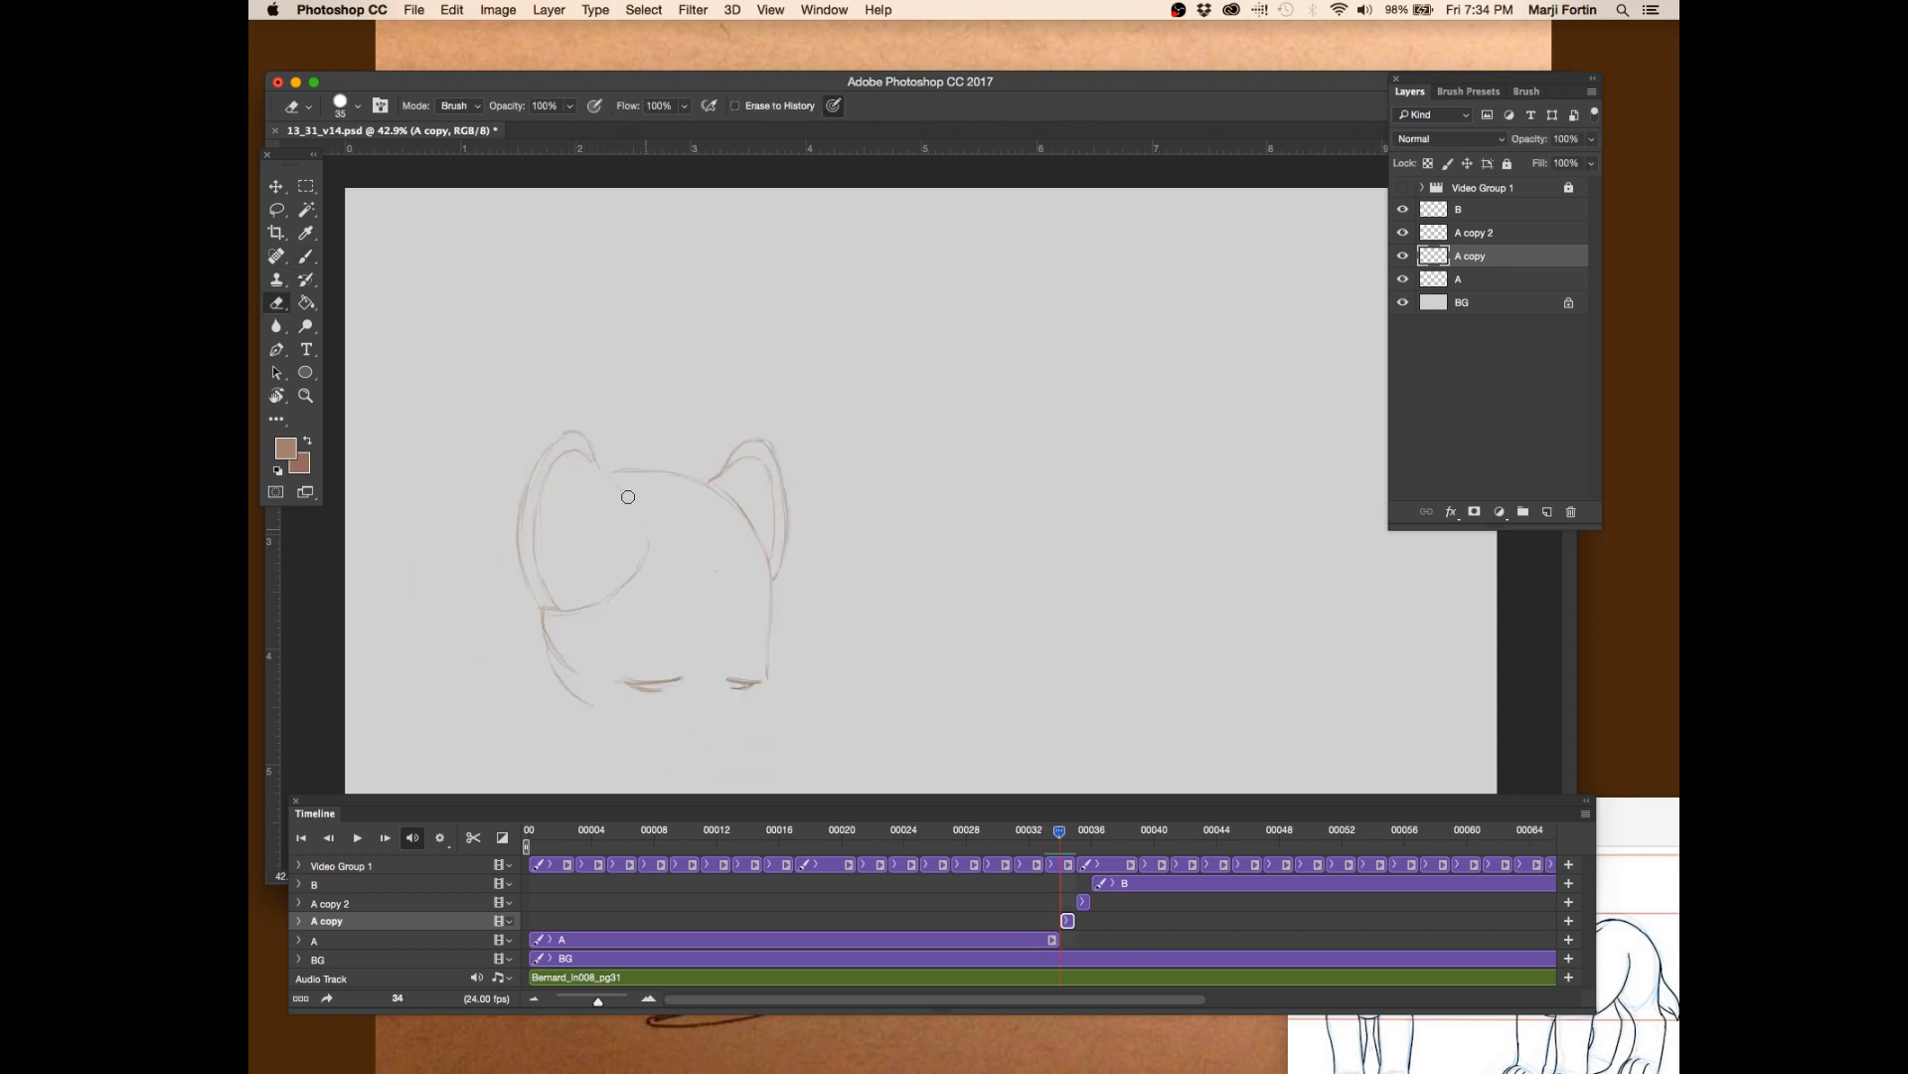
pyautogui.press('b')
pyautogui.press('Left')
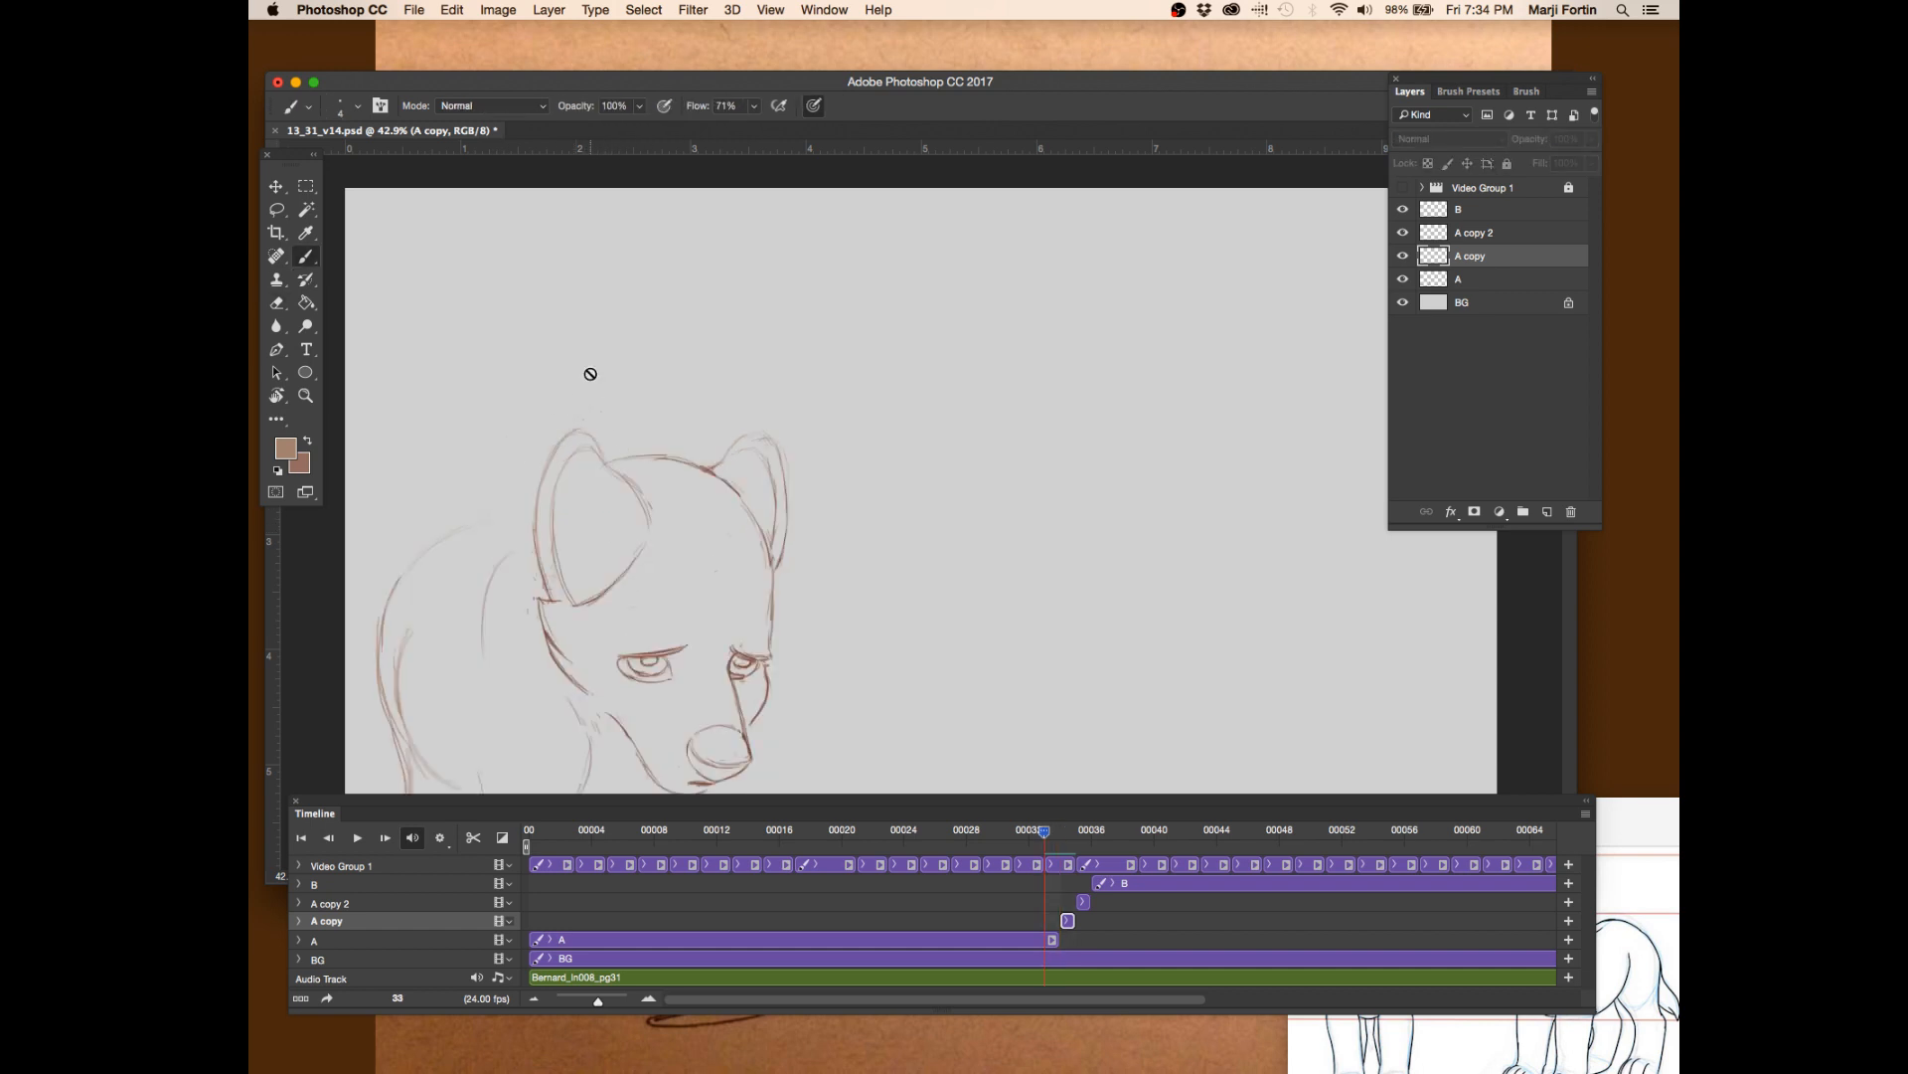
pyautogui.press('Right')
pyautogui.moveTo(595, 468); pyautogui.dragTo(601, 478)
pyautogui.press('Left')
pyautogui.press('Right')
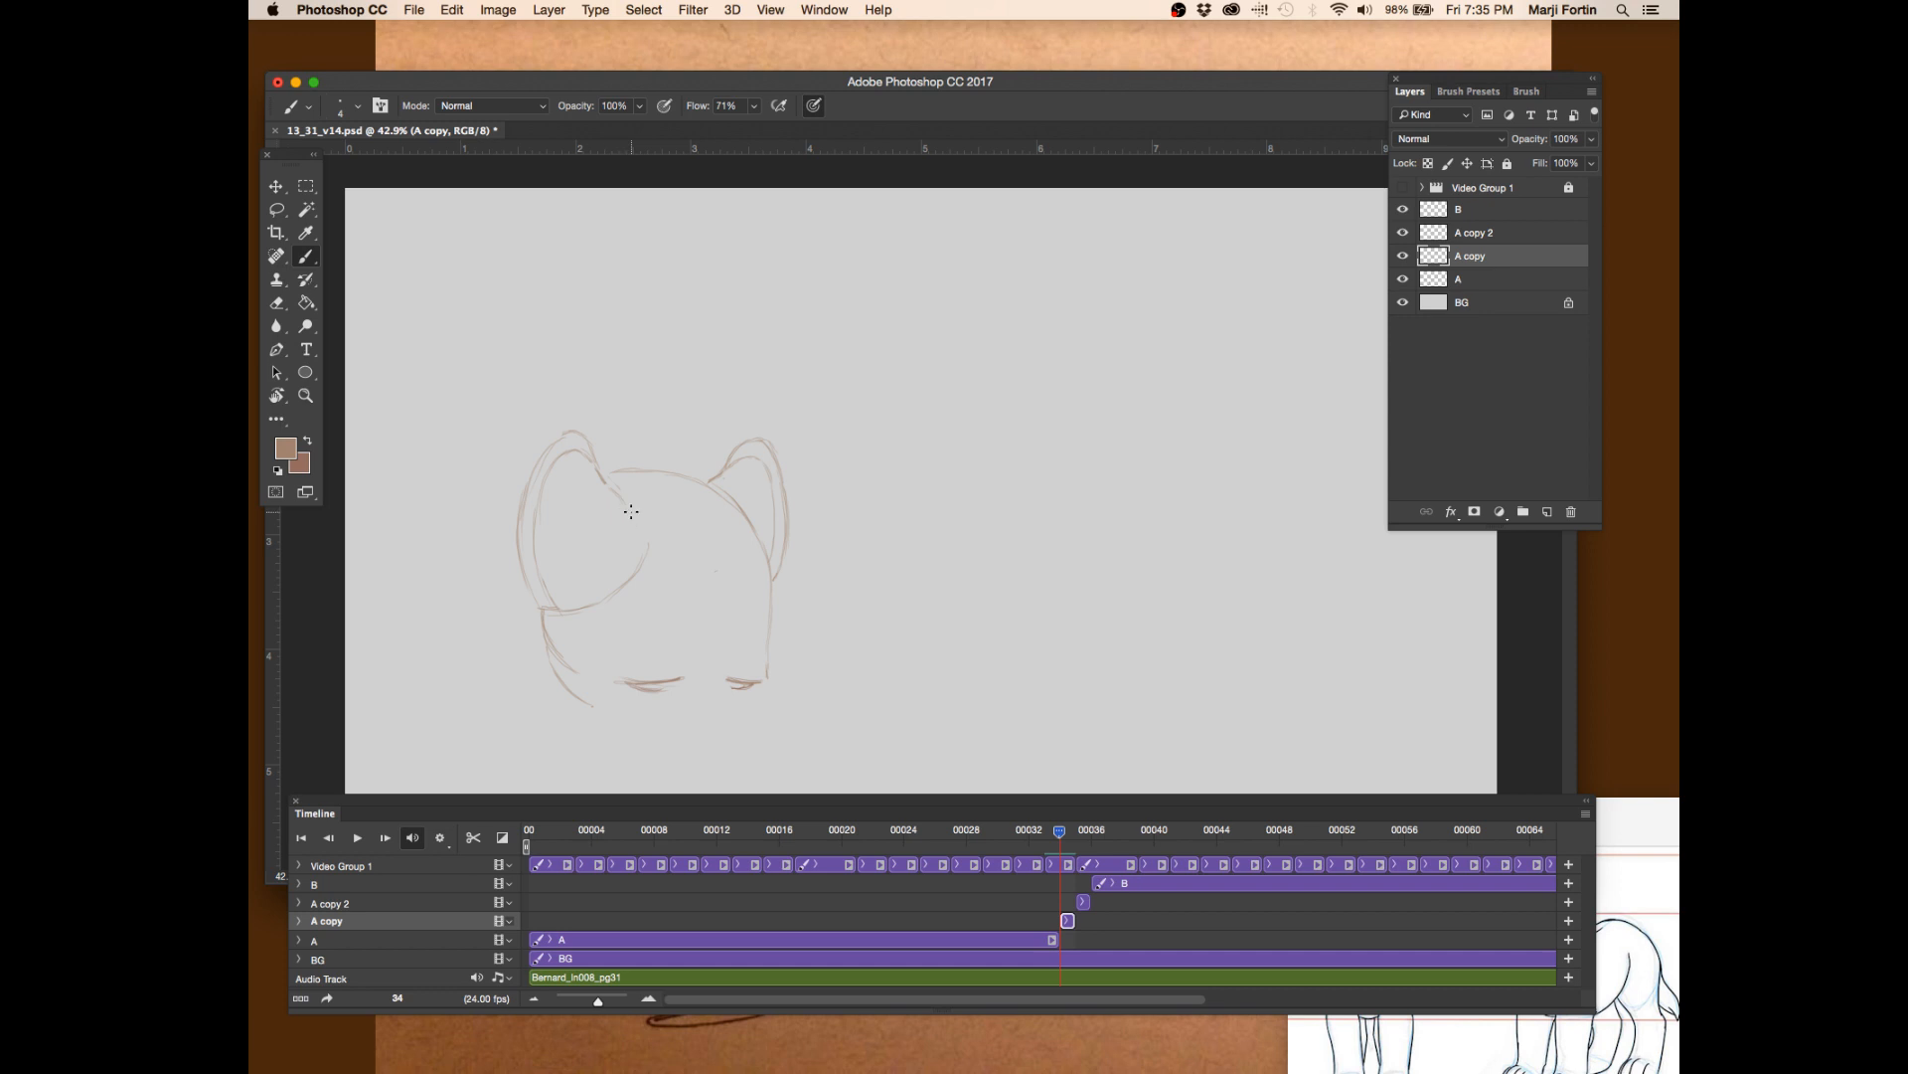
pyautogui.press('Left')
pyautogui.press('Right')
# - Finish the left-hand ear's front edge, erase its back outlines on frame 34, and save the file
pyautogui.press('e')
pyautogui.moveTo(537, 450)
pyautogui.mouseDown()
pyautogui.moveTo(526, 570)
pyautogui.moveTo(538, 504)
pyautogui.moveTo(556, 605)
pyautogui.moveTo(529, 461)
pyautogui.mouseUp()
pyautogui.press('b')
pyautogui.press('Left')
pyautogui.press('Right')
pyautogui.press('Left')
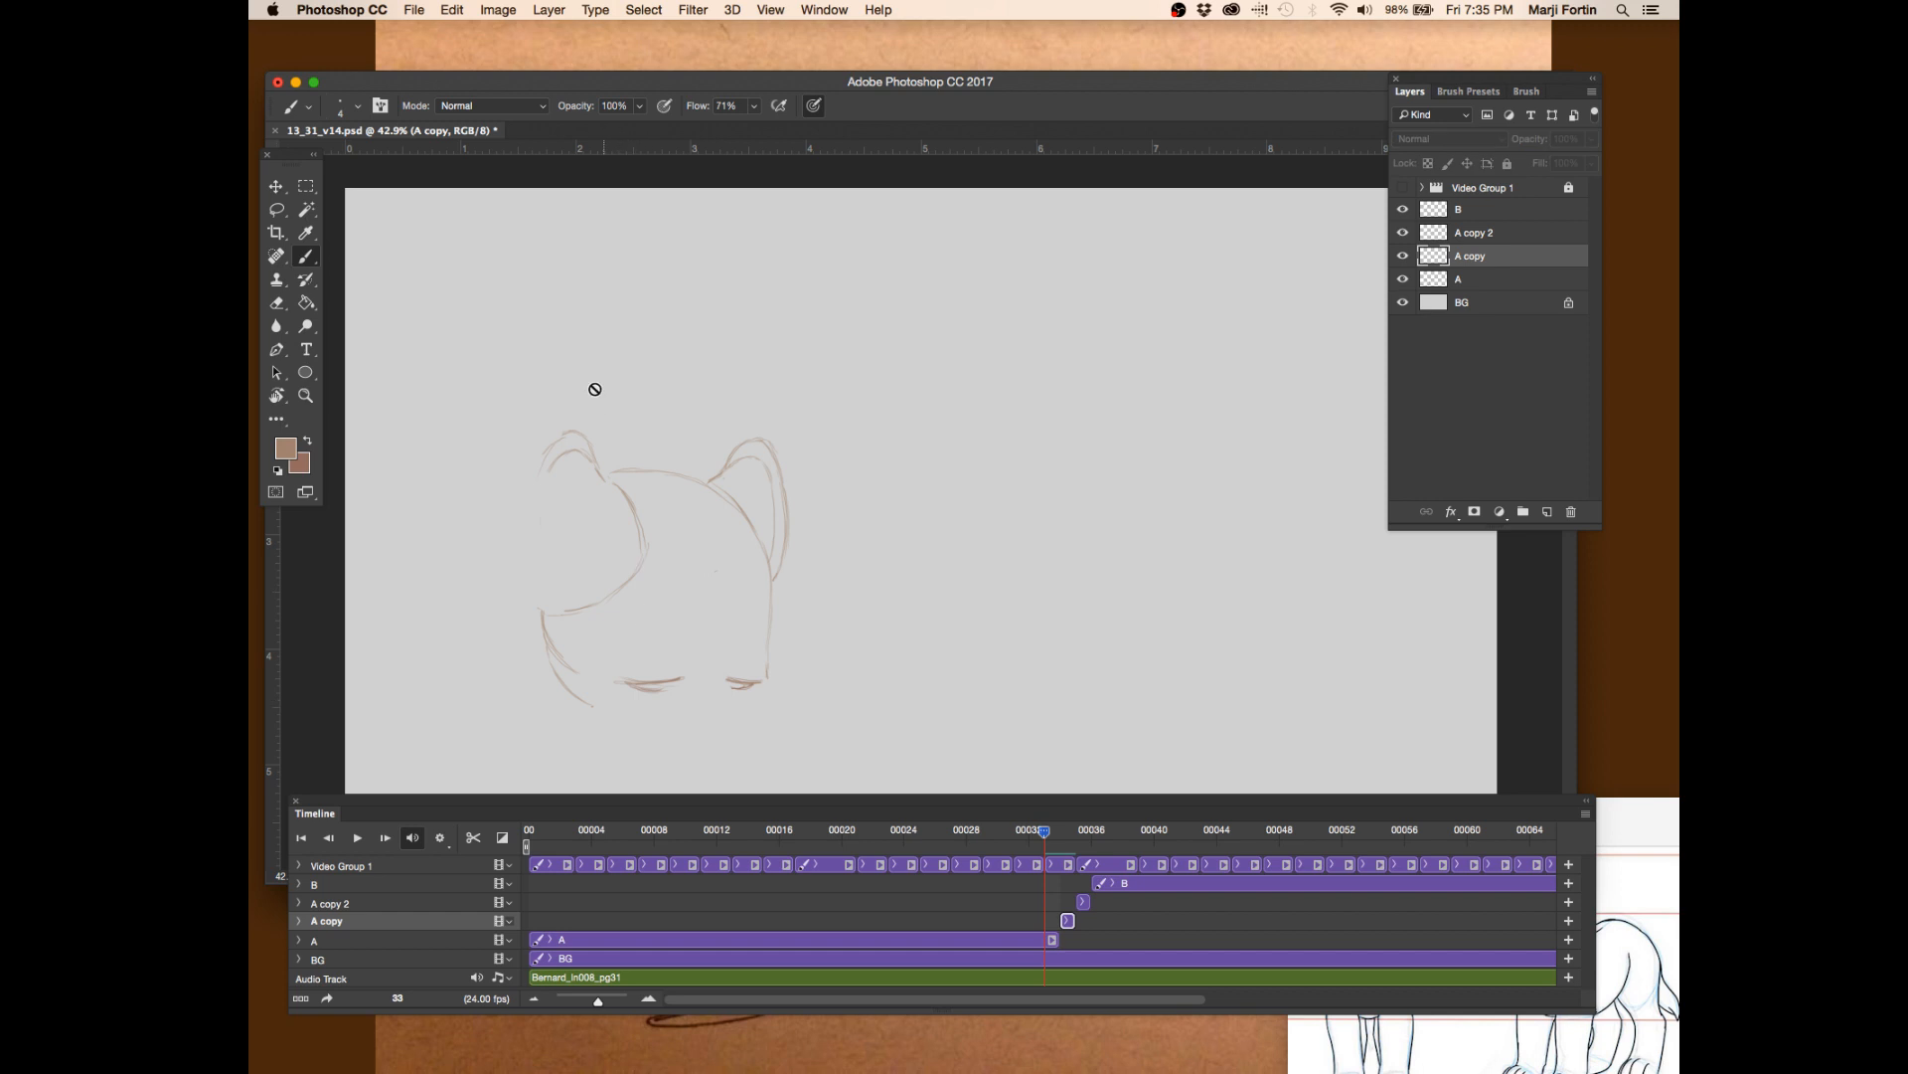
pyautogui.press('Right')
pyautogui.press('e')
pyautogui.press('super+s')
pyautogui.press('b')
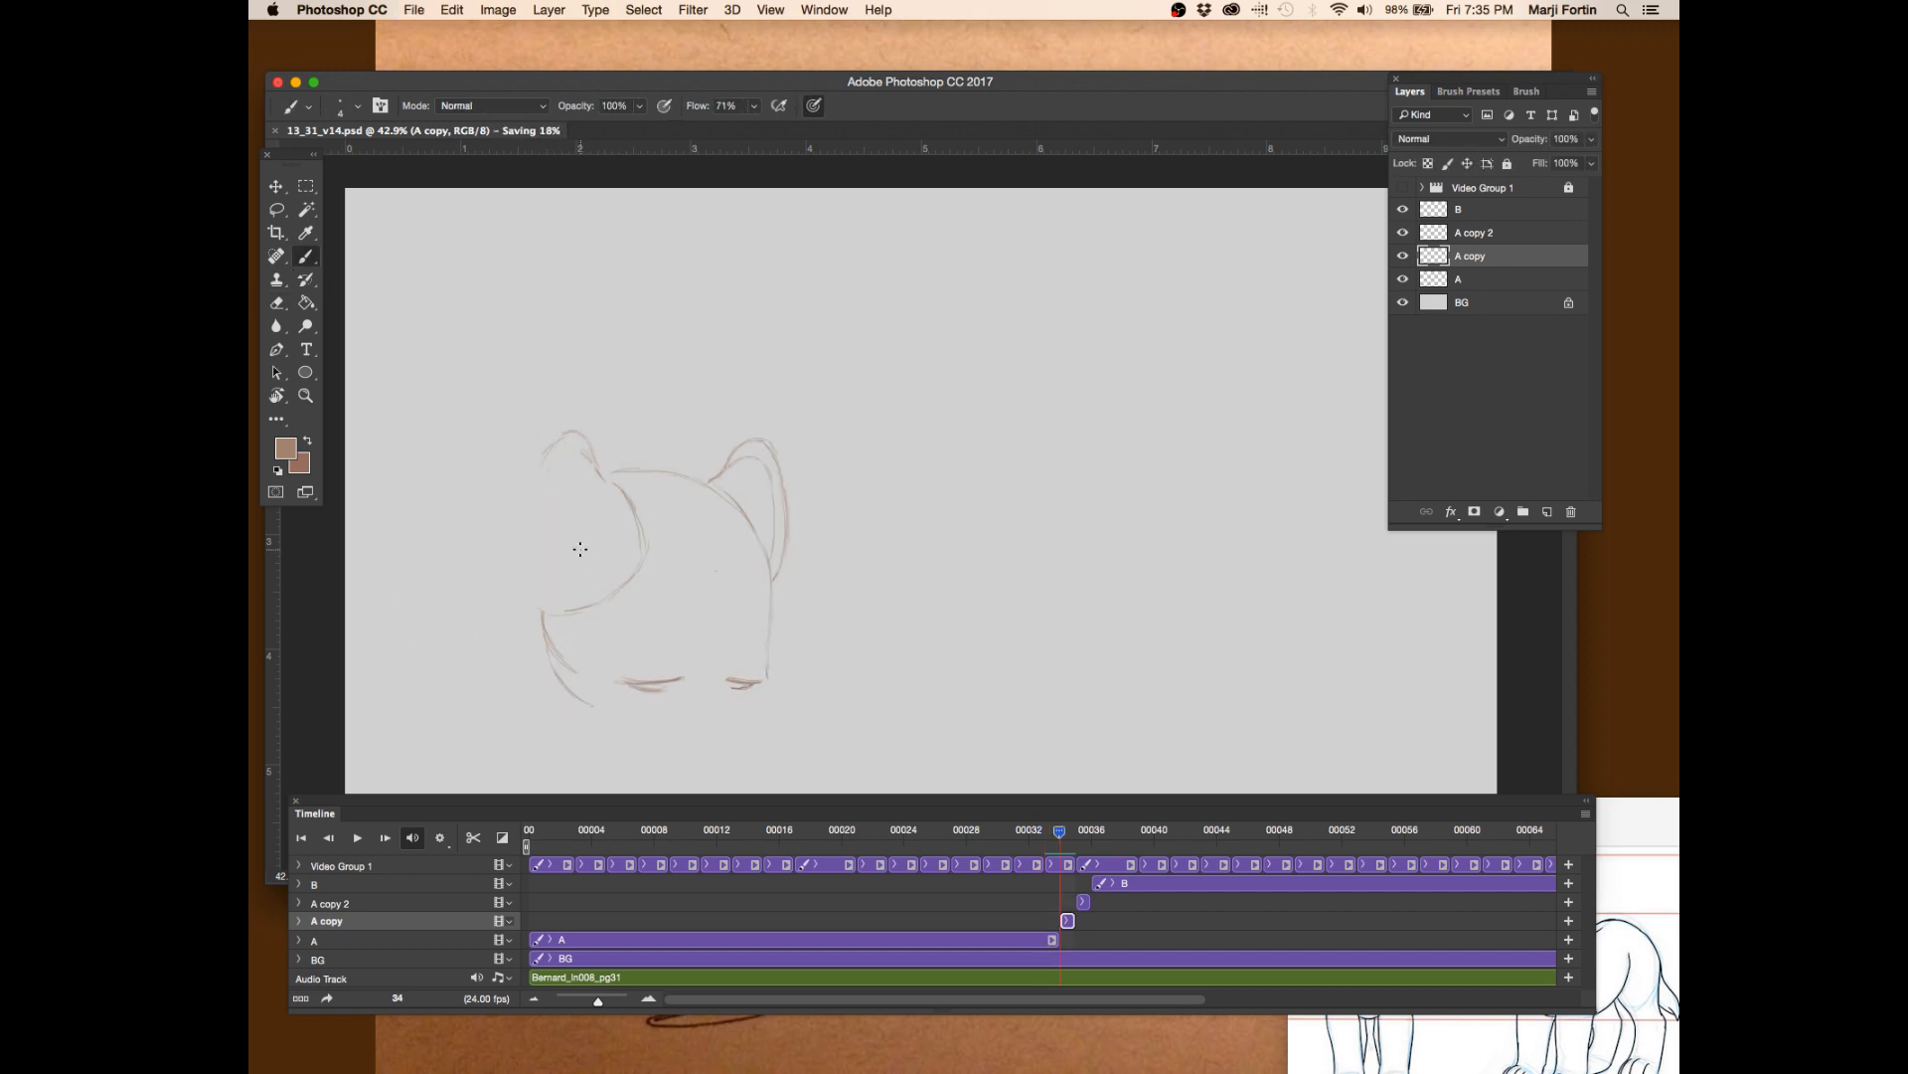
# - Compare the left-hand ear with frame 33 and erase its remaining tip lines on frame 34
pyautogui.press('Left')
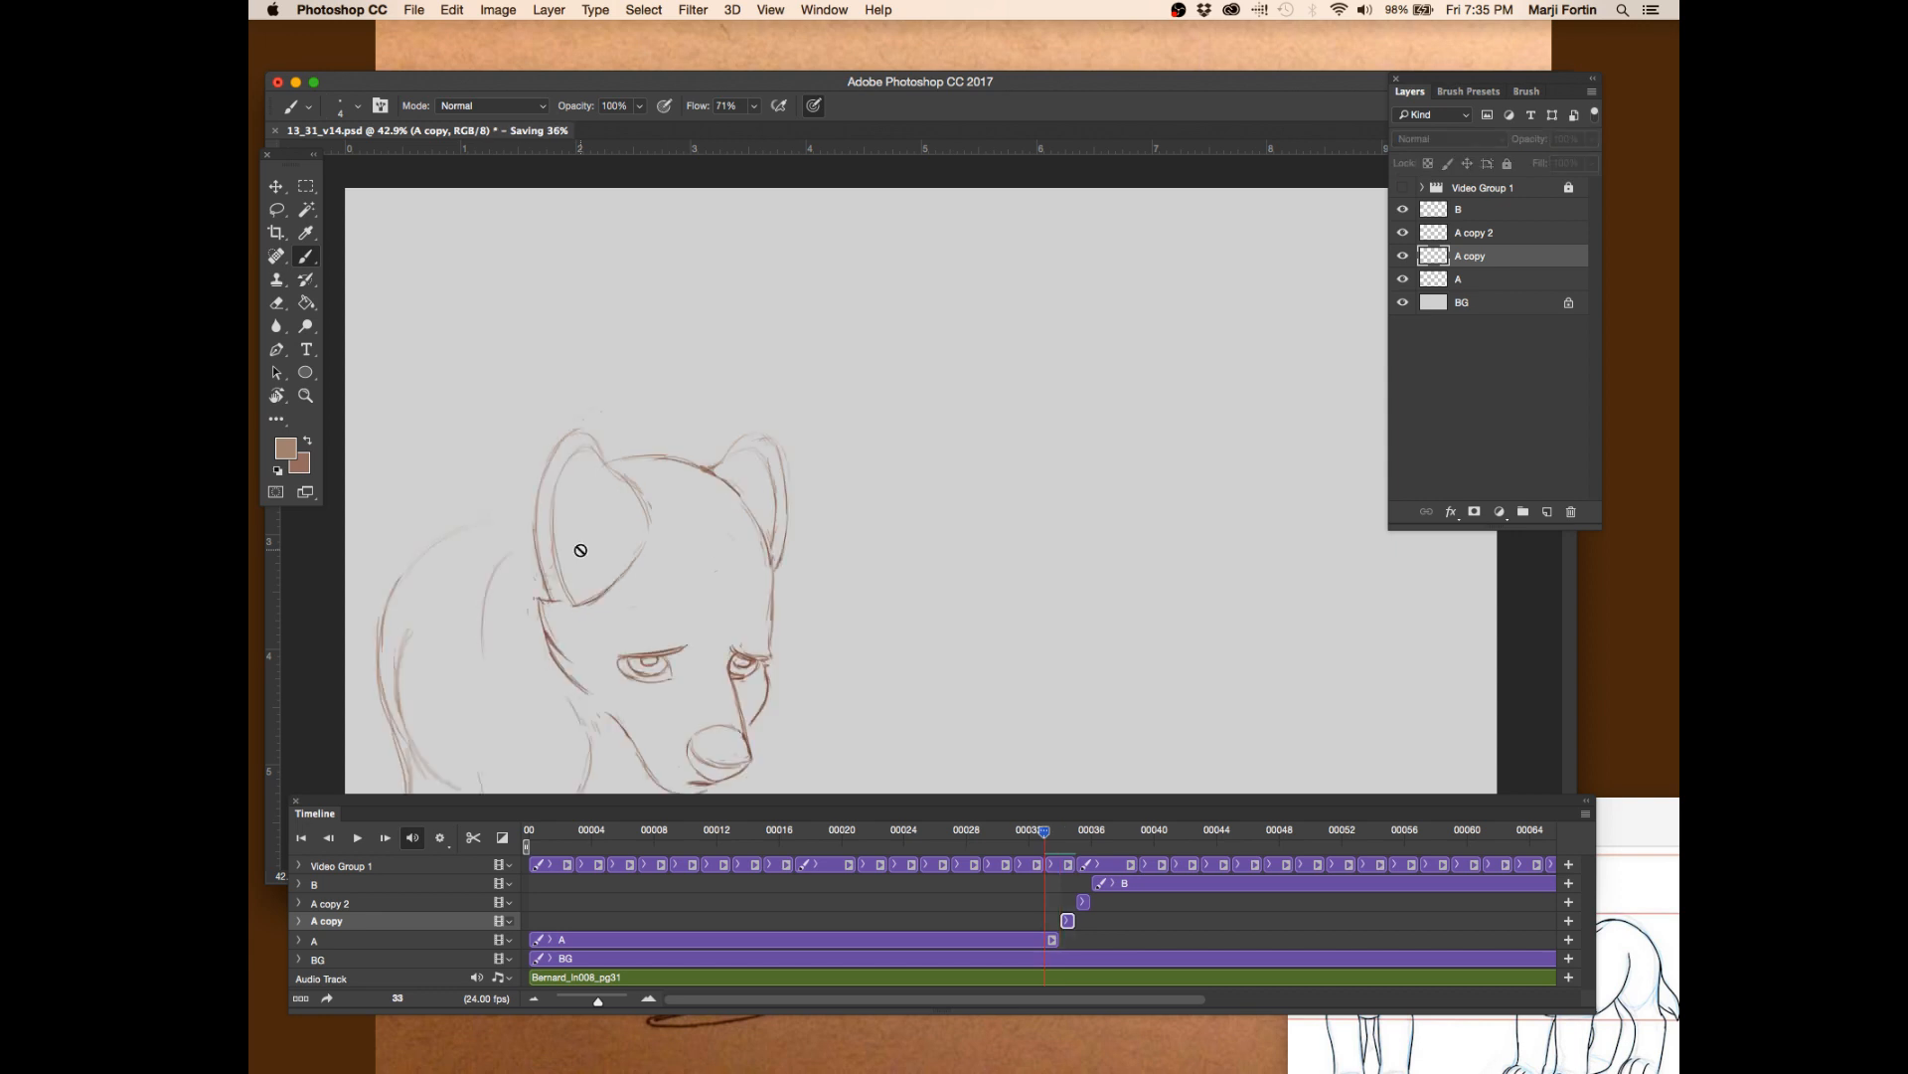
pyautogui.press('Right')
pyautogui.press('Left')
pyautogui.press('Right')
pyautogui.press('e')
pyautogui.moveTo(553, 477)
pyautogui.mouseDown()
pyautogui.moveTo(556, 436)
pyautogui.moveTo(592, 469)
pyautogui.mouseUp()
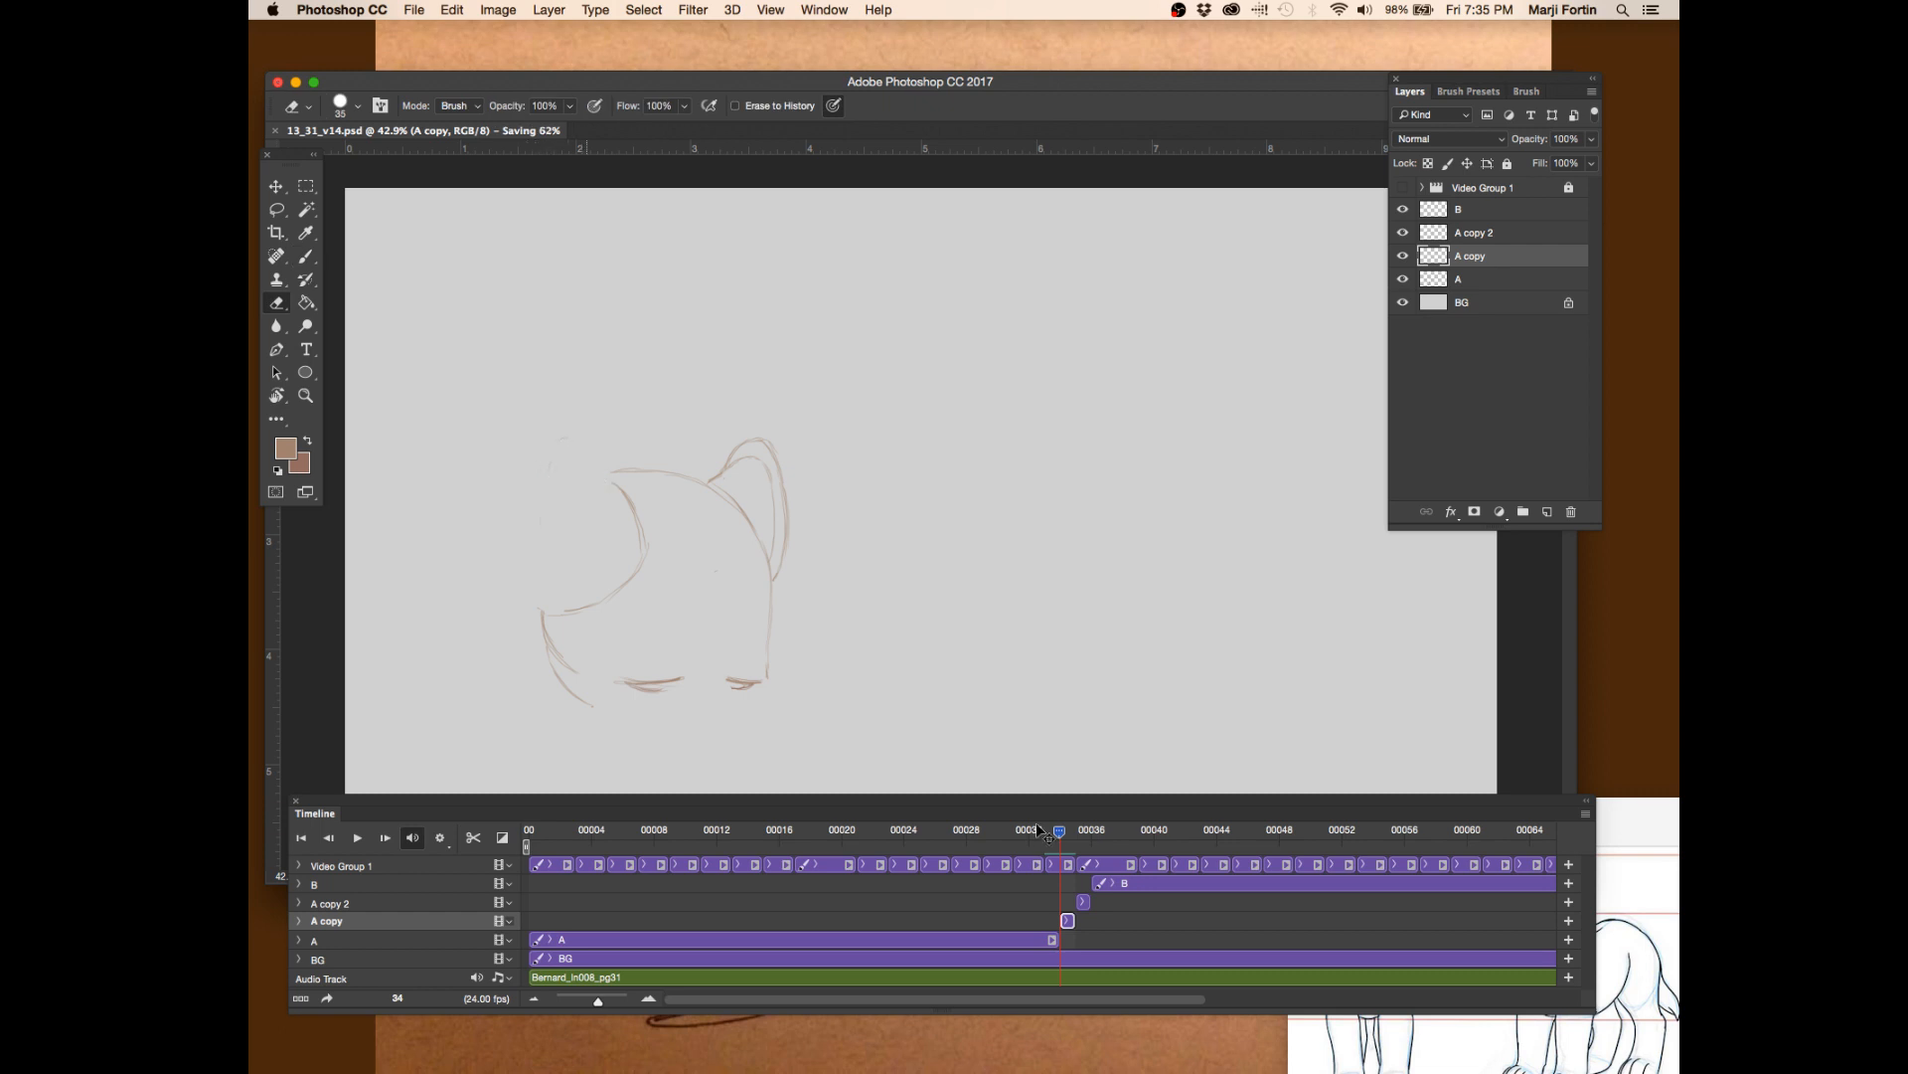
# - Lasso the body below the head on layer B at frame 37, copy it and clear the selection
pyautogui.moveTo(1028, 832); pyautogui.dragTo(1106, 830)
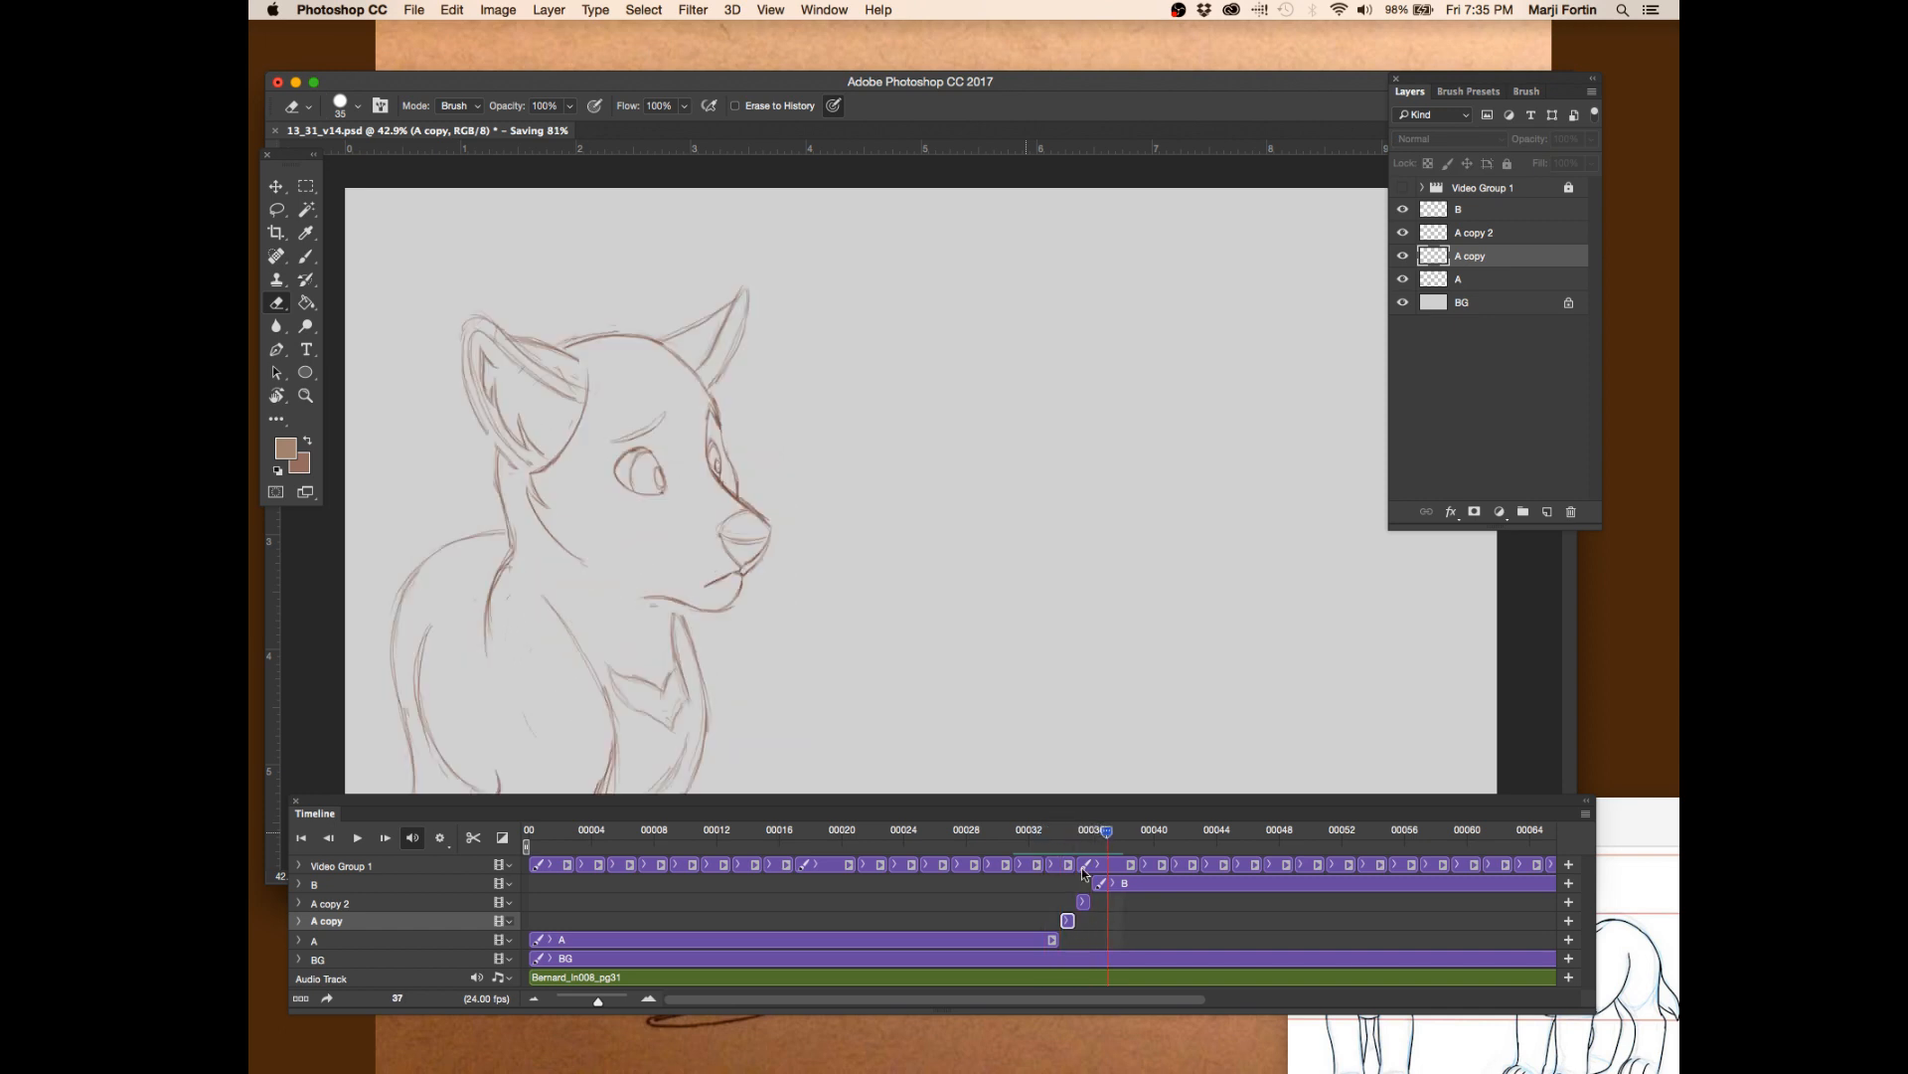
pyautogui.moveTo(1044, 833); pyautogui.dragTo(1104, 833)
pyautogui.click(1135, 888)
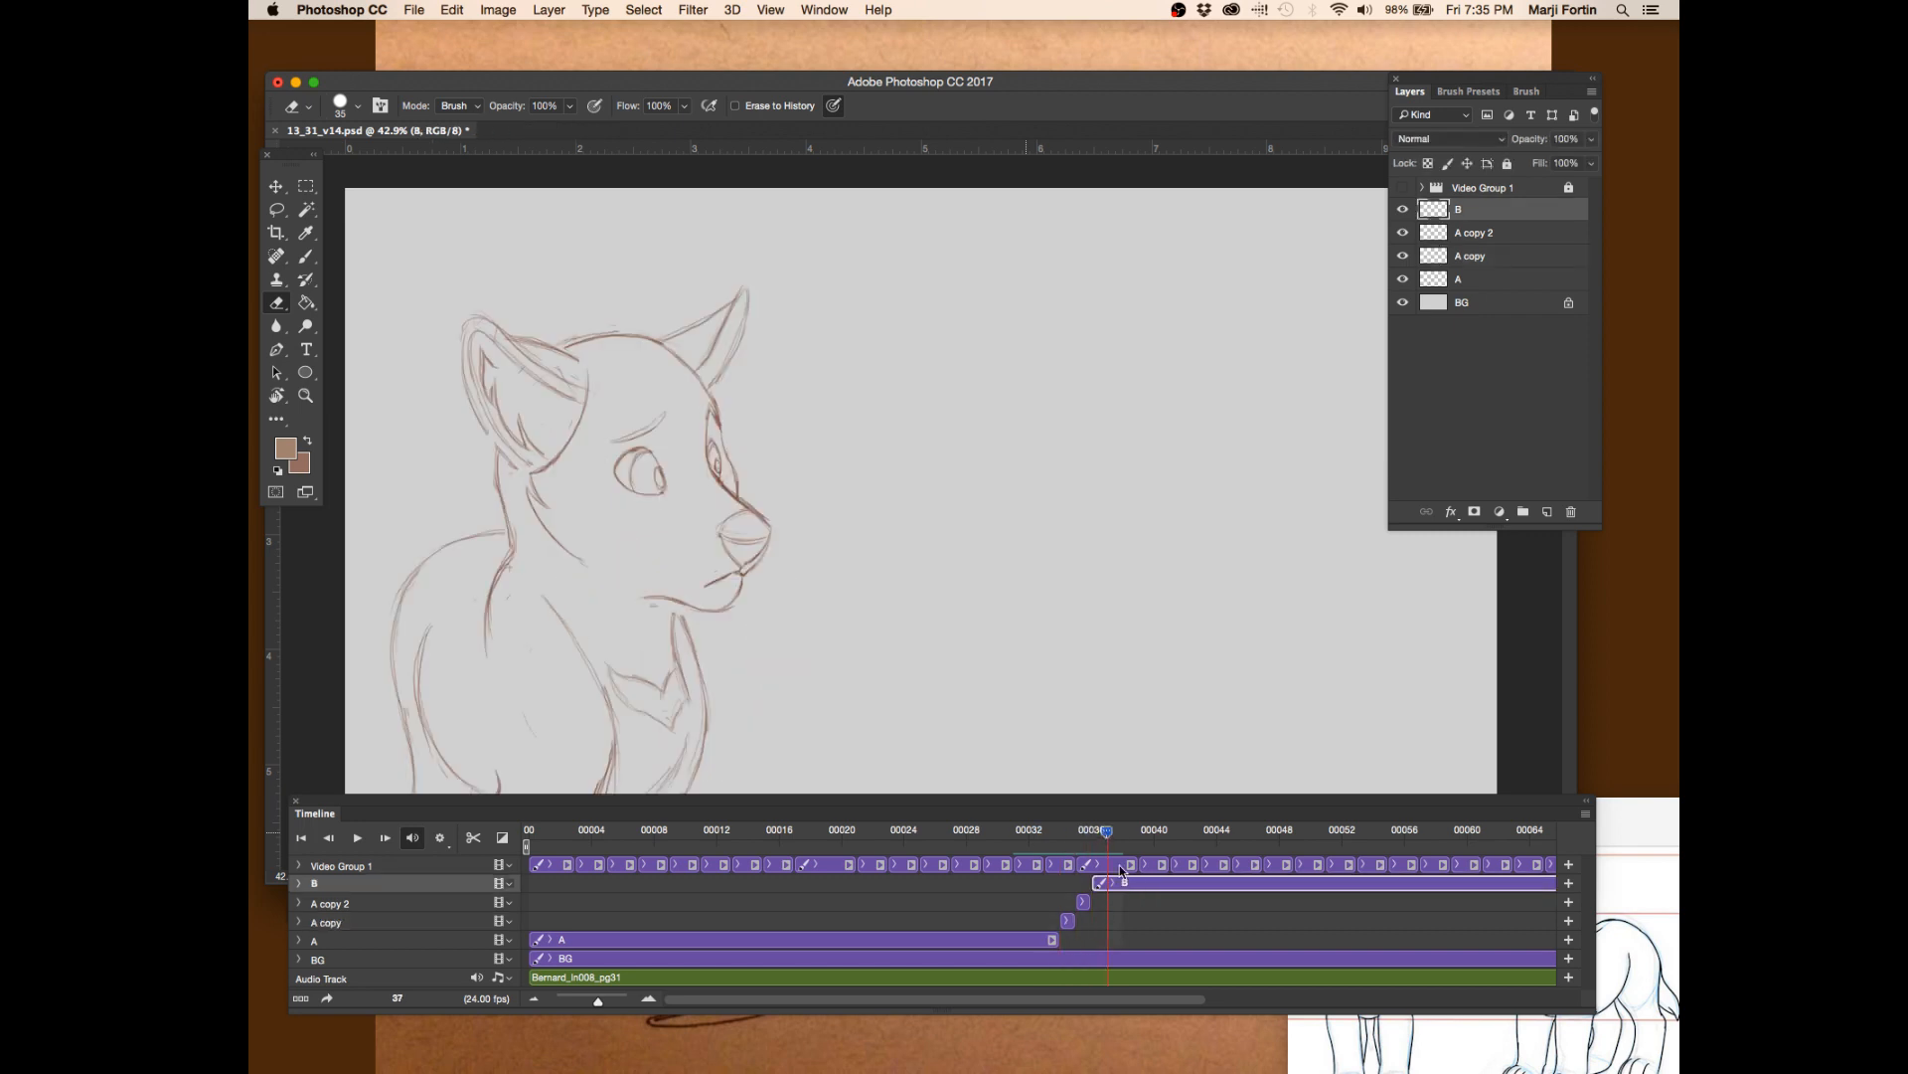
pyautogui.press('l')
pyautogui.moveTo(692, 616)
pyautogui.mouseDown()
pyautogui.moveTo(548, 590)
pyautogui.moveTo(483, 676)
pyautogui.moveTo(477, 512)
pyautogui.moveTo(371, 612)
pyautogui.moveTo(598, 865)
pyautogui.moveTo(738, 626)
pyautogui.mouseUp()
pyautogui.moveTo(1105, 832); pyautogui.dragTo(1051, 840)
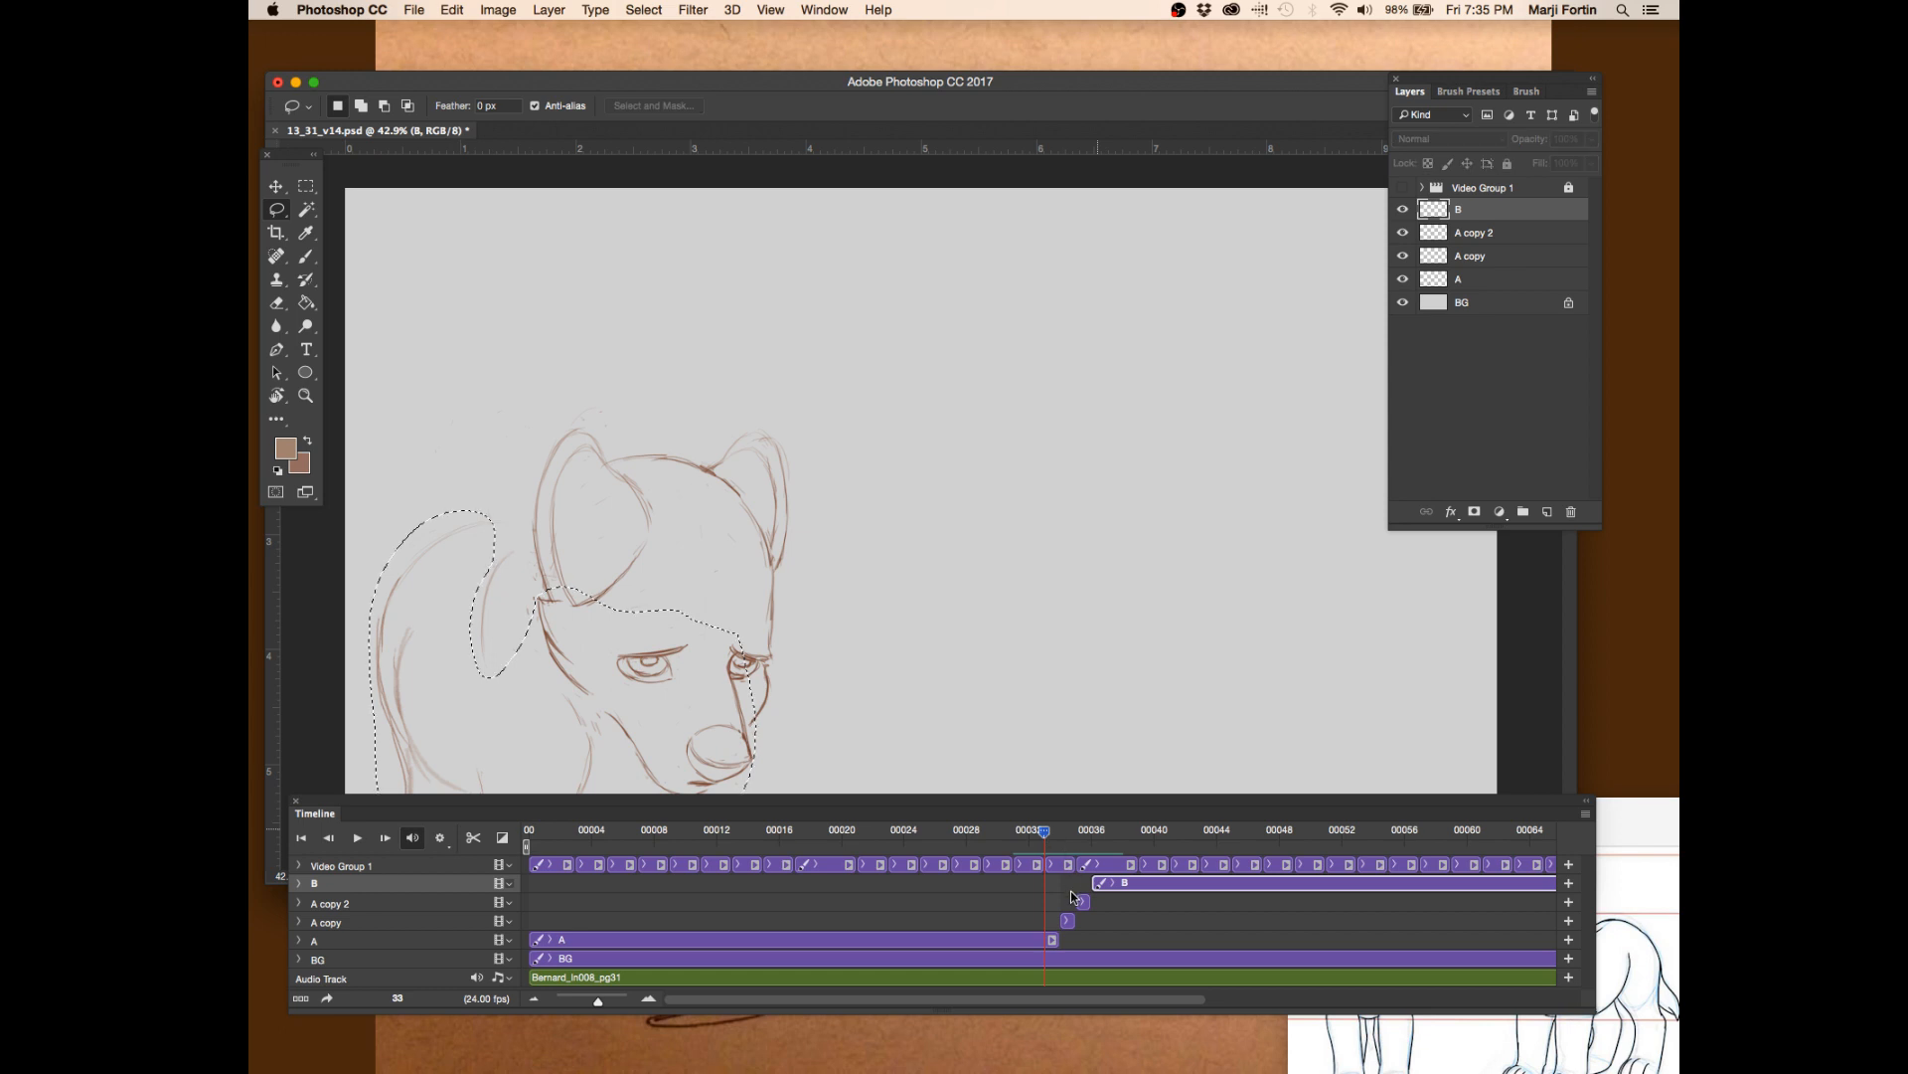
pyautogui.press('super+d')
# - Paste the copied body as a new layer directly above A copy 2 at frame 35
pyautogui.moveTo(1044, 827)
pyautogui.mouseDown()
pyautogui.moveTo(1100, 833)
pyautogui.moveTo(1027, 837)
pyautogui.moveTo(1106, 833)
pyautogui.mouseUp()
pyautogui.click(1081, 833)
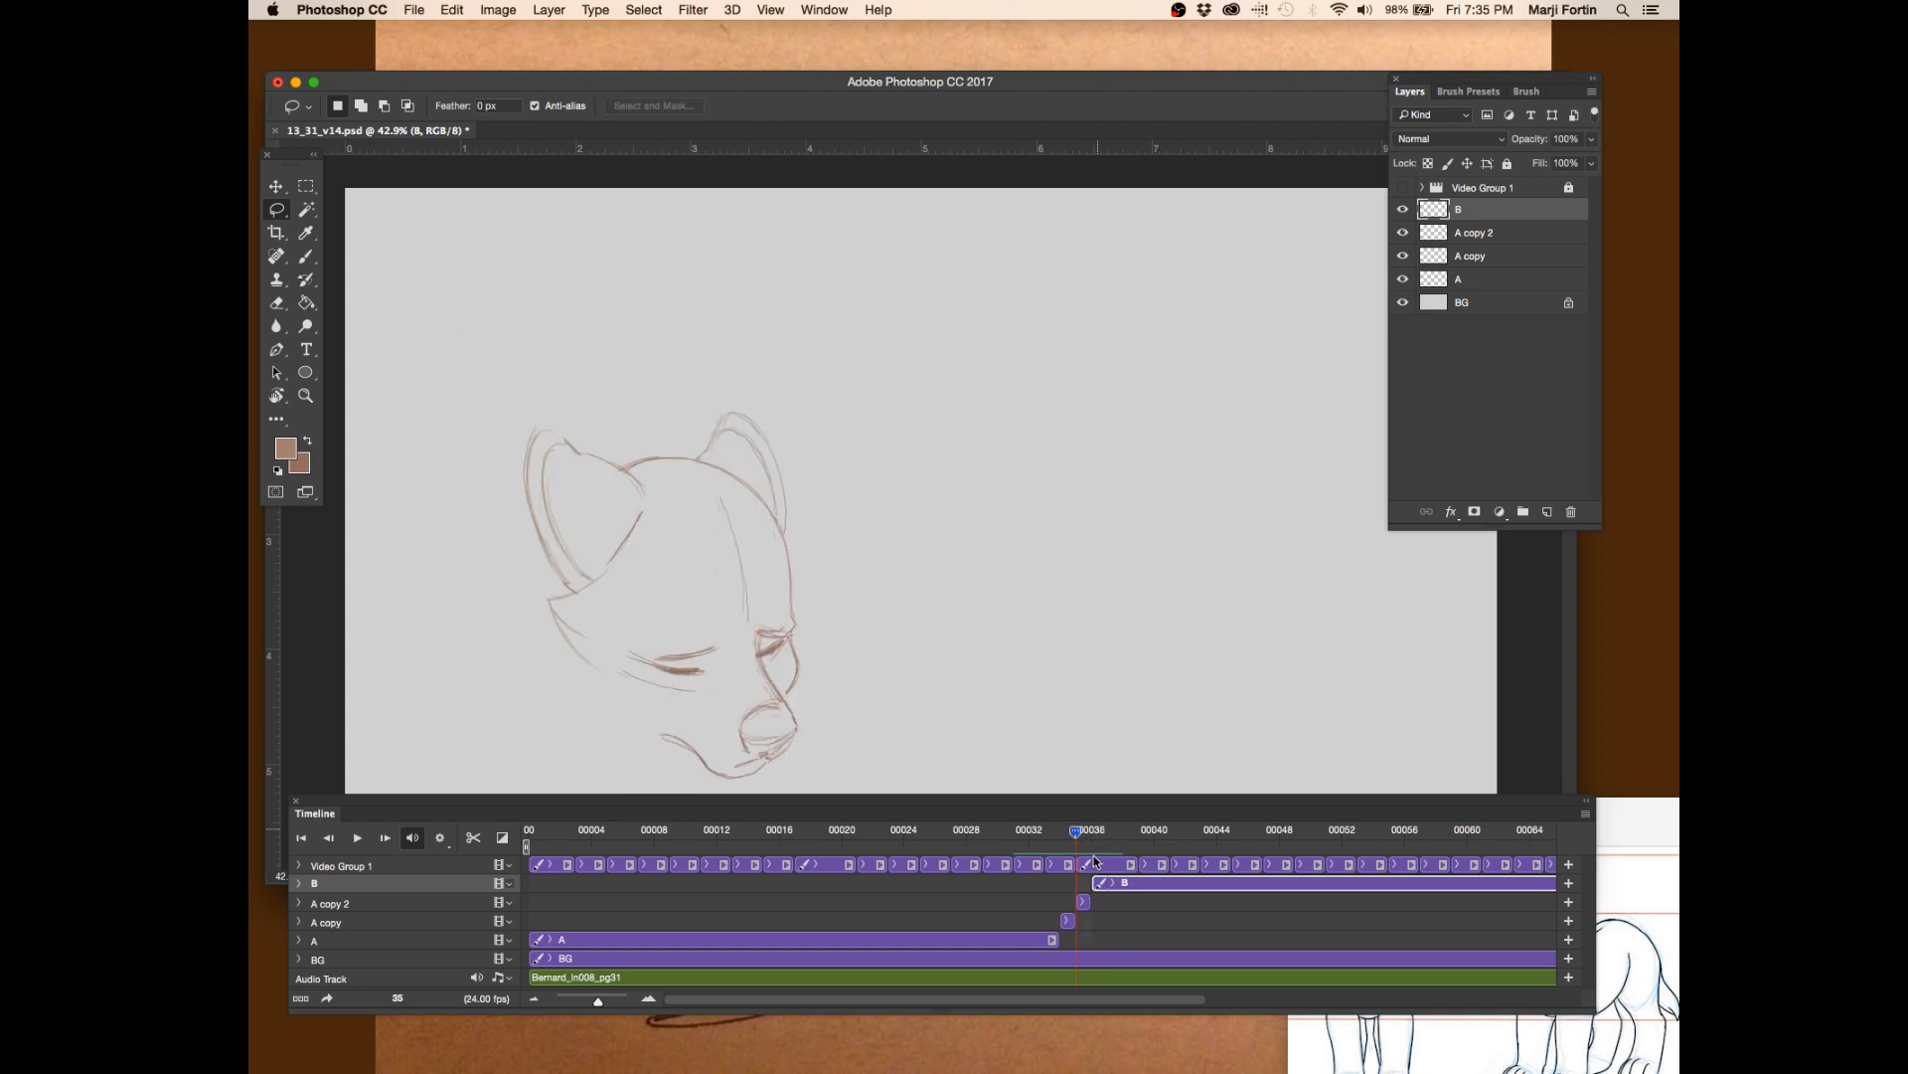
pyautogui.click(1085, 903)
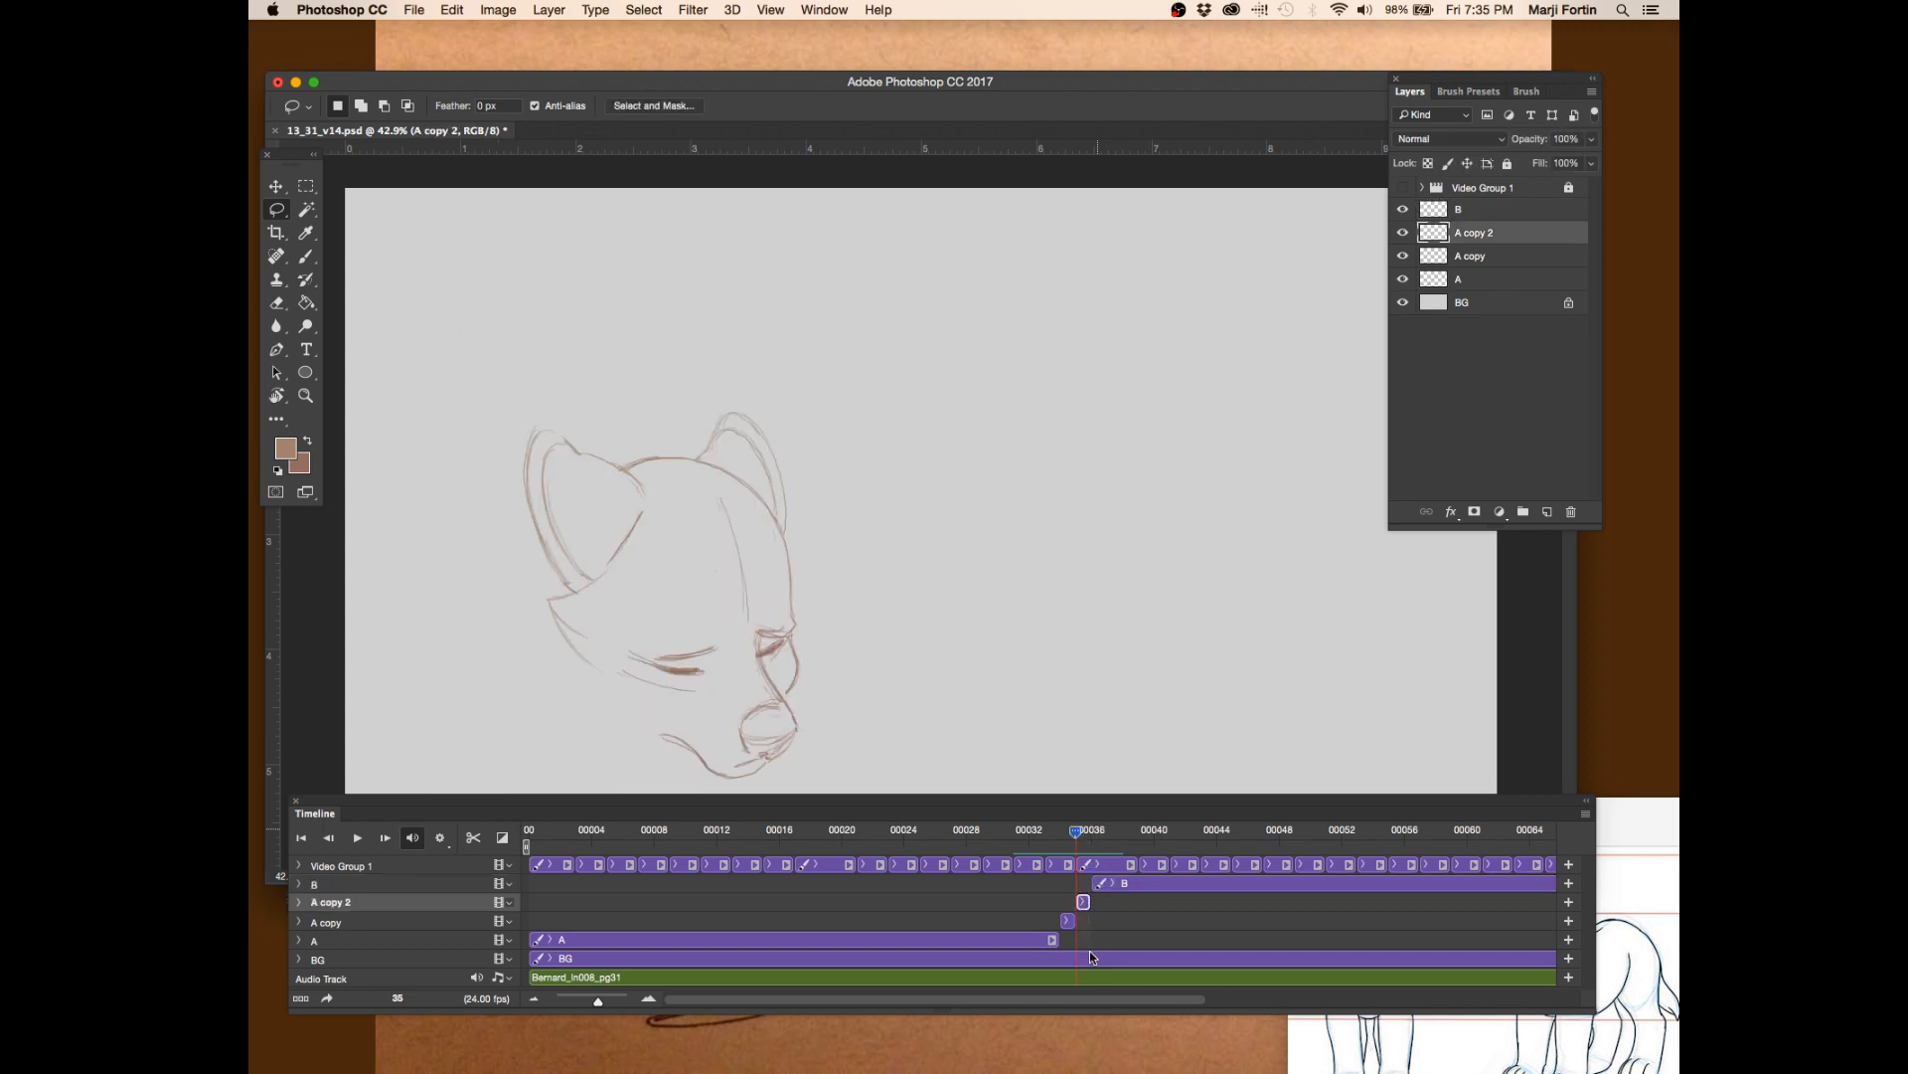
pyautogui.press('super+alt+shift+n')
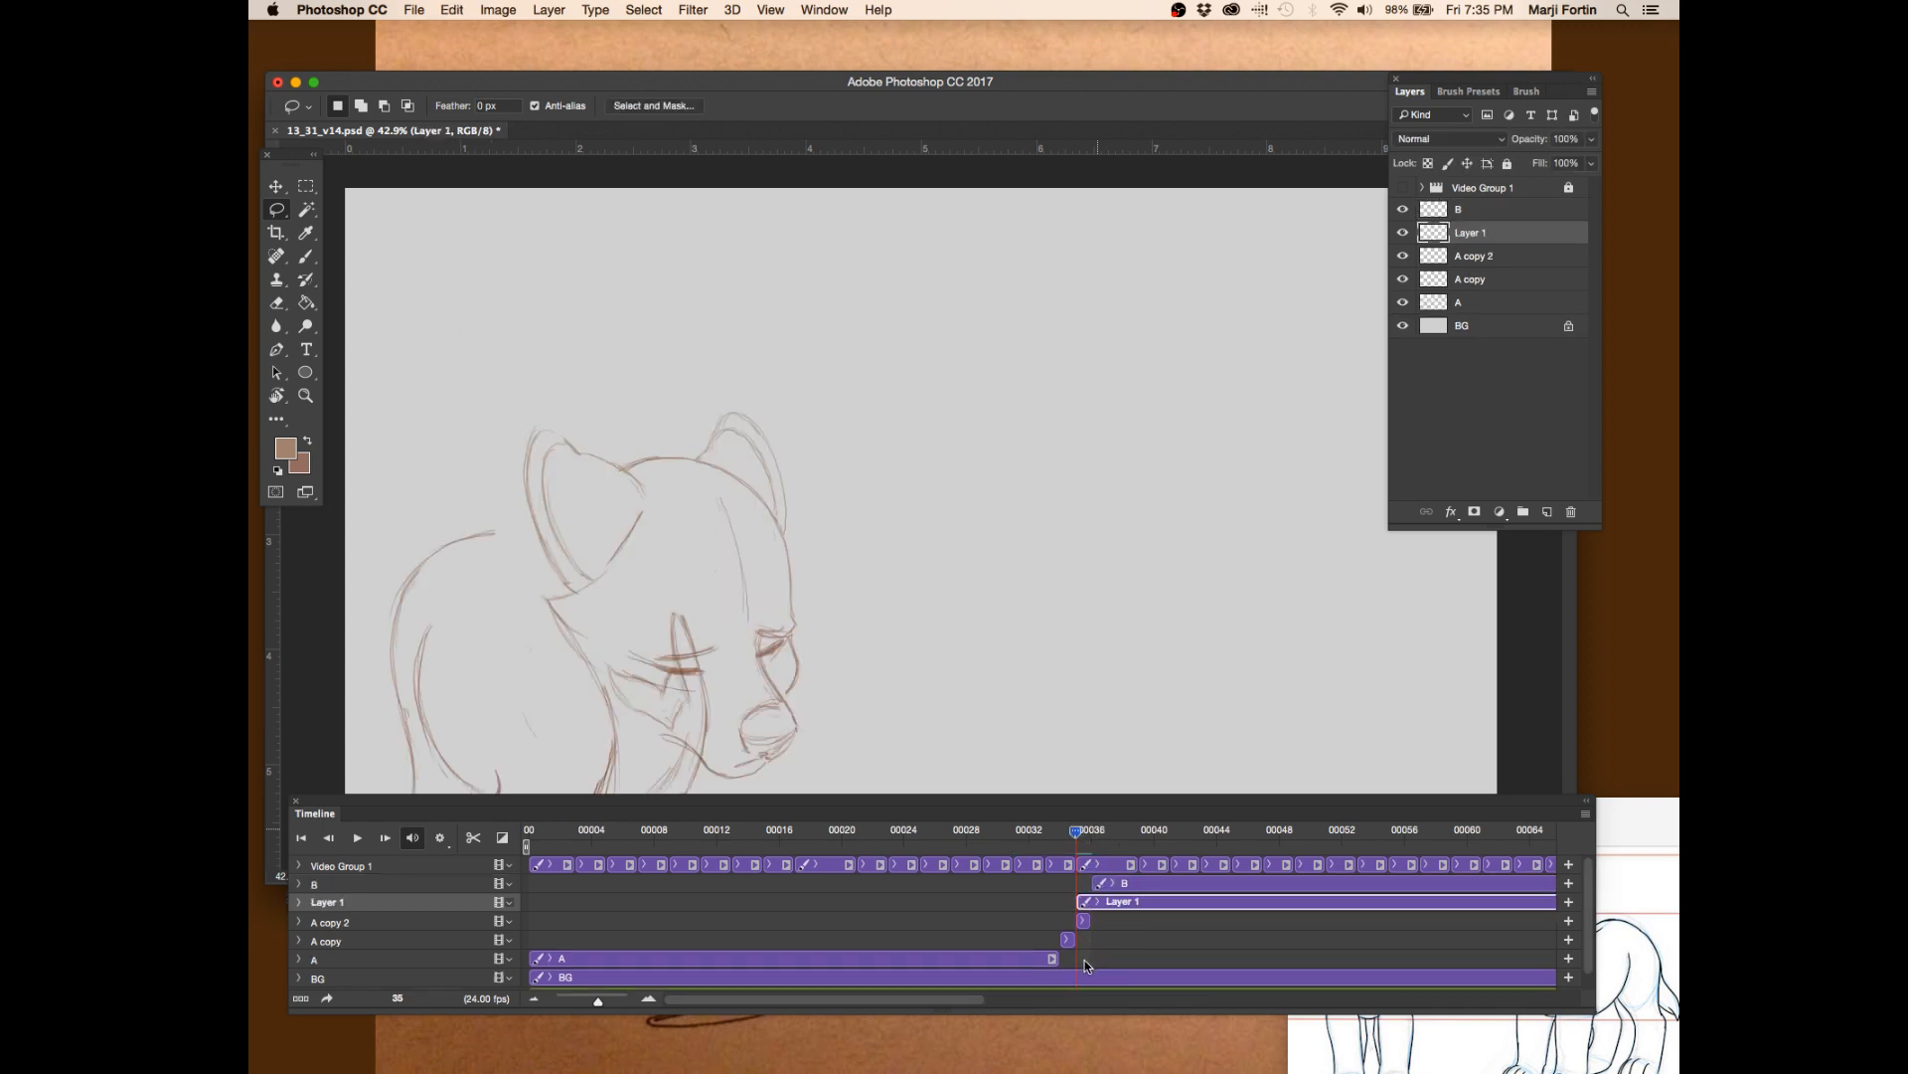
# - Erase the pasted chest and neck lines that overlap the face on Layer 1
pyautogui.press('e')
pyautogui.moveTo(682, 659)
pyautogui.mouseDown()
pyautogui.moveTo(706, 650)
pyautogui.moveTo(703, 746)
pyautogui.mouseUp()
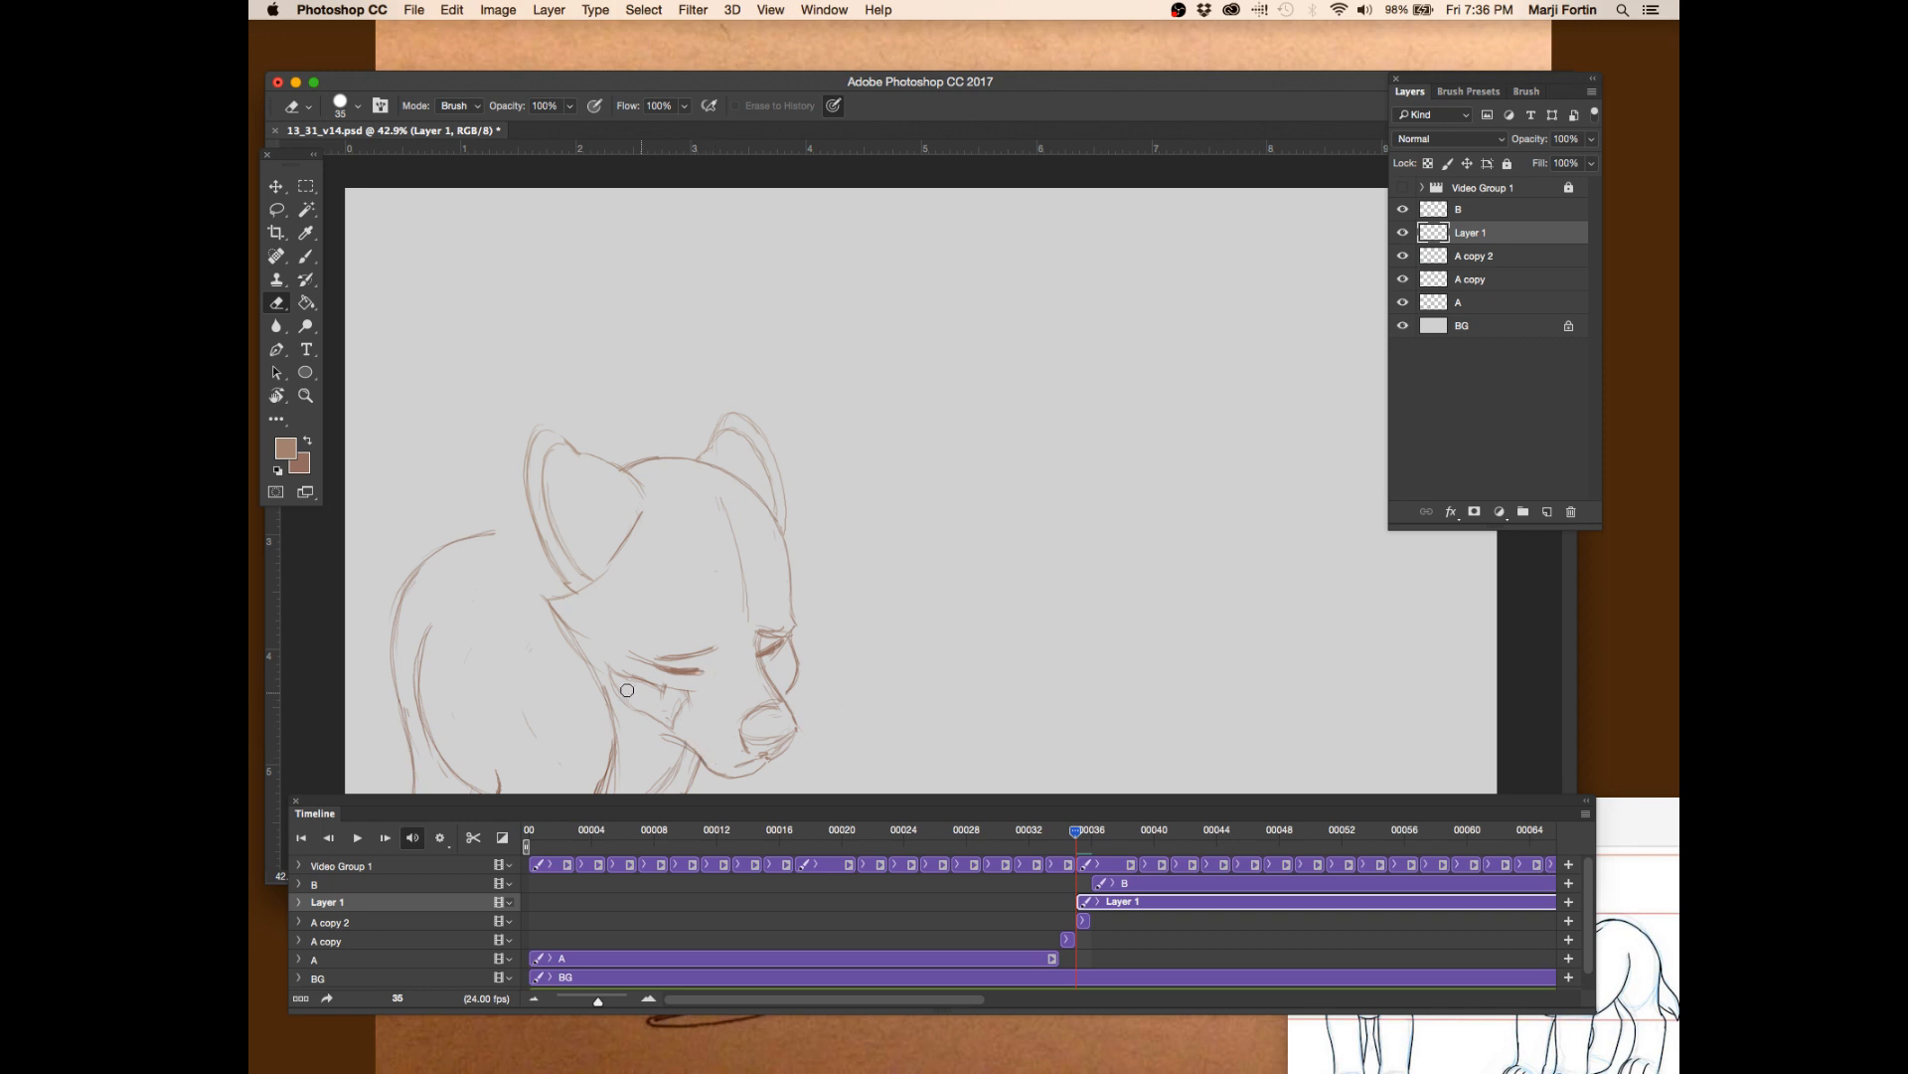
pyautogui.moveTo(596, 662); pyautogui.dragTo(701, 704)
# - Try merging Layer 1 down into A copy 2, and undo the merge
pyautogui.rightClick(1475, 237)
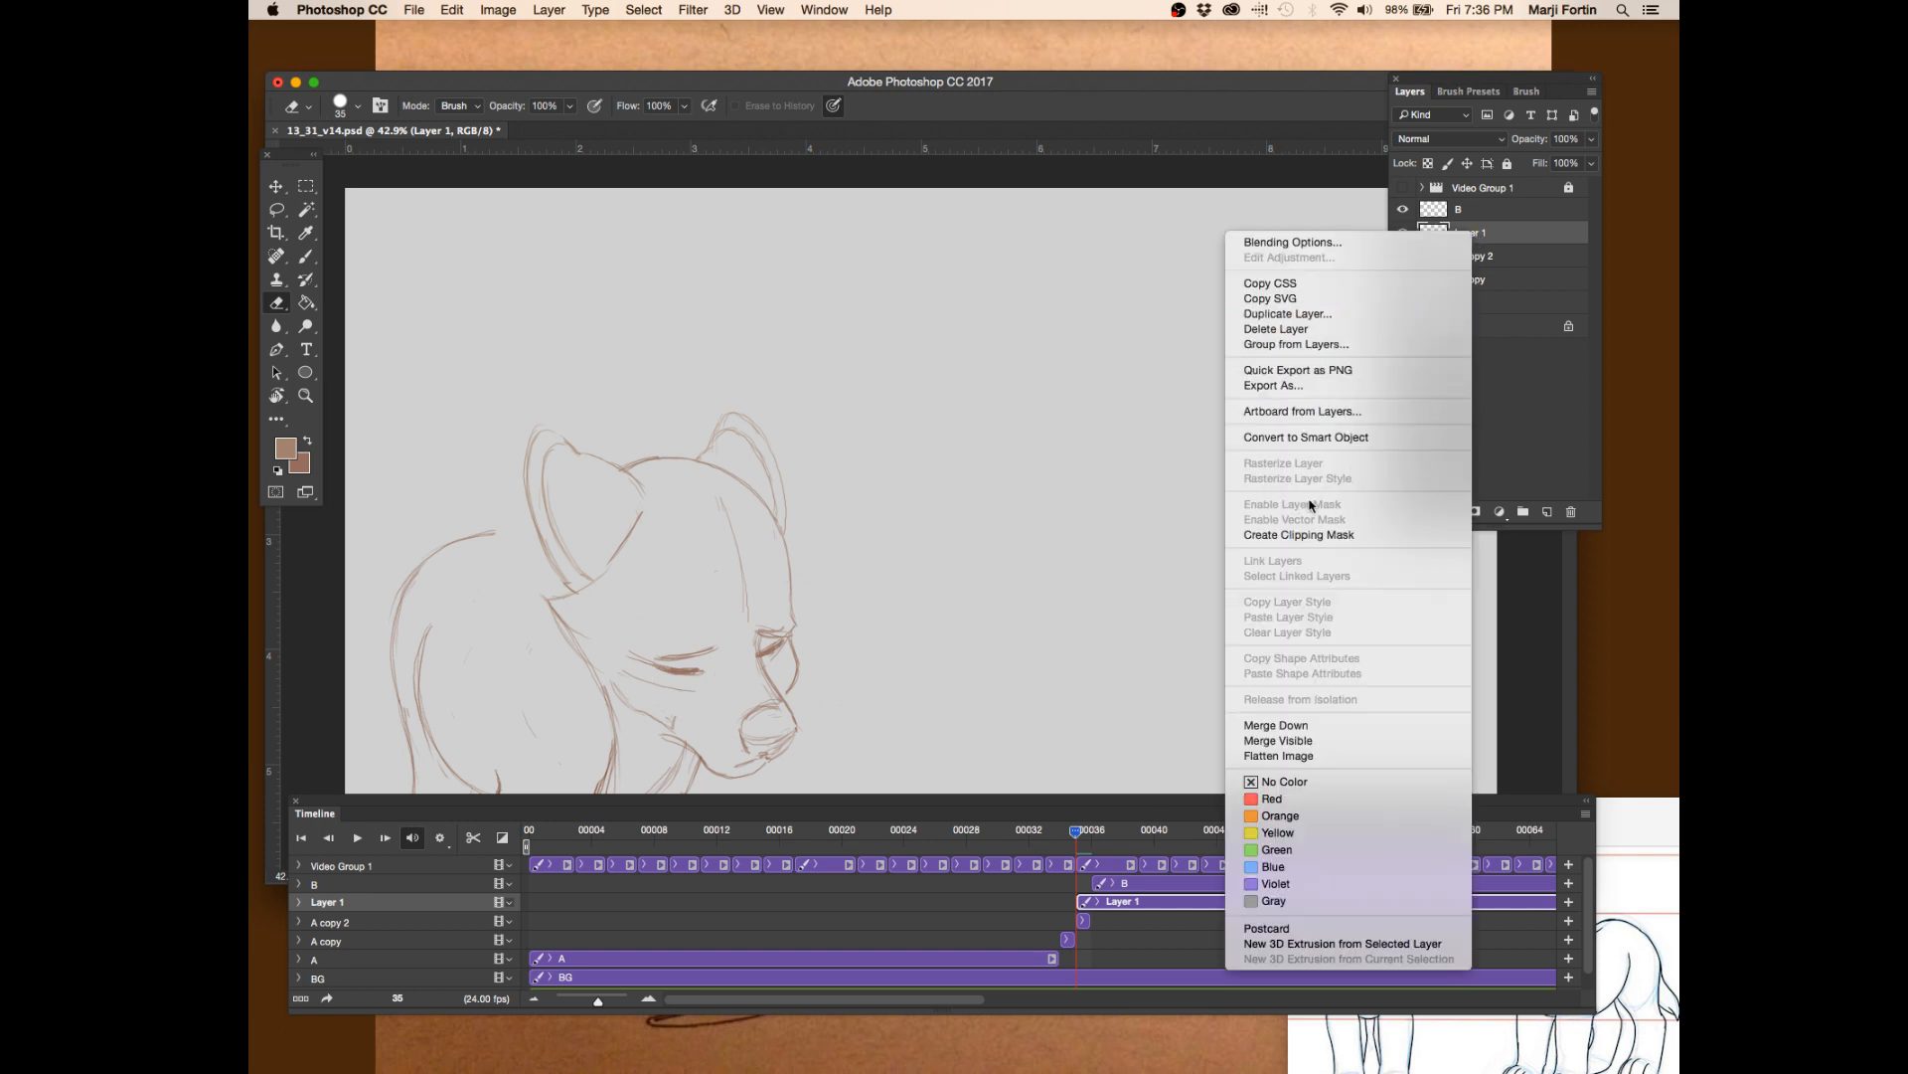
pyautogui.click(1292, 726)
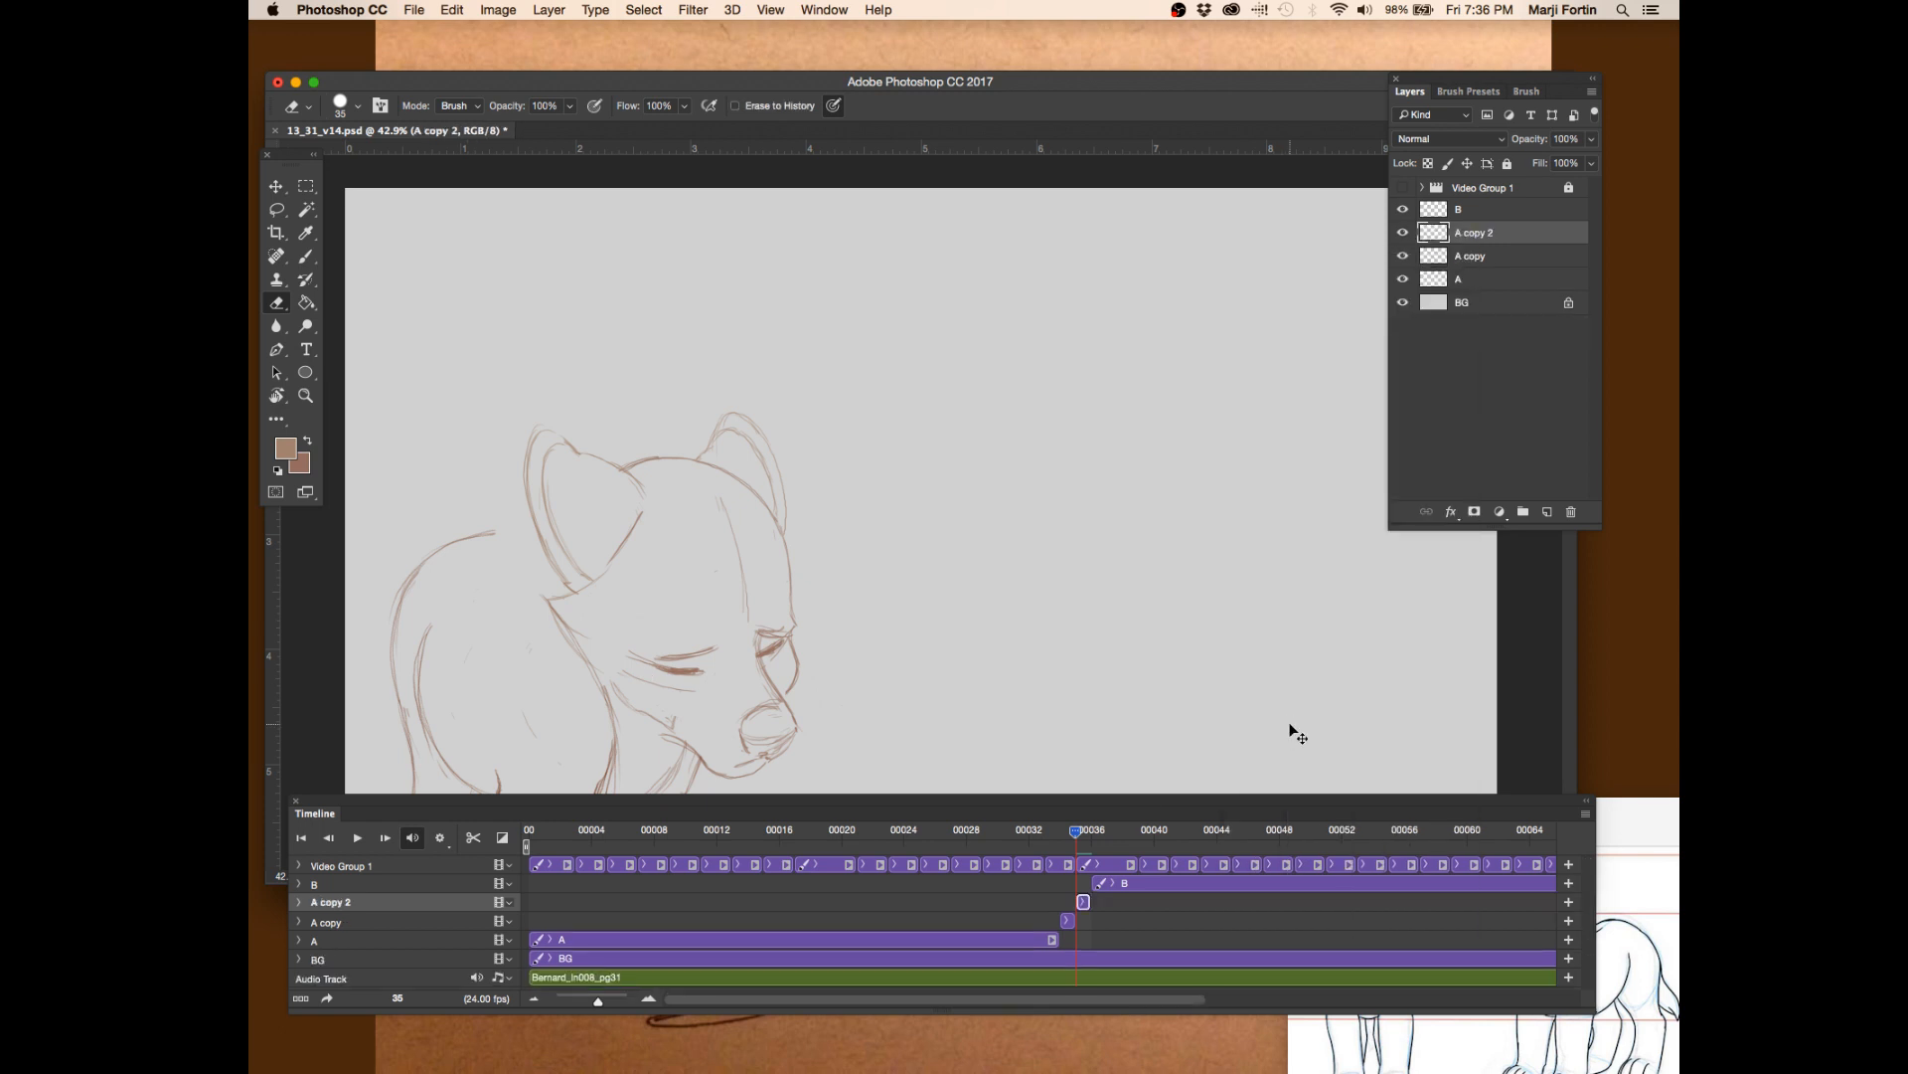
pyautogui.moveTo(1086, 842); pyautogui.dragTo(1079, 838)
pyautogui.press('super+z')
pyautogui.press('super+alt+z')
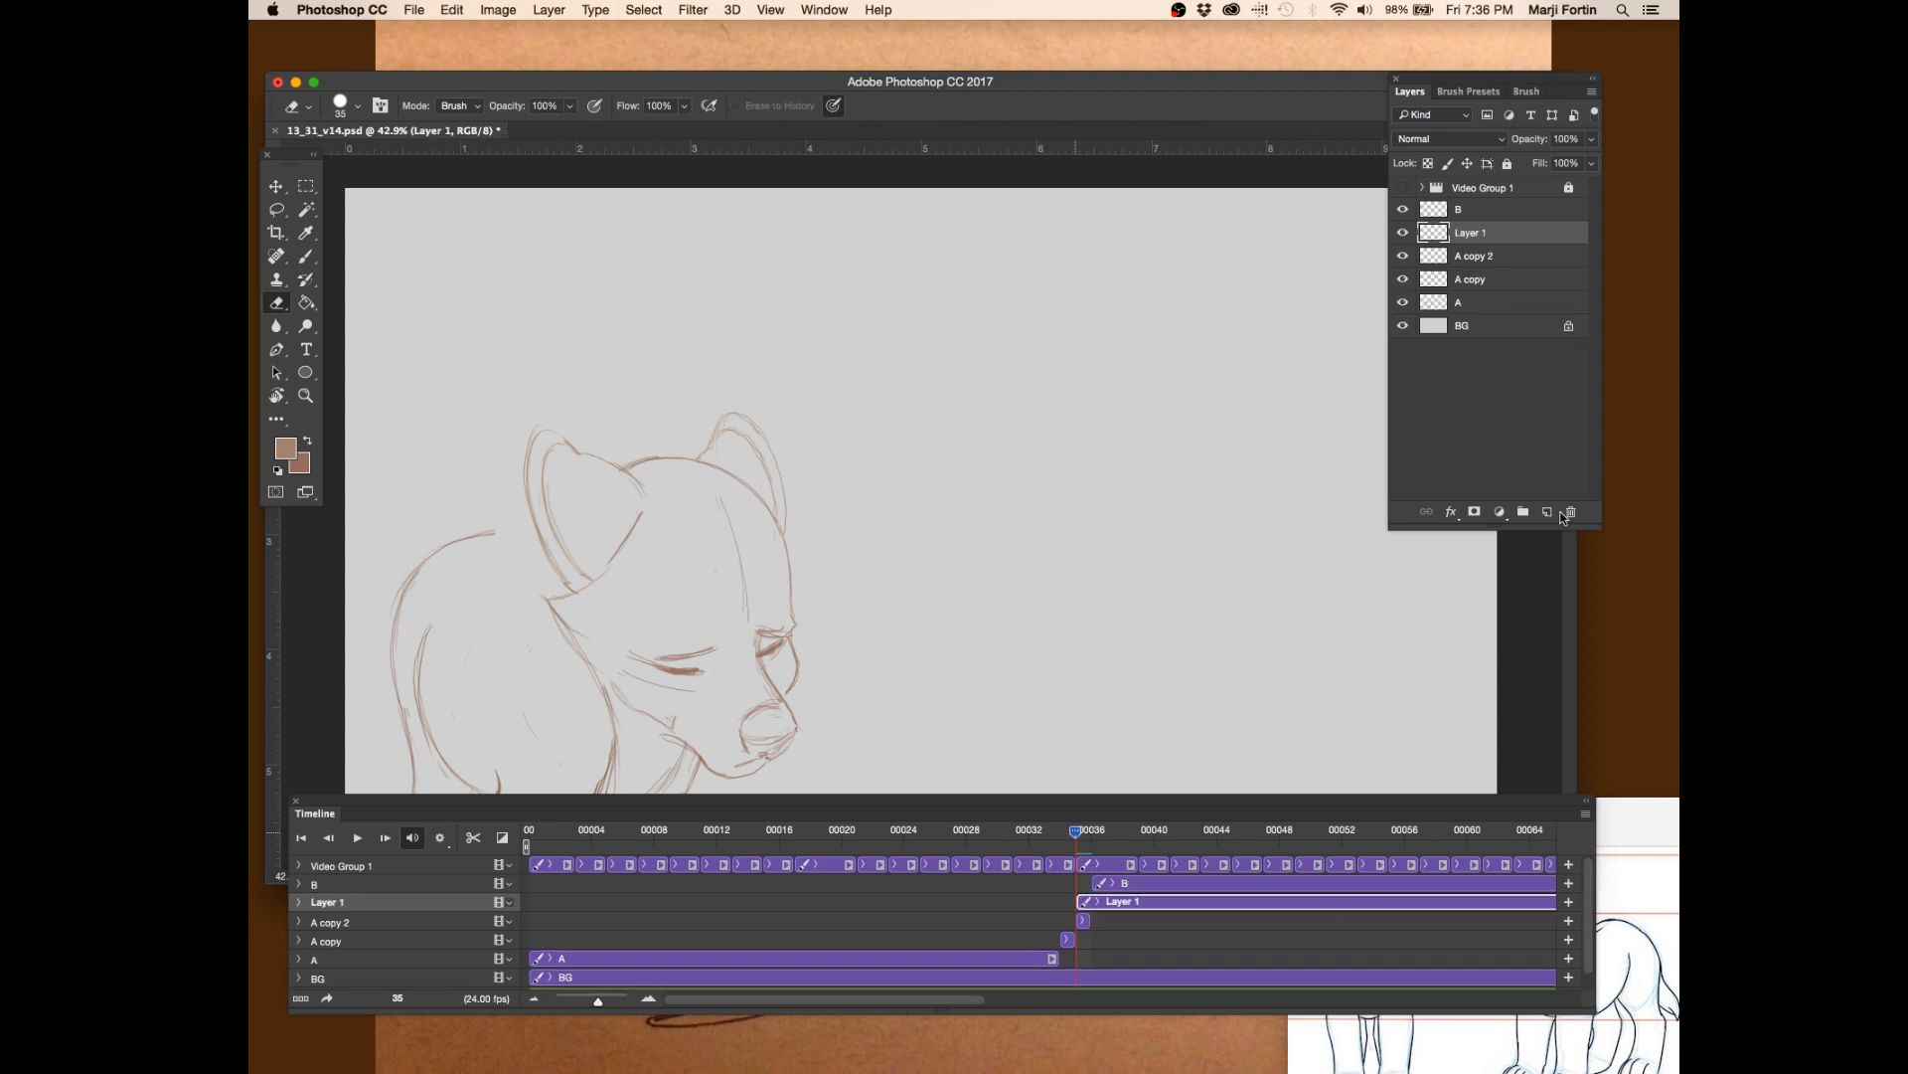
# - Delete Layer 1 with the pasted body and save the document
pyautogui.press('super+alt+z')
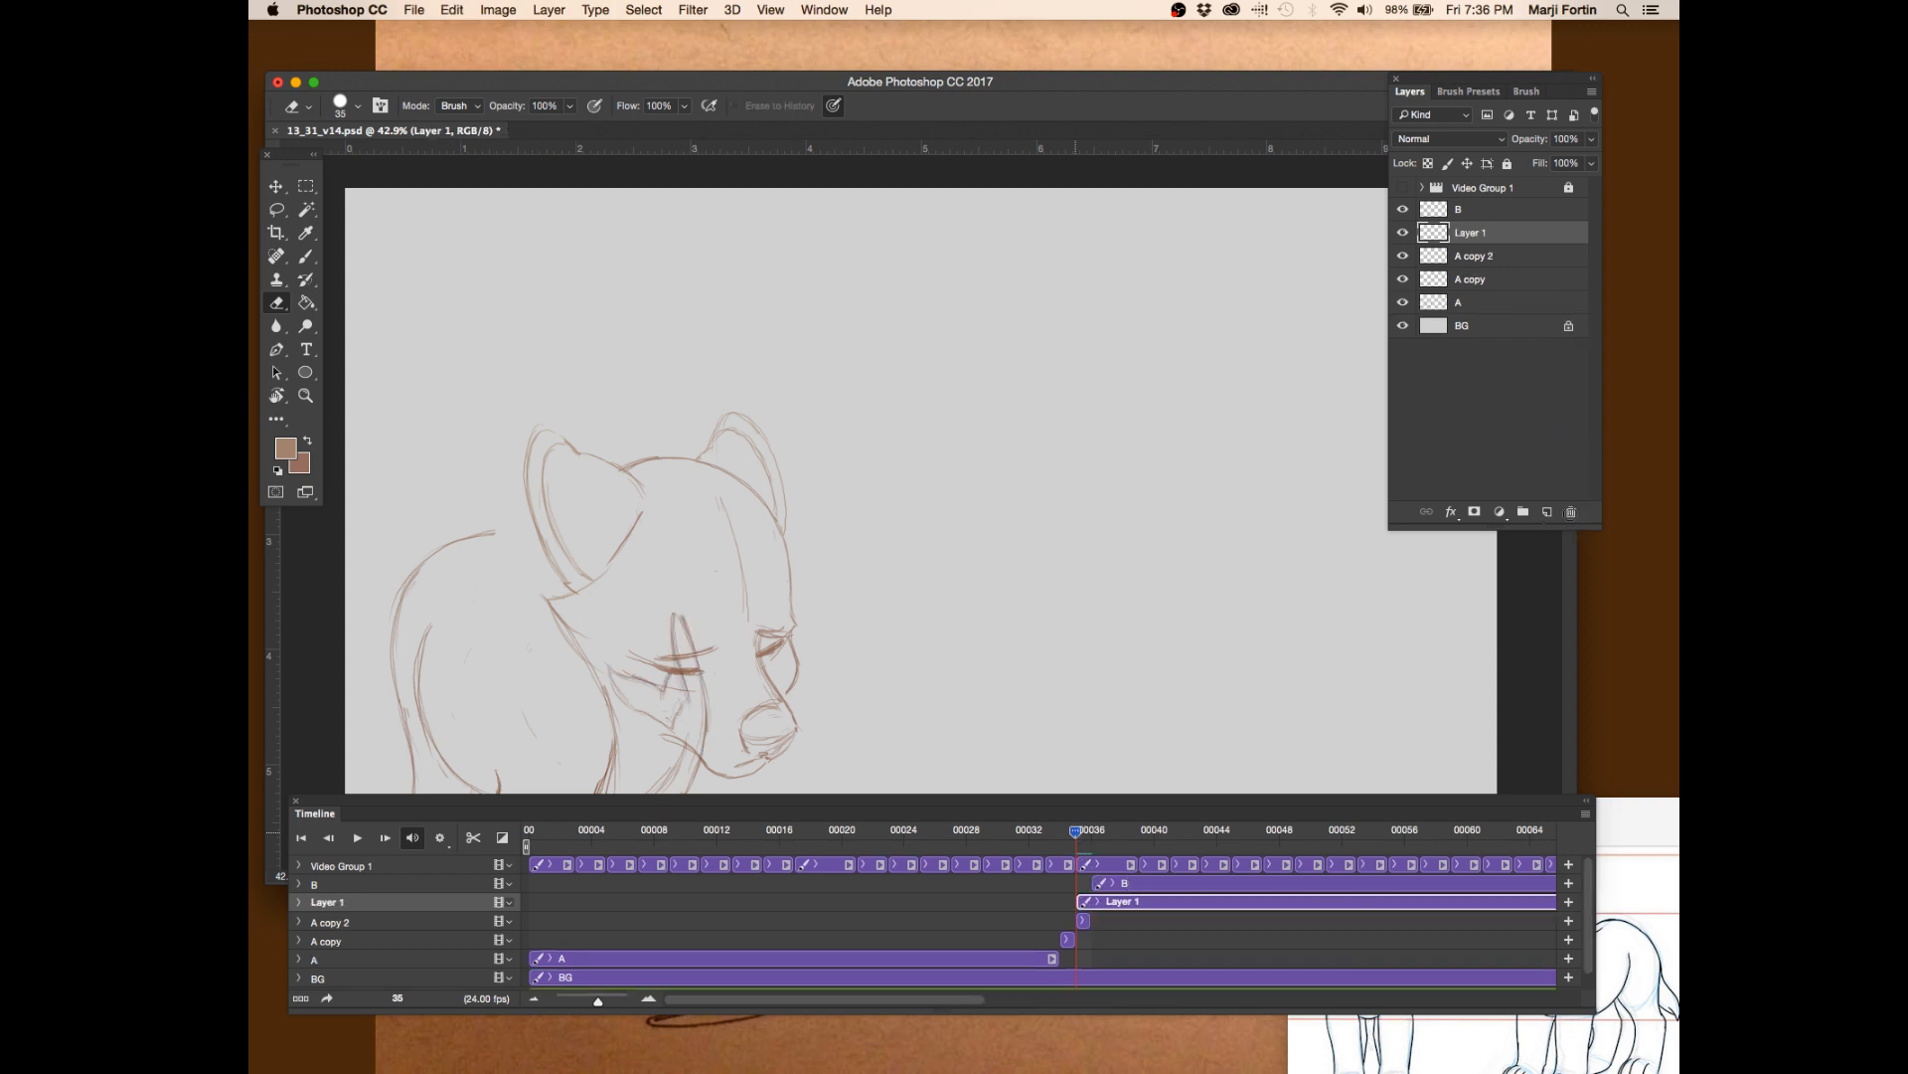
pyautogui.click(1572, 513)
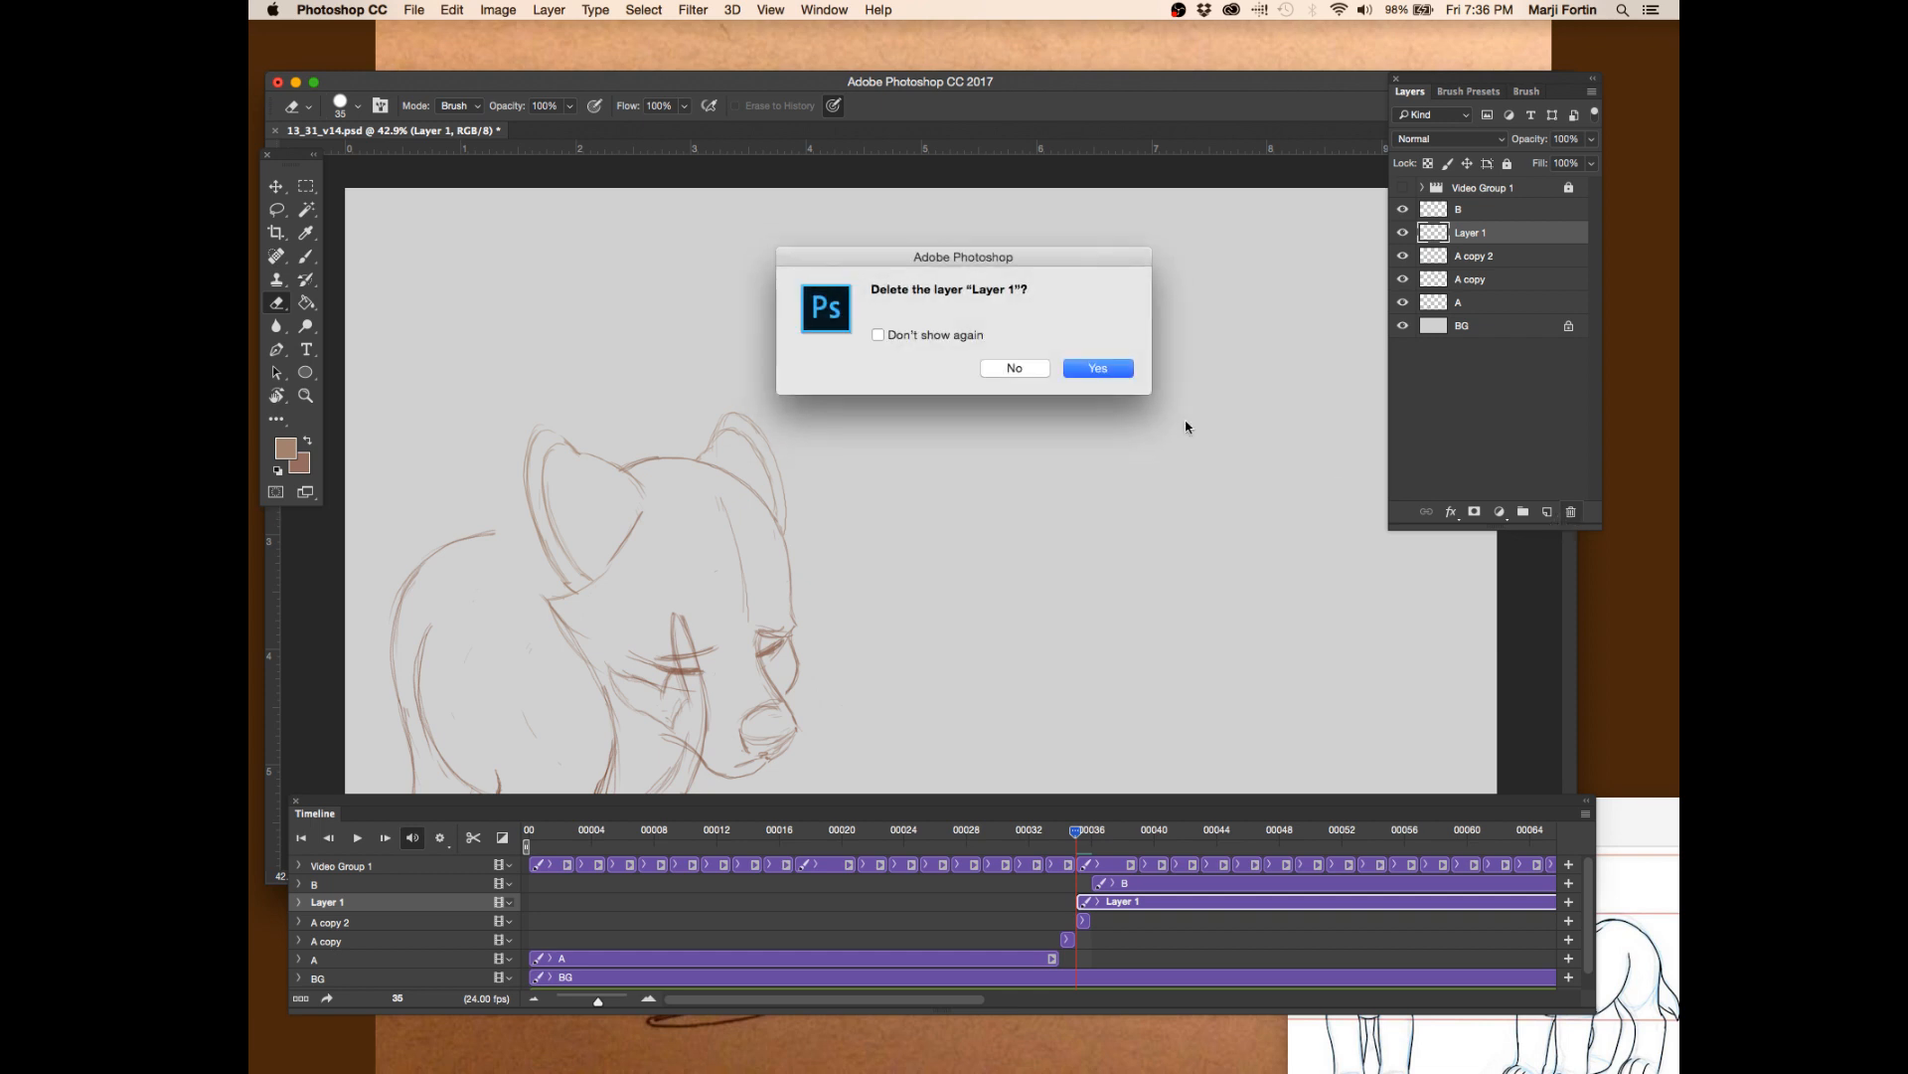
pyautogui.click(1105, 365)
pyautogui.press('super+shift+z')
pyautogui.press('super+s')
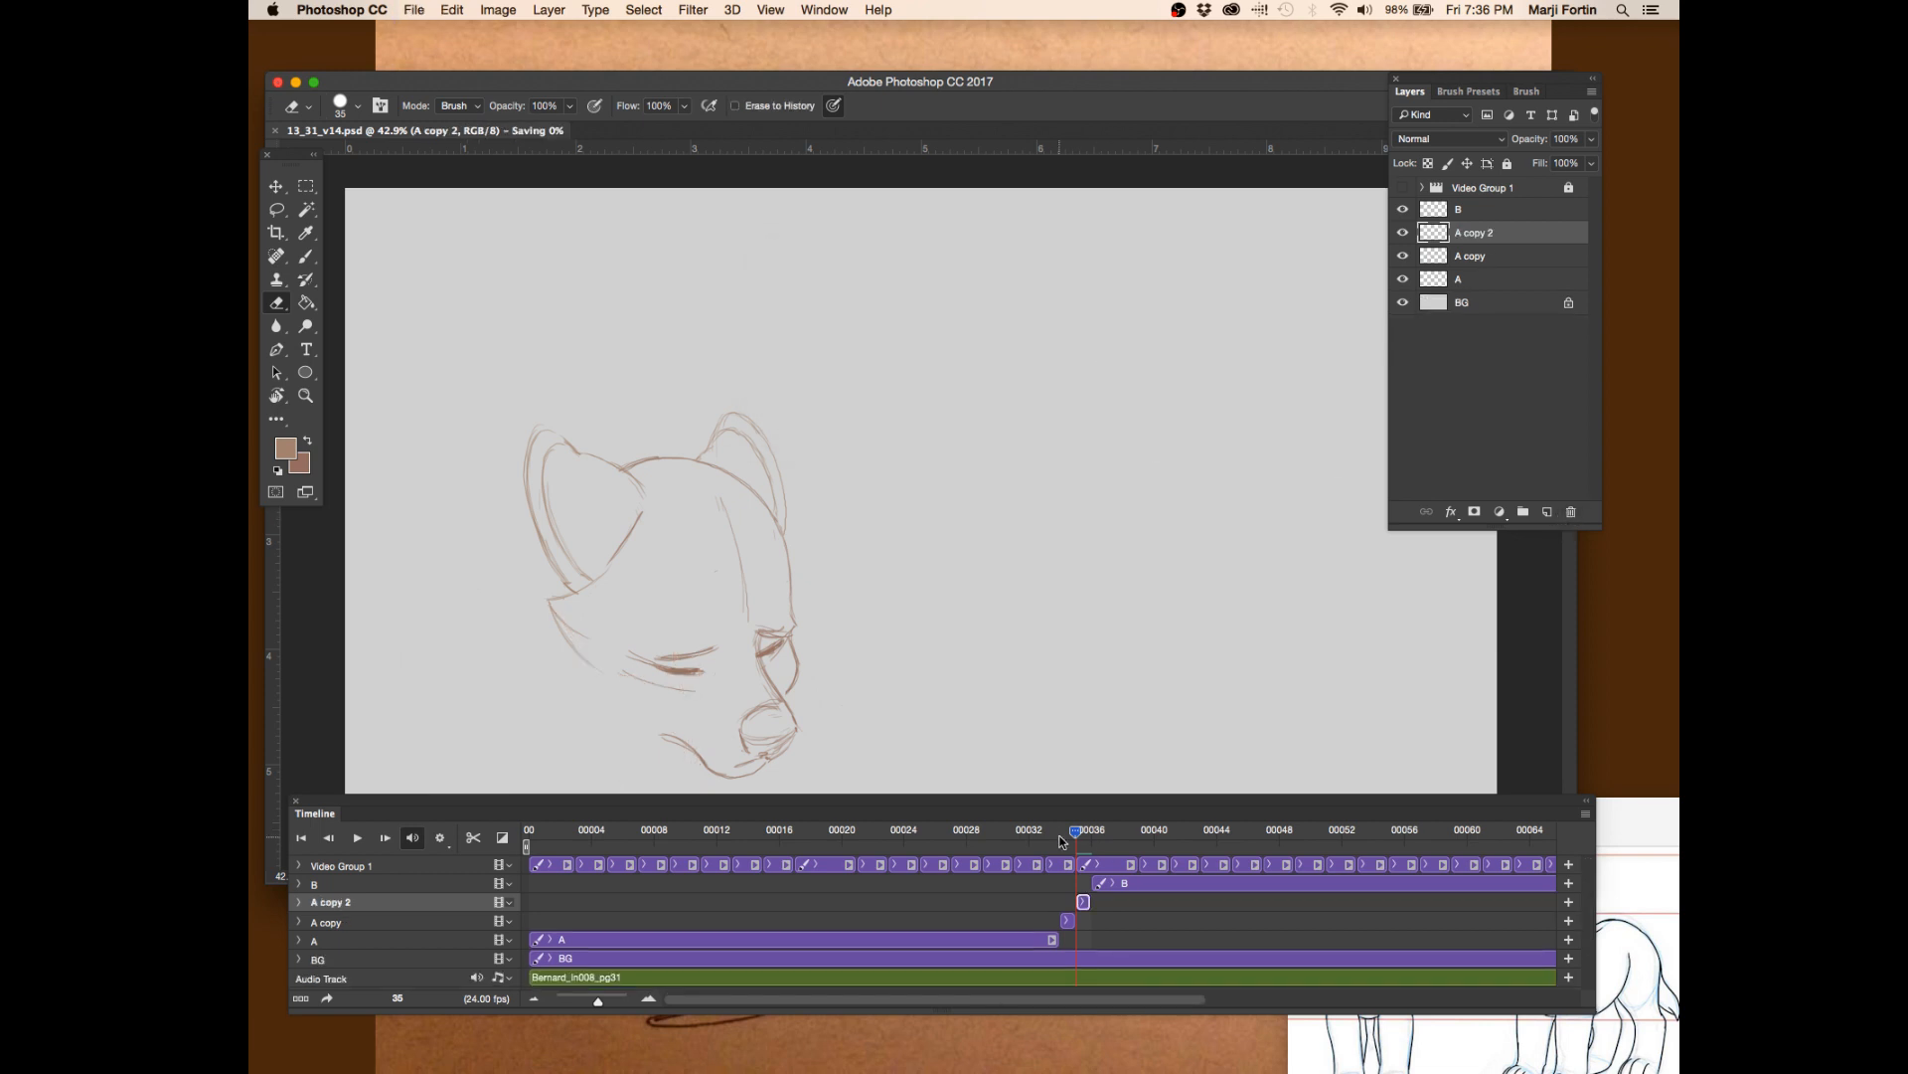
# - Flip through frames 34 to 36 to compare the two in-between heads with poses A and B
pyautogui.moveTo(1073, 833)
pyautogui.mouseDown()
pyautogui.moveTo(1039, 834)
pyautogui.moveTo(1094, 835)
pyautogui.moveTo(1026, 838)
pyautogui.moveTo(1093, 838)
pyautogui.mouseUp()
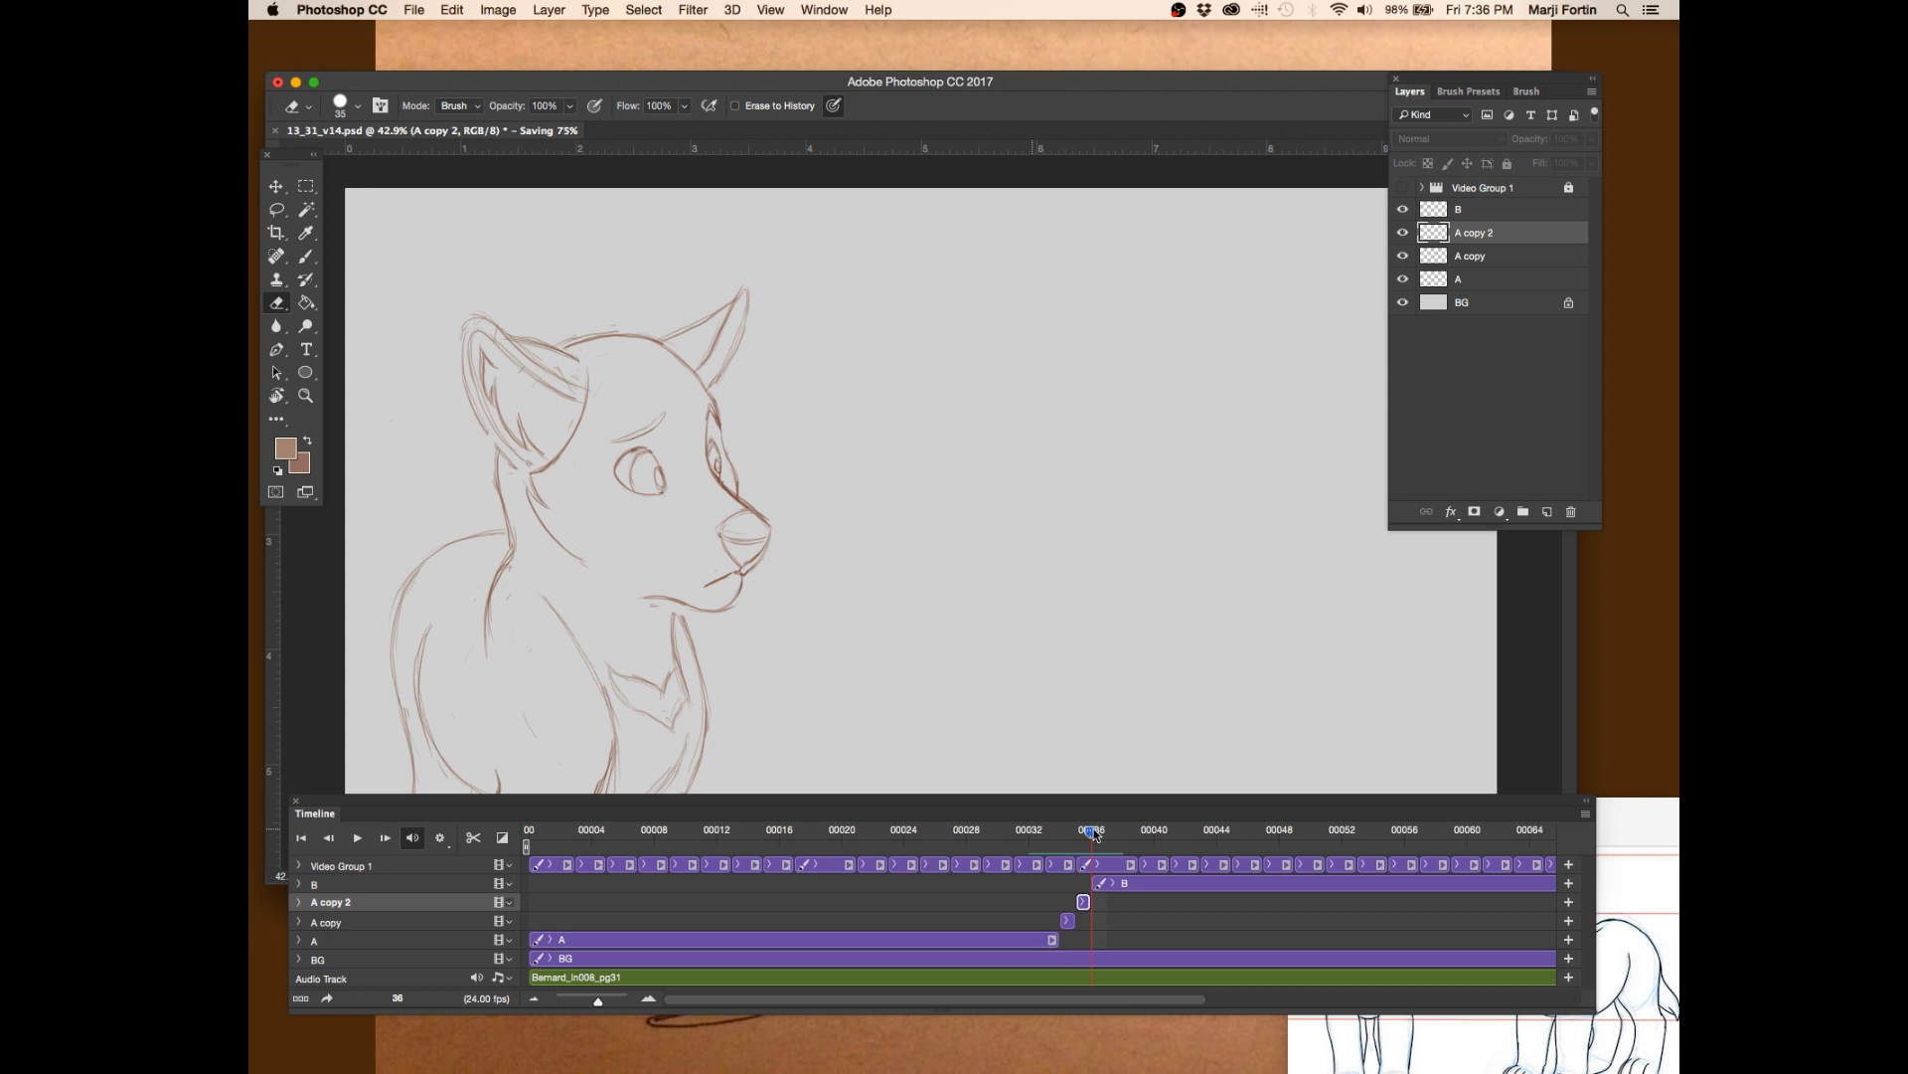
pyautogui.press('b')
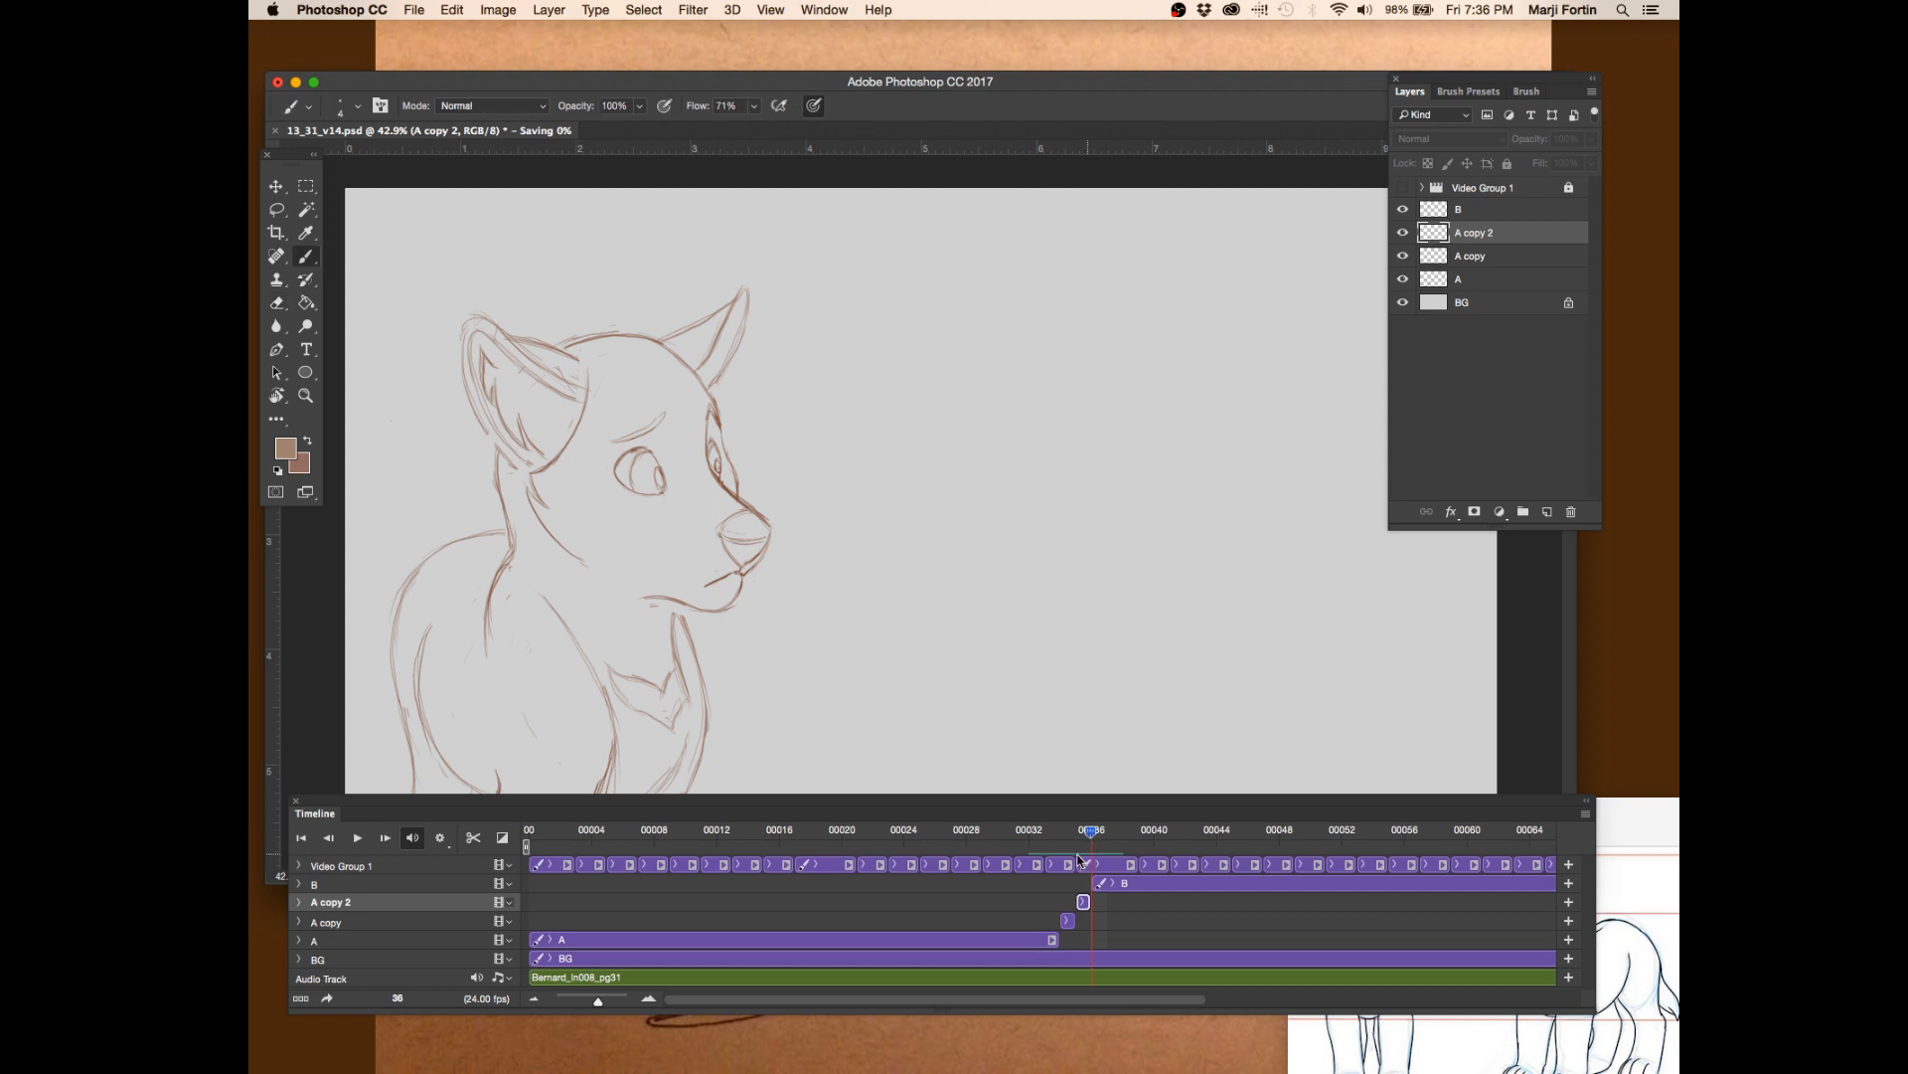
pyautogui.click(1087, 842)
pyautogui.press('Right')
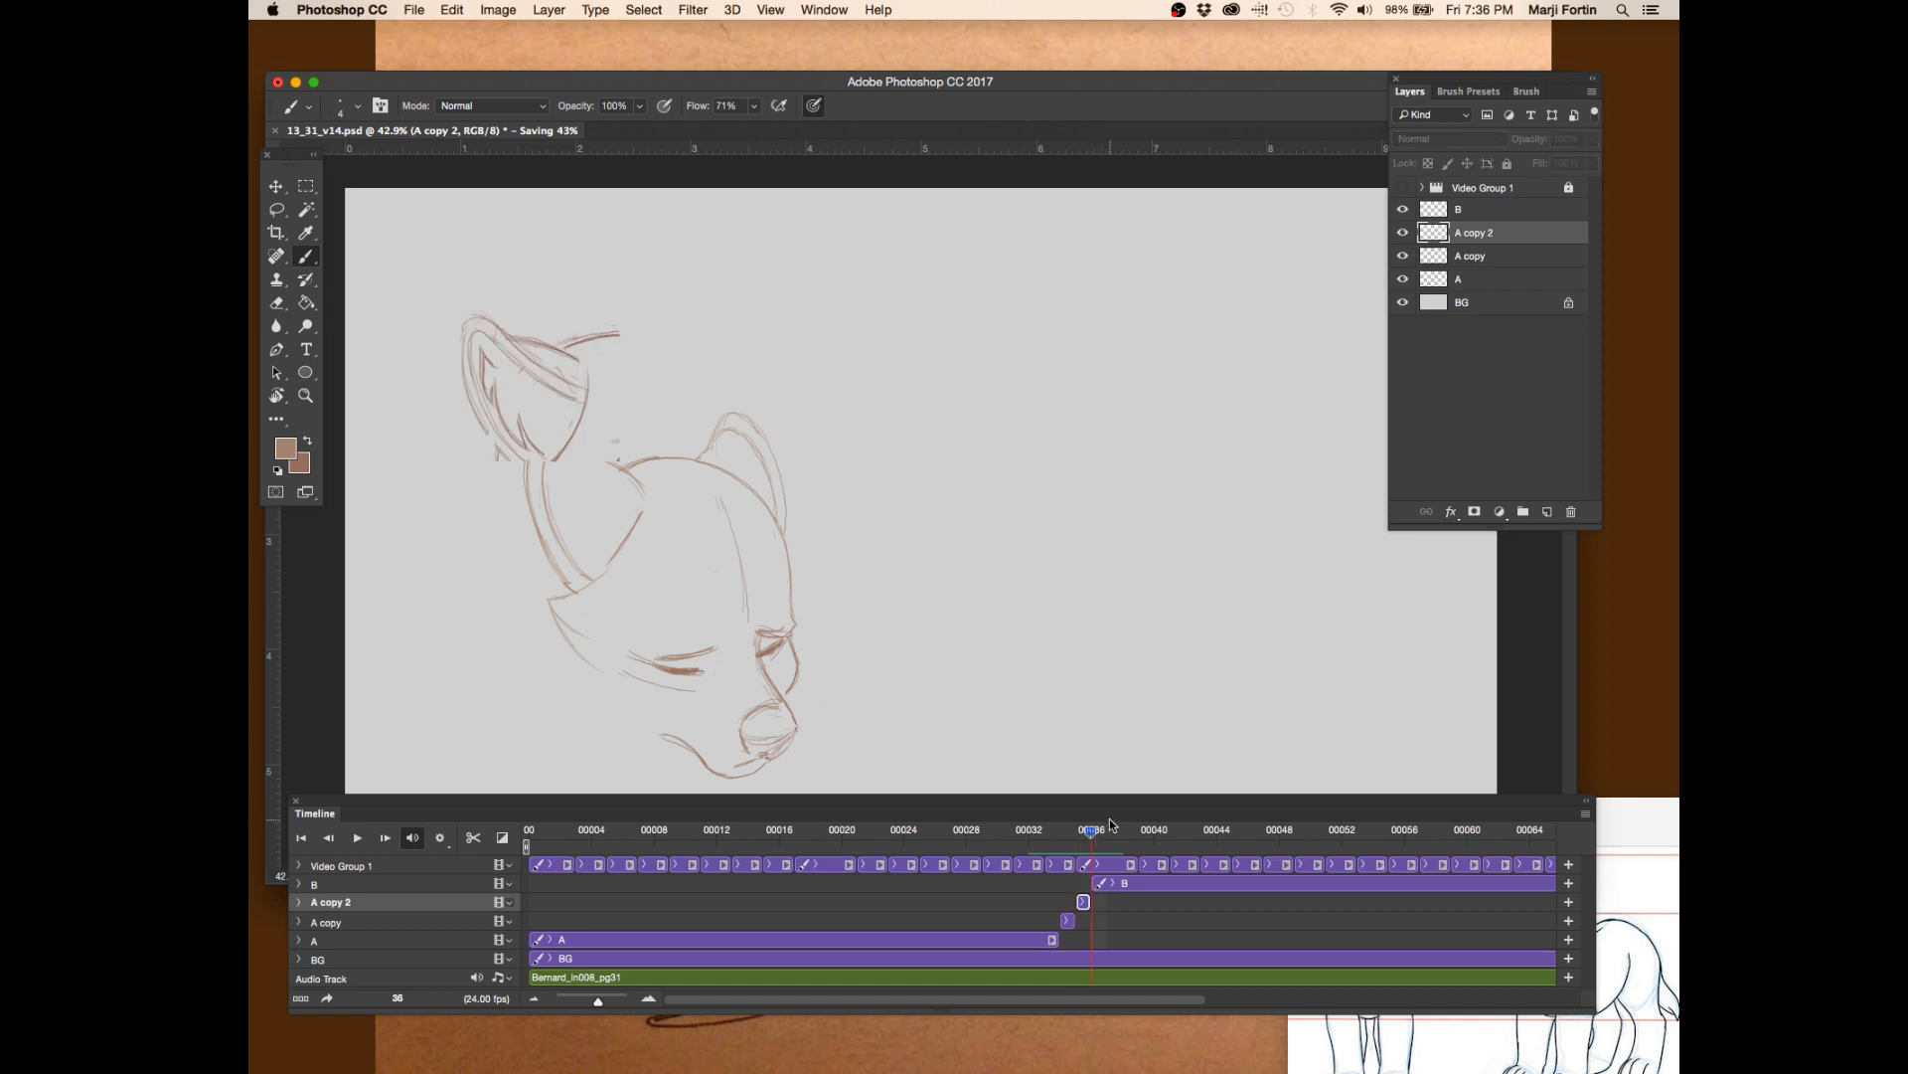
pyautogui.press('Left')
pyautogui.press('Left')
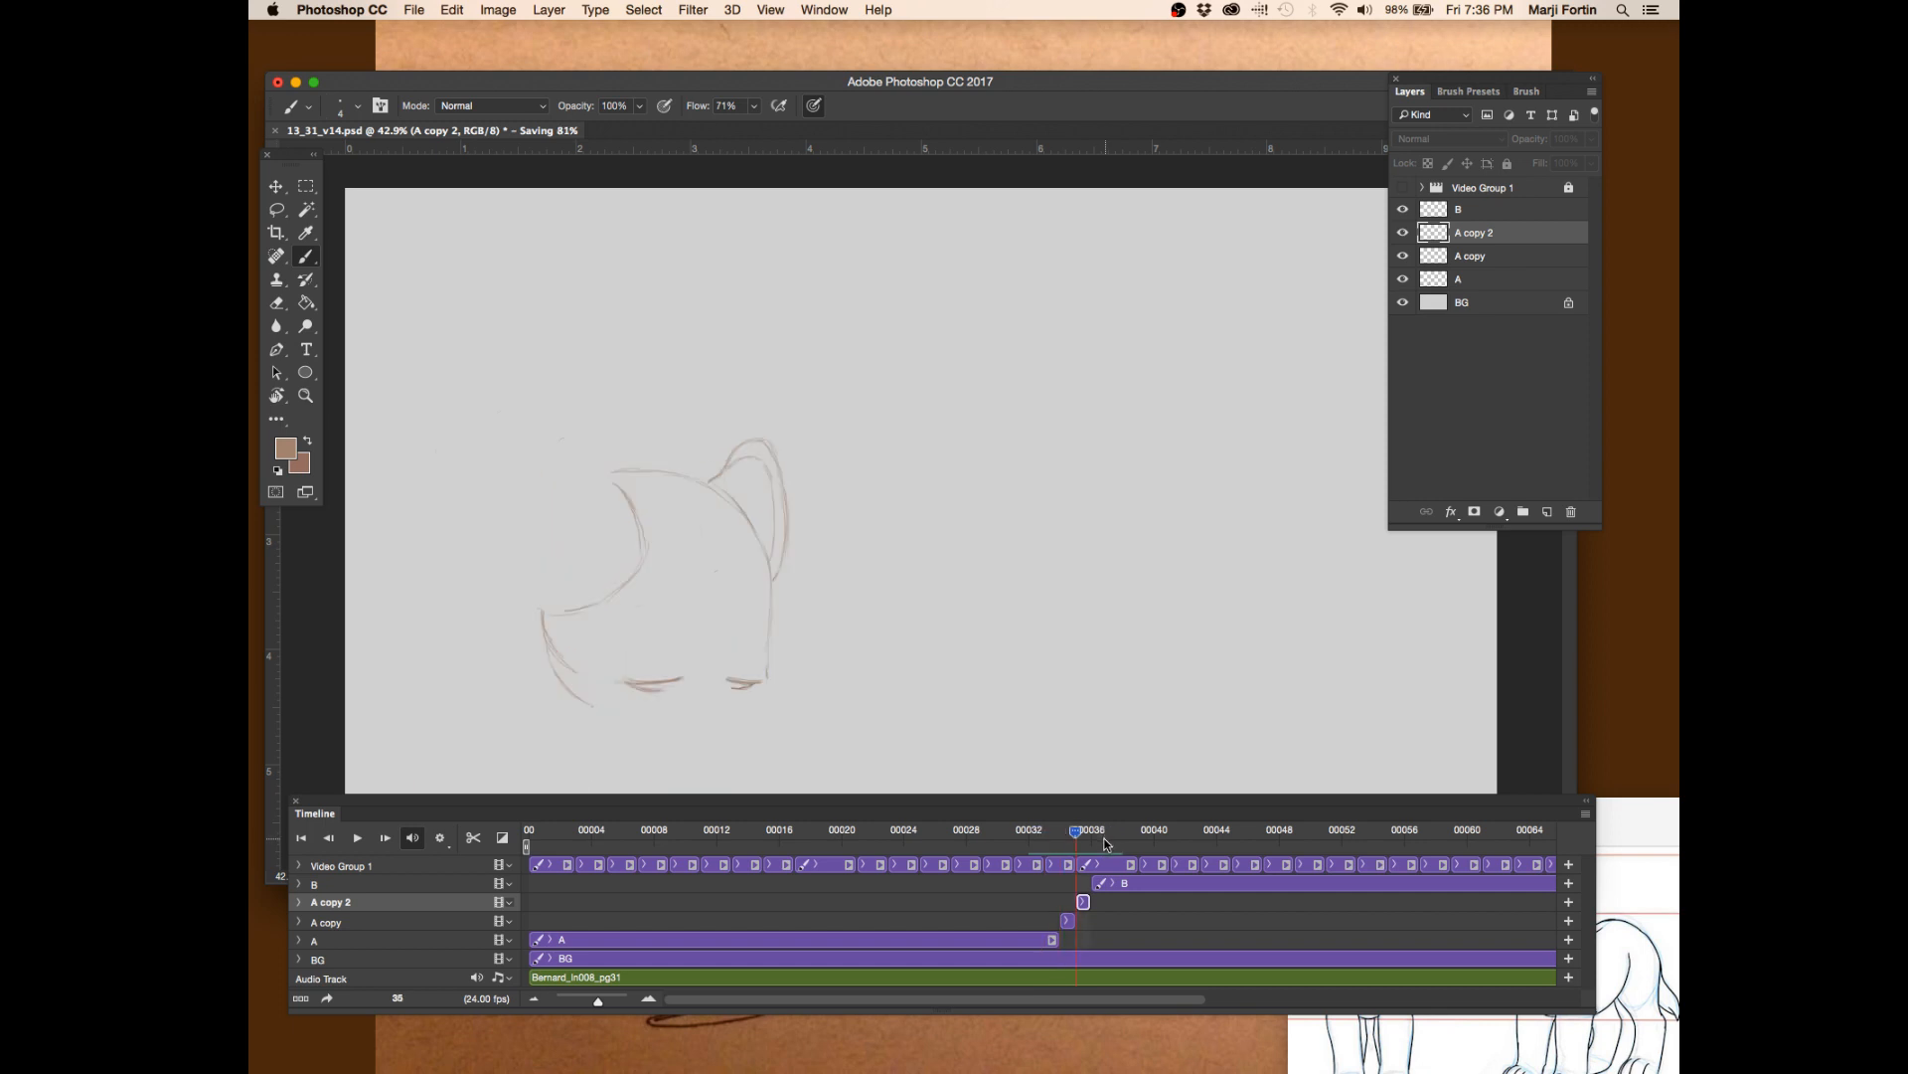
pyautogui.press('Left')
pyautogui.press('Left')
pyautogui.press('Right')
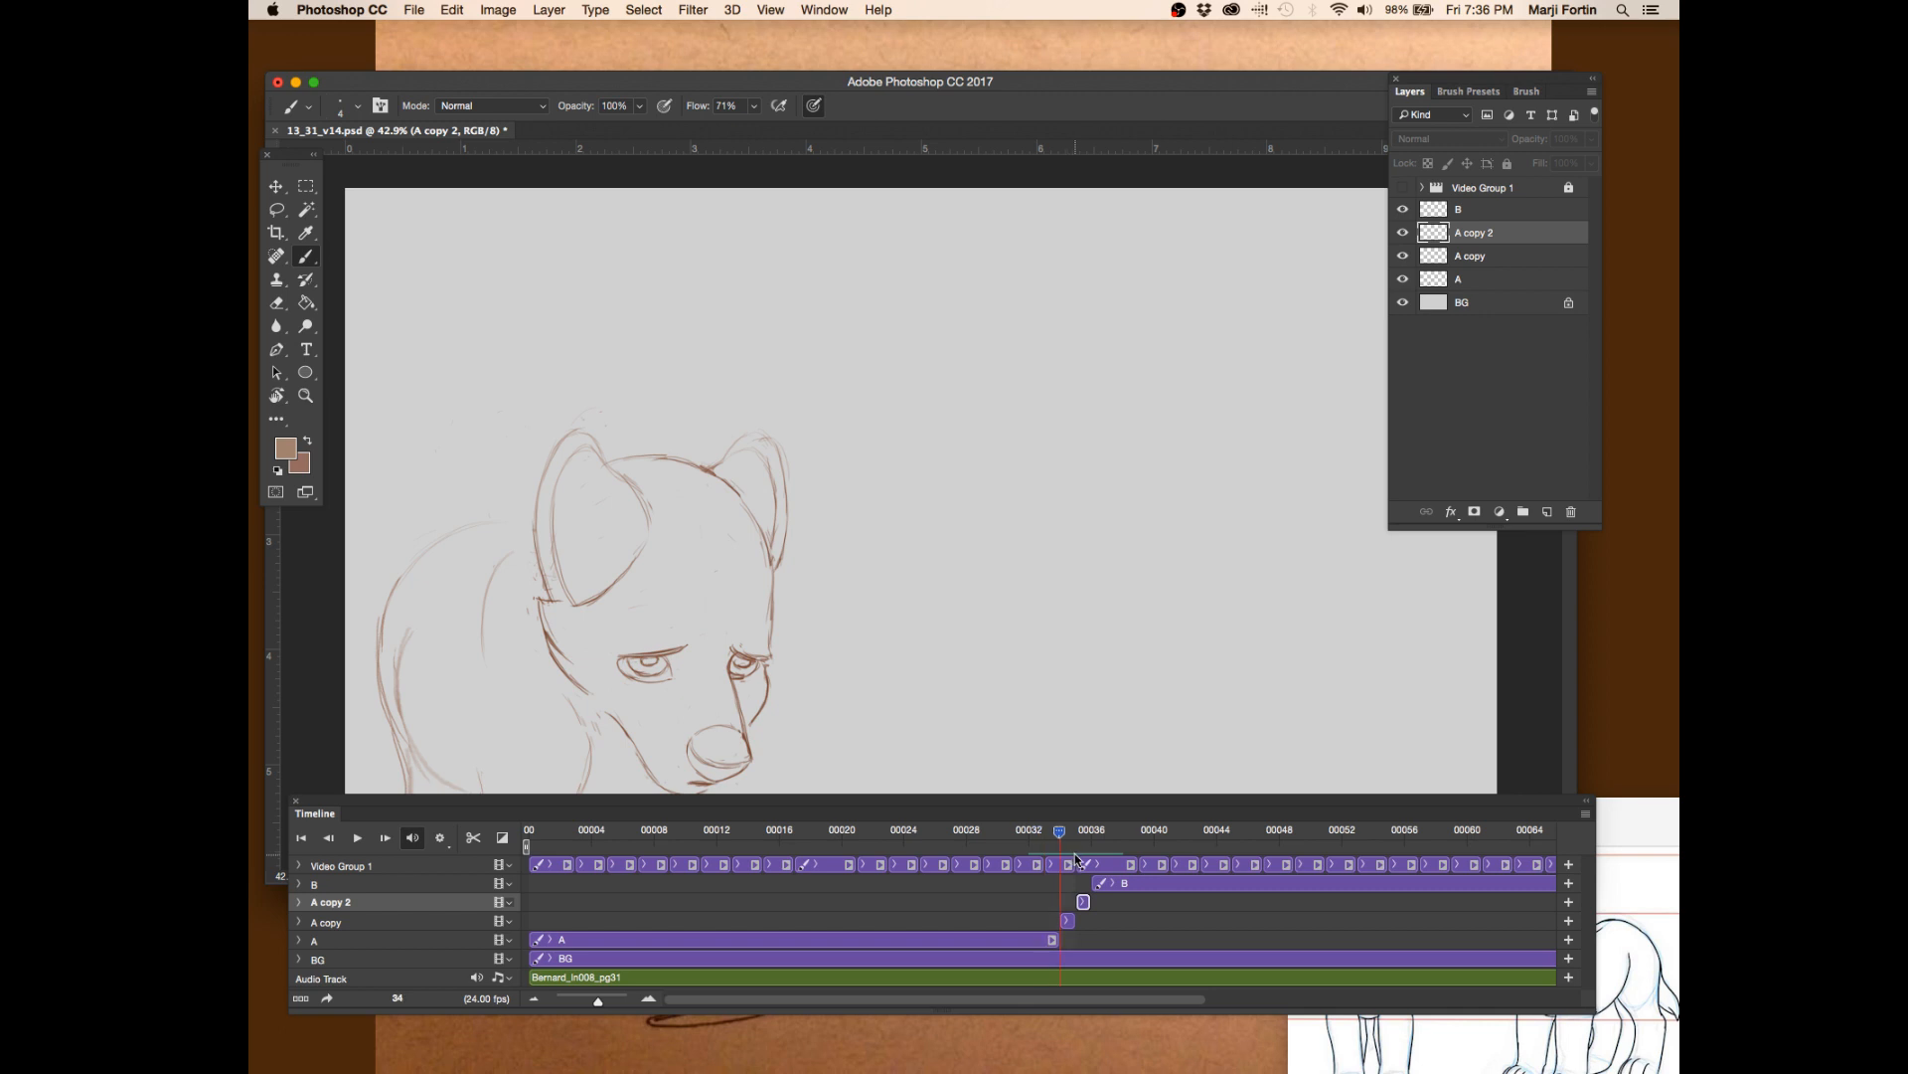
# - Make the A copy clip active at frame 34 and save the document
pyautogui.click(1071, 921)
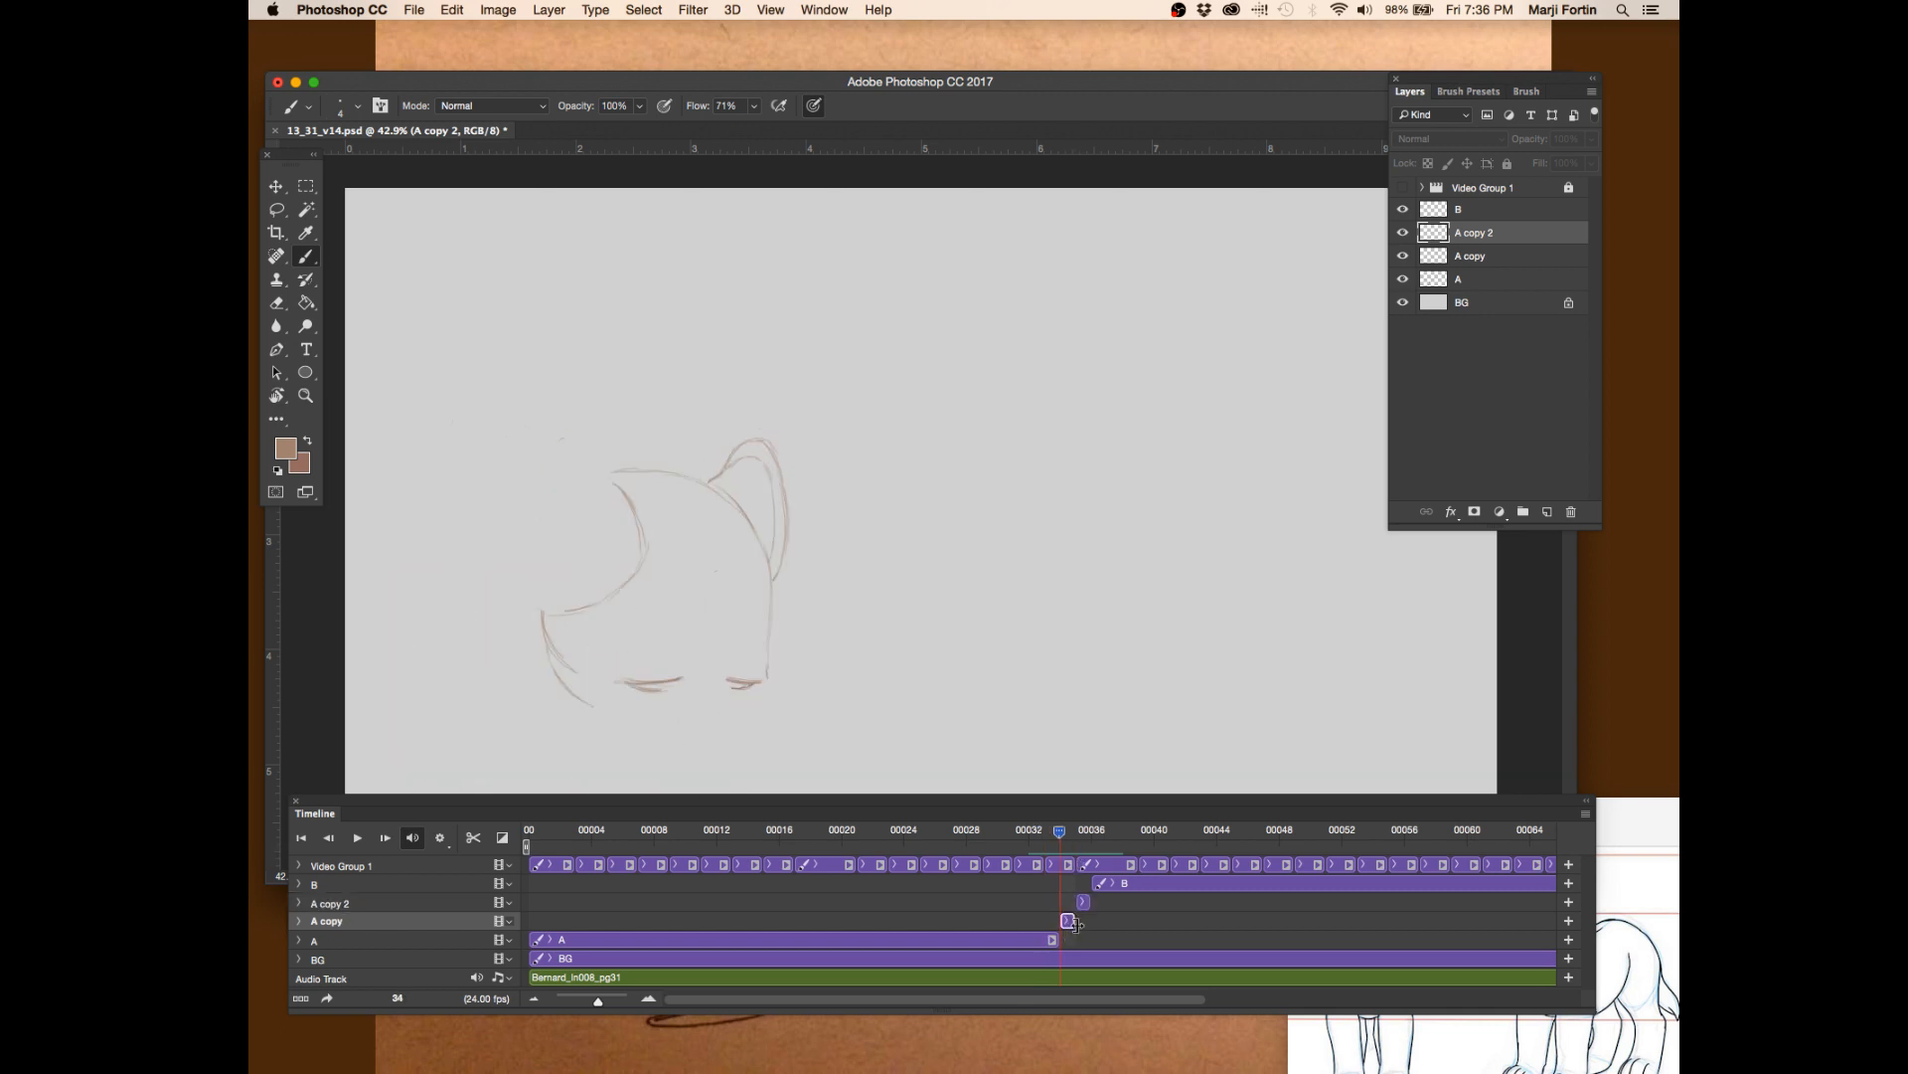
pyautogui.moveTo(1071, 927)
pyautogui.mouseDown()
pyautogui.moveTo(826, 660)
pyautogui.moveTo(576, 435)
pyautogui.moveTo(601, 478)
pyautogui.moveTo(592, 449)
pyautogui.moveTo(1060, 831)
pyautogui.mouseUp()
pyautogui.click(1058, 836)
pyautogui.click(1061, 841)
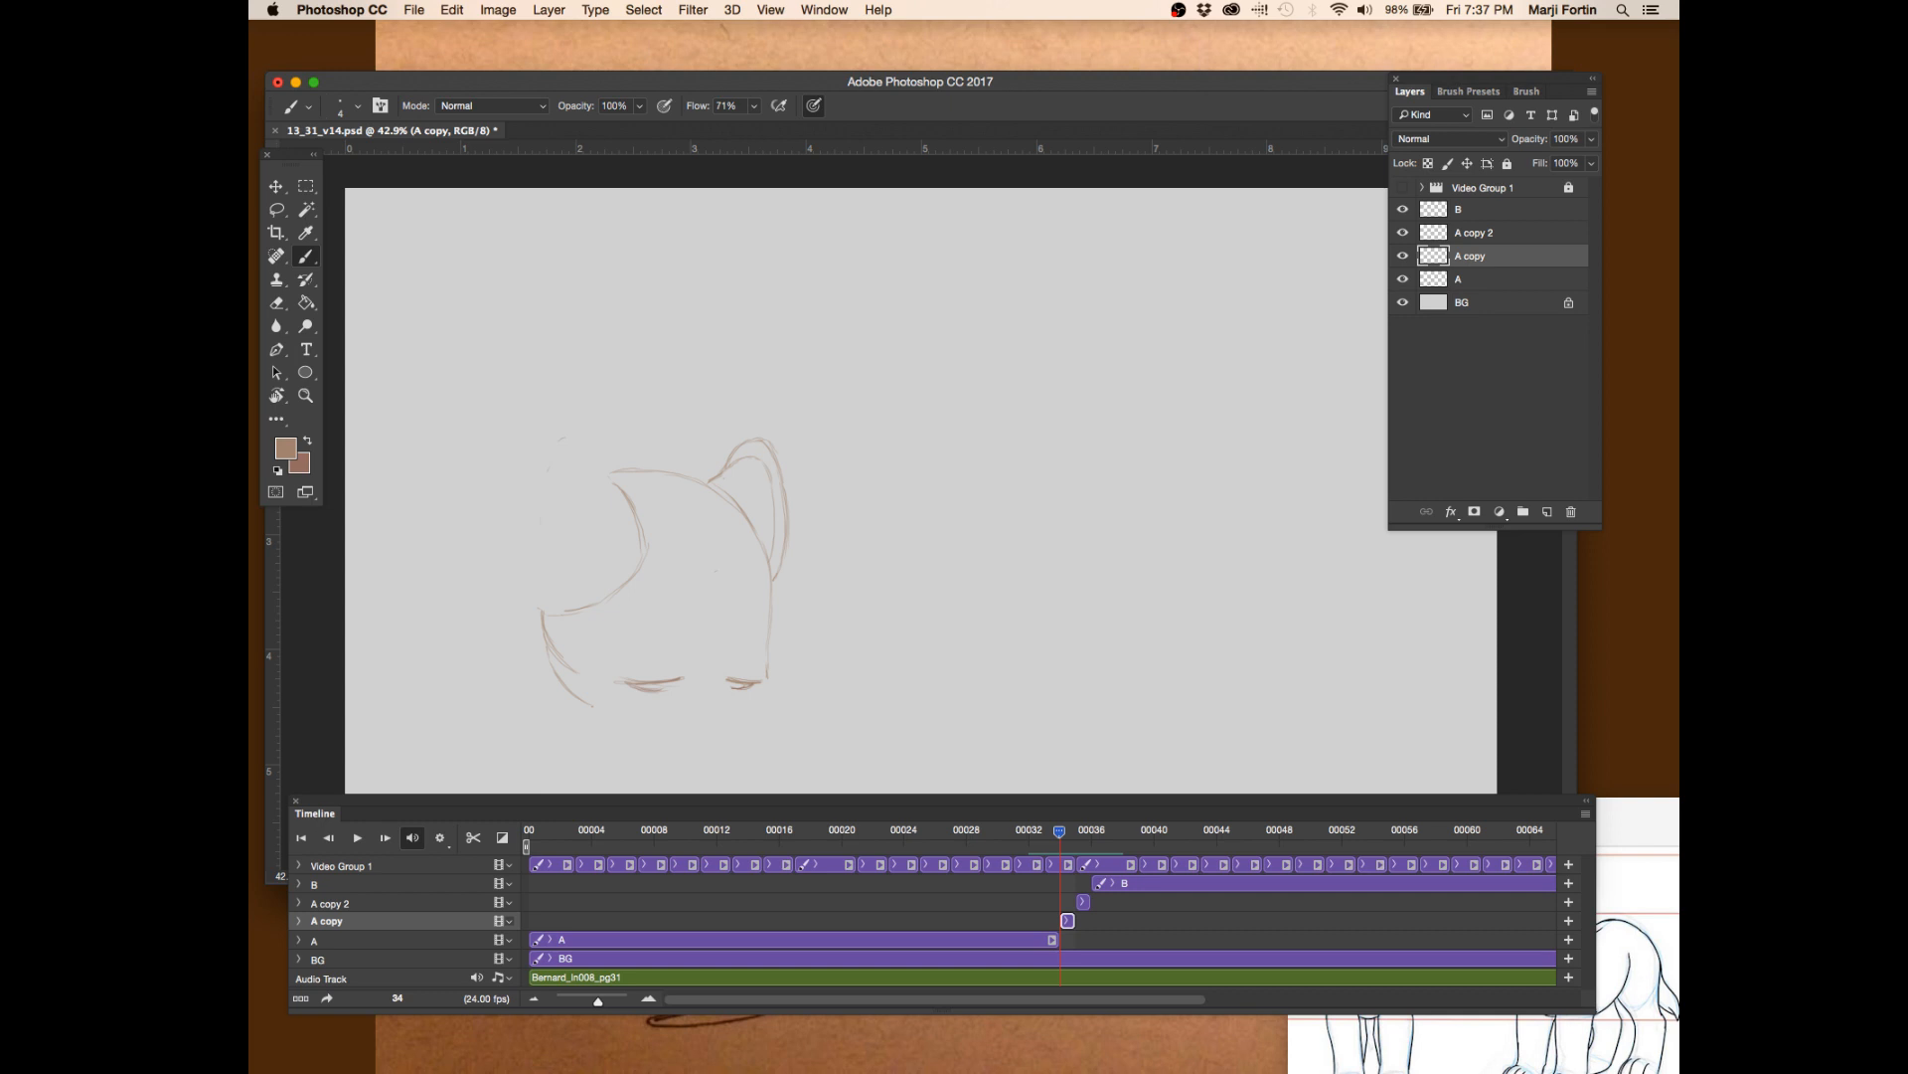
pyautogui.press('super+s')
# - Examine the head turn by scrubbing the playhead across frames 31 to 36, saving the document in between
pyautogui.moveTo(1061, 832); pyautogui.dragTo(1094, 850)
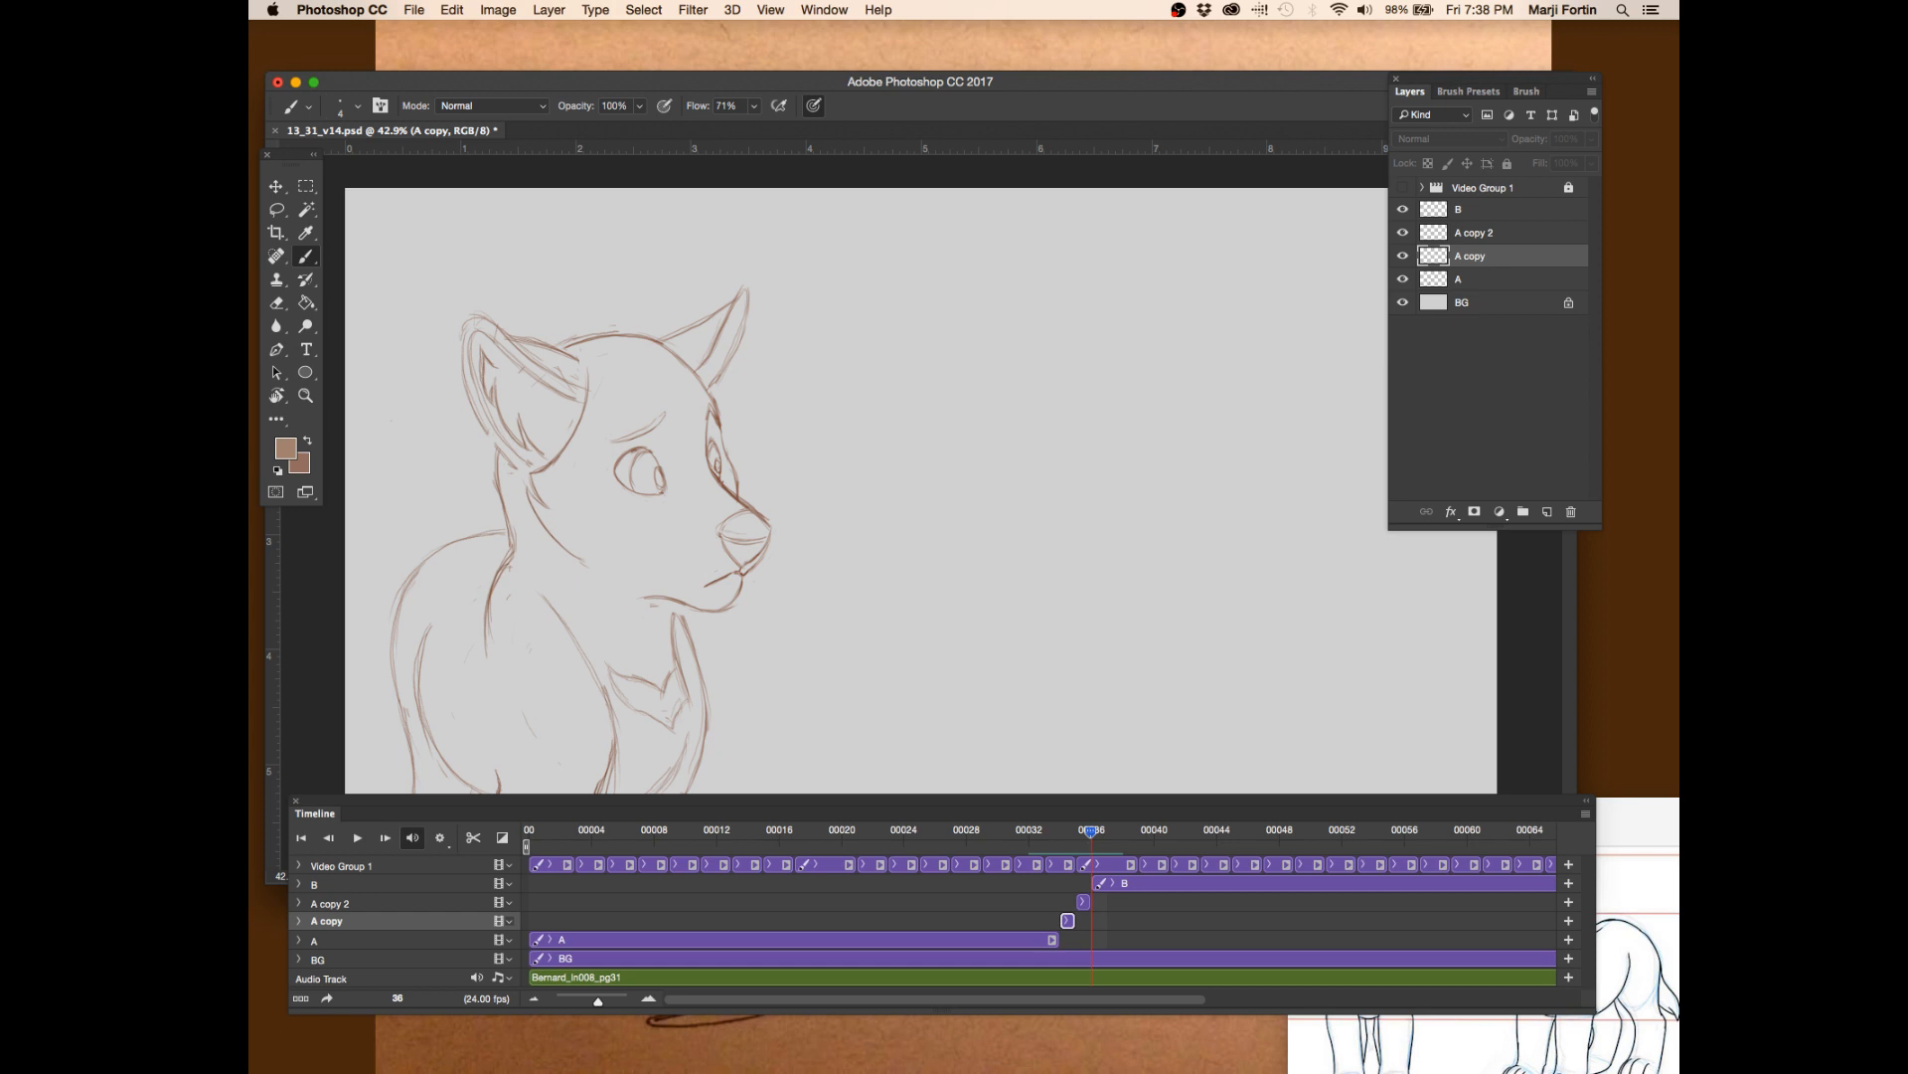
pyautogui.press('super+Tab')
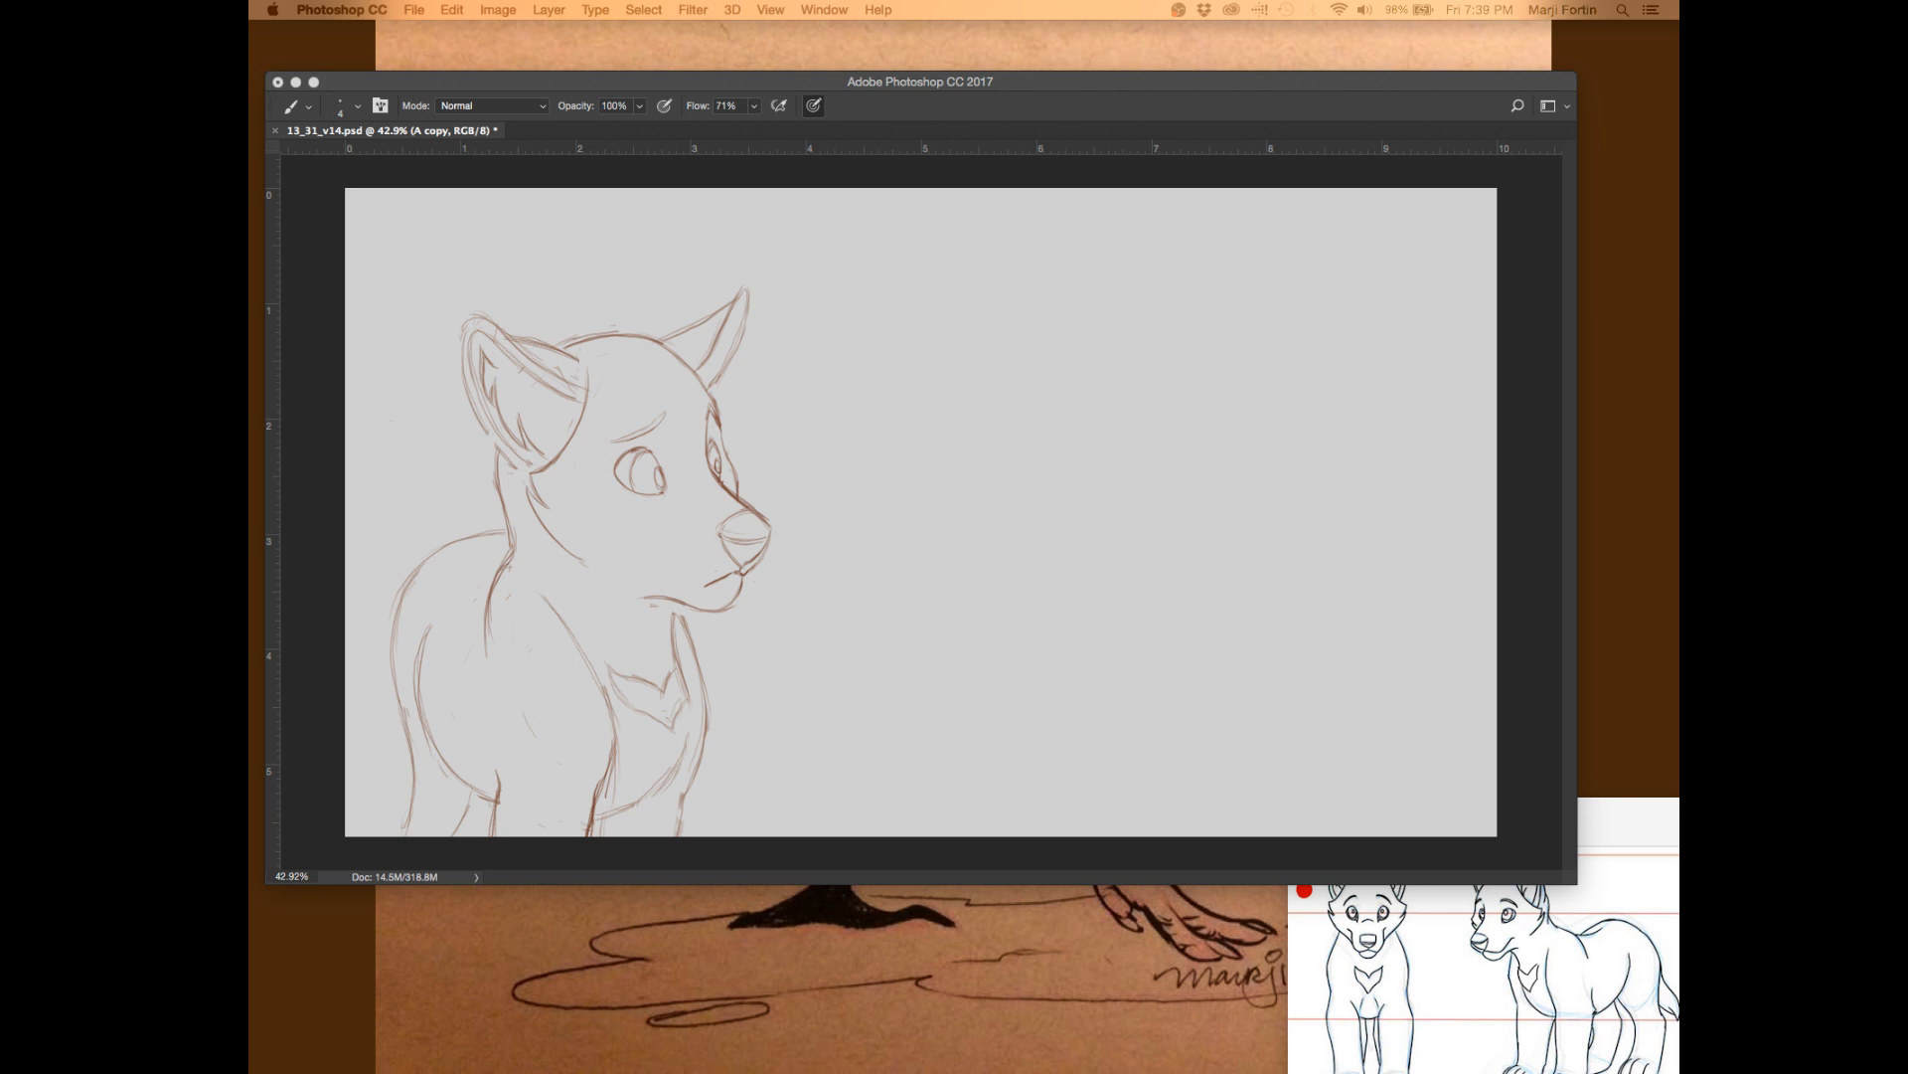
pyautogui.click(1053, 761)
pyautogui.press('super+s')
pyautogui.moveTo(1090, 833); pyautogui.dragTo(1060, 838)
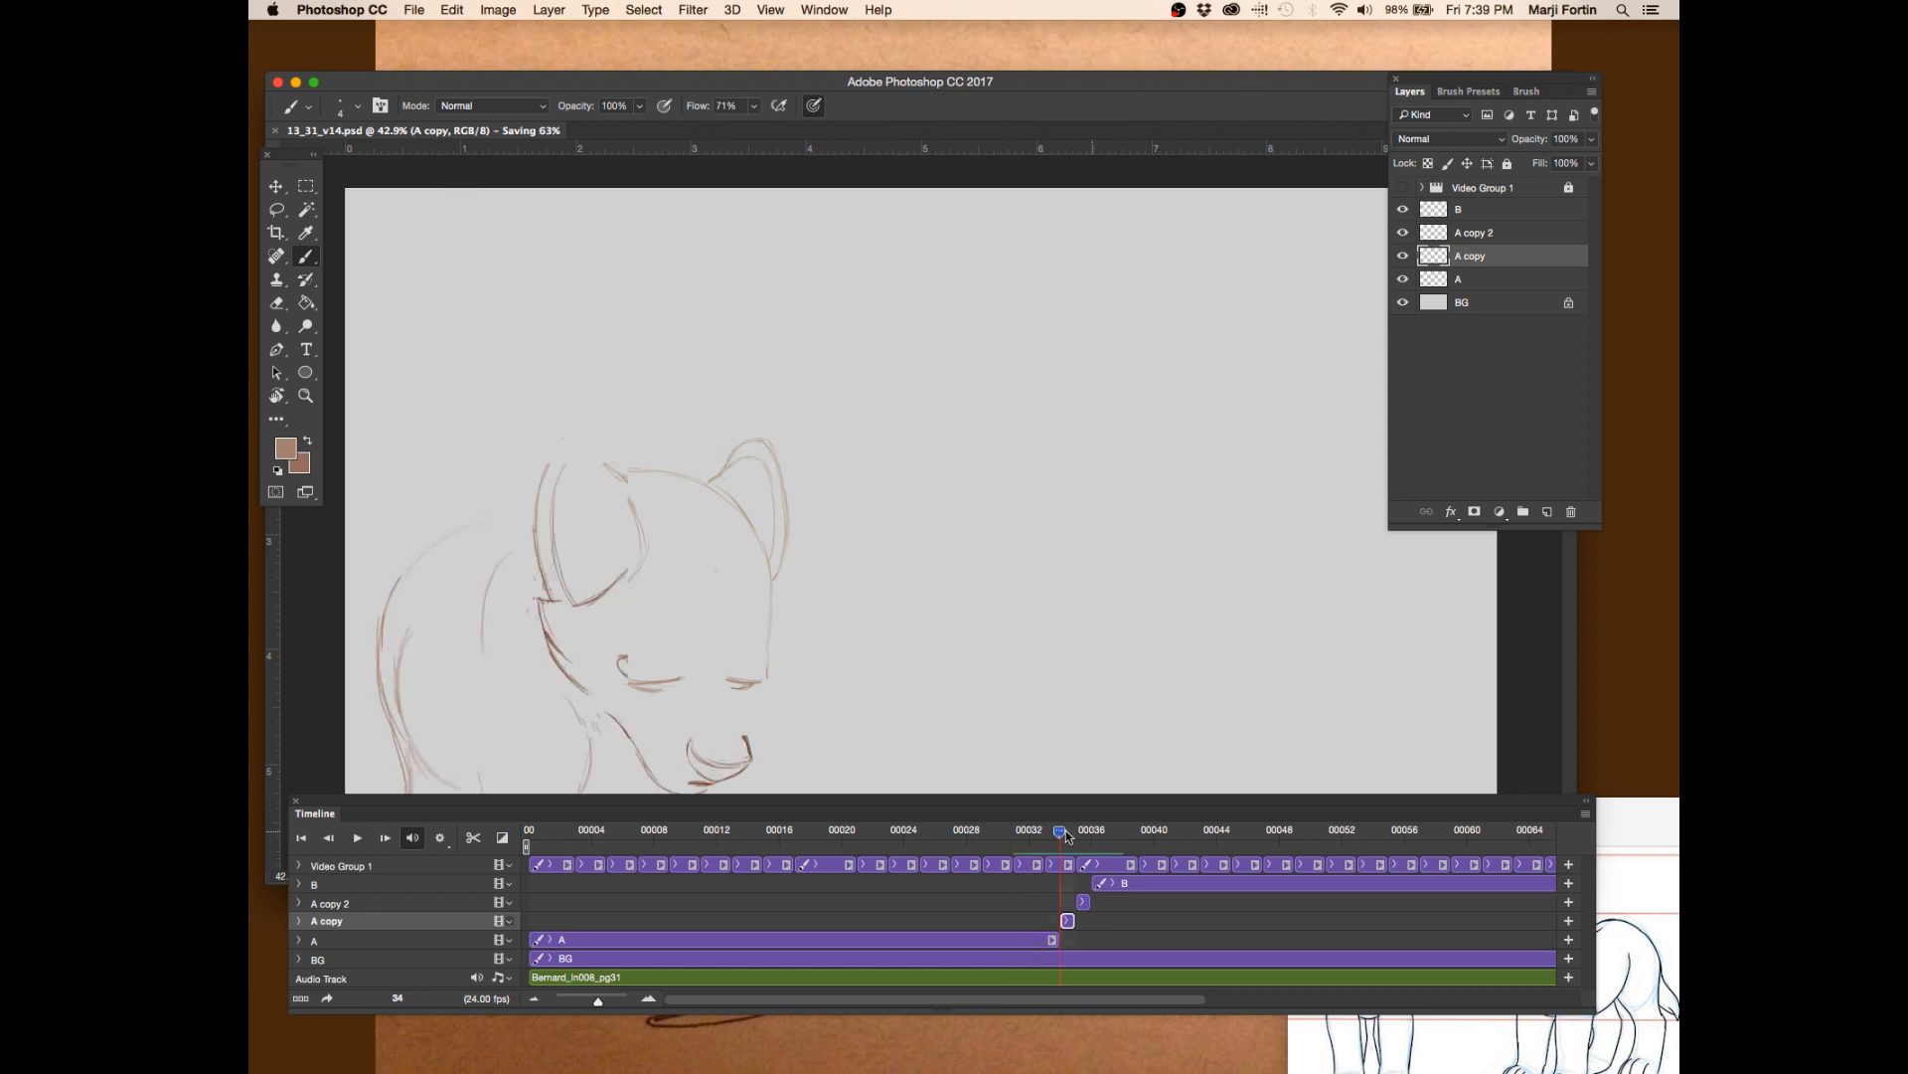
pyautogui.click(1000, 831)
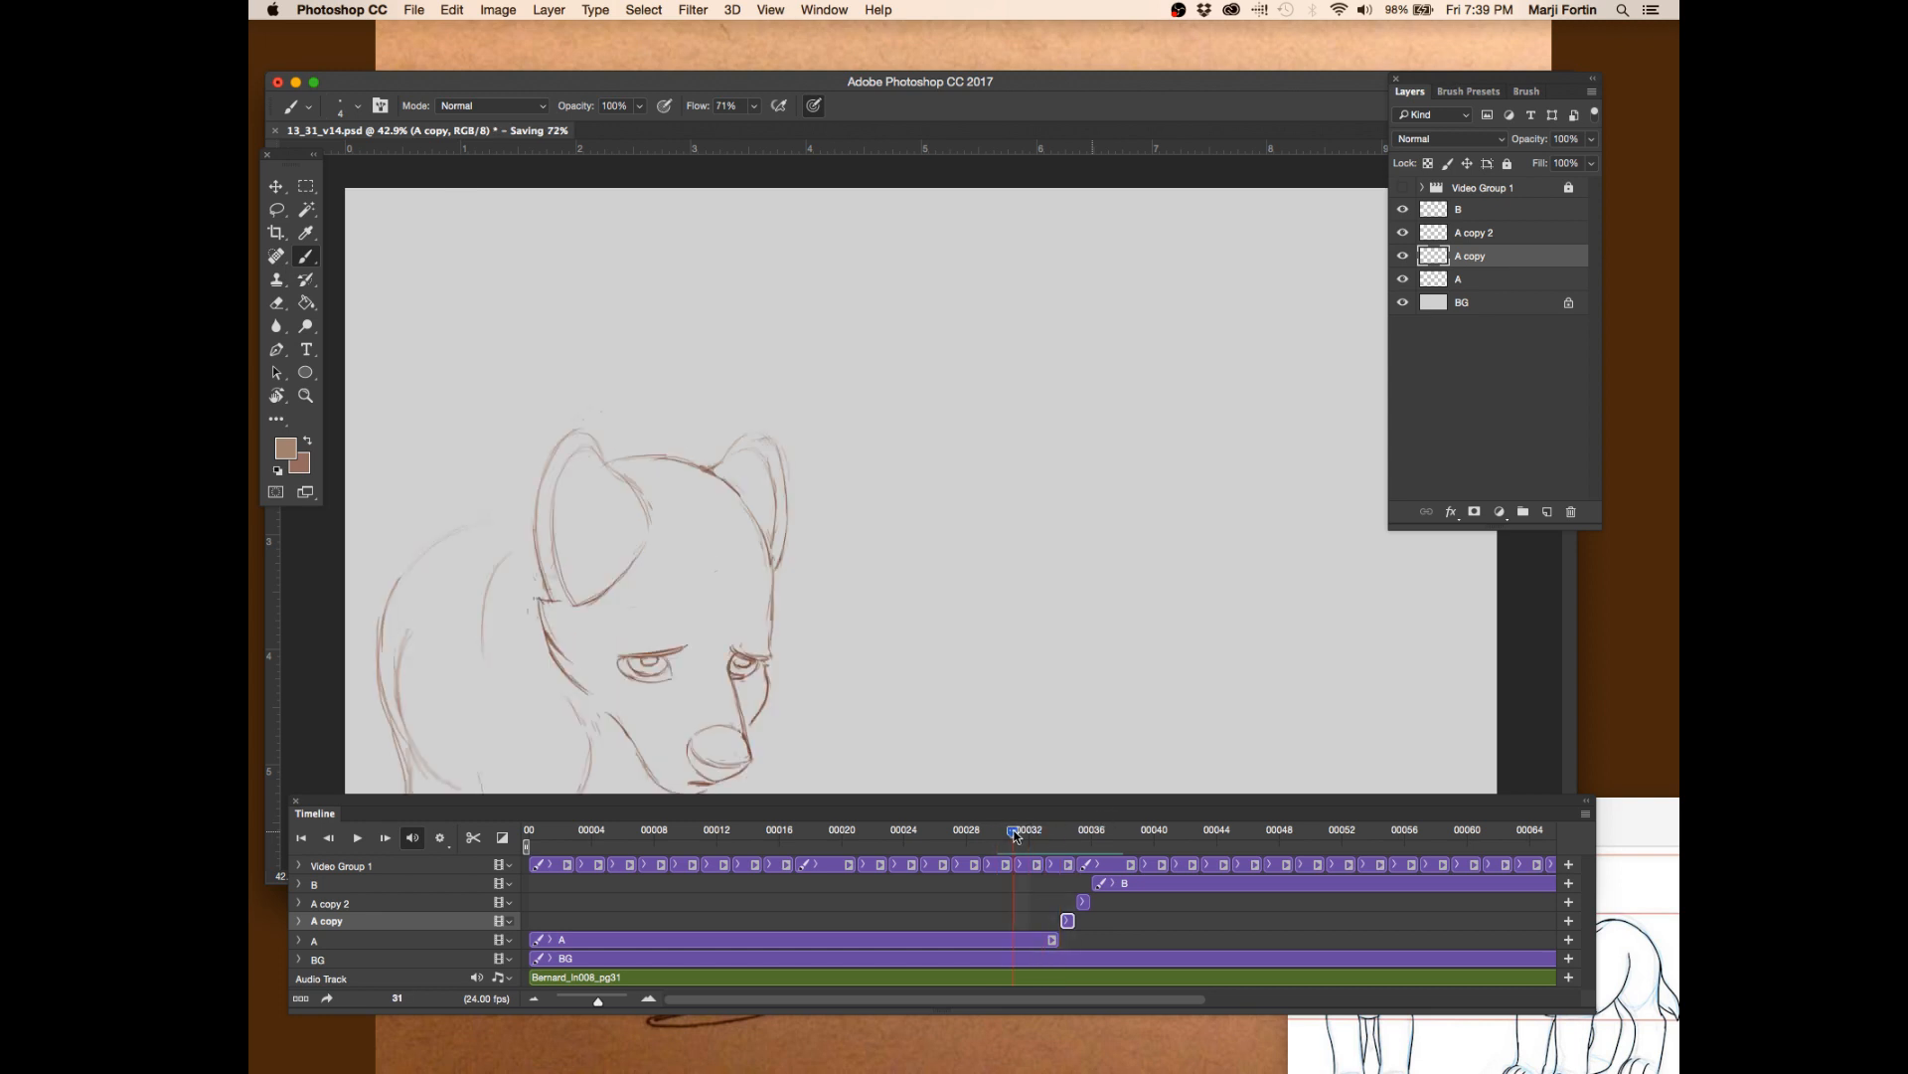
pyautogui.moveTo(1018, 831); pyautogui.dragTo(1090, 839)
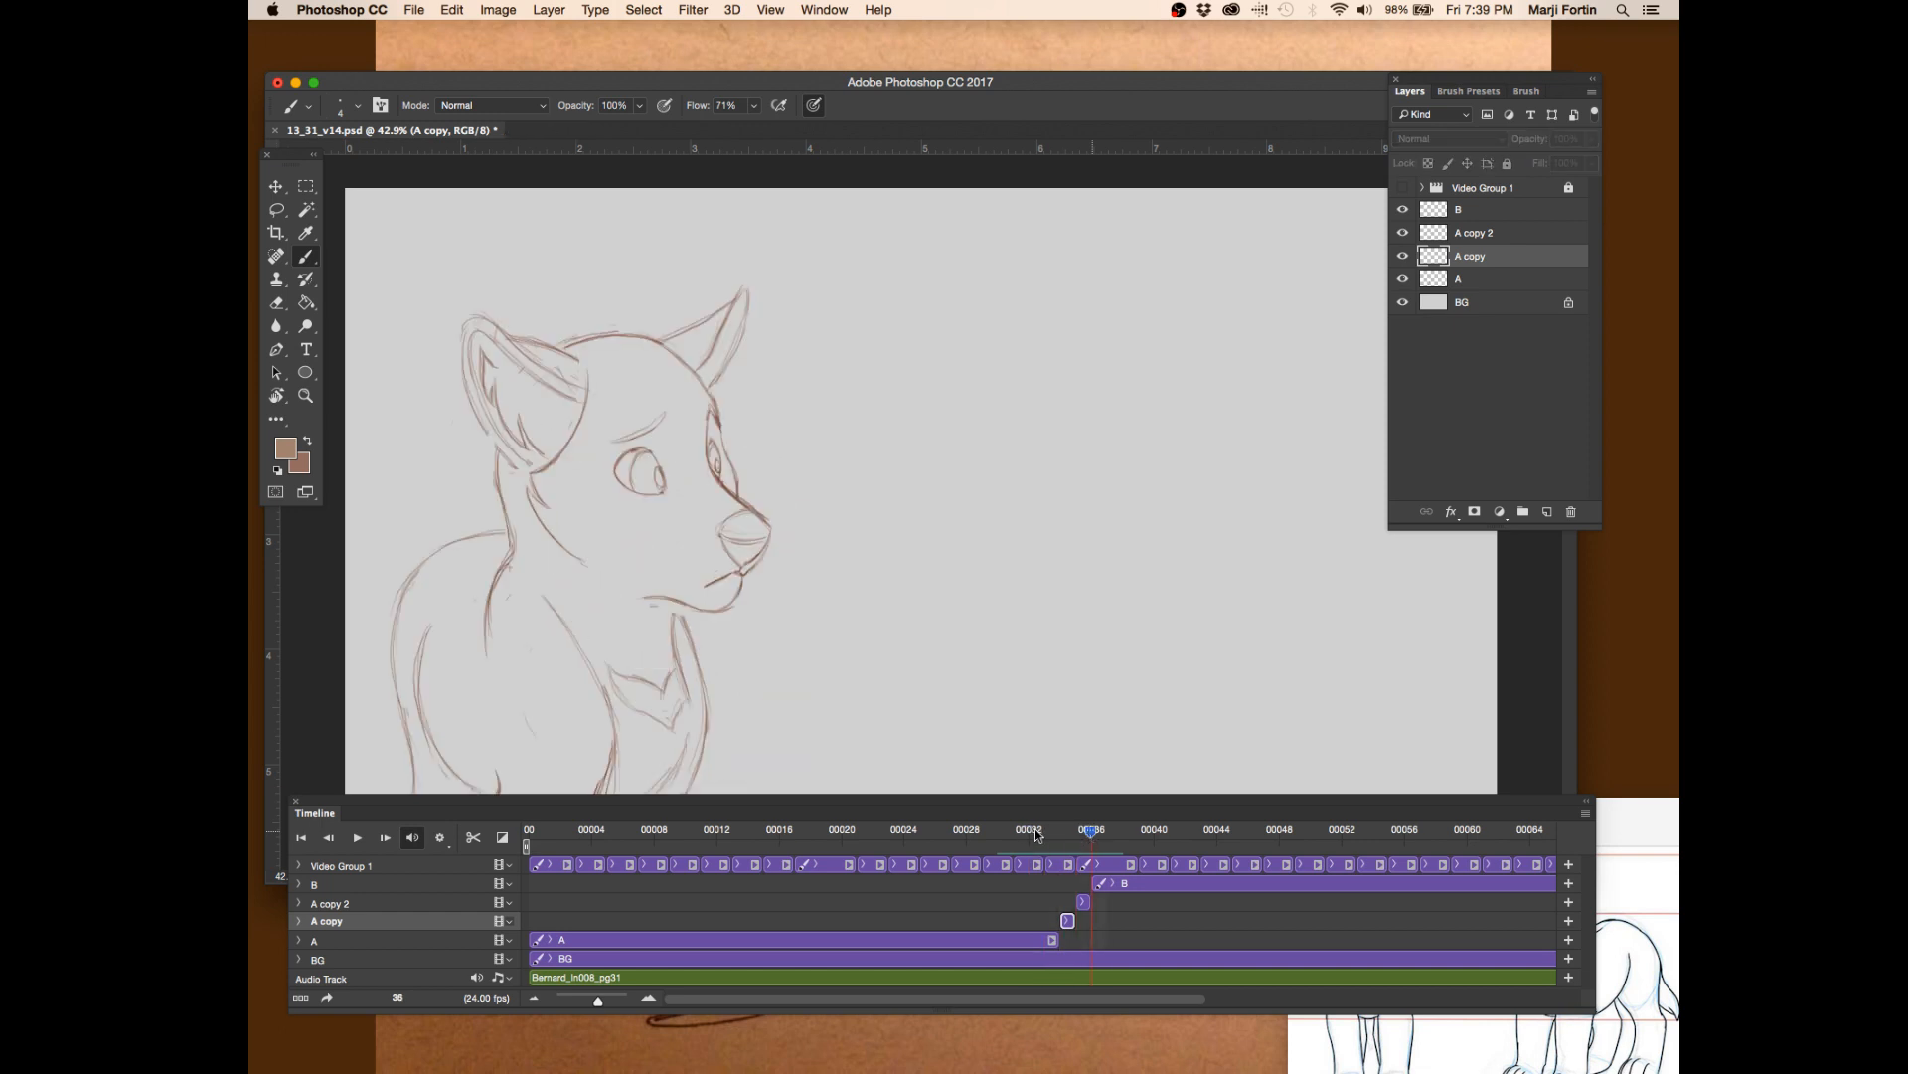
# - Sketch the near ear's outline on A copy at frame 34, flipping against frame 33 as reference
pyautogui.moveTo(1090, 833)
pyautogui.mouseDown()
pyautogui.moveTo(1031, 835)
pyautogui.moveTo(1092, 839)
pyautogui.moveTo(1061, 846)
pyautogui.mouseUp()
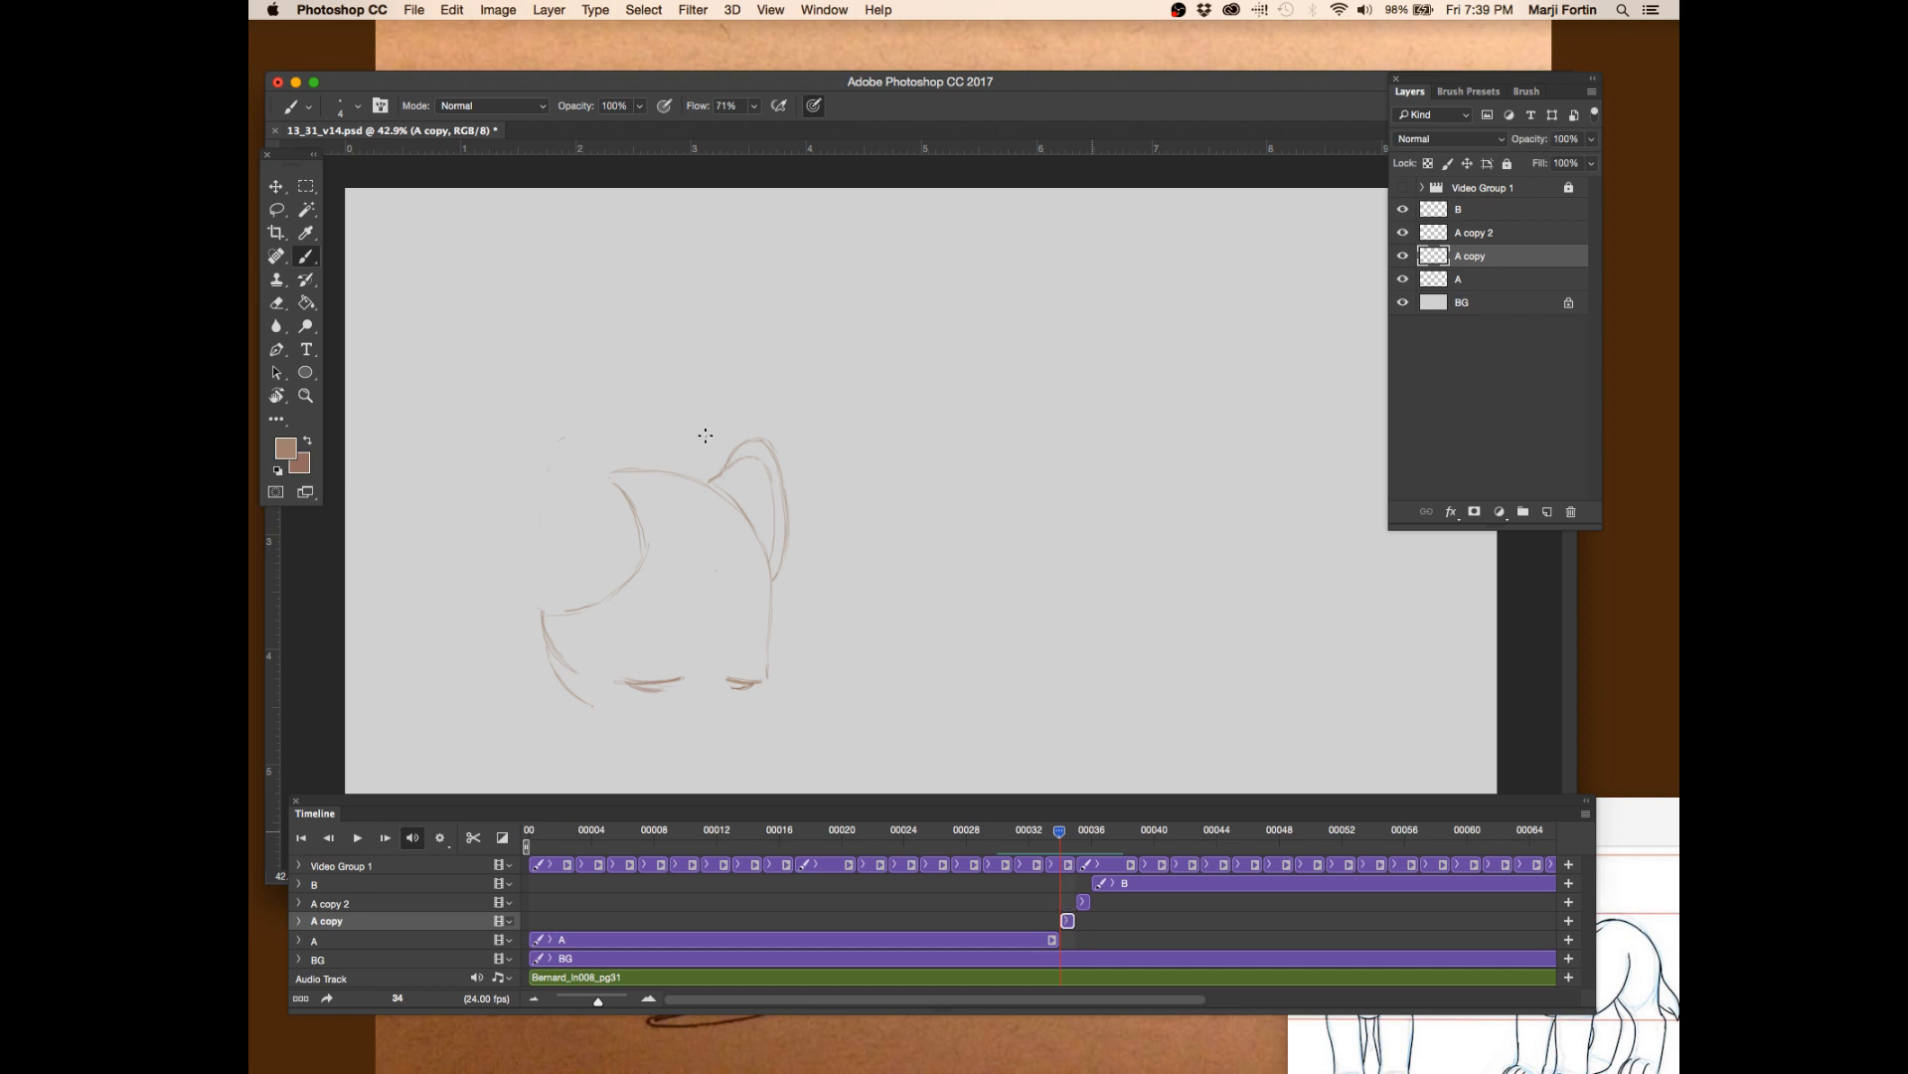
pyautogui.press('Left')
pyautogui.press('Right')
pyautogui.press('Left')
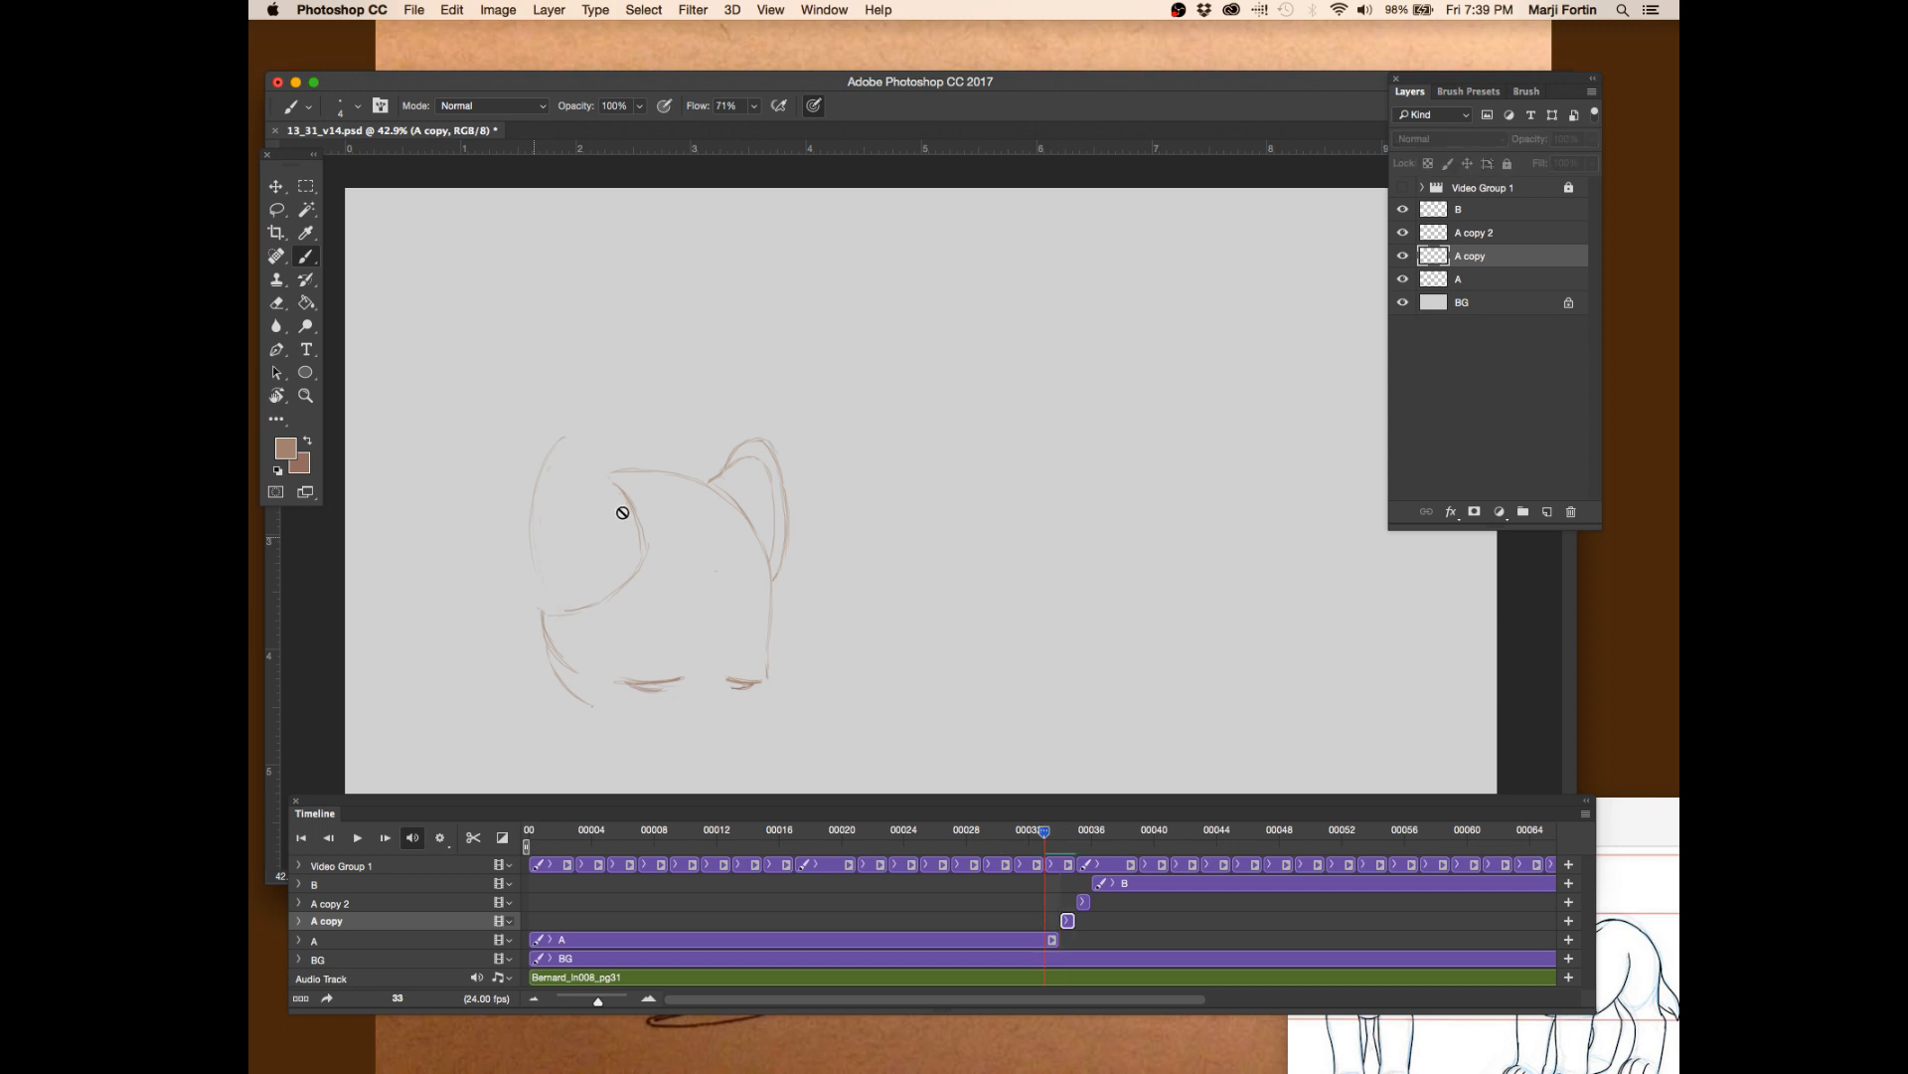
pyautogui.press('Right')
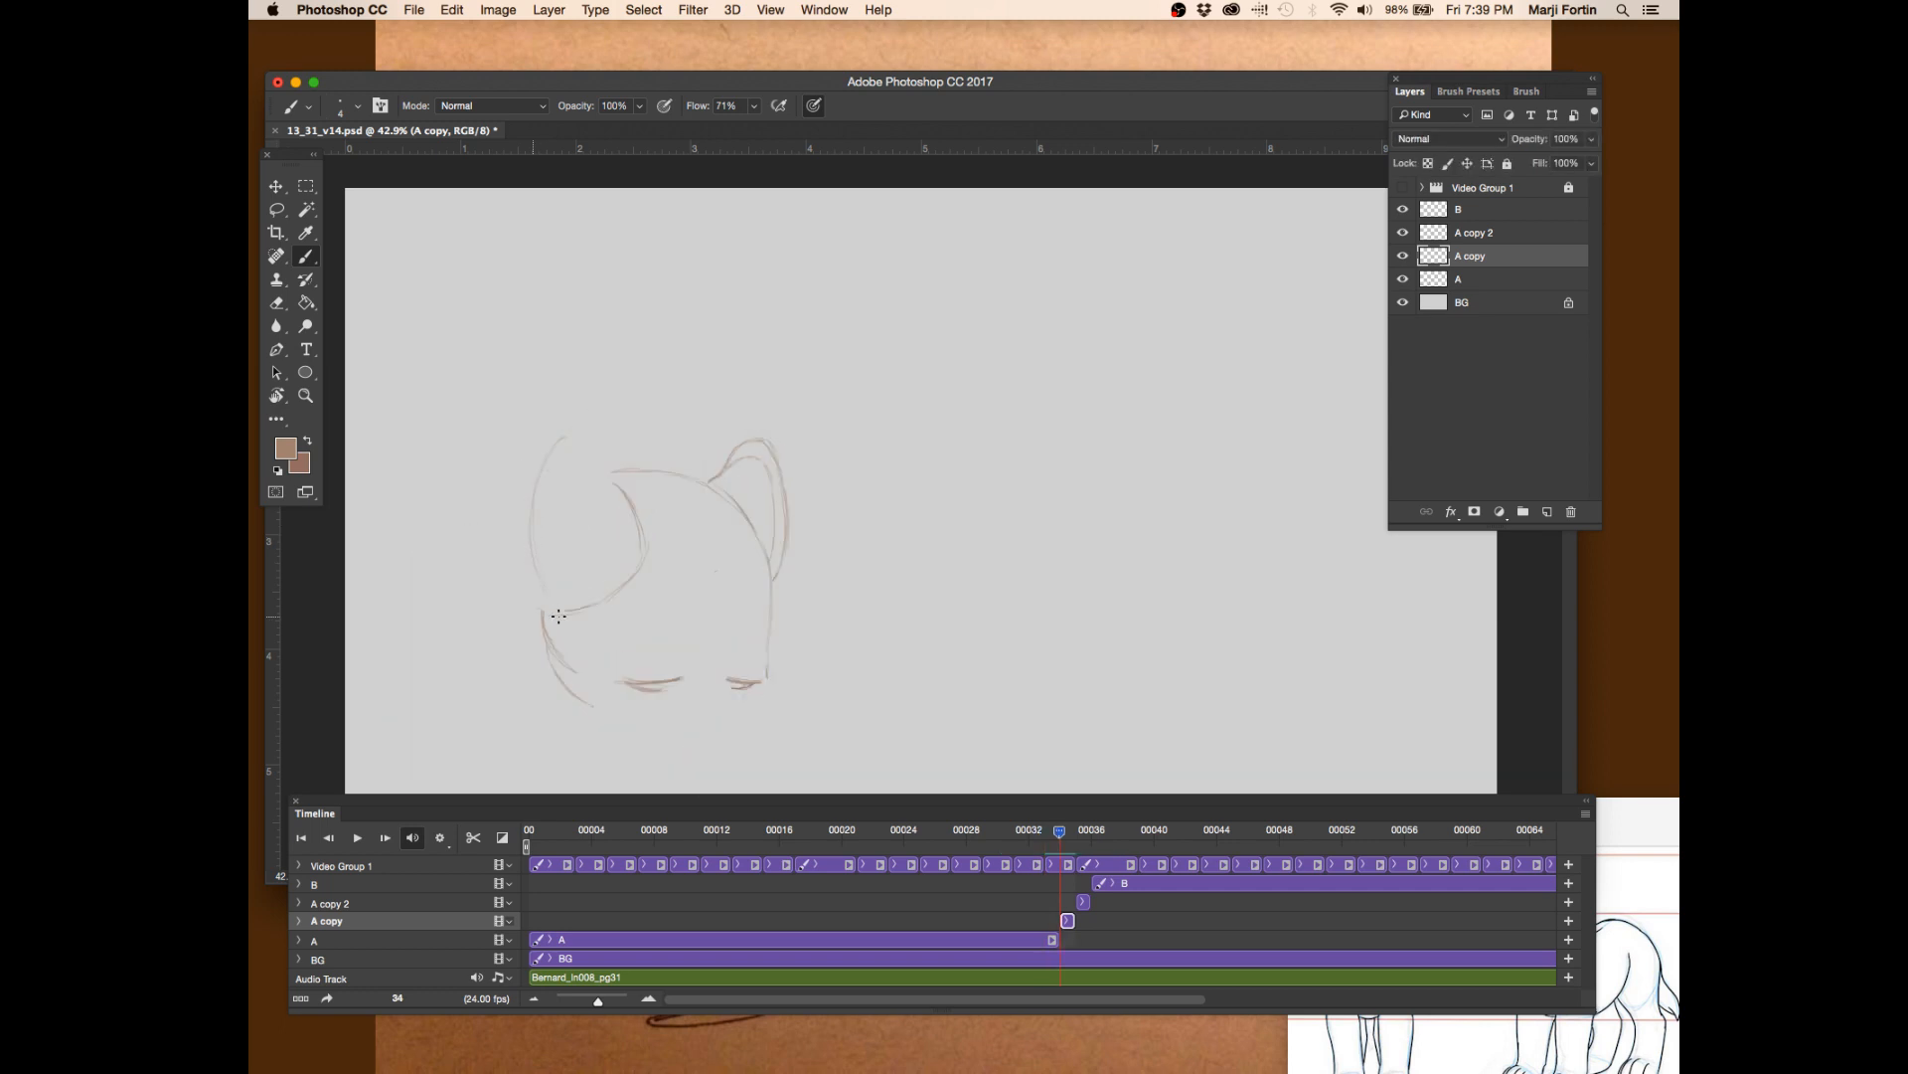
pyautogui.press('Left')
pyautogui.press('Right')
pyautogui.press('Left')
pyautogui.press('Right')
pyautogui.press('Left')
pyautogui.moveTo(1044, 836)
pyautogui.mouseDown()
pyautogui.moveTo(1092, 837)
pyautogui.moveTo(1036, 837)
pyautogui.moveTo(1076, 837)
pyautogui.moveTo(1059, 838)
pyautogui.mouseUp()
pyautogui.press('super')
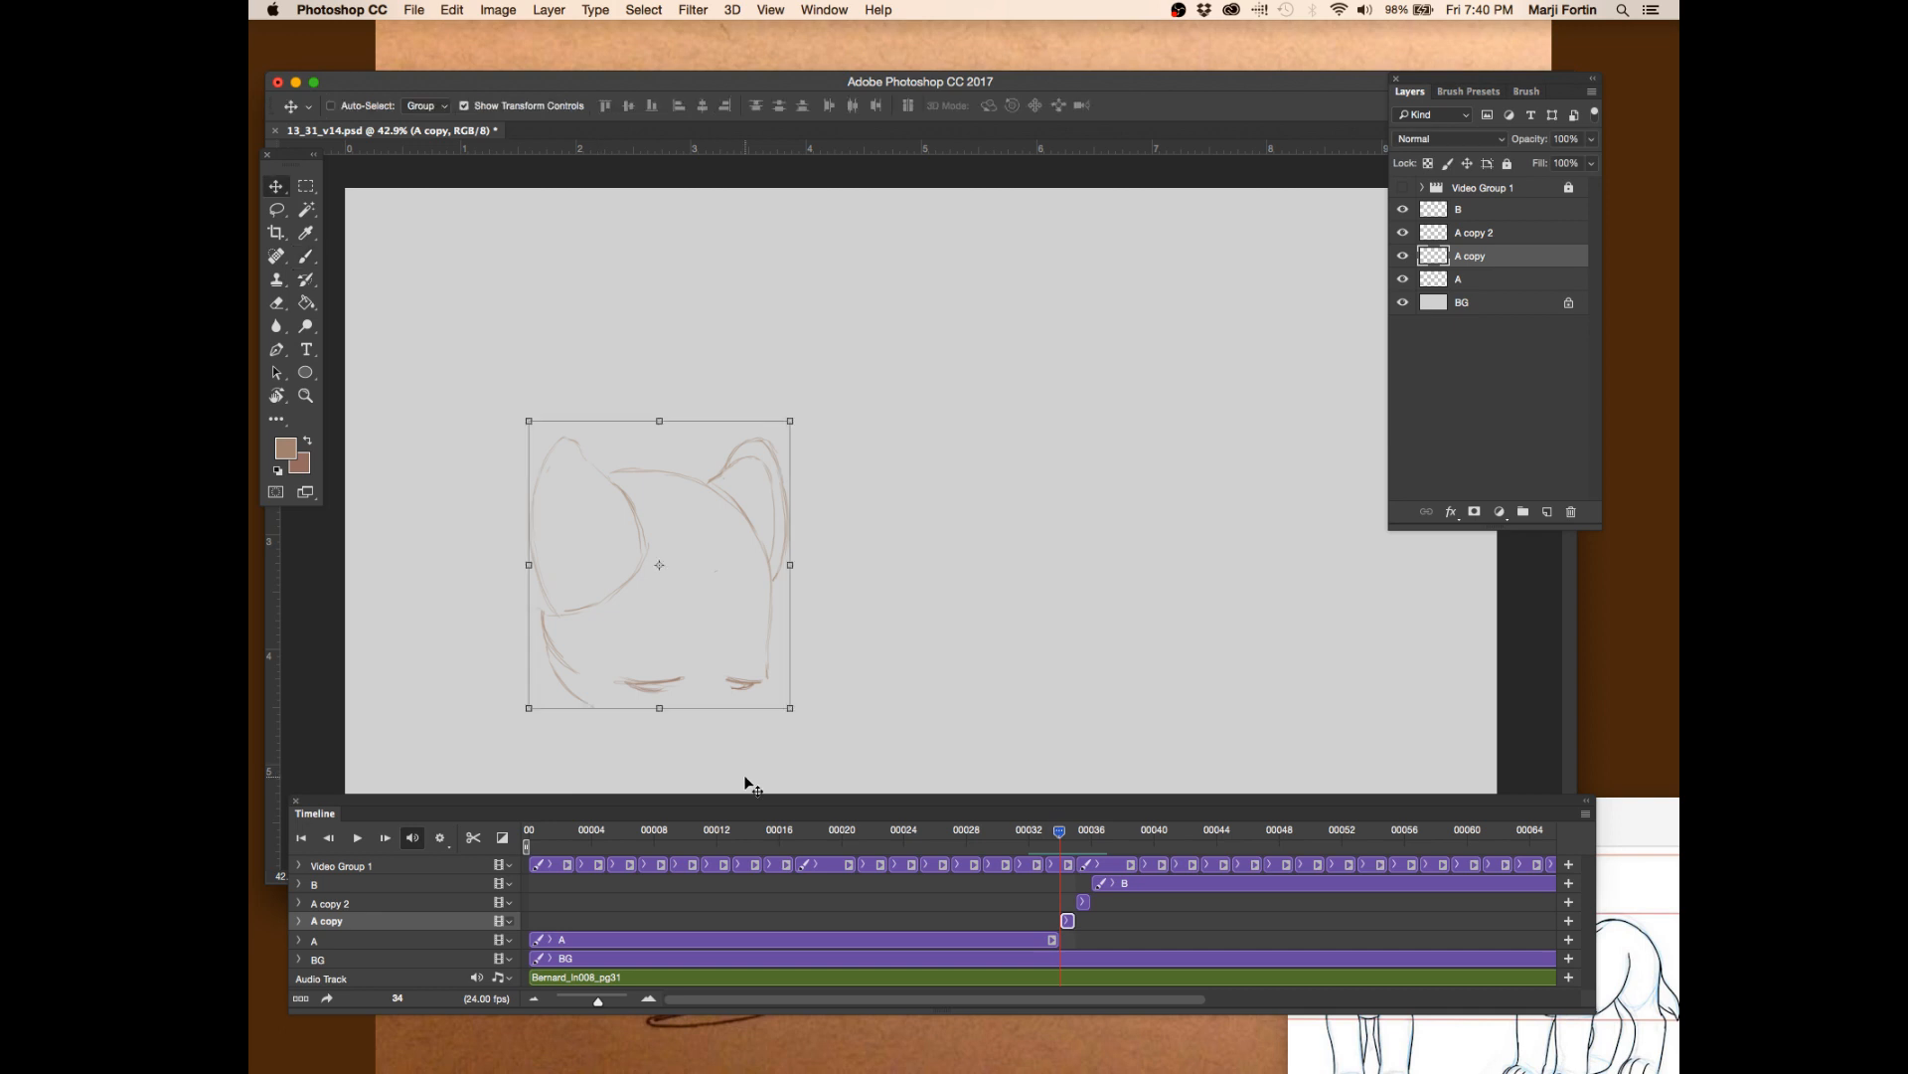
# - Add a short muzzle stroke below the eyes on A copy, checking it against pose A
pyautogui.press('Left')
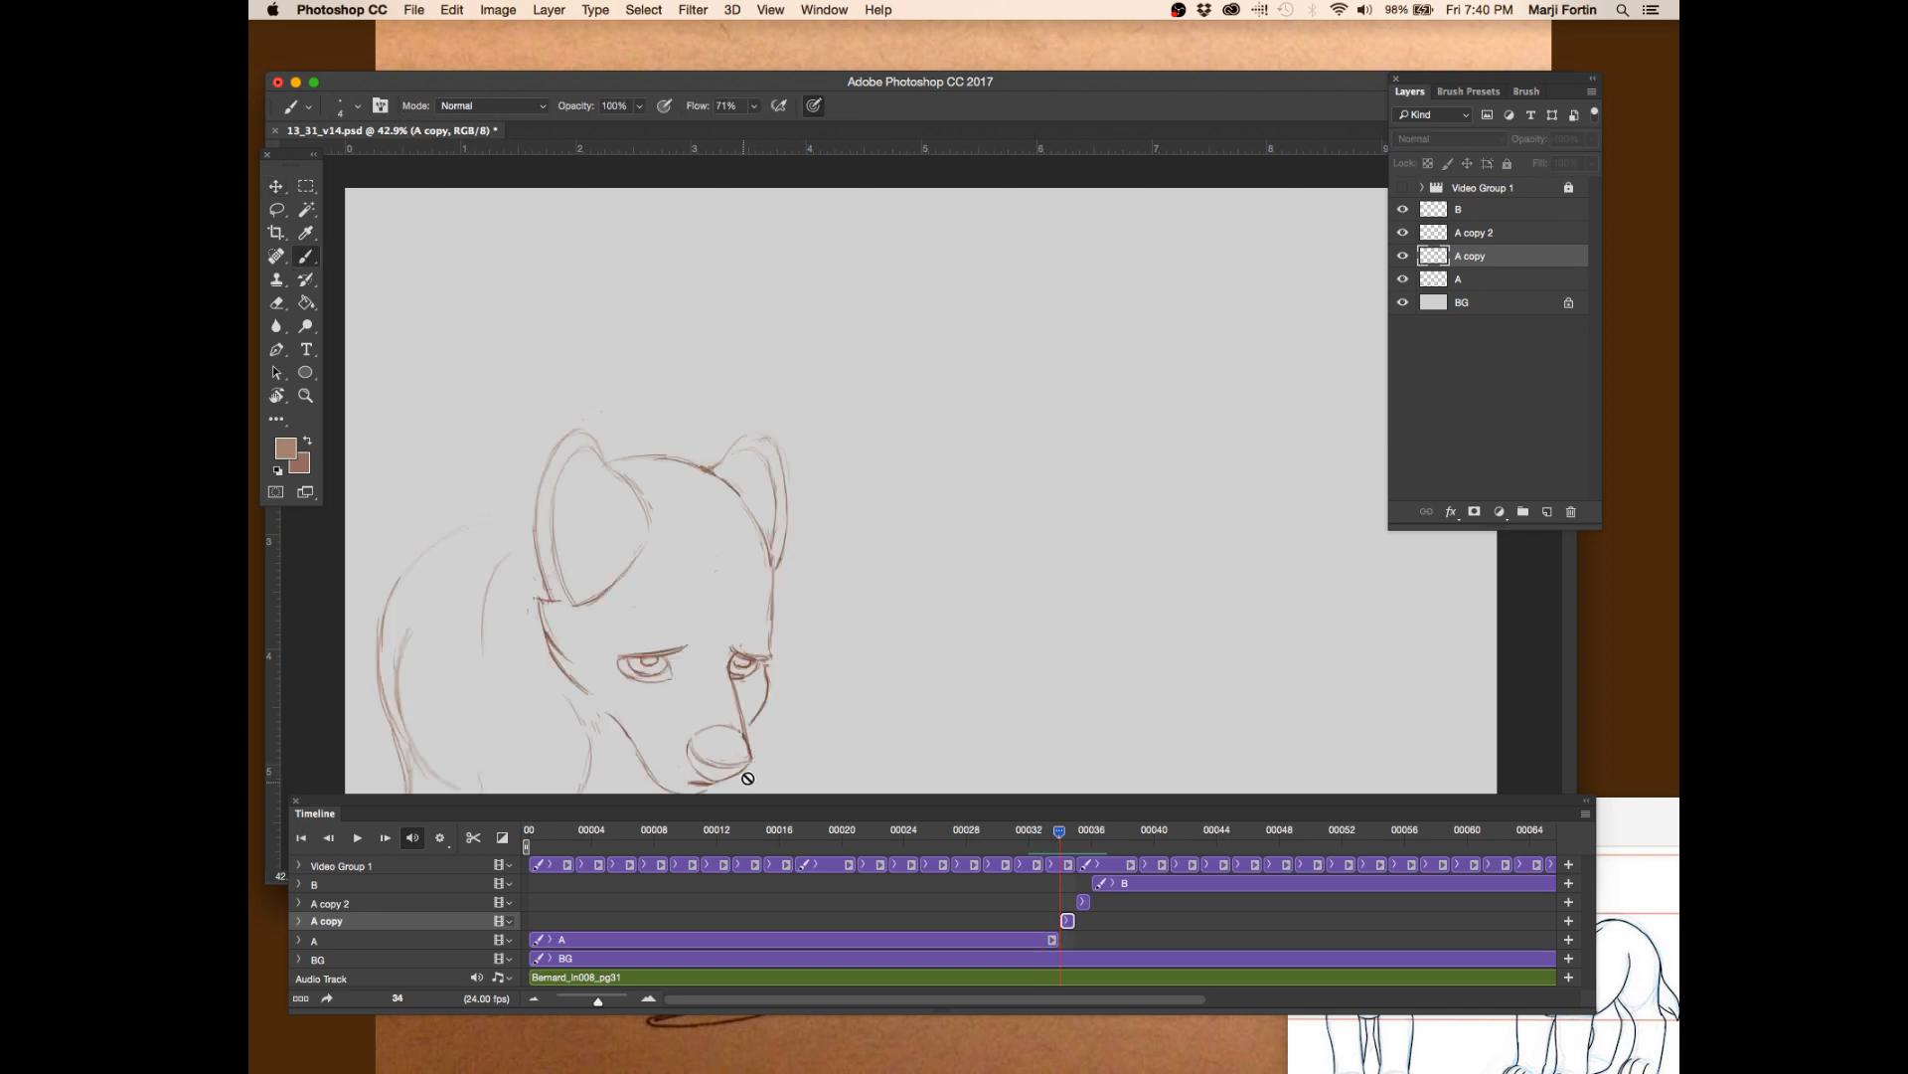
pyautogui.press('Right')
pyautogui.press('Left')
pyautogui.press('Right')
pyautogui.moveTo(1062, 836)
pyautogui.mouseDown()
pyautogui.moveTo(1095, 838)
pyautogui.moveTo(1063, 833)
pyautogui.mouseUp()
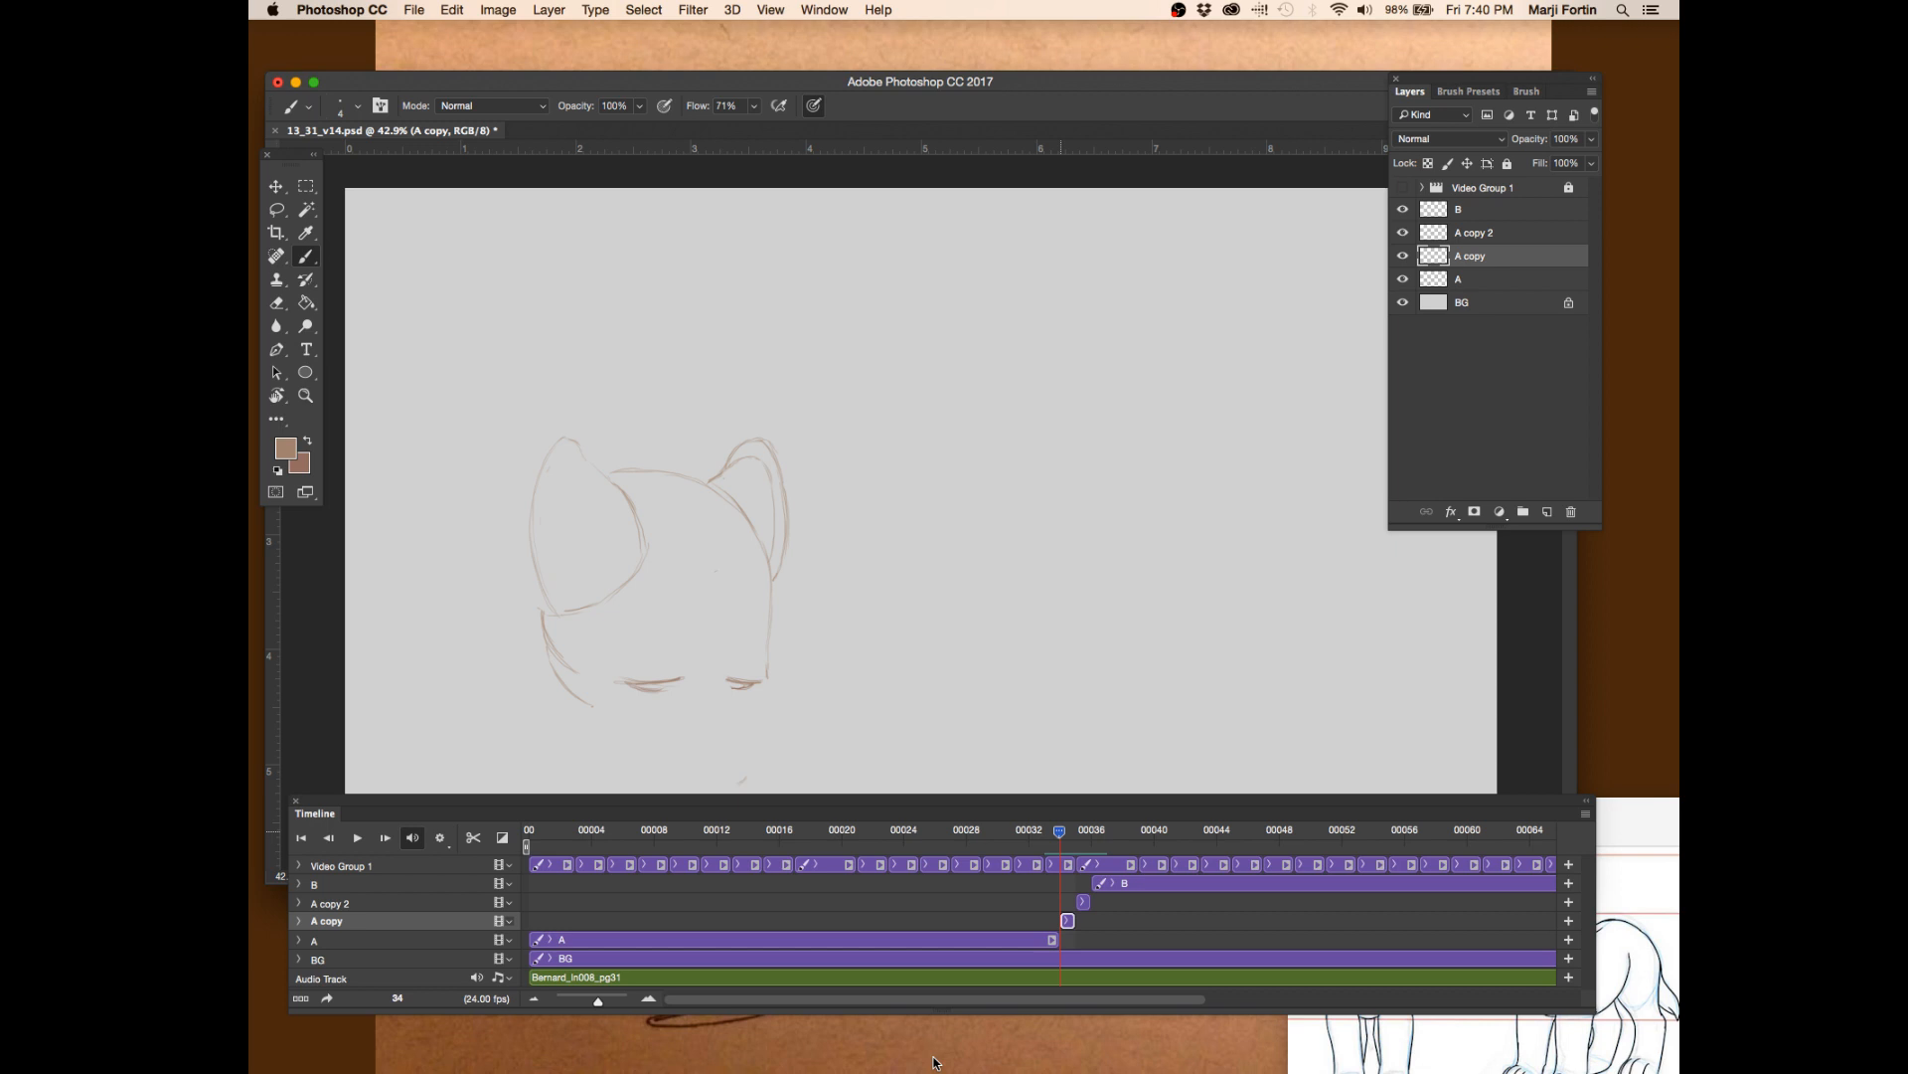
# - Move the Layers panel group off the canvas and narrow the document window to make room for it
pyautogui.moveTo(1446, 80); pyautogui.dragTo(1443, 184)
pyautogui.moveTo(1588, 654); pyautogui.dragTo(1591, 487)
pyautogui.click(1524, 217)
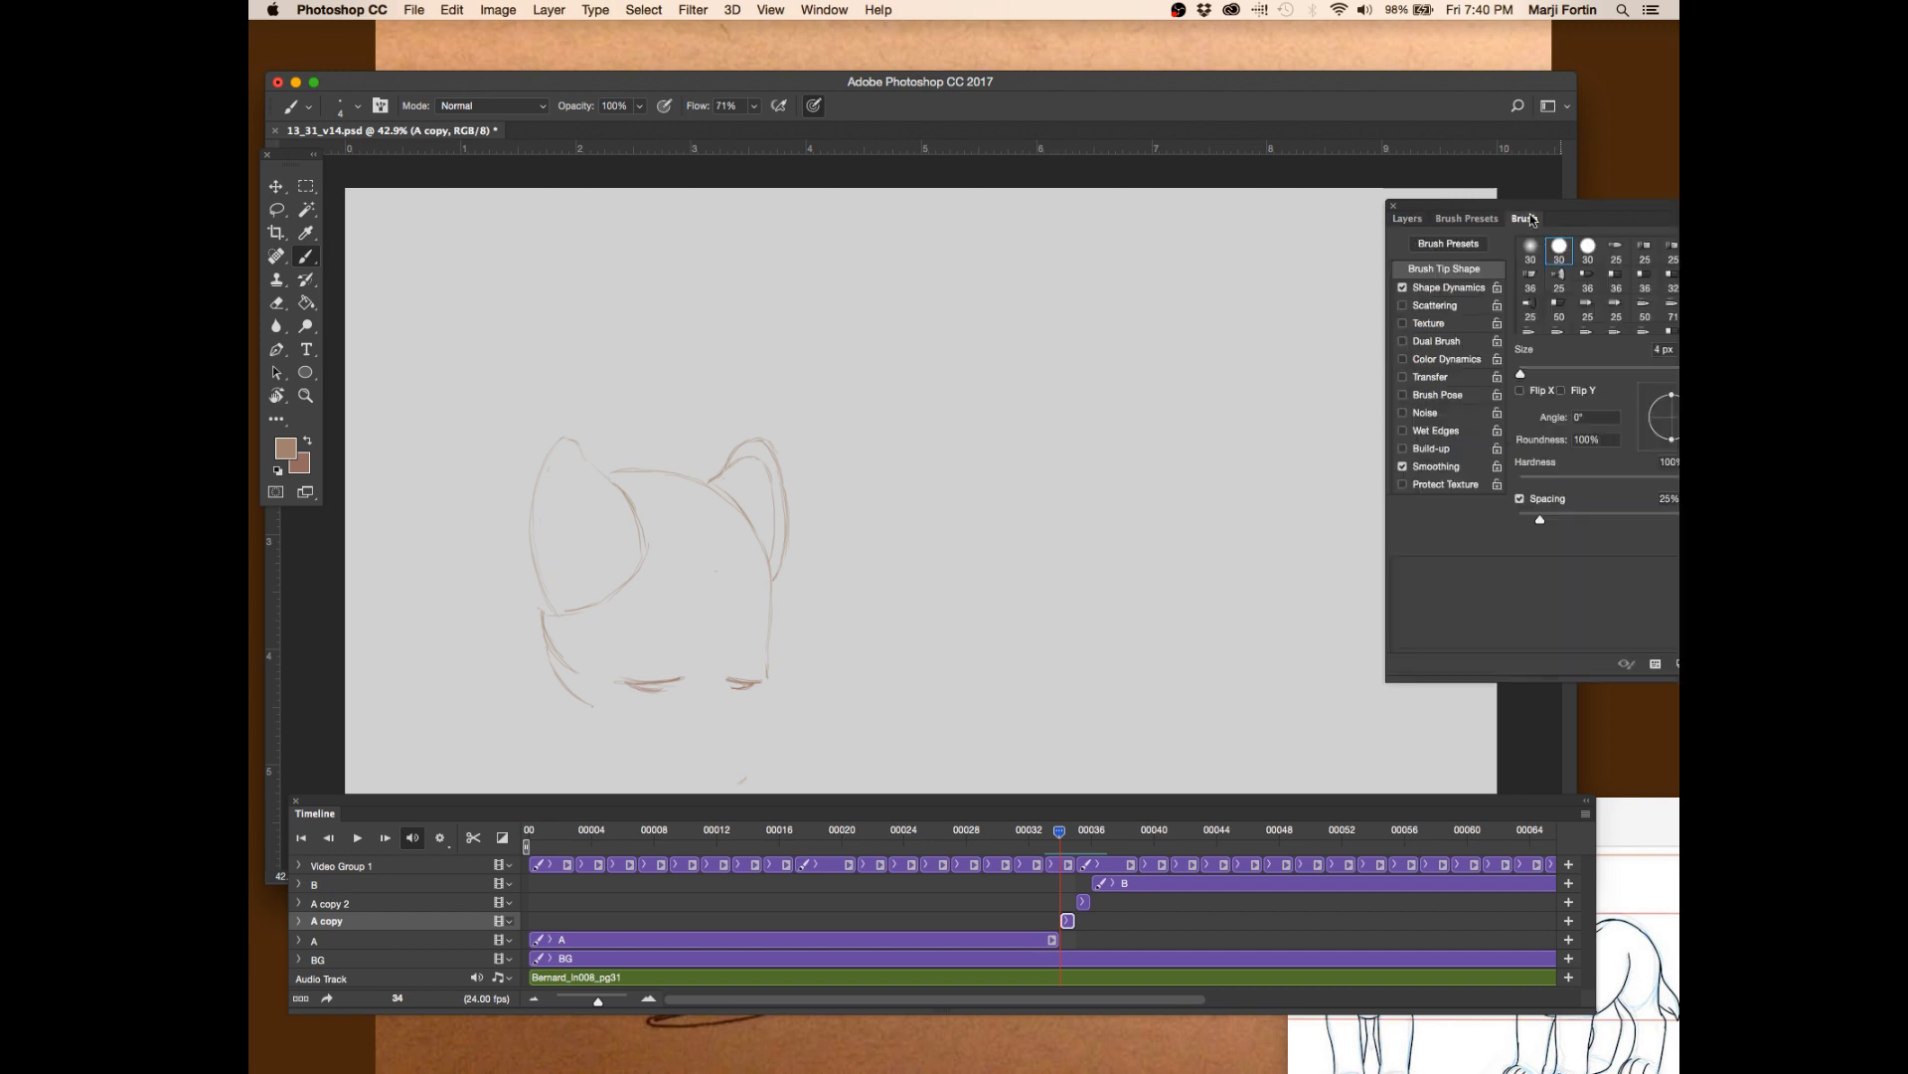
pyautogui.click(1467, 217)
pyautogui.click(1409, 220)
pyautogui.moveTo(1496, 205); pyautogui.dragTo(1559, 246)
pyautogui.moveTo(1462, 86); pyautogui.dragTo(1450, 91)
pyautogui.moveTo(1544, 734); pyautogui.dragTo(1439, 743)
# - Save the document, fit the canvas to the window and lower the Timeline until the whole drawing is uncovered
pyautogui.press('super+s')
pyautogui.press('z')
pyautogui.press('super+0')
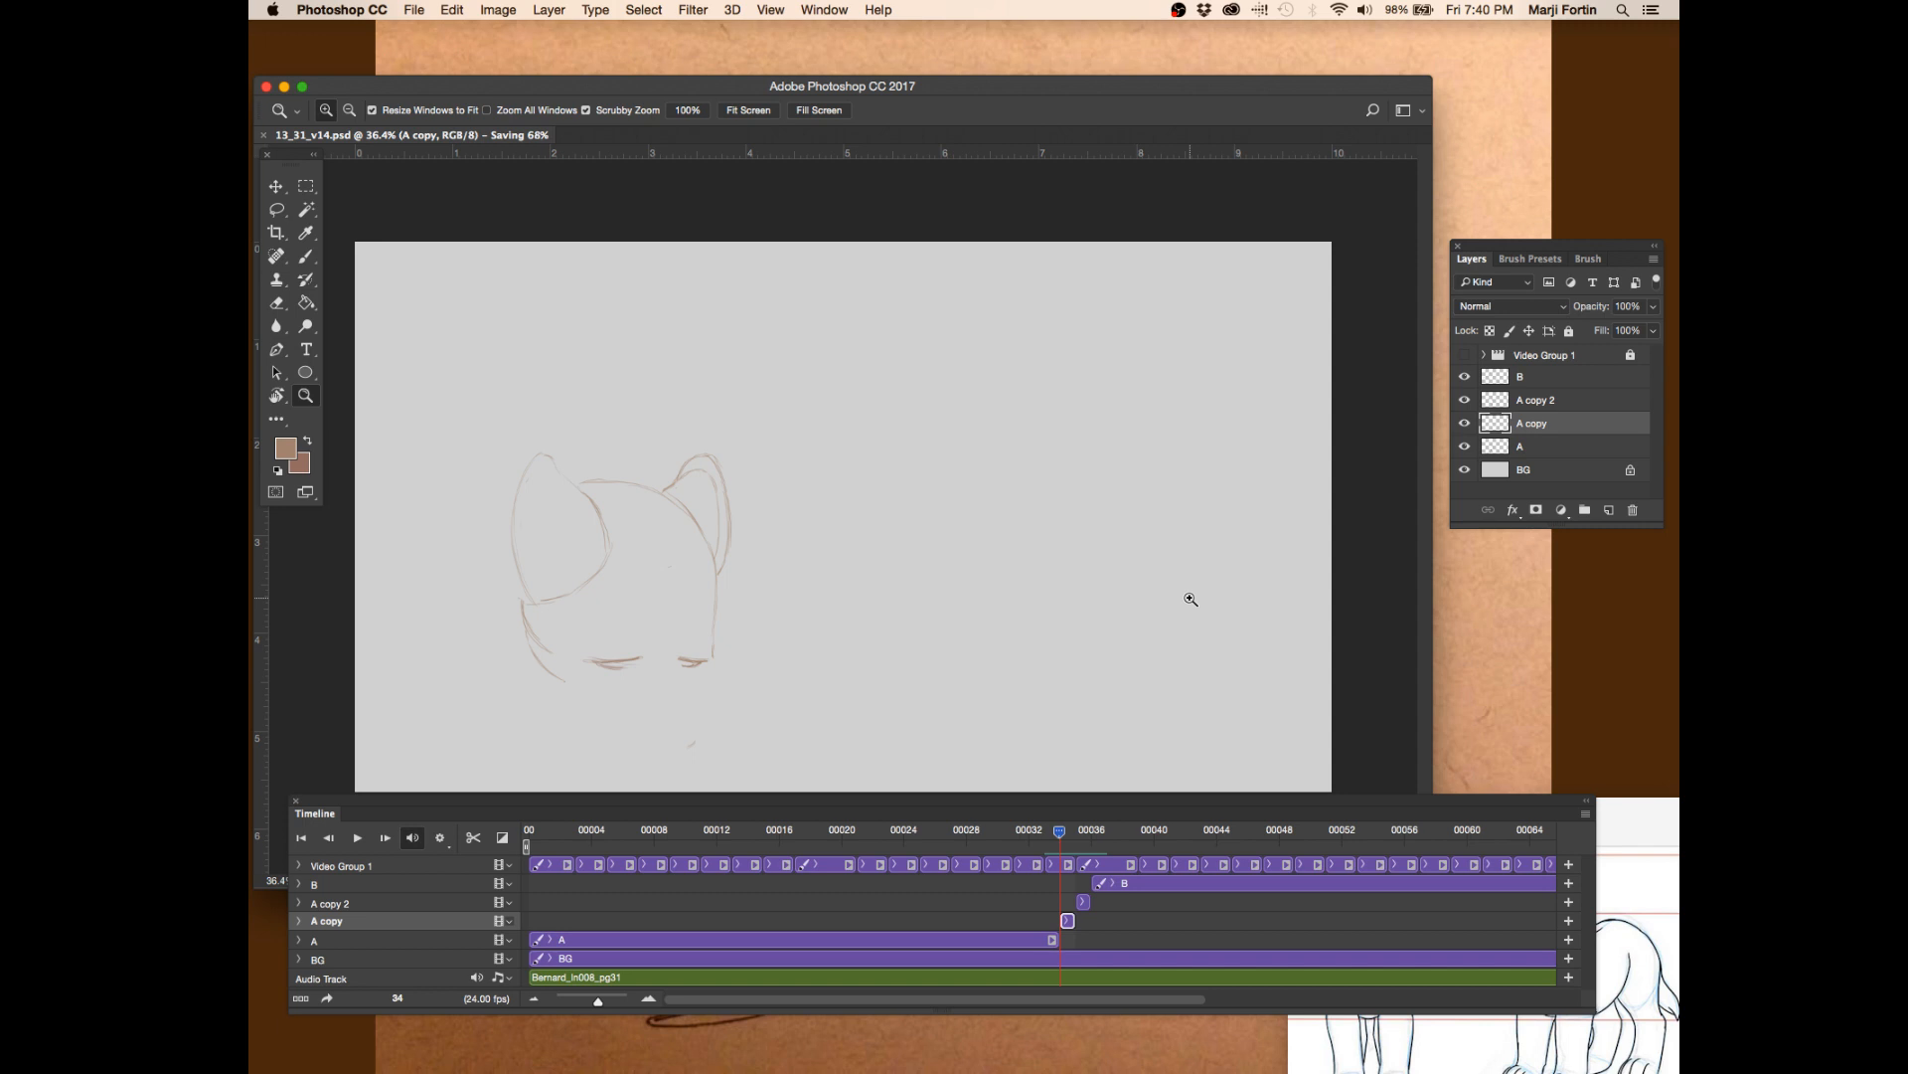
pyautogui.moveTo(1133, 795); pyautogui.dragTo(1130, 829)
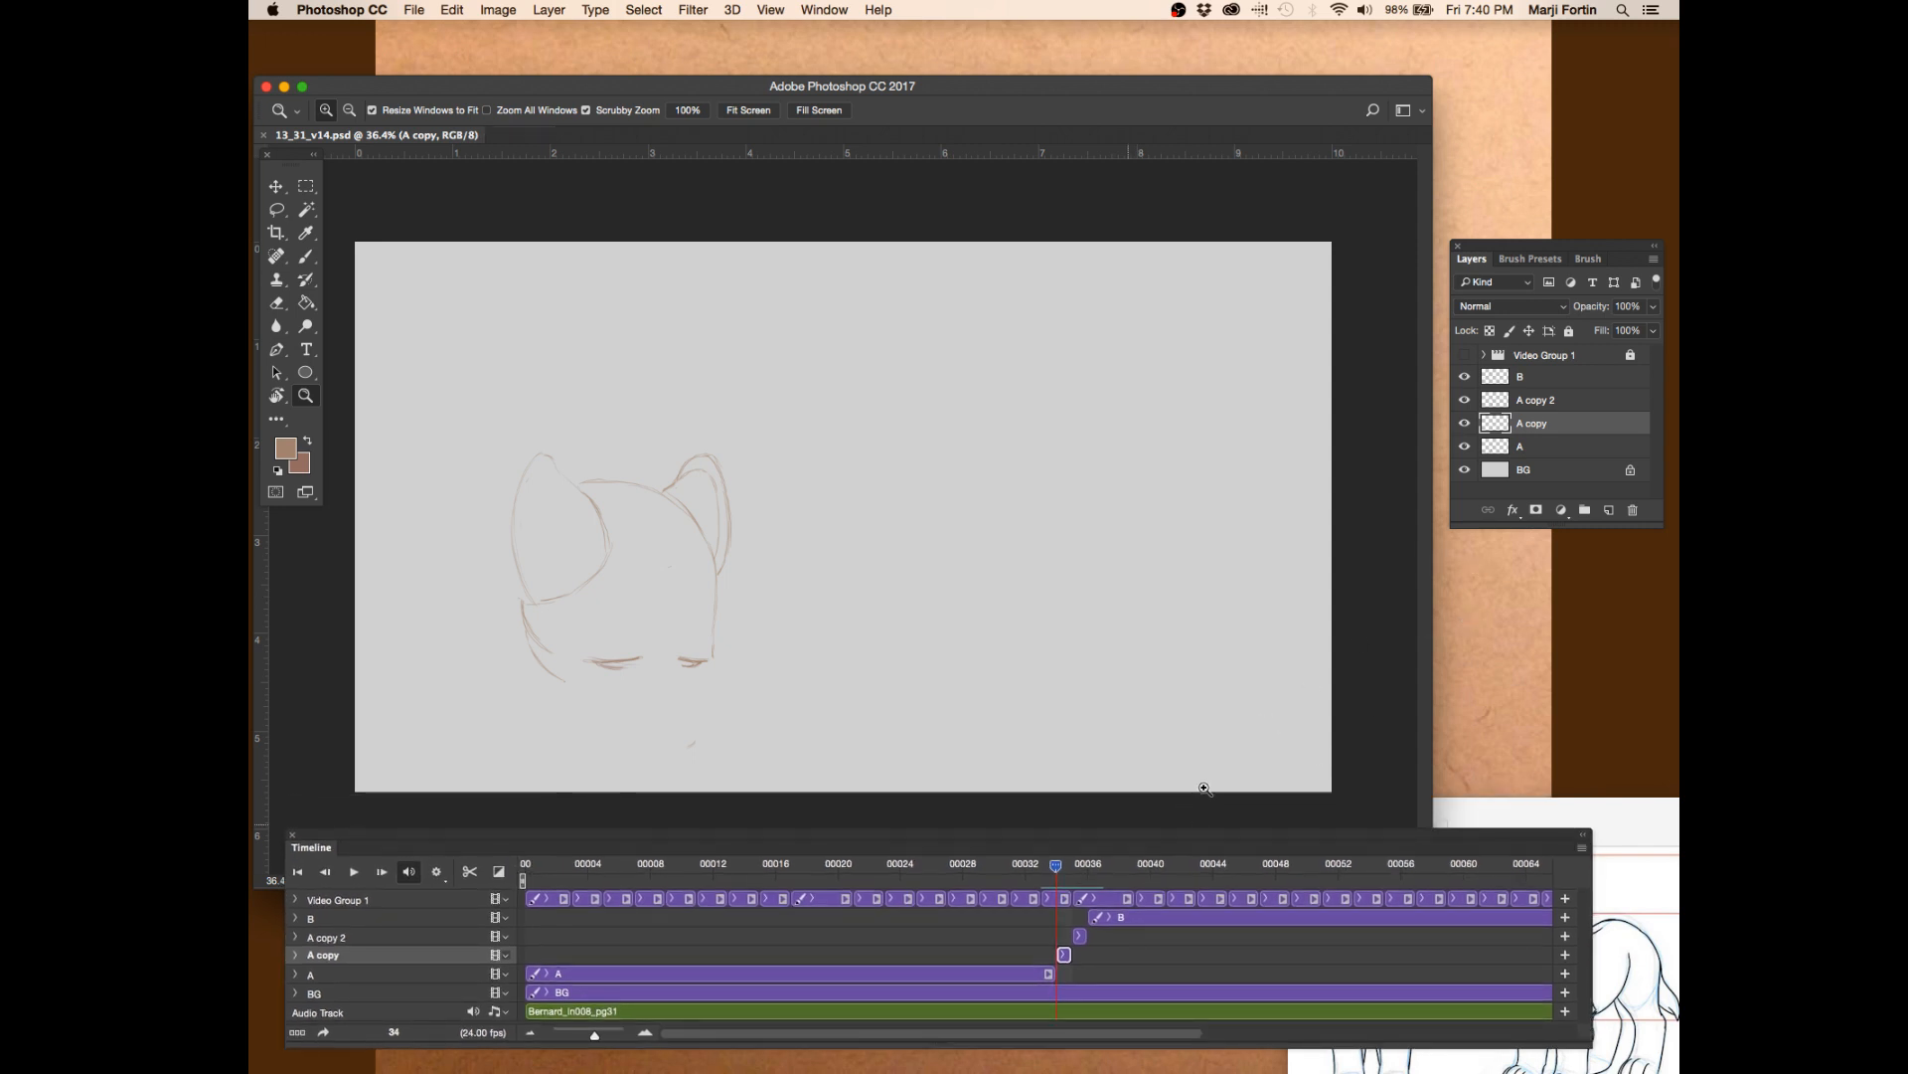
# - Compare pose A at frame 33 with the A copy in-between at frame 34, saving the document along the way
pyautogui.moveTo(1056, 866)
pyautogui.mouseDown()
pyautogui.moveTo(1083, 876)
pyautogui.moveTo(1056, 879)
pyautogui.mouseUp()
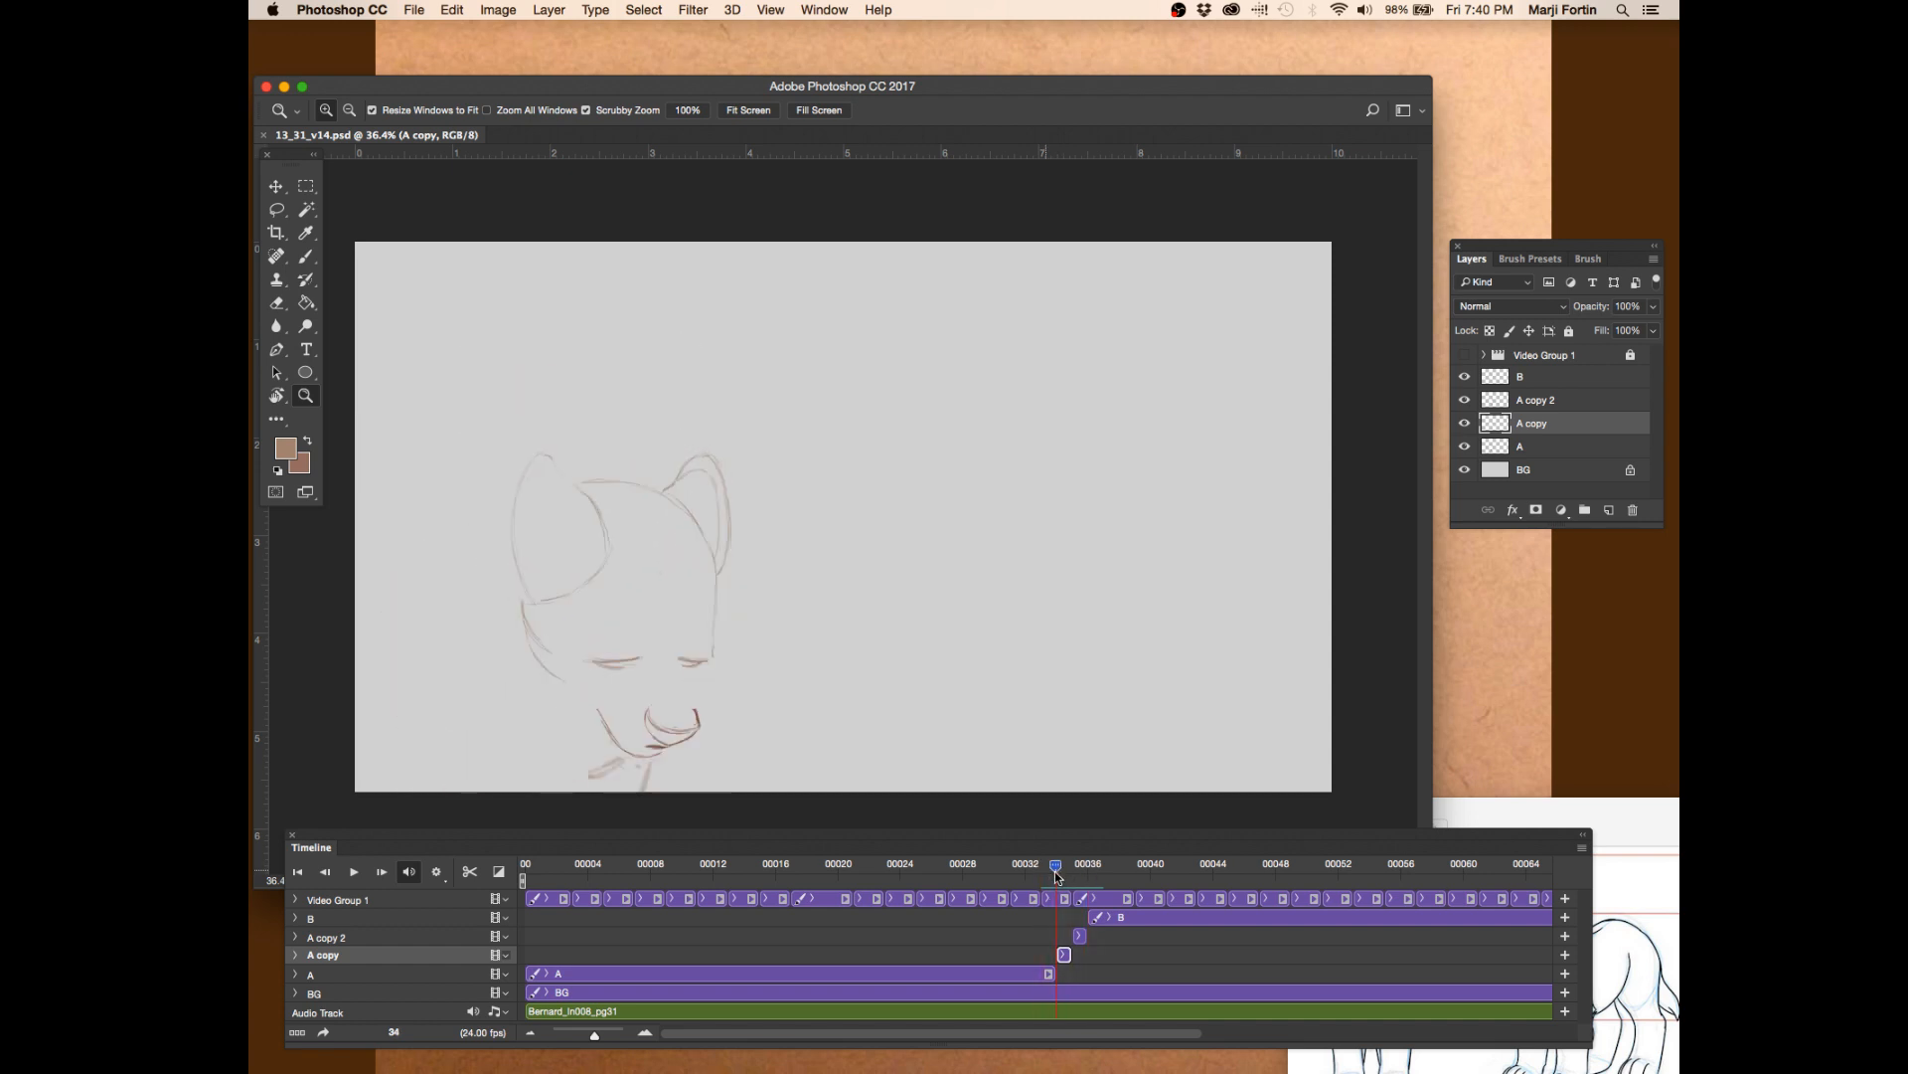
pyautogui.press('b')
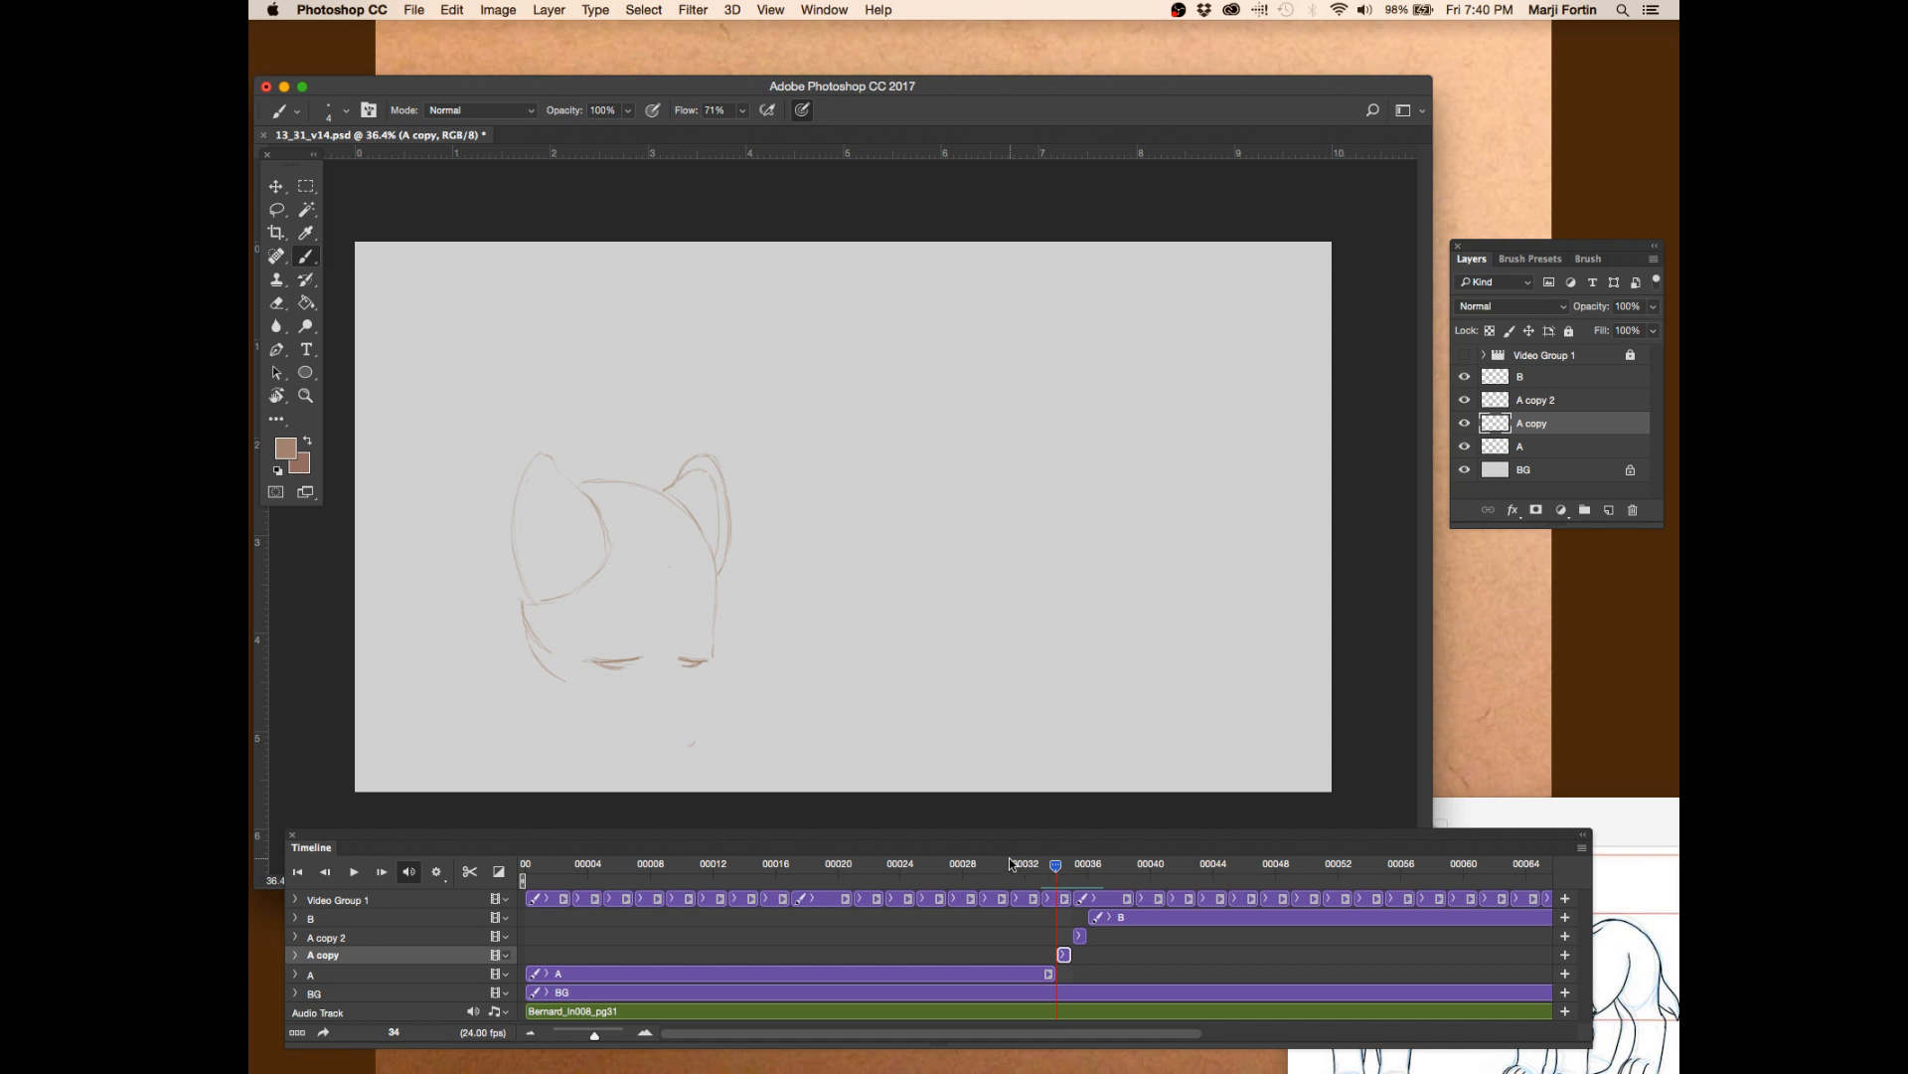
pyautogui.click(1039, 867)
pyautogui.moveTo(1051, 877); pyautogui.dragTo(1054, 872)
pyautogui.press('super+s')
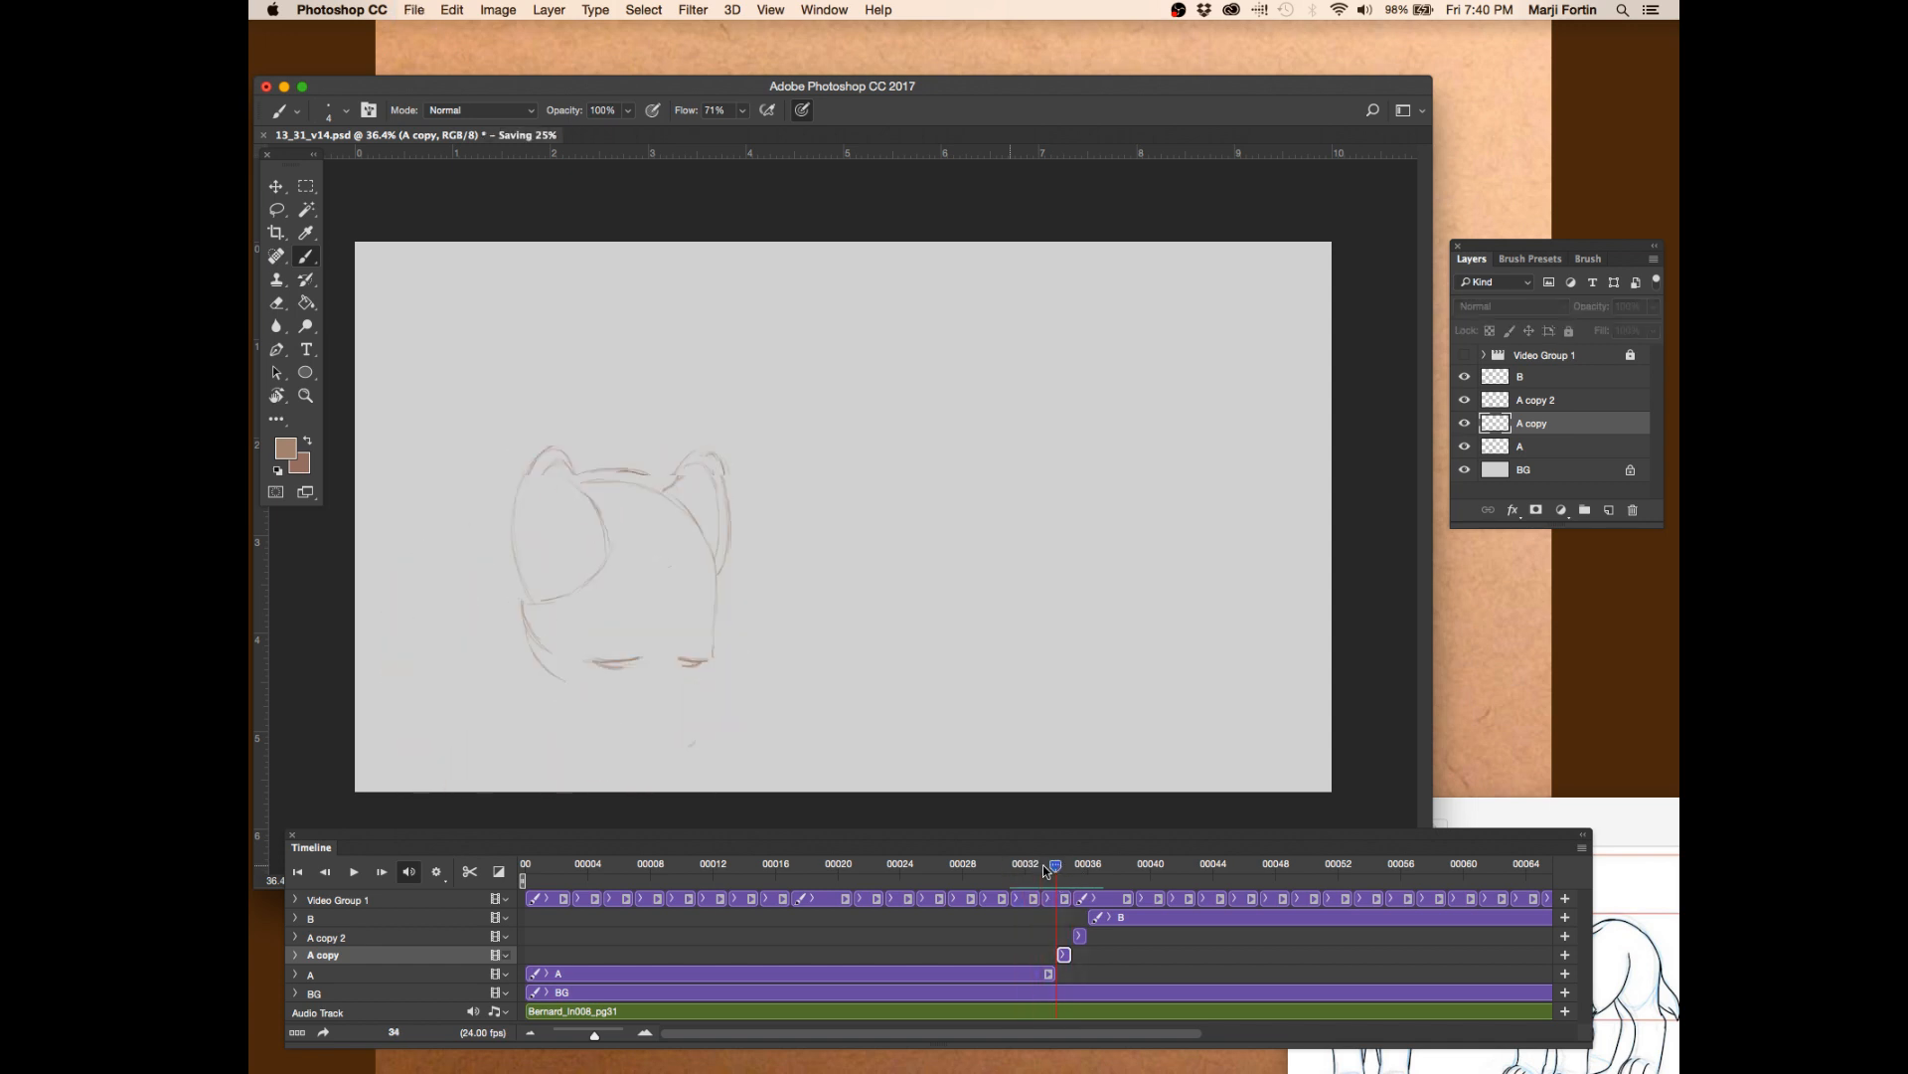
pyautogui.moveTo(1044, 867)
pyautogui.mouseDown()
pyautogui.moveTo(1087, 873)
pyautogui.moveTo(1024, 877)
pyautogui.moveTo(1088, 881)
pyautogui.moveTo(1055, 881)
pyautogui.mouseUp()
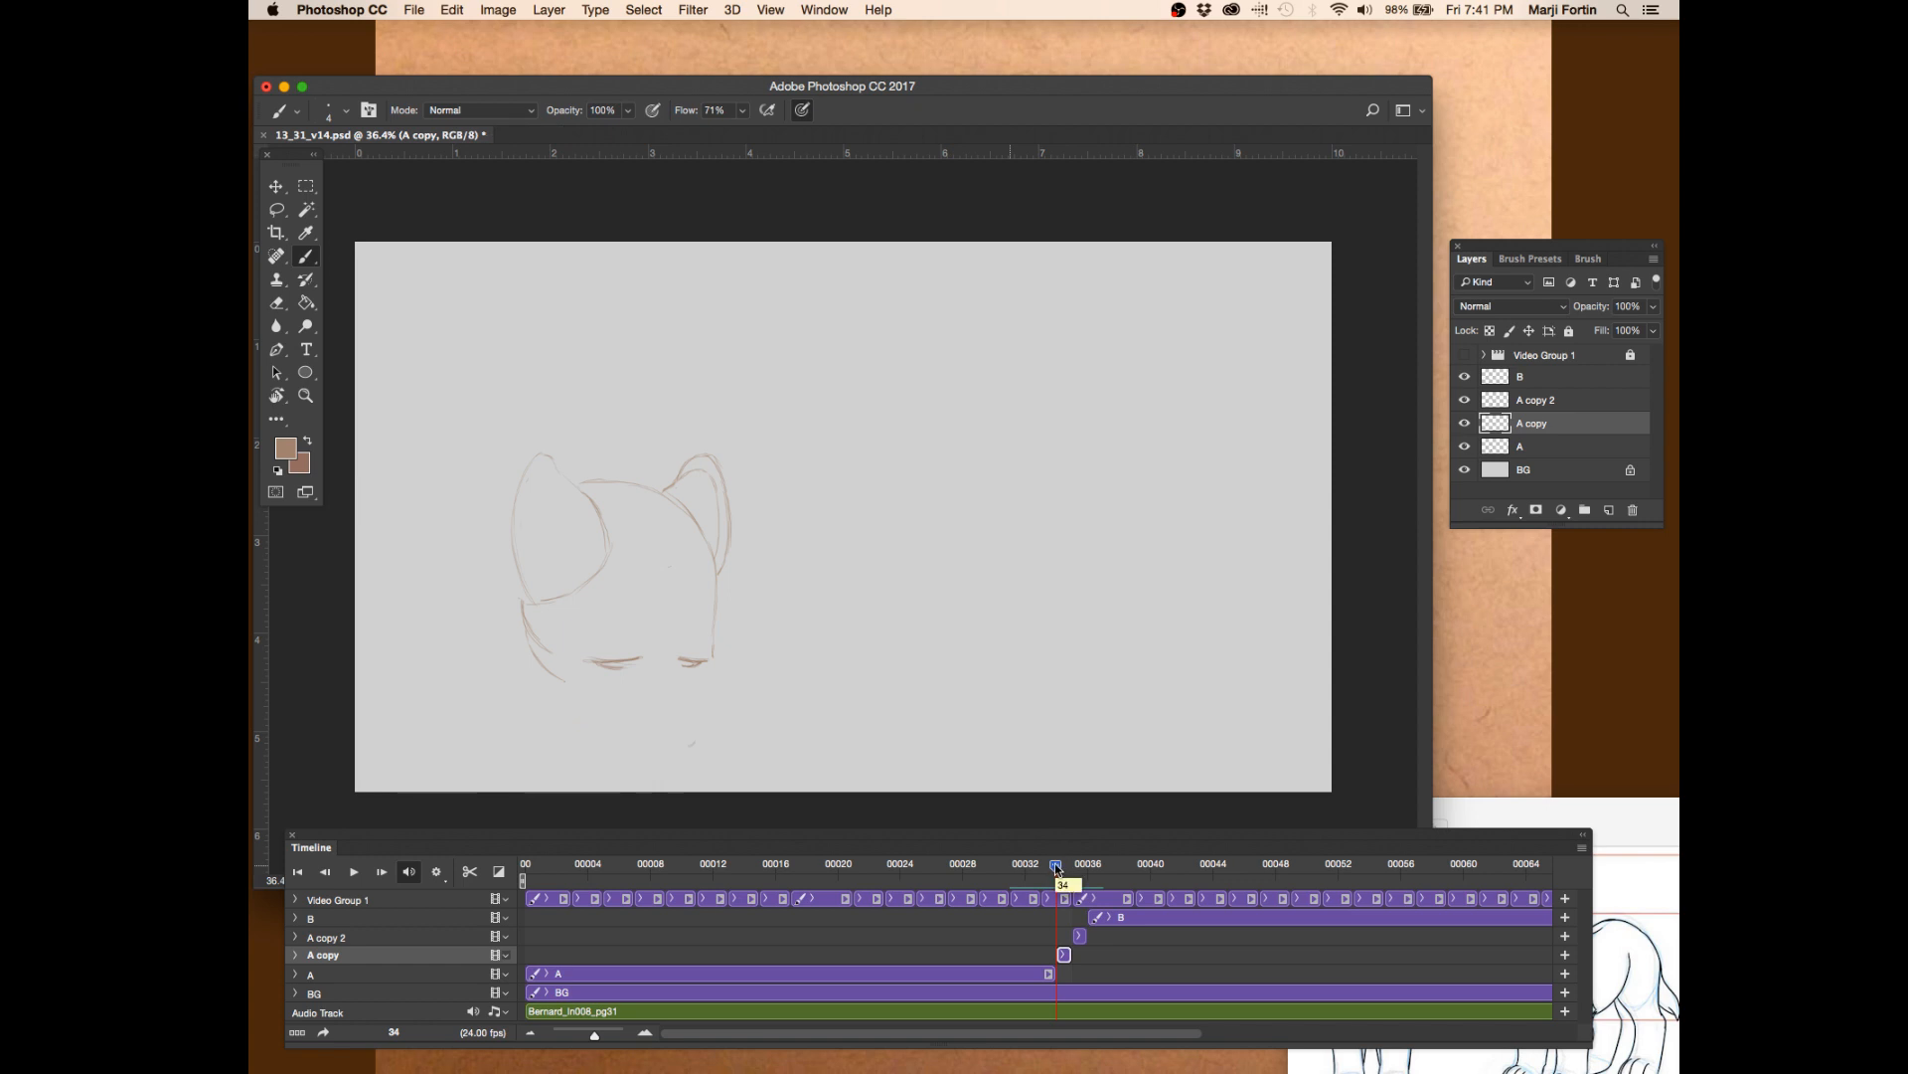
pyautogui.moveTo(1058, 872); pyautogui.dragTo(1055, 874)
# - Write a circled 1 in the canvas's upper right corner on layer A at frame 33 and save
pyautogui.moveTo(1055, 871); pyautogui.dragTo(1044, 873)
pyautogui.click(1043, 975)
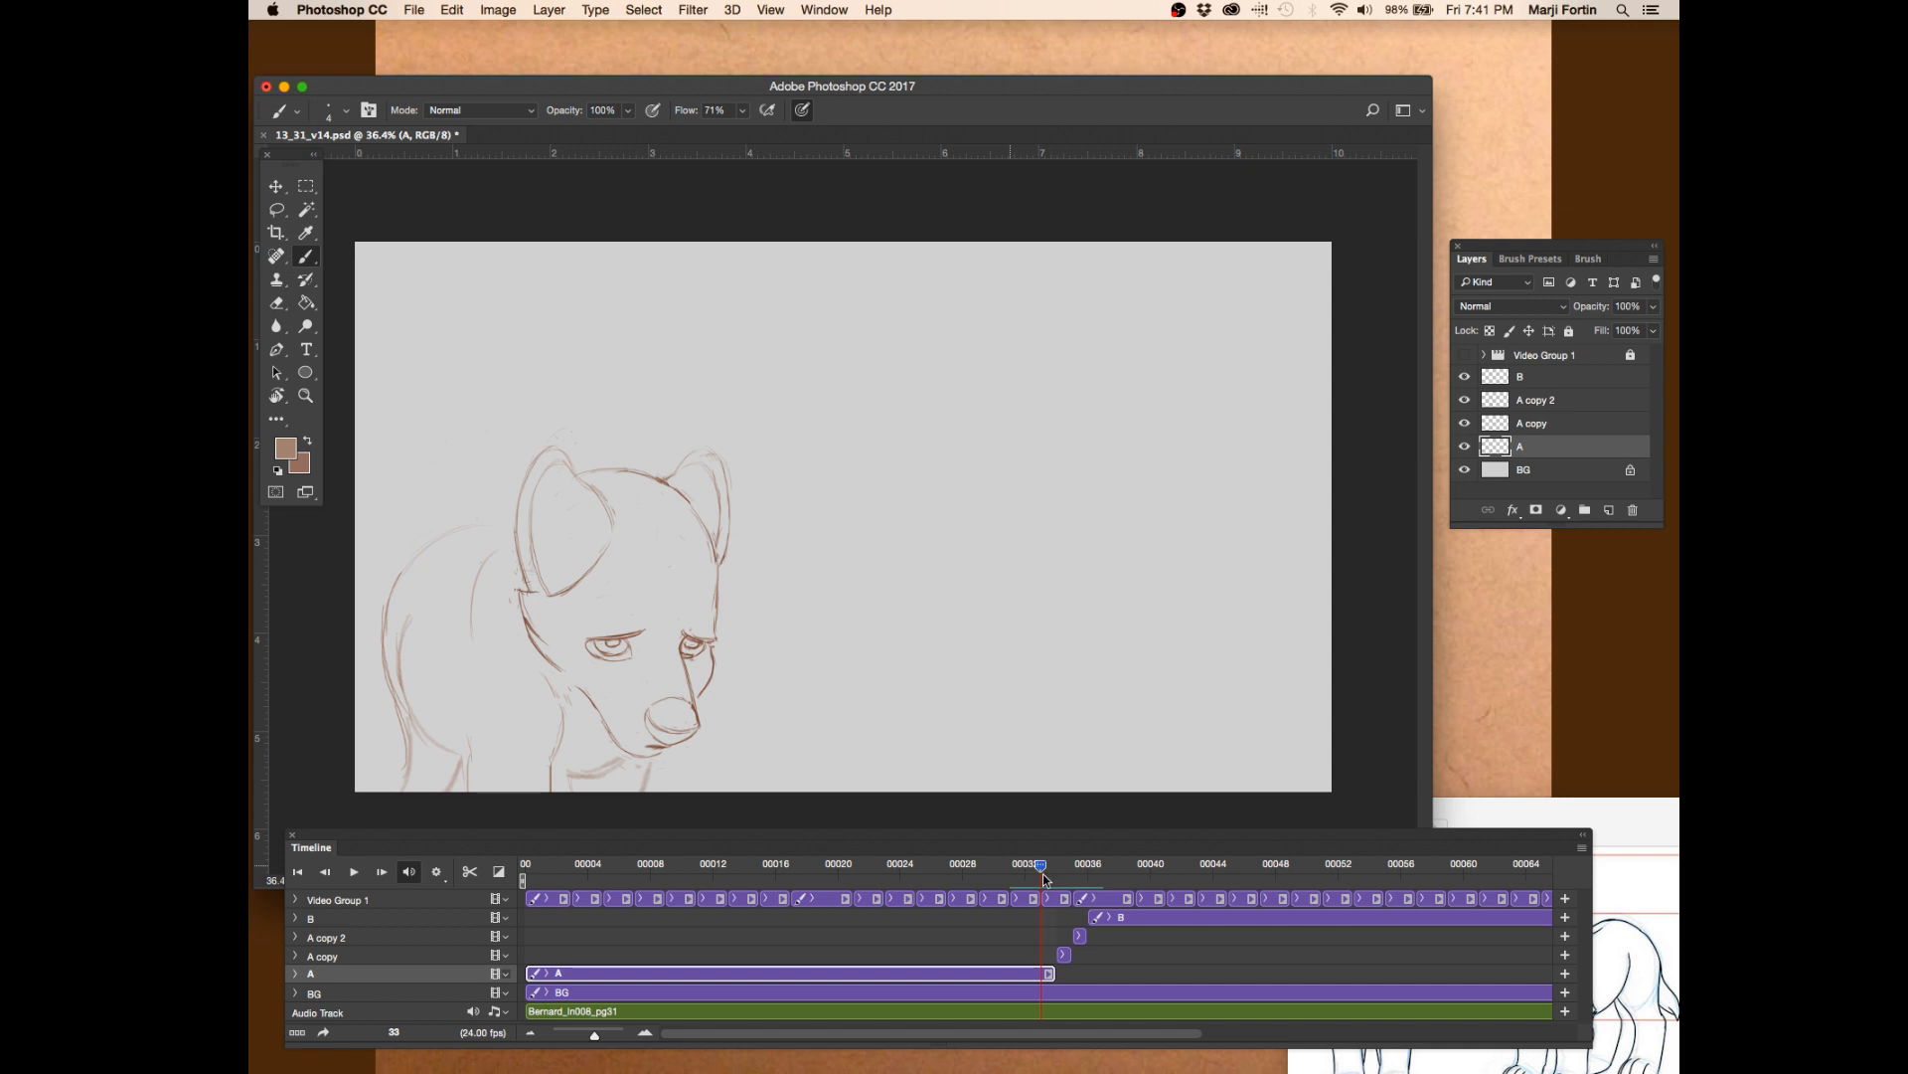
pyautogui.moveTo(1042, 870); pyautogui.dragTo(1046, 873)
pyautogui.moveTo(1299, 260); pyautogui.dragTo(1288, 263)
pyautogui.press('super+s')
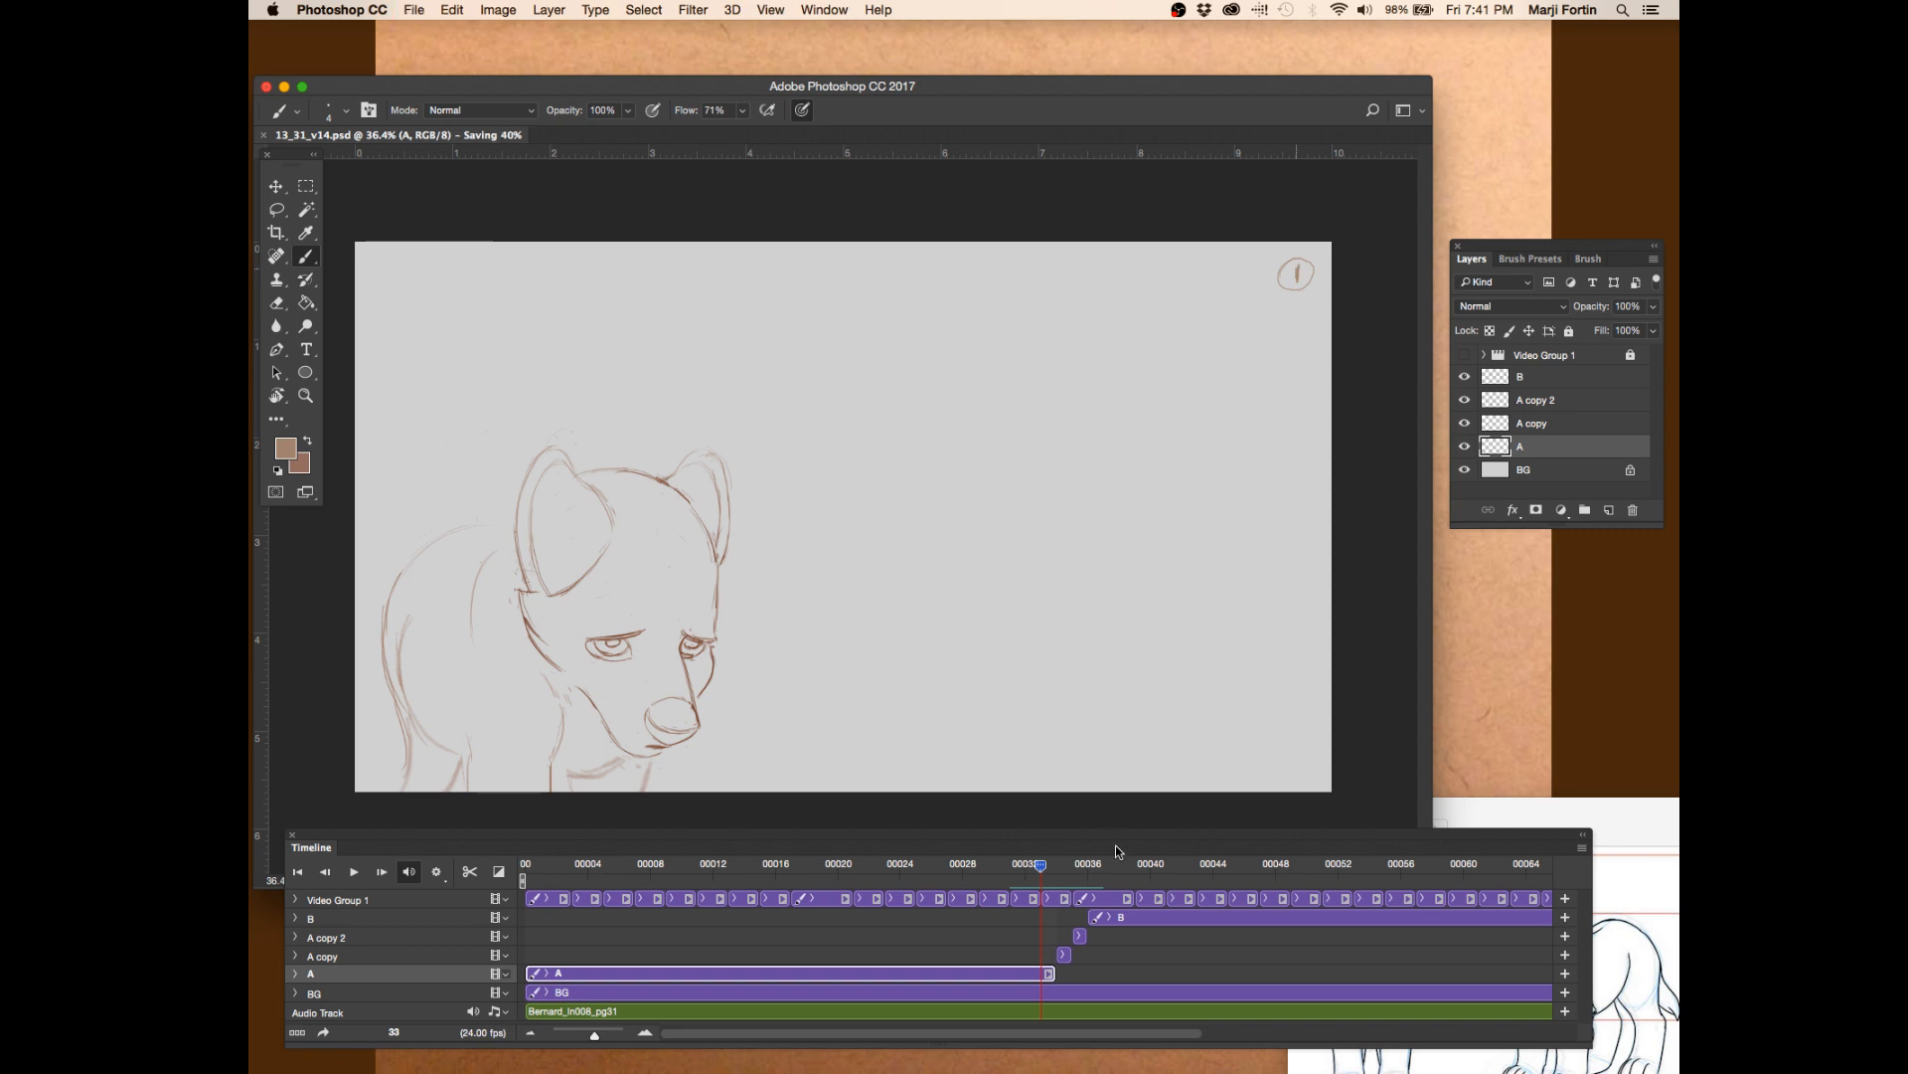
# - Trim one frame off the end of clip A so that it stops before frame 33
pyautogui.moveTo(1040, 867); pyautogui.dragTo(1055, 868)
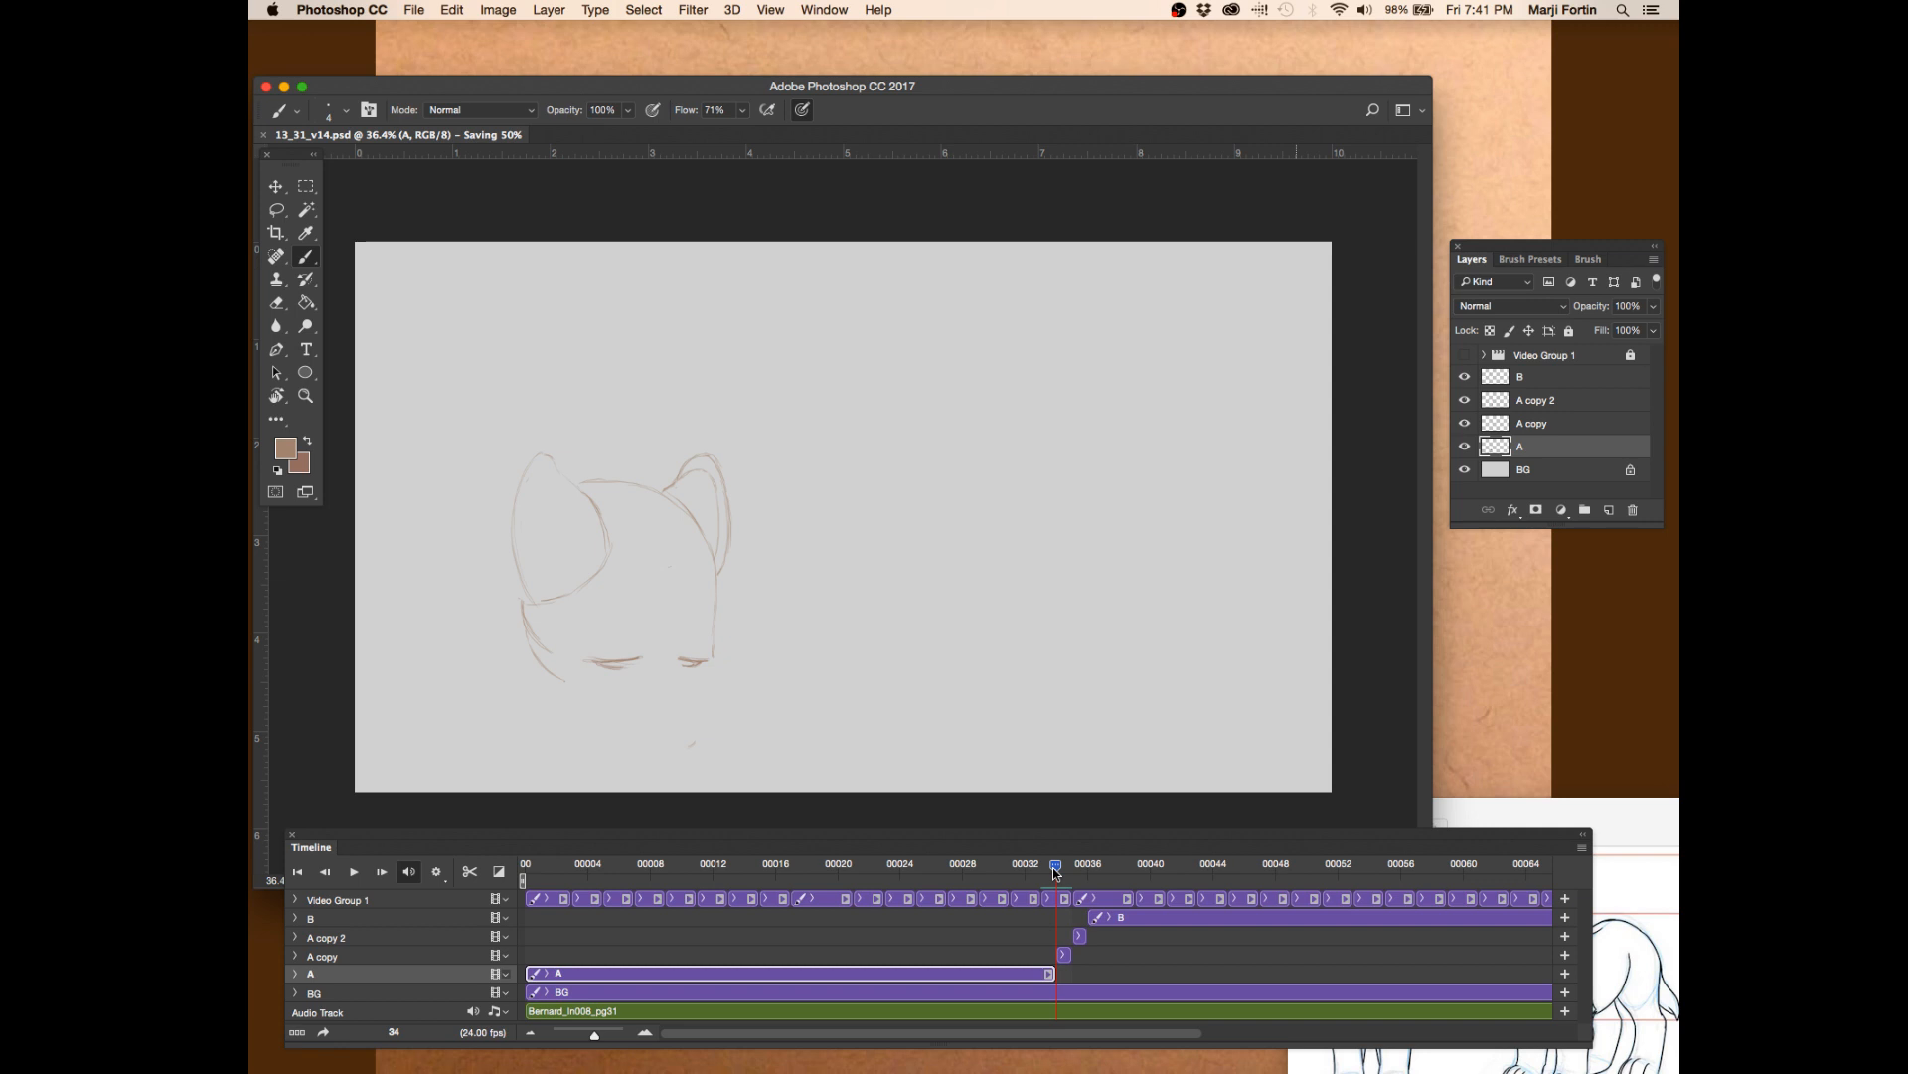
pyautogui.click(1067, 954)
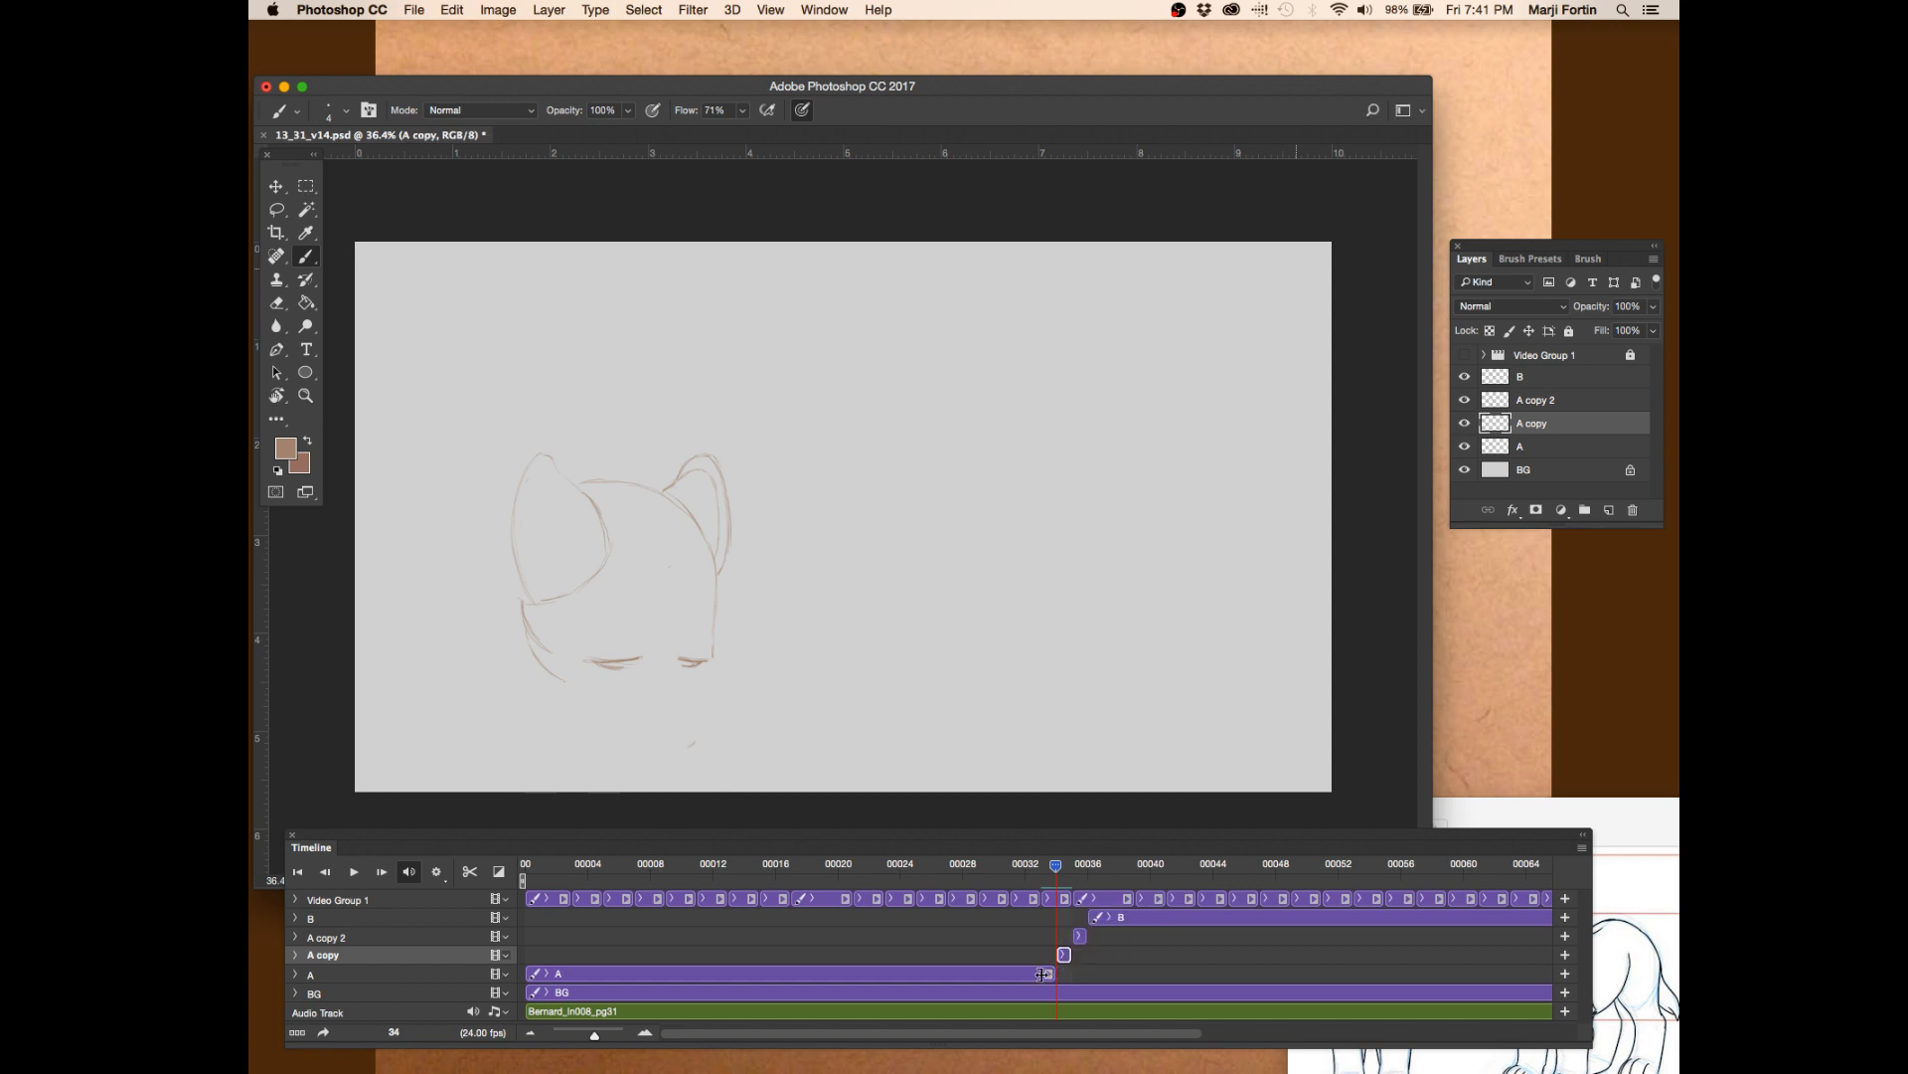
pyautogui.moveTo(1049, 974); pyautogui.dragTo(1062, 872)
pyautogui.moveTo(1065, 973); pyautogui.dragTo(1049, 973)
pyautogui.moveTo(1057, 870); pyautogui.dragTo(1040, 871)
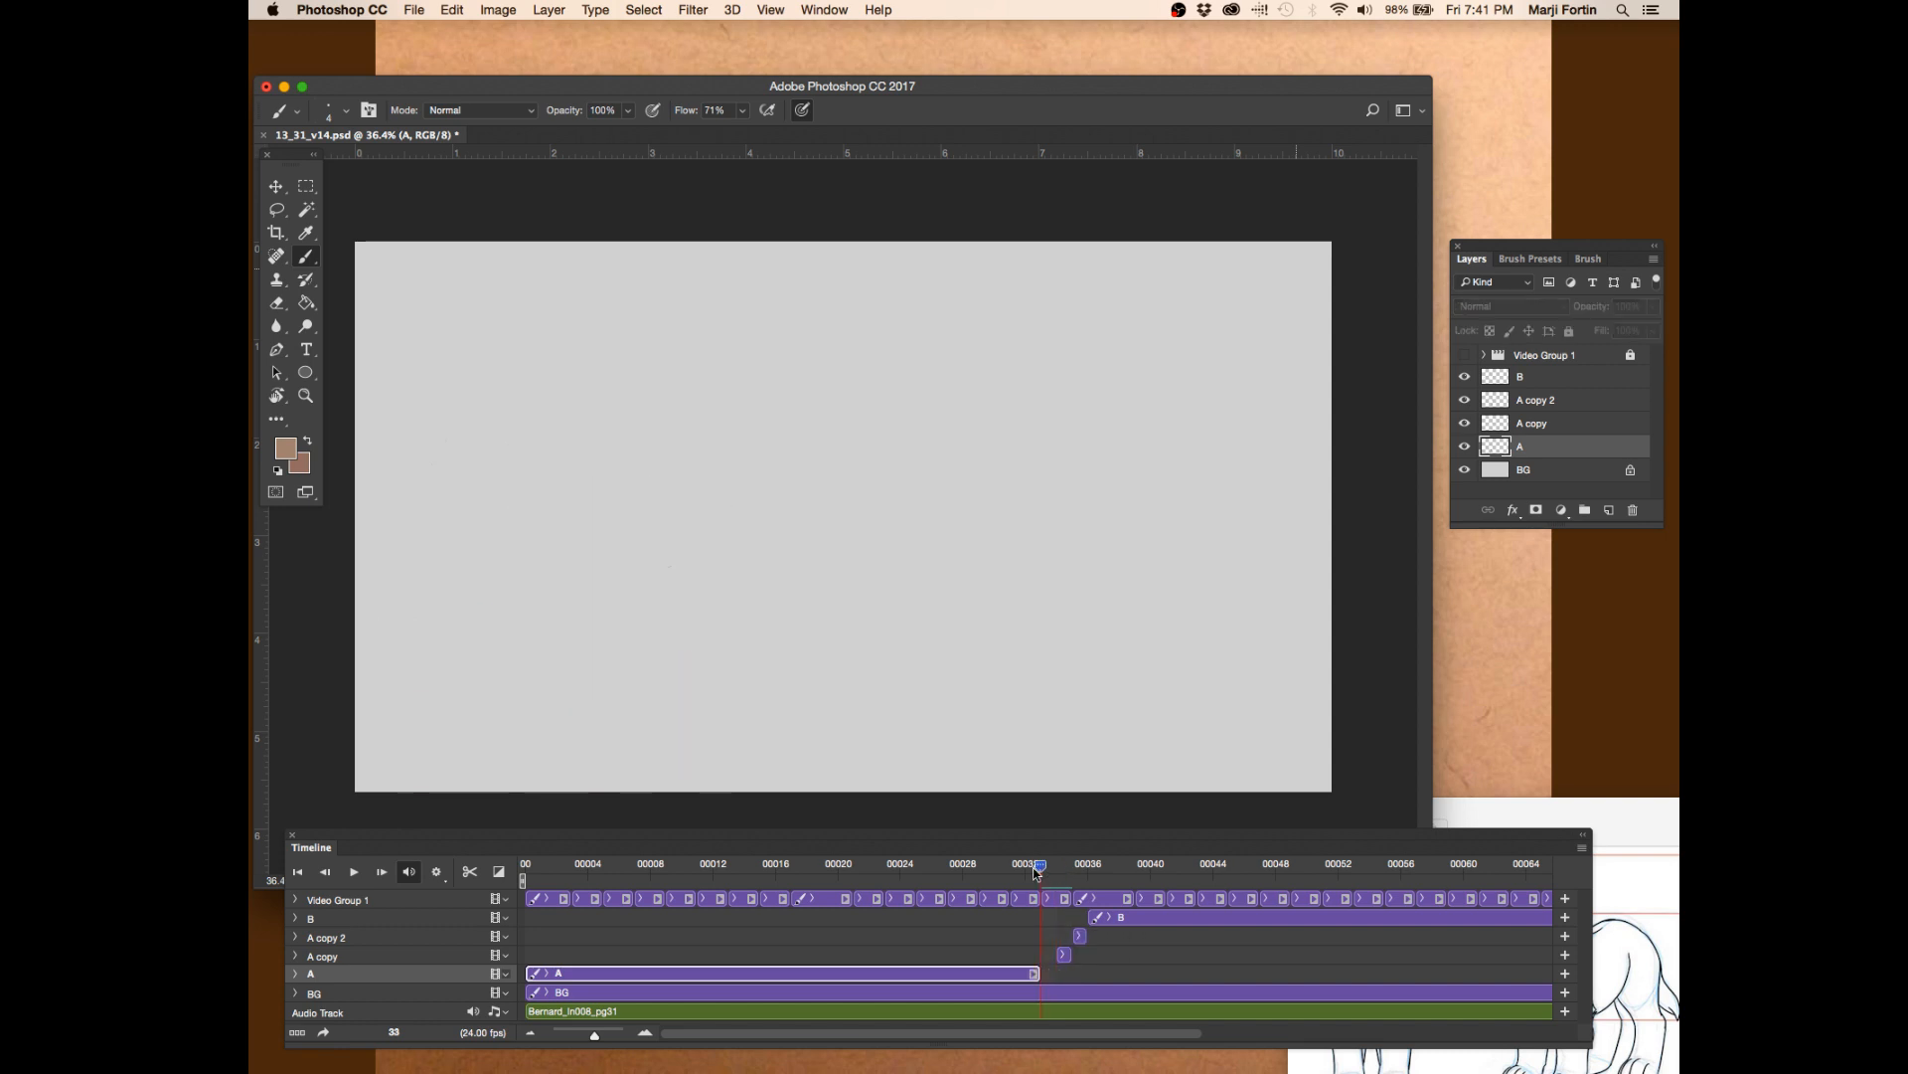
# - Shift the A copy, A copy 2 and B clips one frame earlier, starting at frames 33, 34 and 35
pyautogui.moveTo(1061, 954); pyautogui.dragTo(1041, 955)
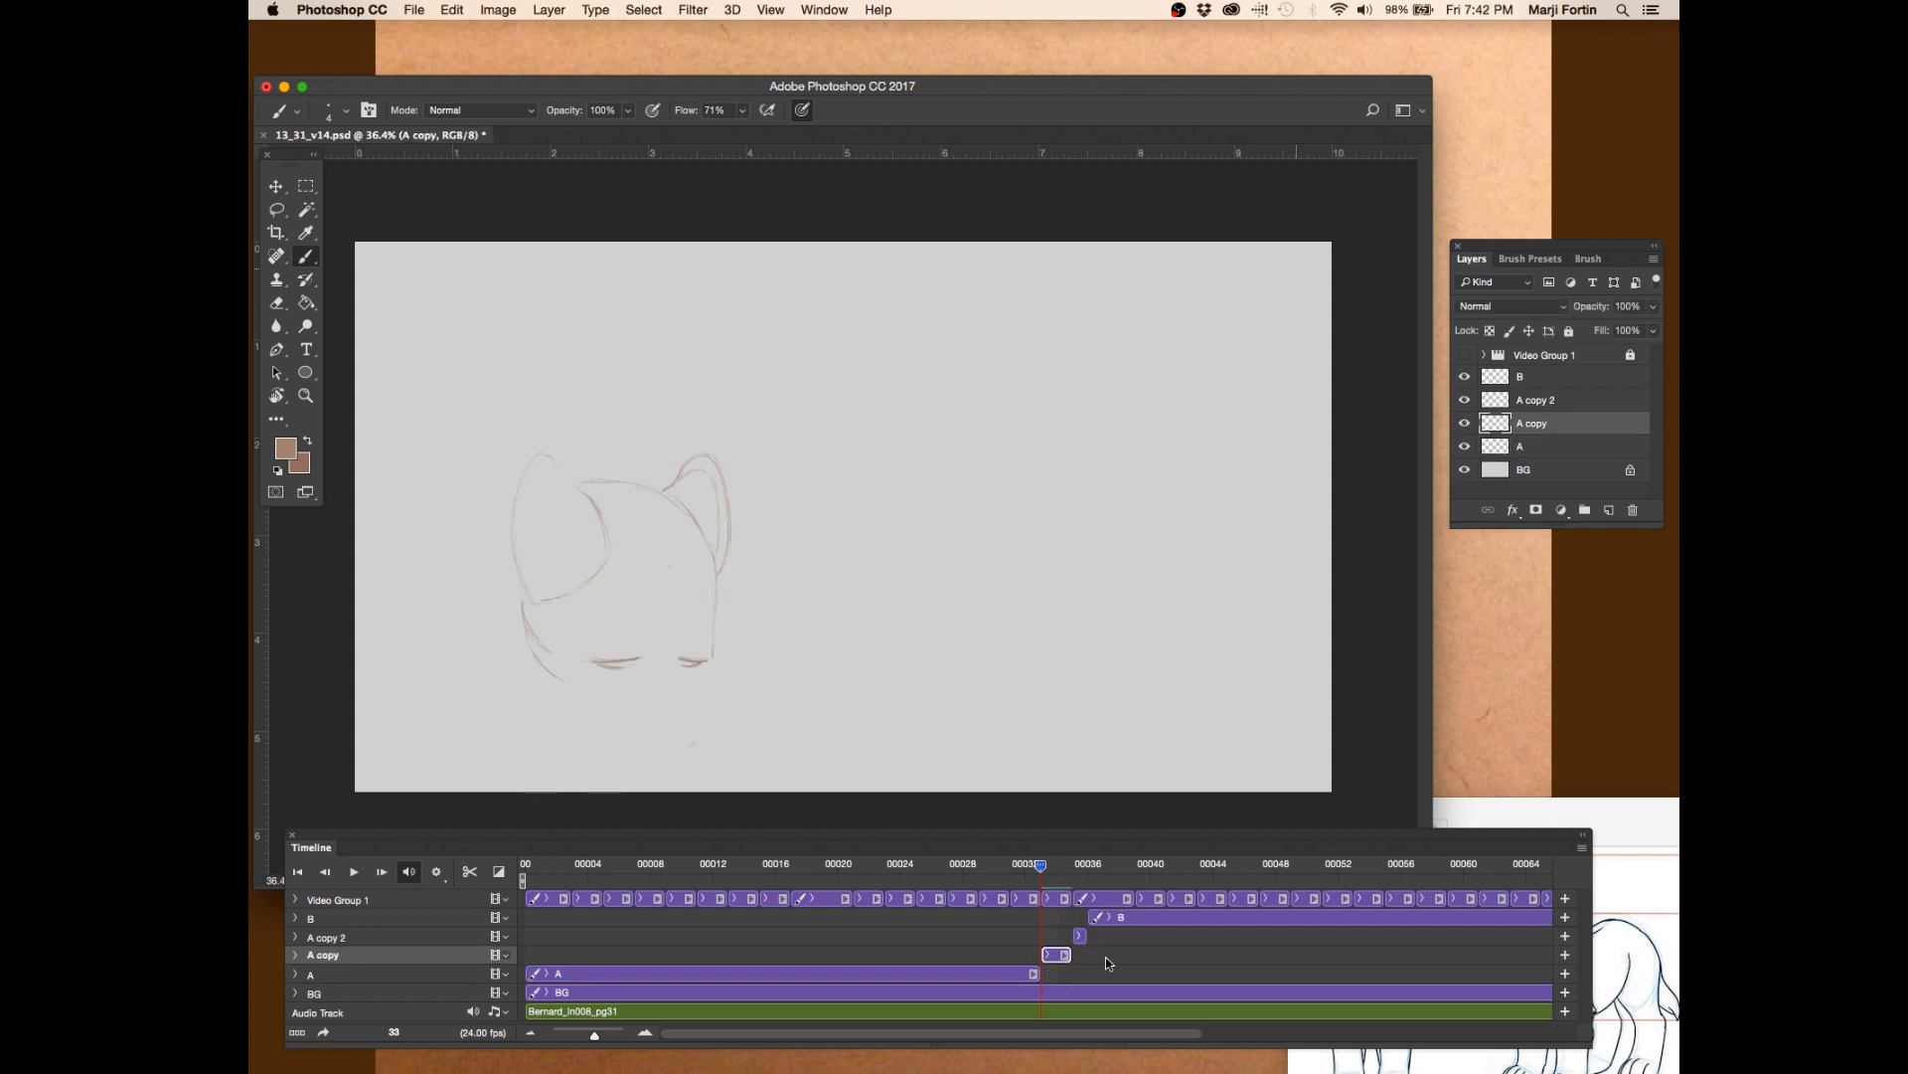
pyautogui.moveTo(1067, 954); pyautogui.dragTo(1082, 917)
pyautogui.click(1027, 871)
pyautogui.click(1041, 873)
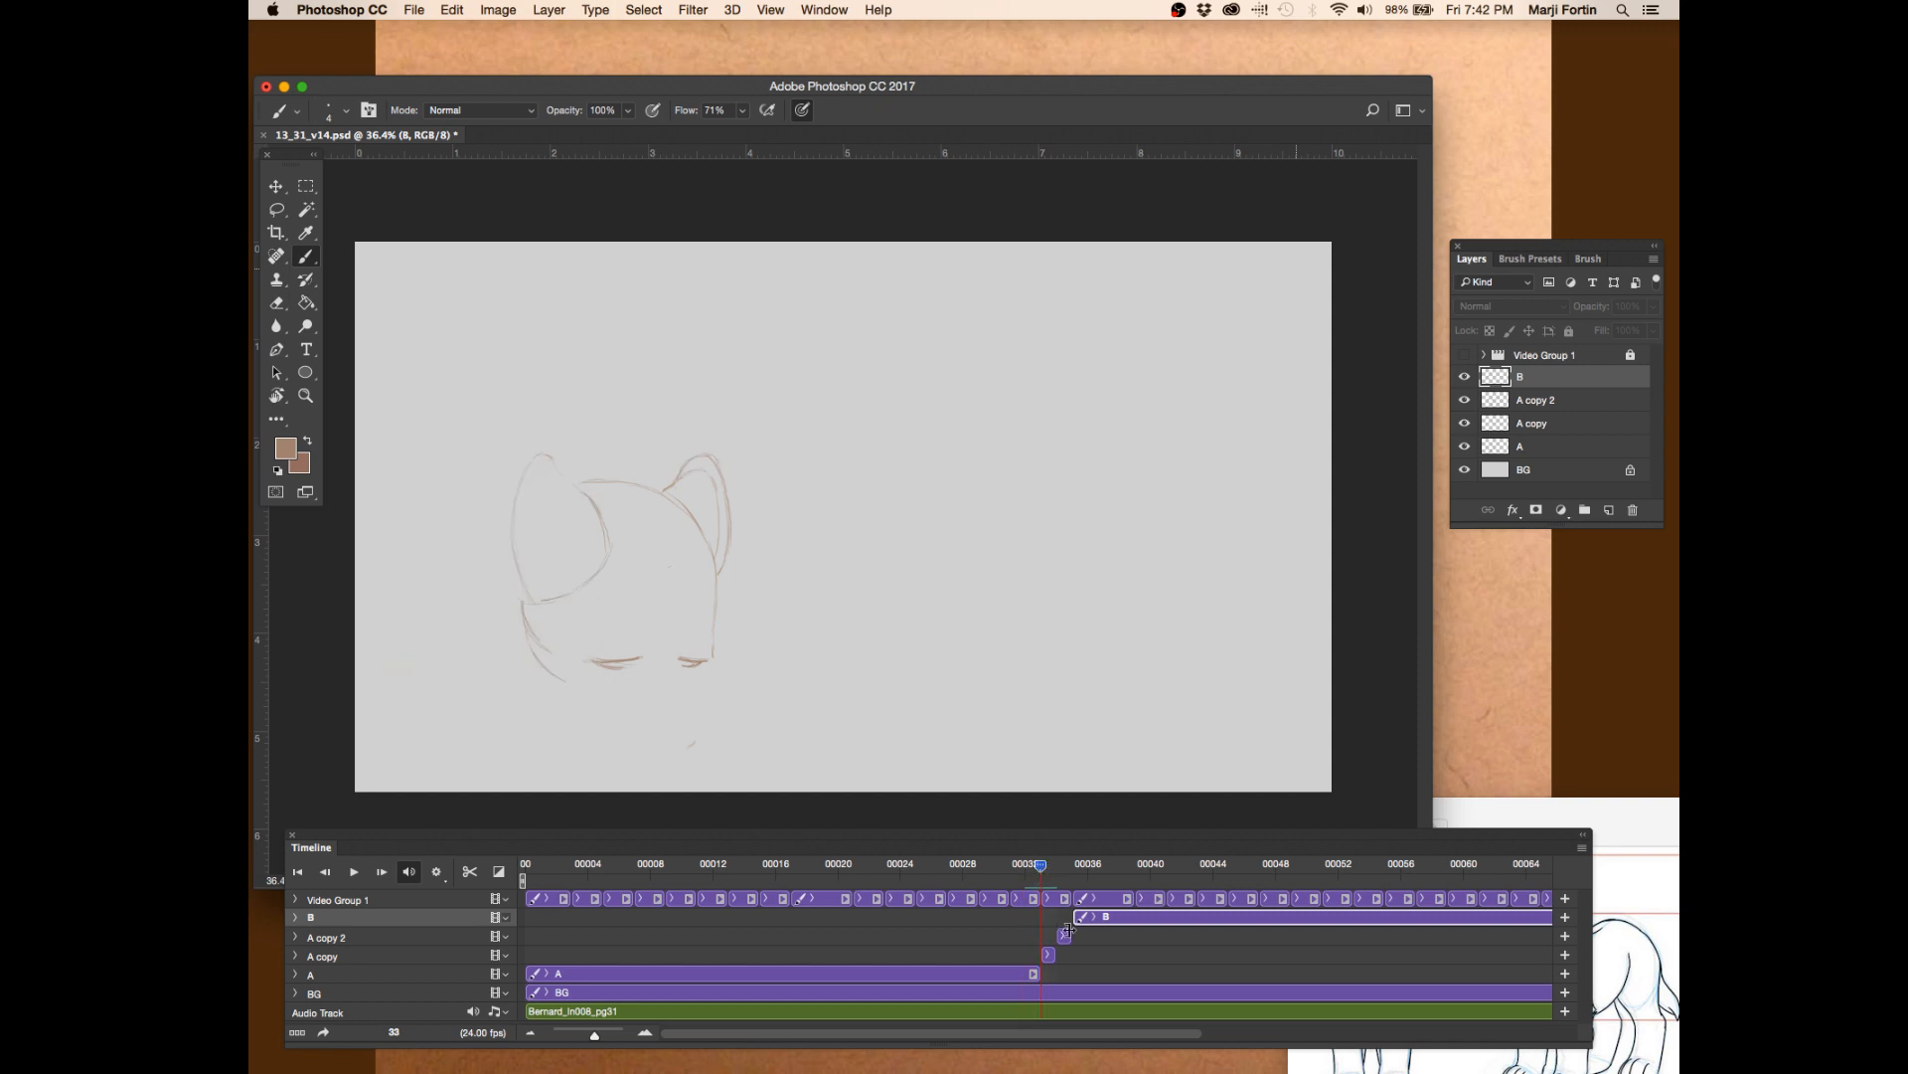
# - Write a circled 33 in the canvas's upper right corner on layer A copy at frame 33 and save
pyautogui.moveTo(1040, 871)
pyautogui.mouseDown()
pyautogui.moveTo(1059, 872)
pyautogui.moveTo(1041, 868)
pyautogui.mouseUp()
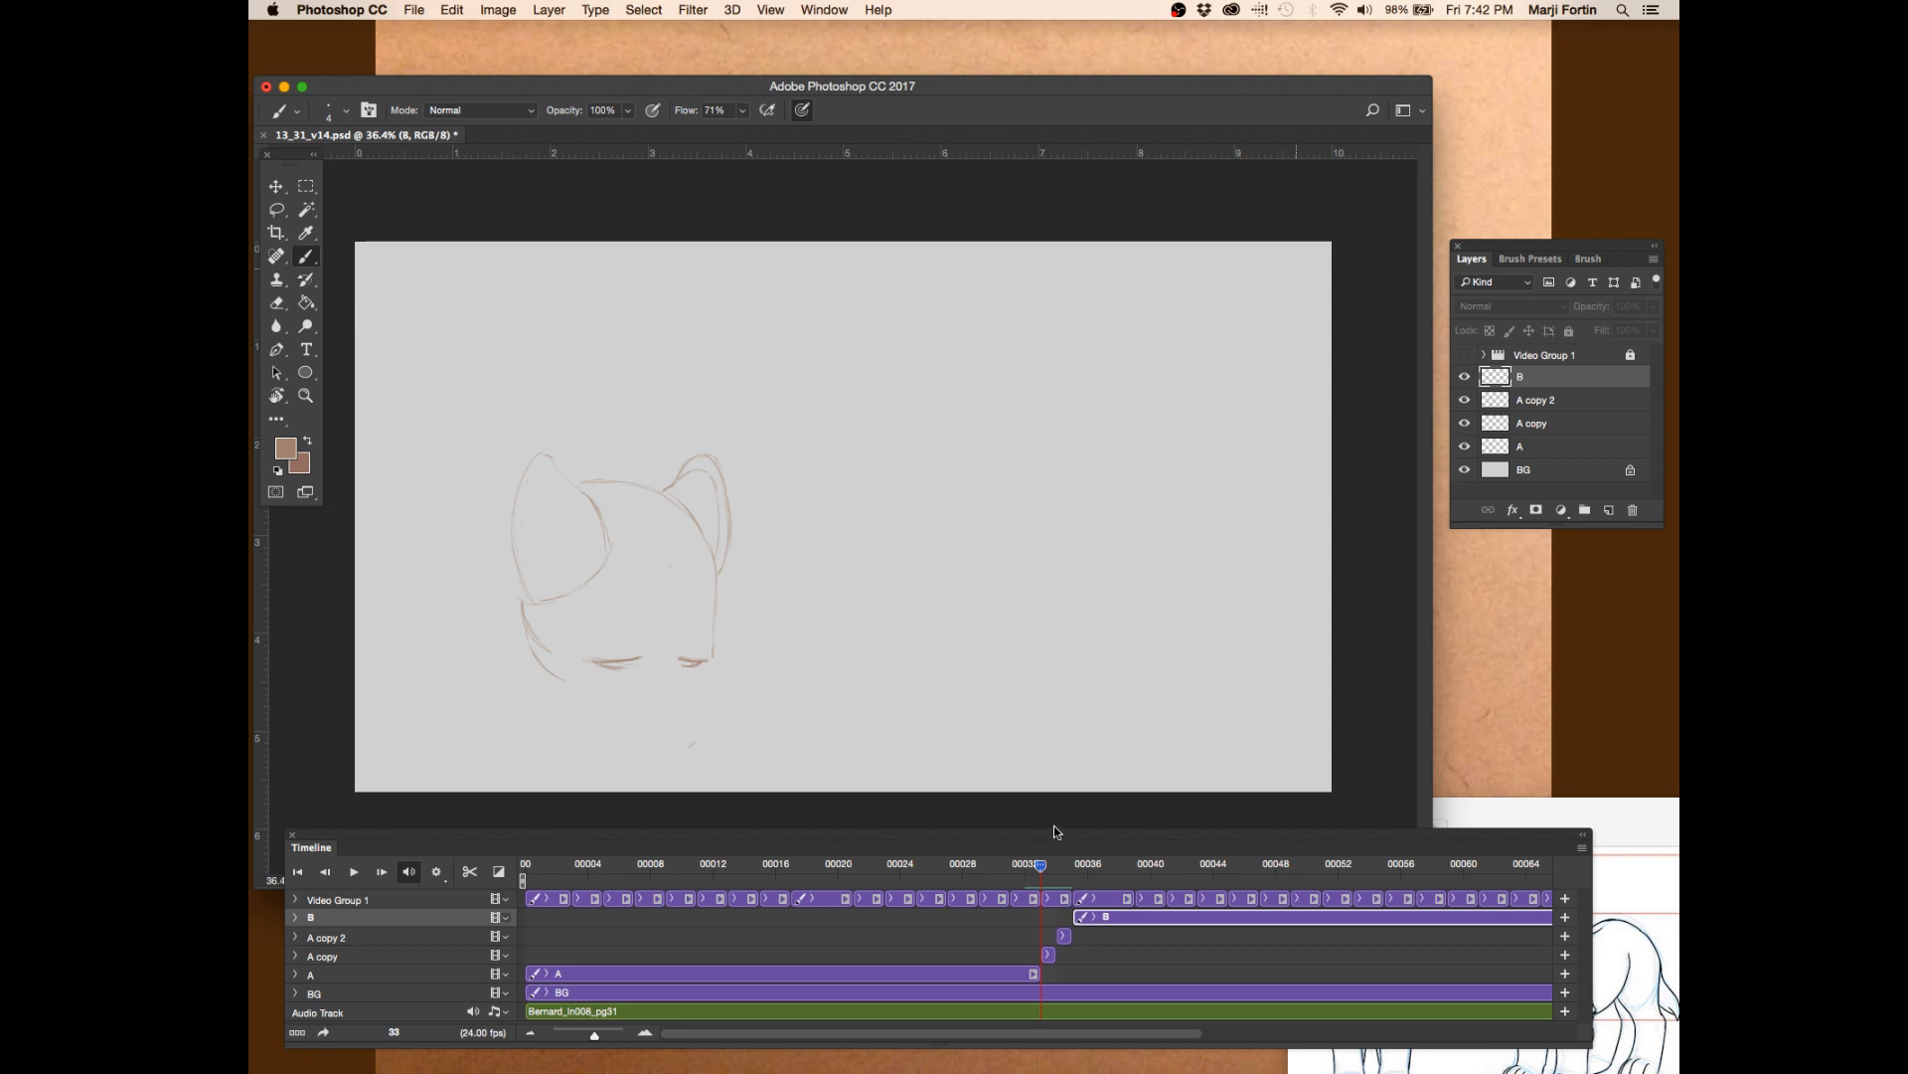
pyautogui.click(1049, 954)
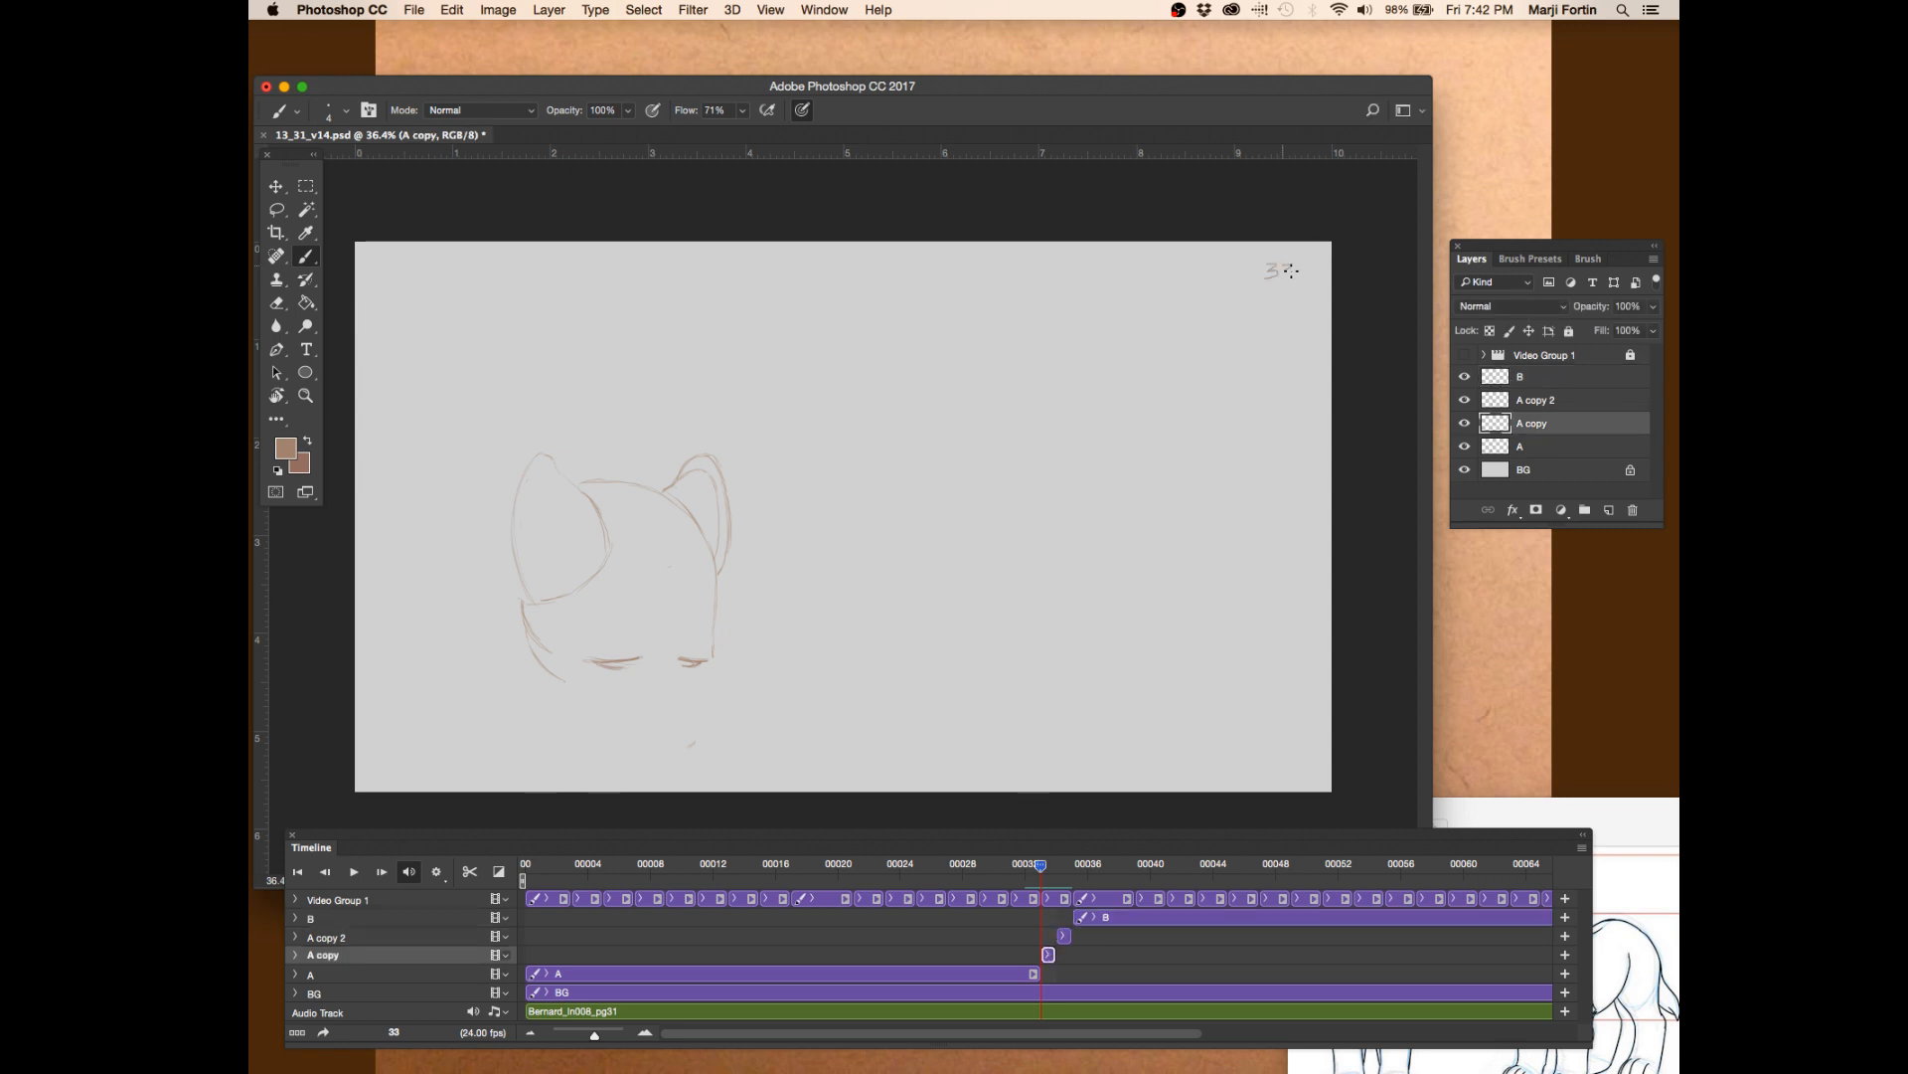
pyautogui.moveTo(1291, 256); pyautogui.dragTo(1303, 260)
pyautogui.press('super+s')
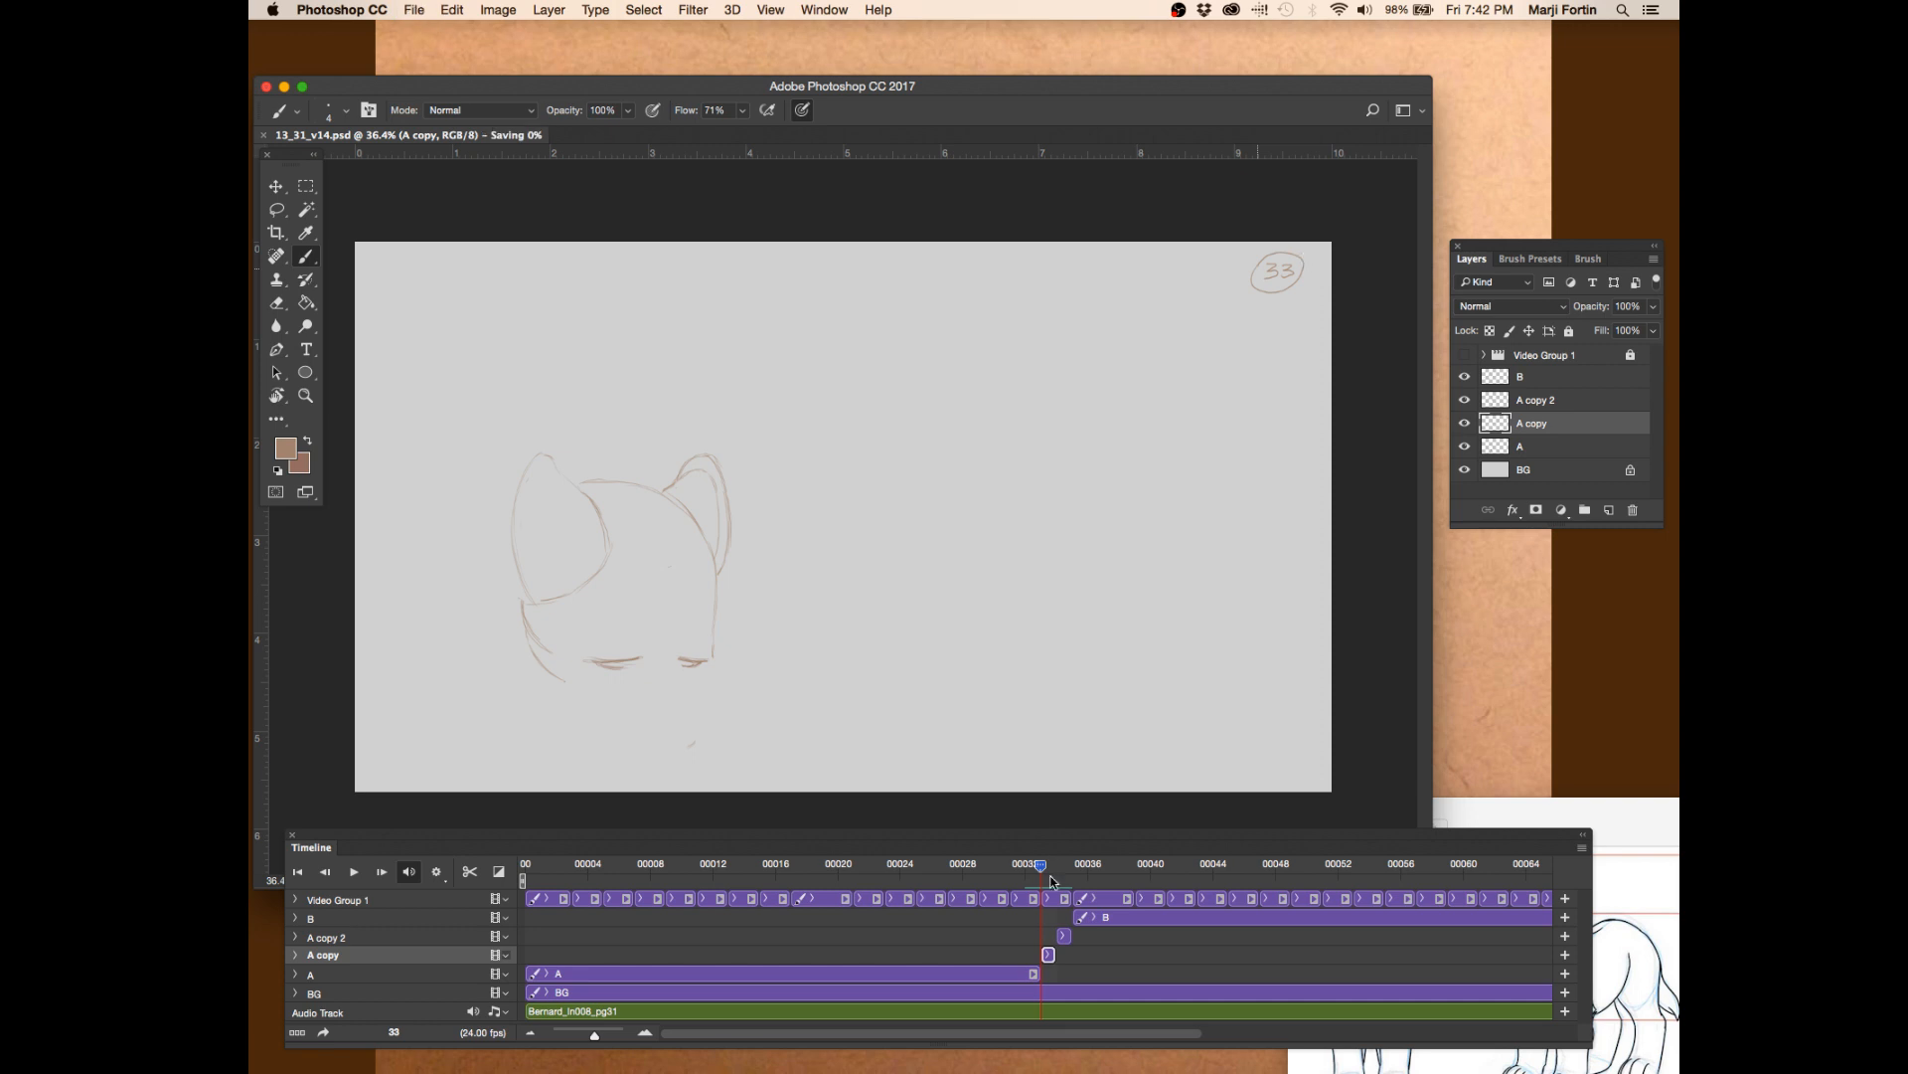
# - Play back the head turn from frame 25 to check its timing
pyautogui.moveTo(1039, 872)
pyautogui.mouseDown()
pyautogui.moveTo(1079, 862)
pyautogui.moveTo(993, 872)
pyautogui.moveTo(1033, 887)
pyautogui.moveTo(910, 871)
pyautogui.moveTo(929, 955)
pyautogui.mouseUp()
pyautogui.click(914, 868)
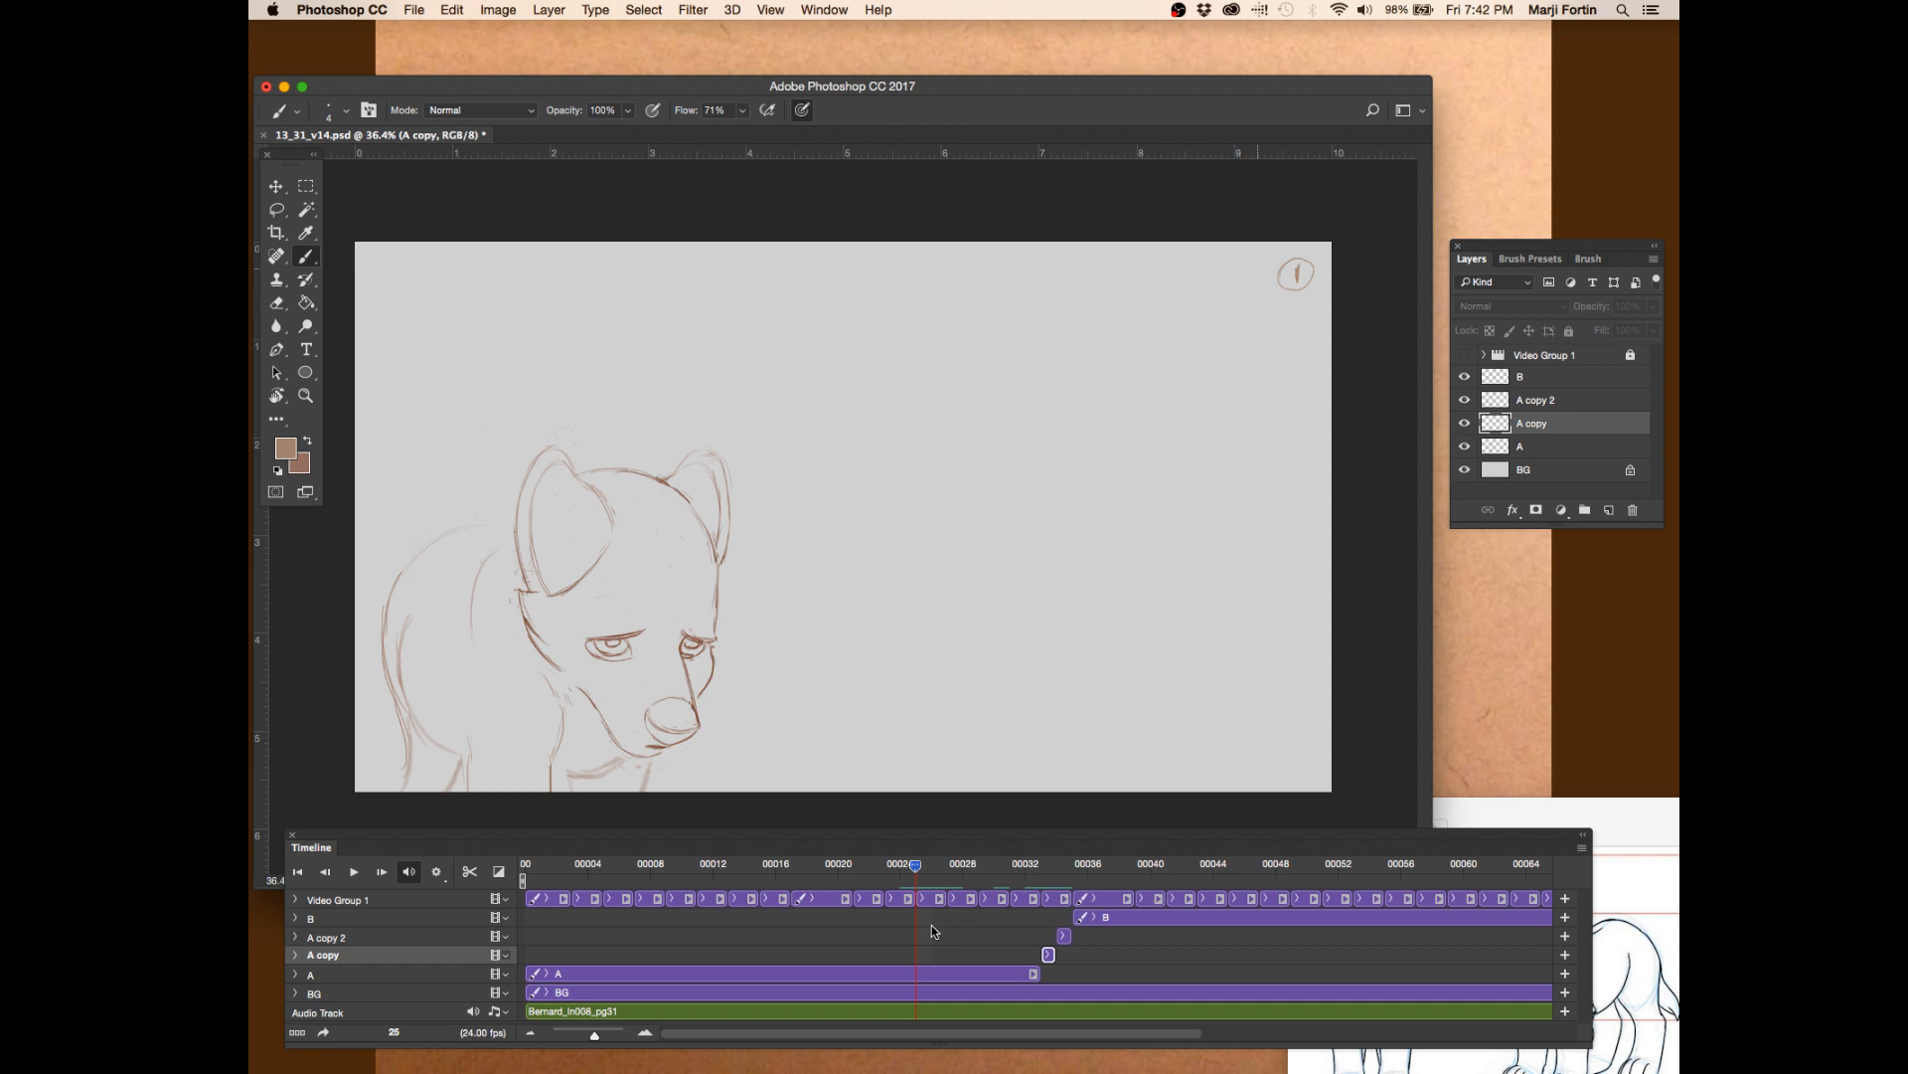
pyautogui.press('space')
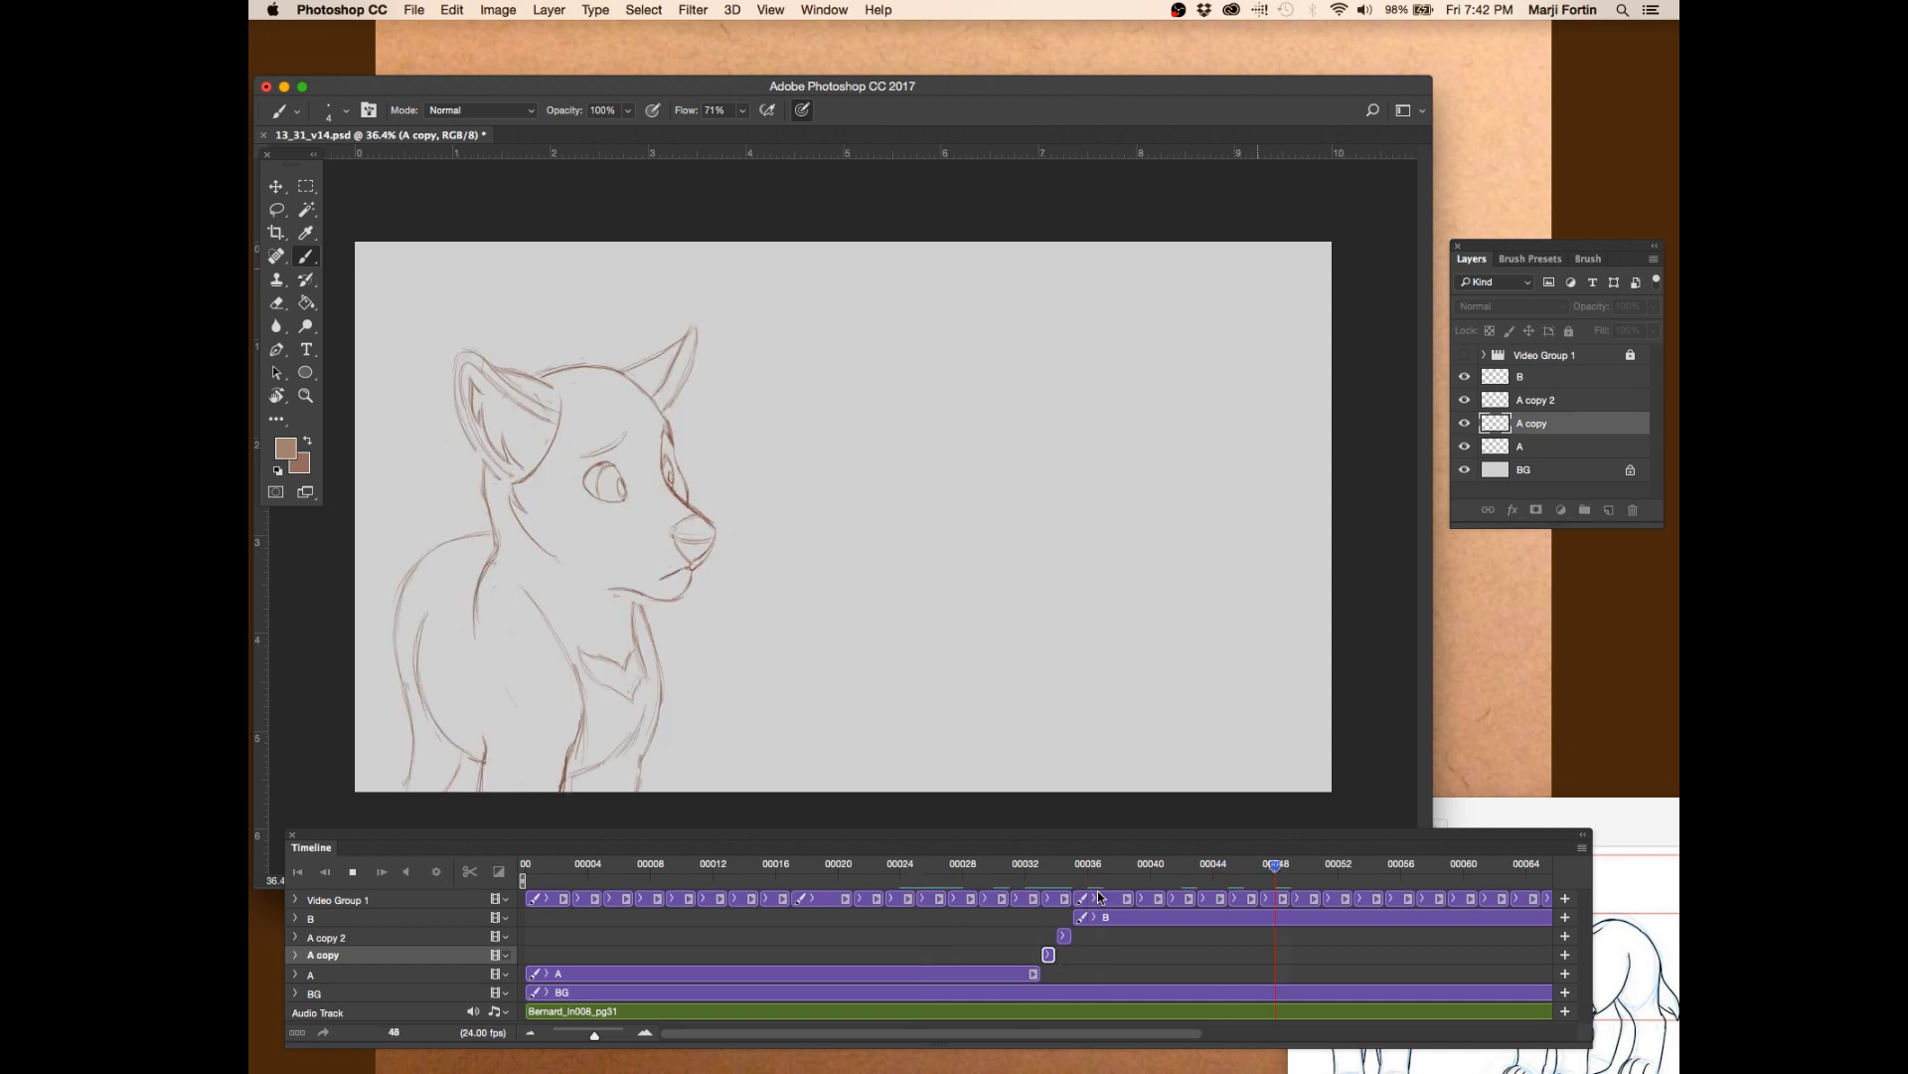
pyautogui.click(1041, 866)
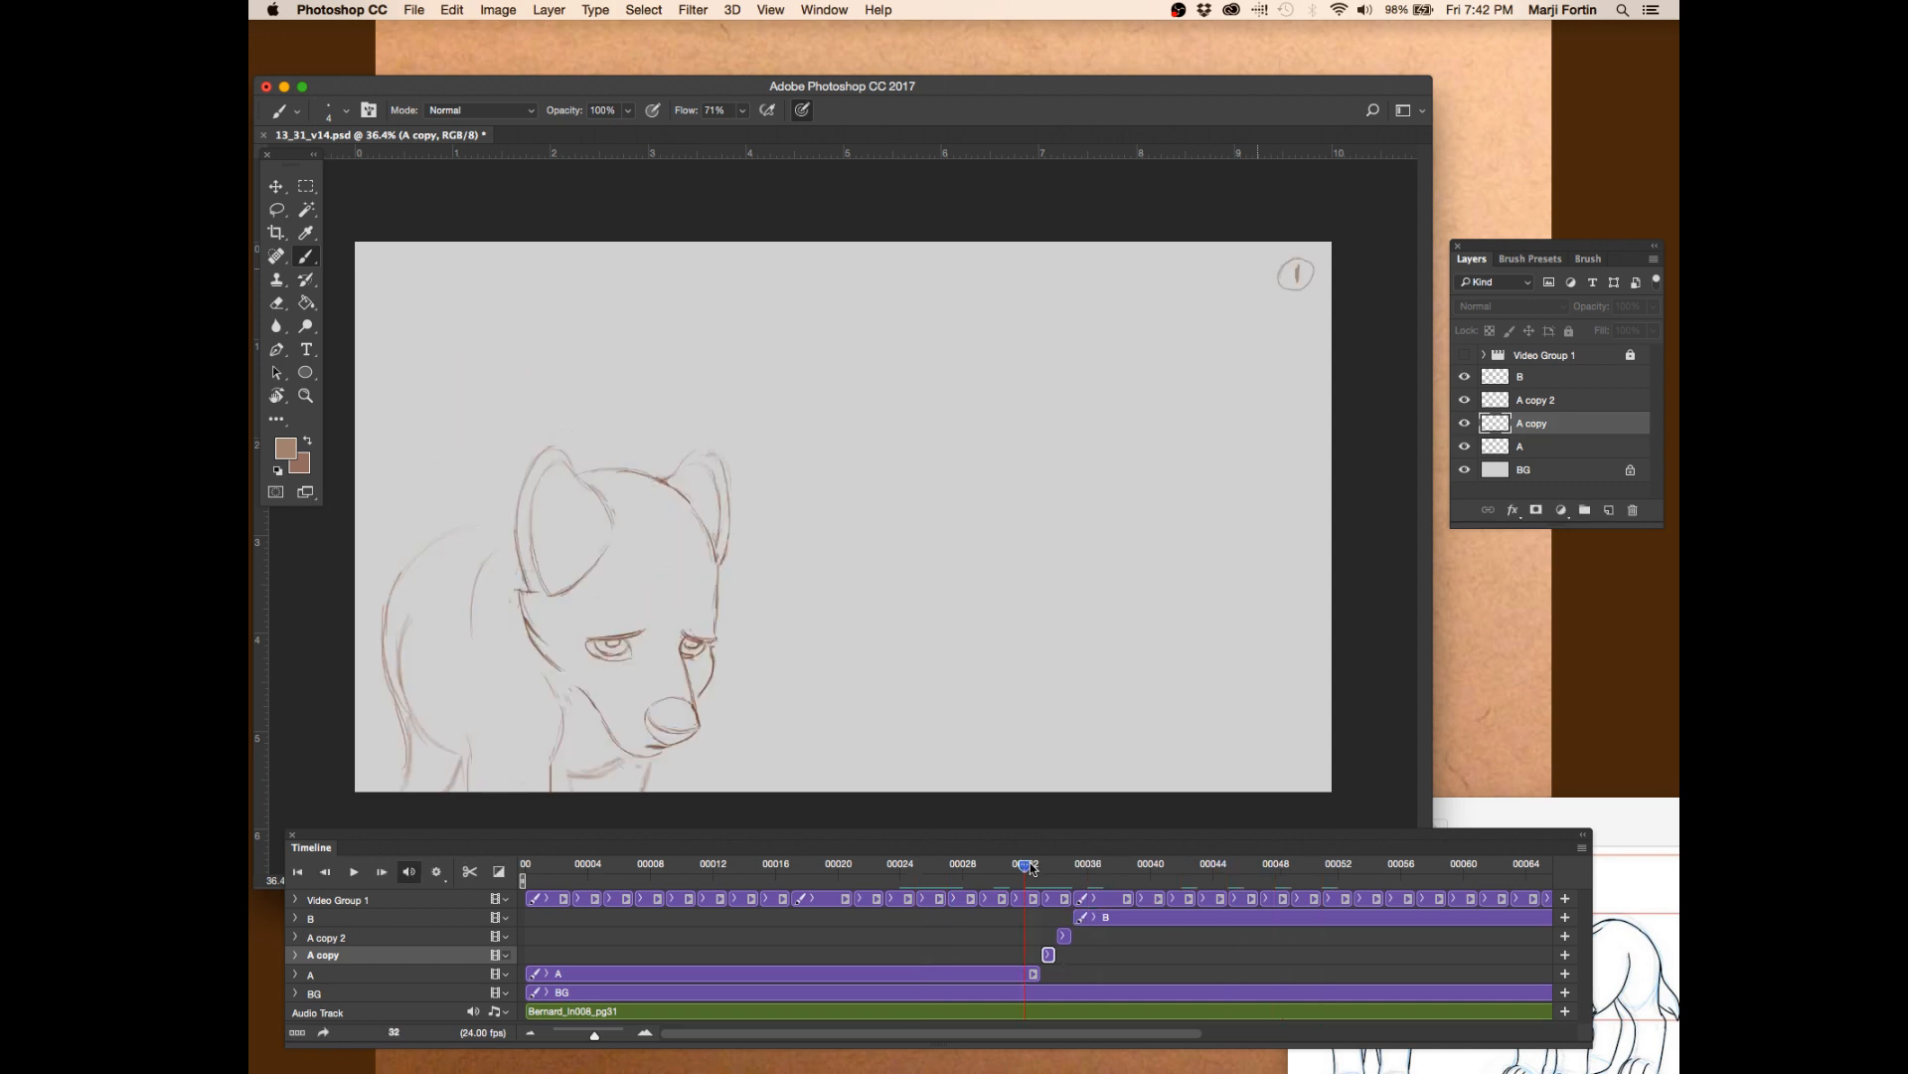
# - Move clip B to start at frame 38, extend clip A copy 2 up to it, and save
pyautogui.moveTo(1047, 869)
pyautogui.mouseDown()
pyautogui.moveTo(1076, 870)
pyautogui.moveTo(1098, 916)
pyautogui.moveTo(1122, 916)
pyautogui.moveTo(1135, 871)
pyautogui.mouseUp()
pyautogui.click(1104, 870)
pyautogui.moveTo(1064, 936); pyautogui.dragTo(1115, 936)
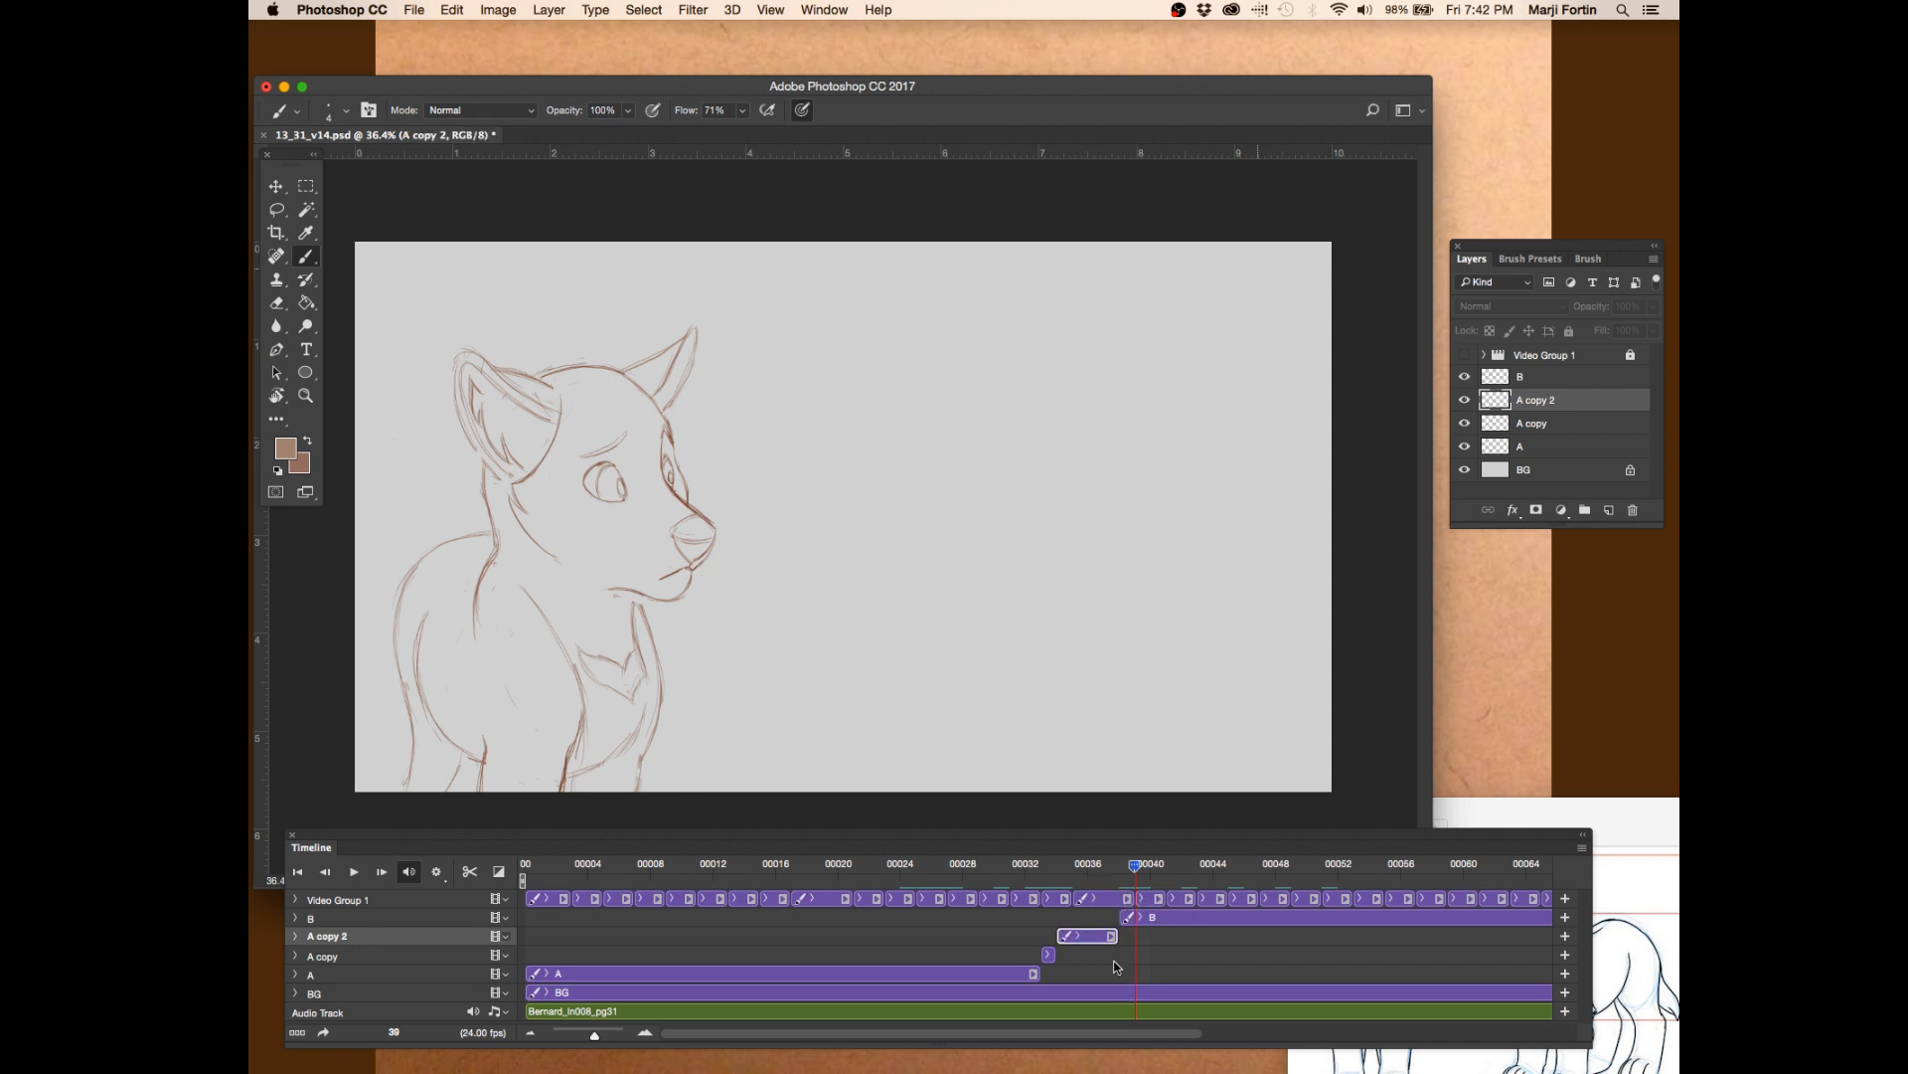
pyautogui.click(1043, 870)
pyautogui.press('super+s')
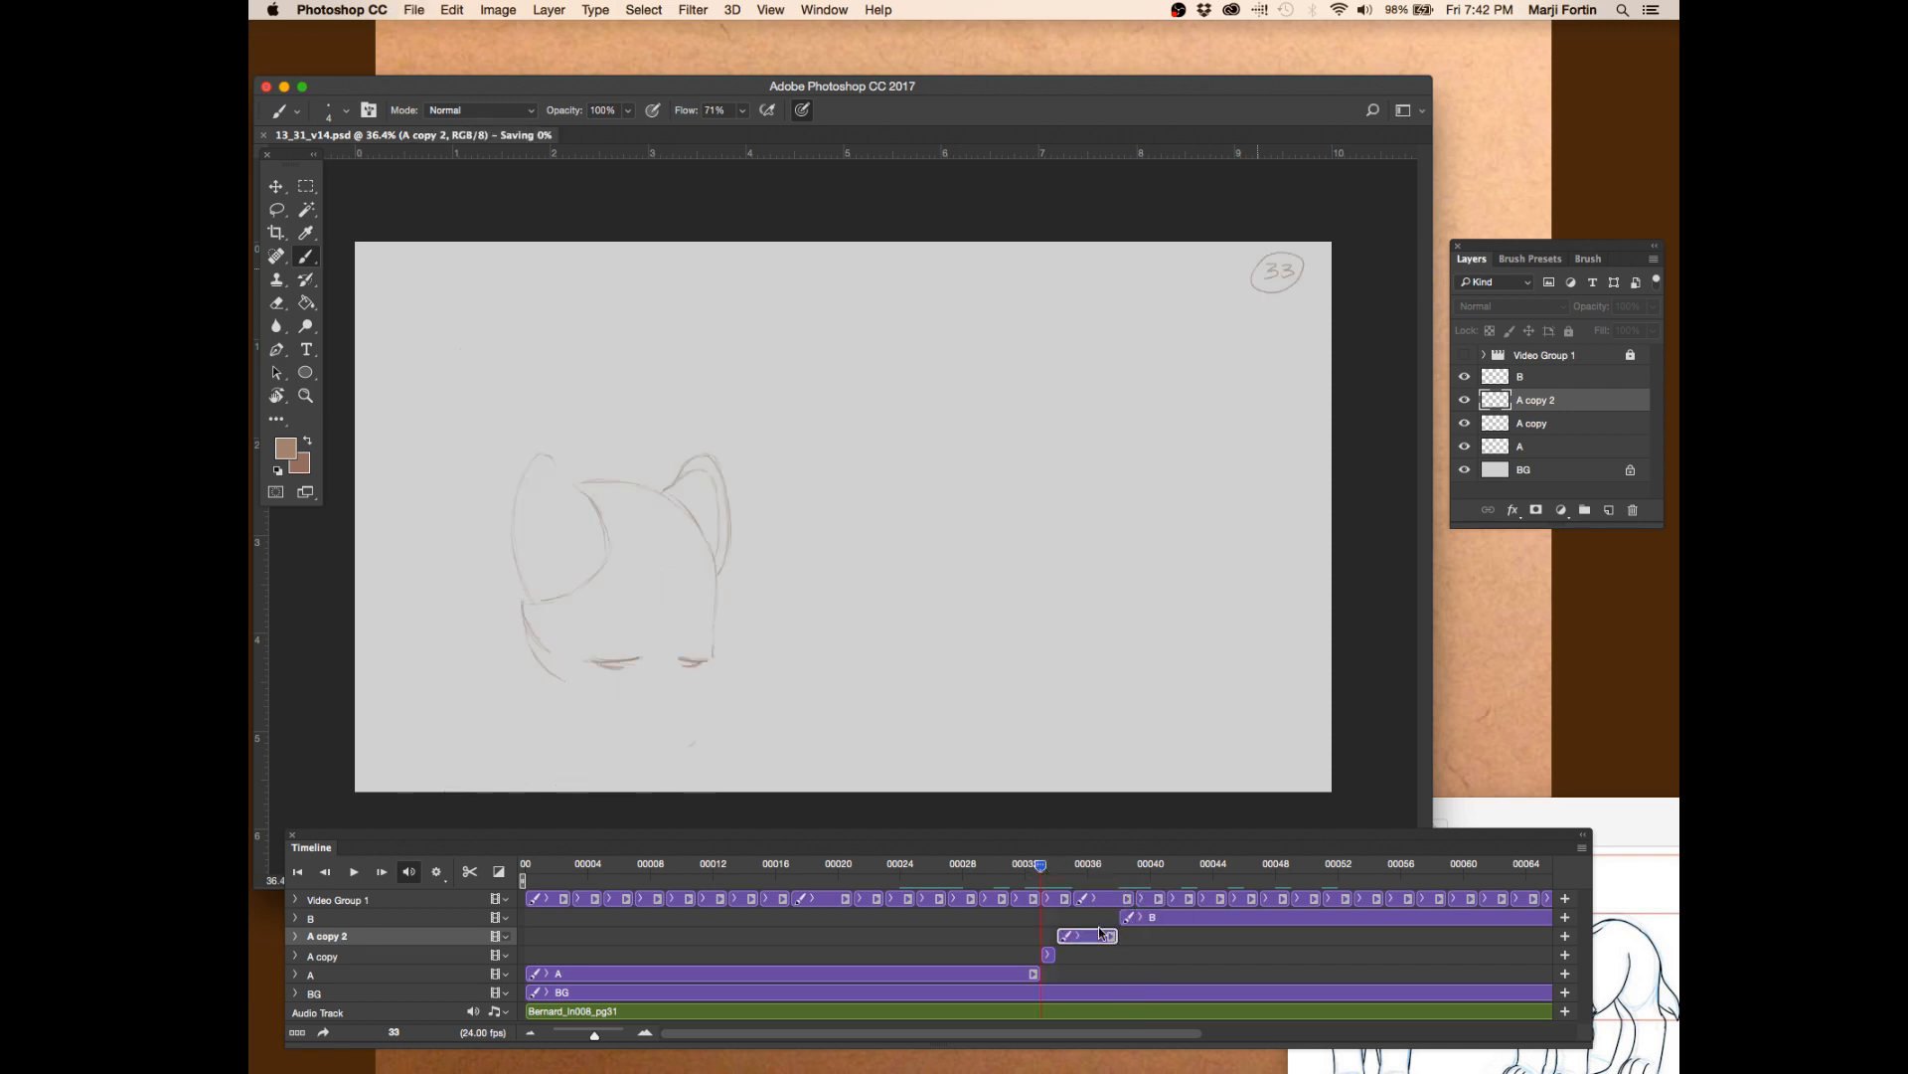
# - Lengthen the Layers panel and reposition it and the Timeline panel closer to the drawing
pyautogui.moveTo(1086, 838); pyautogui.dragTo(1090, 664)
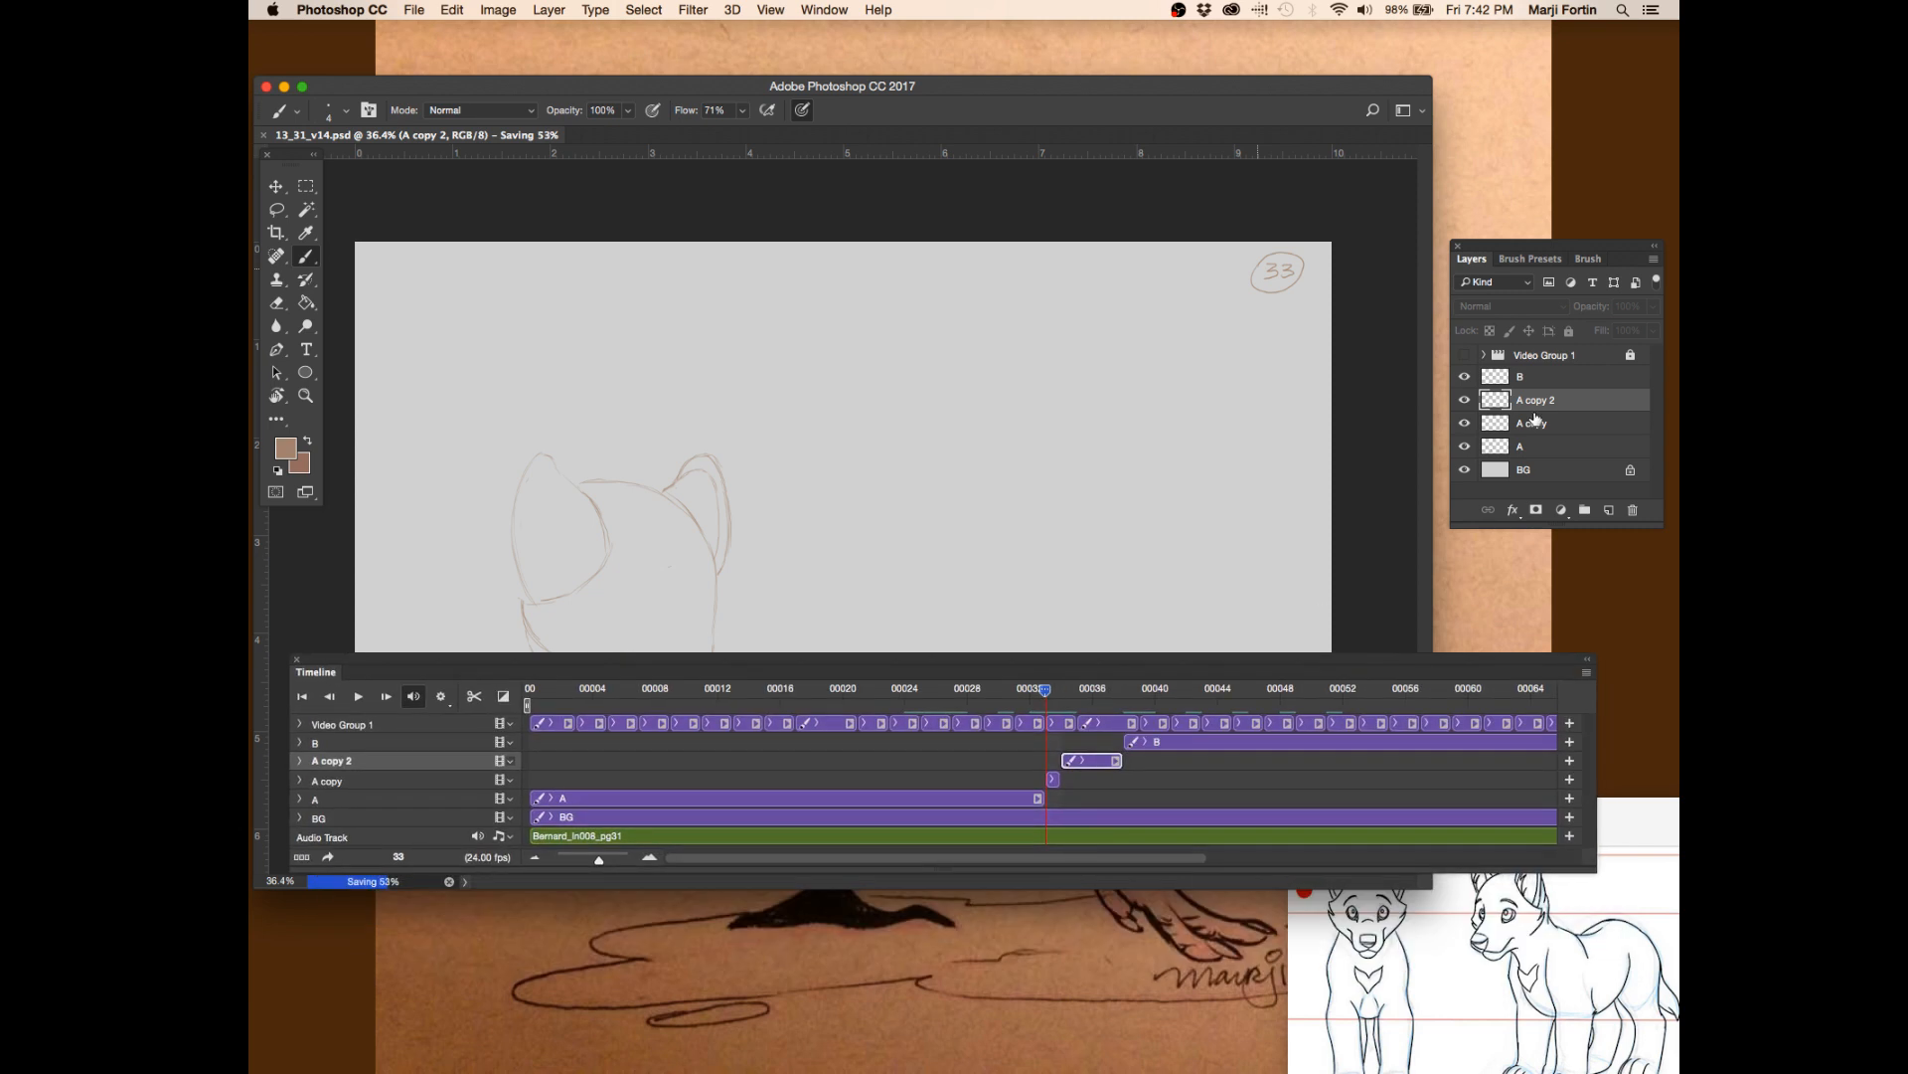
pyautogui.moveTo(1559, 524); pyautogui.dragTo(1553, 634)
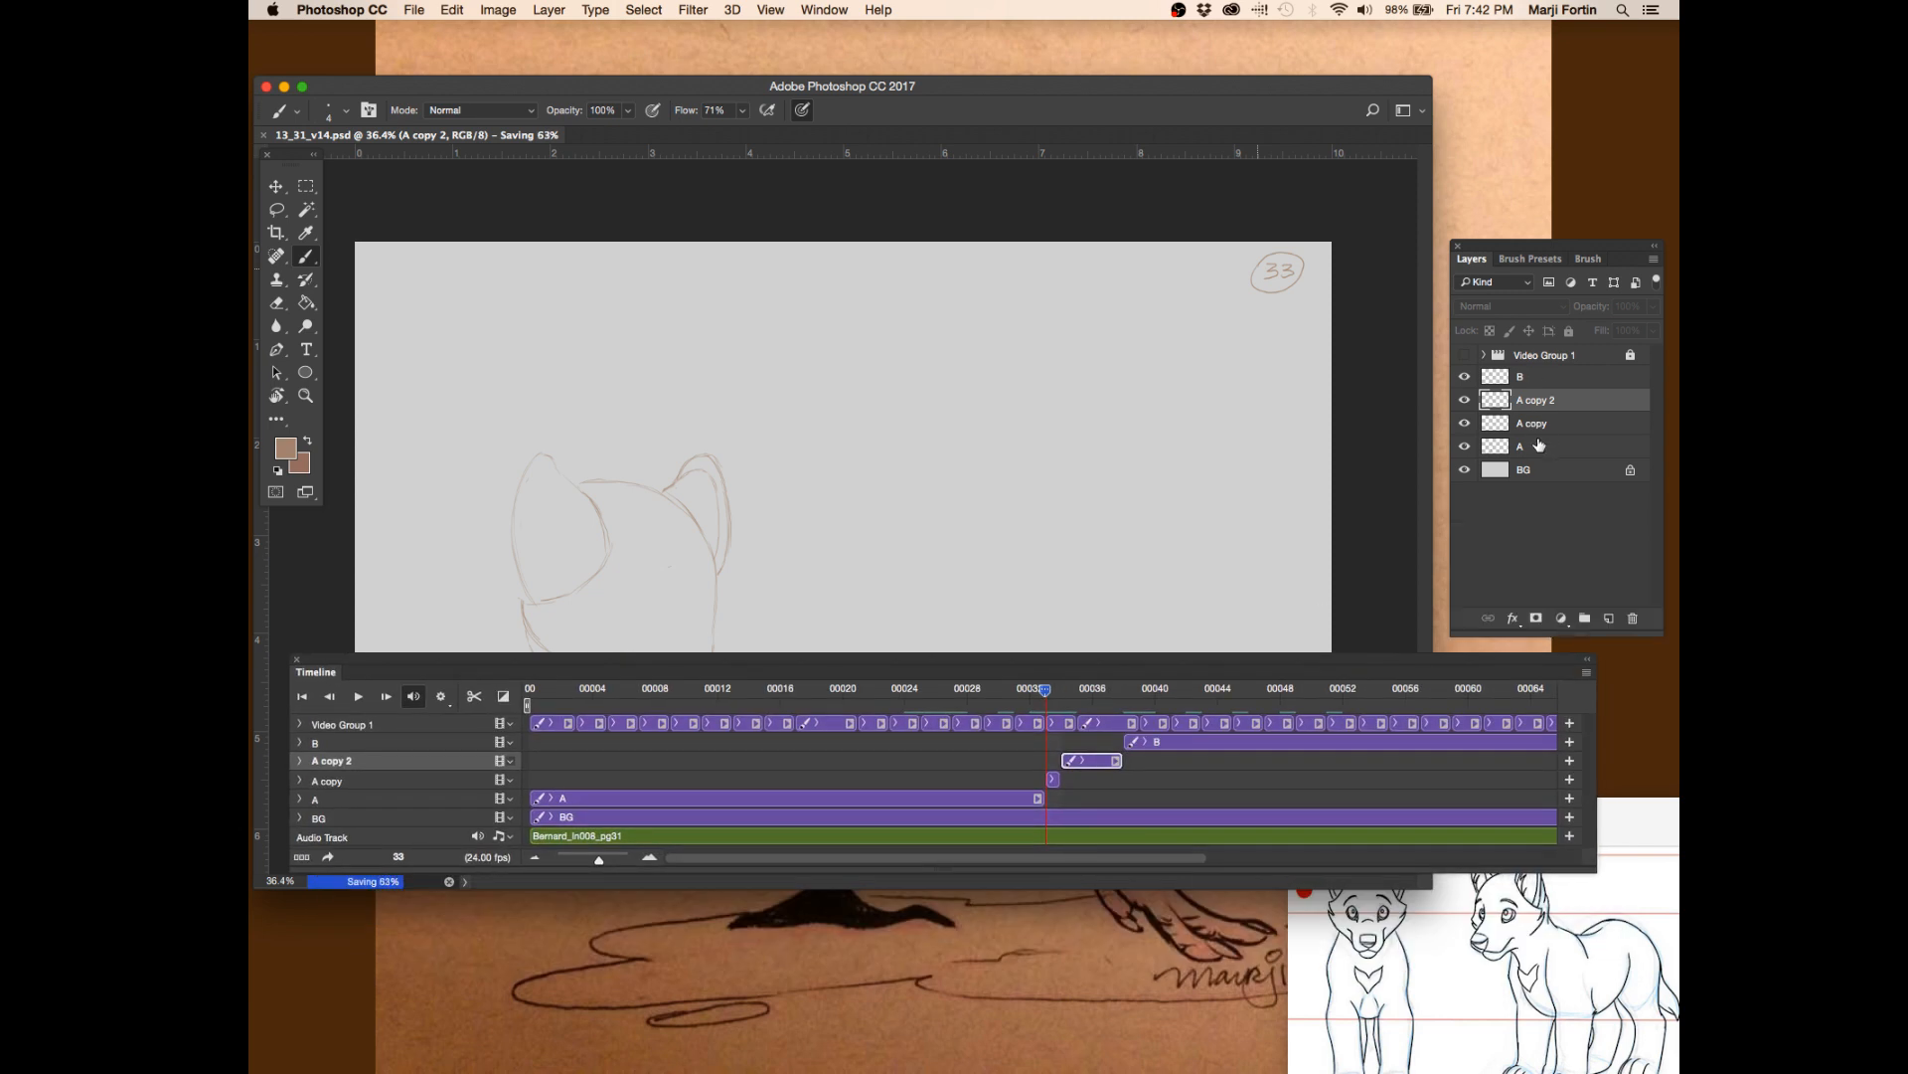
pyautogui.moveTo(1555, 250); pyautogui.dragTo(1457, 239)
pyautogui.moveTo(1347, 676); pyautogui.dragTo(1320, 818)
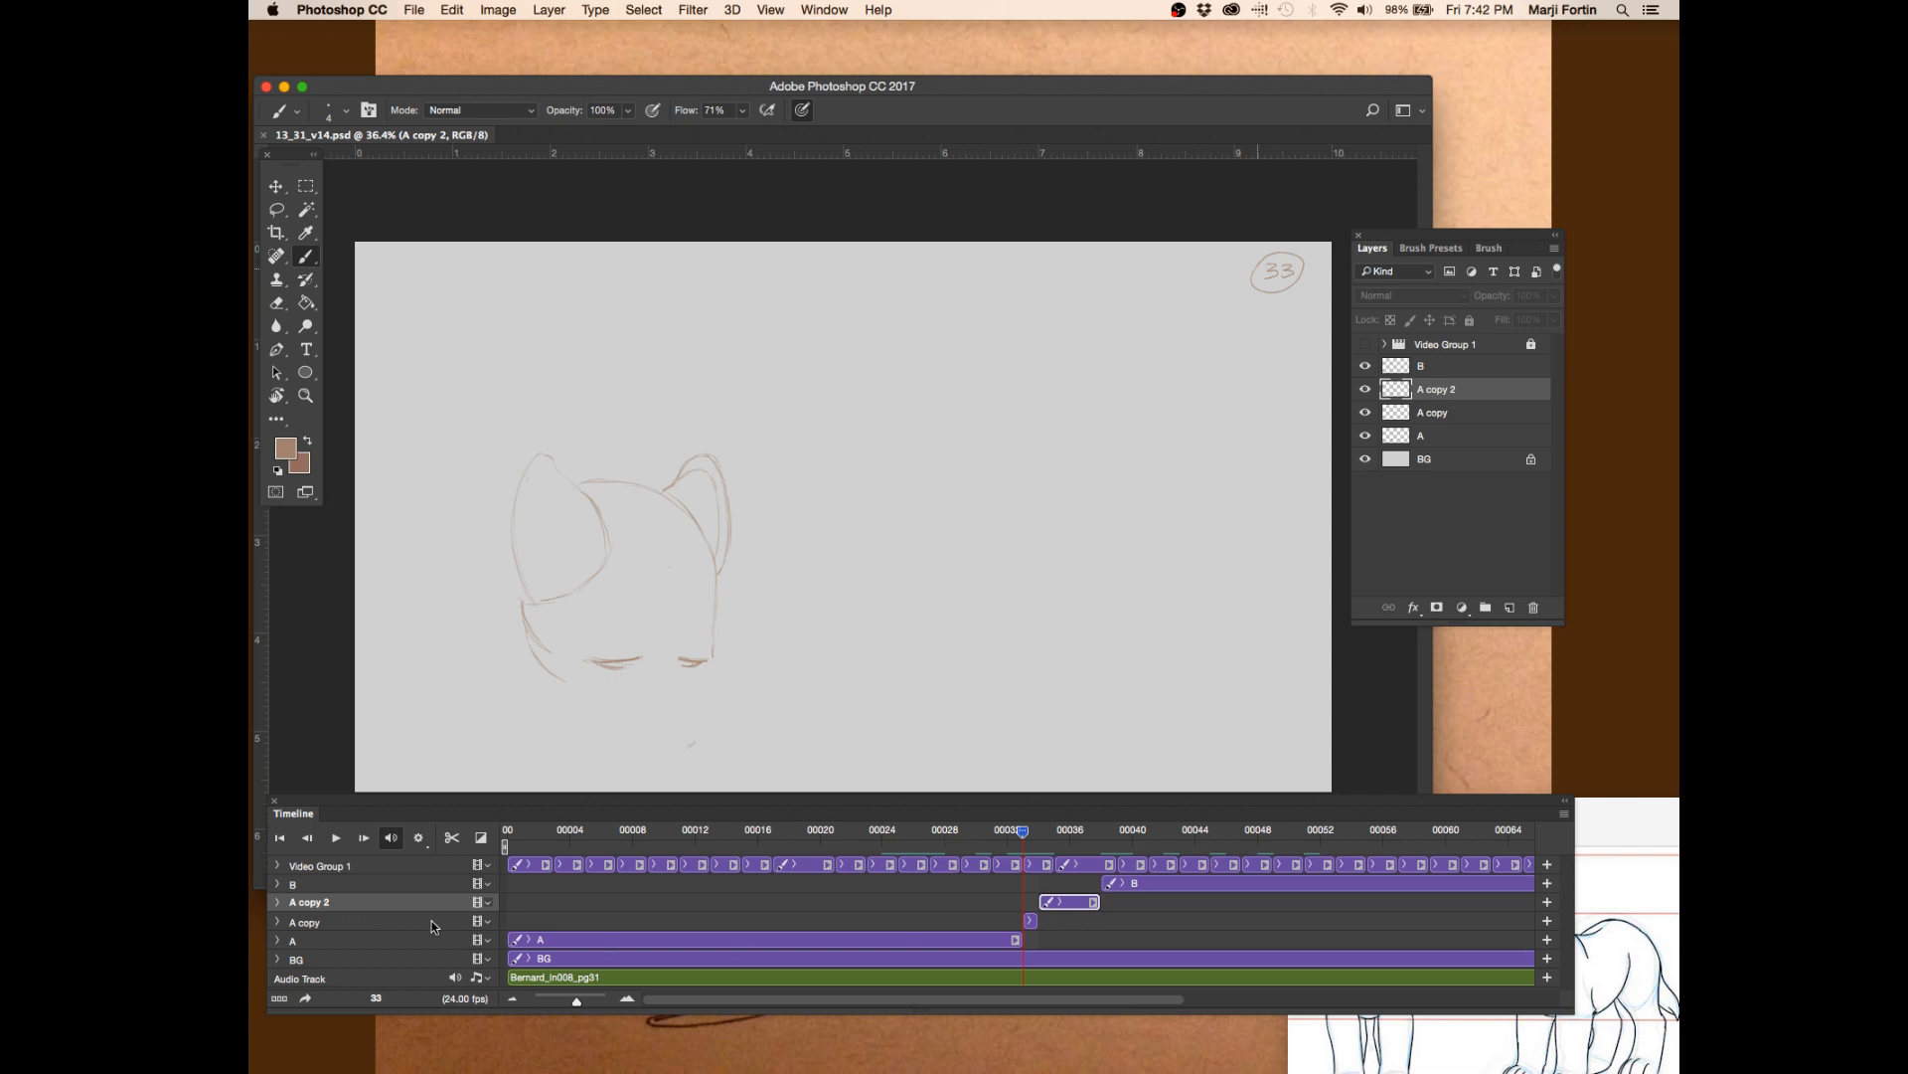
# - Rename layer A as 1
pyautogui.click(972, 943)
pyautogui.moveTo(1000, 827)
pyautogui.mouseDown()
pyautogui.moveTo(505, 827)
pyautogui.moveTo(1432, 450)
pyautogui.moveTo(1418, 431)
pyautogui.moveTo(630, 827)
pyautogui.moveTo(1021, 838)
pyautogui.mouseUp()
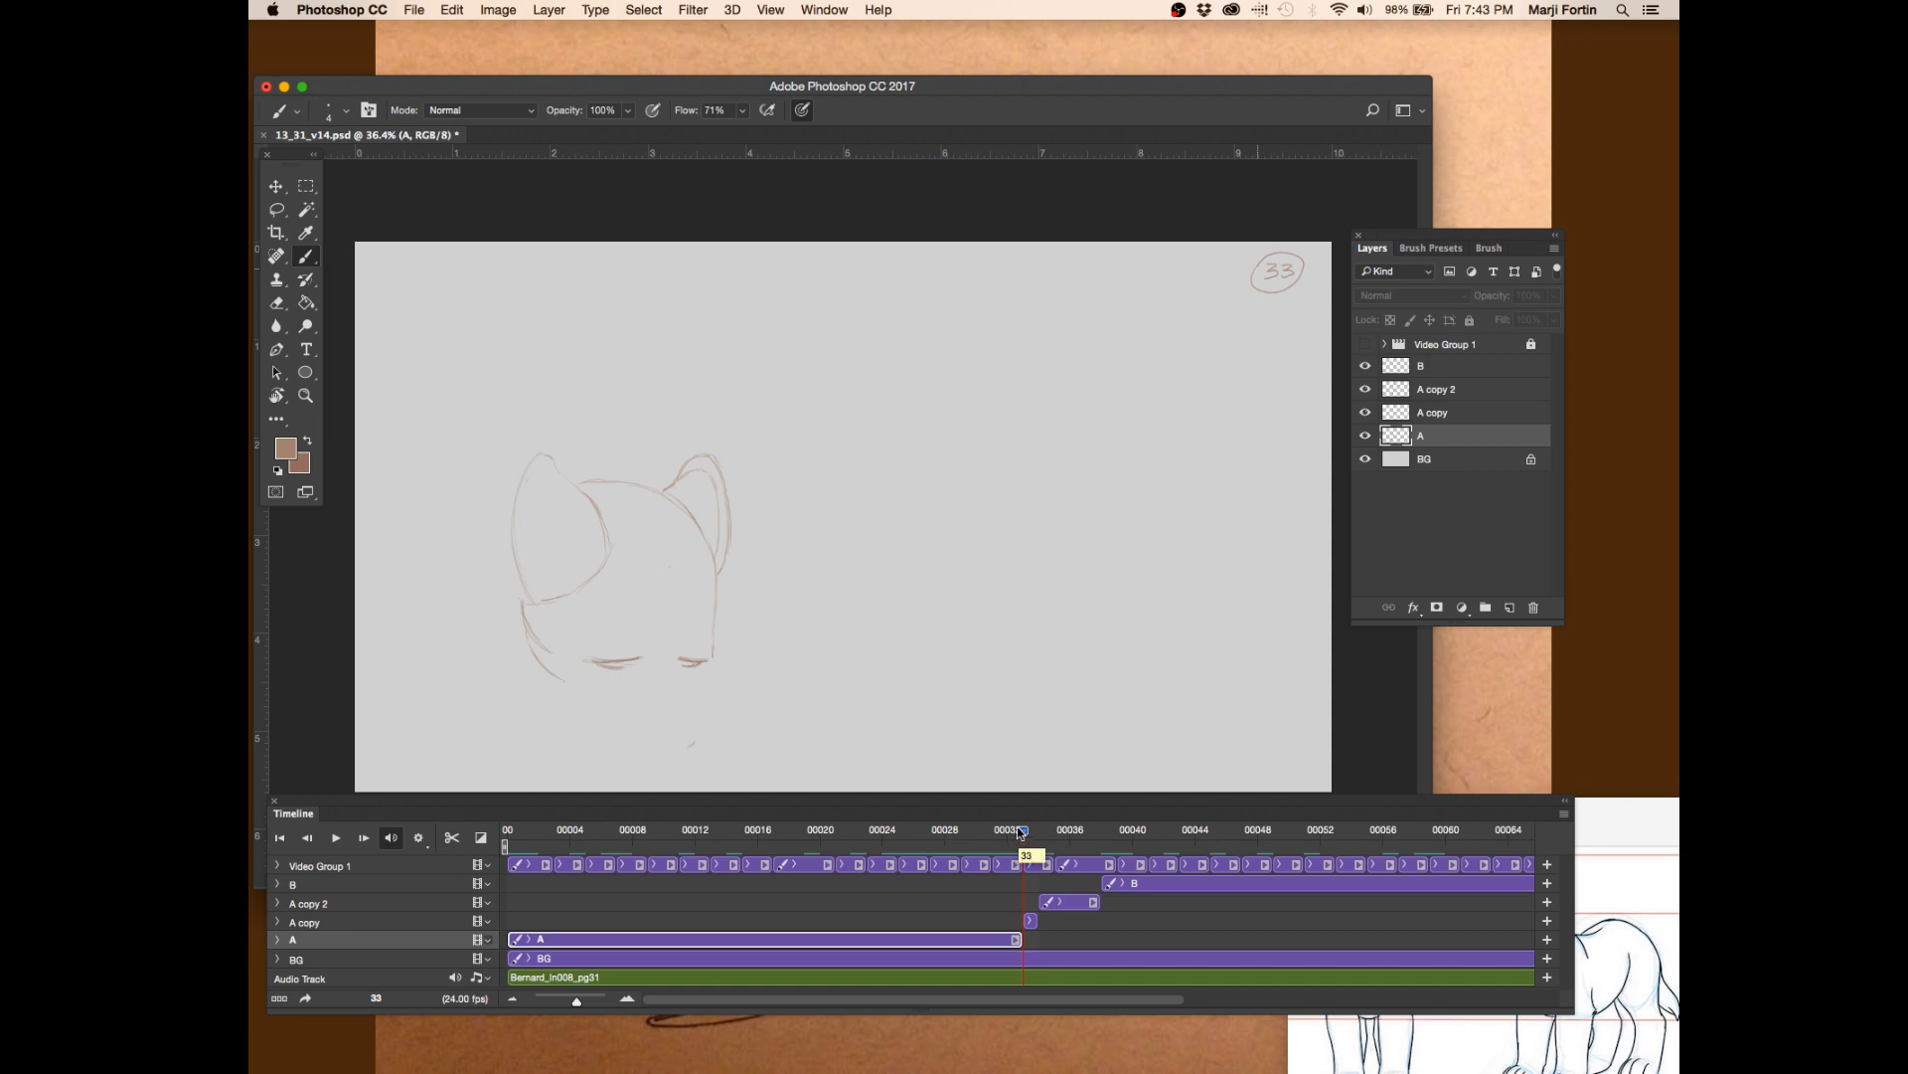
pyautogui.press('super+s')
pyautogui.write('1')
pyautogui.press('Return')
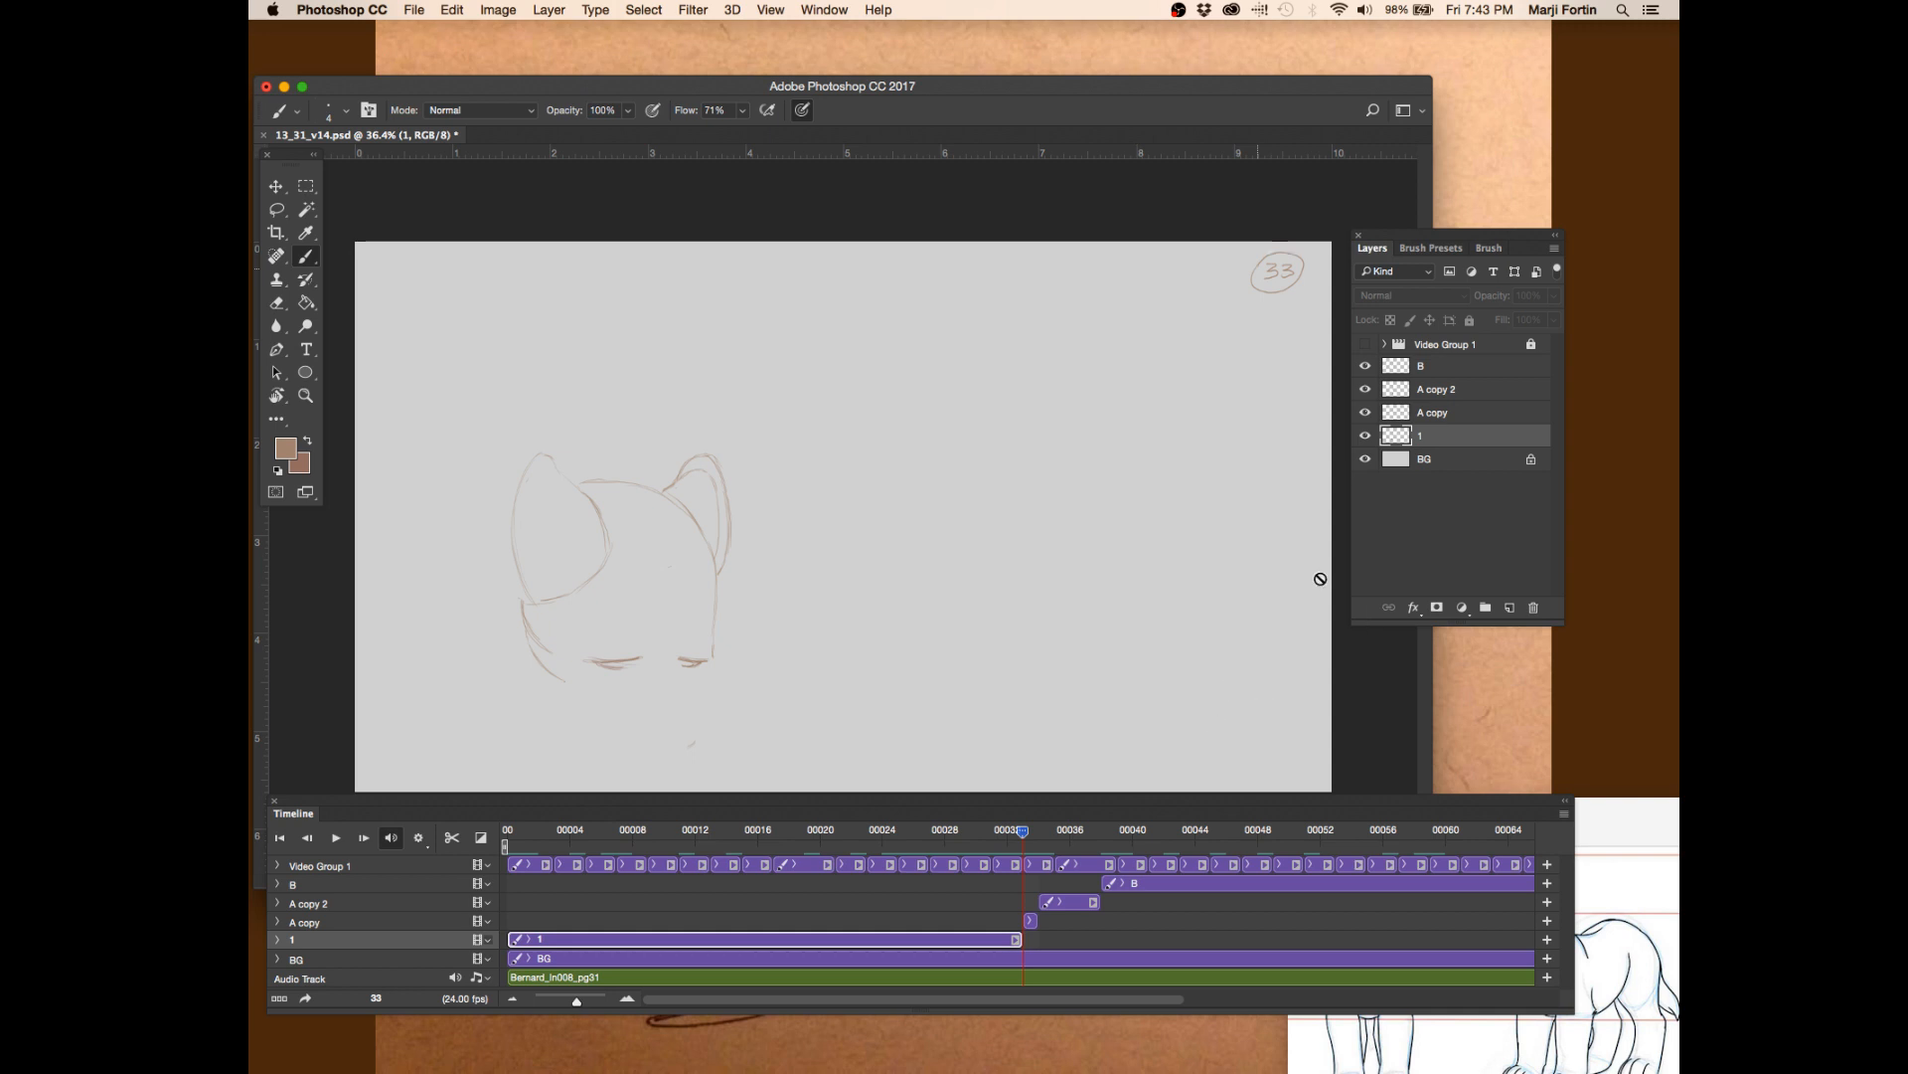
# - Rename layer A copy as 33 and save the document
pyautogui.click(1033, 921)
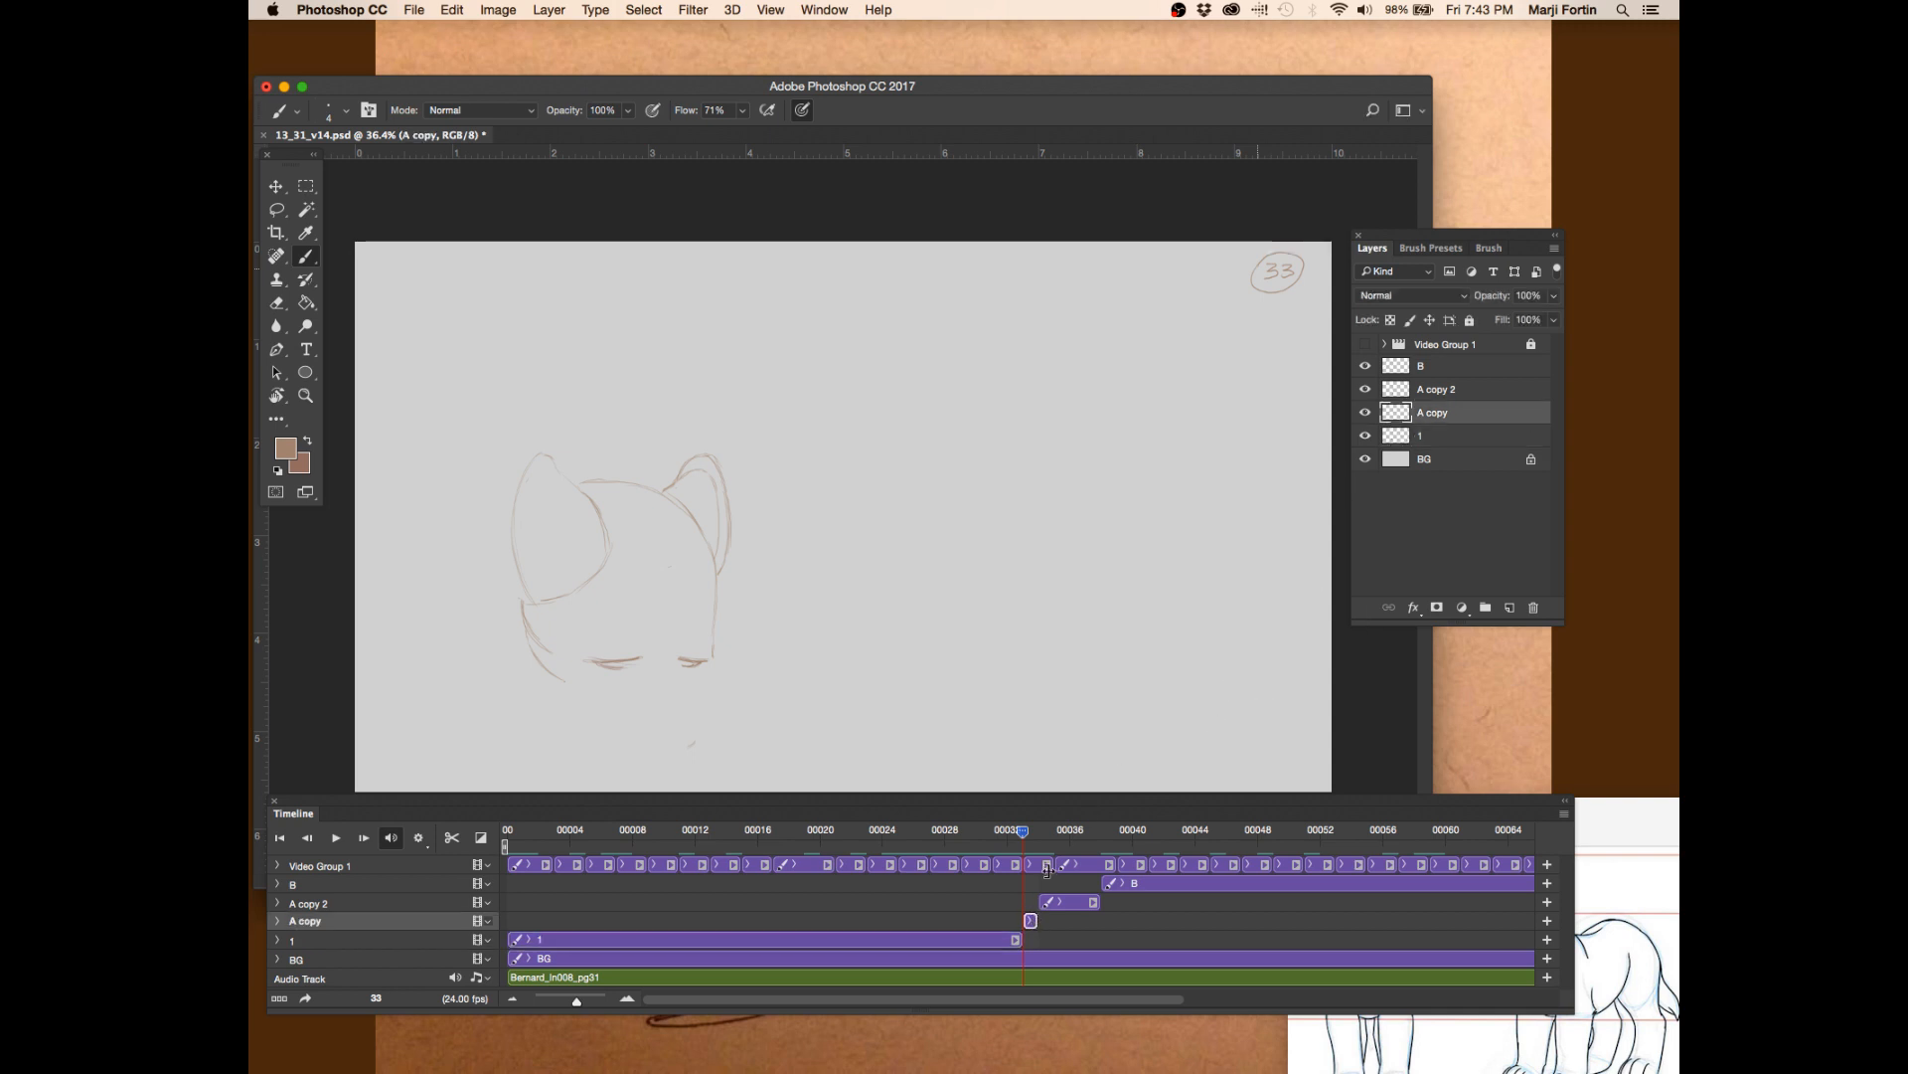
pyautogui.doubleClick(1433, 415)
pyautogui.write('33')
pyautogui.press('Return')
pyautogui.press('super+s')
# - Examine the numbered layers inside Video Group 1, show the group briefly over frame 33, and save
pyautogui.moveTo(1475, 623); pyautogui.dragTo(1473, 855)
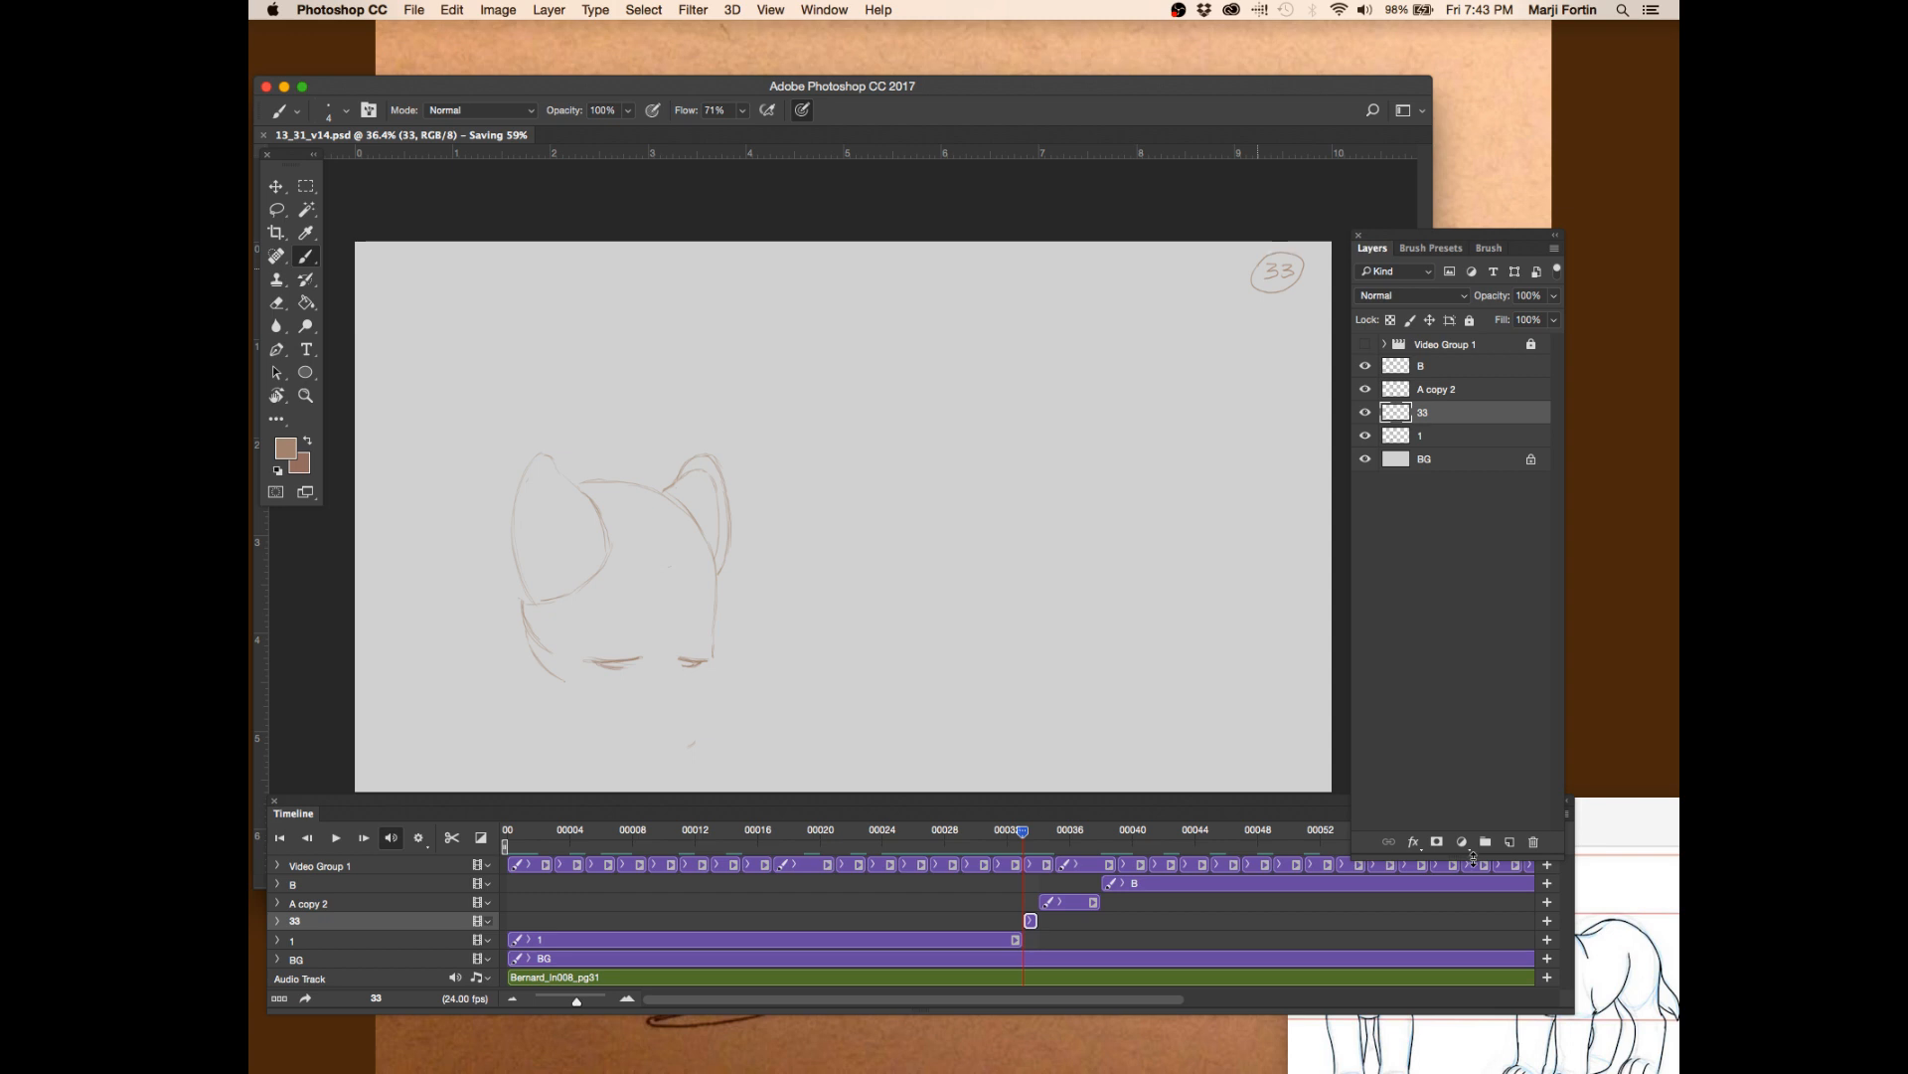
pyautogui.click(1385, 344)
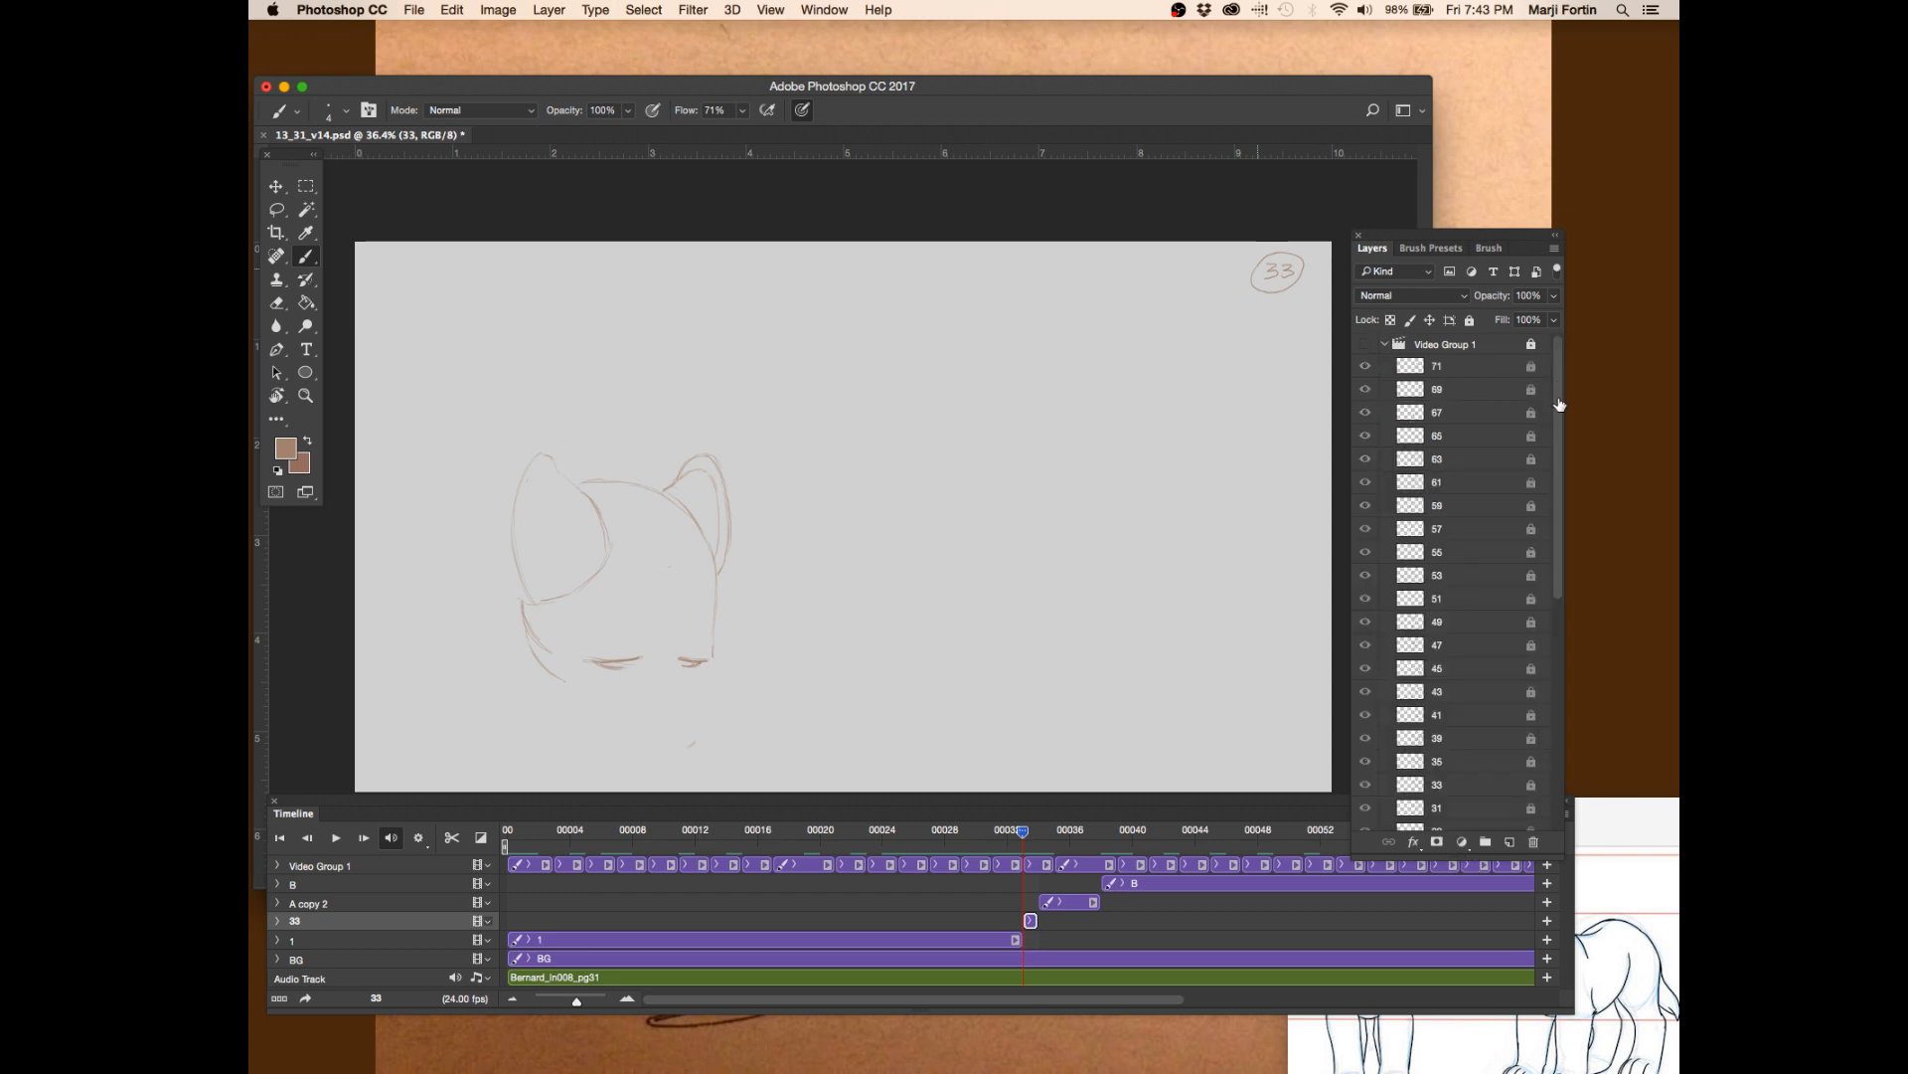
pyautogui.moveTo(1558, 408); pyautogui.dragTo(1485, 330)
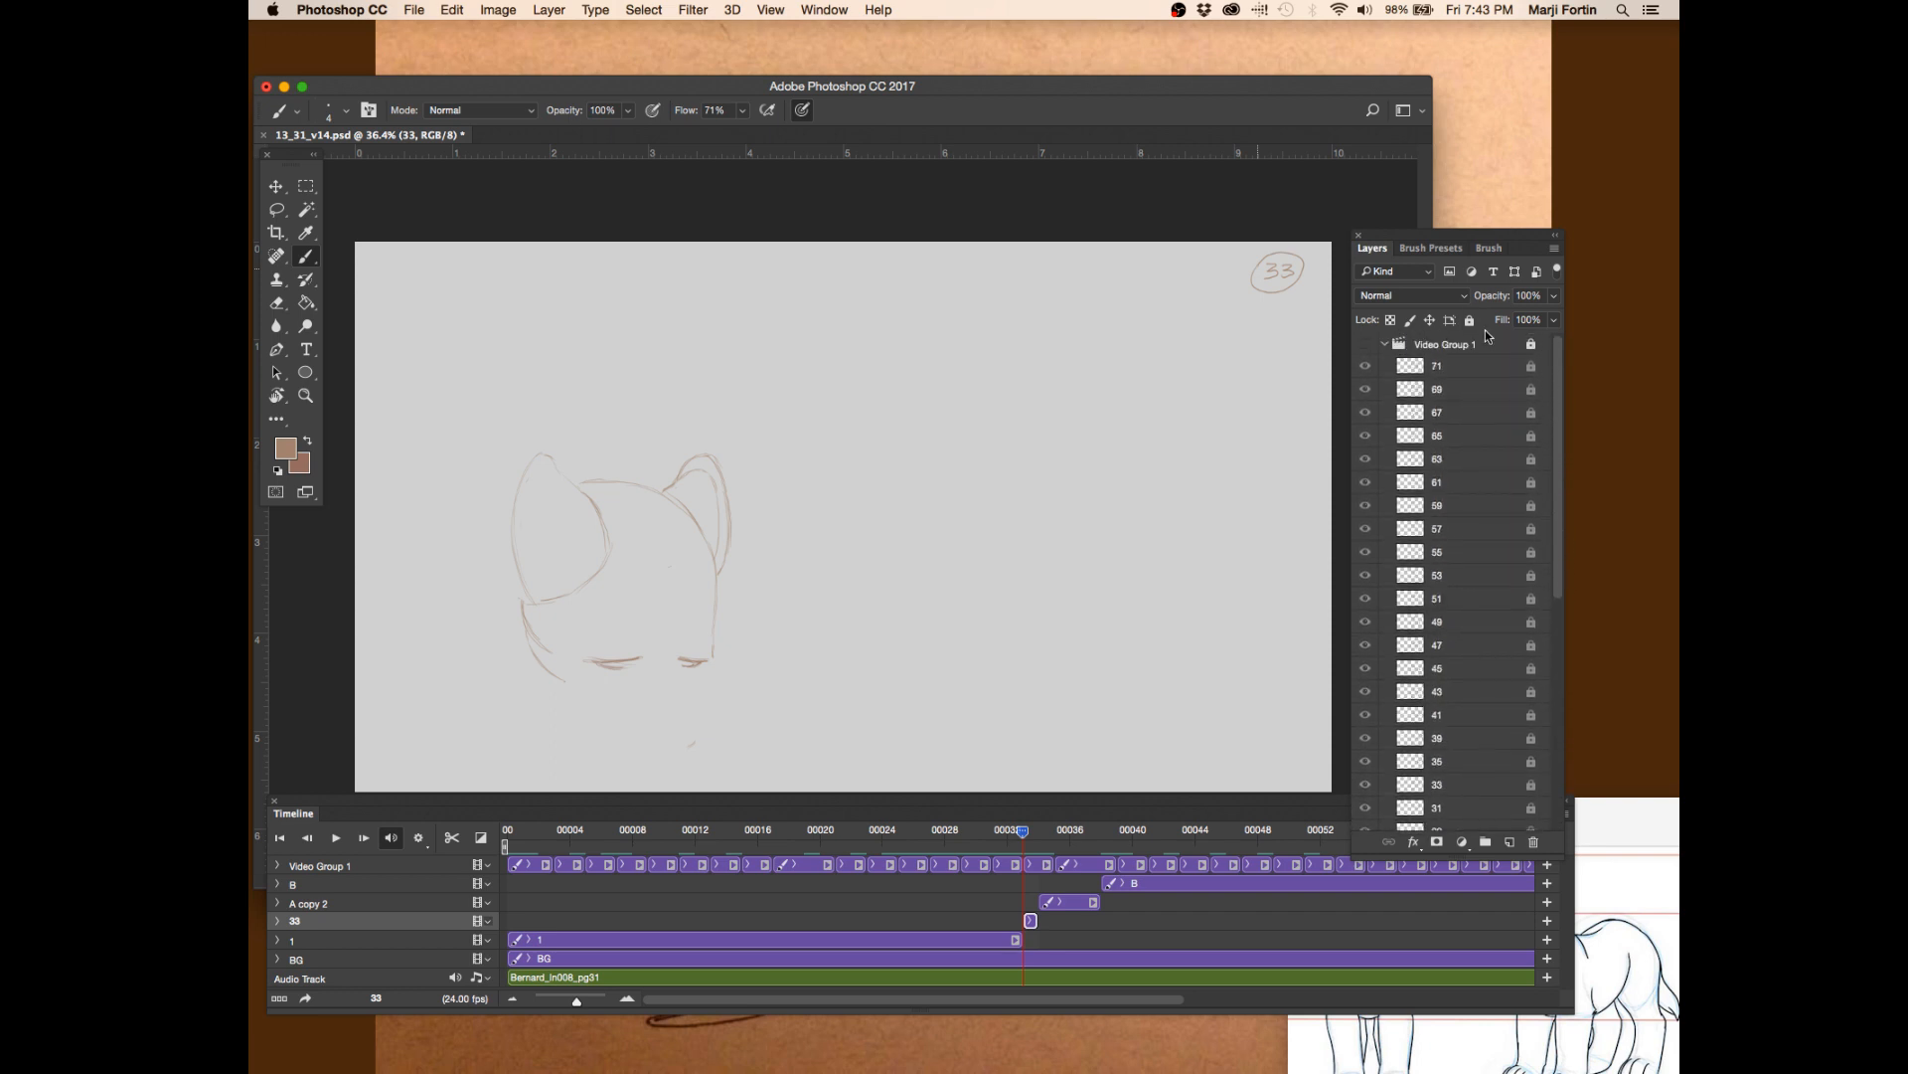
pyautogui.click(1383, 345)
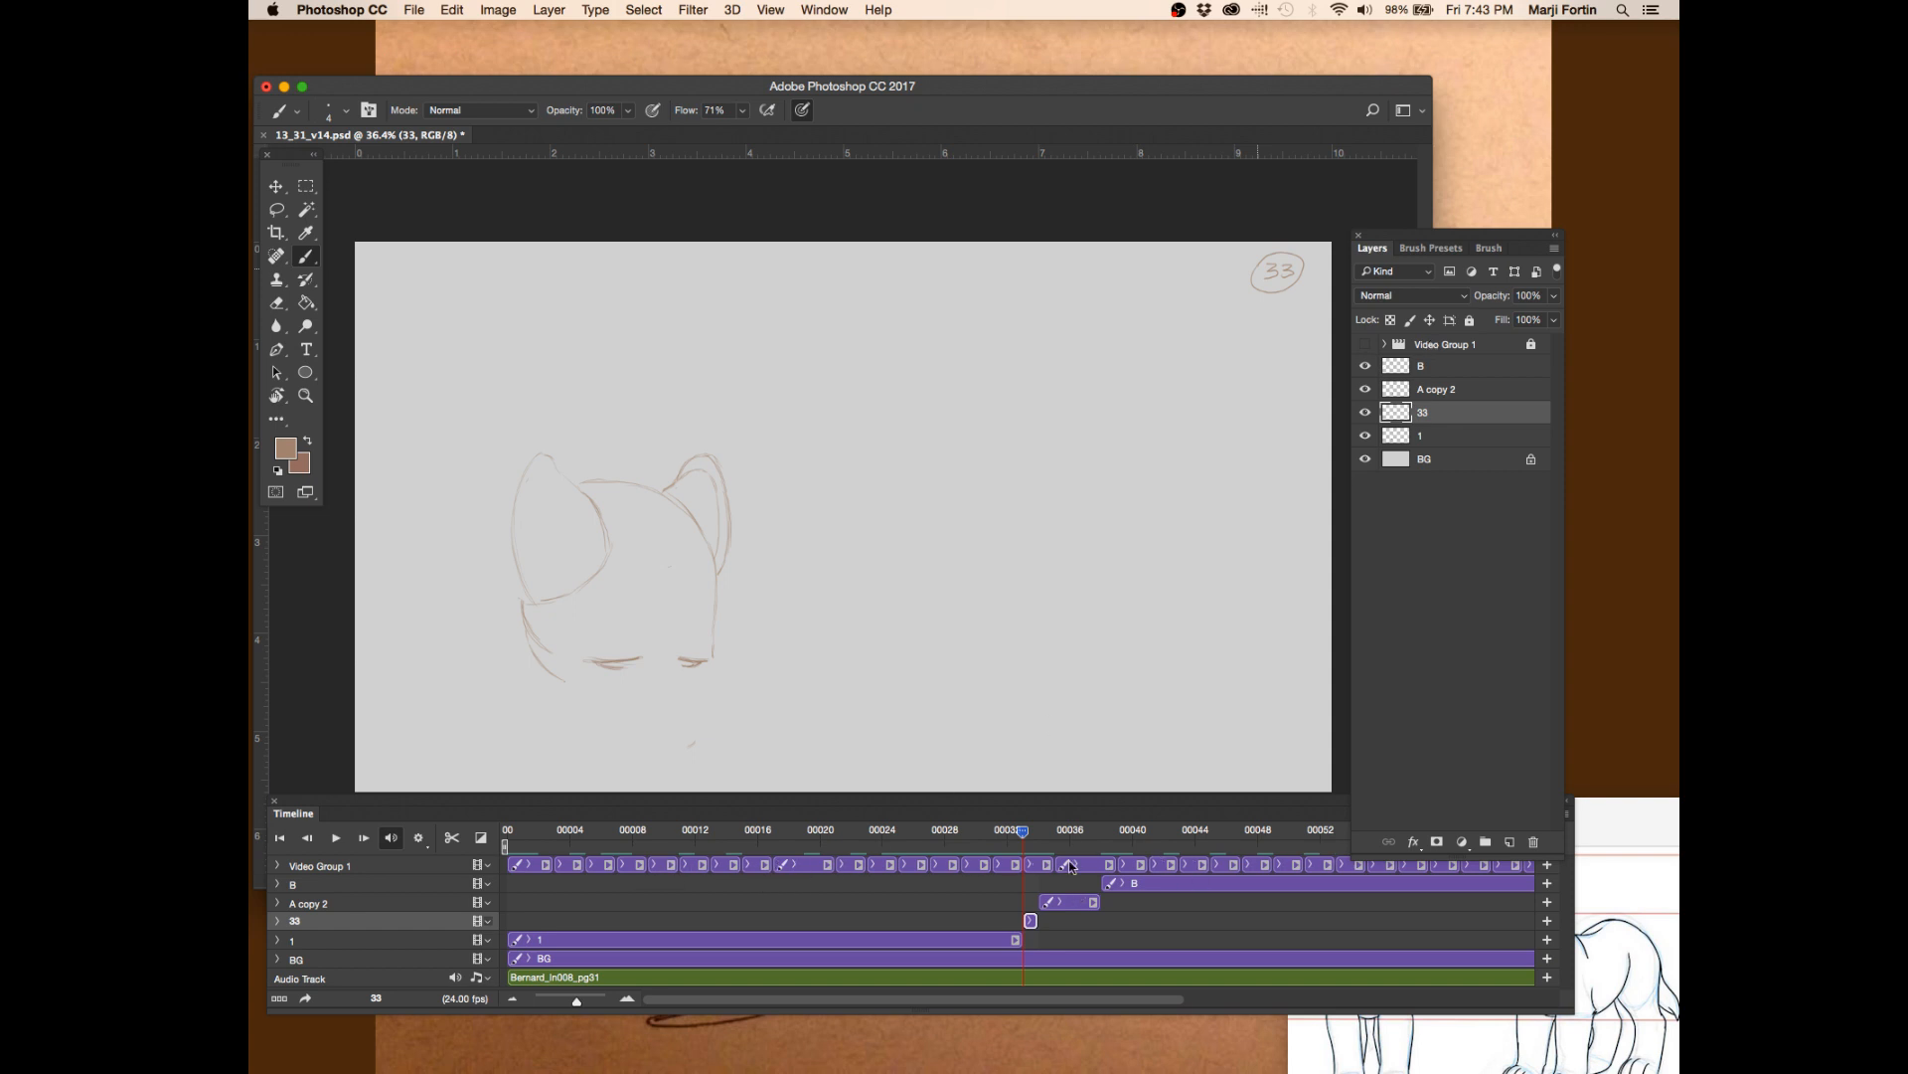
pyautogui.click(1374, 345)
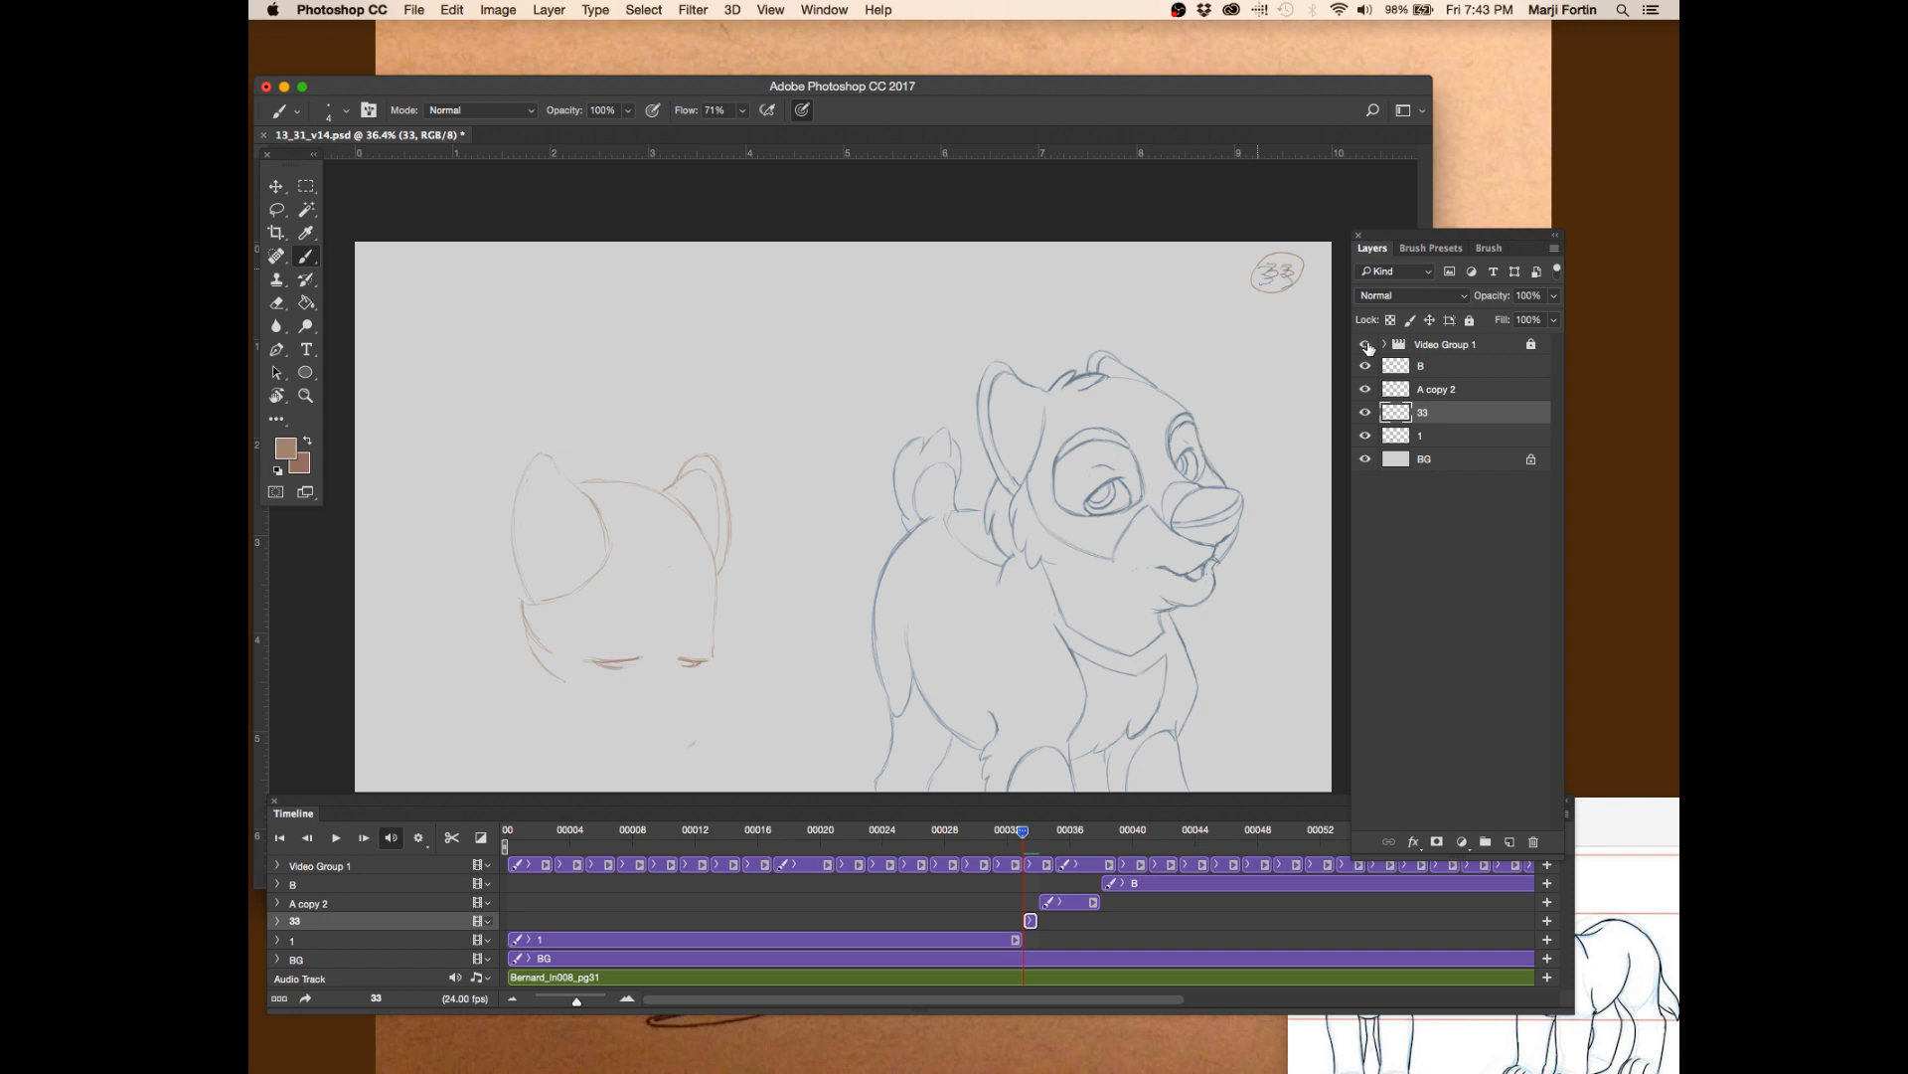
pyautogui.click(1377, 343)
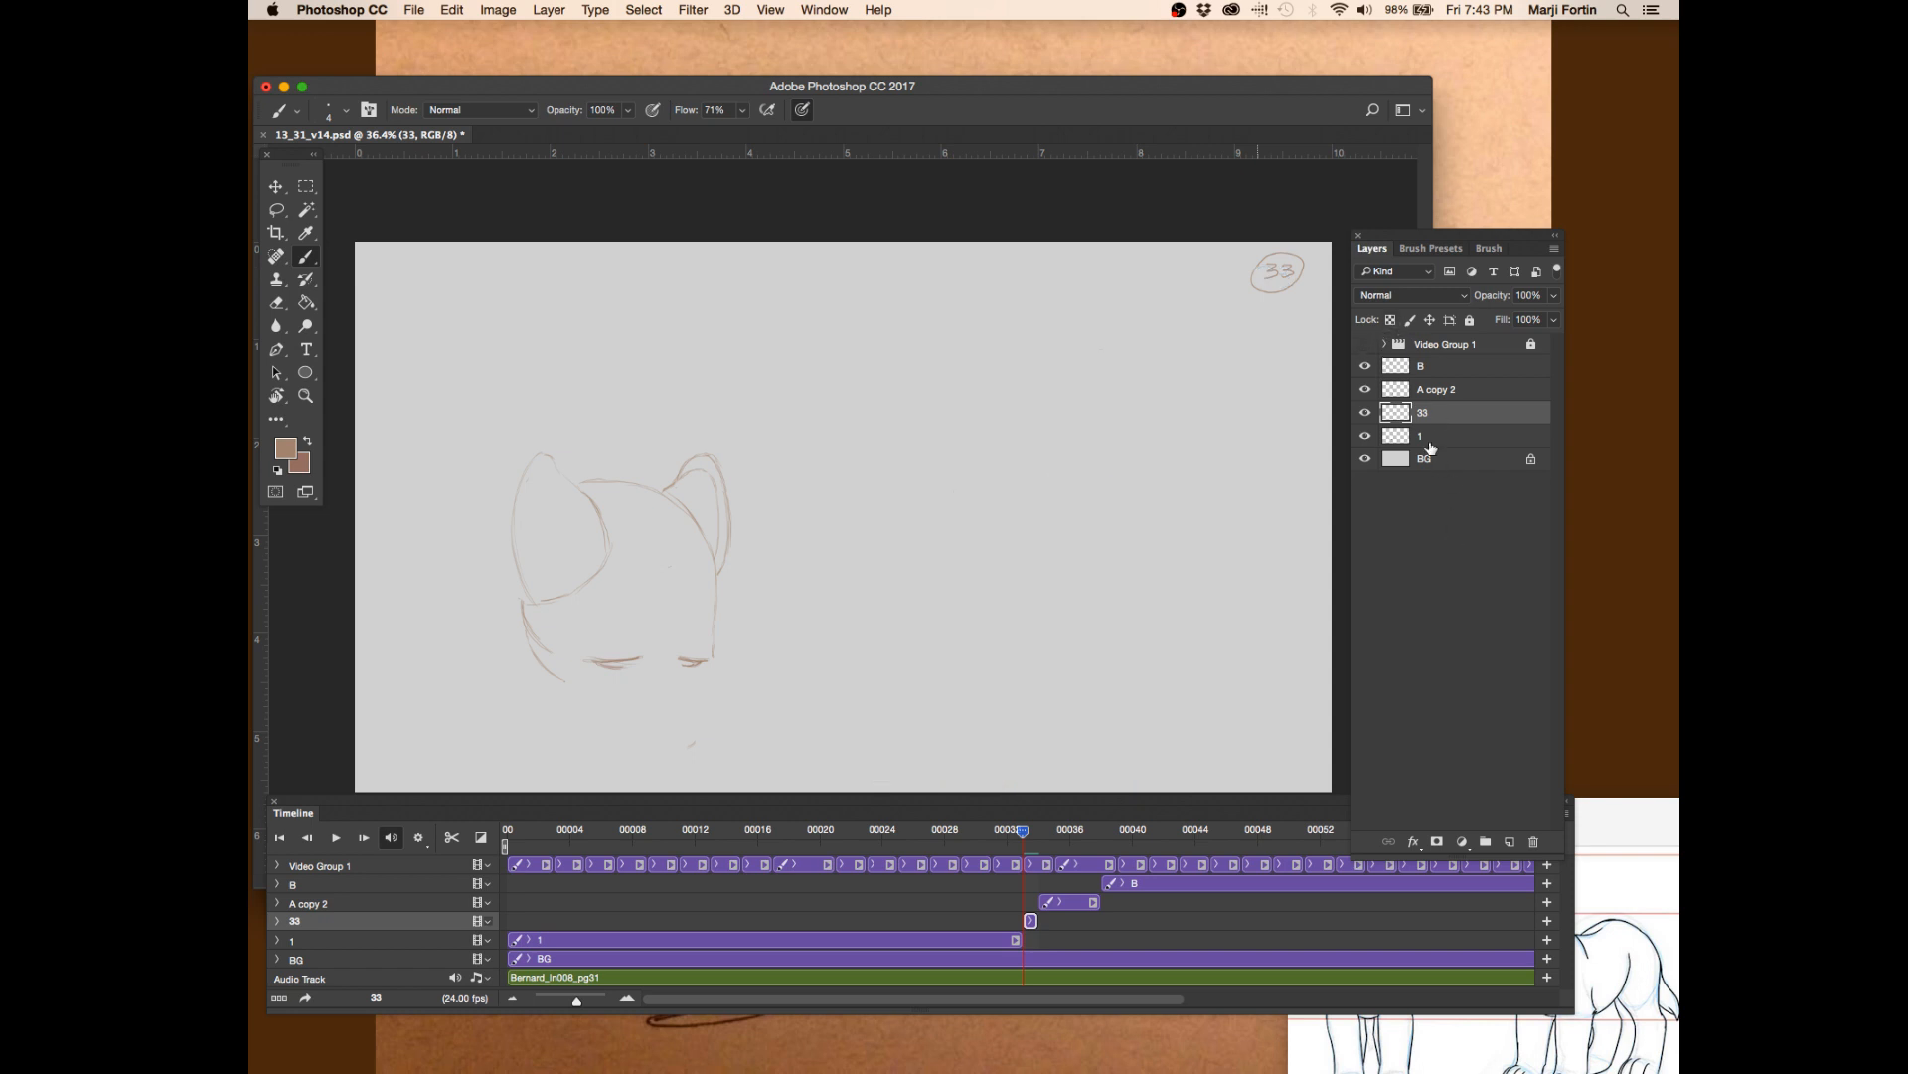
pyautogui.press('super+s')
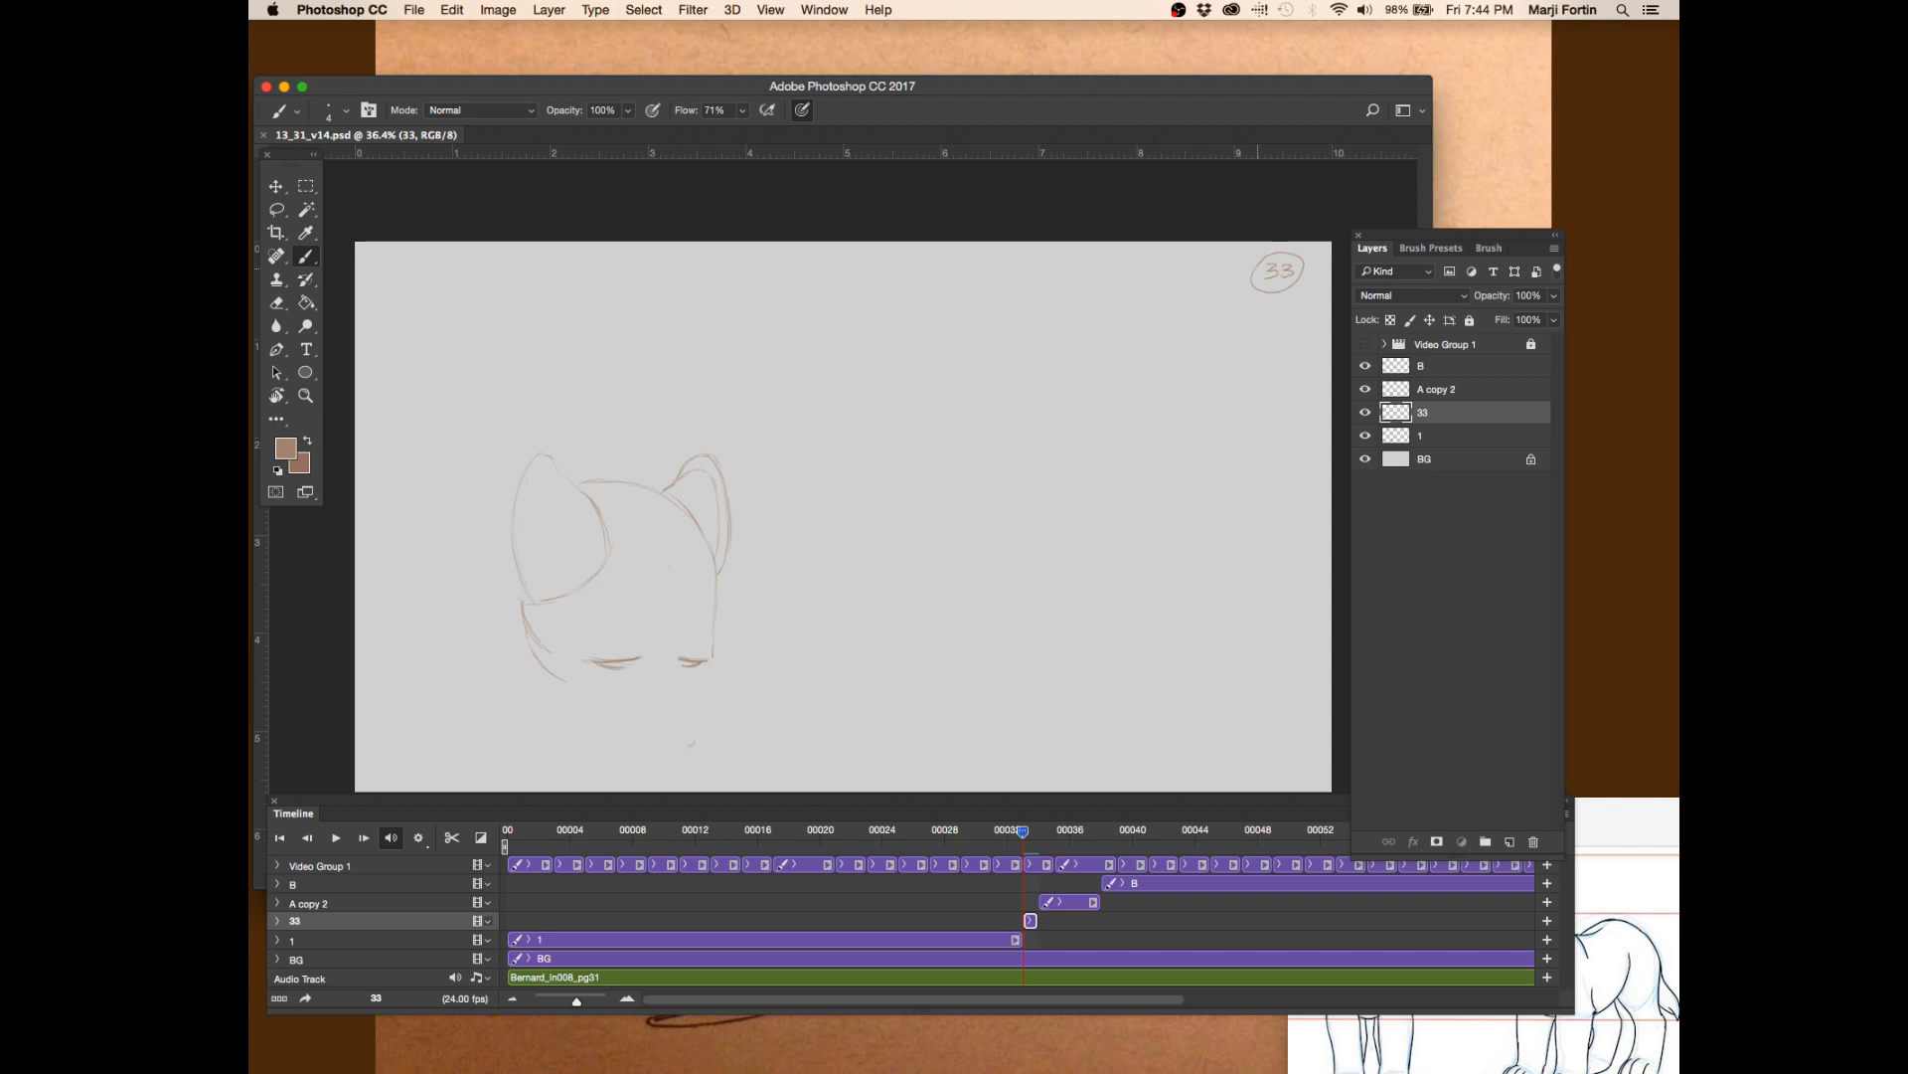
# - Scrub through the head turn from frame 32 to pose B at frame 38, saving the document along the way
pyautogui.moveTo(1002, 829); pyautogui.dragTo(1118, 833)
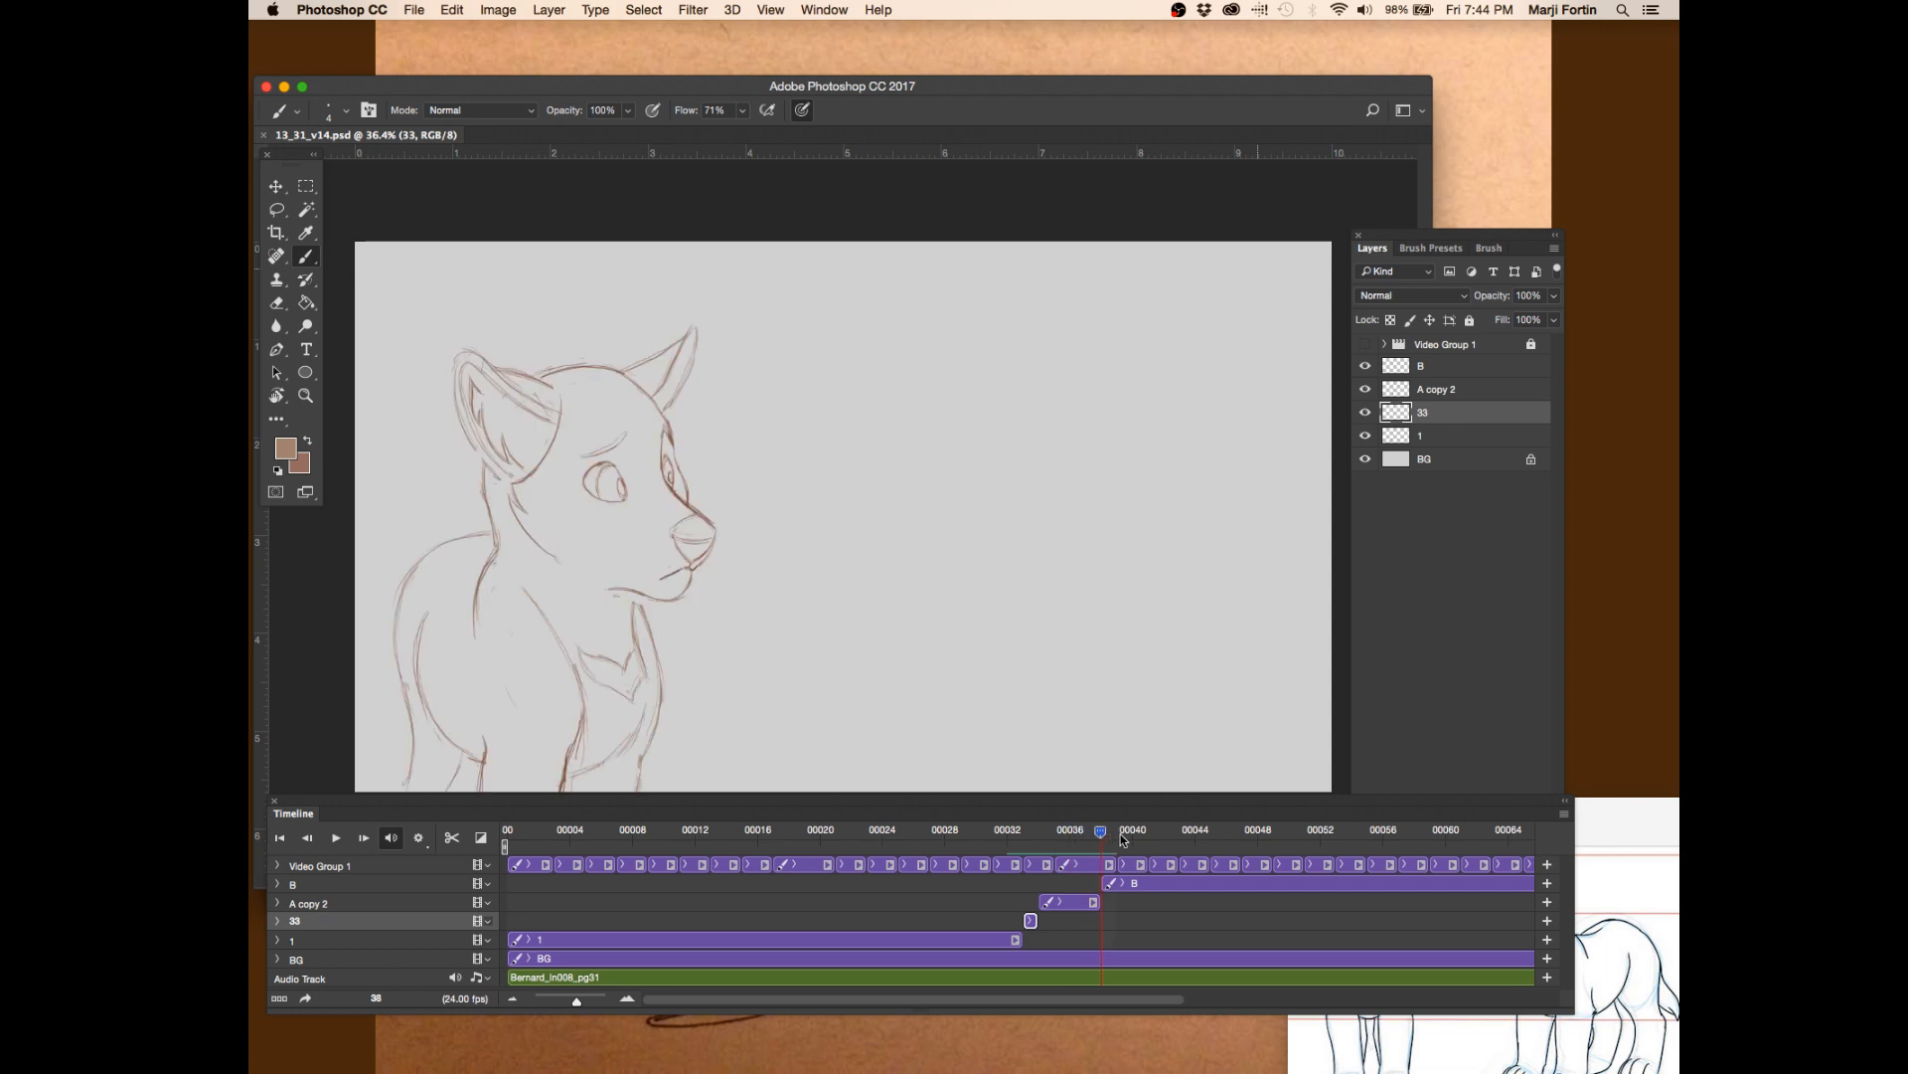
pyautogui.press('super+s')
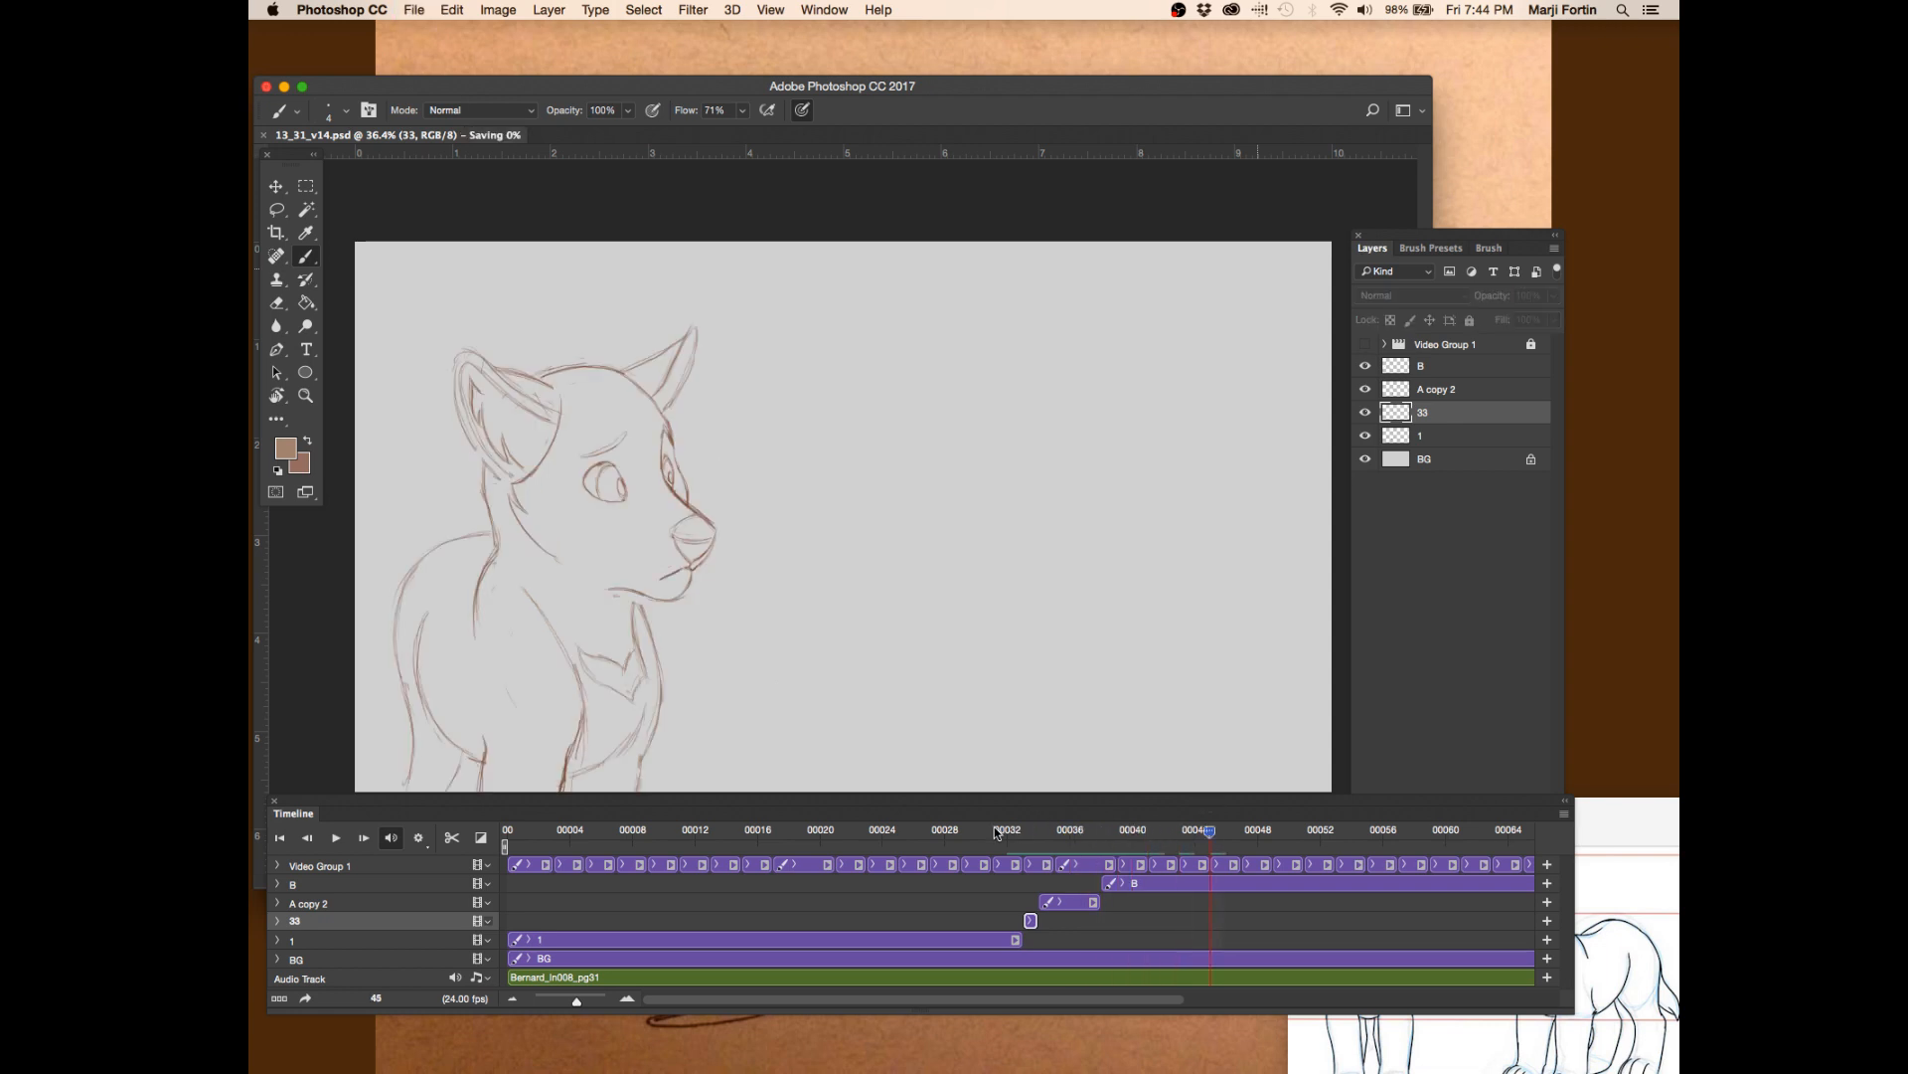
pyautogui.click(1012, 833)
pyautogui.moveTo(1012, 835); pyautogui.dragTo(1124, 835)
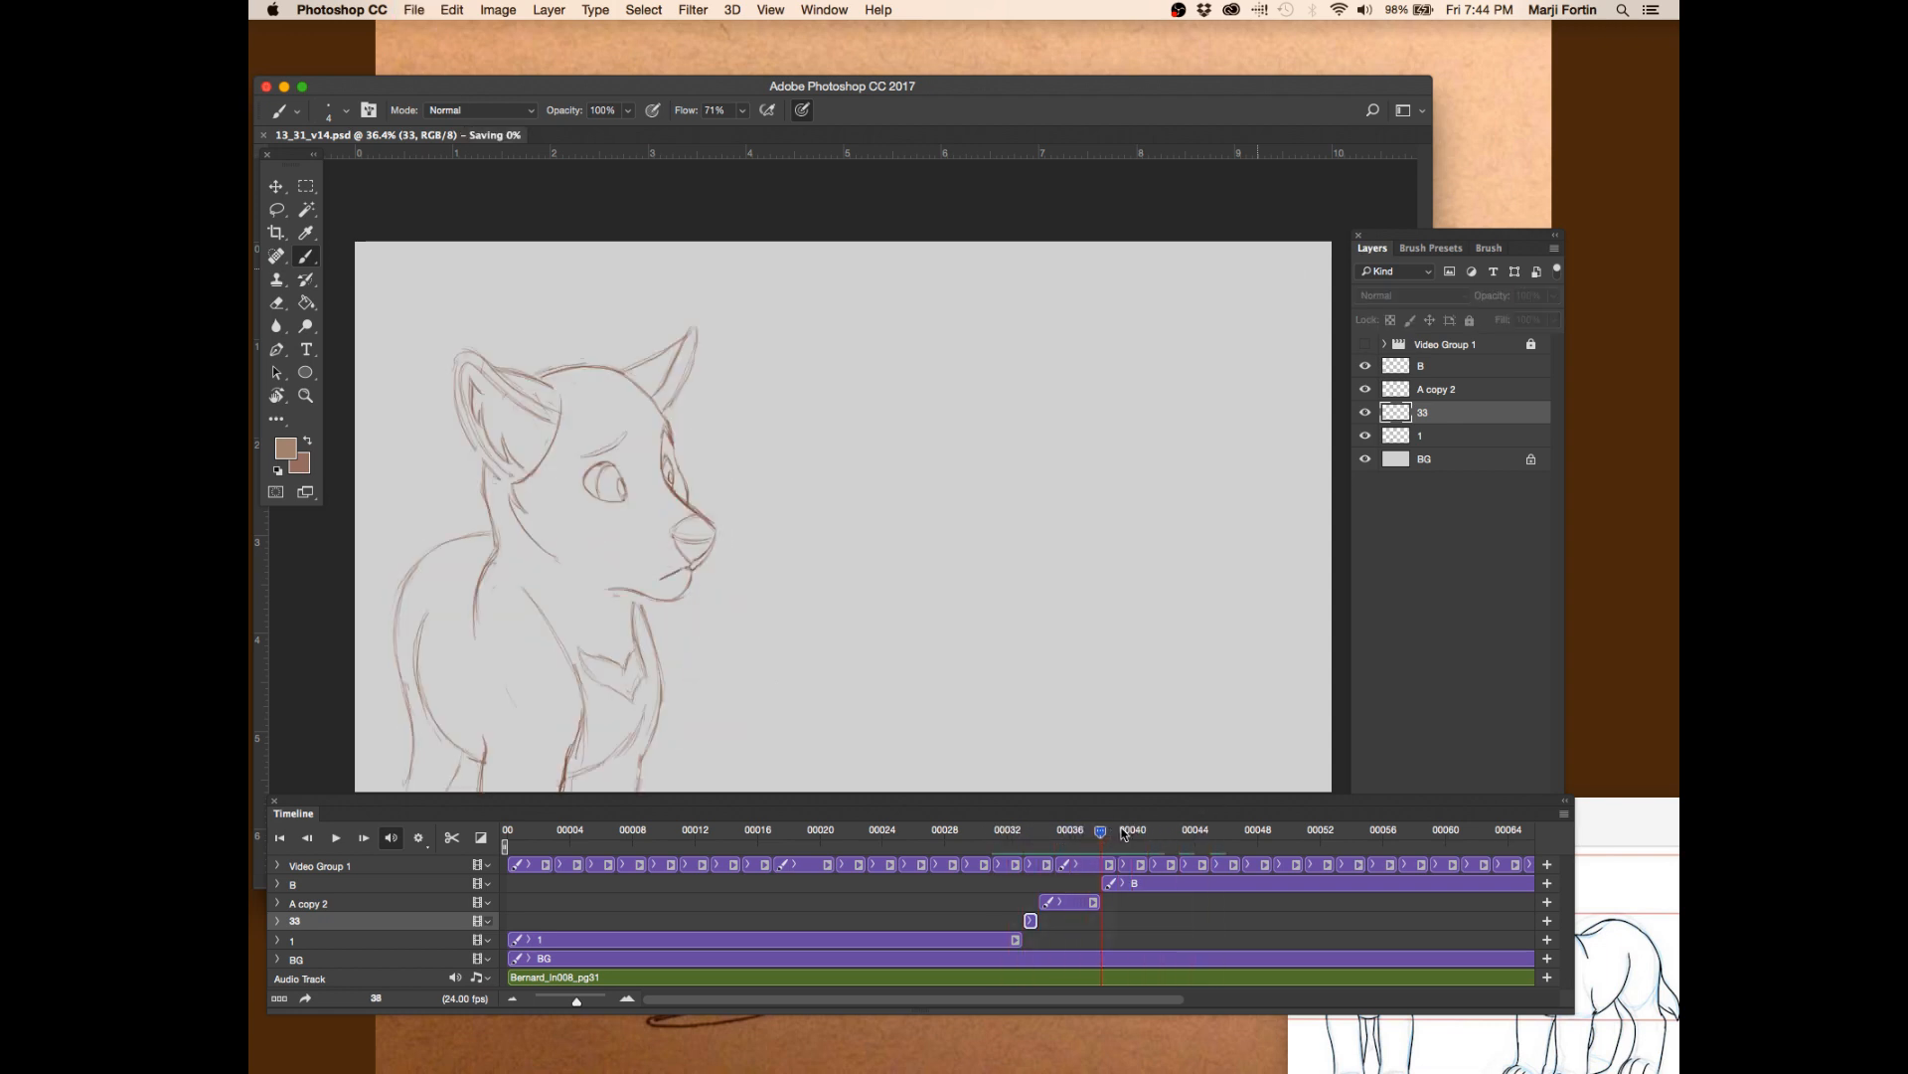
pyautogui.click(1029, 833)
pyautogui.moveTo(1034, 835); pyautogui.dragTo(1084, 841)
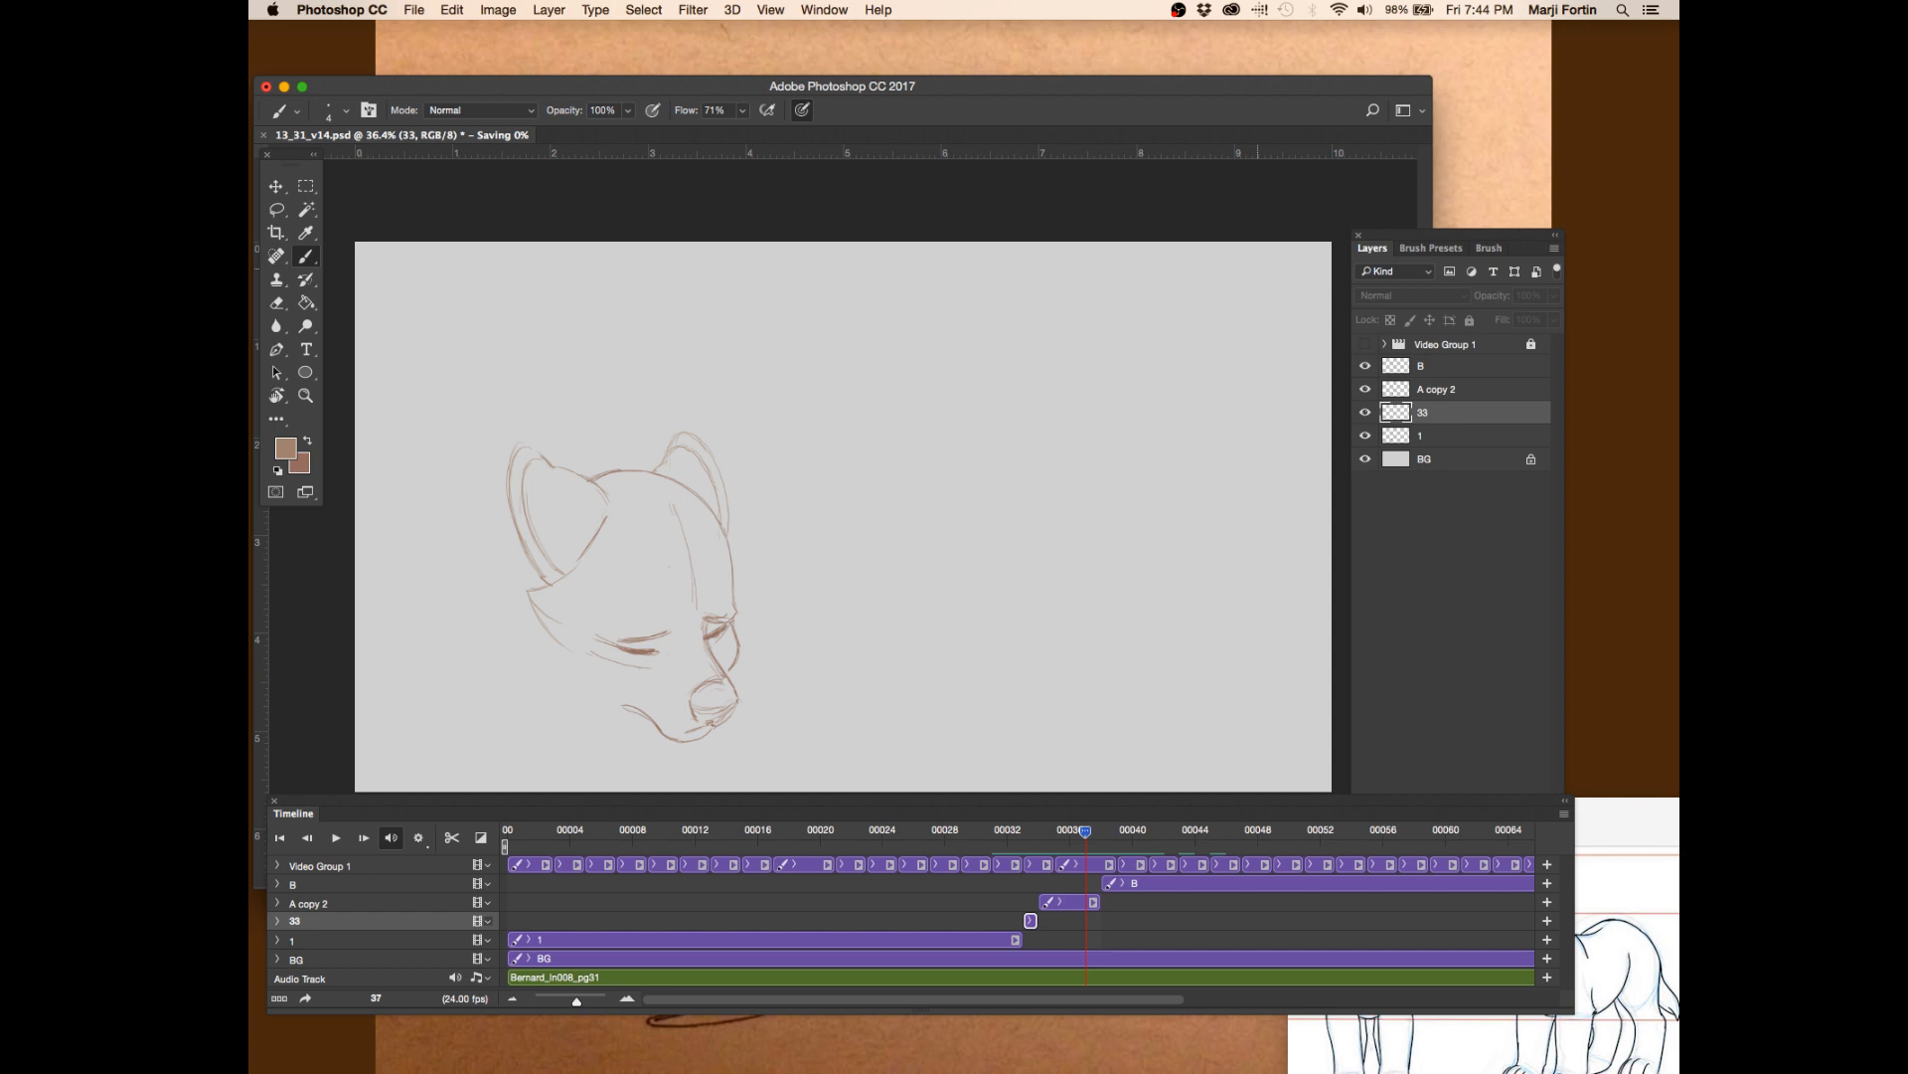
# - Open a new Finder window and bring up the storyboard image sb13_16.jpg in Preview
pyautogui.press('super+Tab')
pyautogui.press('super+n')
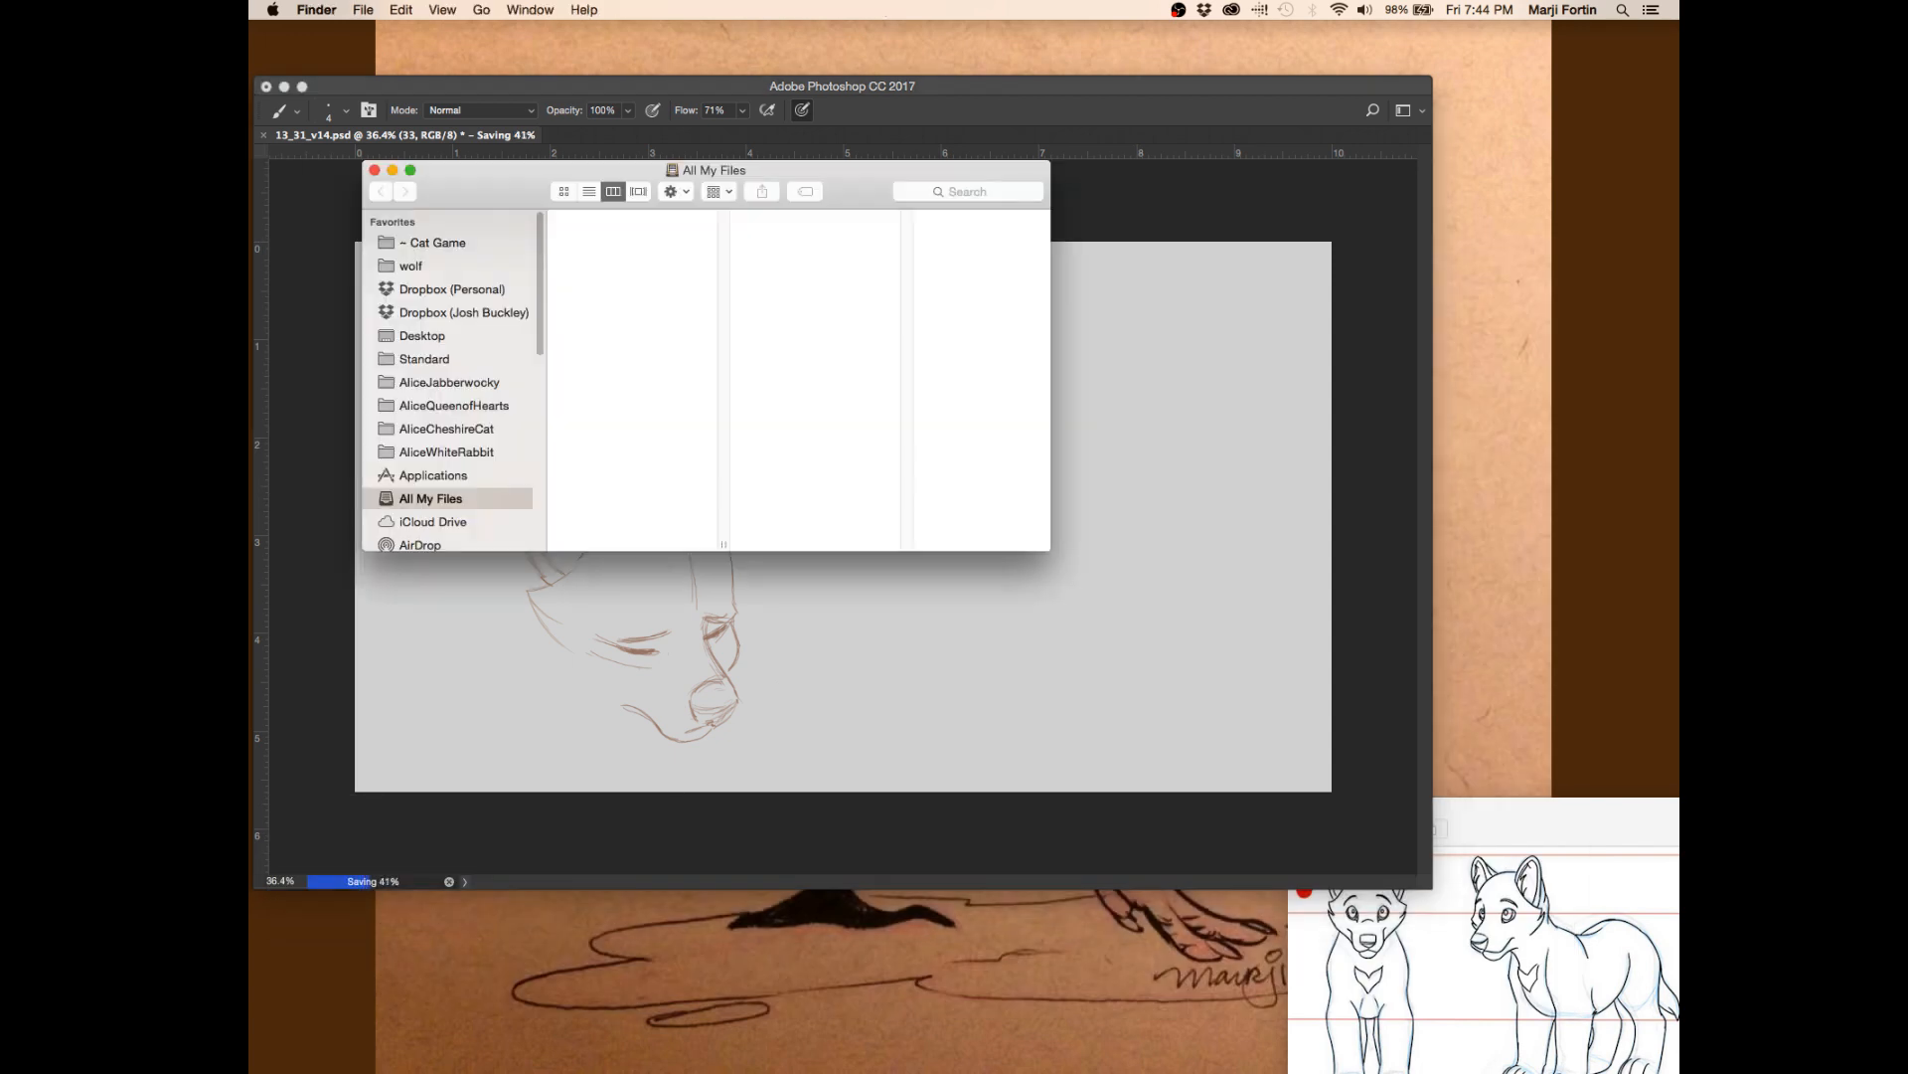
pyautogui.moveTo(486, 169); pyautogui.dragTo(249, 537)
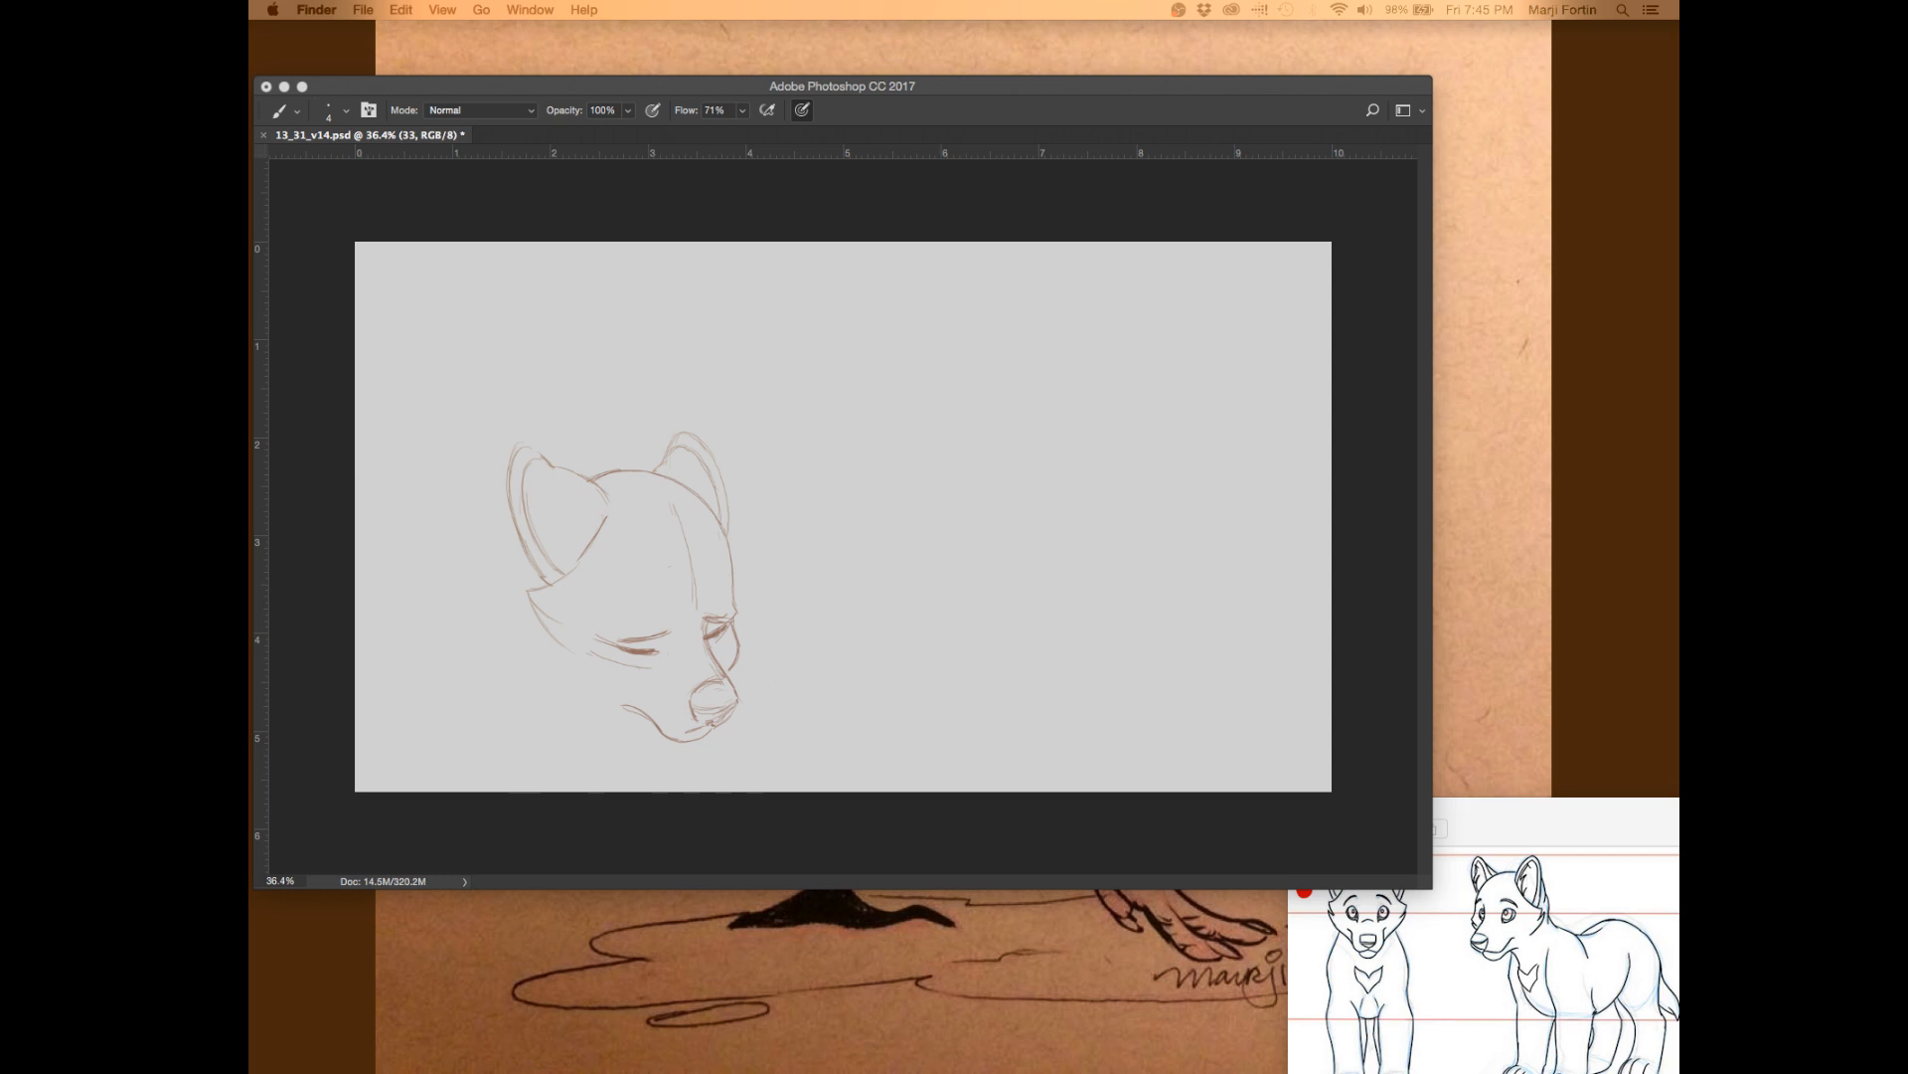
pyautogui.press('super+Tab')
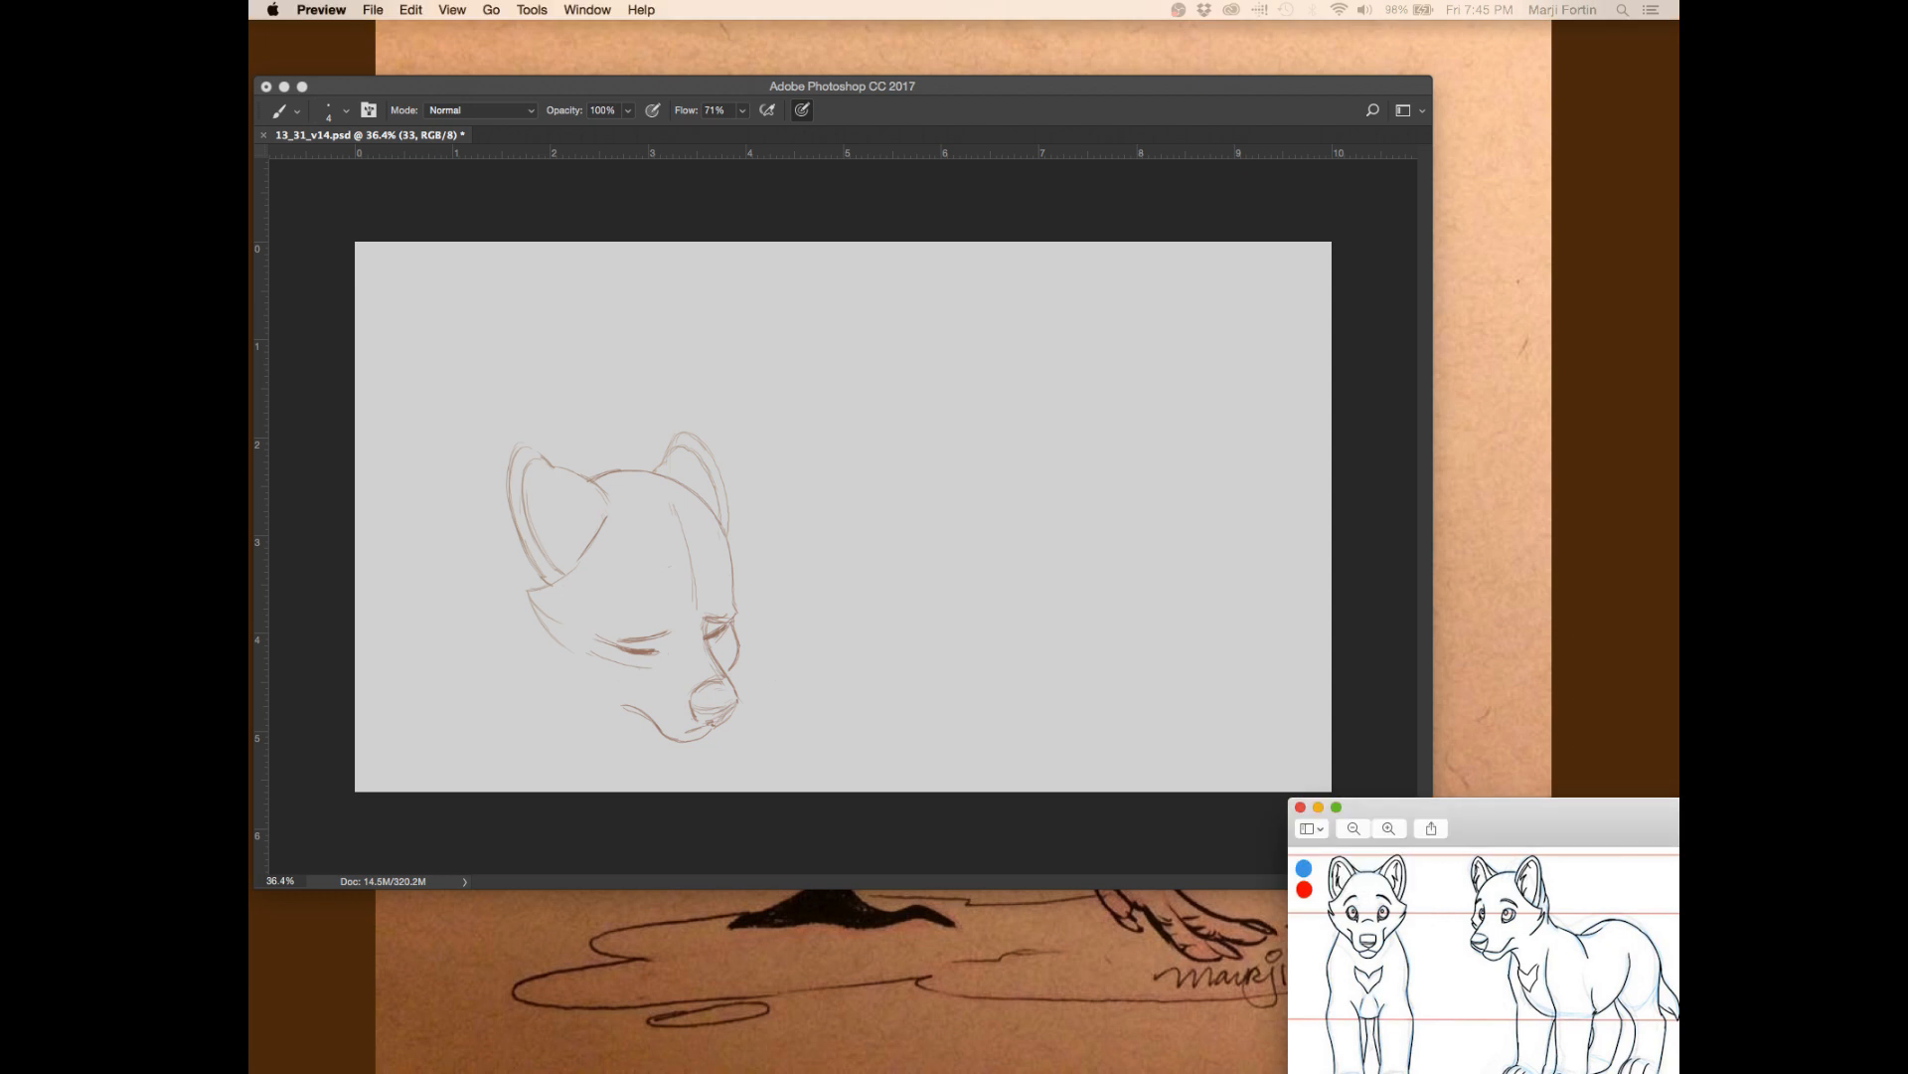
pyautogui.press('super+Tab')
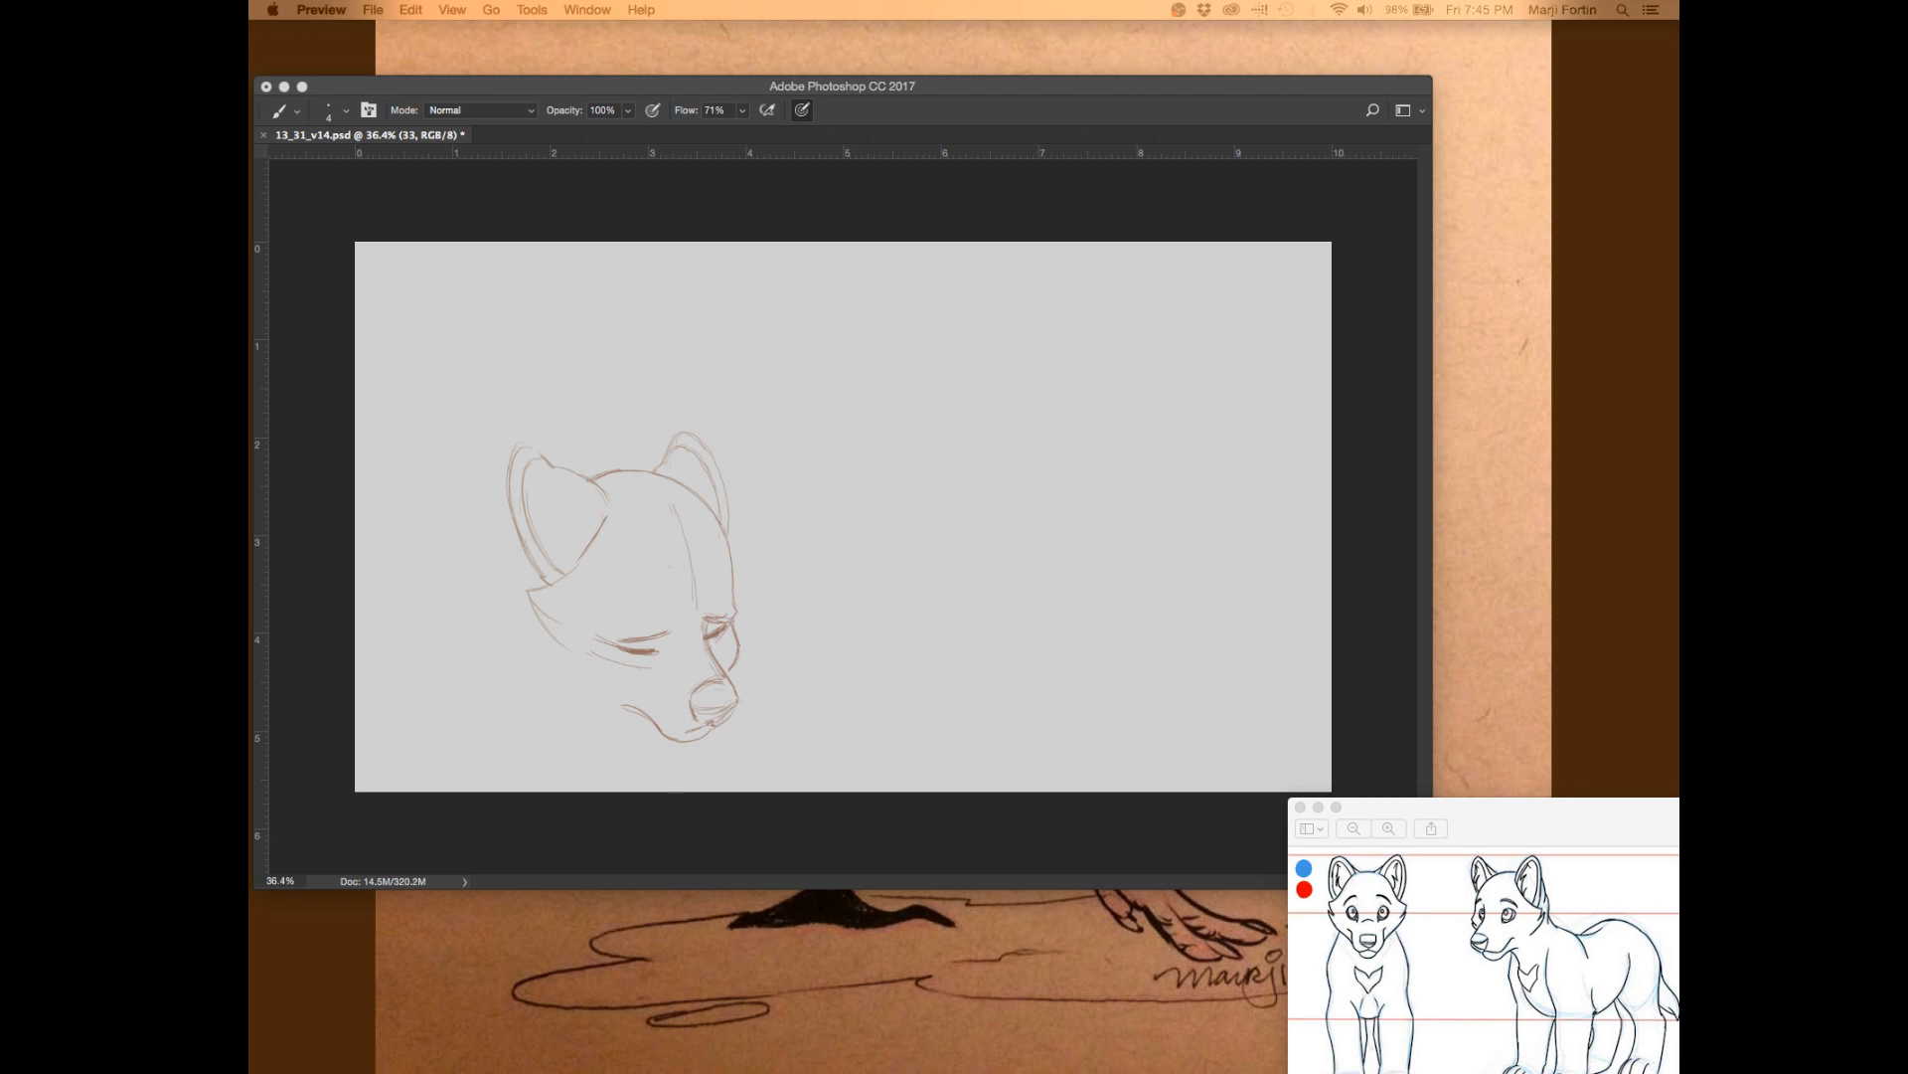
pyautogui.moveTo(248, 119); pyautogui.dragTo(1016, 338)
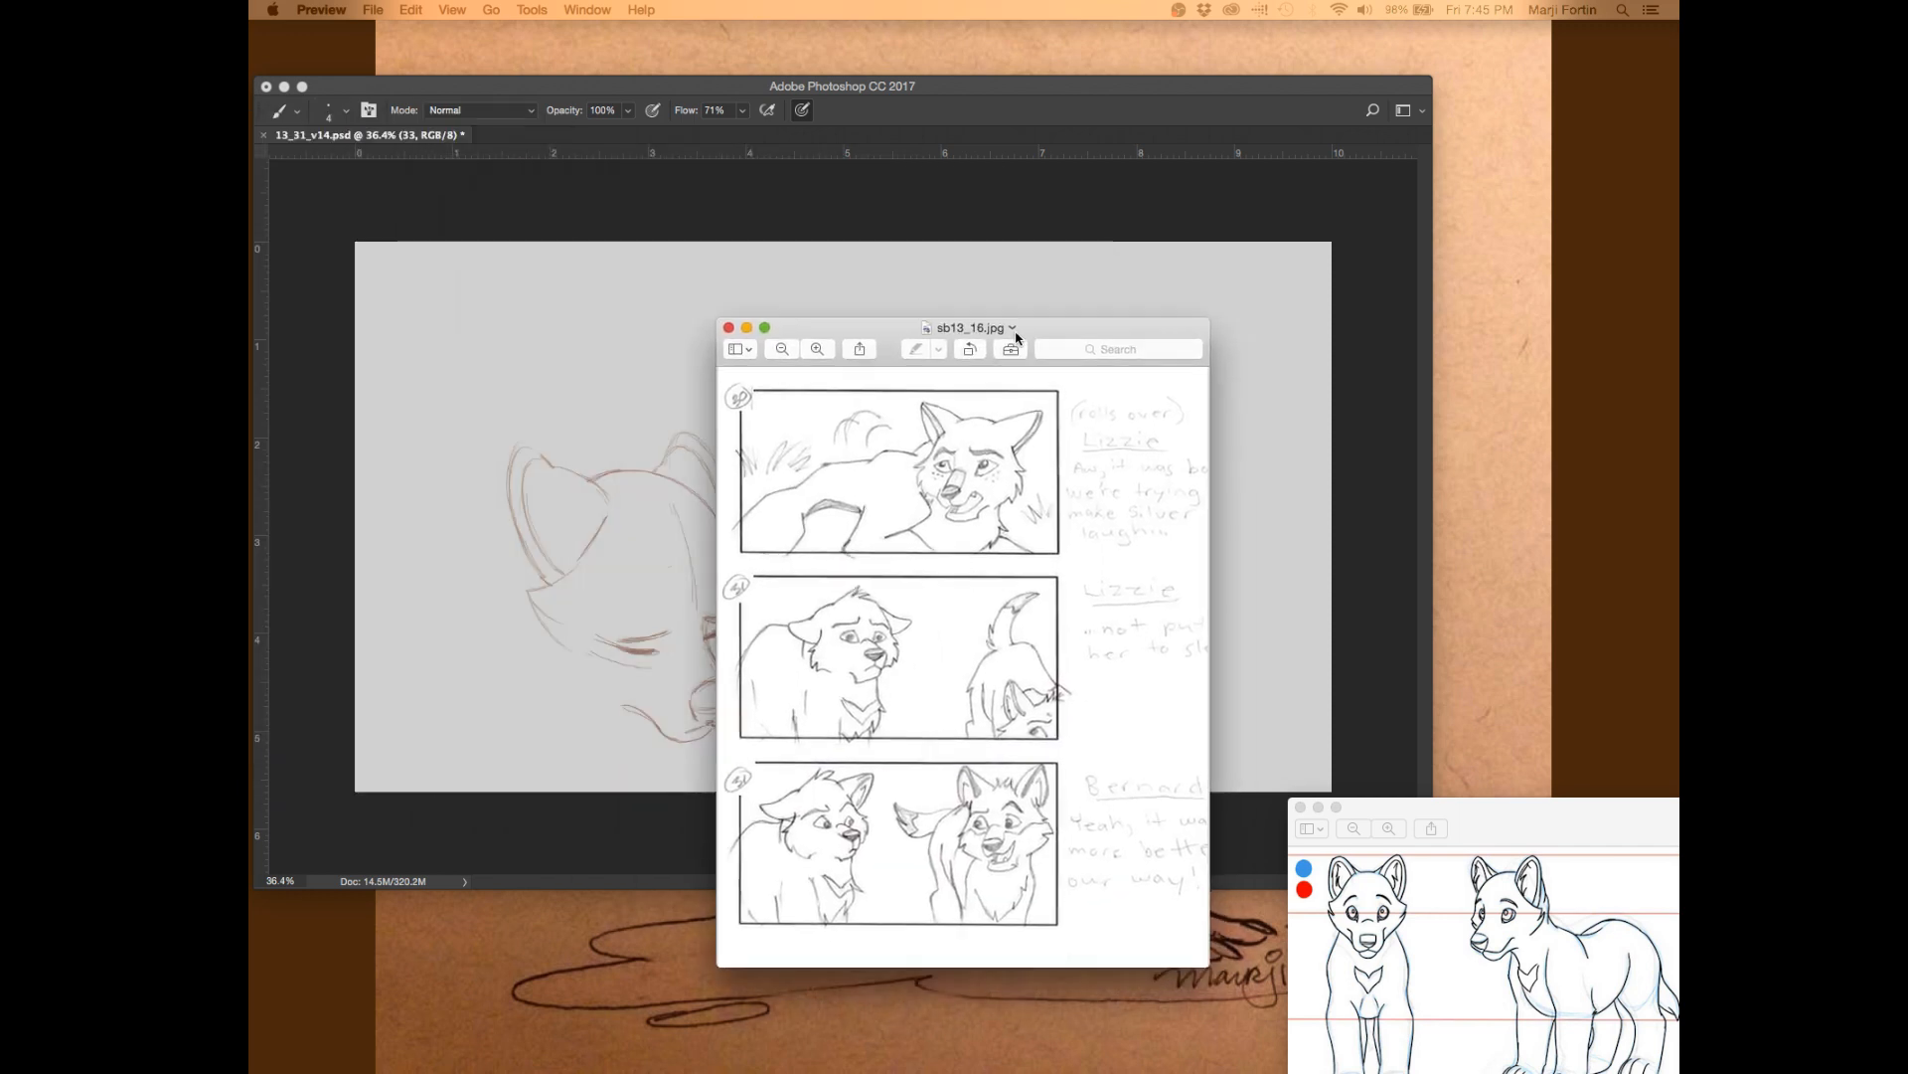
pyautogui.moveTo(1133, 334); pyautogui.dragTo(1052, 215)
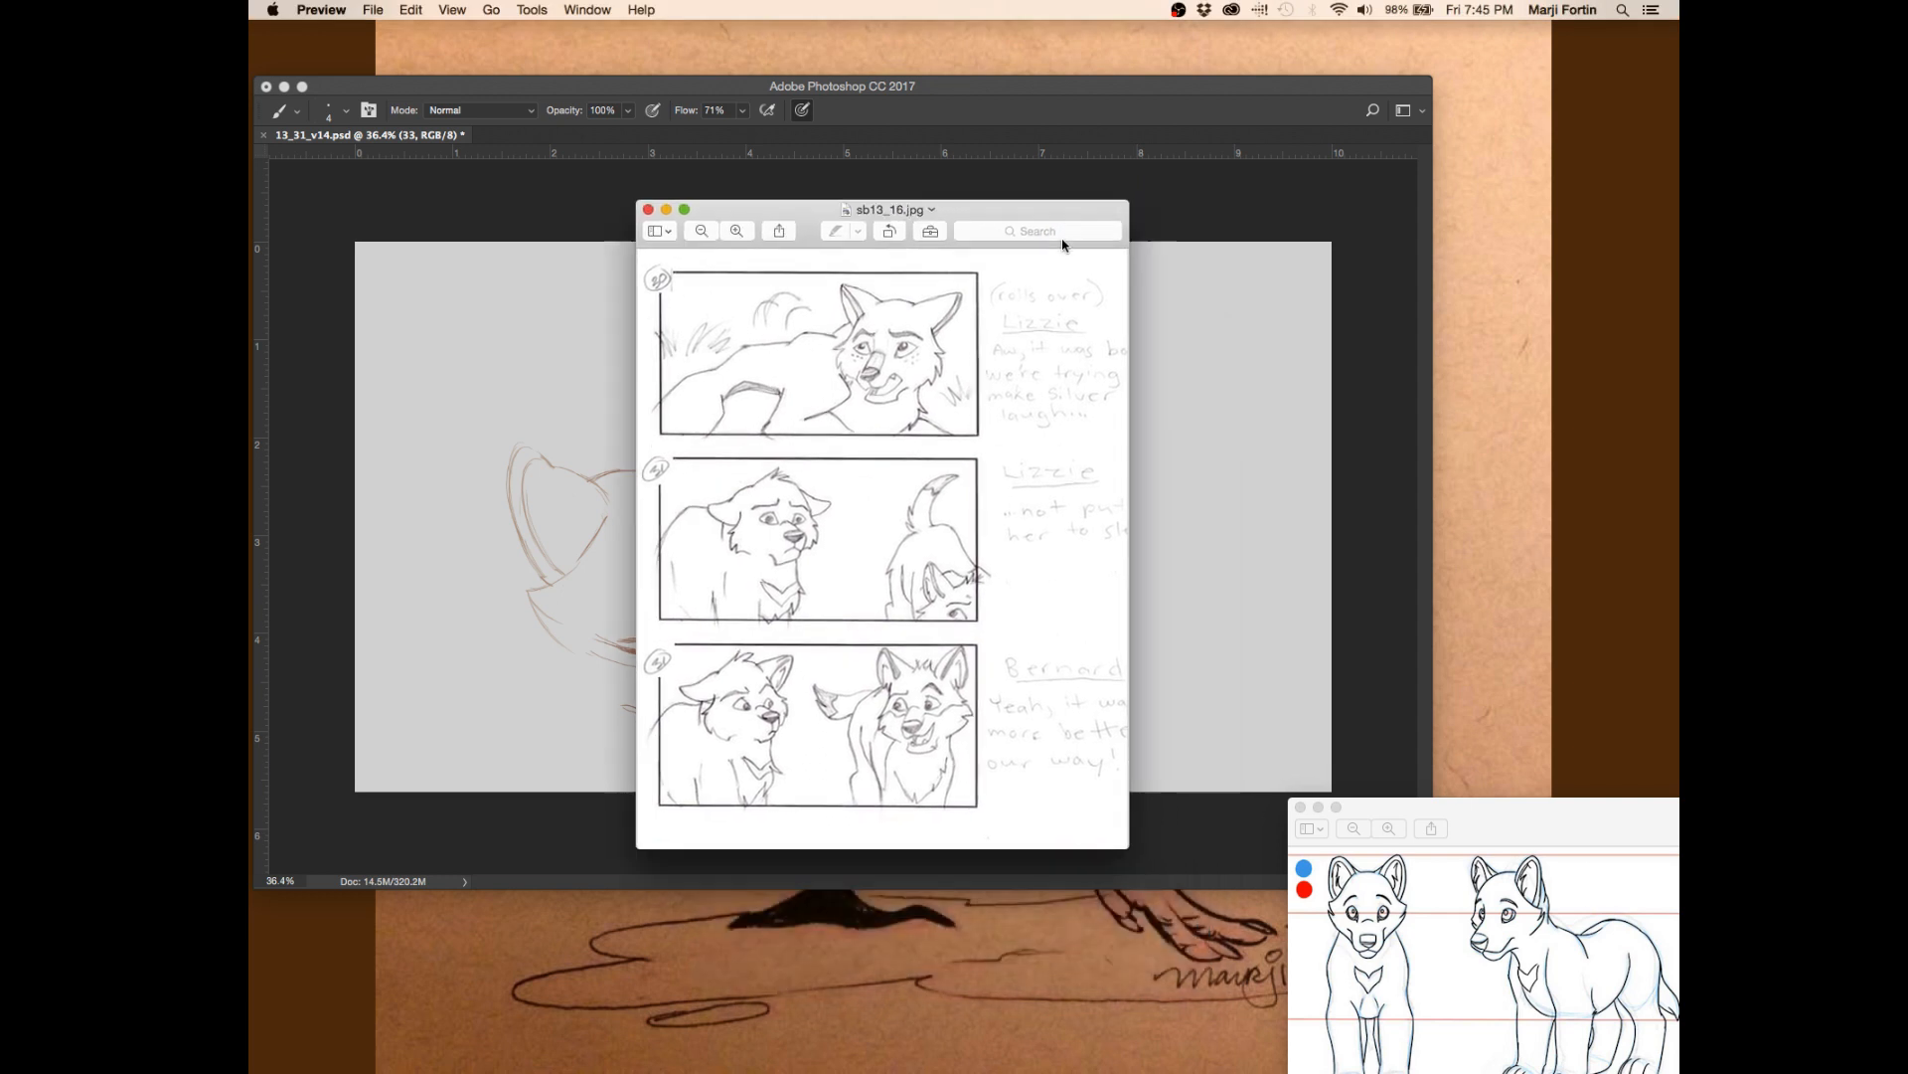
# - Enlarge the storyboard window, mark out the lower two panels for examination, and close the image
pyautogui.moveTo(1126, 850); pyautogui.dragTo(1335, 1040)
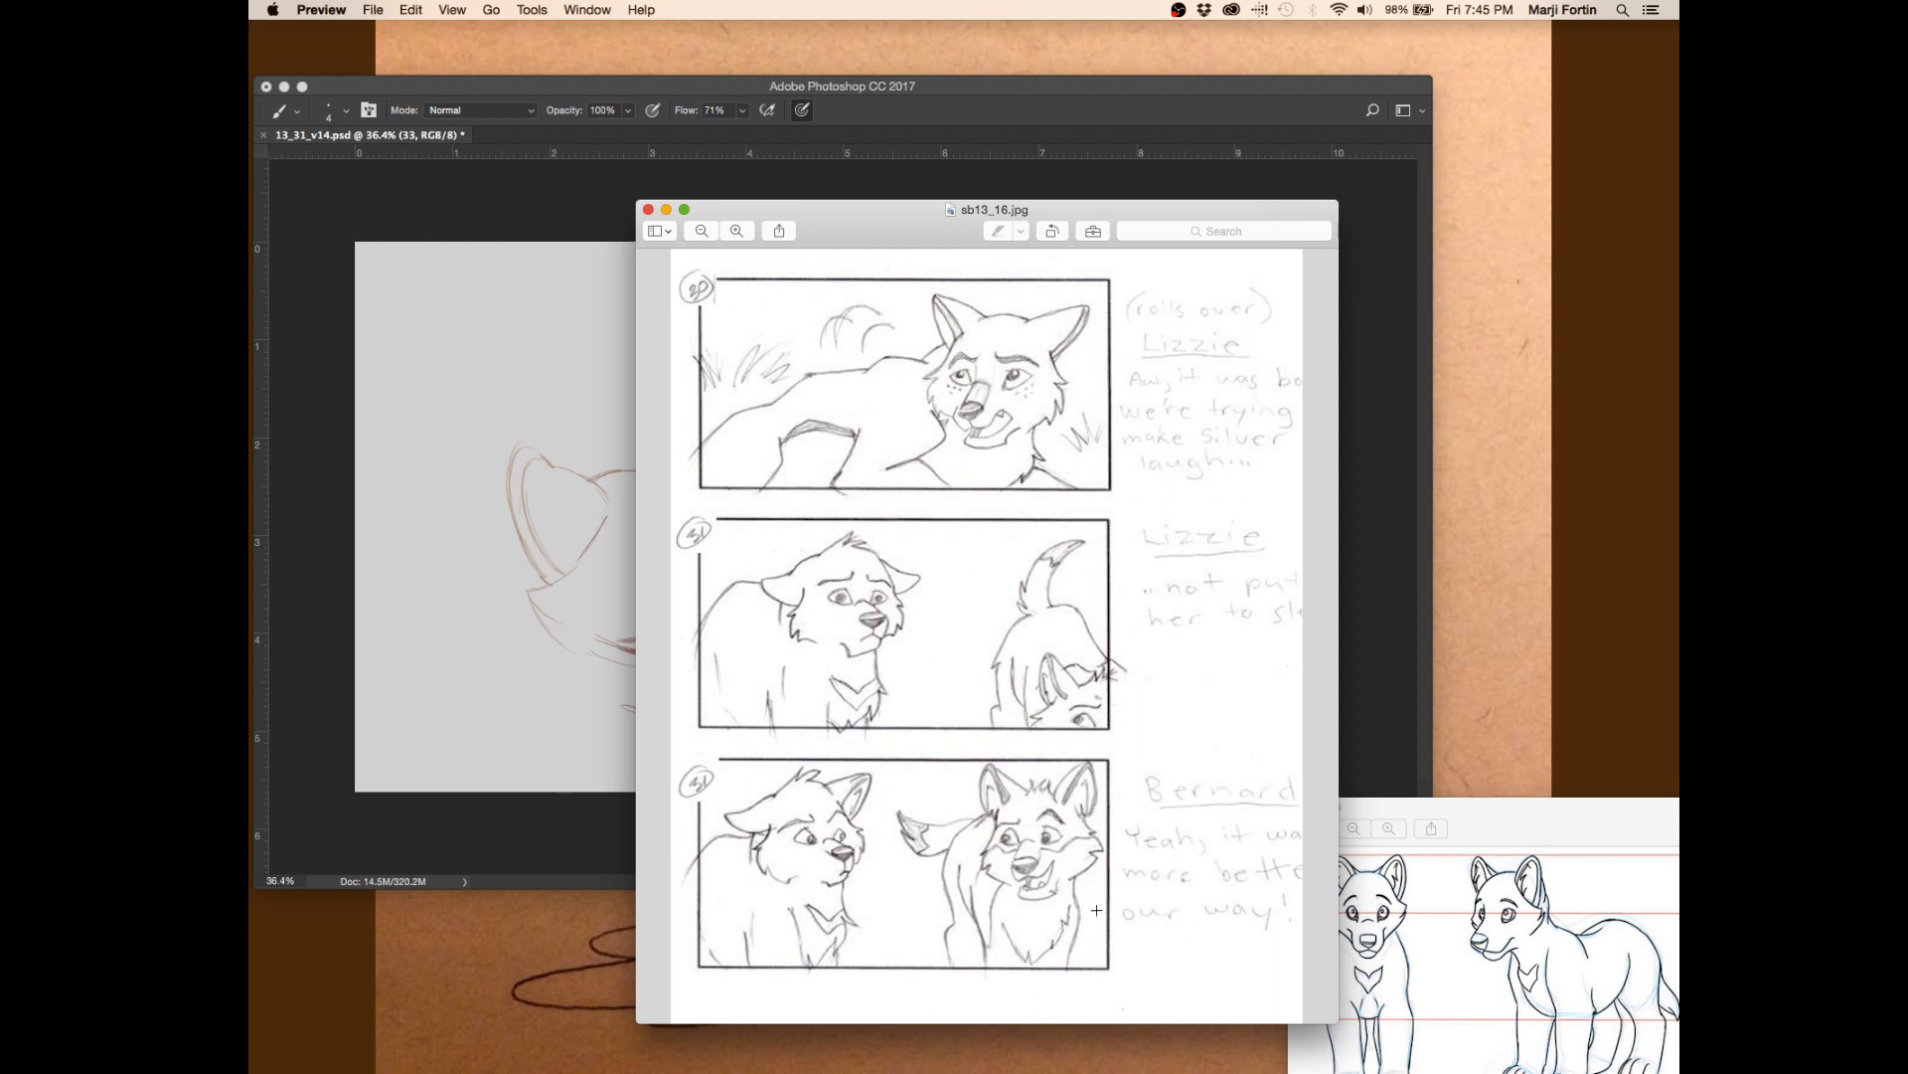
pyautogui.moveTo(679, 507); pyautogui.dragTo(1139, 1007)
pyautogui.moveTo(768, 218); pyautogui.dragTo(754, 218)
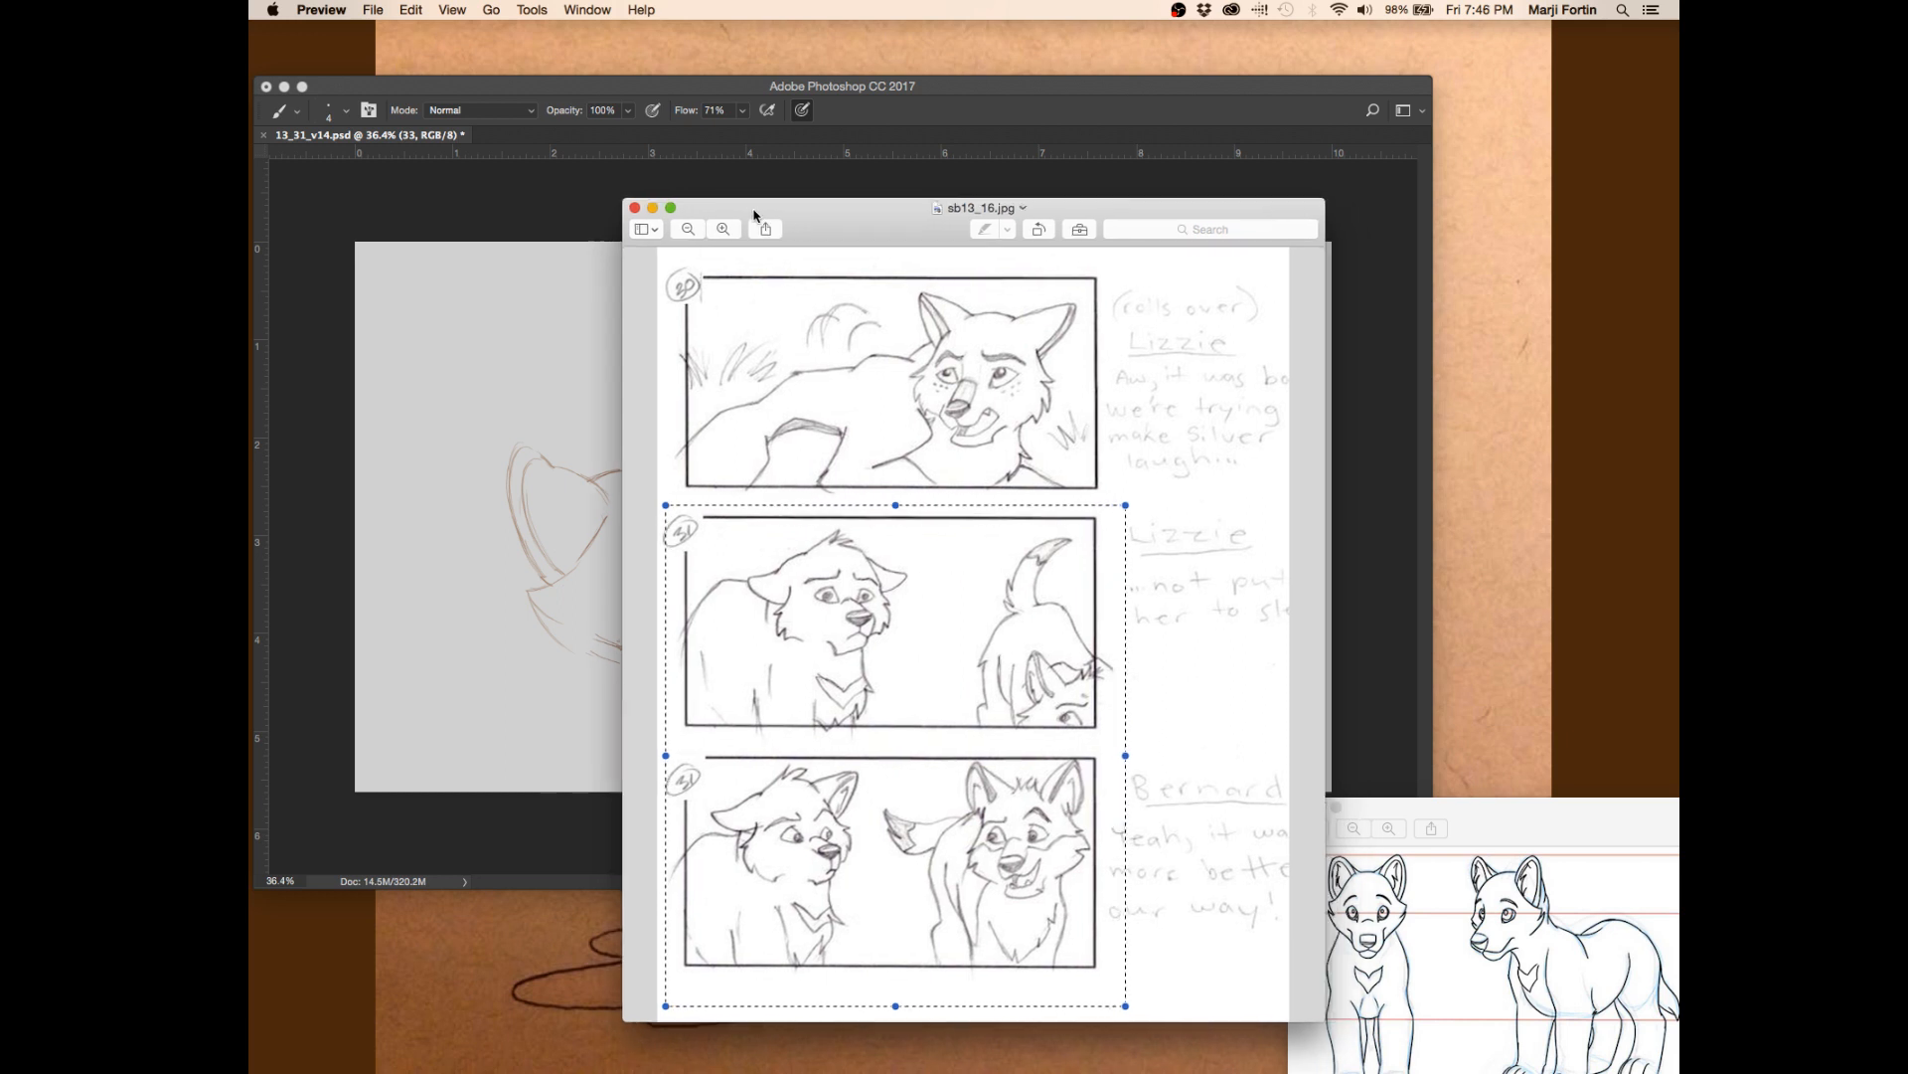
pyautogui.click(634, 207)
# - Switch back to Photoshop, save the document, and compare the pose at frame 1 with pose B at frame 40
pyautogui.click(1138, 731)
pyautogui.press('super+s')
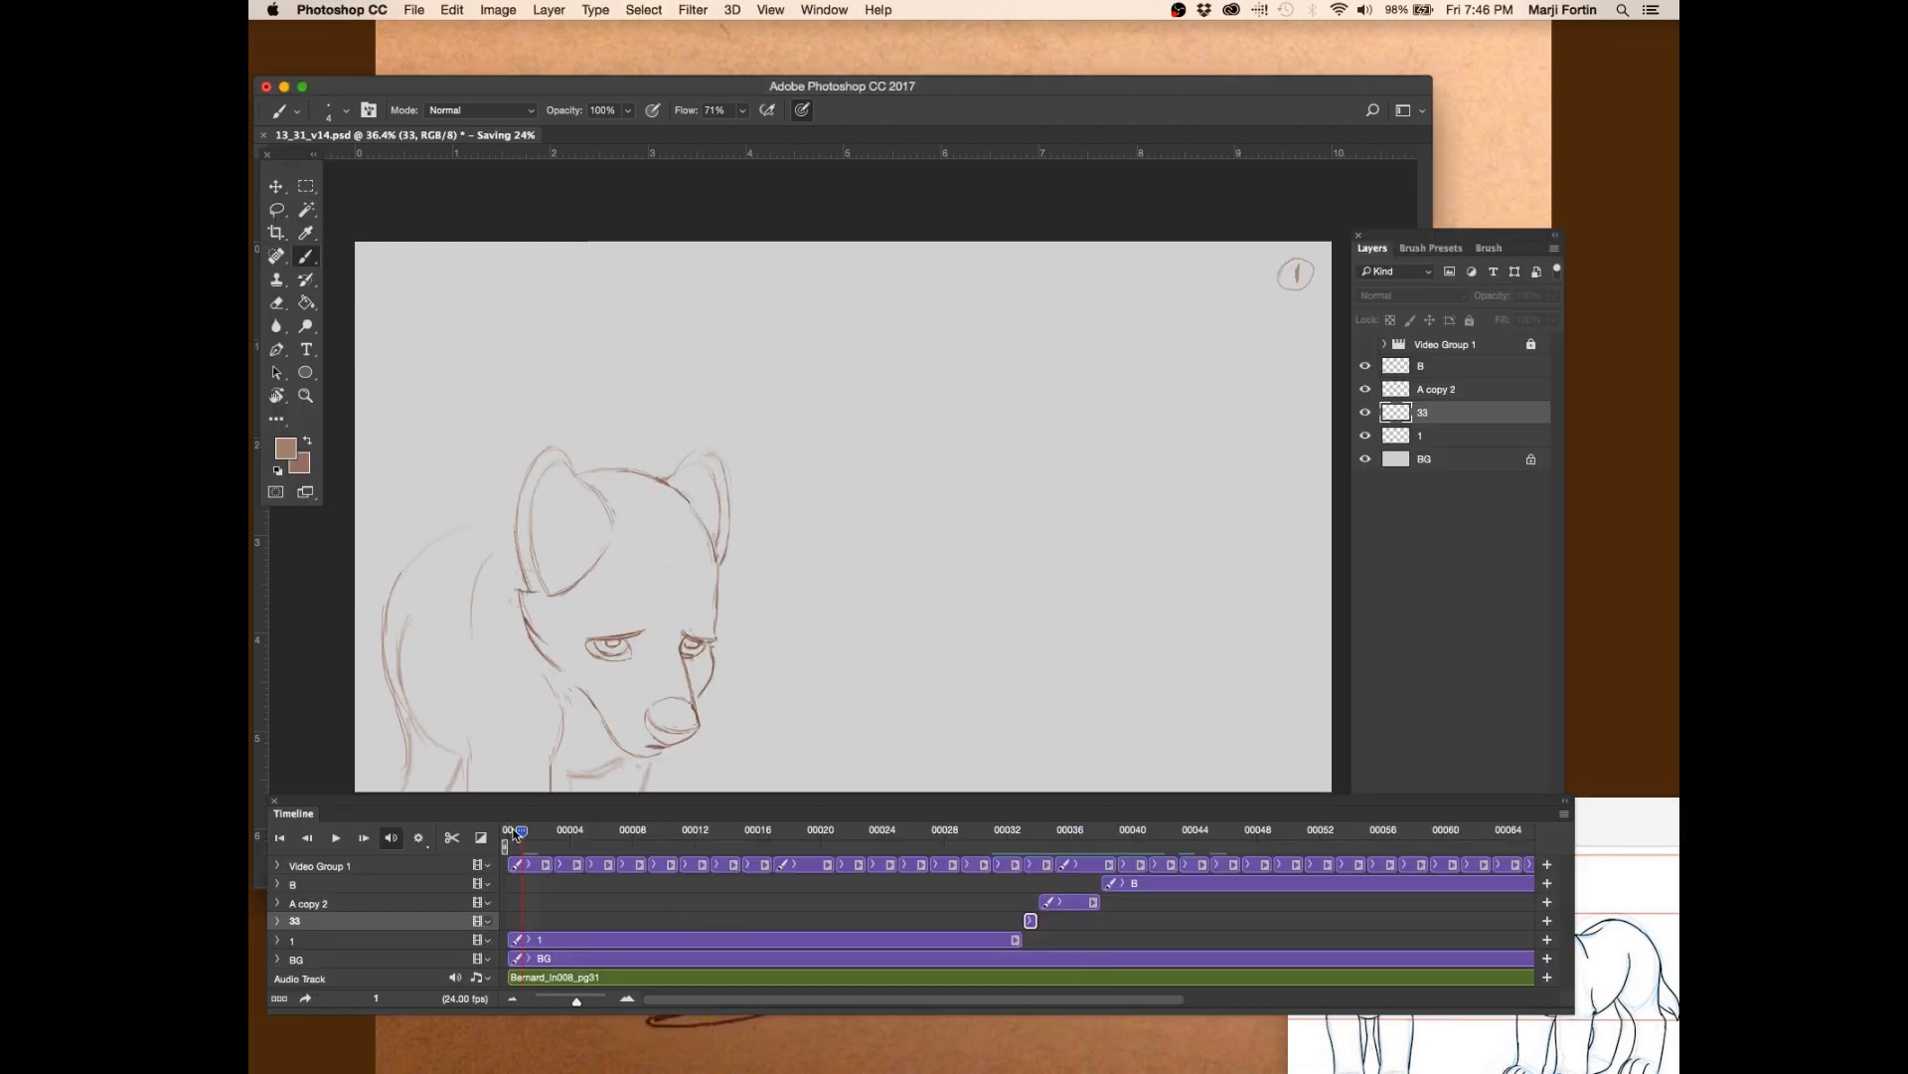
pyautogui.click(1128, 835)
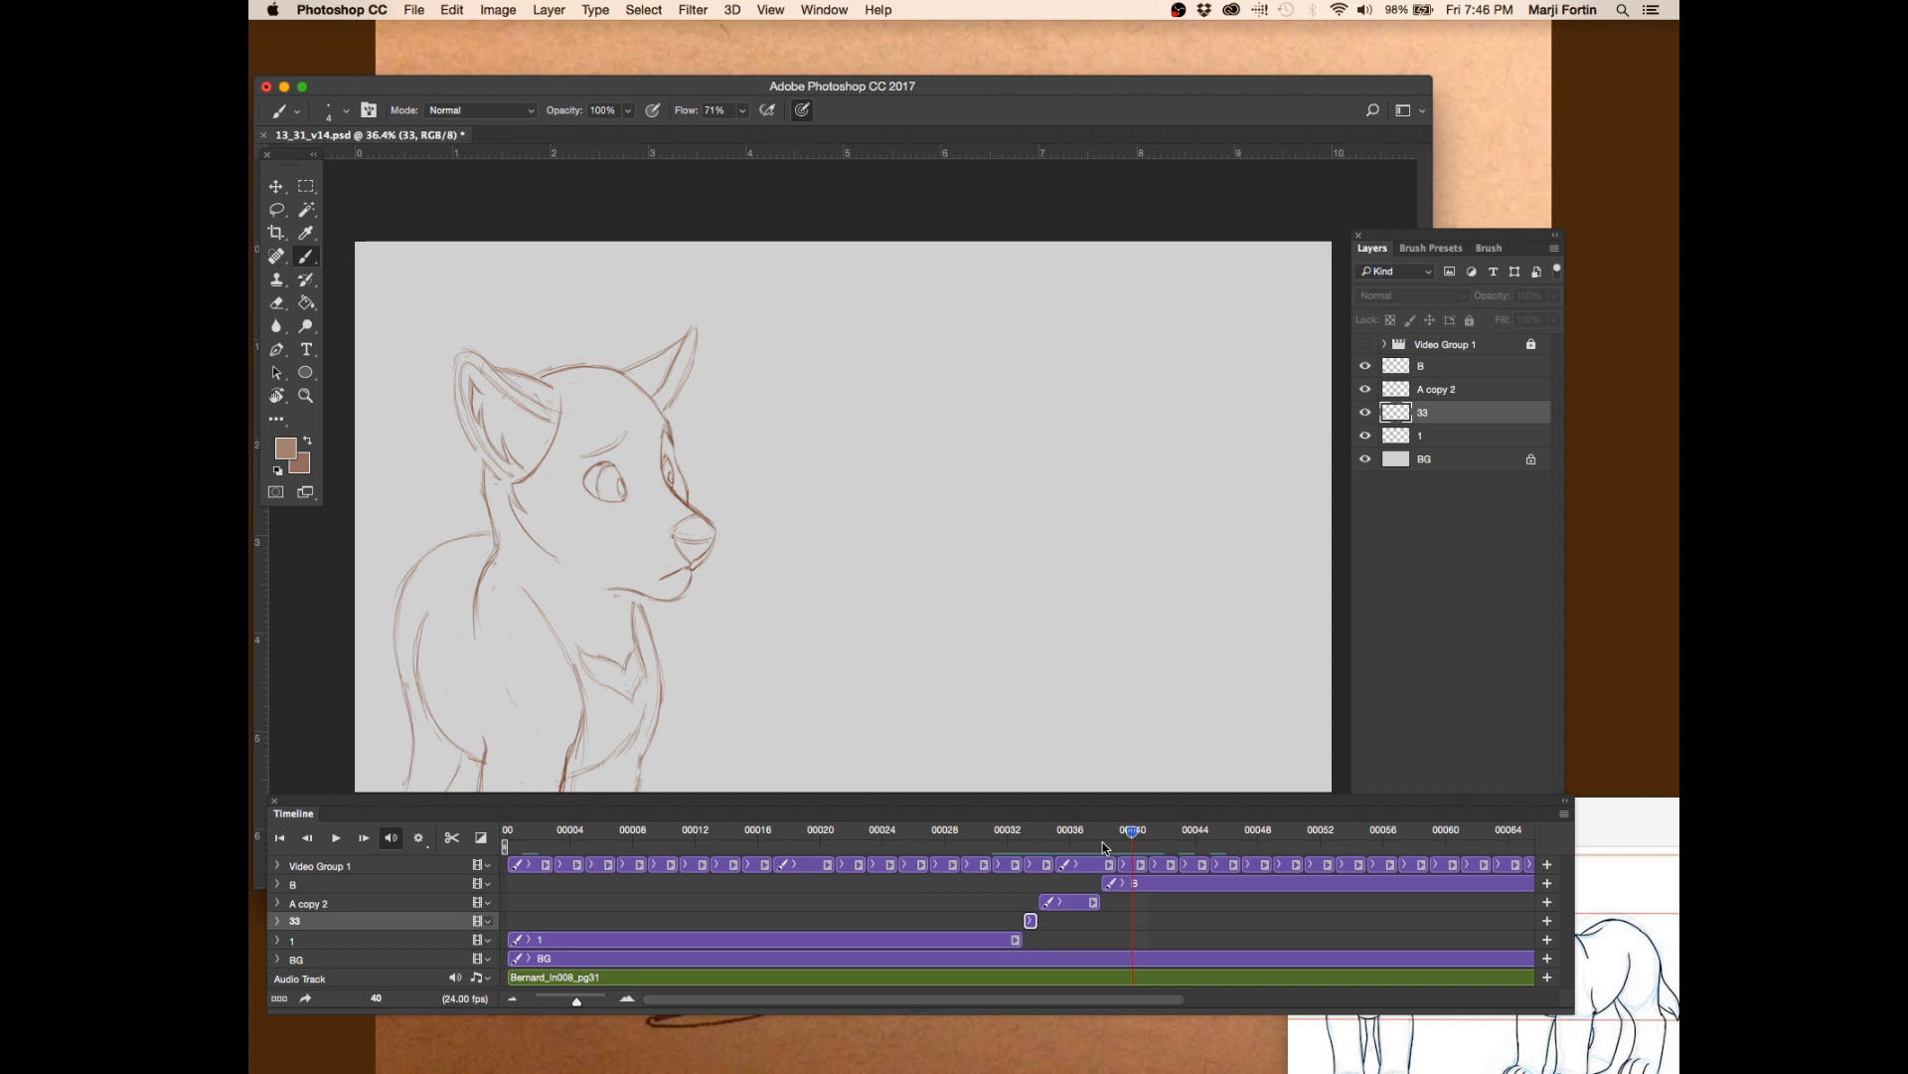
# - Save the document and step frame by frame through the cub's head turn around frame 33
pyautogui.click(1018, 828)
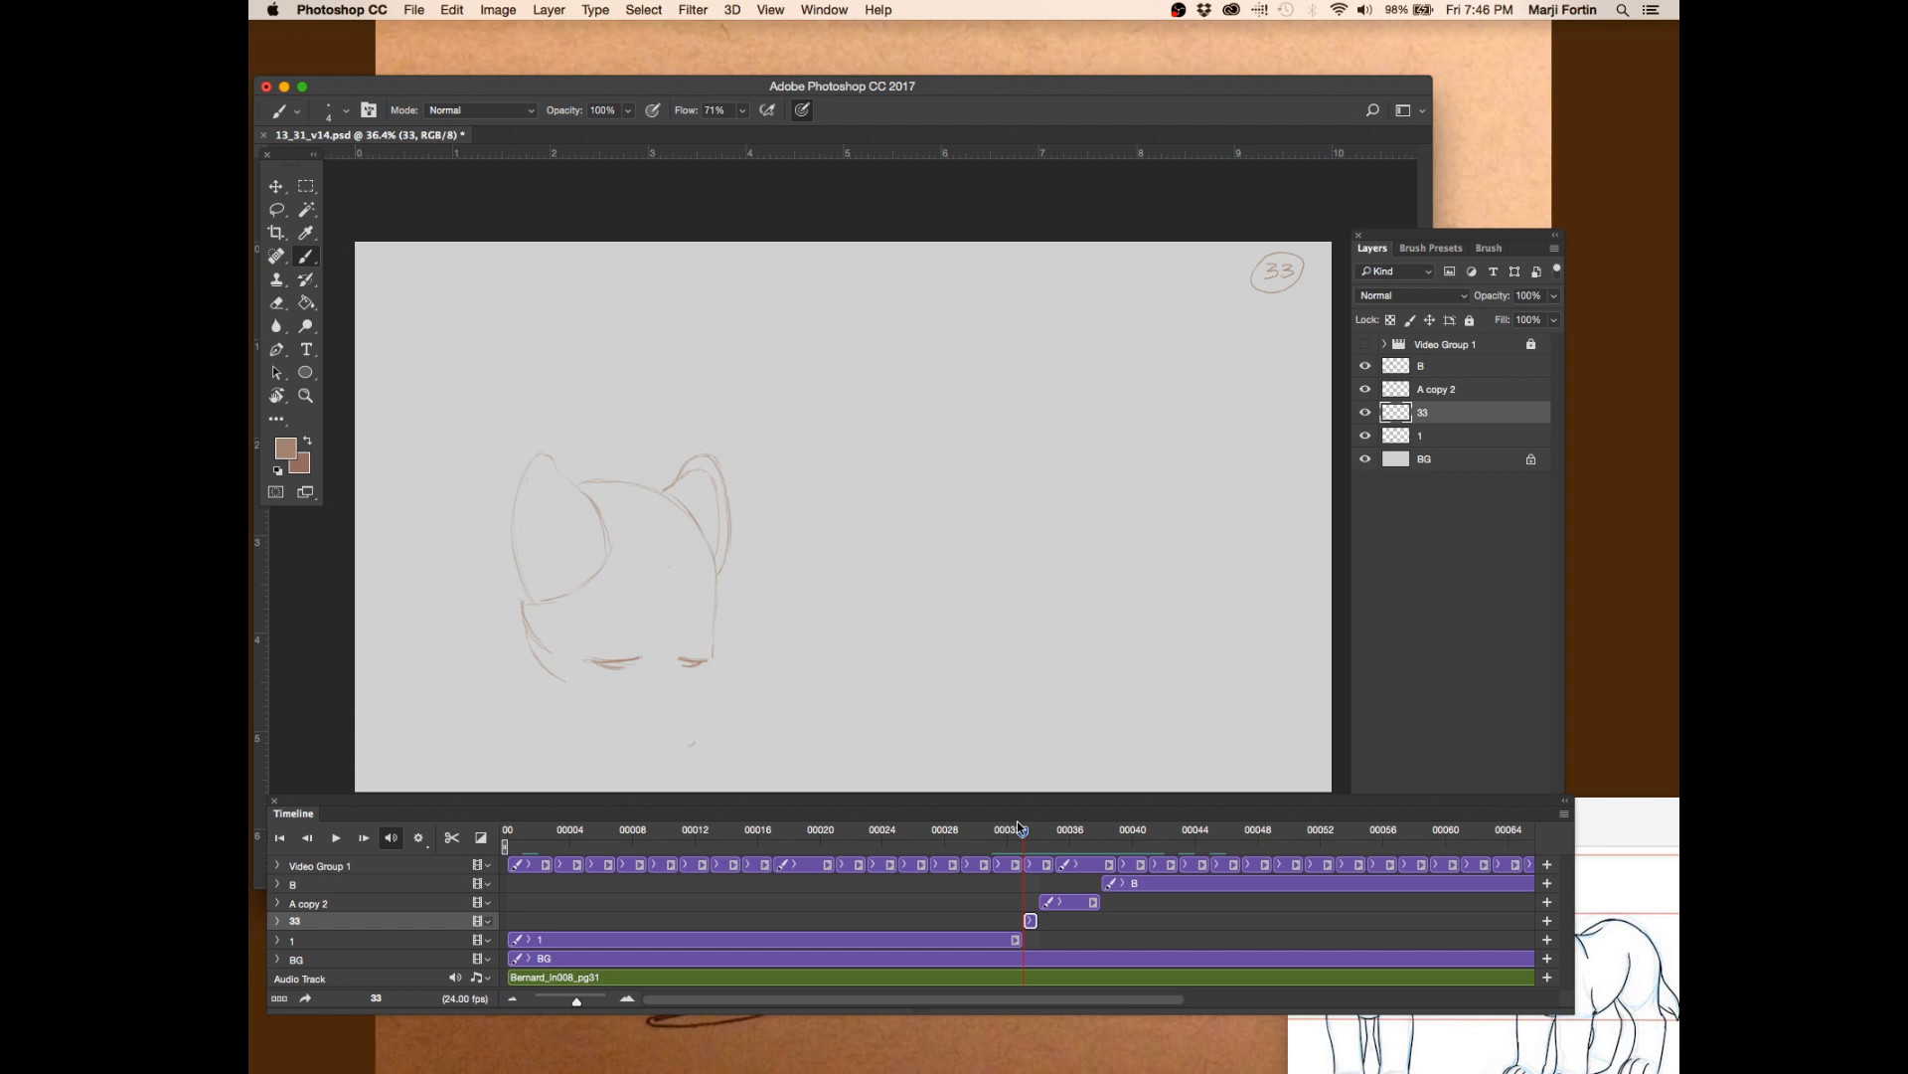
pyautogui.press('super+s')
pyautogui.press('Left')
pyautogui.press('Right')
pyautogui.press('Right')
pyautogui.press('Right')
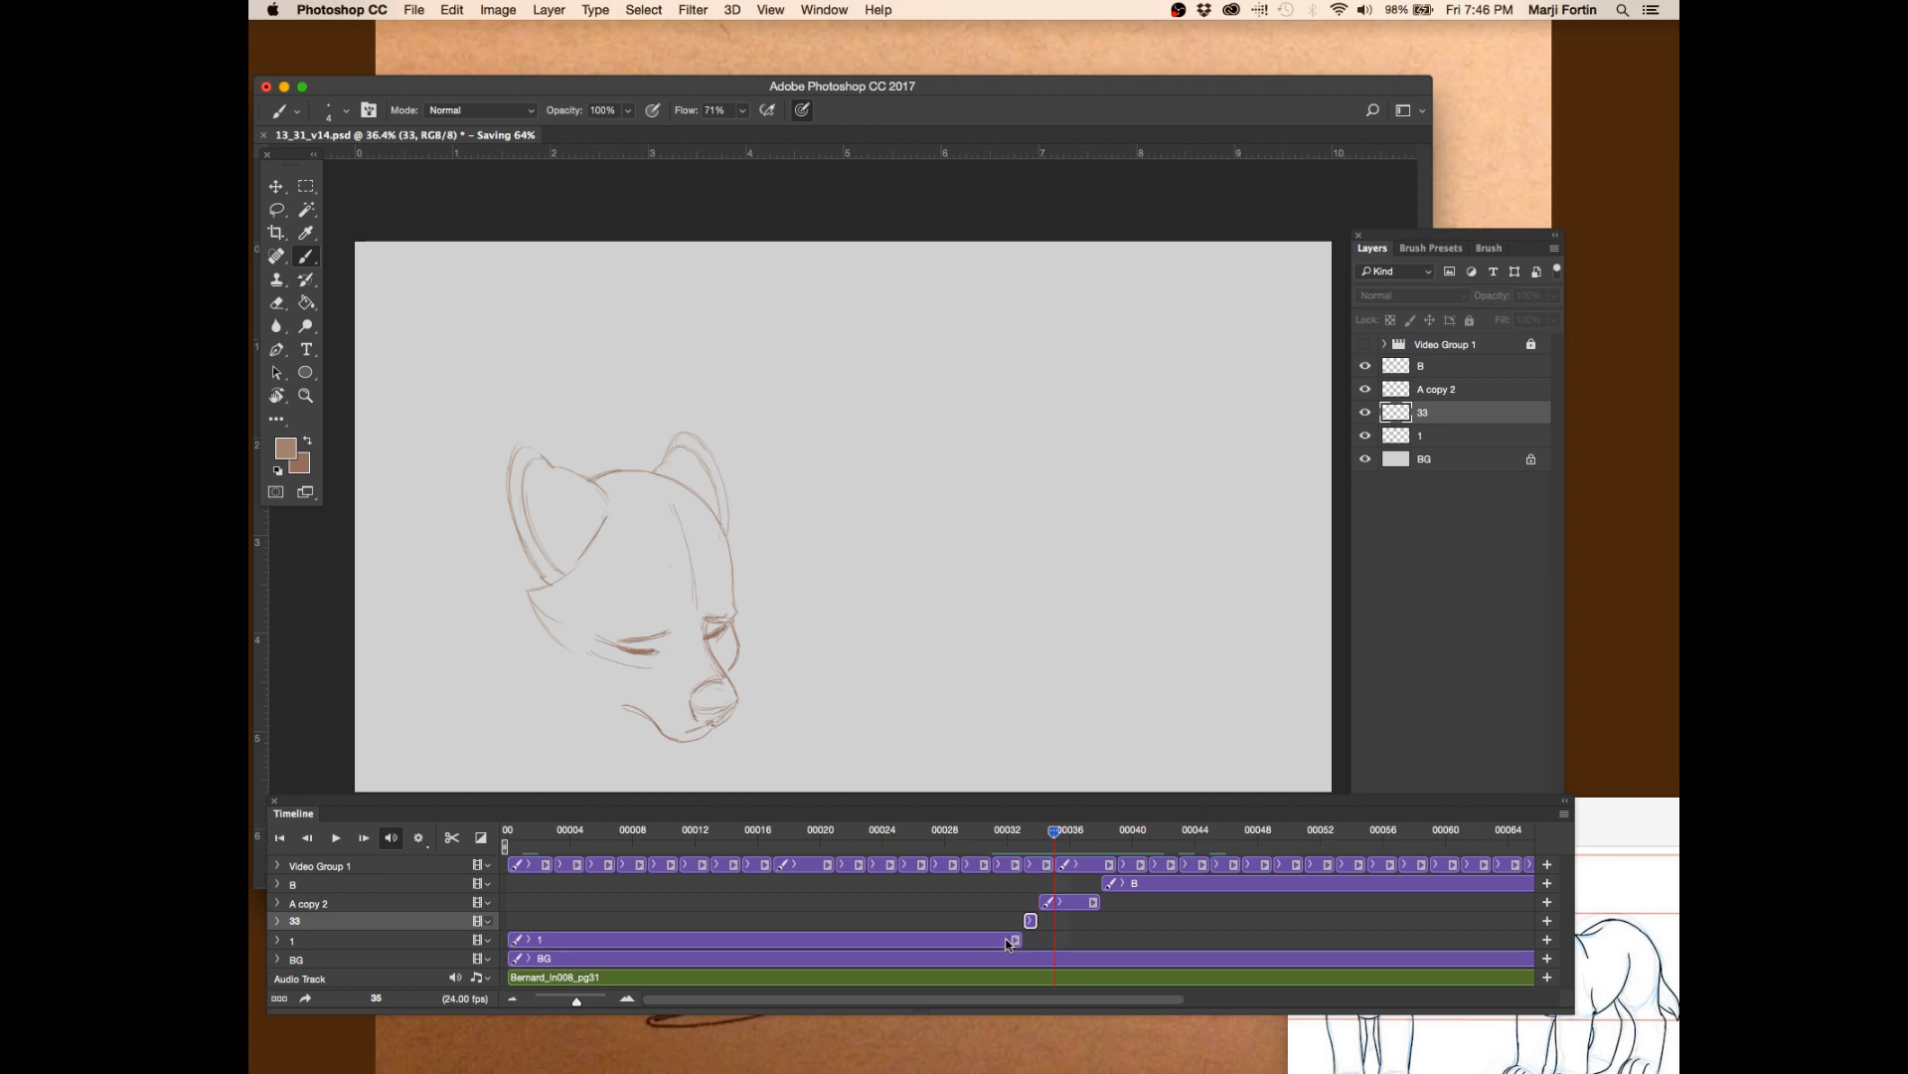
pyautogui.press('Right')
pyautogui.press('Right')
pyautogui.press('super+Tab')
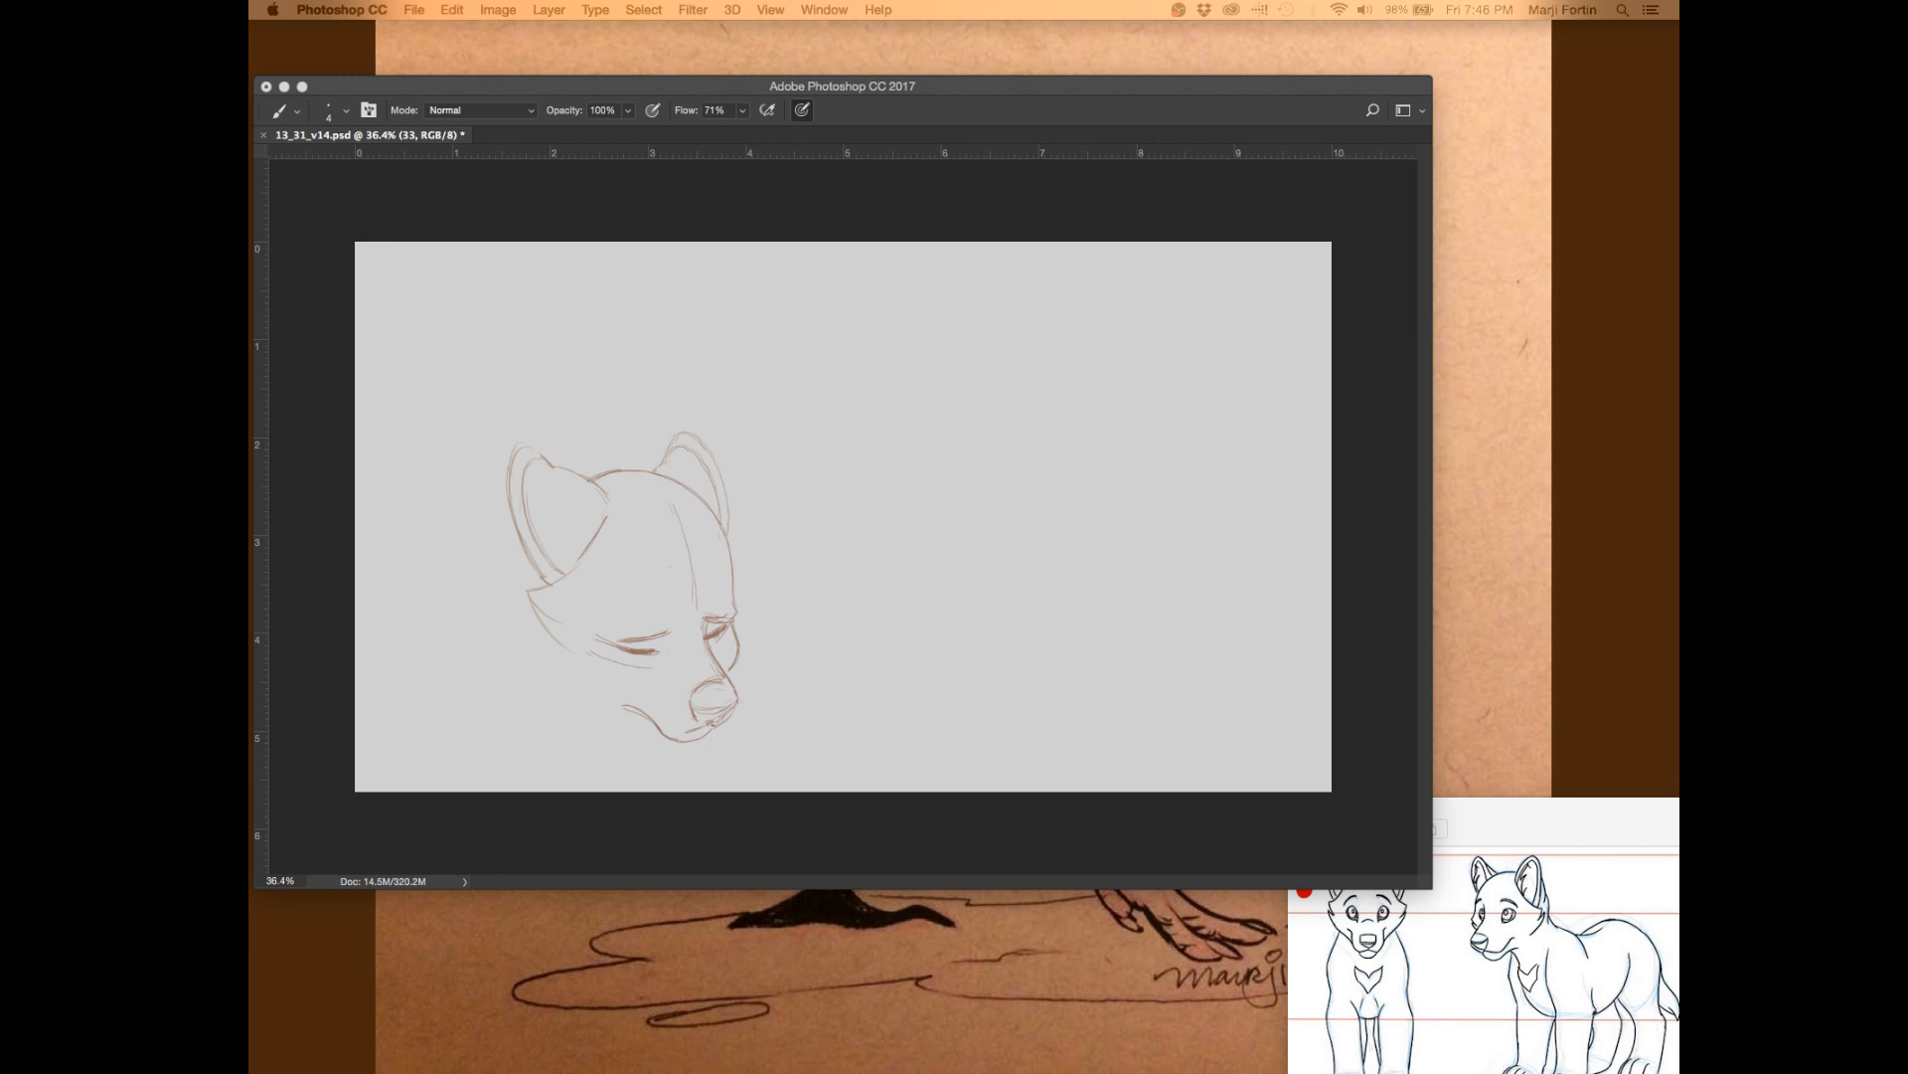
pyautogui.press('super+Tab')
# - Compare the in-between at frame 33 with its neighbouring drawings and with pose B at frame 38
pyautogui.moveTo(1006, 834); pyautogui.dragTo(1024, 832)
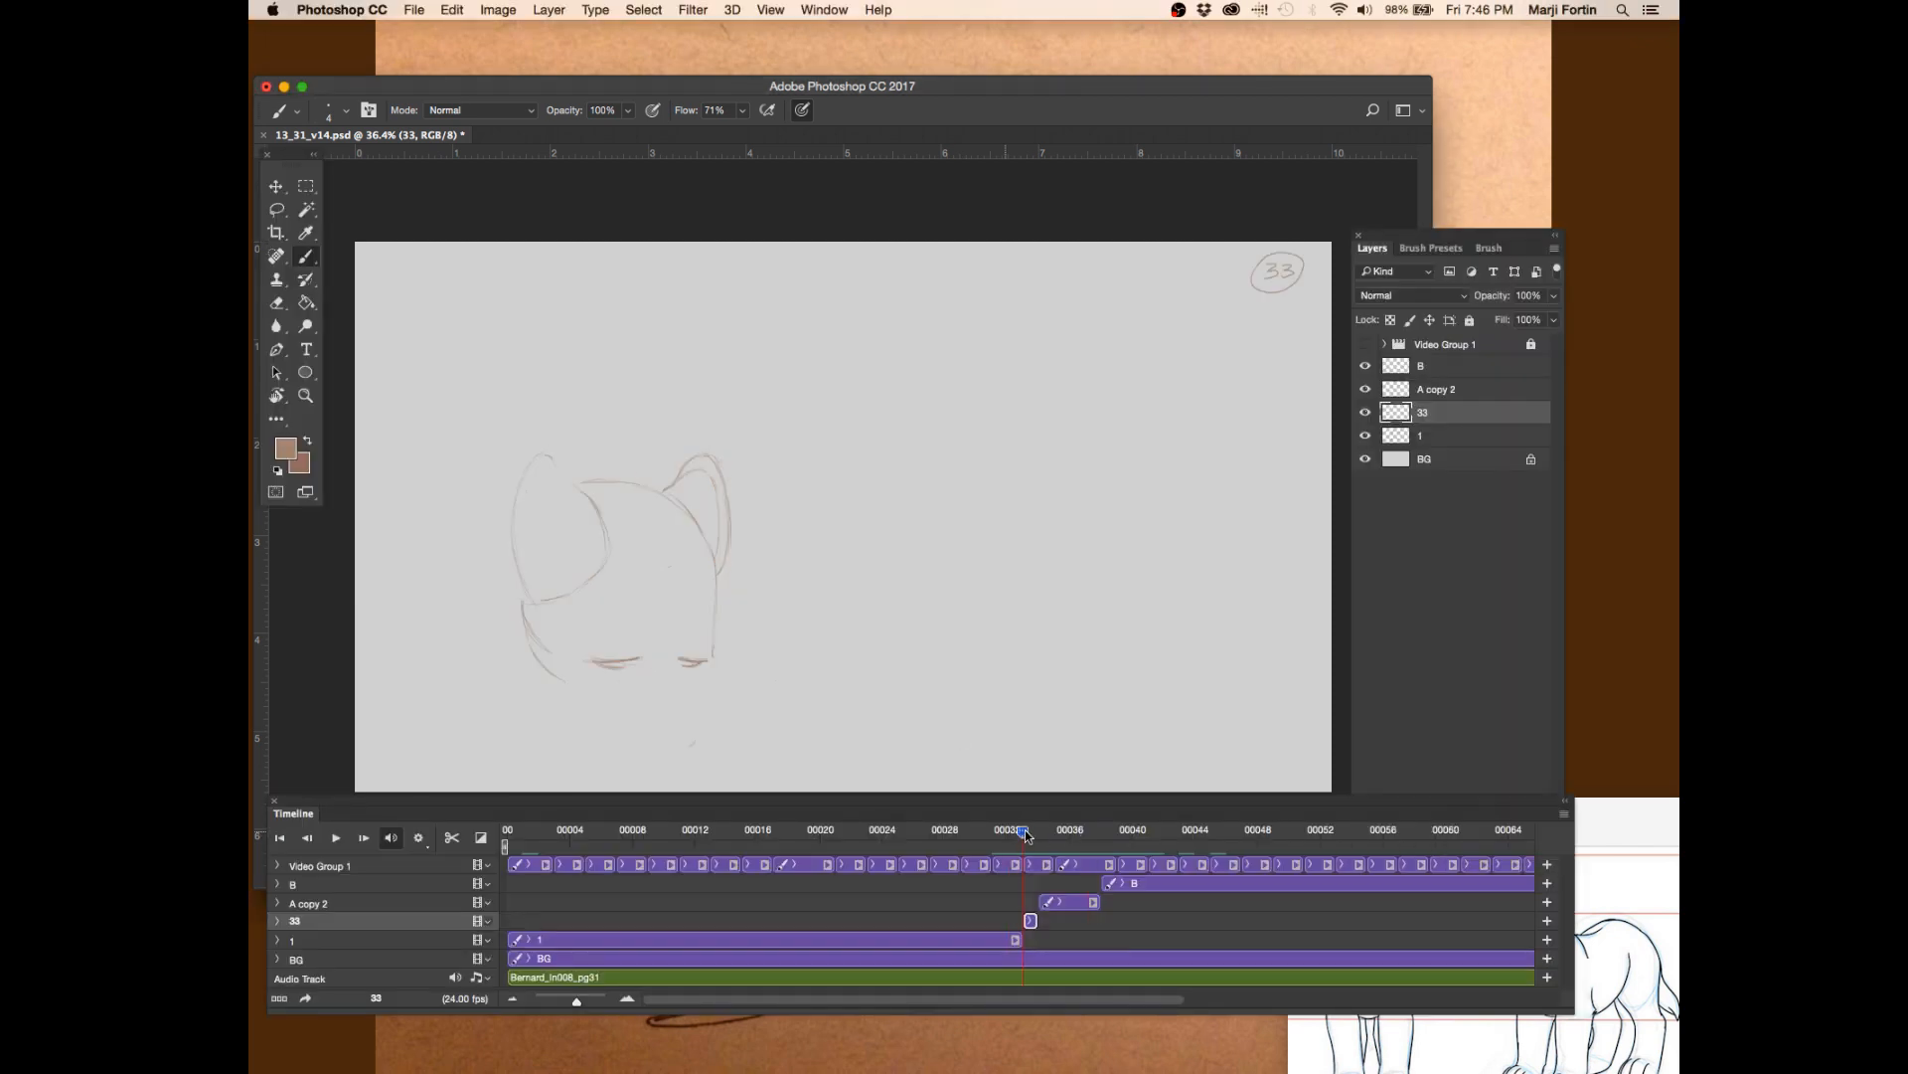
pyautogui.press('Left')
pyautogui.press('Right')
pyautogui.press('Right')
pyautogui.press('Right')
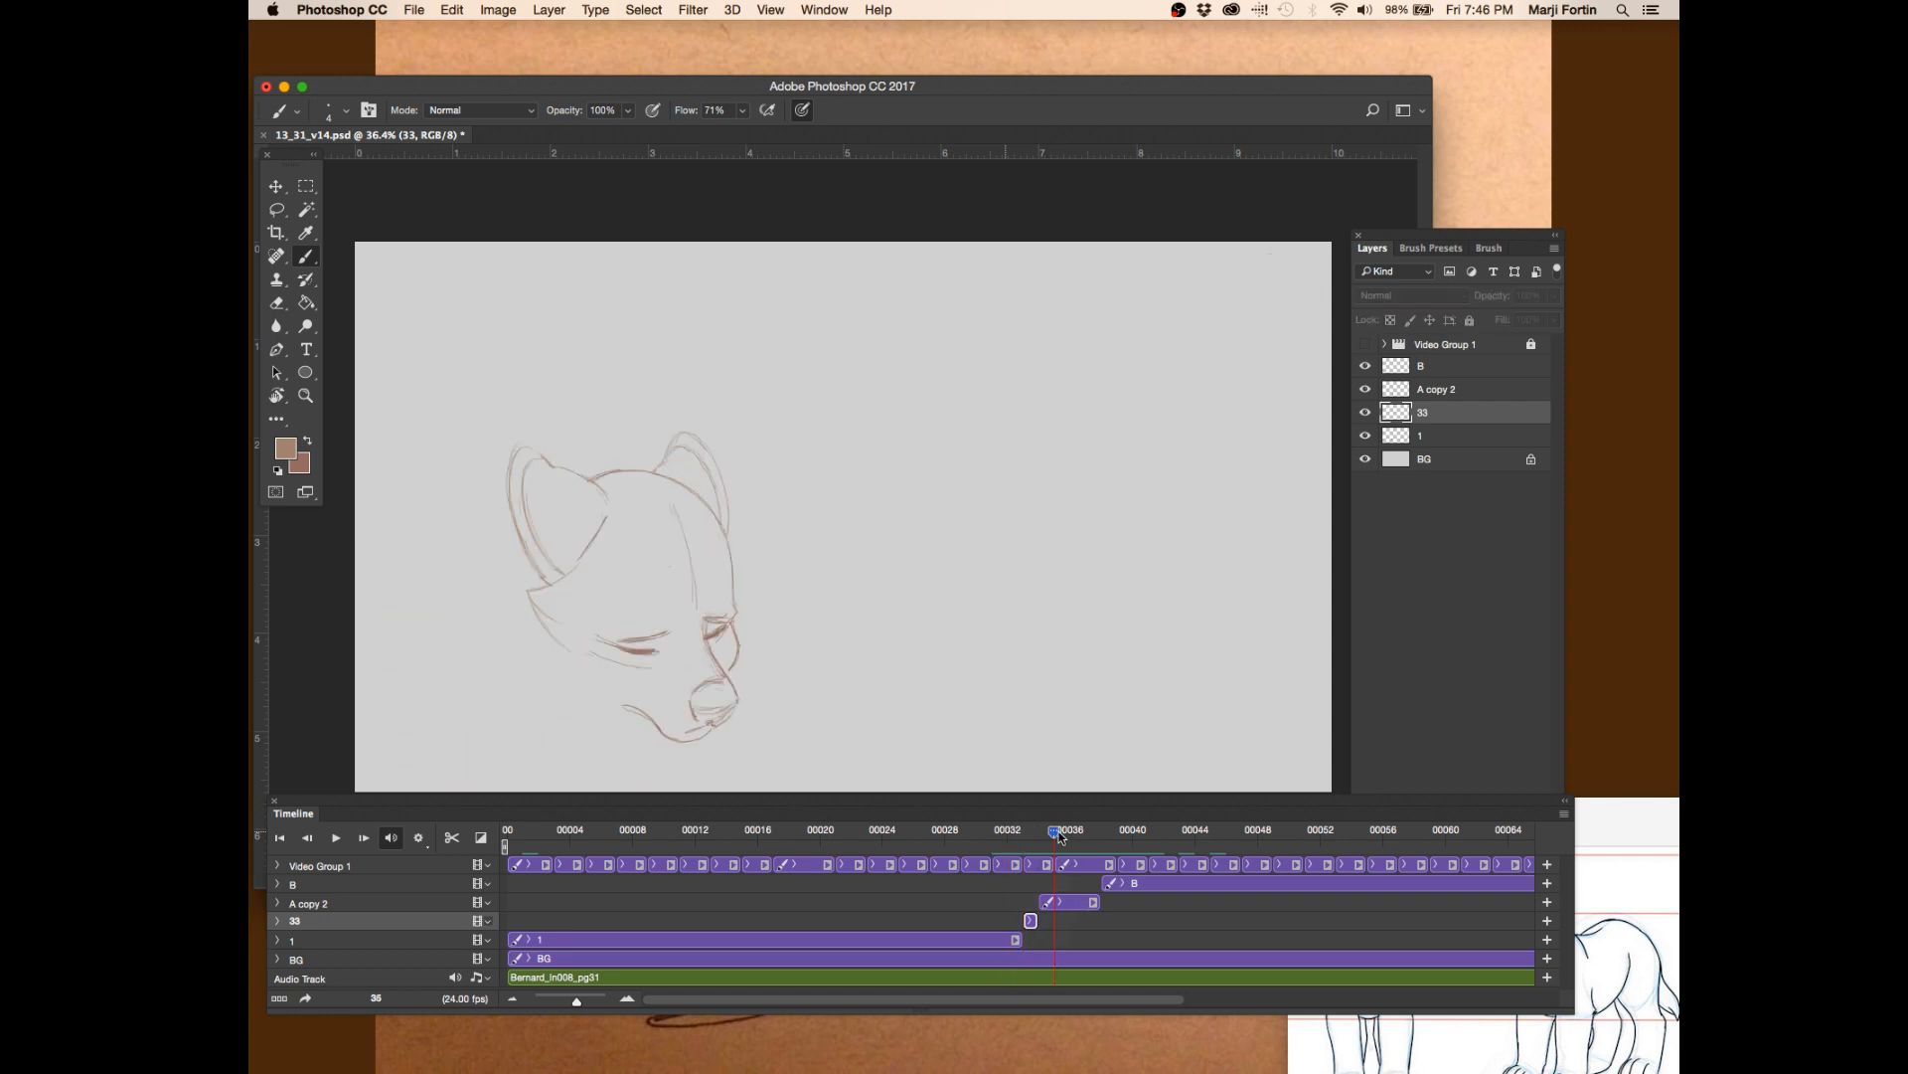
pyautogui.moveTo(1085, 841)
pyautogui.mouseDown()
pyautogui.moveTo(1105, 838)
pyautogui.moveTo(1018, 836)
pyautogui.moveTo(1104, 838)
pyautogui.moveTo(1026, 833)
pyautogui.moveTo(1044, 833)
pyautogui.mouseUp()
pyautogui.press('Left')
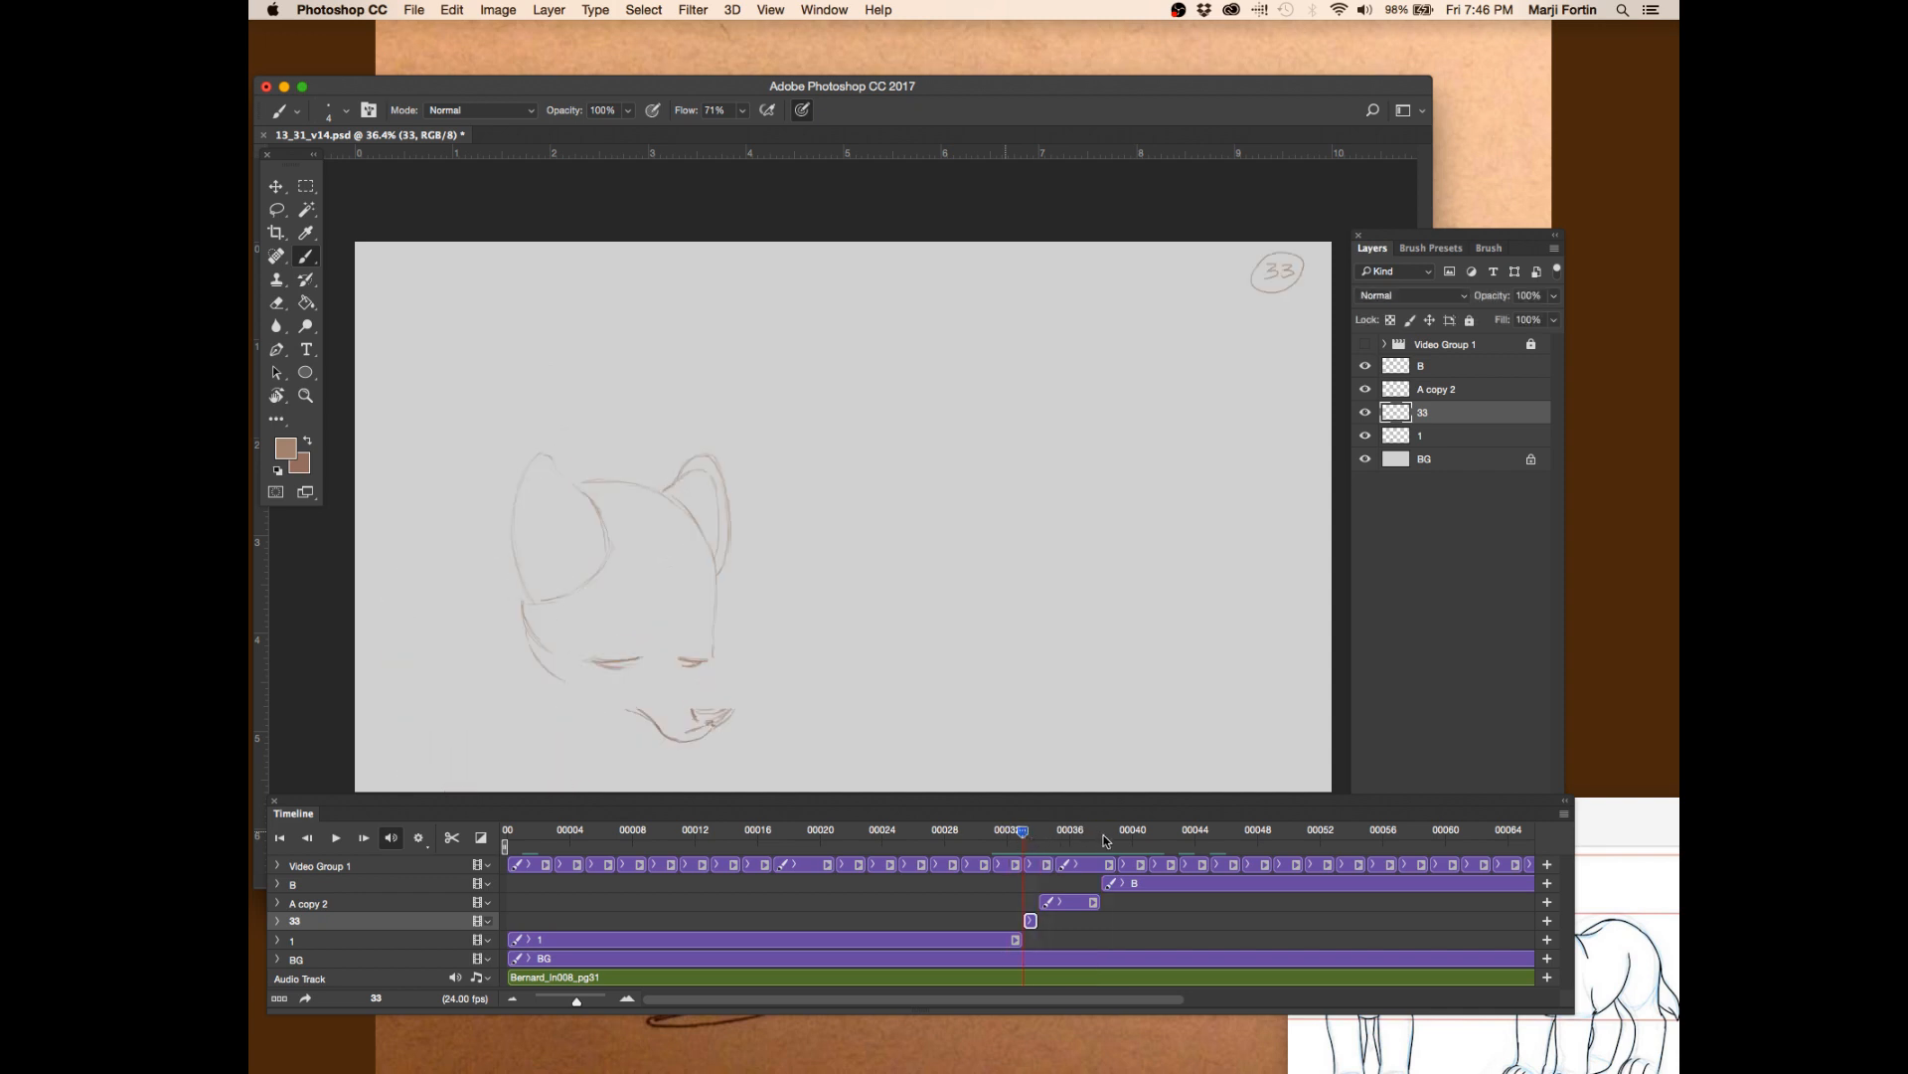
pyautogui.click(1107, 831)
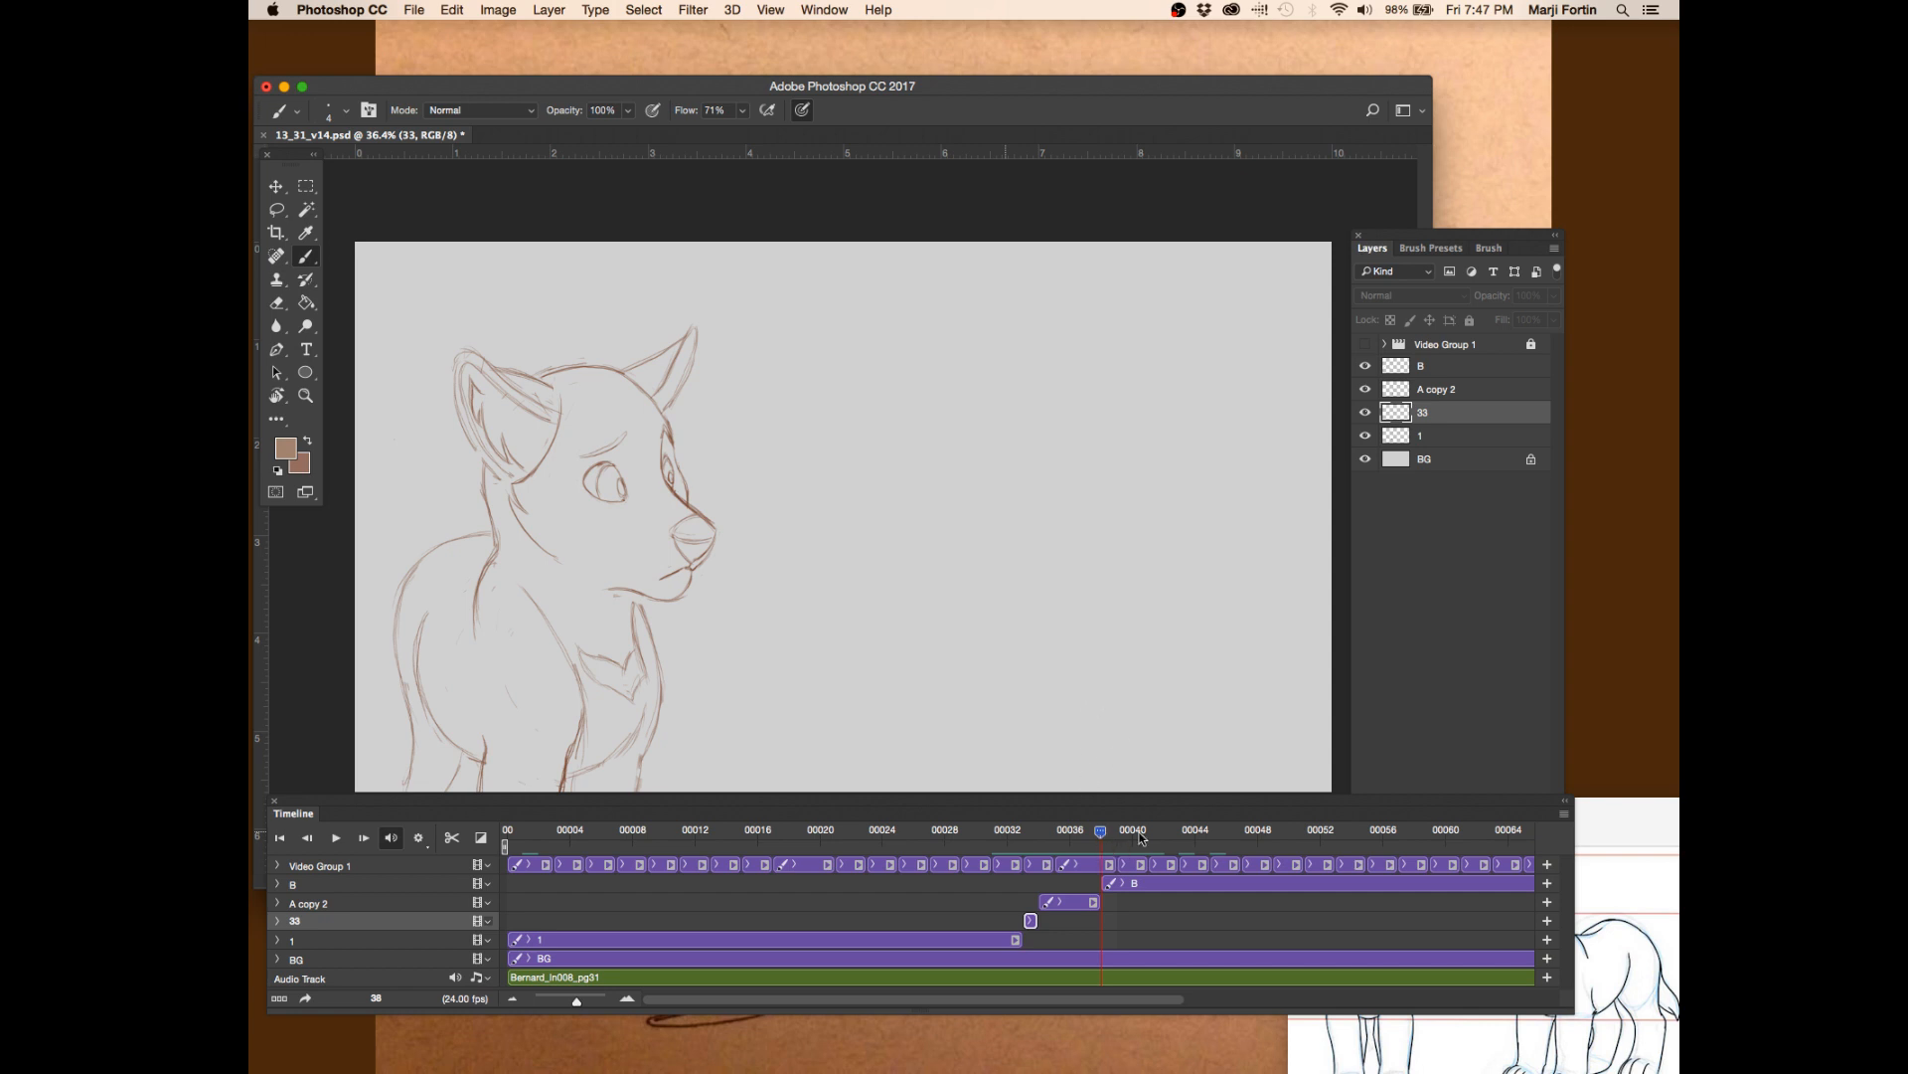
pyautogui.click(1038, 831)
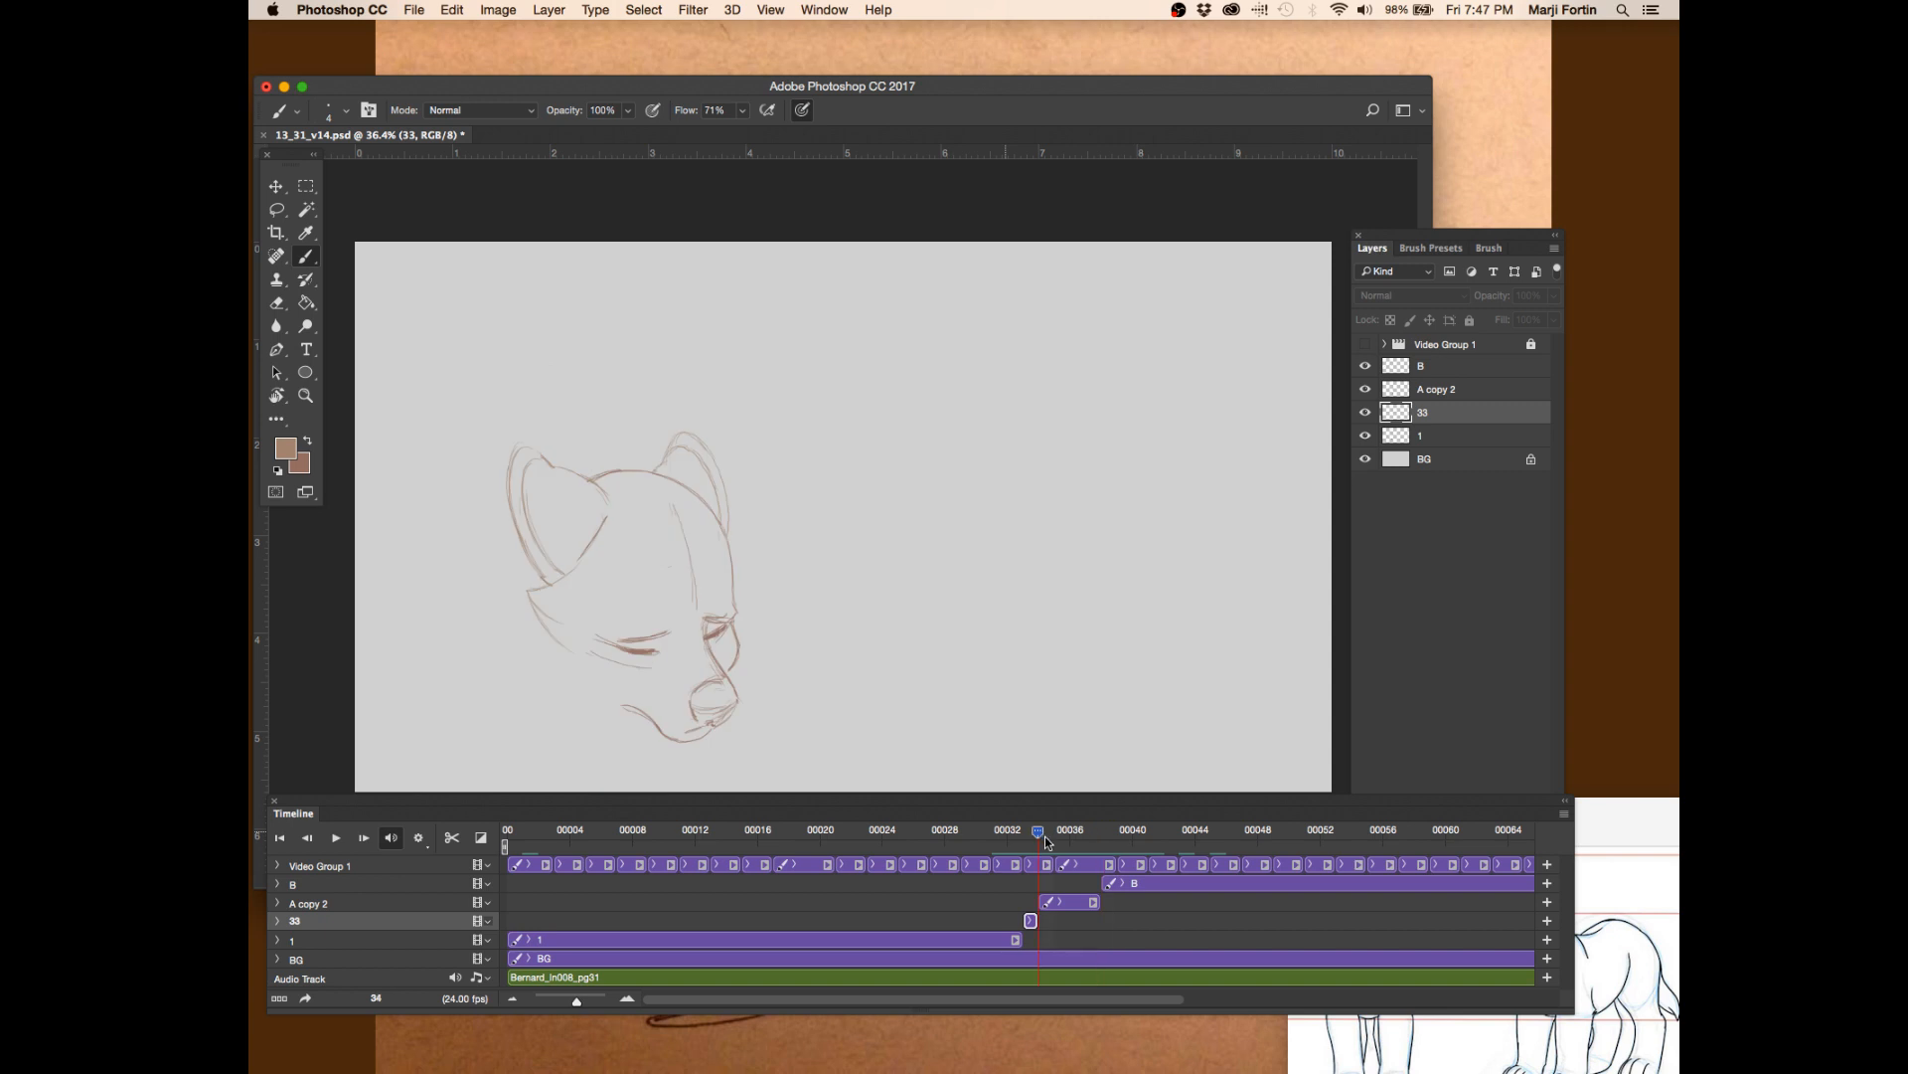
pyautogui.click(1023, 835)
pyautogui.click(1000, 938)
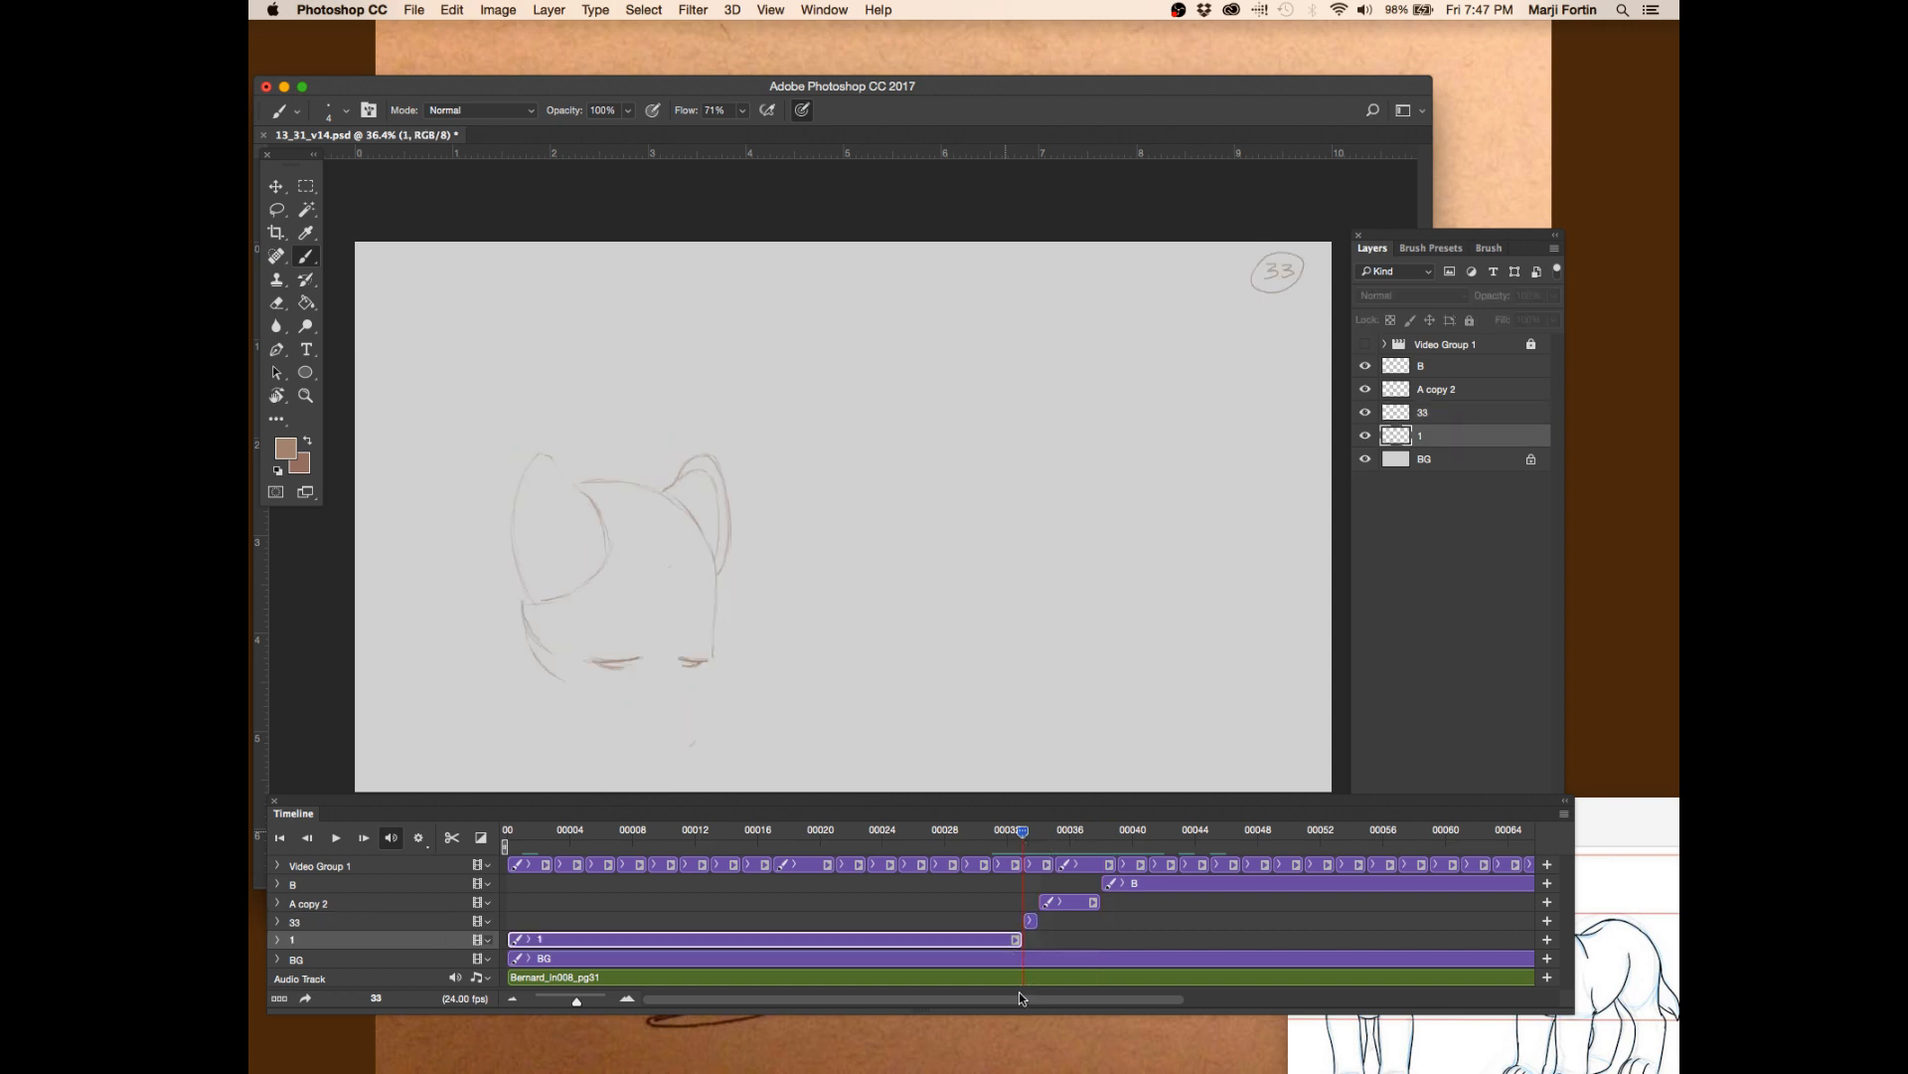
pyautogui.click(1031, 921)
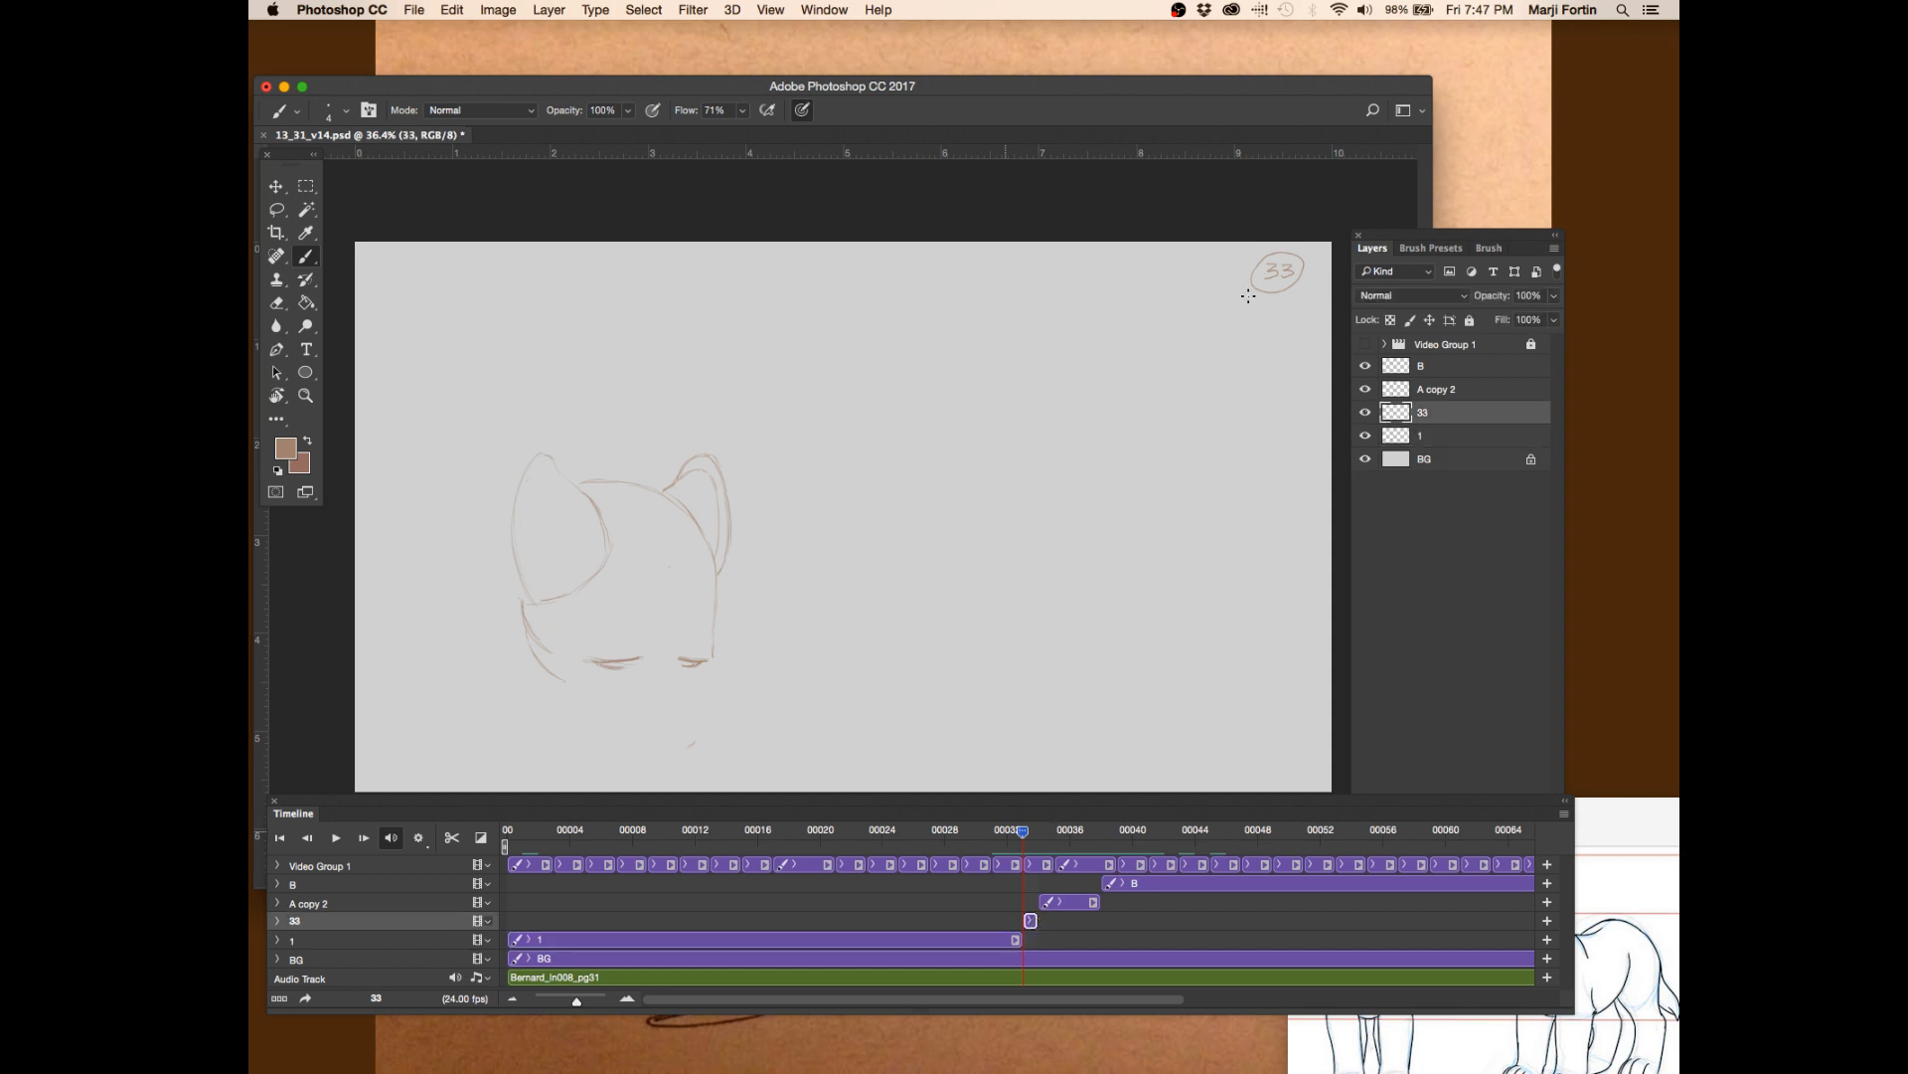
pyautogui.moveTo(1259, 310)
pyautogui.mouseDown()
pyautogui.moveTo(1290, 316)
pyautogui.moveTo(1290, 563)
pyautogui.moveTo(1270, 564)
pyautogui.mouseUp()
pyautogui.press('l')
pyautogui.moveTo(1298, 300)
pyautogui.mouseDown()
pyautogui.moveTo(1256, 525)
pyautogui.moveTo(1316, 320)
pyautogui.mouseUp()
pyautogui.press('Delete')
# - Save the document, expand Video Group 1, and toggle its visibility to examine the other character at frame 33
pyautogui.press('super+s')
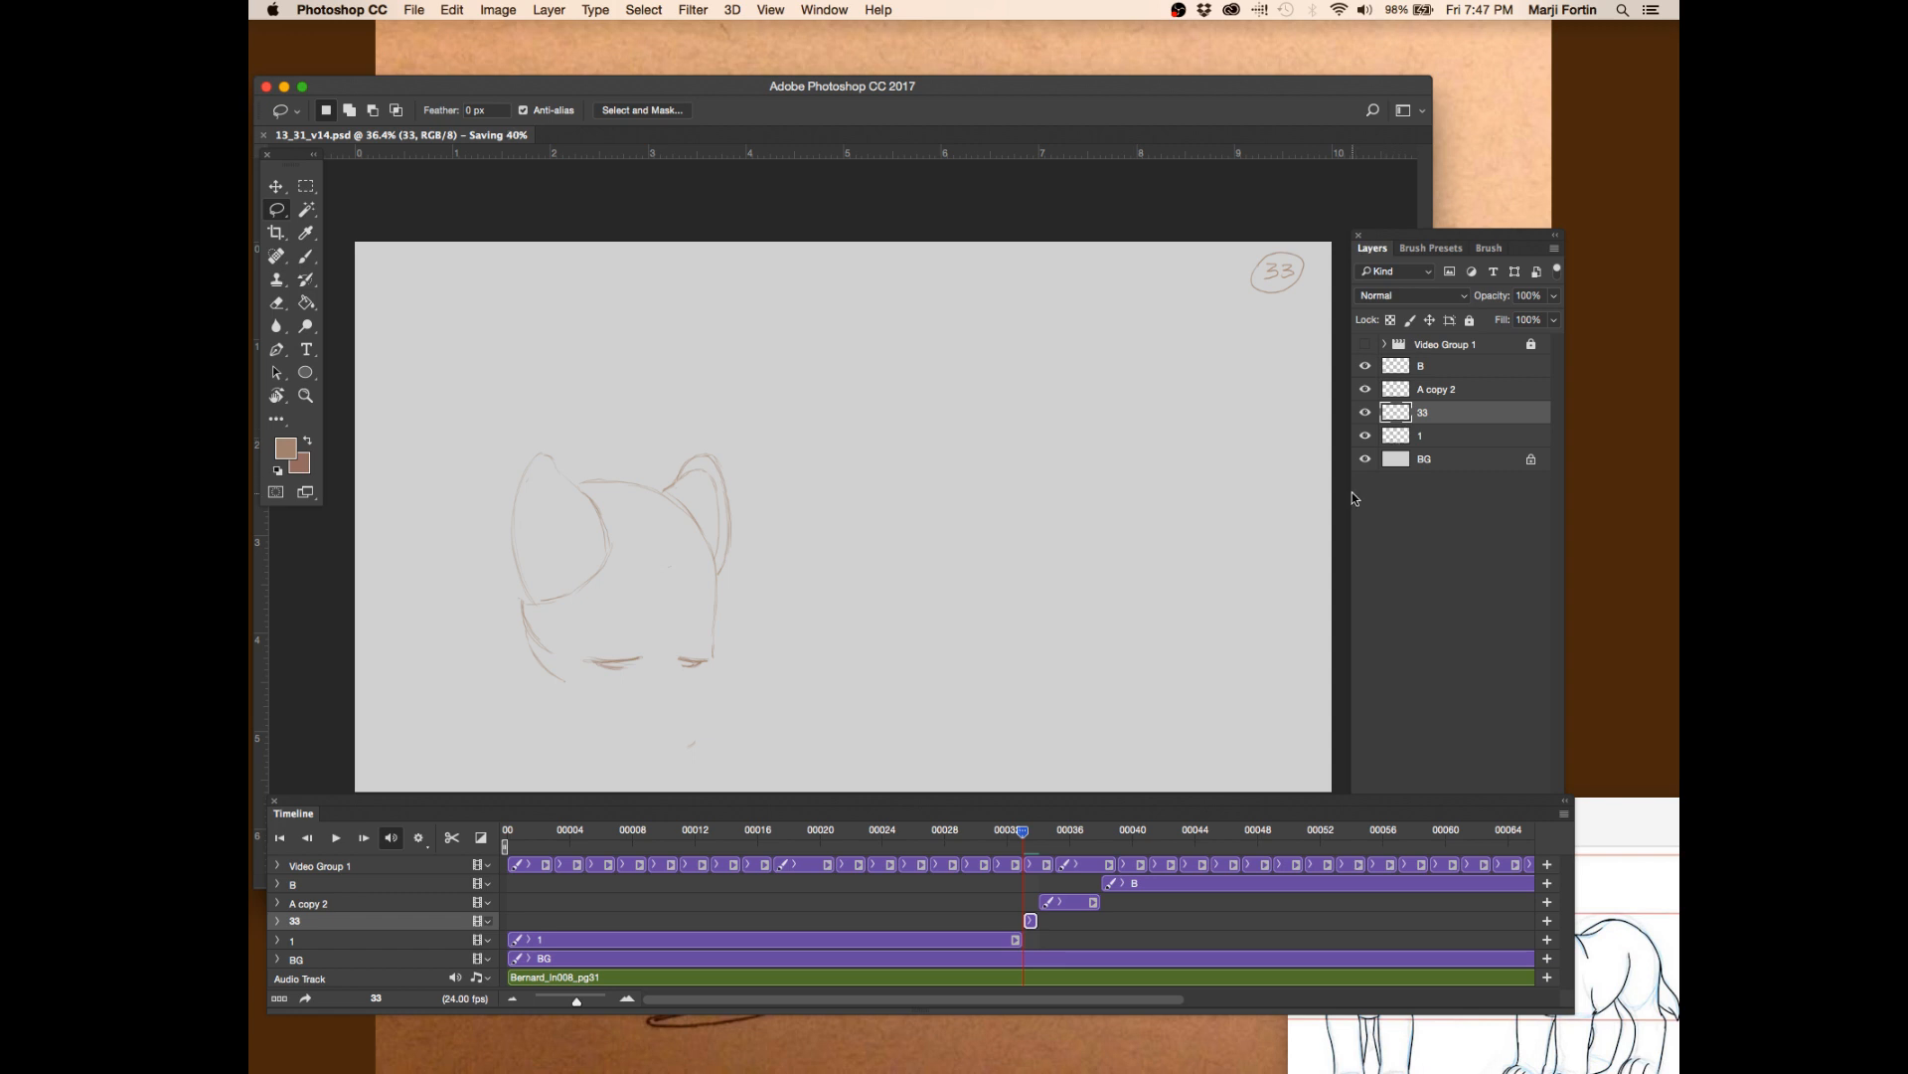
pyautogui.click(1406, 344)
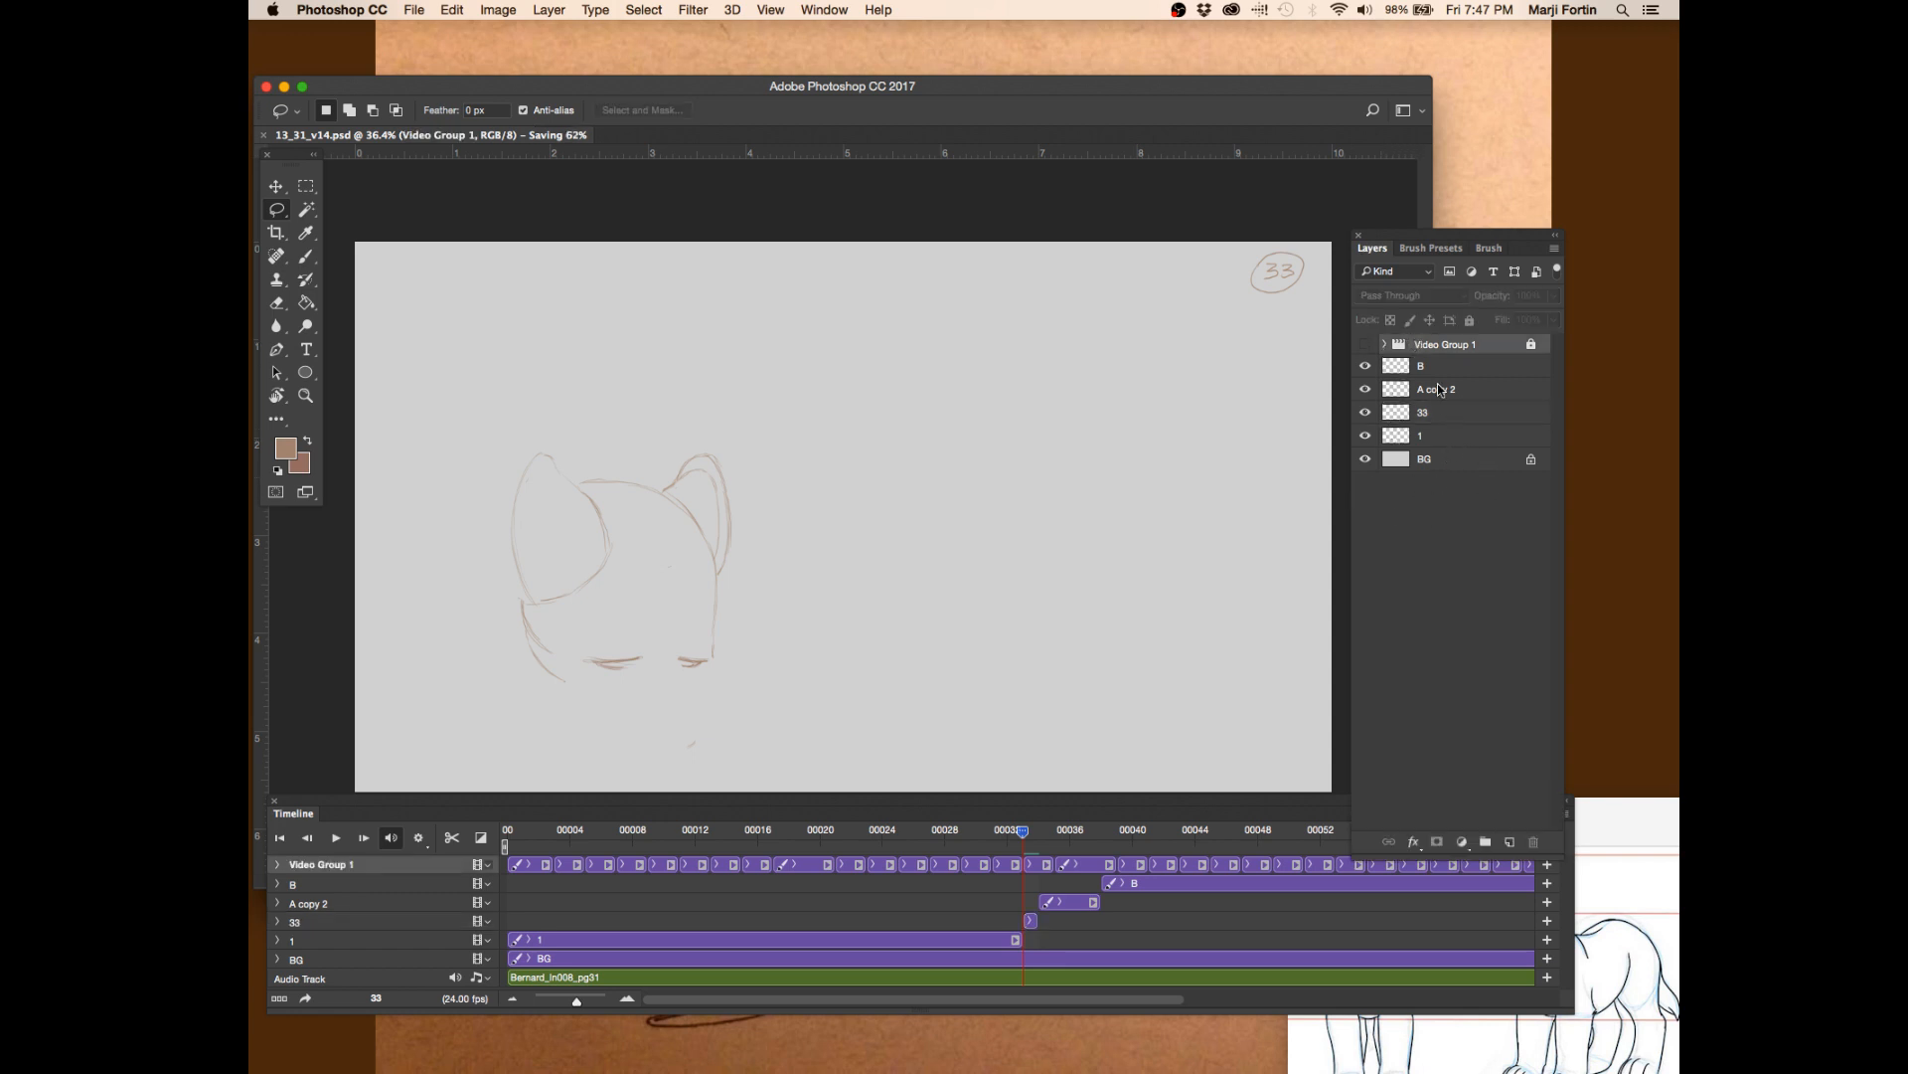
pyautogui.click(1385, 345)
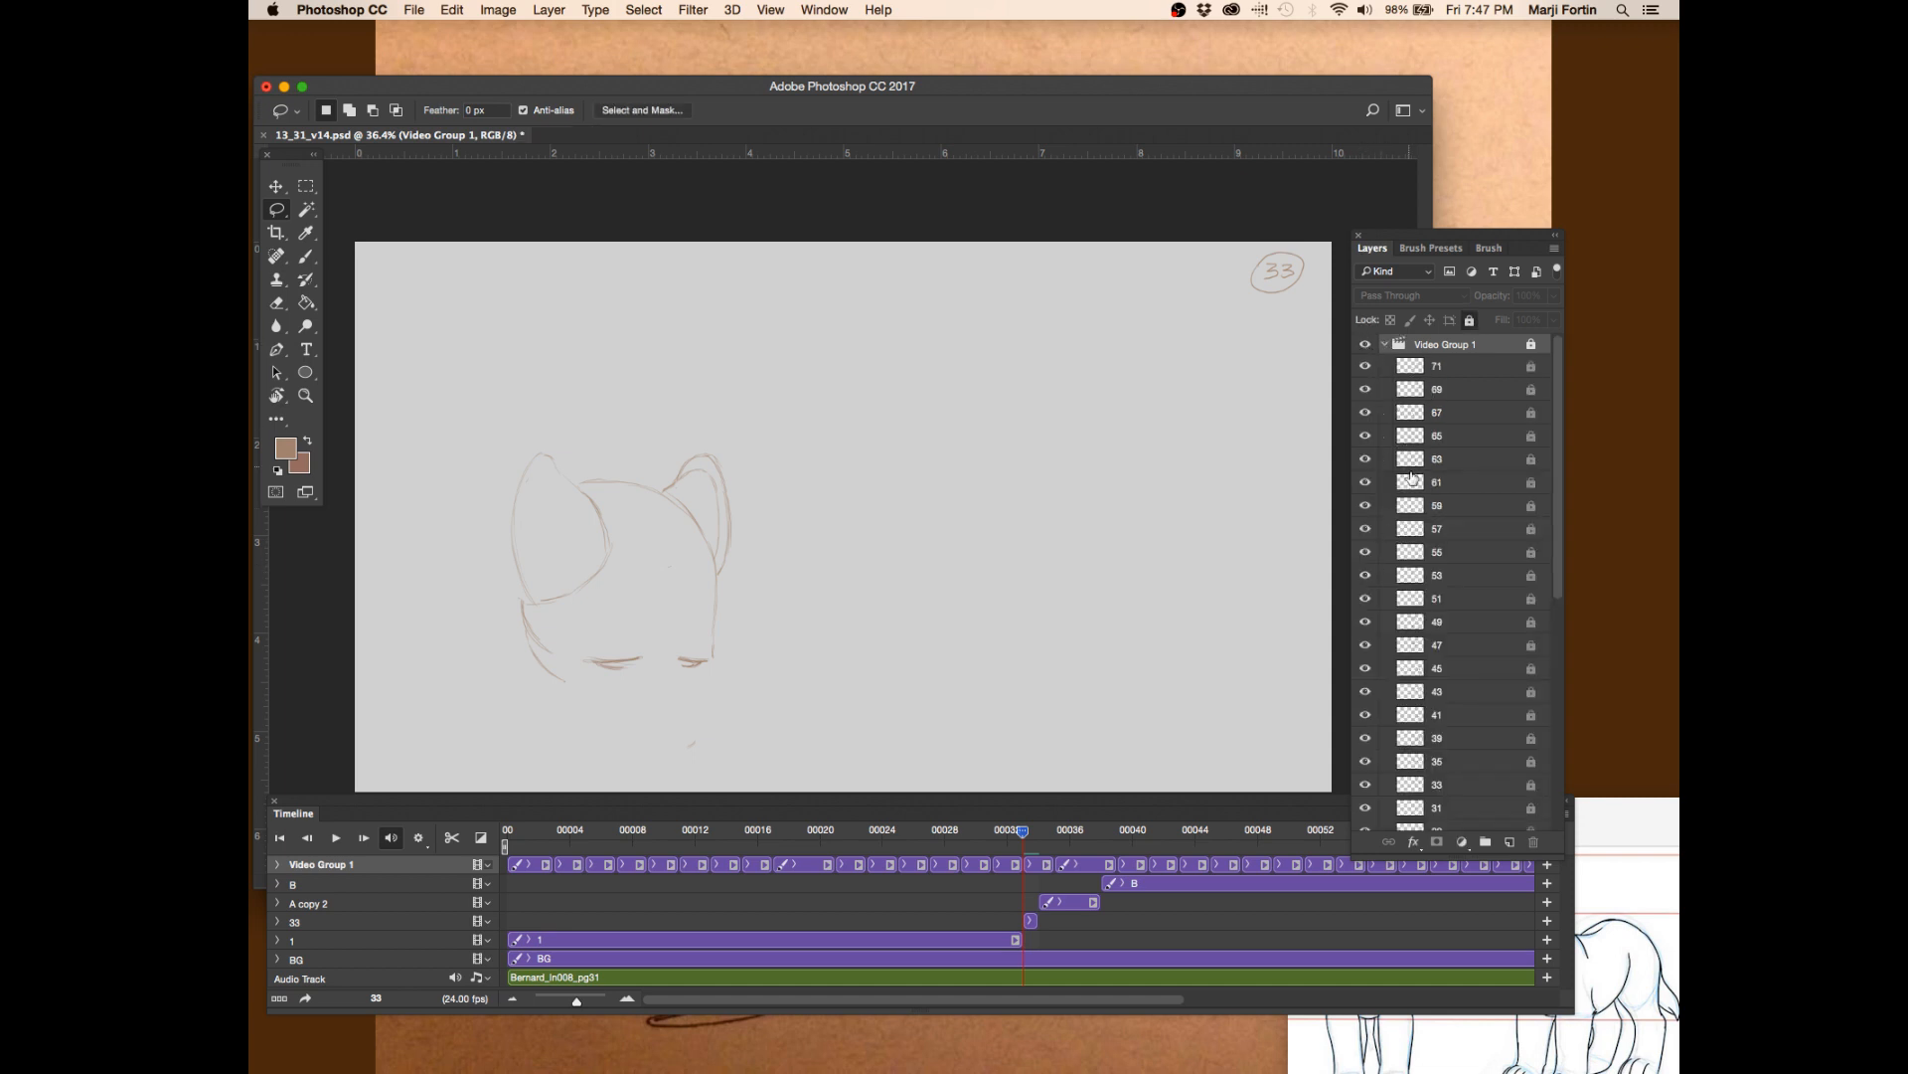
pyautogui.click(1366, 345)
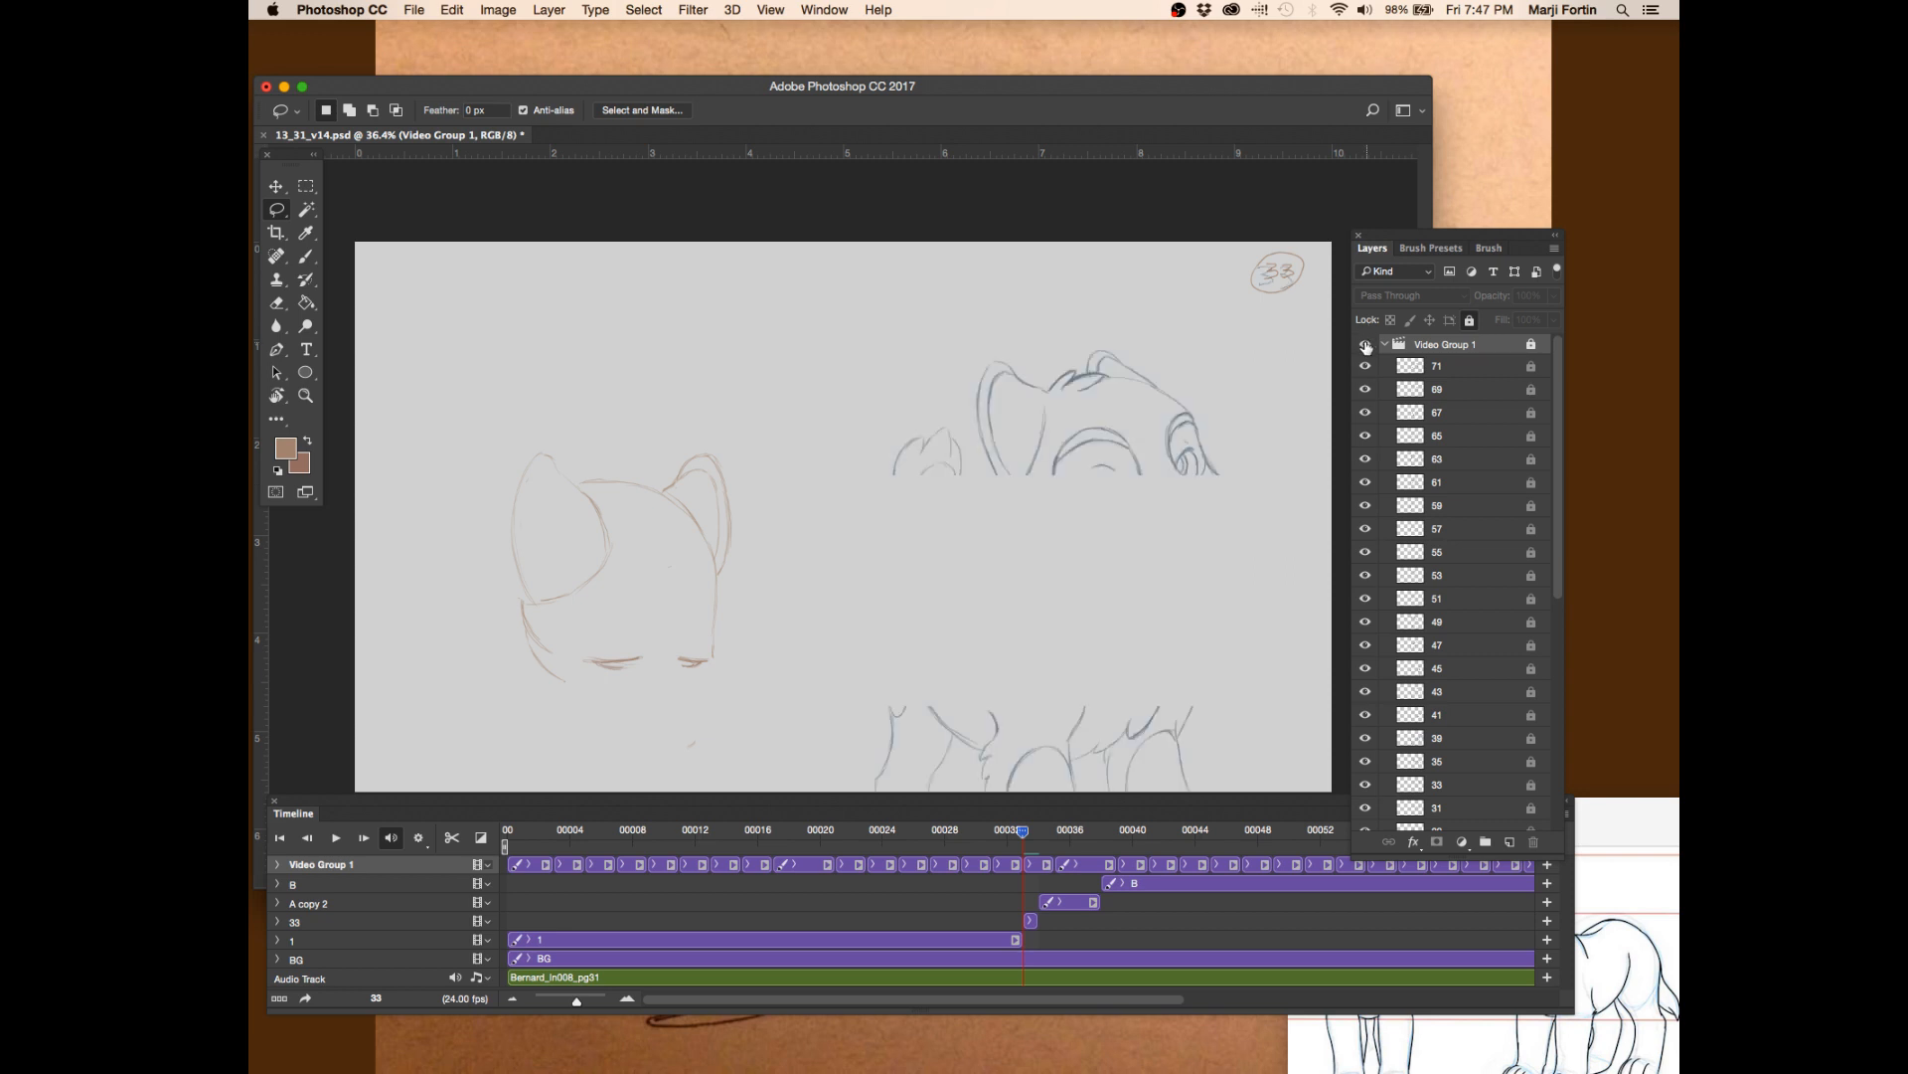
pyautogui.click(1366, 344)
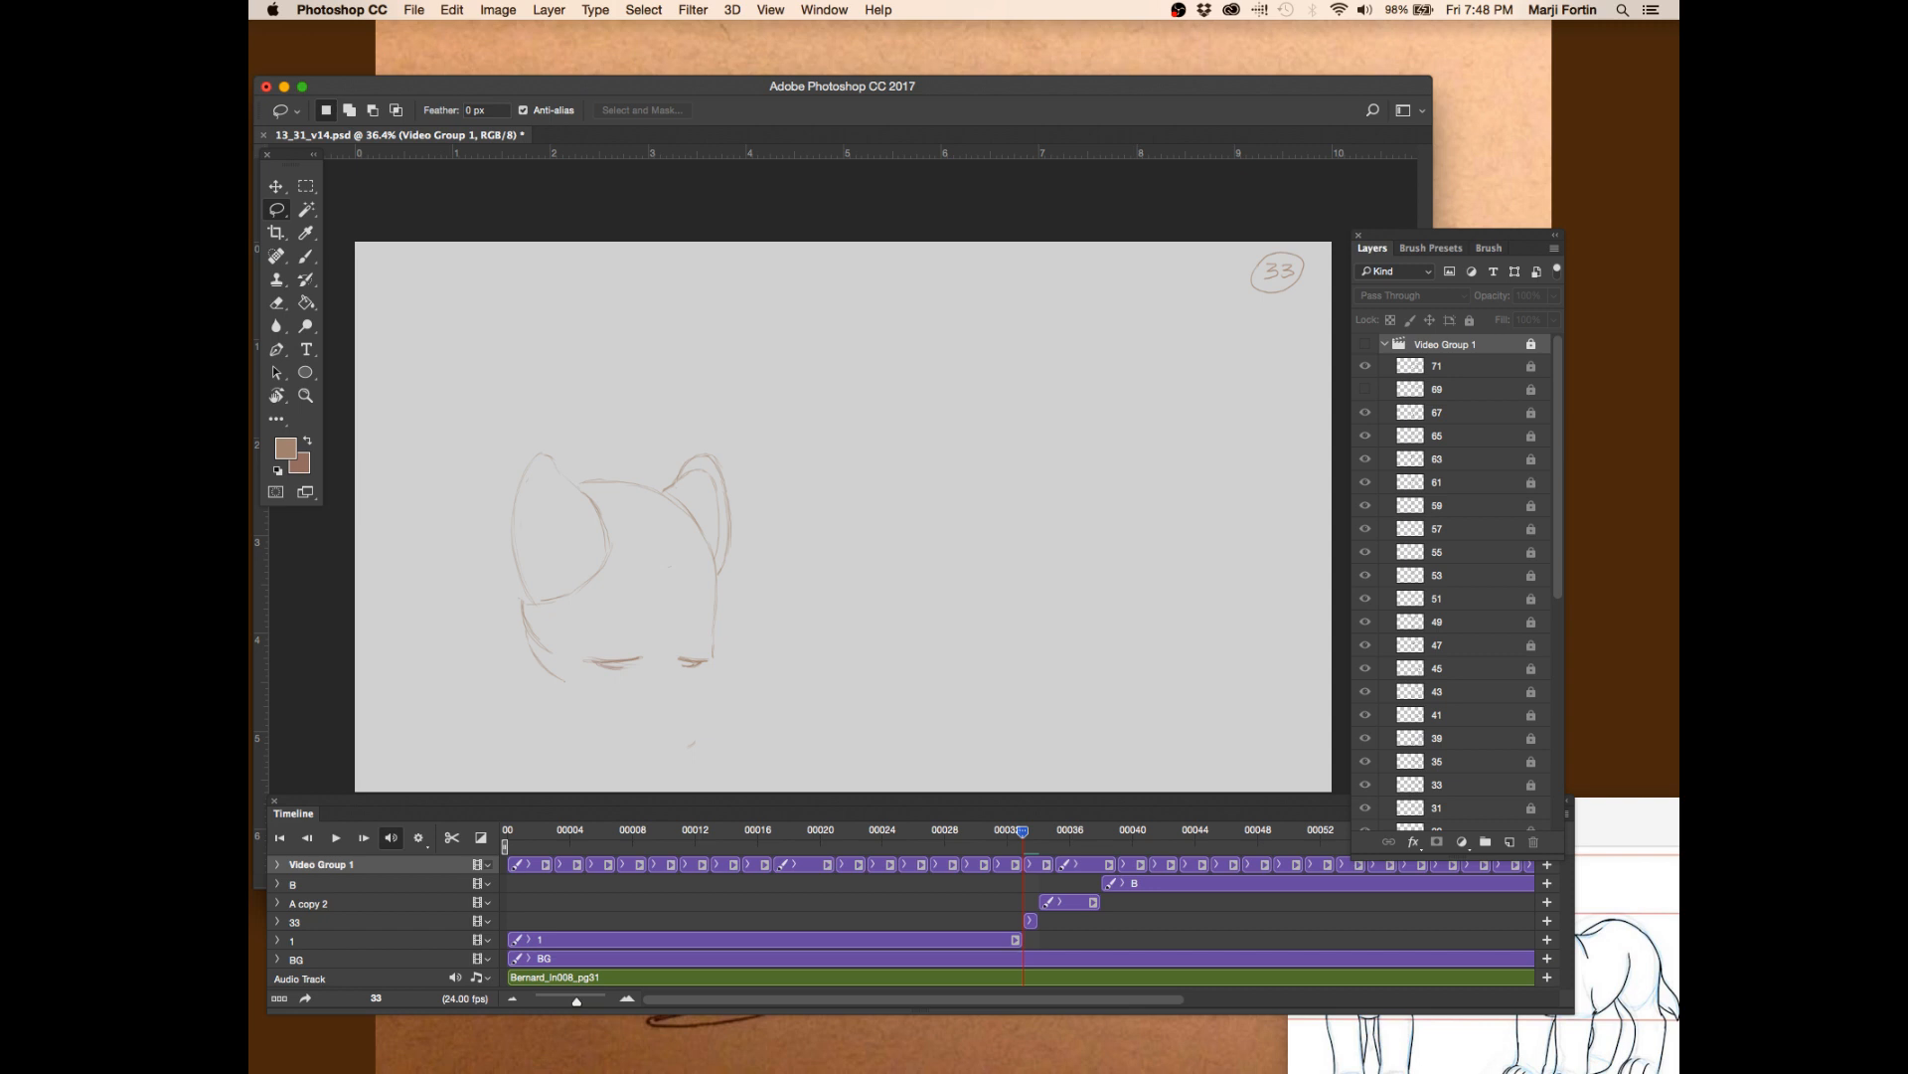
# - Save the document and scrub the cub's head turn from frame 32 to pose B at frame 38
pyautogui.press('super+Tab')
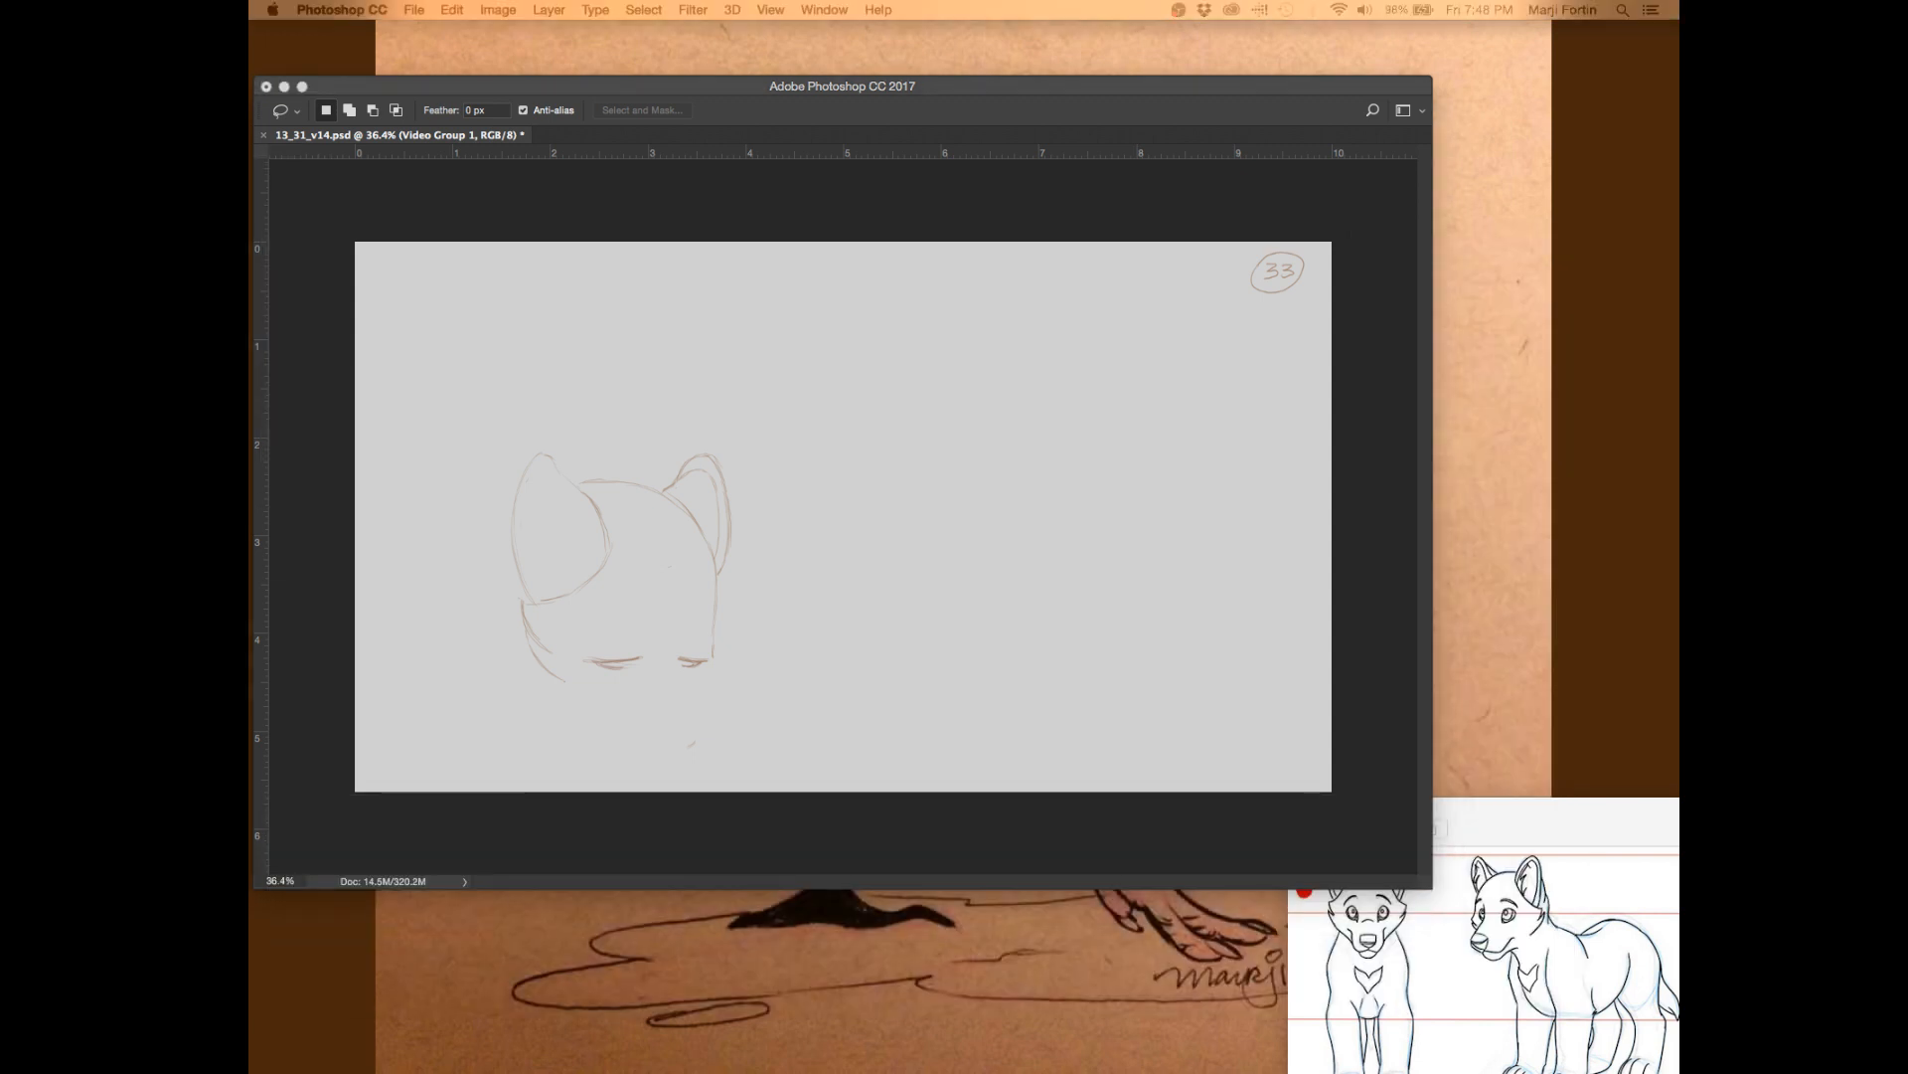
pyautogui.click(1209, 710)
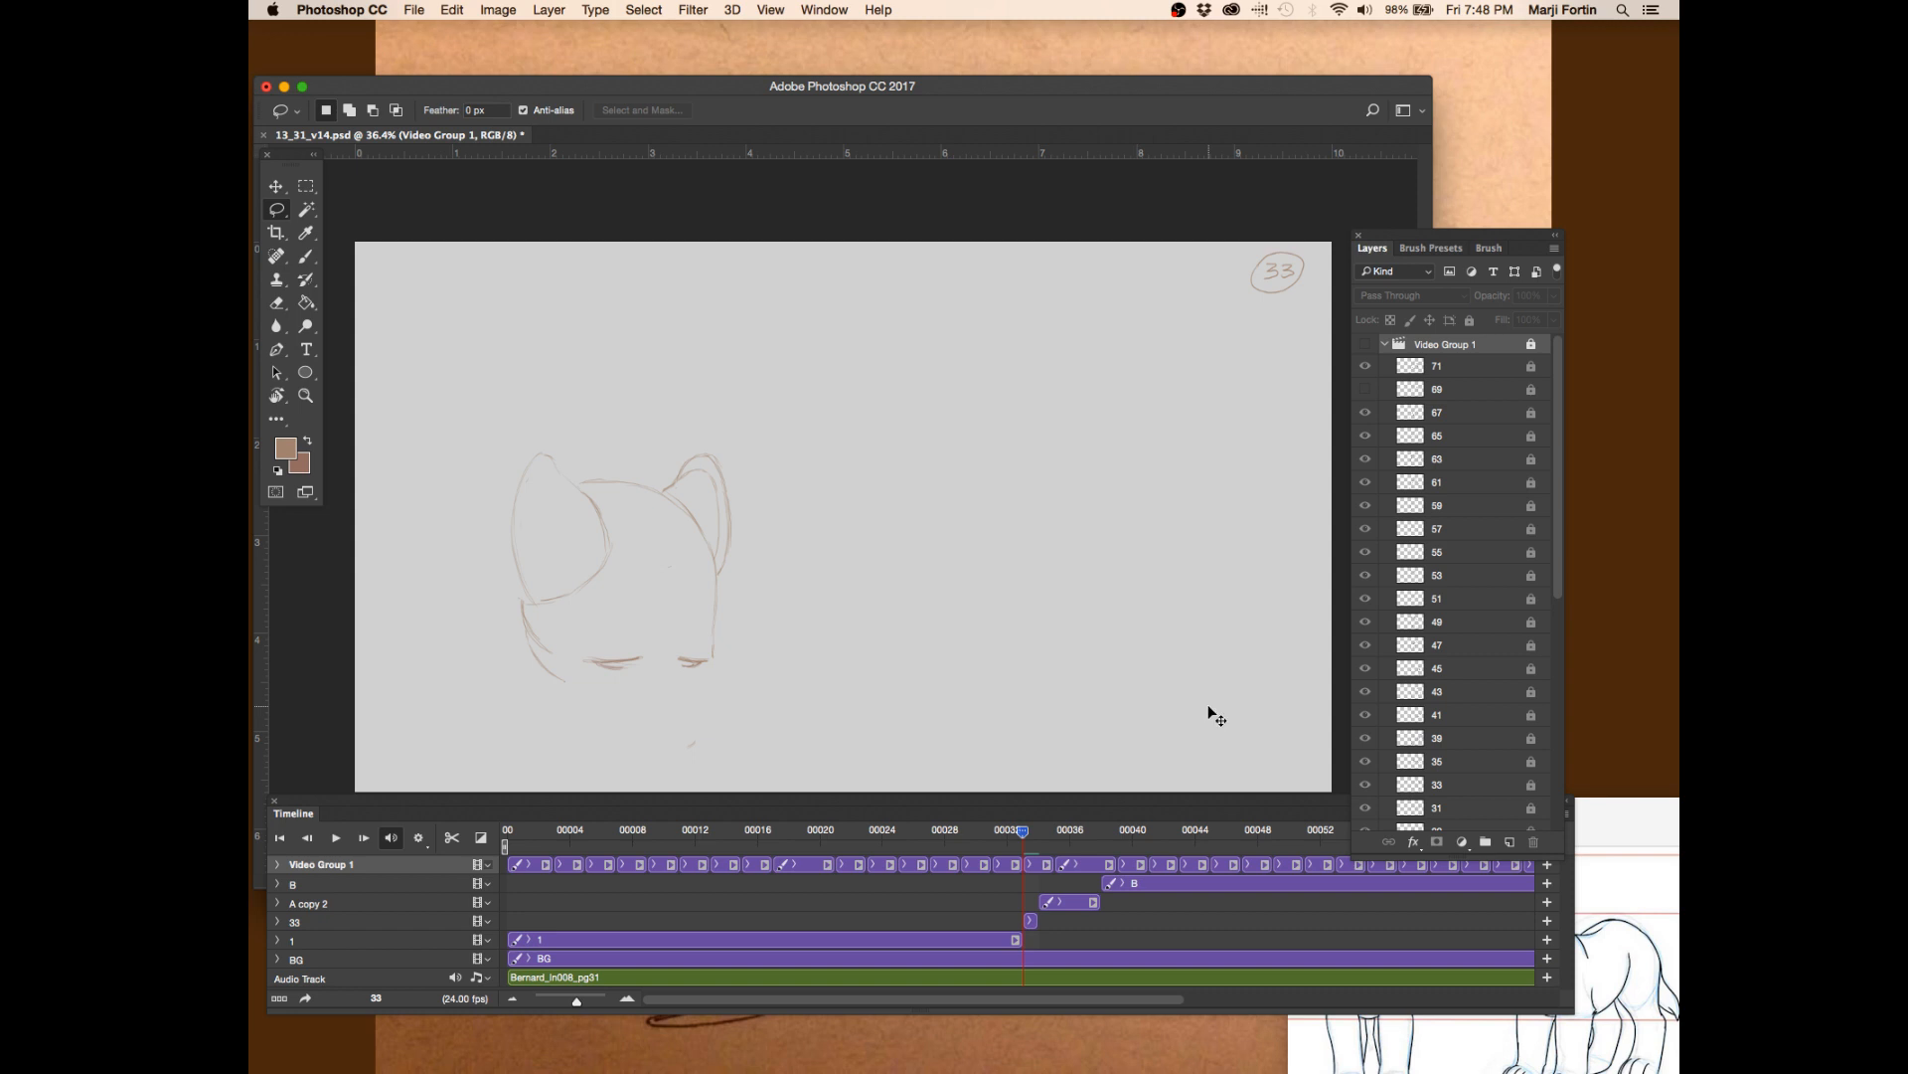
pyautogui.press('super+s')
pyautogui.click(1007, 831)
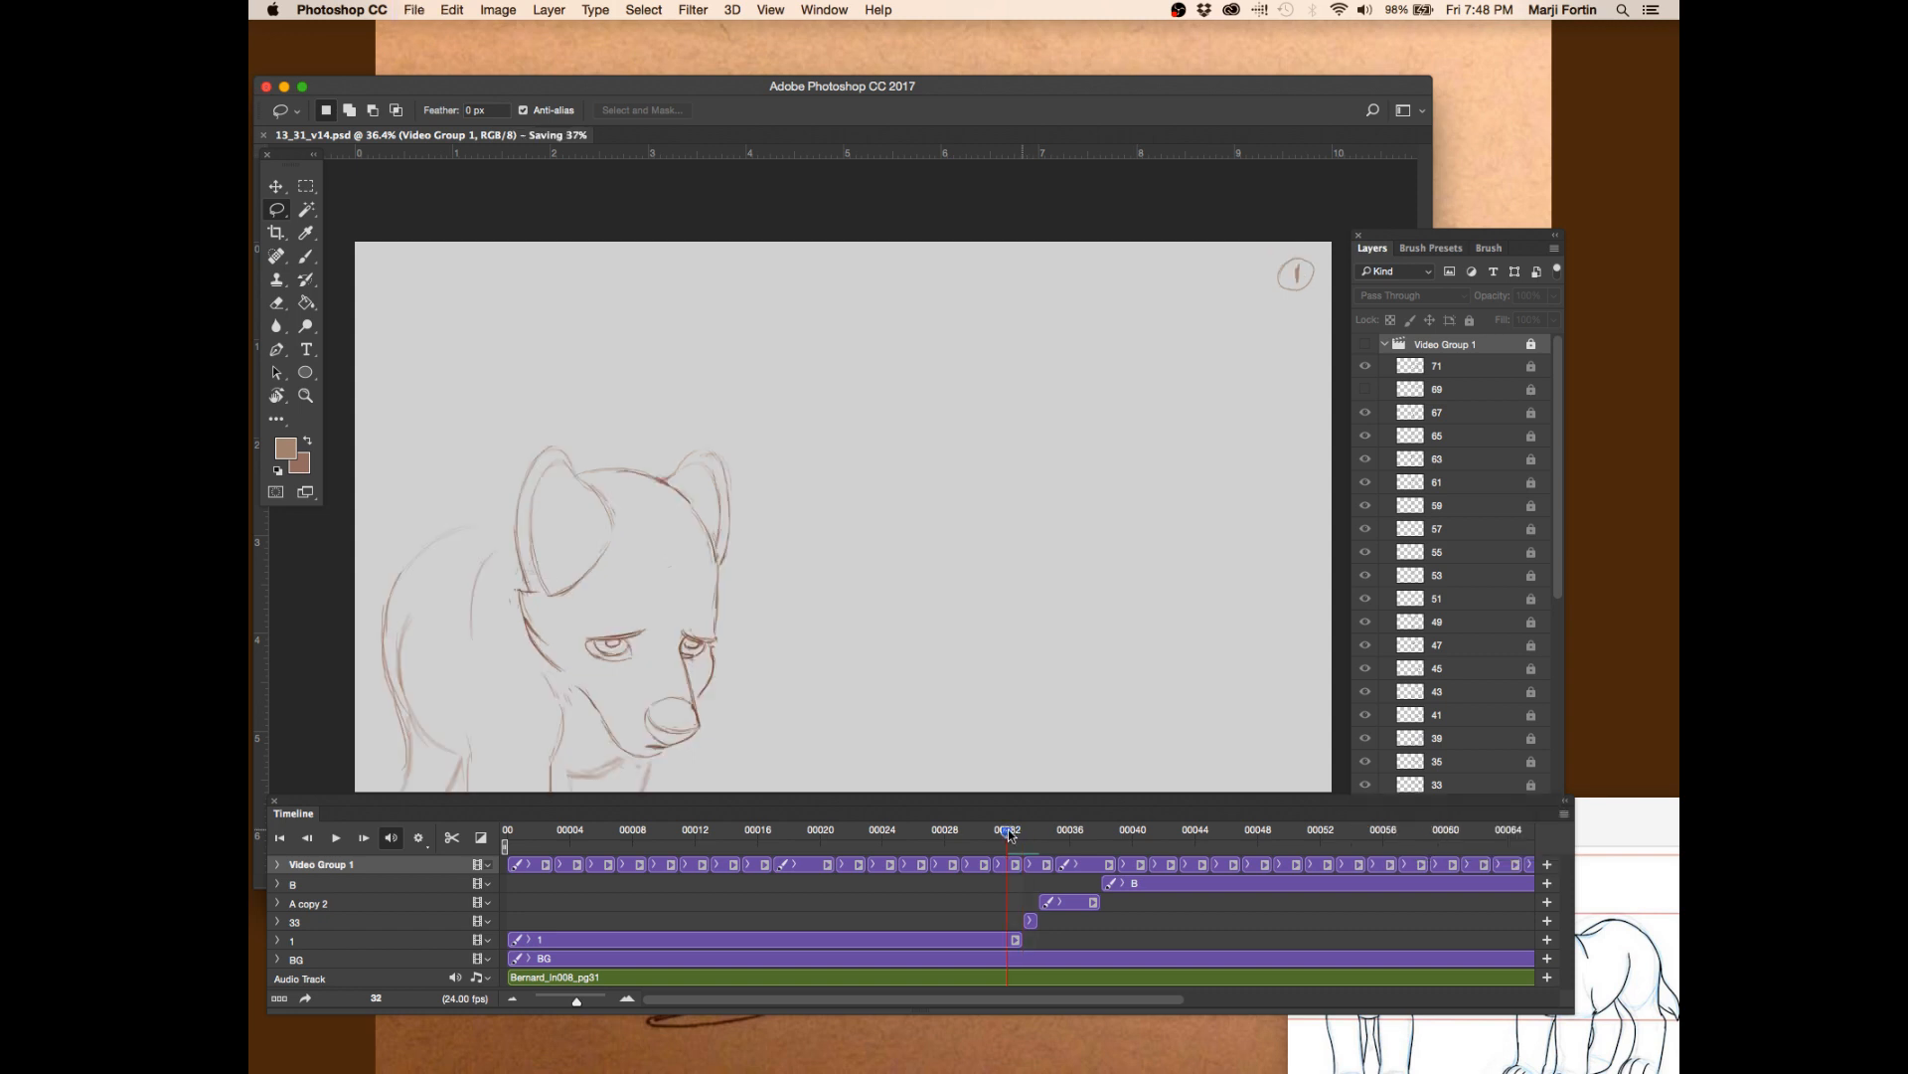
pyautogui.moveTo(1008, 831); pyautogui.dragTo(1055, 831)
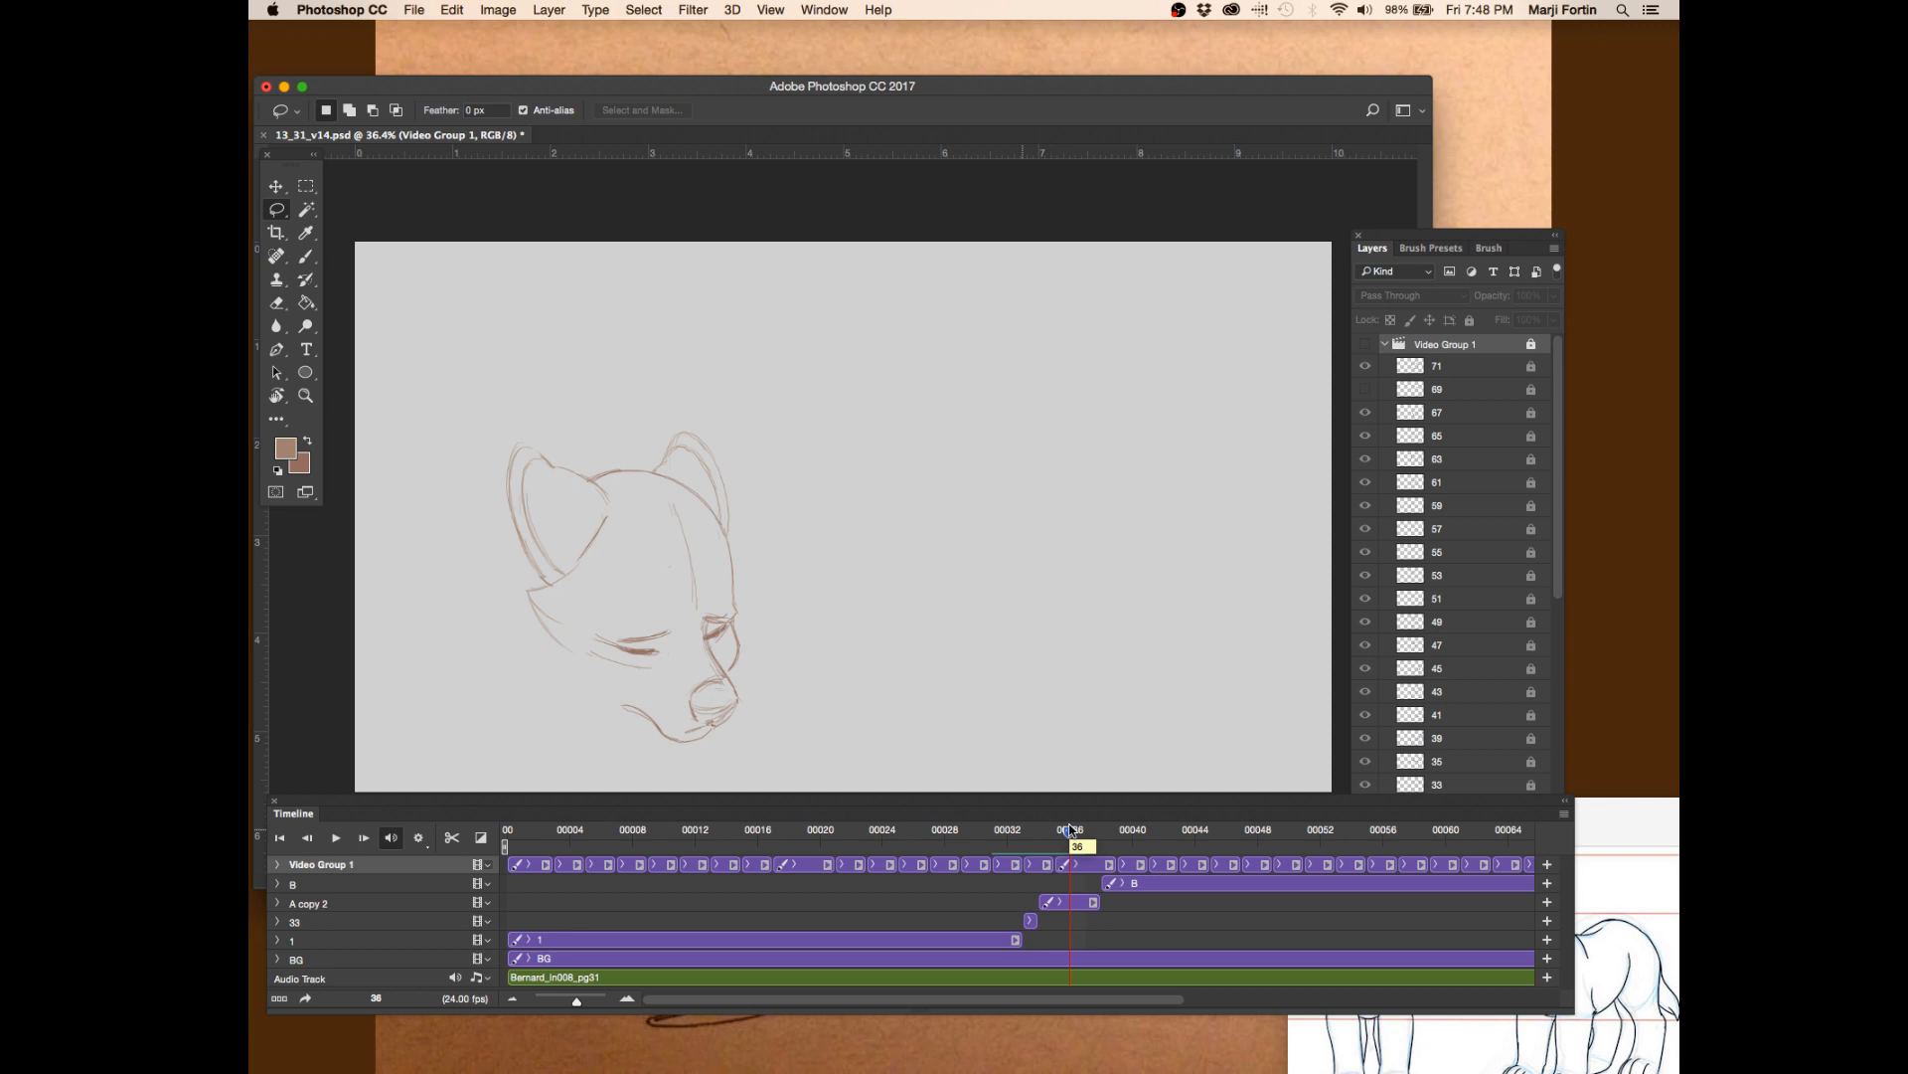
pyautogui.click(1102, 838)
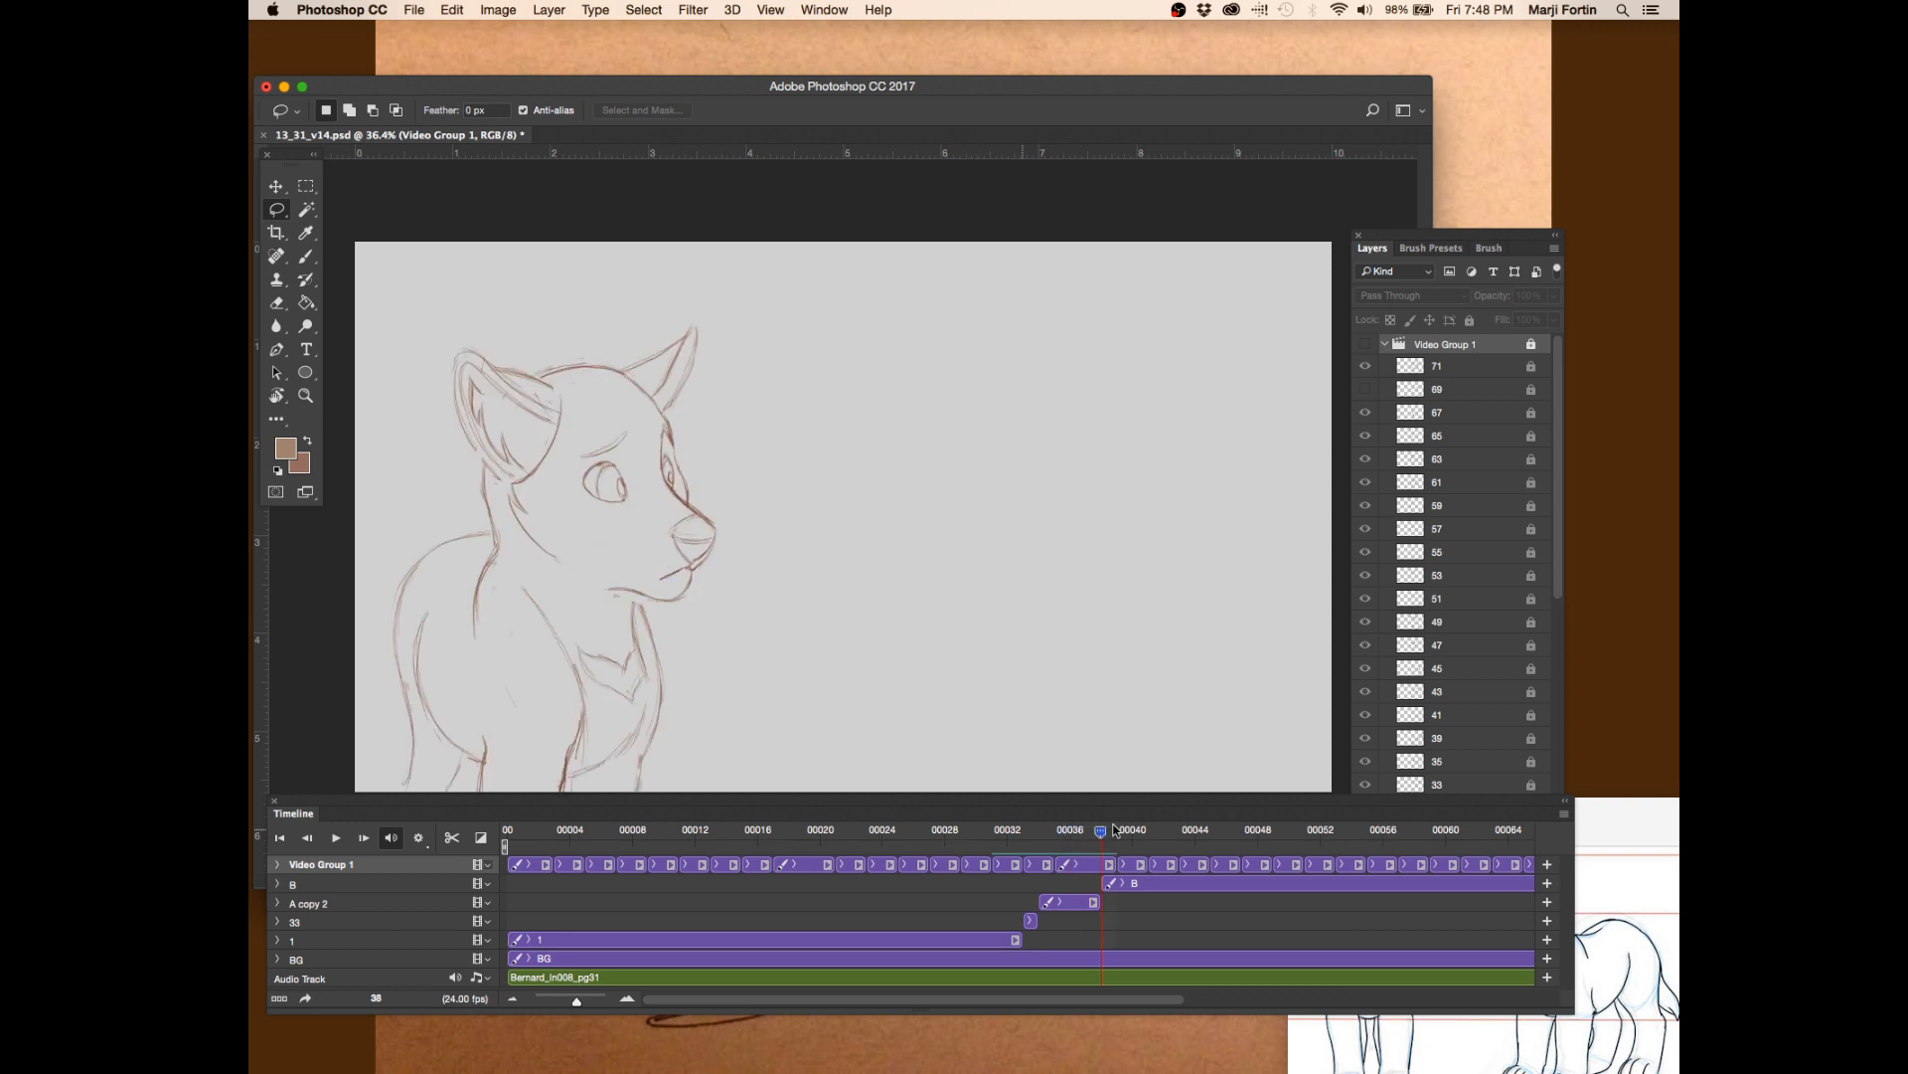
# - Show Video Group 1 and its layer 69, save the document, and move the Timeline down clear of the canvas
pyautogui.click(1365, 390)
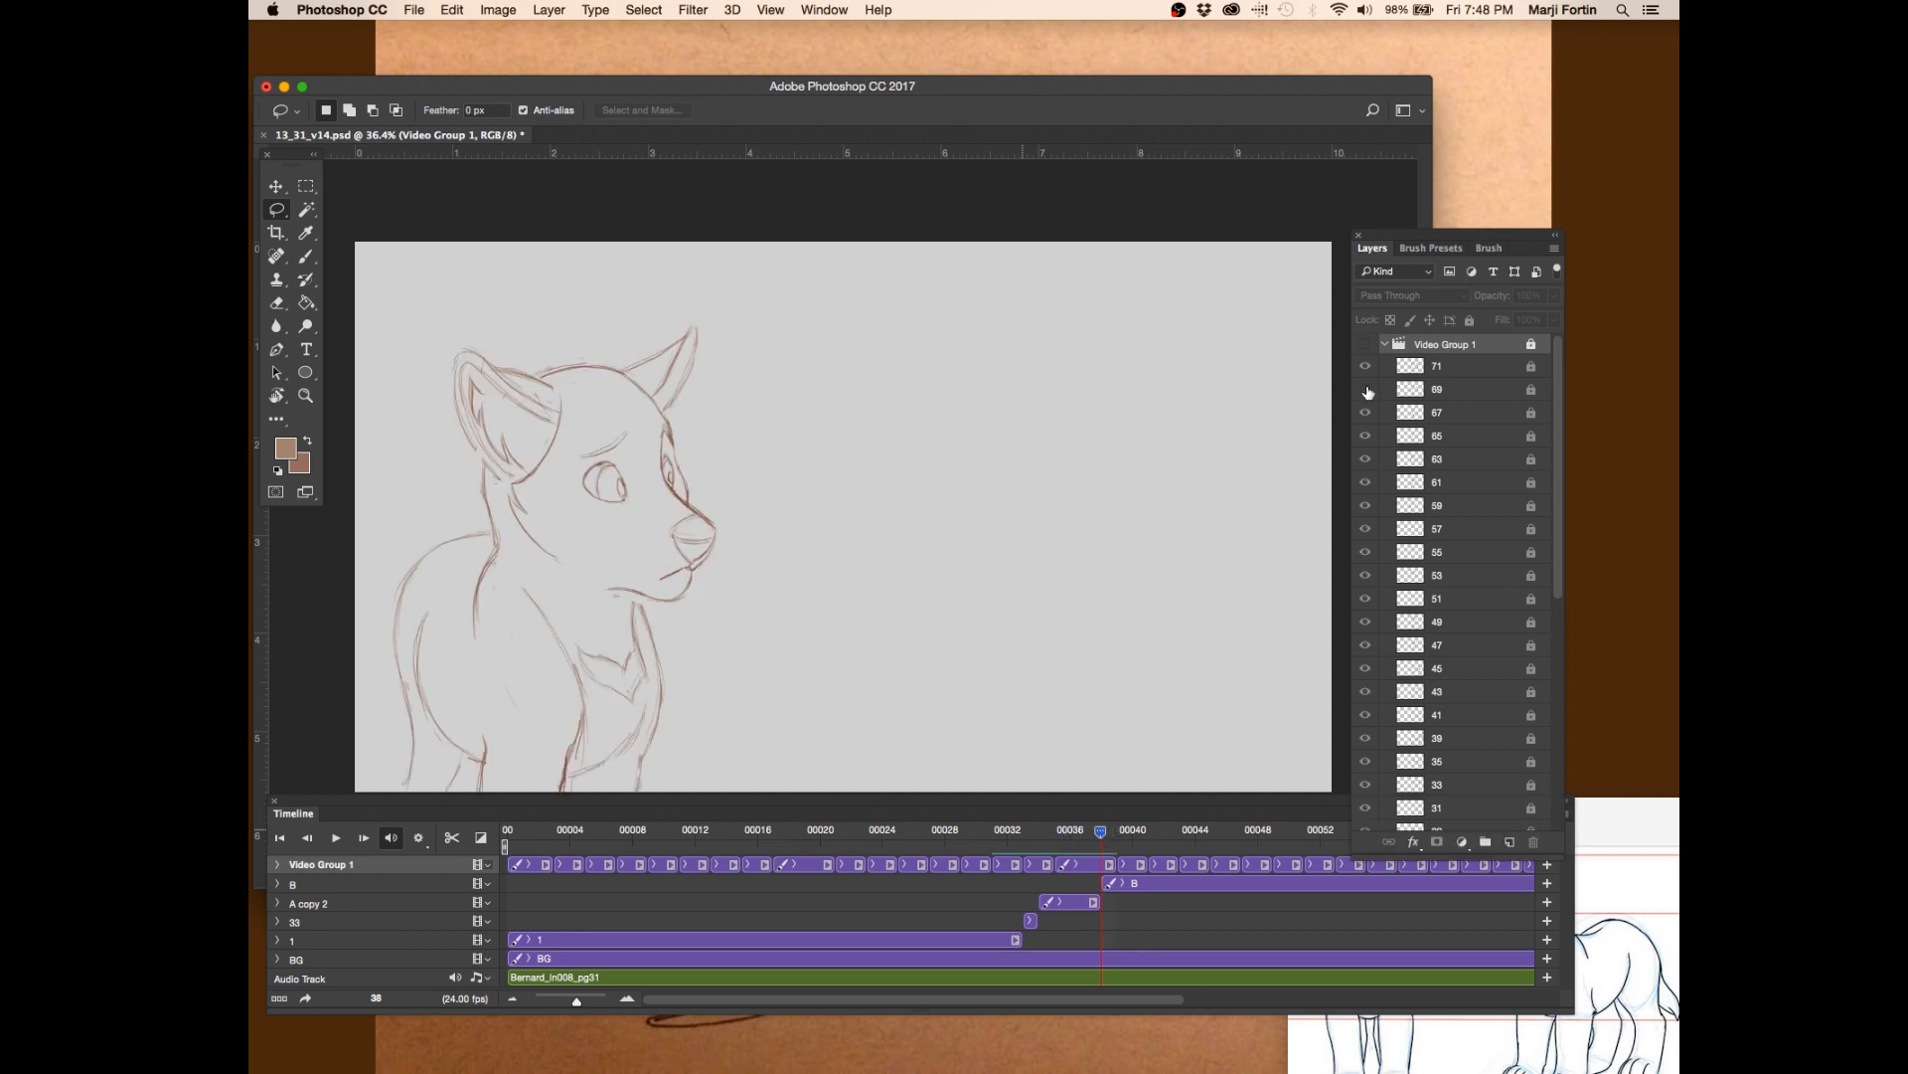
pyautogui.click(1275, 833)
pyautogui.moveTo(1300, 834); pyautogui.dragTo(1328, 833)
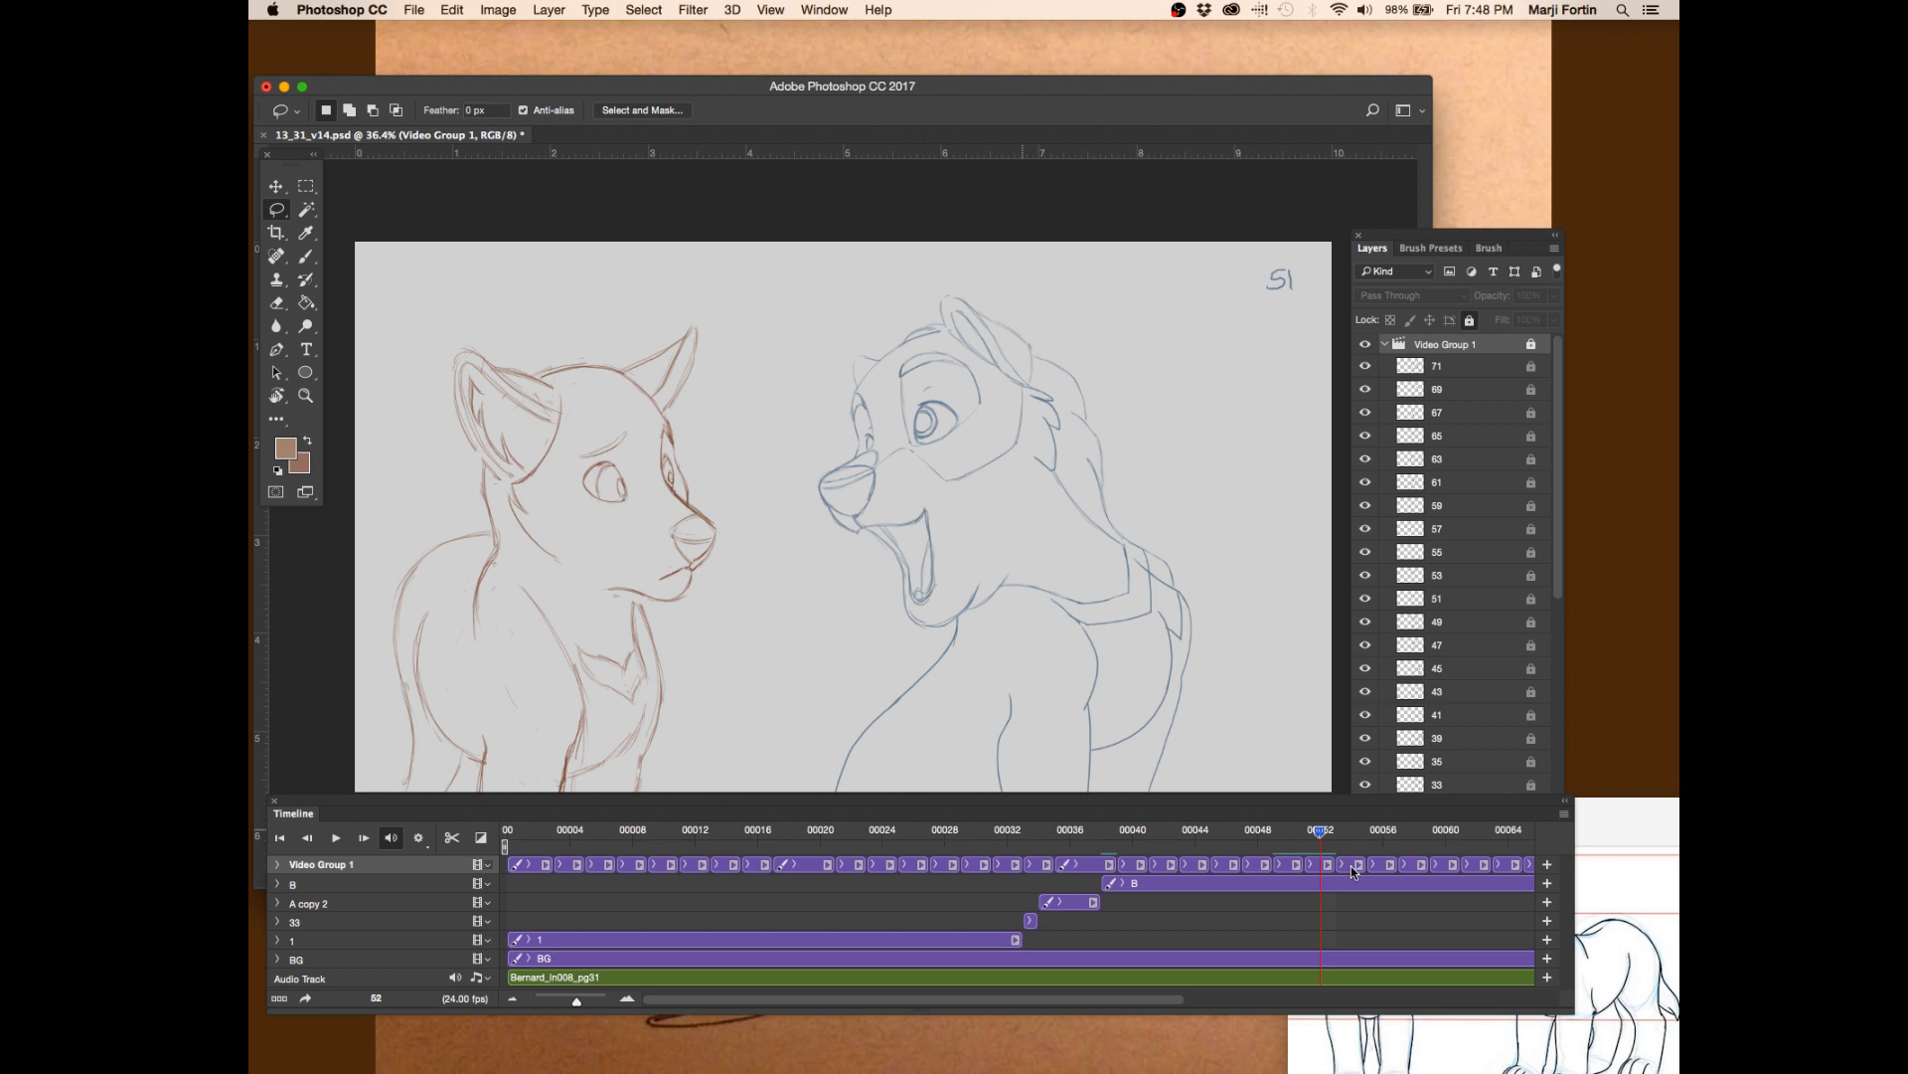
pyautogui.press('super+s')
pyautogui.moveTo(1437, 801)
pyautogui.mouseDown()
pyautogui.moveTo(1431, 830)
pyautogui.moveTo(1401, 838)
pyautogui.moveTo(1419, 831)
pyautogui.mouseUp()
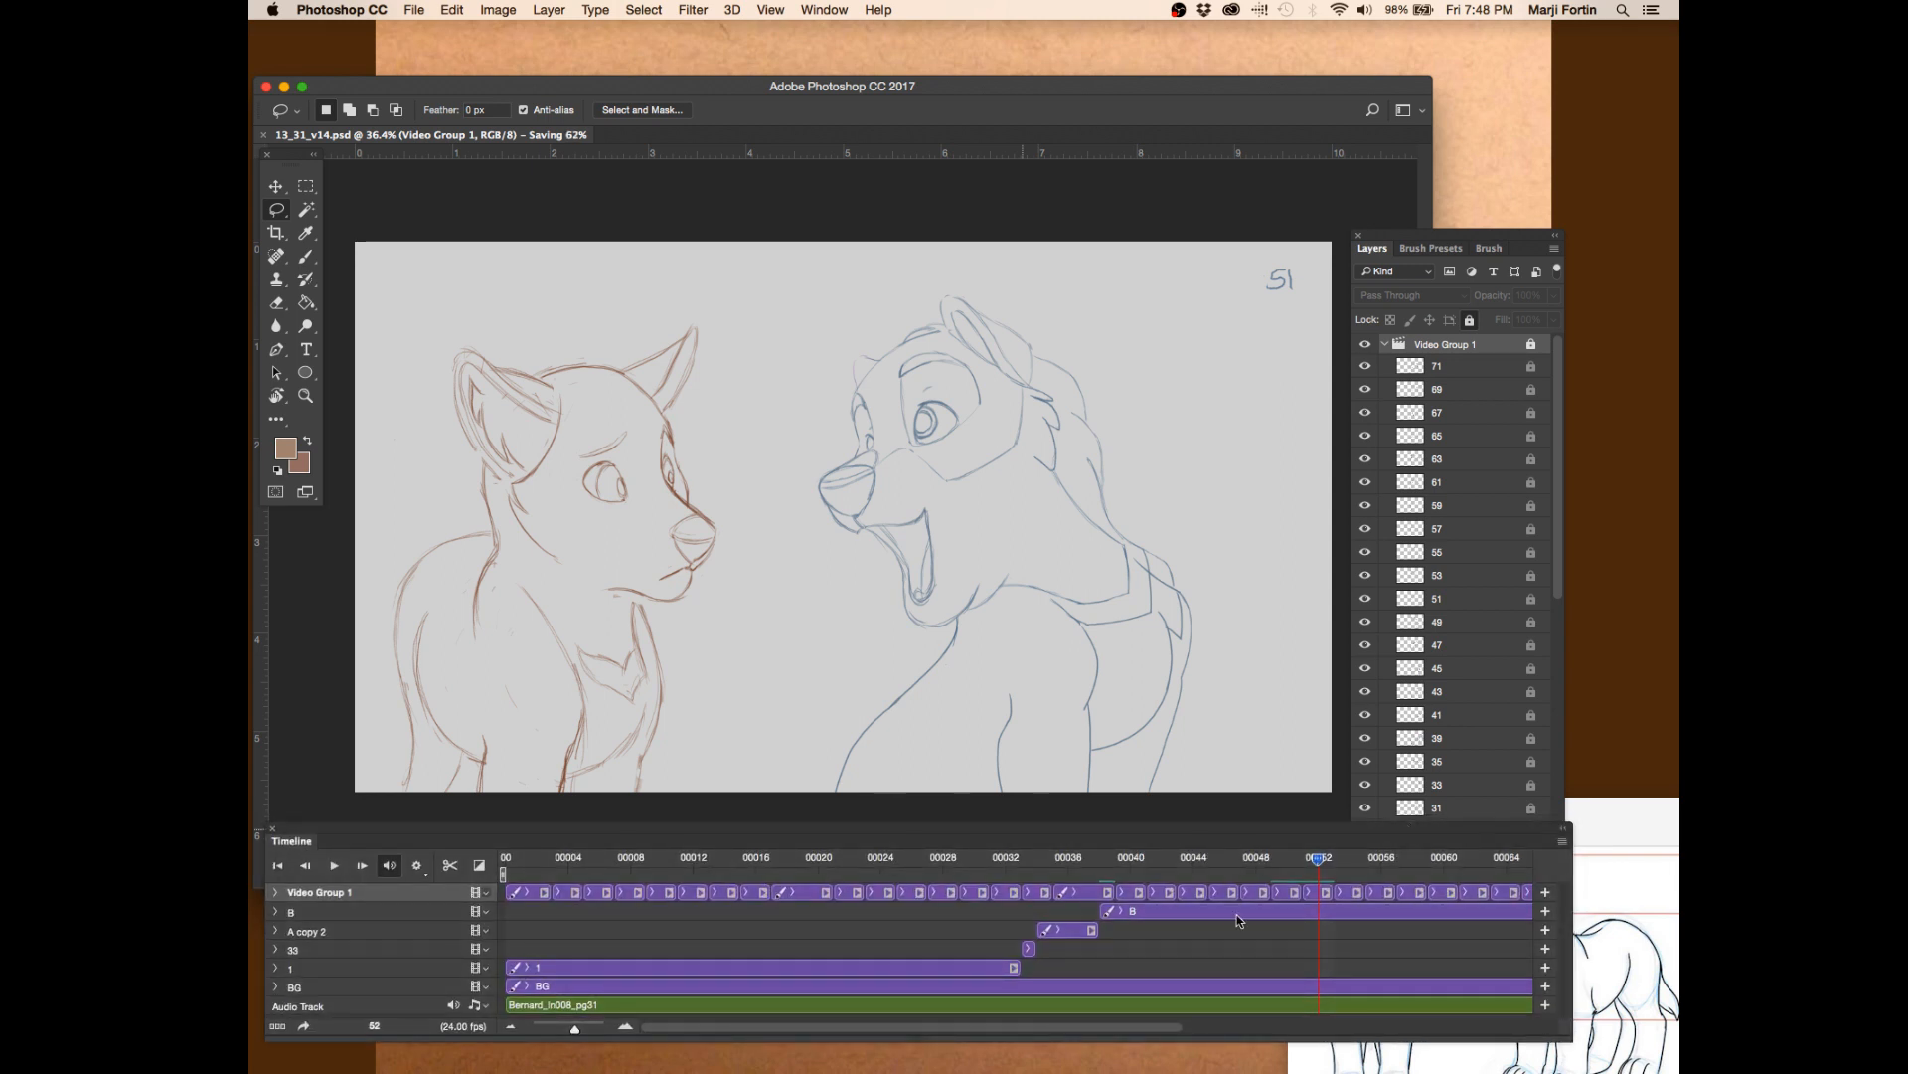
# - Scrub through the other character's drawings beside pose B up to frame 73, examining the timing chart on drawing 55
pyautogui.moveTo(1118, 1028); pyautogui.dragTo(1207, 1029)
pyautogui.click(1169, 861)
pyautogui.moveTo(1169, 860); pyautogui.dragTo(1216, 859)
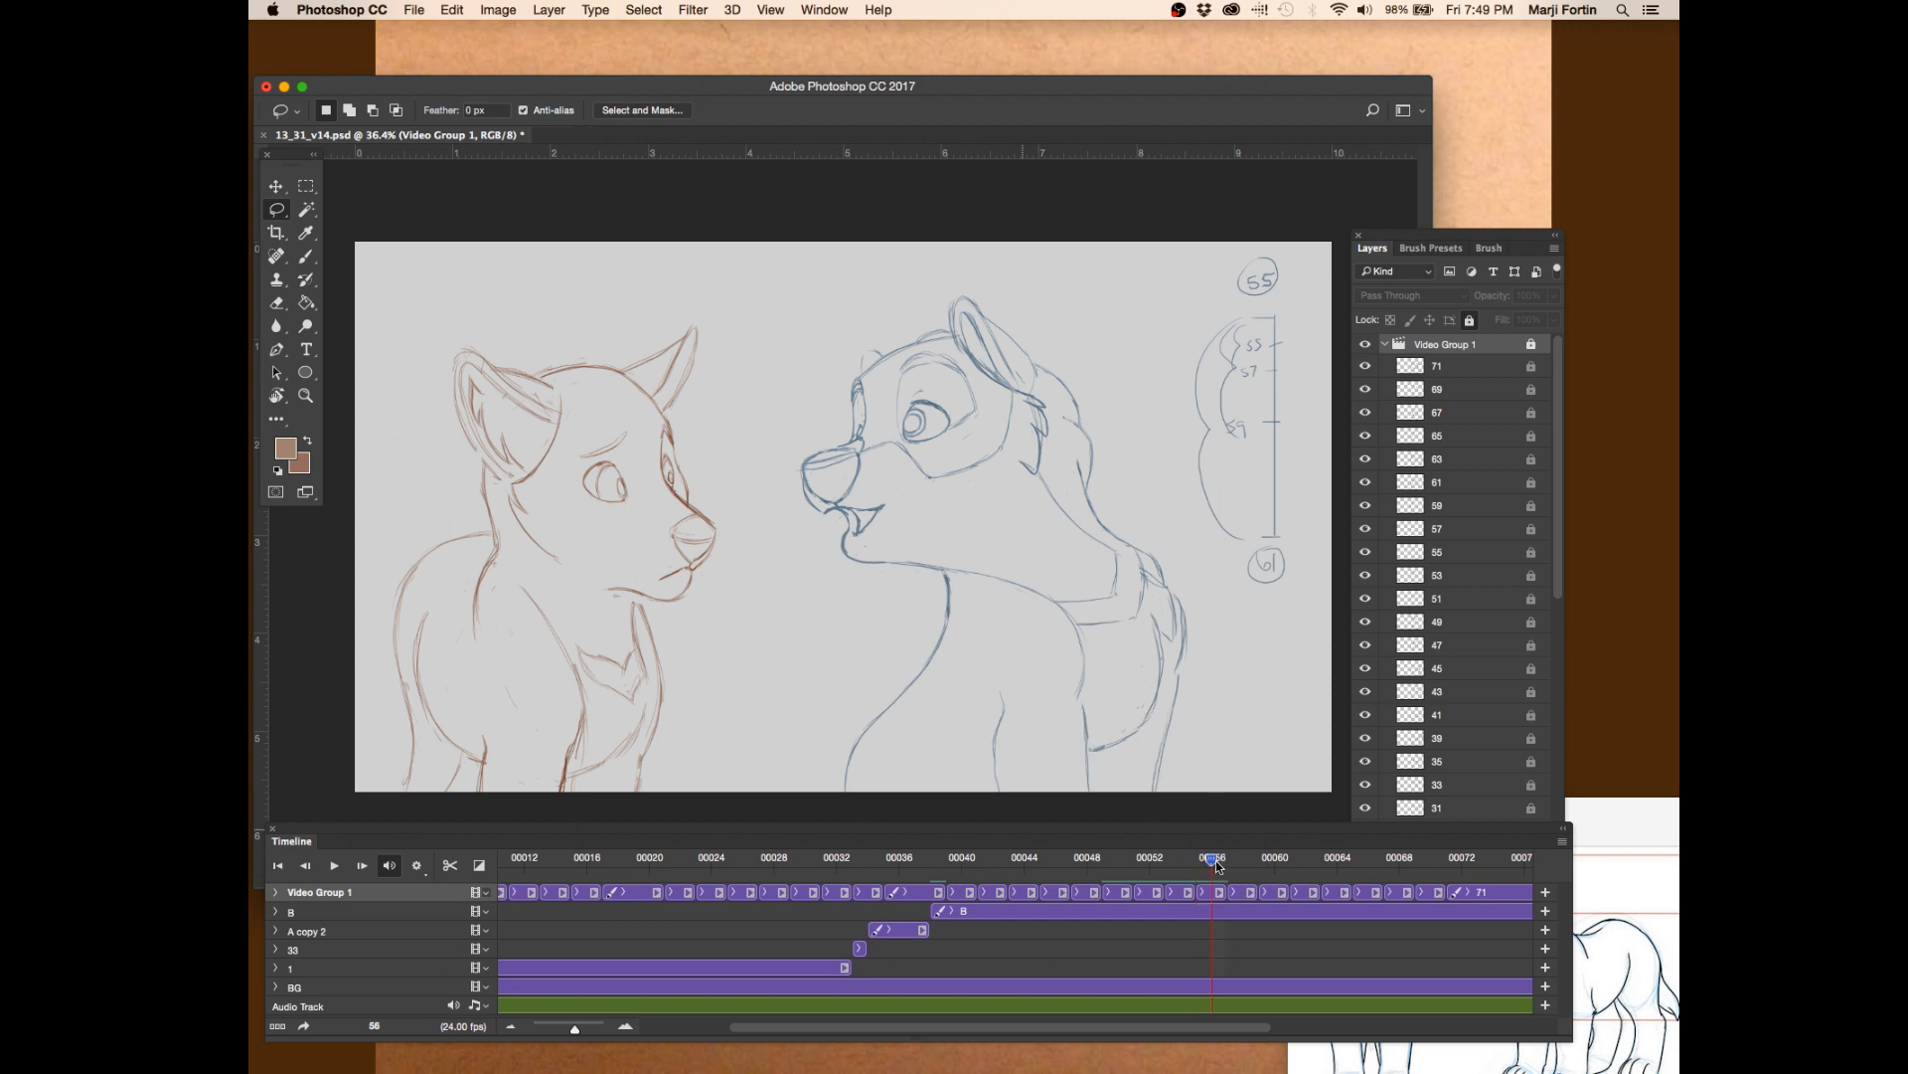
pyautogui.press('super+s')
pyautogui.moveTo(1215, 859)
pyautogui.mouseDown()
pyautogui.moveTo(1241, 861)
pyautogui.moveTo(640, 852)
pyautogui.moveTo(775, 871)
pyautogui.moveTo(1219, 837)
pyautogui.mouseUp()
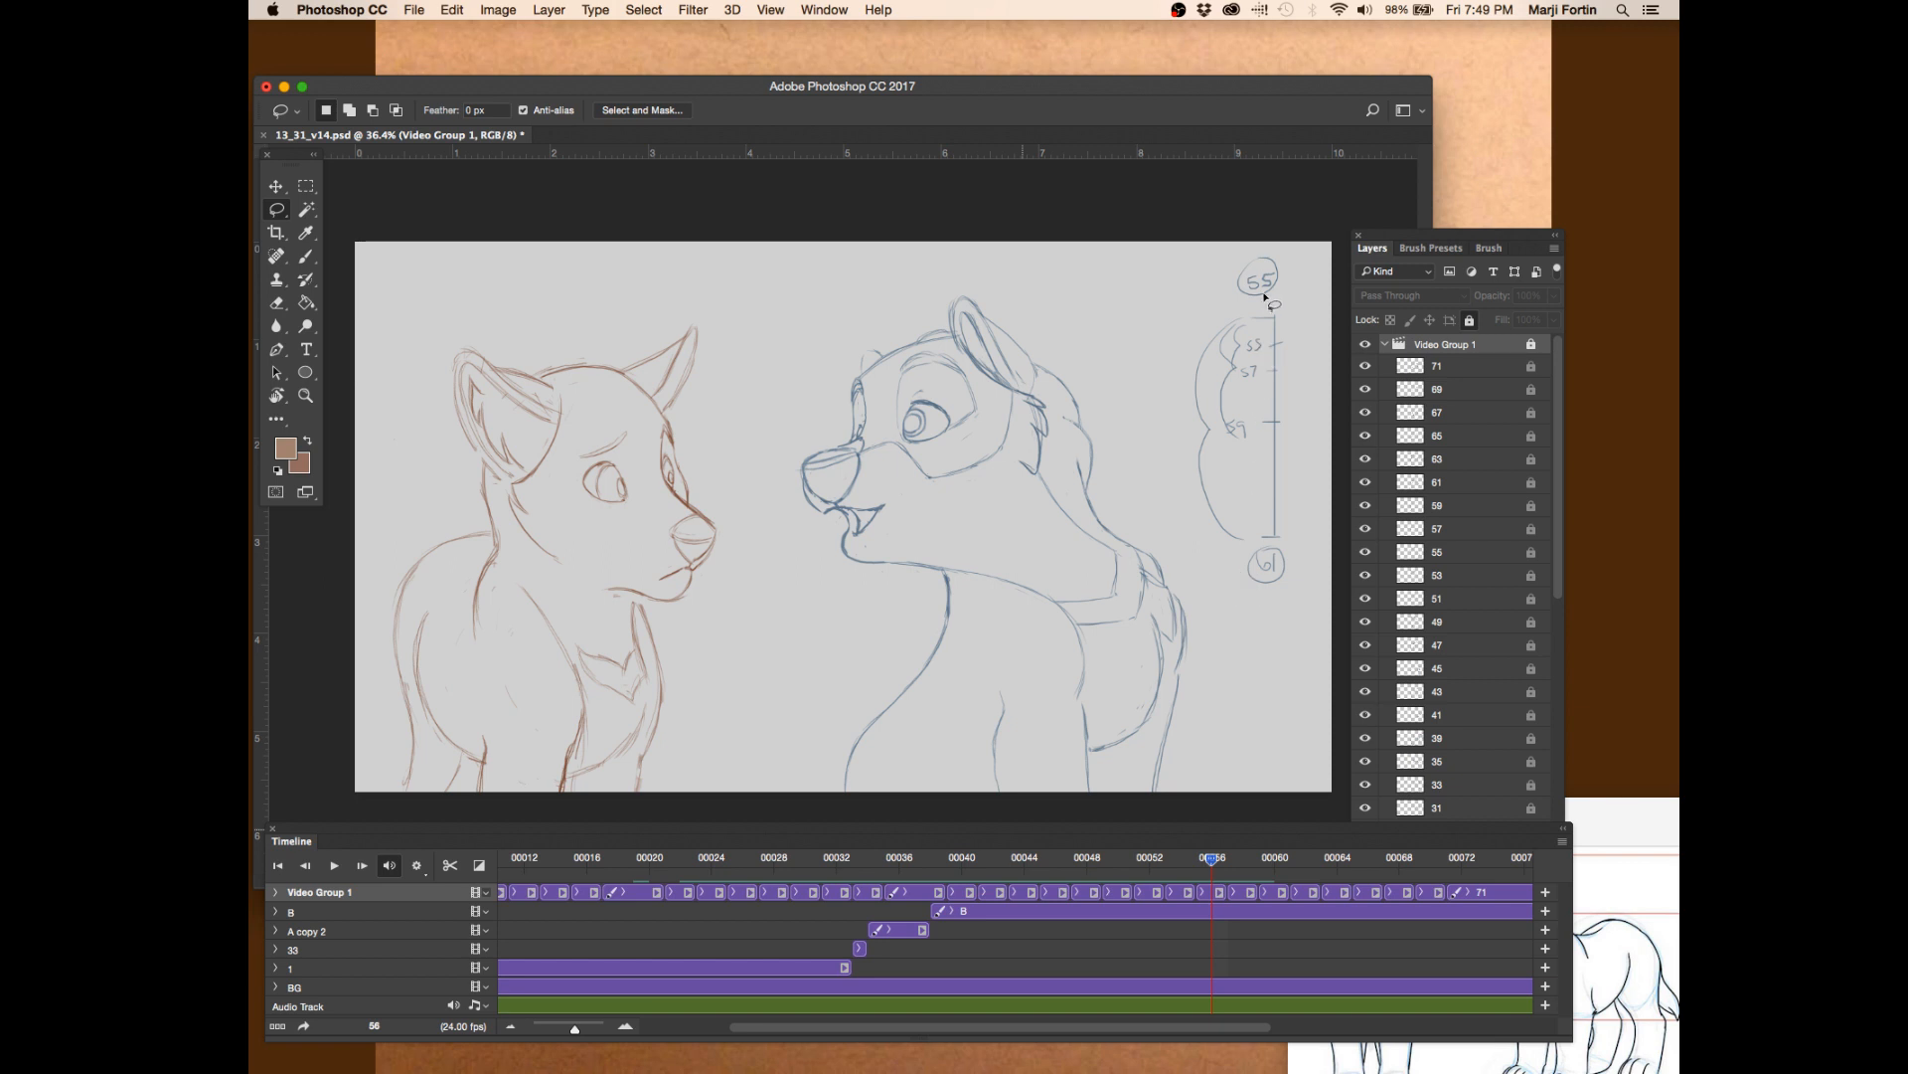
pyautogui.moveTo(1206, 861); pyautogui.dragTo(1352, 865)
pyautogui.moveTo(1106, 1029); pyautogui.dragTo(1215, 1024)
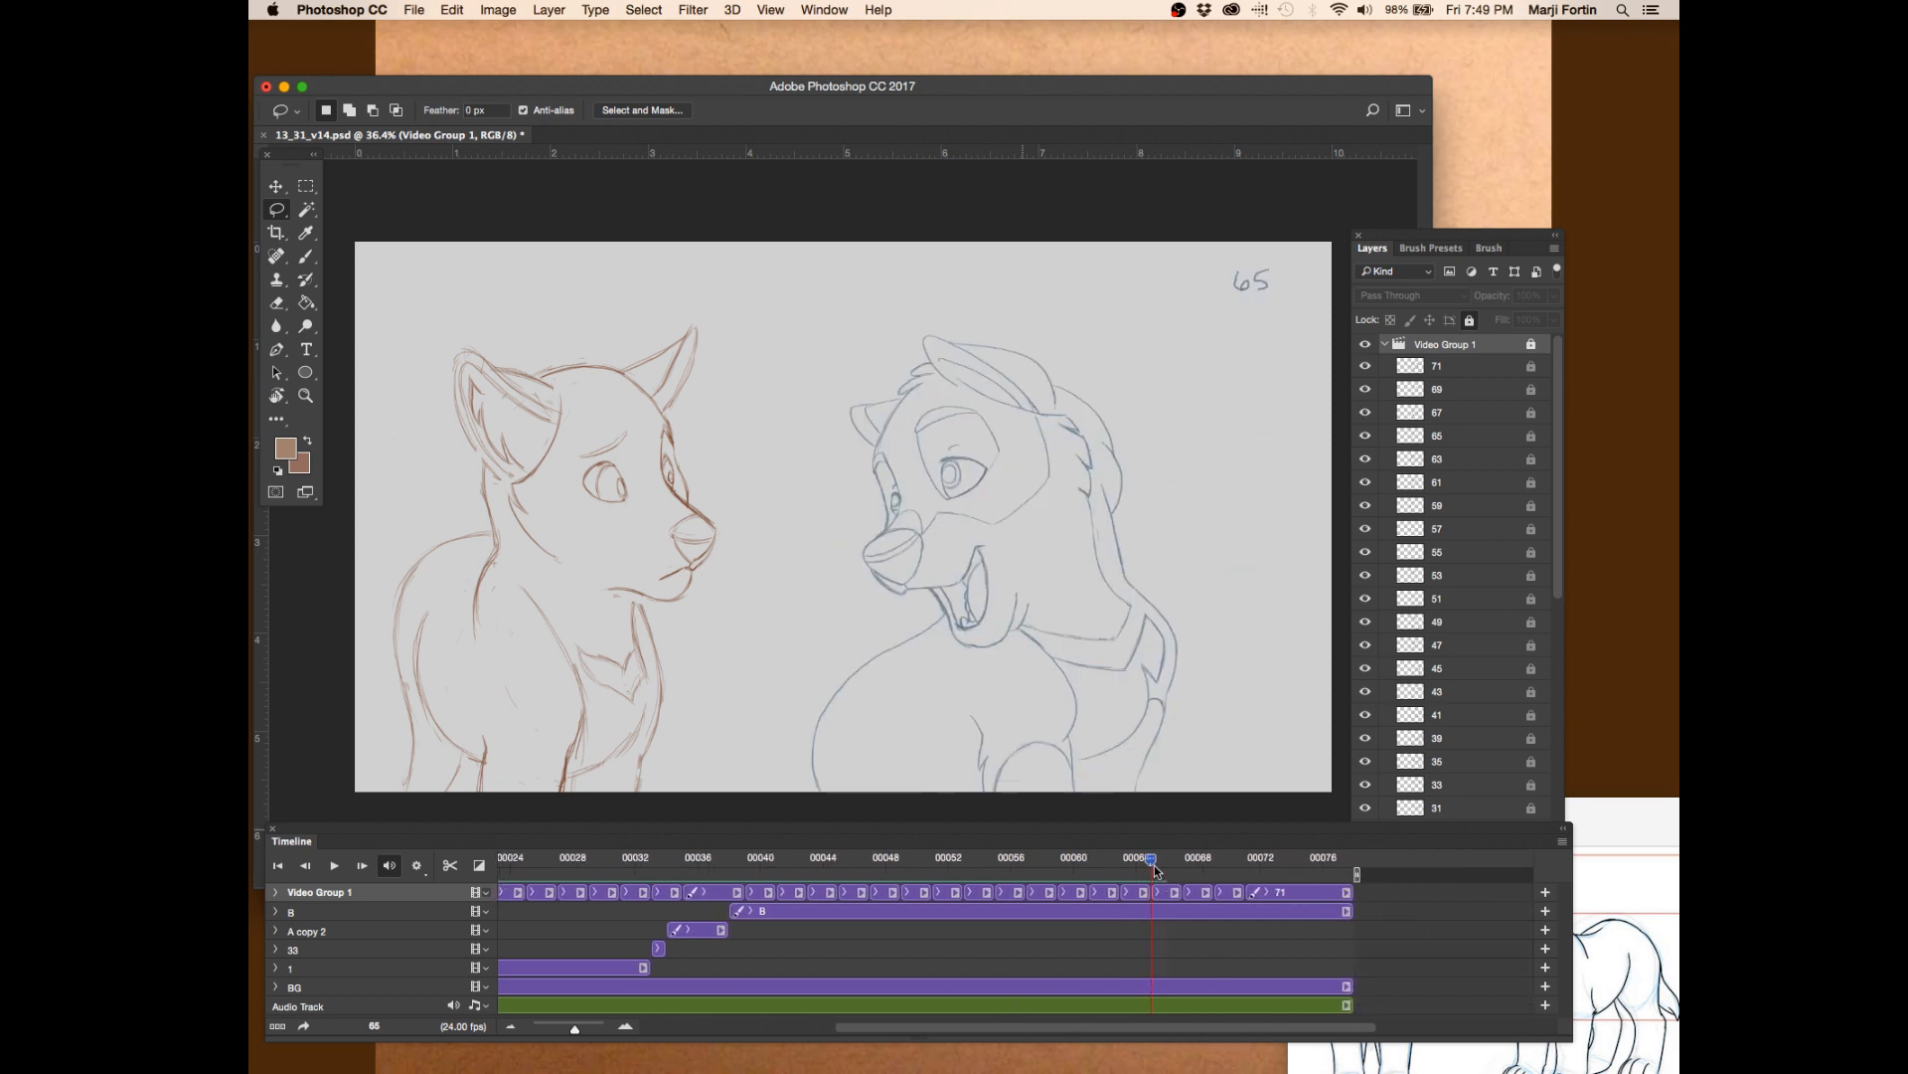
pyautogui.moveTo(1151, 863); pyautogui.dragTo(1280, 860)
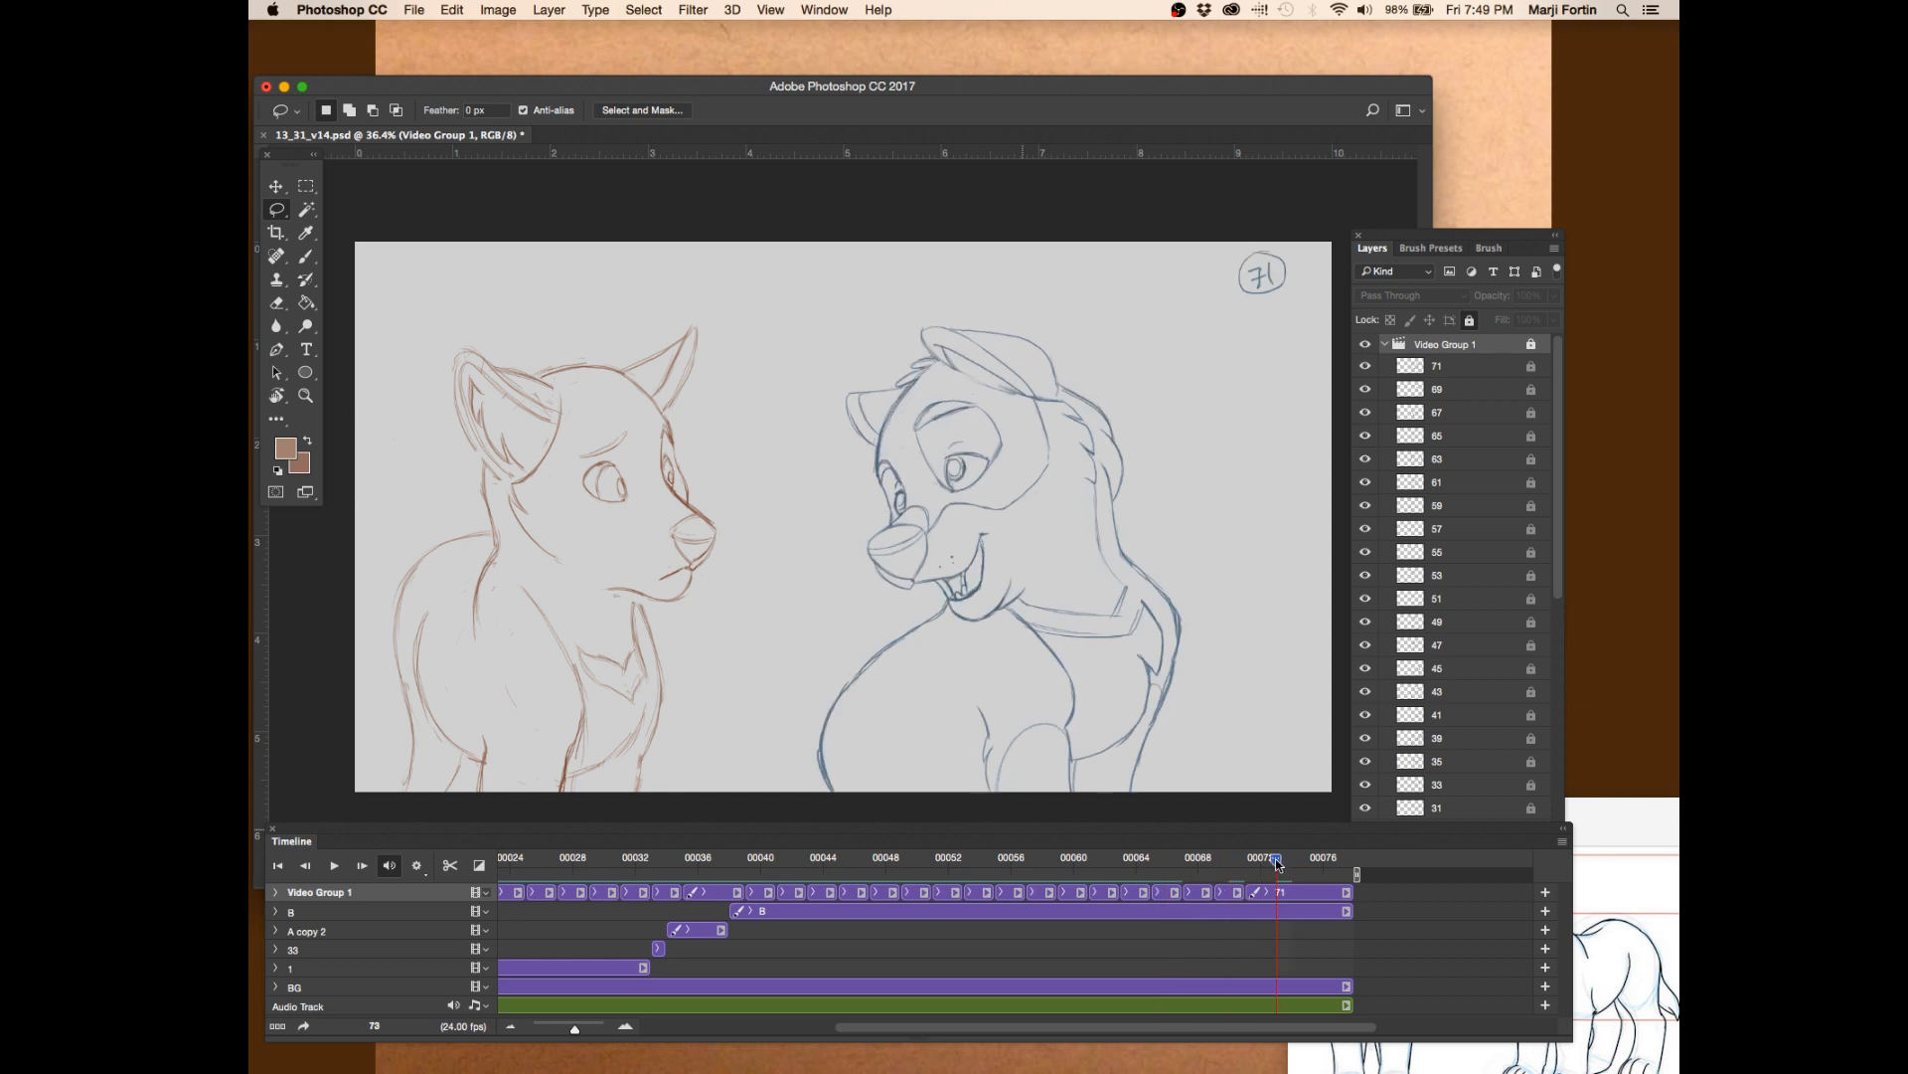
# - Save the document, then unlock layers 71 through 1 and move them out of Video Group 1 onto individual timeline tracks
pyautogui.press('cmd+s')
pyautogui.moveTo(1558, 414); pyautogui.dragTo(1565, 343)
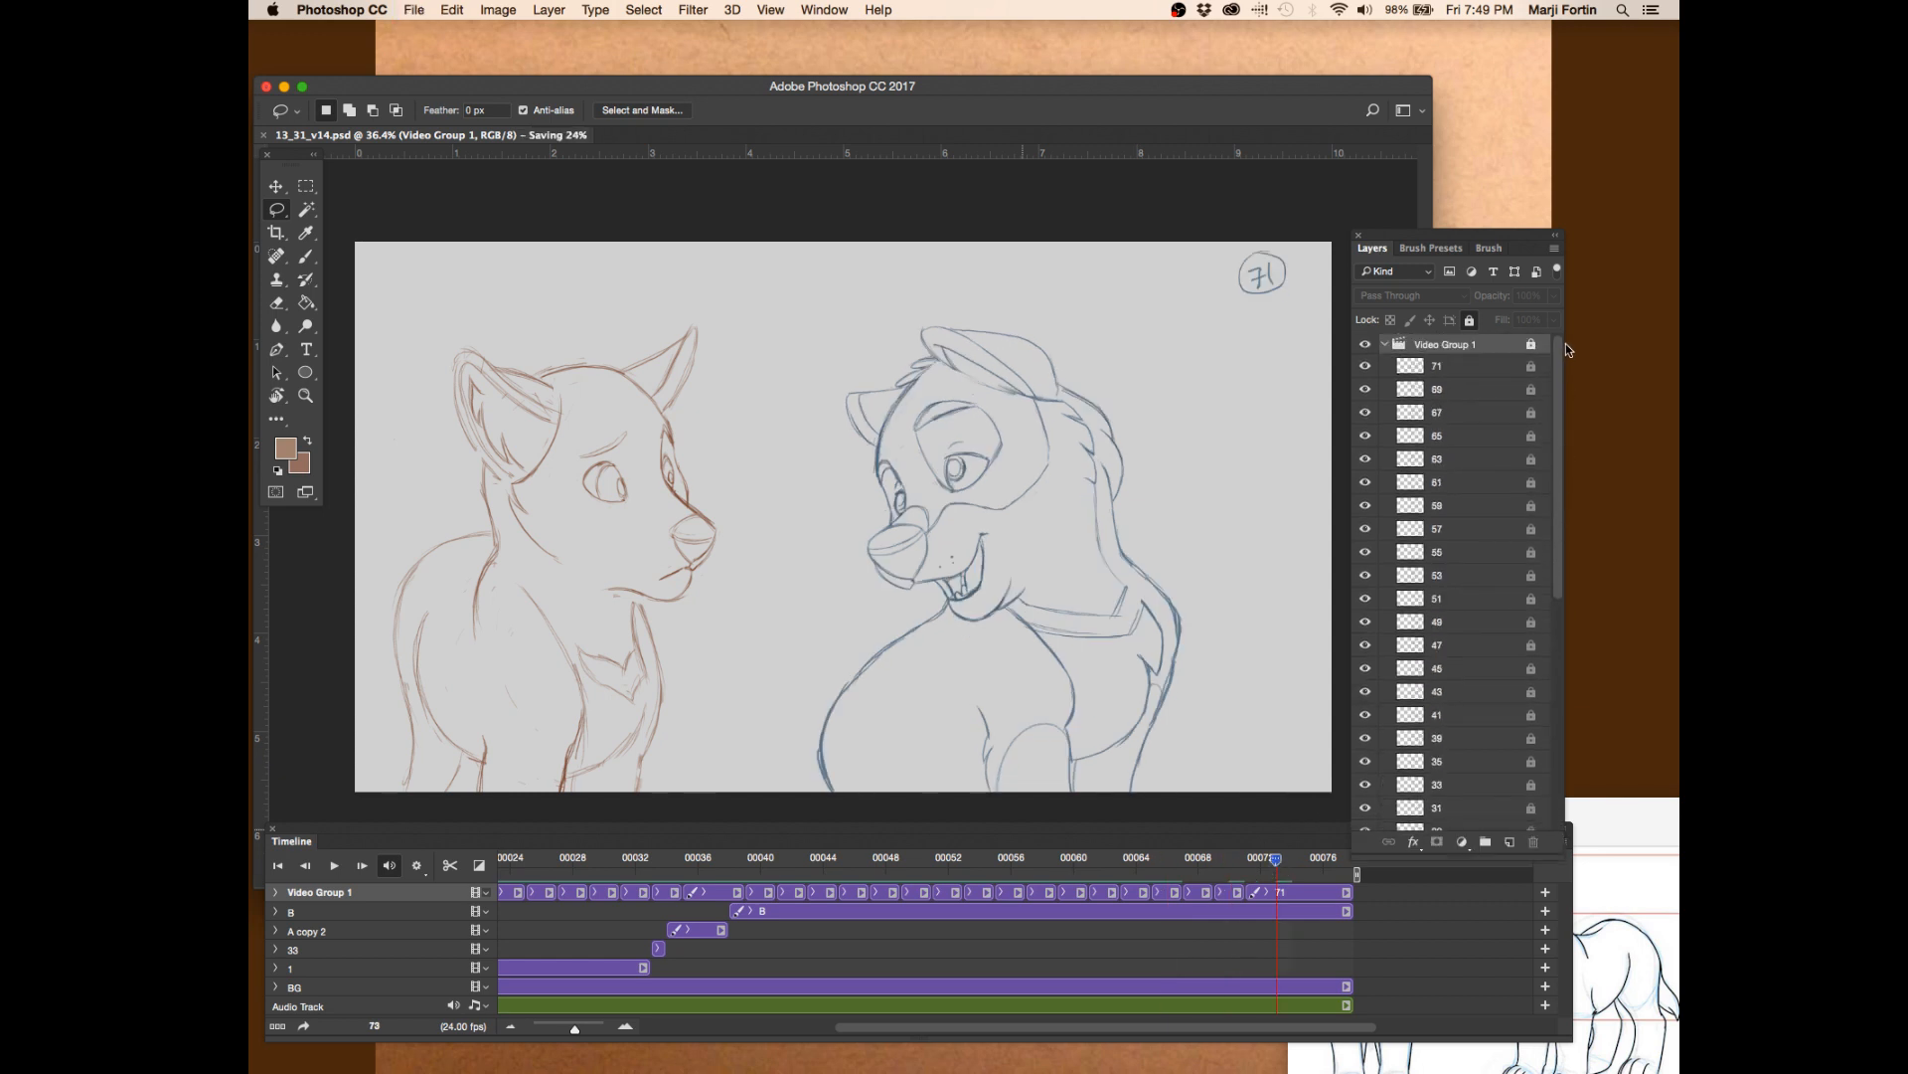
pyautogui.click(1522, 366)
pyautogui.moveTo(1555, 582); pyautogui.dragTo(1552, 777)
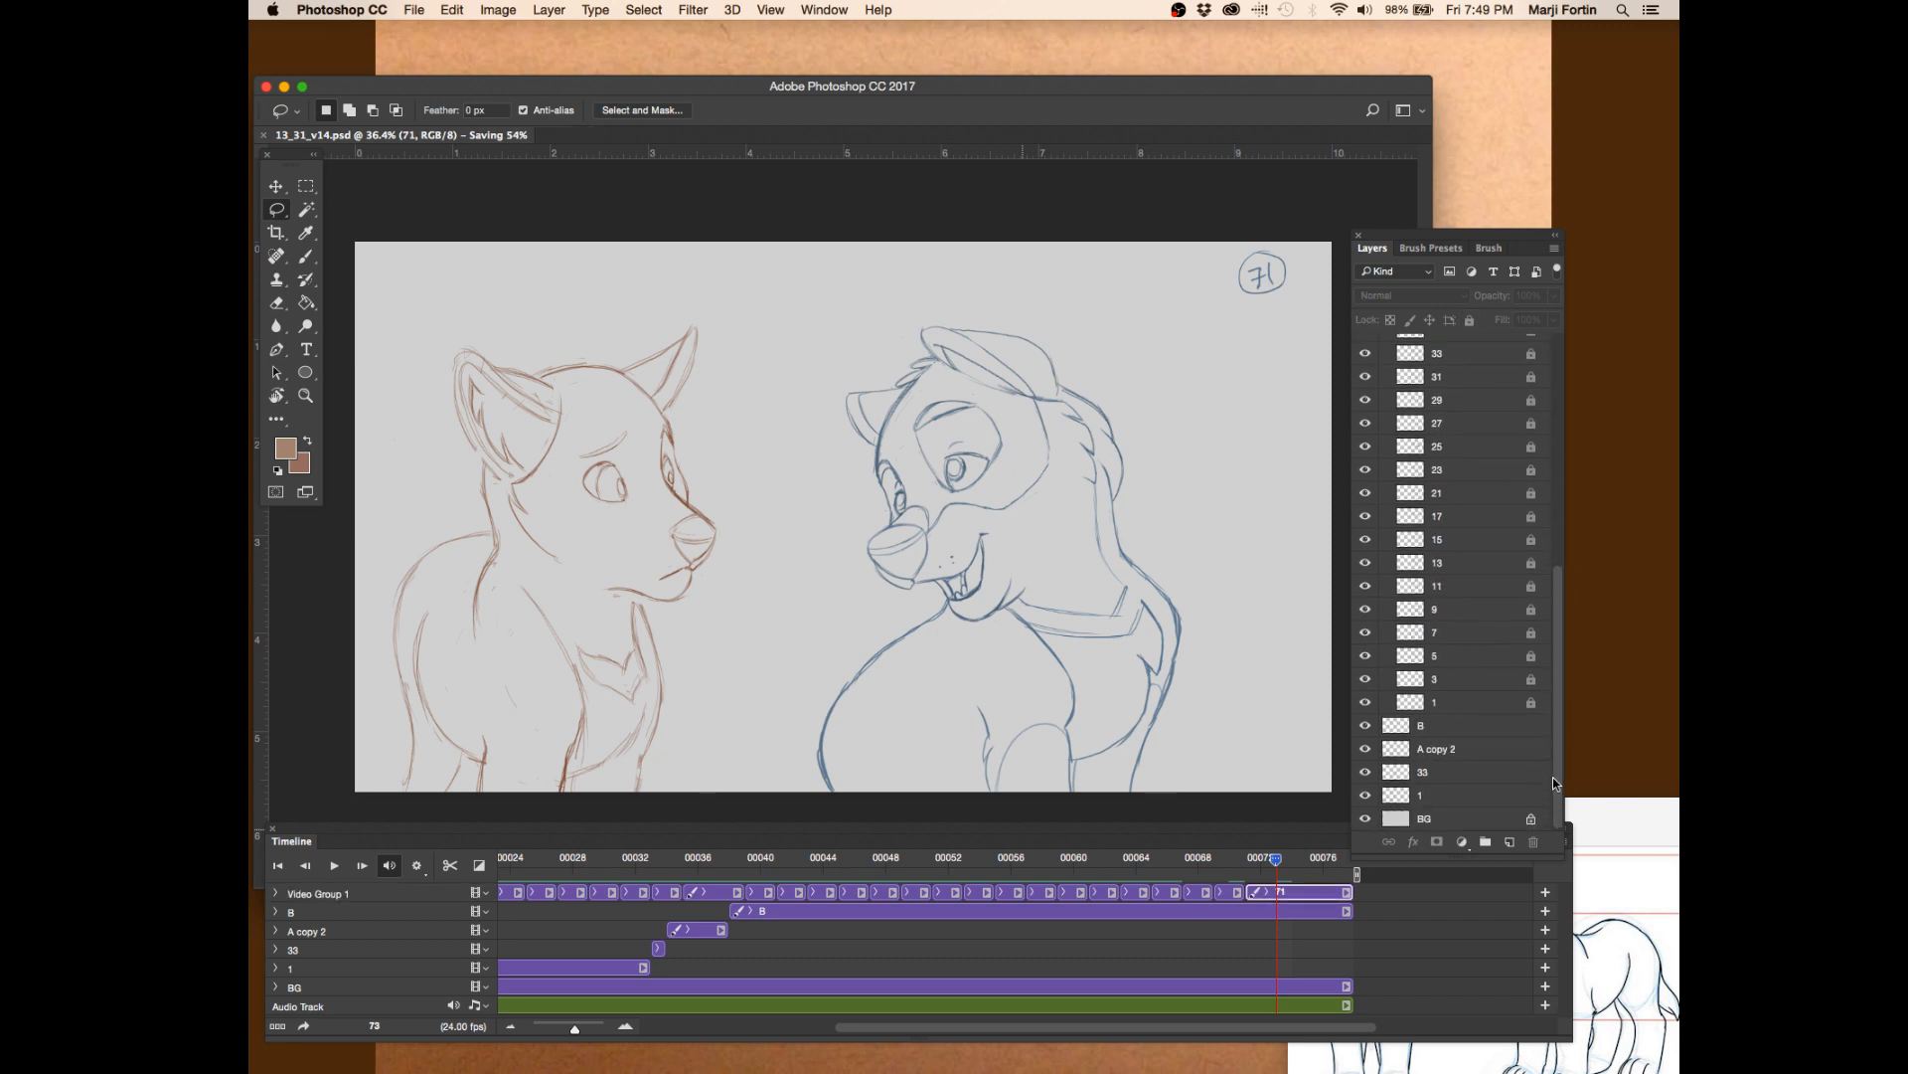
pyautogui.keyDown('shift'); pyautogui.click(1438, 703); pyautogui.keyUp('shift')
pyautogui.moveTo(1559, 642); pyautogui.dragTo(1436, 331)
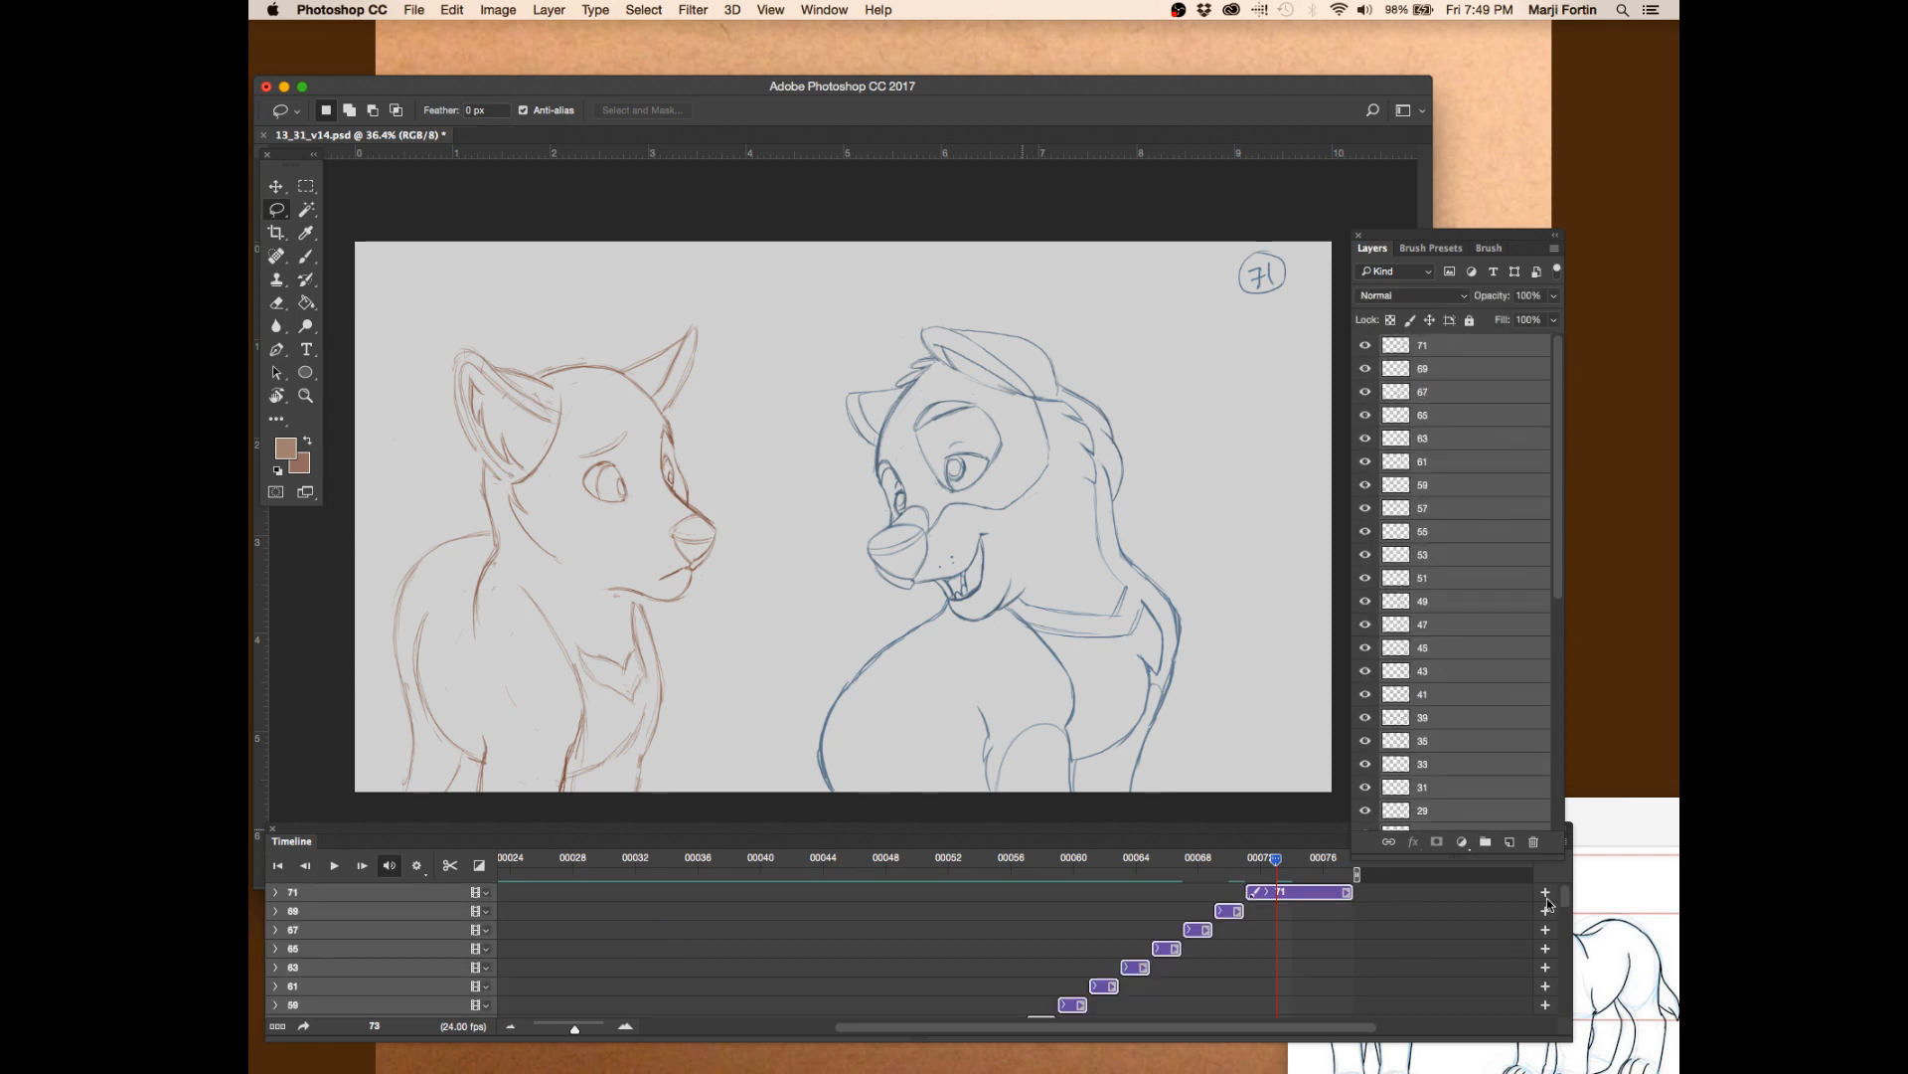
# - Select layer 69 and scrub the ungrouped drawings between frames 61 and 68, saving the document along the way
pyautogui.moveTo(1564, 894); pyautogui.dragTo(1566, 901)
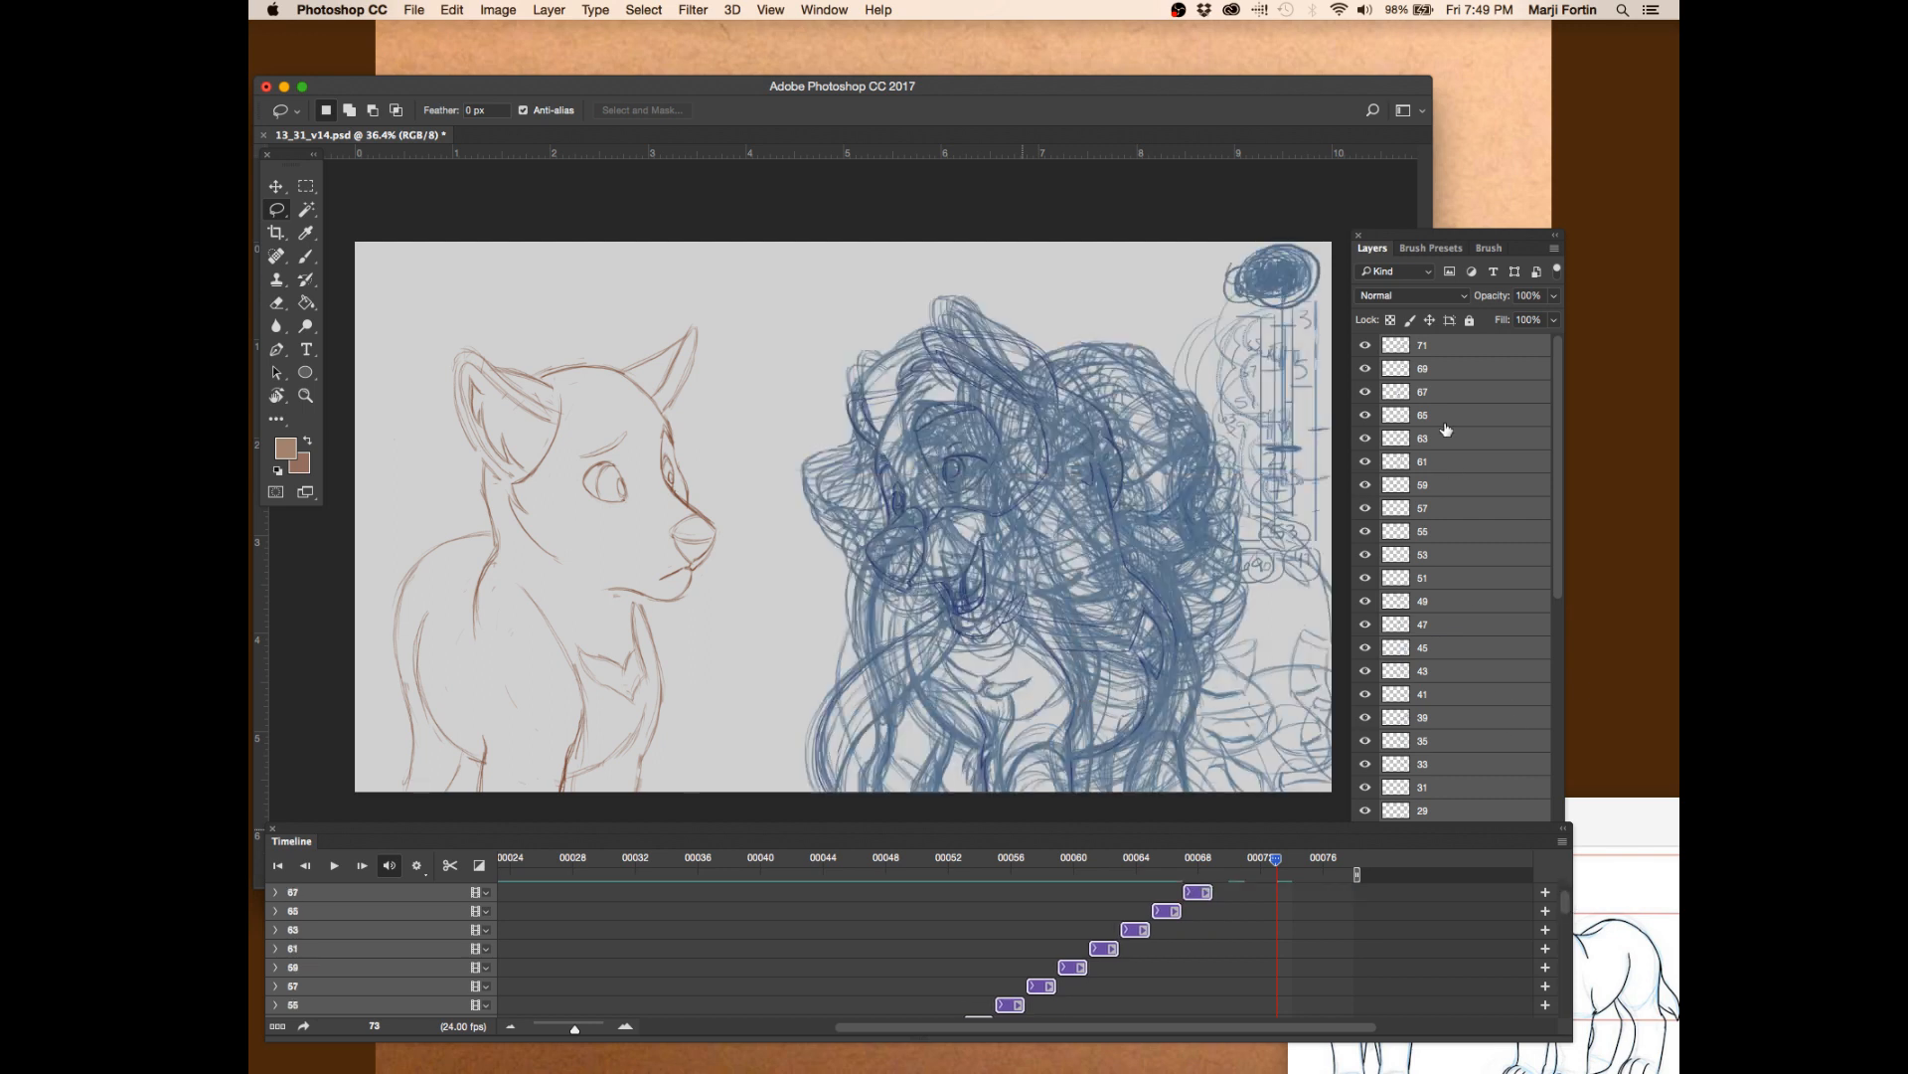
pyautogui.click(1445, 370)
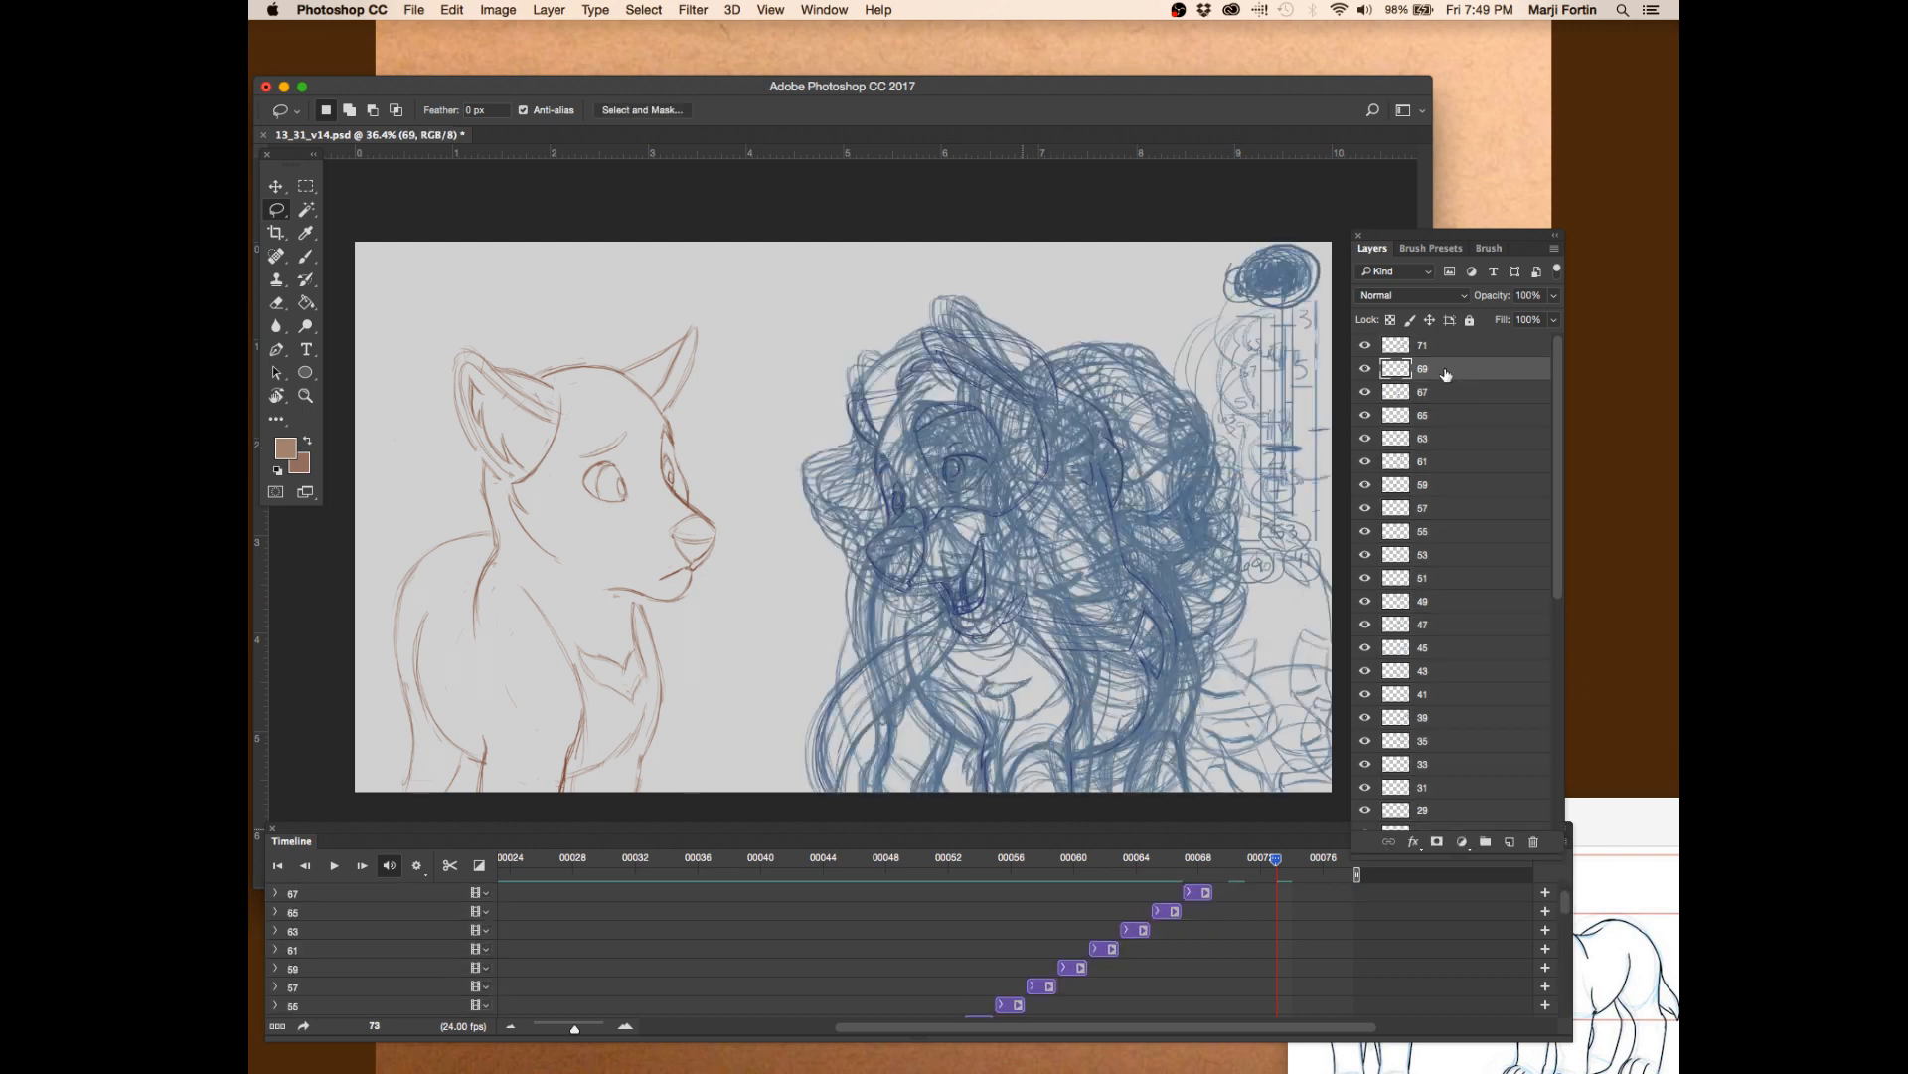
pyautogui.moveTo(1189, 856)
pyautogui.mouseDown()
pyautogui.moveTo(1161, 858)
pyautogui.moveTo(1229, 861)
pyautogui.moveTo(1039, 863)
pyautogui.mouseUp()
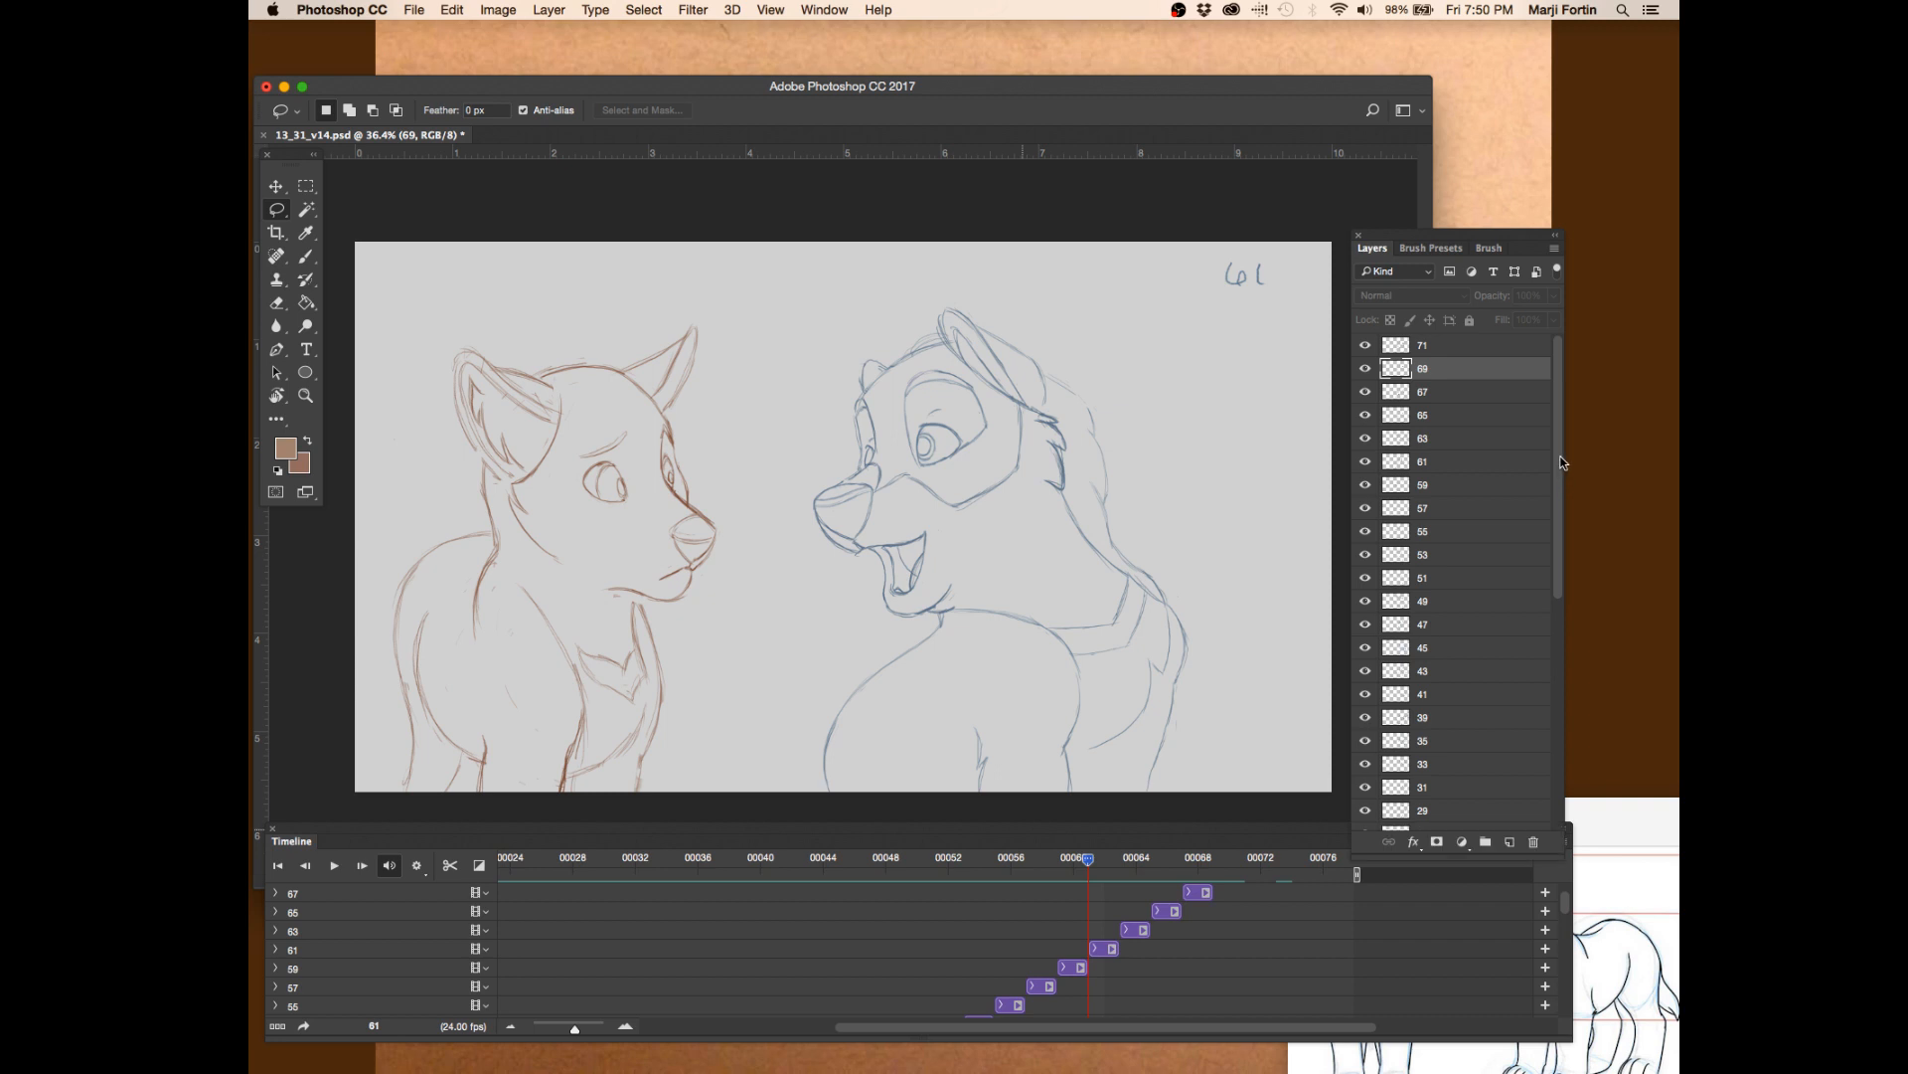
pyautogui.moveTo(1074, 853); pyautogui.dragTo(1158, 867)
pyautogui.press('super+s')
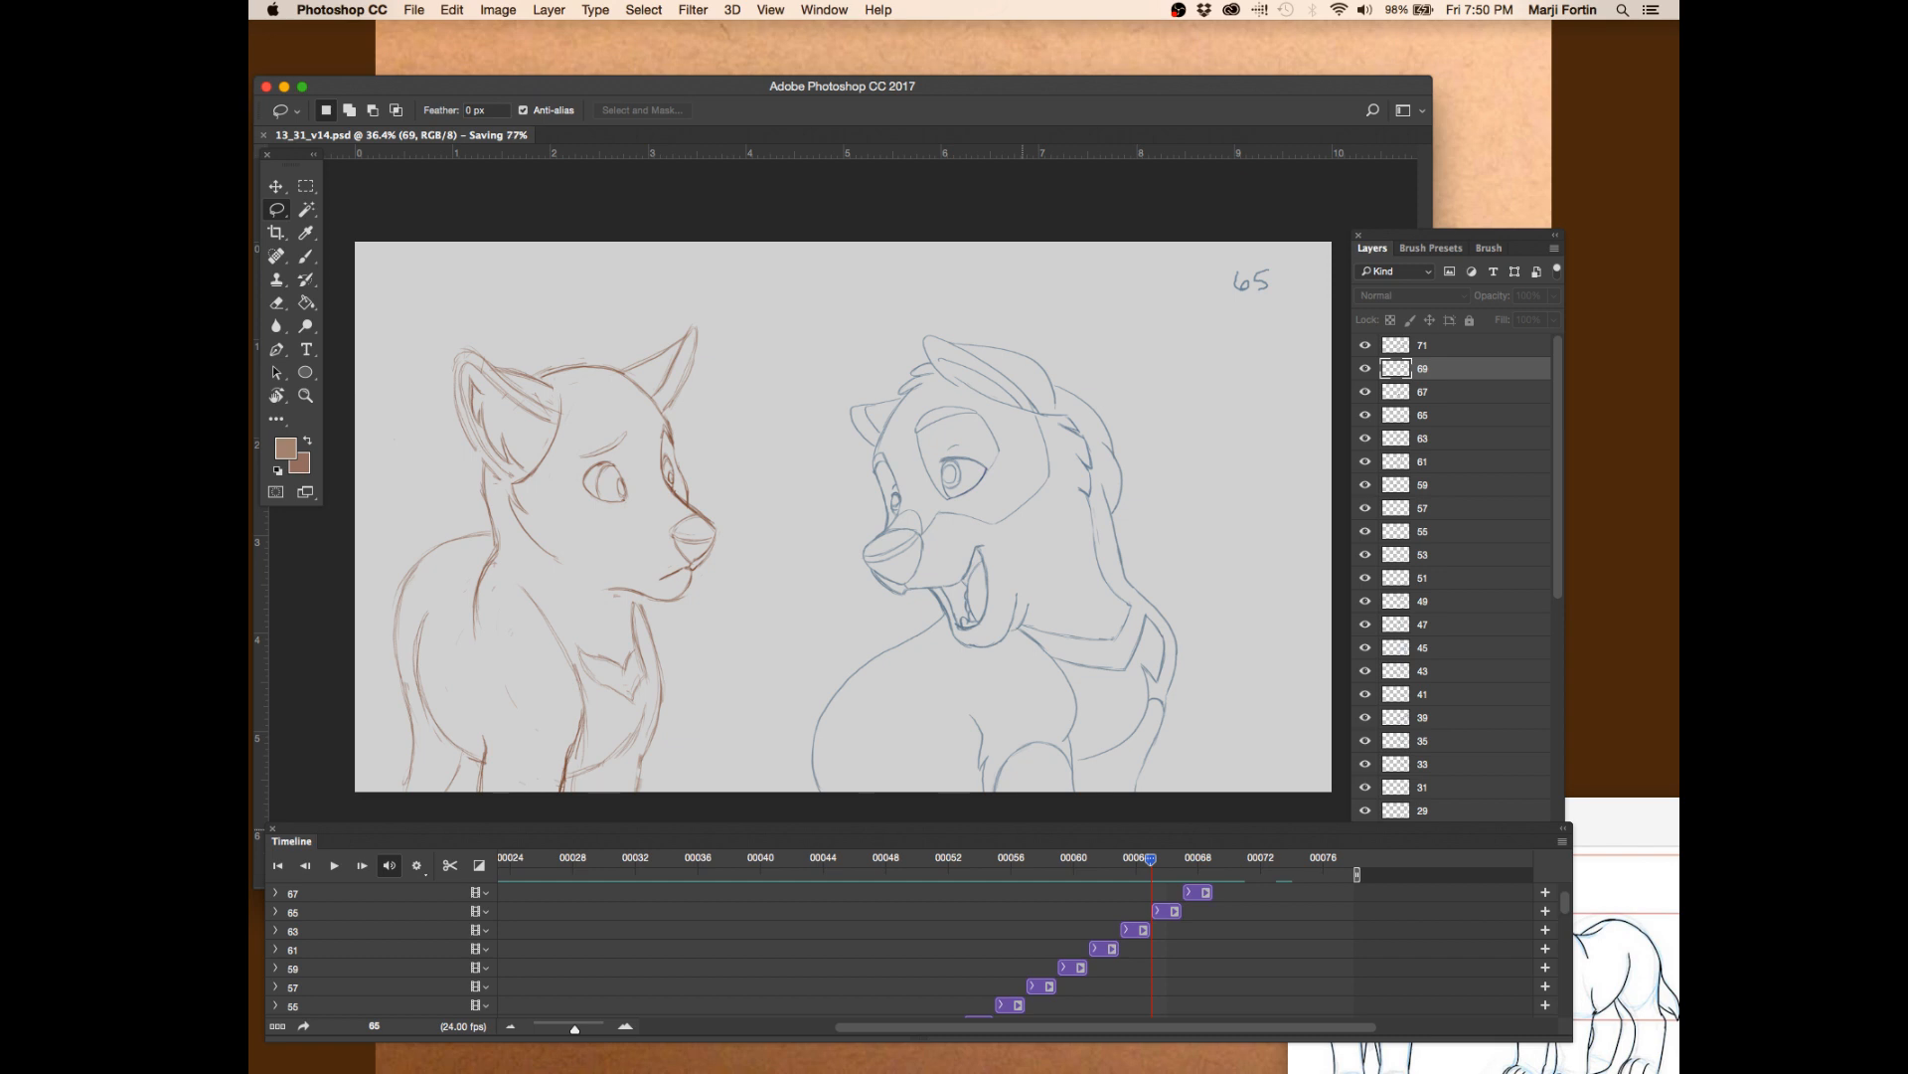
pyautogui.click(1189, 862)
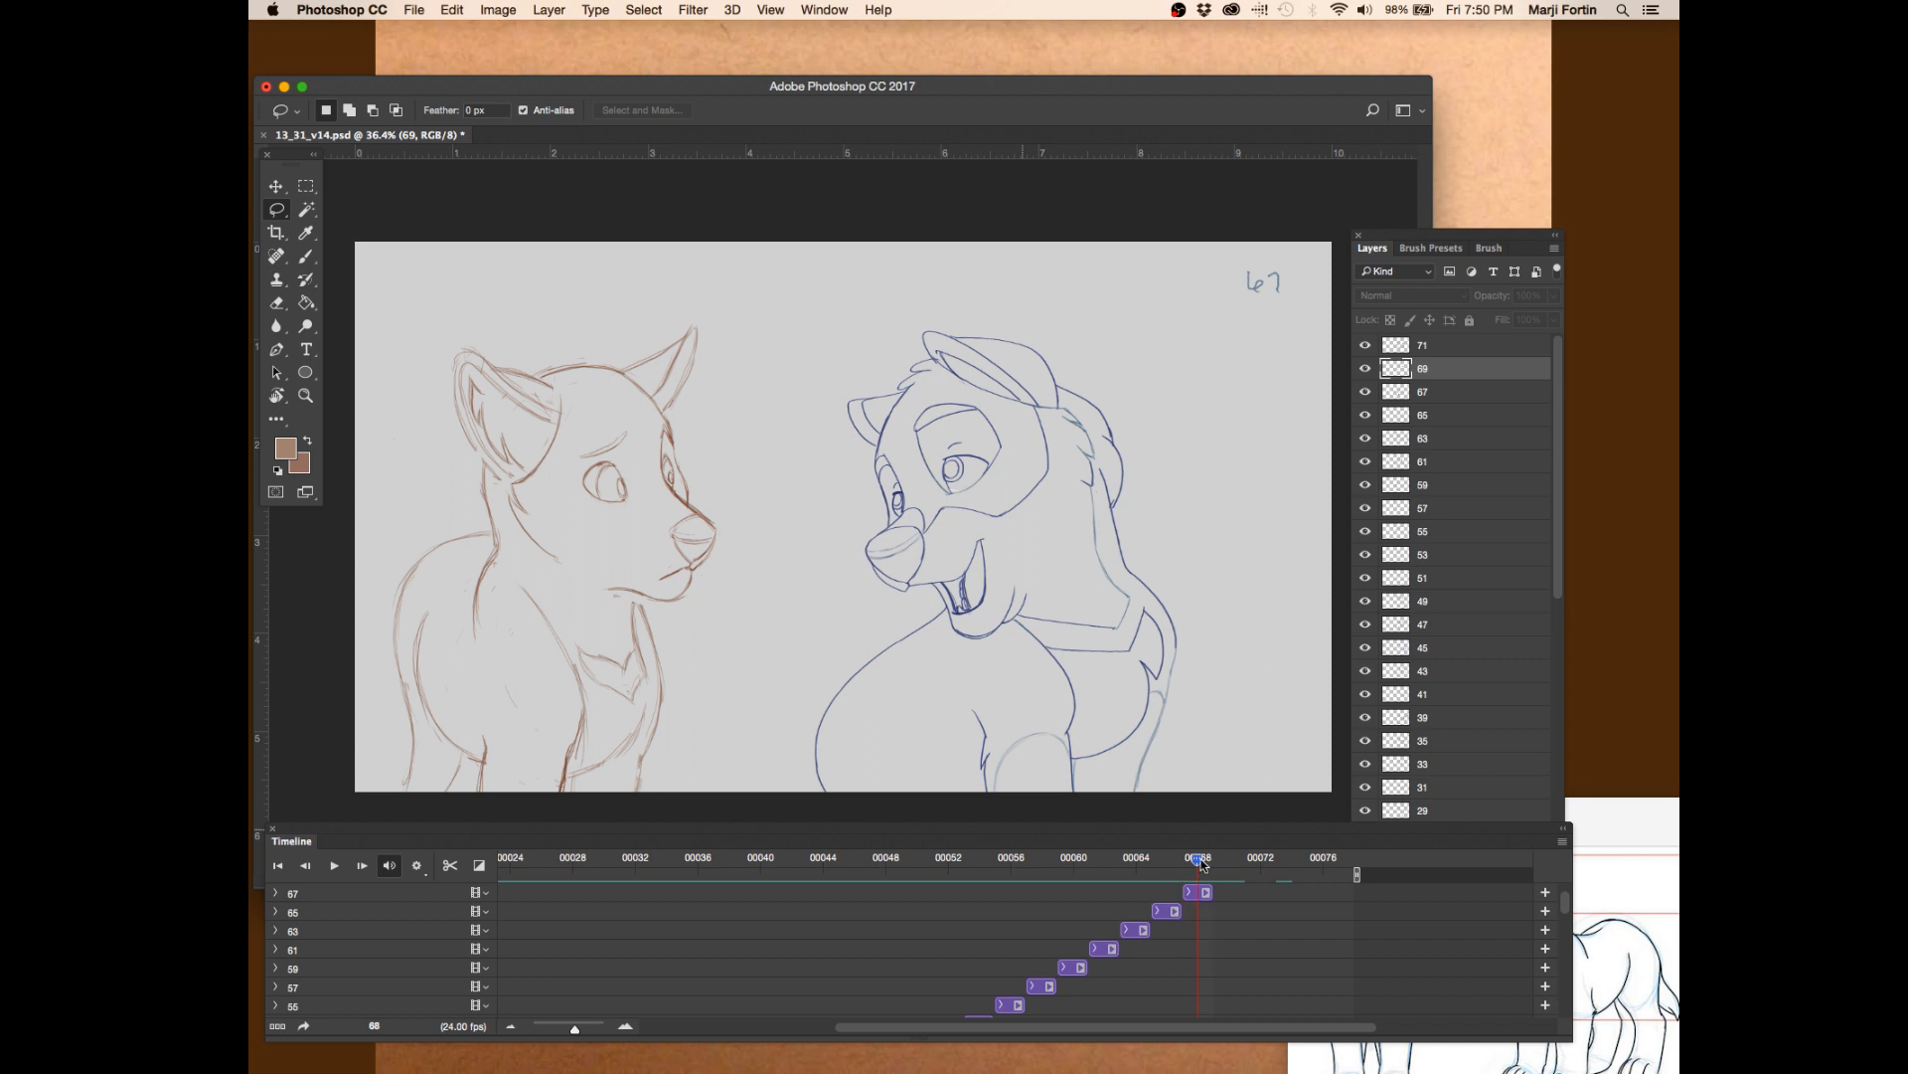
# - Scrub the ungrouped drawings back to frame 37 and forward again to drawing 67, then save the document
pyautogui.click(1163, 861)
pyautogui.moveTo(1159, 856)
pyautogui.mouseDown()
pyautogui.moveTo(1106, 859)
pyautogui.moveTo(1212, 860)
pyautogui.moveTo(714, 861)
pyautogui.mouseUp()
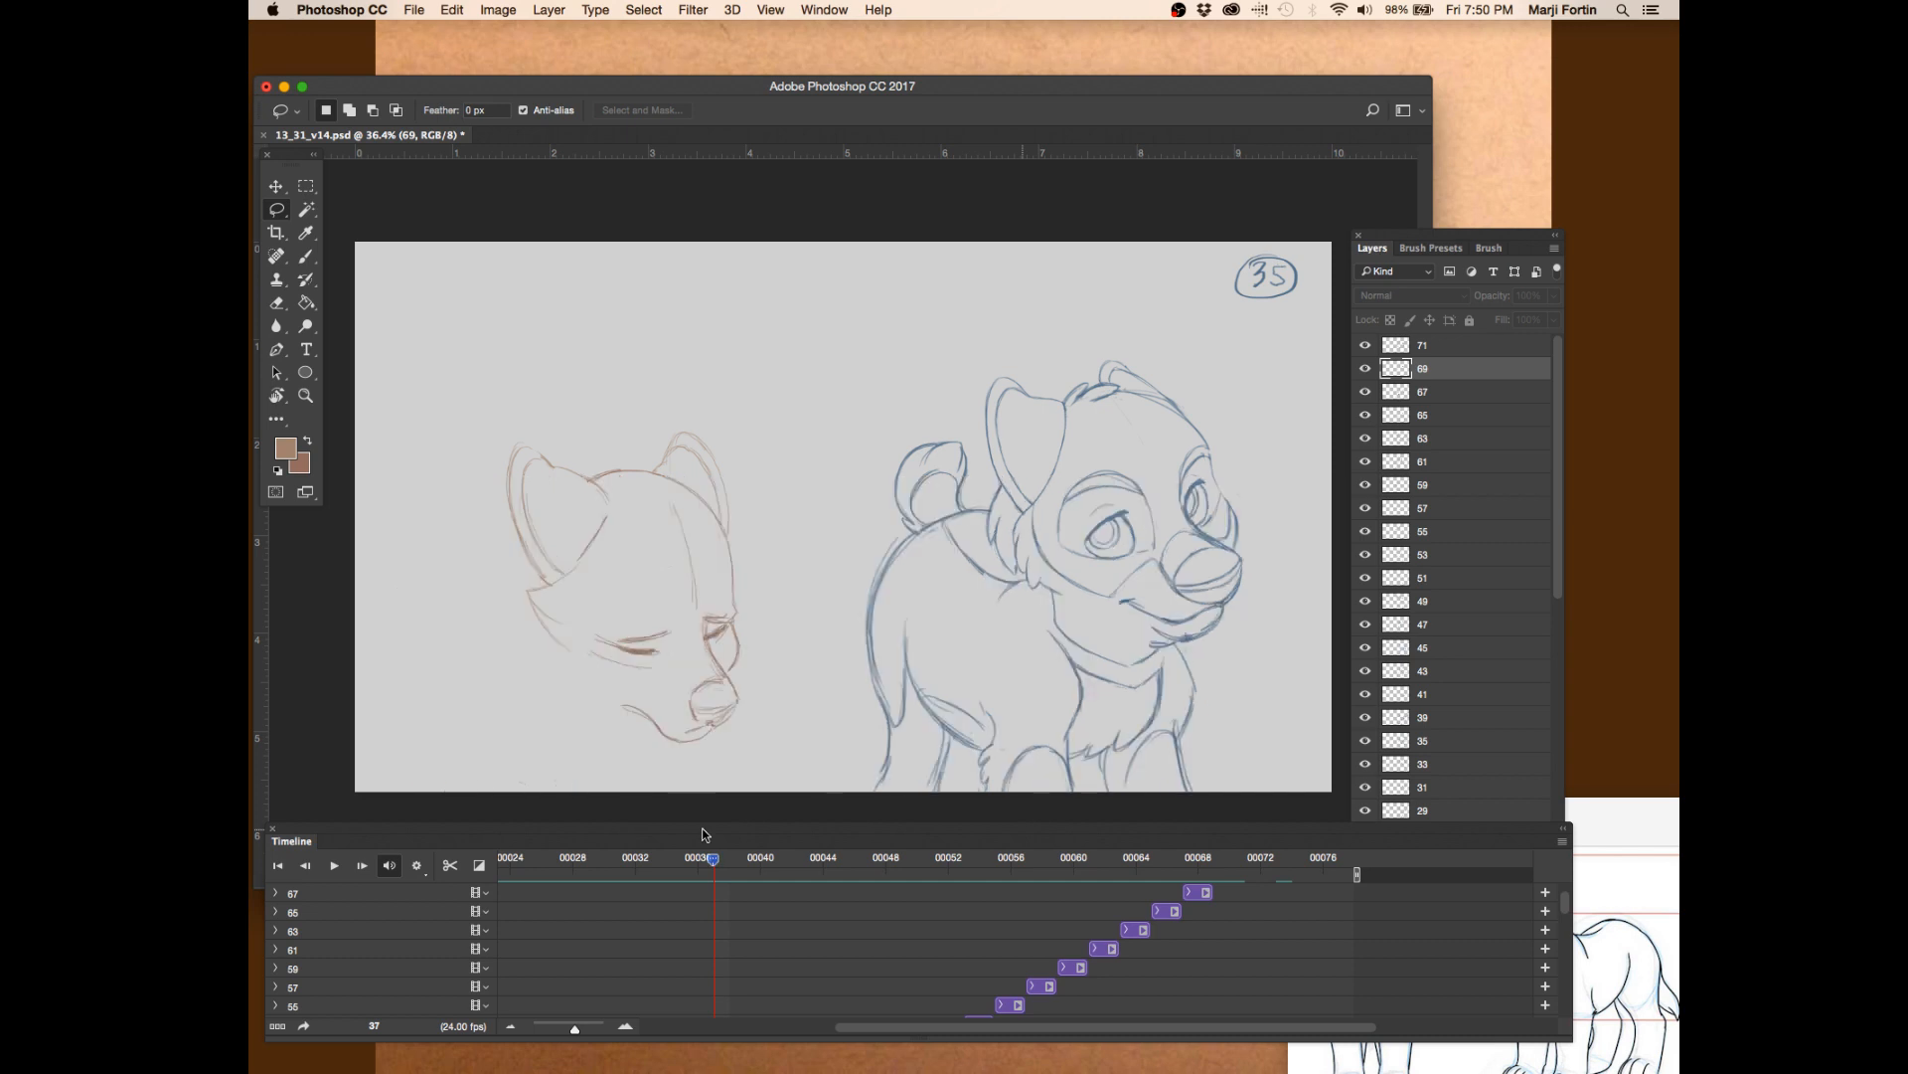
pyautogui.moveTo(1154, 861); pyautogui.dragTo(1199, 867)
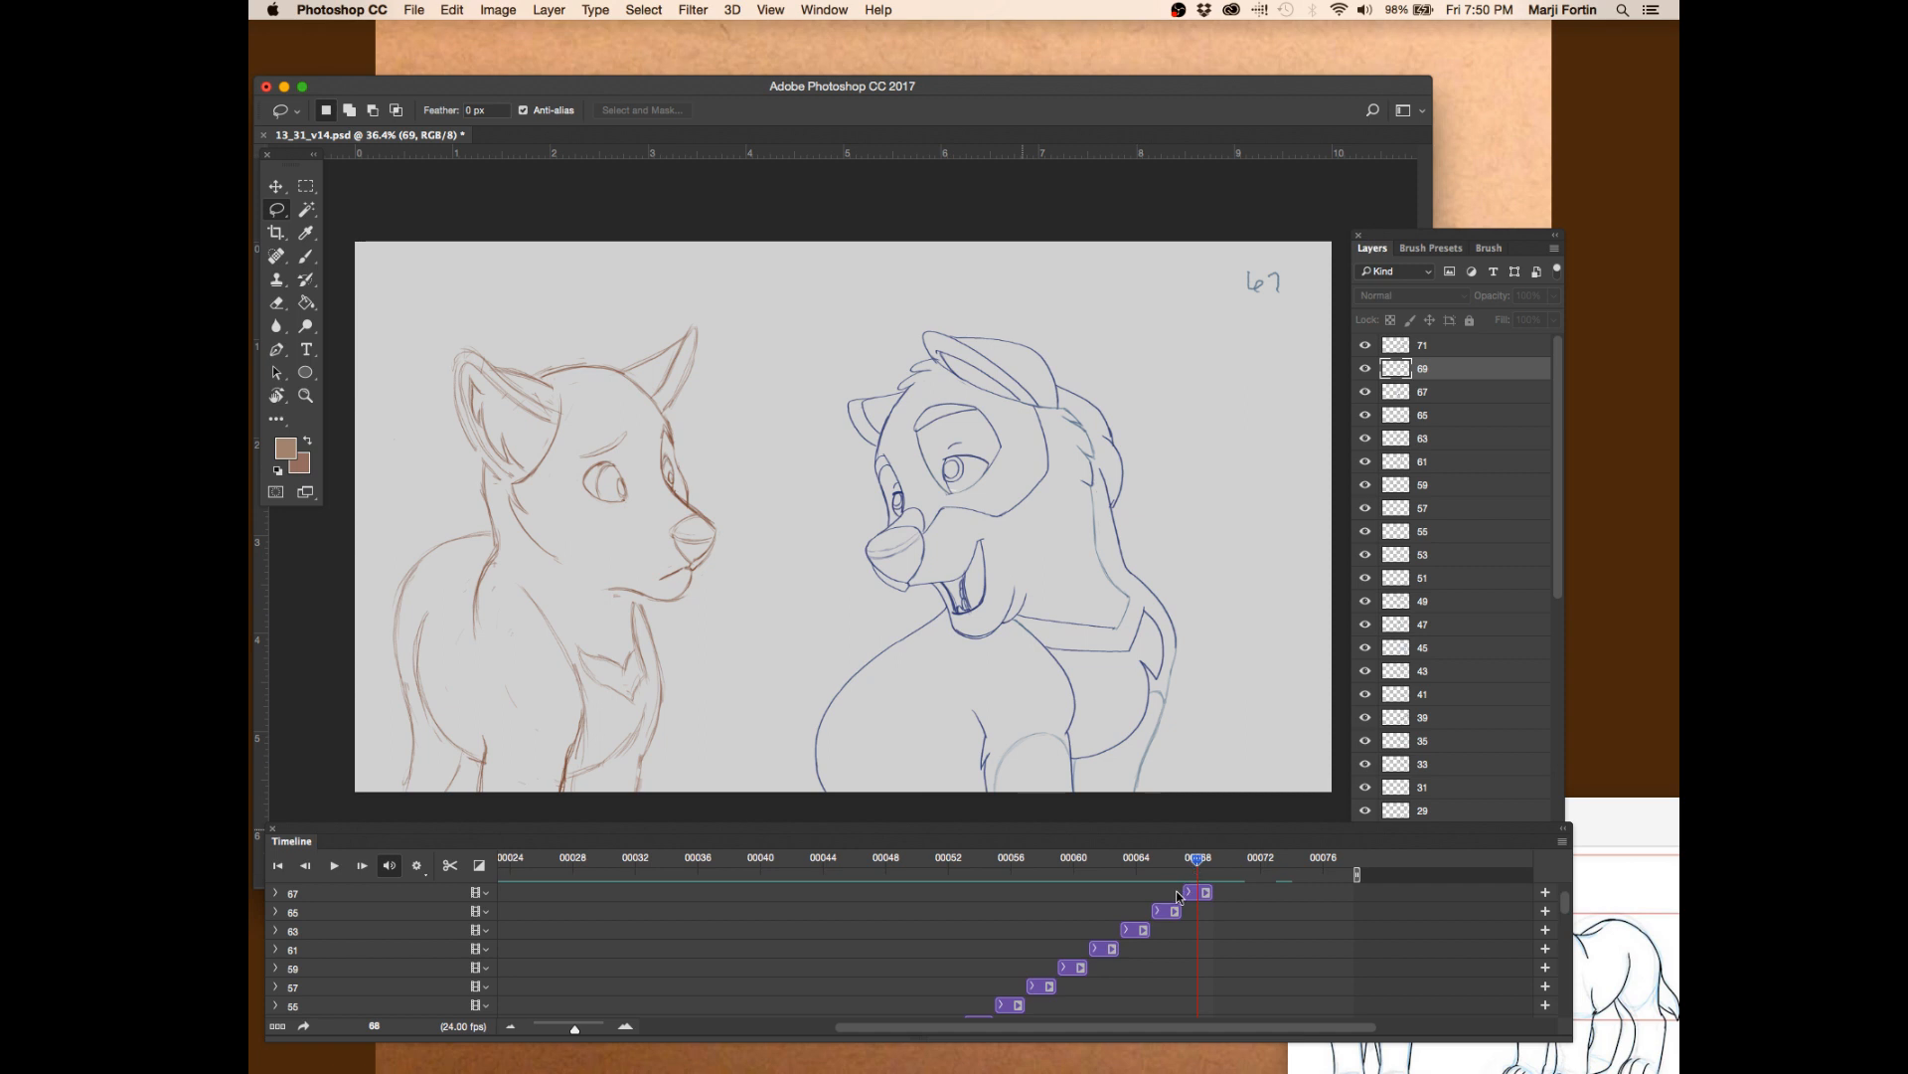
pyautogui.press('super+s')
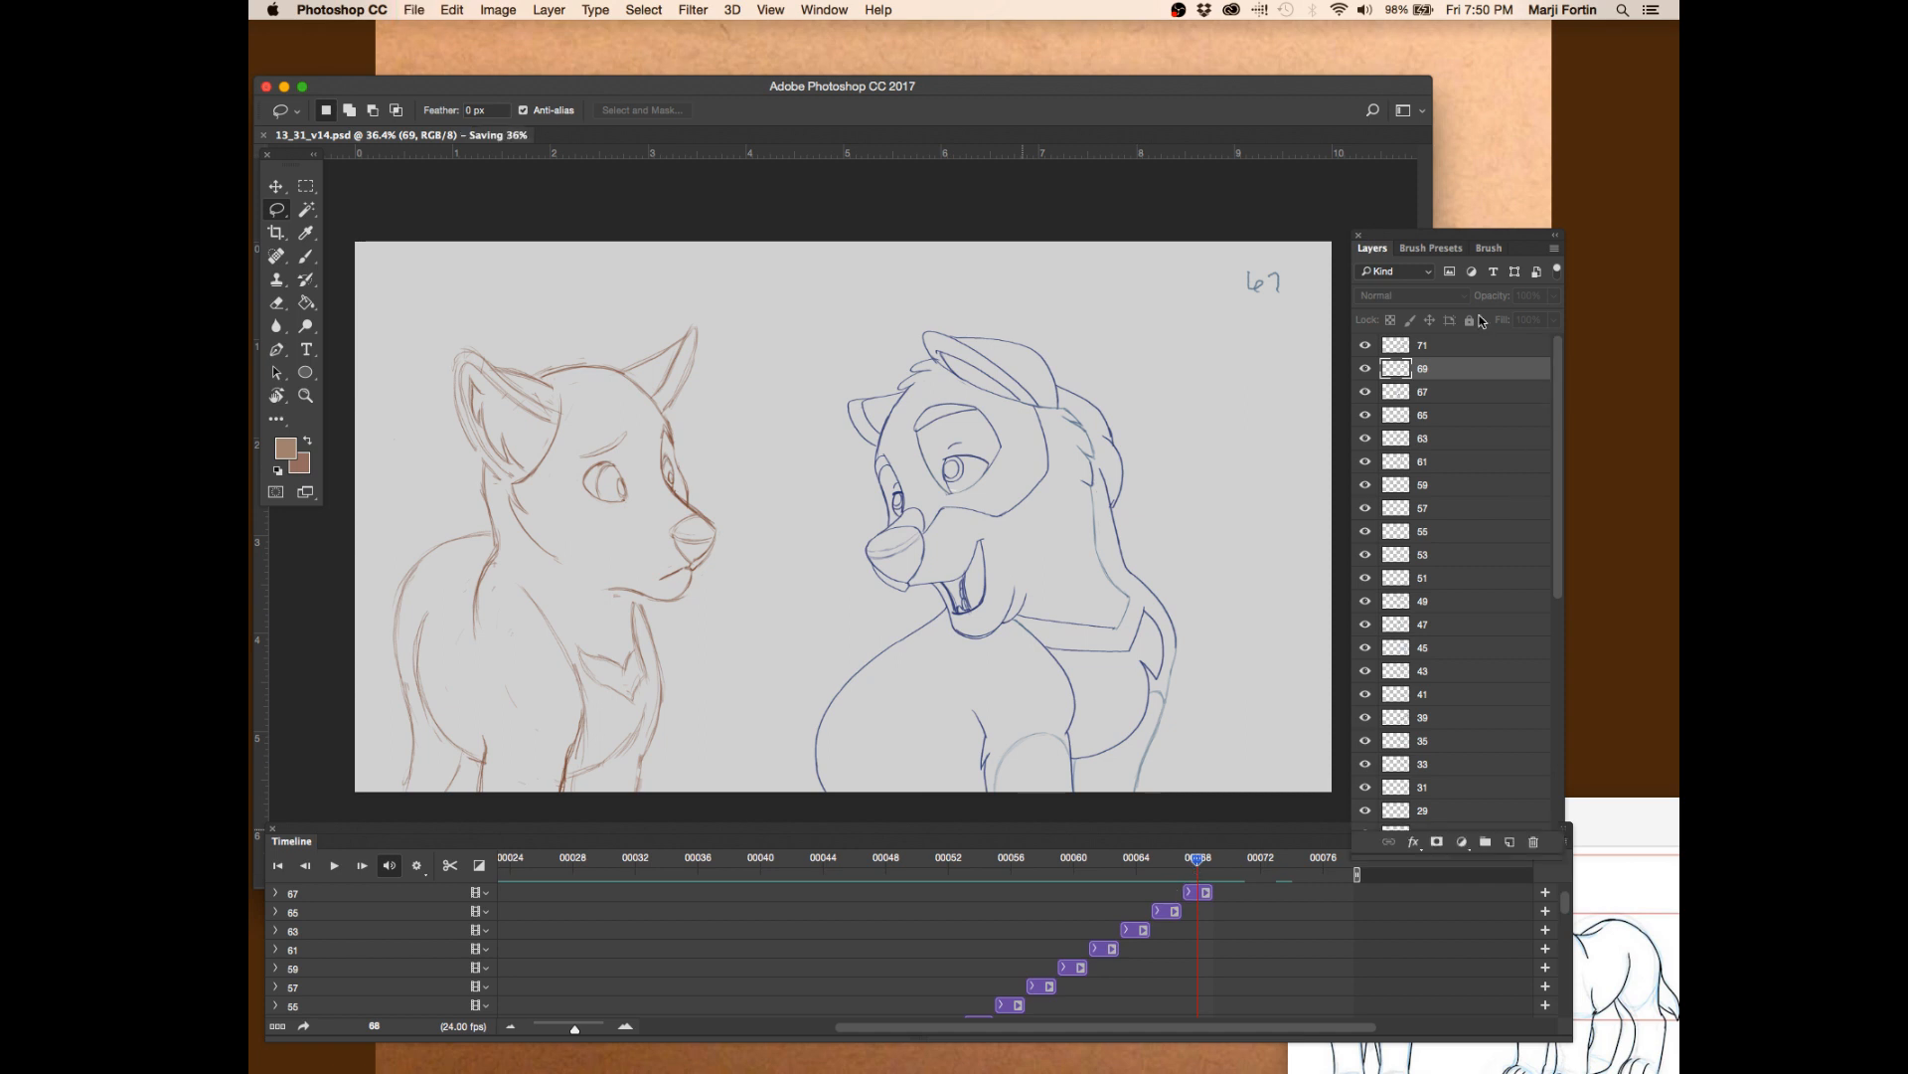
# - Select layer 71 and scrub the opening drawings of both characters from the start of the timeline to frame 9
pyautogui.click(1449, 354)
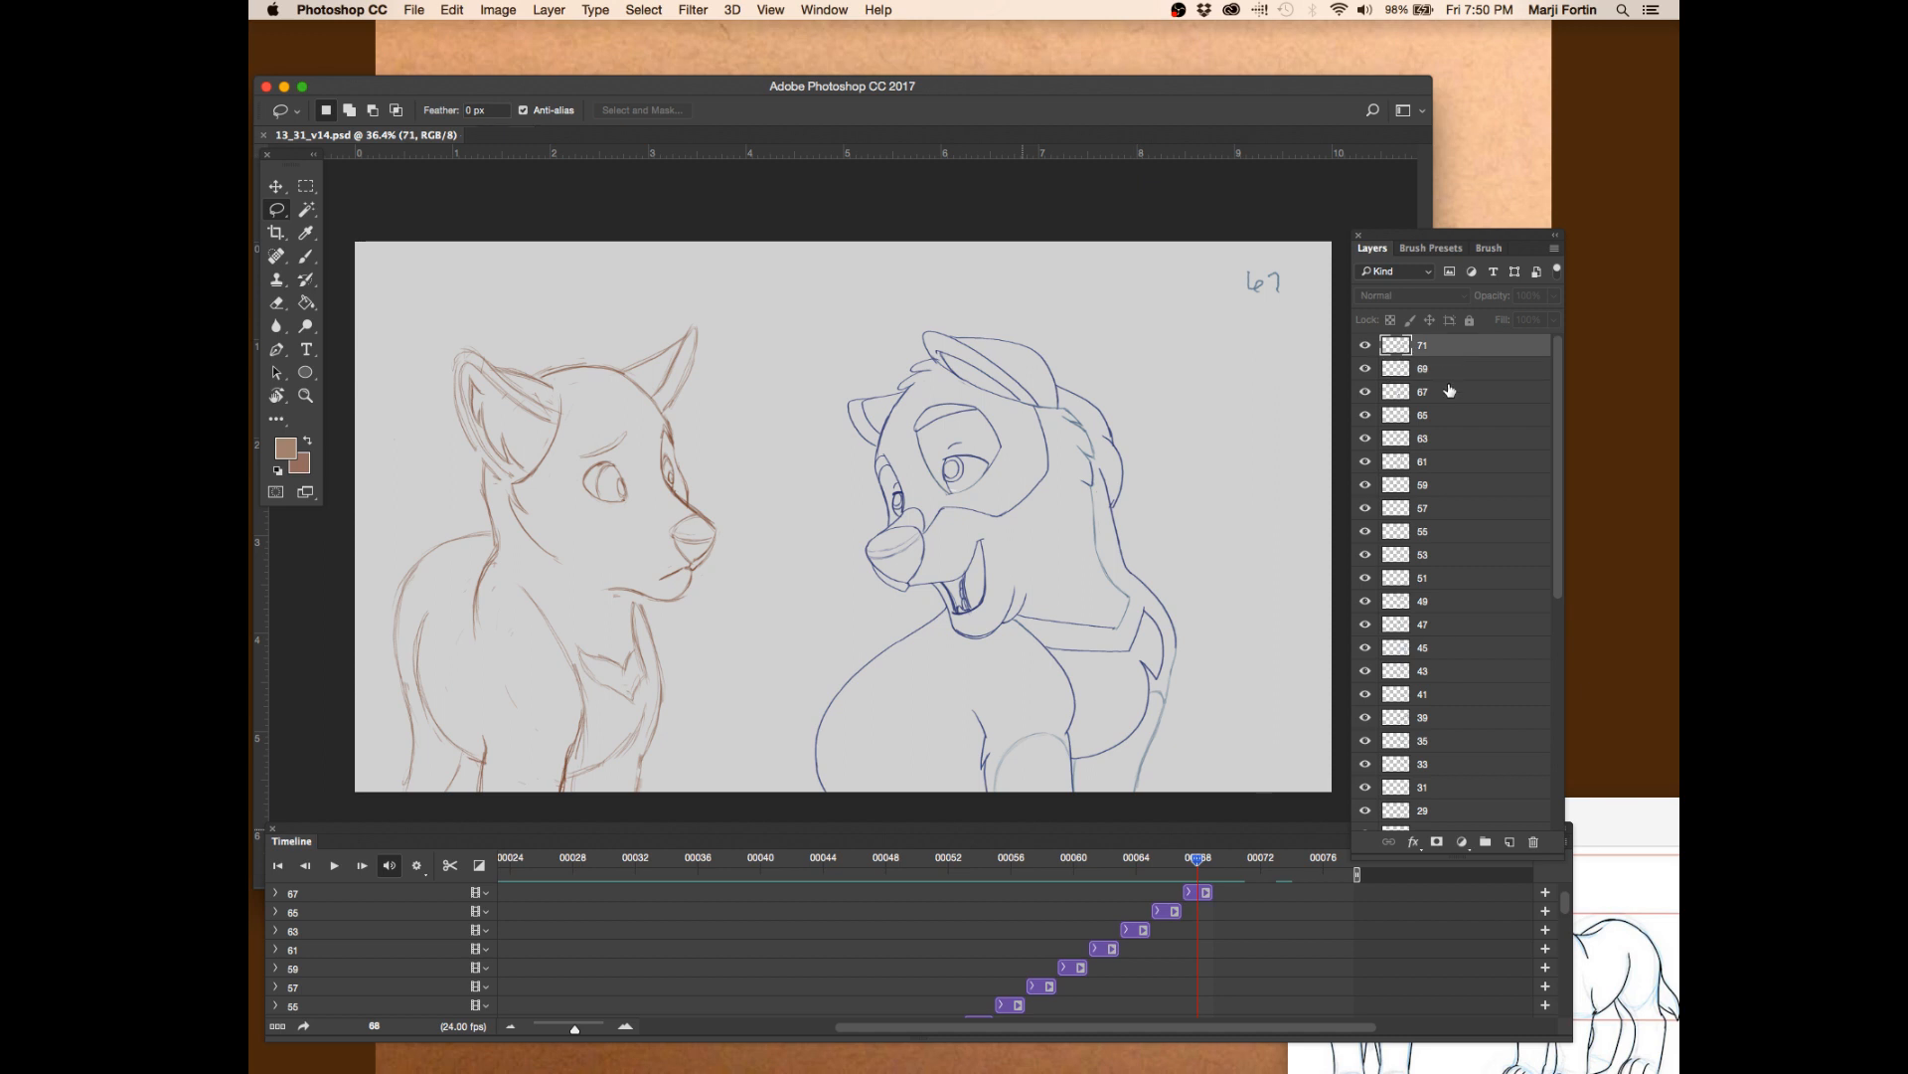
pyautogui.click(509, 865)
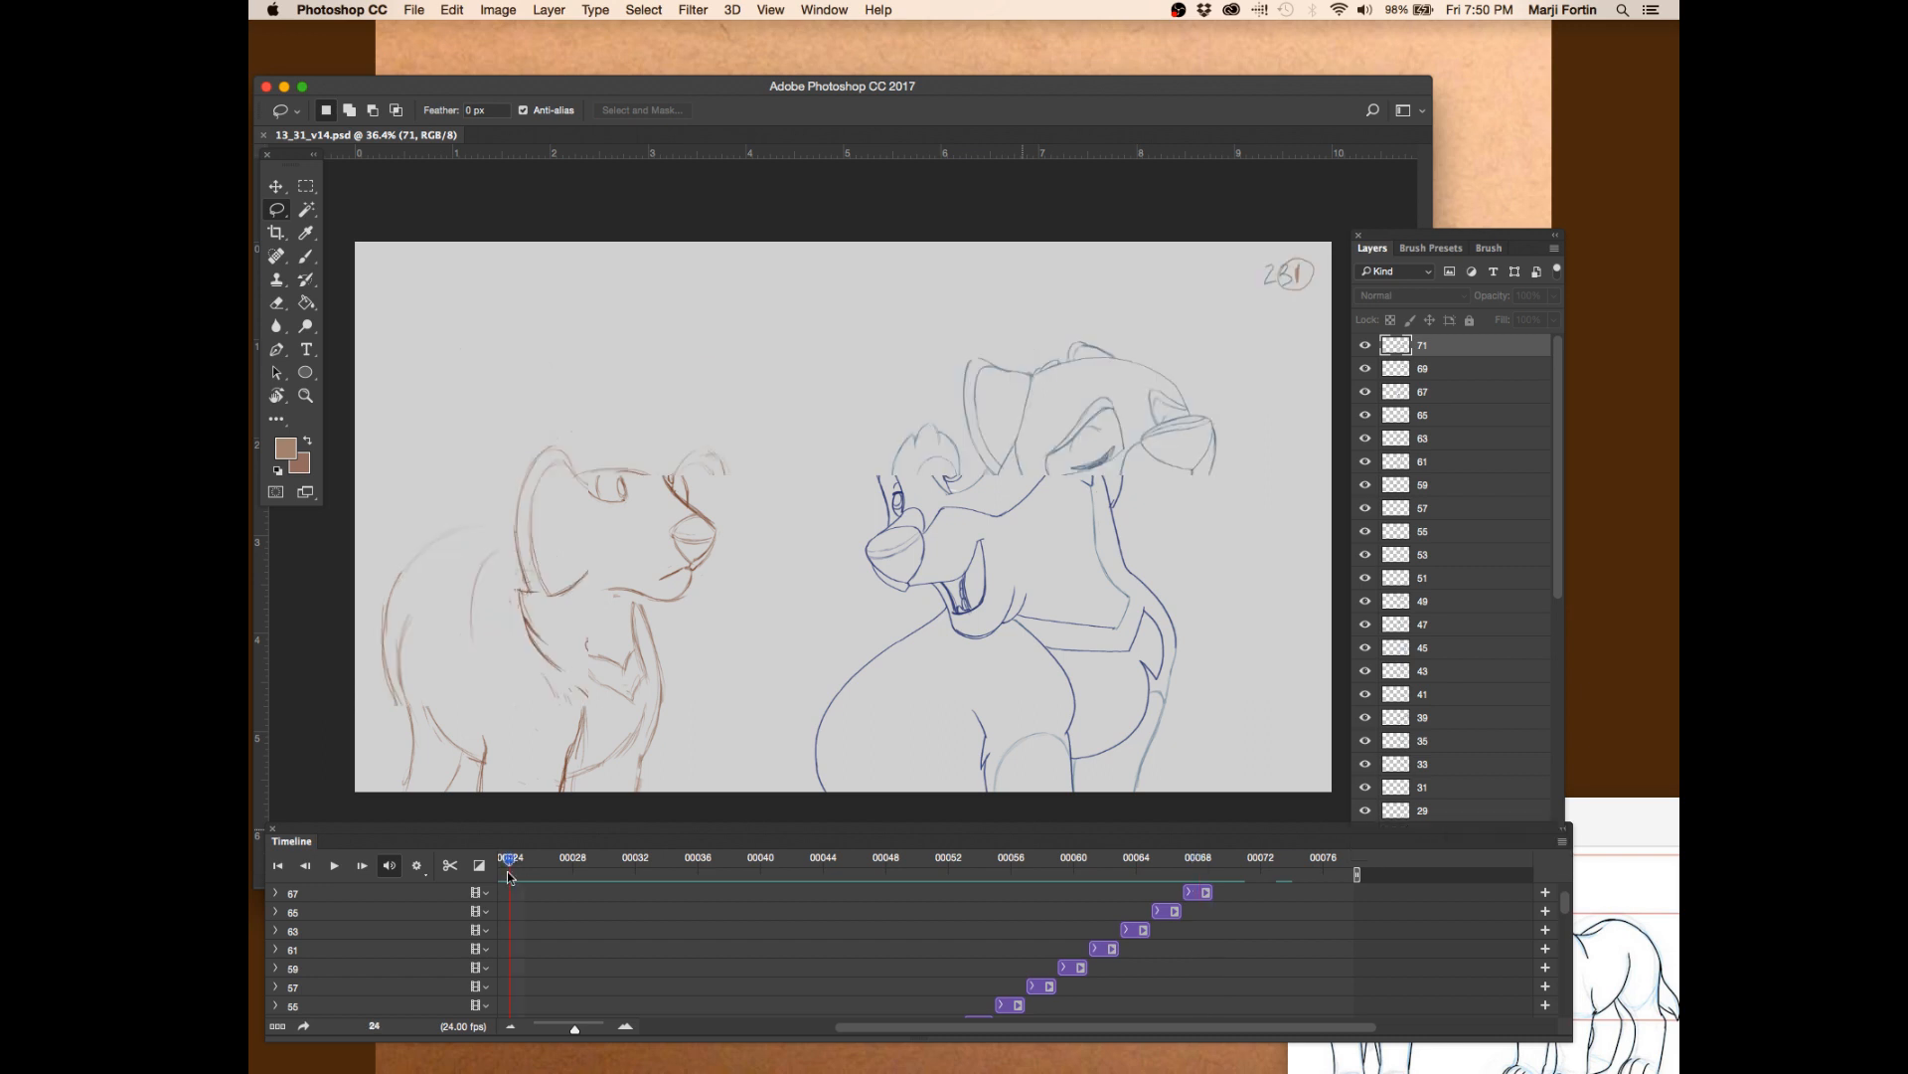
pyautogui.moveTo(857, 1029); pyautogui.dragTo(663, 1029)
pyautogui.moveTo(510, 861)
pyautogui.mouseDown()
pyautogui.moveTo(550, 912)
pyautogui.moveTo(526, 863)
pyautogui.moveTo(647, 863)
pyautogui.mouseUp()
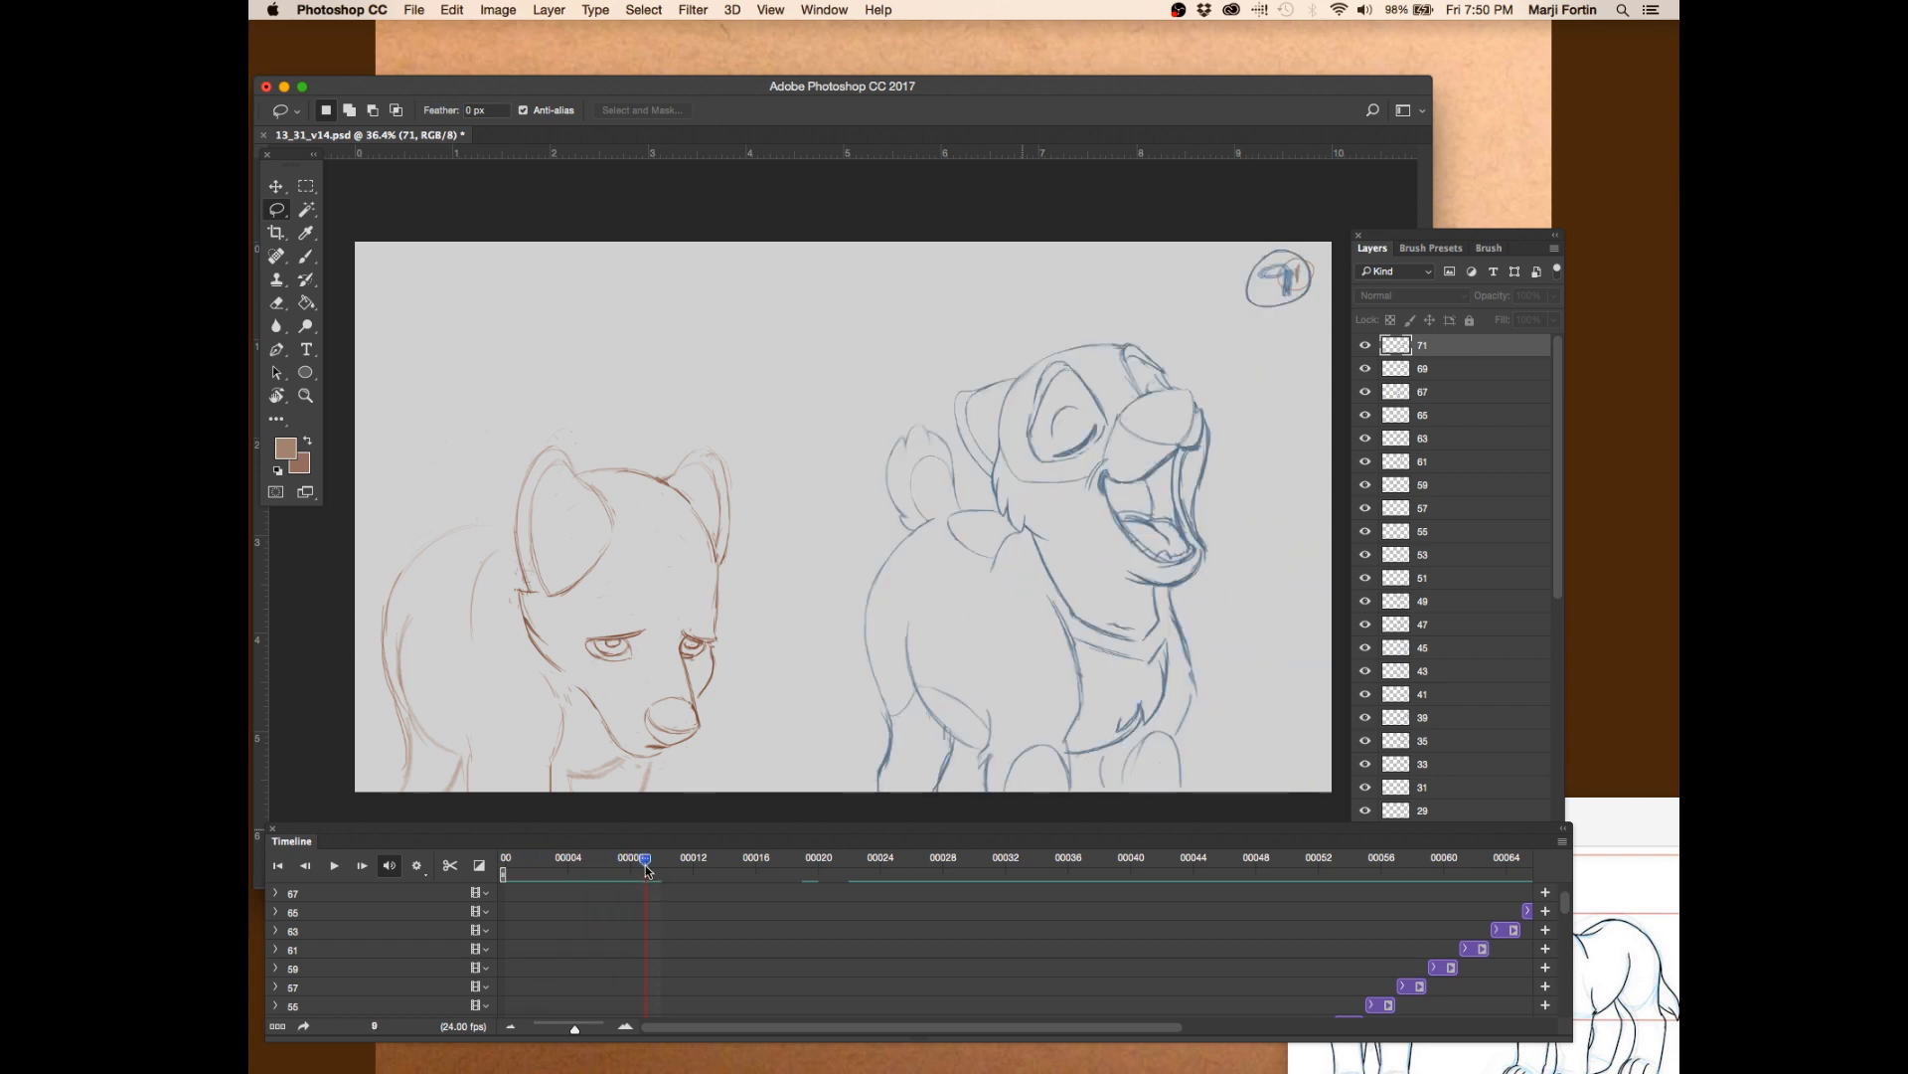
# - Switch to Preview, arrange the two character model sheets beside and below the canvas, and return to the Photoshop document
pyautogui.moveTo(1649, 837)
pyautogui.mouseDown()
pyautogui.moveTo(1603, 785)
pyautogui.moveTo(1515, 415)
pyautogui.mouseUp()
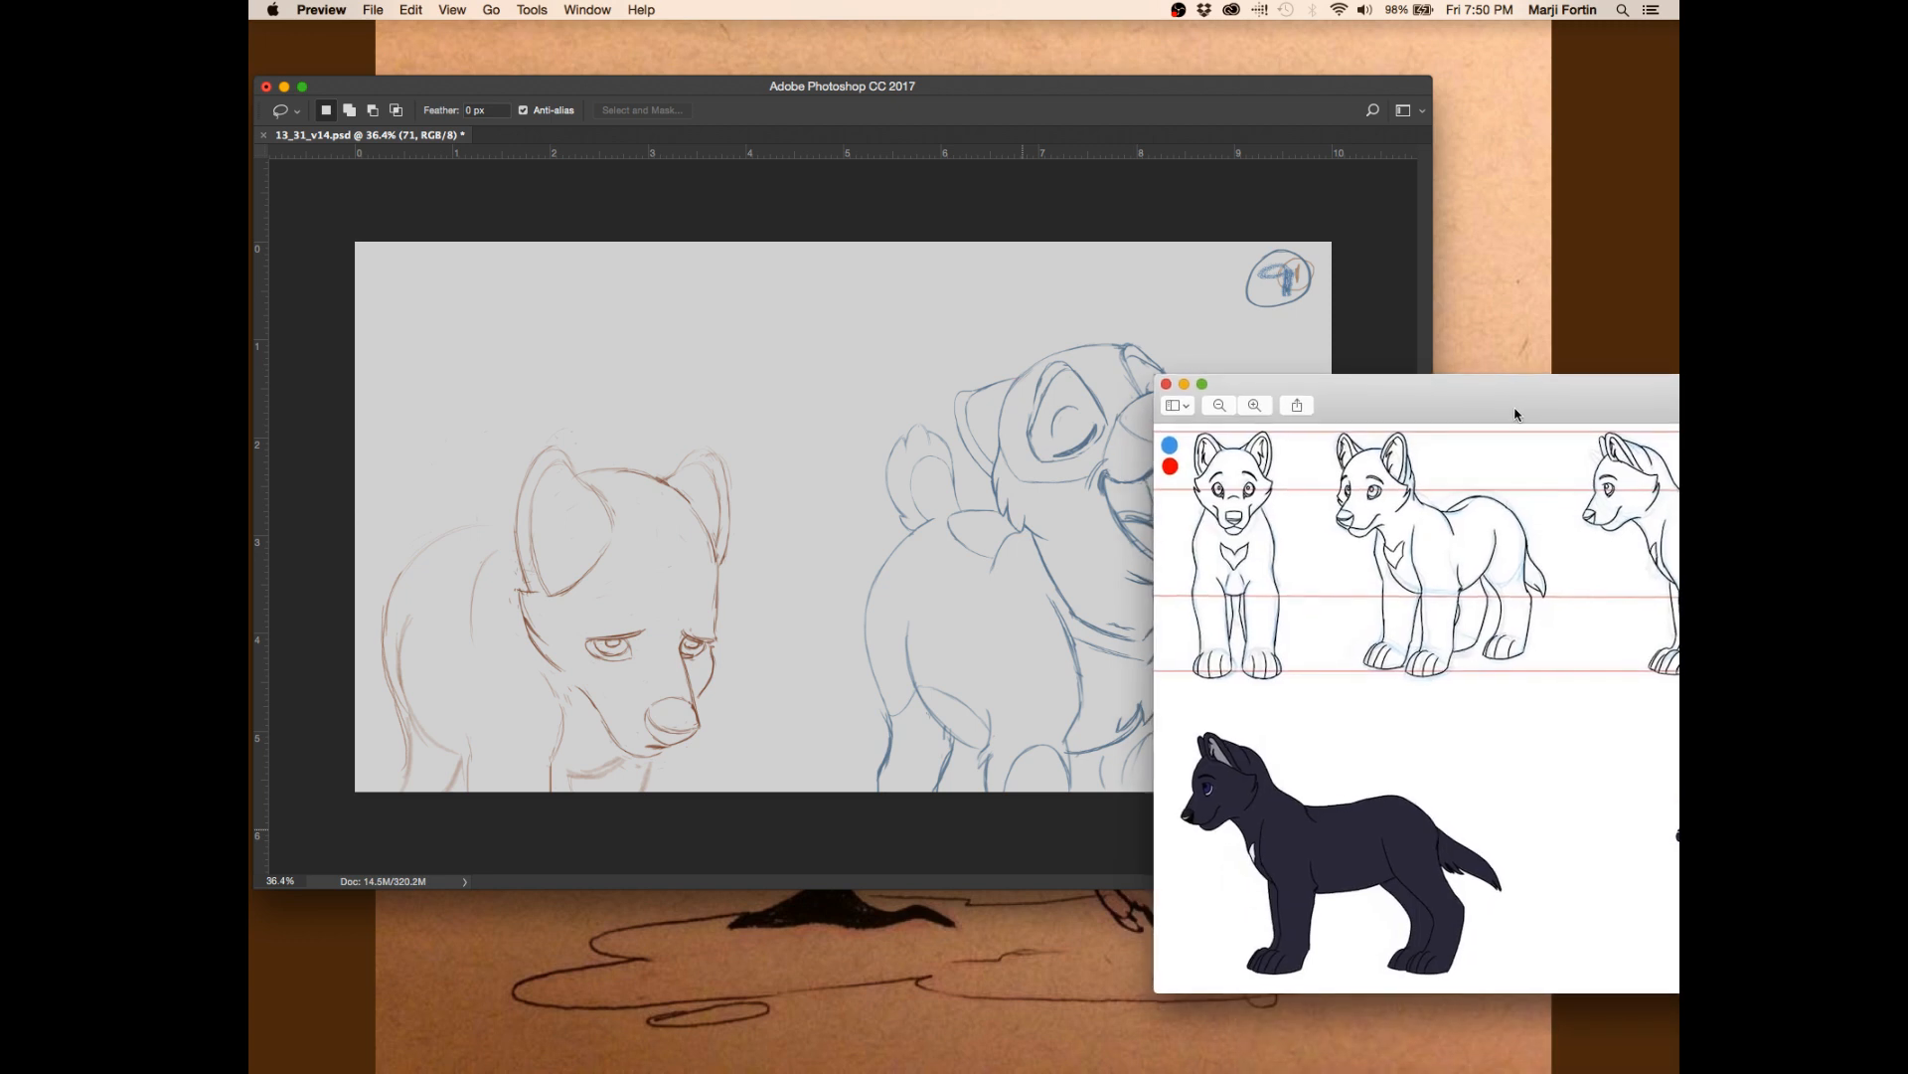
pyautogui.moveTo(1359, 407); pyautogui.dragTo(1375, 470)
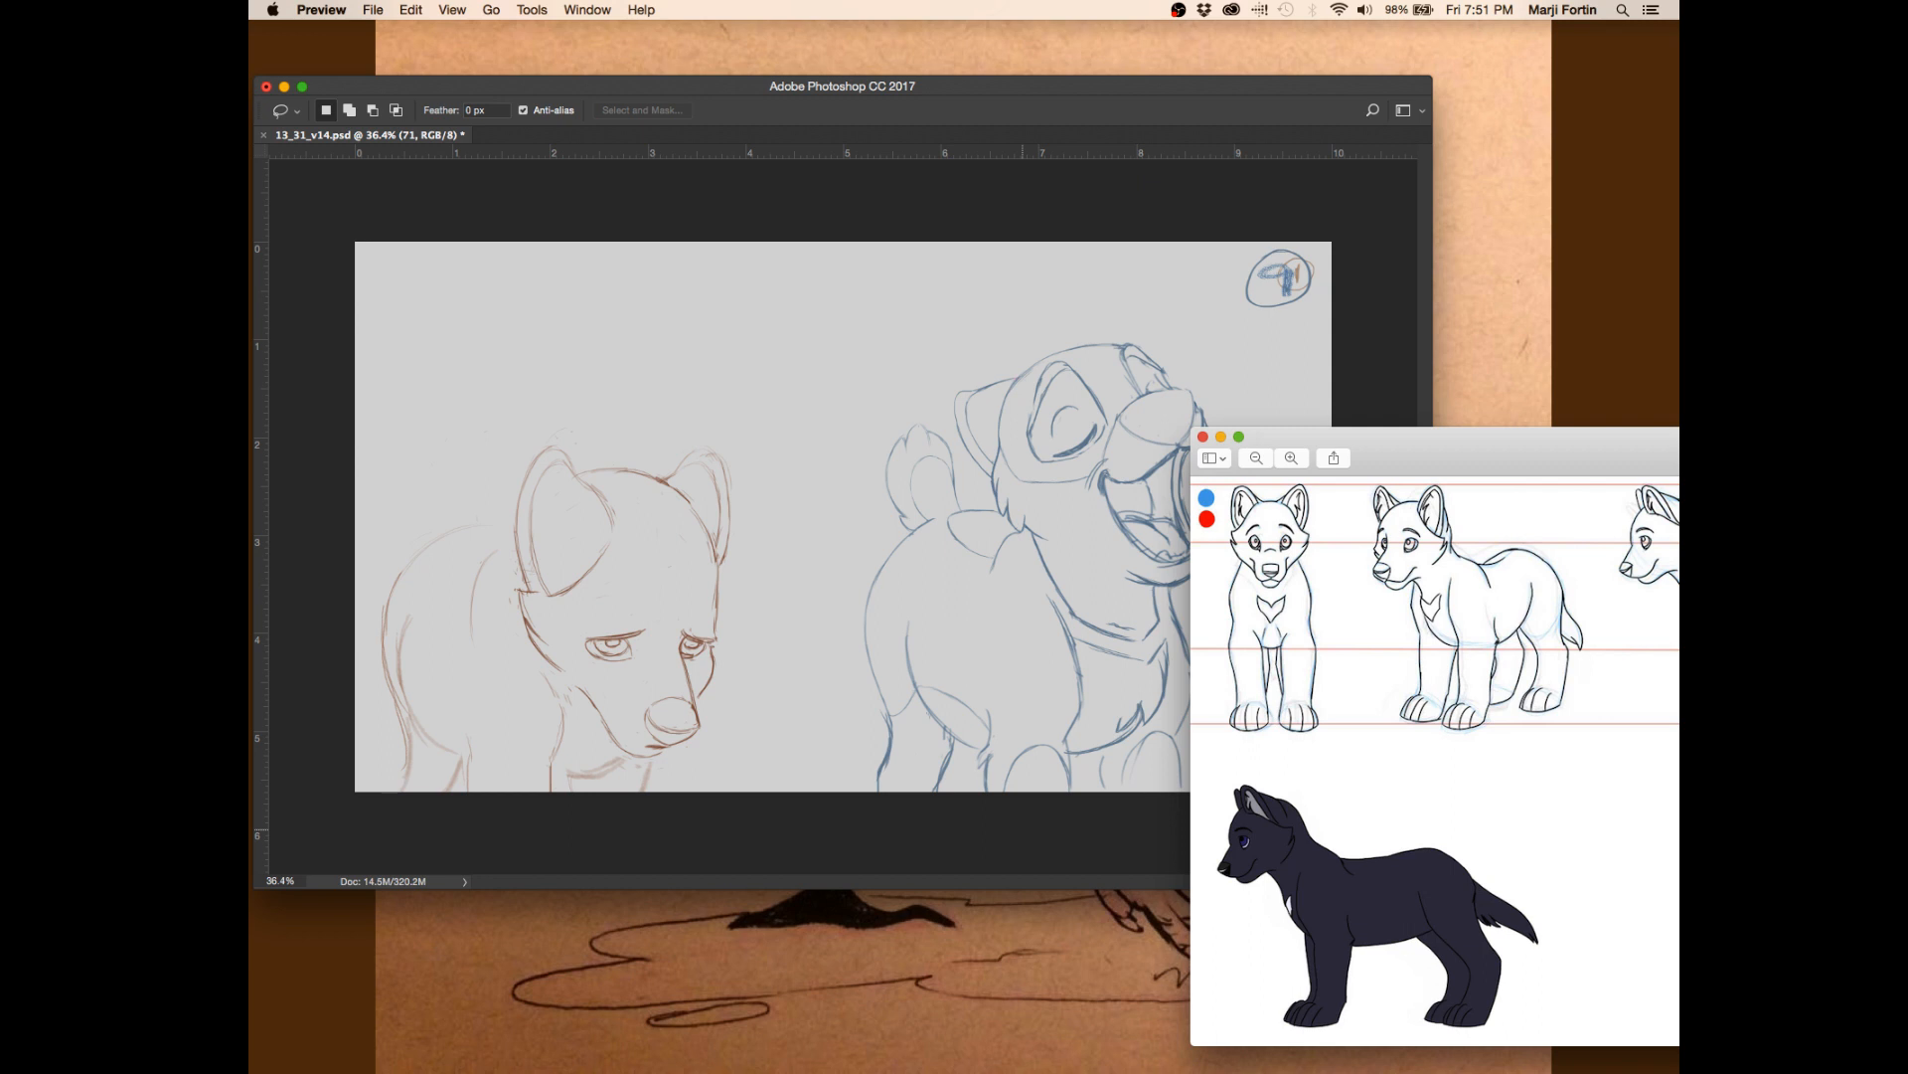
pyautogui.press('super+Tab')
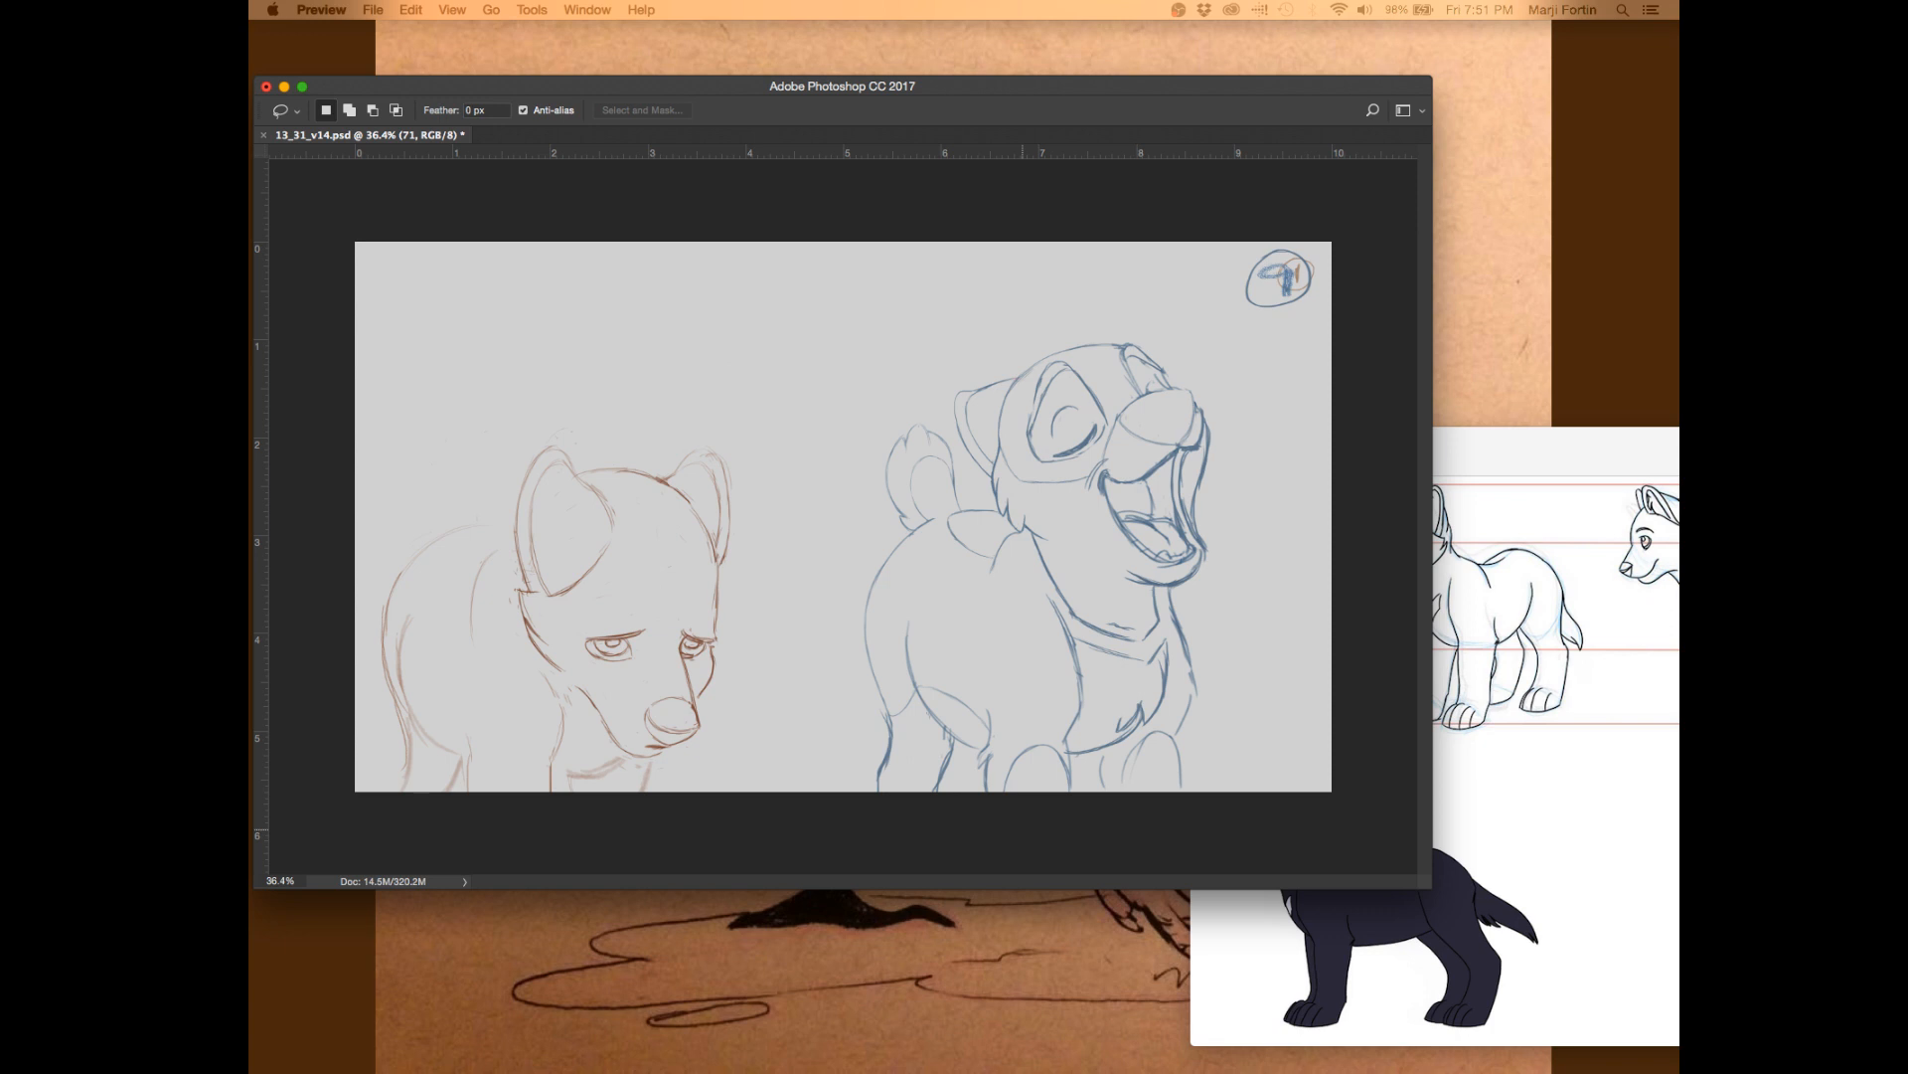
pyautogui.press('super+Tab')
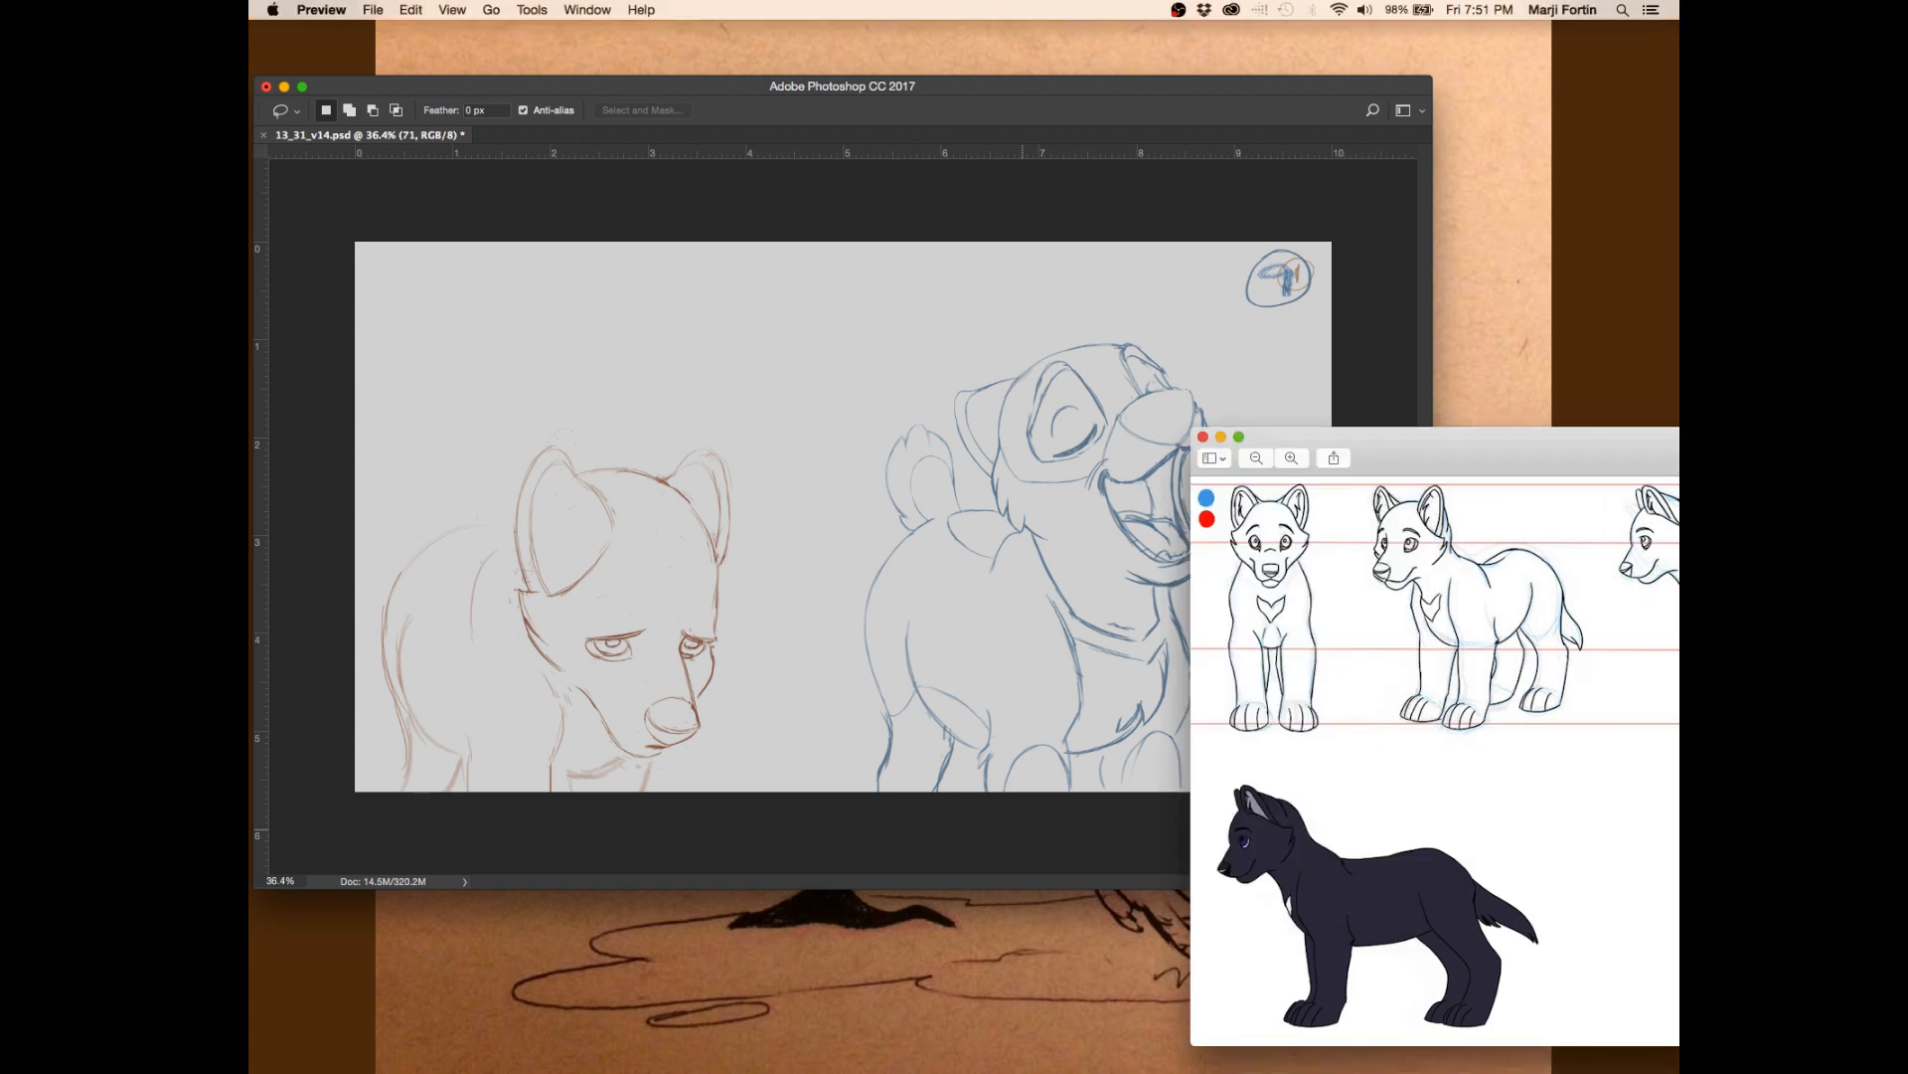
pyautogui.press('super+Tab')
pyautogui.moveTo(249, 199); pyautogui.dragTo(1412, 359)
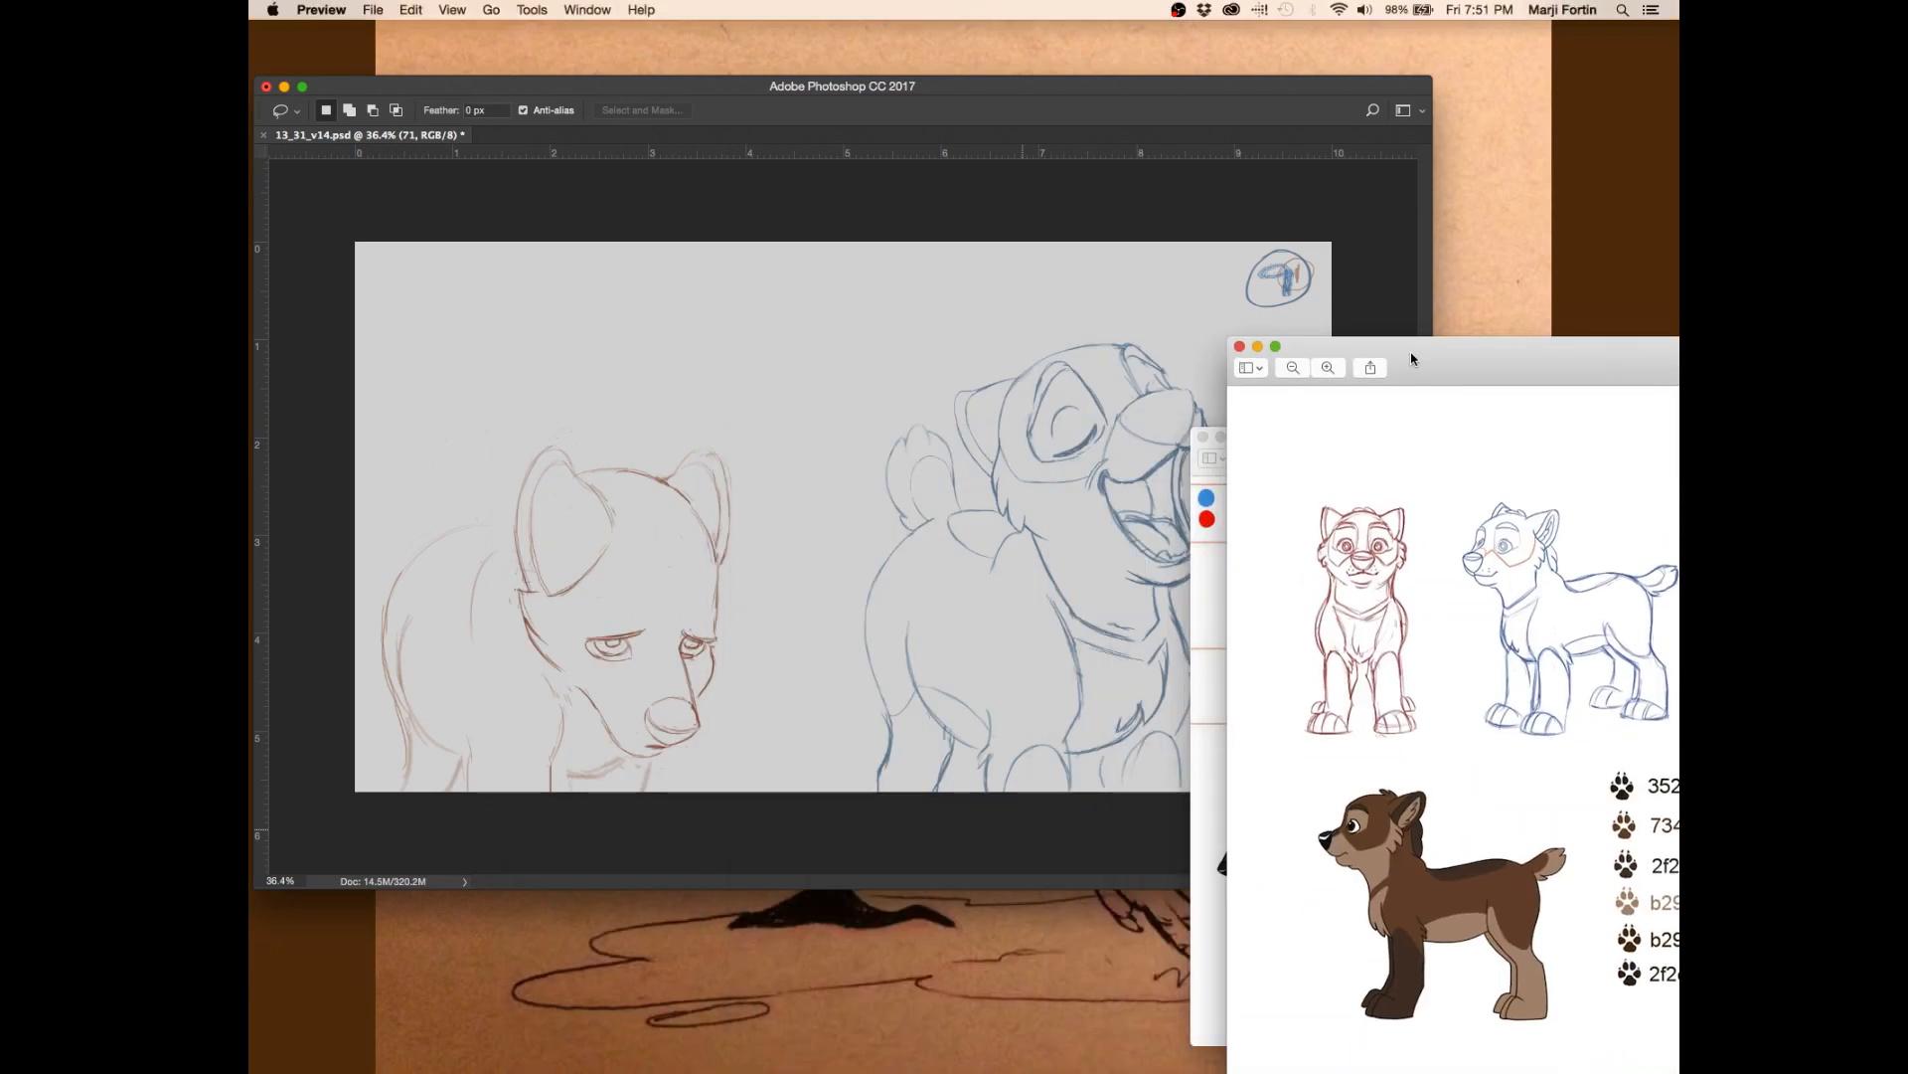
pyautogui.moveTo(1509, 352); pyautogui.dragTo(989, 720)
pyautogui.click(1350, 344)
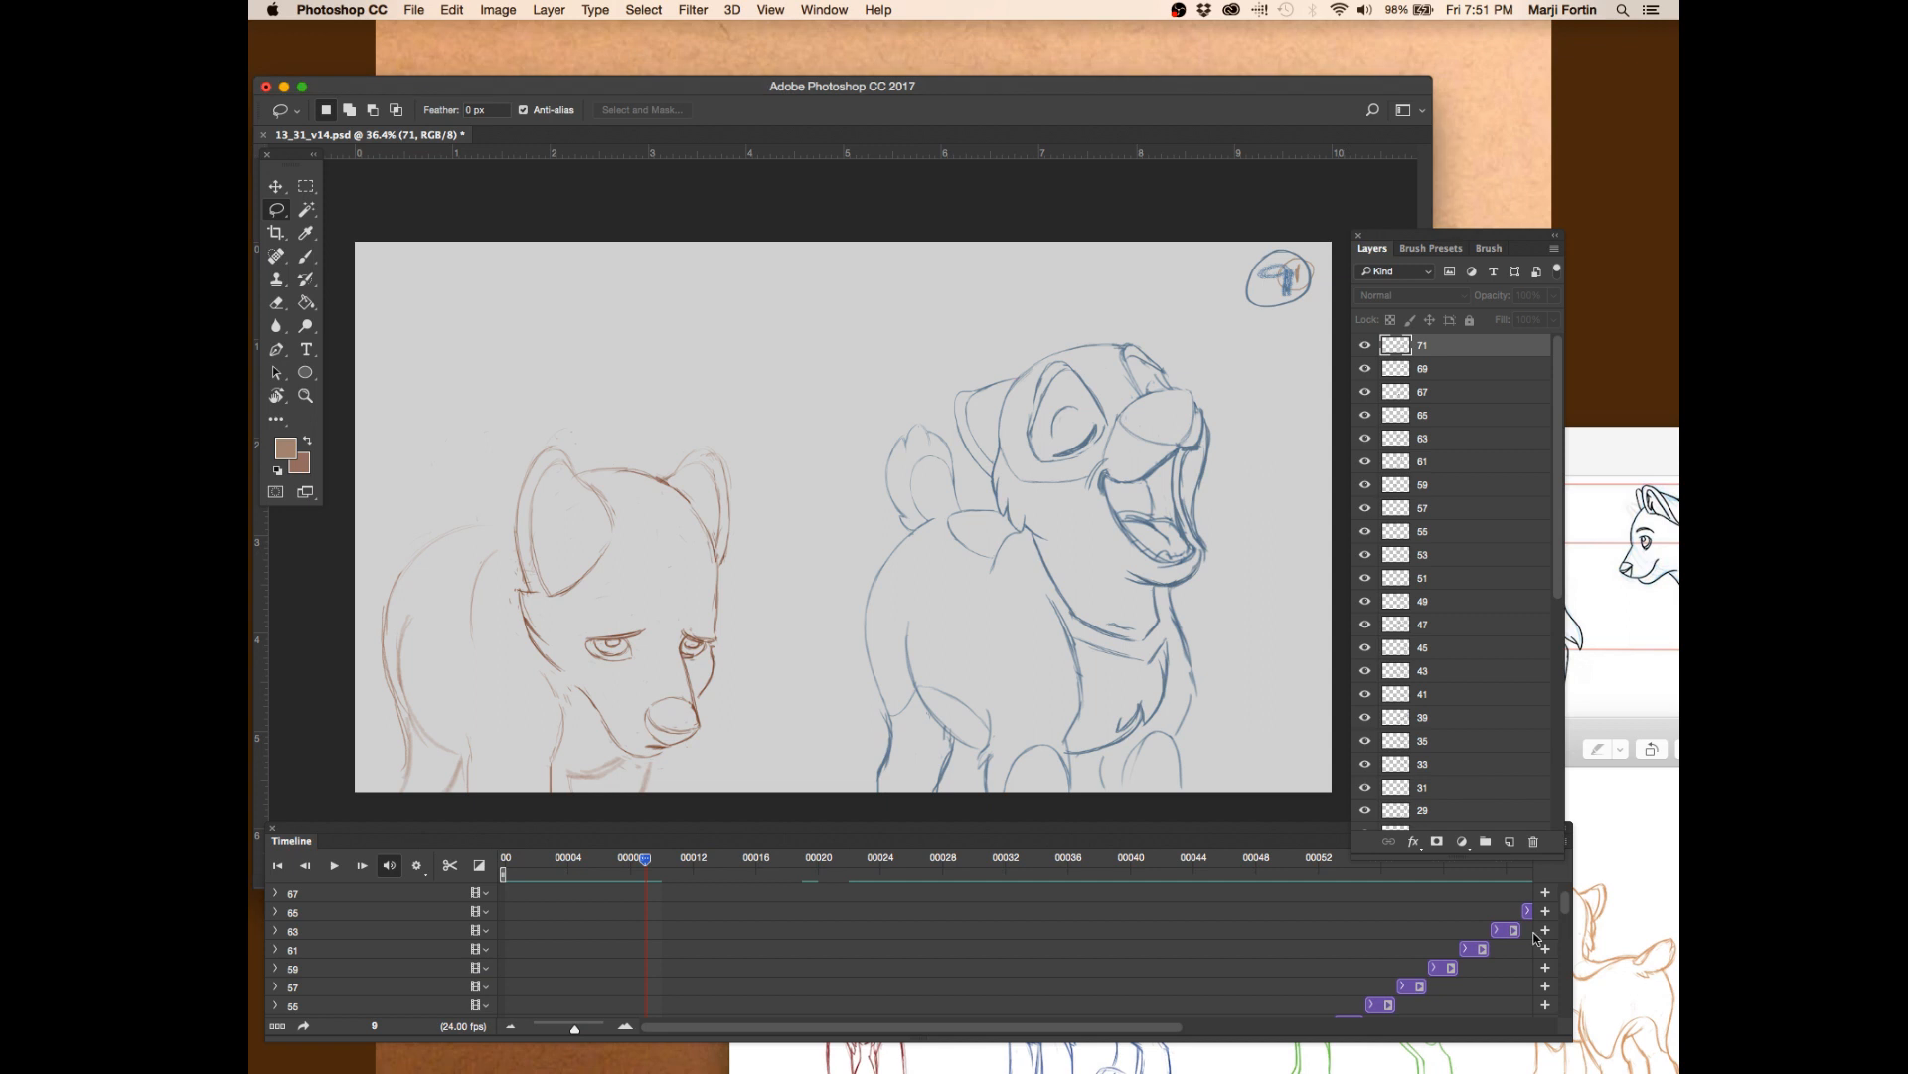
# - Narrow the Timeline and shorten and move the Layers panel clear of the canvas so the reference sheets show
pyautogui.moveTo(1574, 952); pyautogui.dragTo(1099, 953)
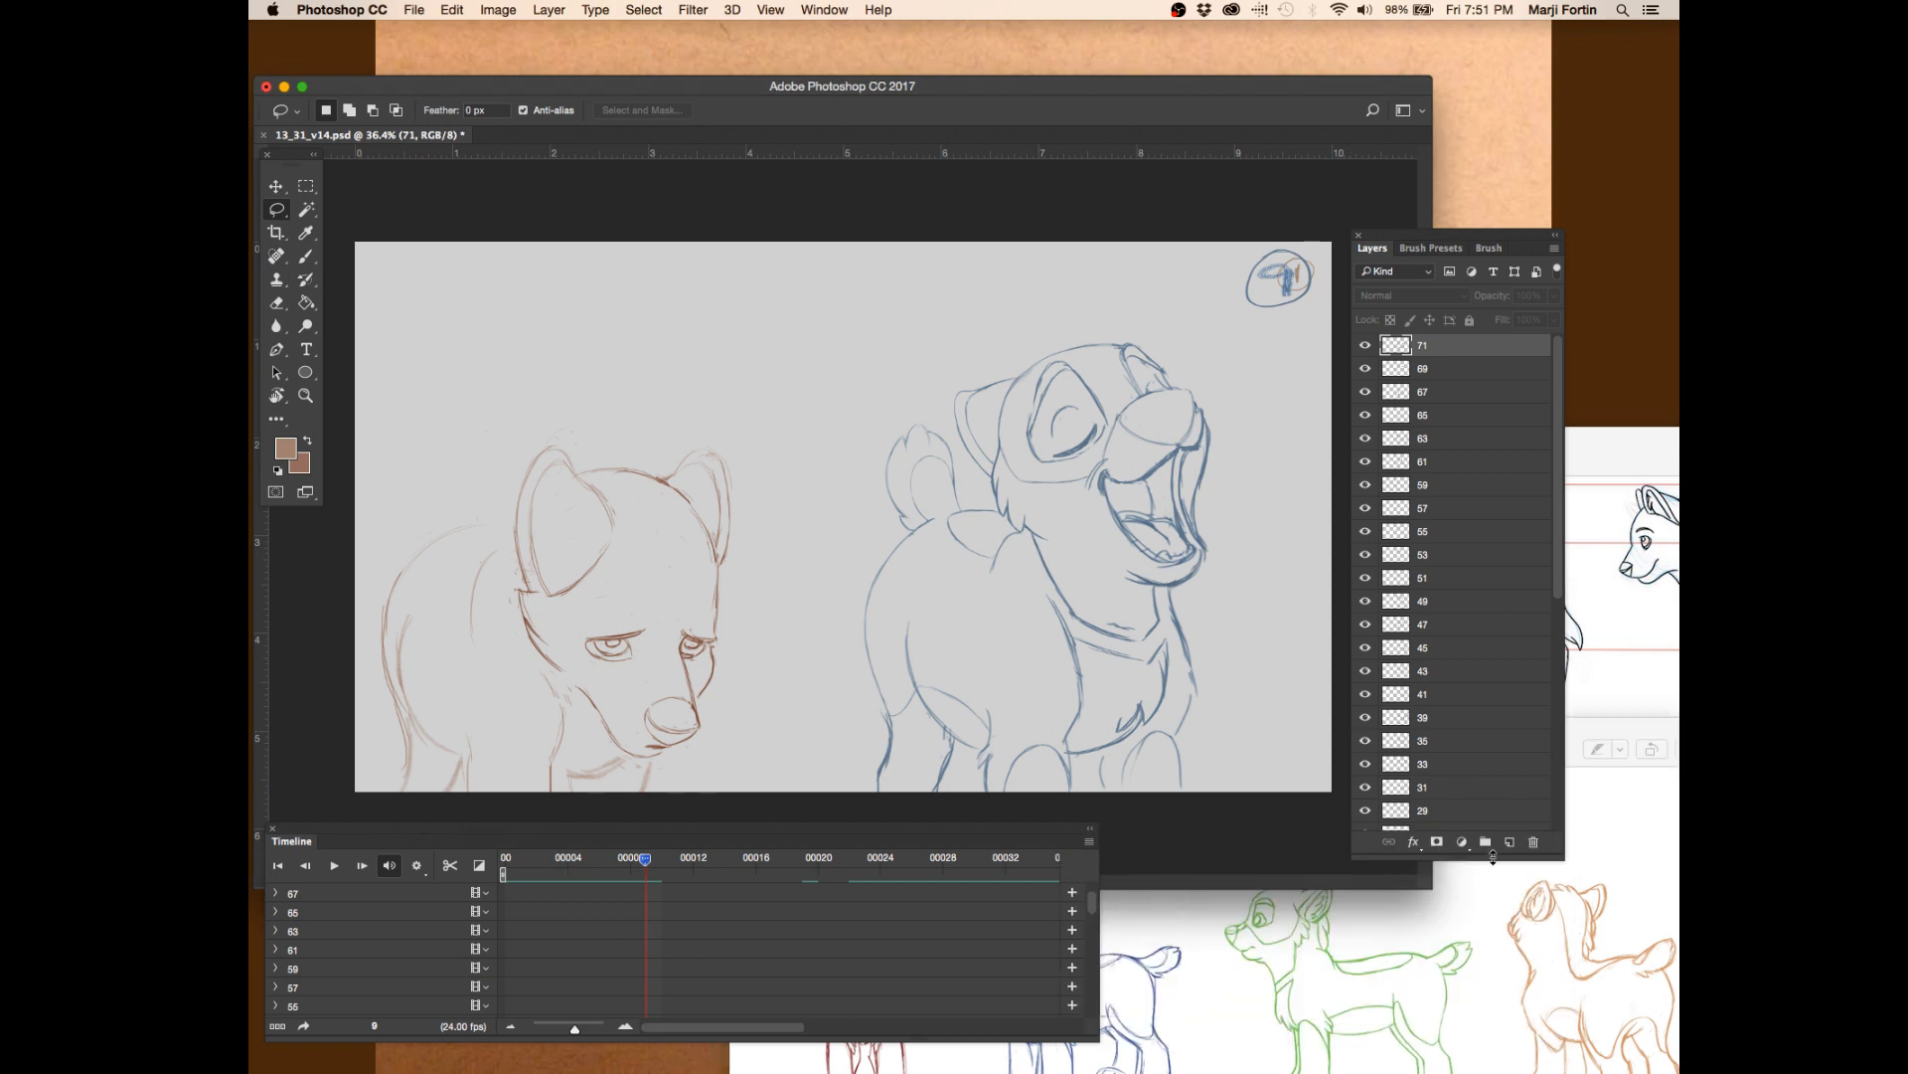
pyautogui.moveTo(1493, 855); pyautogui.dragTo(1537, 758)
pyautogui.moveTo(1464, 241); pyautogui.dragTo(1520, 137)
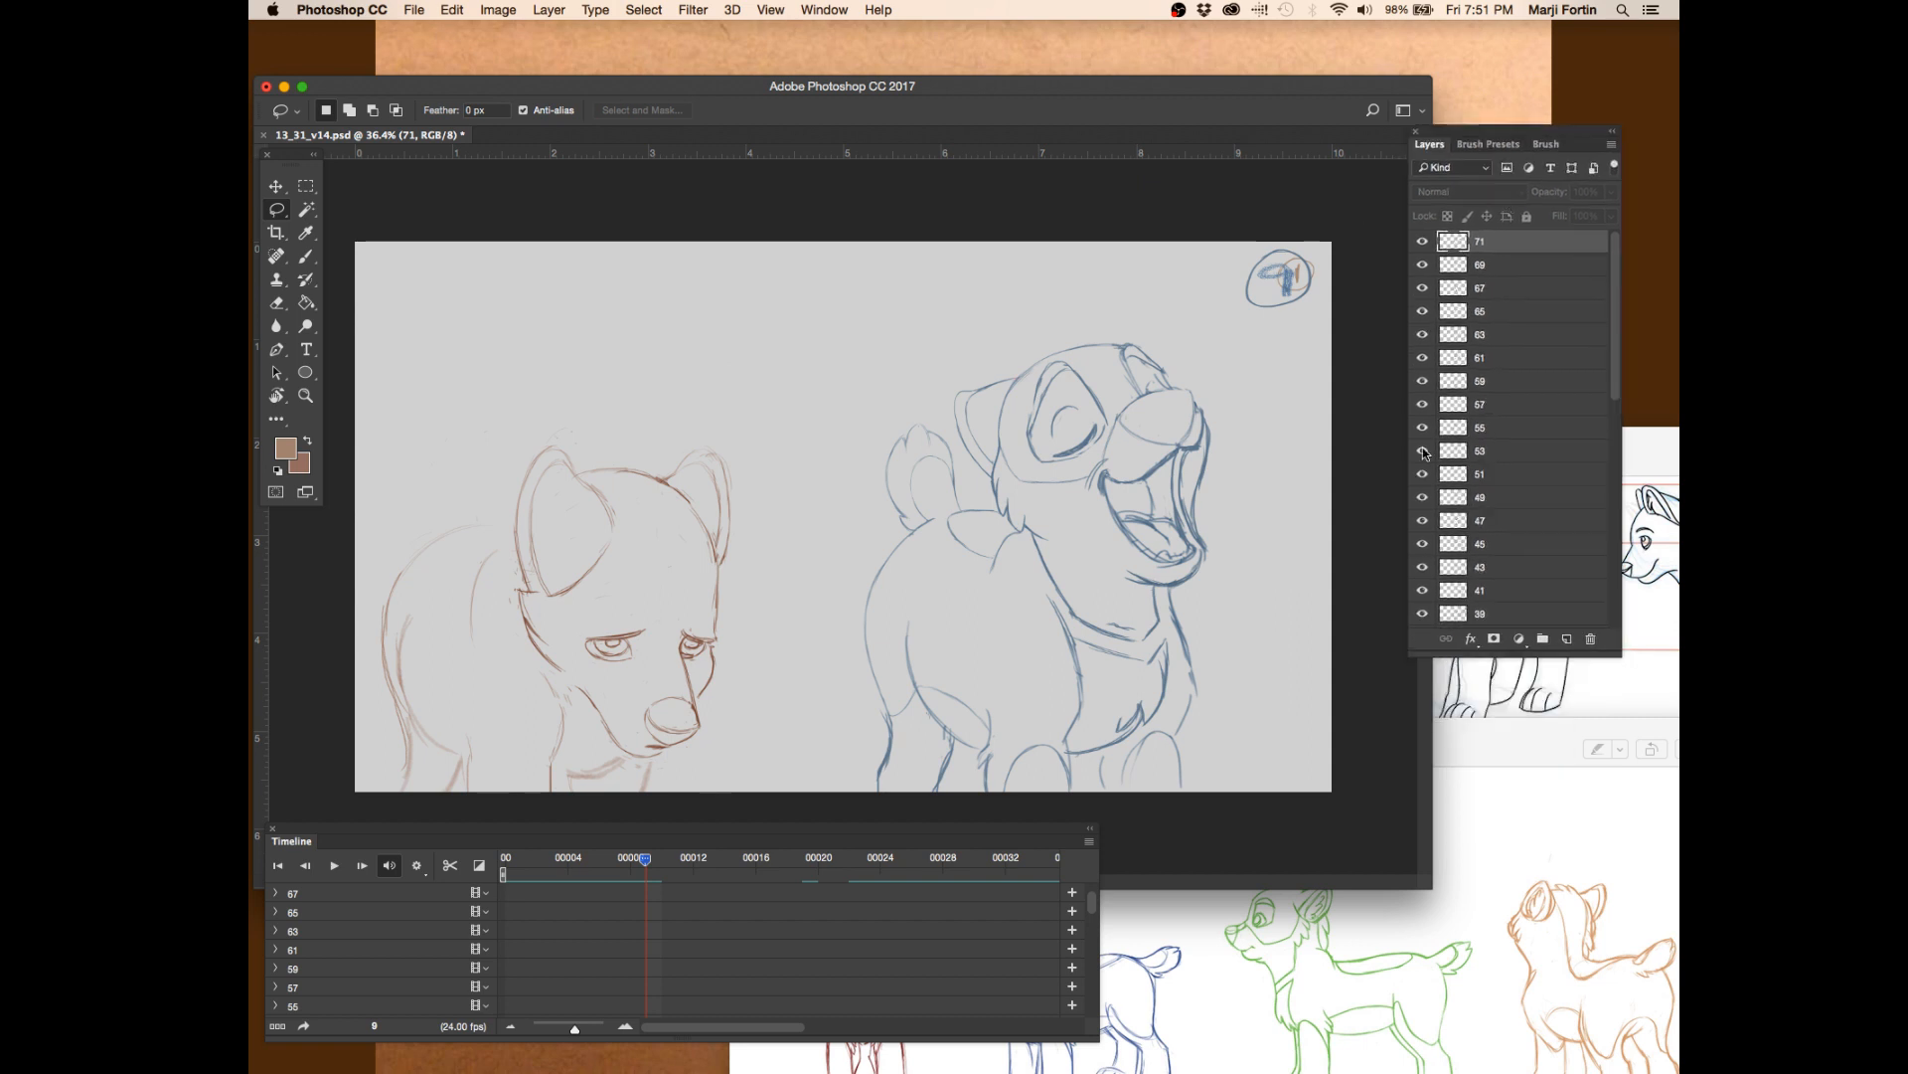
# - Hide layers B, A copy 2, 33 and 1 of the cub's drawings, keep BG visible, and save the document
pyautogui.moveTo(1617, 346); pyautogui.dragTo(1611, 624)
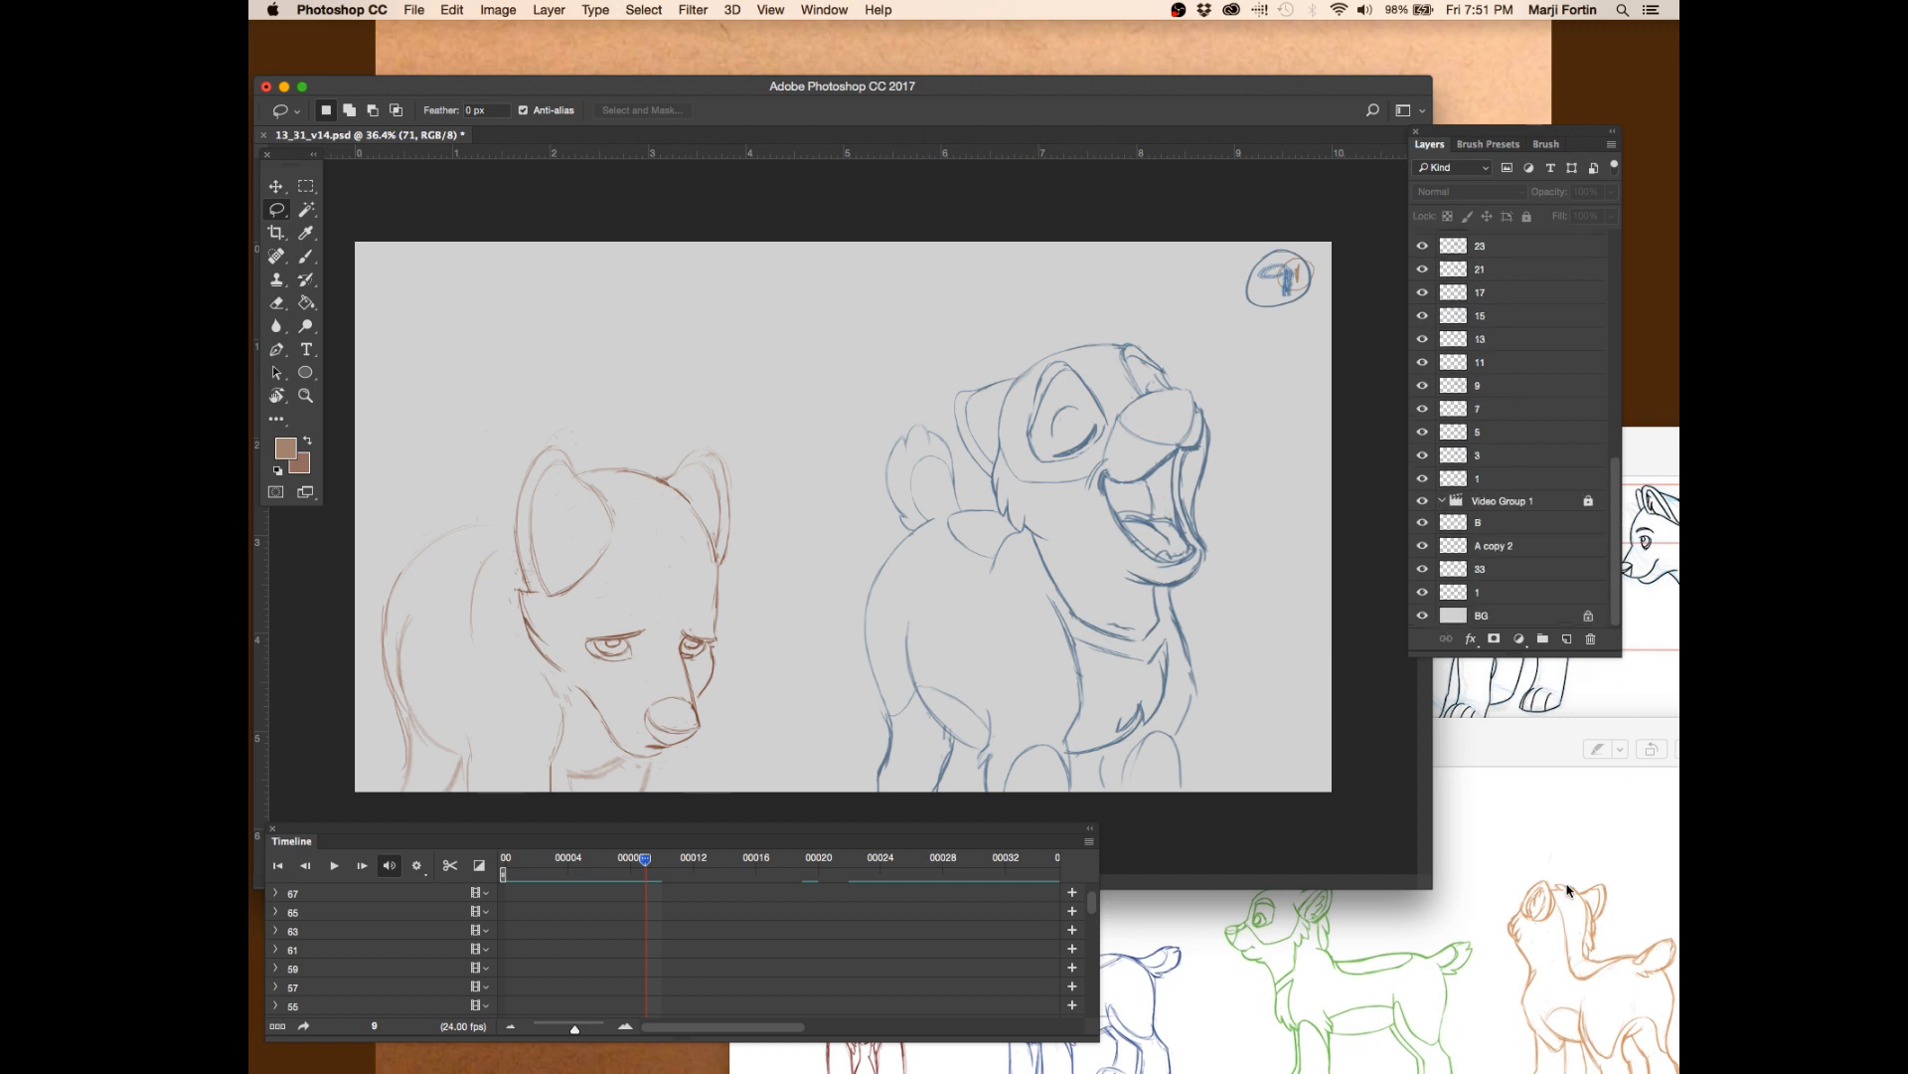
pyautogui.moveTo(1417, 523); pyautogui.dragTo(1421, 617)
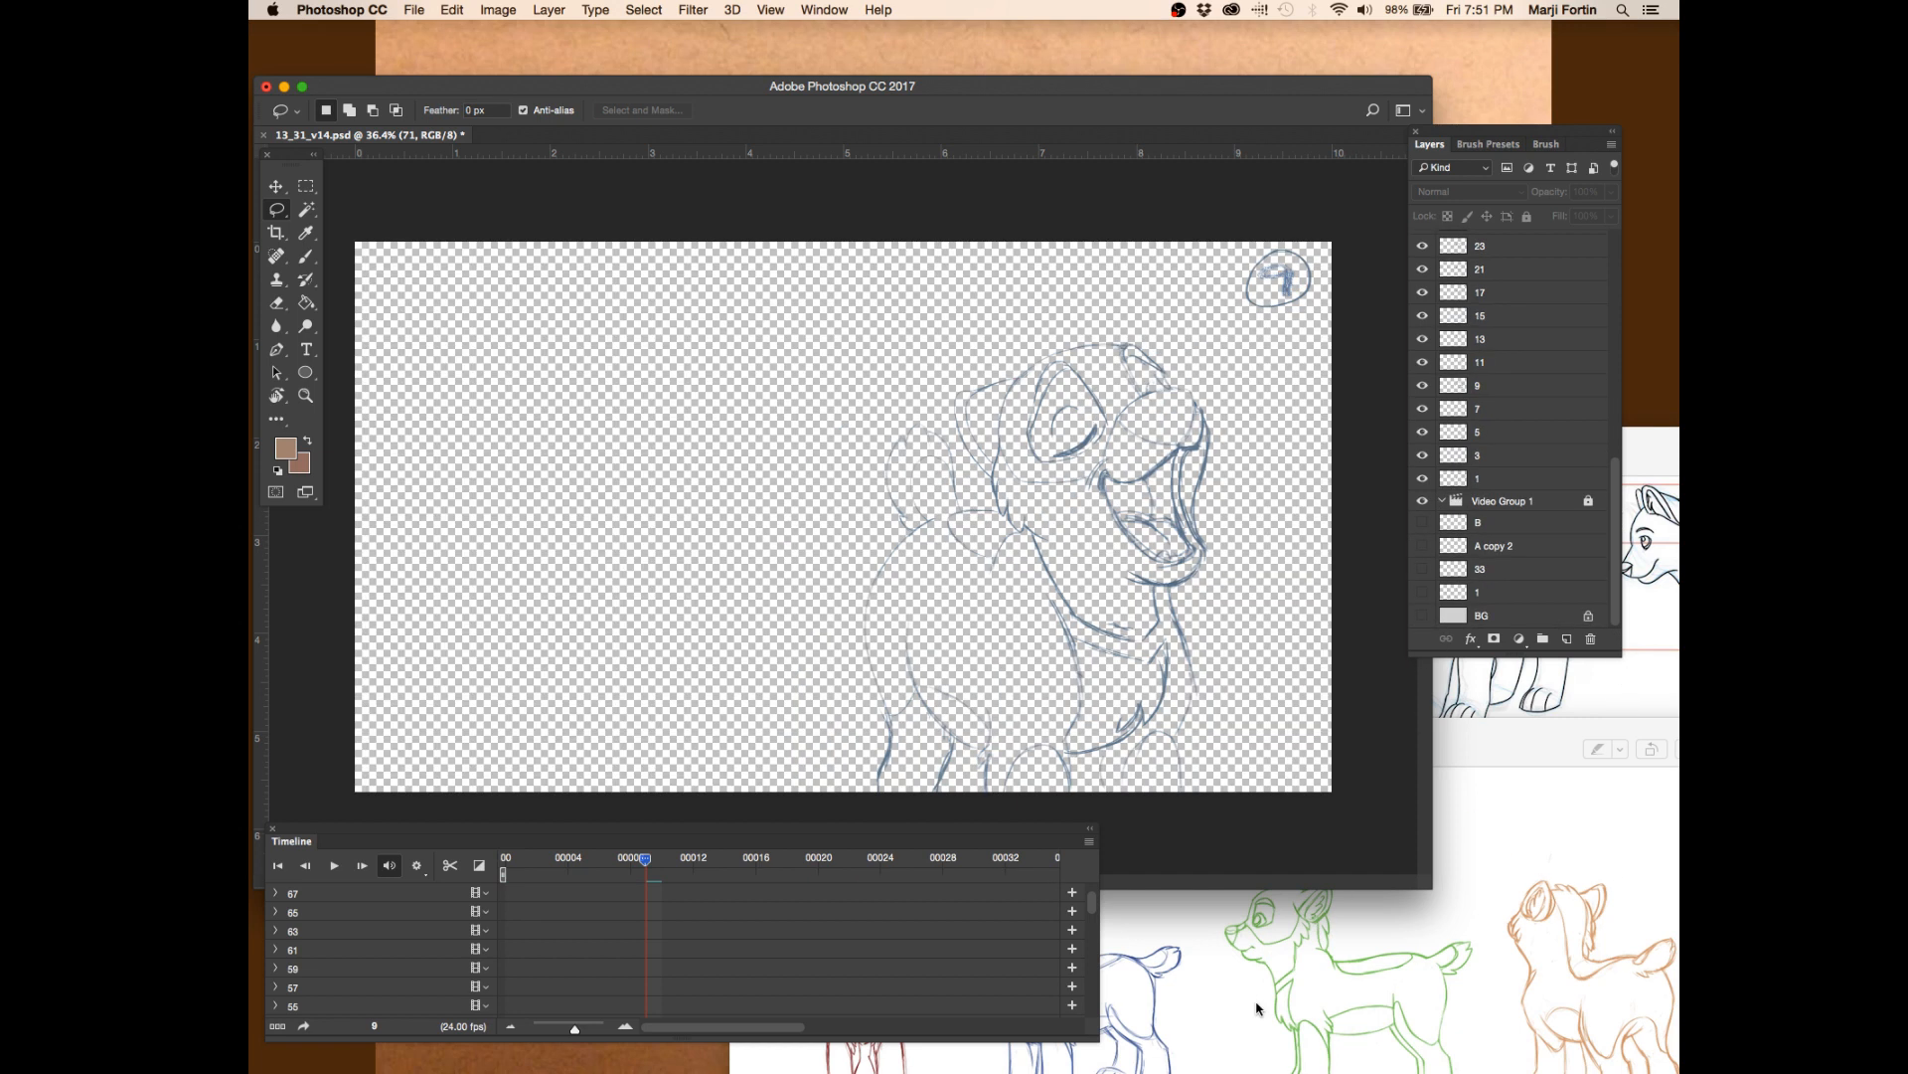
pyautogui.click(1423, 615)
pyautogui.press('super+s')
pyautogui.moveTo(1091, 916)
pyautogui.mouseDown()
pyautogui.moveTo(1096, 976)
pyautogui.moveTo(1091, 899)
pyautogui.mouseUp()
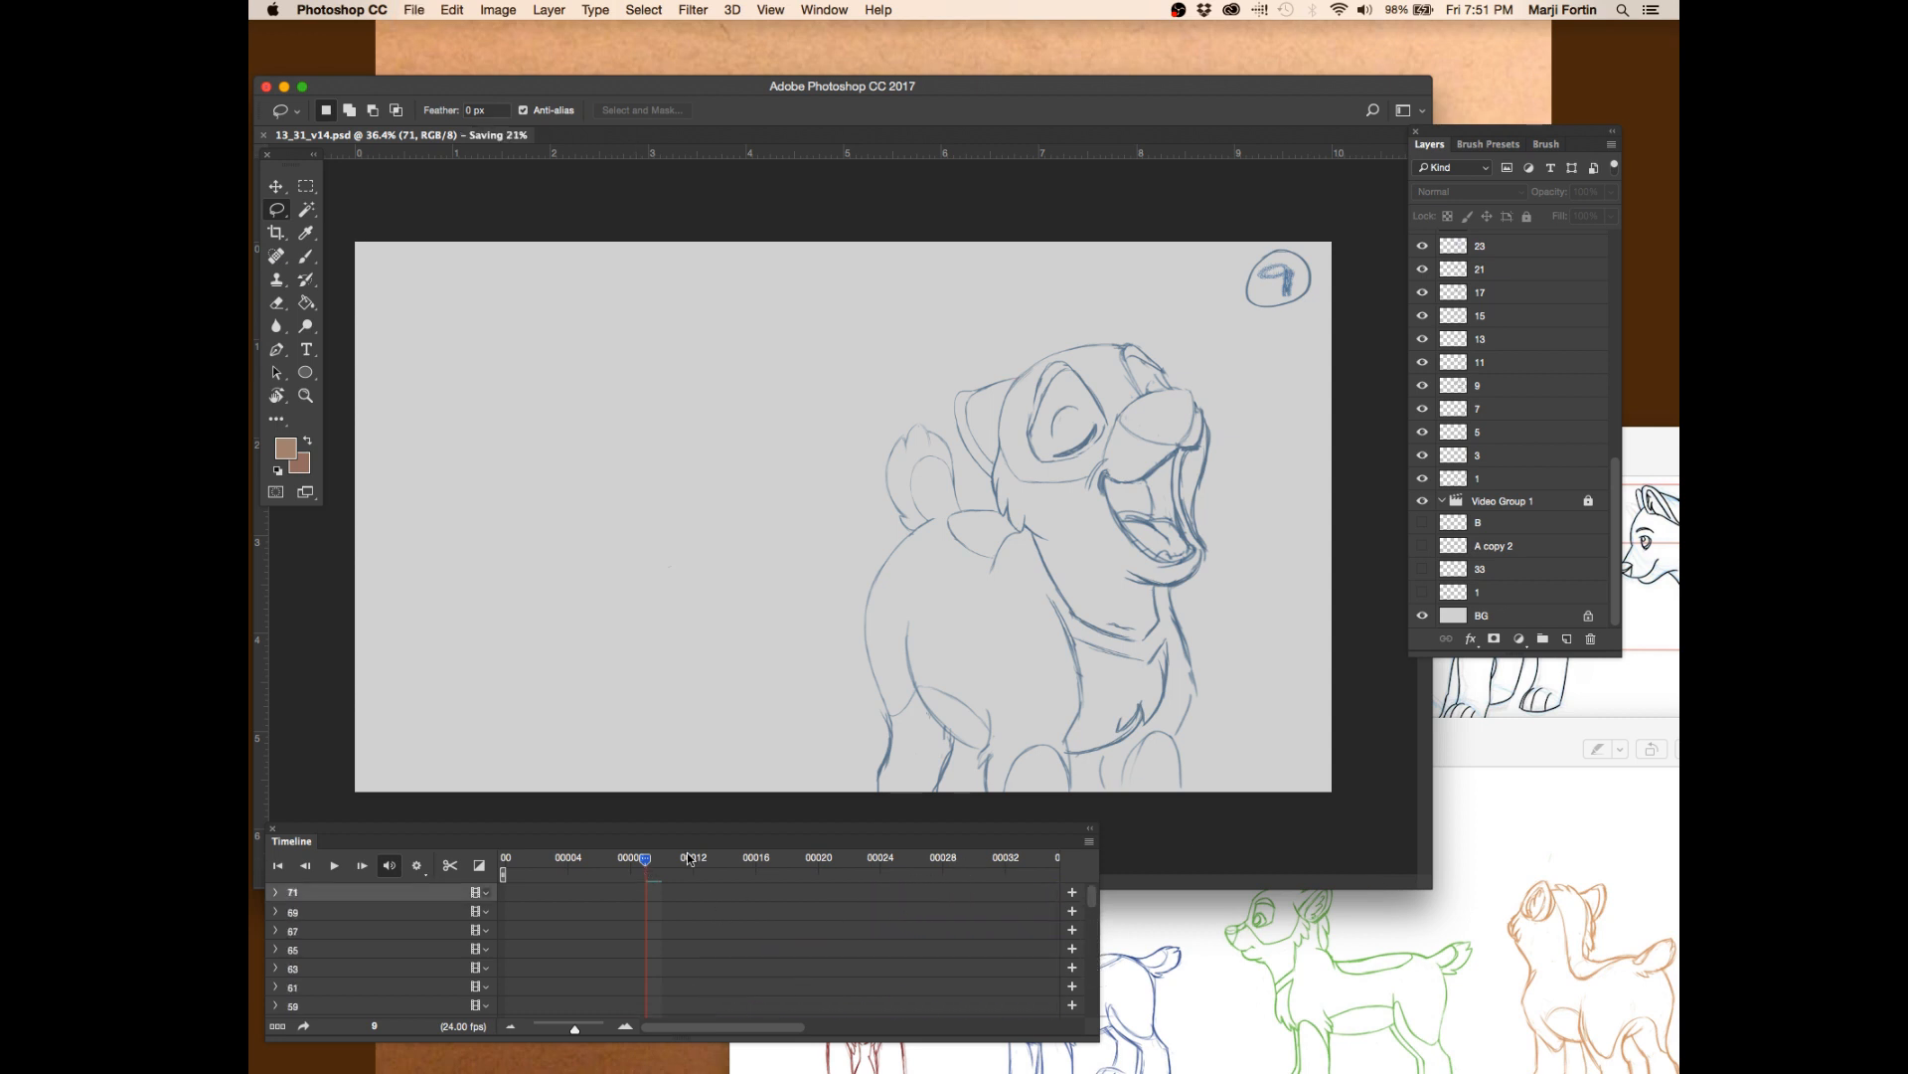
# - Scrub through the other character's drawings as far as drawing 49 with its timing chart and select layer 49
pyautogui.moveTo(778, 862); pyautogui.dragTo(1022, 867)
pyautogui.moveTo(785, 1027); pyautogui.dragTo(875, 1039)
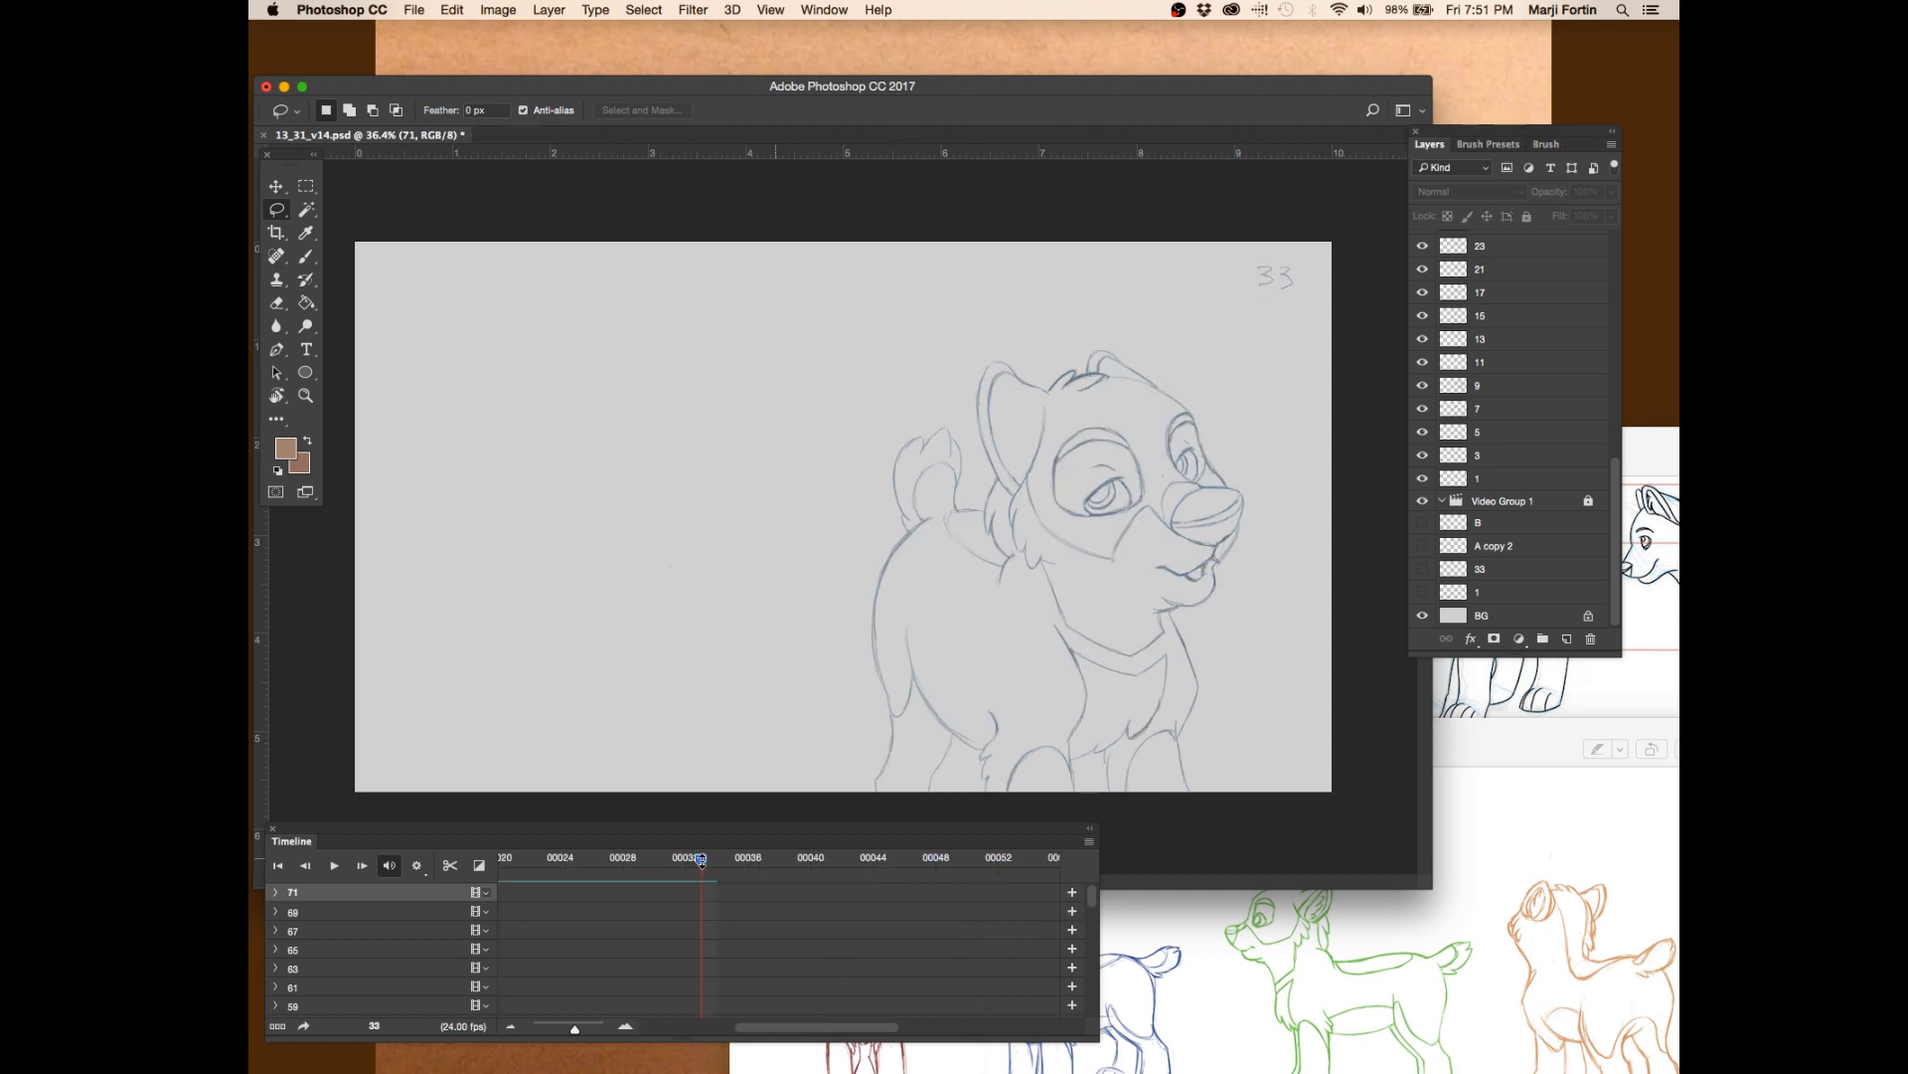
pyautogui.moveTo(702, 861)
pyautogui.mouseDown()
pyautogui.moveTo(980, 867)
pyautogui.moveTo(926, 864)
pyautogui.moveTo(950, 865)
pyautogui.mouseUp()
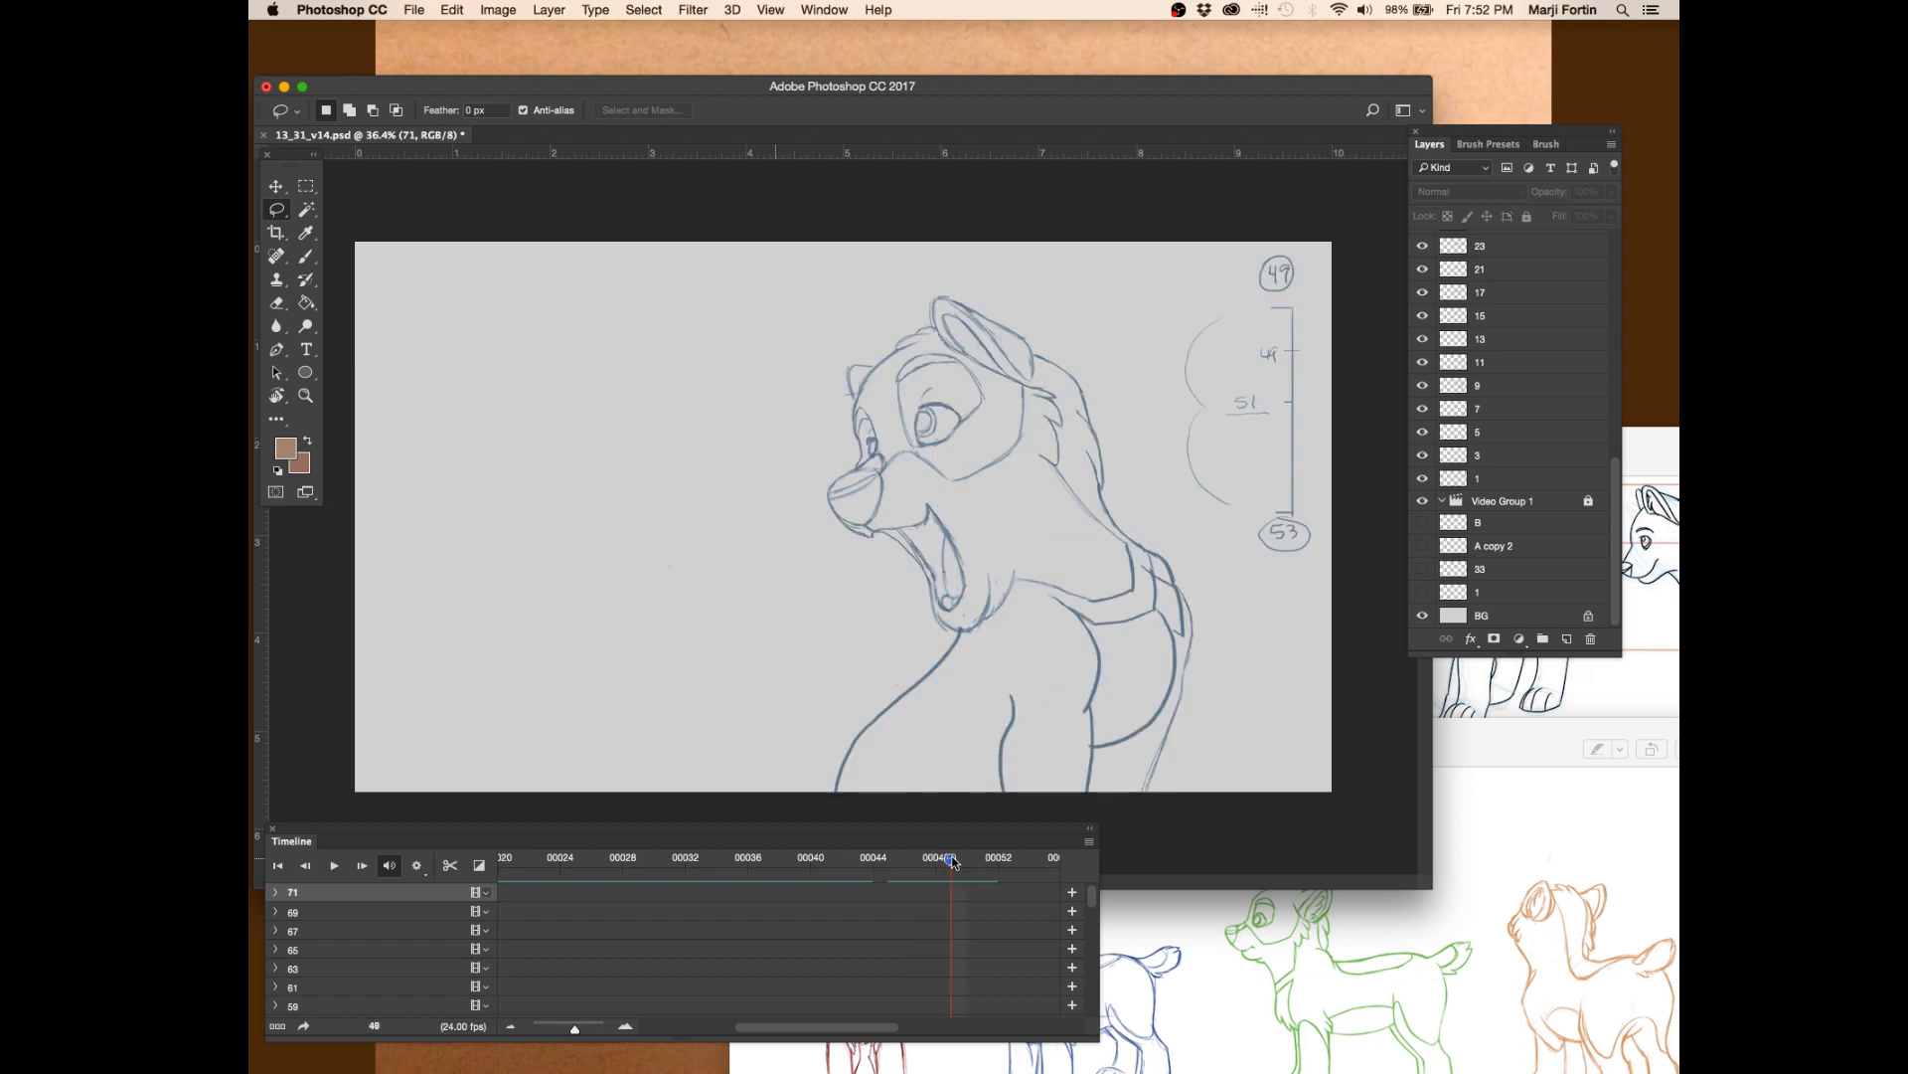
pyautogui.moveTo(1091, 900); pyautogui.dragTo(1097, 926)
pyautogui.moveTo(952, 865)
pyautogui.mouseDown()
pyautogui.moveTo(930, 864)
pyautogui.moveTo(954, 872)
pyautogui.mouseUp()
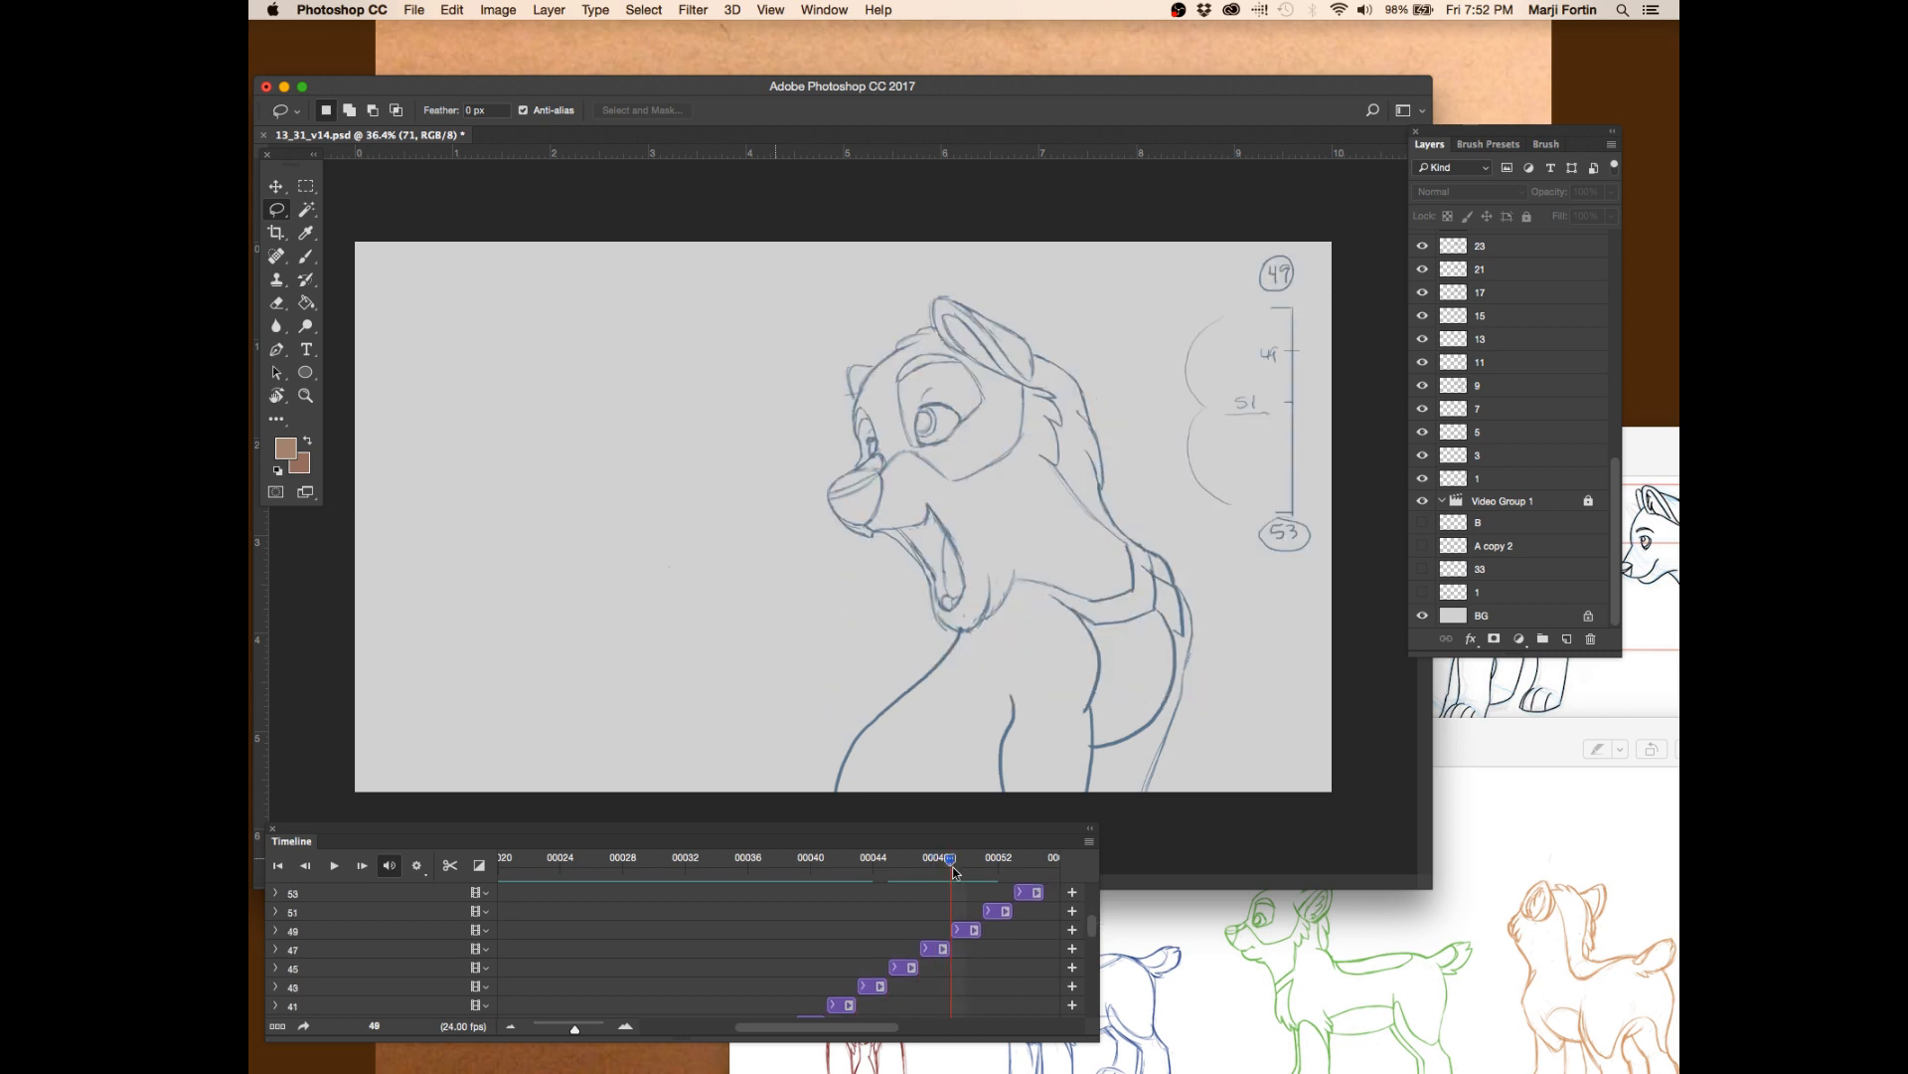
pyautogui.click(969, 931)
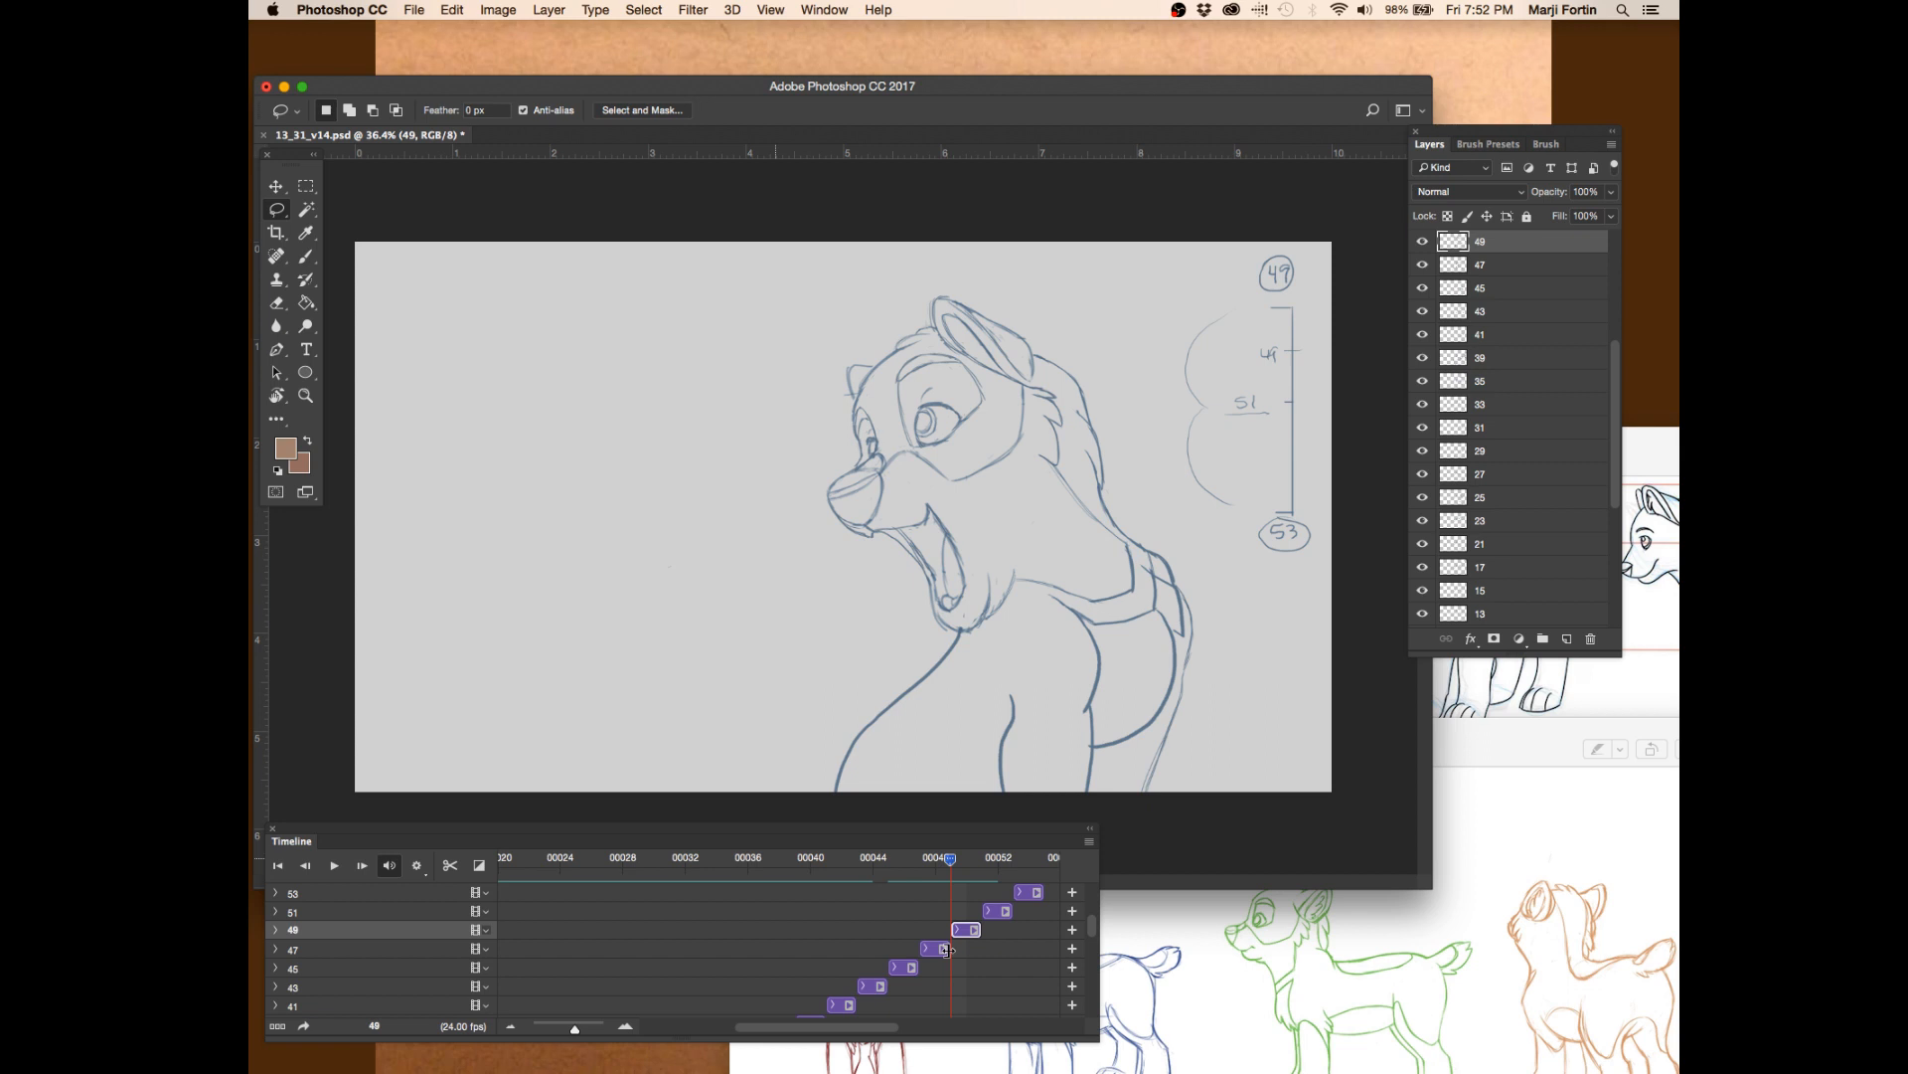
# - Move the bernard_rotation.jpg reference sheet lower, save the document, and shrink the document window slightly
pyautogui.moveTo(1479, 735); pyautogui.dragTo(1514, 780)
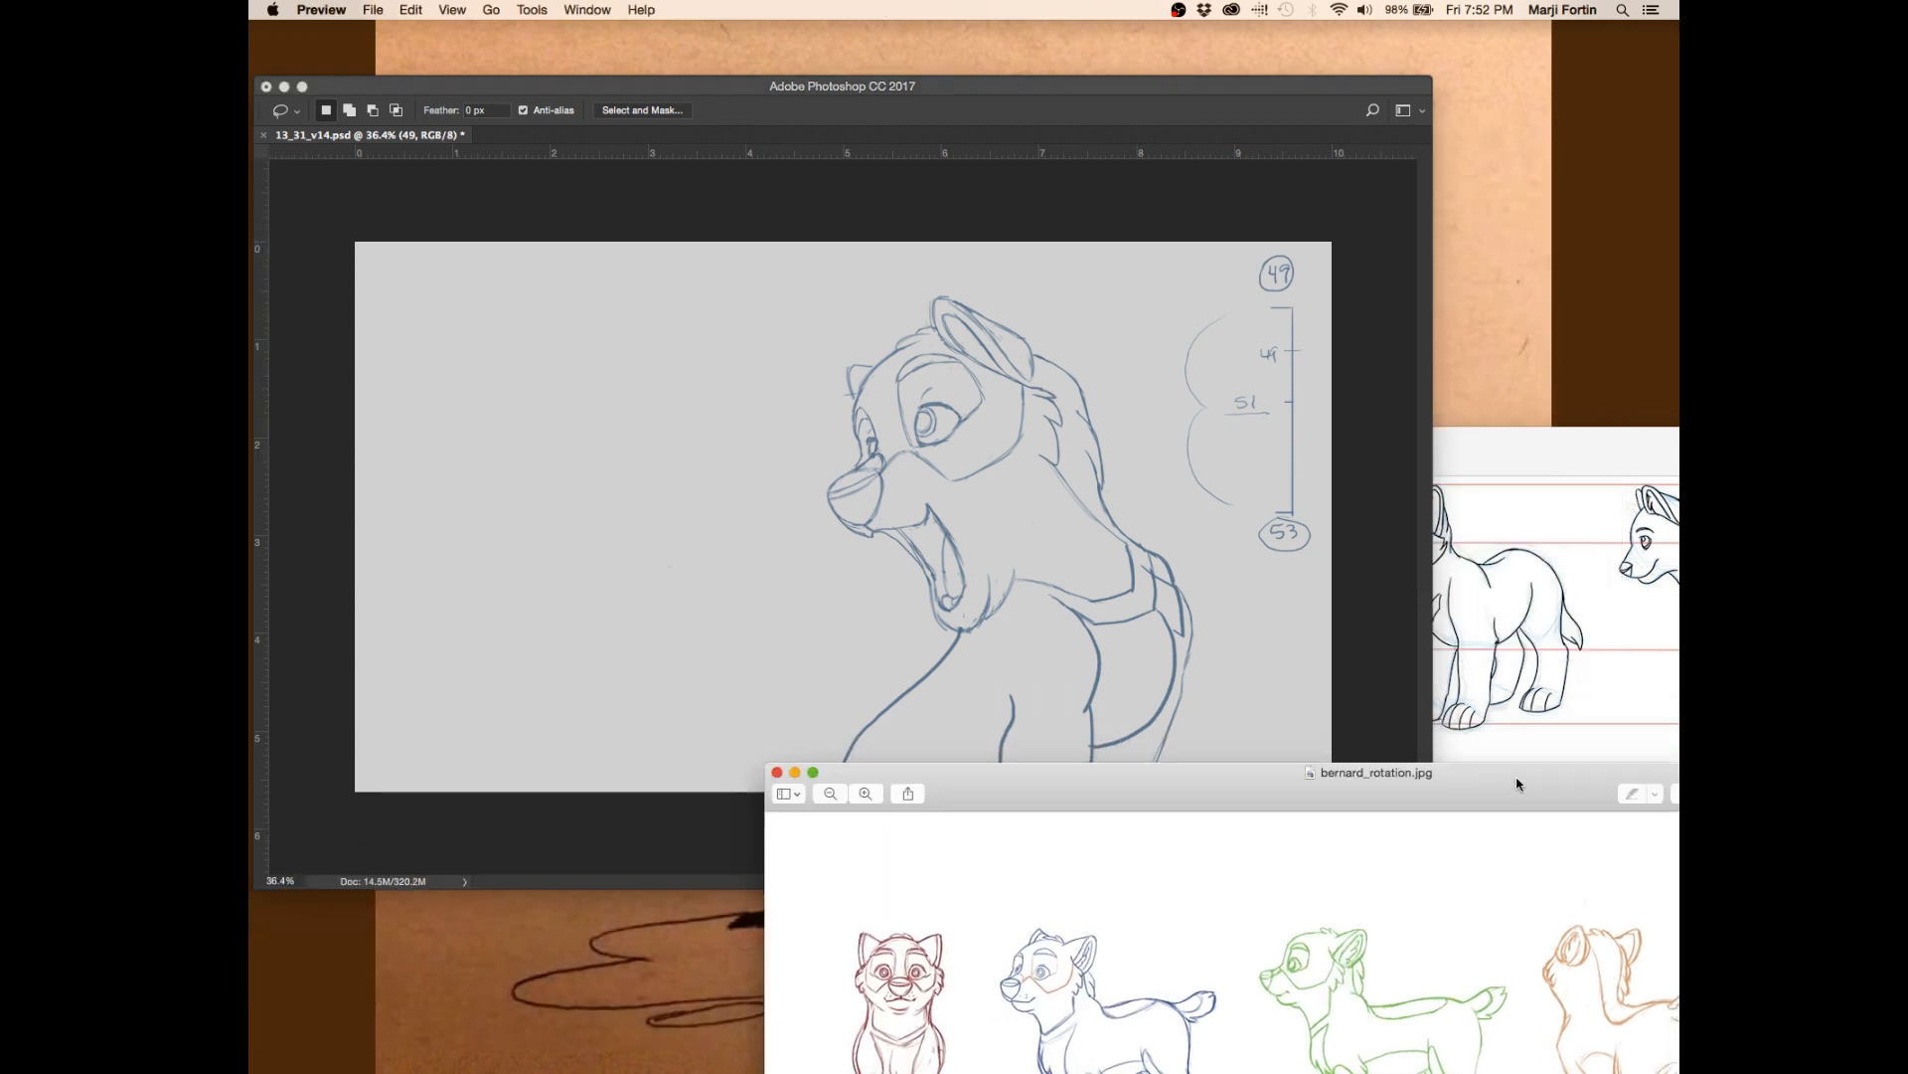
pyautogui.click(981, 719)
pyautogui.press('super+s')
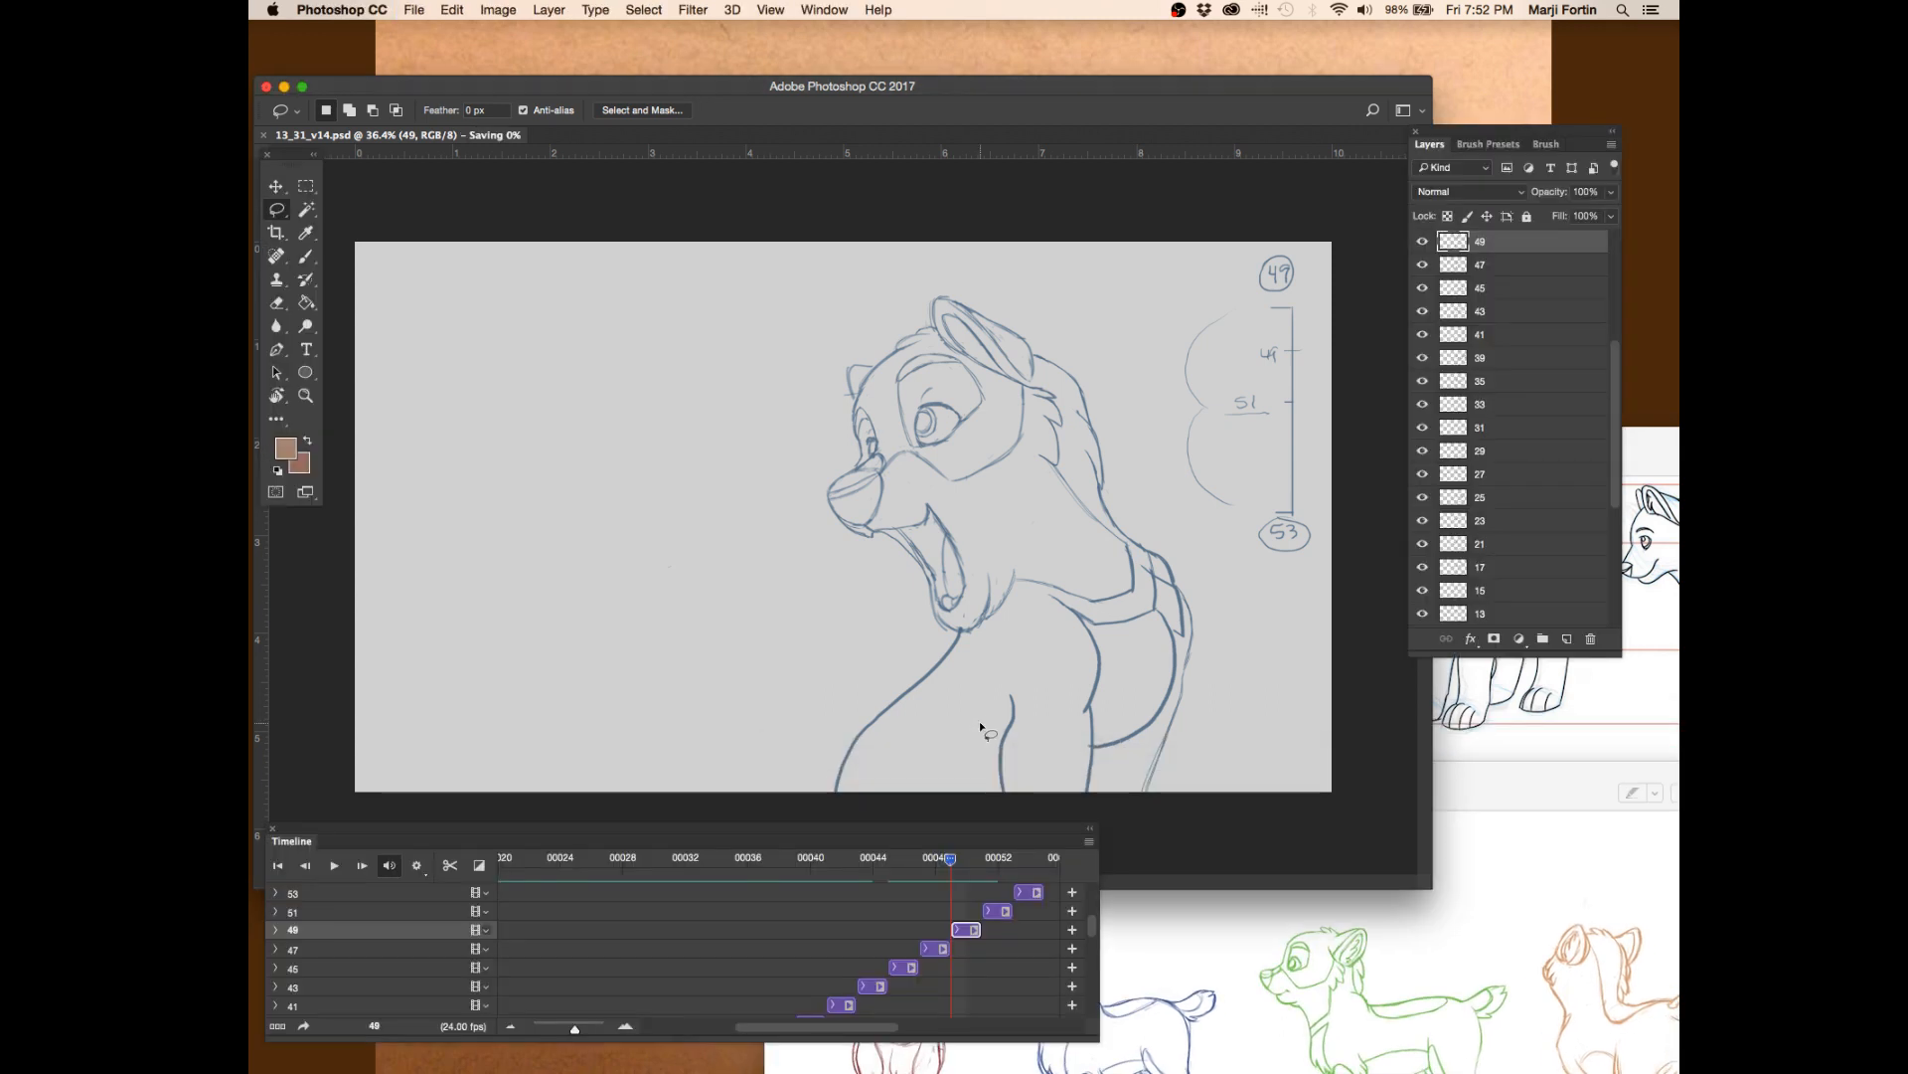
pyautogui.moveTo(1431, 887); pyautogui.dragTo(1411, 869)
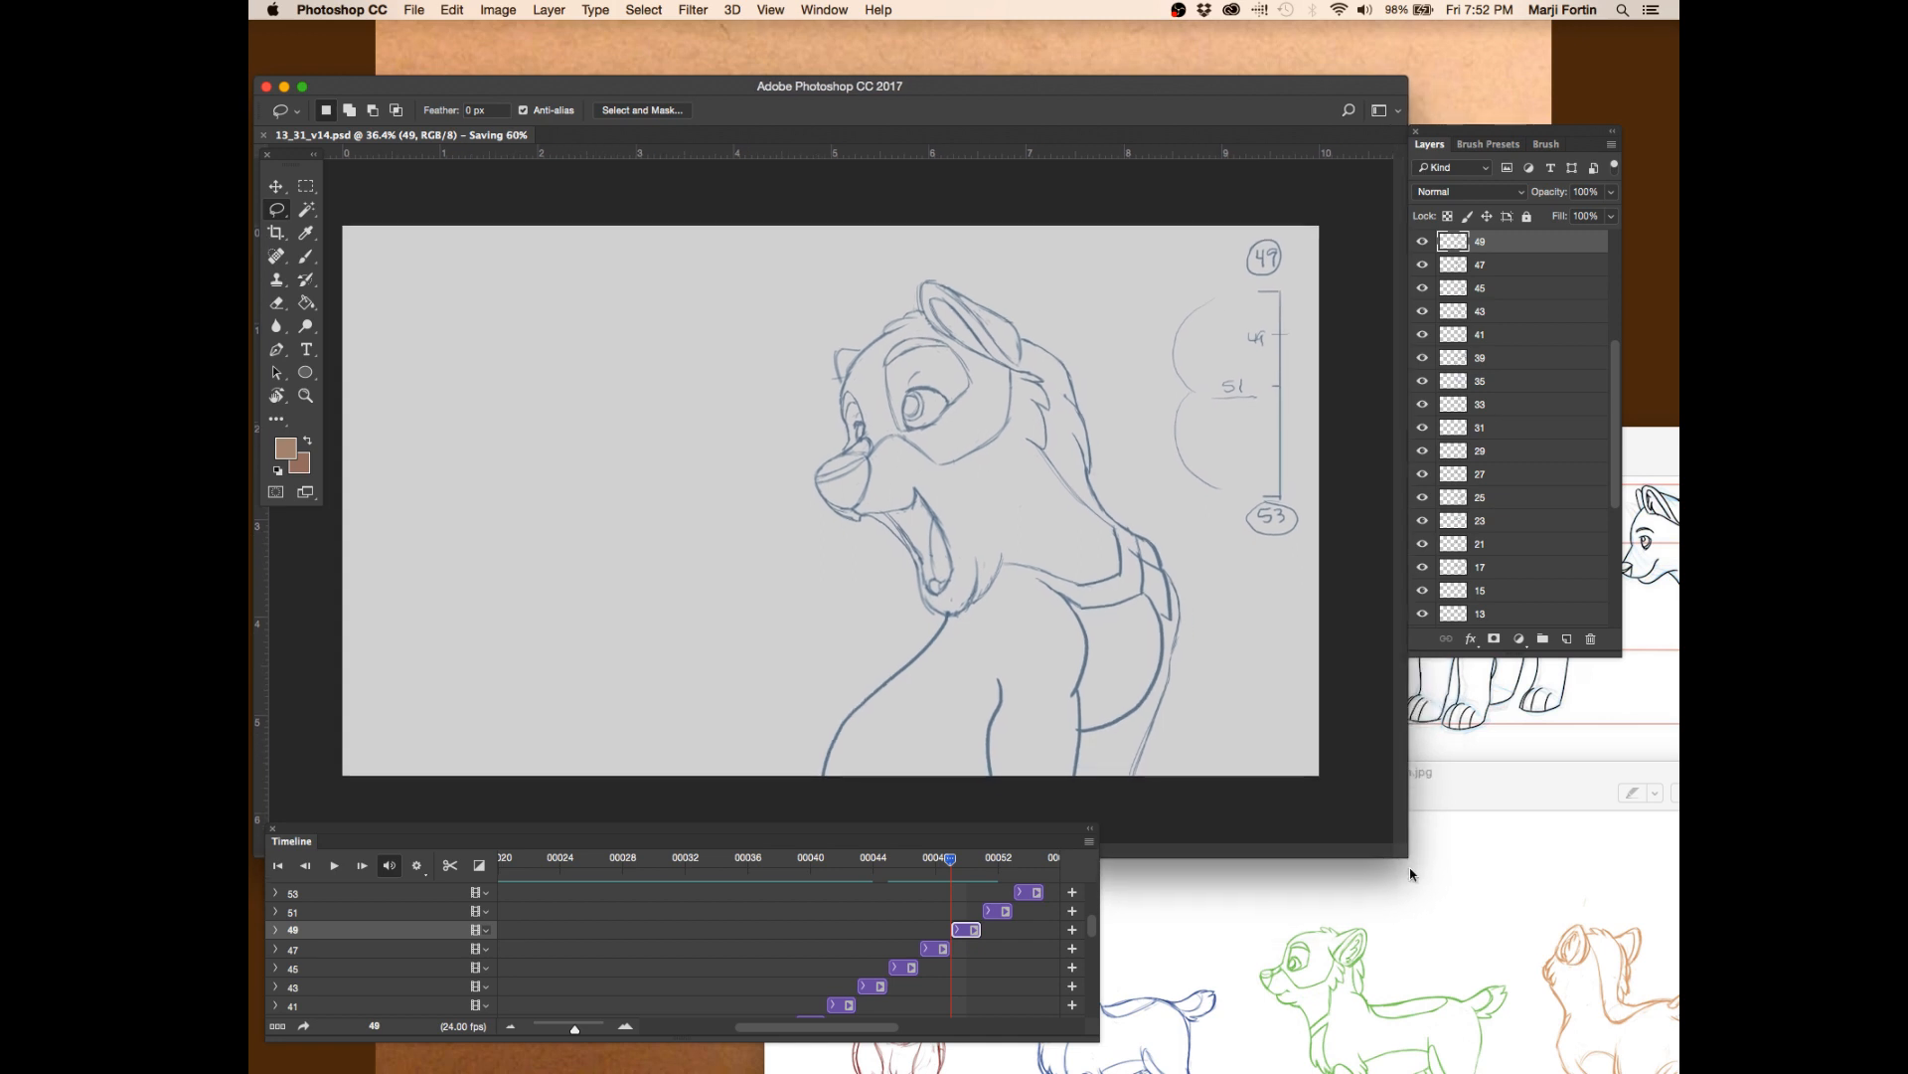
# - Zoom in on the head in drawing 49 and sample the blue of its lines as the Brush colour
pyautogui.press('z')
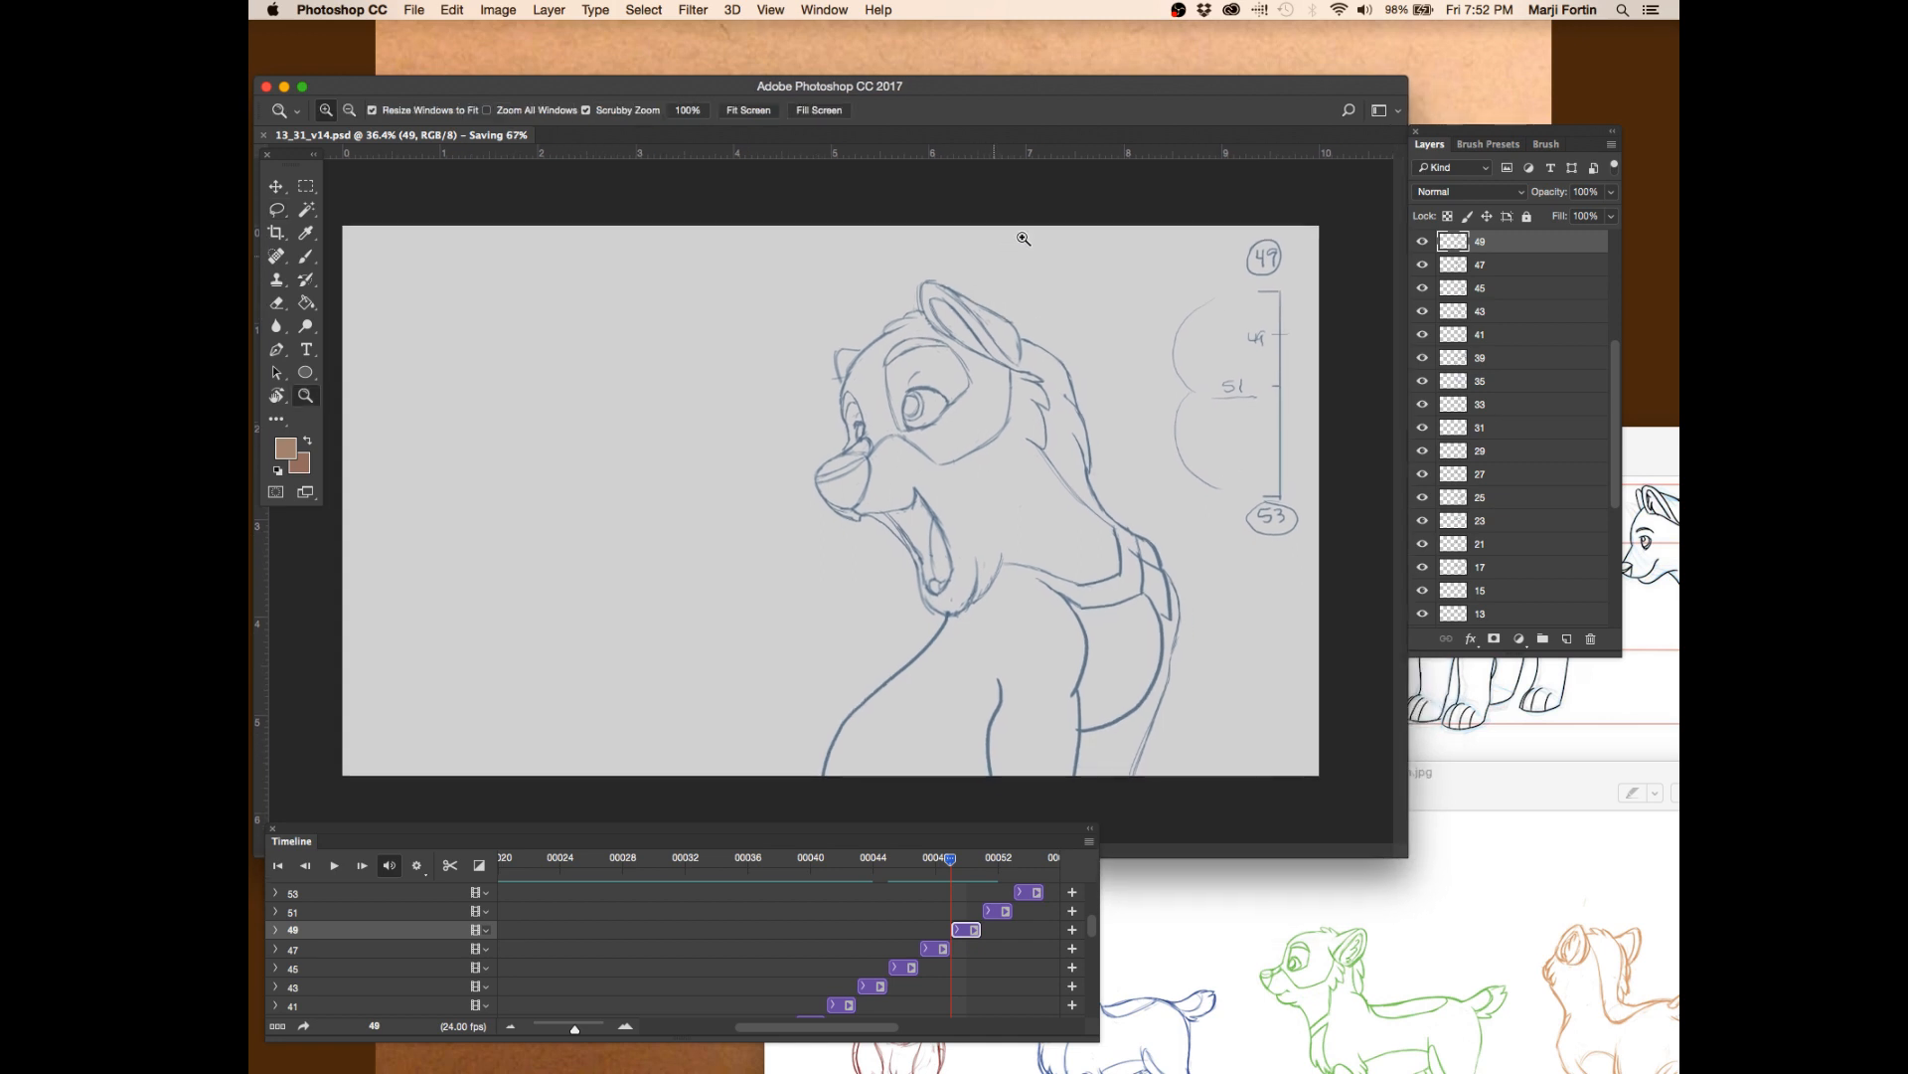
pyautogui.moveTo(979, 286); pyautogui.dragTo(1034, 287)
pyautogui.moveTo(1034, 354); pyautogui.dragTo(1031, 419)
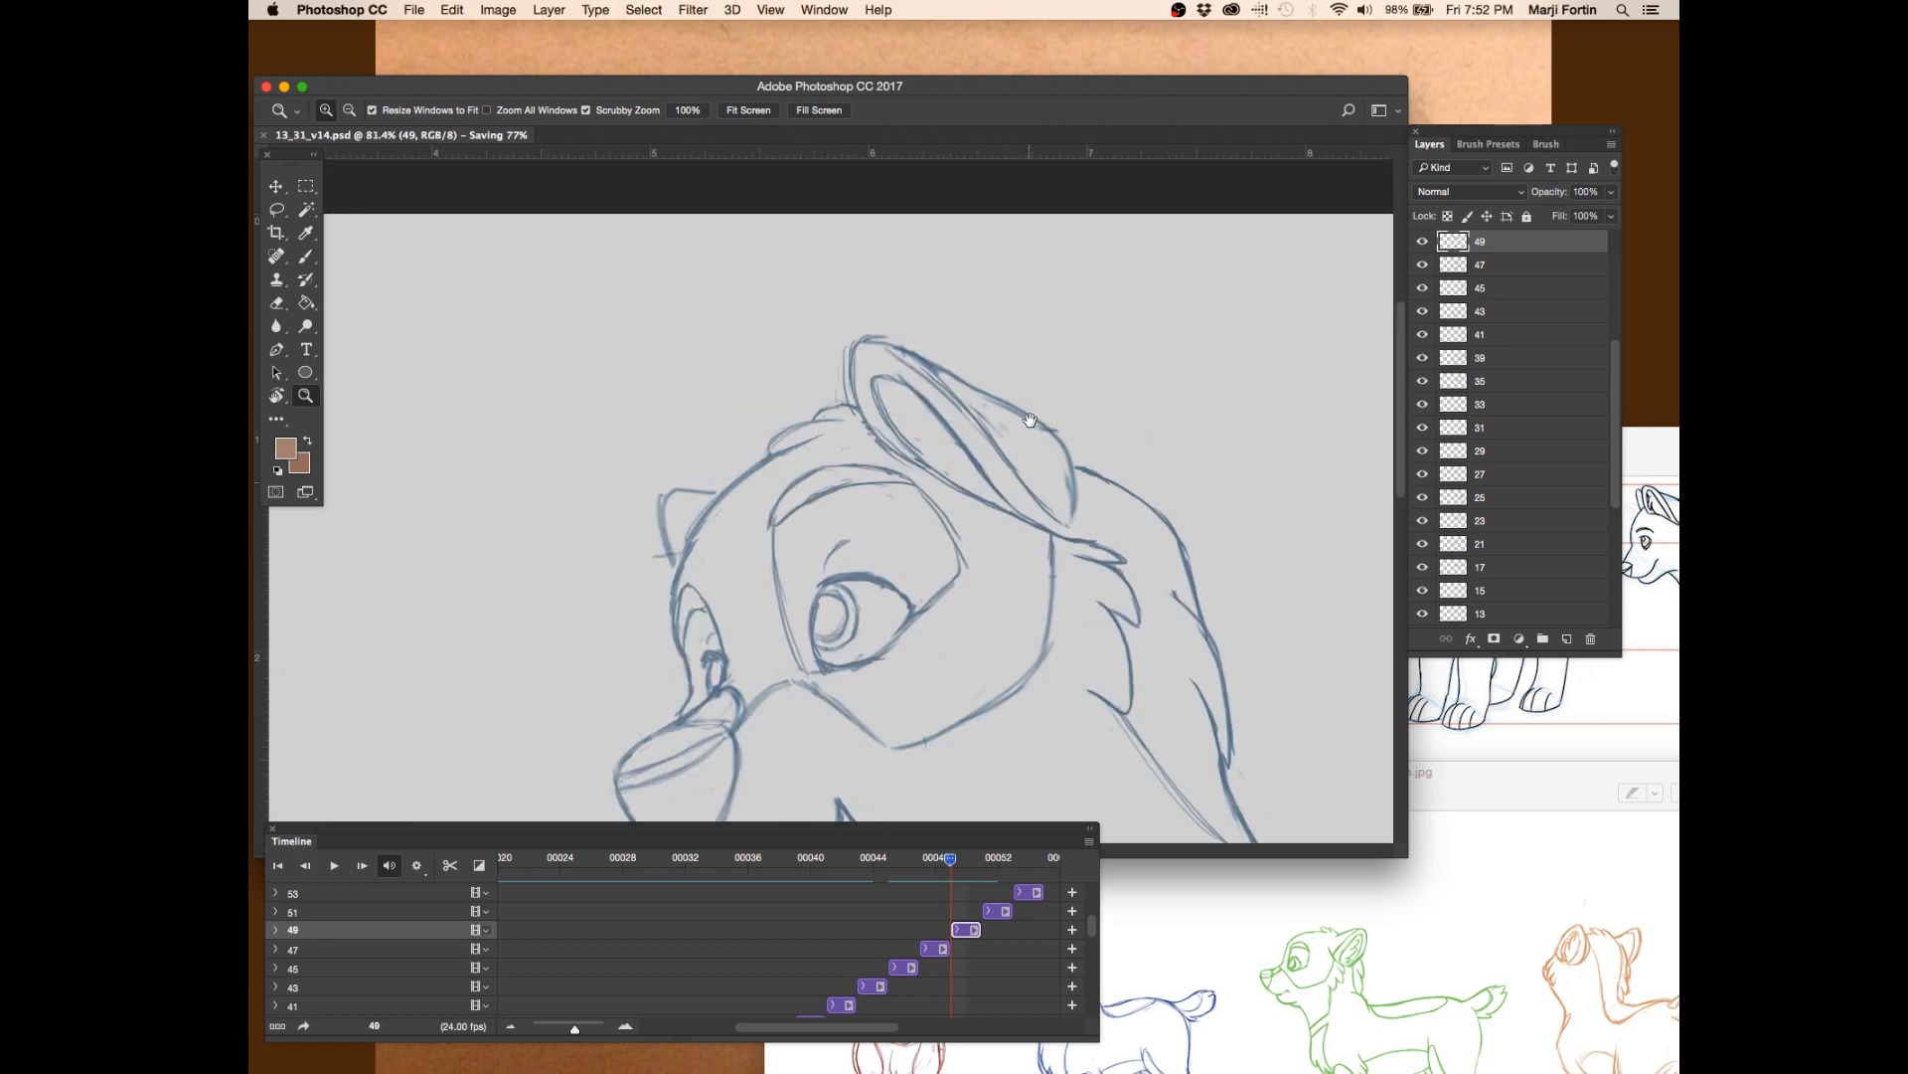
pyautogui.press('b')
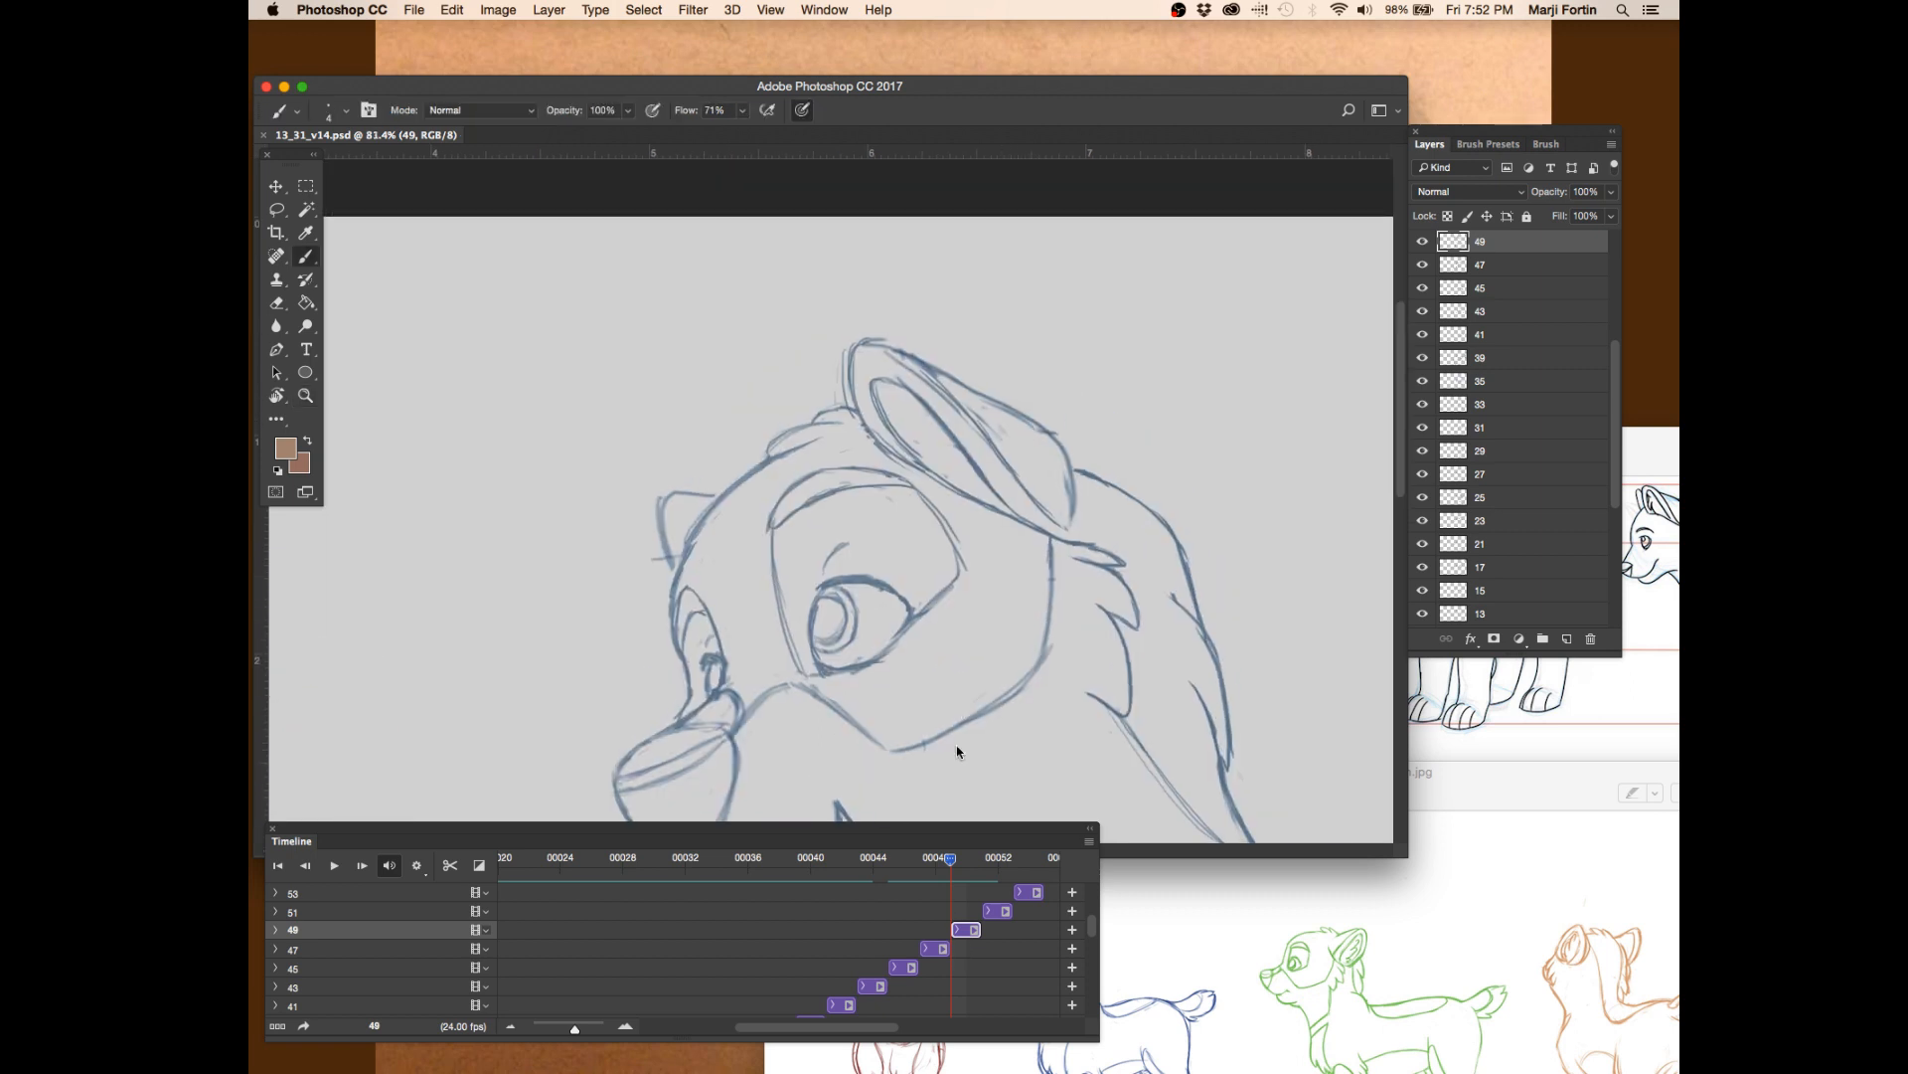
pyautogui.press('i')
pyautogui.click(776, 454)
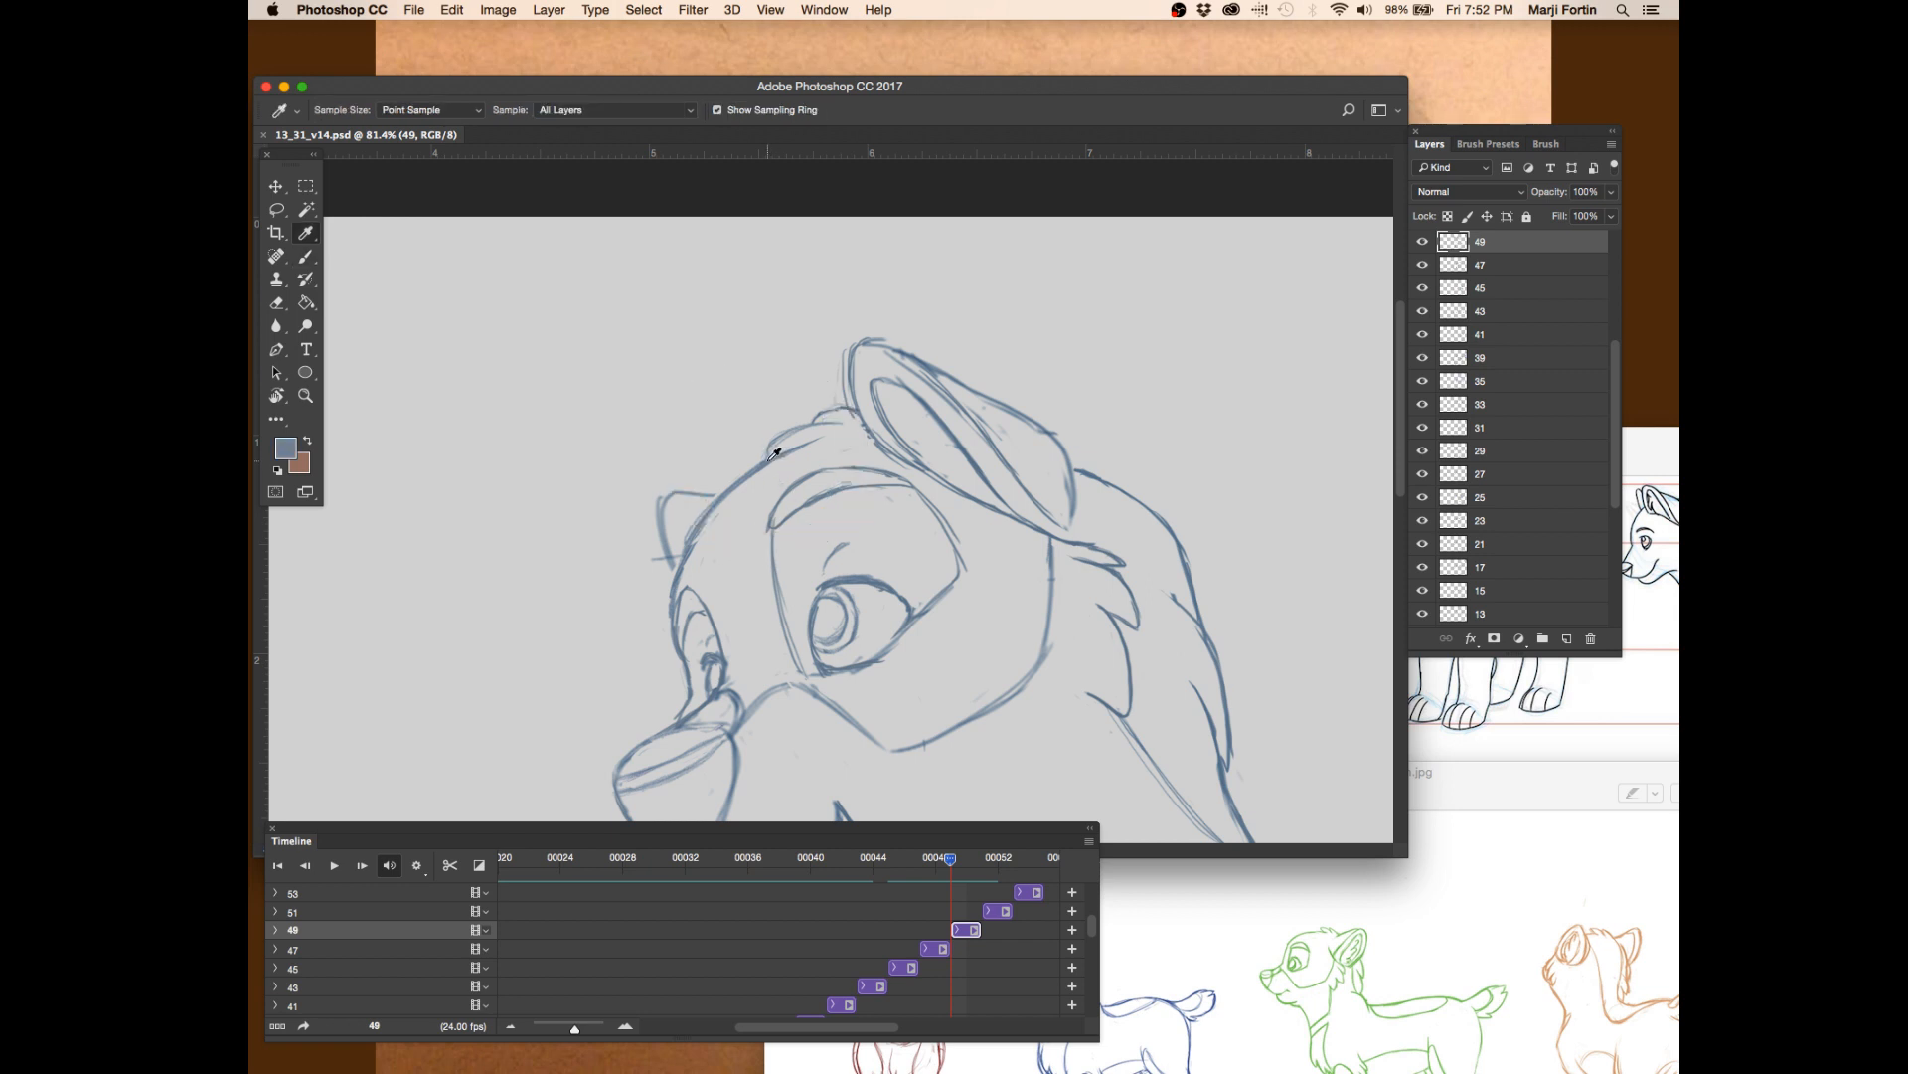
pyautogui.click(855, 570)
pyautogui.press('b')
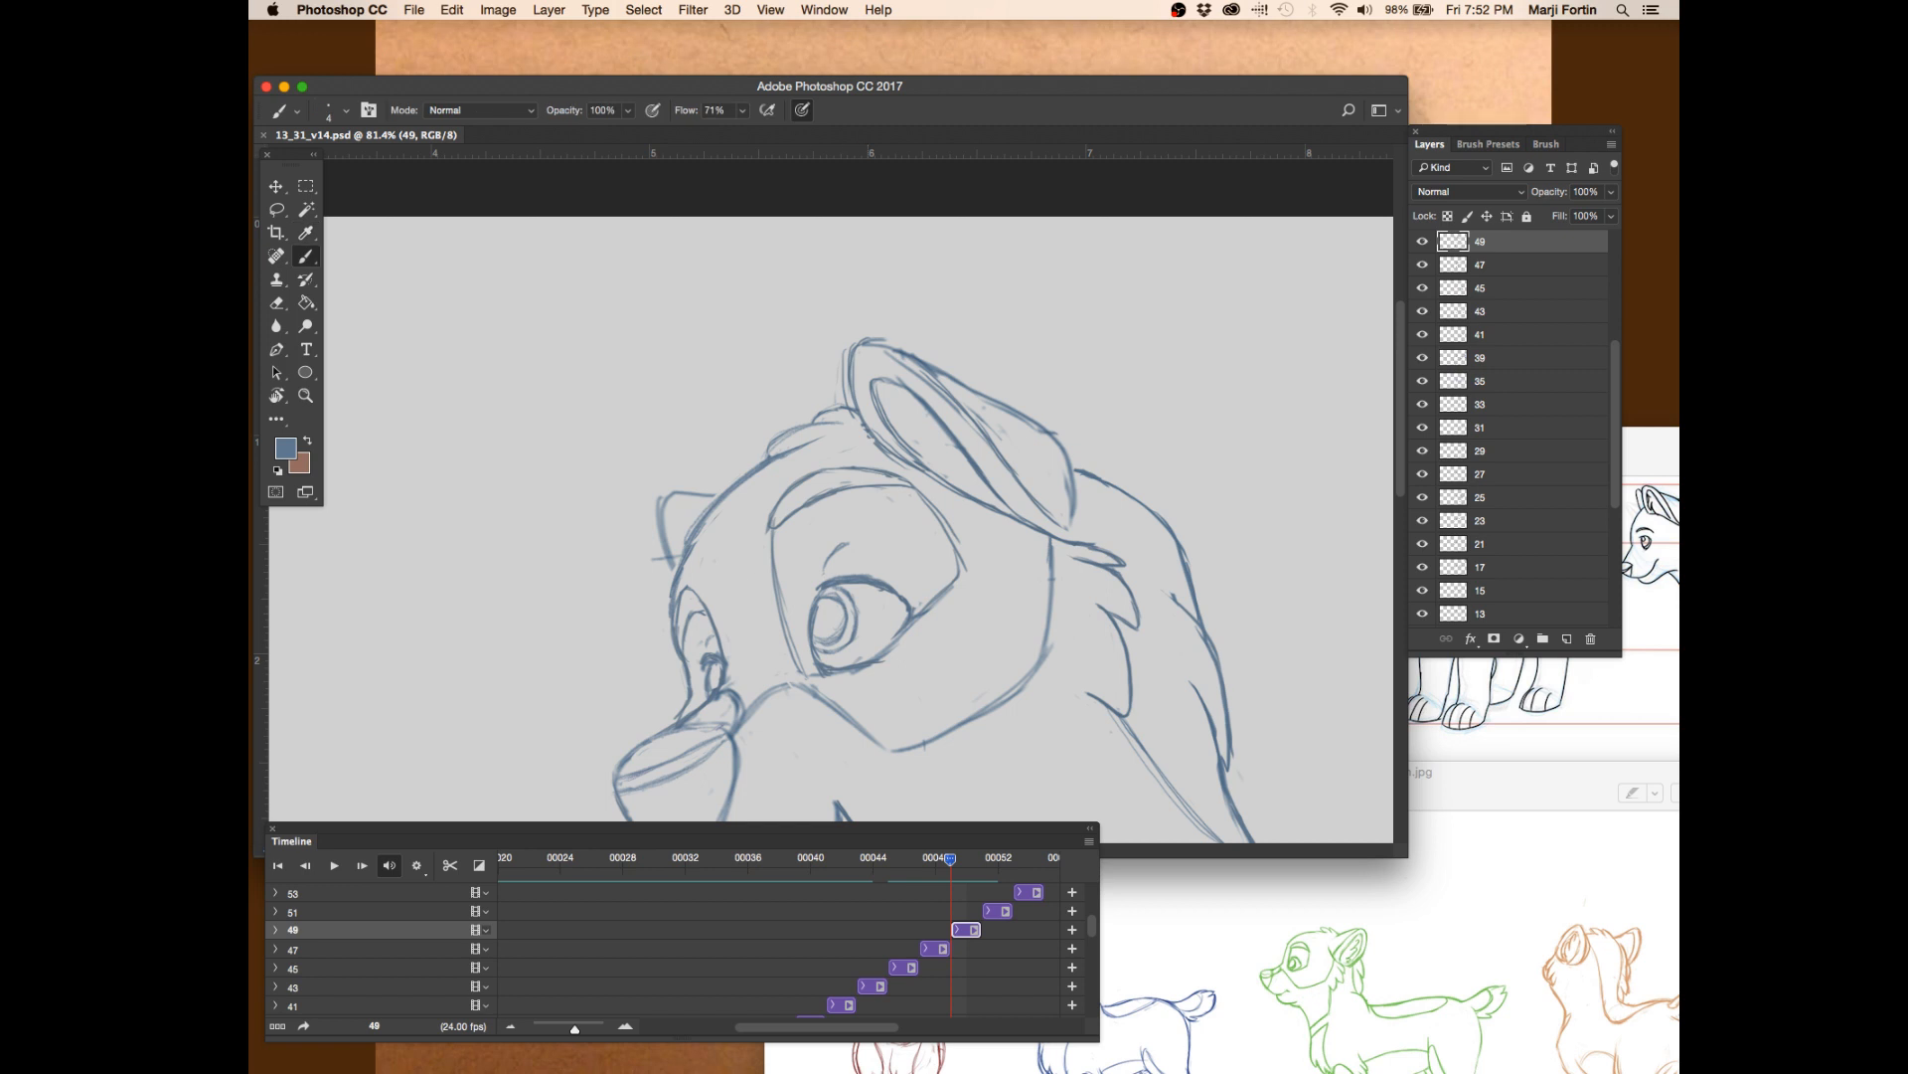
# - Draw fur lines inside the near ear on layer 49, tidy them with the Eraser, and save the document
pyautogui.press('super+Tab')
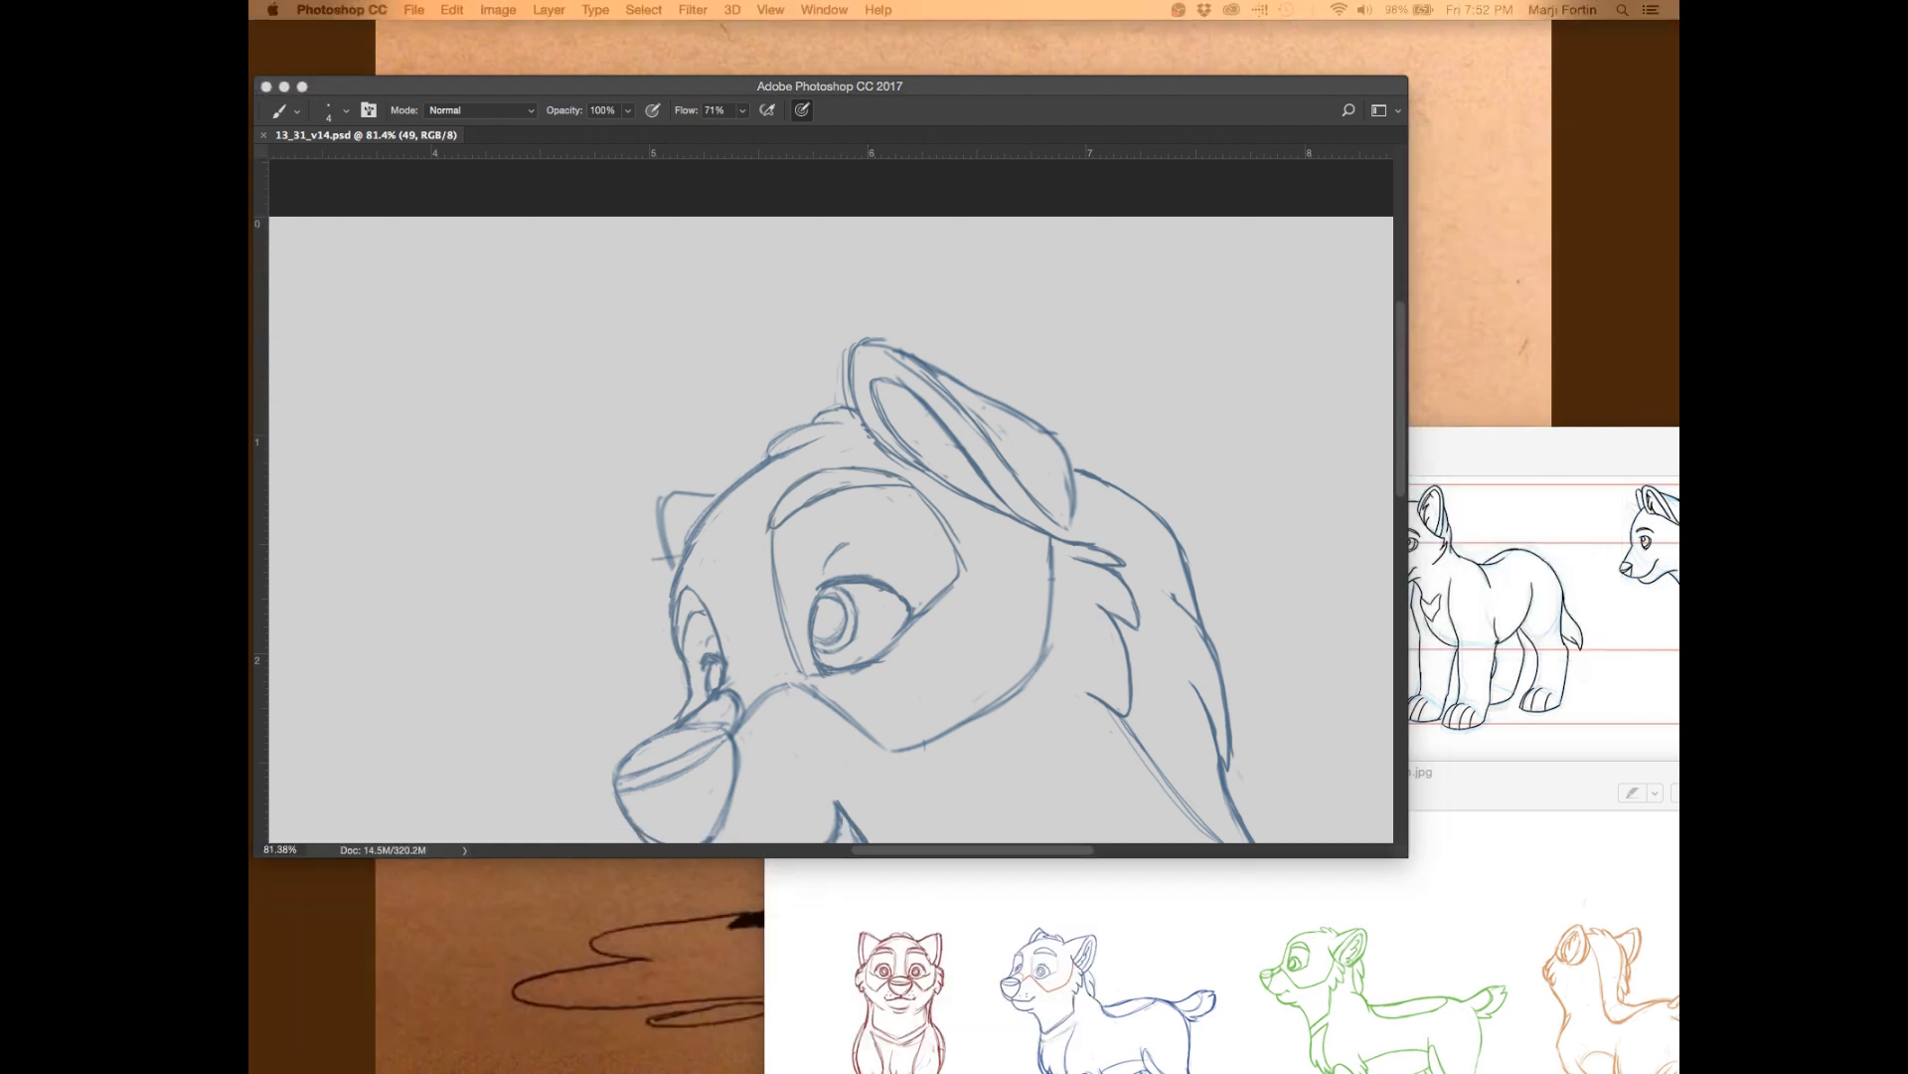
pyautogui.click(1145, 678)
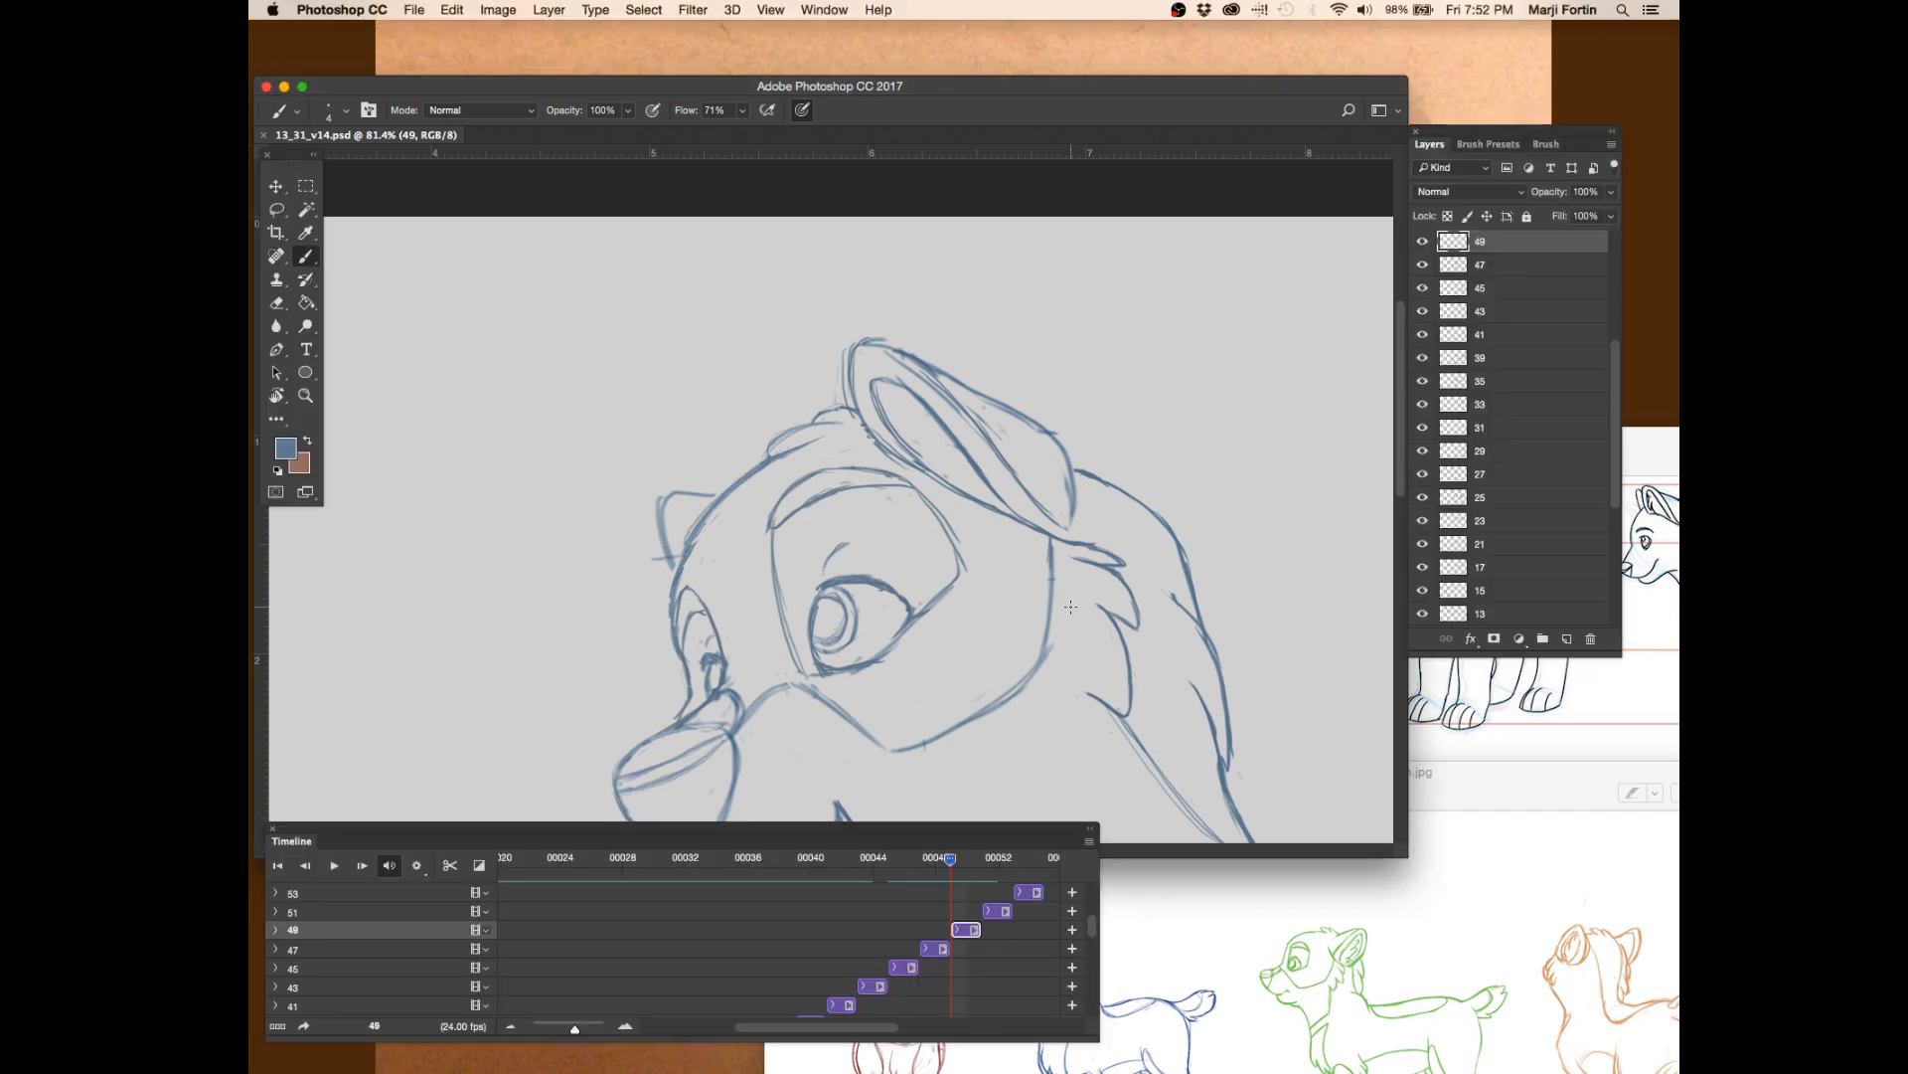
pyautogui.moveTo(913, 417); pyautogui.dragTo(890, 406)
pyautogui.moveTo(893, 406); pyautogui.dragTo(935, 447)
pyautogui.press('e')
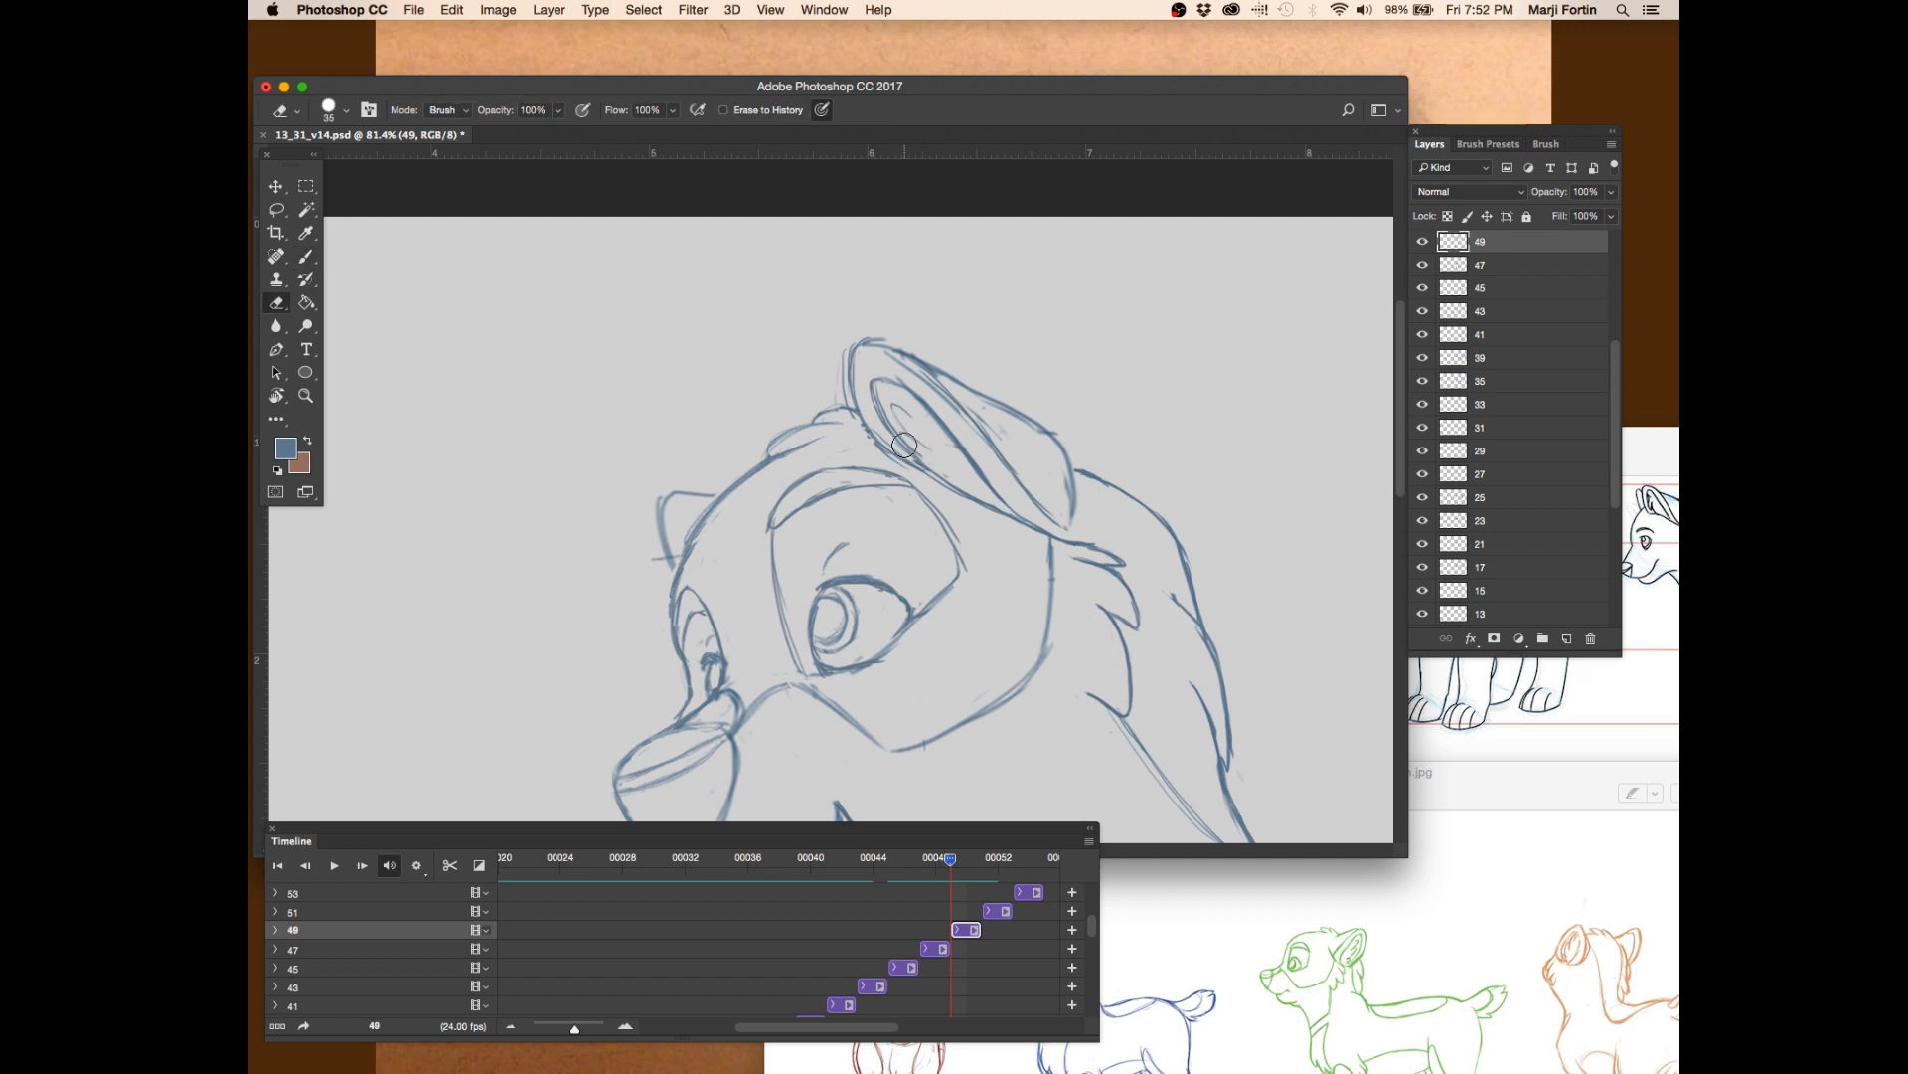
pyautogui.press('[')
pyautogui.press('b')
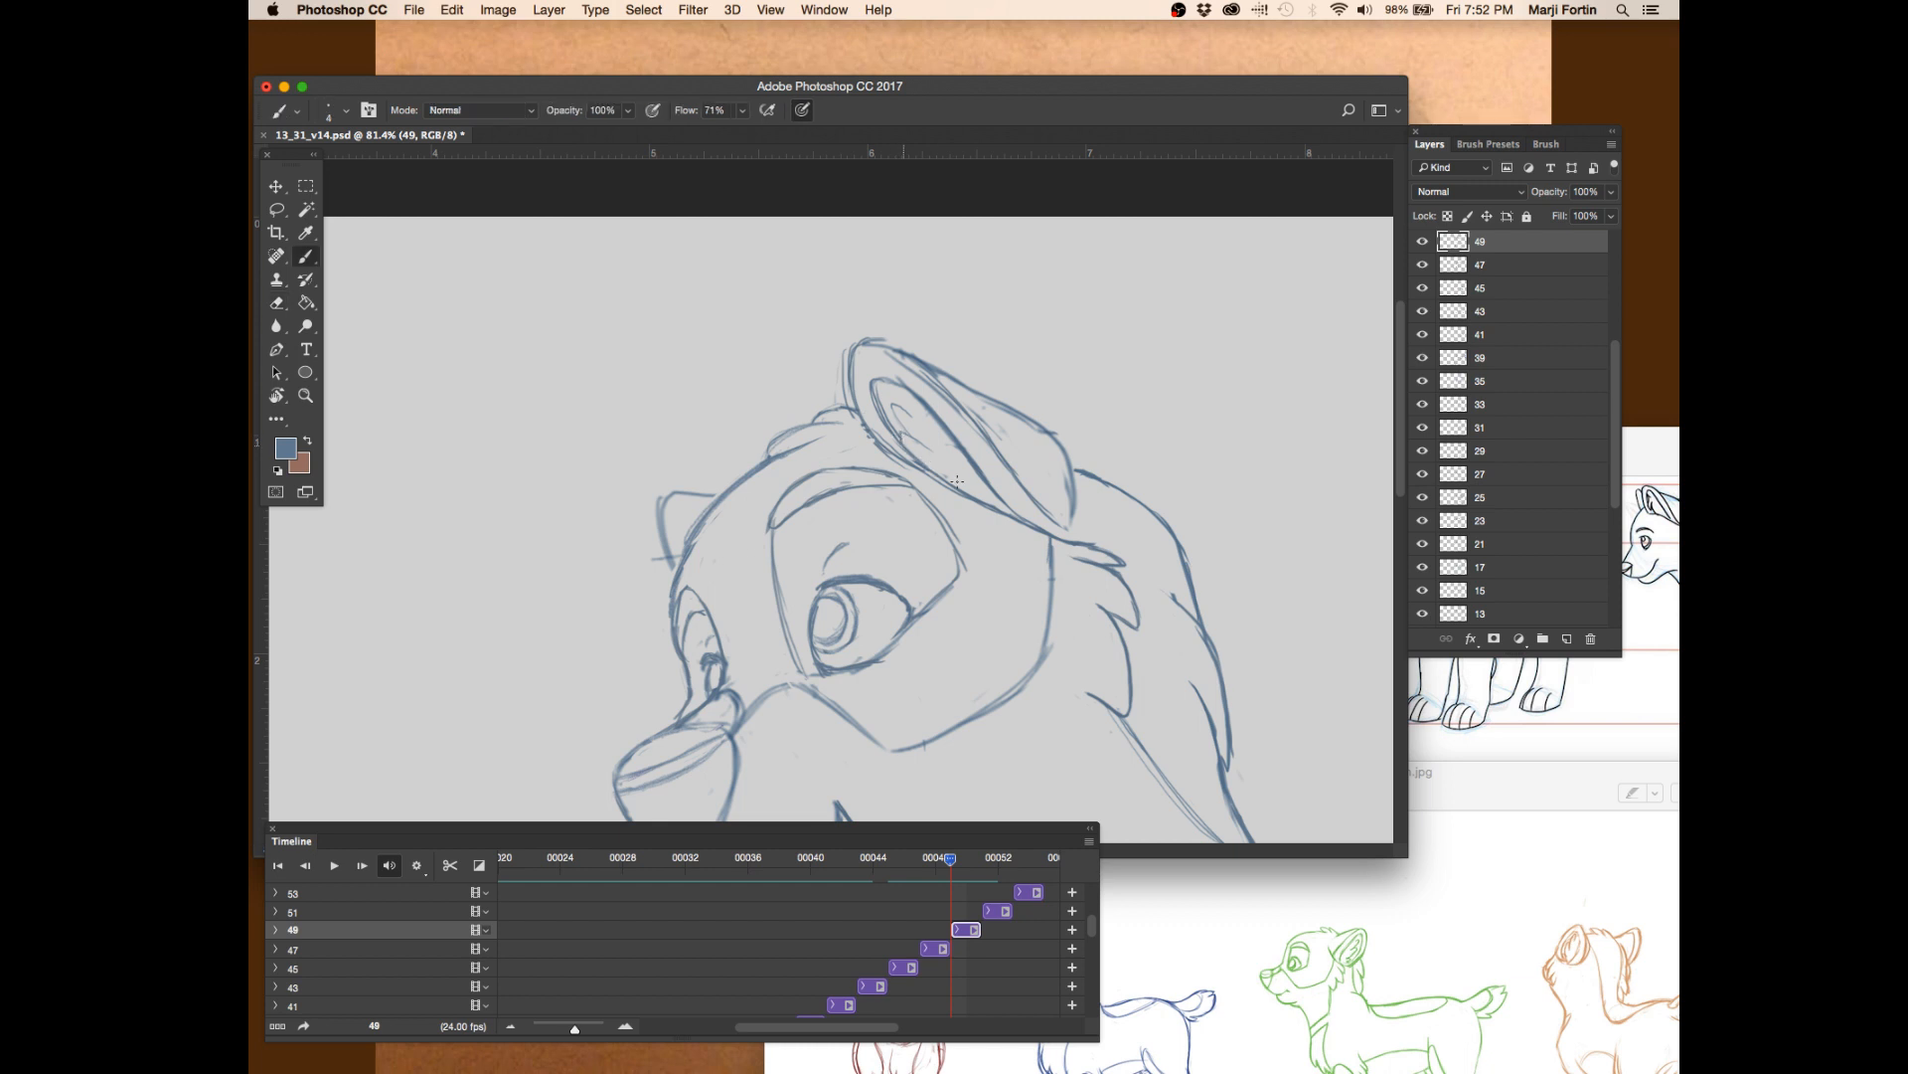
pyautogui.moveTo(920, 462); pyautogui.dragTo(976, 481)
pyautogui.press('e')
pyautogui.press('b')
pyautogui.scroll(-5, 960, 486)
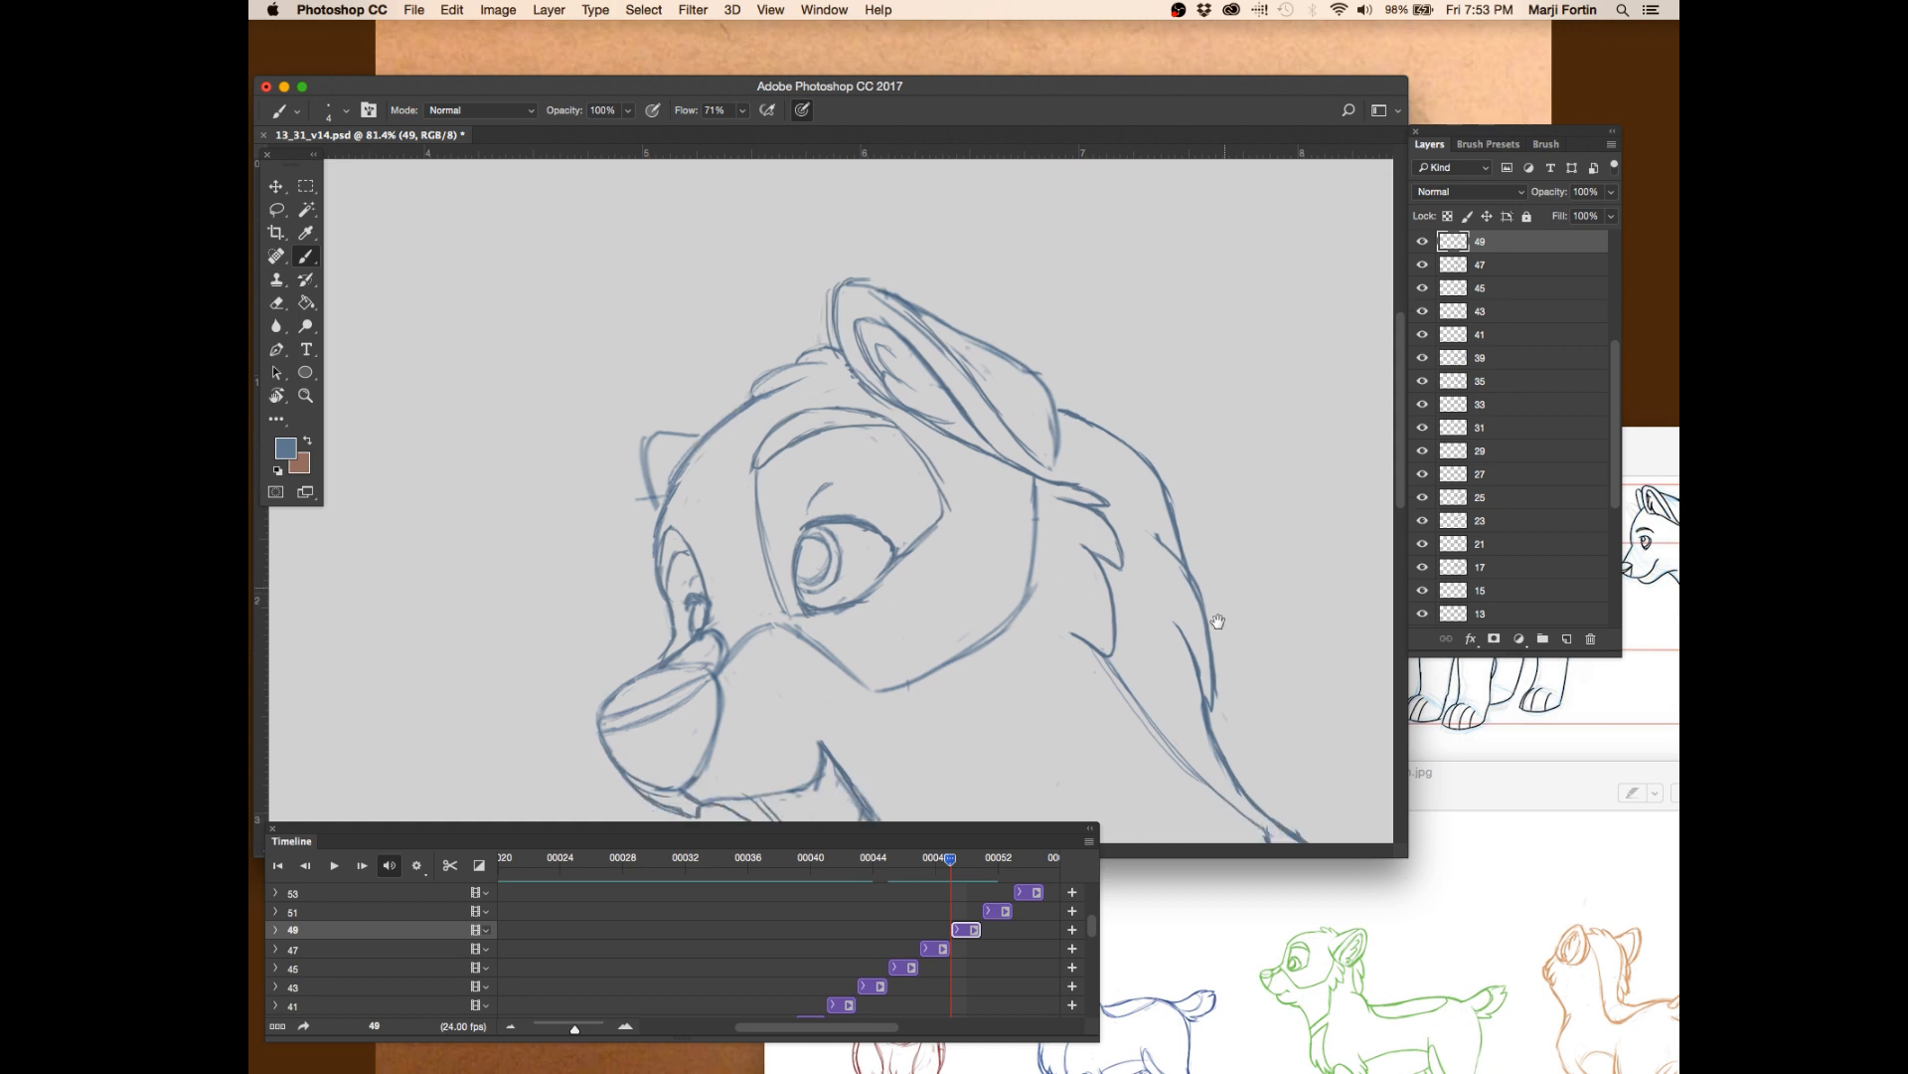
pyautogui.scroll(-2, 1210, 659)
pyautogui.hotkey('ctrl', 's')
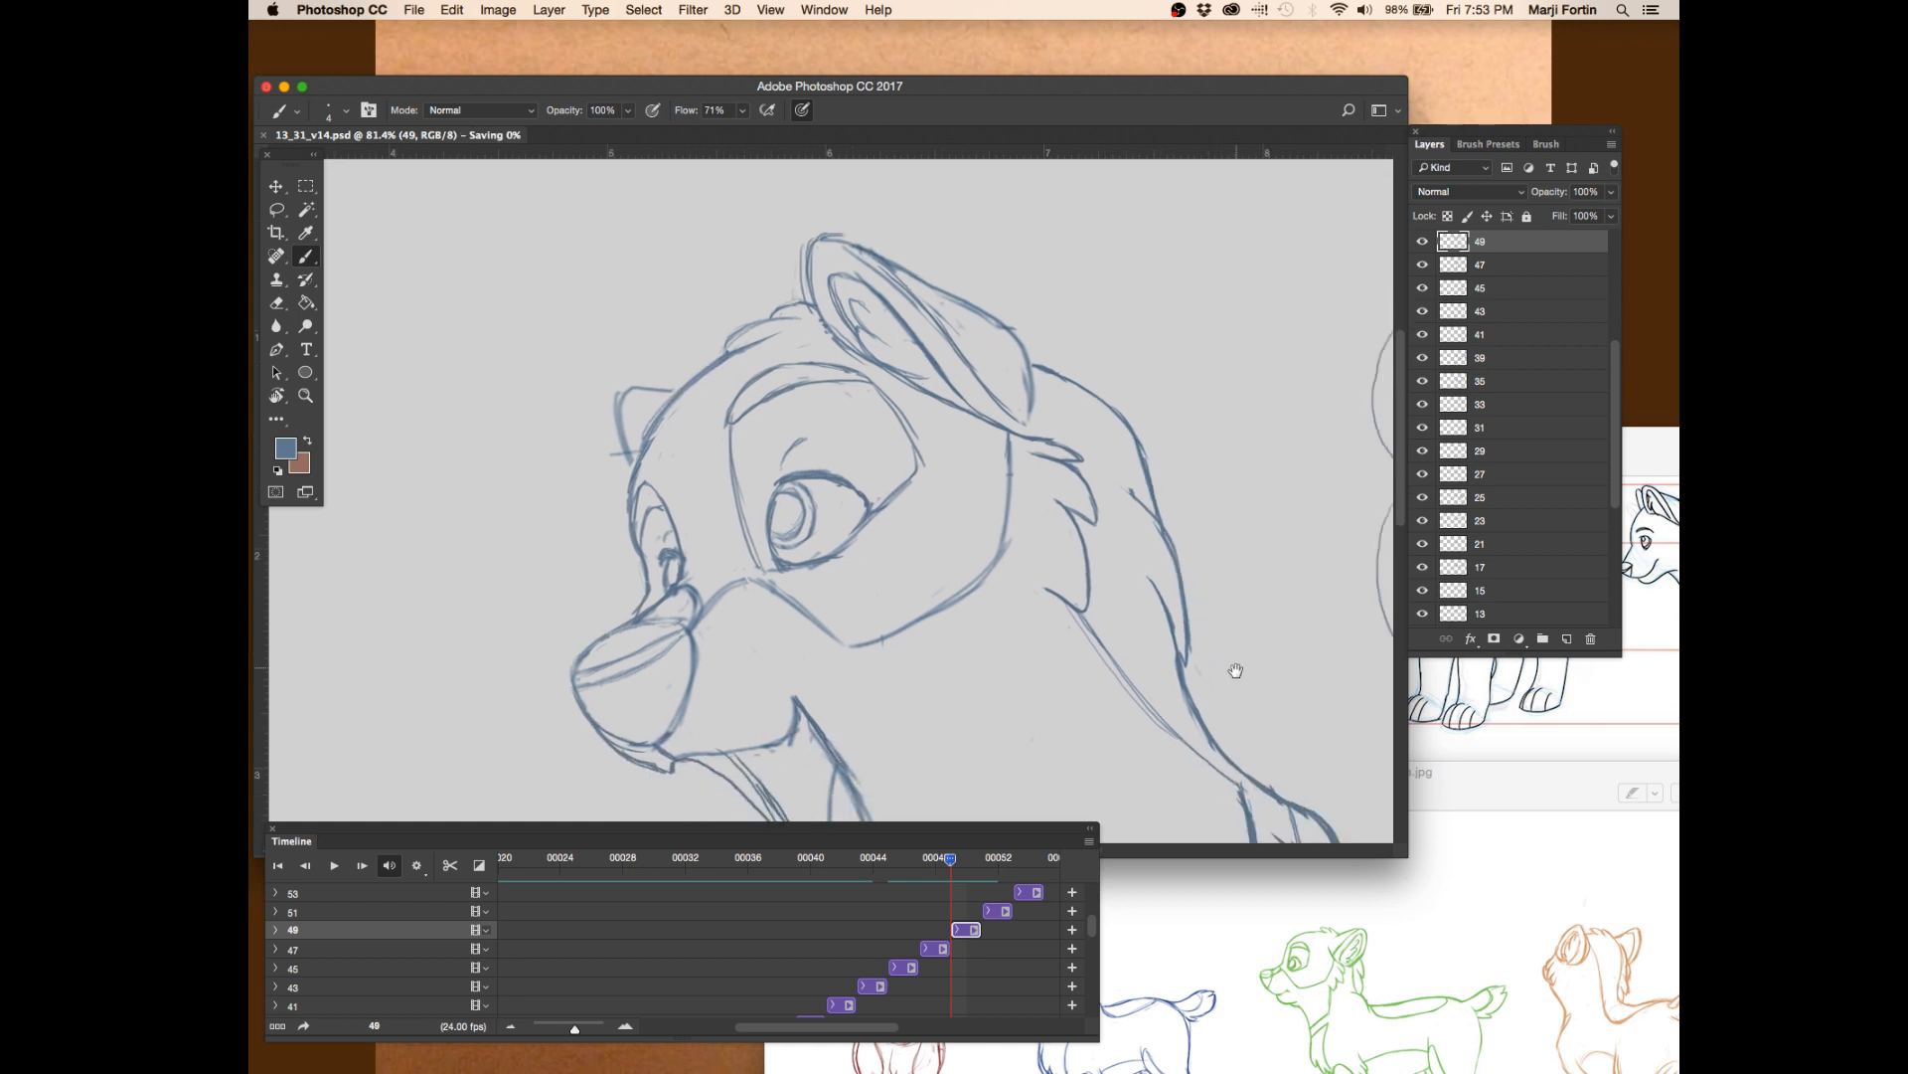
# - Erase the overshooting end of the near eye-patch outline on layer 49
pyautogui.scroll(-2, 1235, 671)
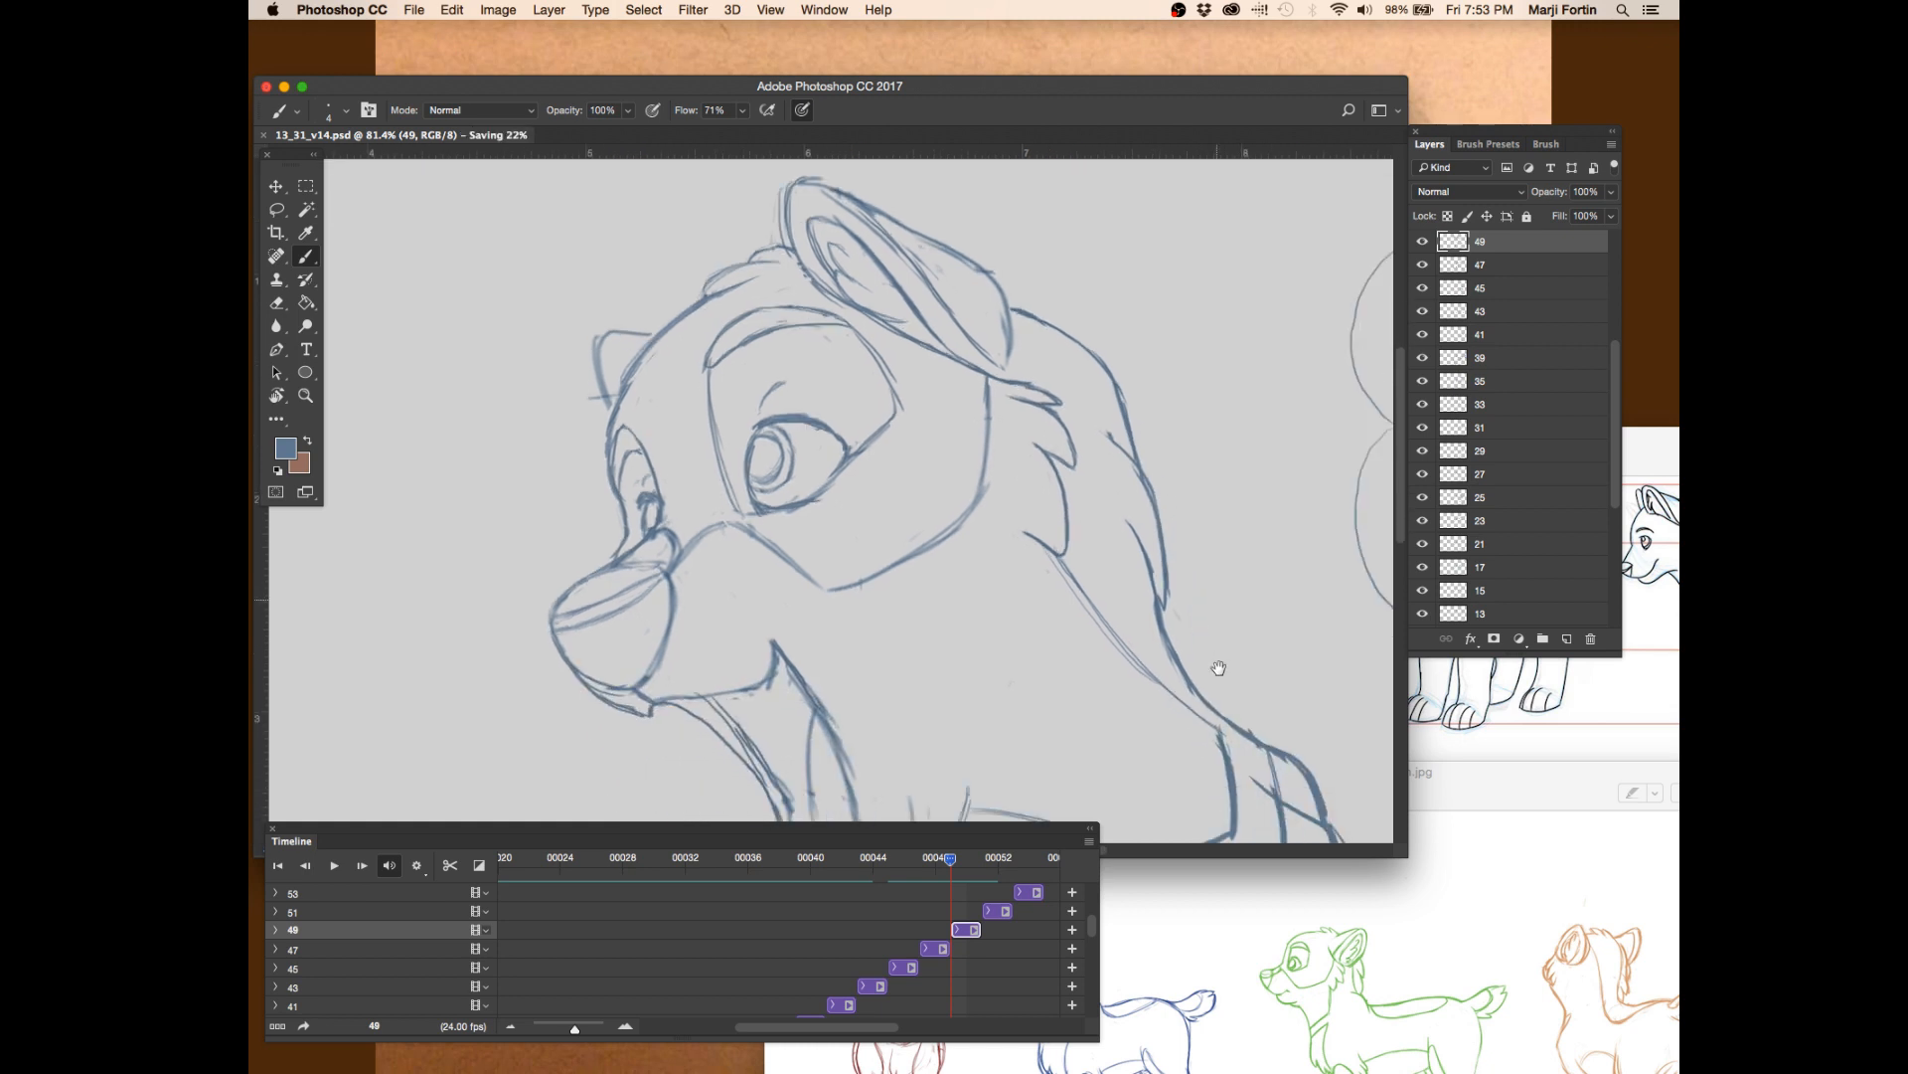
pyautogui.press('e')
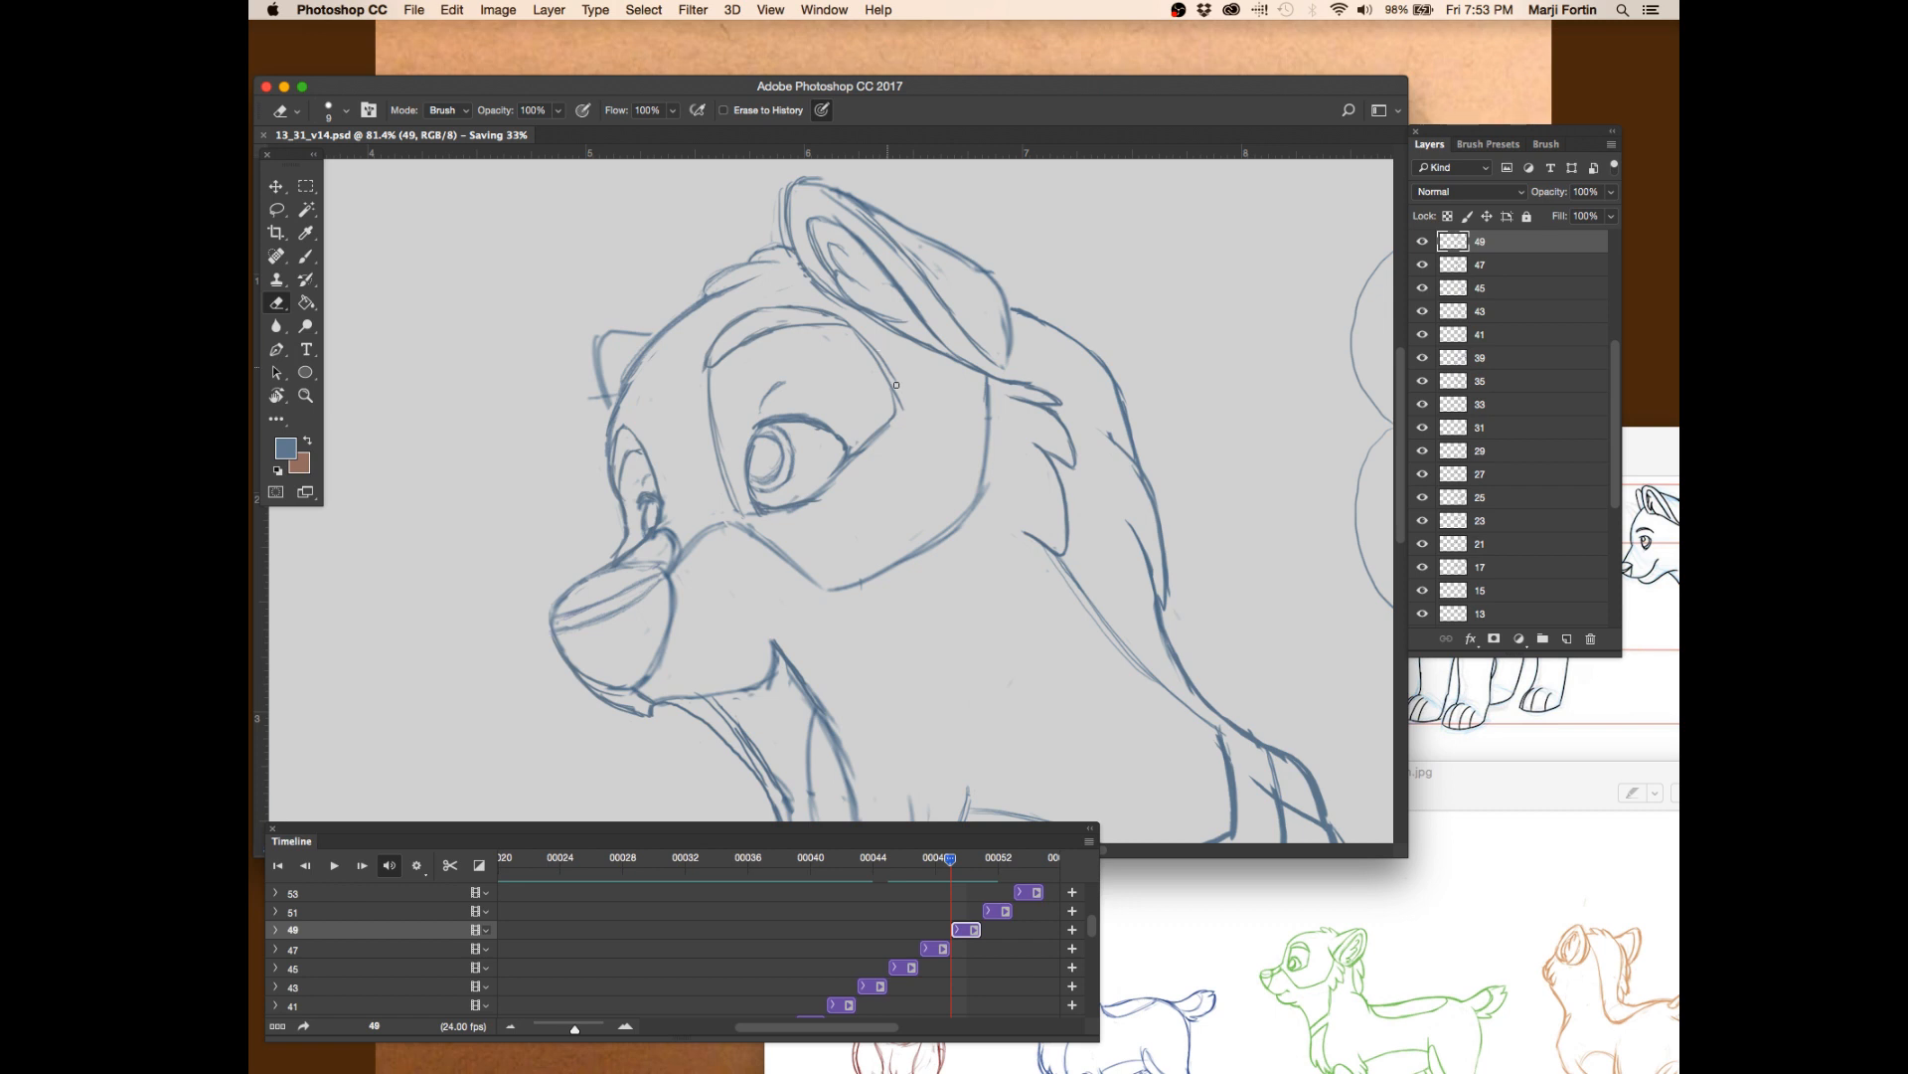
pyautogui.moveTo(896, 385); pyautogui.dragTo(884, 360)
pyautogui.moveTo(1171, 721); pyautogui.dragTo(1195, 672)
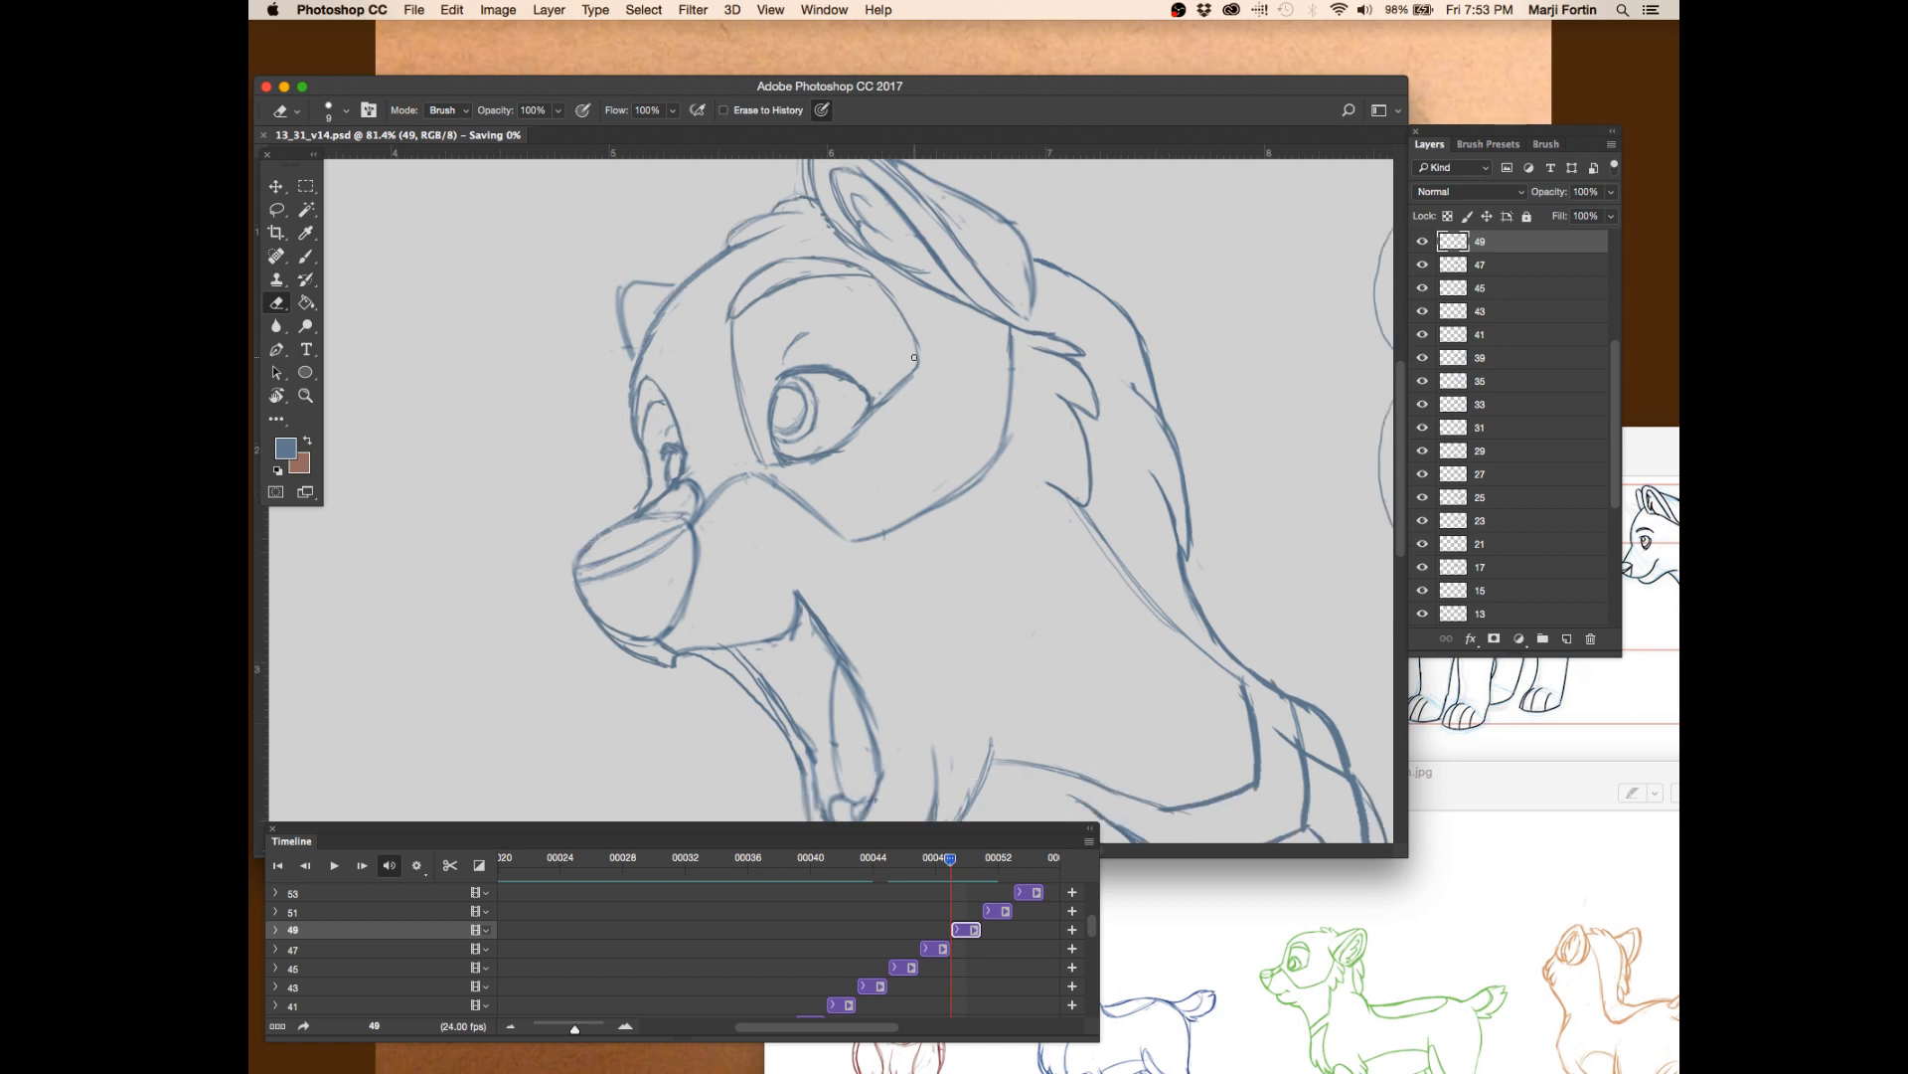
# - Flip back and forth between drawings 47, 49 and 51 to compare the head, eye patch and muzzle
pyautogui.moveTo(959, 859); pyautogui.dragTo(952, 863)
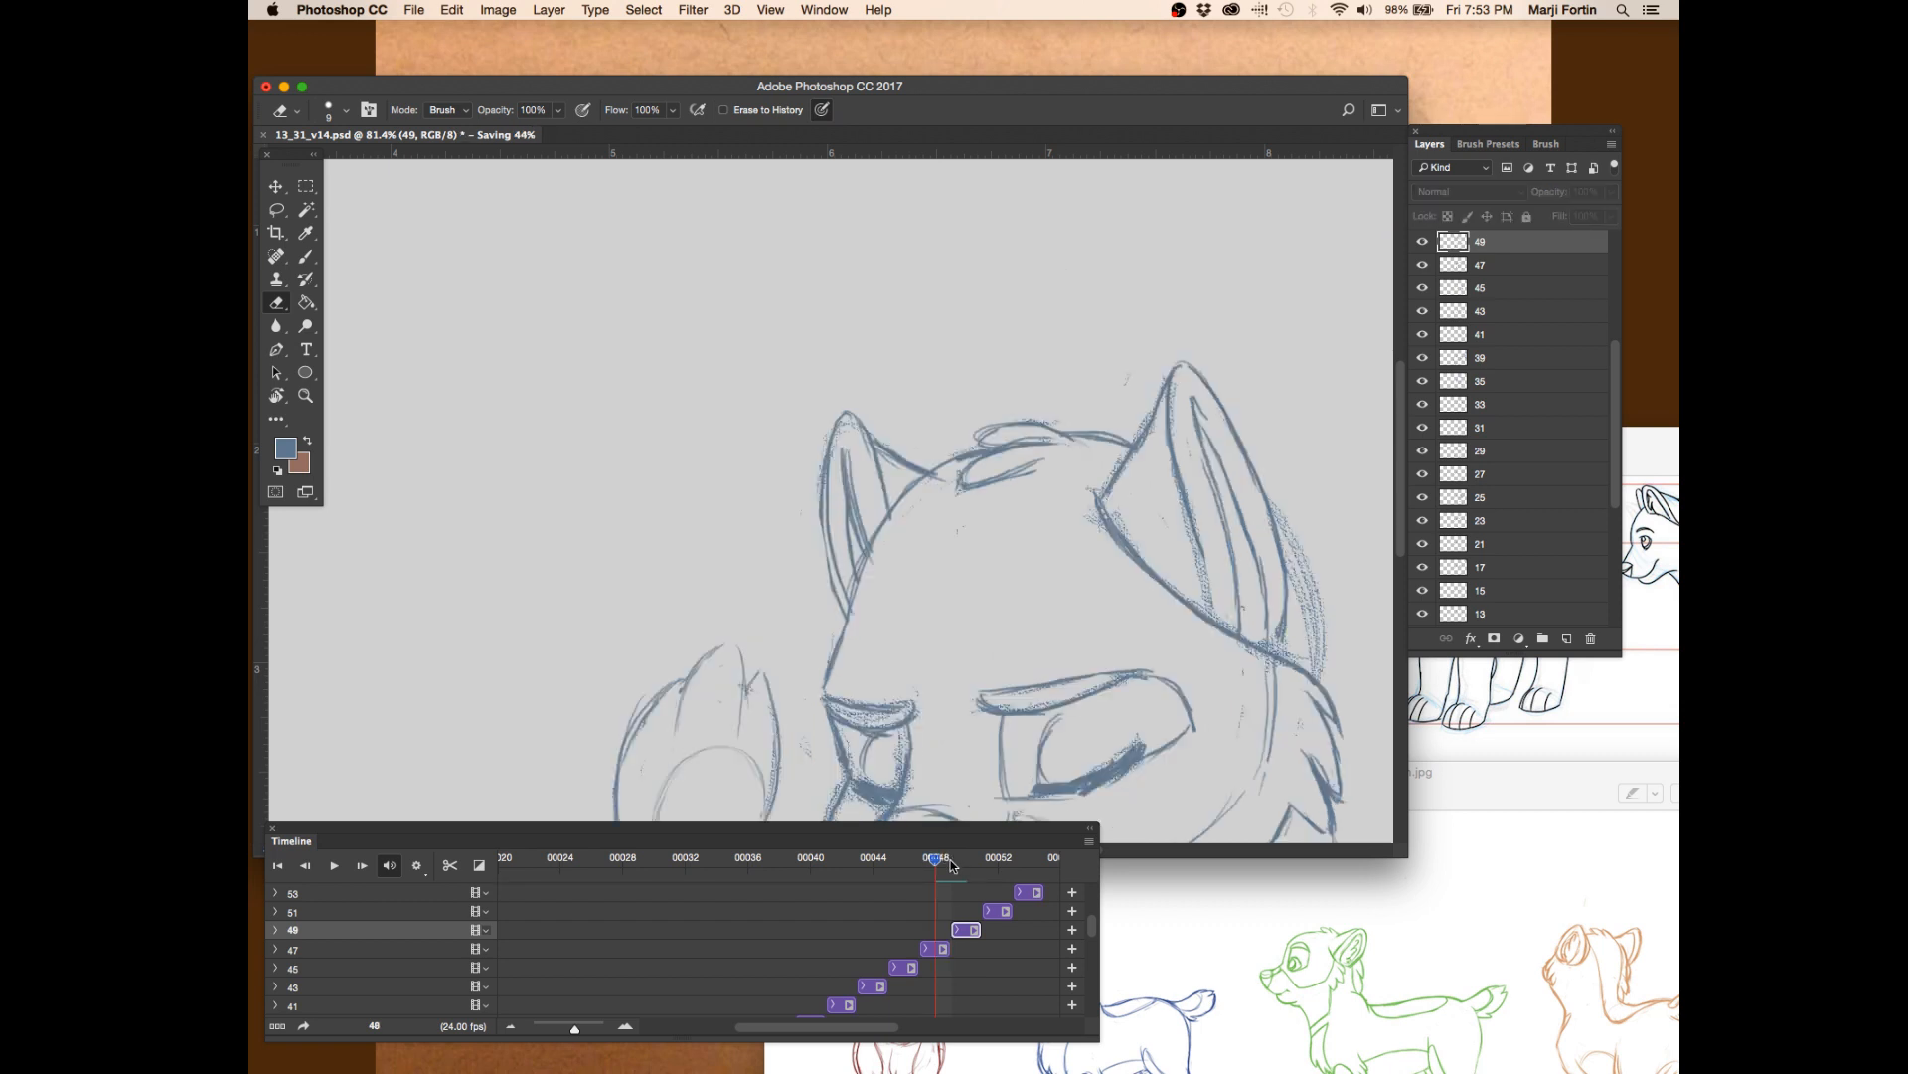
pyautogui.click(960, 864)
pyautogui.moveTo(960, 864); pyautogui.dragTo(982, 861)
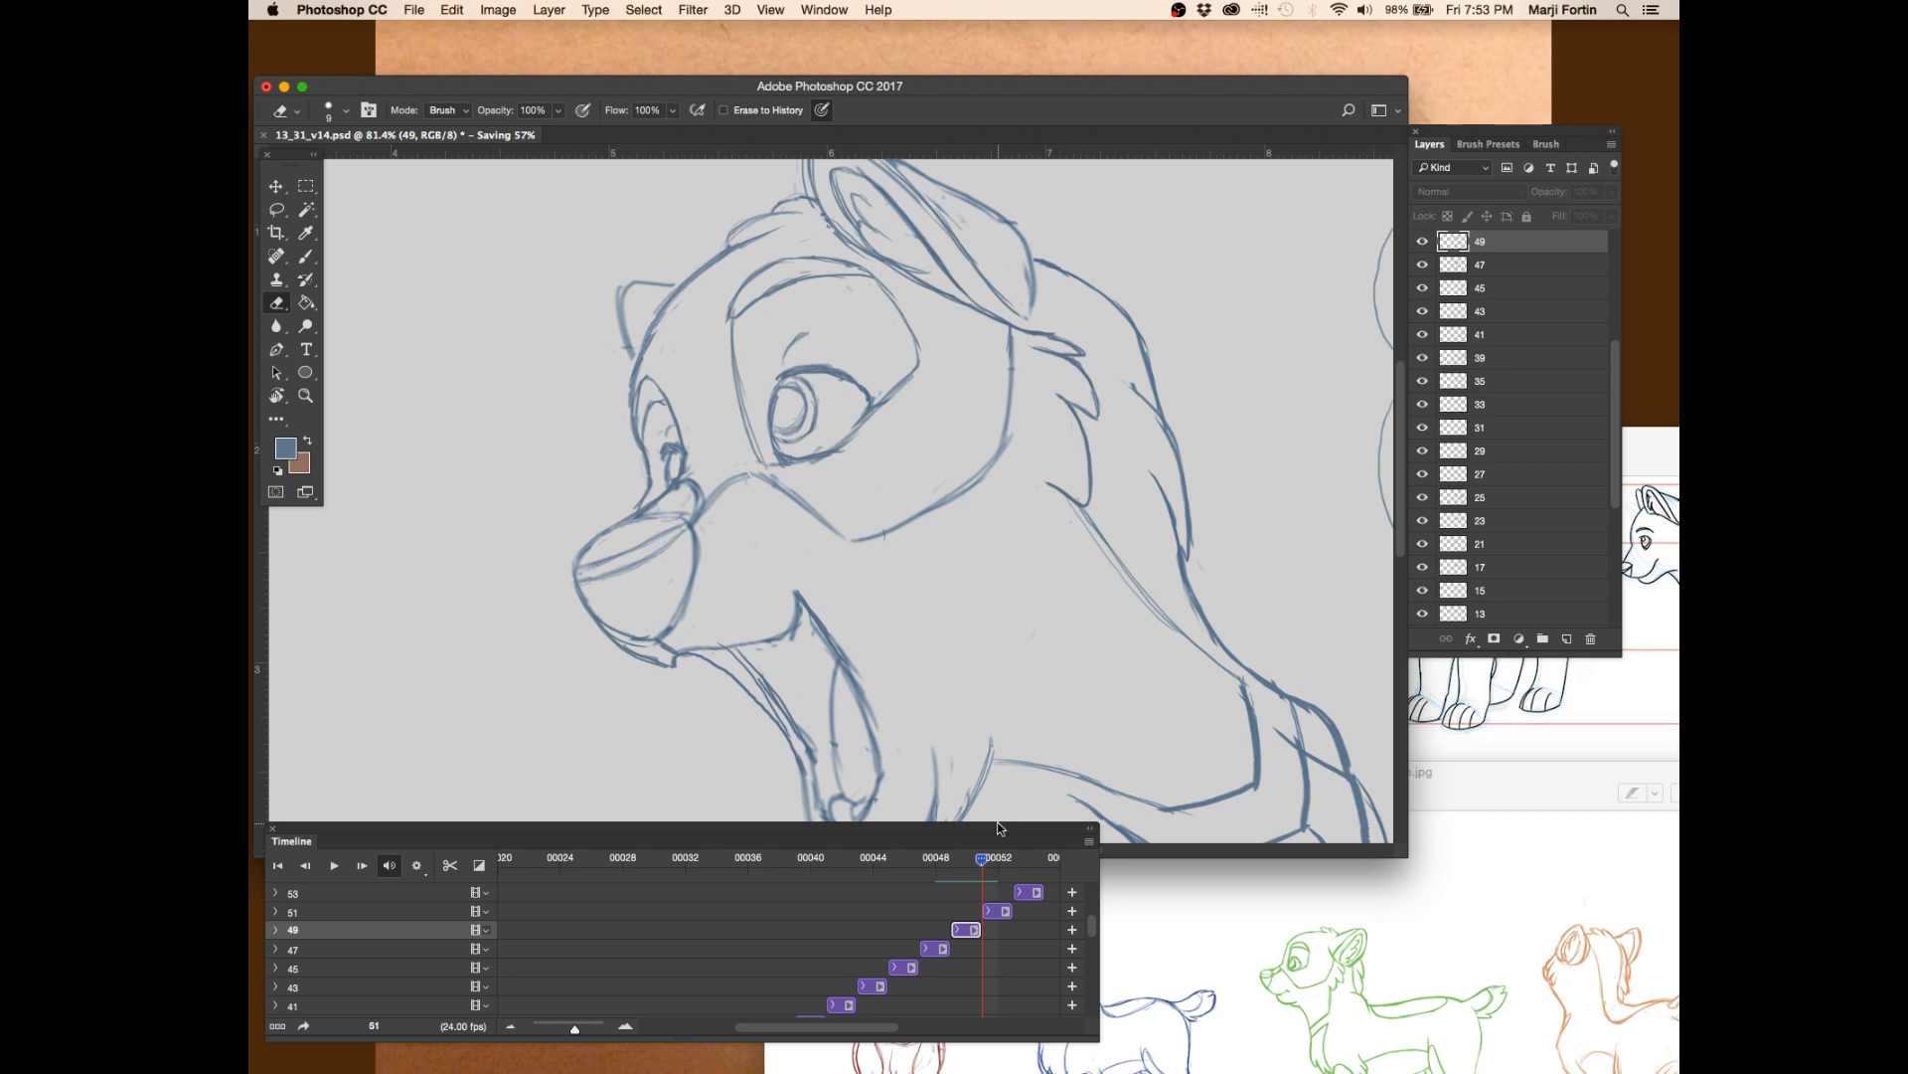
pyautogui.press('Left')
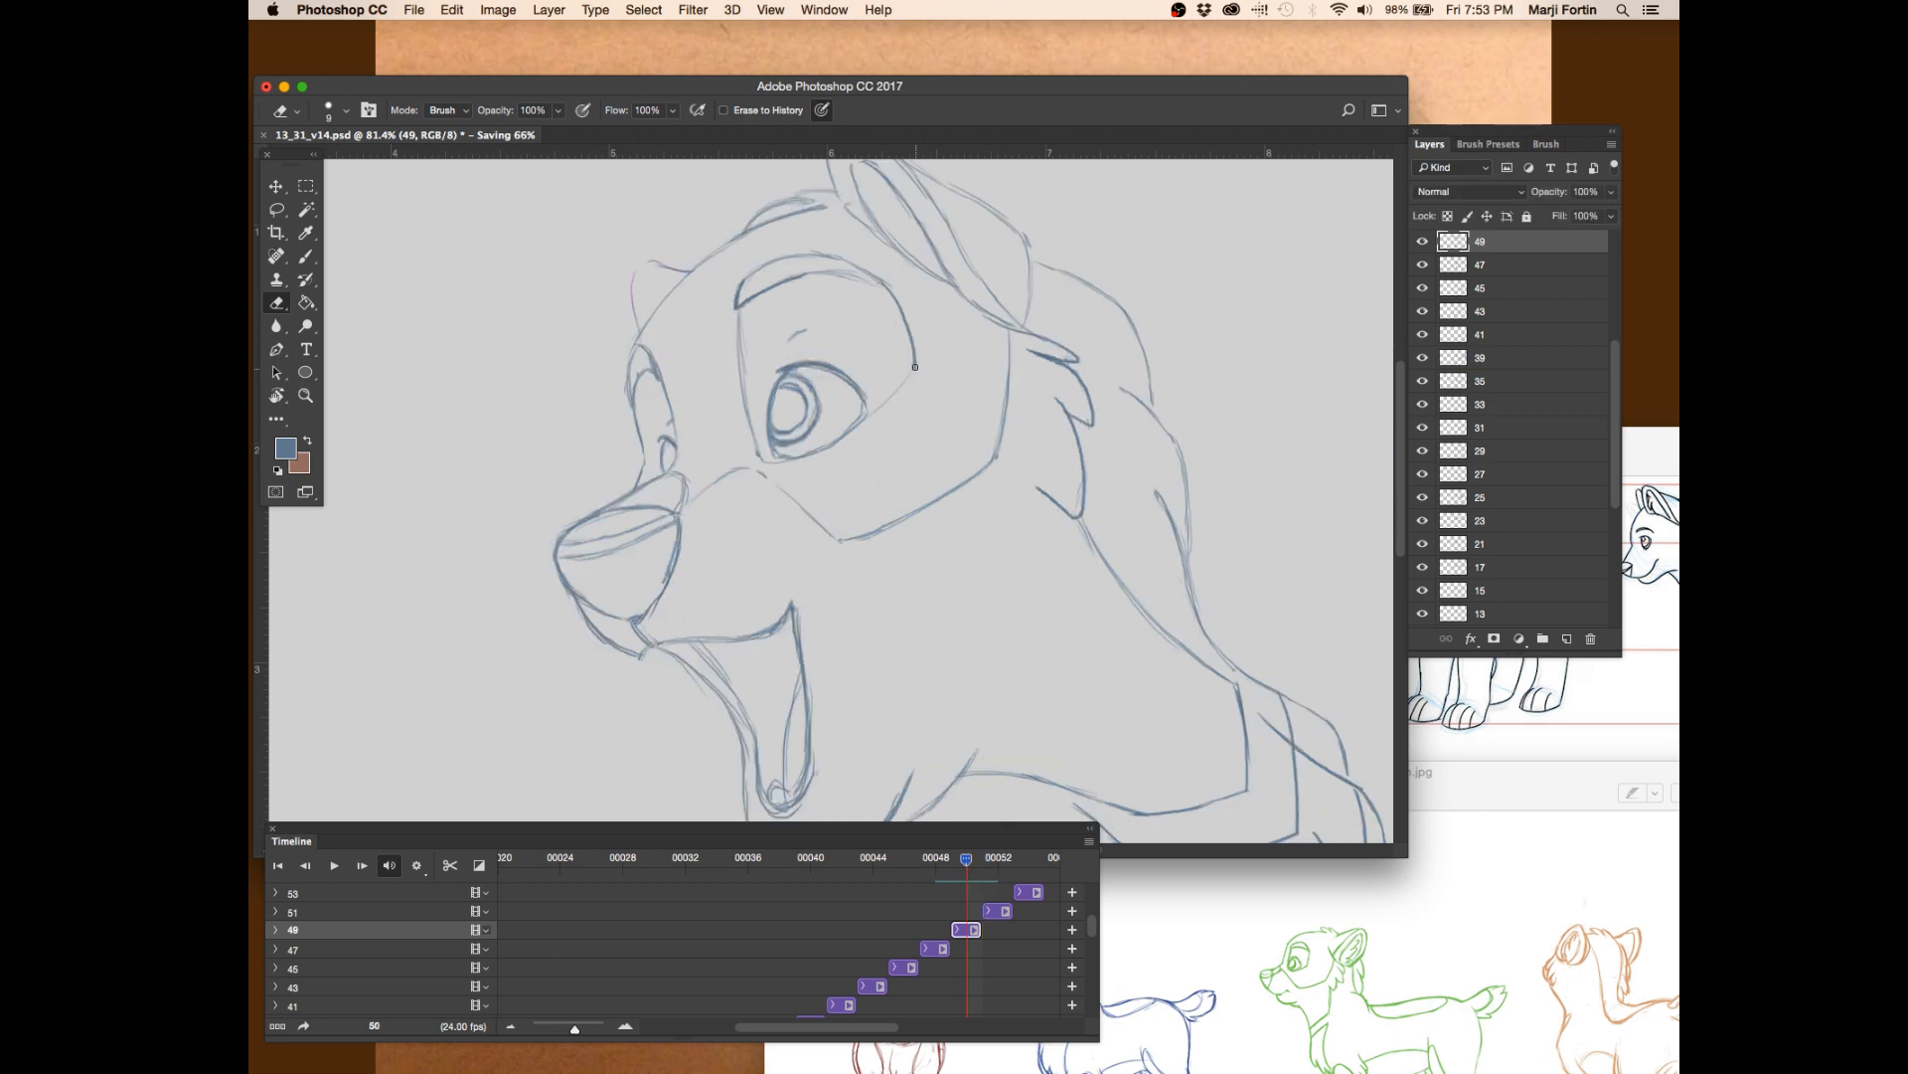
pyautogui.press('Right')
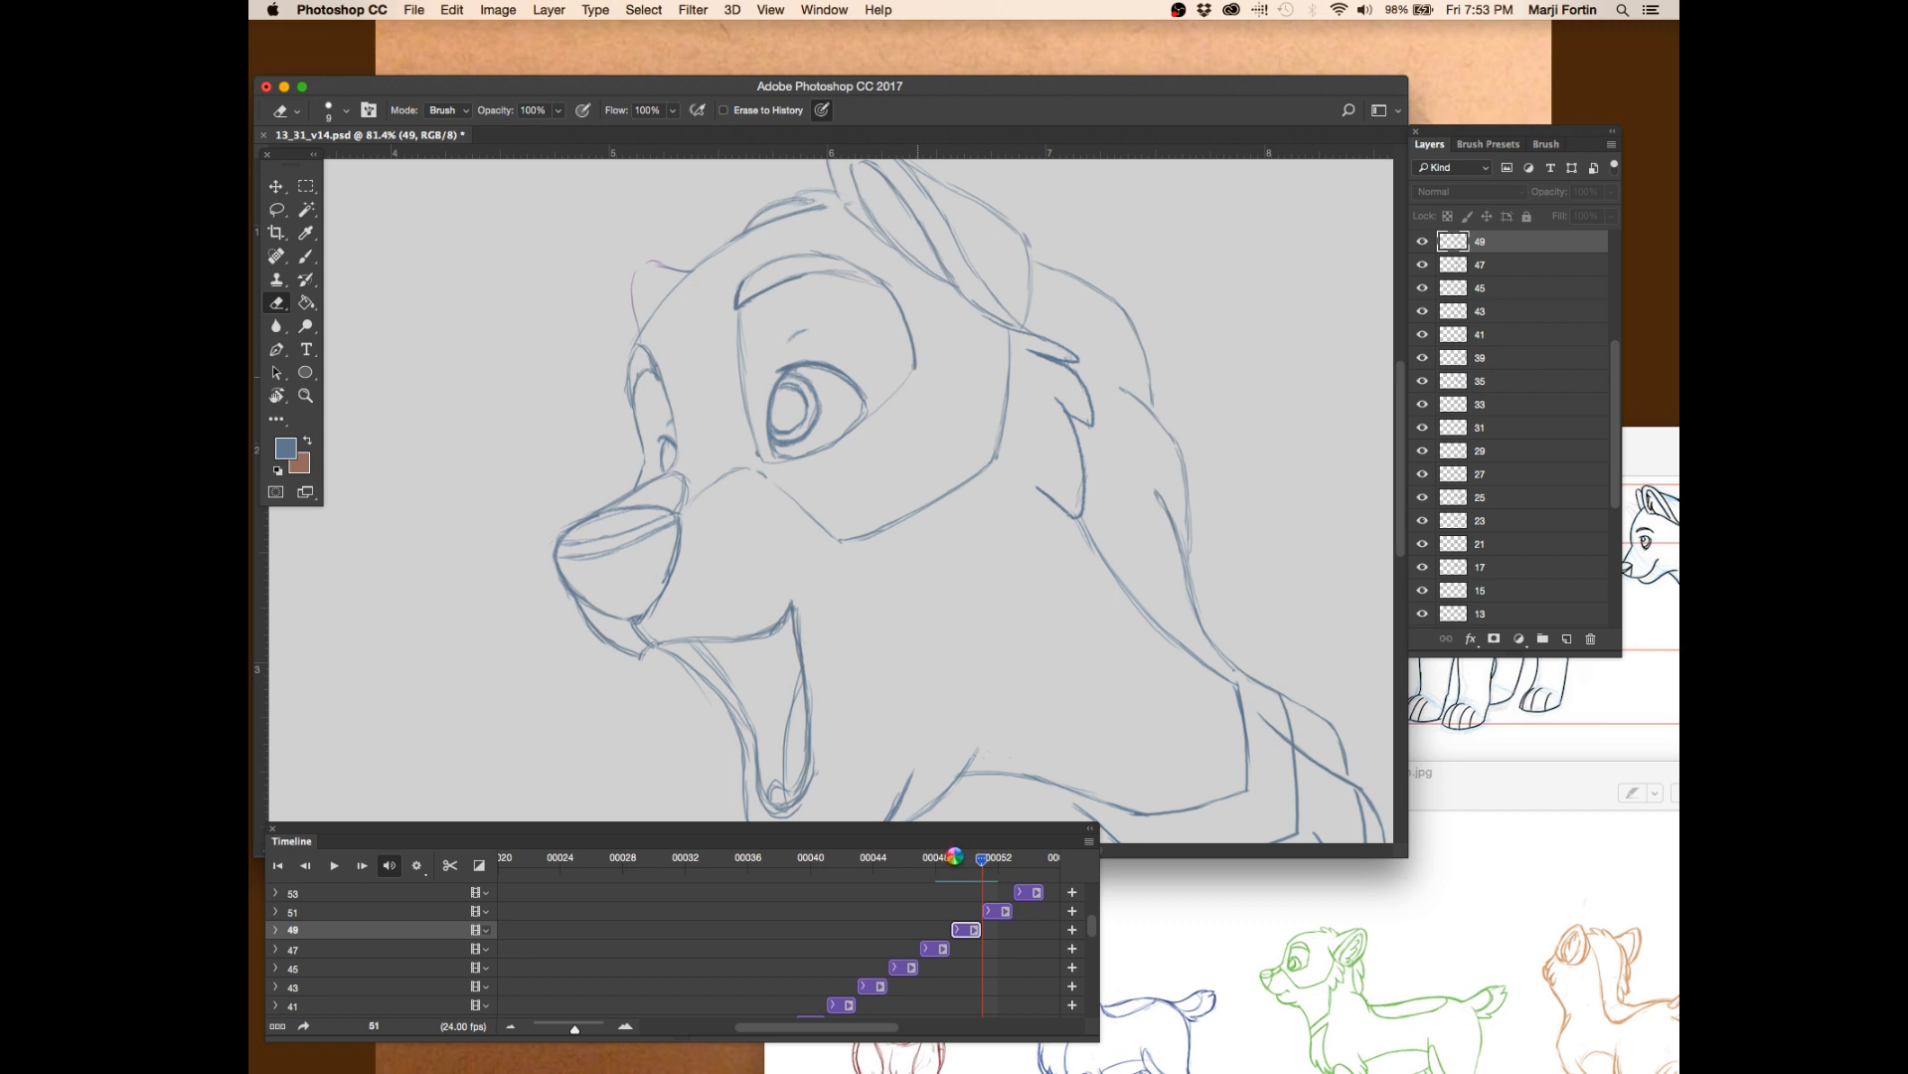
pyautogui.moveTo(954, 857)
pyautogui.mouseDown()
pyautogui.moveTo(939, 863)
pyautogui.moveTo(957, 861)
pyautogui.mouseUp()
pyautogui.press('b')
pyautogui.press('Left')
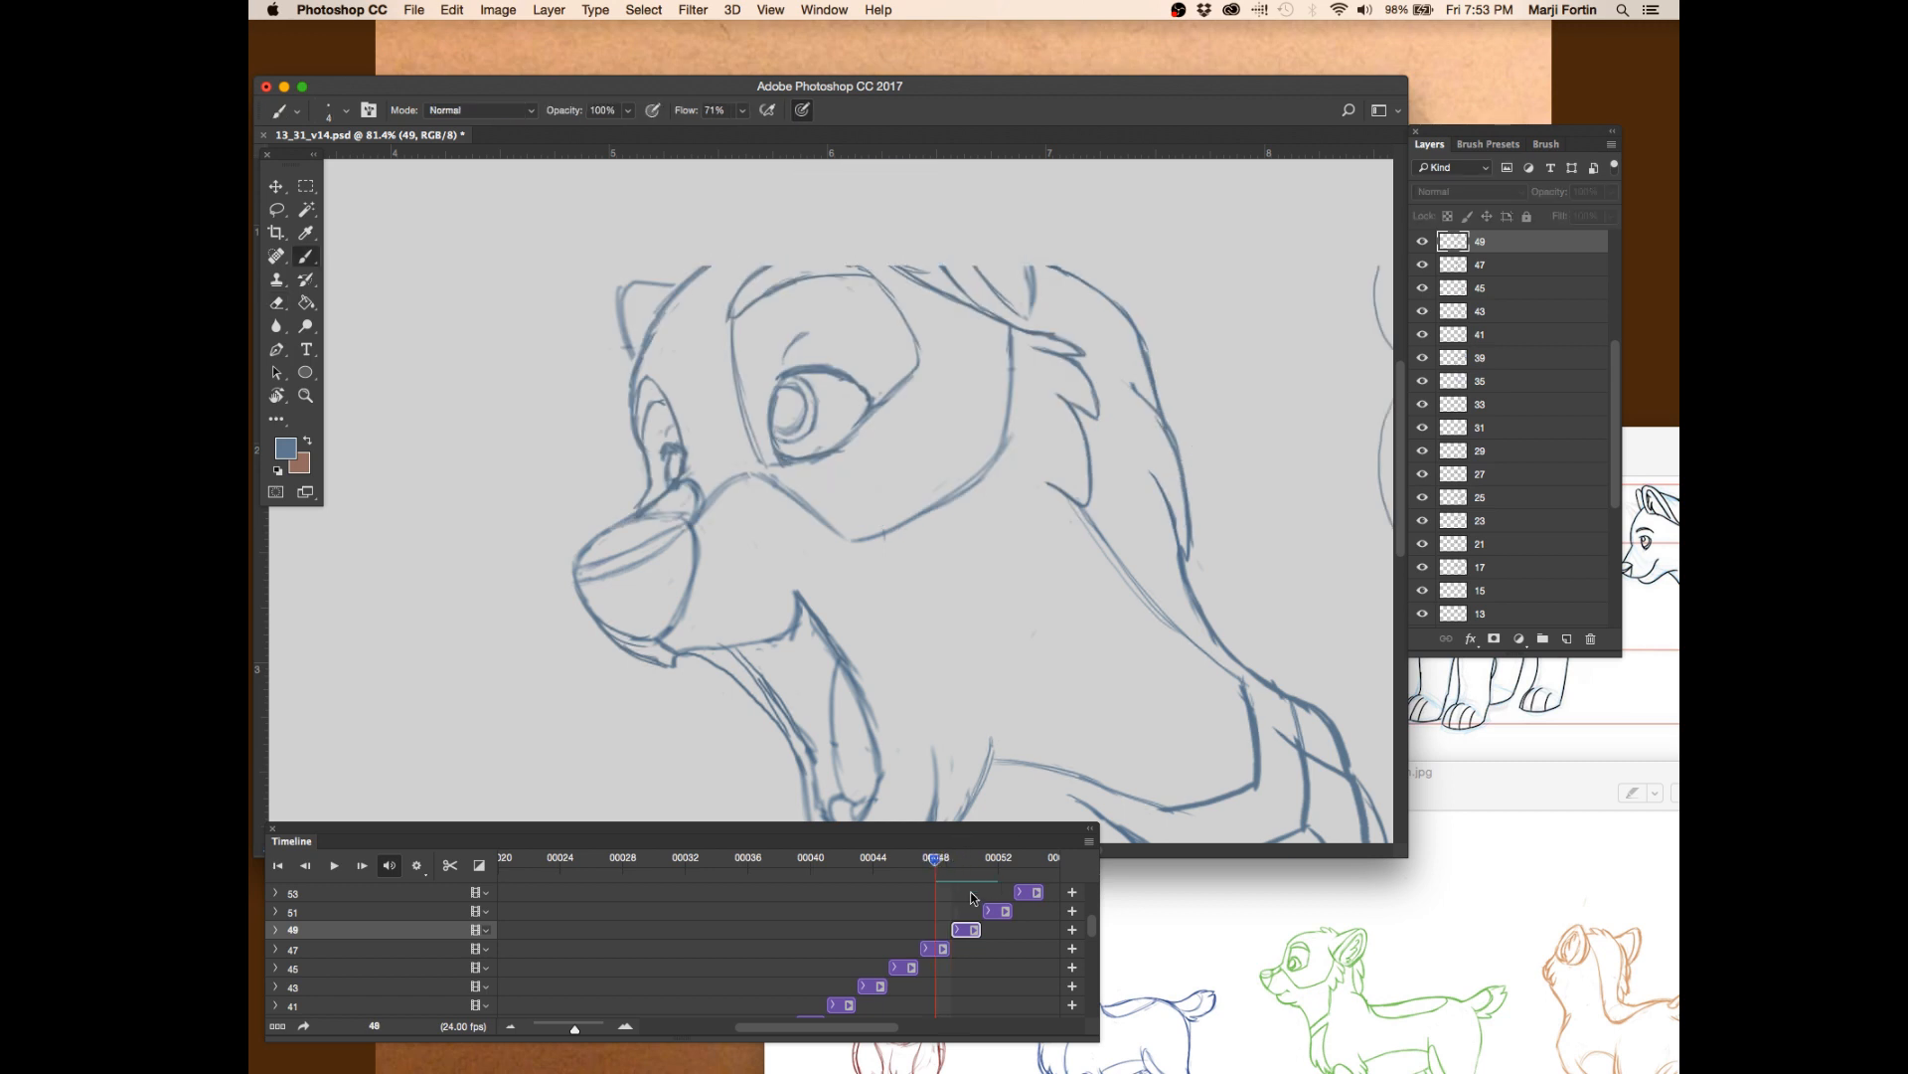
pyautogui.press('Right')
pyautogui.press('Right')
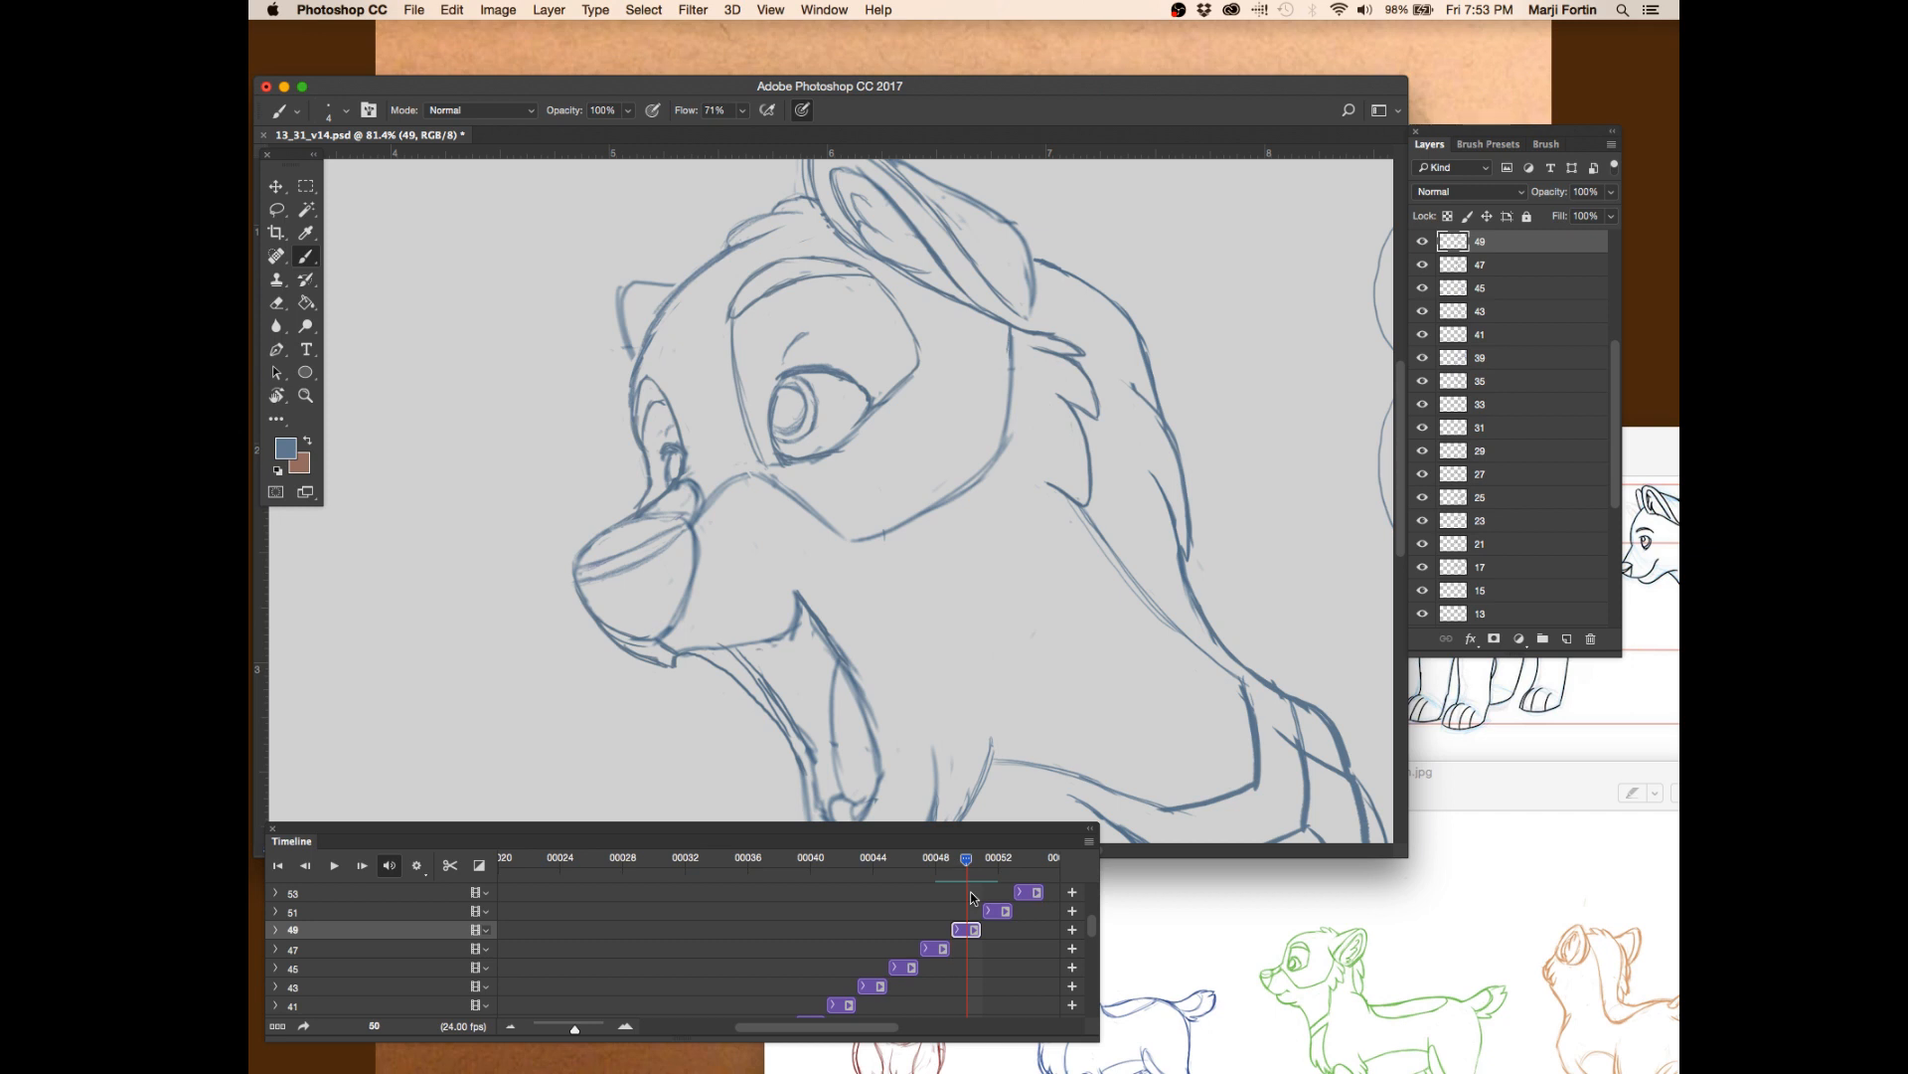
pyautogui.press('Left')
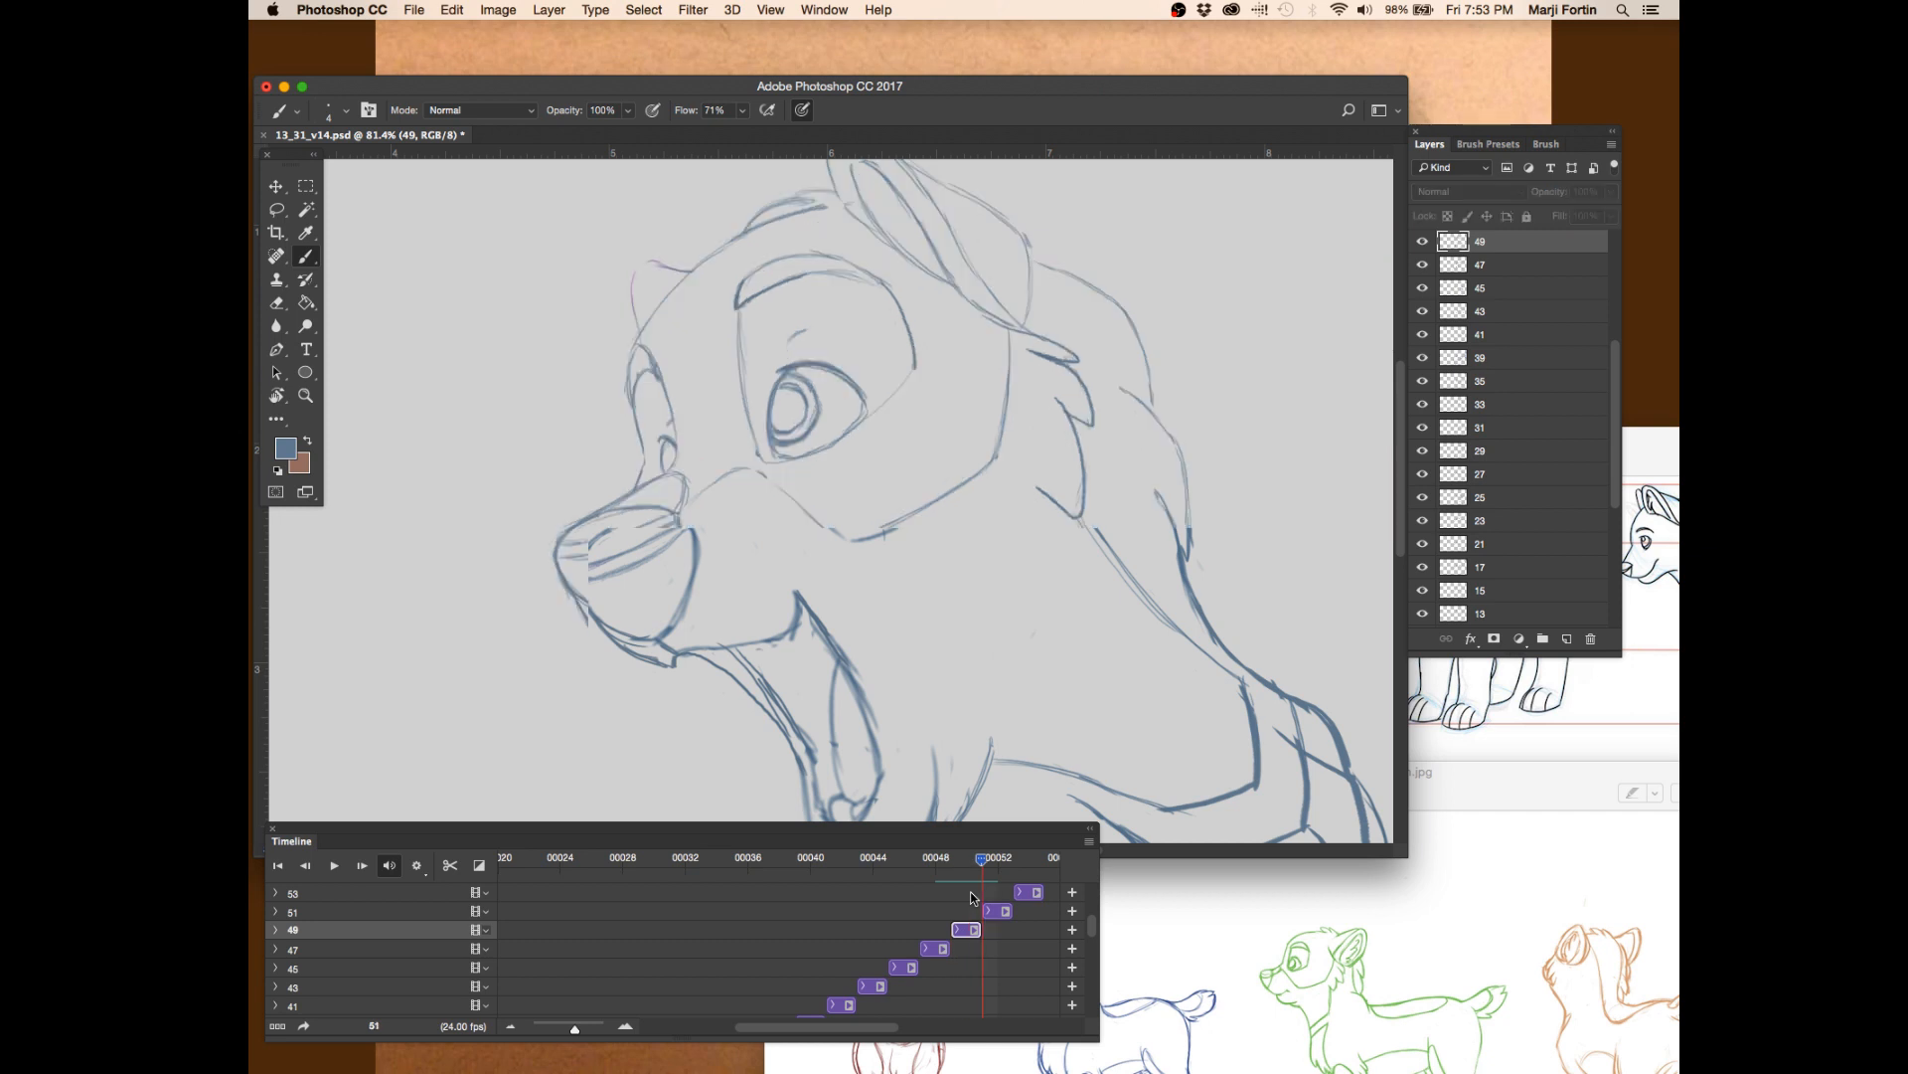
pyautogui.press('Right')
pyautogui.press('Left')
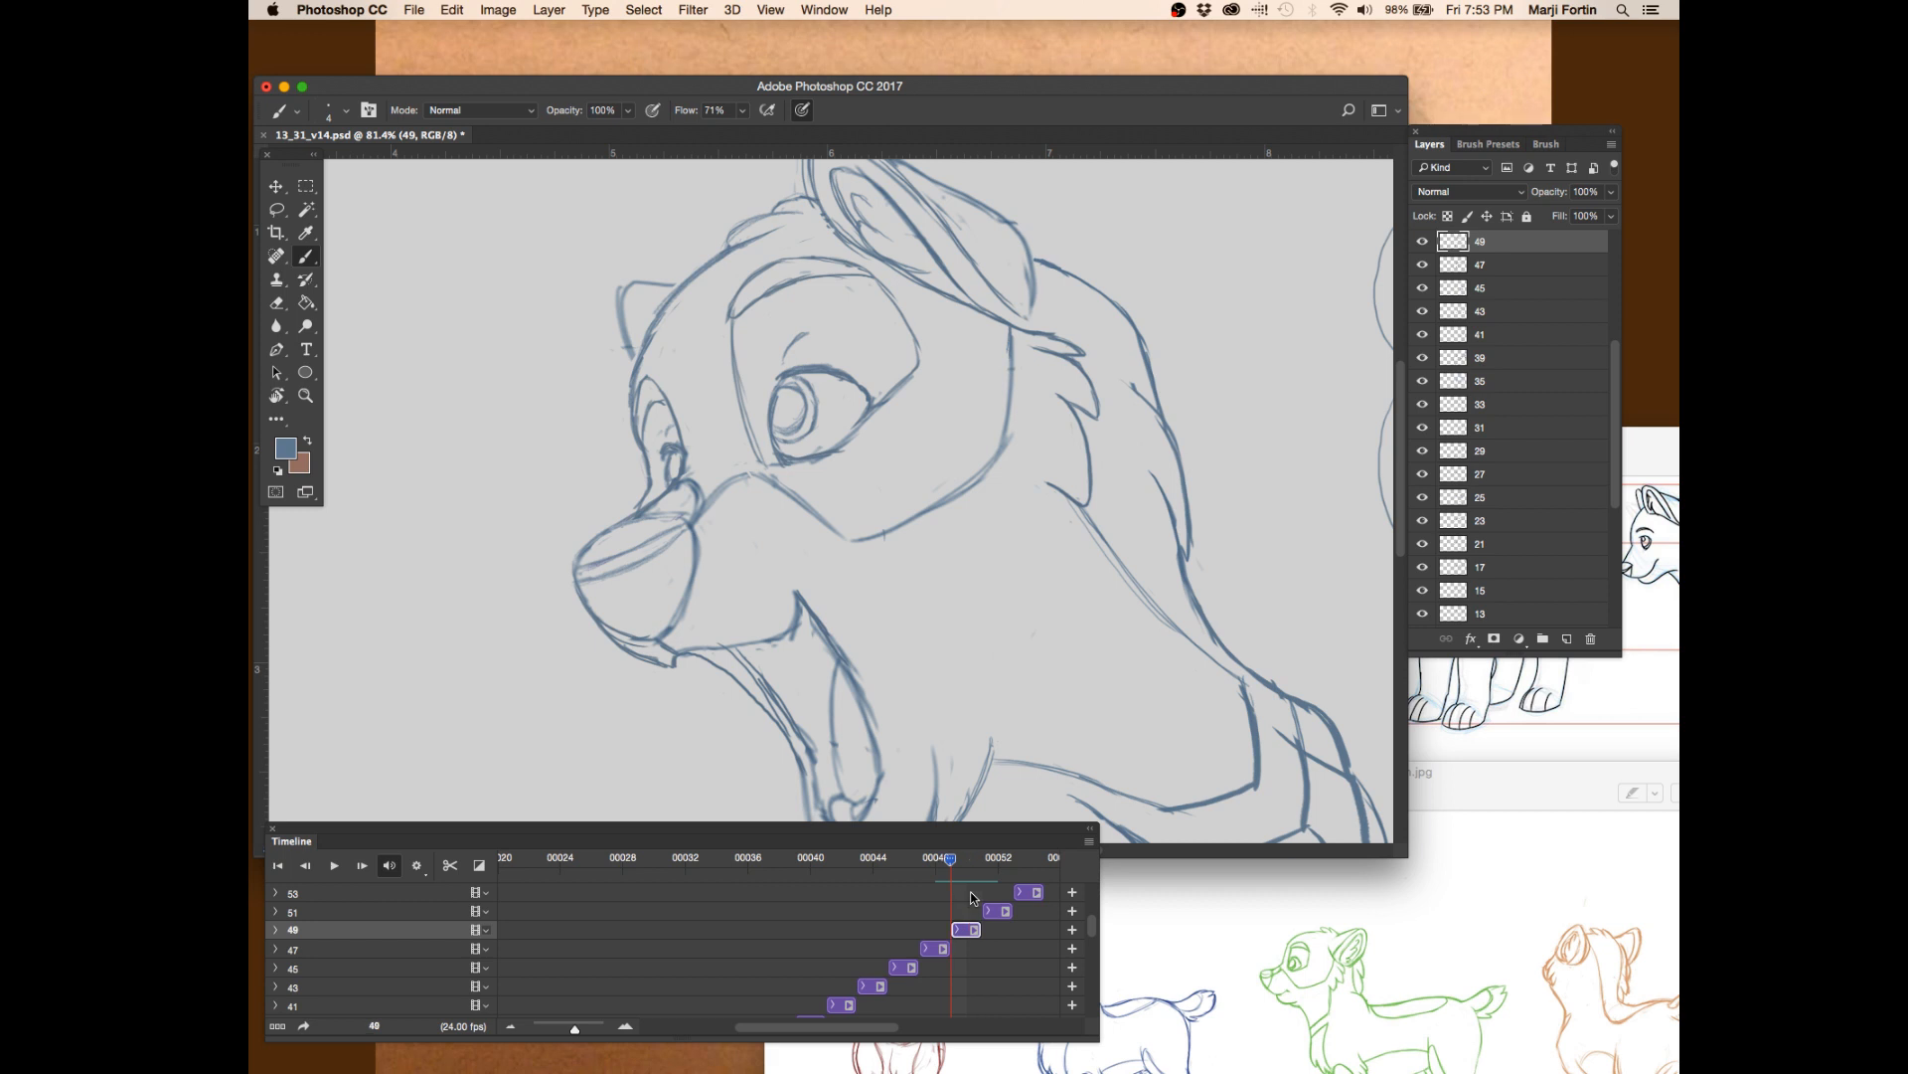
pyautogui.press('Right')
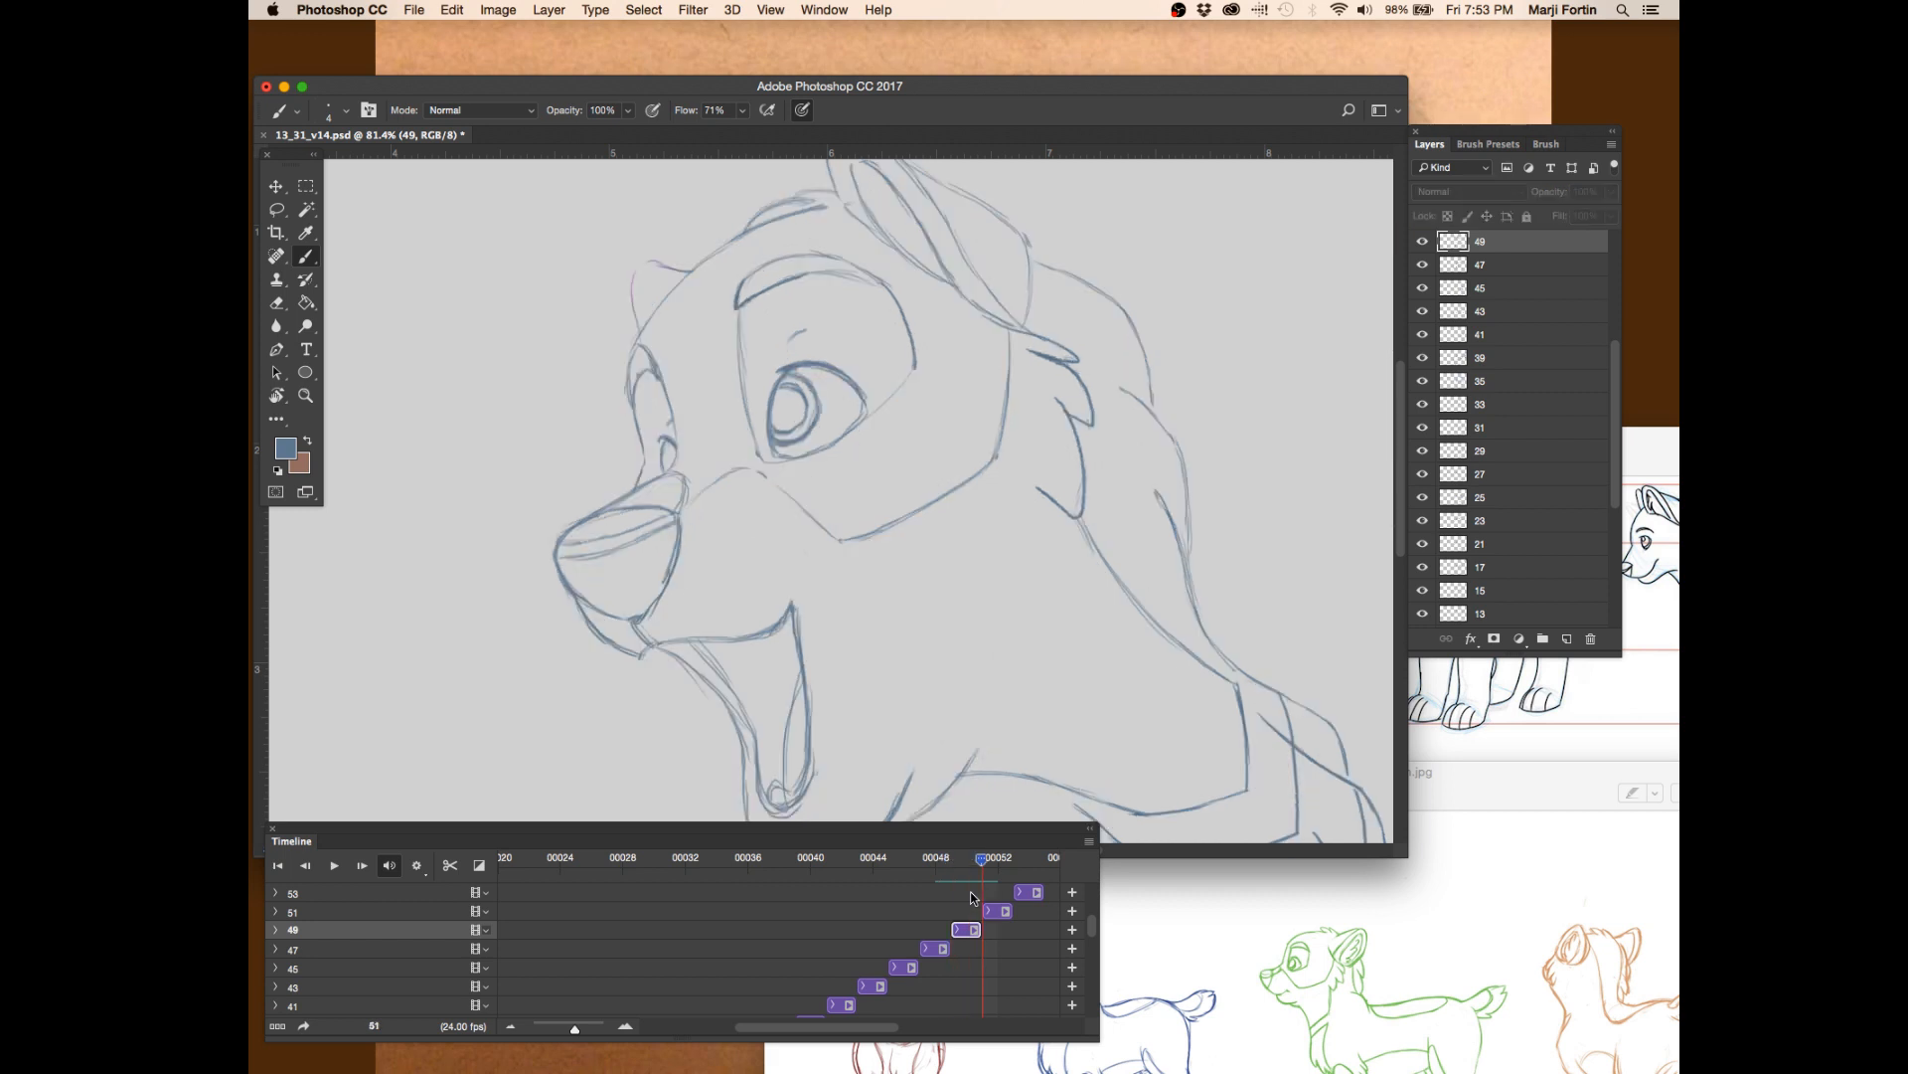
pyautogui.press('Left')
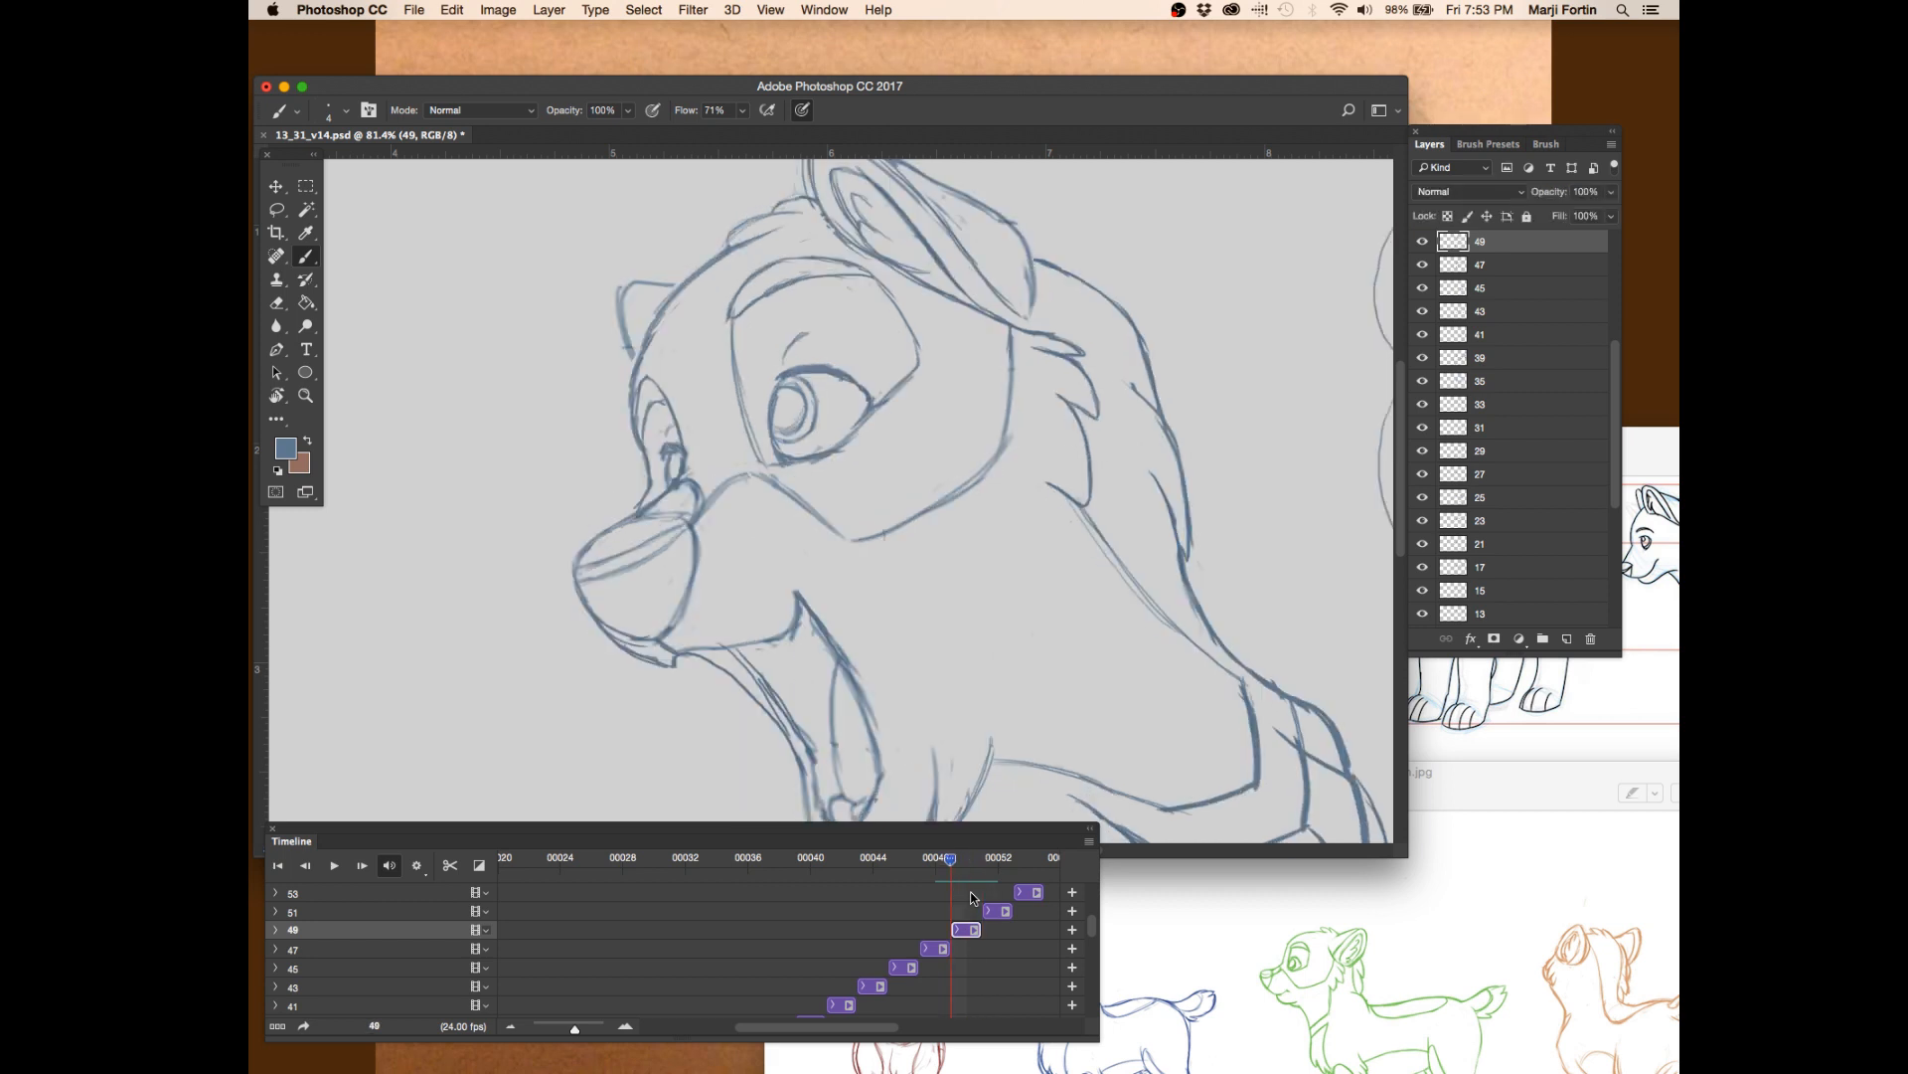
pyautogui.press('Right')
pyautogui.press('Left')
pyautogui.press('Left')
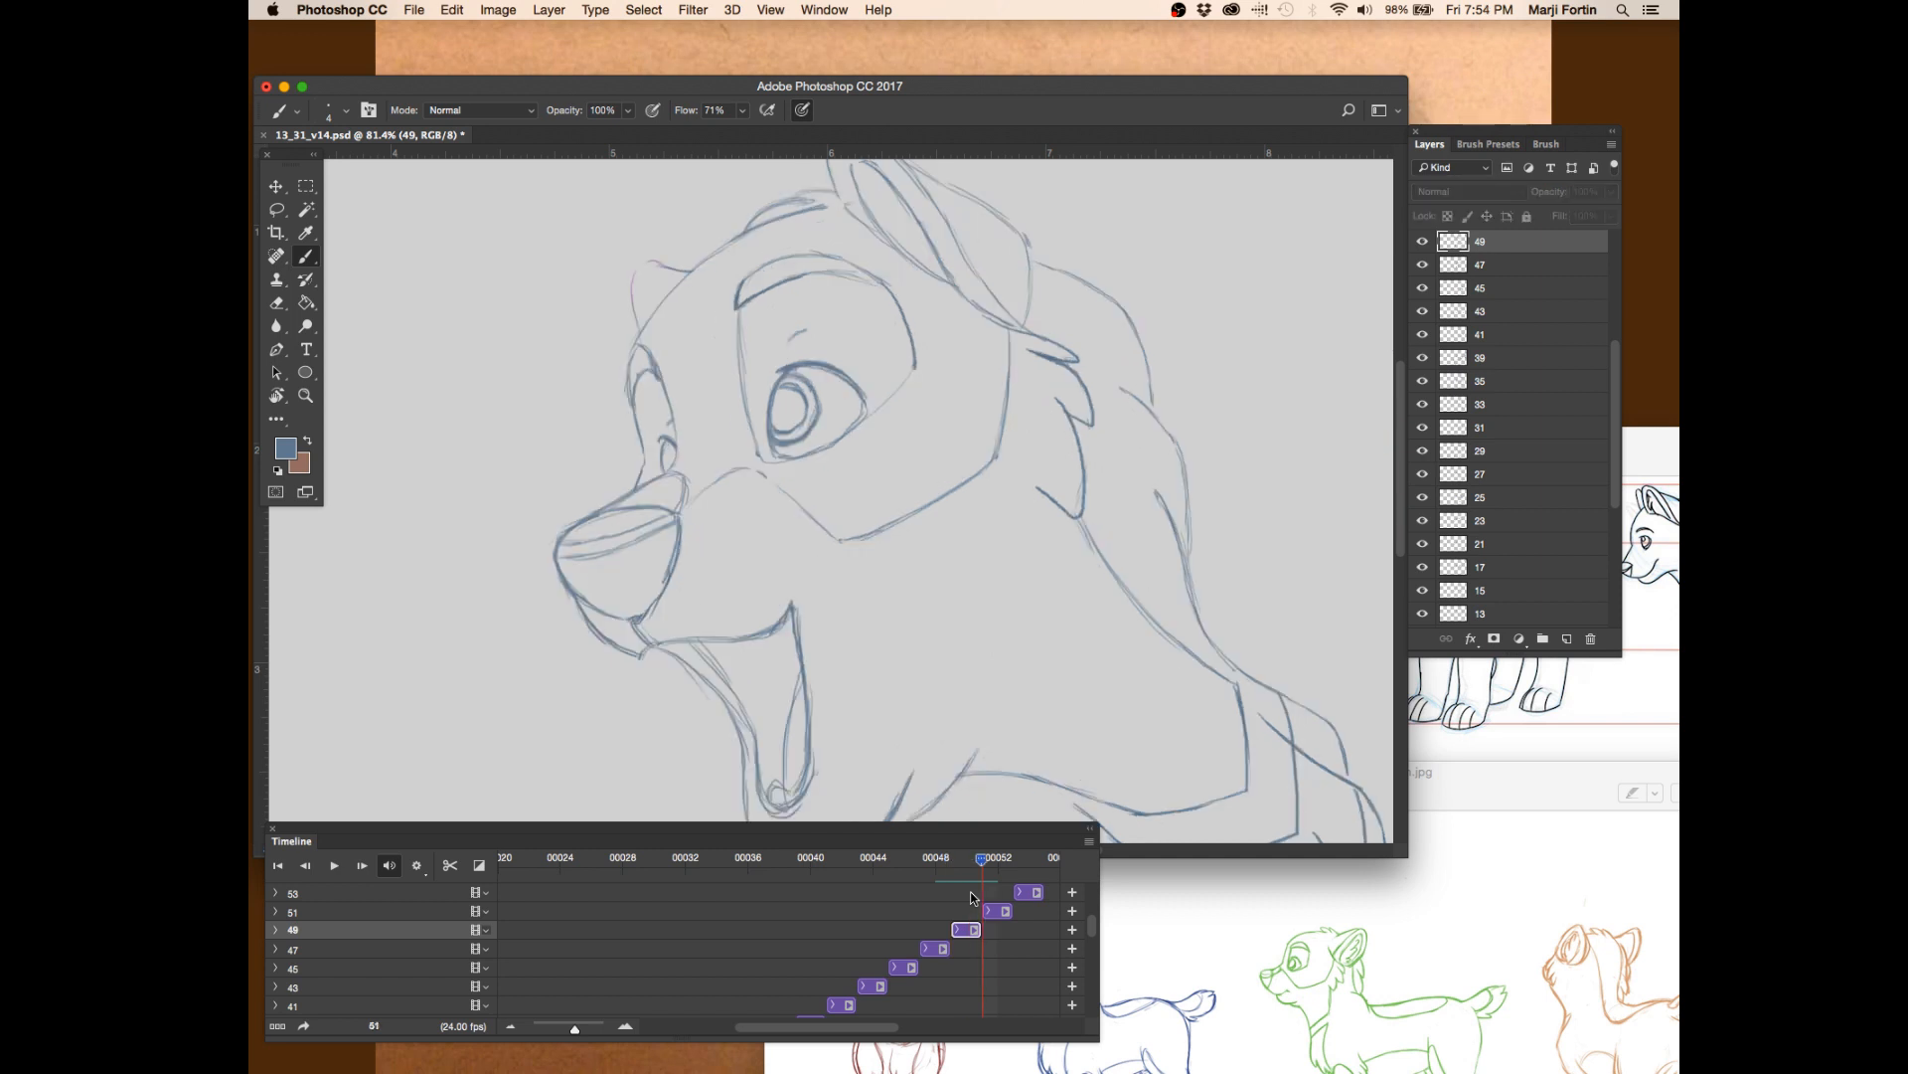
pyautogui.press('Right')
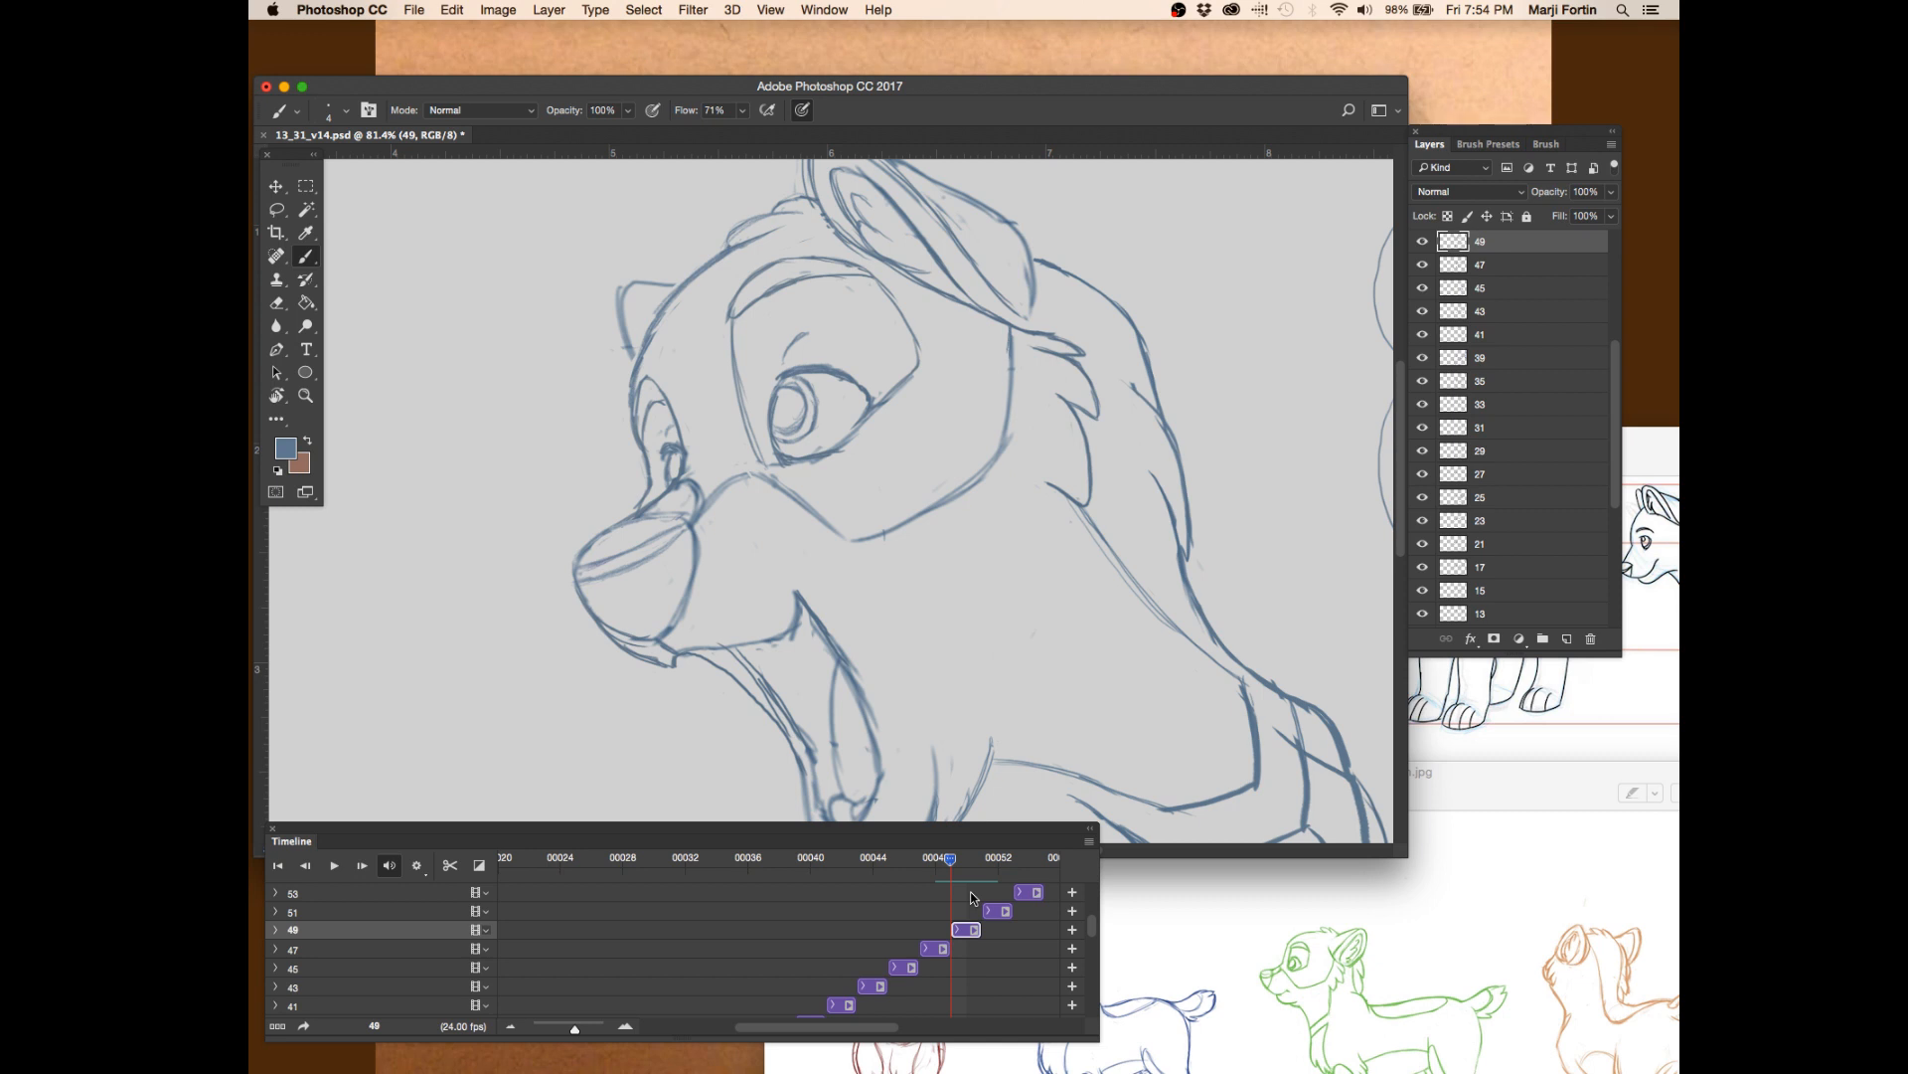
pyautogui.press('Left')
pyautogui.press('Right')
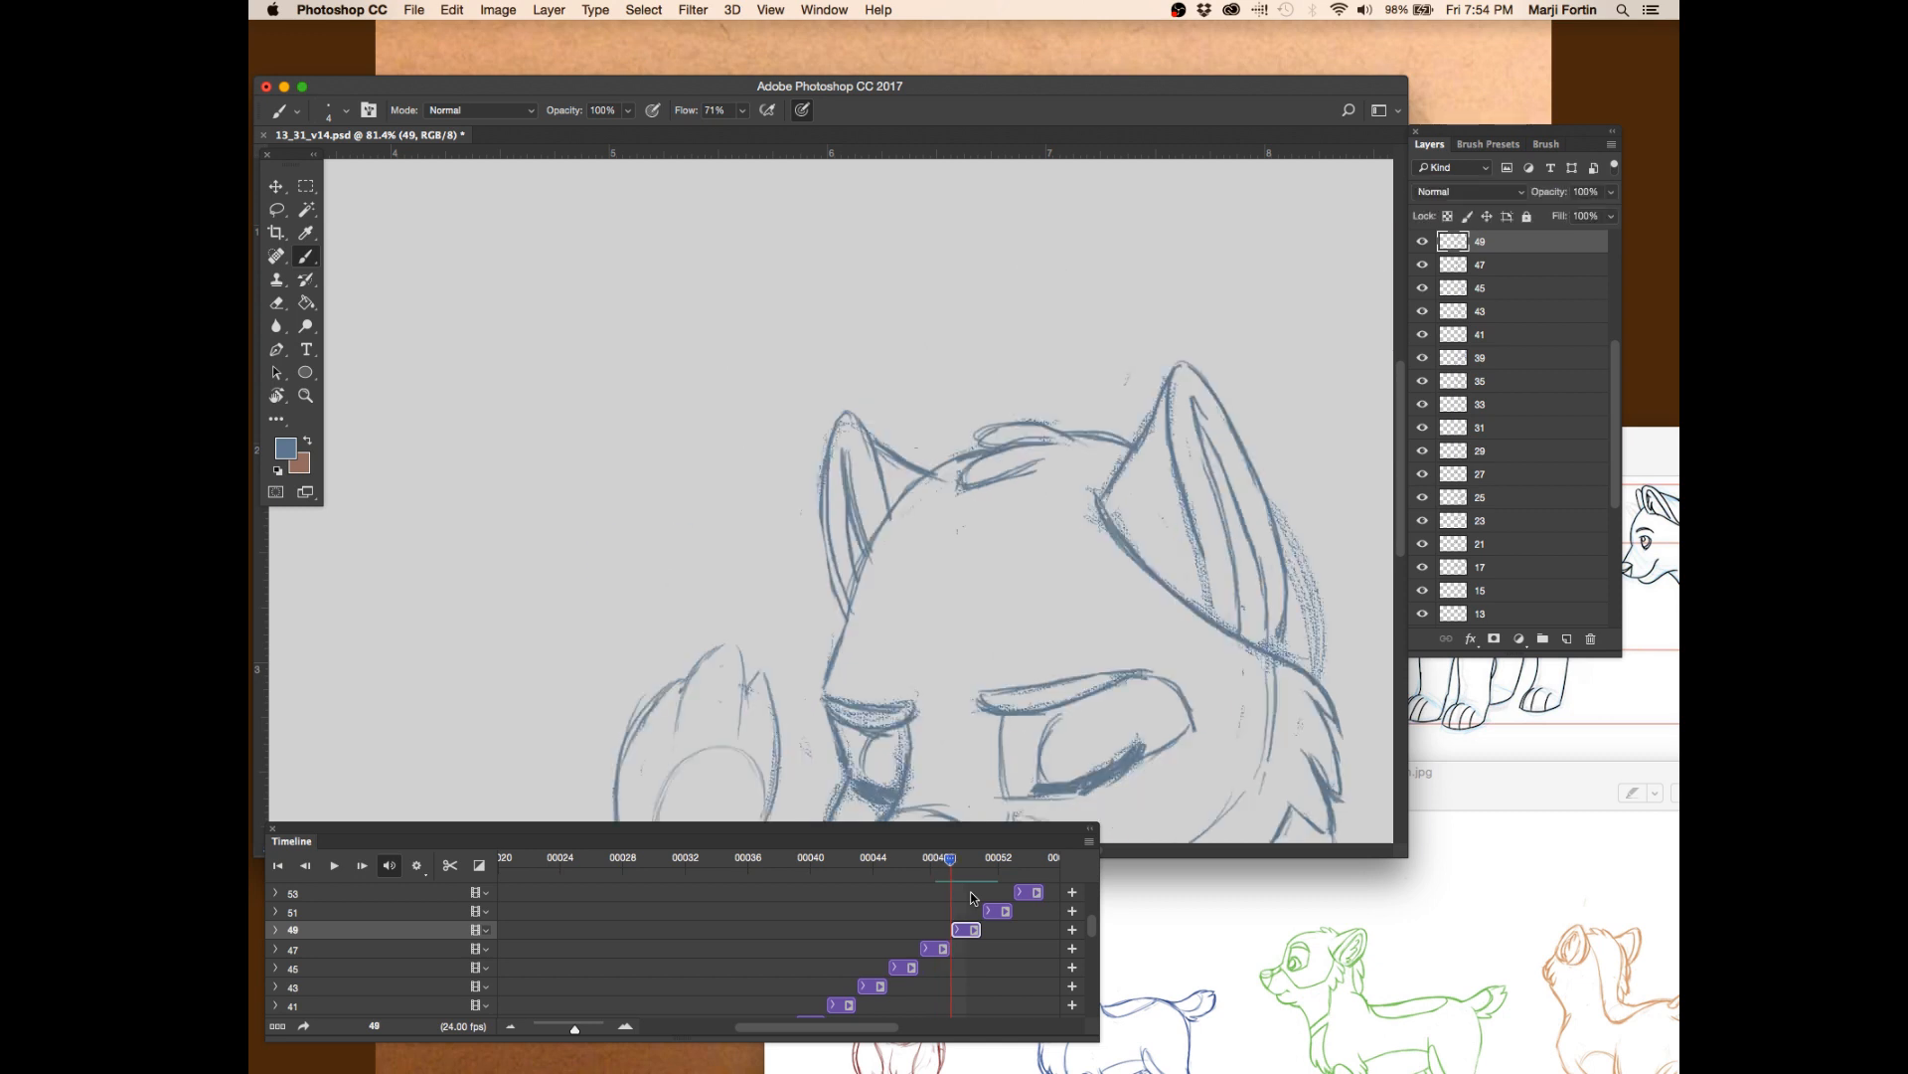
pyautogui.press('Right')
pyautogui.press('Right')
pyautogui.press('Left')
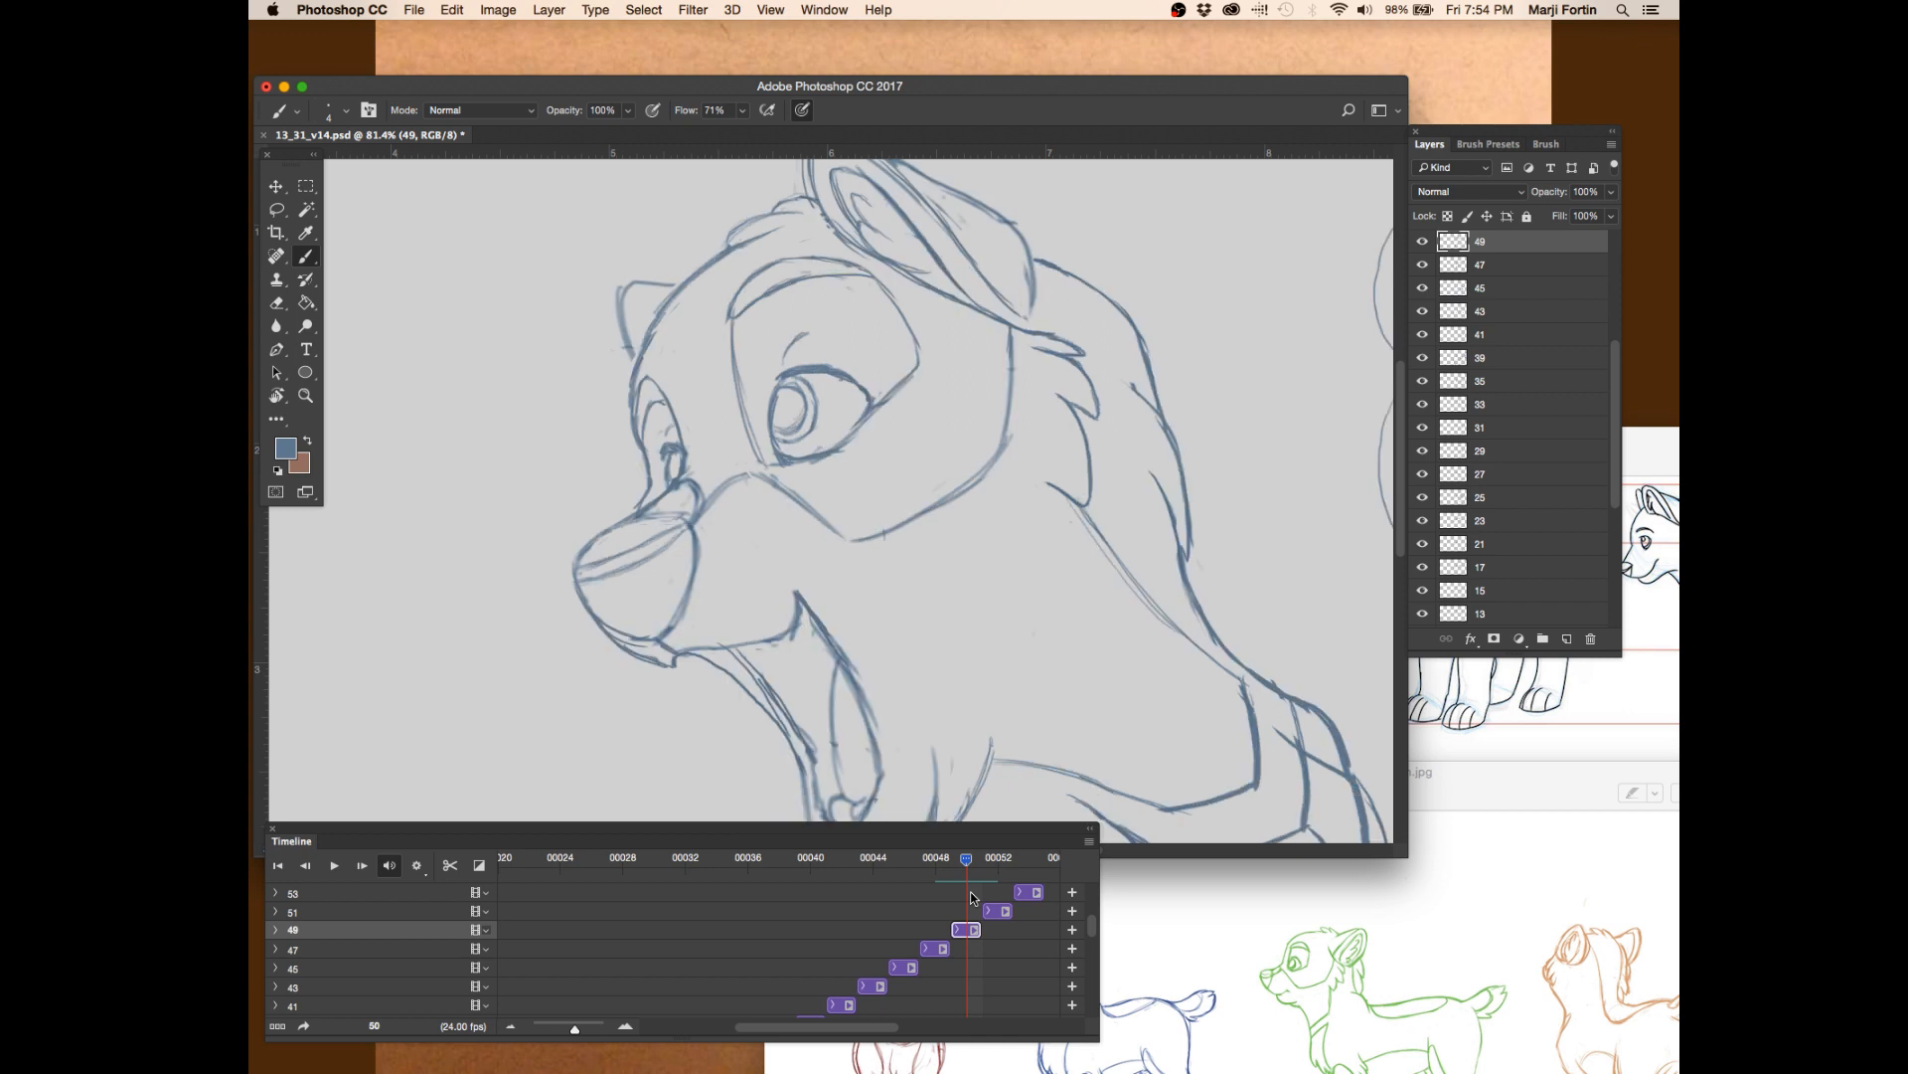
# - Save the document and compare the near ear in drawing 49 with the one in drawing 51
pyautogui.press('cmd+s')
pyautogui.moveTo(966, 861); pyautogui.dragTo(952, 860)
pyautogui.moveTo(1129, 709); pyautogui.dragTo(1129, 771)
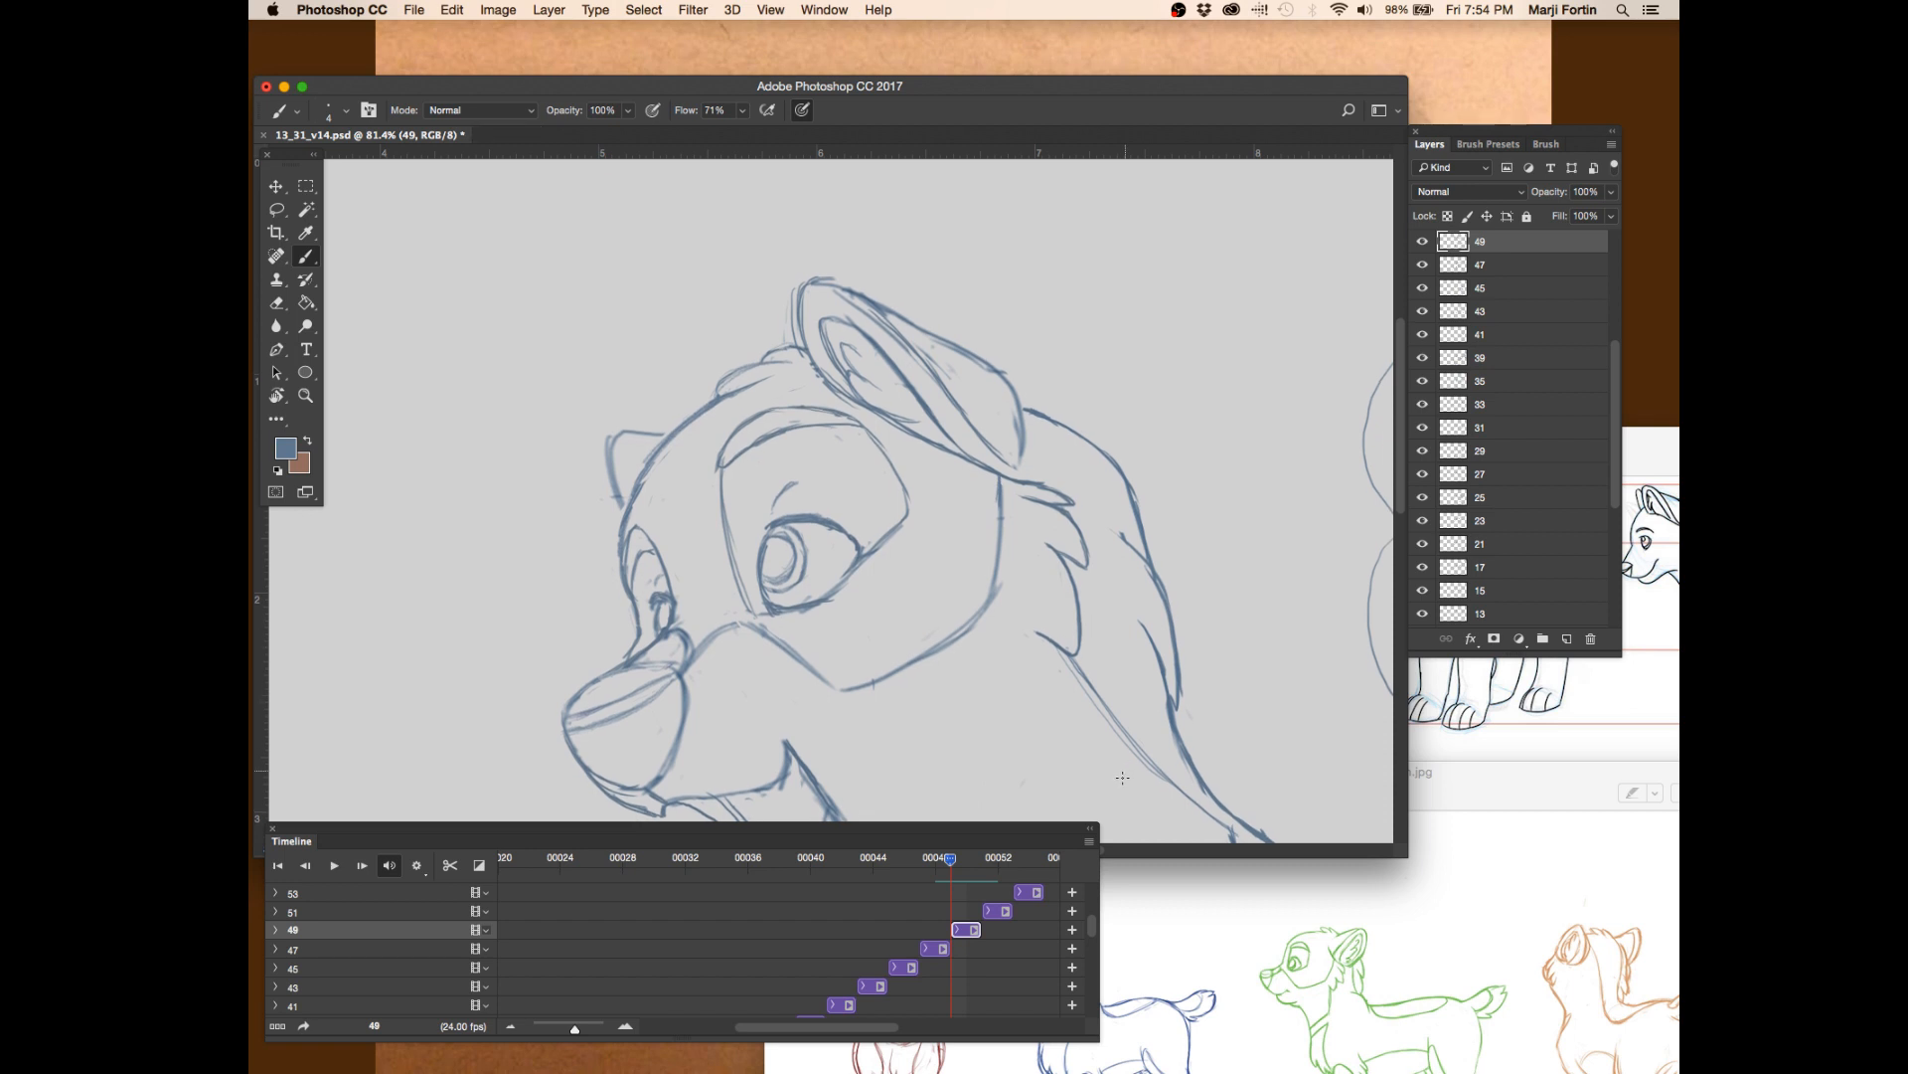
pyautogui.press('space')
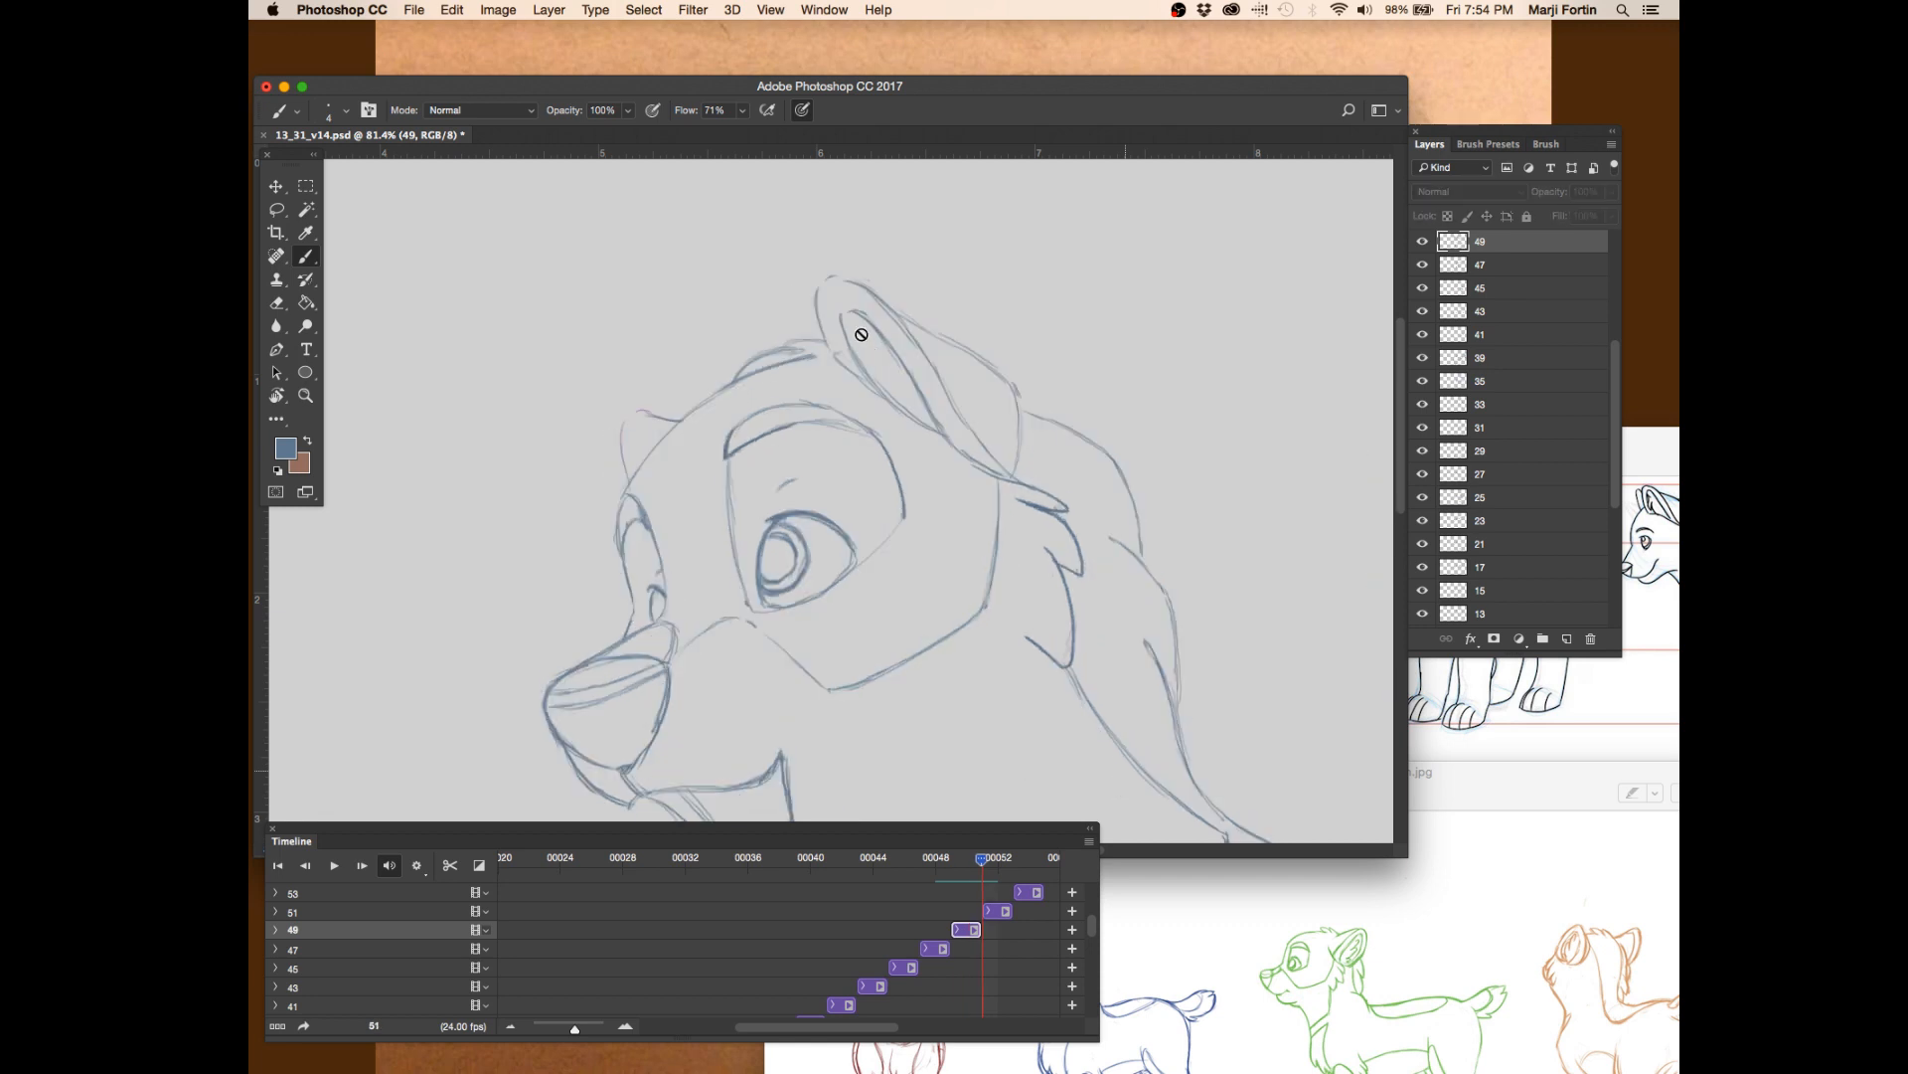
# - Widen the timeline so more frames fit and show the clips of drawings 47 to 59
pyautogui.moveTo(1098, 971); pyautogui.dragTo(1612, 964)
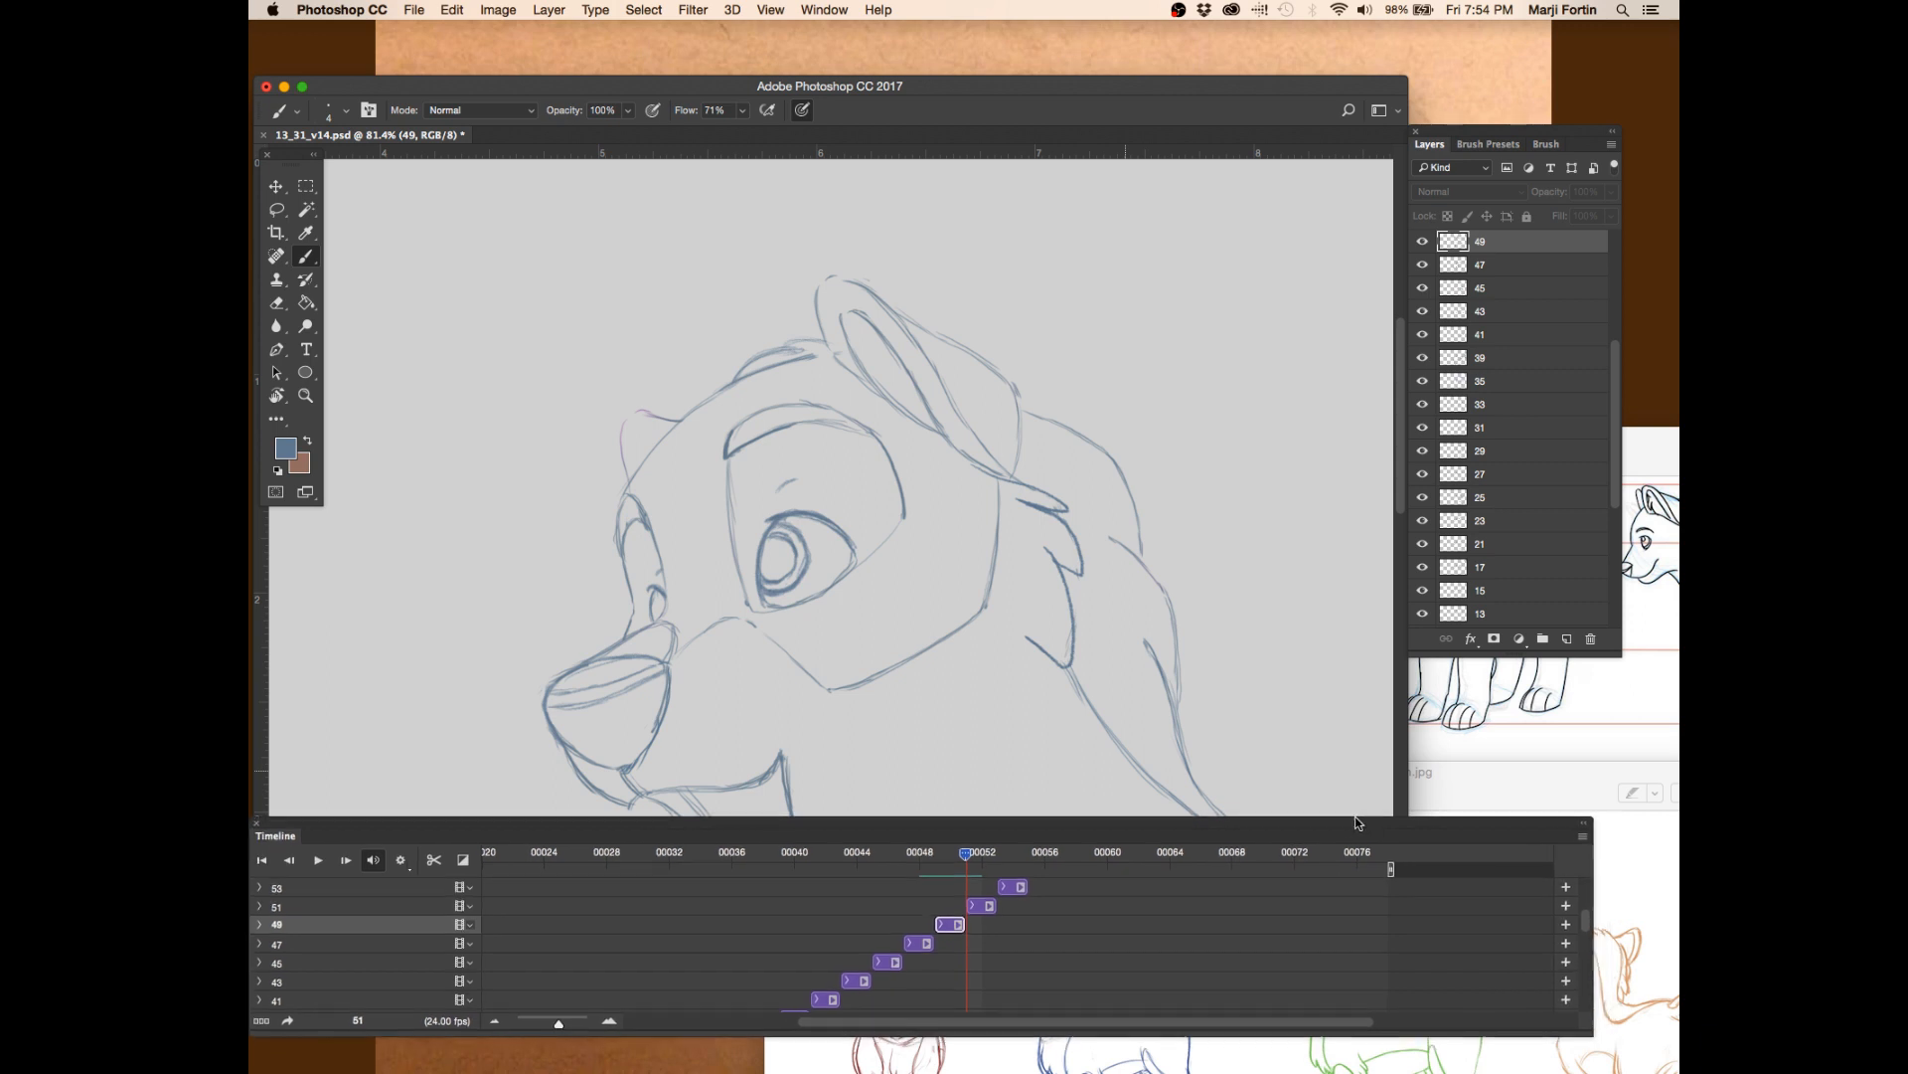
pyautogui.scroll(3, 1579, 867)
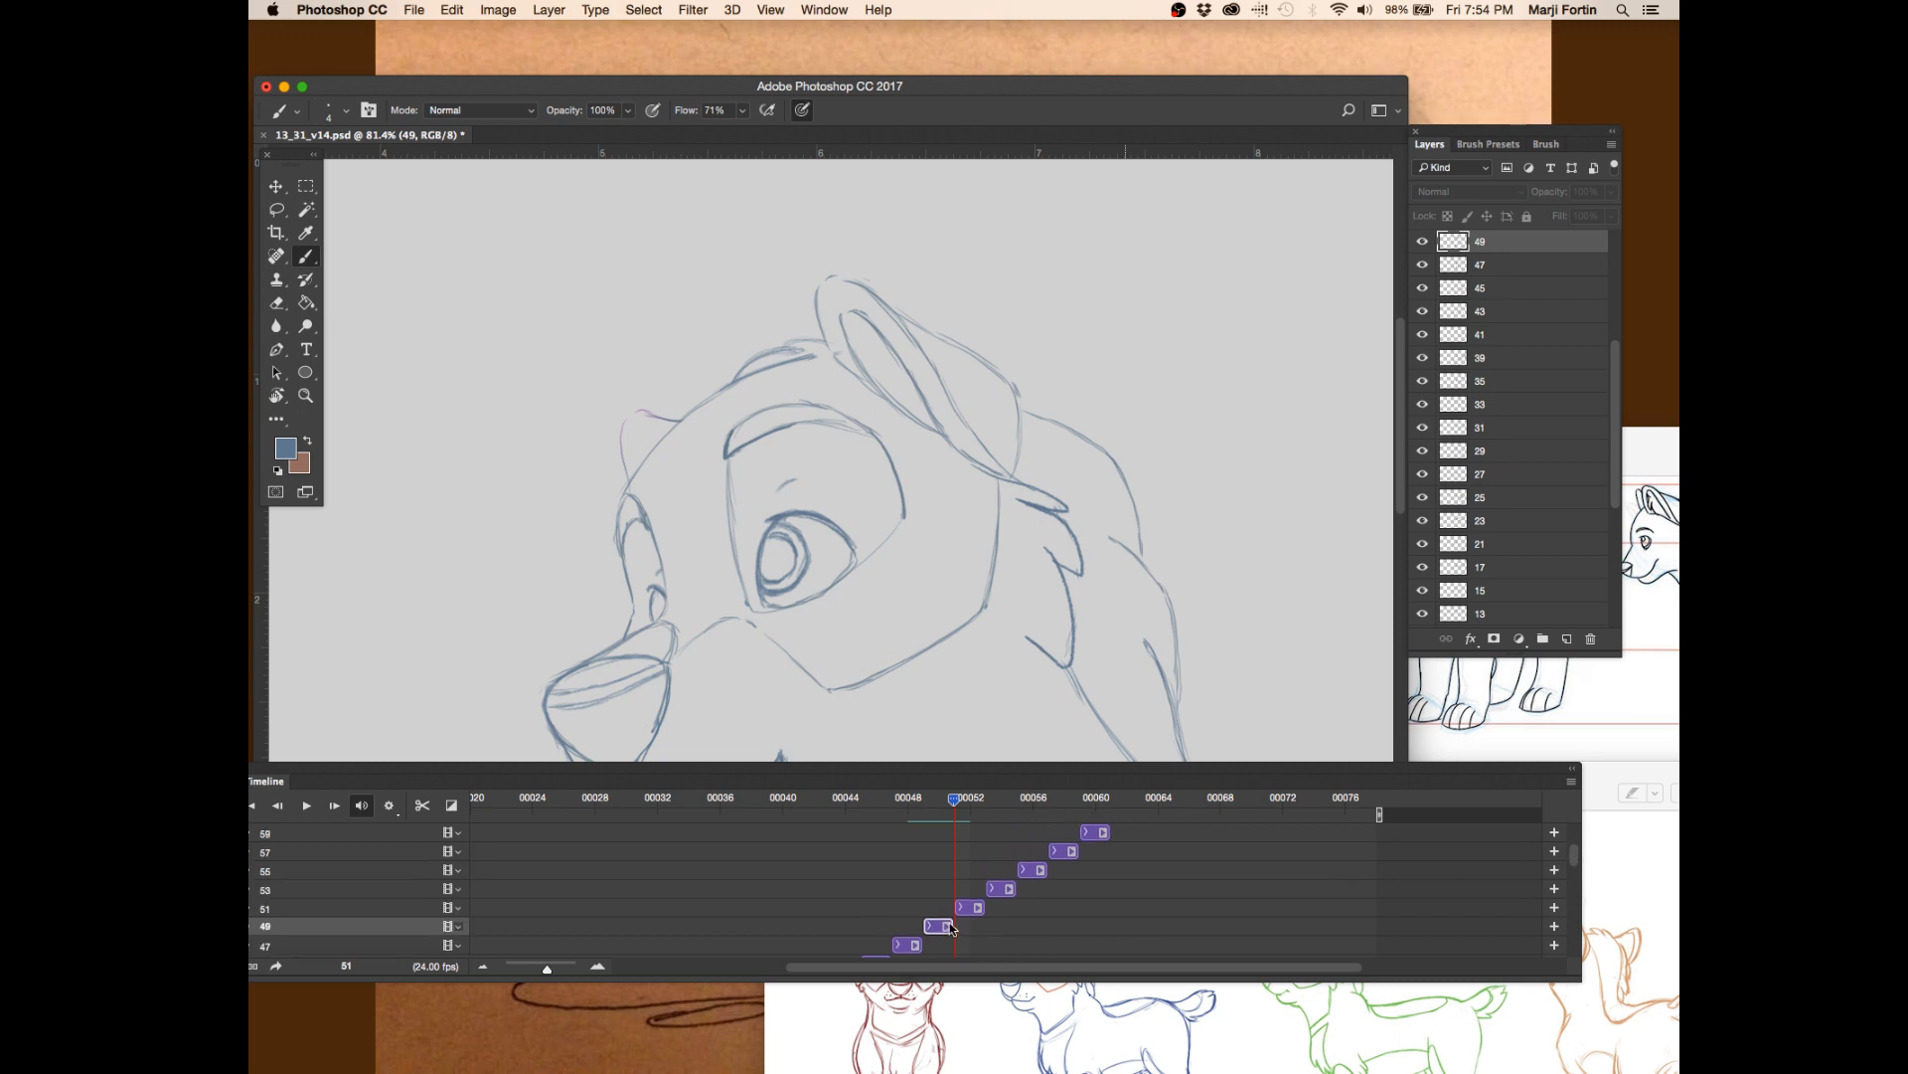
# - Scrub from drawing 49 through drawing 59 to frame 66, and review drawings 55 and 57 again to study the head movement
pyautogui.moveTo(956, 801); pyautogui.dragTo(1065, 801)
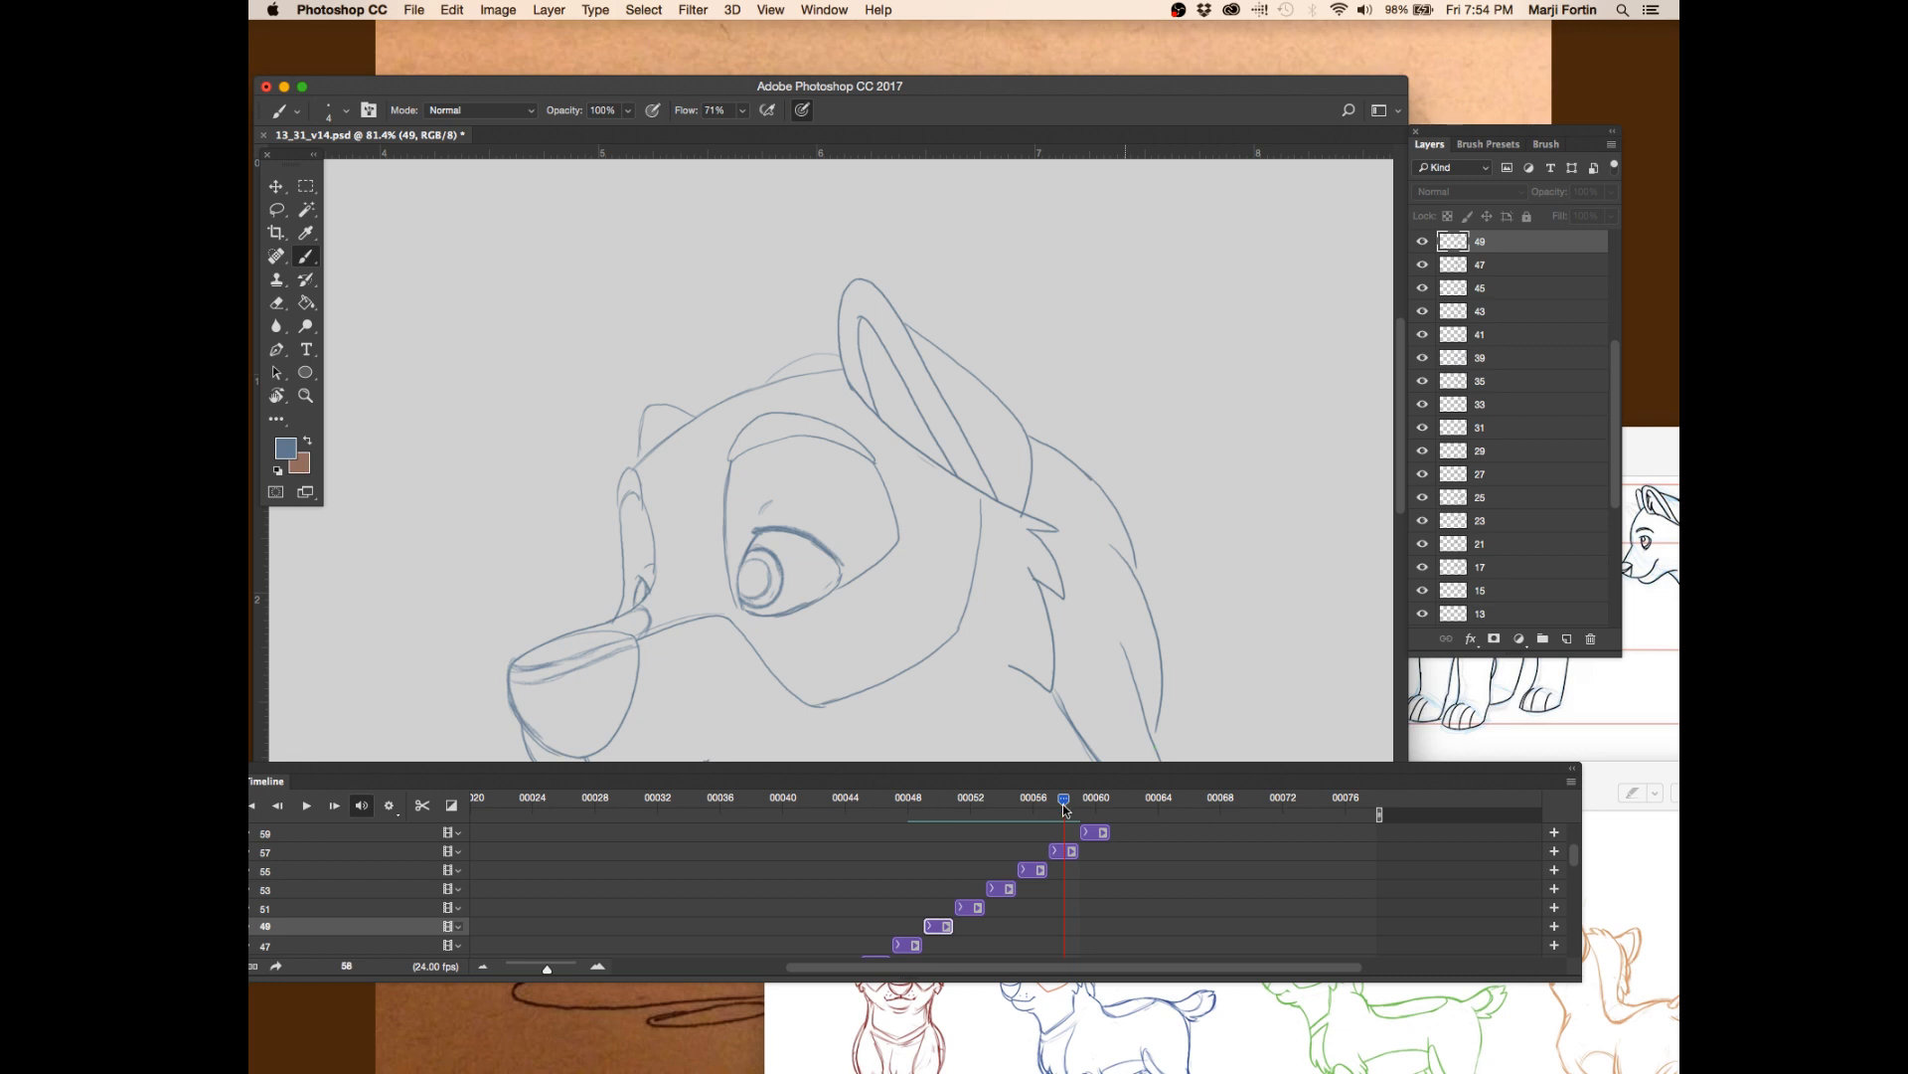
pyautogui.moveTo(1065, 801); pyautogui.dragTo(1082, 804)
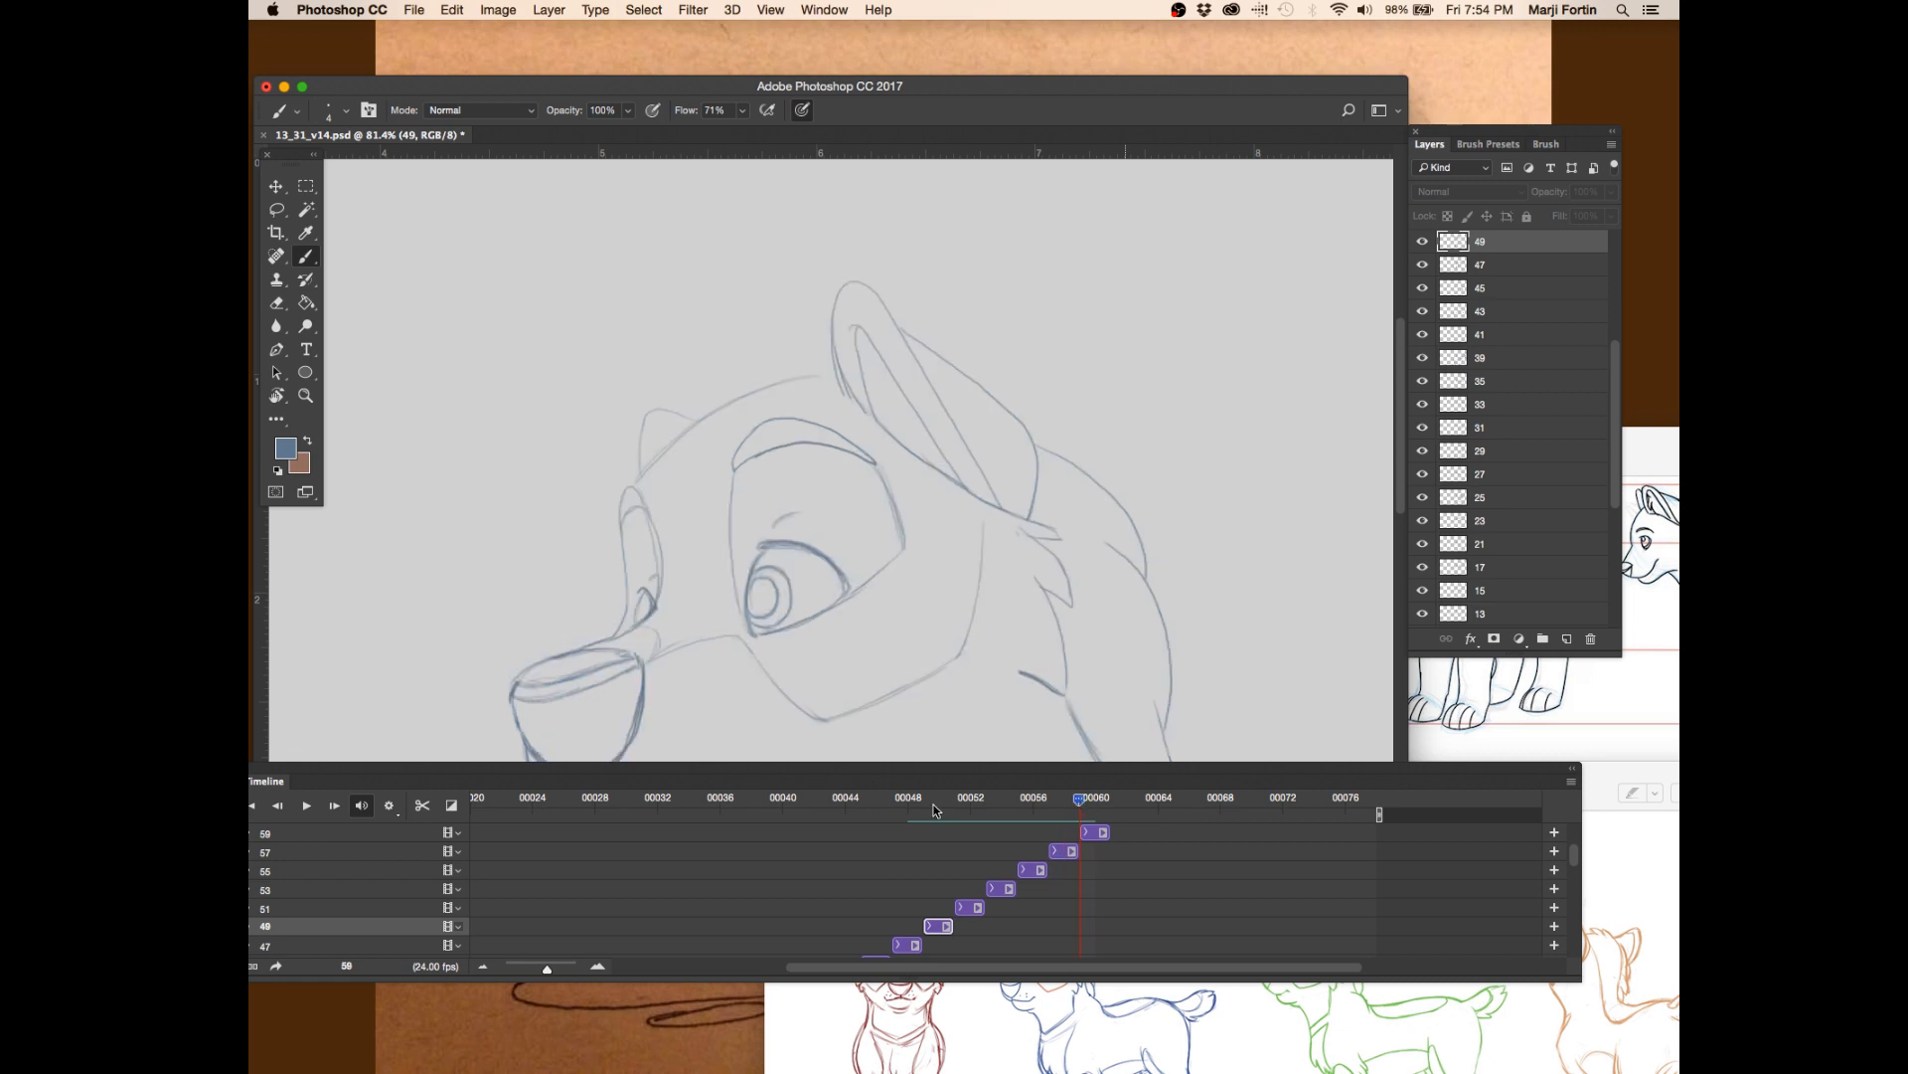
pyautogui.moveTo(930, 804); pyautogui.dragTo(1178, 803)
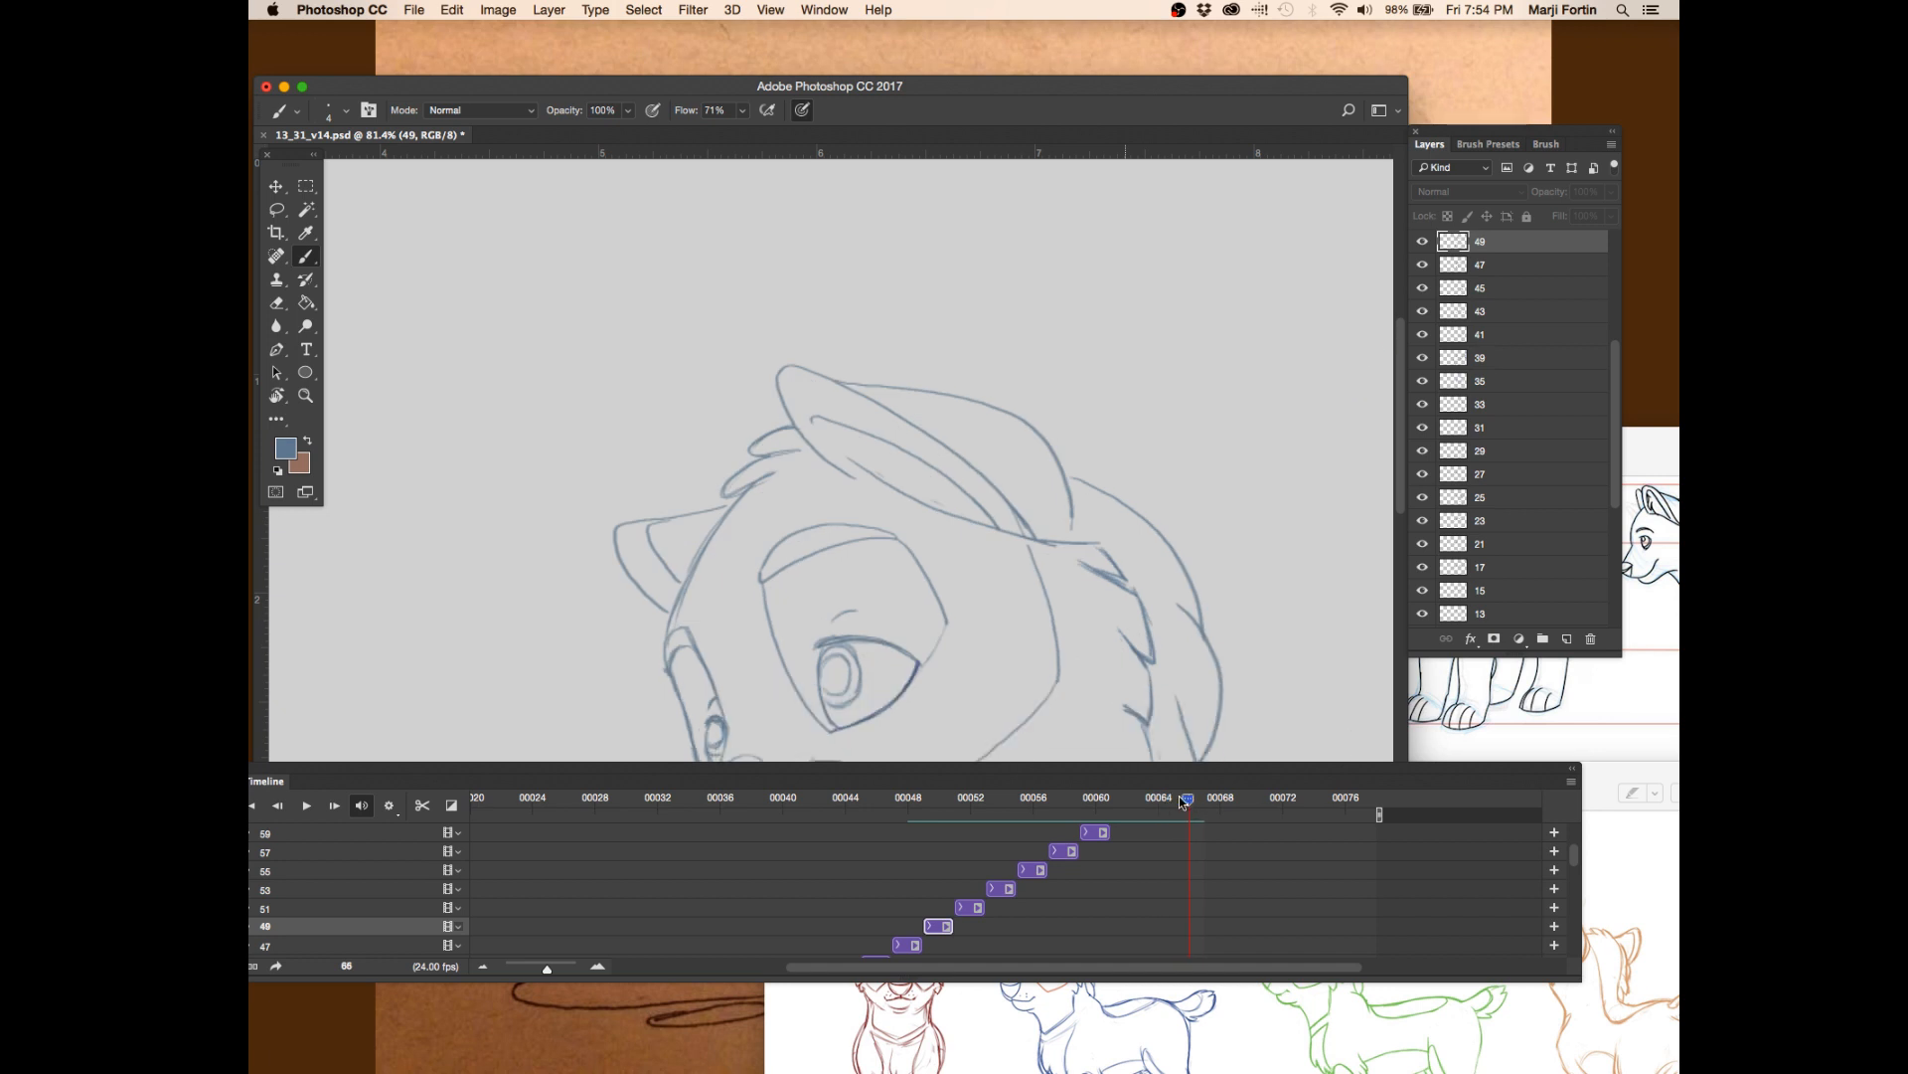
pyautogui.click(924, 801)
pyautogui.moveTo(925, 802)
pyautogui.mouseDown()
pyautogui.moveTo(1075, 802)
pyautogui.moveTo(1034, 806)
pyautogui.mouseUp()
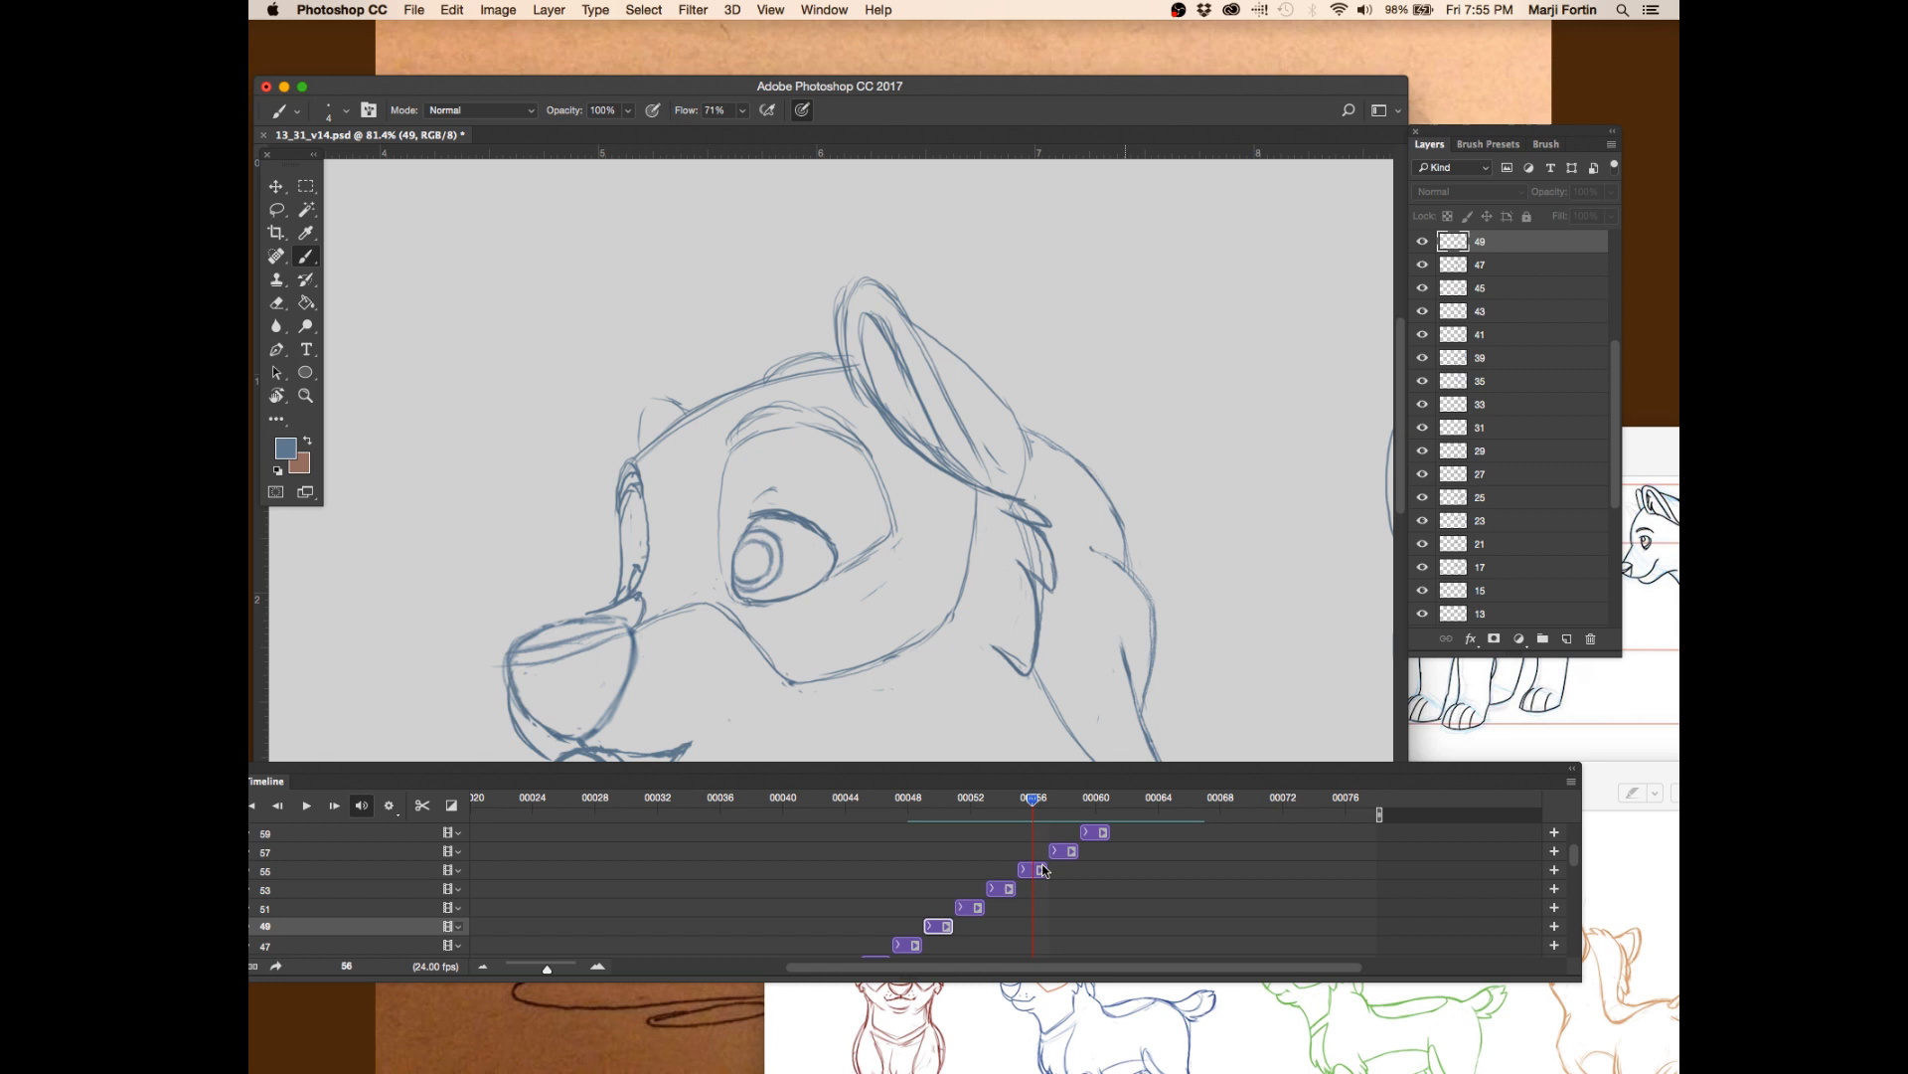
pyautogui.moveTo(950, 927)
pyautogui.mouseDown()
pyautogui.moveTo(1026, 926)
pyautogui.moveTo(954, 927)
pyautogui.mouseUp()
pyautogui.click(1054, 801)
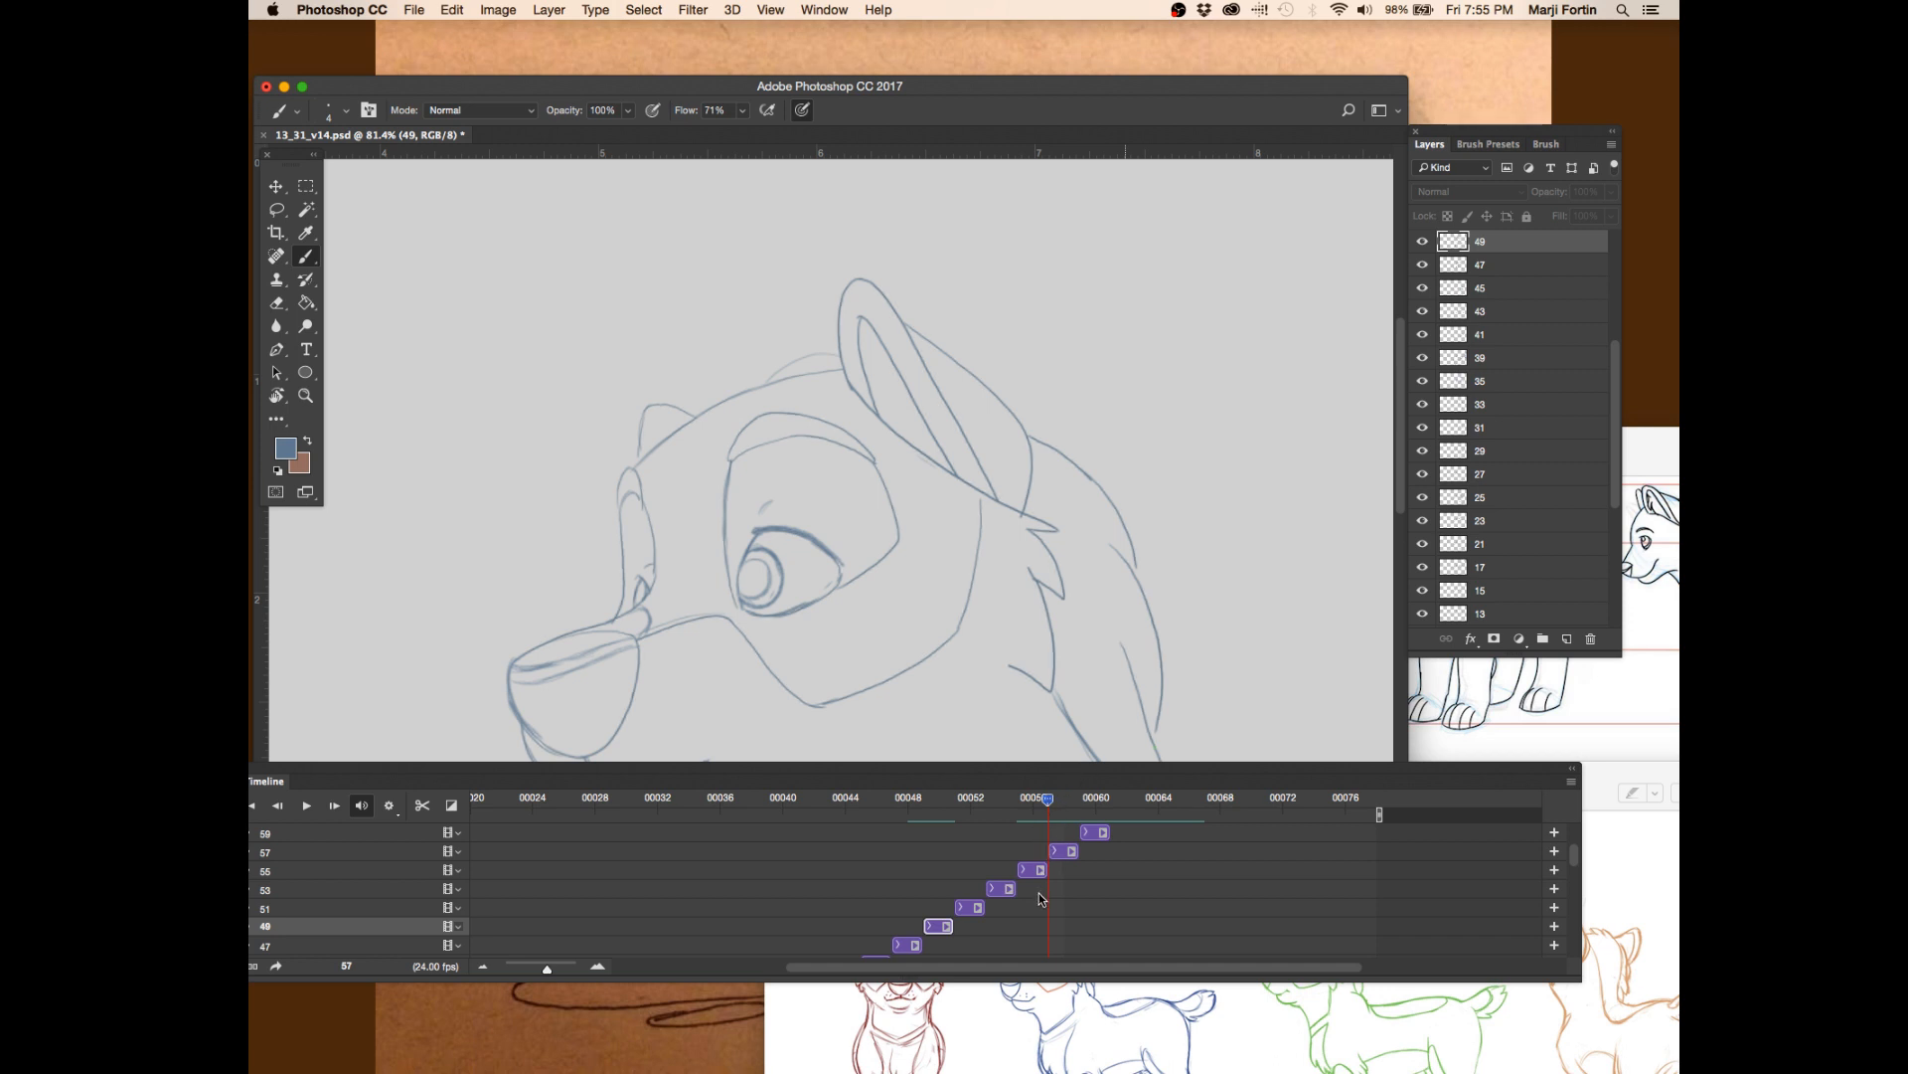
# - Extend drawing 49's clip to the start of drawing 55, shift clips 51 and 53 earlier beneath it, and scrub over the hold
pyautogui.click(1018, 798)
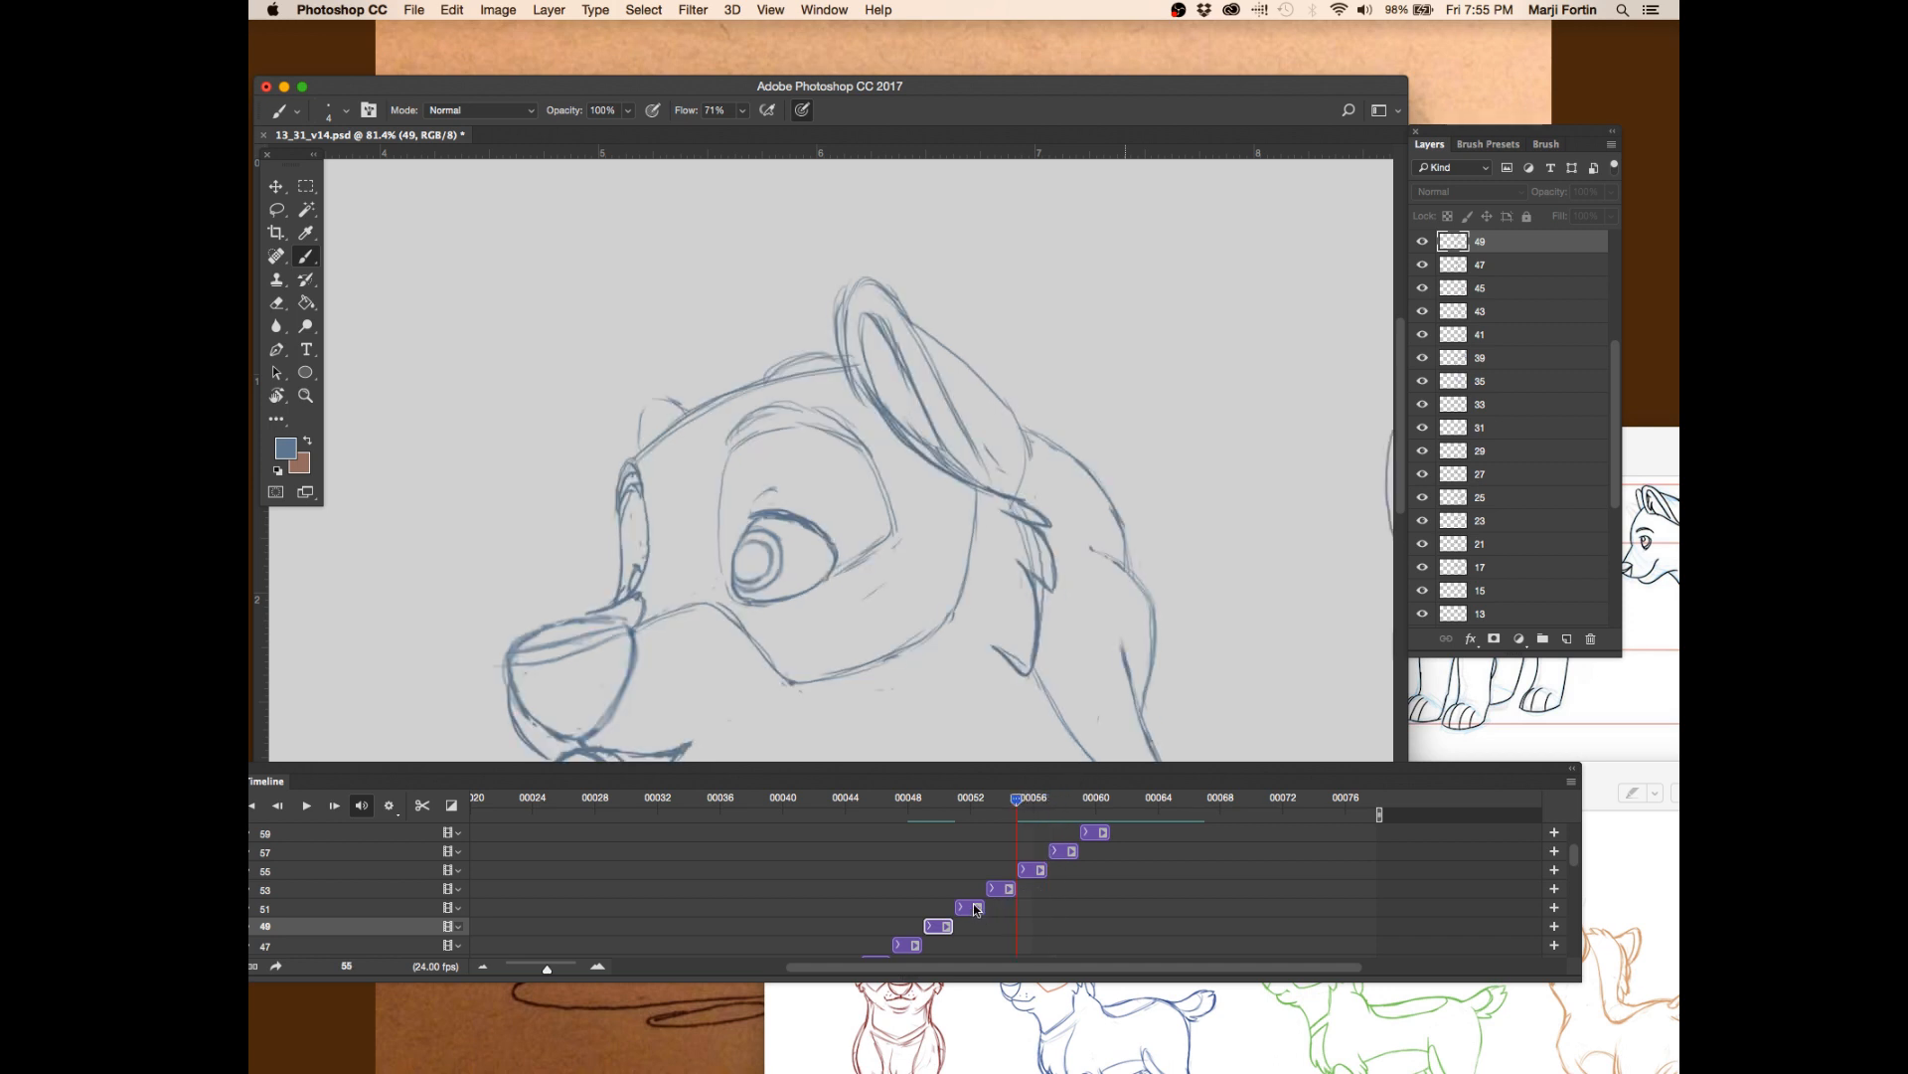
pyautogui.moveTo(961, 910); pyautogui.dragTo(1016, 926)
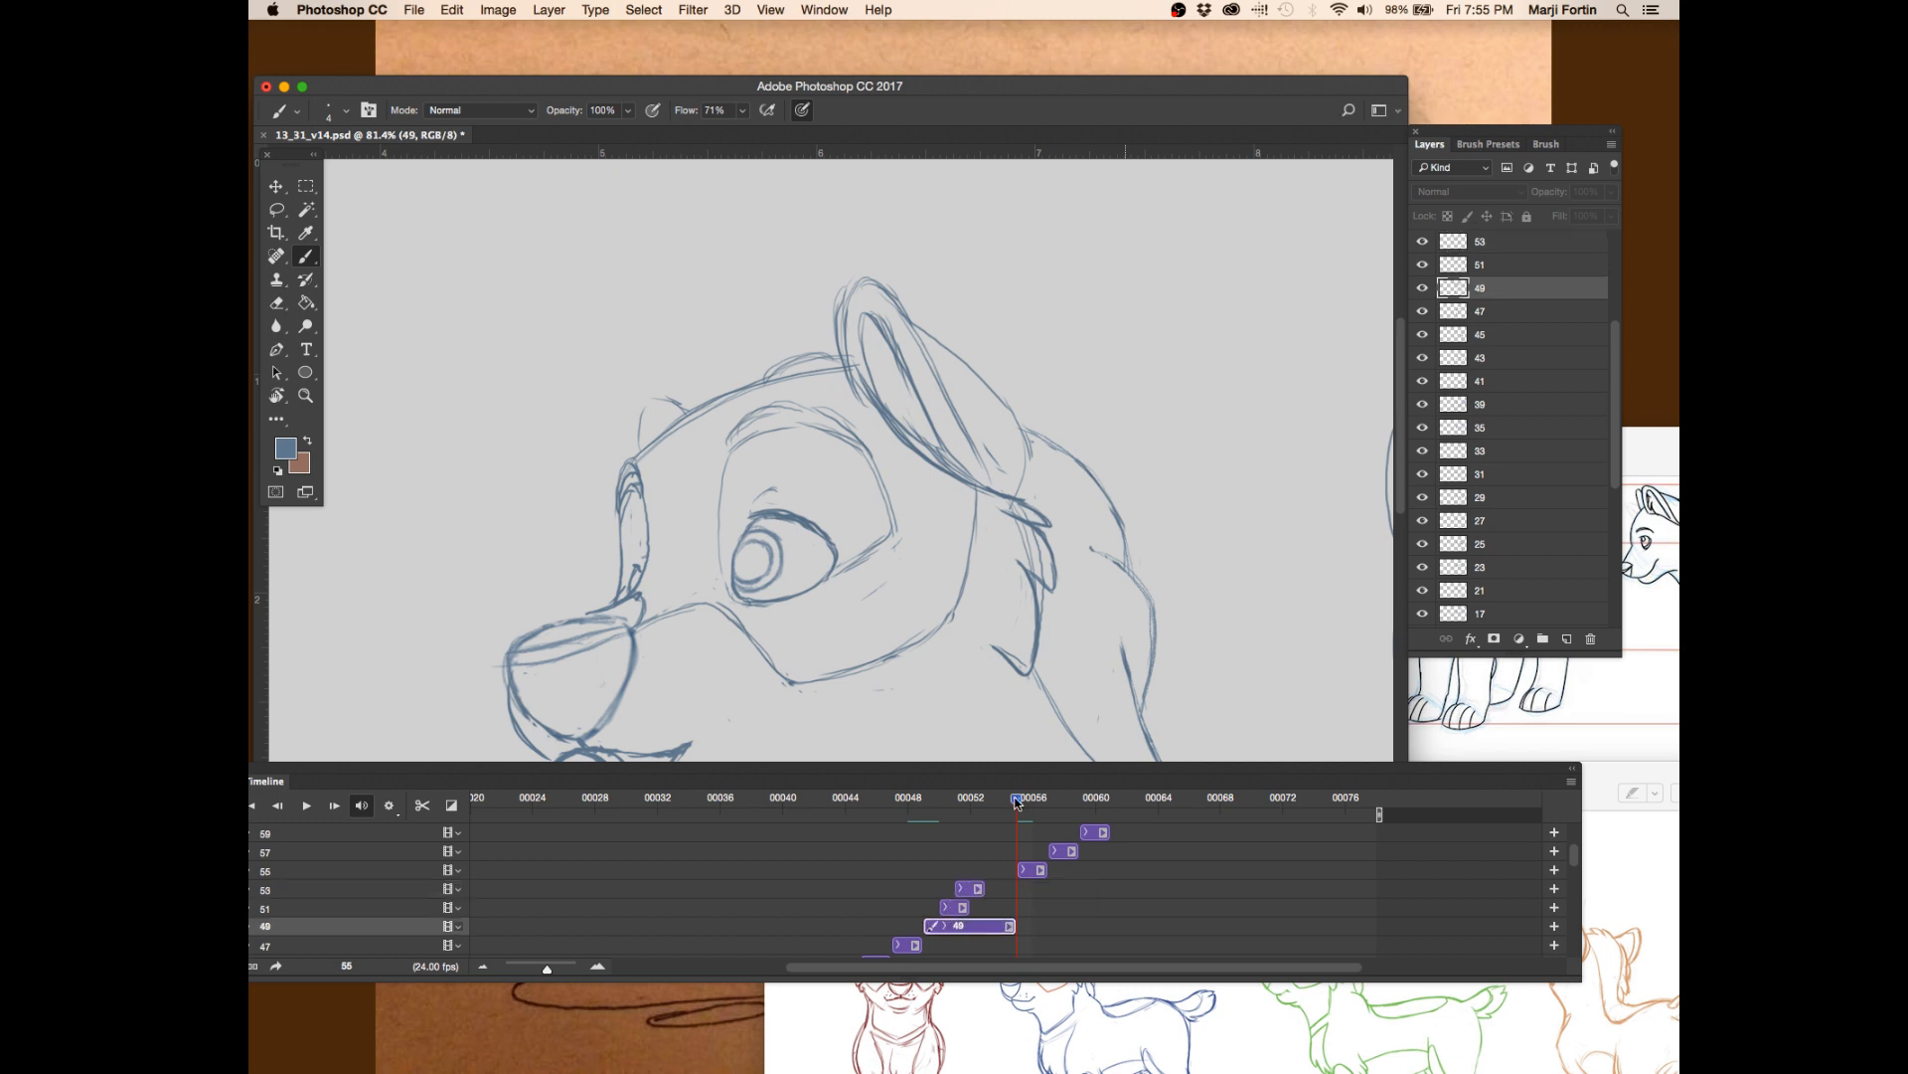
pyautogui.moveTo(1024, 803); pyautogui.dragTo(1029, 803)
pyautogui.click(1011, 803)
pyautogui.click(1011, 803)
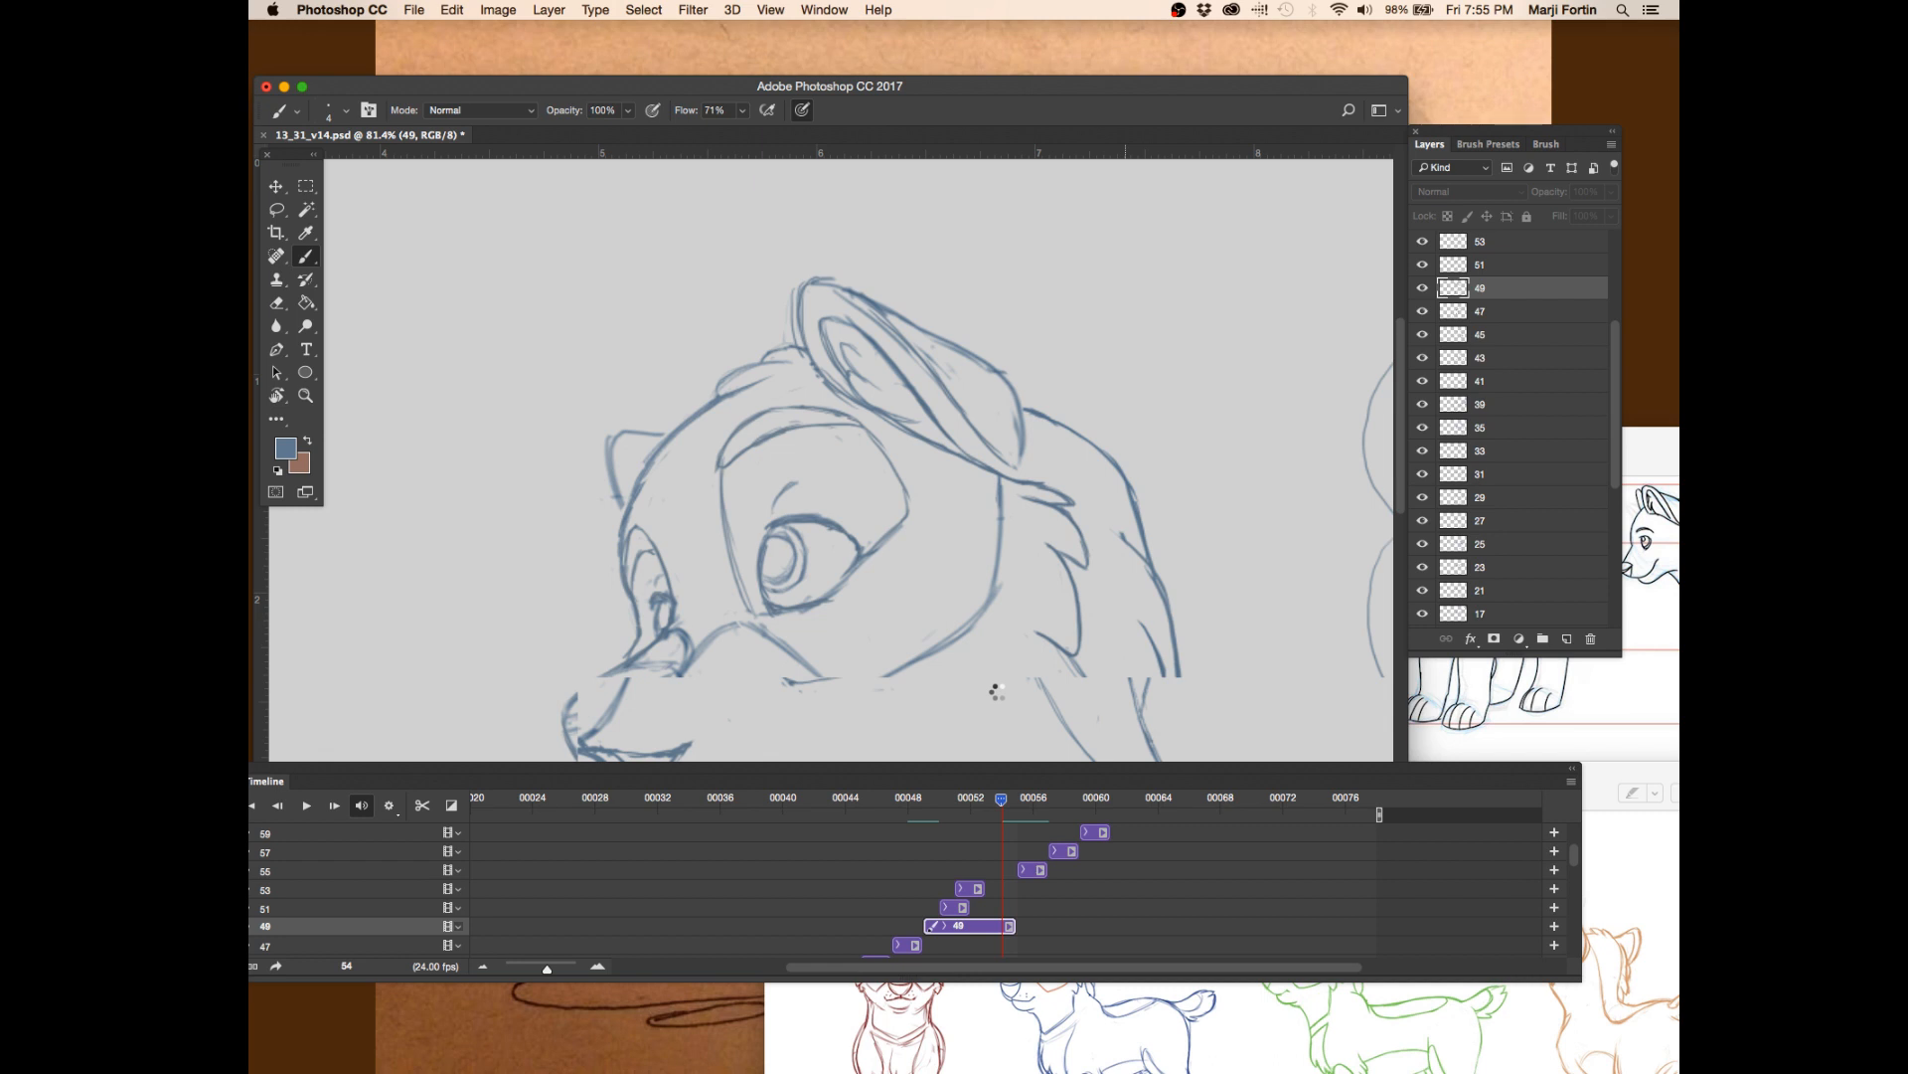
pyautogui.click(1032, 813)
pyautogui.click(985, 807)
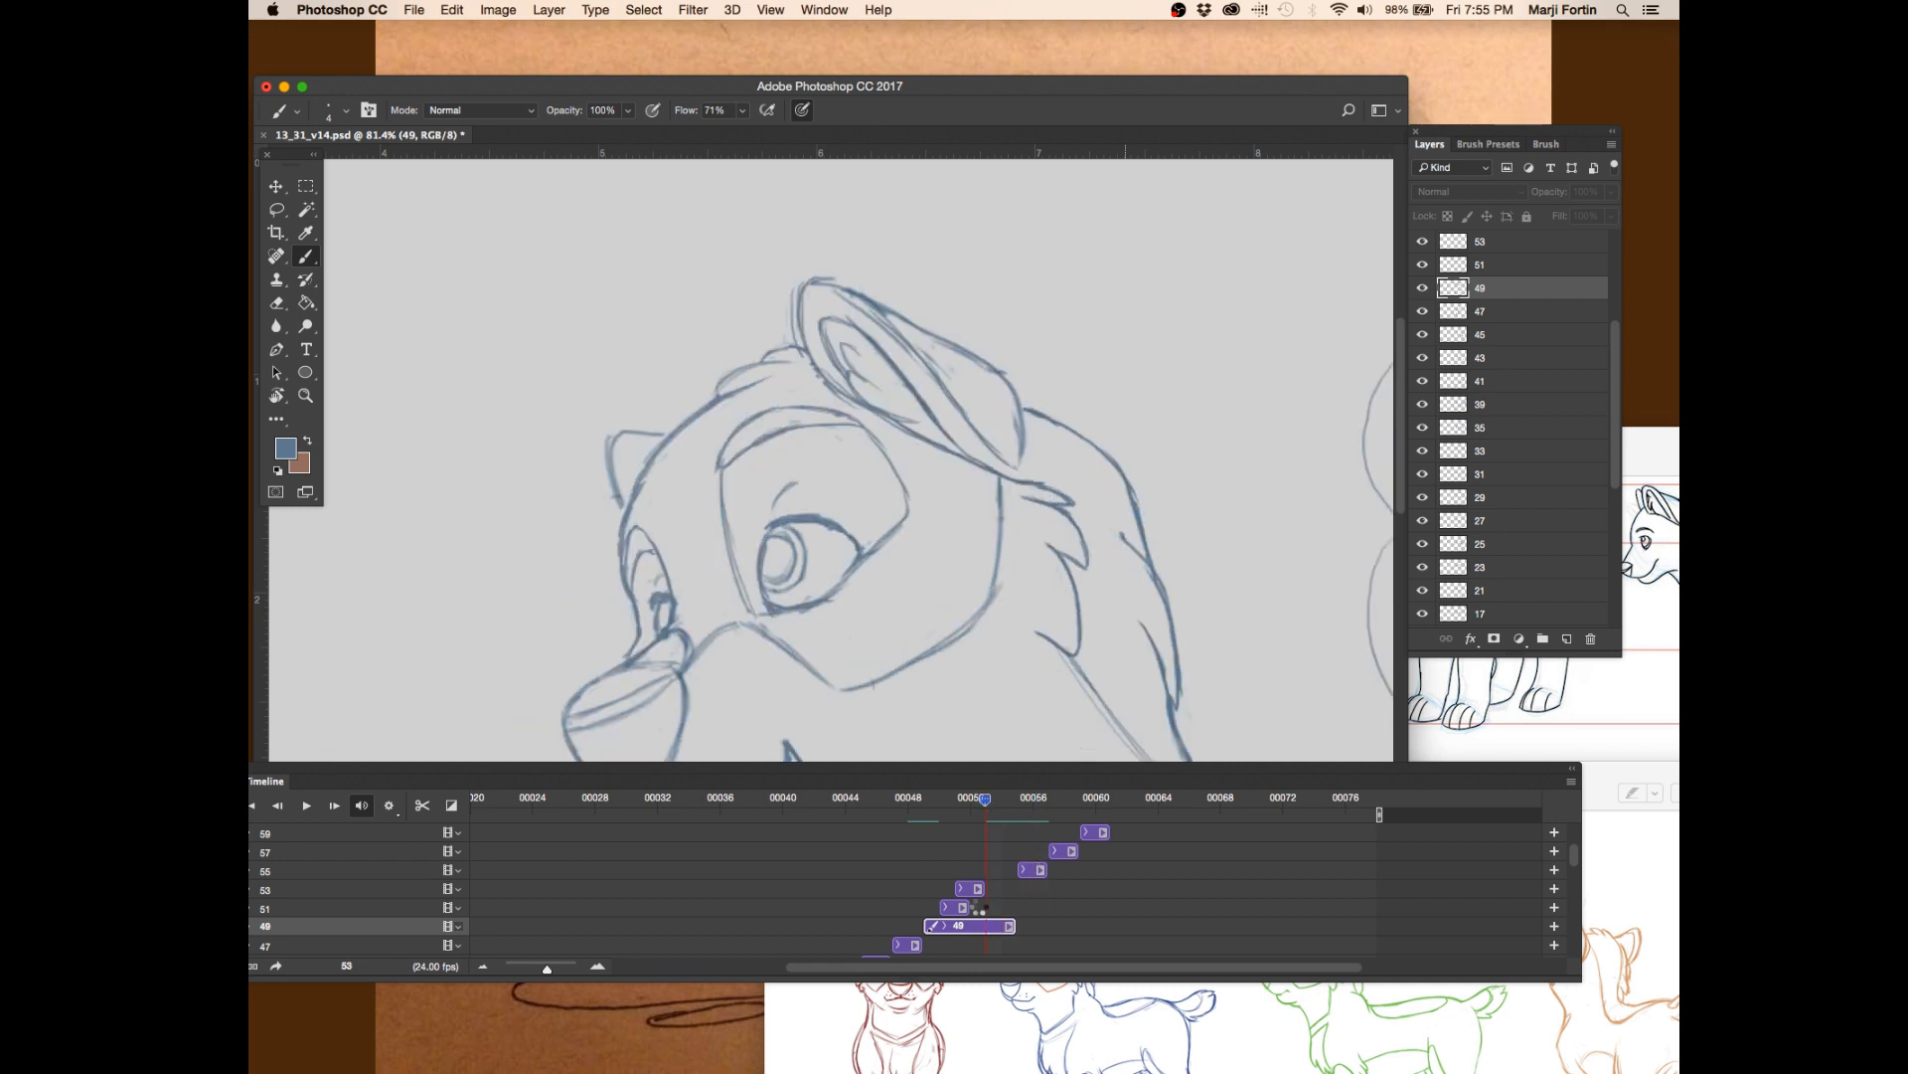
# - Return the playhead to the start of the timeline, and review the cub drawings at frames 46 and 47
pyautogui.moveTo(979, 906); pyautogui.dragTo(477, 907)
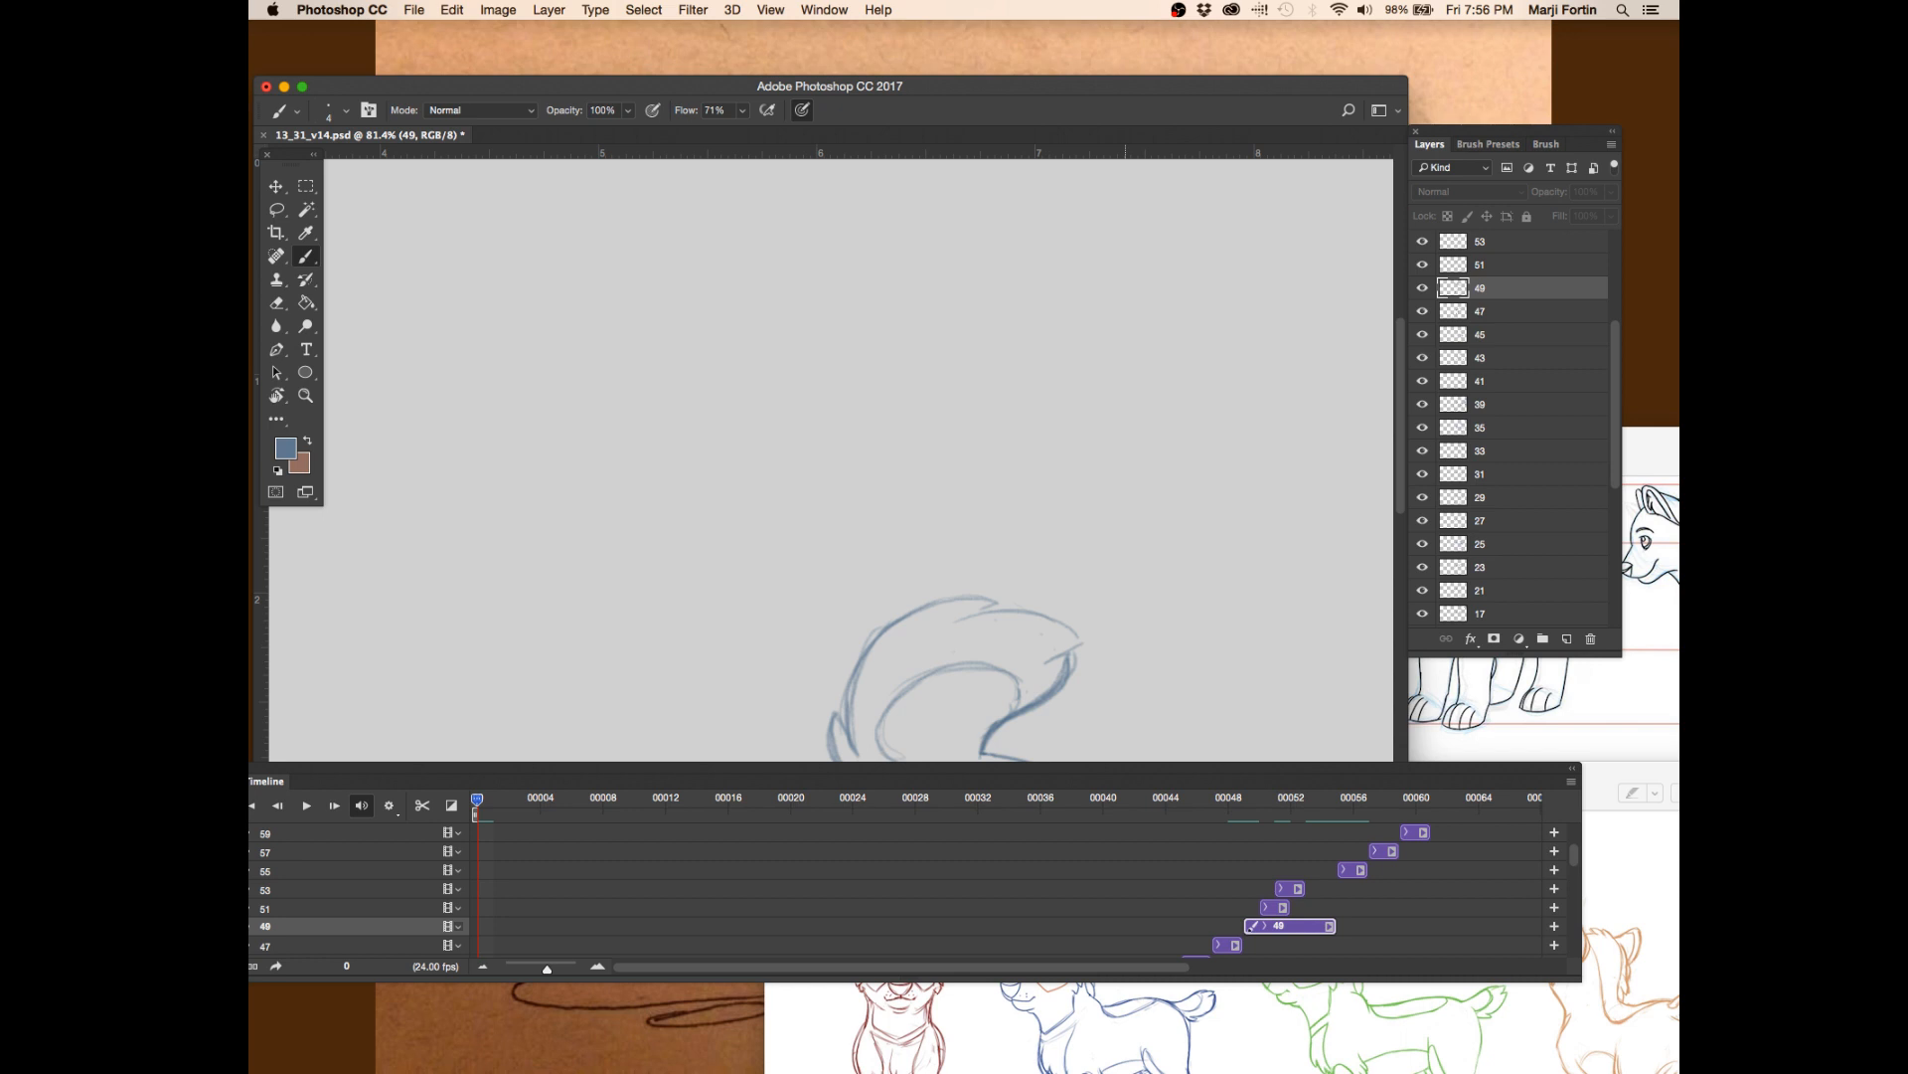
pyautogui.press('Tab')
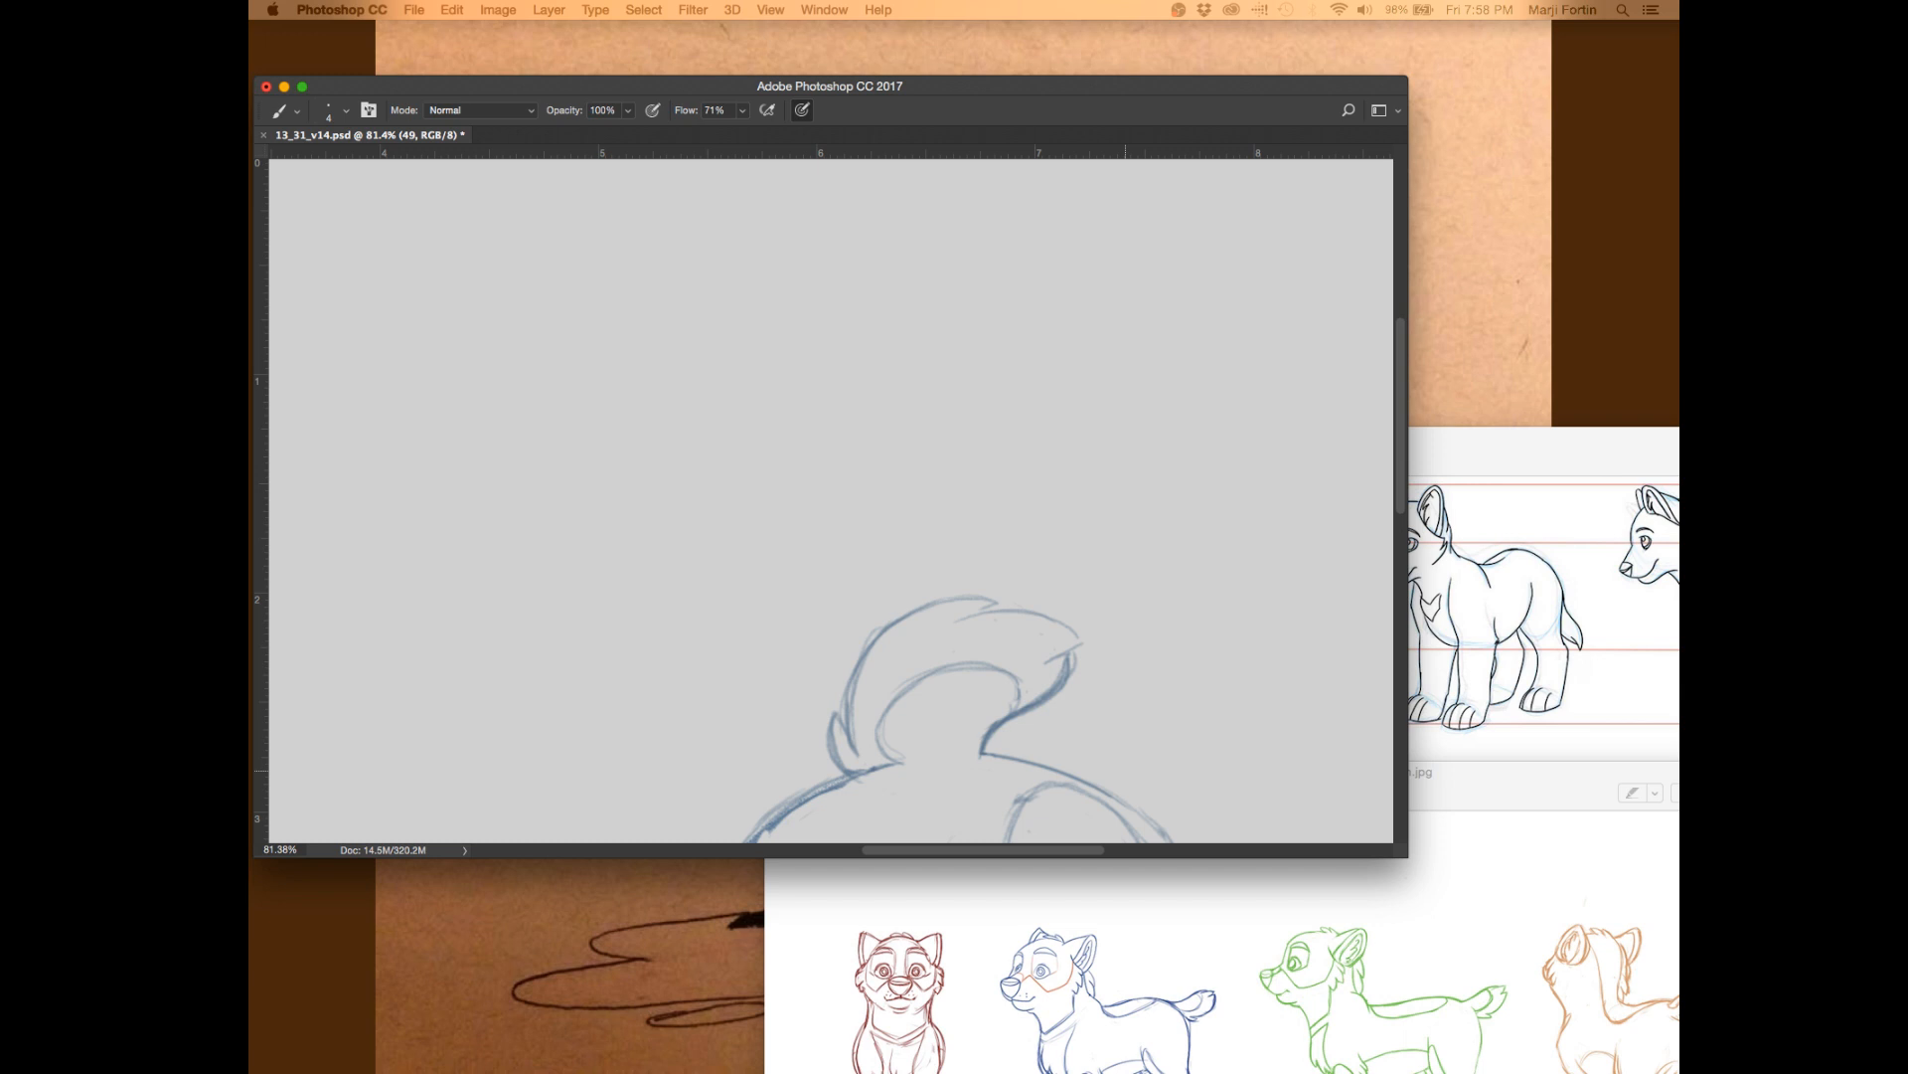
pyautogui.press('Left')
pyautogui.press('Tab')
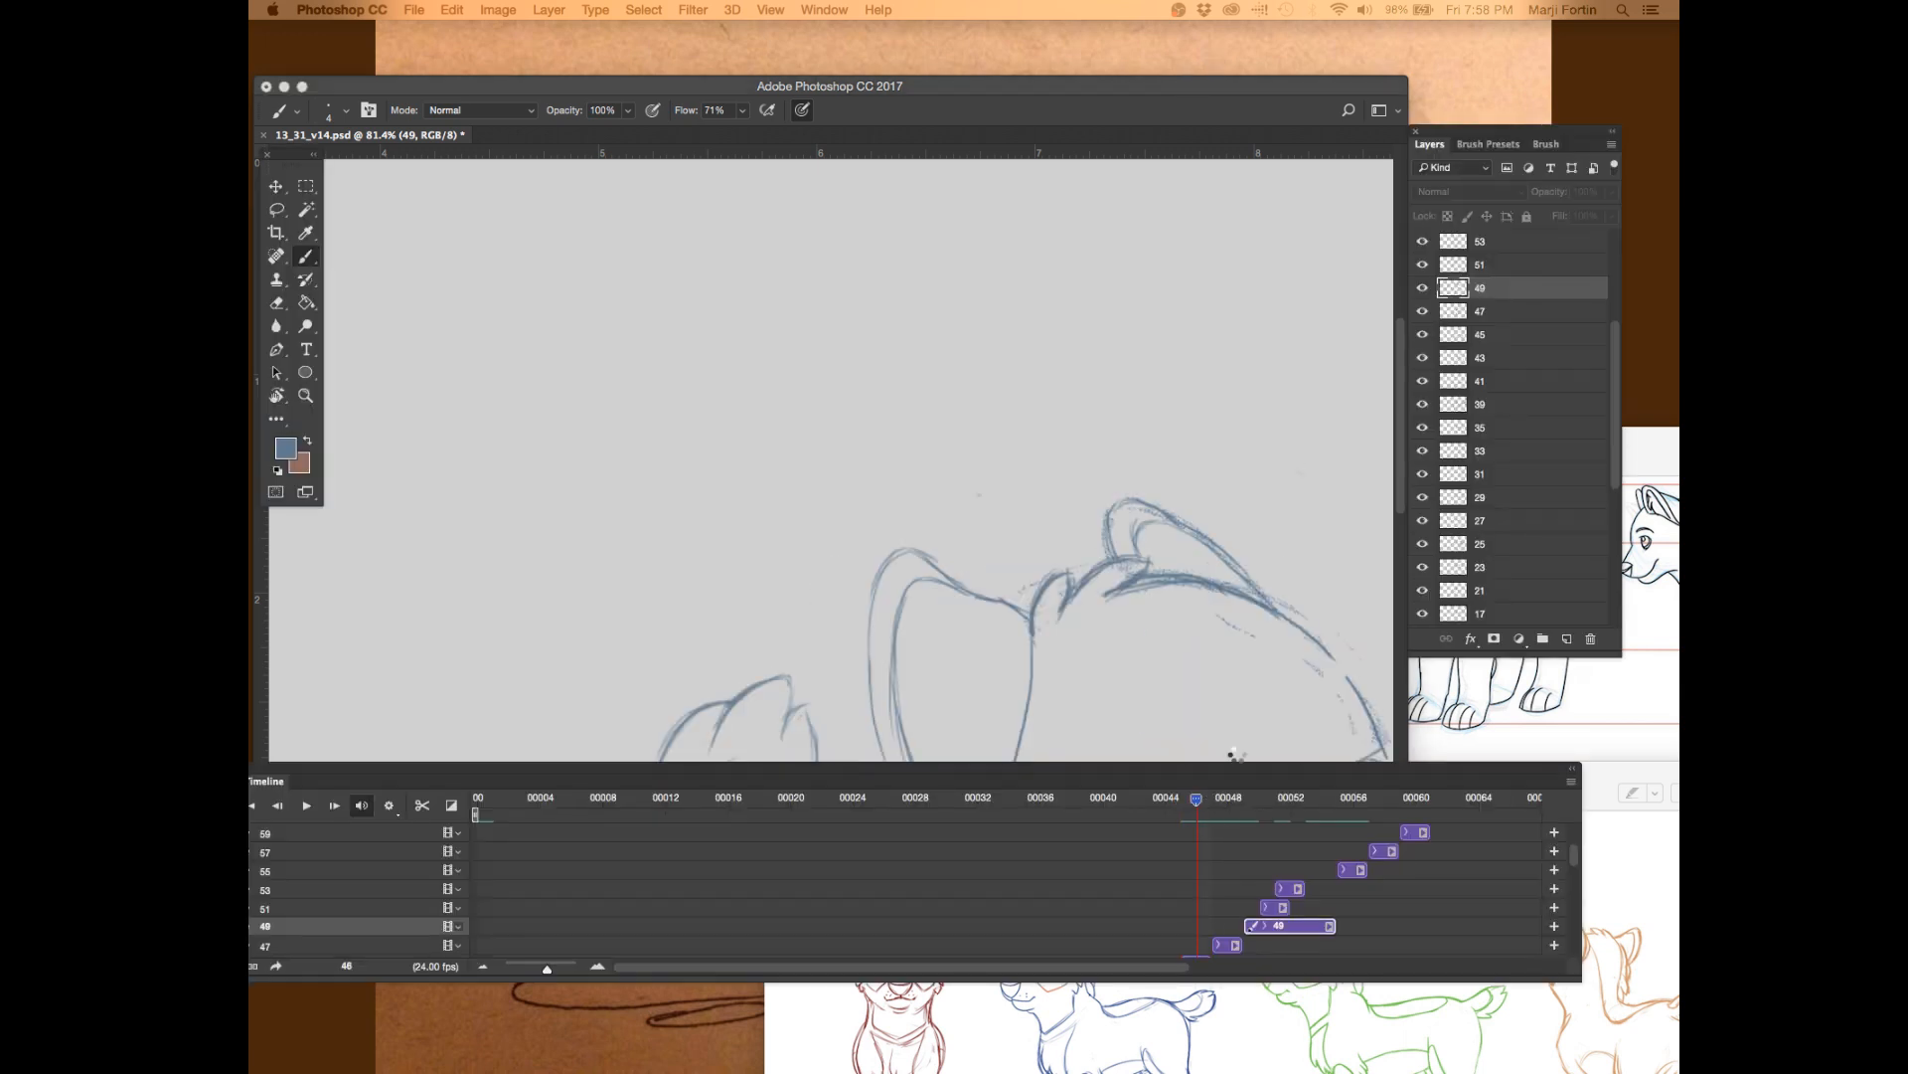
pyautogui.press('Right')
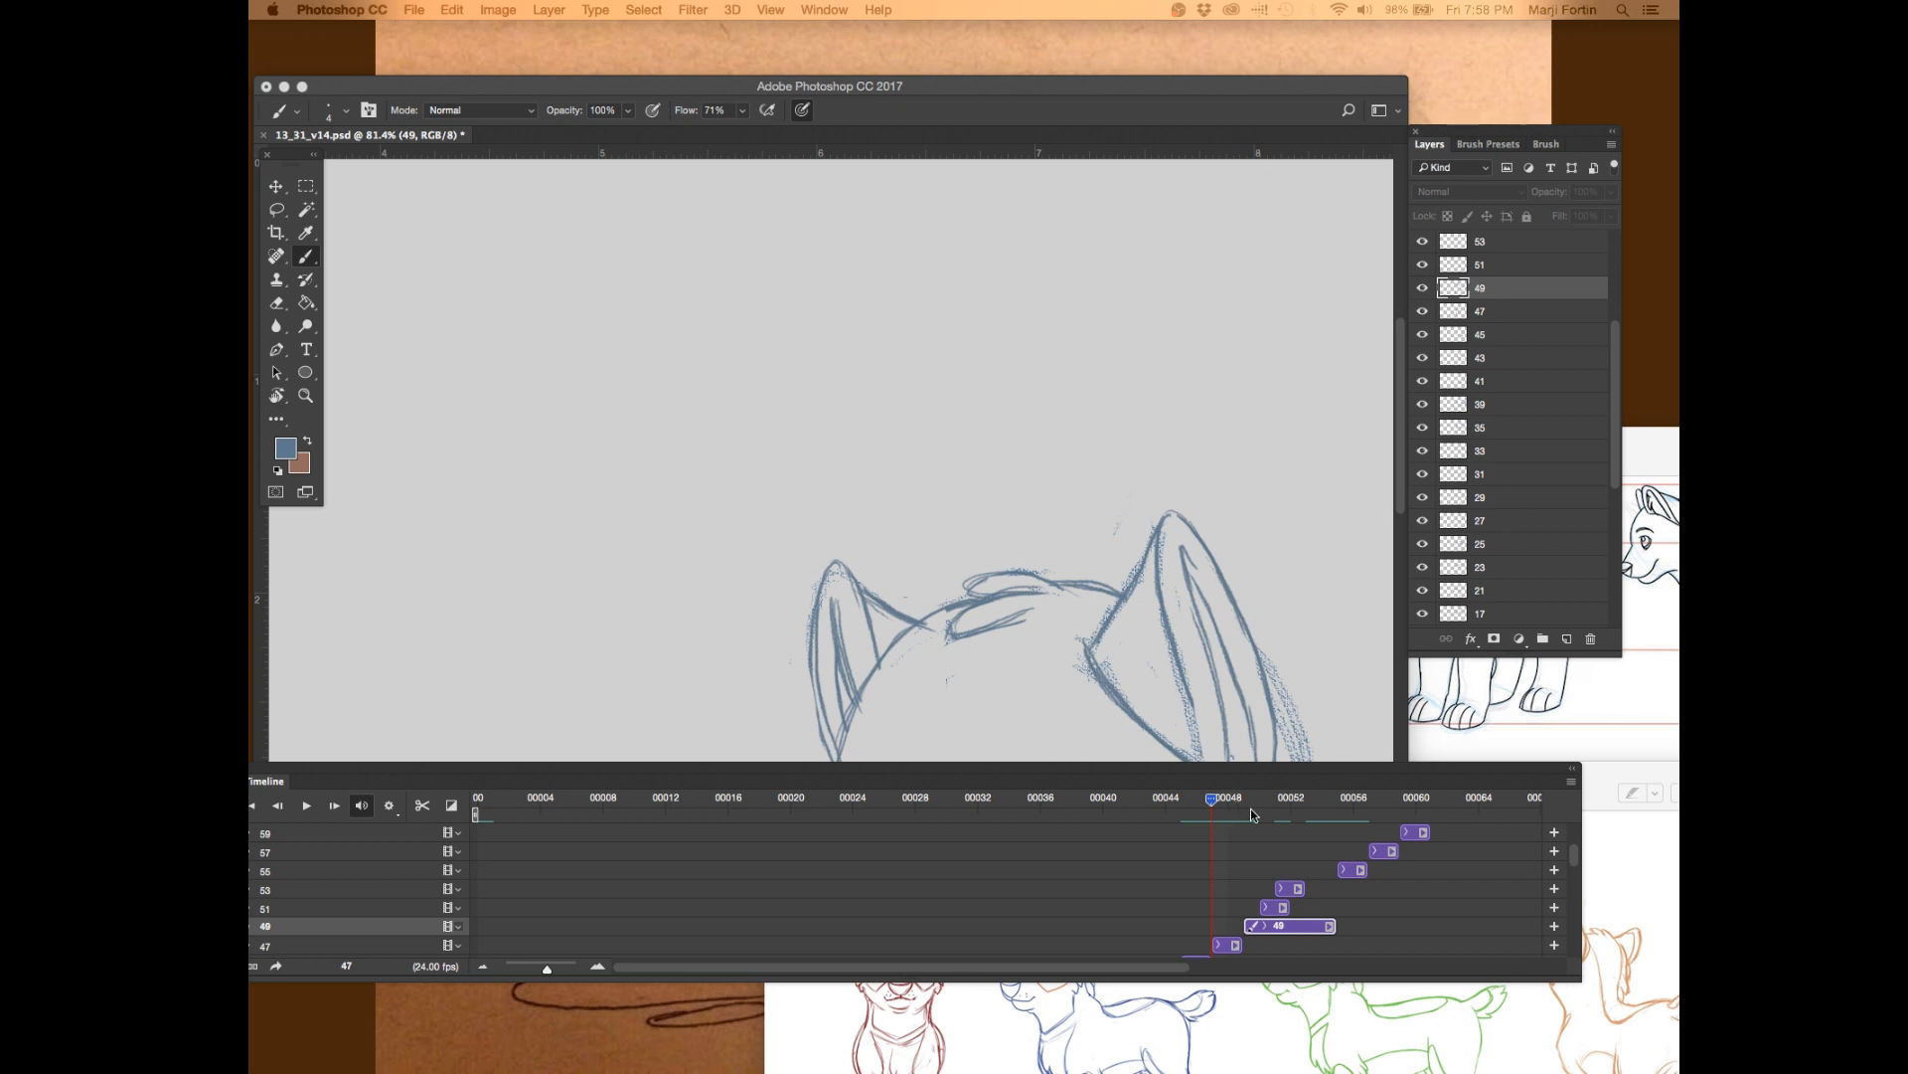
# - Move the document window higher on the desktop, centre the cub's head, and play the head turn from frame 47
pyautogui.press('z')
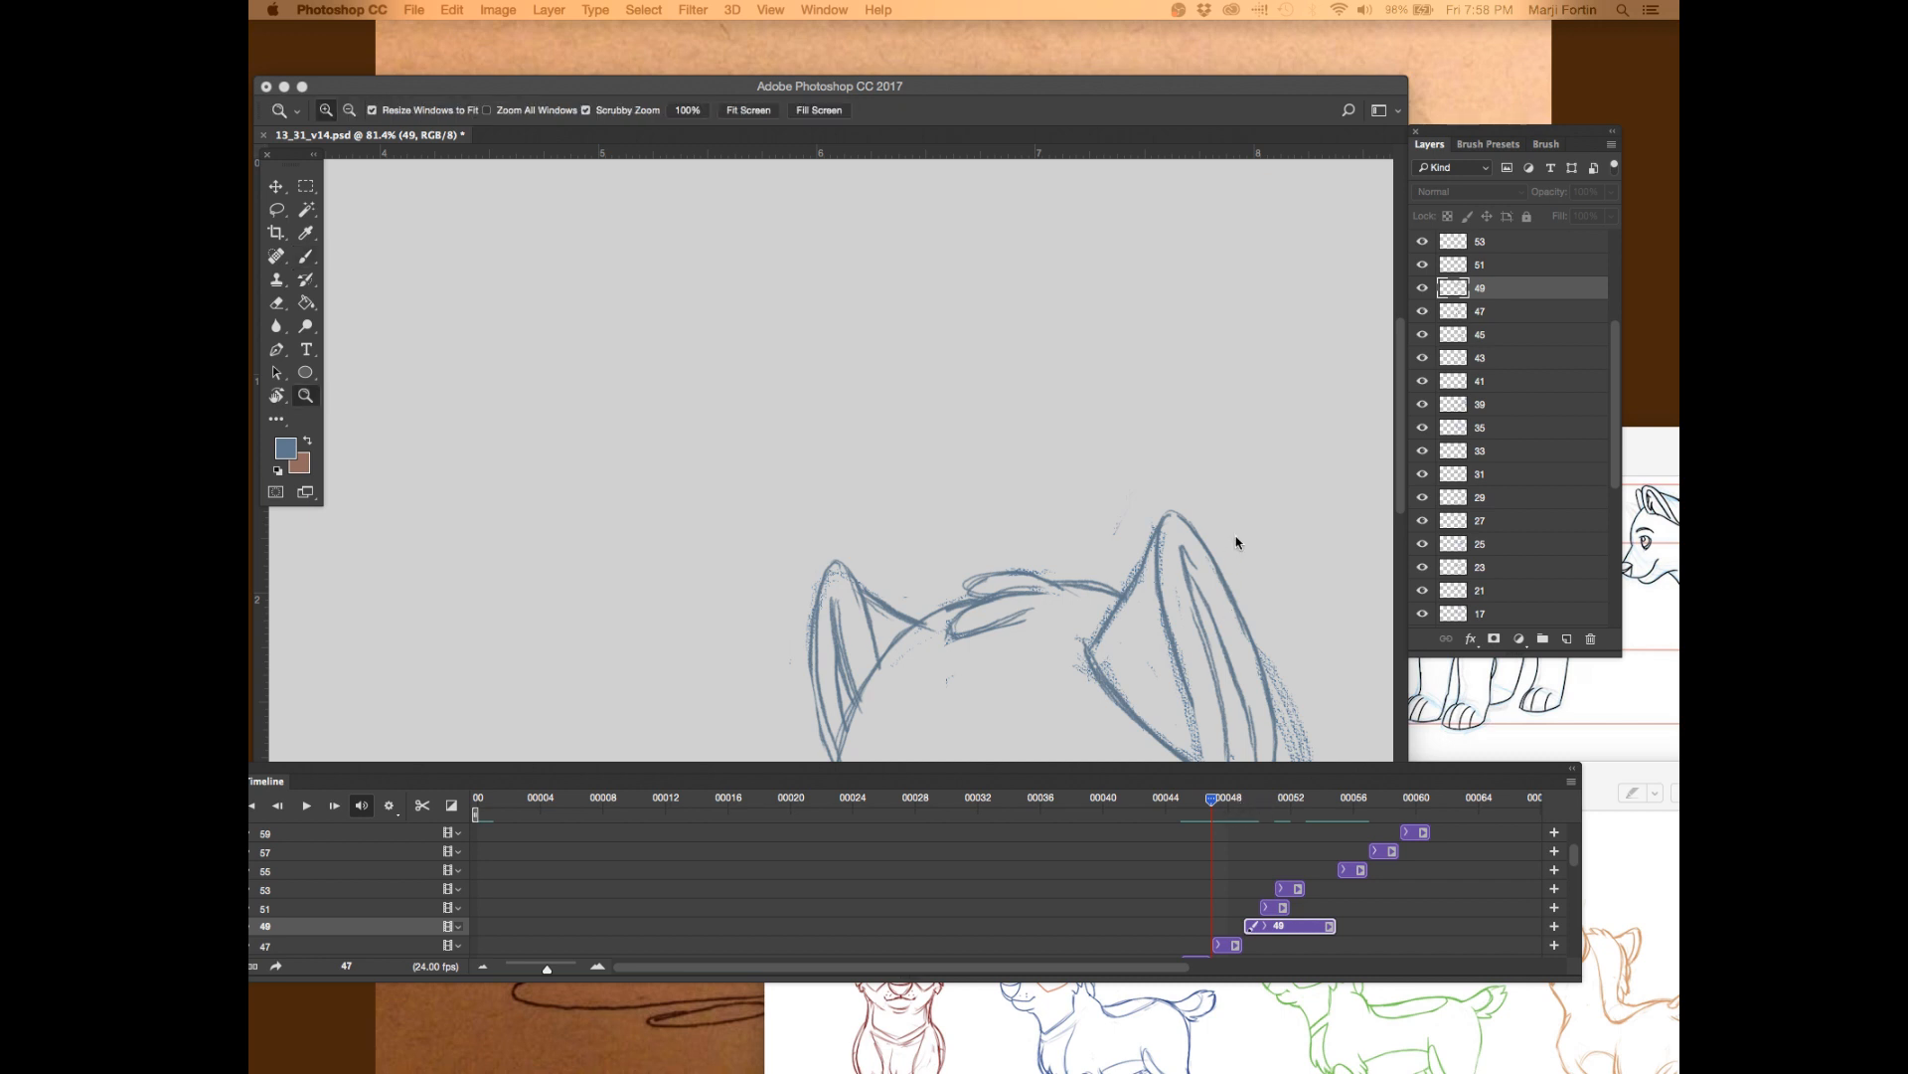
pyautogui.click(1234, 92)
pyautogui.moveTo(1244, 100); pyautogui.dragTo(1262, 55)
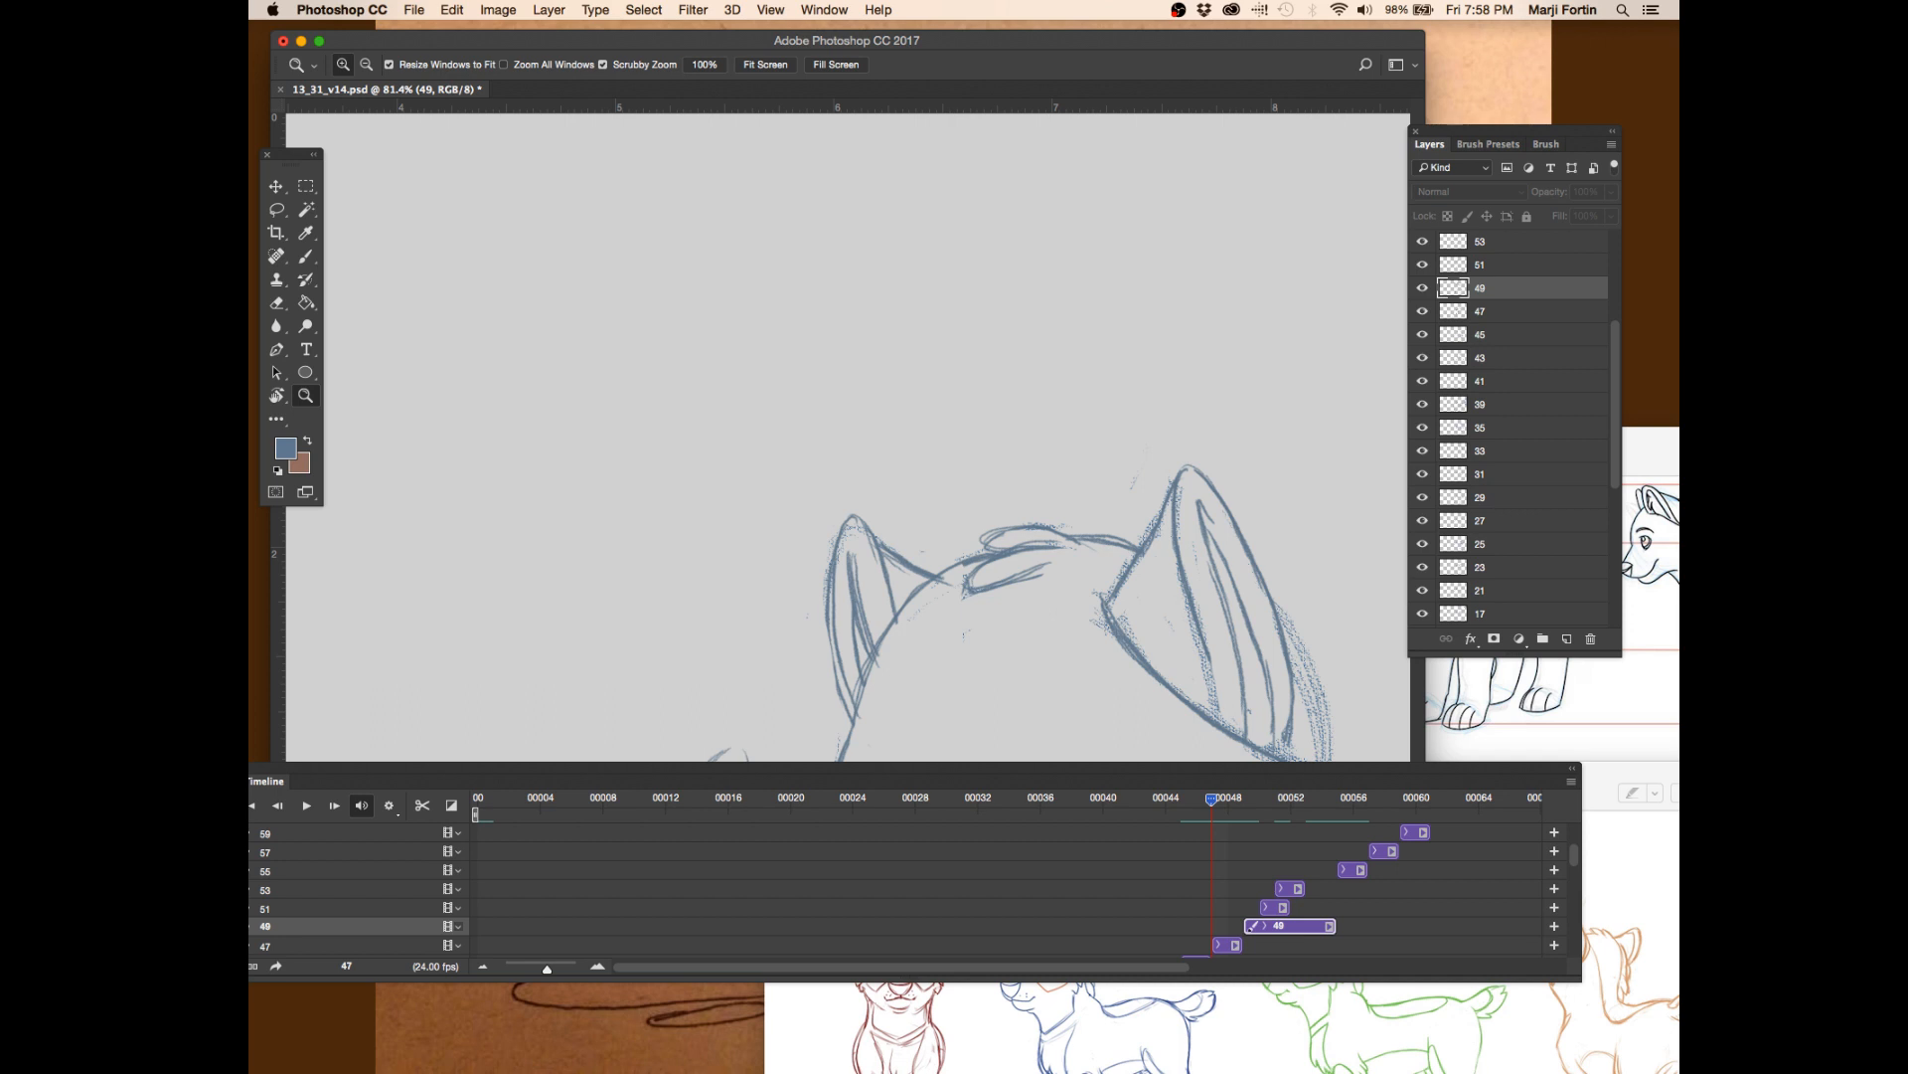
pyautogui.press('super+Tab')
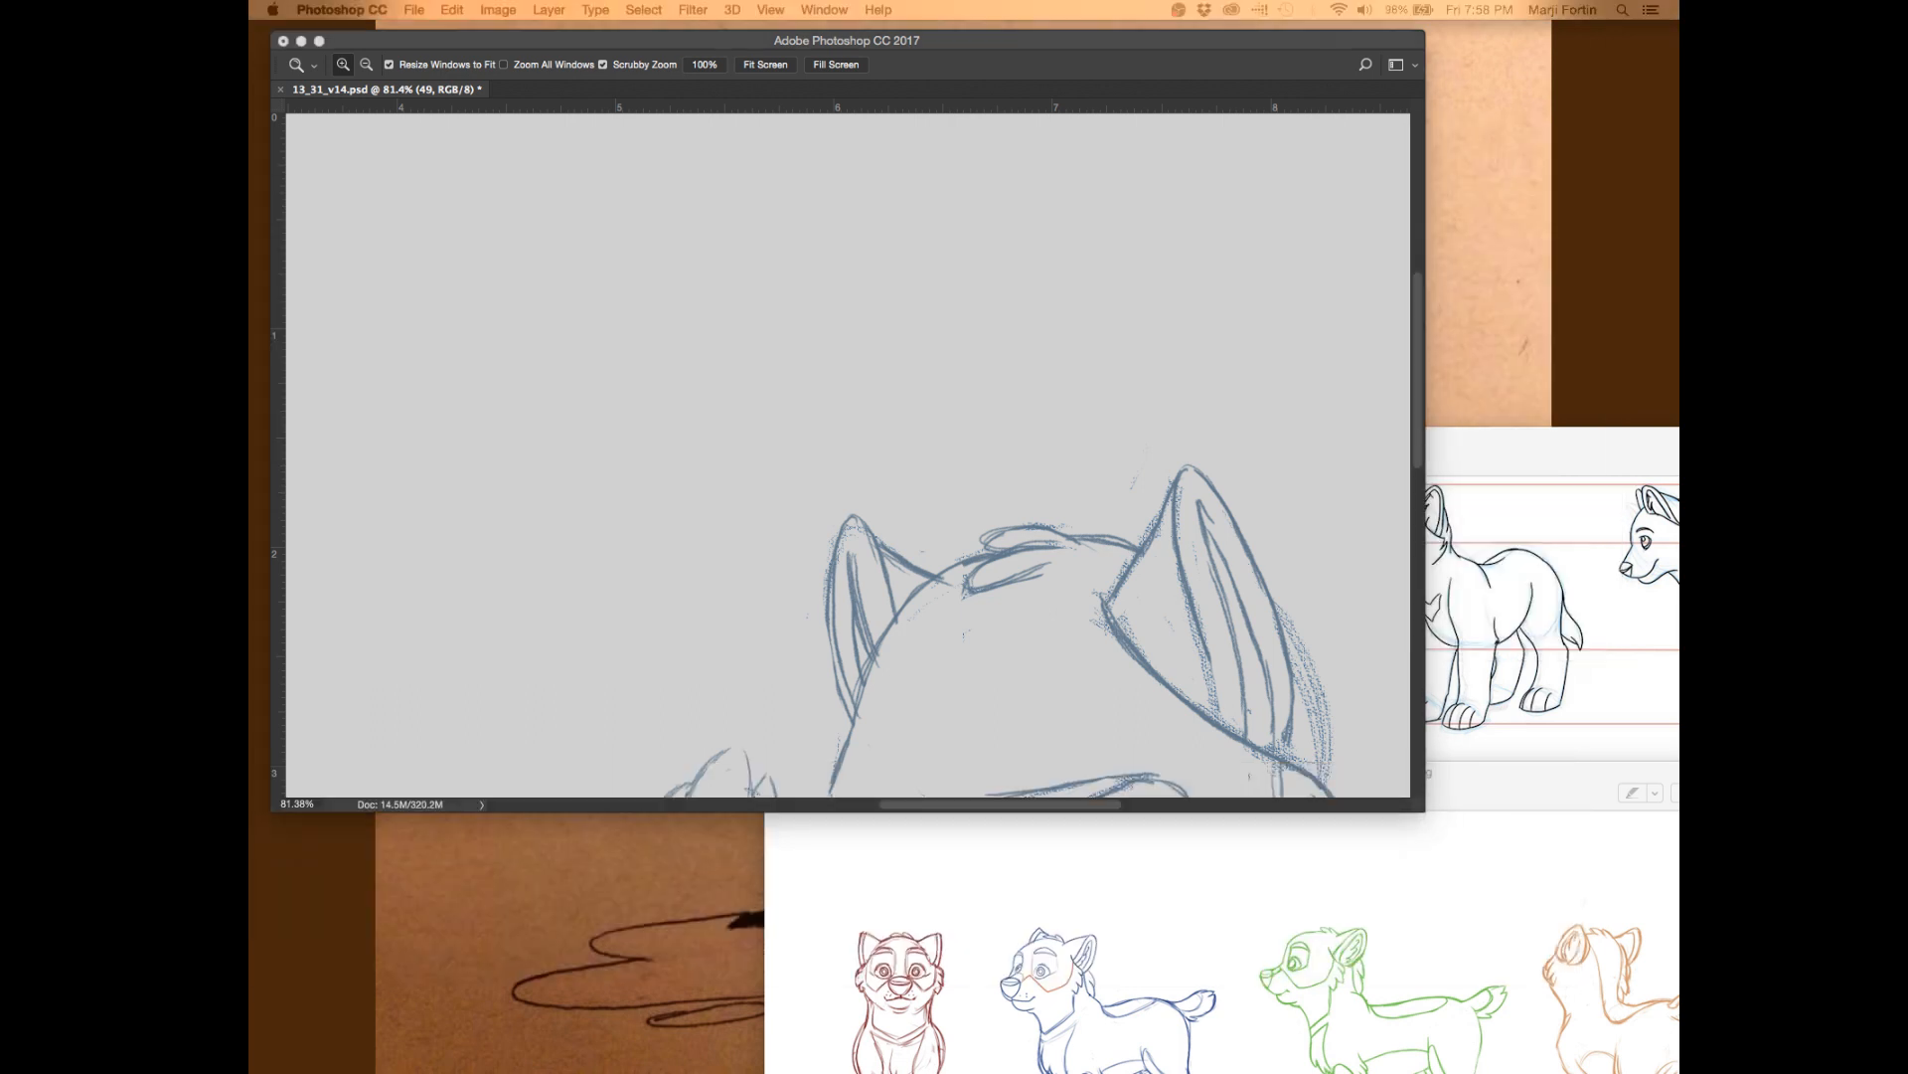
pyautogui.click(1237, 636)
pyautogui.moveTo(1257, 626); pyautogui.dragTo(1194, 375)
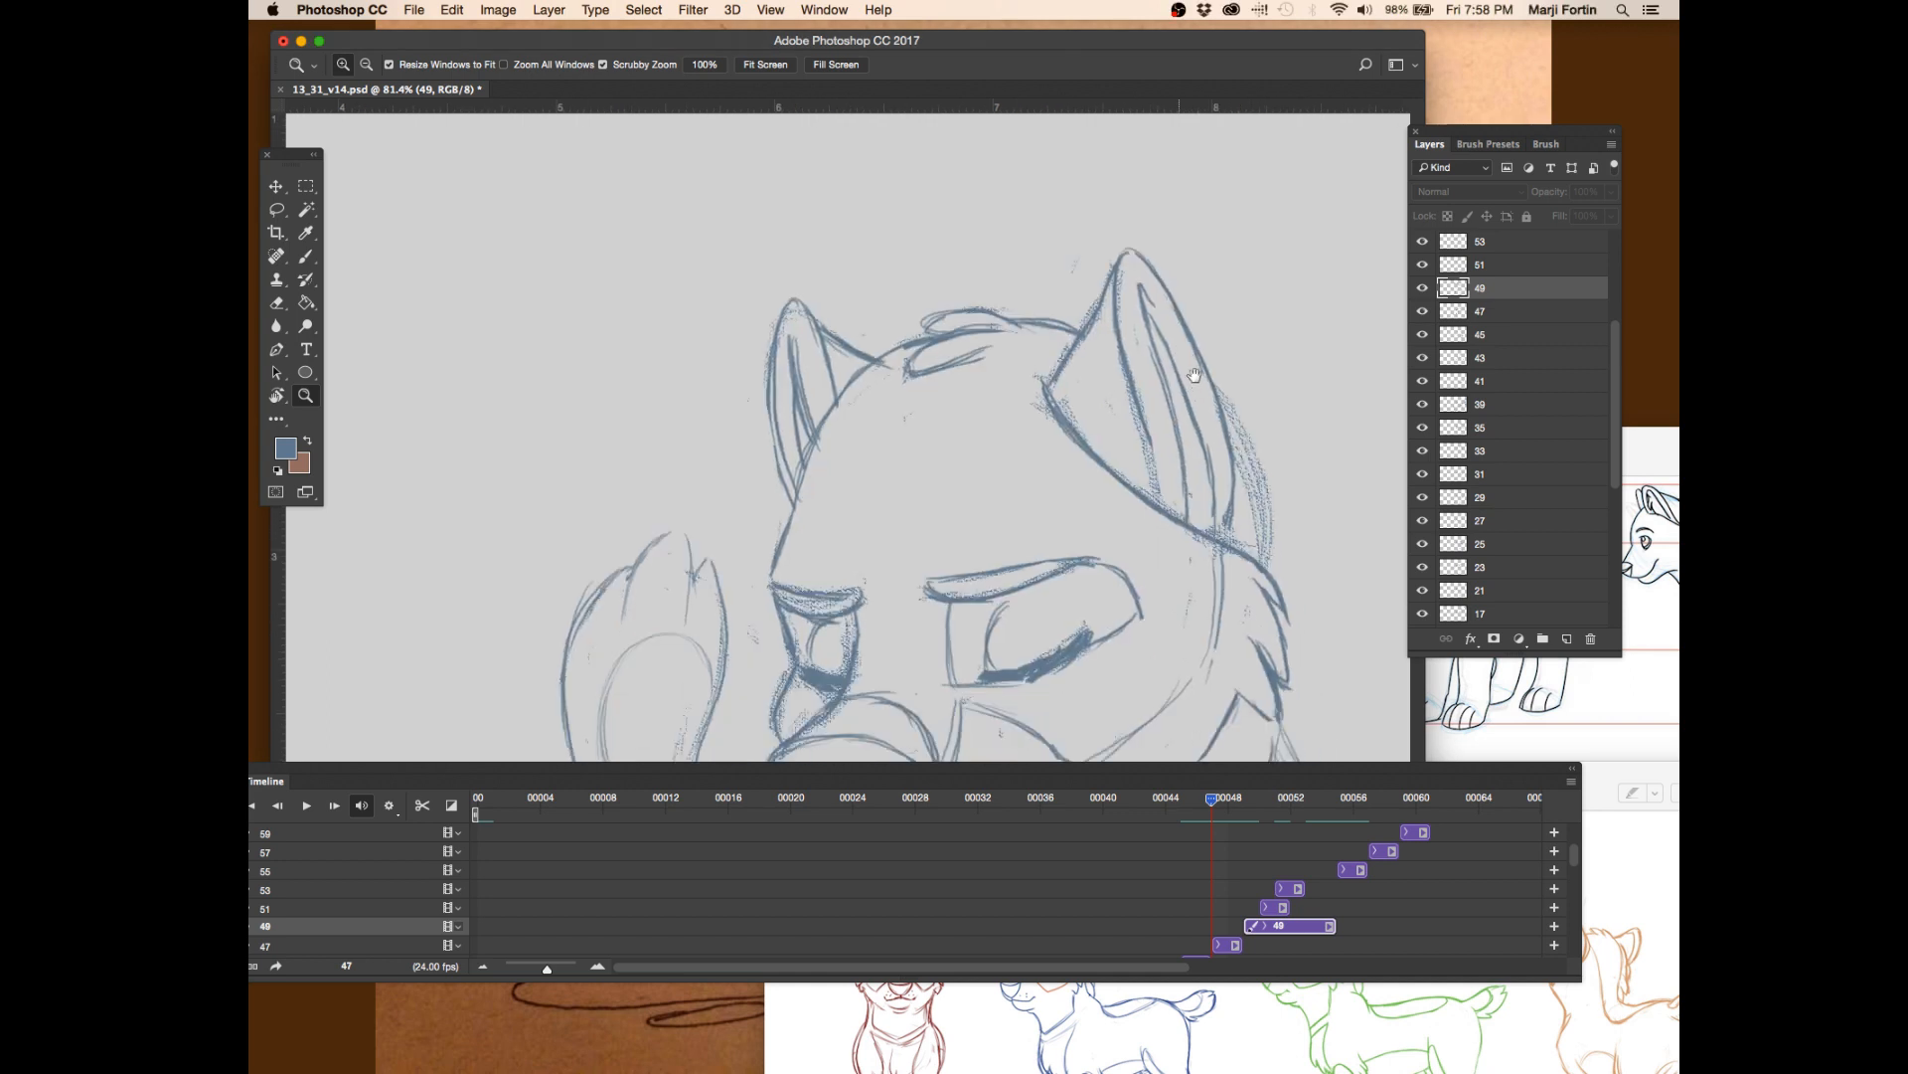
pyautogui.press('space')
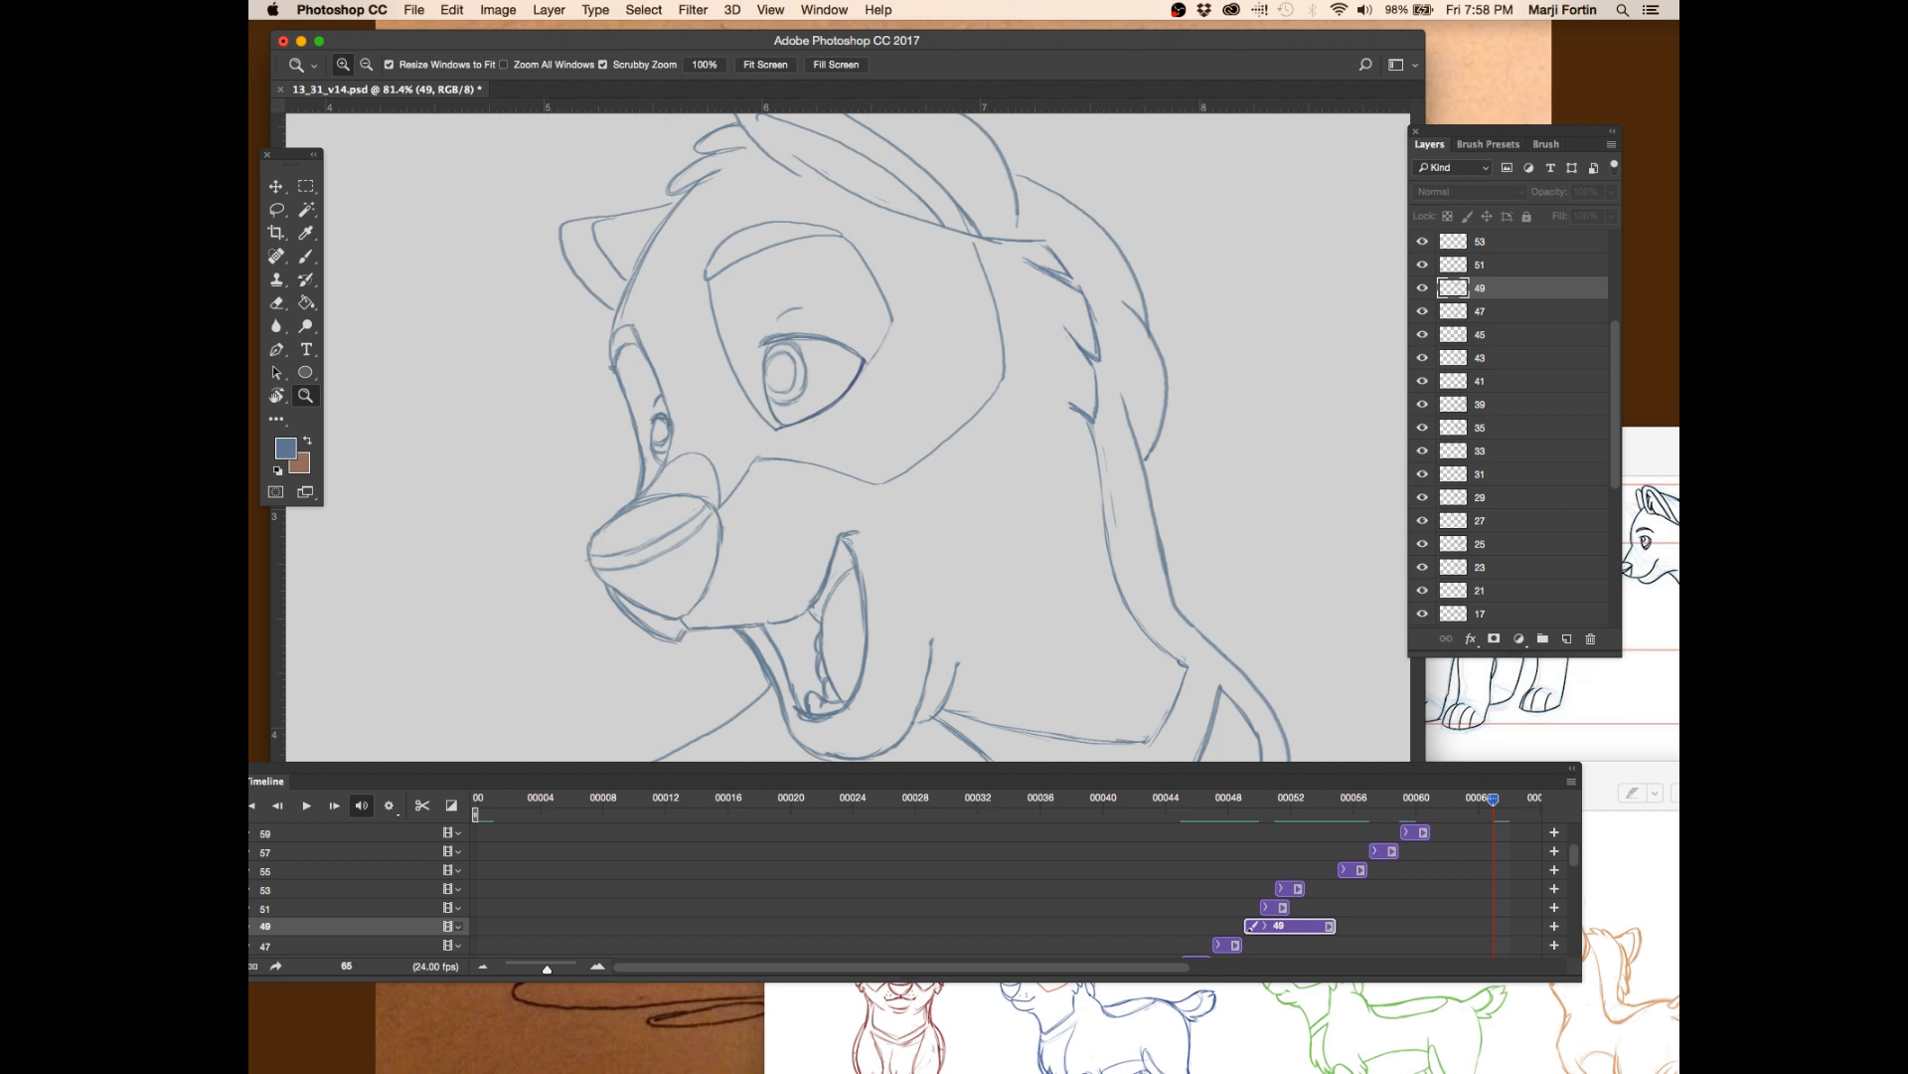
# - Show the whole frame and play the animation through drawing 71
pyautogui.press('super+Tab')
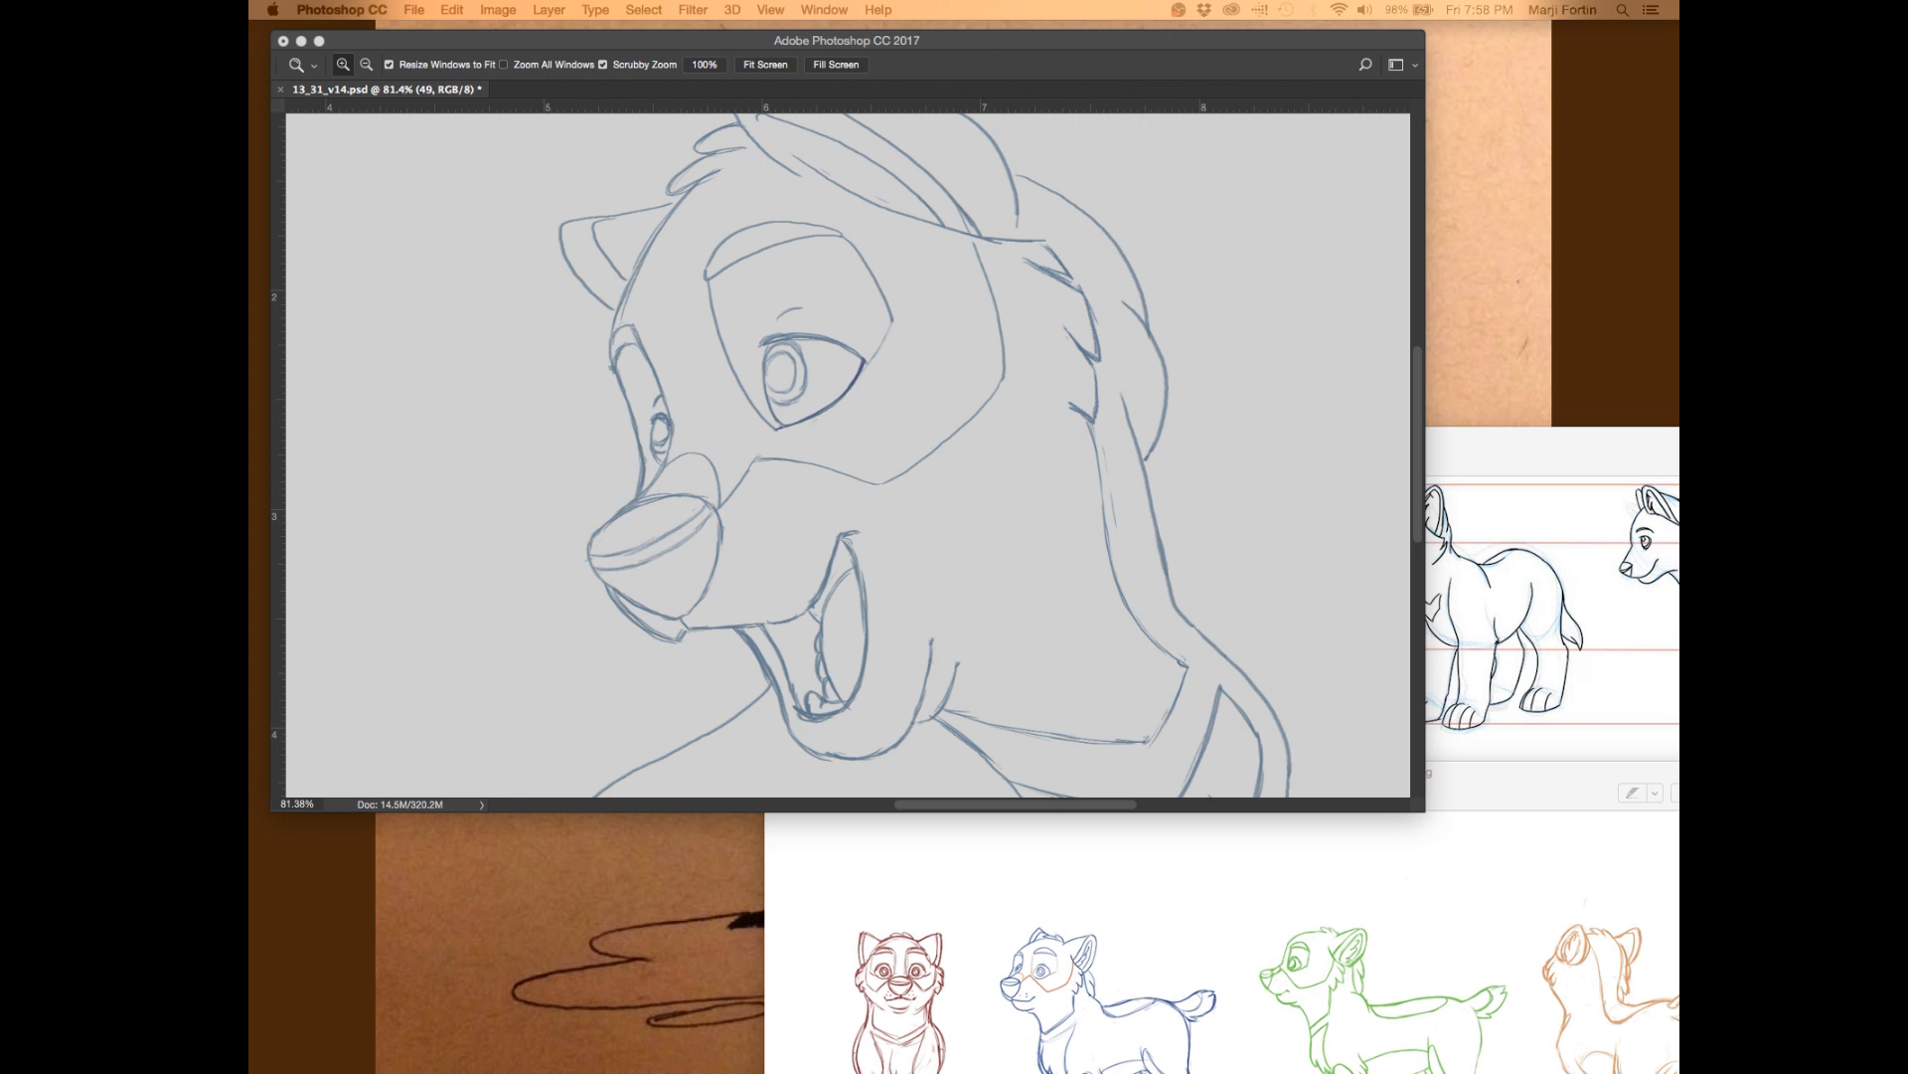
pyautogui.press('Tab')
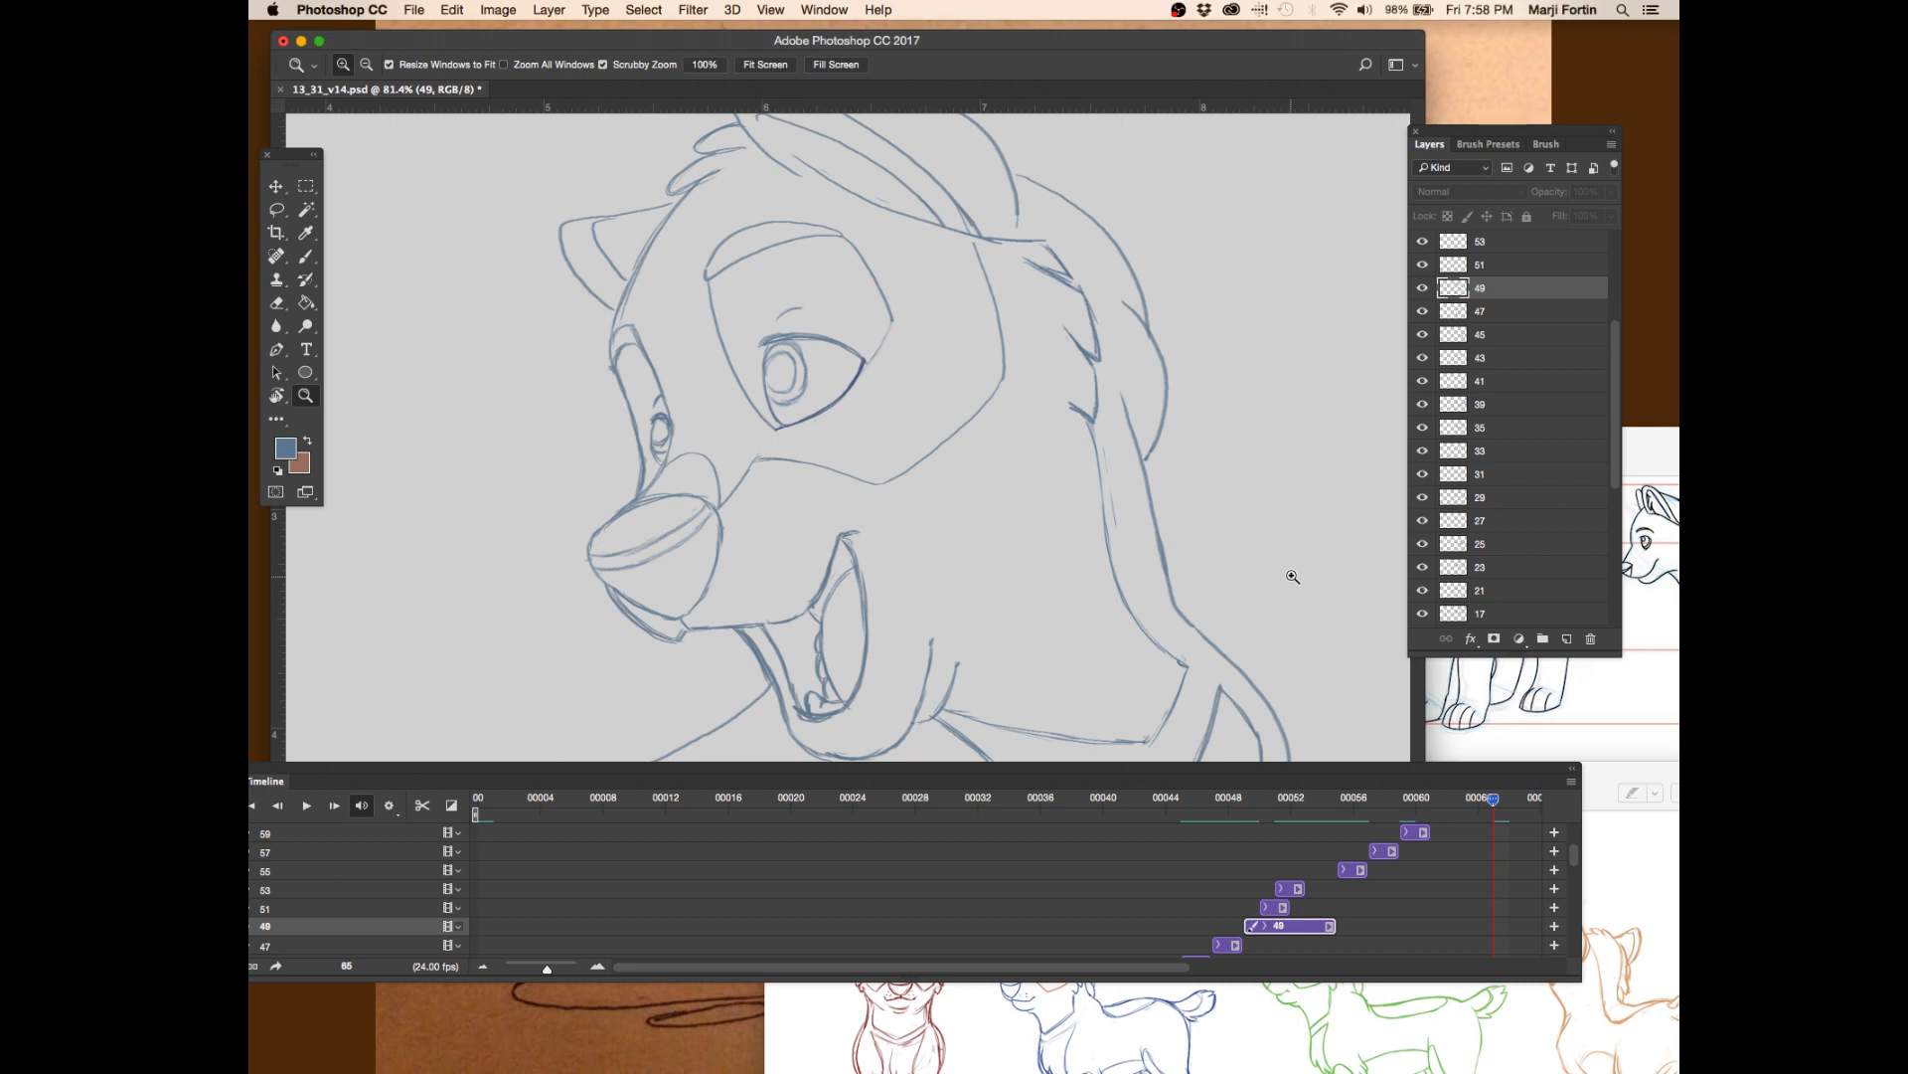
pyautogui.moveTo(1288, 581); pyautogui.dragTo(1290, 633)
pyautogui.press('space')
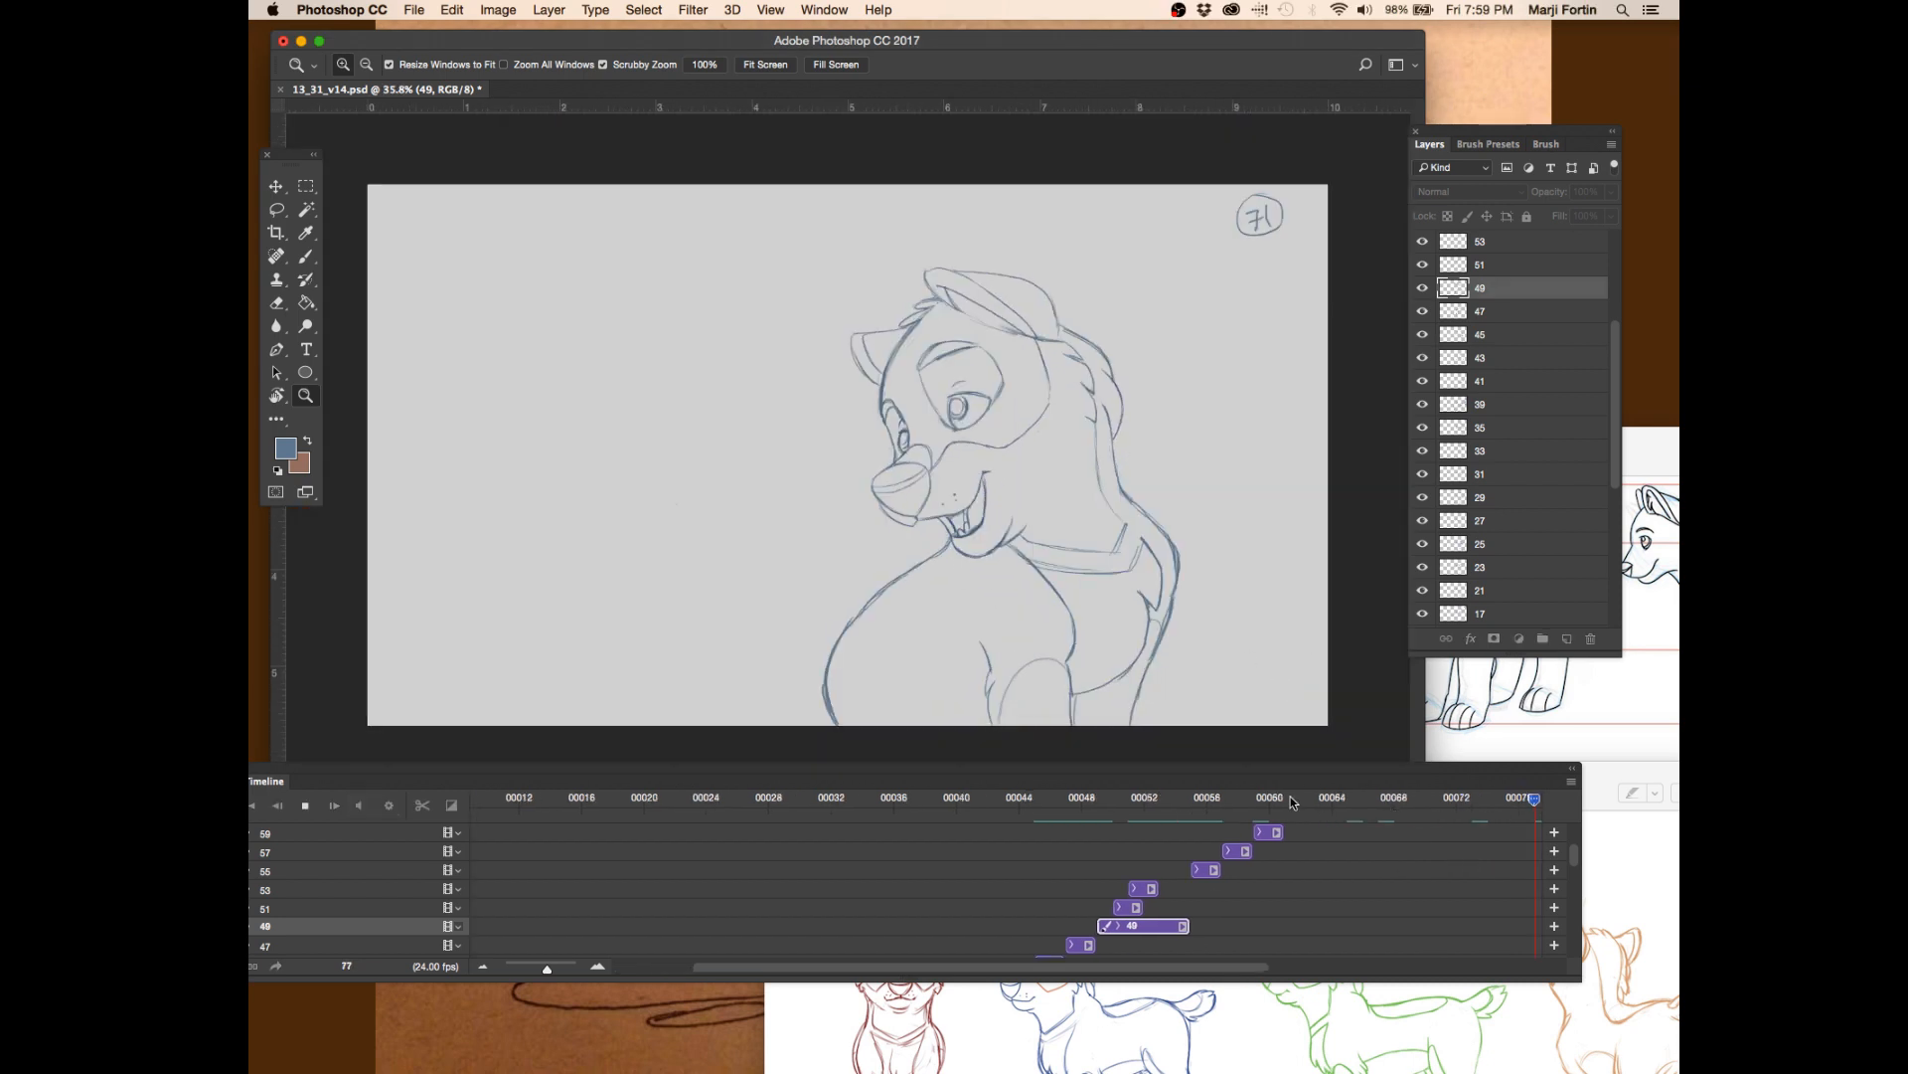
# - Scrub between drawings 49, 51 and 55 to check how the held pose leads into the next head position
pyautogui.click(1159, 799)
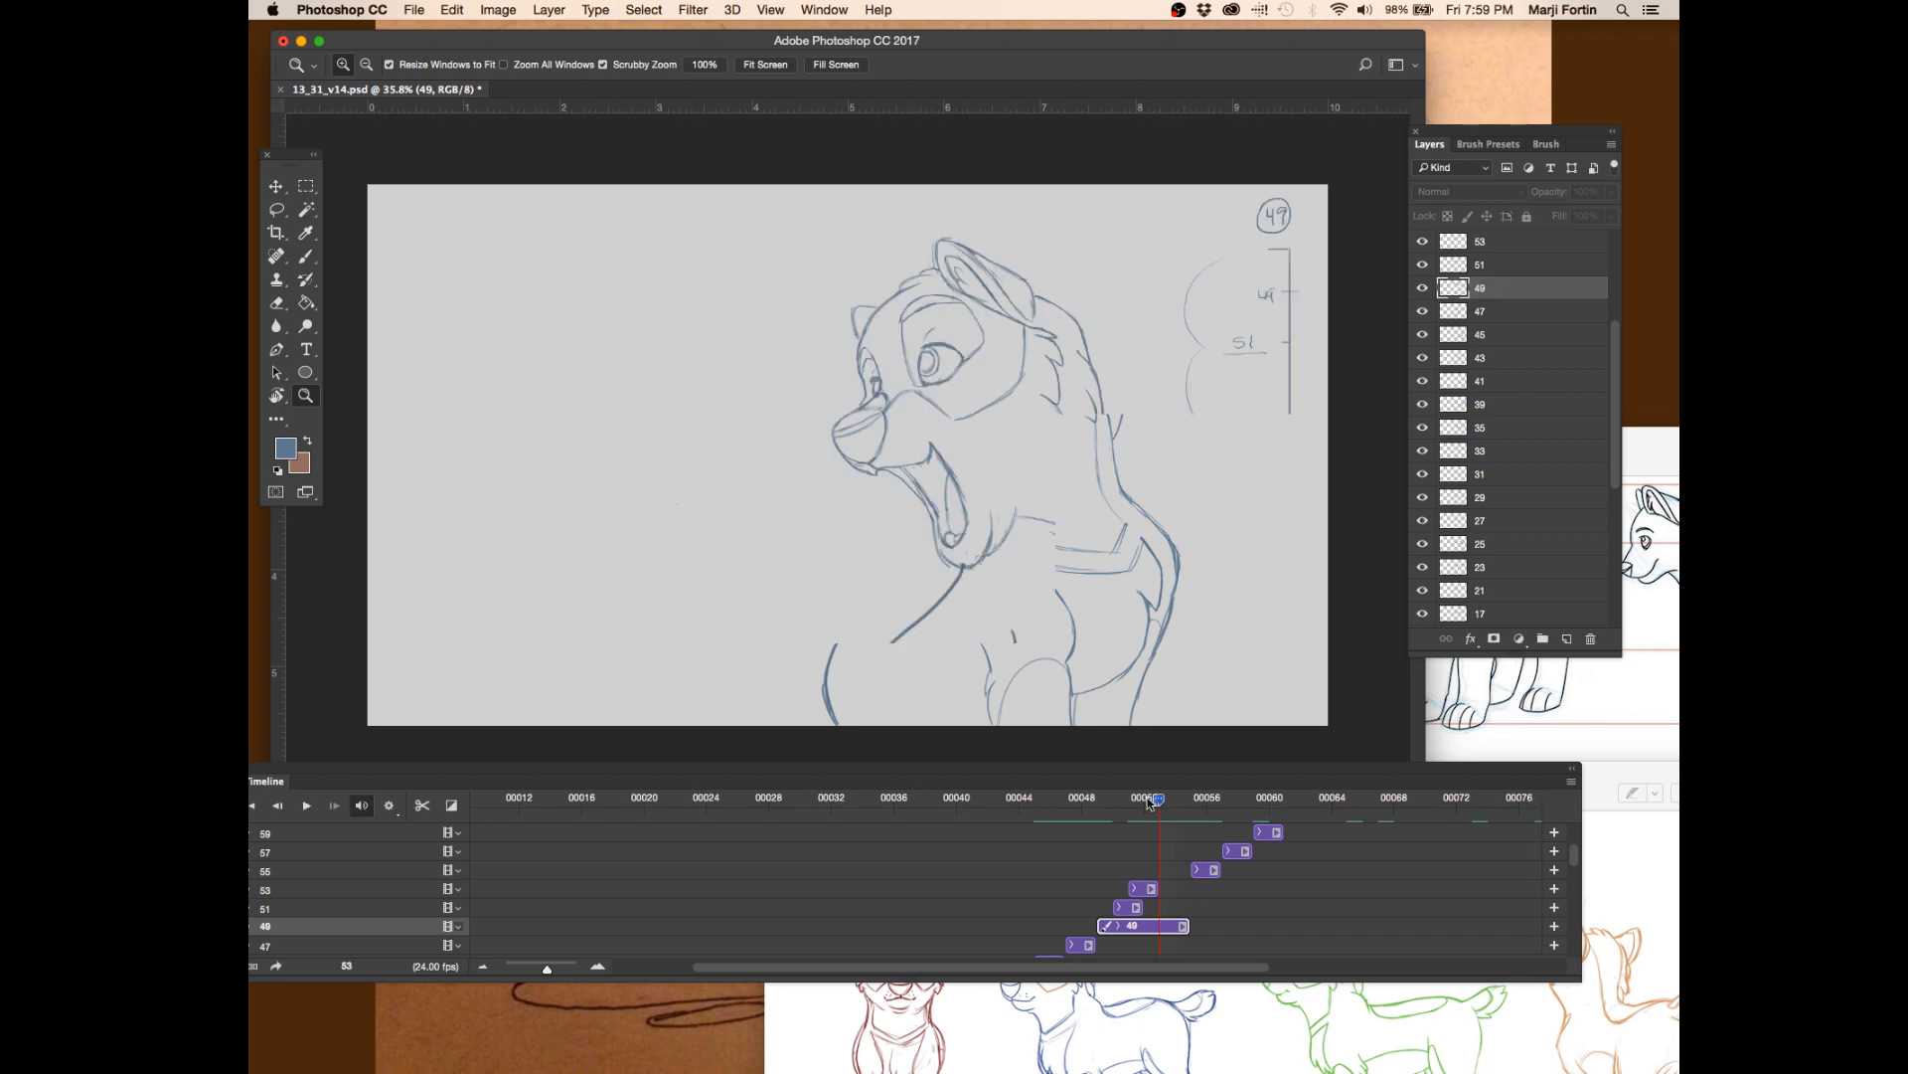
pyautogui.moveTo(1103, 801)
pyautogui.mouseDown()
pyautogui.moveTo(1073, 801)
pyautogui.moveTo(1101, 803)
pyautogui.mouseUp()
pyautogui.moveTo(1114, 801); pyautogui.dragTo(1127, 801)
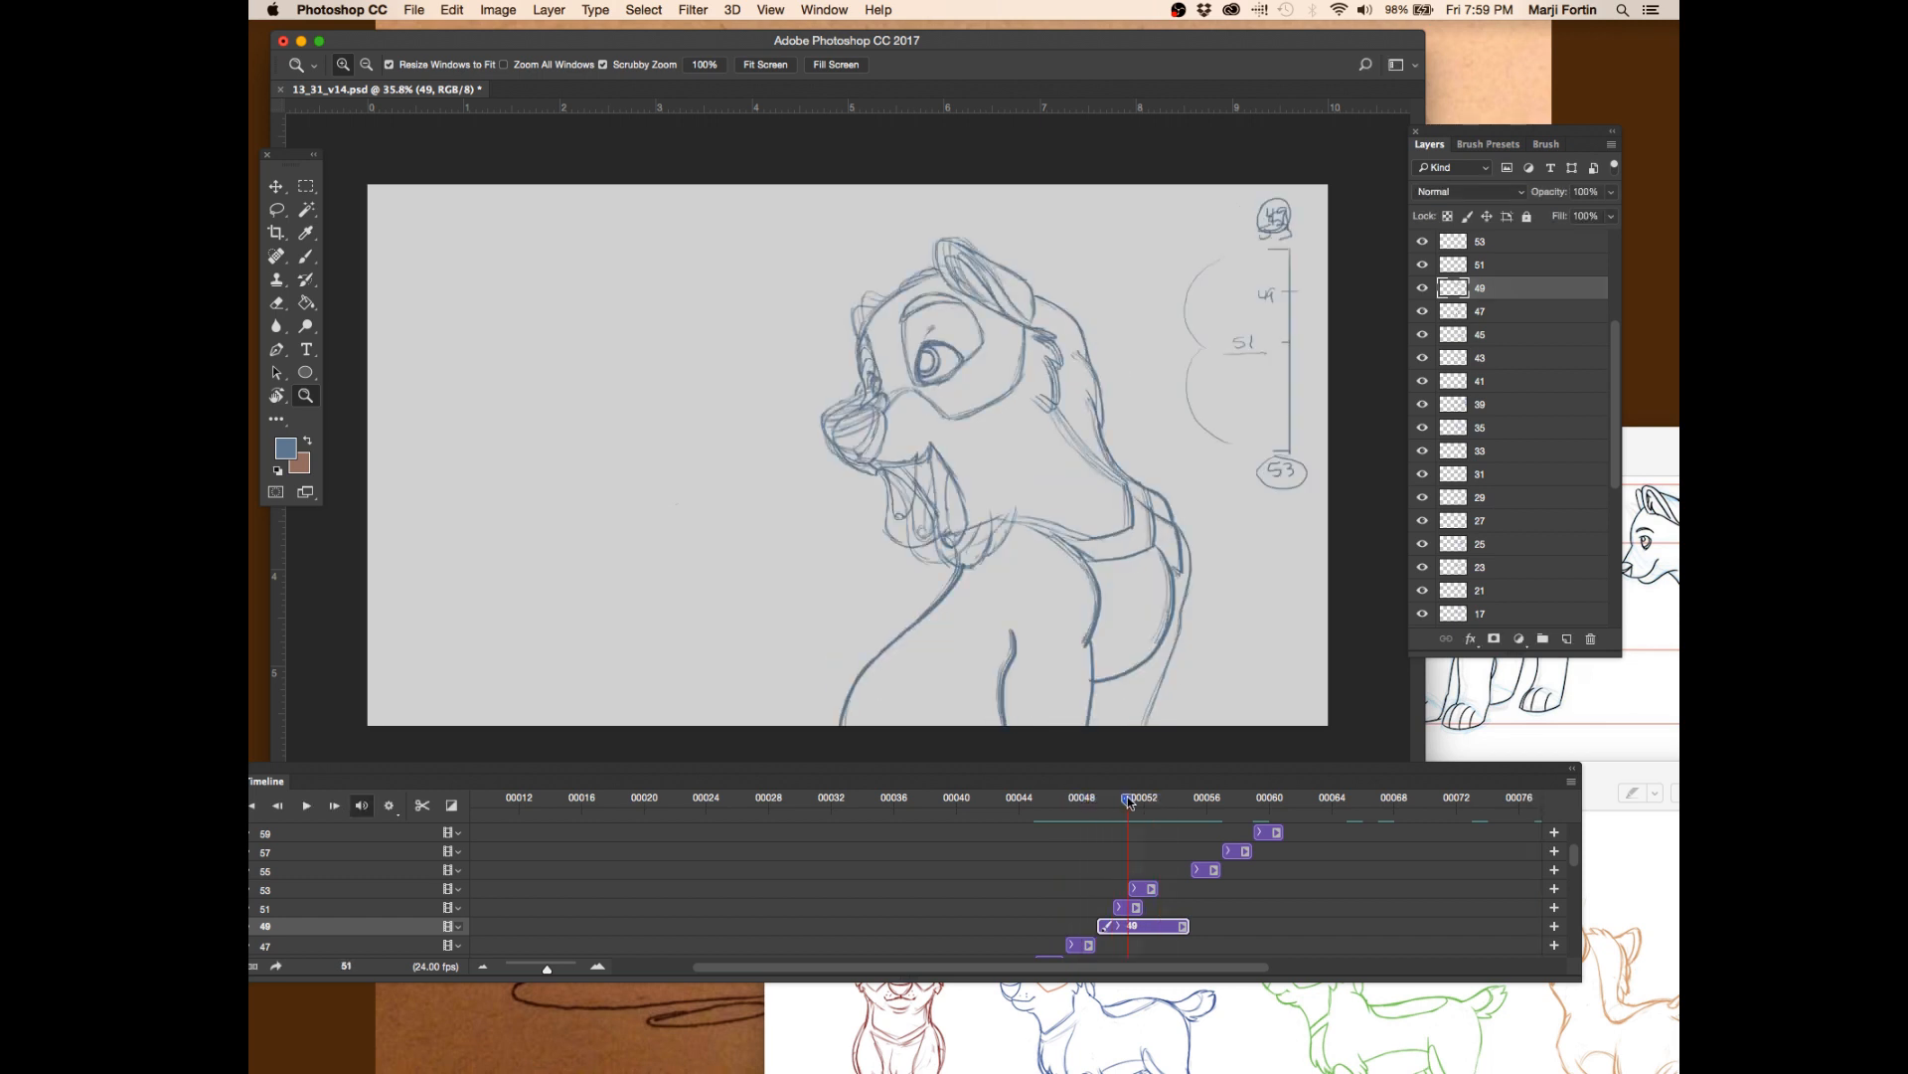
pyautogui.click(1190, 802)
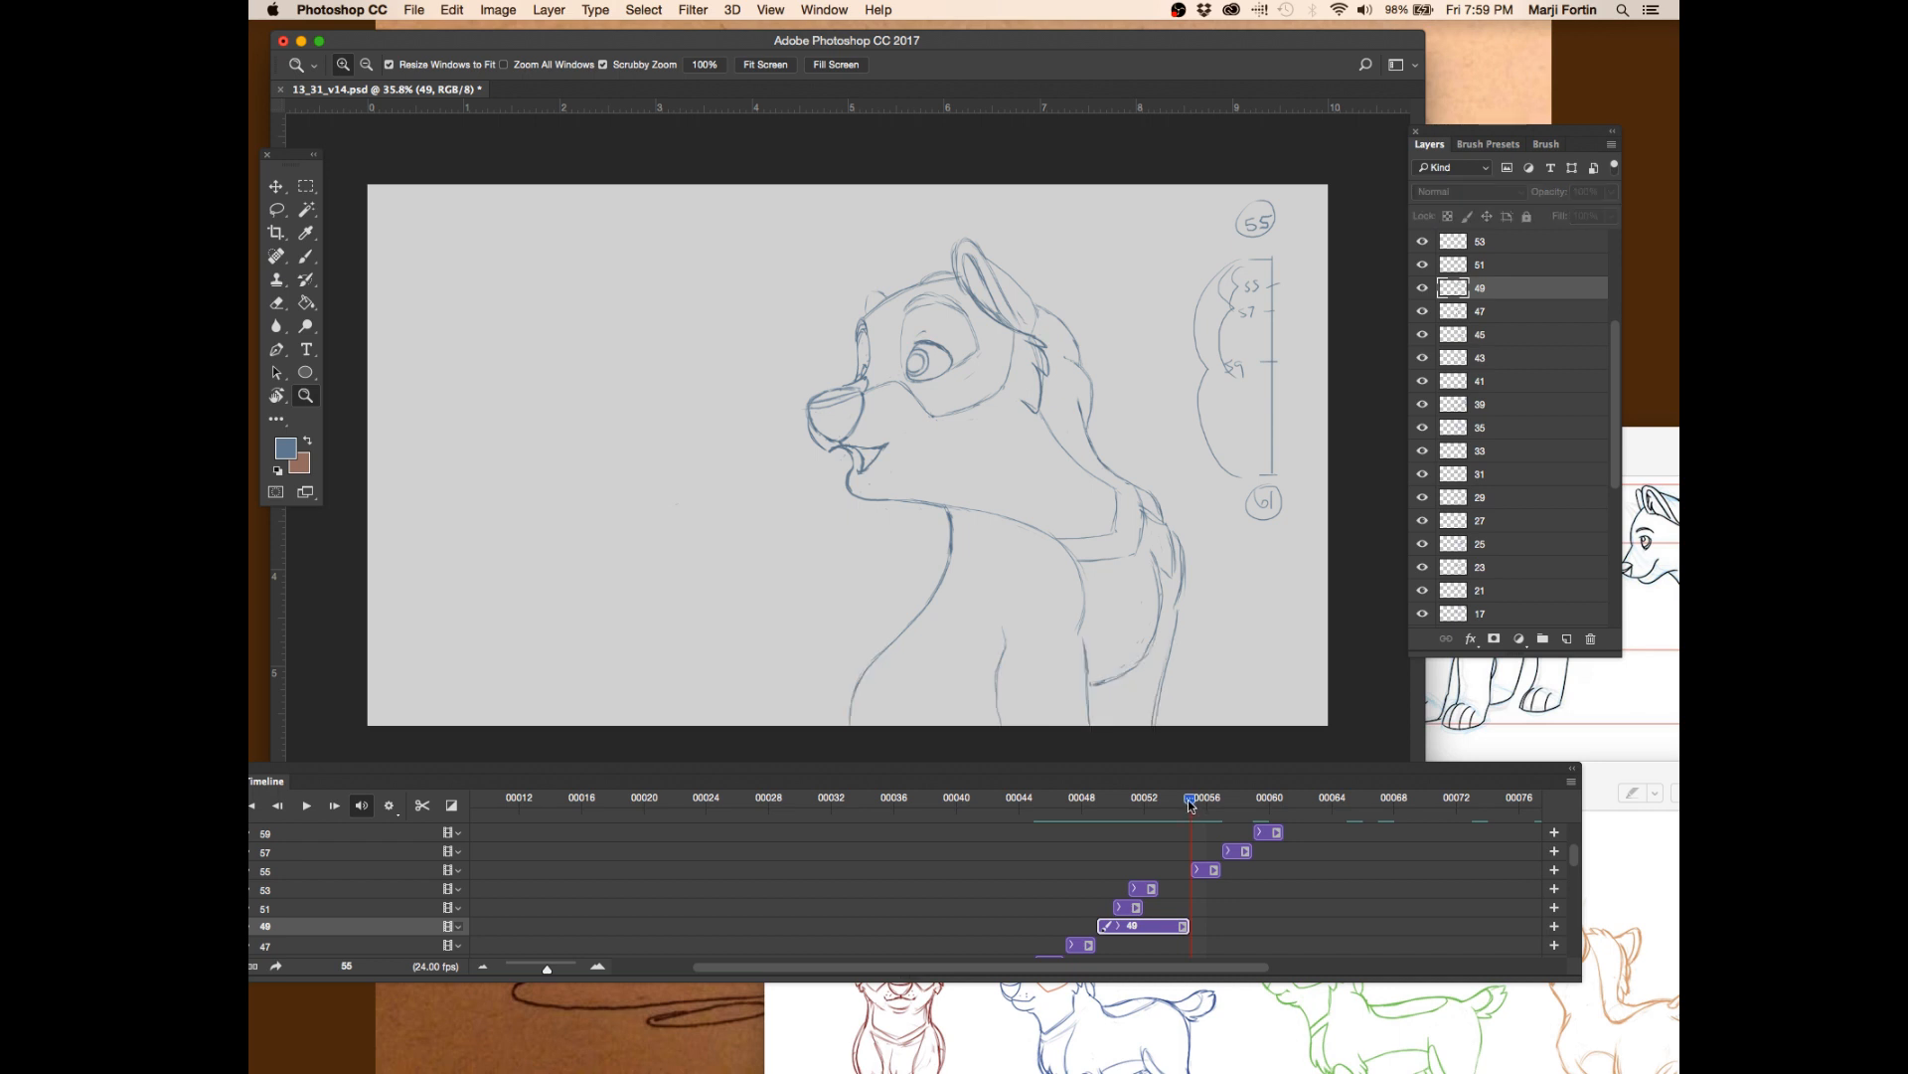
pyautogui.moveTo(1189, 800); pyautogui.dragTo(1190, 804)
pyautogui.moveTo(1199, 807); pyautogui.dragTo(1192, 804)
# - Save the document and compare the near ear in drawing 55 with the held drawing 49 at frame 54
pyautogui.press('super+s')
pyautogui.press('b')
pyautogui.moveTo(1182, 802); pyautogui.dragTo(1191, 804)
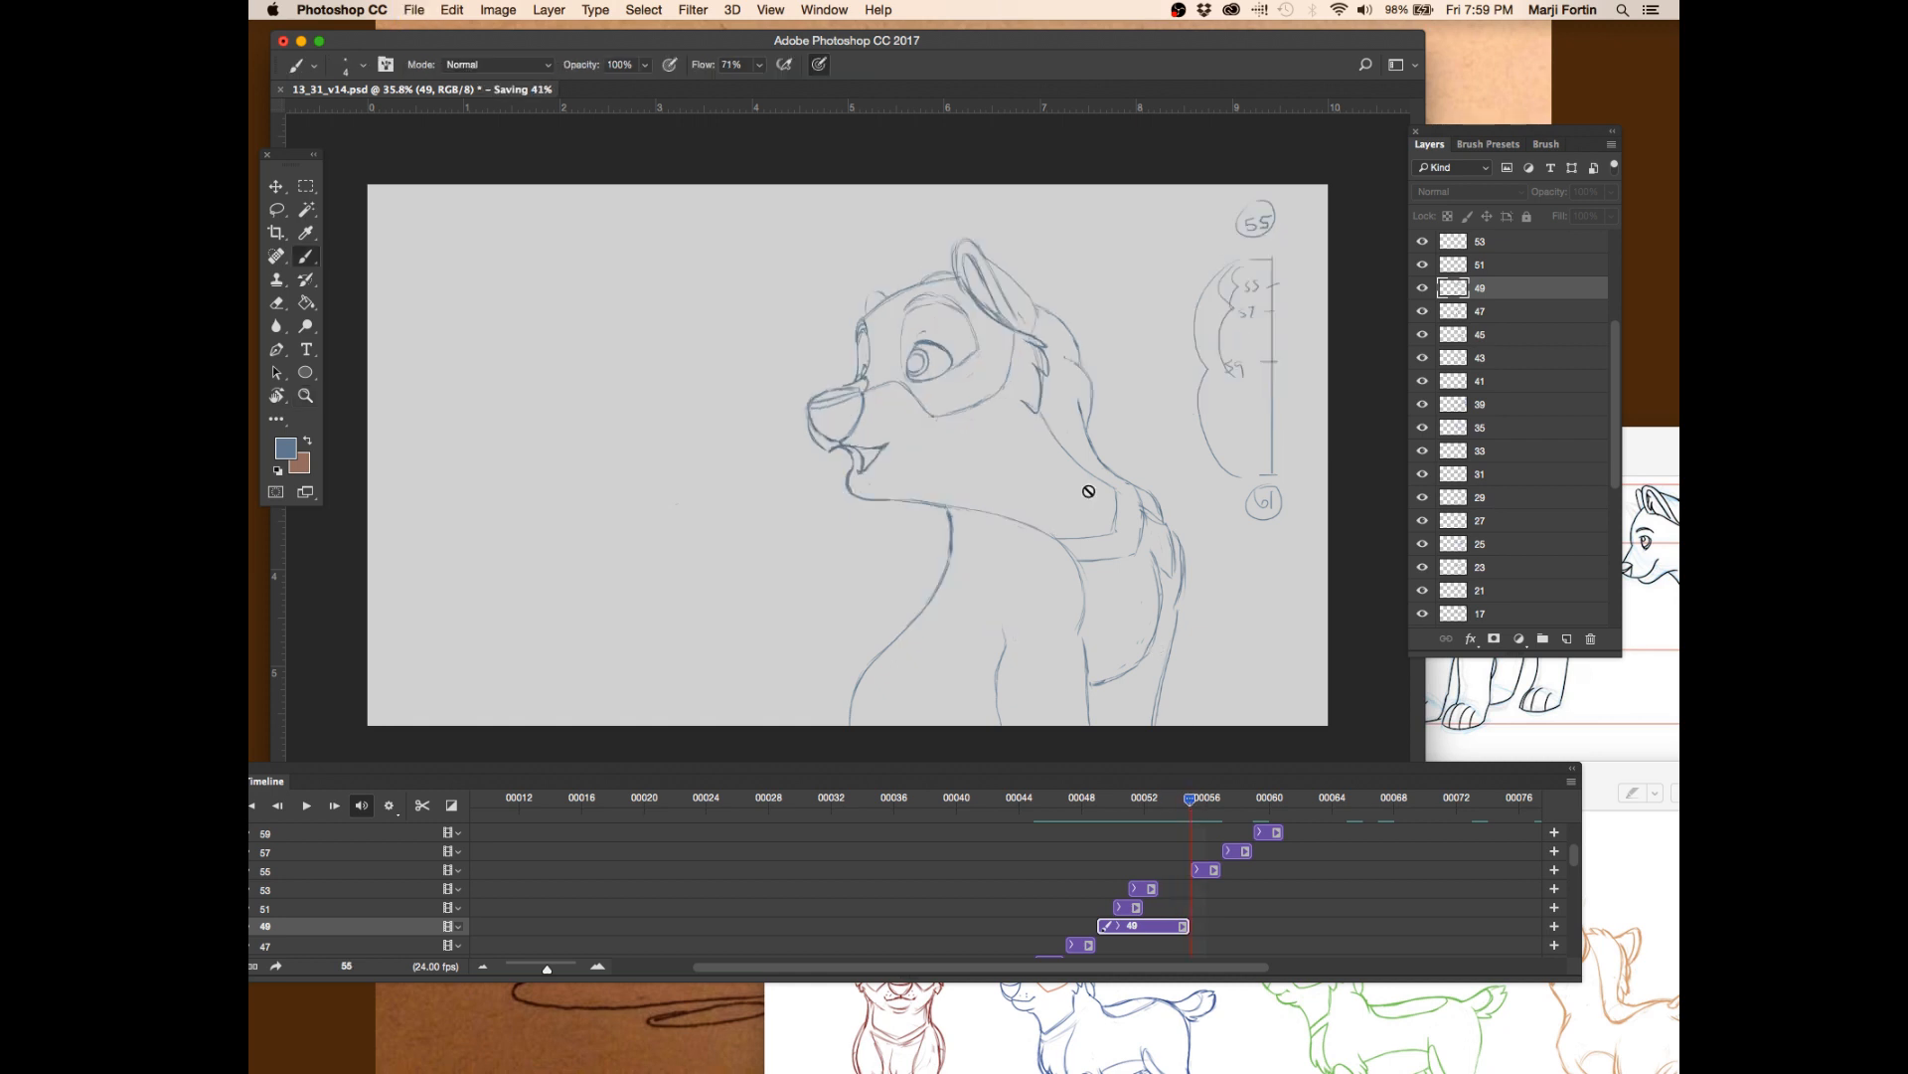
pyautogui.press('z')
pyautogui.moveTo(1020, 242); pyautogui.dragTo(1091, 198)
pyautogui.moveTo(1145, 512); pyautogui.dragTo(1146, 602)
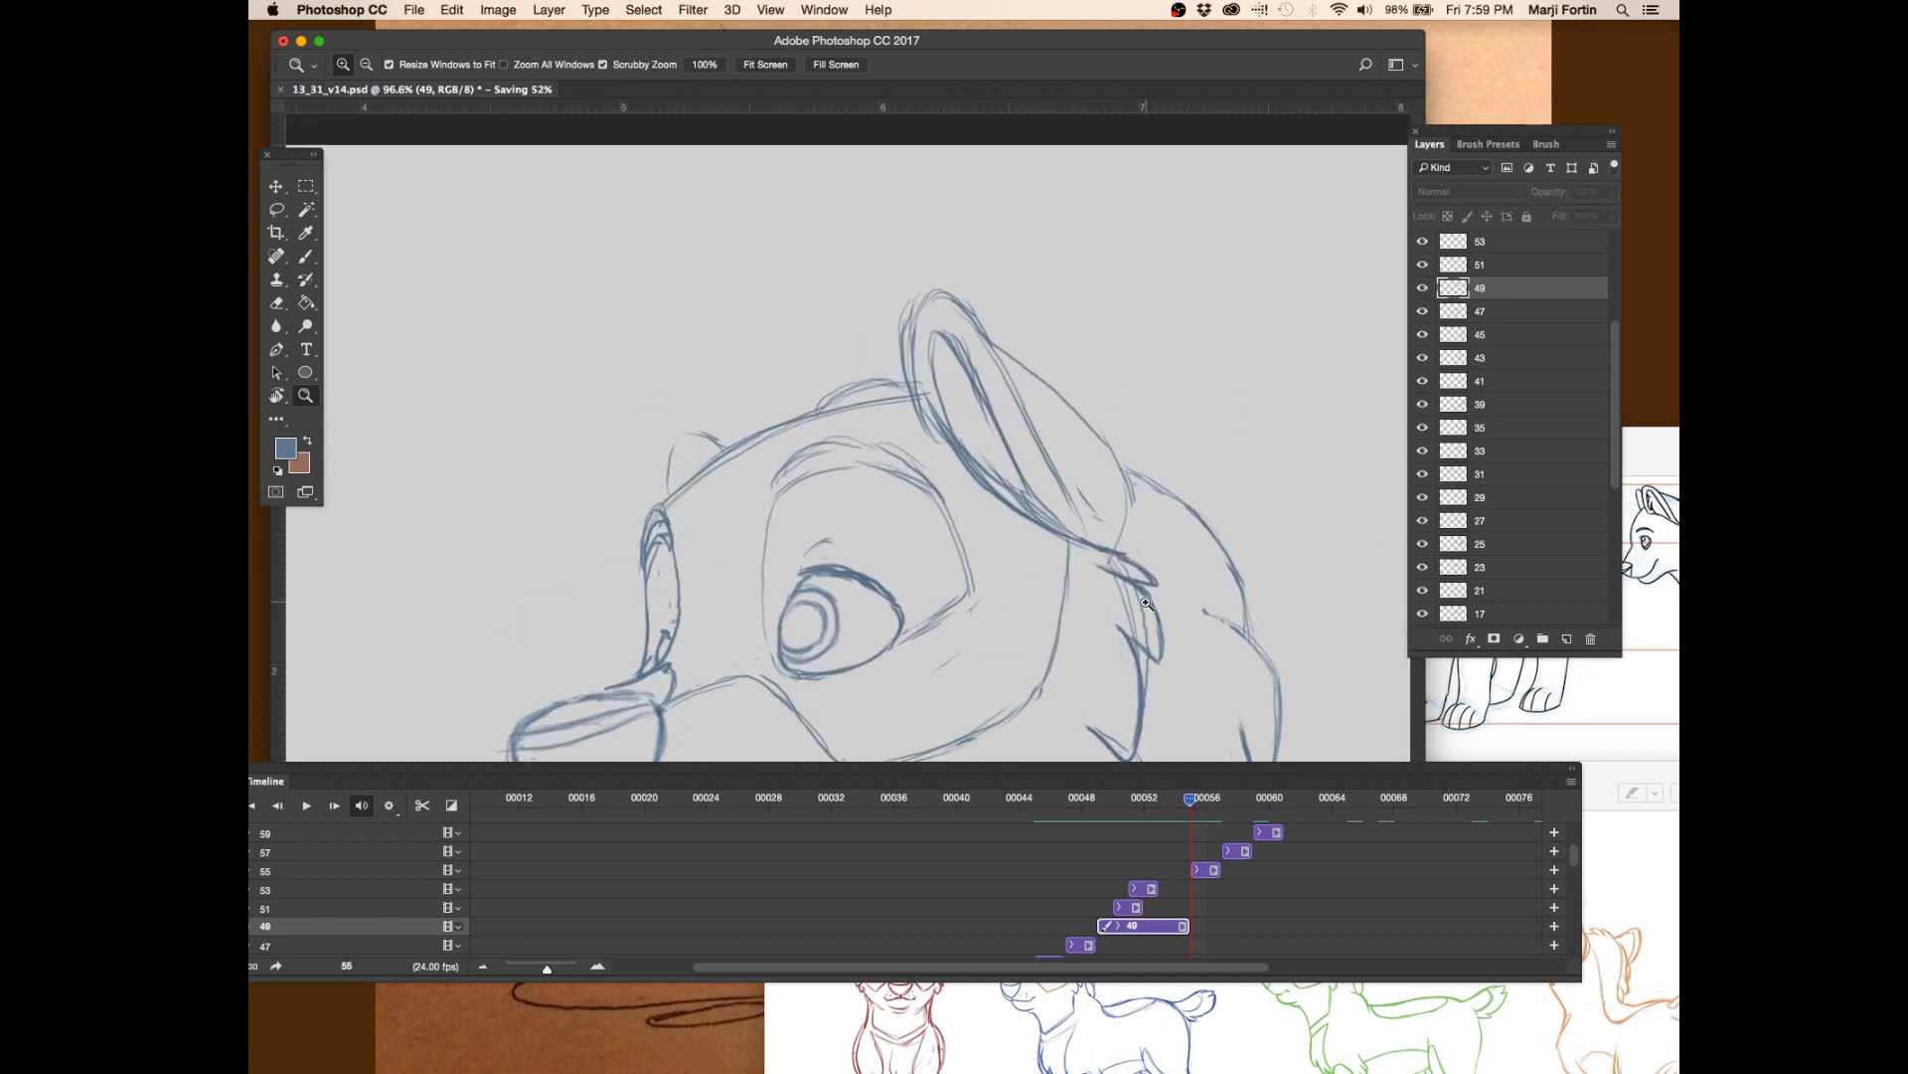
pyautogui.press('b')
pyautogui.press('Left')
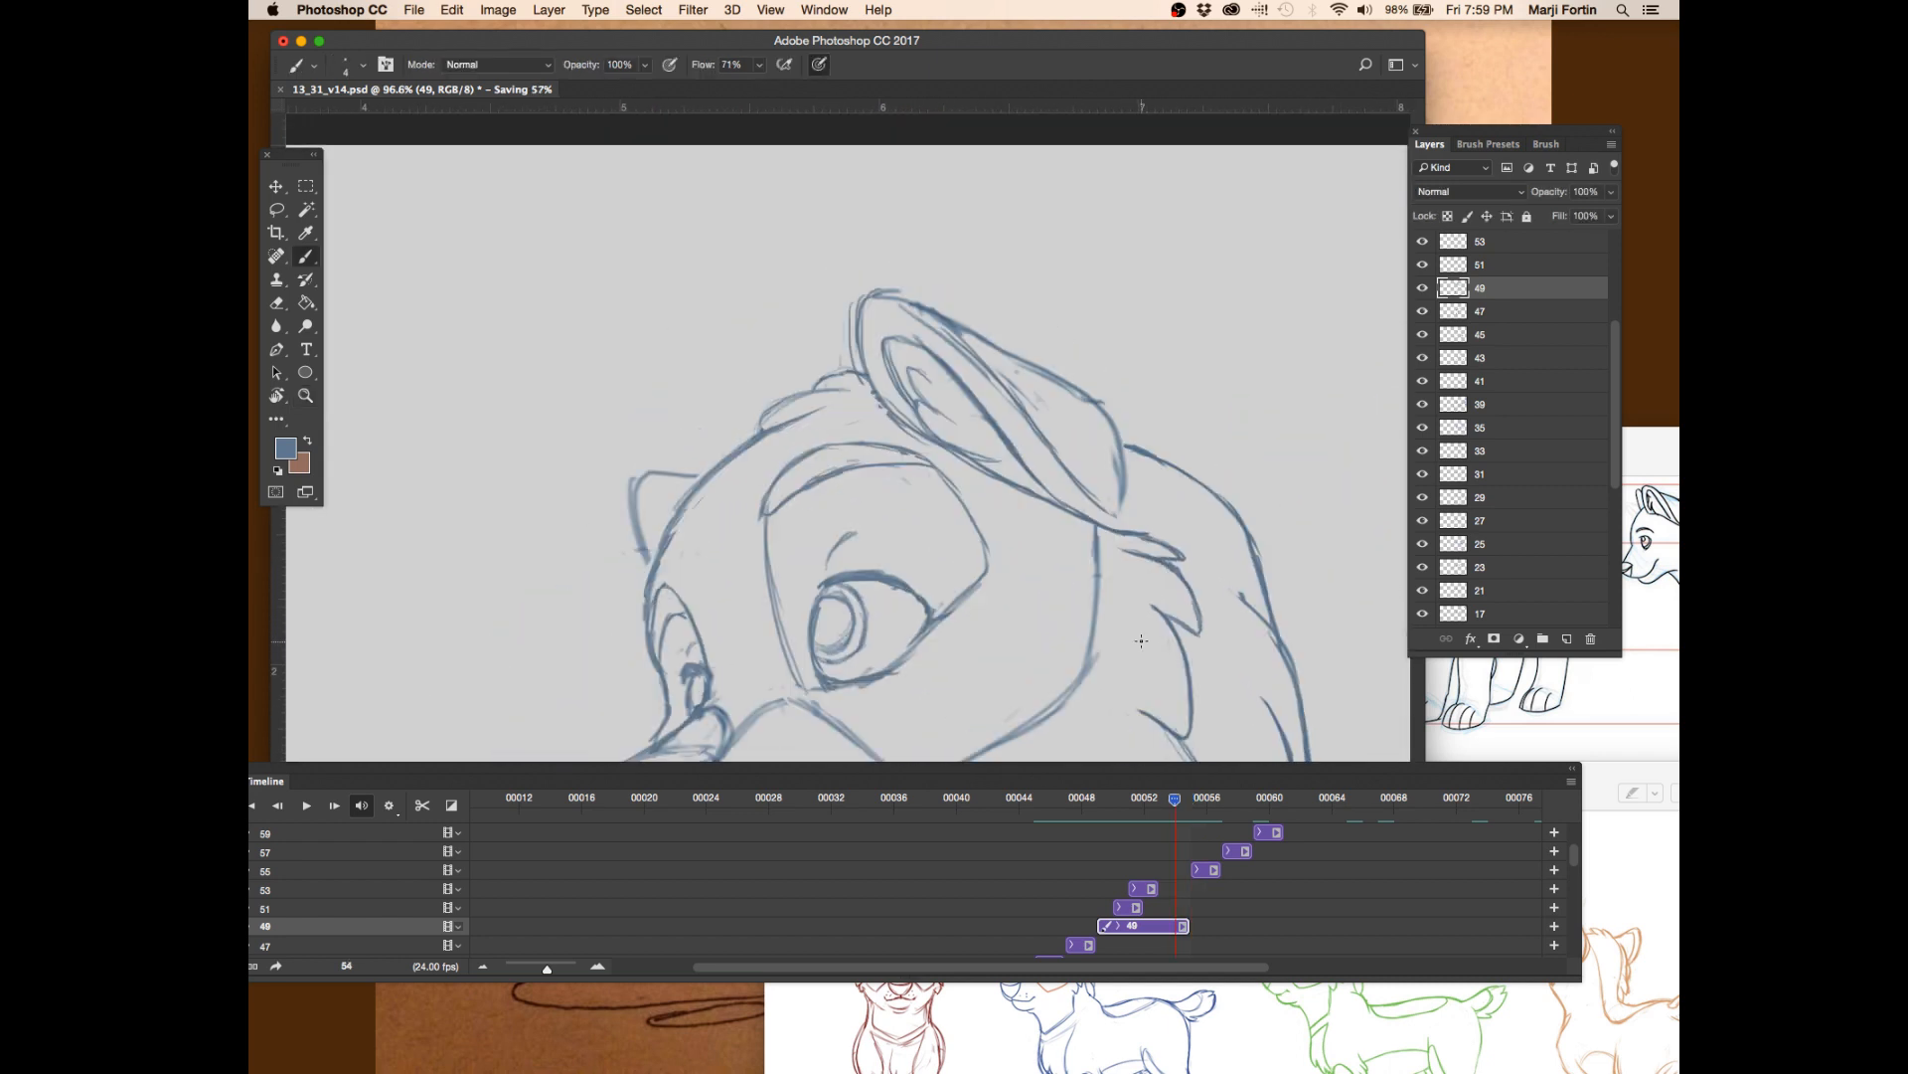
pyautogui.press('Right')
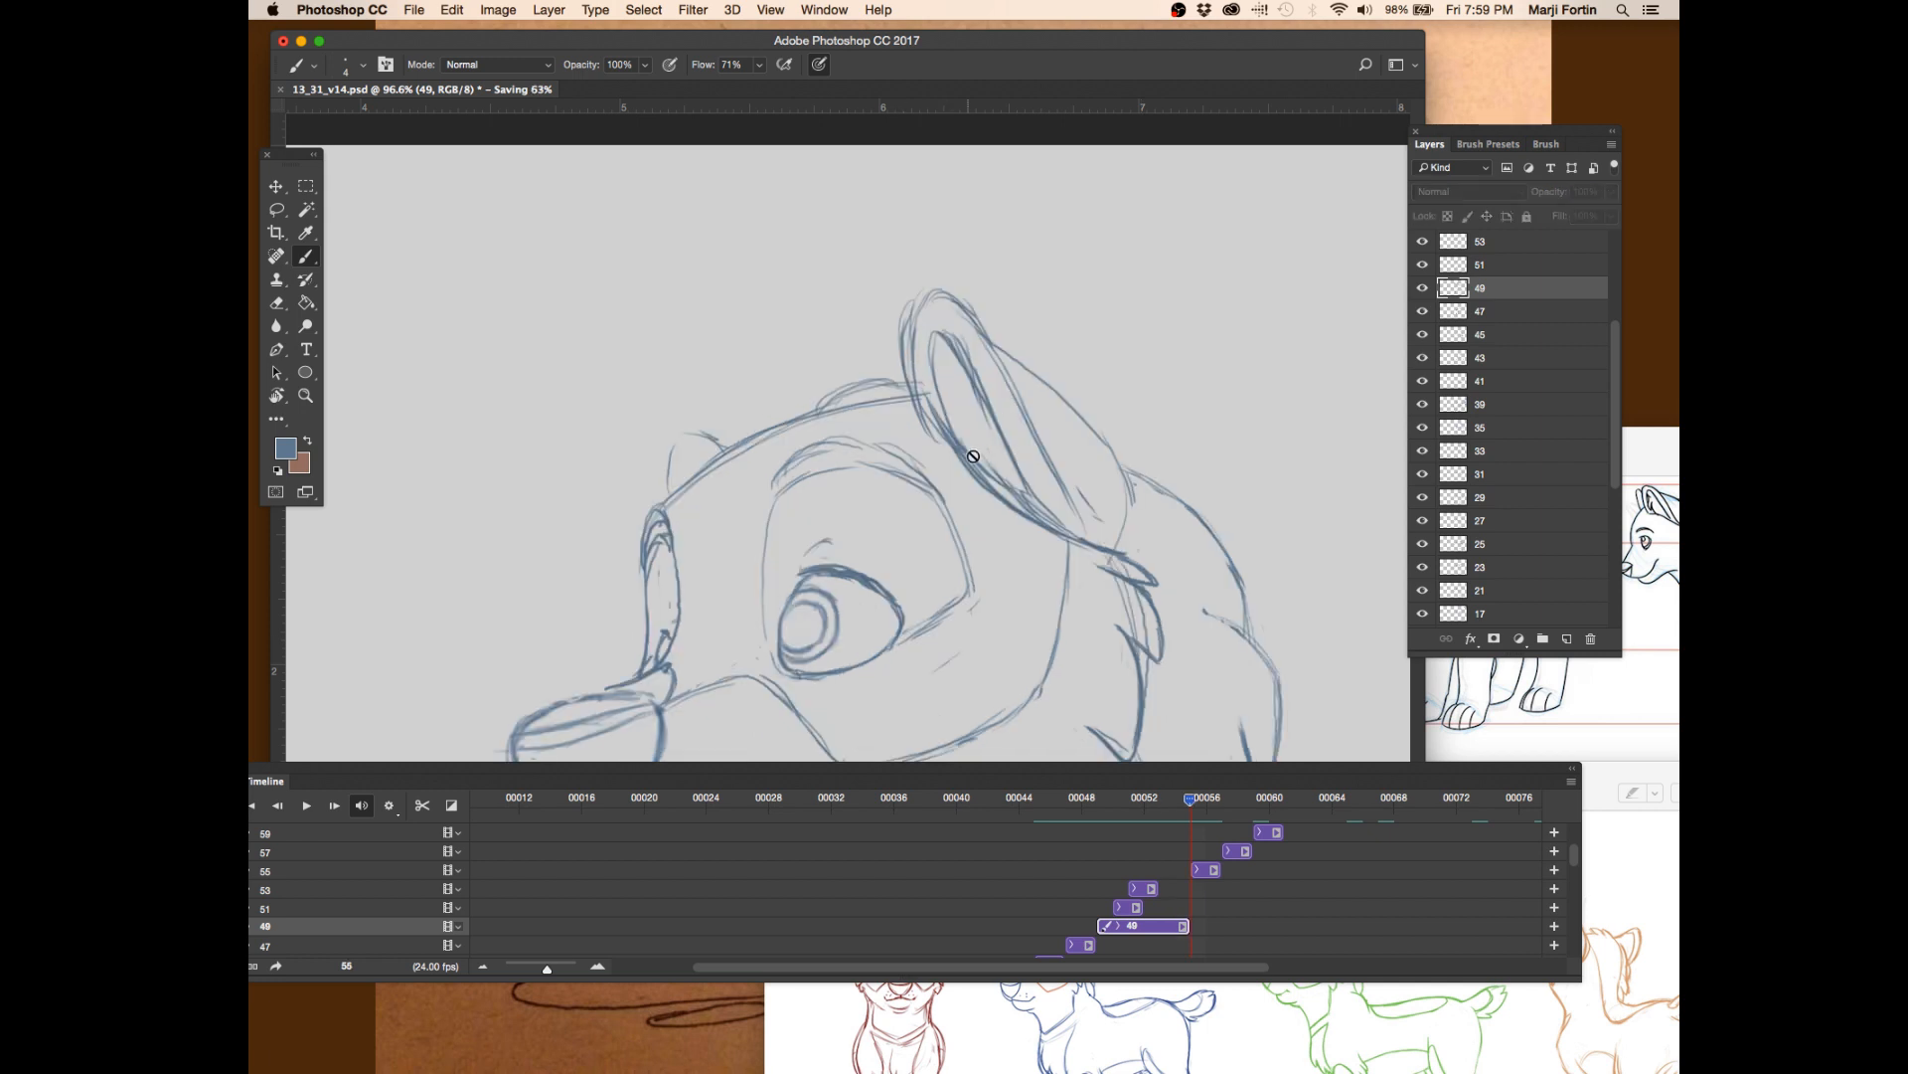
# - Select drawing 55's clip and sketch the first fur line inside the near ear, flipping to drawing 49 for reference
pyautogui.click(1208, 871)
pyautogui.moveTo(1210, 872); pyautogui.dragTo(1086, 672)
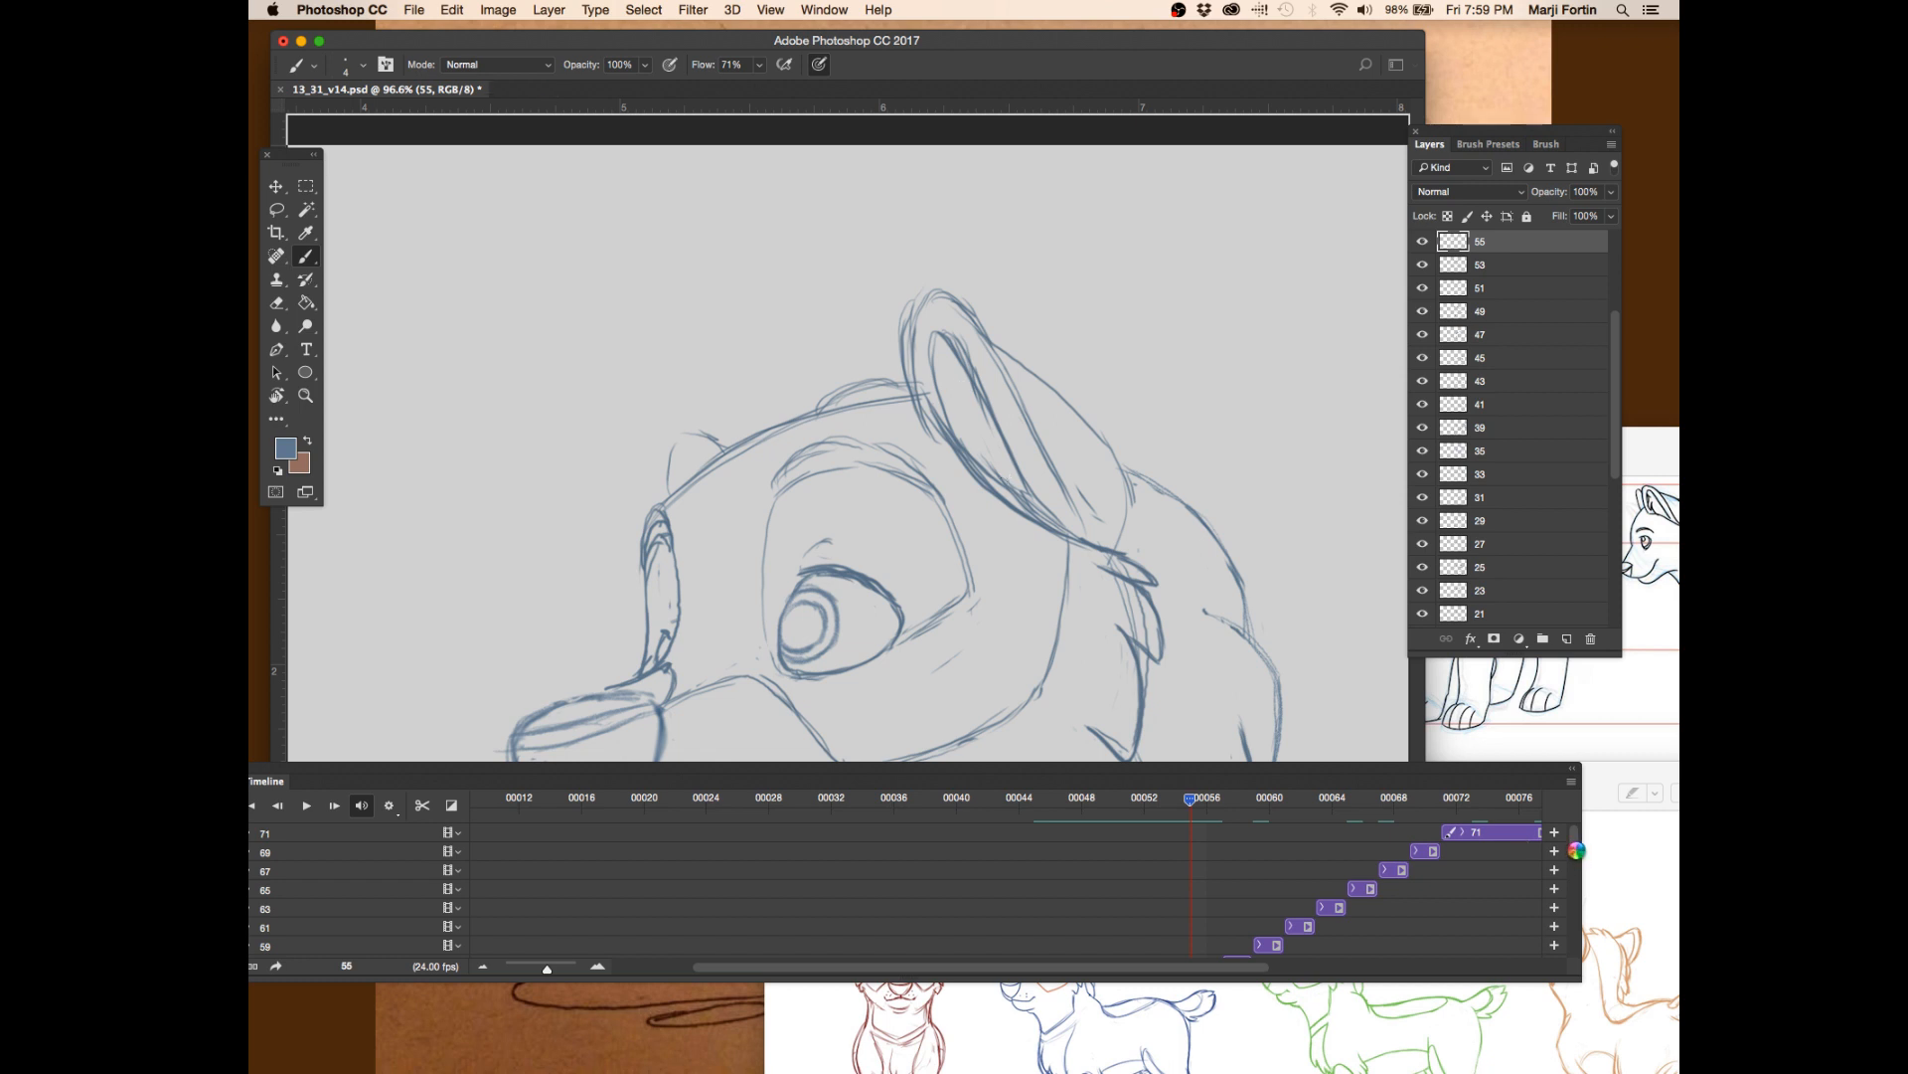
pyautogui.moveTo(1573, 842); pyautogui.dragTo(1577, 865)
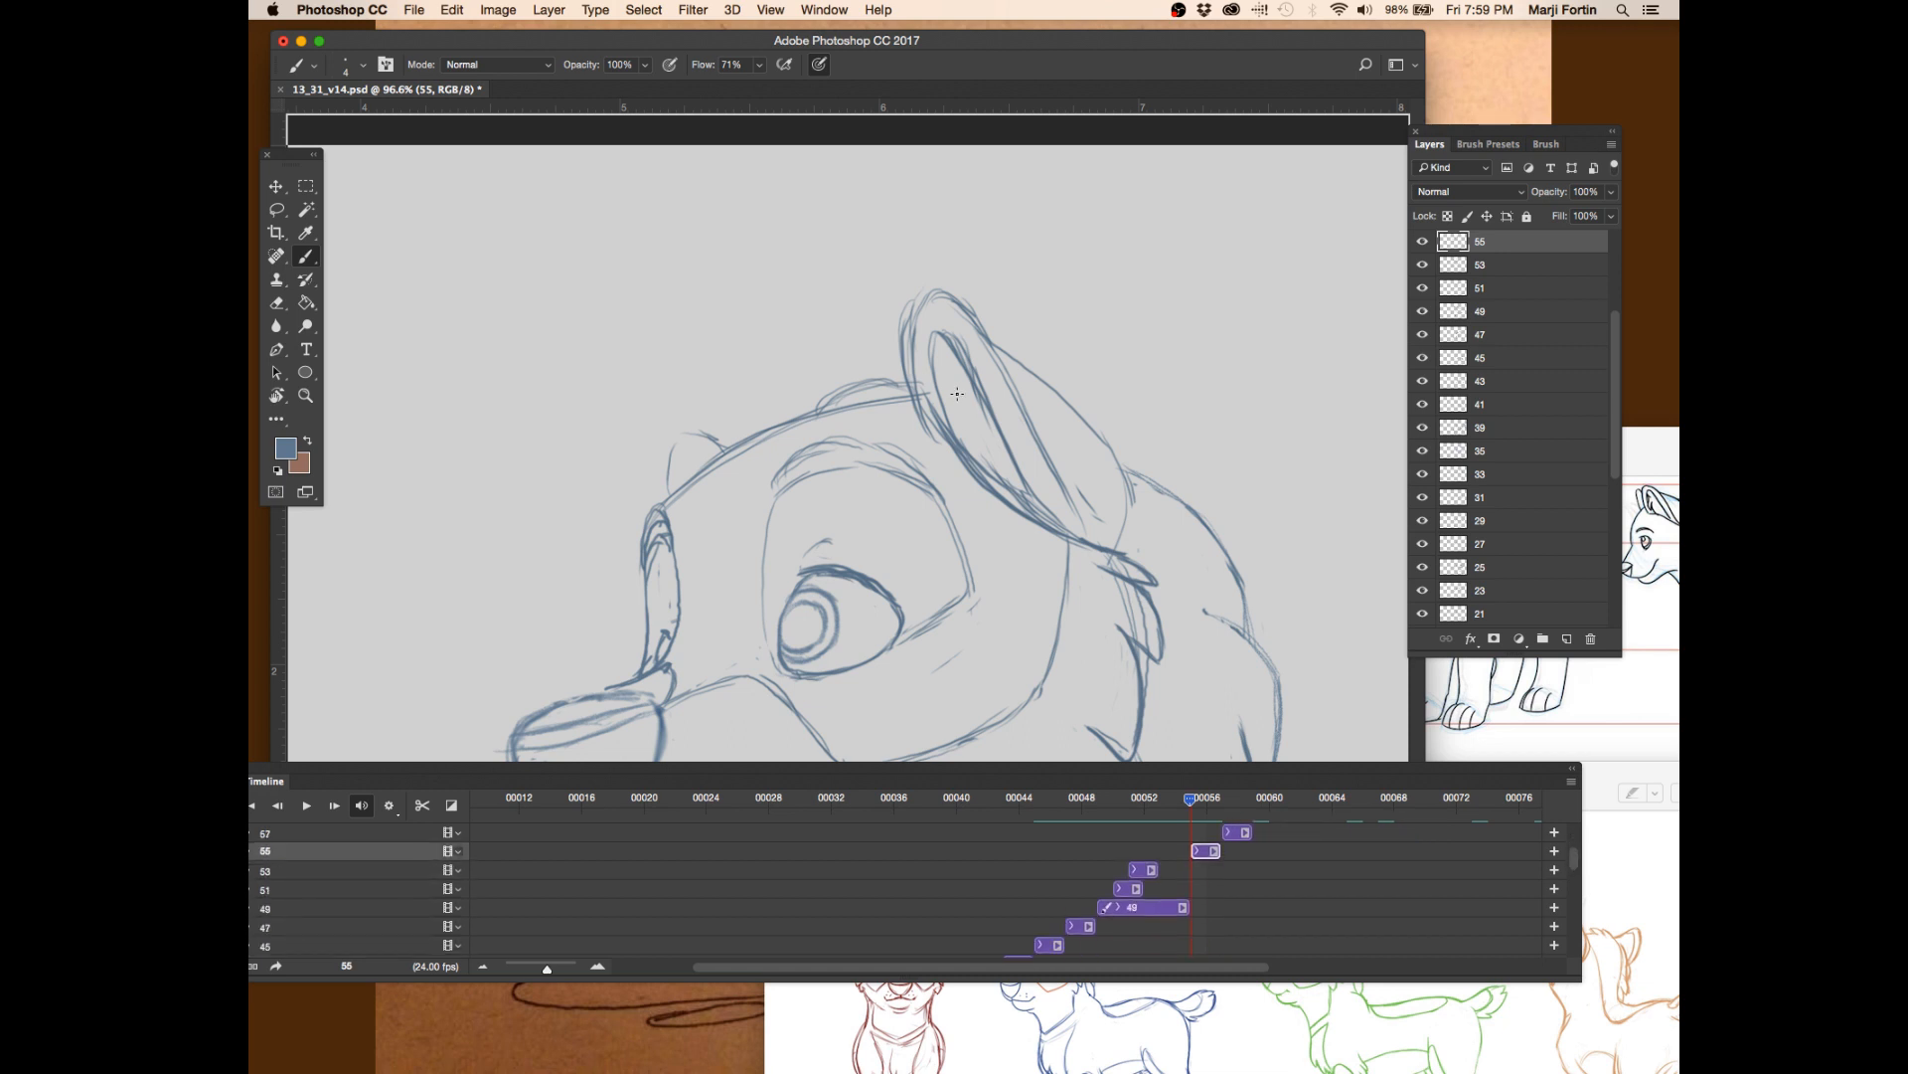
pyautogui.press('Left')
pyautogui.press('Right')
pyautogui.press('Left')
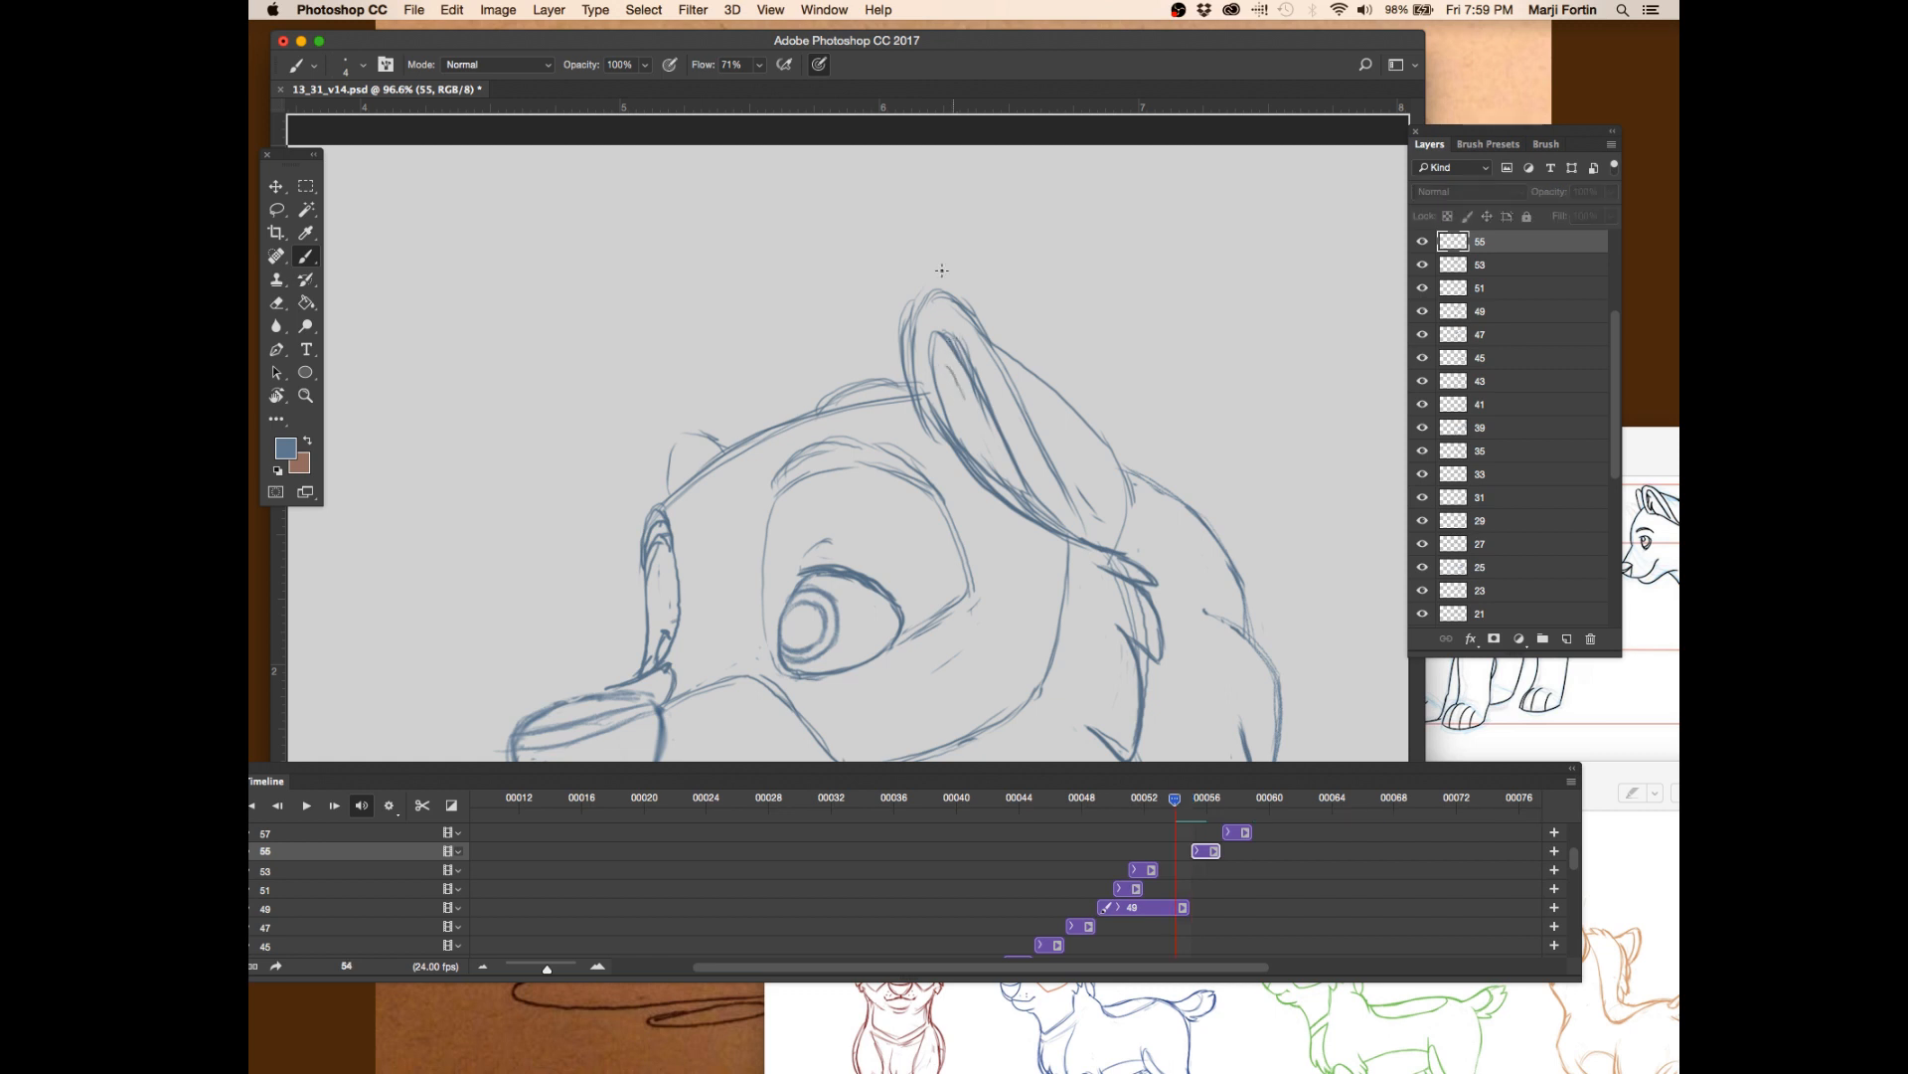
pyautogui.press('Right')
pyautogui.moveTo(948, 370); pyautogui.dragTo(953, 407)
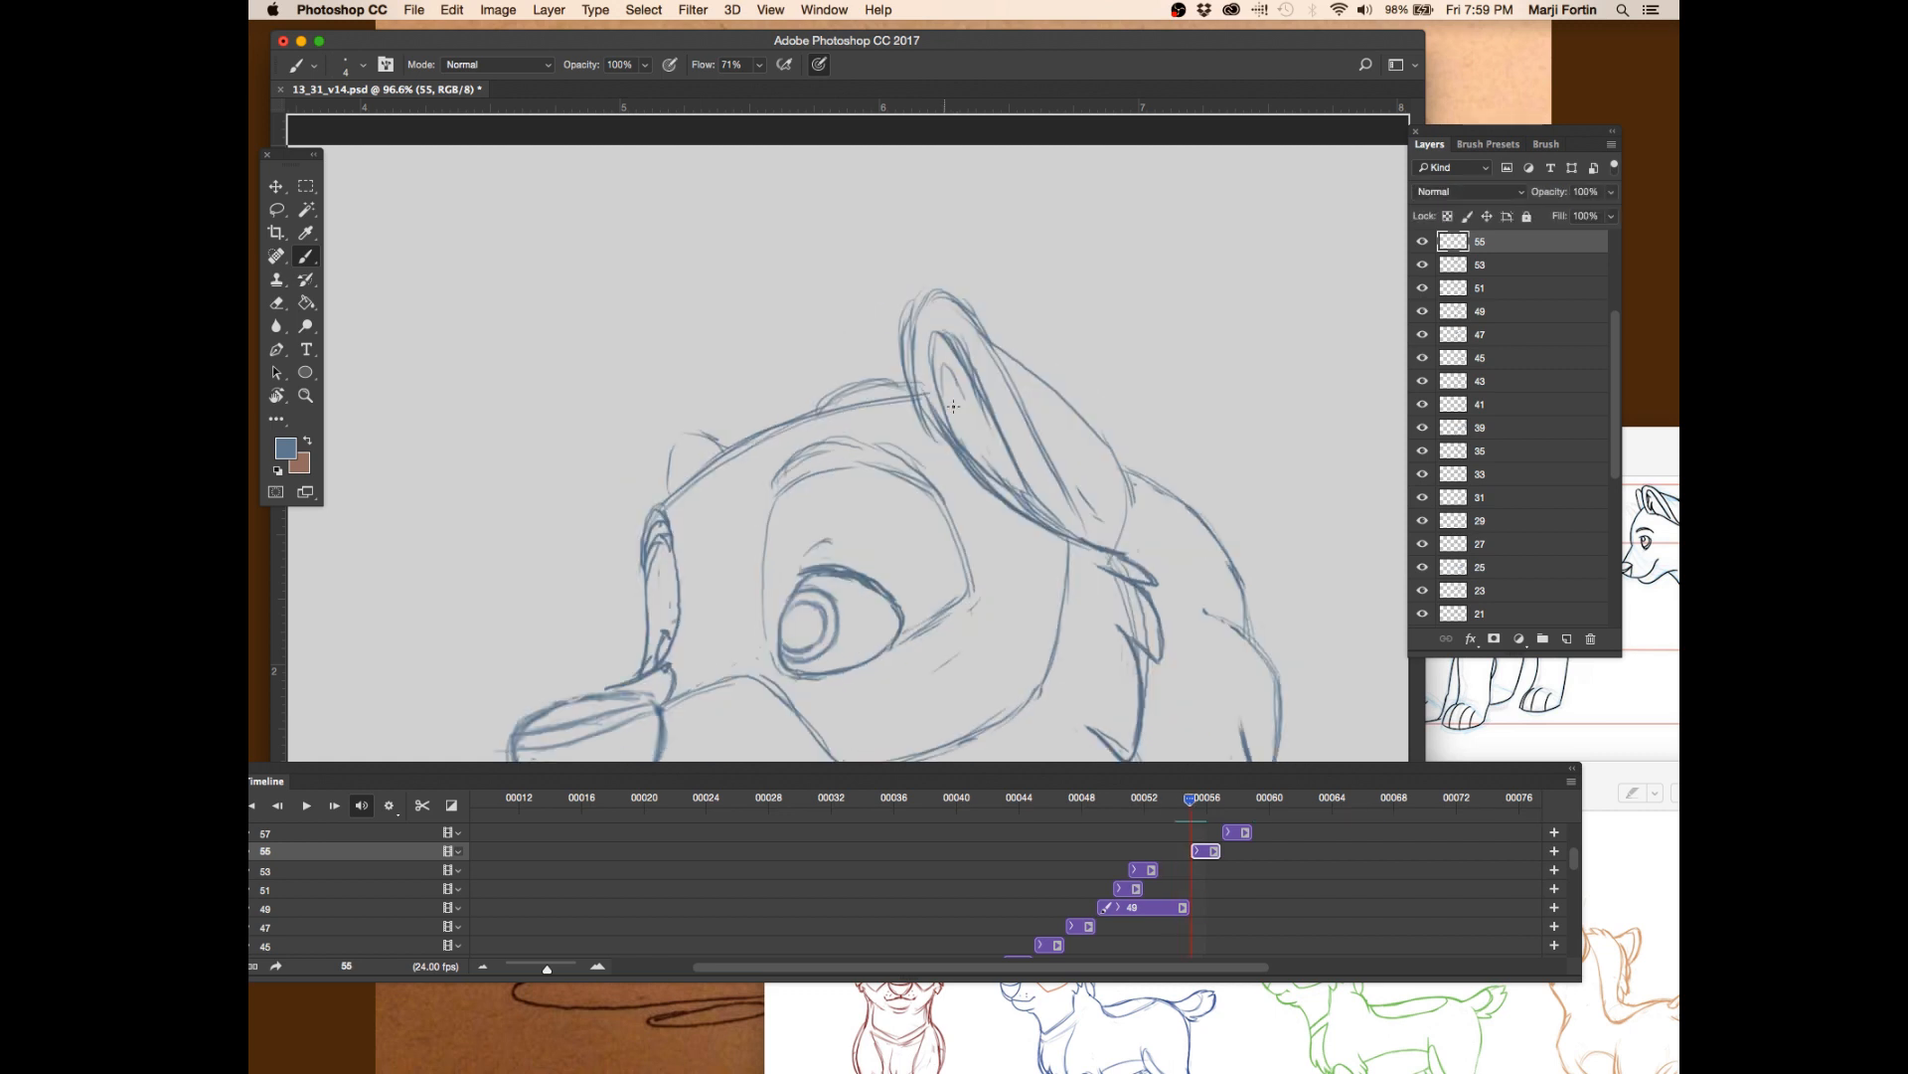
# - Build up the jagged fur line inside drawing 55's near ear with the Brush and Eraser, matching it to drawing 49
pyautogui.press('Left')
pyautogui.press('Right')
pyautogui.press('Left')
pyautogui.press('Right')
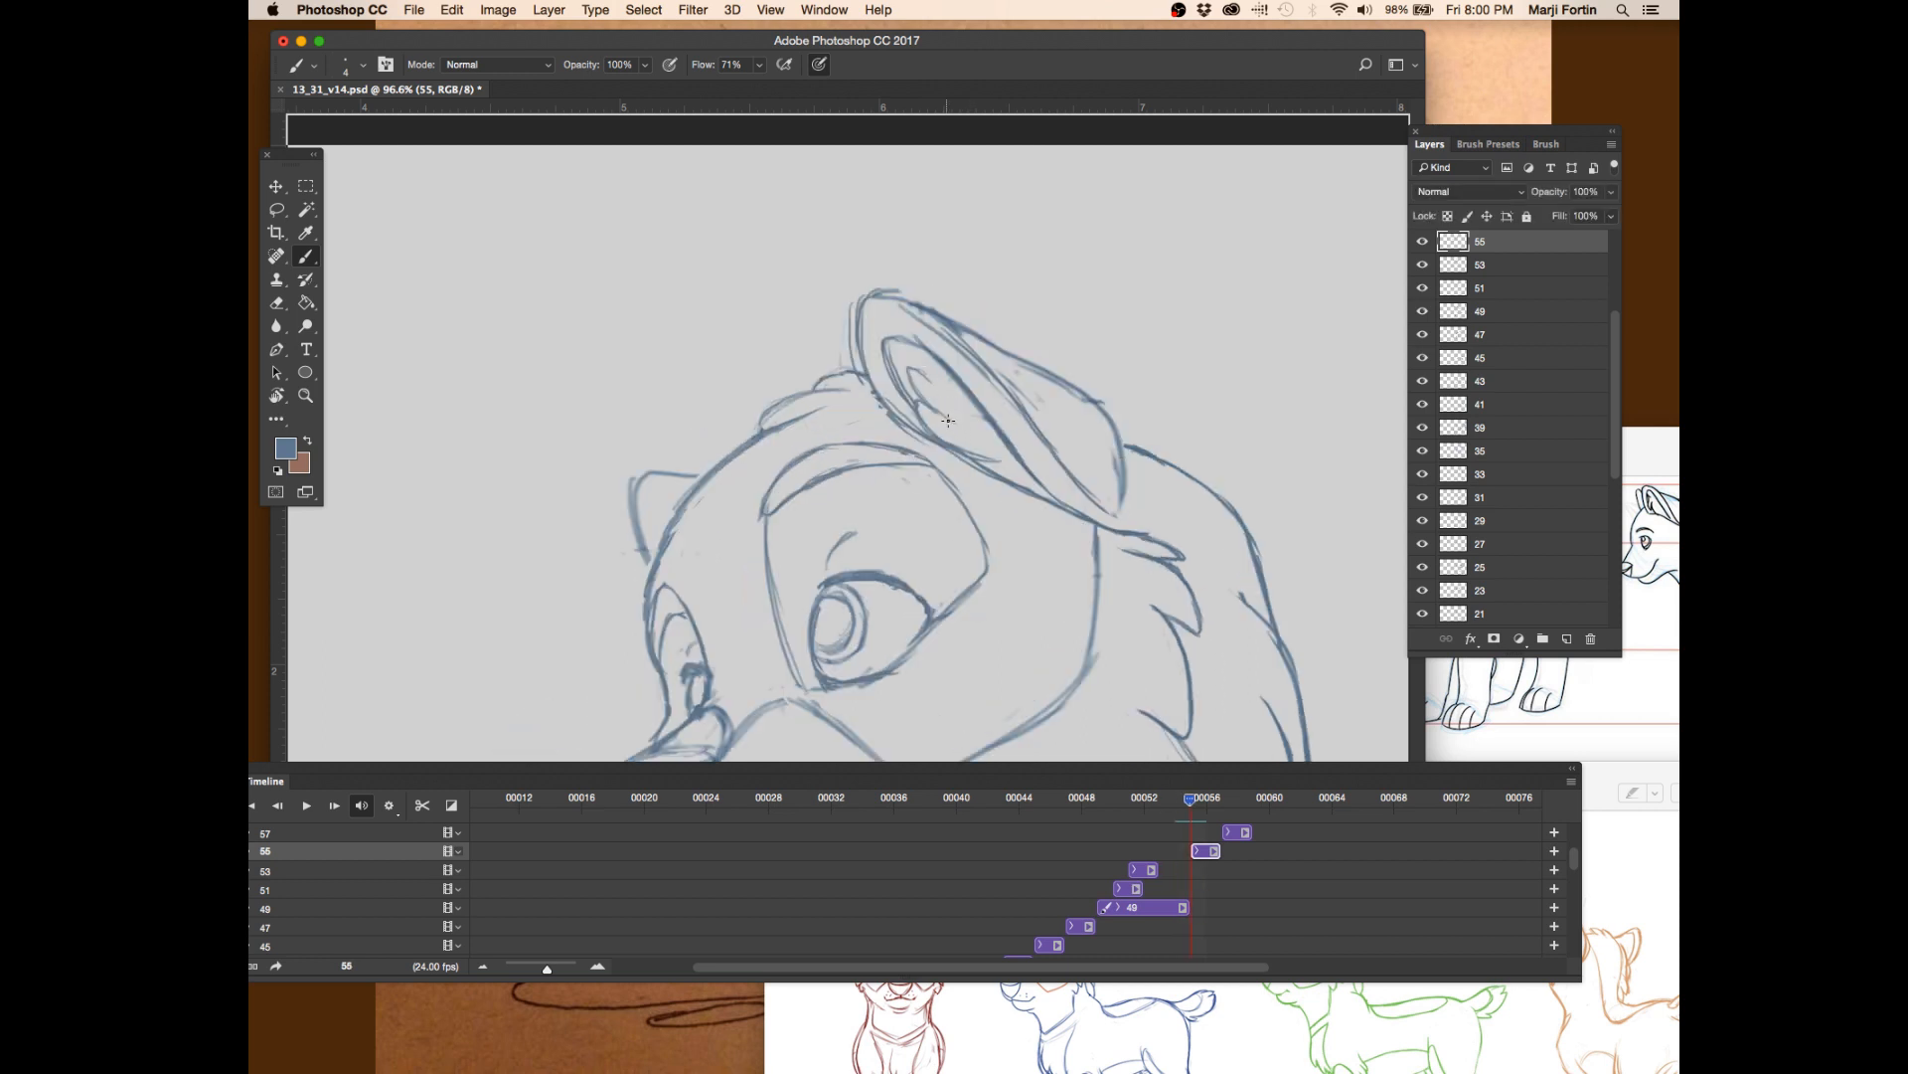
pyautogui.press('e')
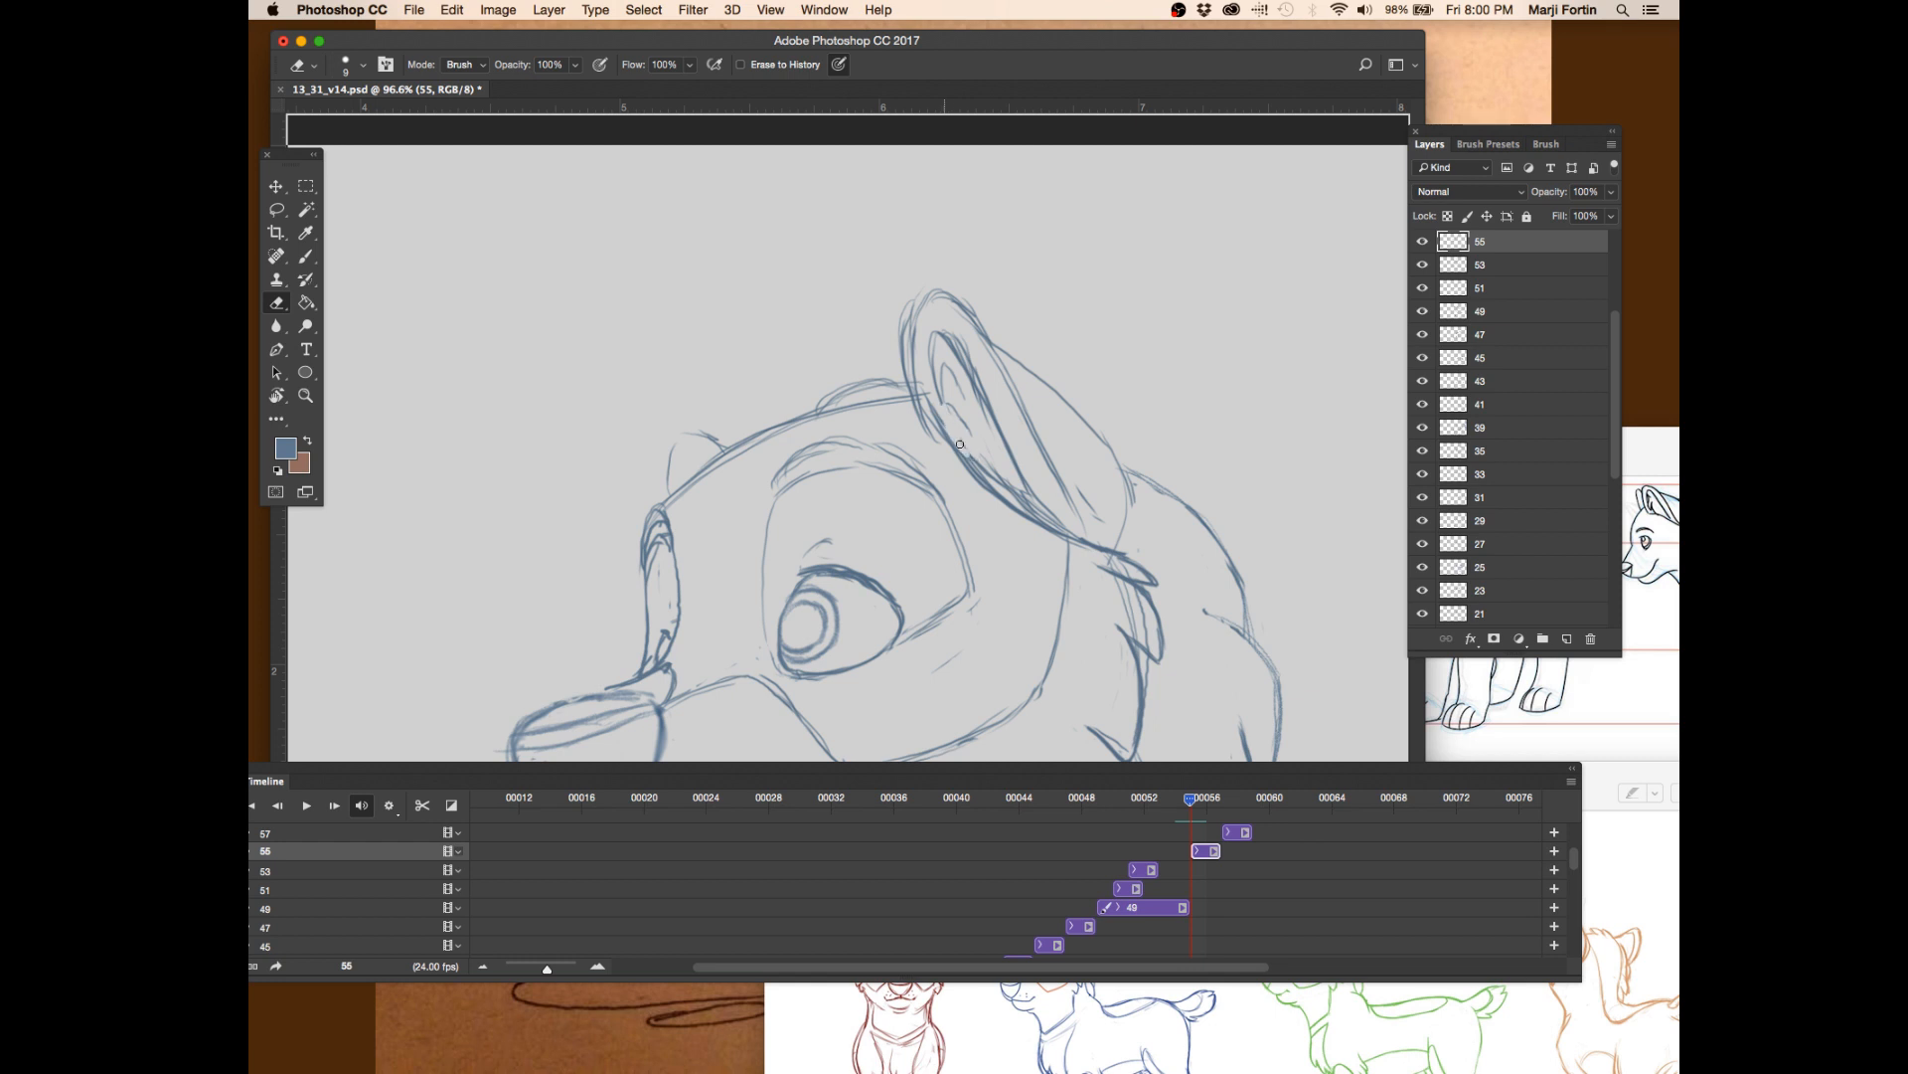
pyautogui.press('Left')
pyautogui.press('b')
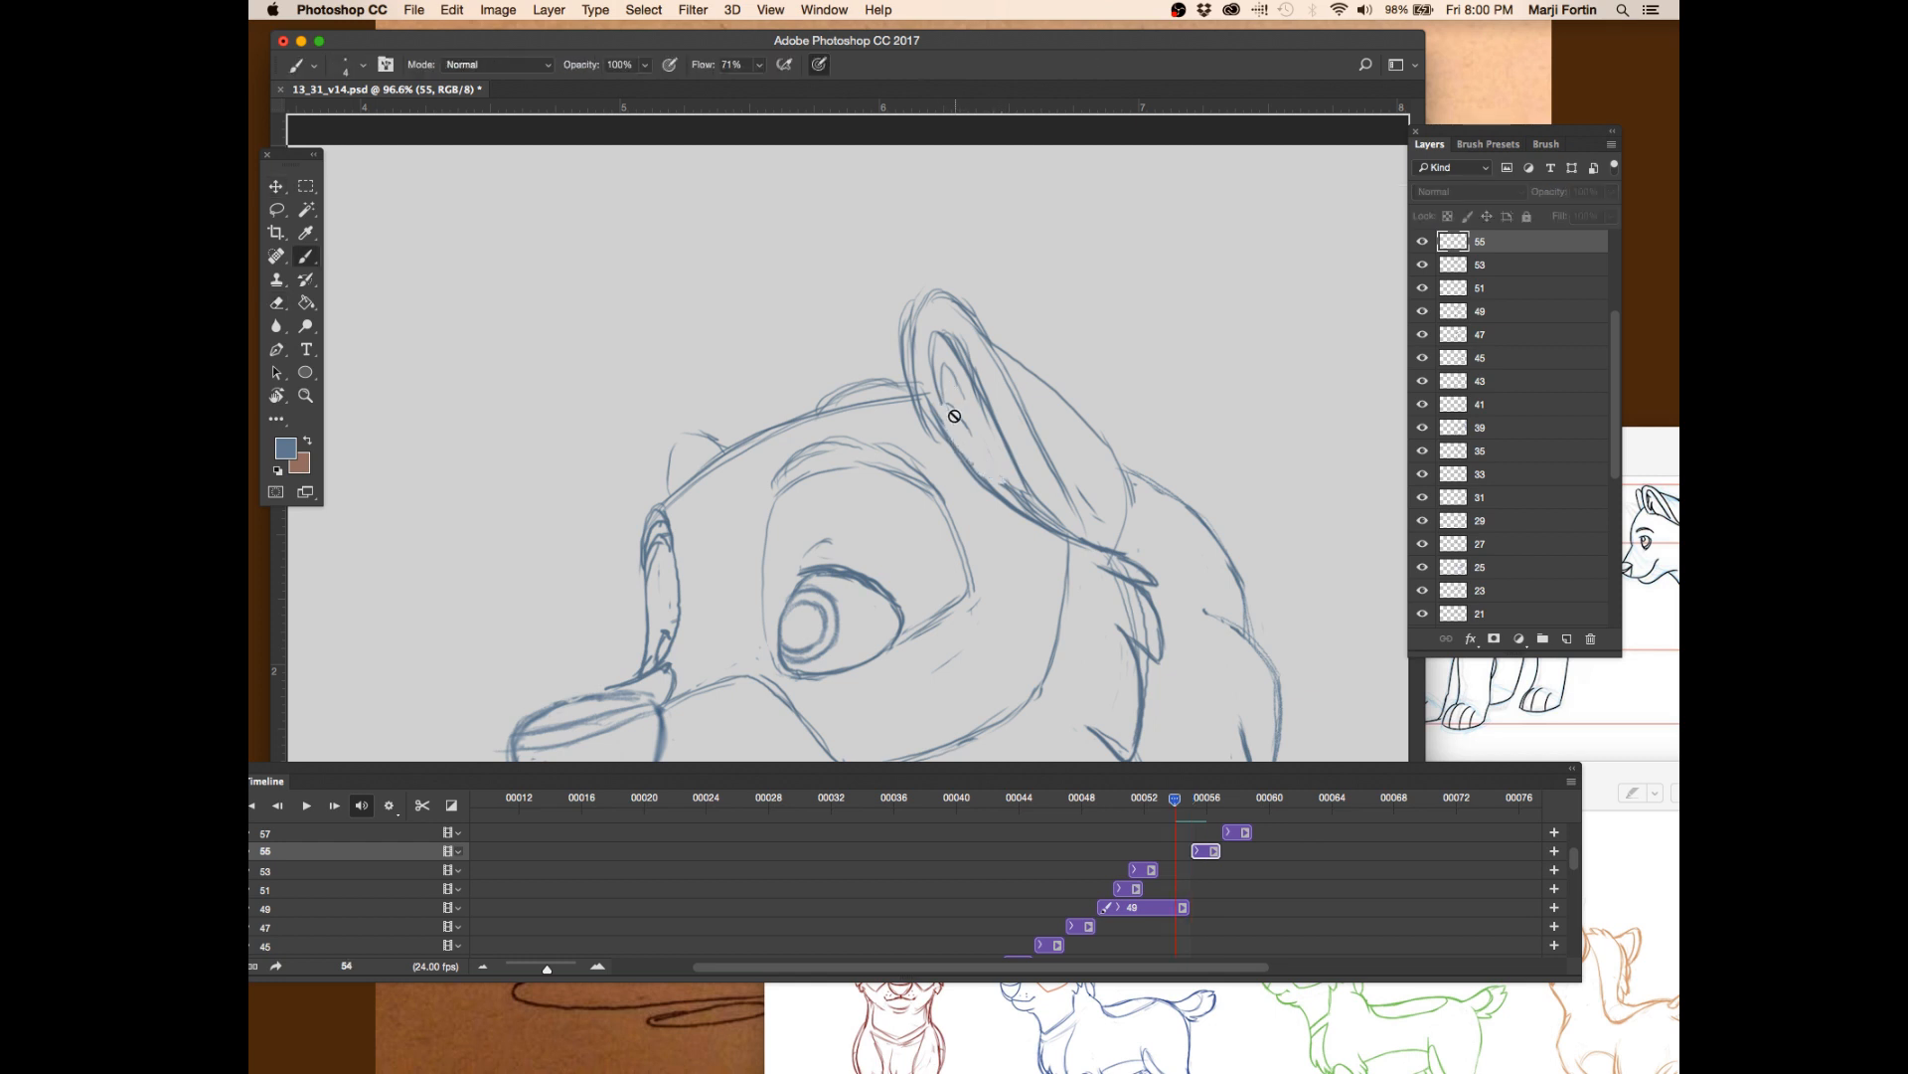
pyautogui.press('Right')
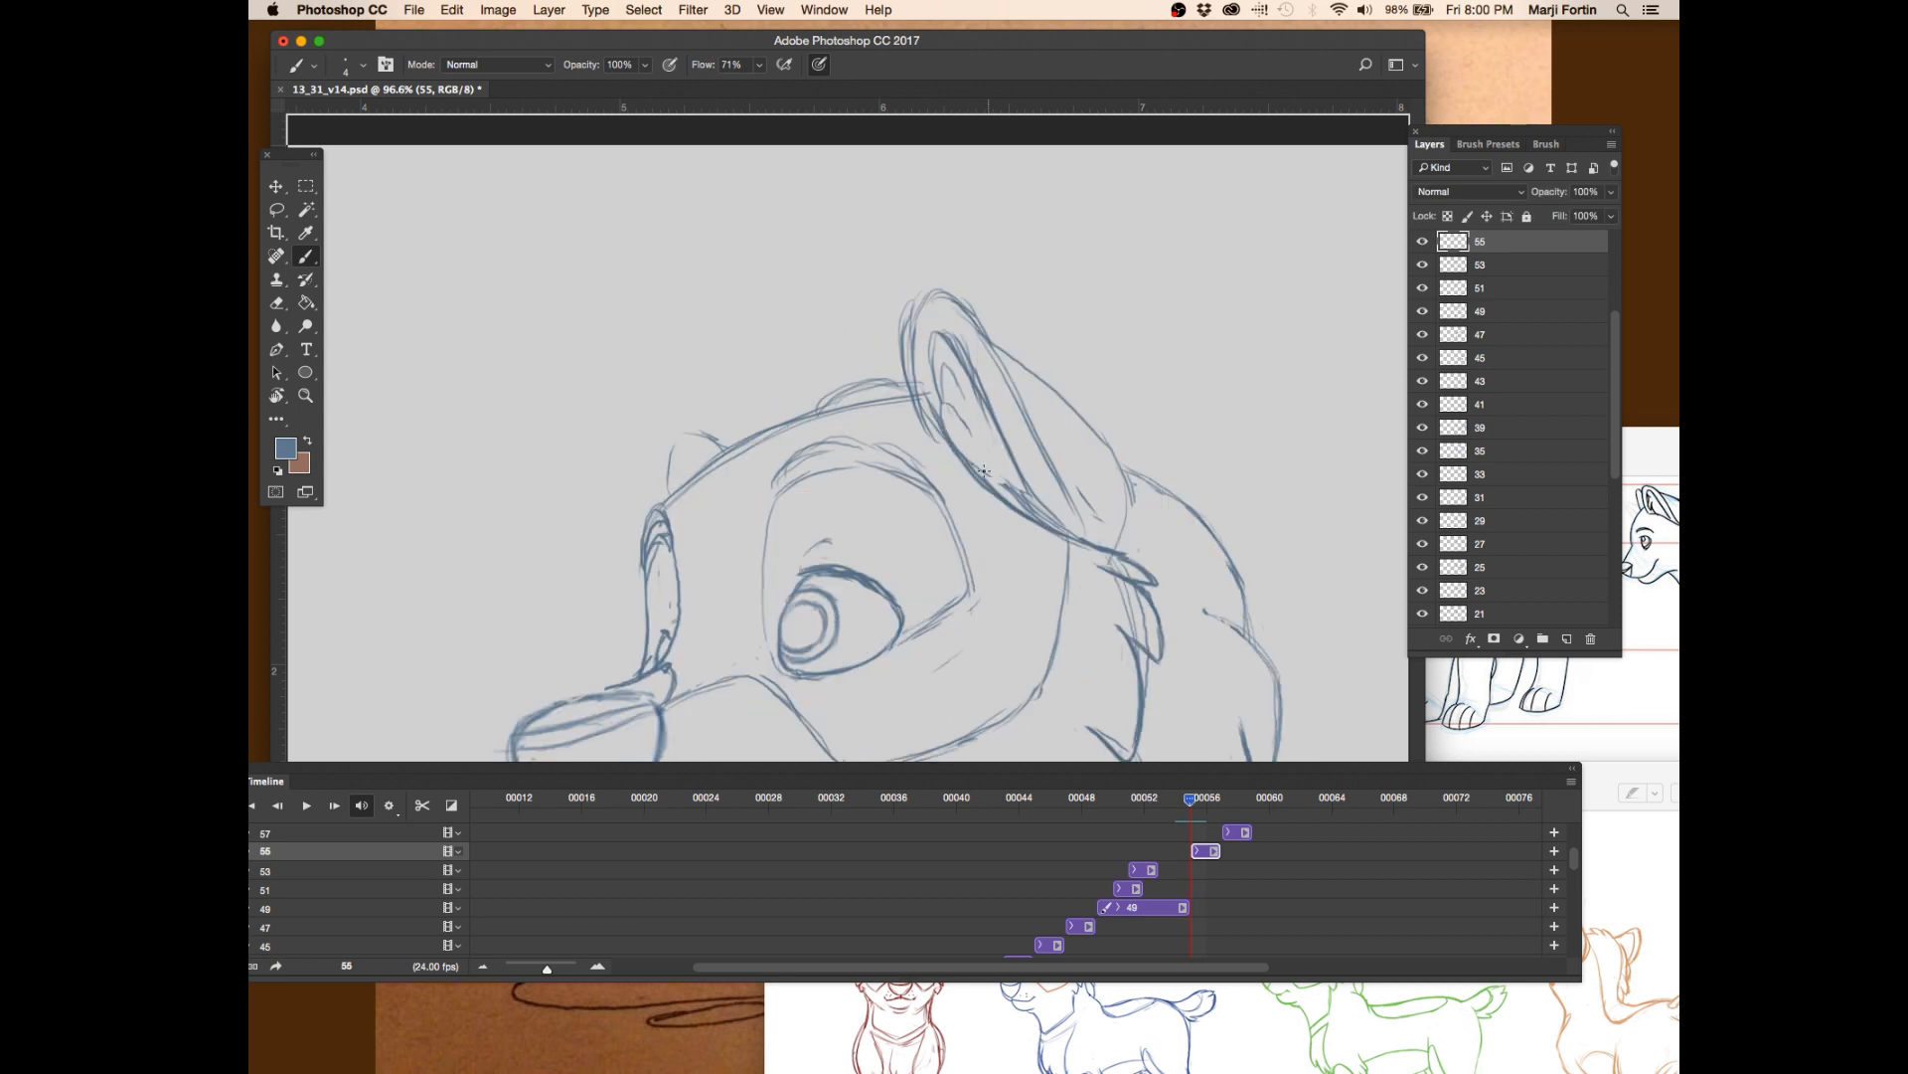
pyautogui.press('Left')
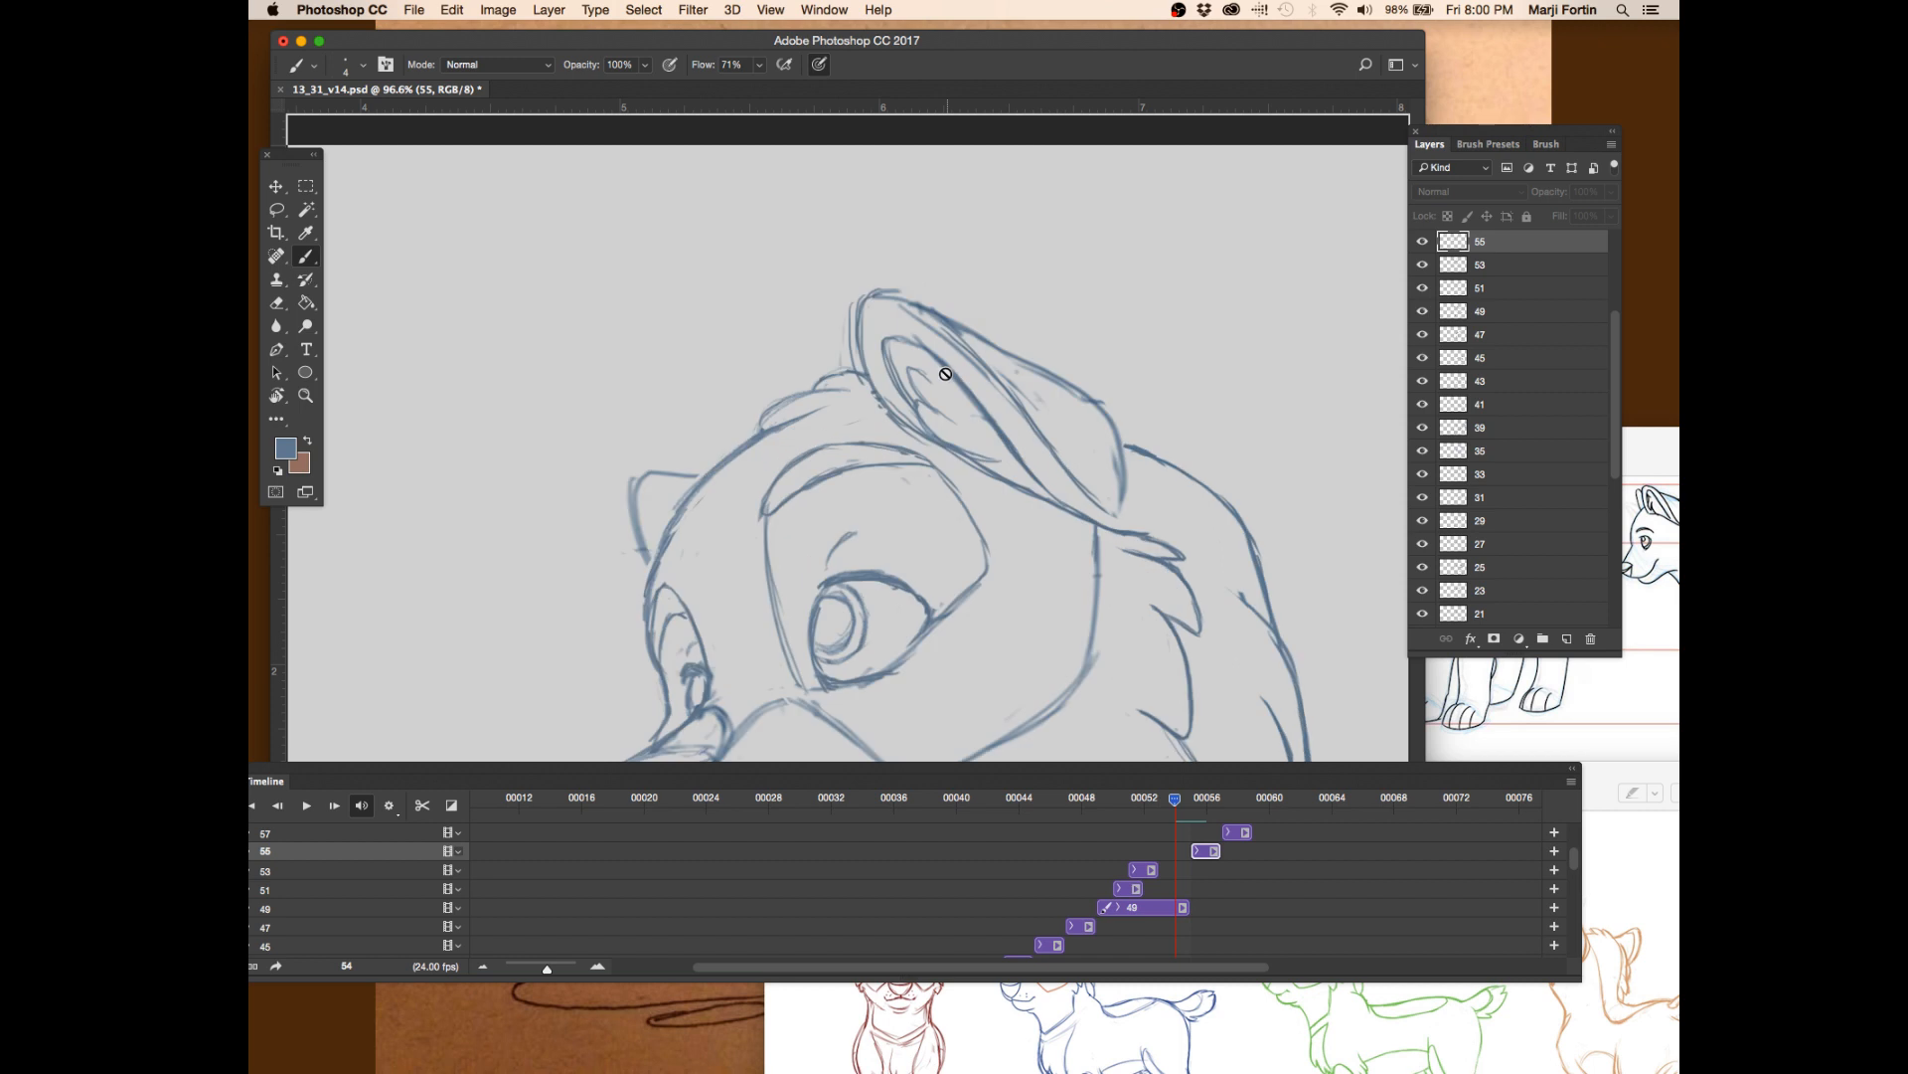
pyautogui.press('Right')
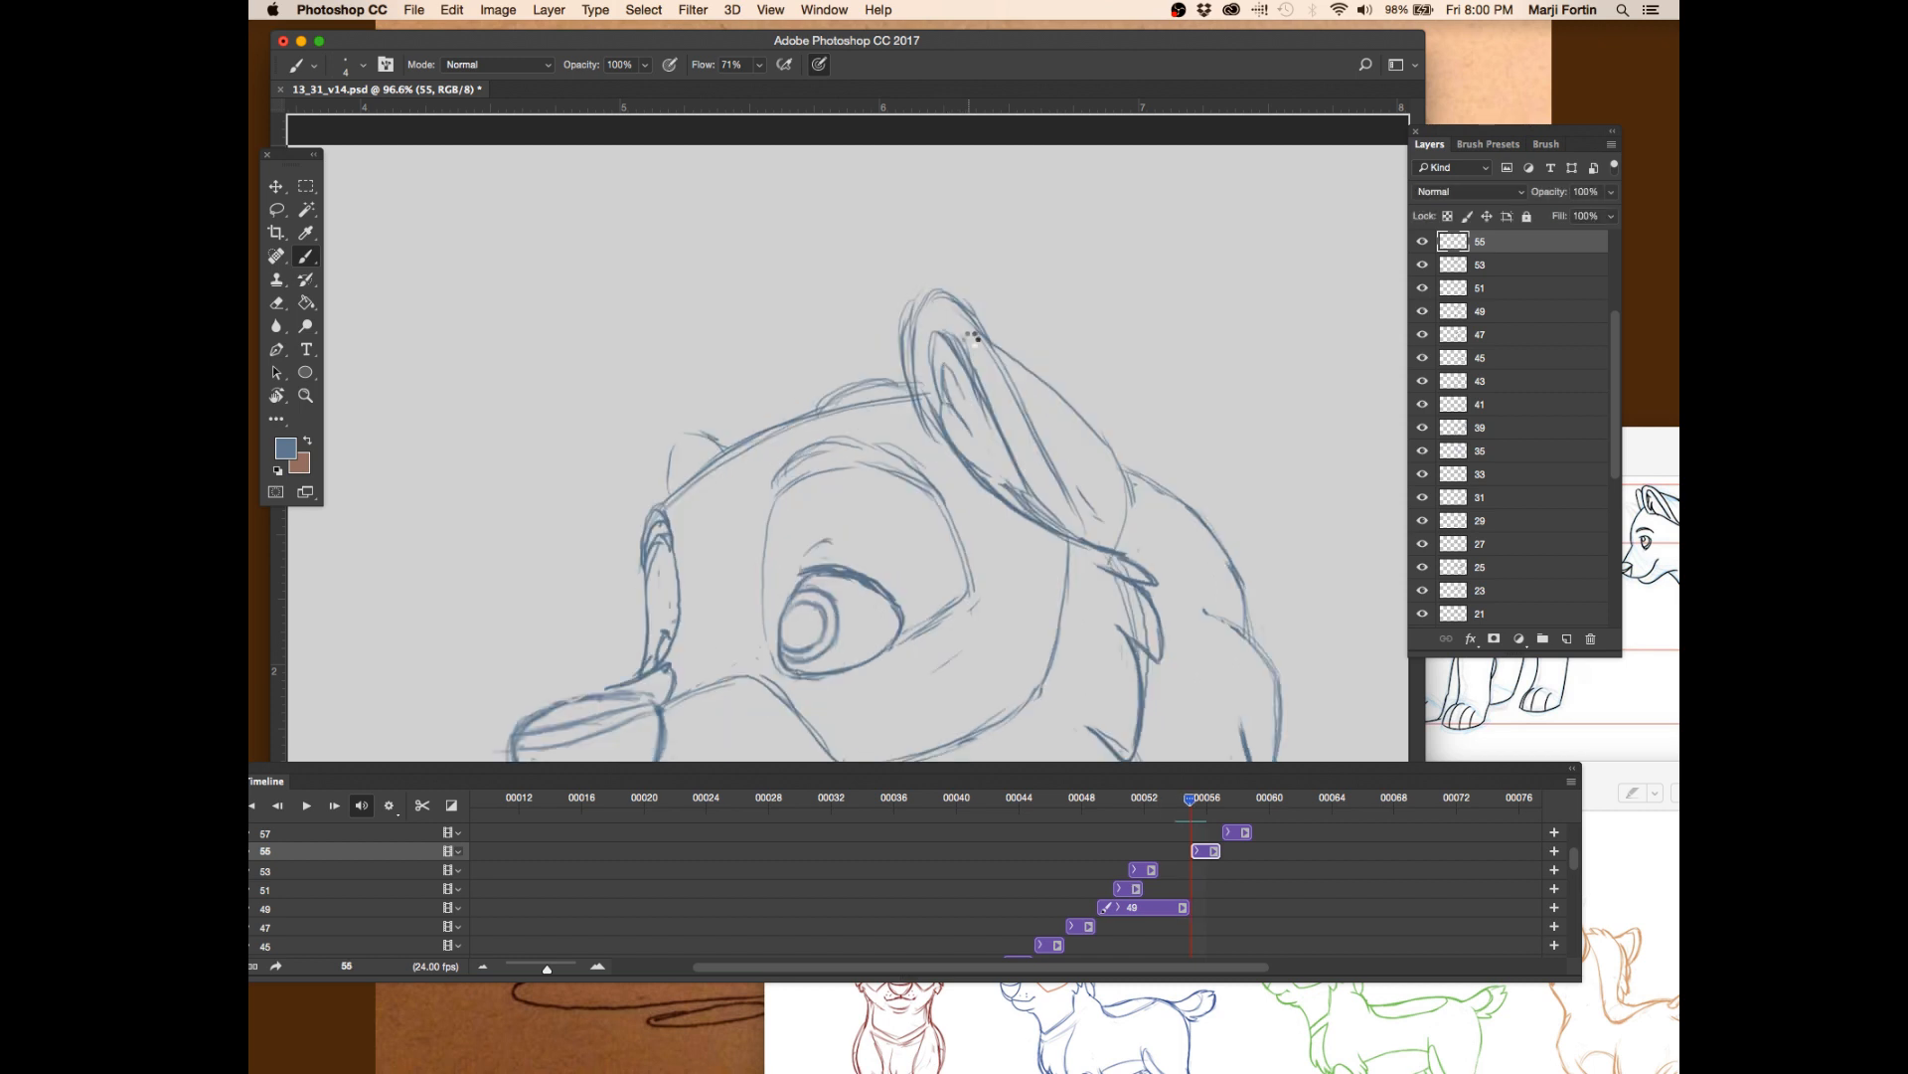
pyautogui.press('Left')
pyautogui.press('Right')
# - Save the document and compare the cub's whole head at frame 54 with drawing 55
pyautogui.press('super+s')
pyautogui.press('z')
pyautogui.moveTo(1295, 678); pyautogui.dragTo(1242, 678)
pyautogui.scroll(-3, 1283, 587)
pyautogui.hscroll(2, 1283, 587)
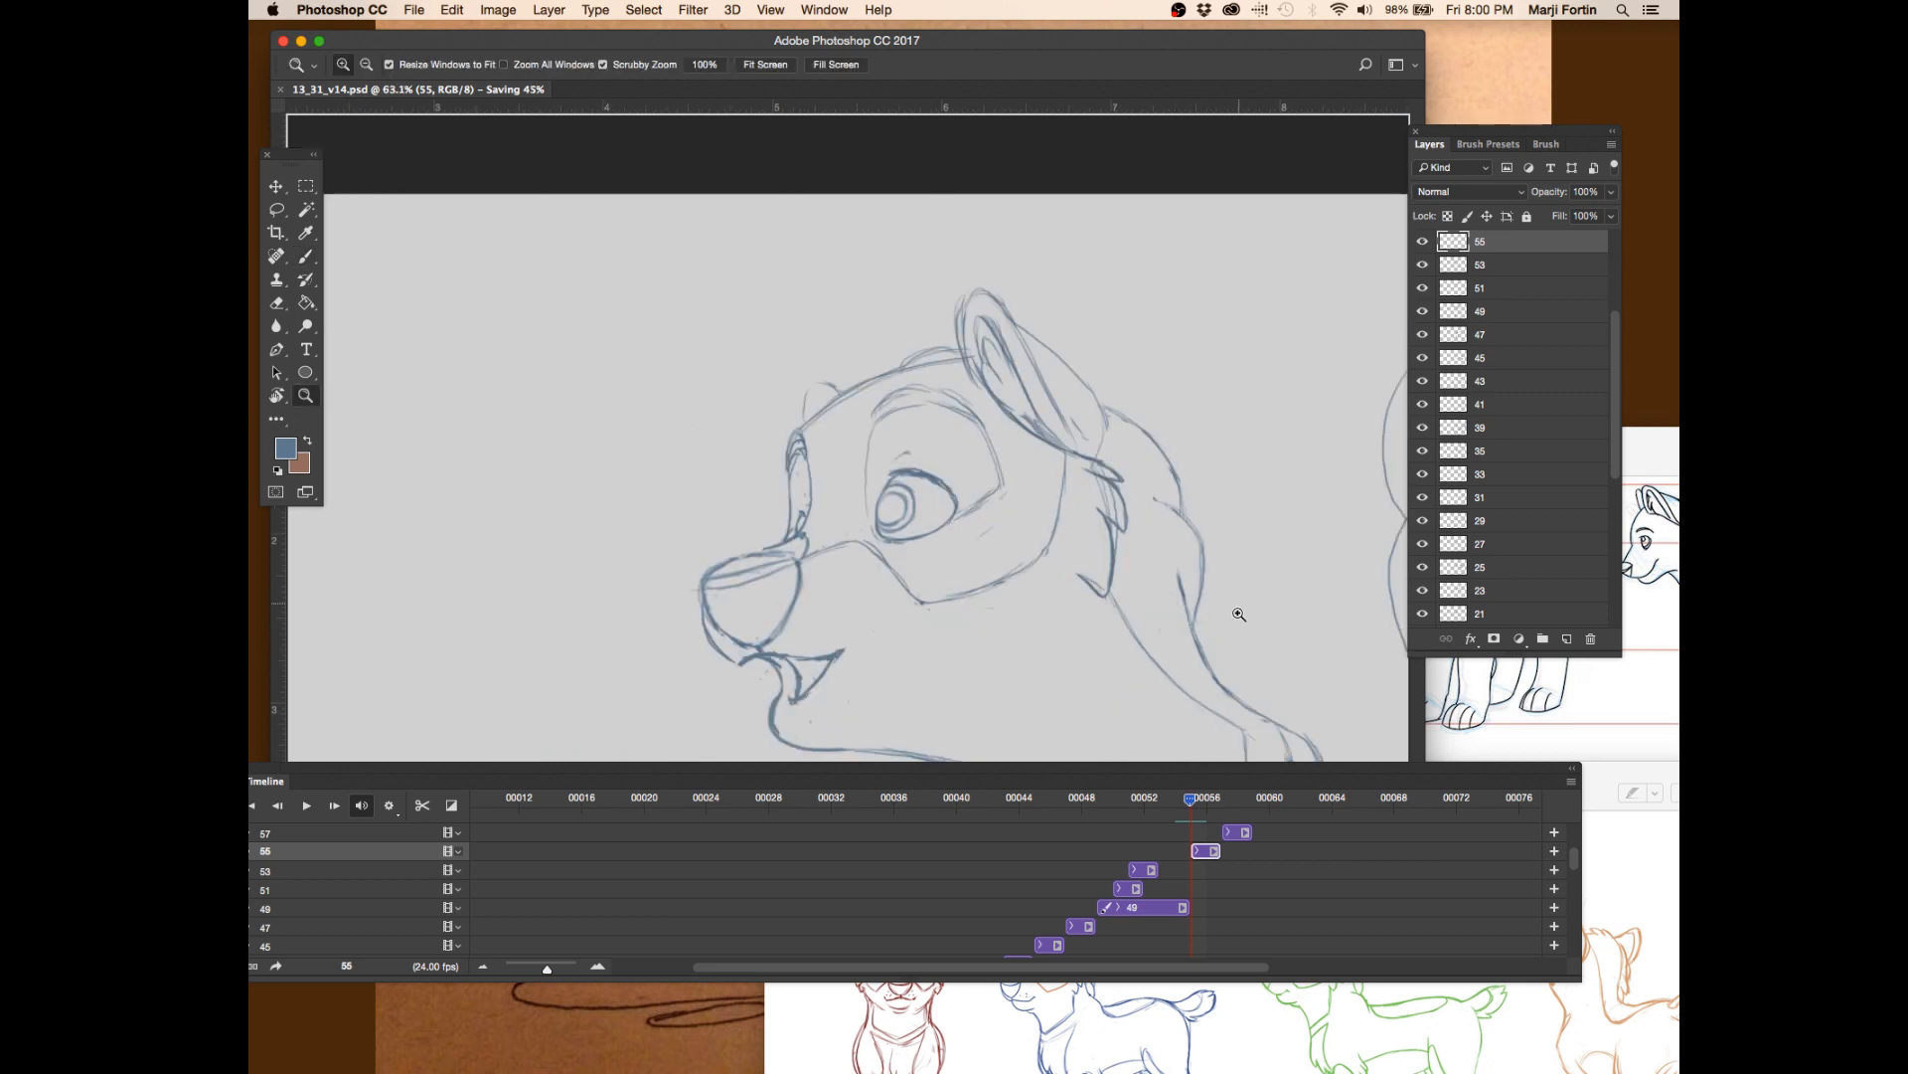
pyautogui.press('b')
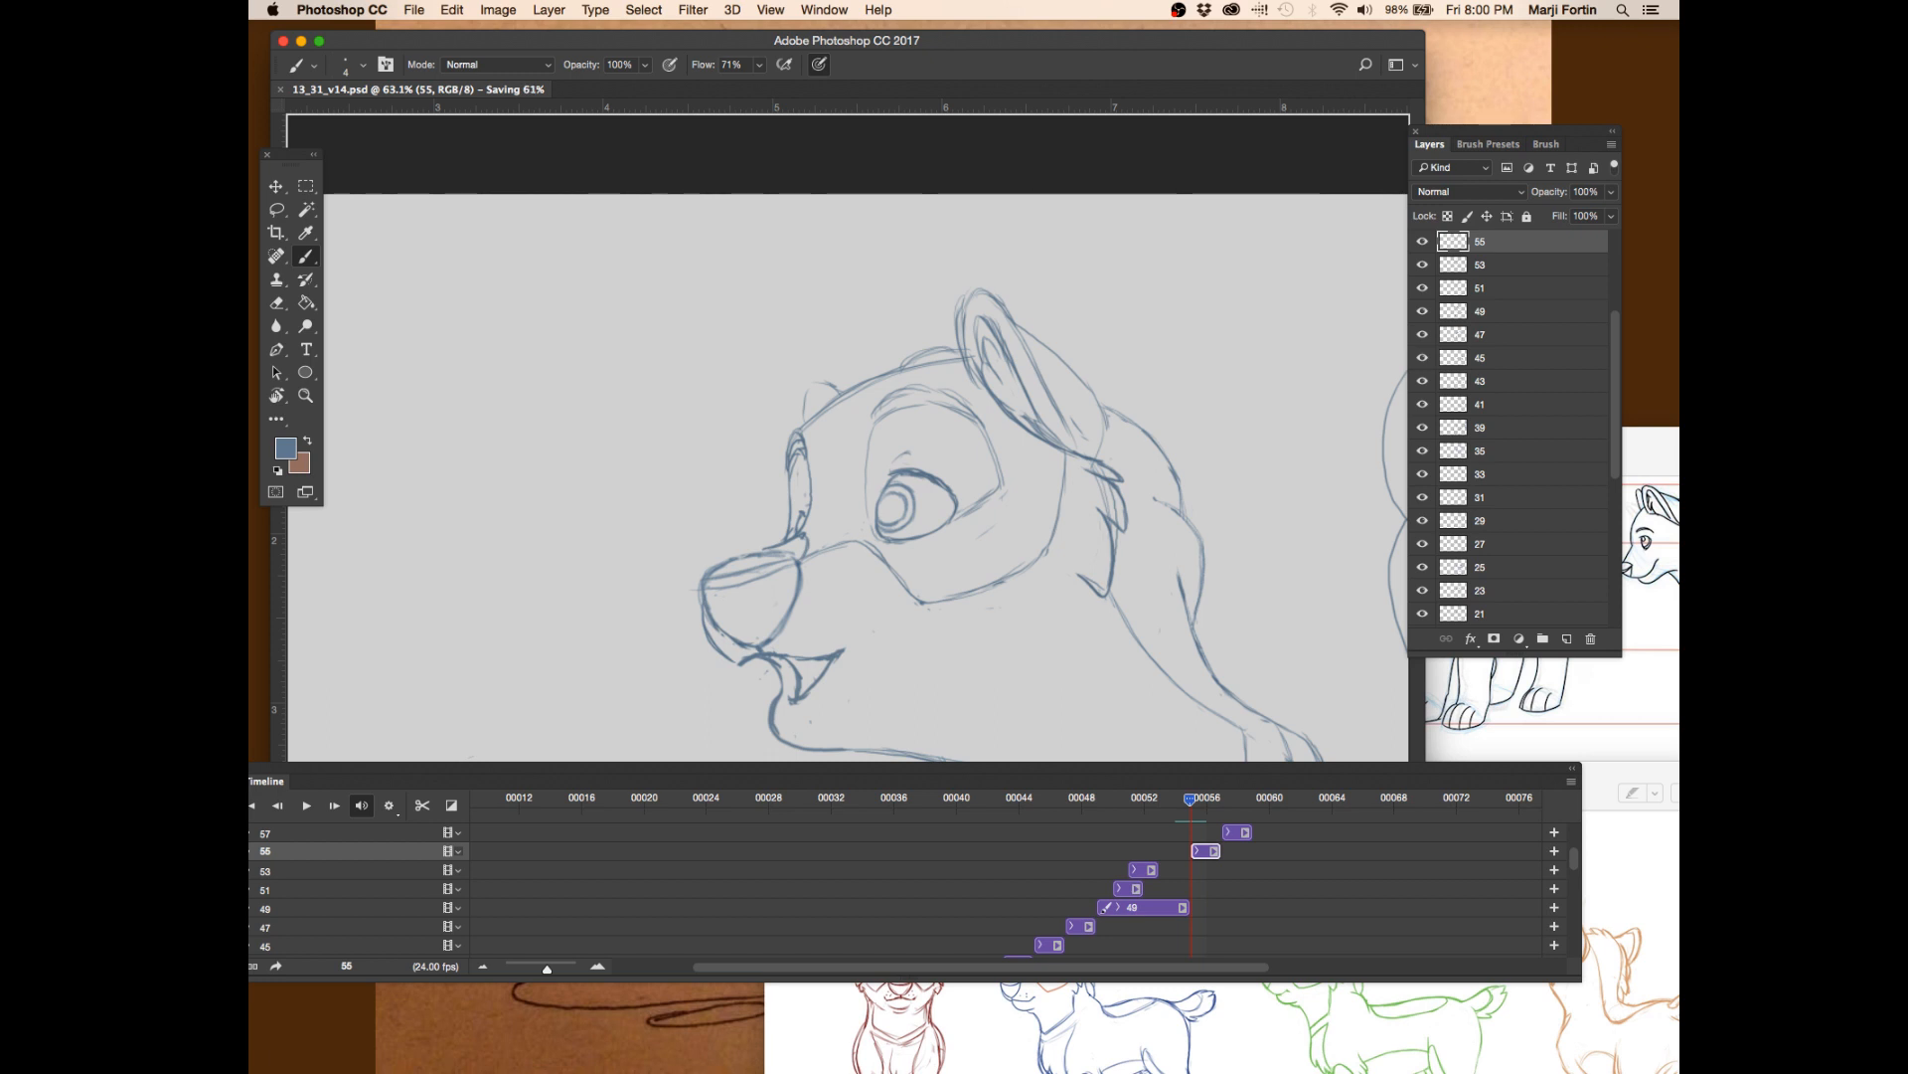
pyautogui.press('Tab')
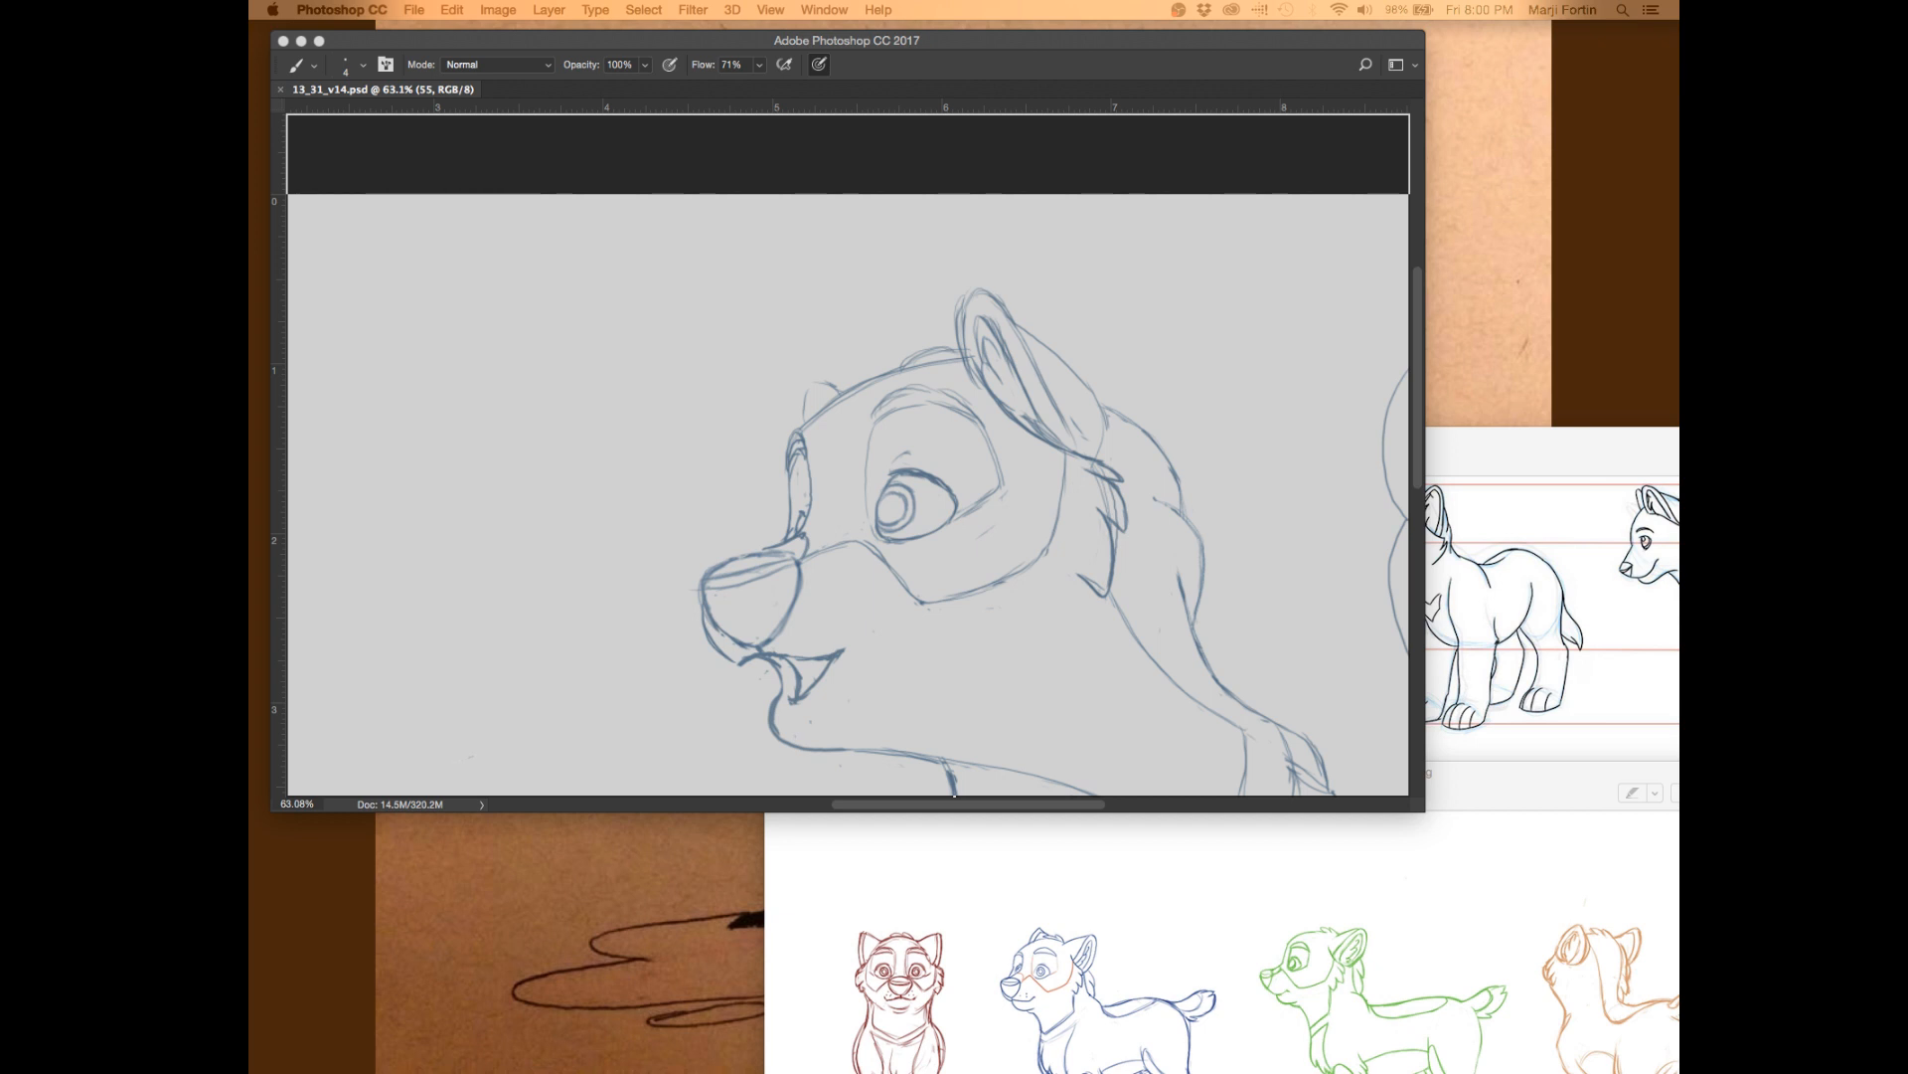
pyautogui.click(1196, 704)
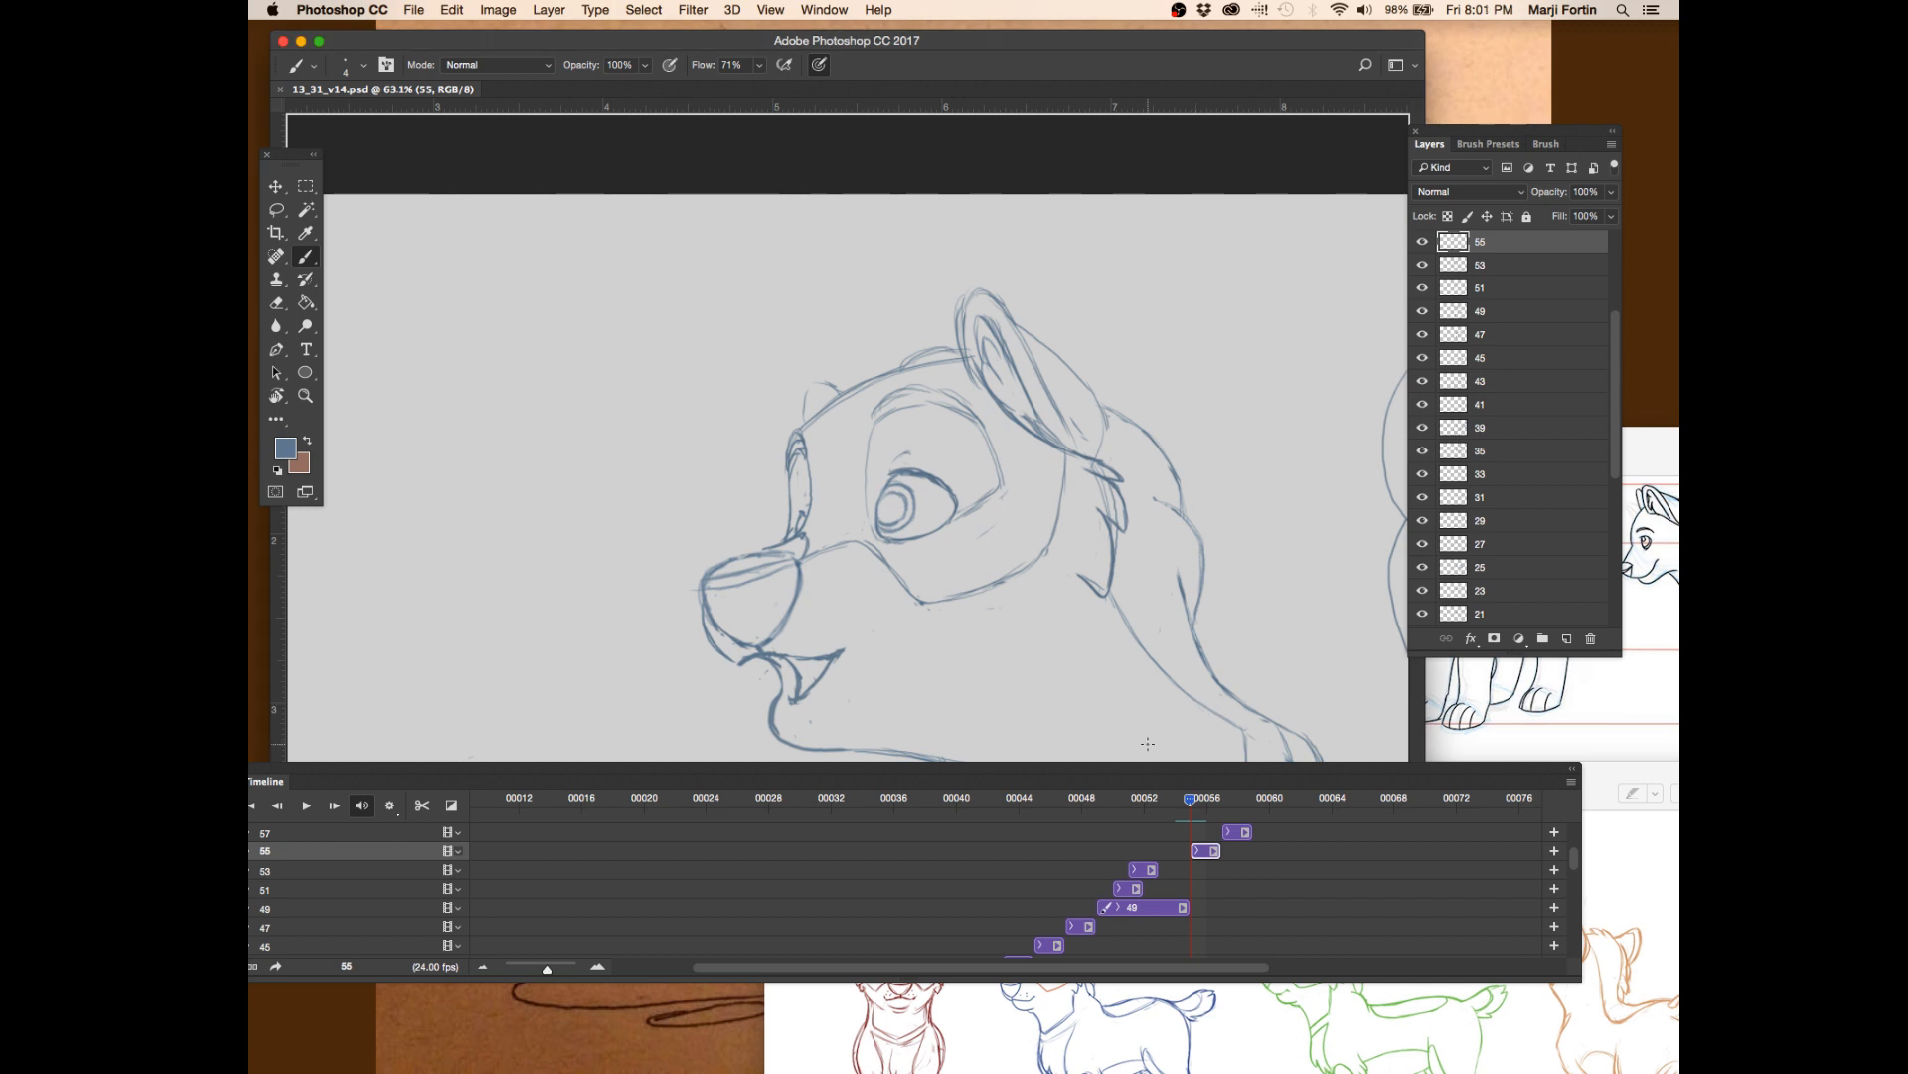
pyautogui.moveTo(1190, 797); pyautogui.dragTo(1183, 797)
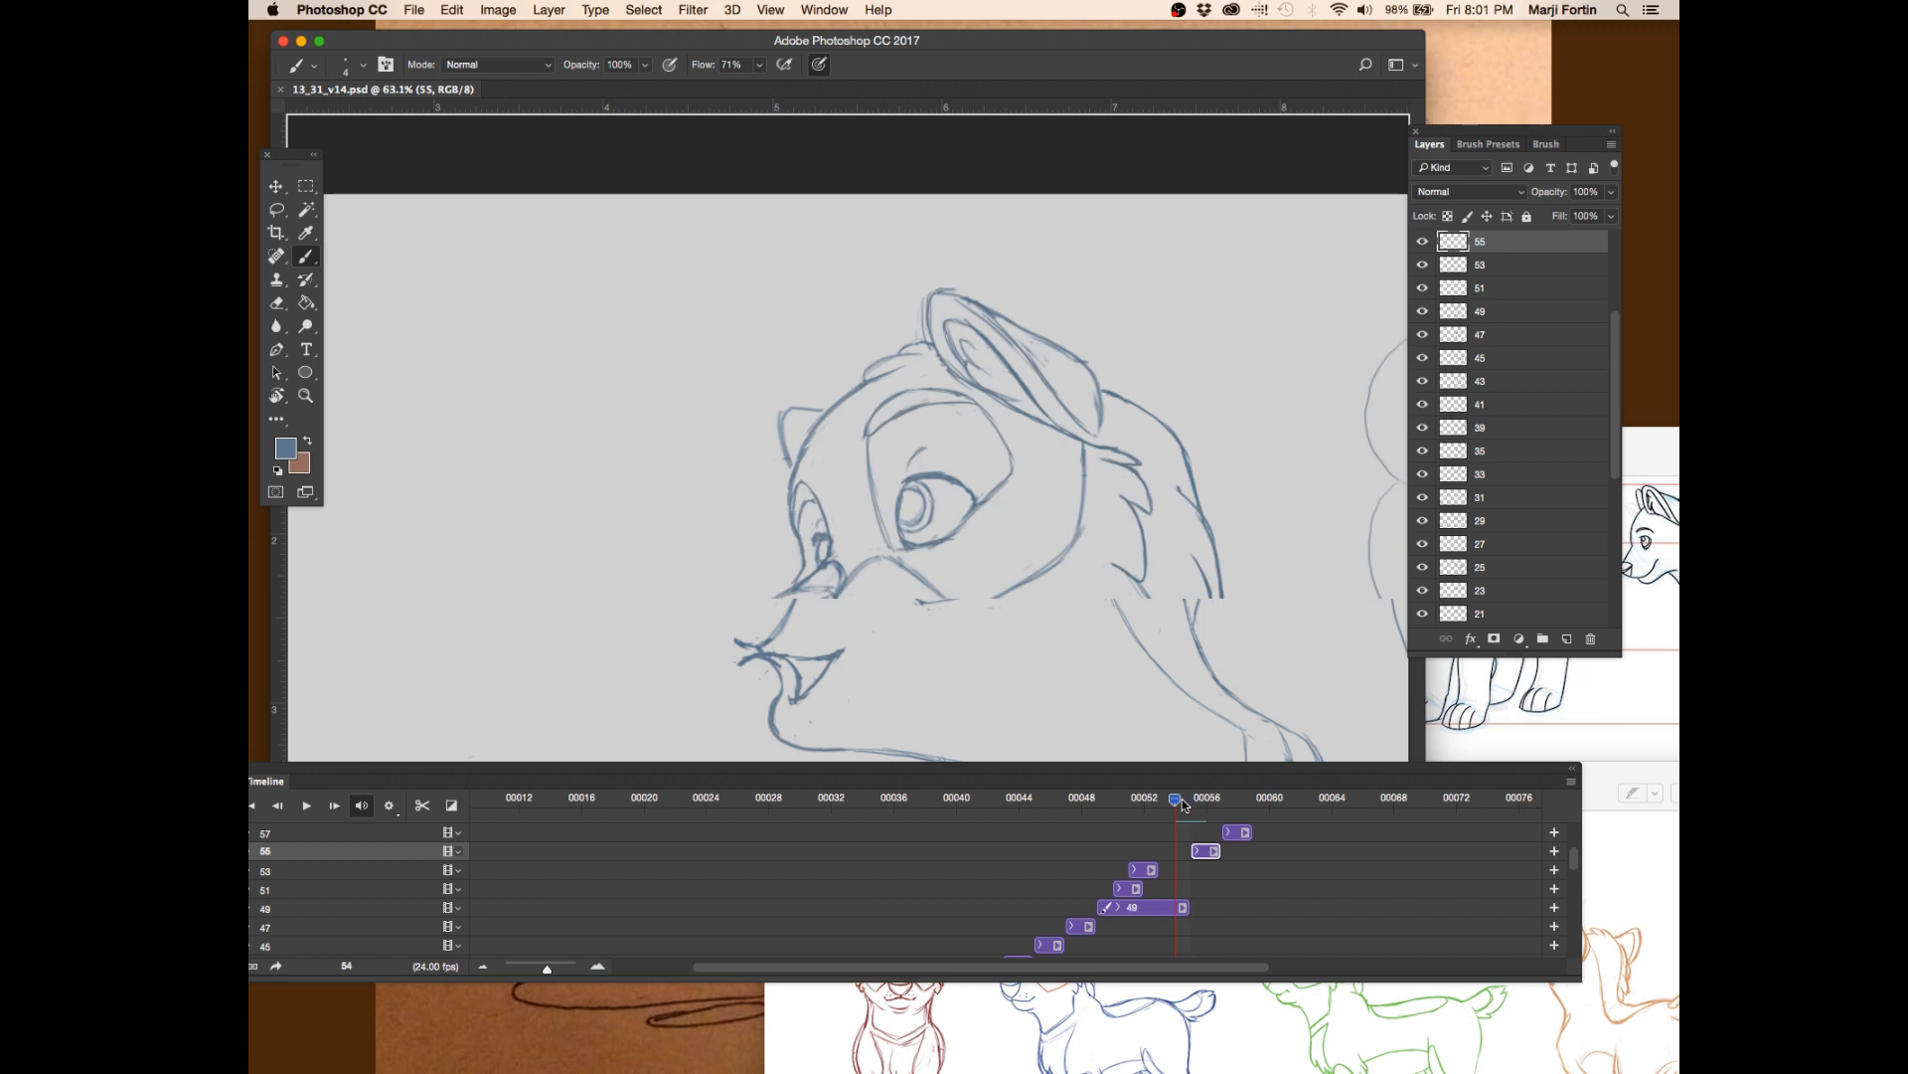
pyautogui.moveTo(1183, 798); pyautogui.dragTo(1189, 797)
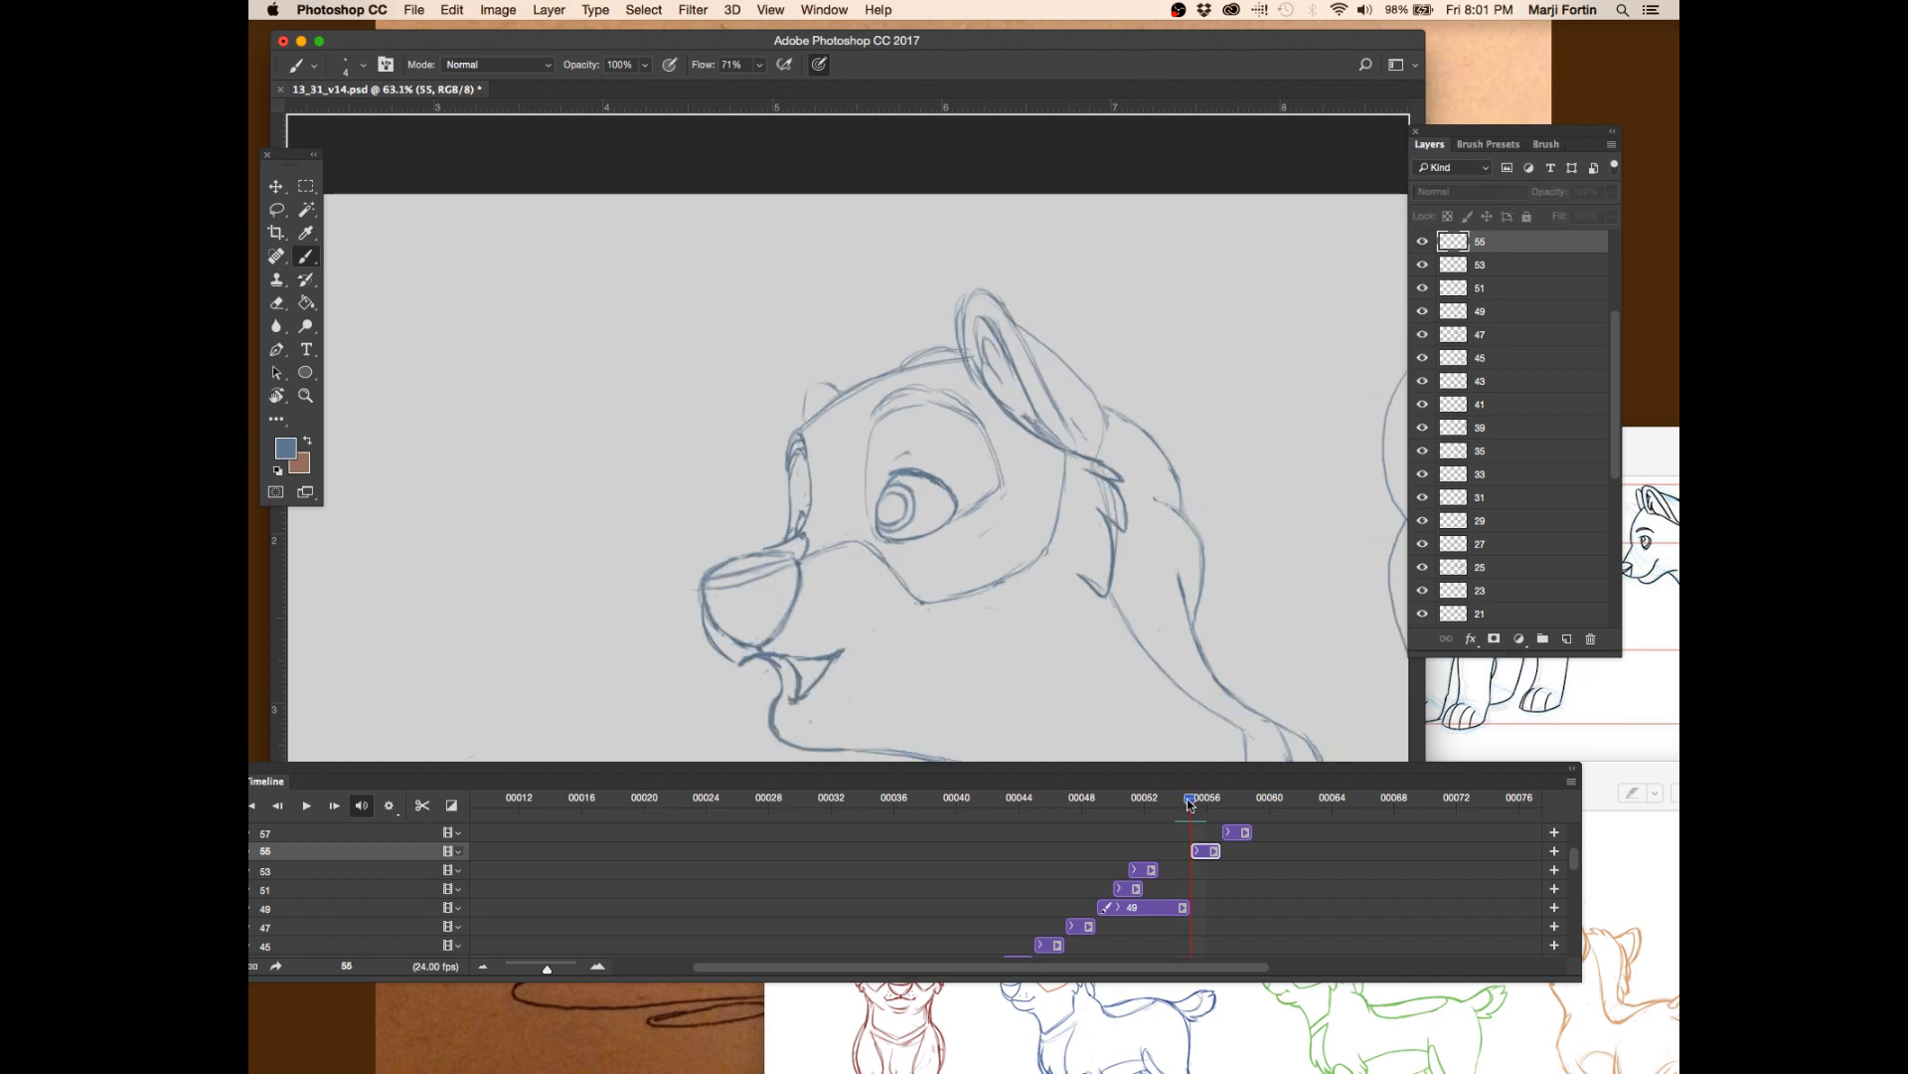
# - Save the document and review the whole page from drawing 55 through drawing 59
pyautogui.press('z')
pyautogui.moveTo(1215, 650); pyautogui.dragTo(1121, 760)
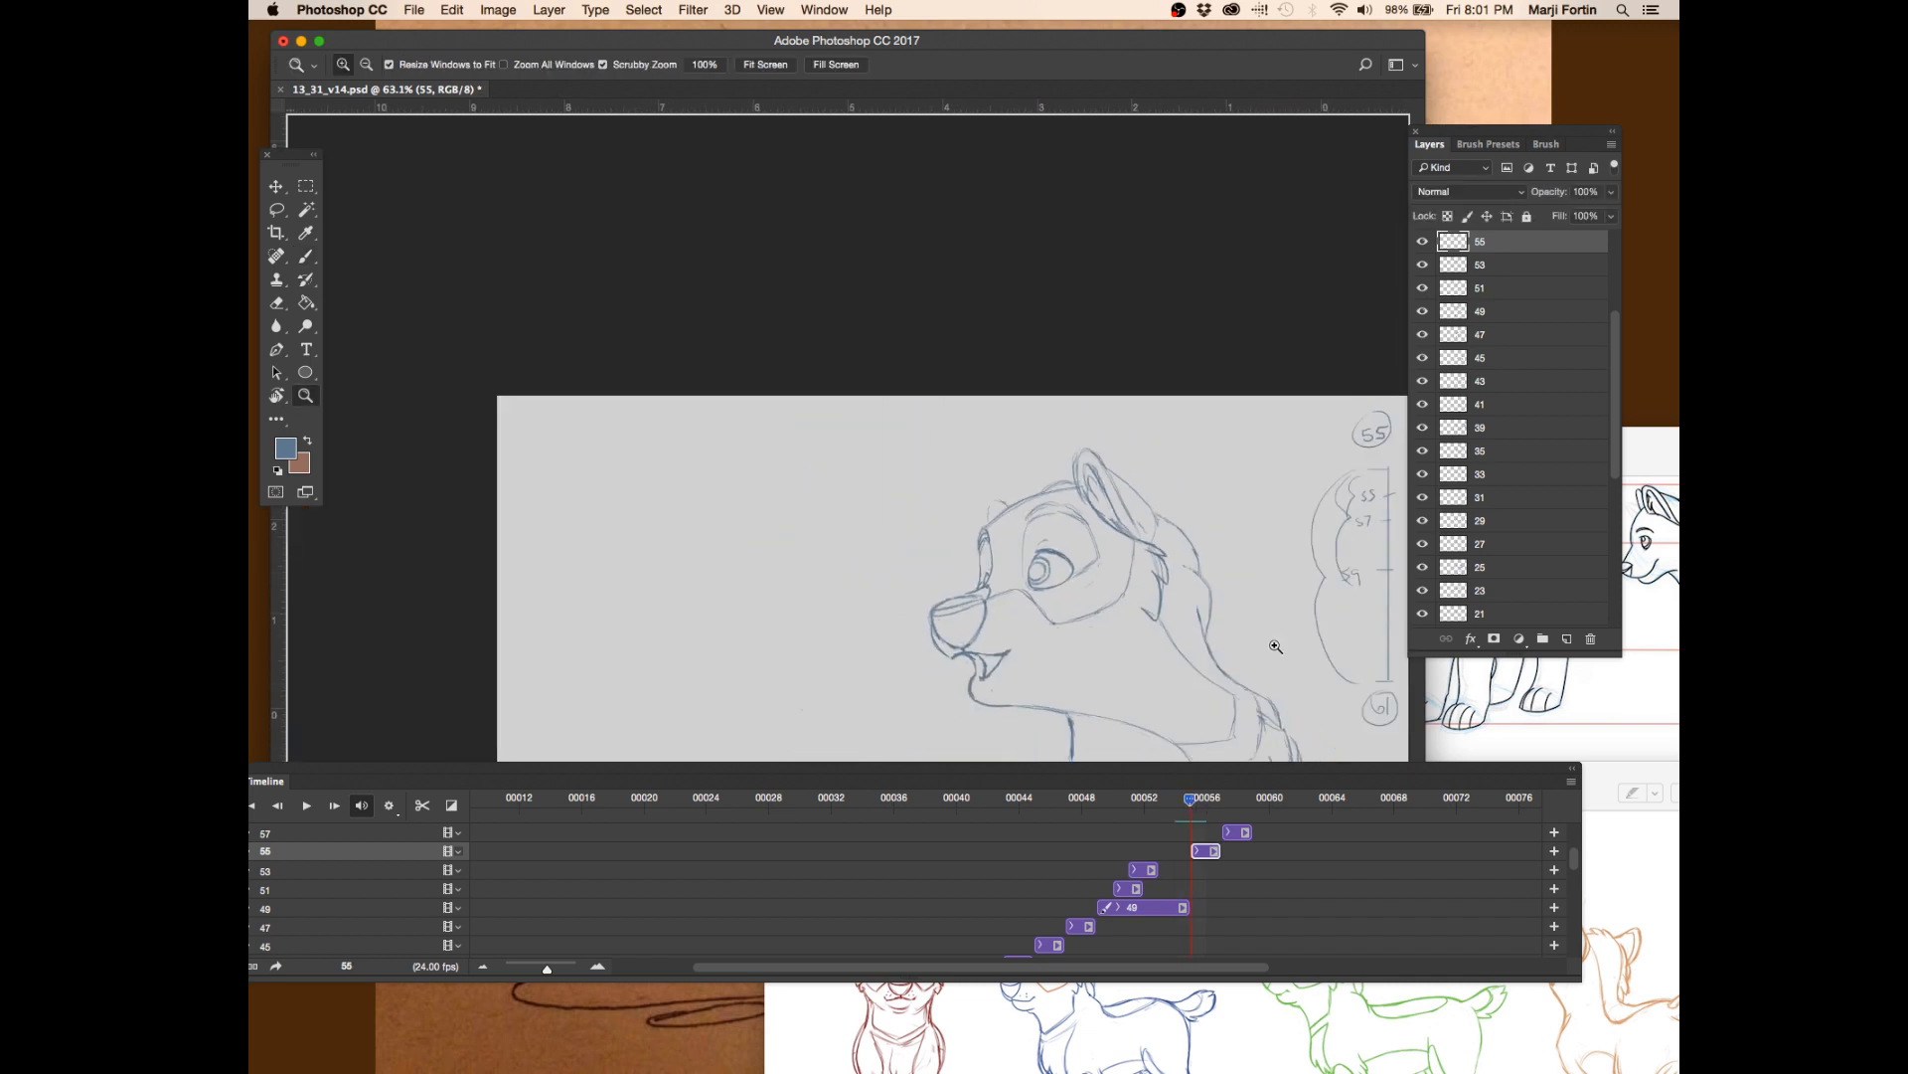
pyautogui.press('super+s')
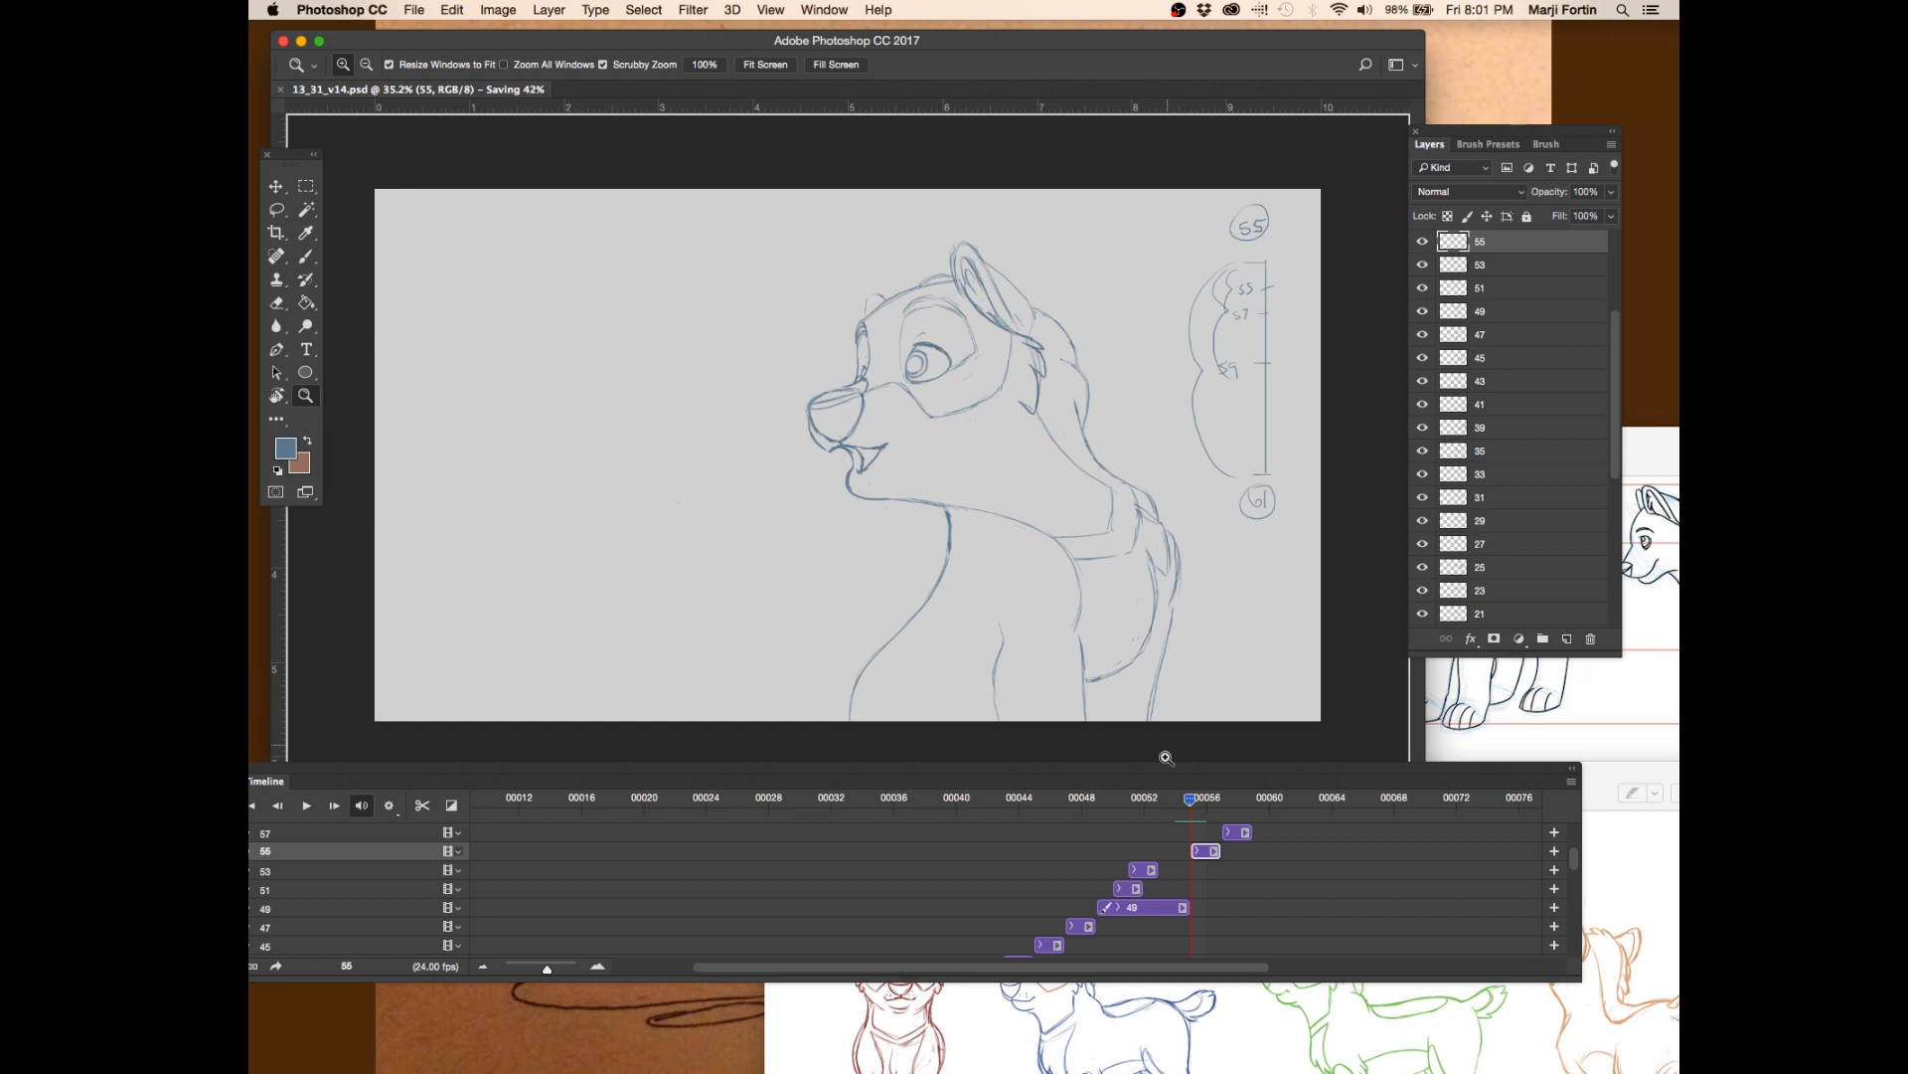
pyautogui.moveTo(1187, 801); pyautogui.dragTo(1190, 802)
pyautogui.moveTo(1208, 807); pyautogui.dragTo(1250, 804)
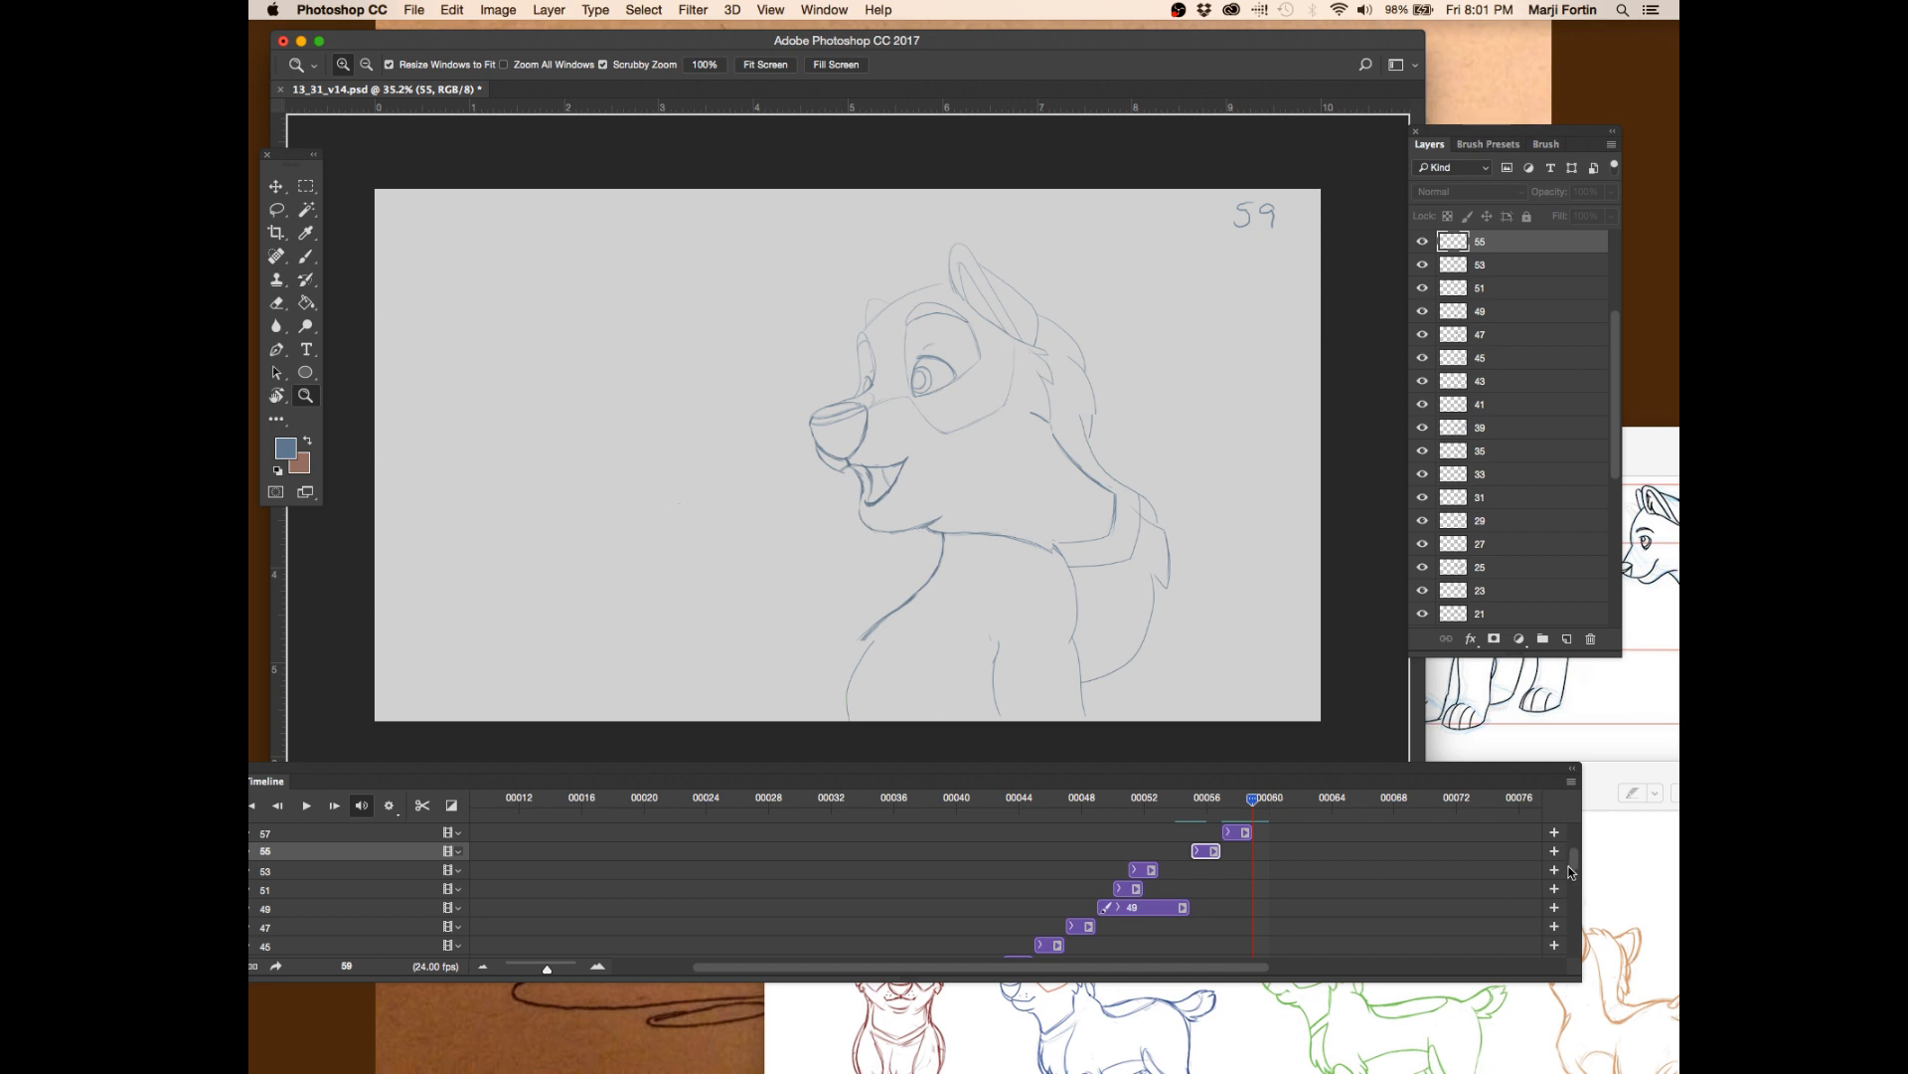
pyautogui.scroll(1, 1572, 873)
pyautogui.scroll(-1, 1578, 860)
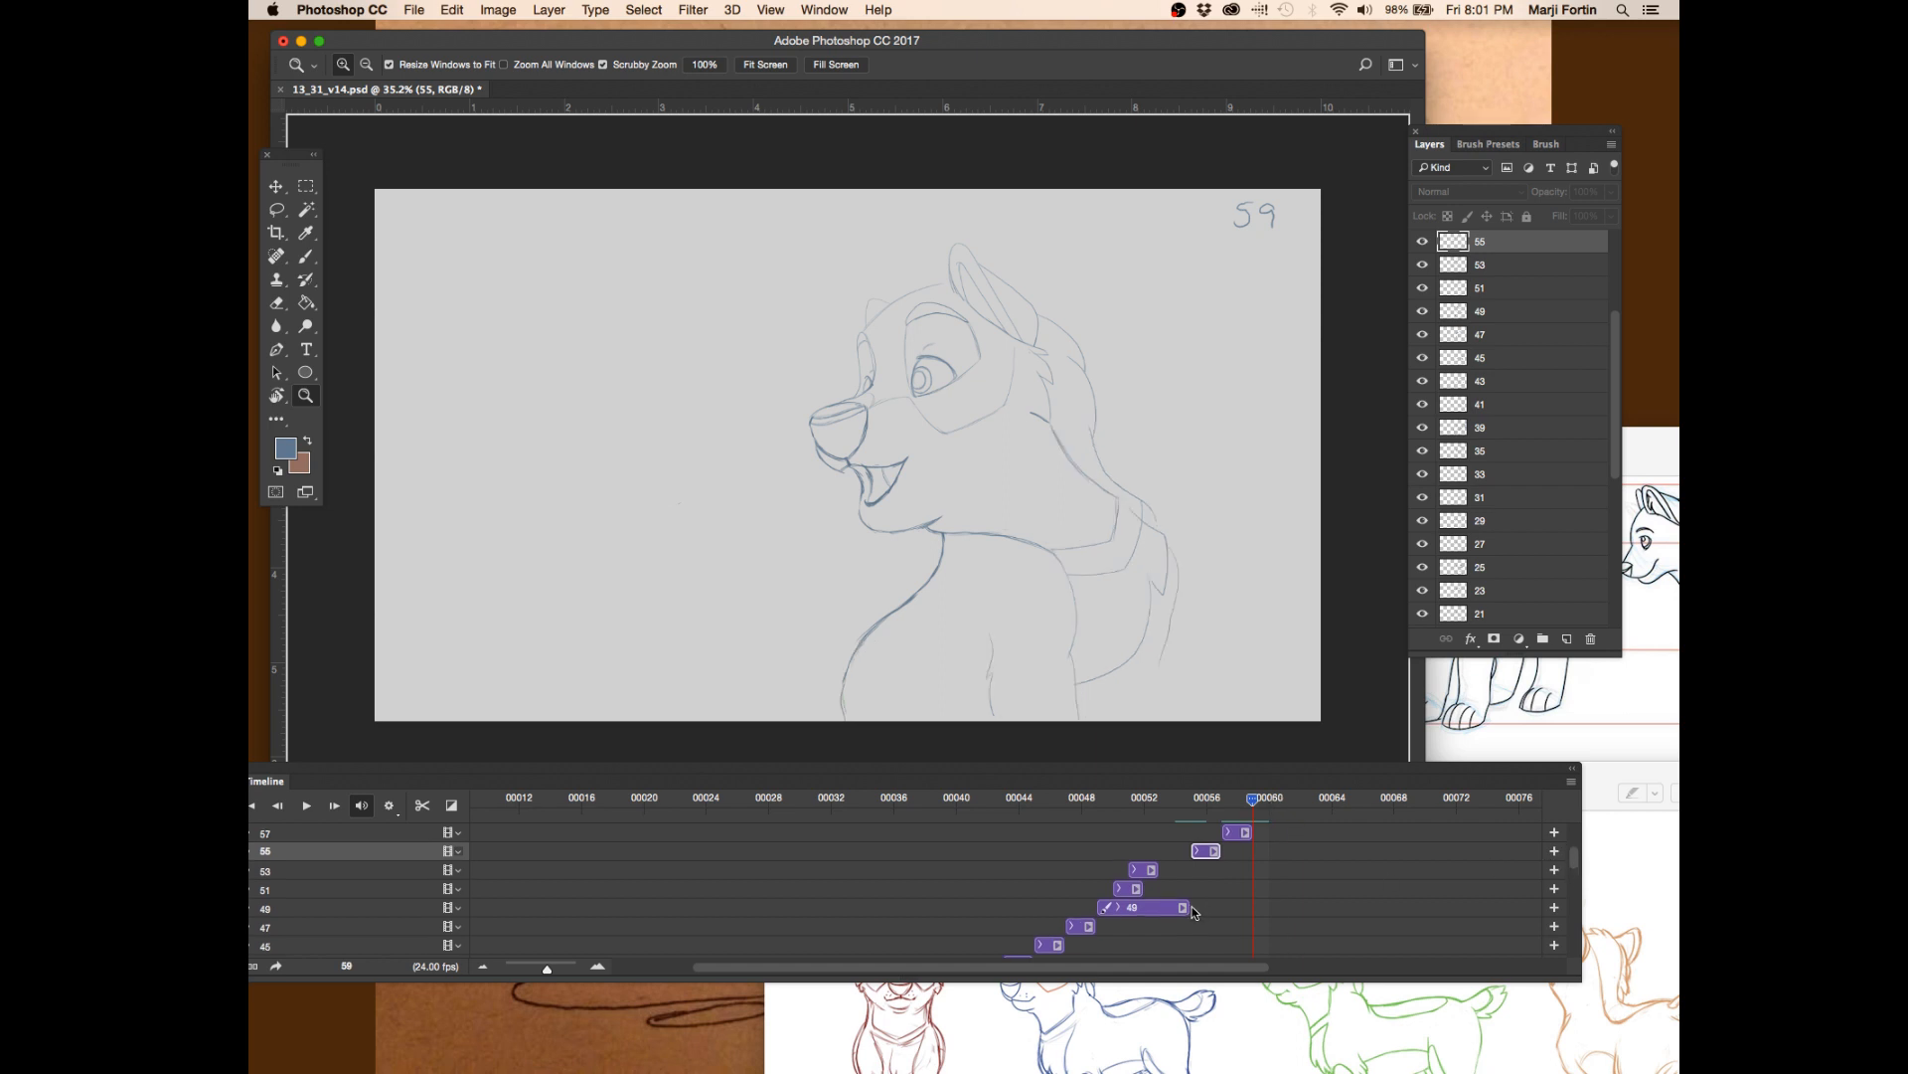
# - Trim drawing 49's clip to two frames, shift drawings 51 and 53 to run consecutively up to drawing 55, and save
pyautogui.click(1136, 907)
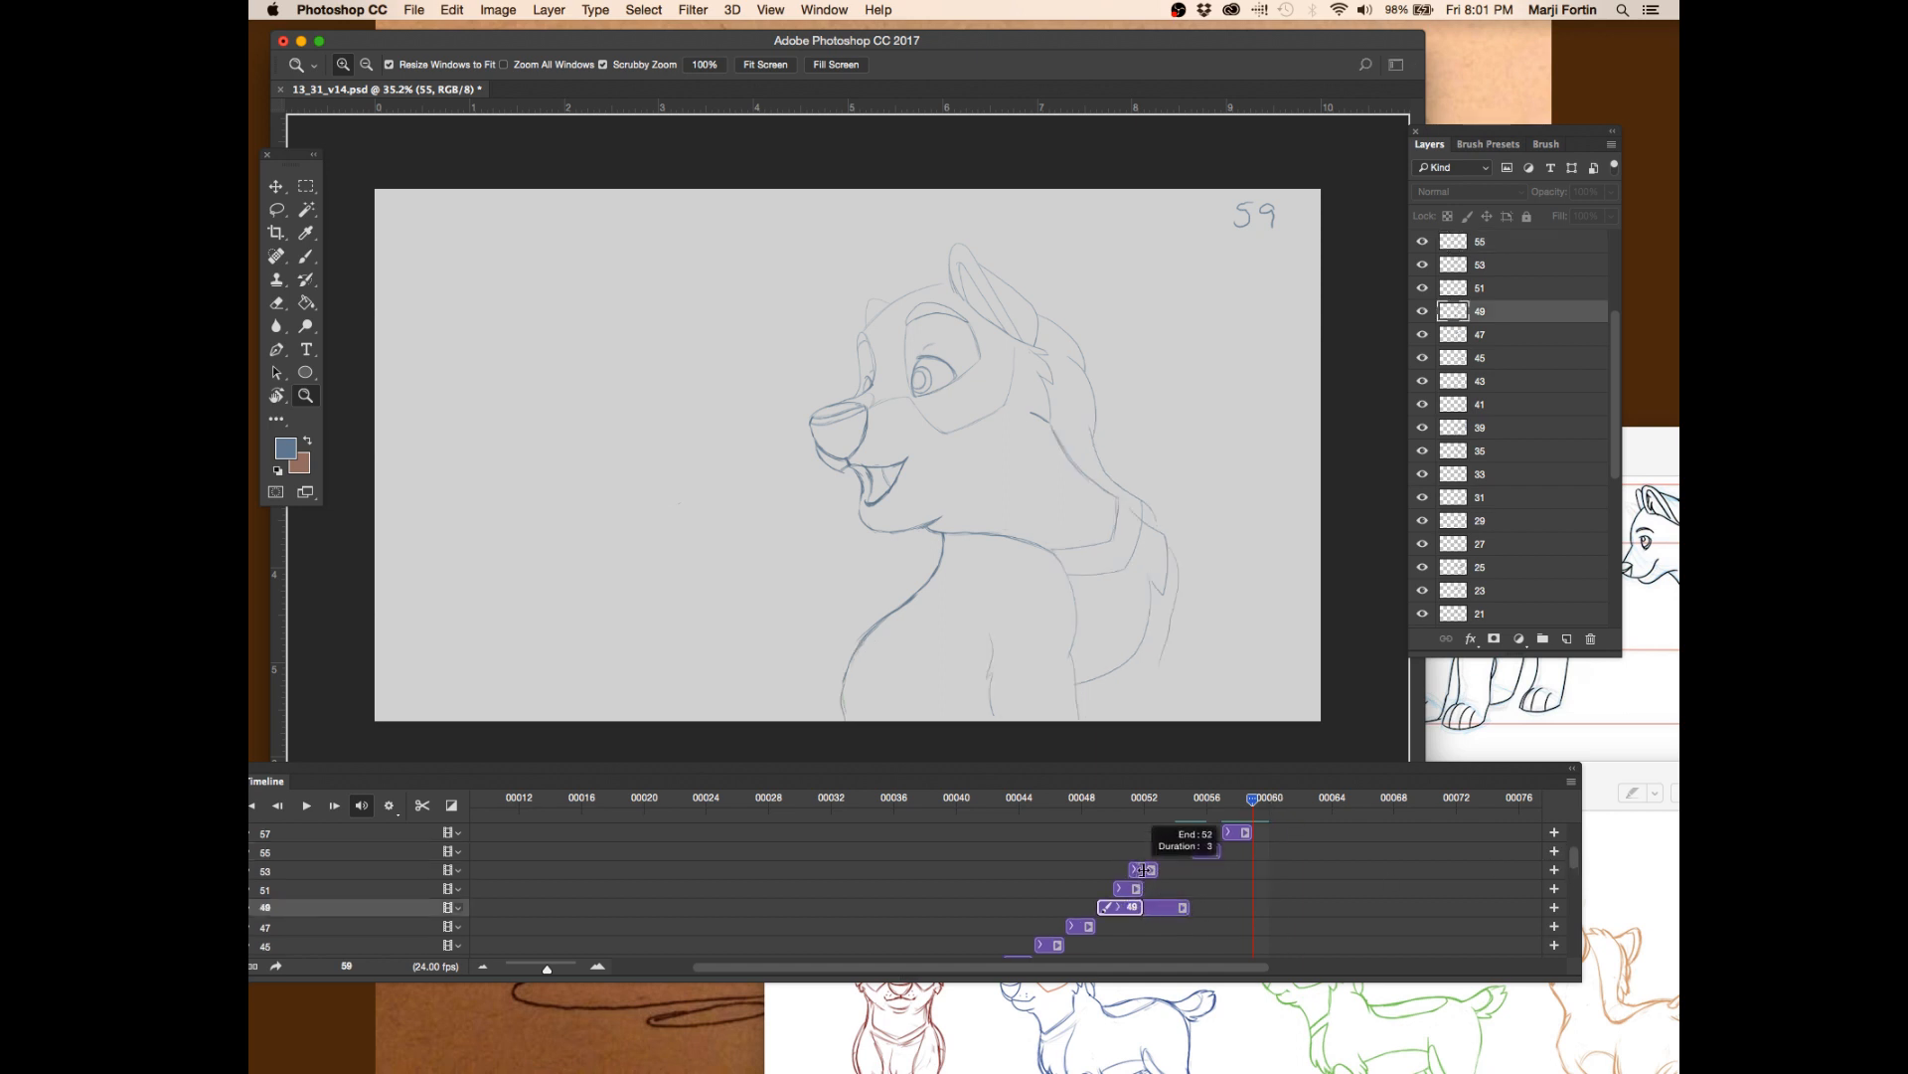
pyautogui.scroll(2, 1131, 833)
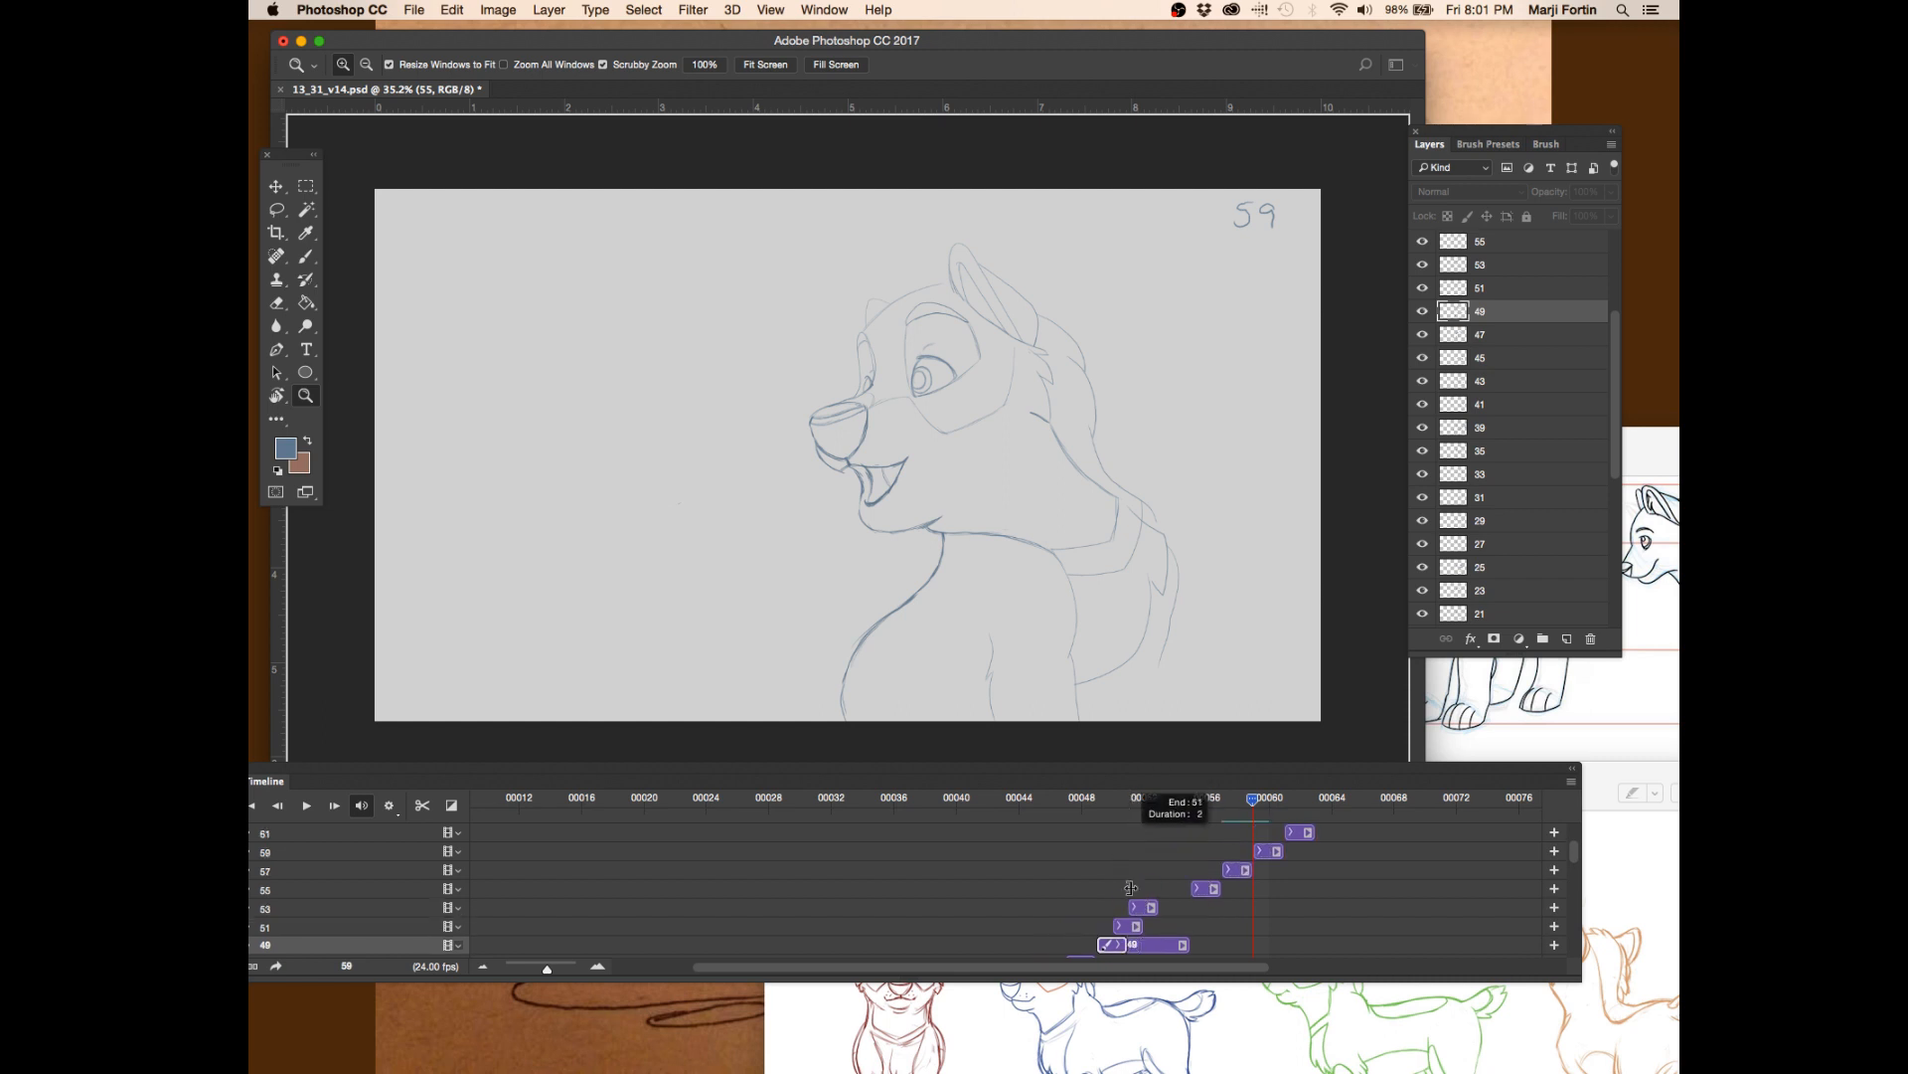
pyautogui.click(1143, 947)
pyautogui.moveTo(1143, 908)
pyautogui.mouseDown()
pyautogui.moveTo(1191, 908)
pyautogui.moveTo(1134, 926)
pyautogui.mouseUp()
pyautogui.click(1141, 925)
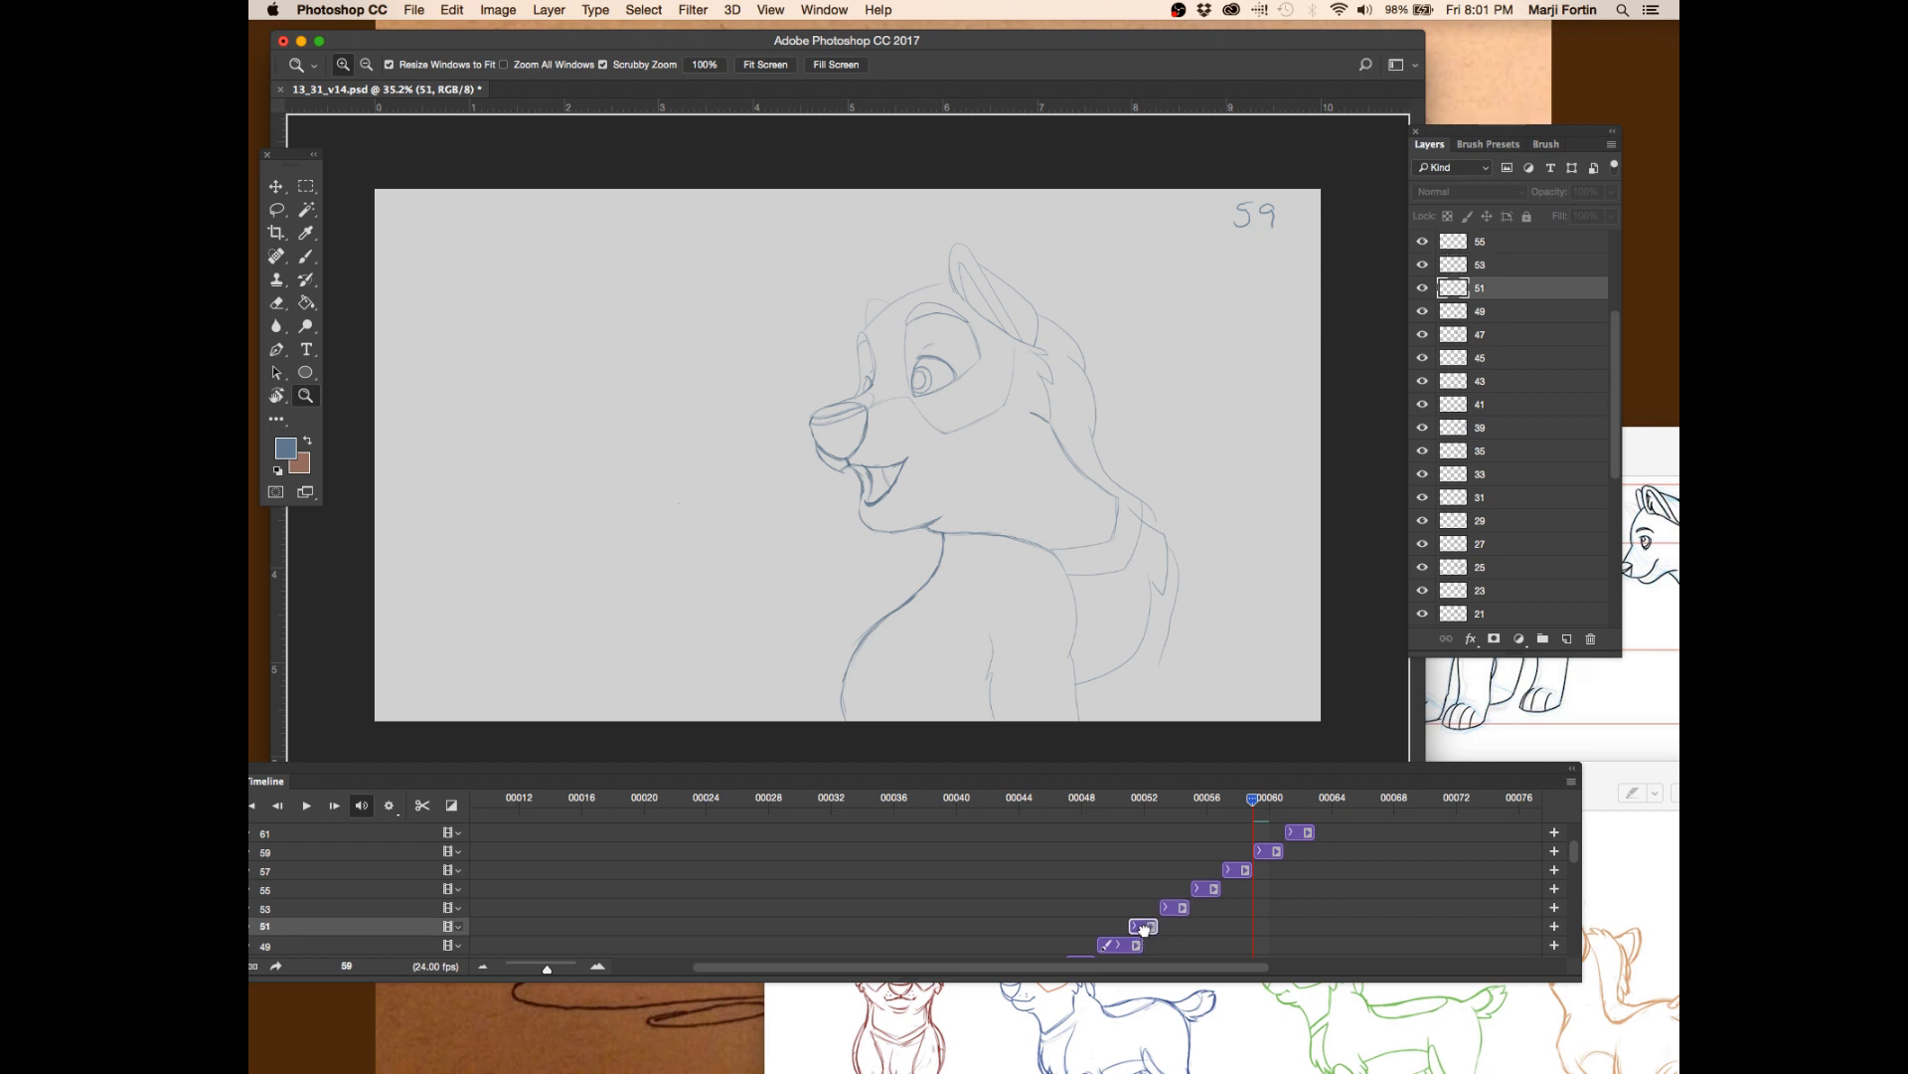
pyautogui.click(1126, 945)
pyautogui.press('super+s')
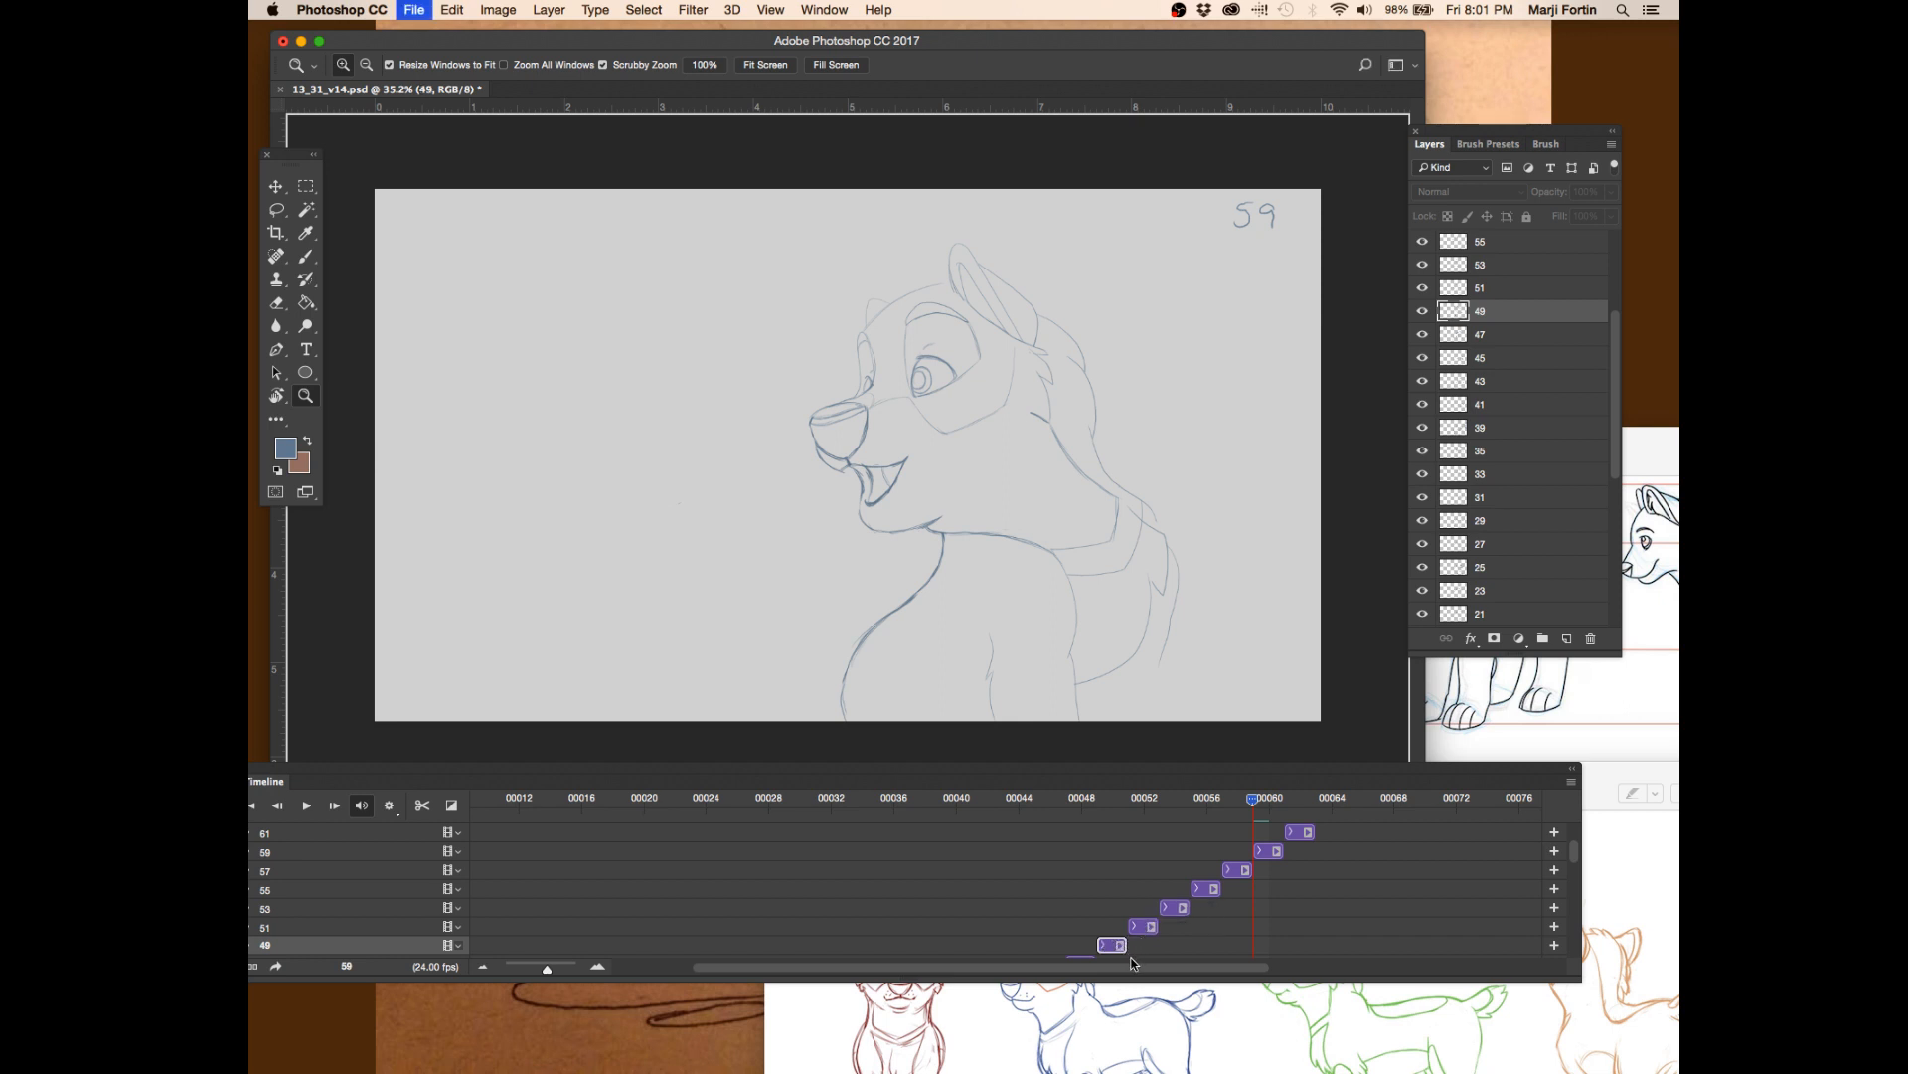
# - Review drawings 61 through 65 and their clip order in the timeline, then hide the panels to view the drawing unobstructed
pyautogui.scroll(2, 1574, 851)
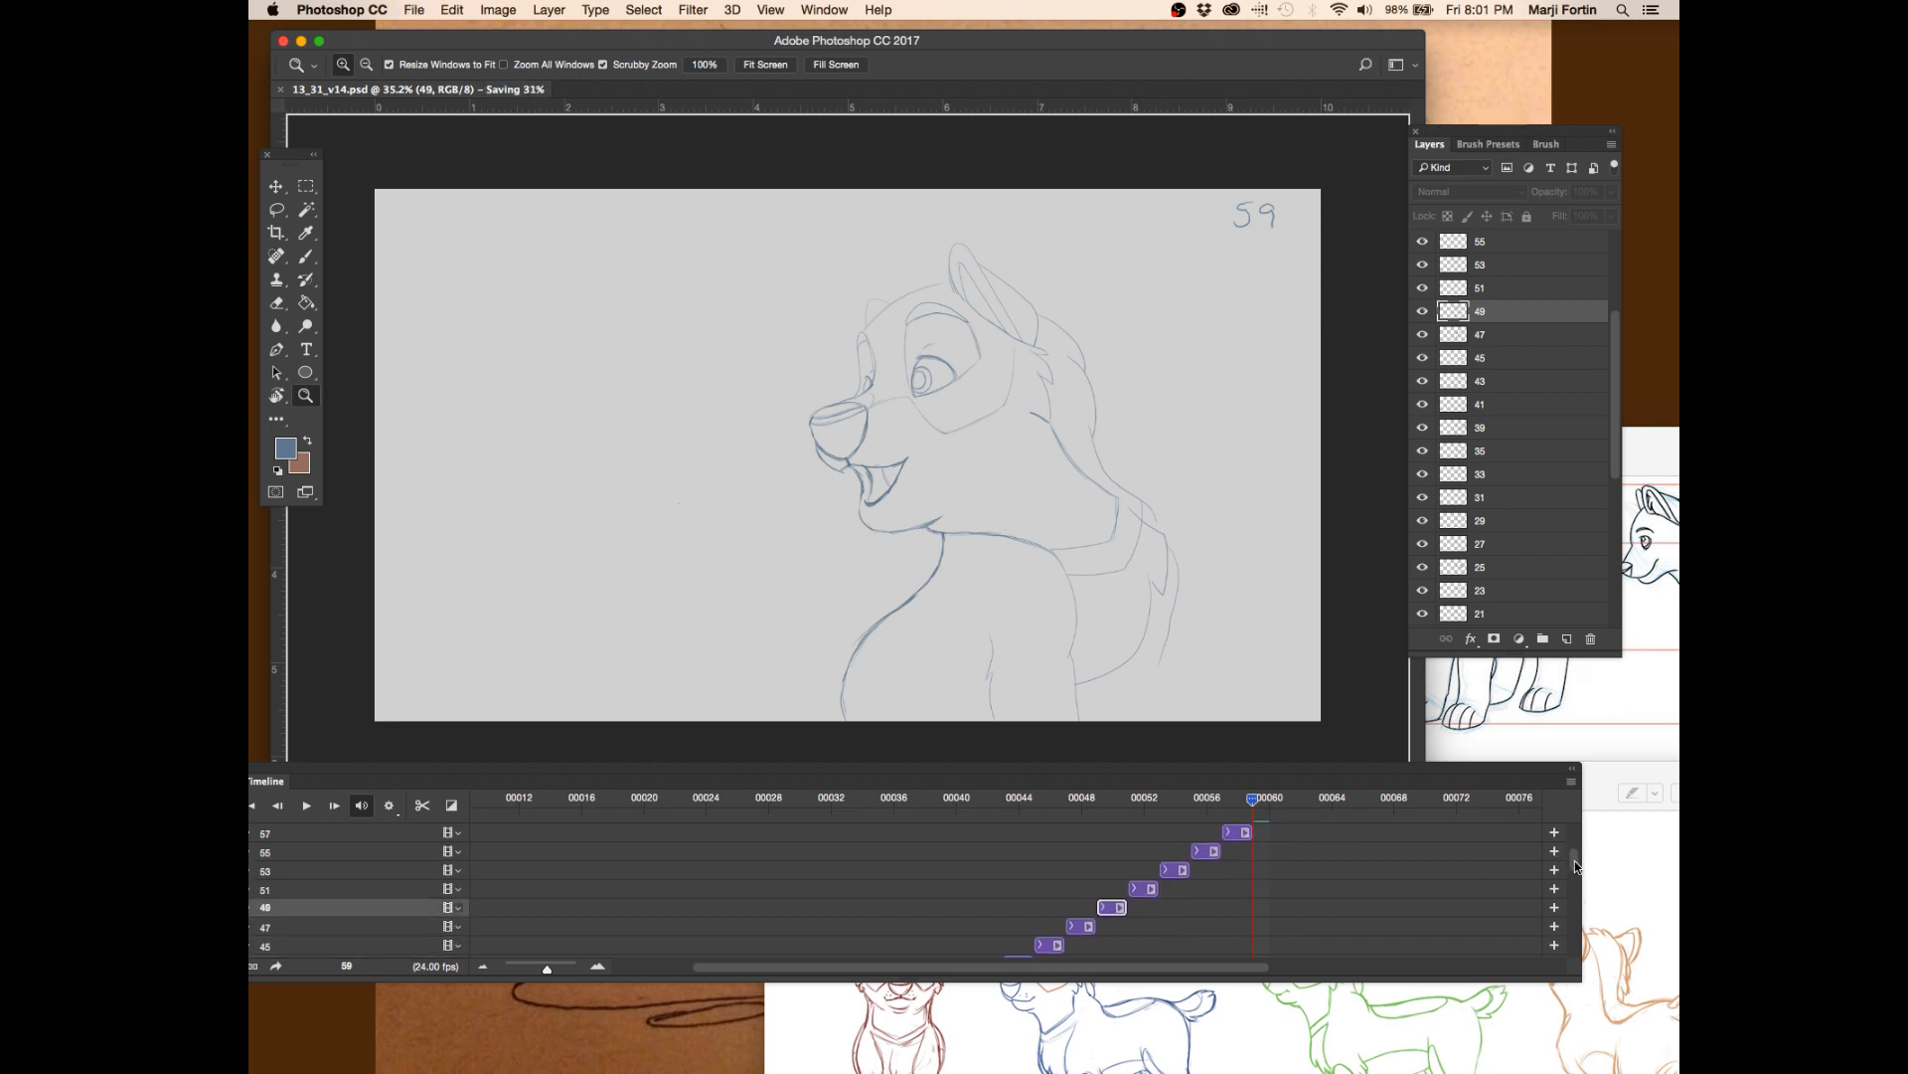
pyautogui.scroll(-3, 1573, 861)
pyautogui.moveTo(1252, 804)
pyautogui.mouseDown()
pyautogui.moveTo(861, 804)
pyautogui.moveTo(1286, 803)
pyautogui.mouseUp()
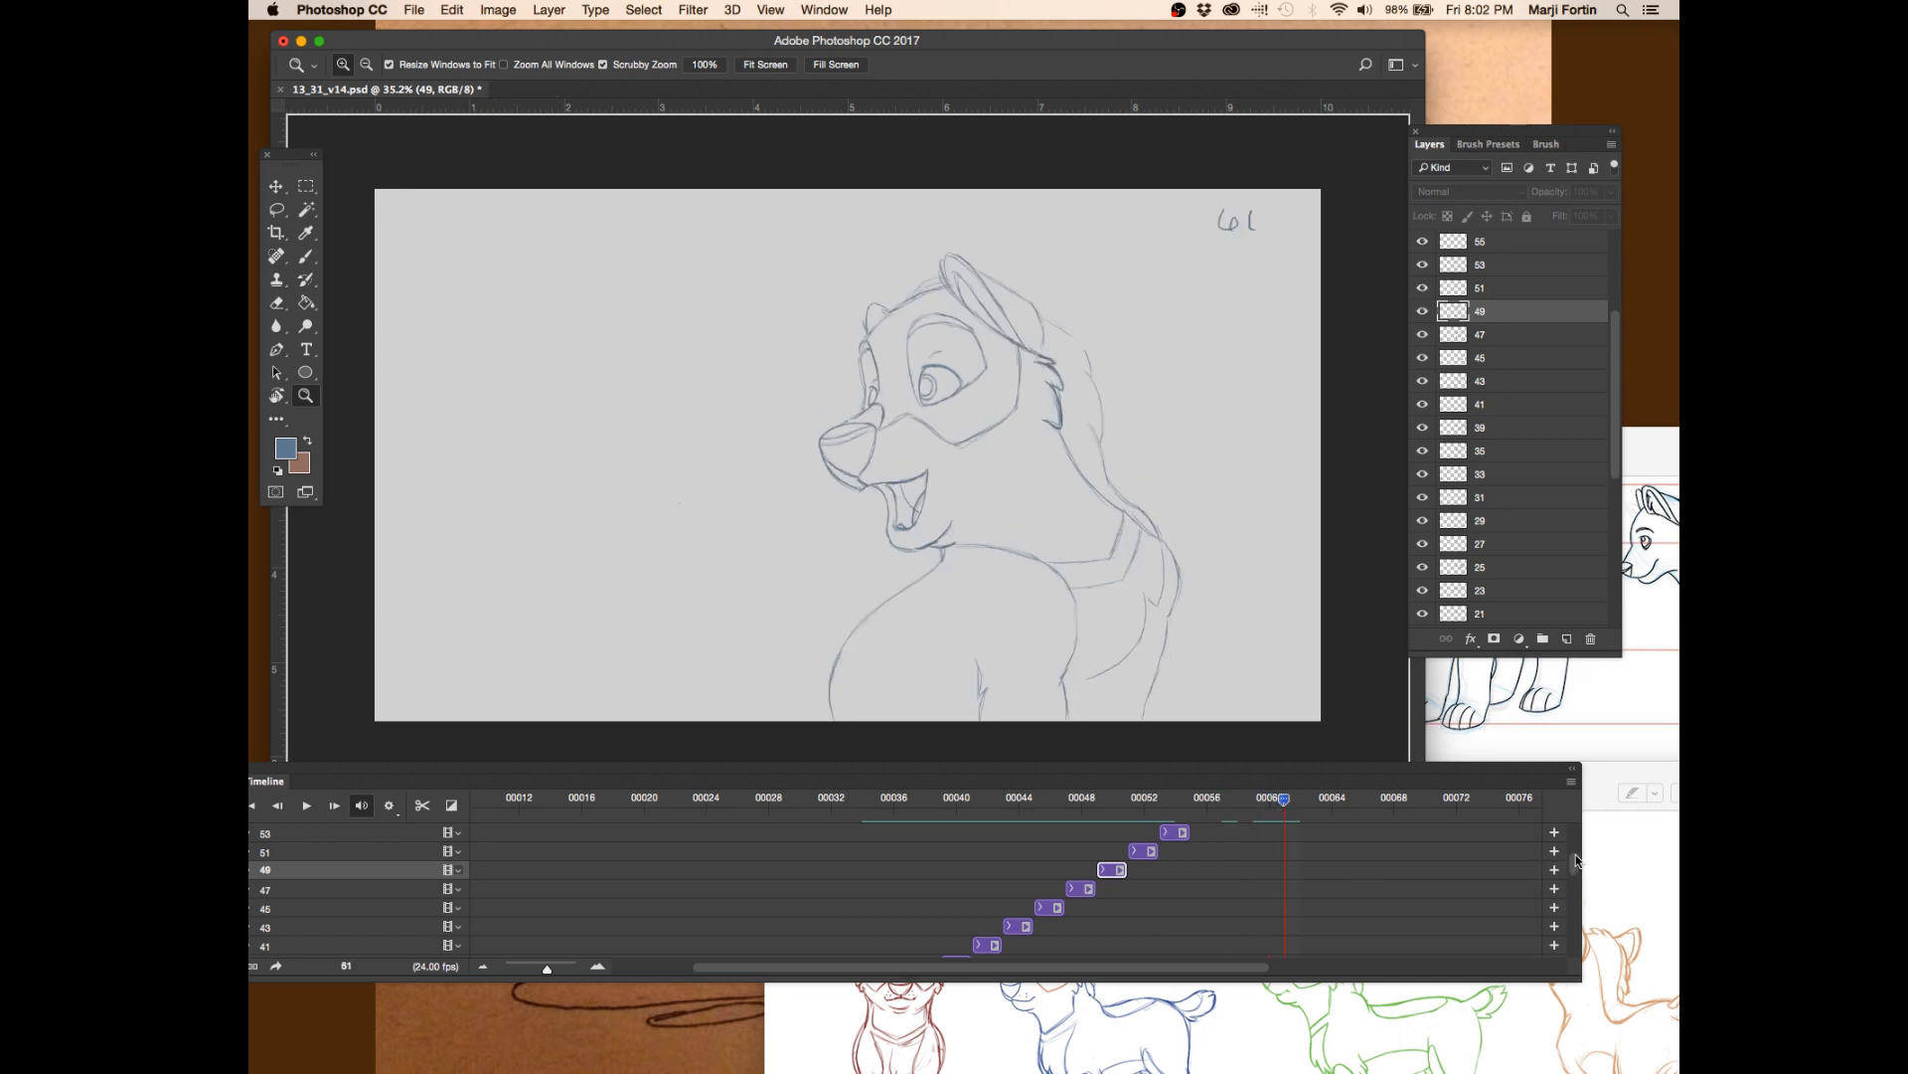
pyautogui.moveTo(1575, 871); pyautogui.dragTo(1573, 839)
pyautogui.moveTo(1255, 790)
pyautogui.mouseDown()
pyautogui.moveTo(1213, 803)
pyautogui.moveTo(1361, 803)
pyautogui.mouseUp()
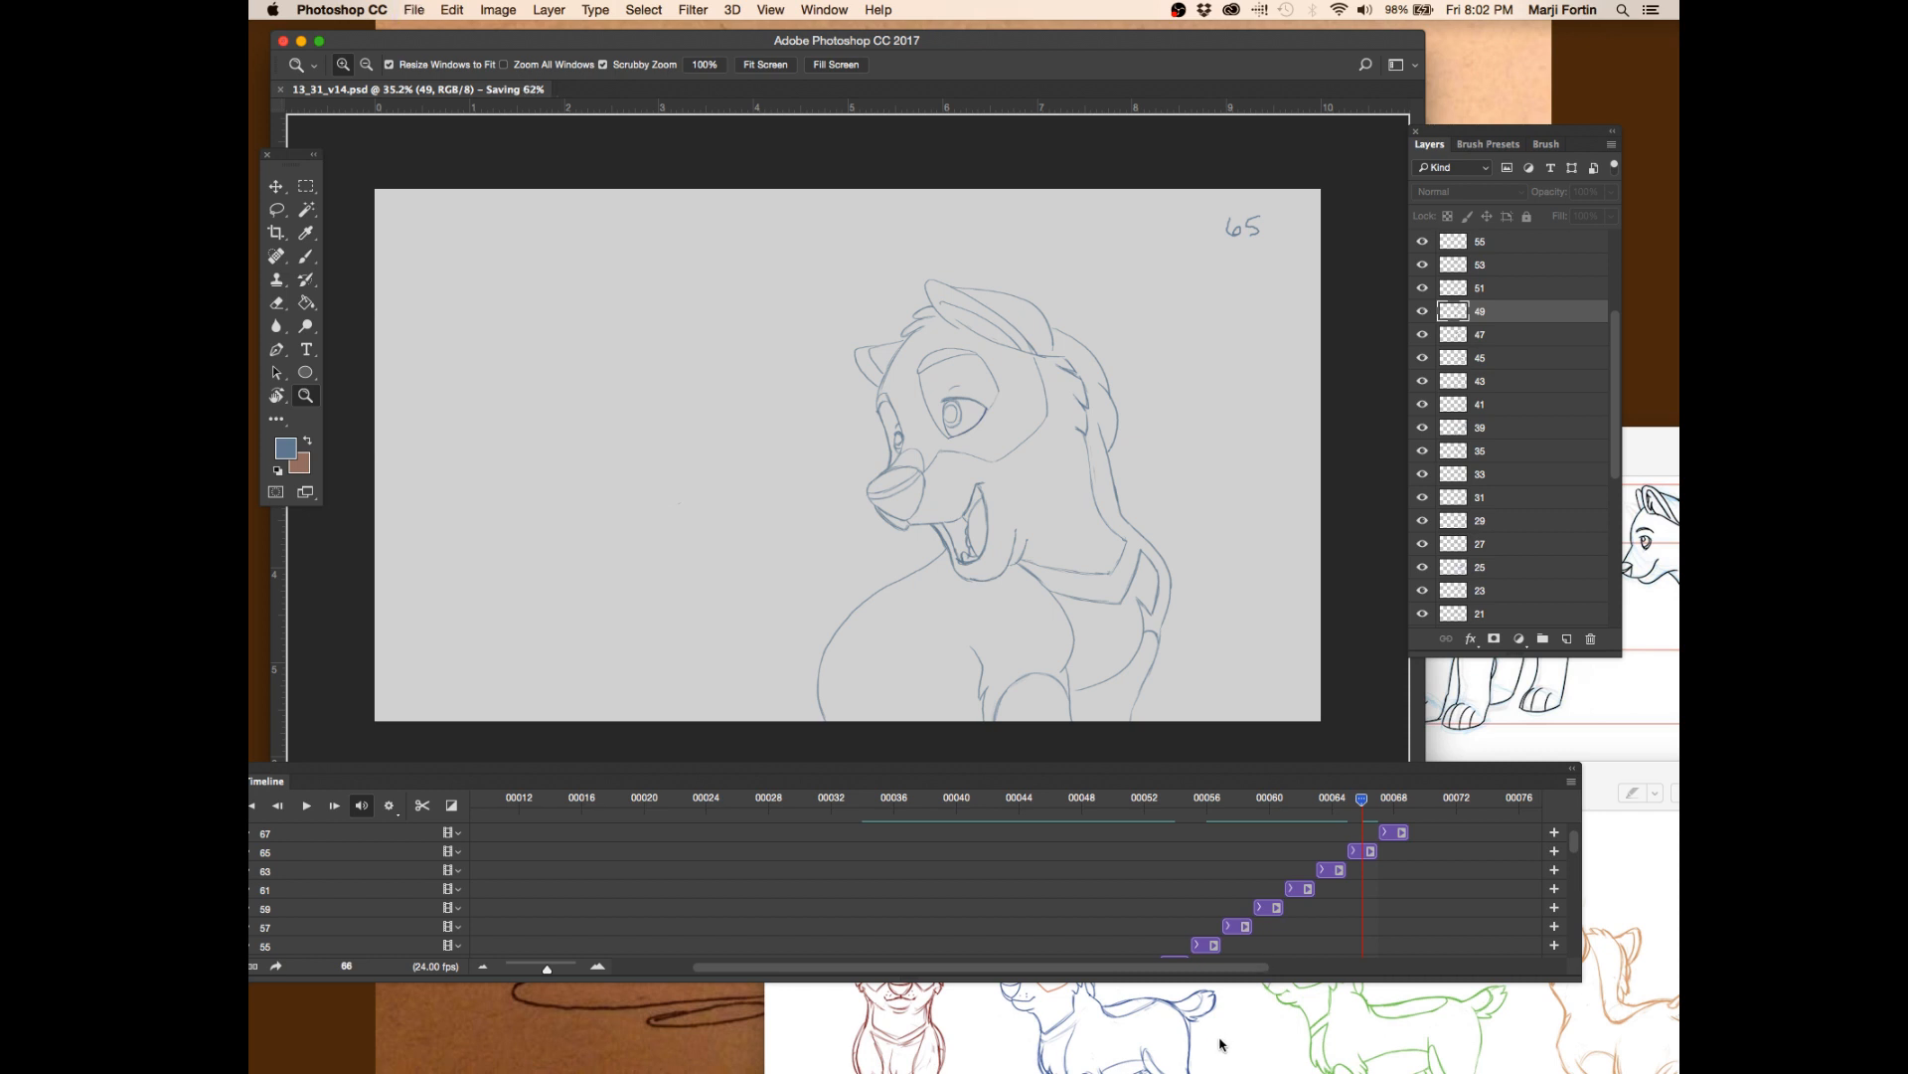
pyautogui.scroll(2, 1568, 833)
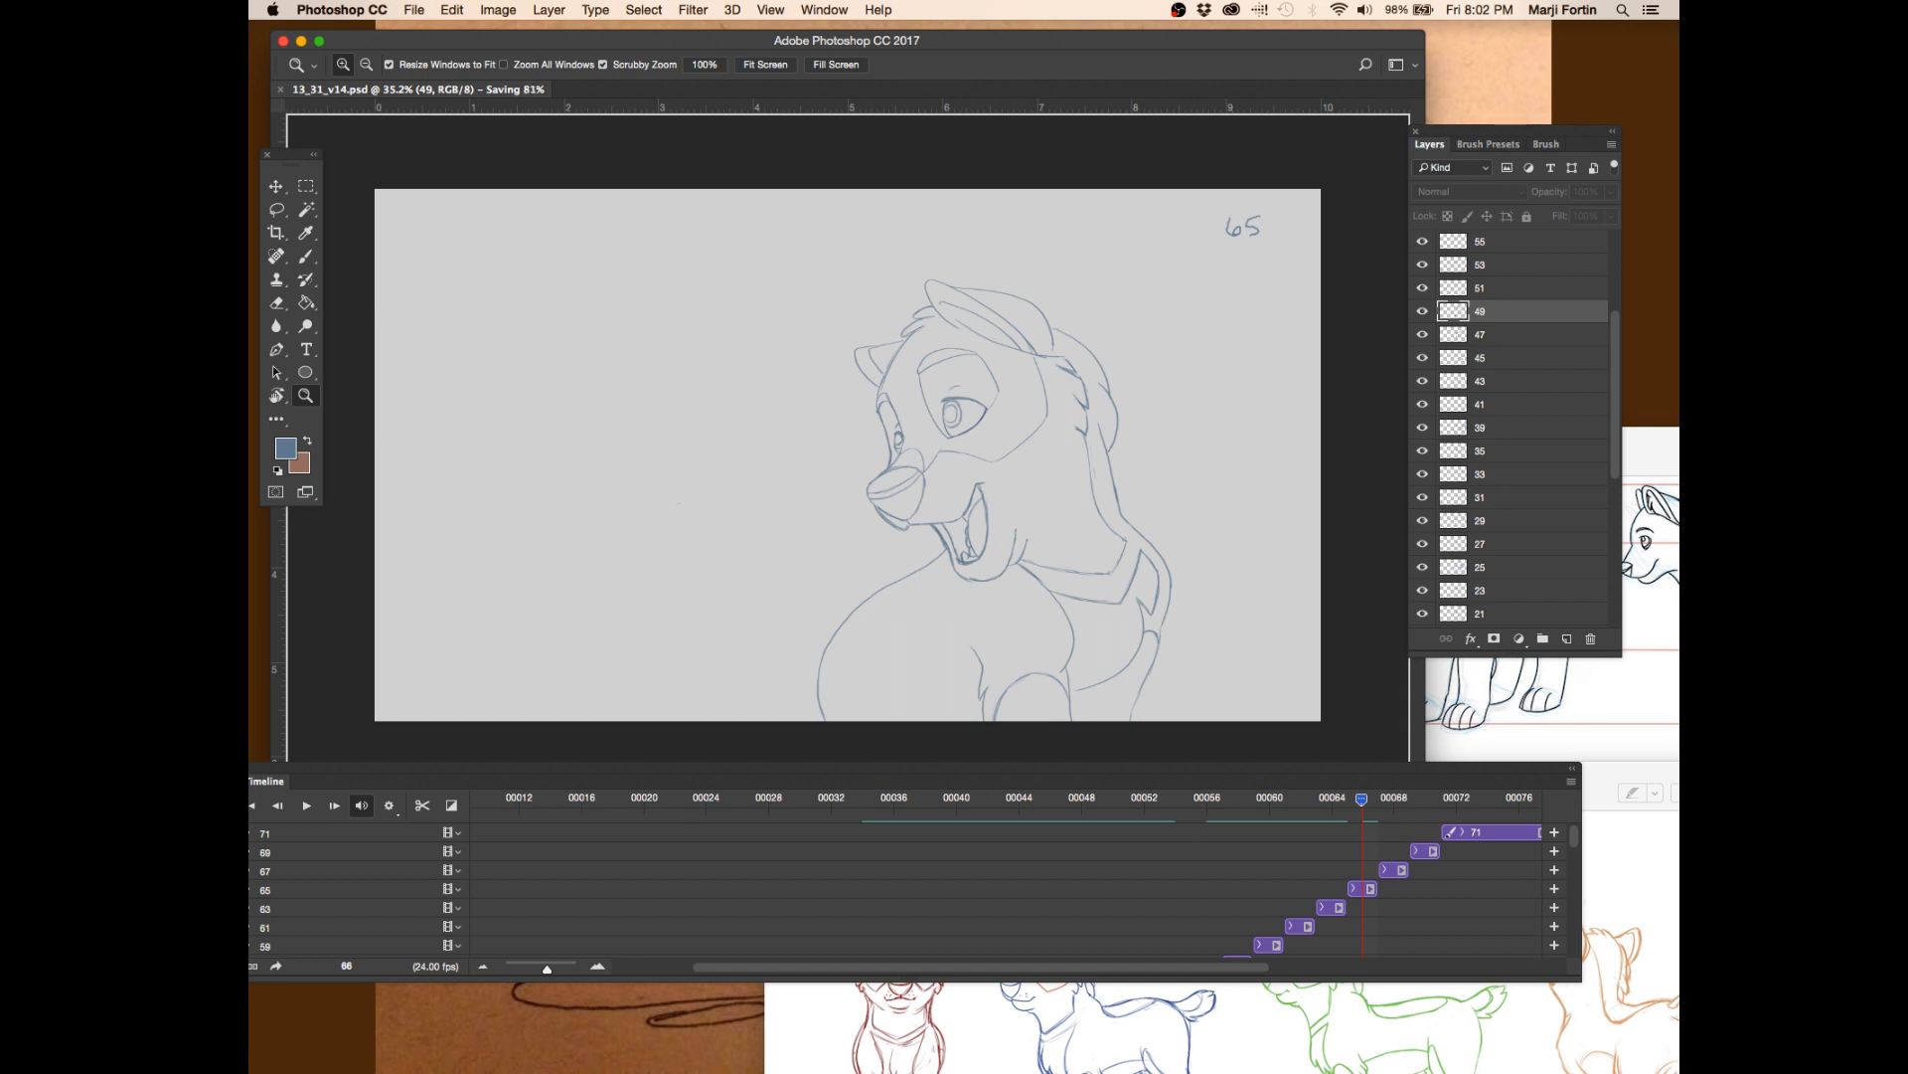
pyautogui.press('Tab')
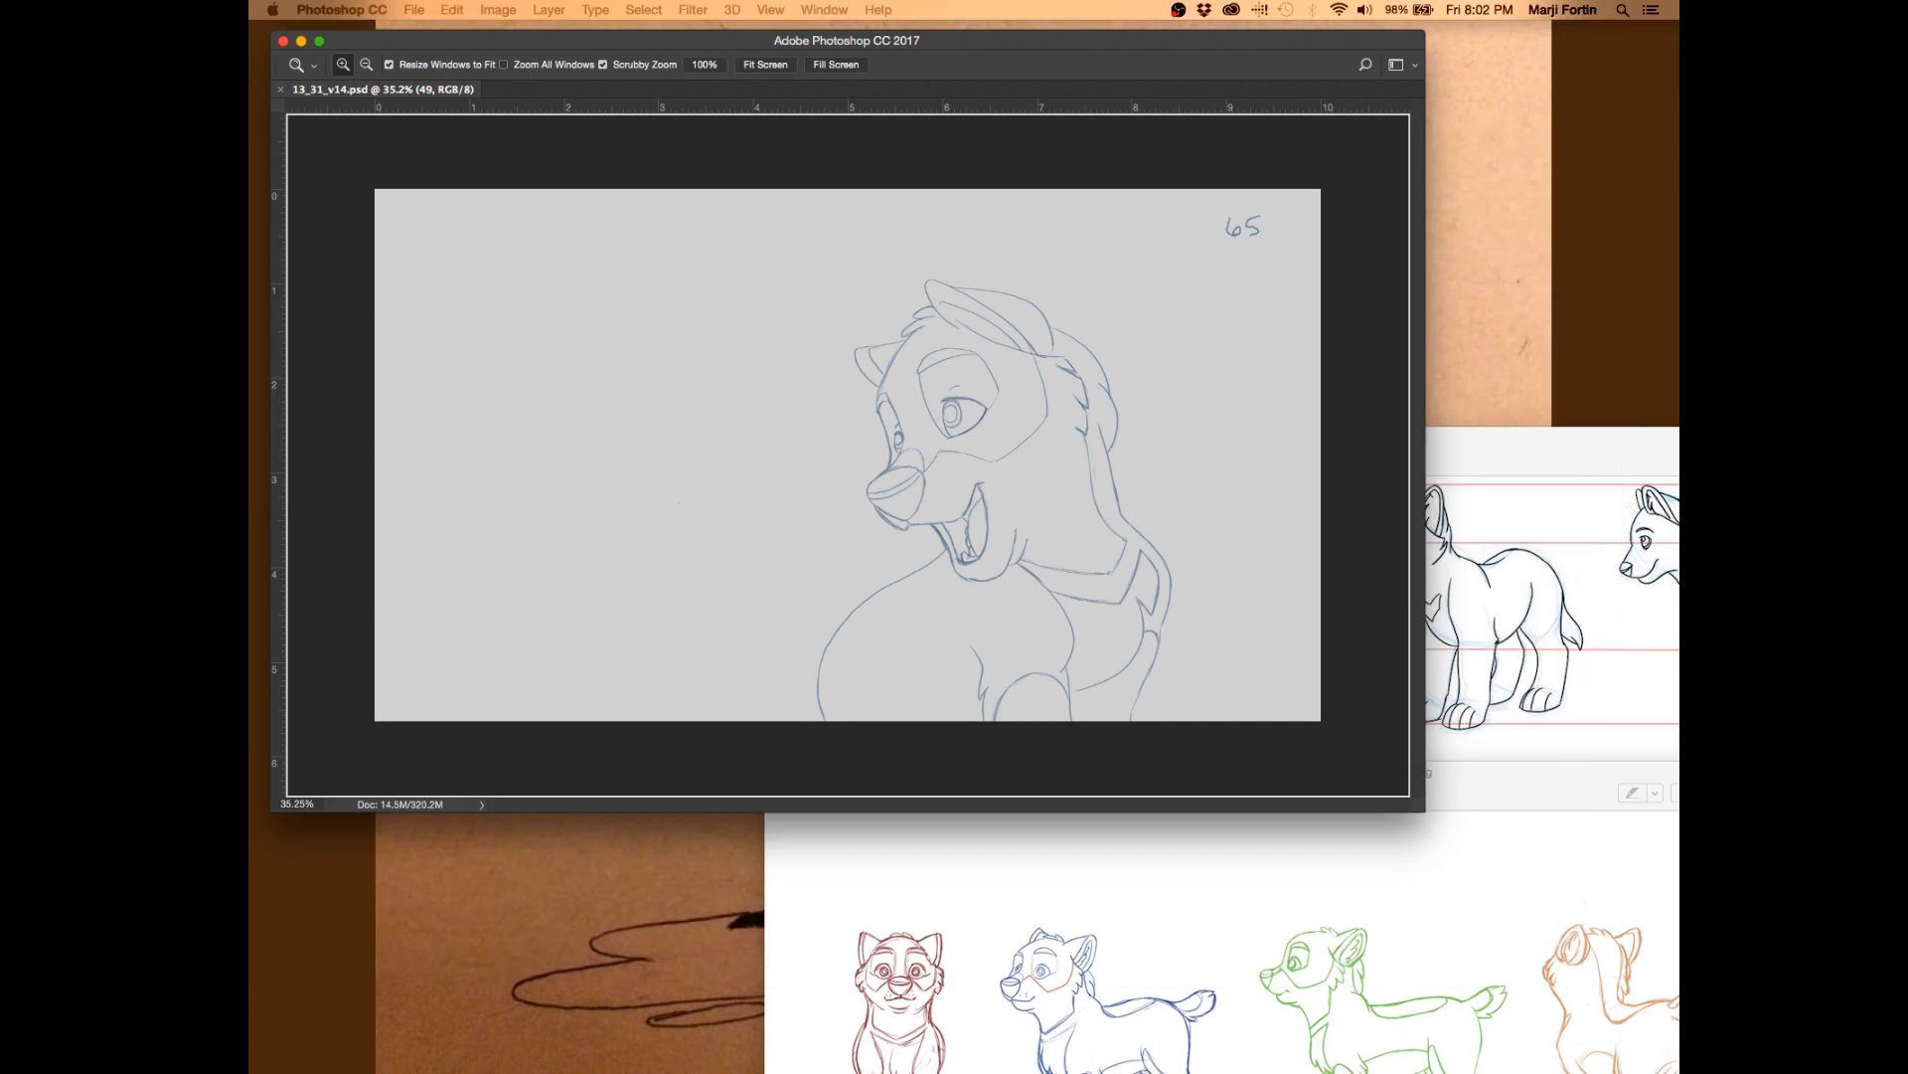